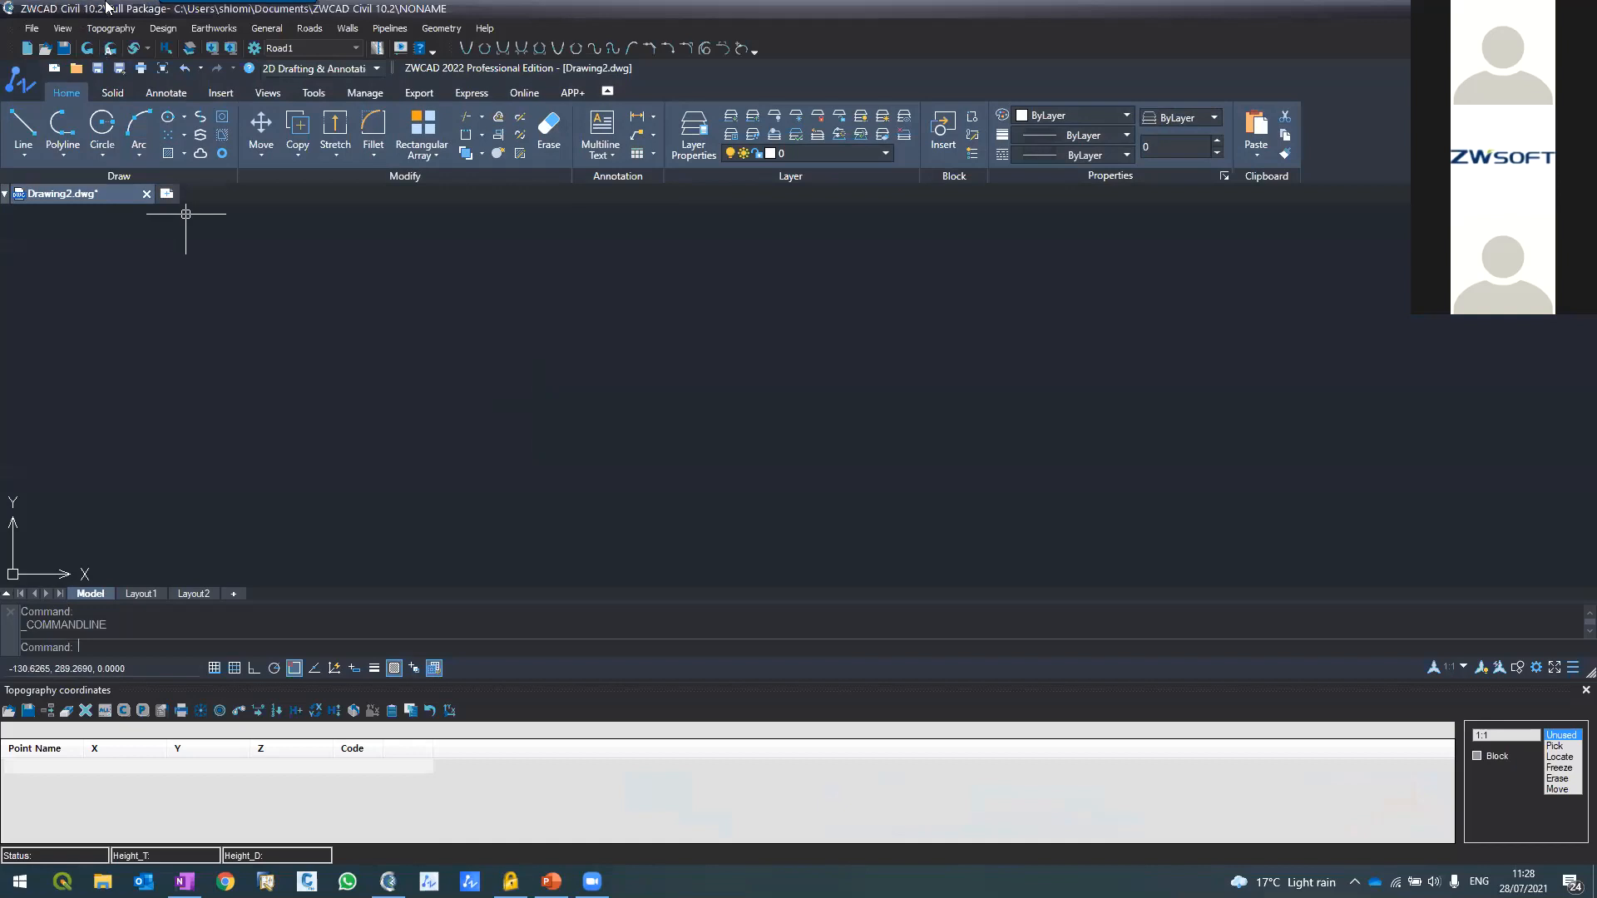
click(30, 32)
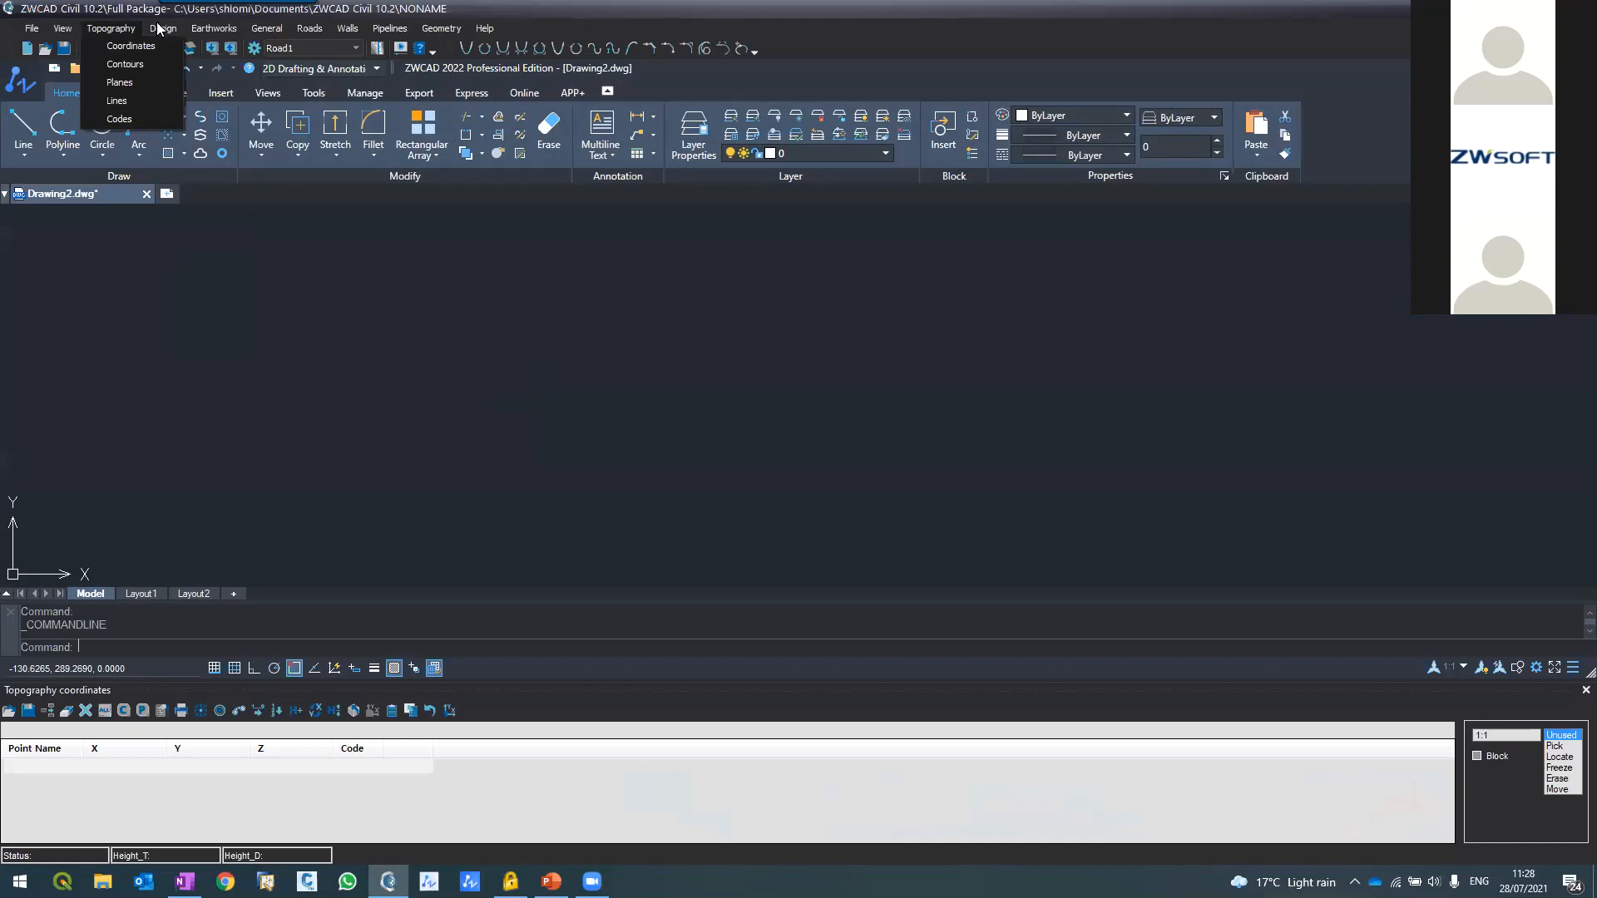
mouse_move(206, 32)
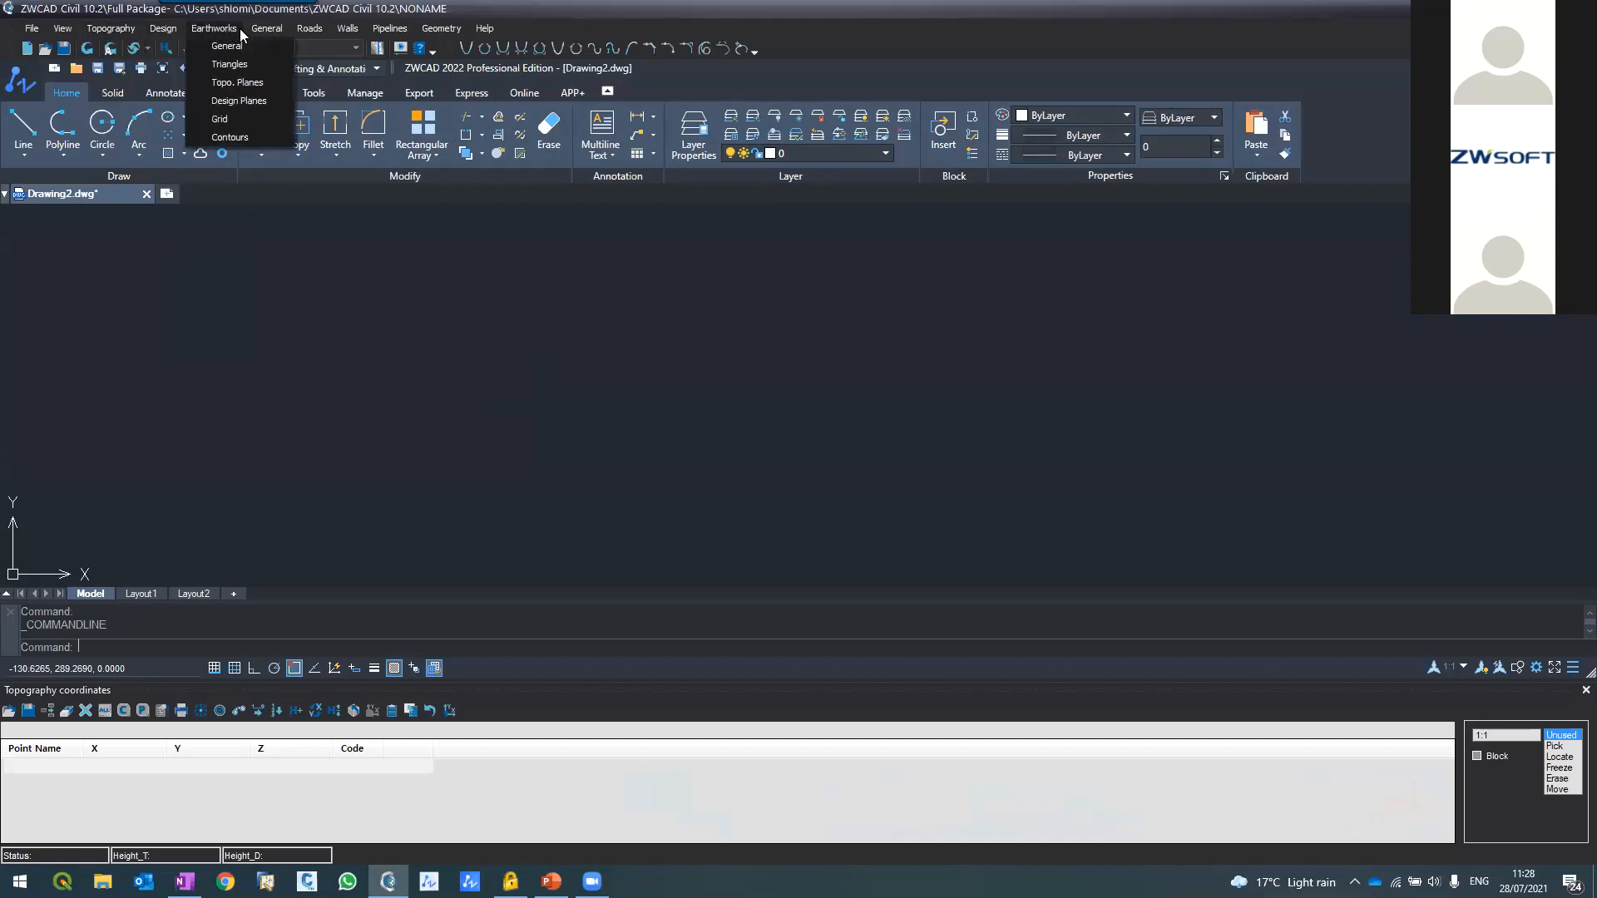
mouse_move(318, 34)
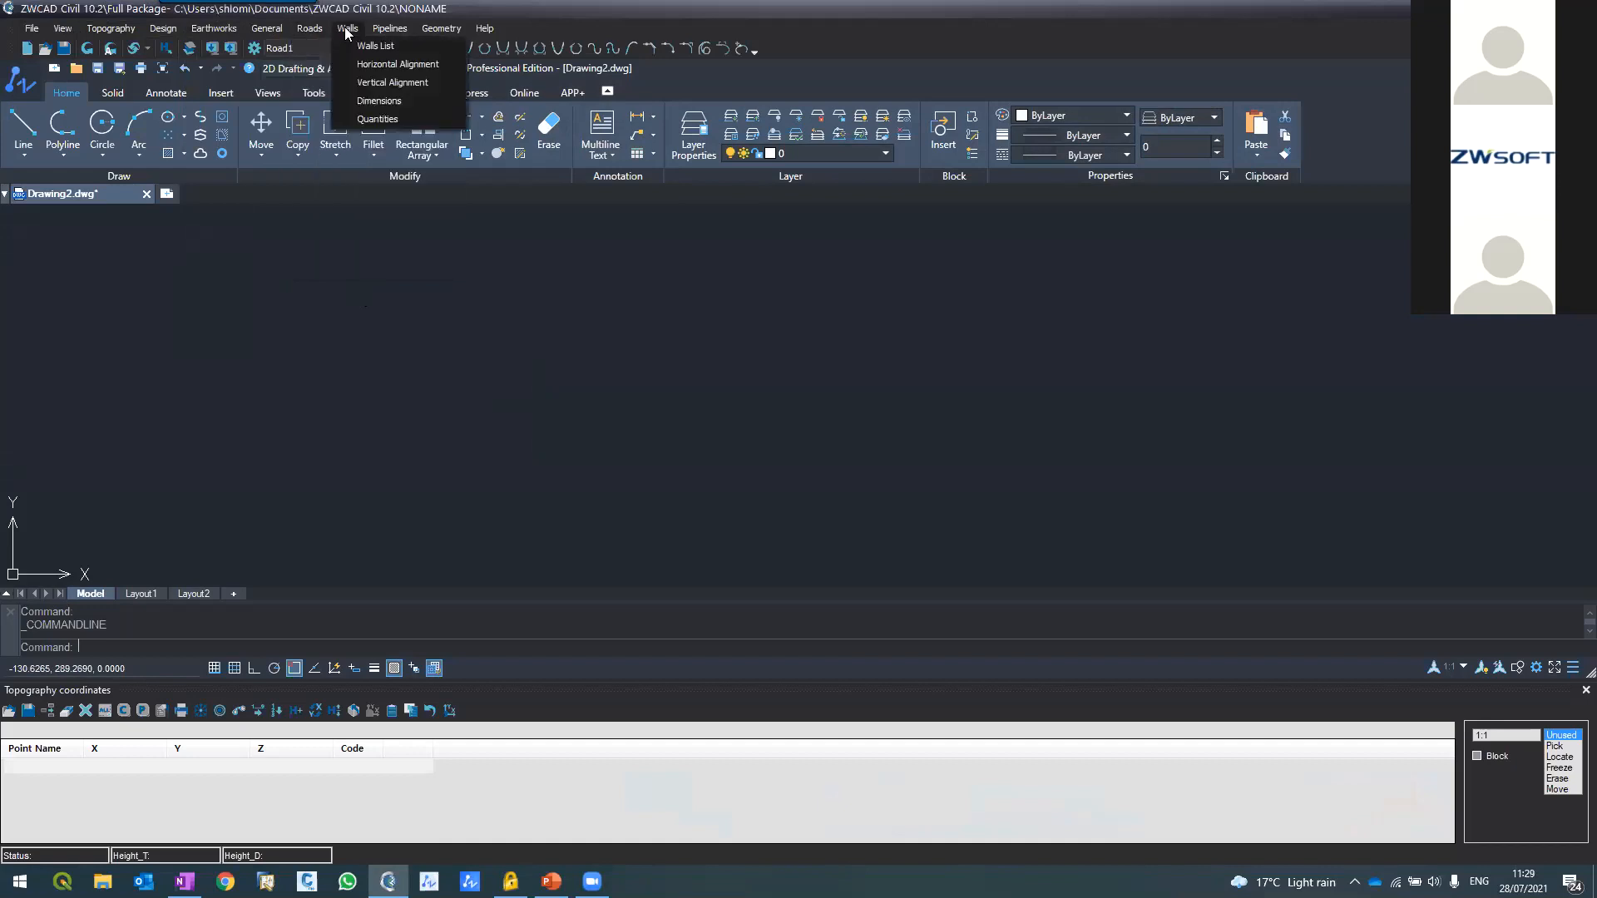
mouse_move(431, 35)
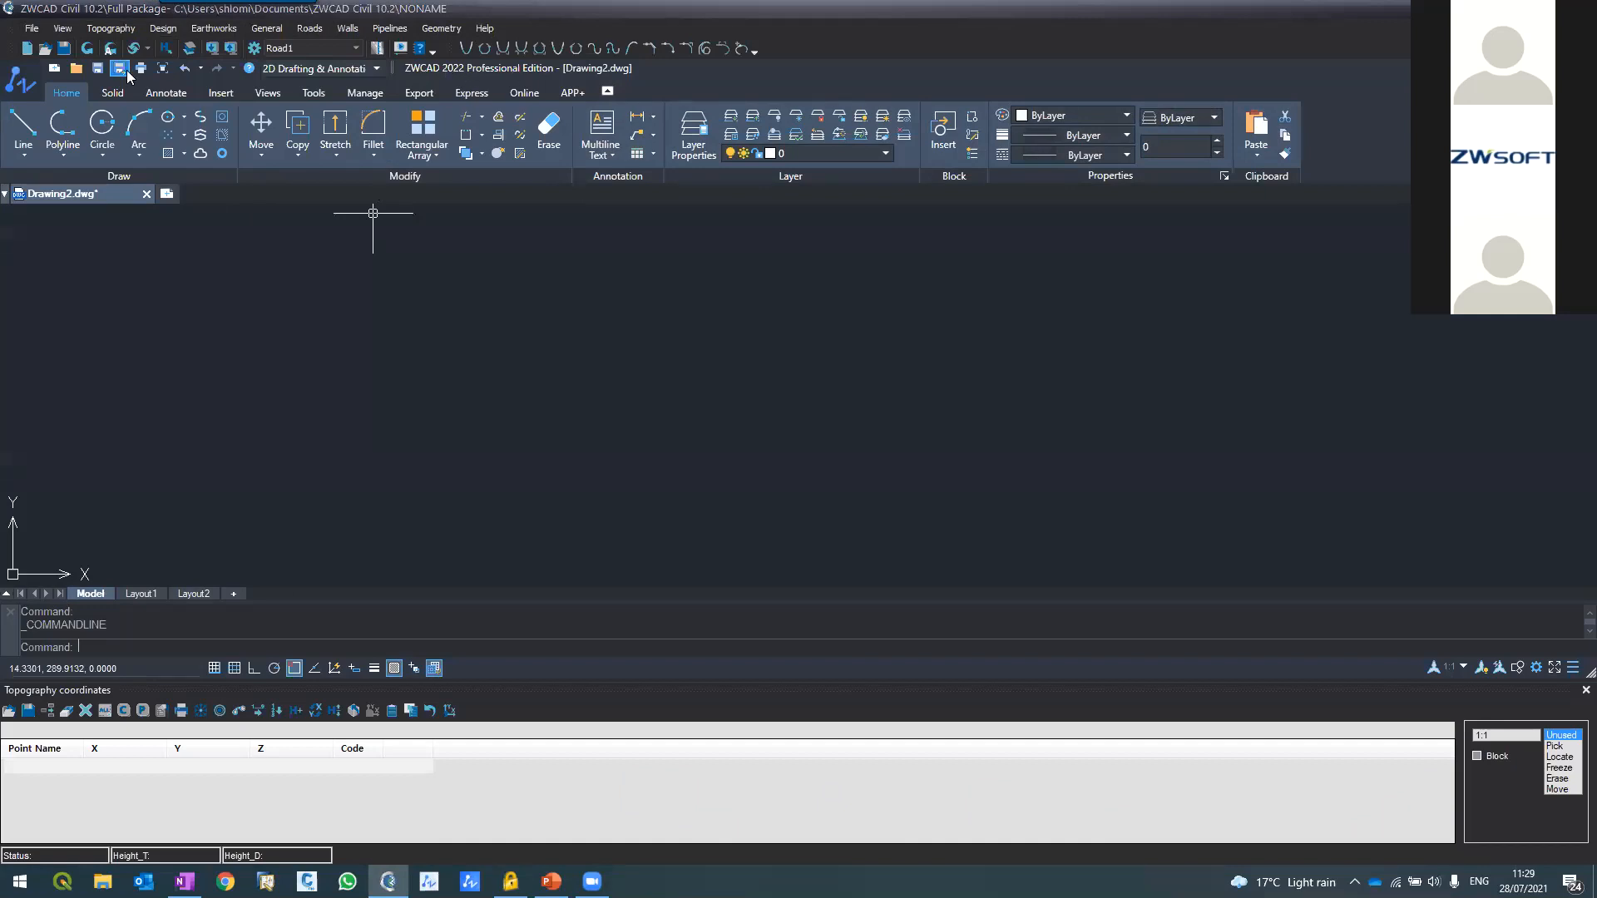
Examine the Auto launch version choices in the general configuration settings, leaving the configuration as it is
click(36, 29)
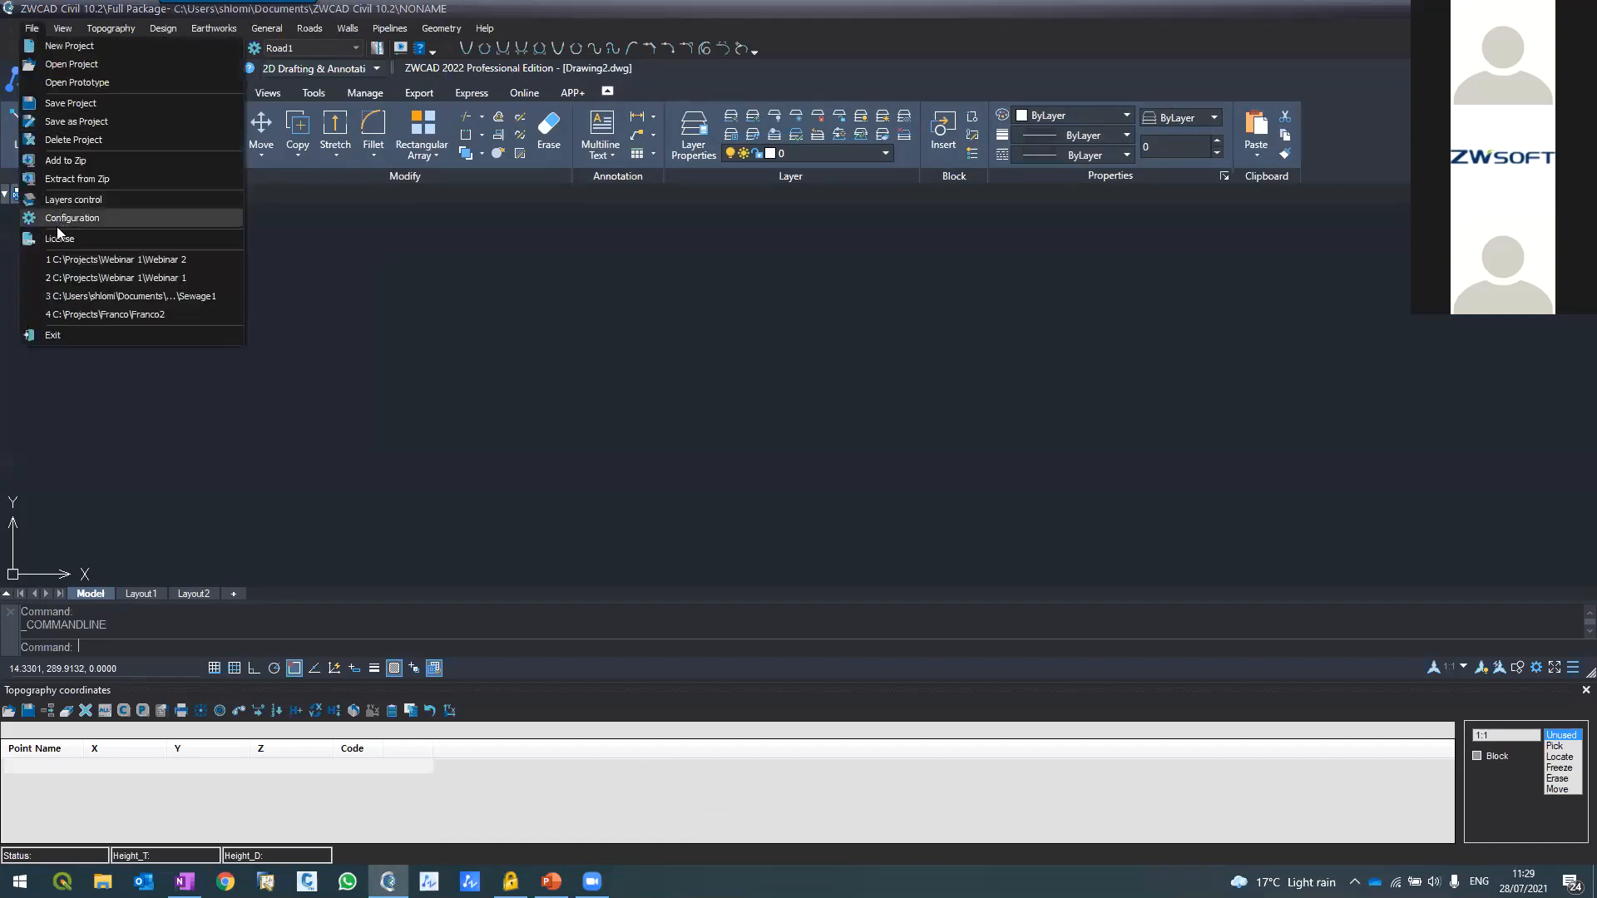
click(56, 220)
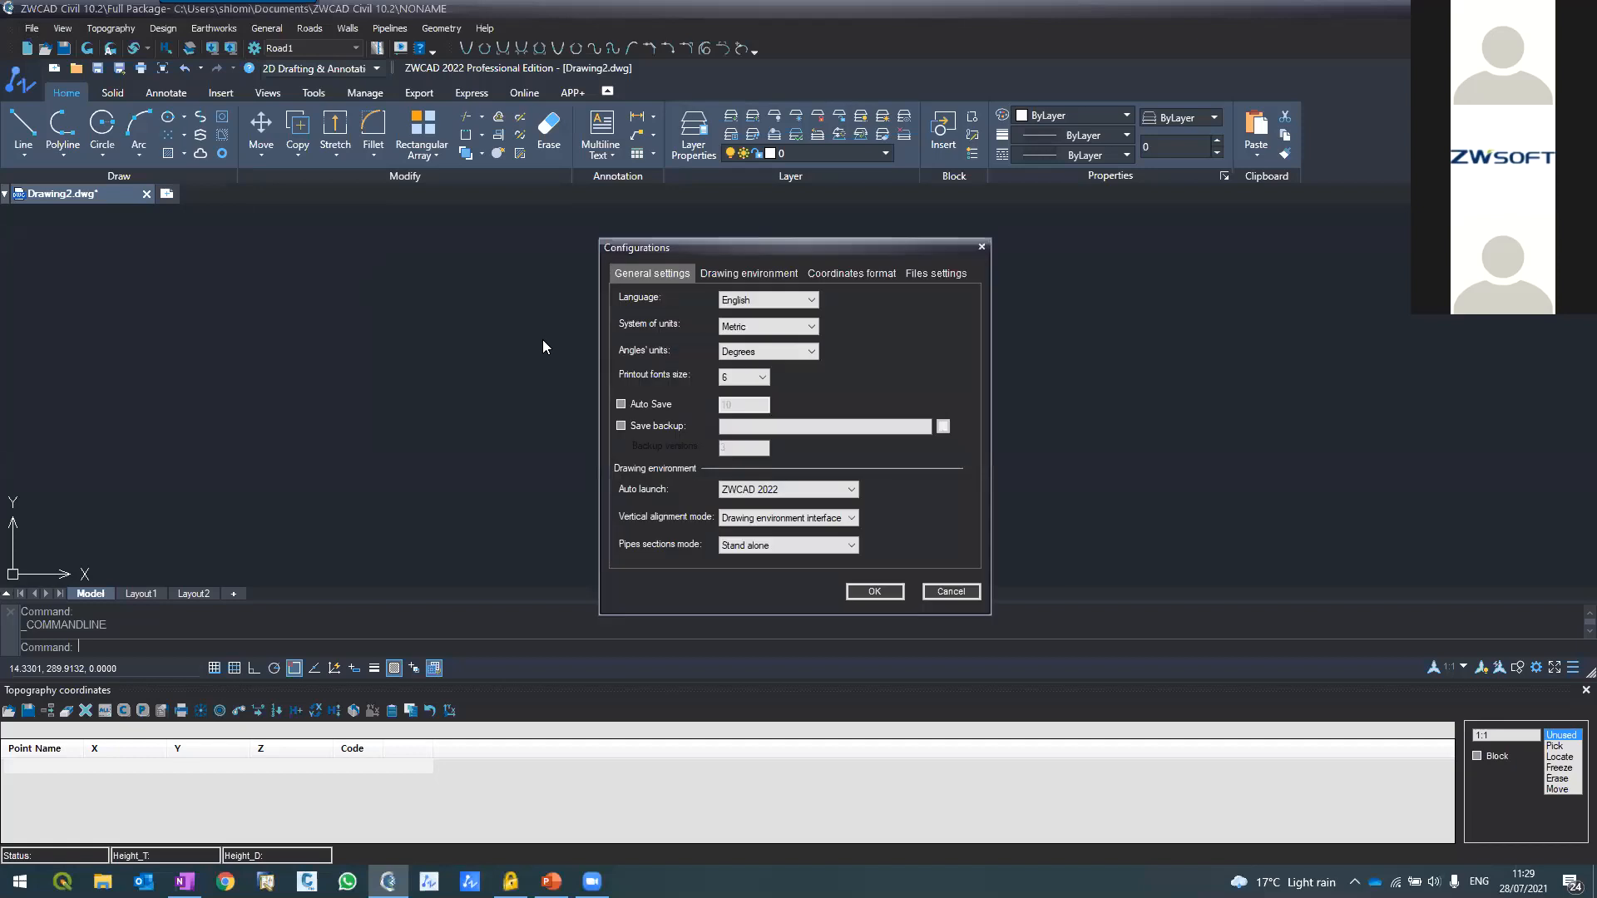
click(744, 493)
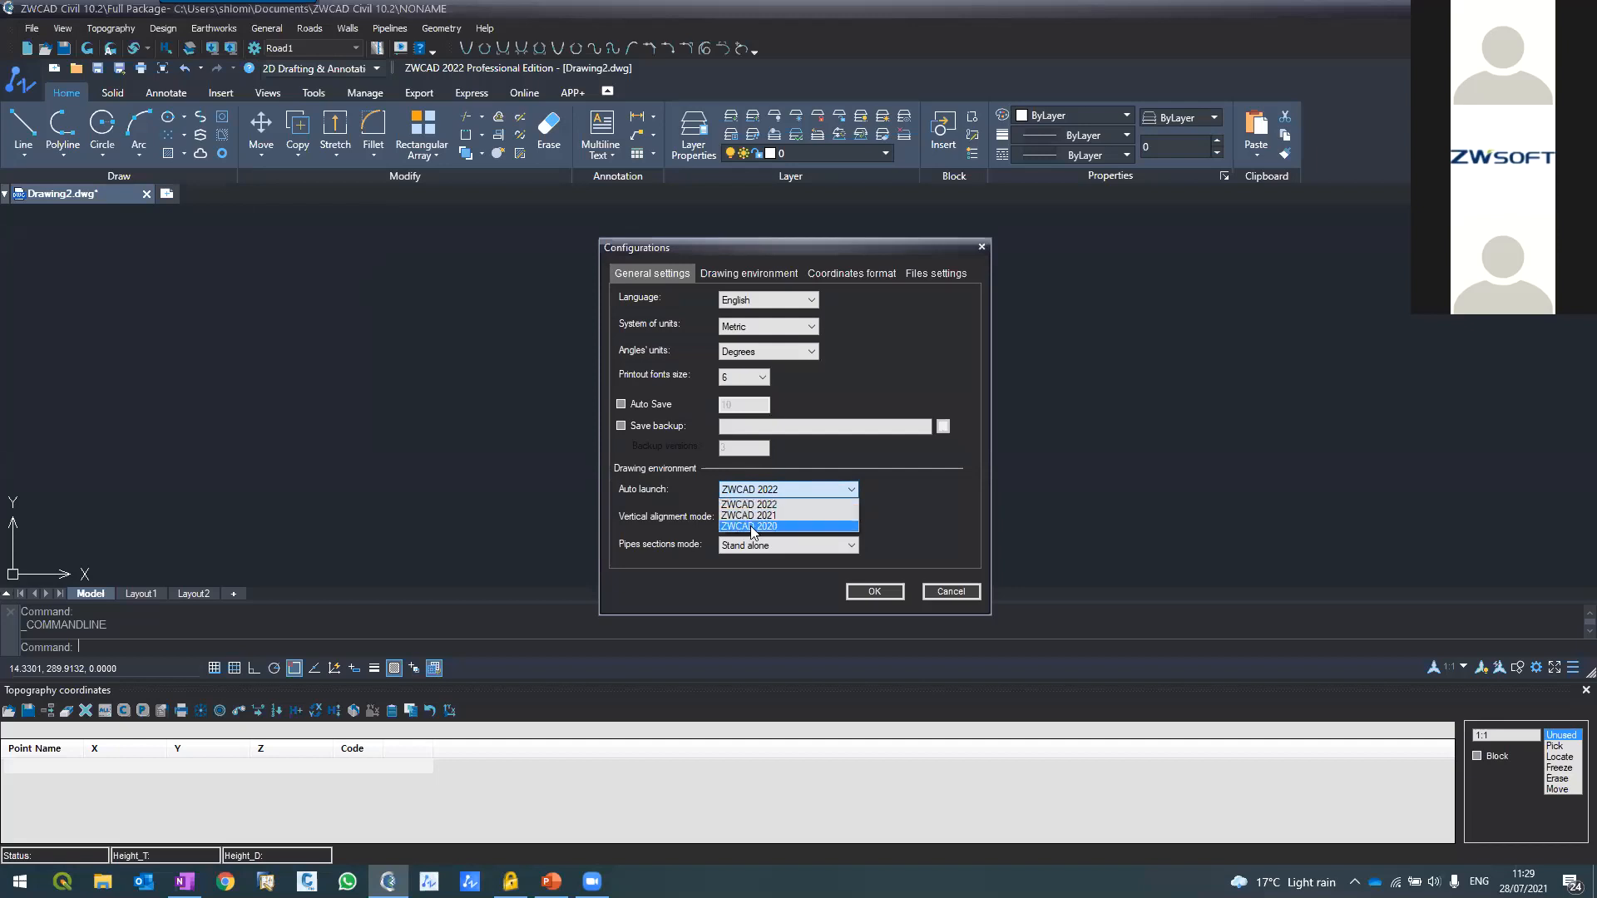
click(923, 593)
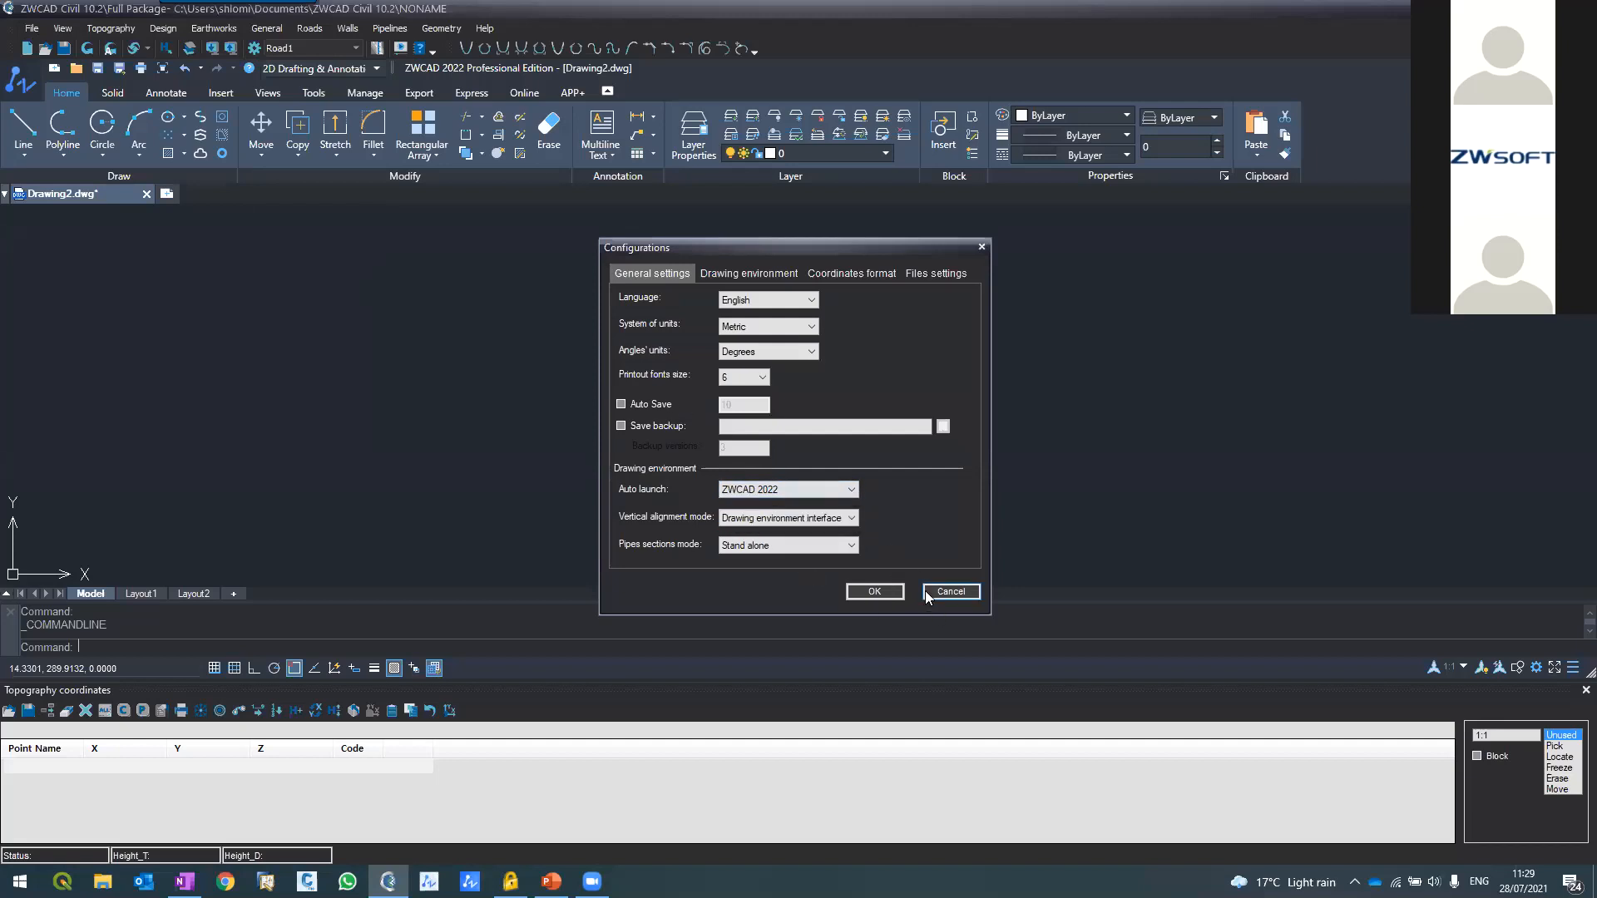
click(924, 590)
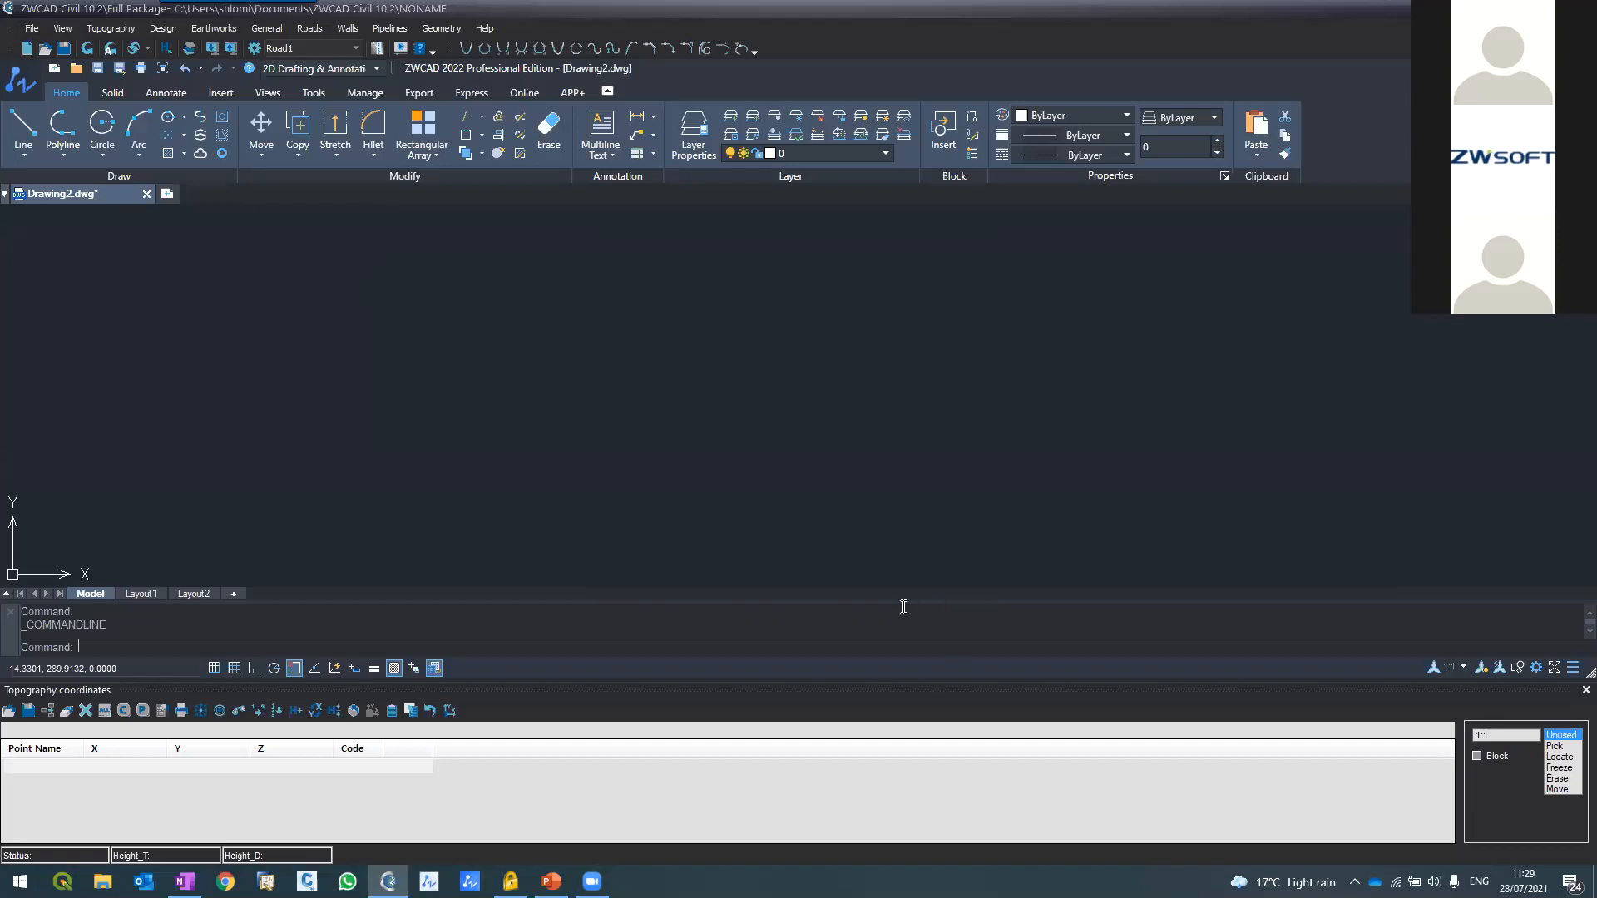
Start a new project and browse to the Projects folder on drive C as its save location
click(25, 734)
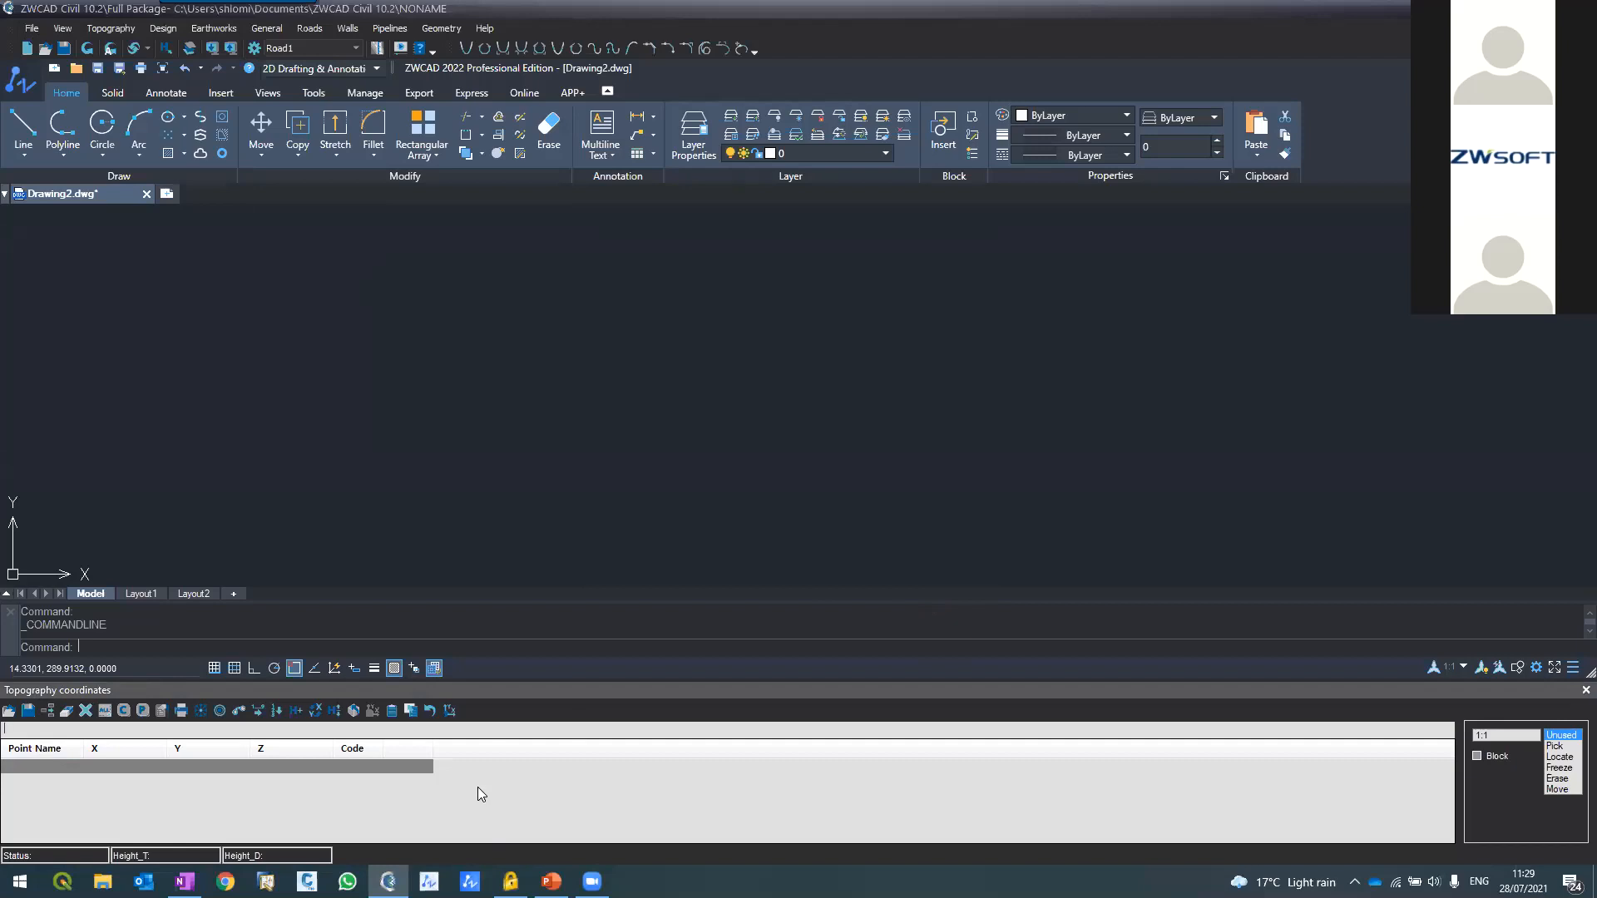
click(30, 29)
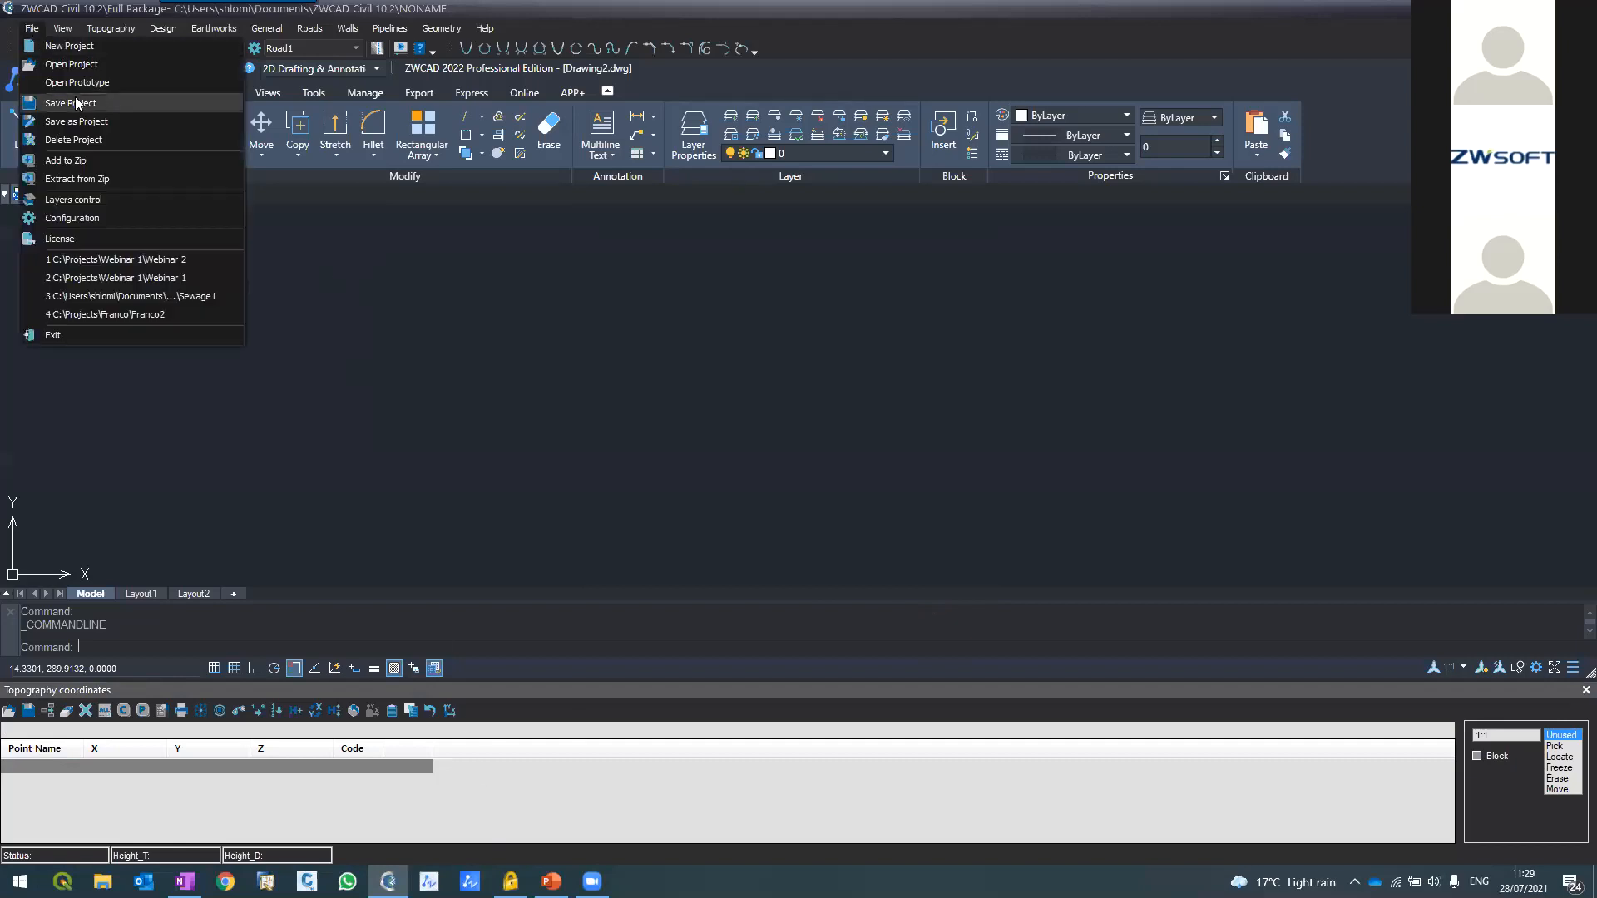
click(72, 48)
click(898, 497)
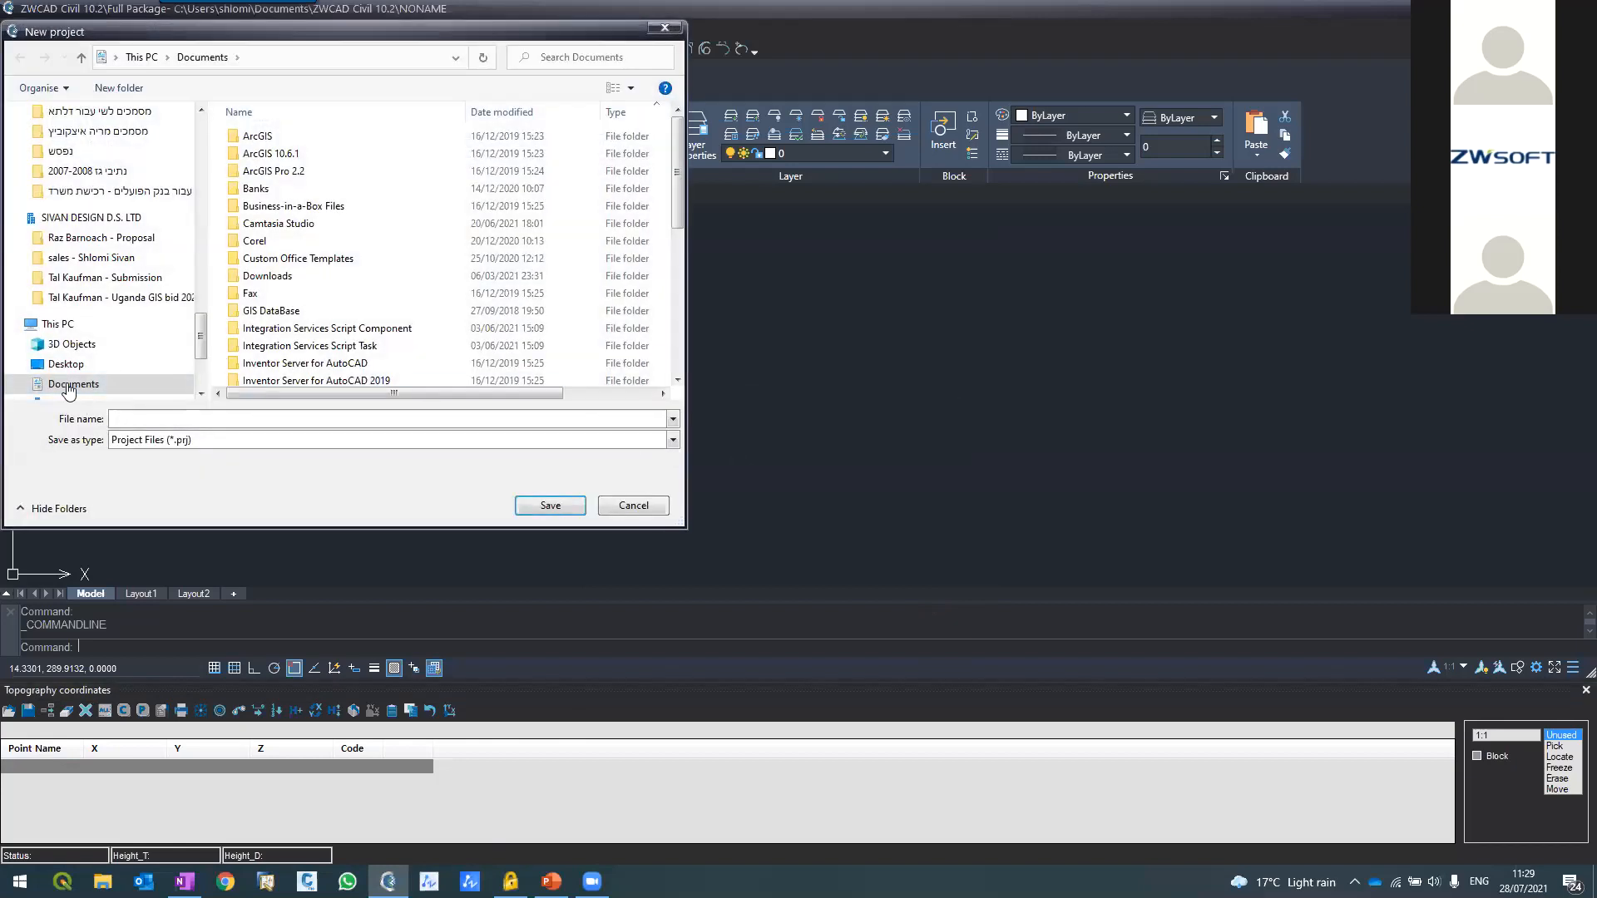
scroll(94, 341, down, 1)
scroll(94, 337, down, 1)
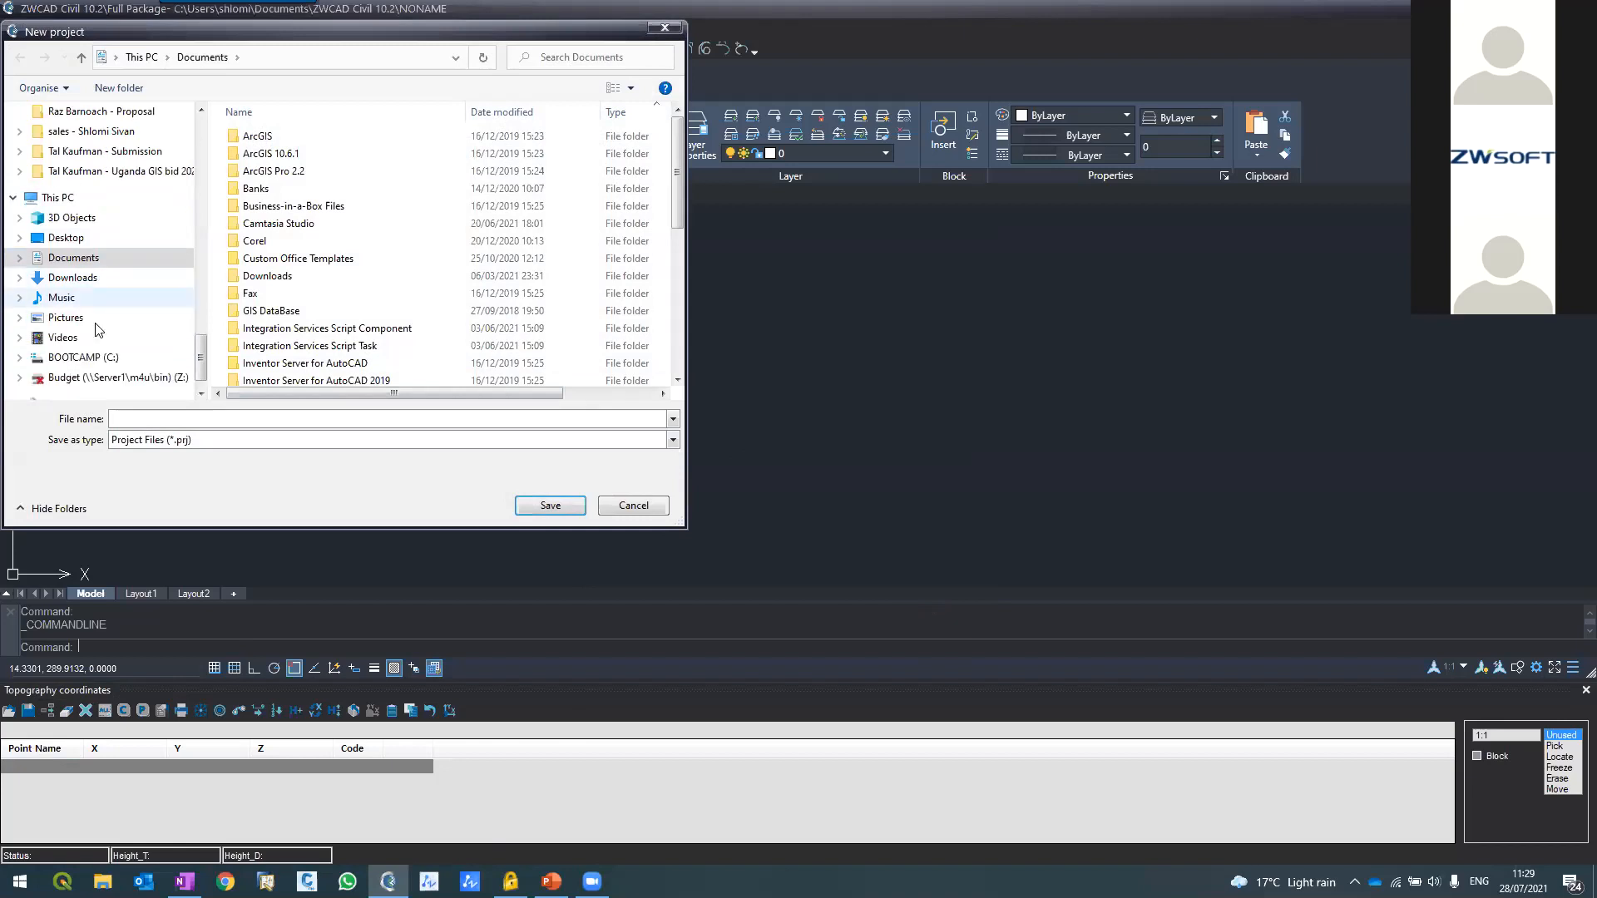
click(93, 357)
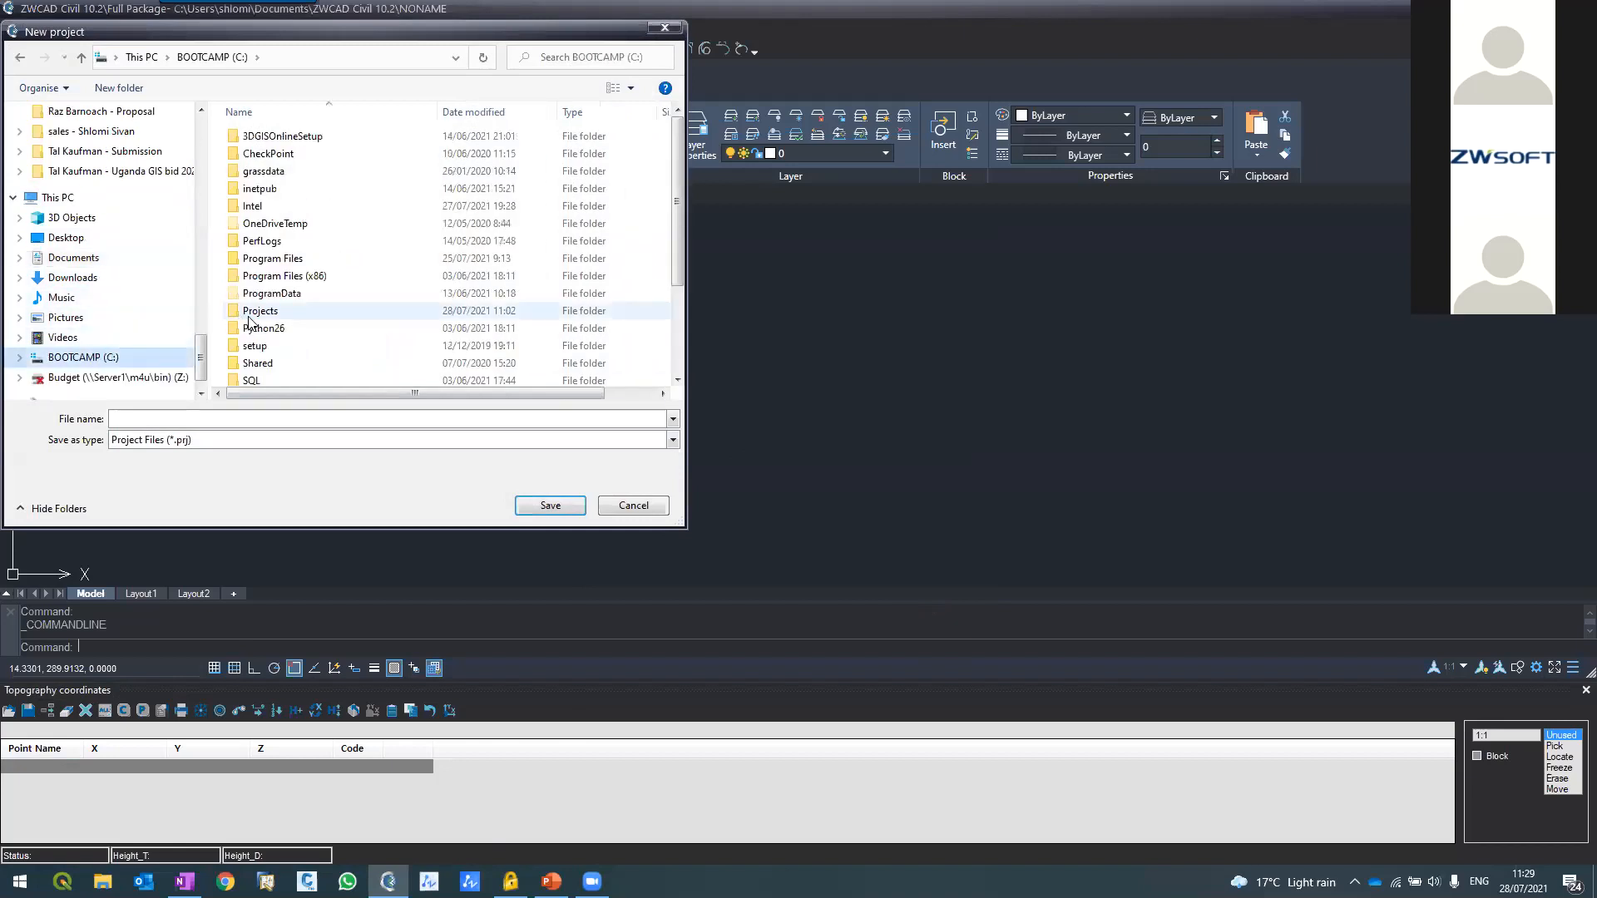
scroll(251, 308, down, 3)
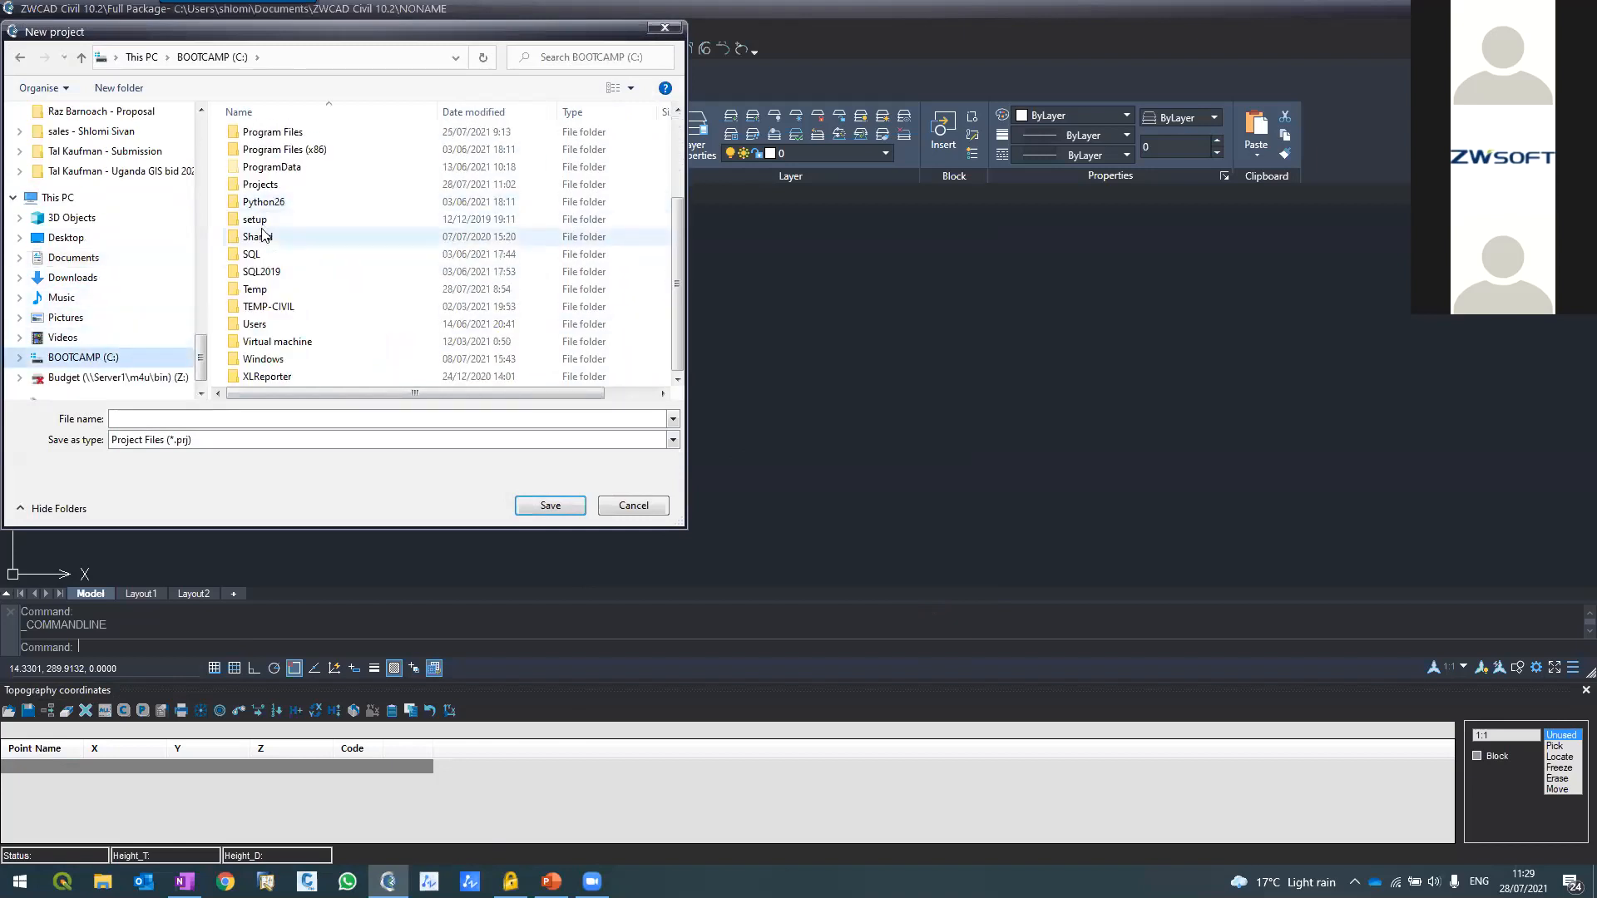
double_click(252, 186)
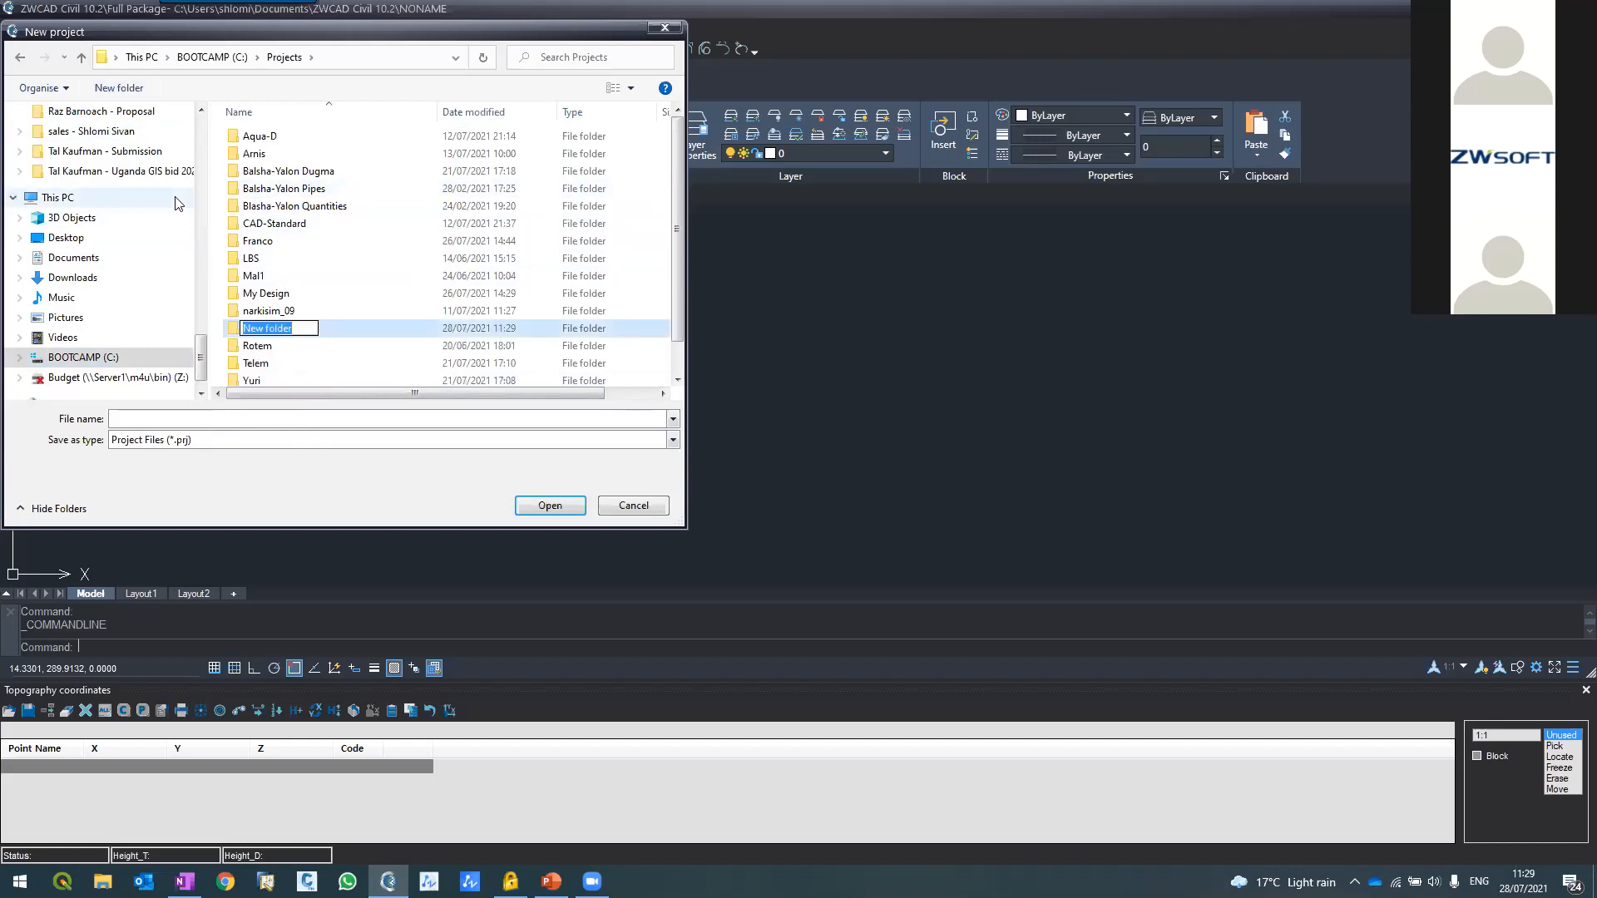
Create a folder named Webinar 1 inside the Projects folder
text(WEbina)
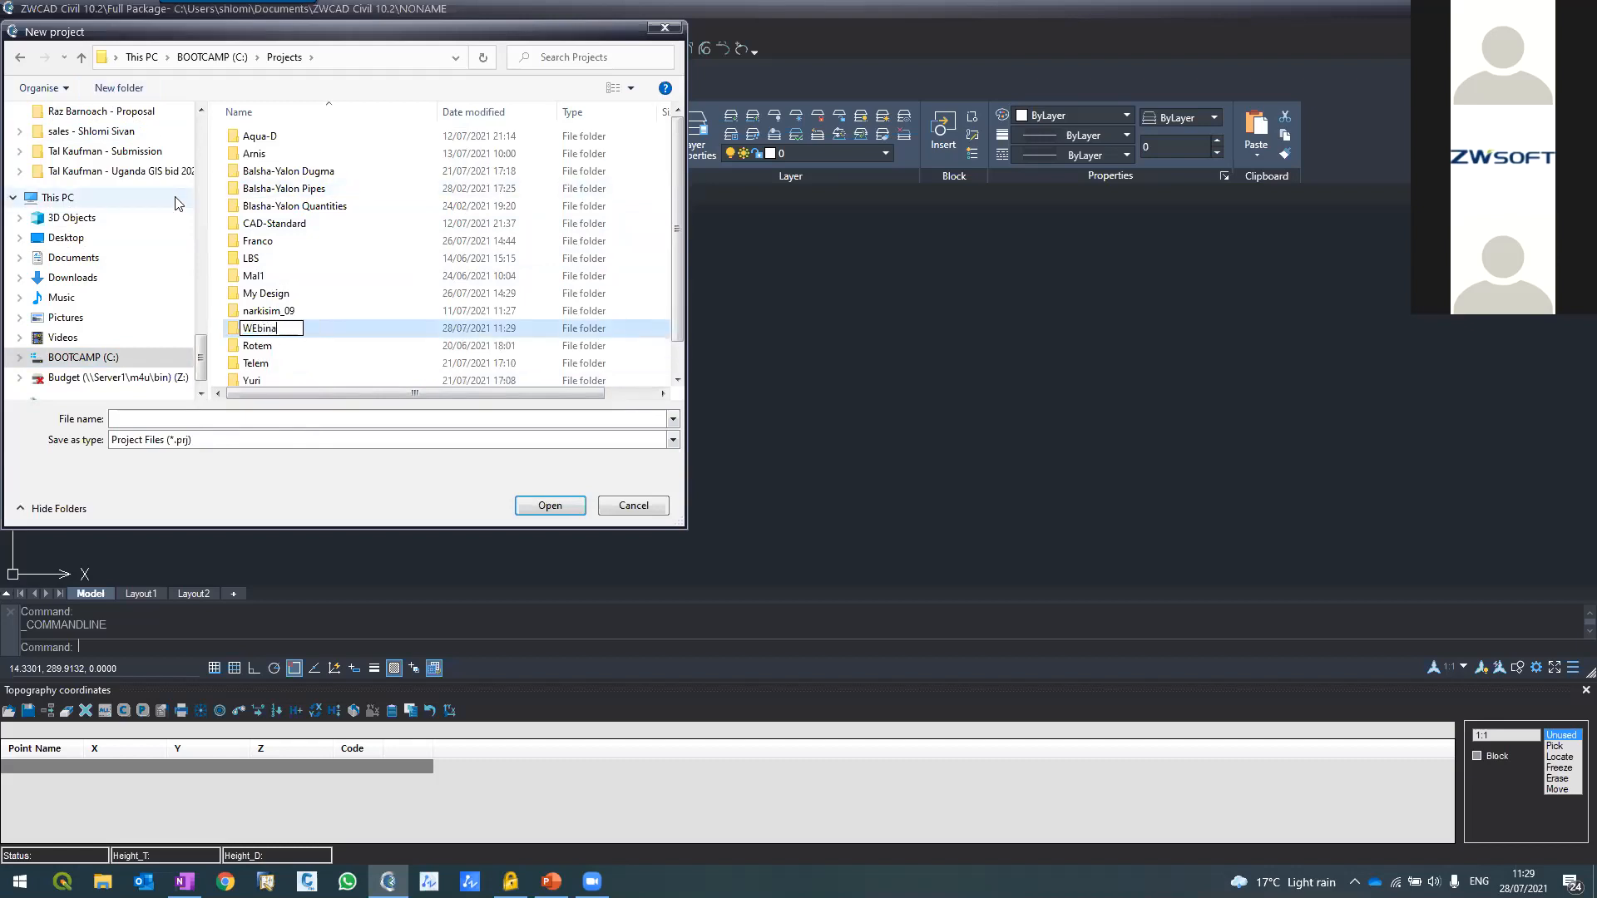
key(BackSpace)
key(BackSpace)
key(BackSpace)
key(BackSpace)
text(ebinar 1)
key(Return)
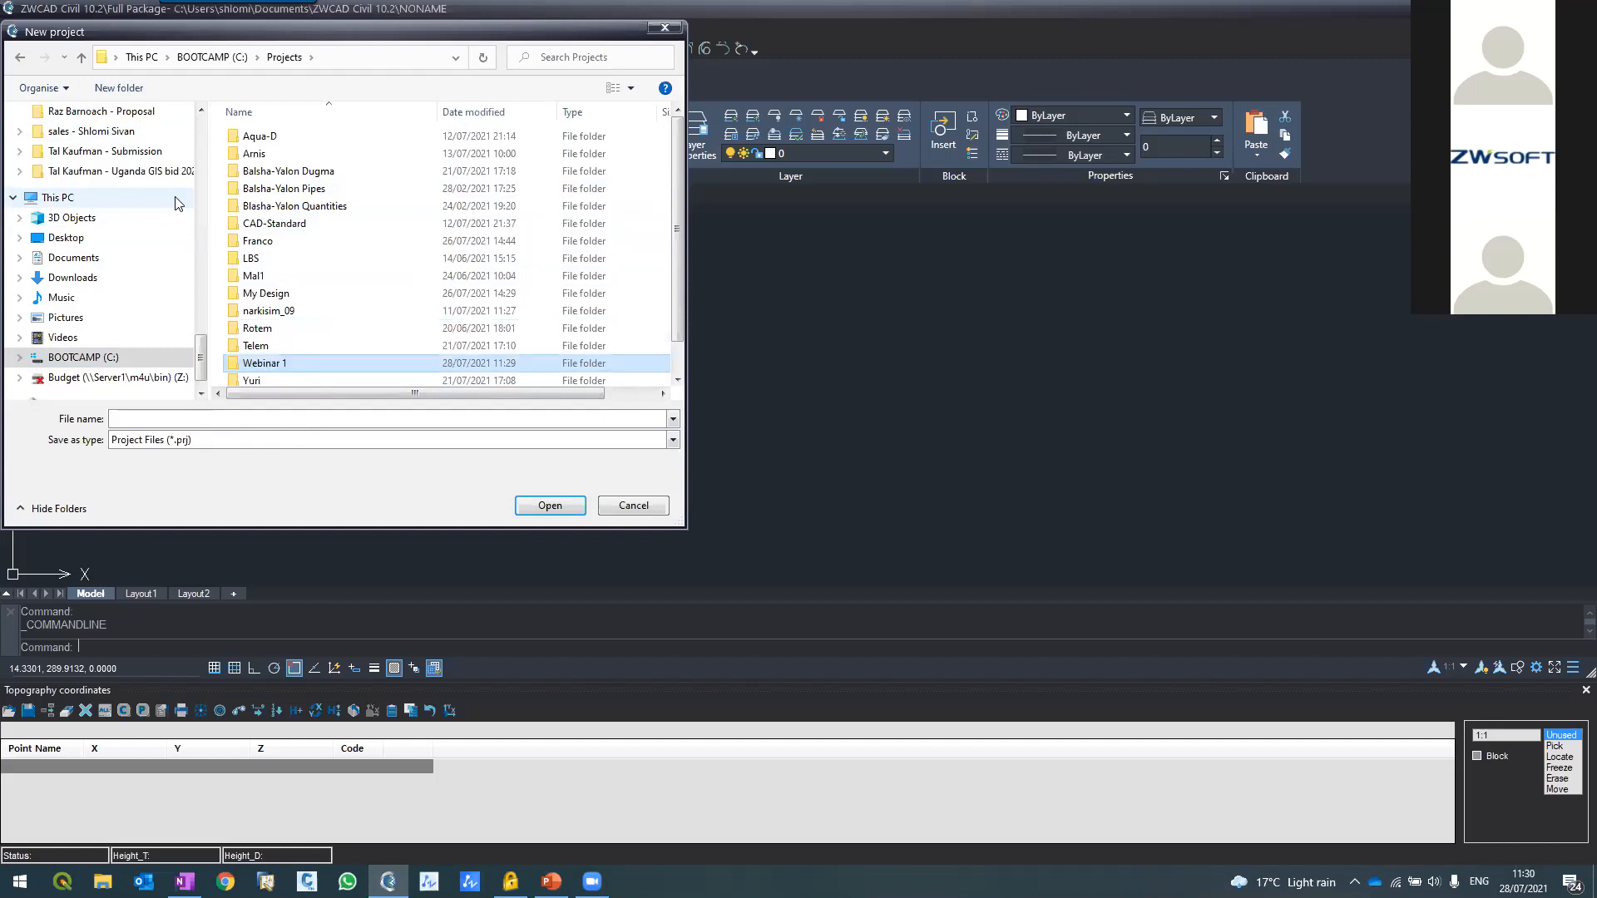
Save the new project as Webinar 1 inside the Webinar 1 folder
key(Return)
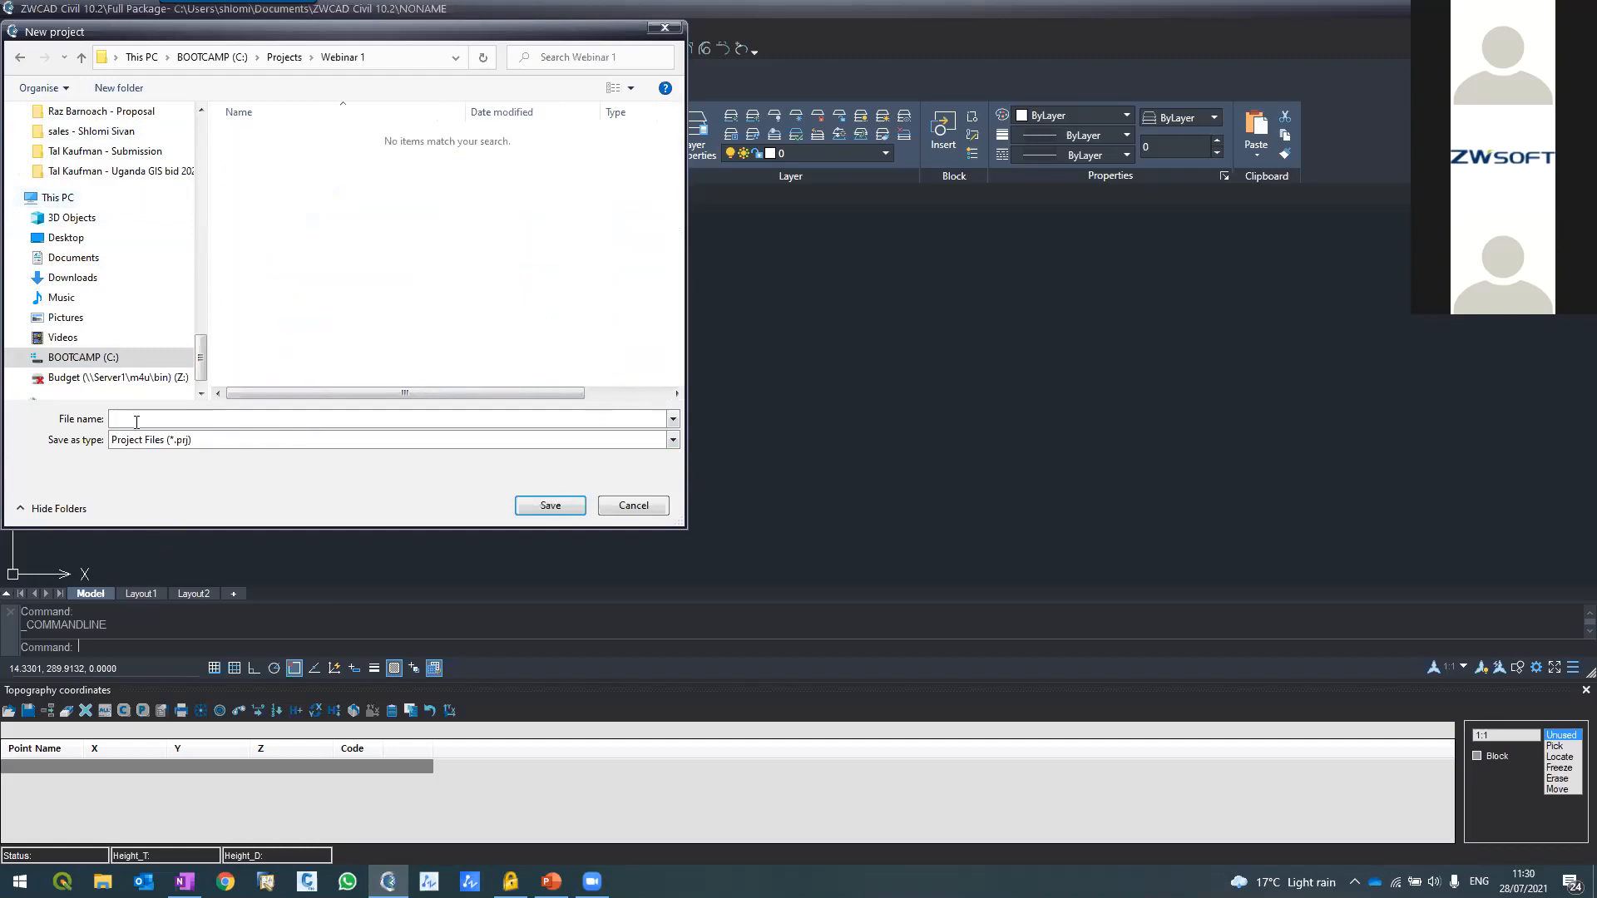
key(Return)
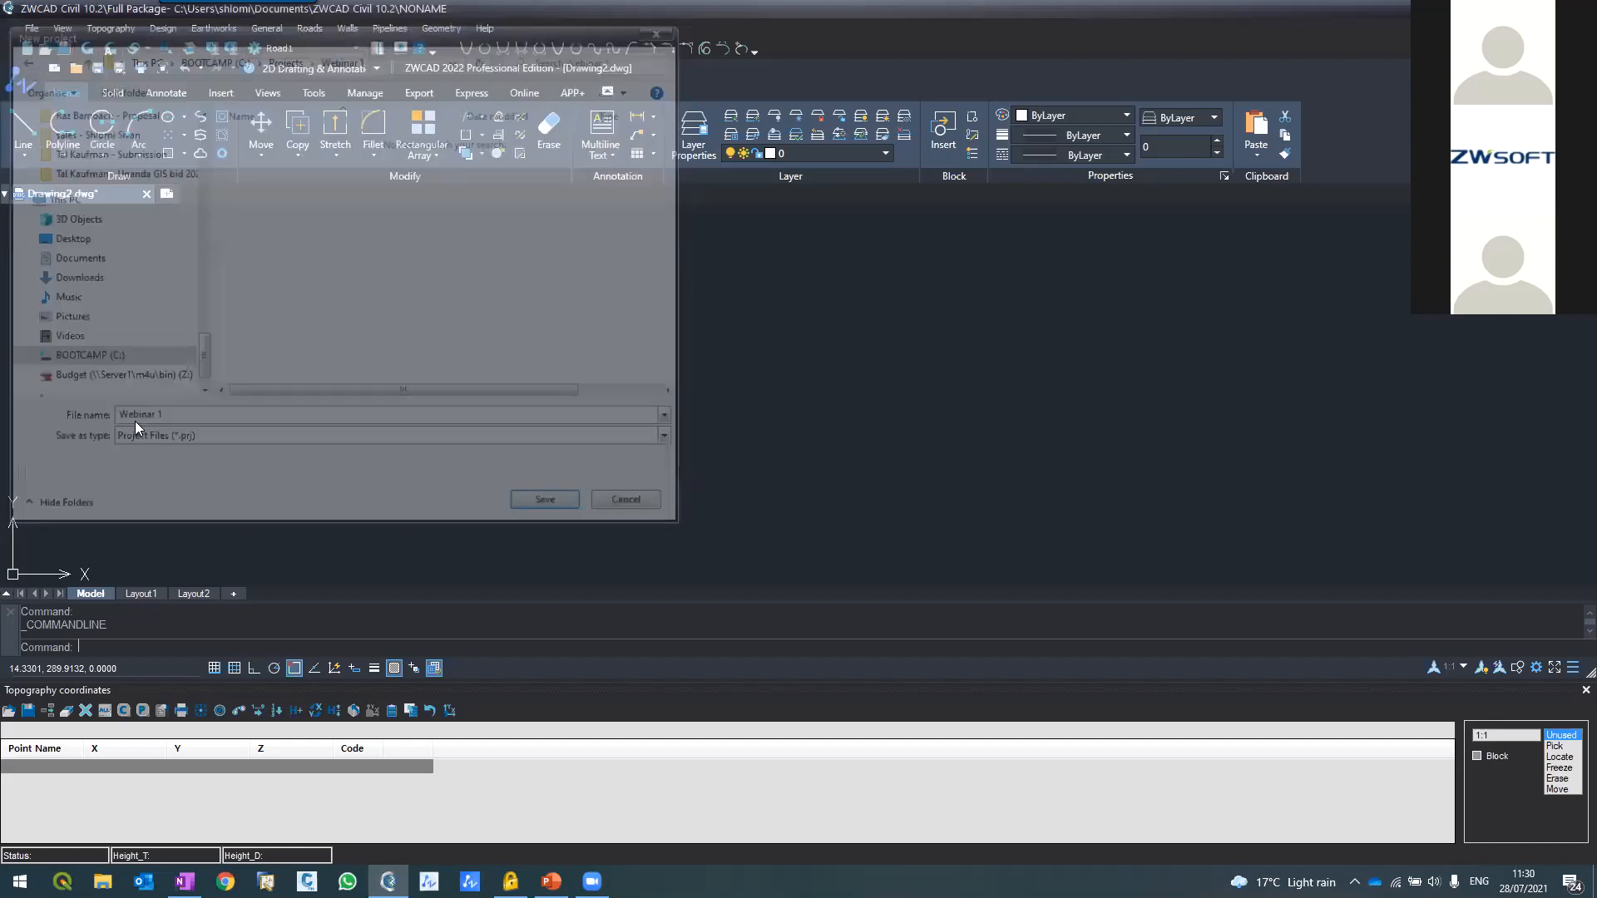
click(827, 412)
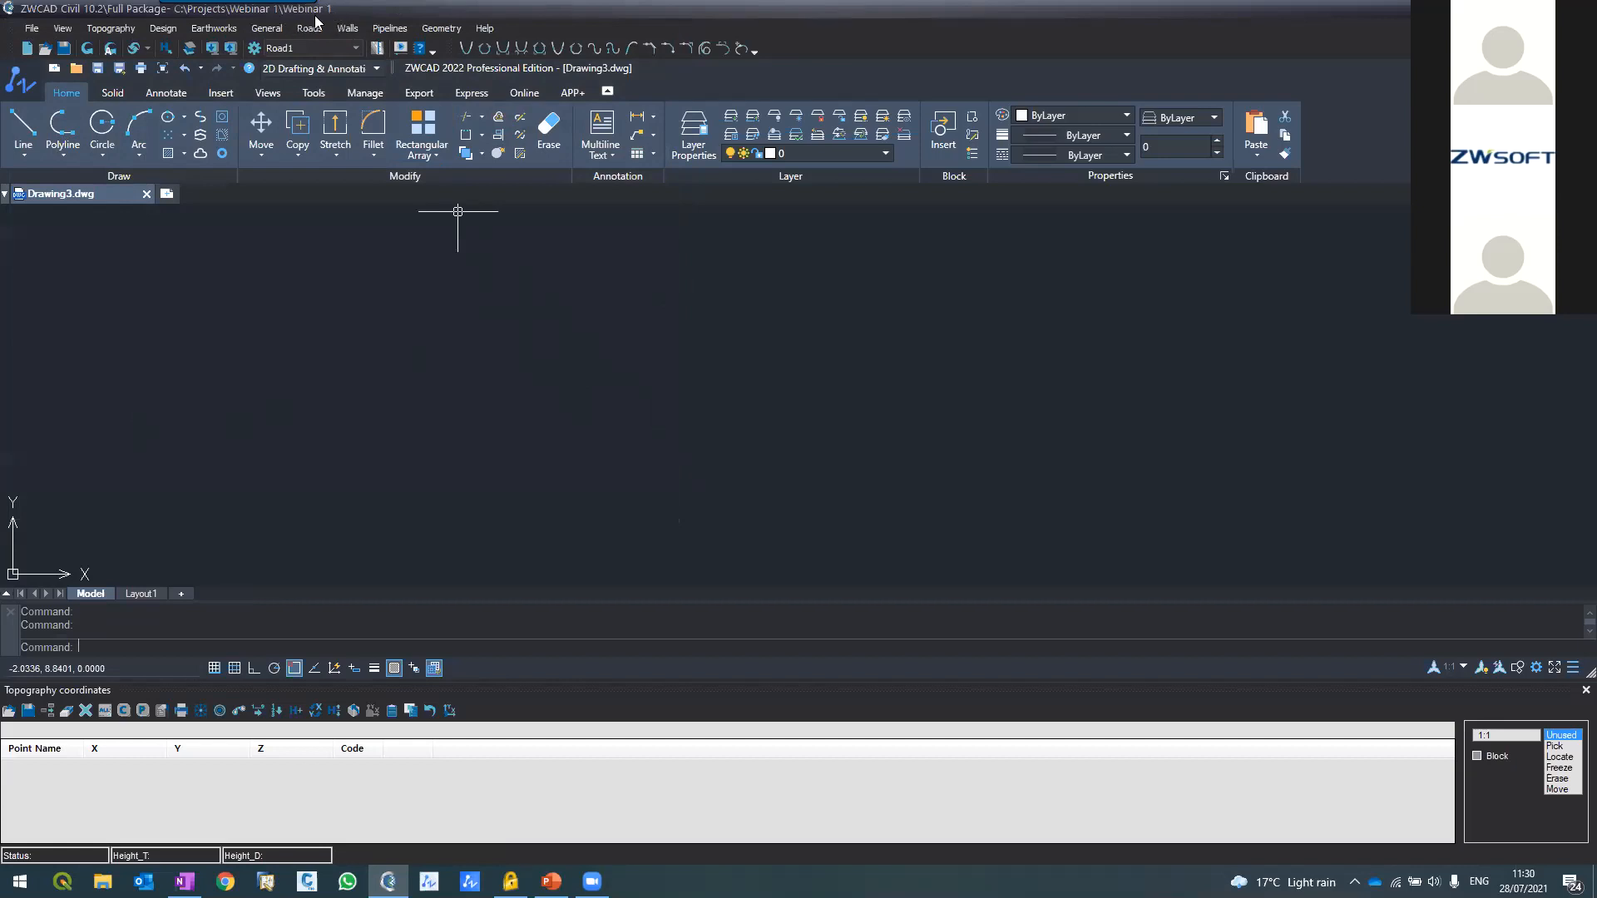
Enter topography point 1 in the coordinates table with X 1000, Y 1000 and Z 100.32
click(29, 732)
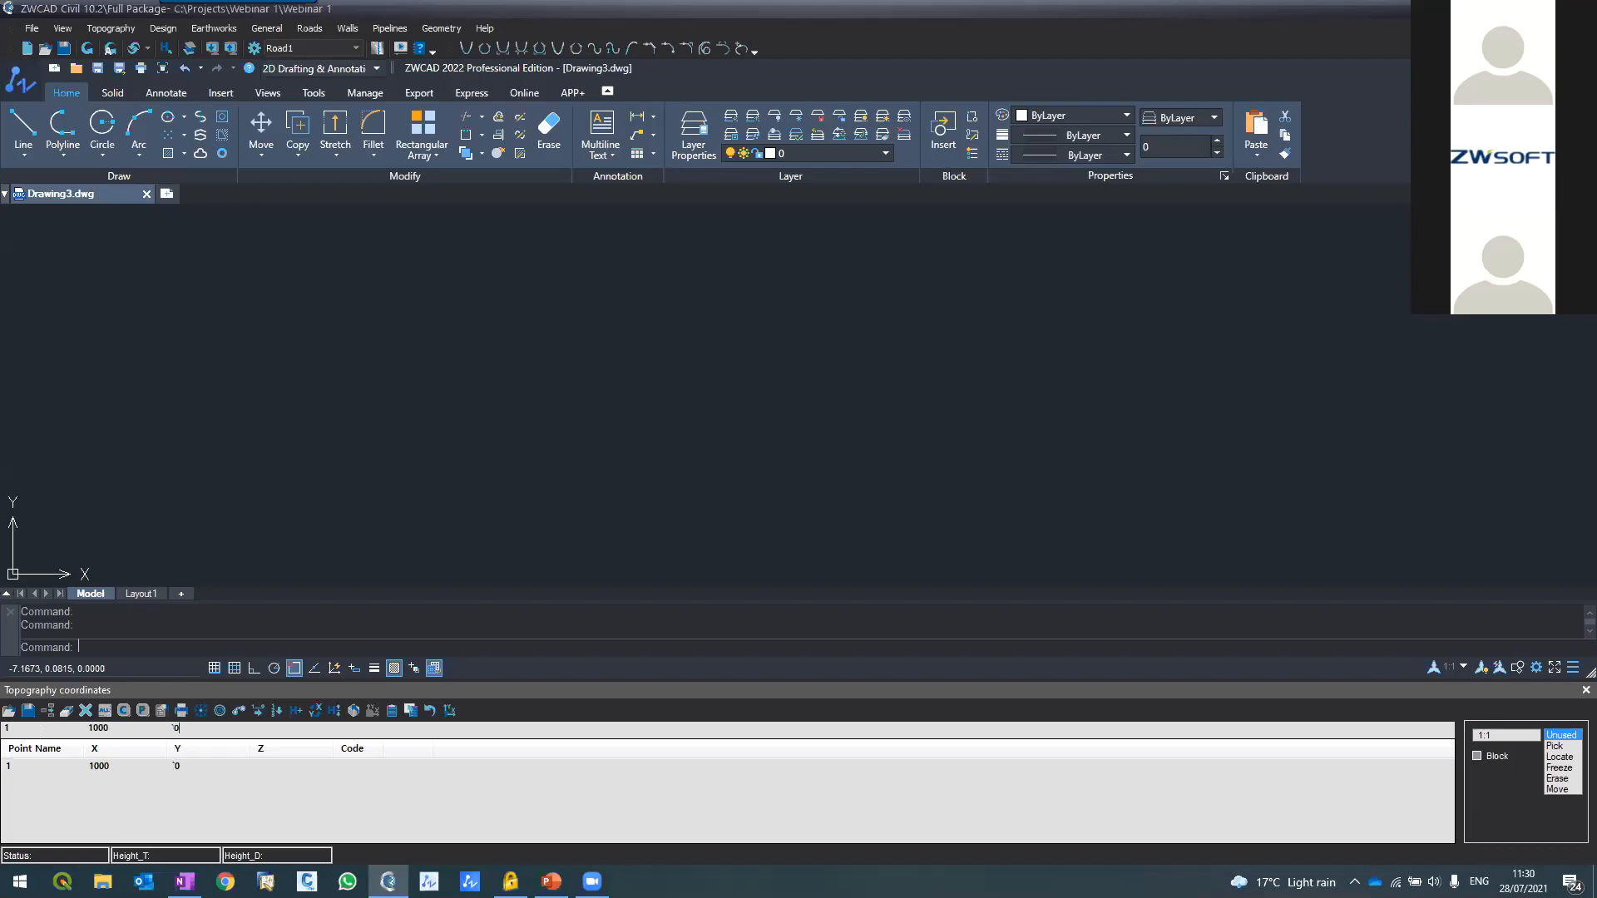
text(1000)
key(Tab)
text(1003)
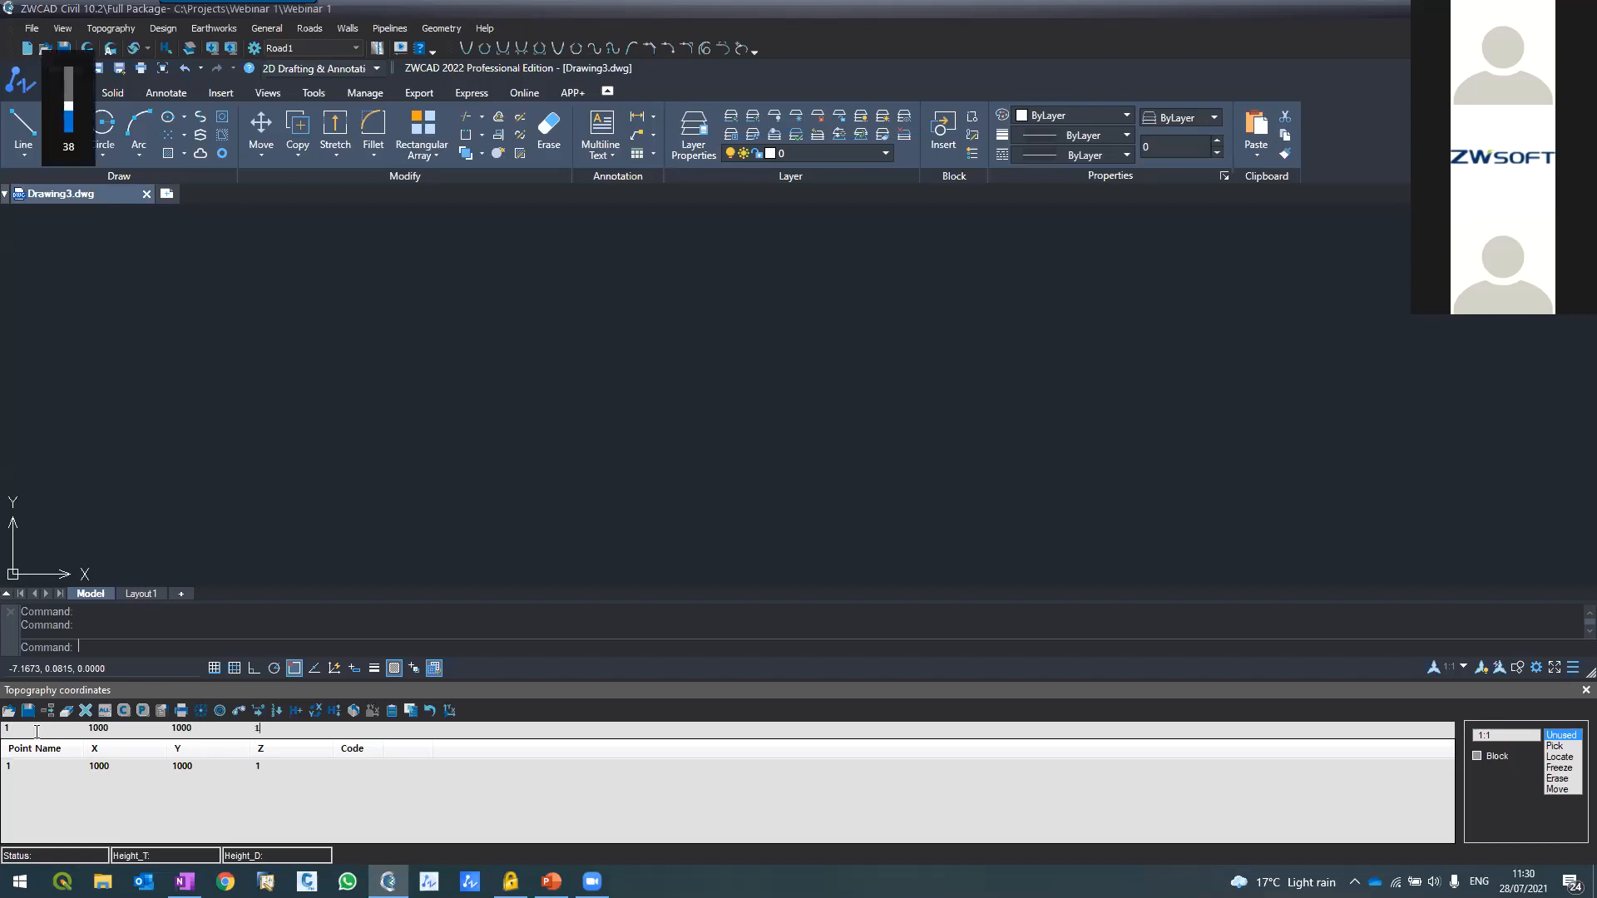
text(.32)
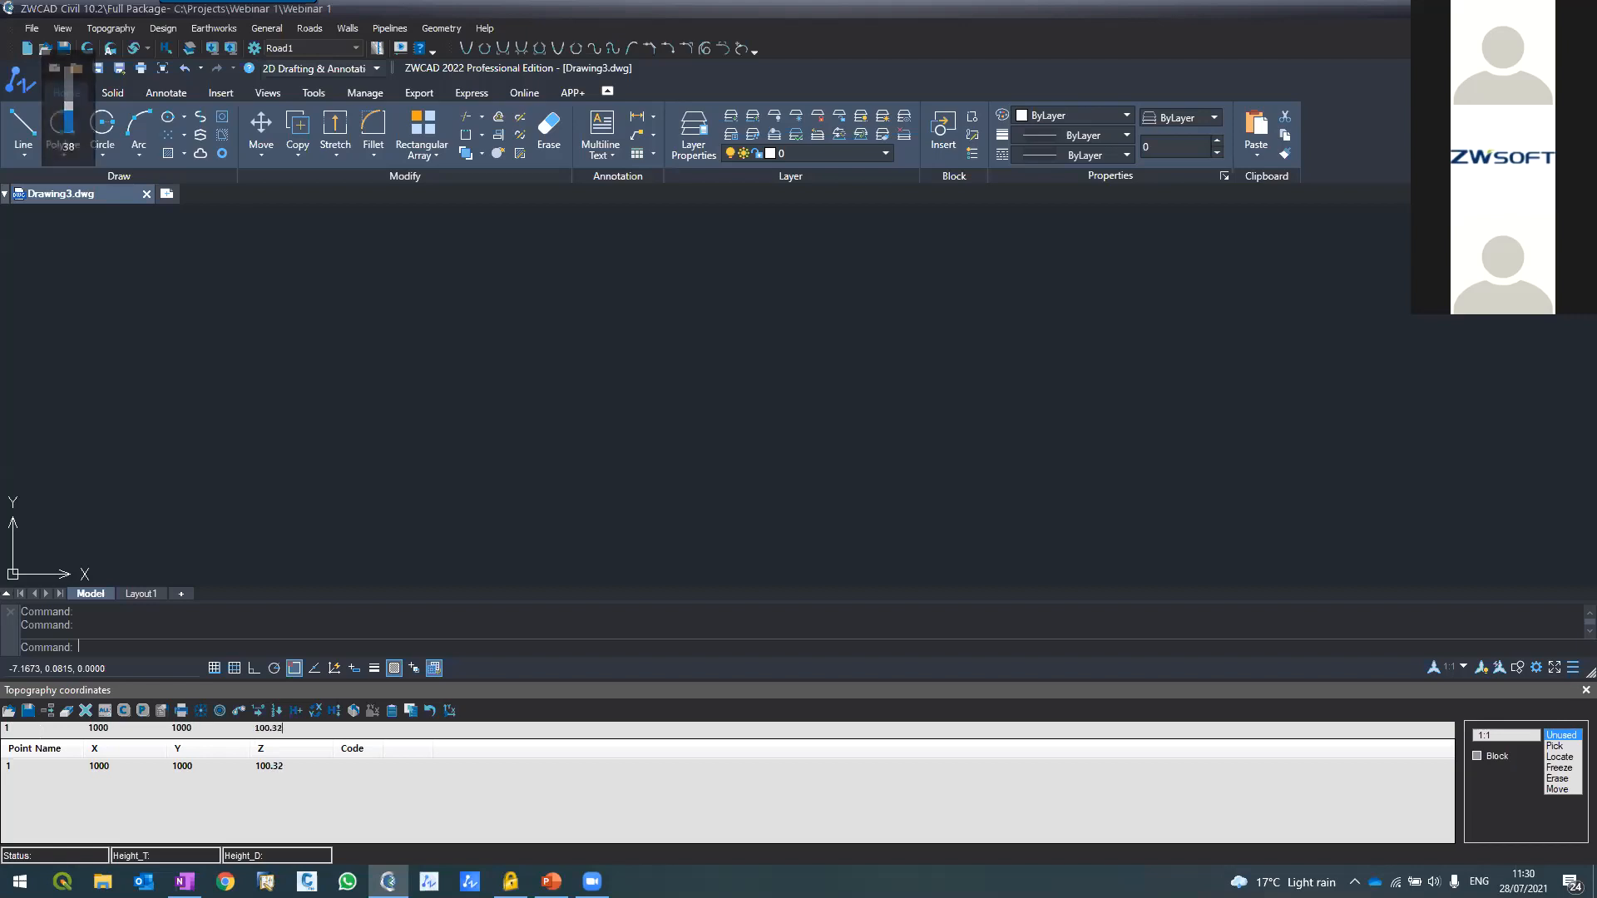
key(Return)
Add topography point 2 with X 1050, Y 1050 and Z 104.56
text(1050 )
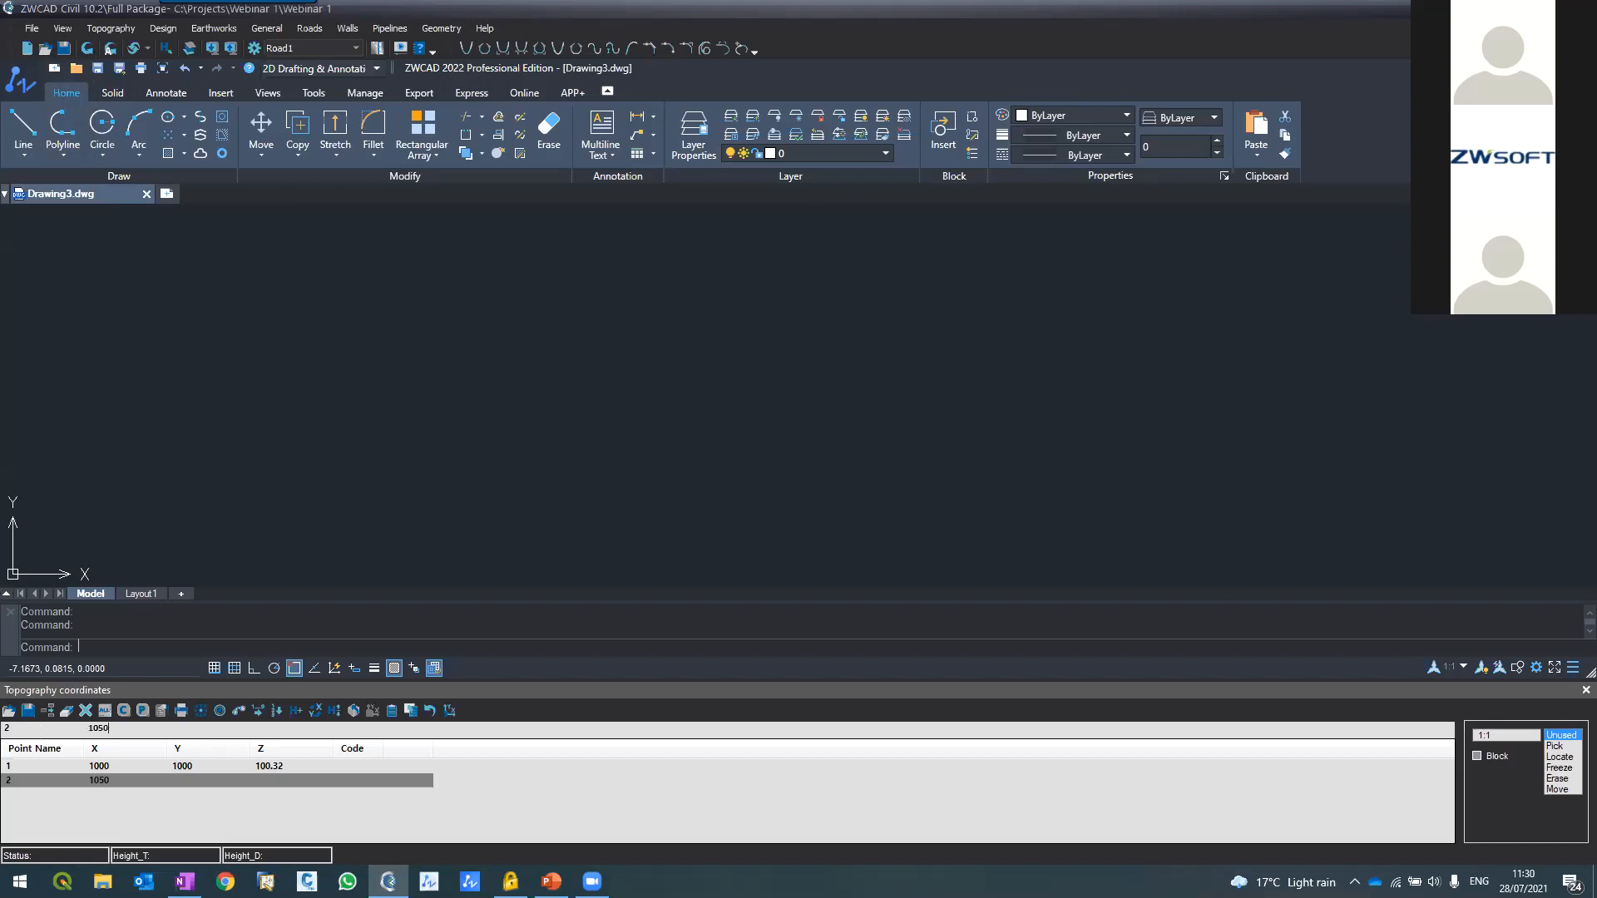
text(1050)
key(Tab)
text(104.56)
key(Return)
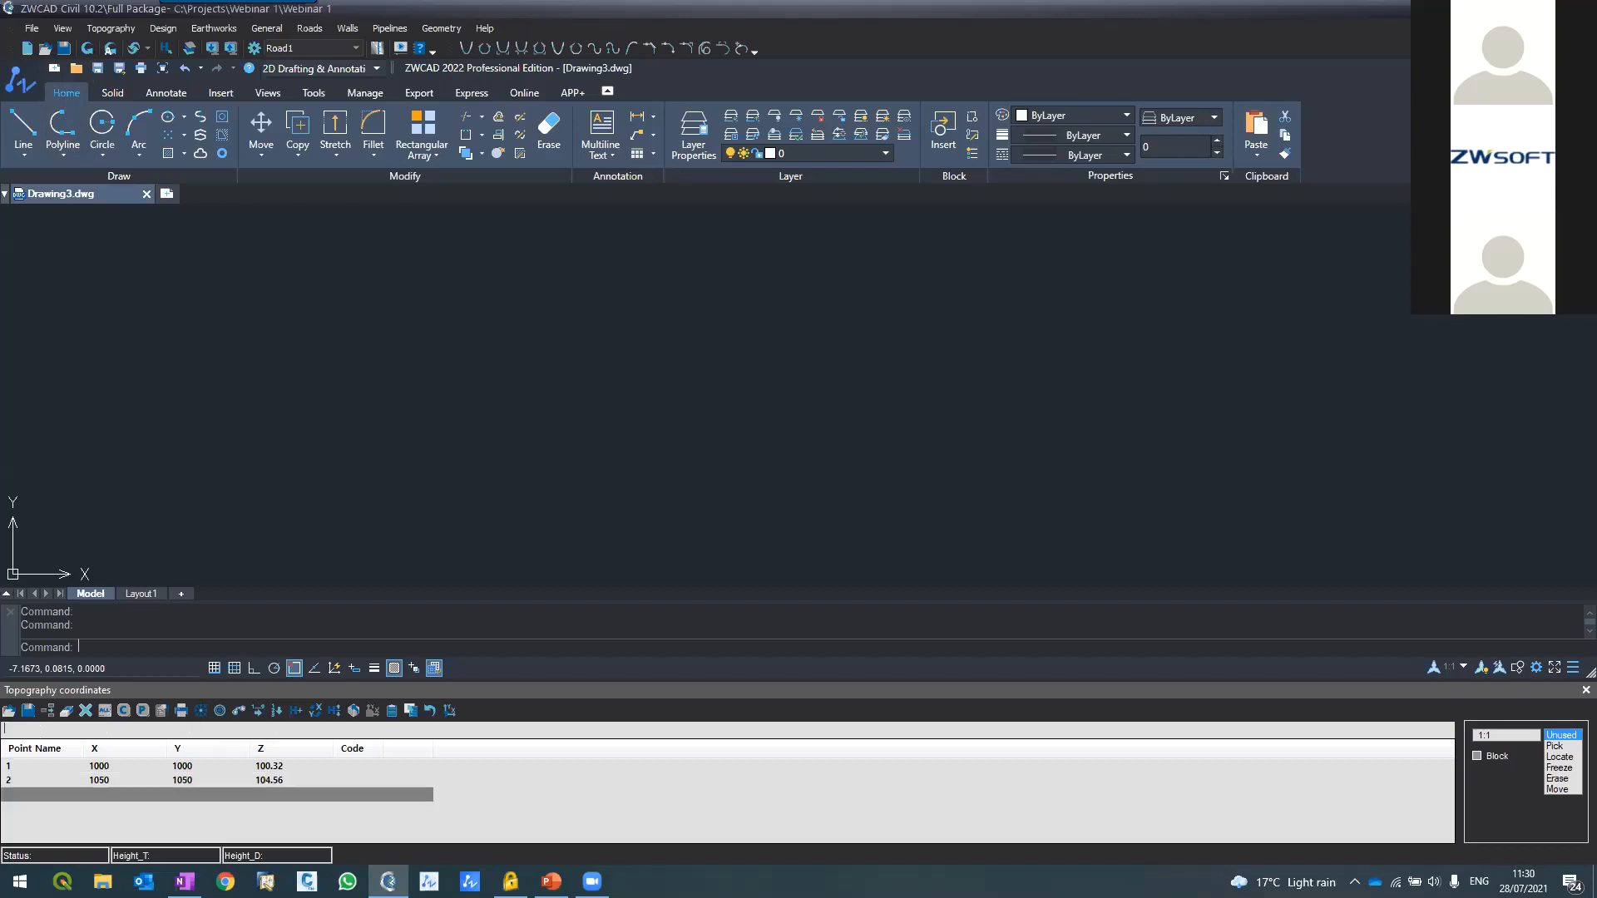
Add topography point 3 with X 1030, Y 1030 and Z 105.67
key(Tab)
text(1030)
key(Tab)
text(1030)
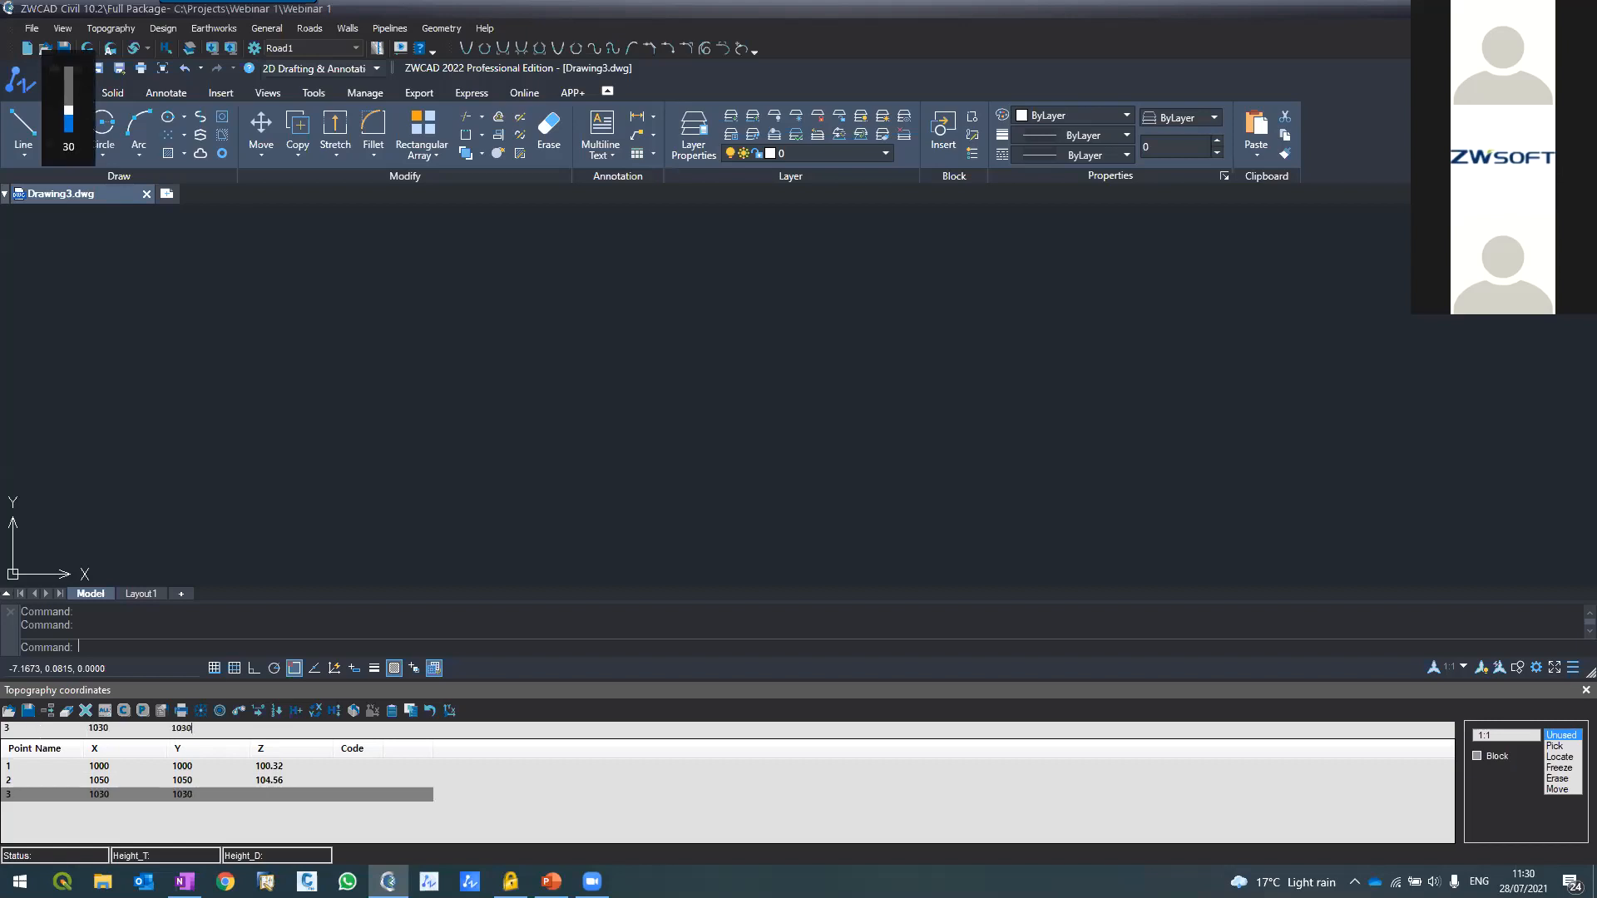
text(105.)
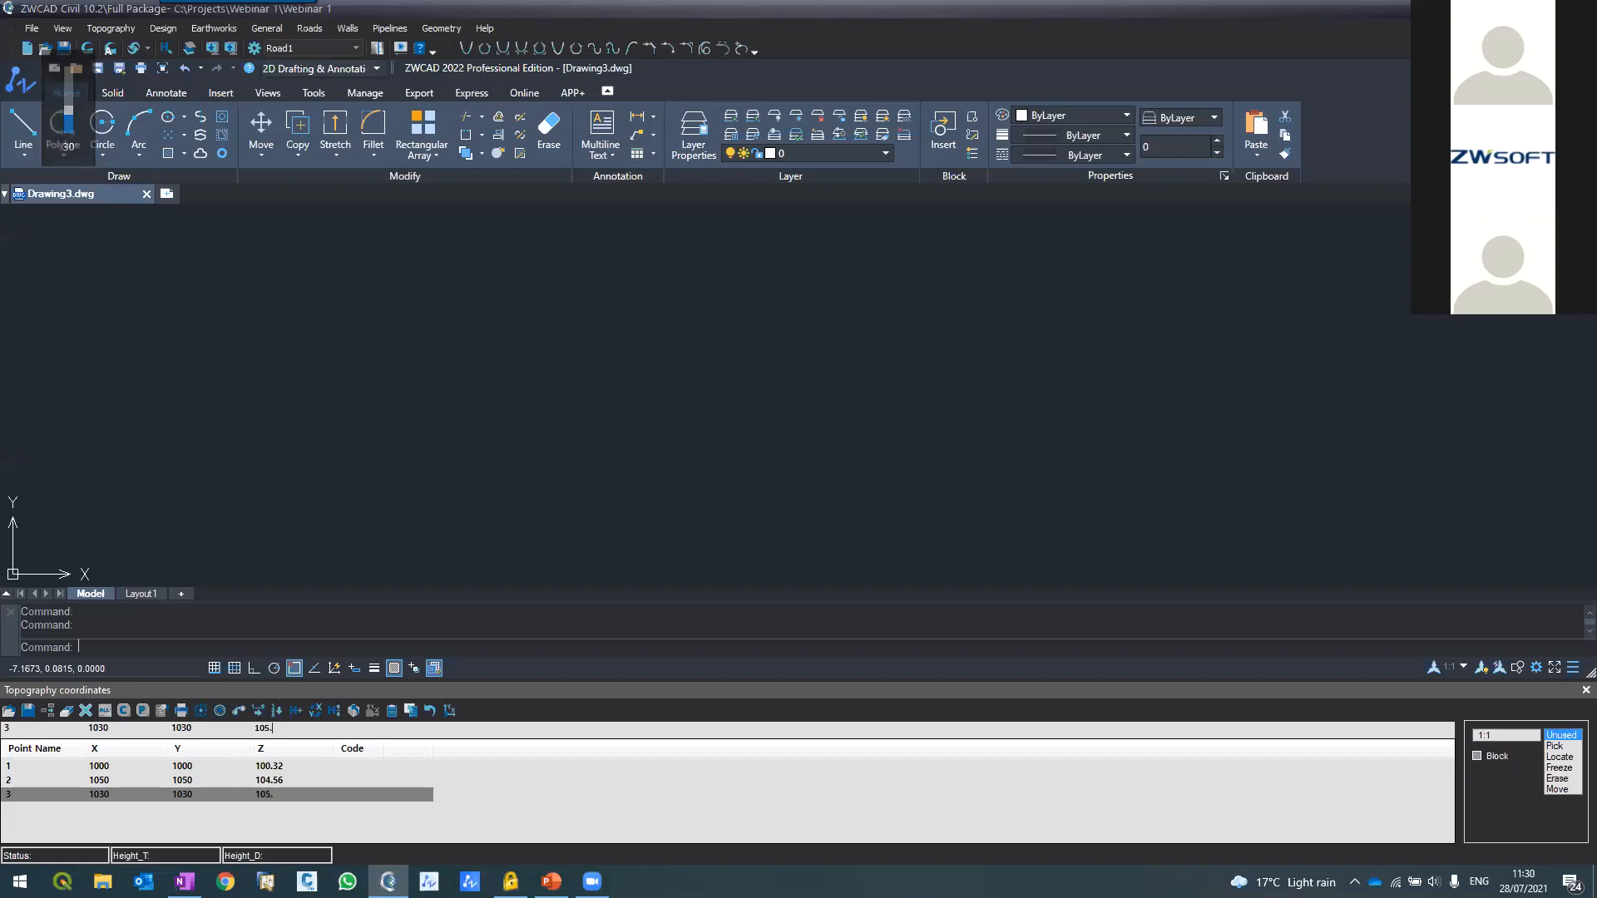
text(67)
key(Return)
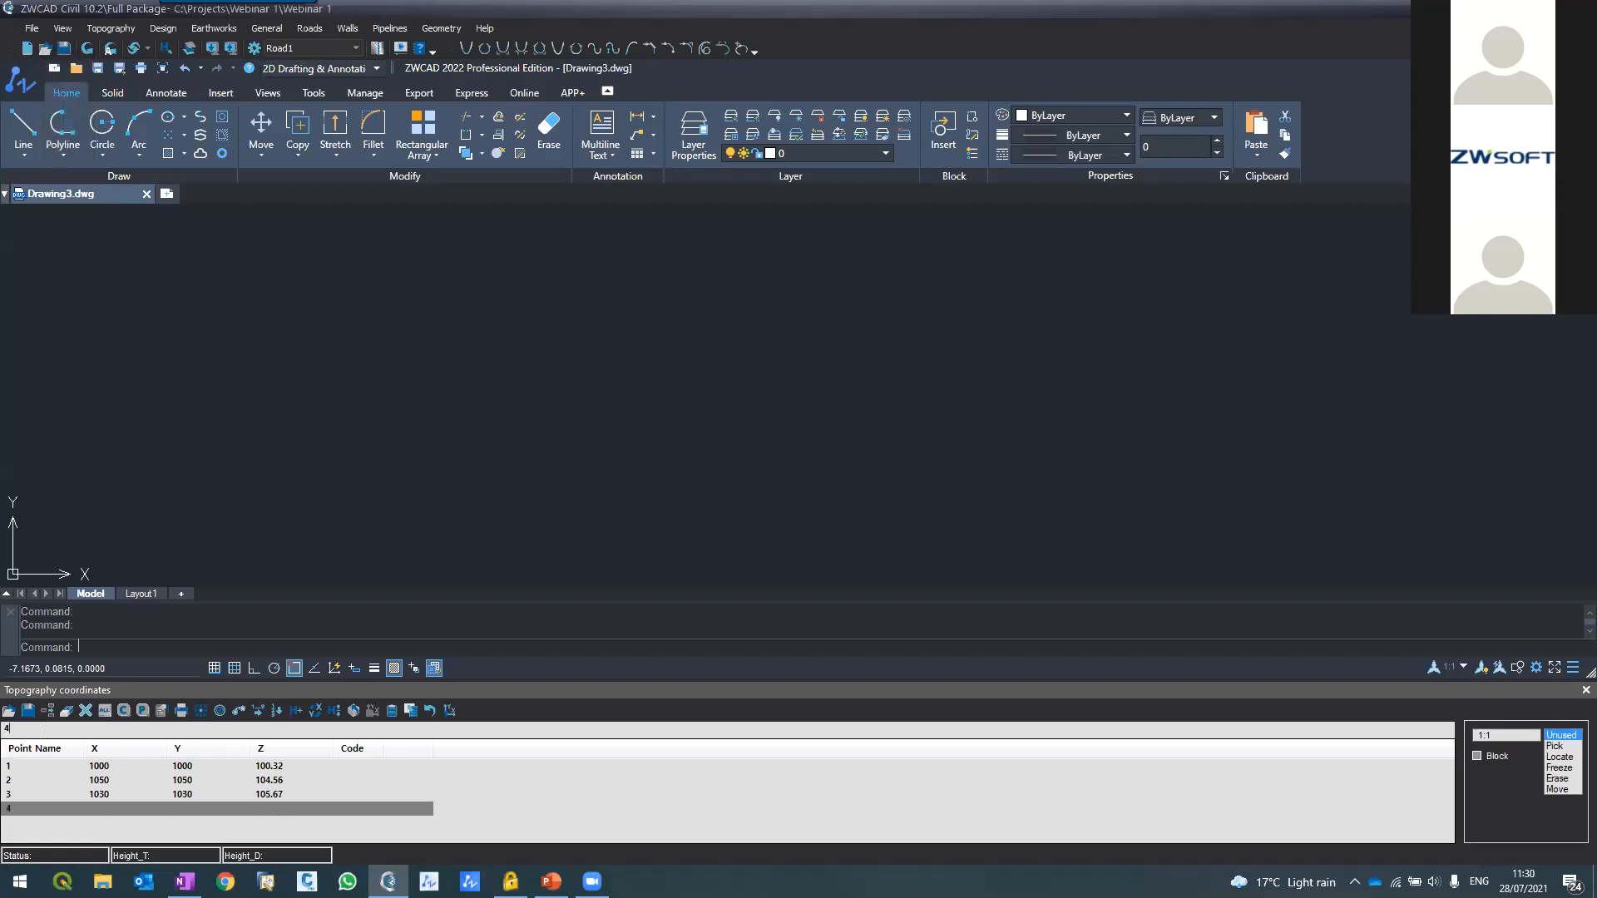
Add topography point 4 with X 1002, Y 1005 and Z 106.8
text(1002)
key(Tab)
text(1005)
key(Tab)
text(10)
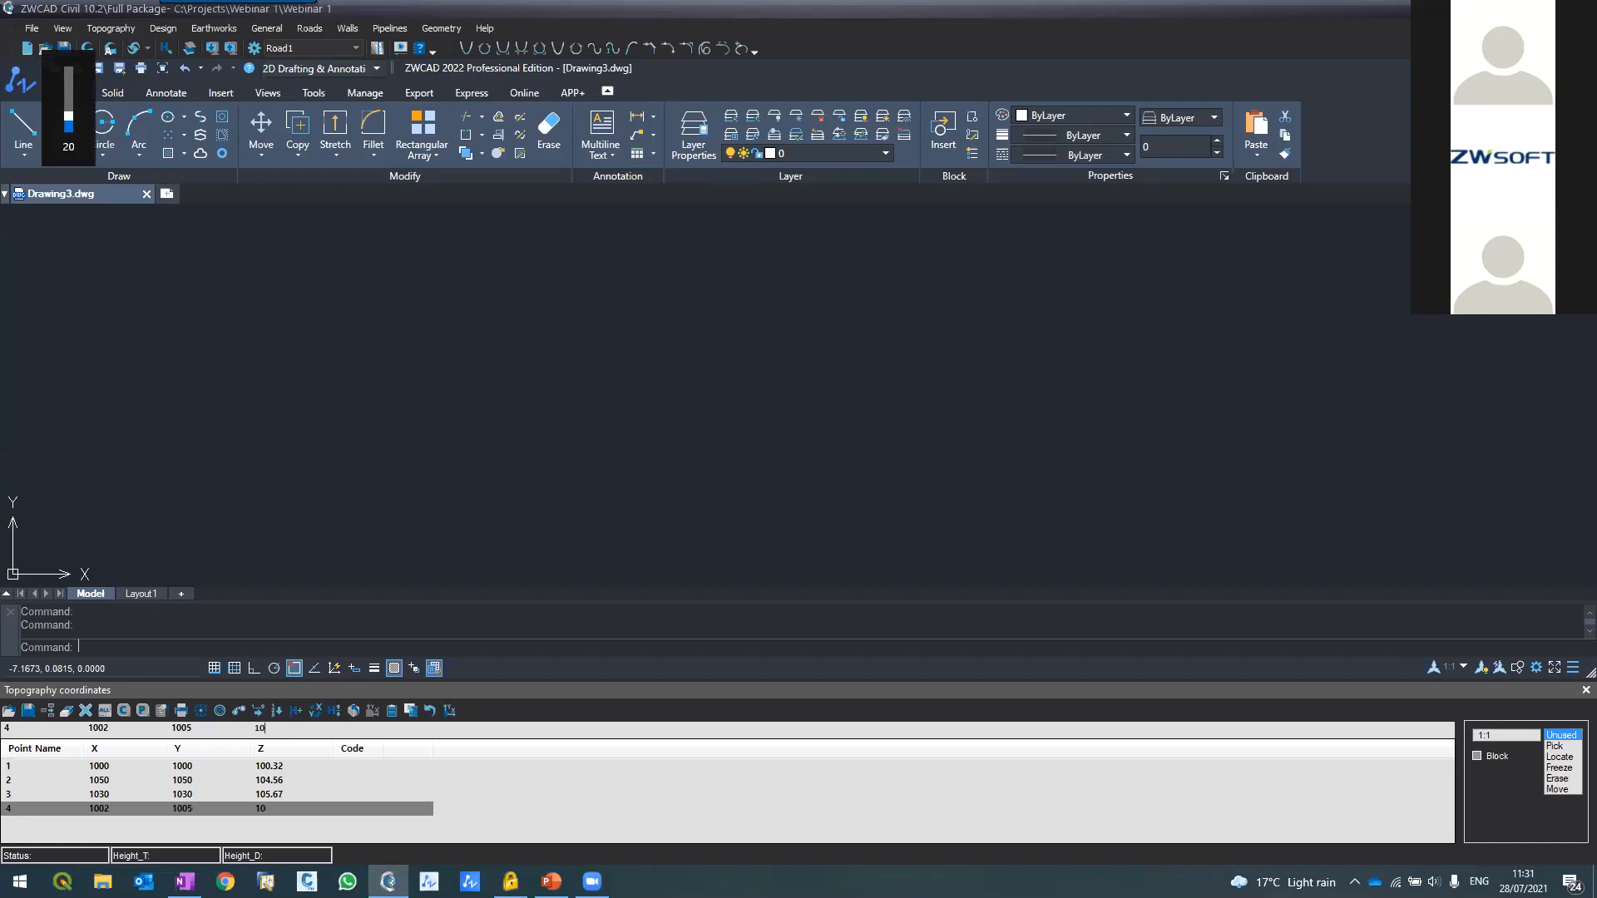
text(6.8)
key(Return)
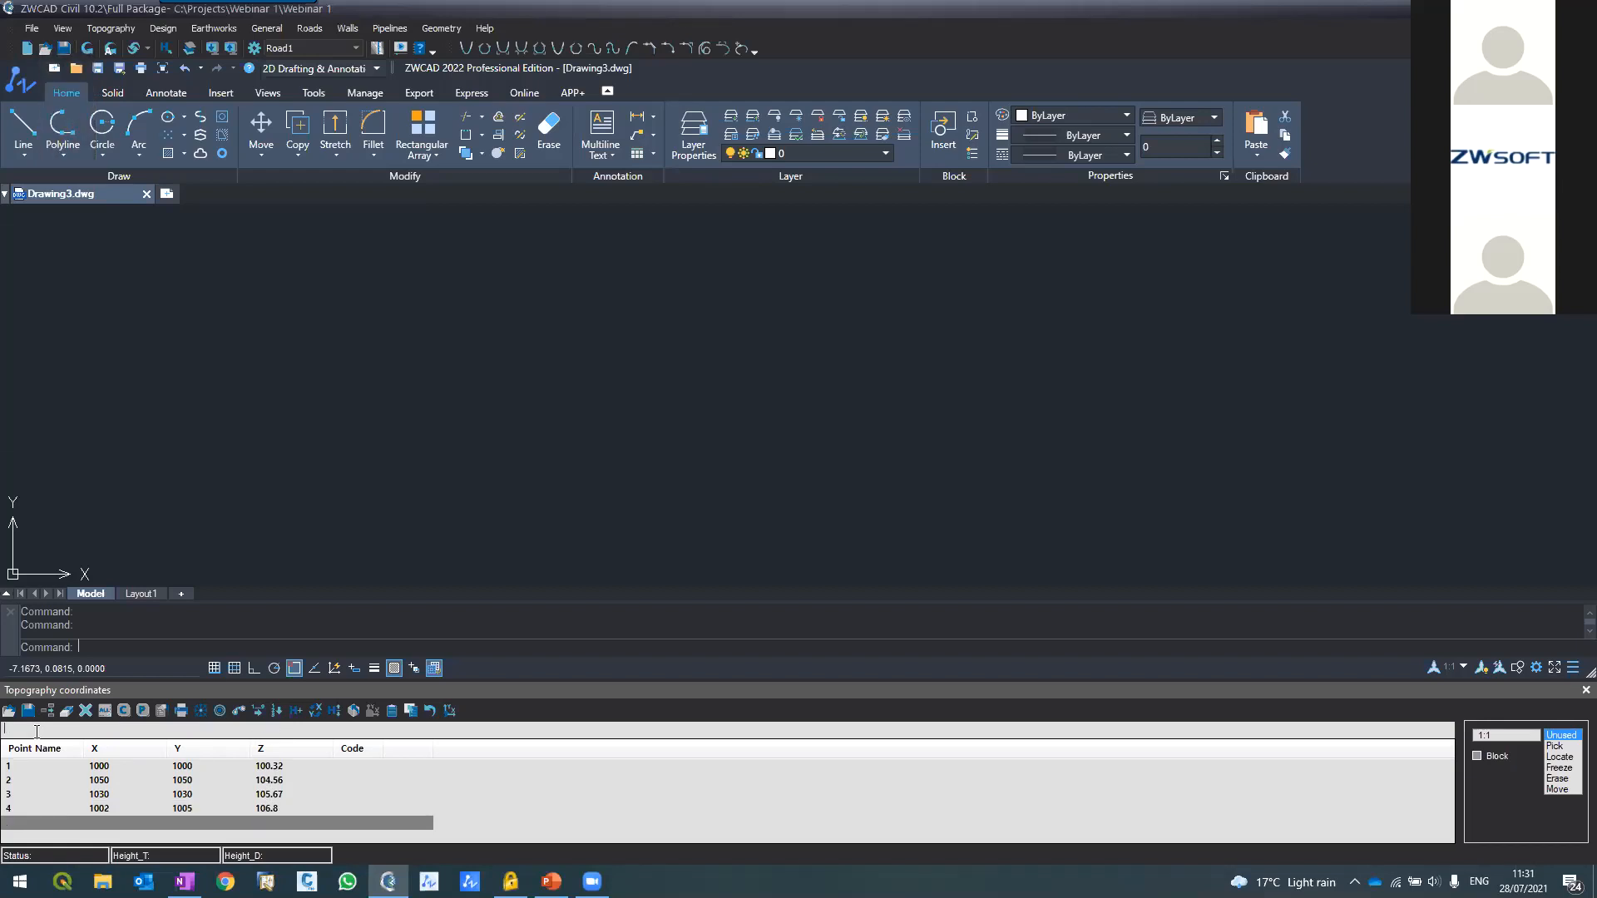
Plot the four topography points from the coordinates table in the drawing and inspect the labels of points 1 and 4
click(86, 48)
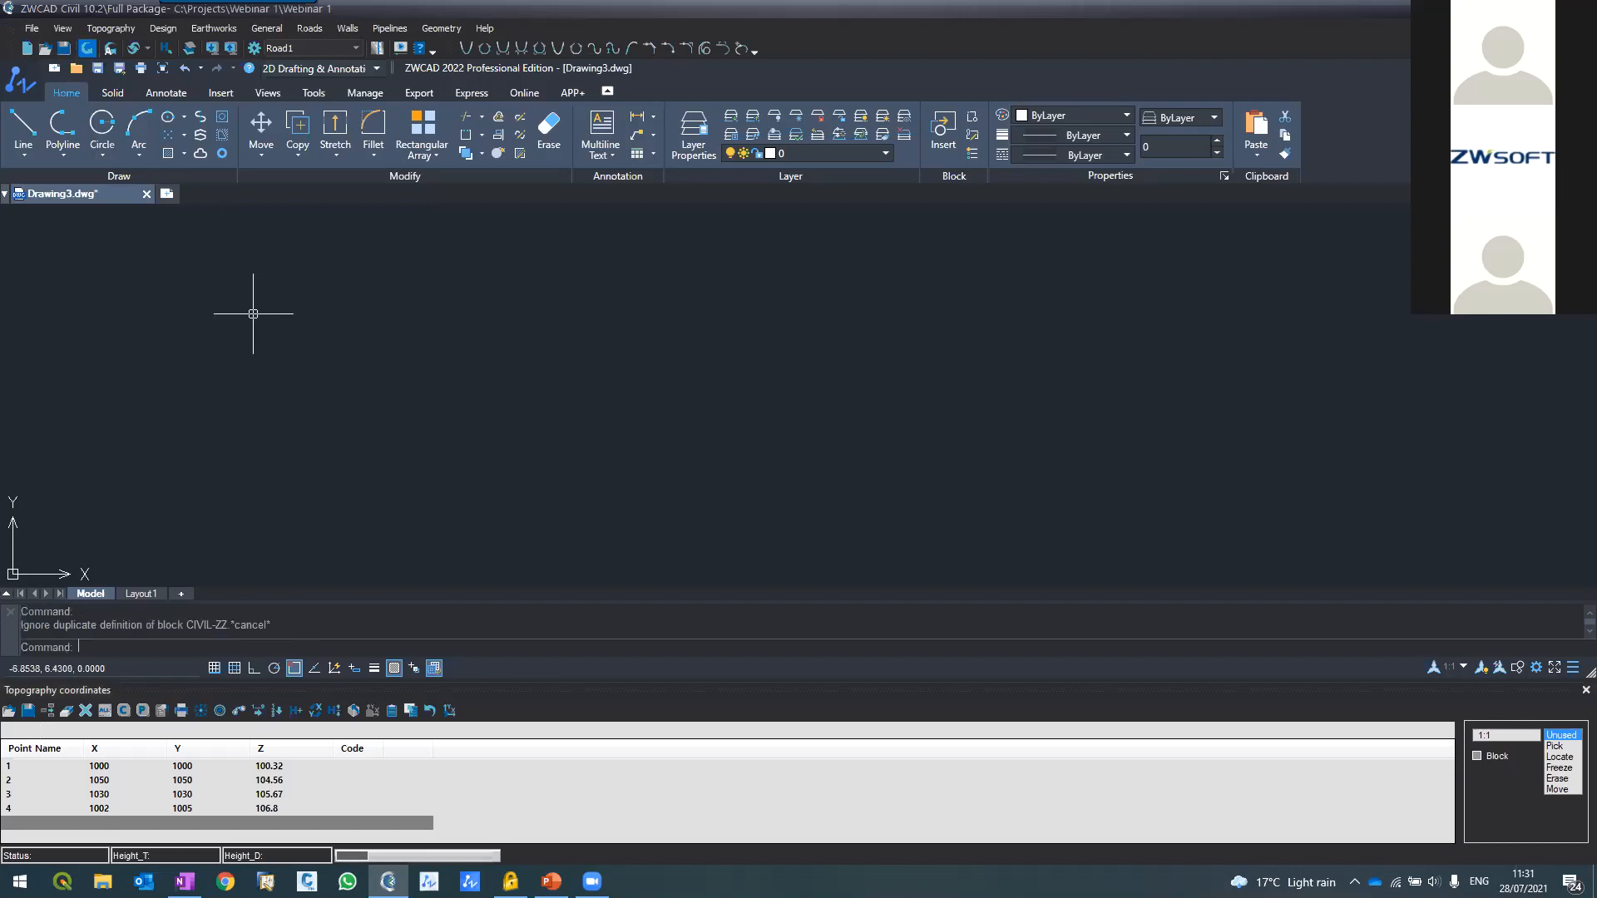
scroll(507, 388, up, 3)
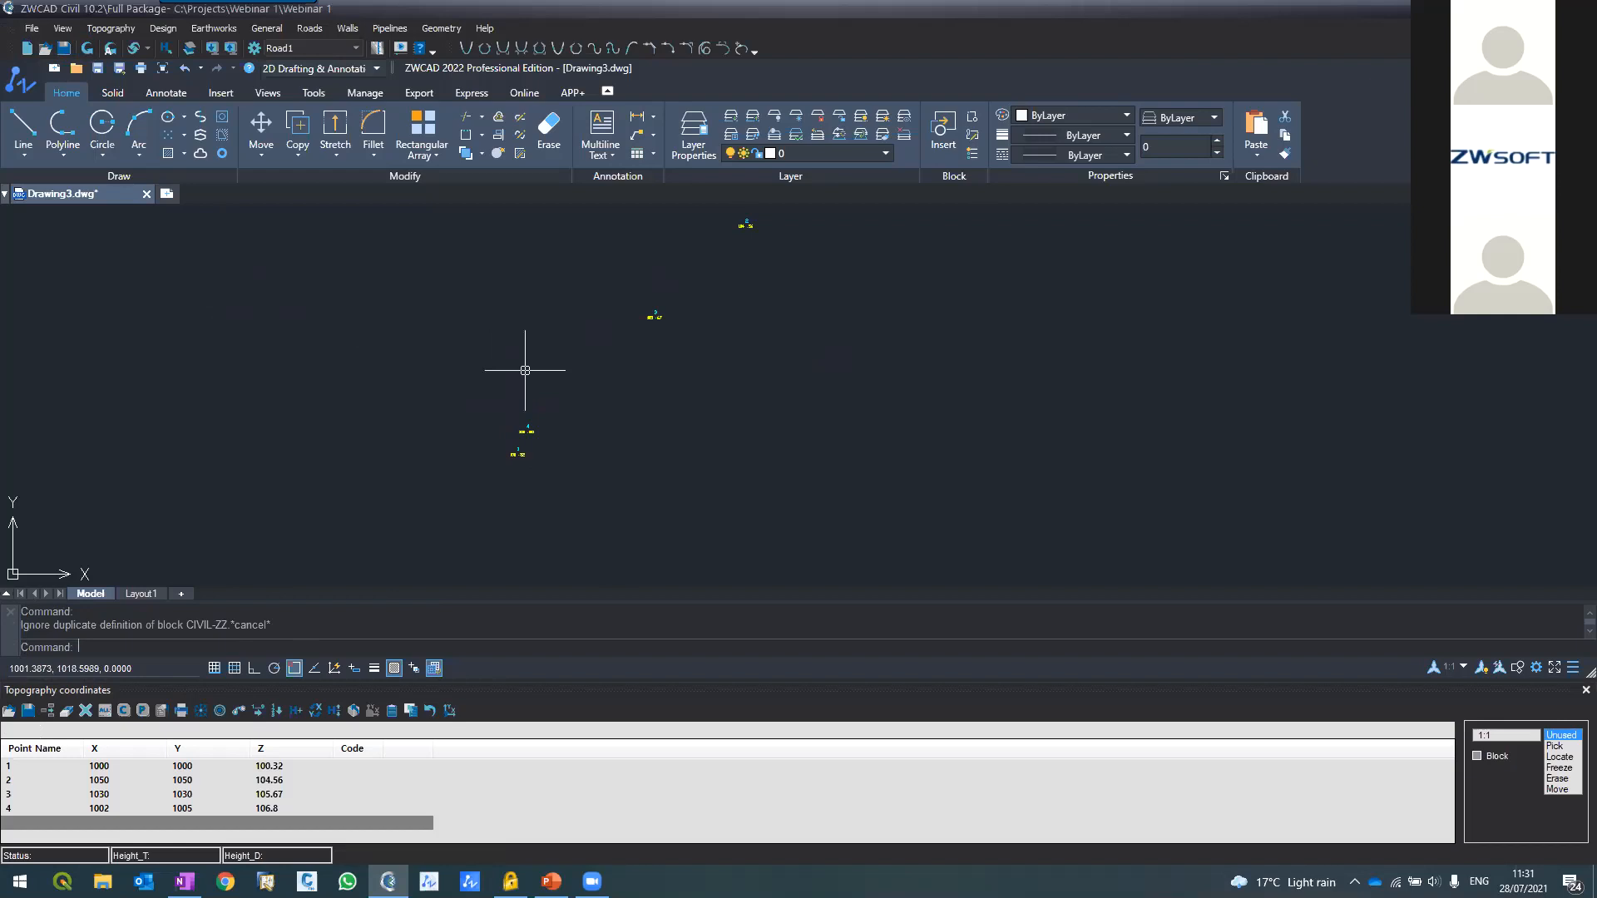
scroll(523, 364, down, 3)
scroll(529, 354, up, 3)
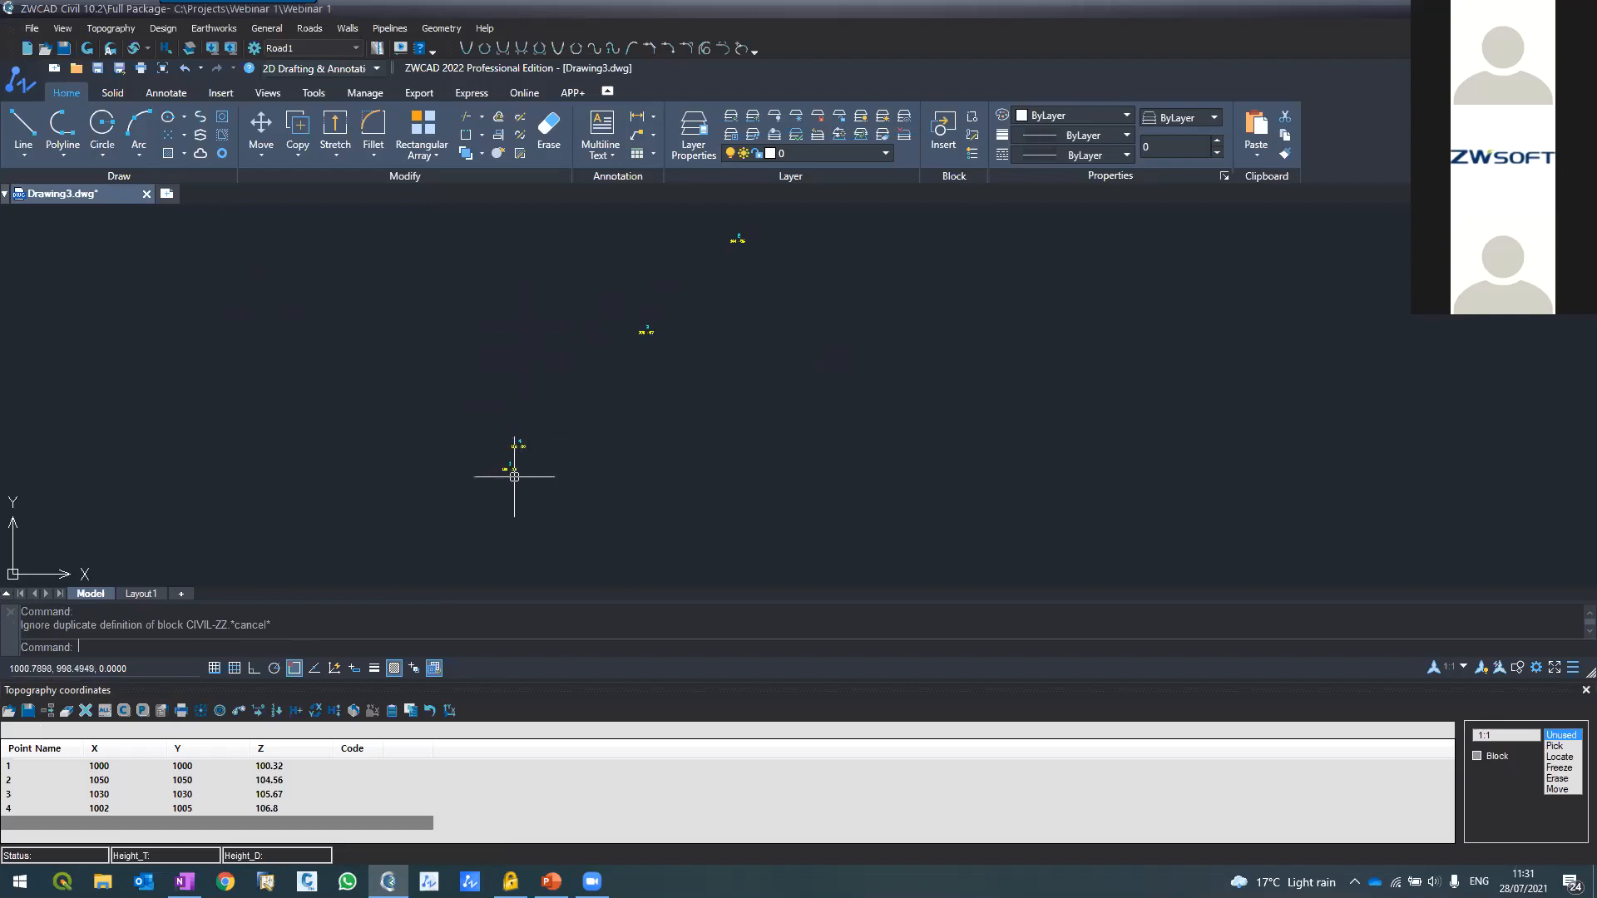
scroll(480, 487, up, 3)
scroll(545, 421, up, 5)
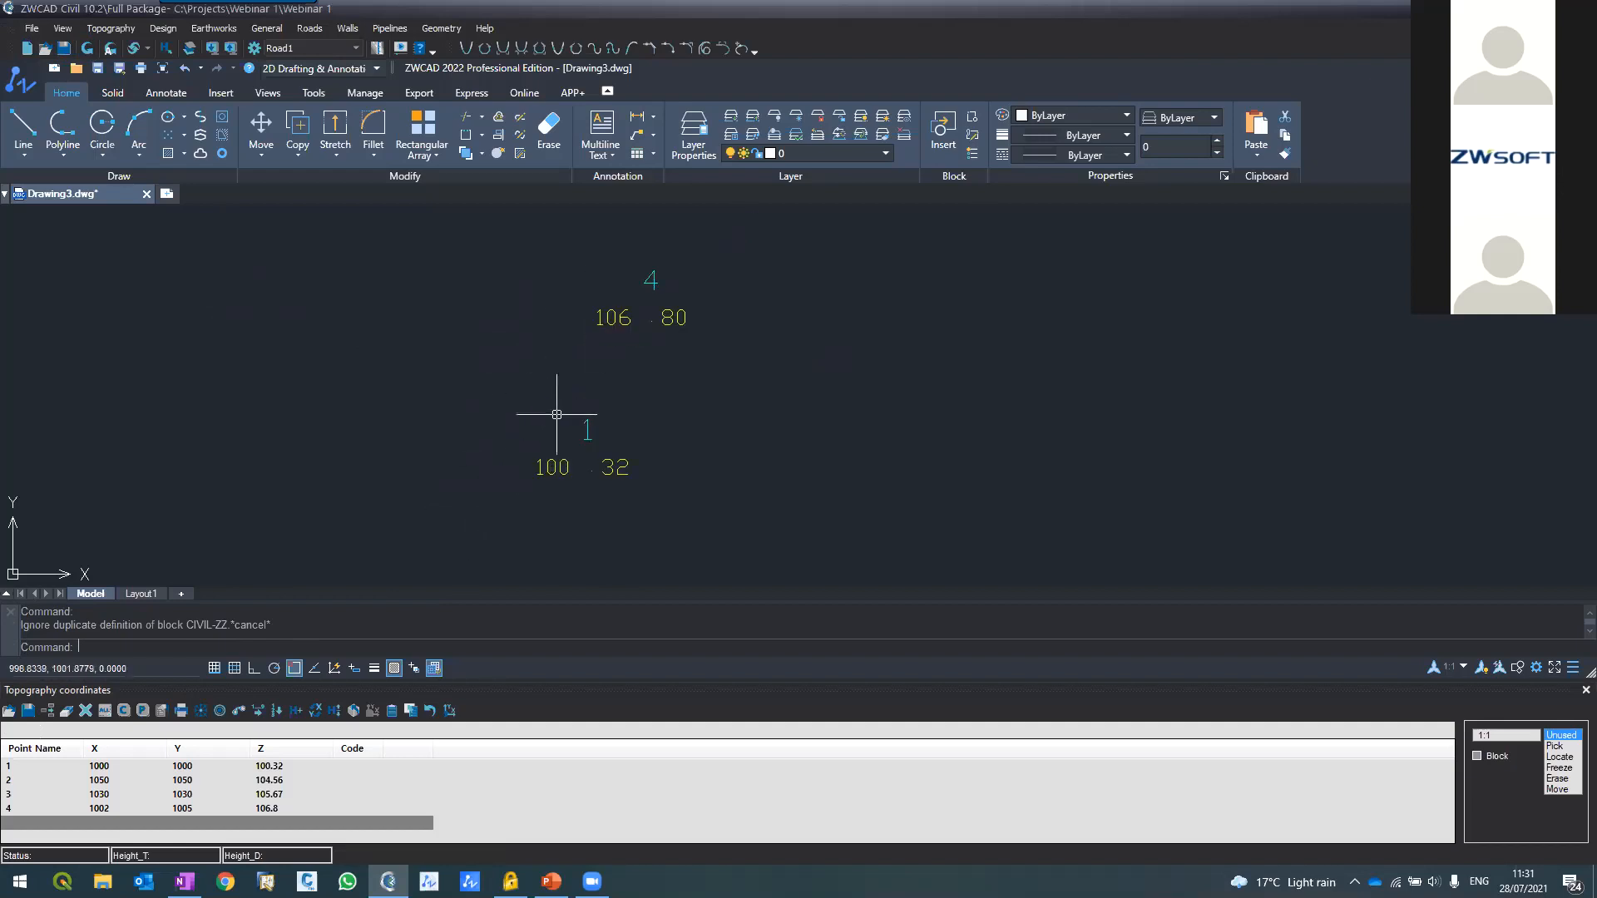
click(551, 464)
click(558, 459)
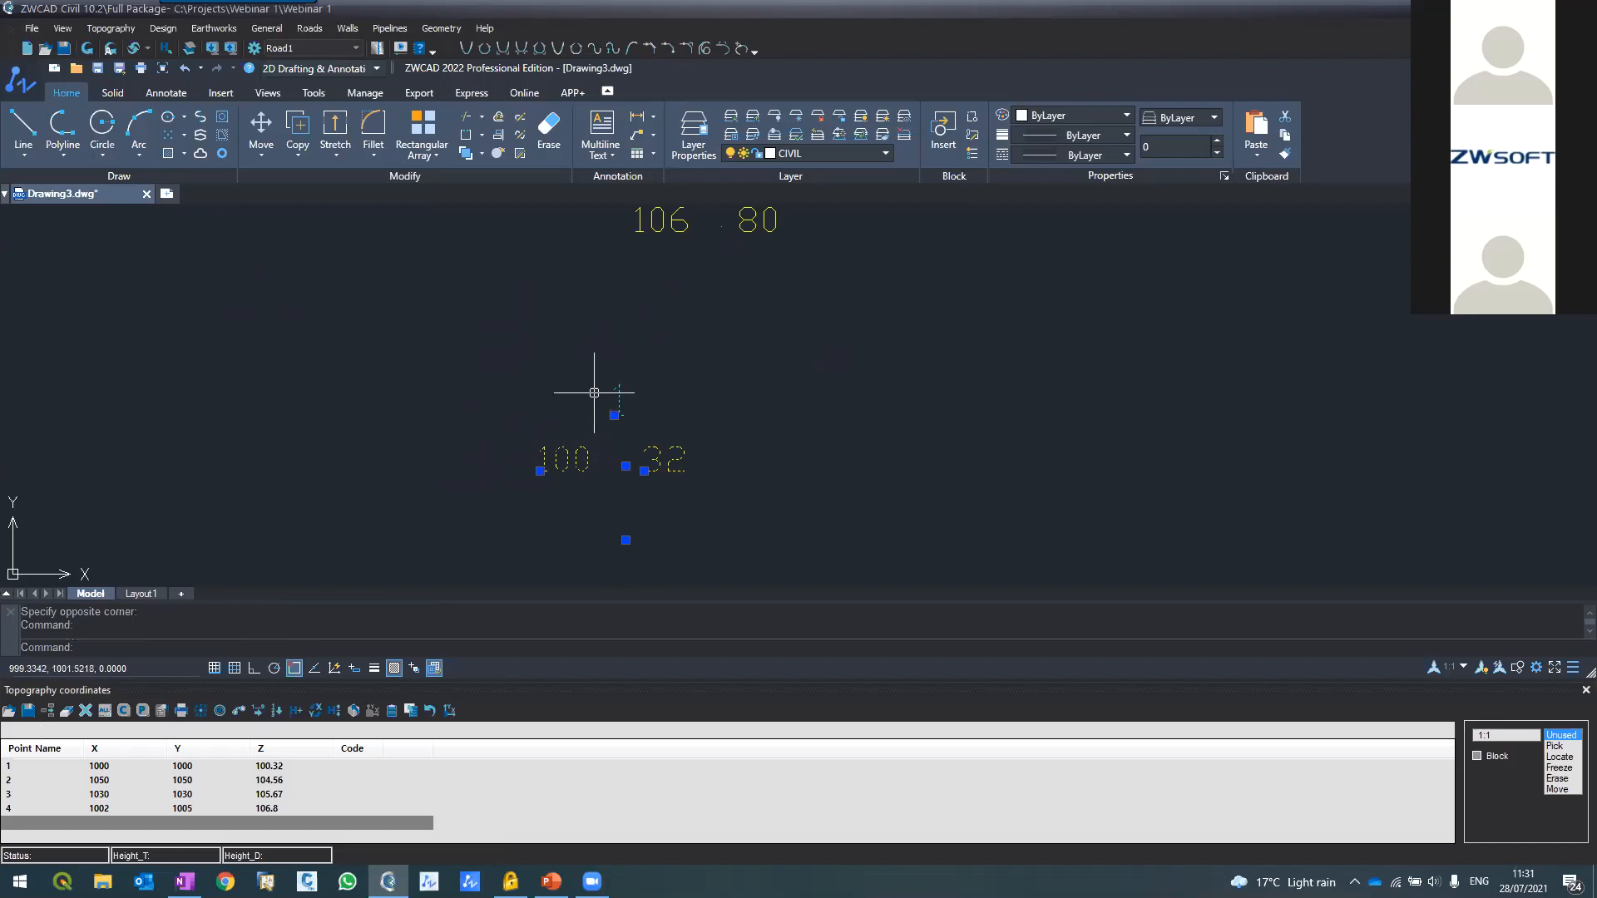
key(Escape)
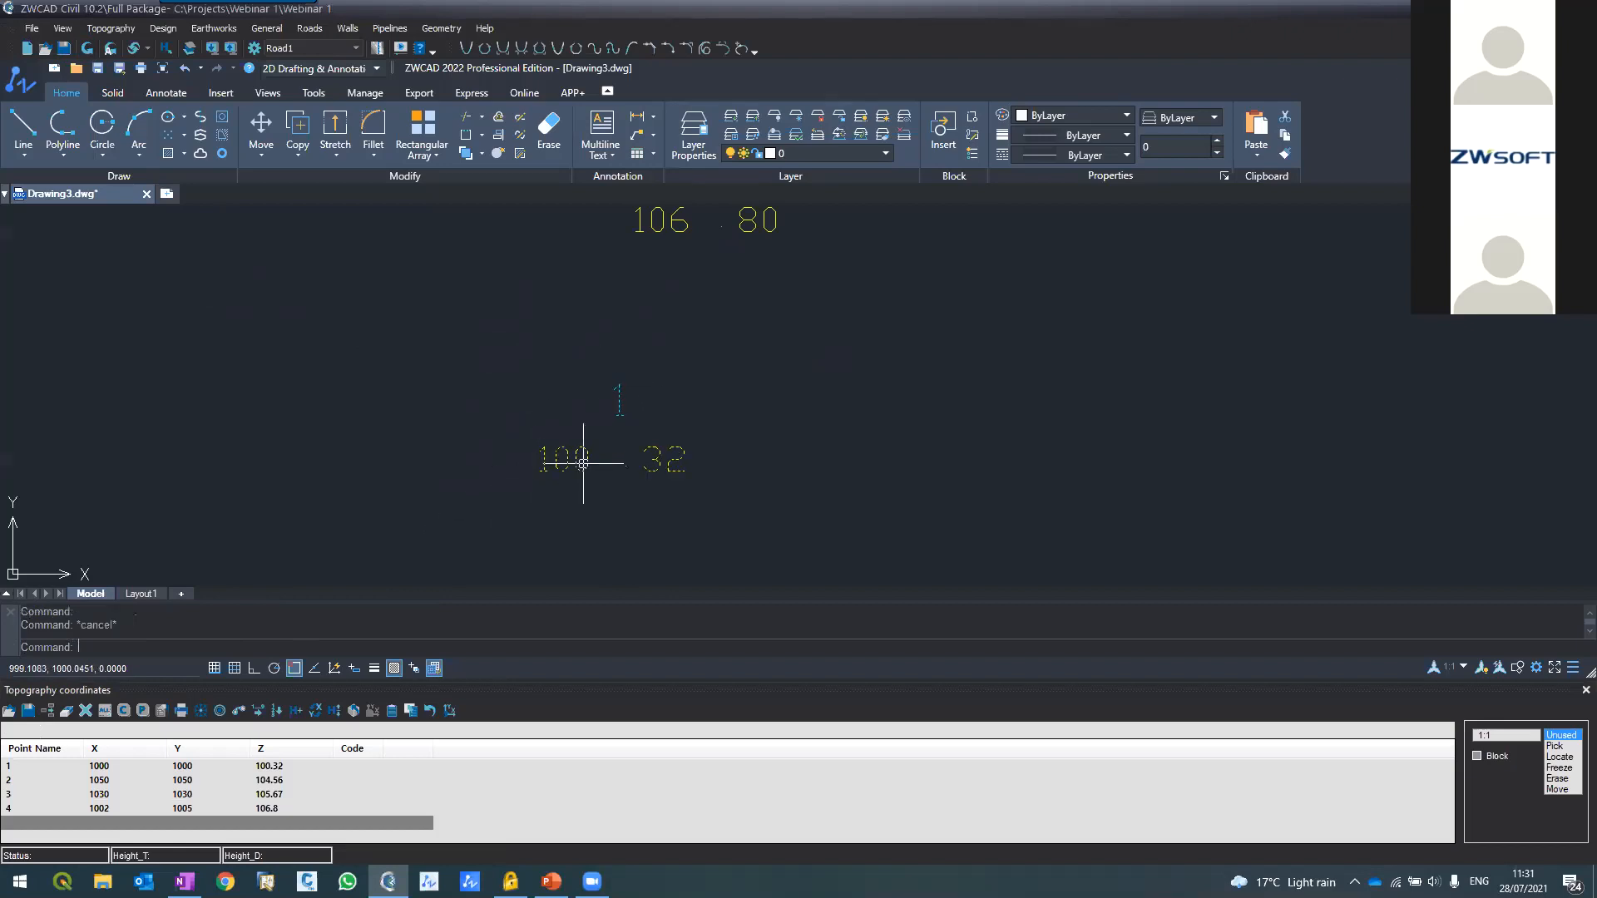
Rename topography point 1 as P in the coordinates table and redraw the points in the drawing
click(37, 766)
click(11, 725)
key(BackSpace)
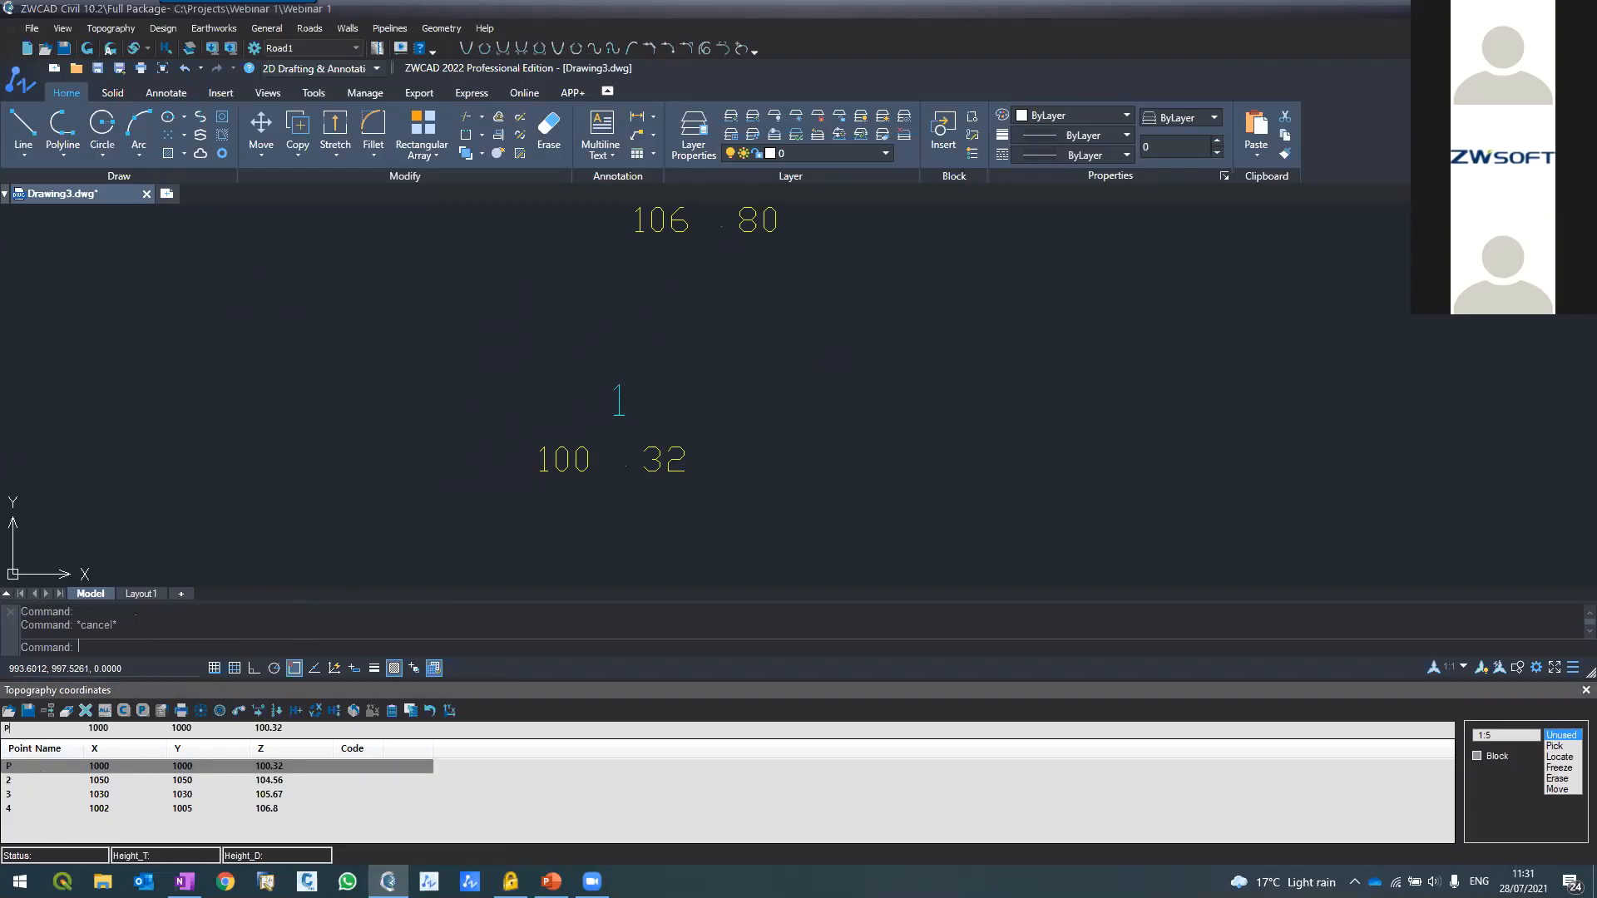
click(86, 49)
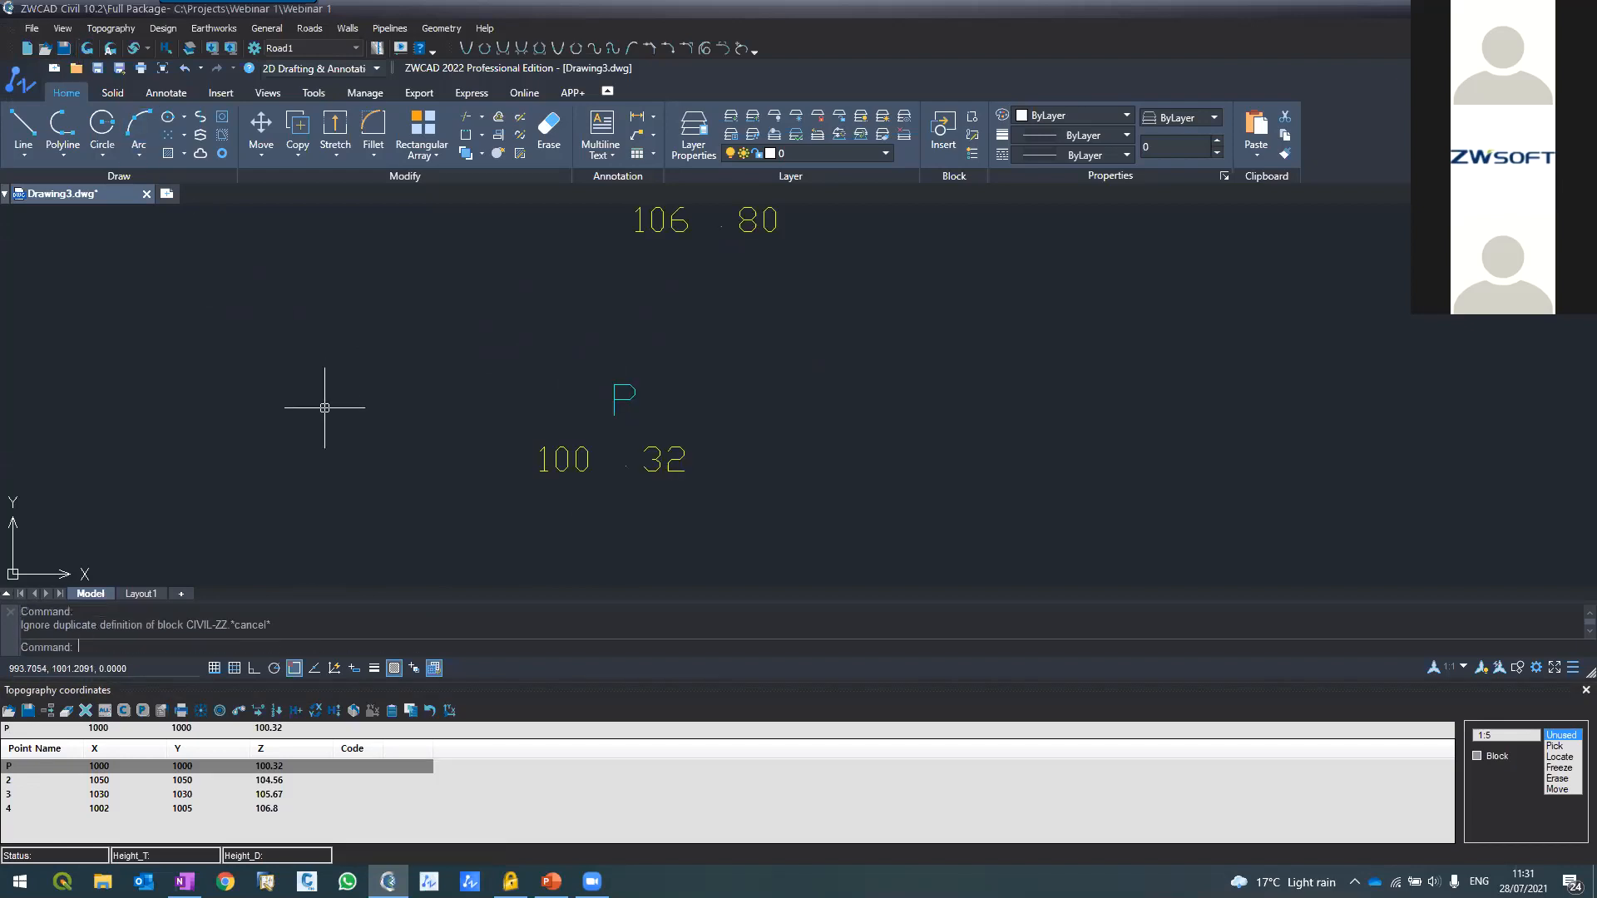
Pick a new topography point in the drawing at about X 1053.5, Y 1008.1 and redraw the points
scroll(320, 428, down, 5)
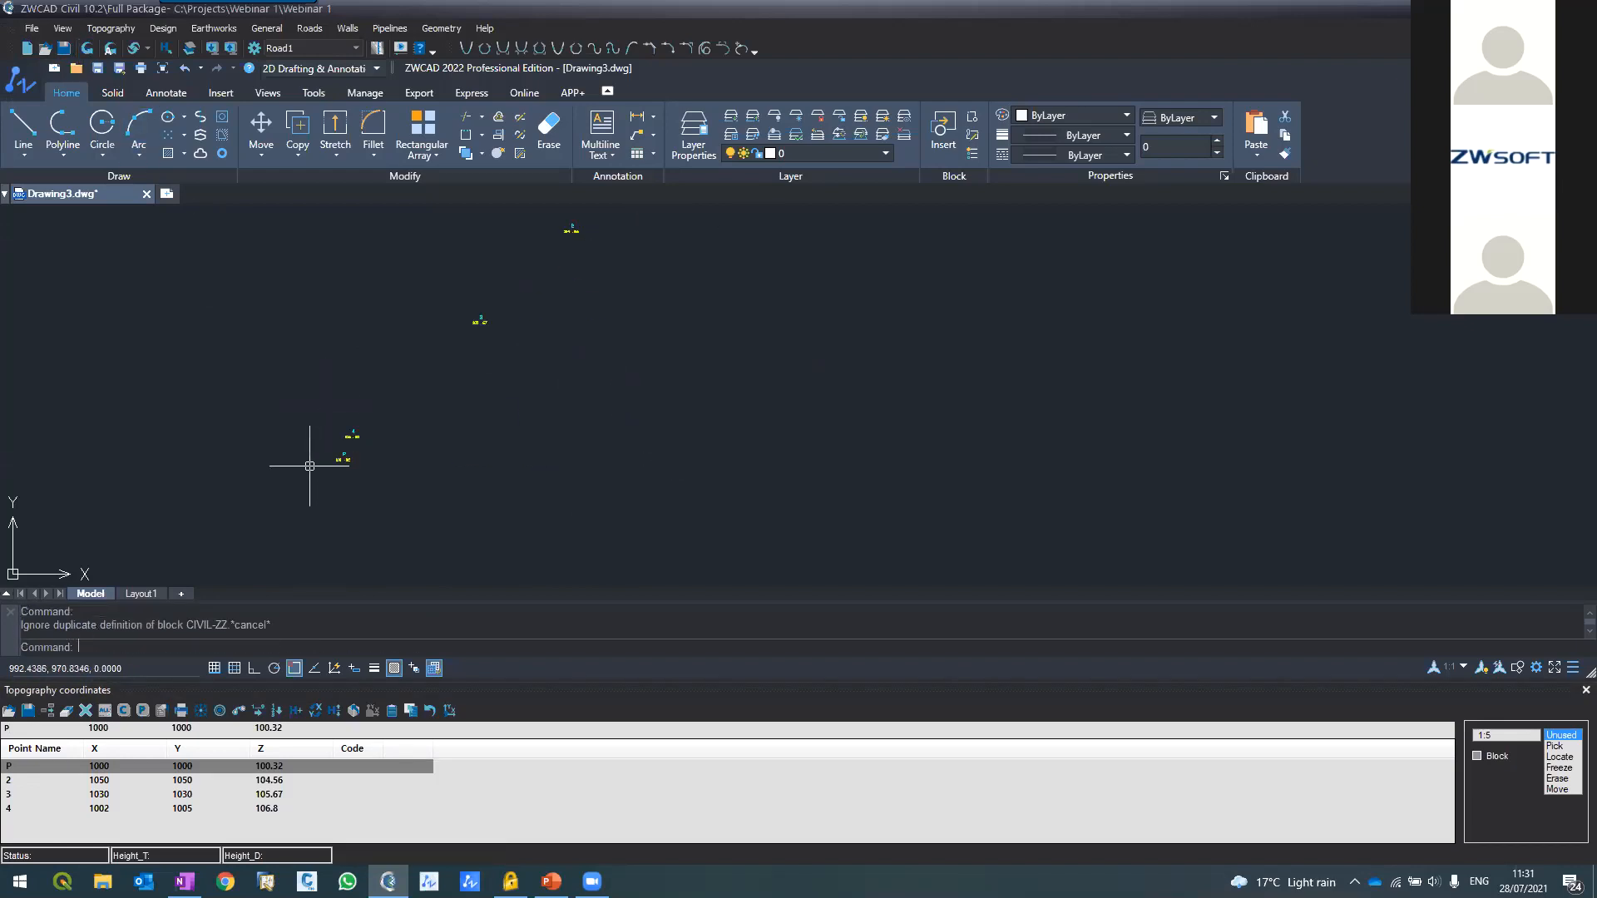
click(1555, 746)
click(586, 423)
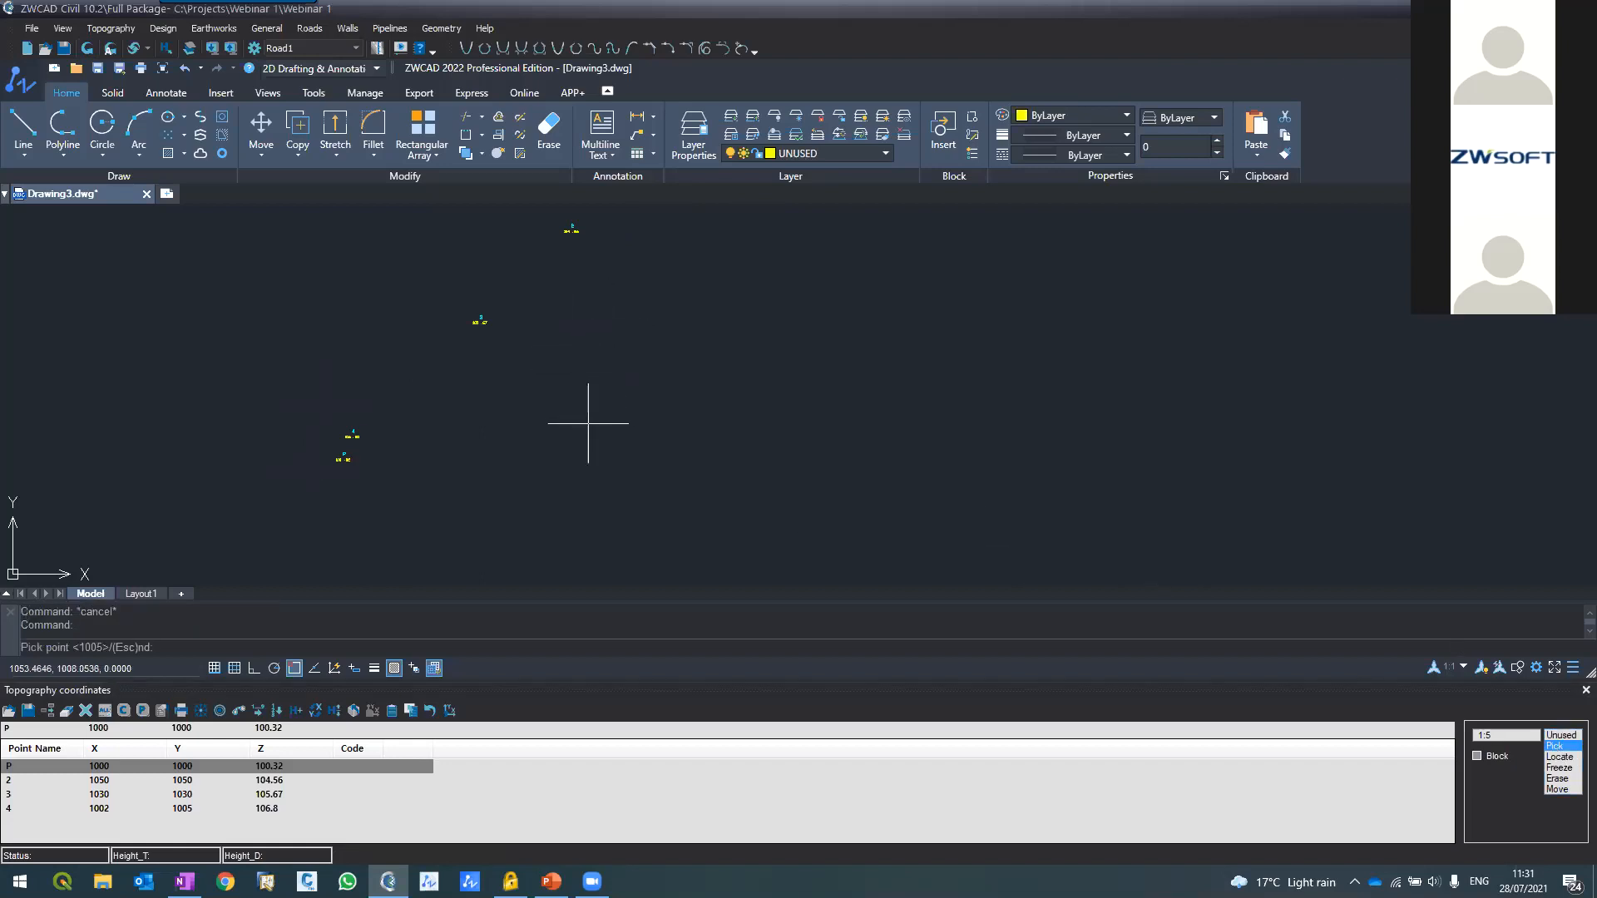
scroll(588, 424, up, 8)
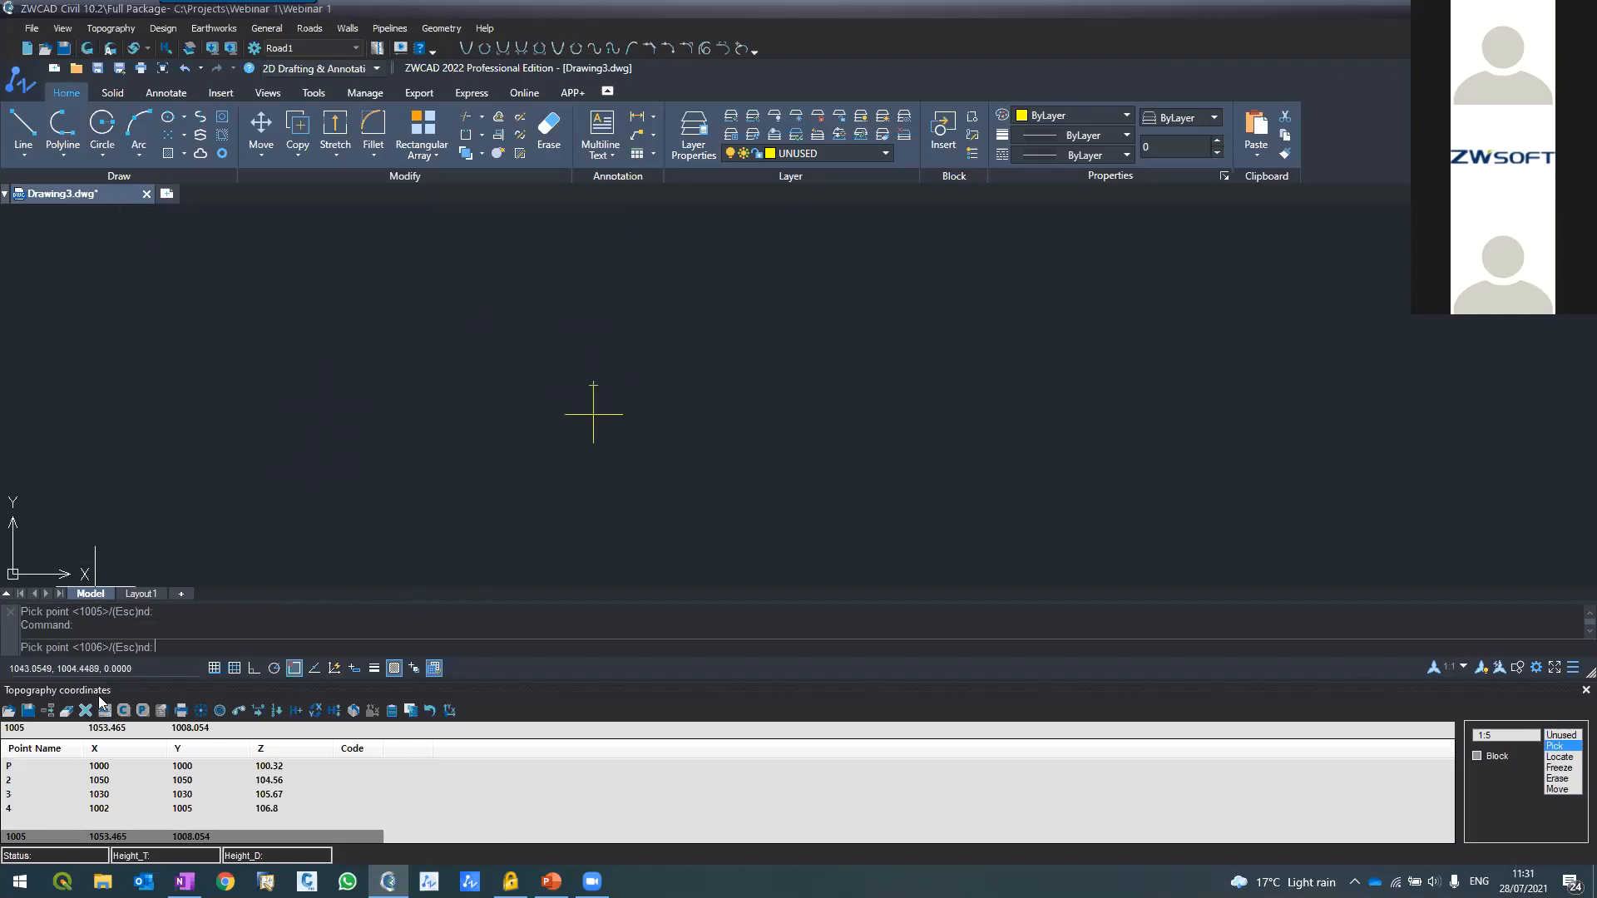
click(86, 47)
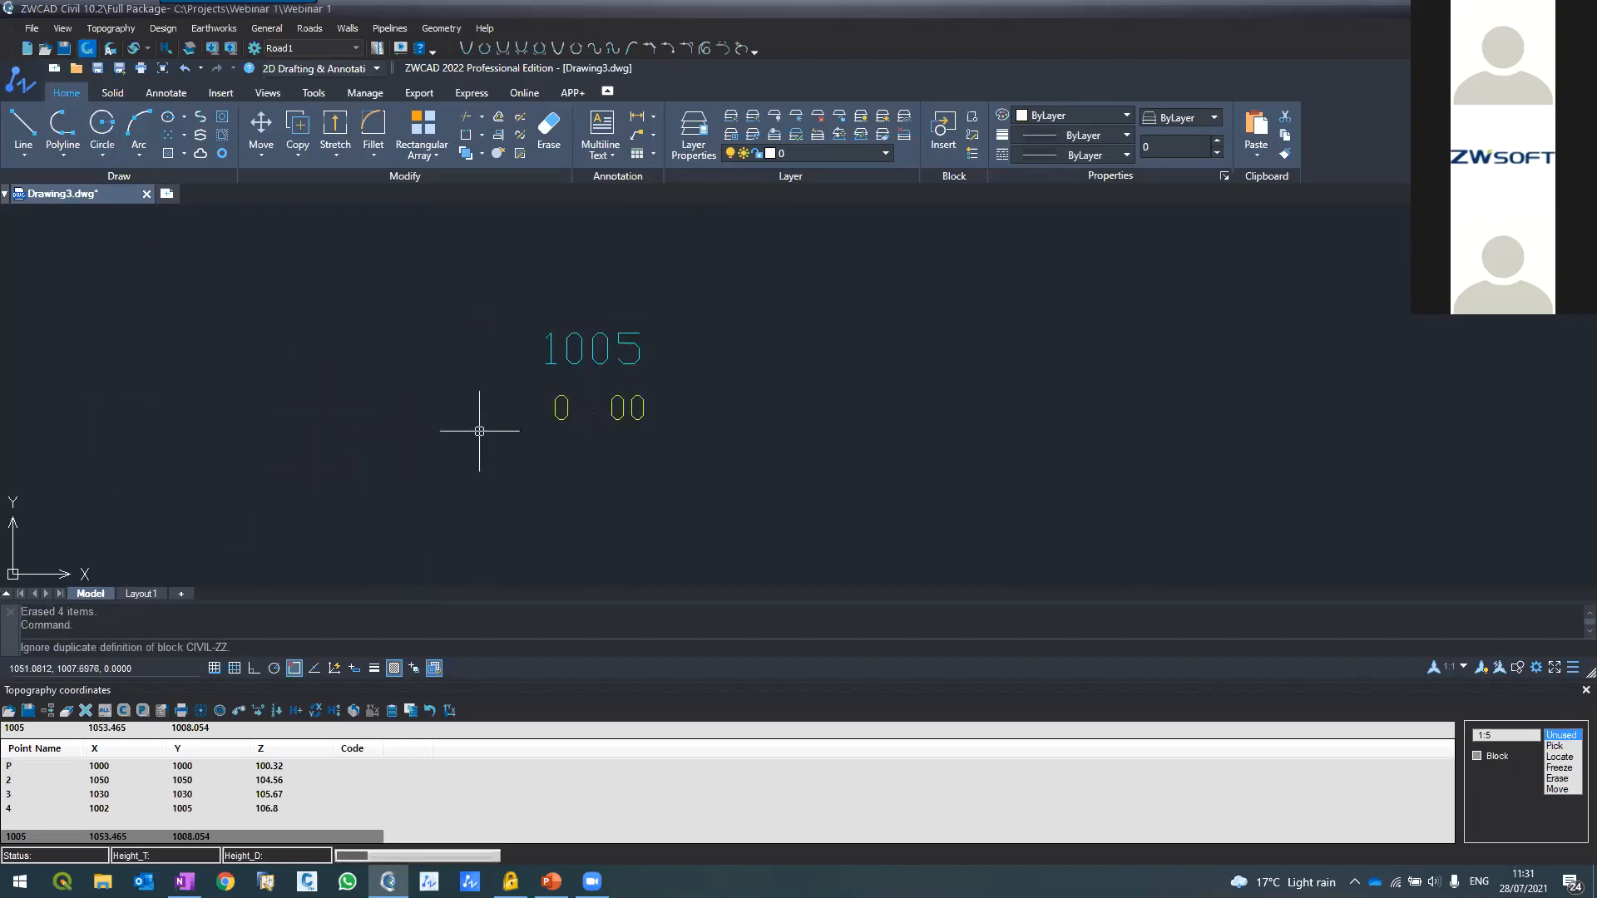
Set the Z value of point 1005 to 107 in the coordinates table
click(235, 837)
scroll(350, 762, down, 1)
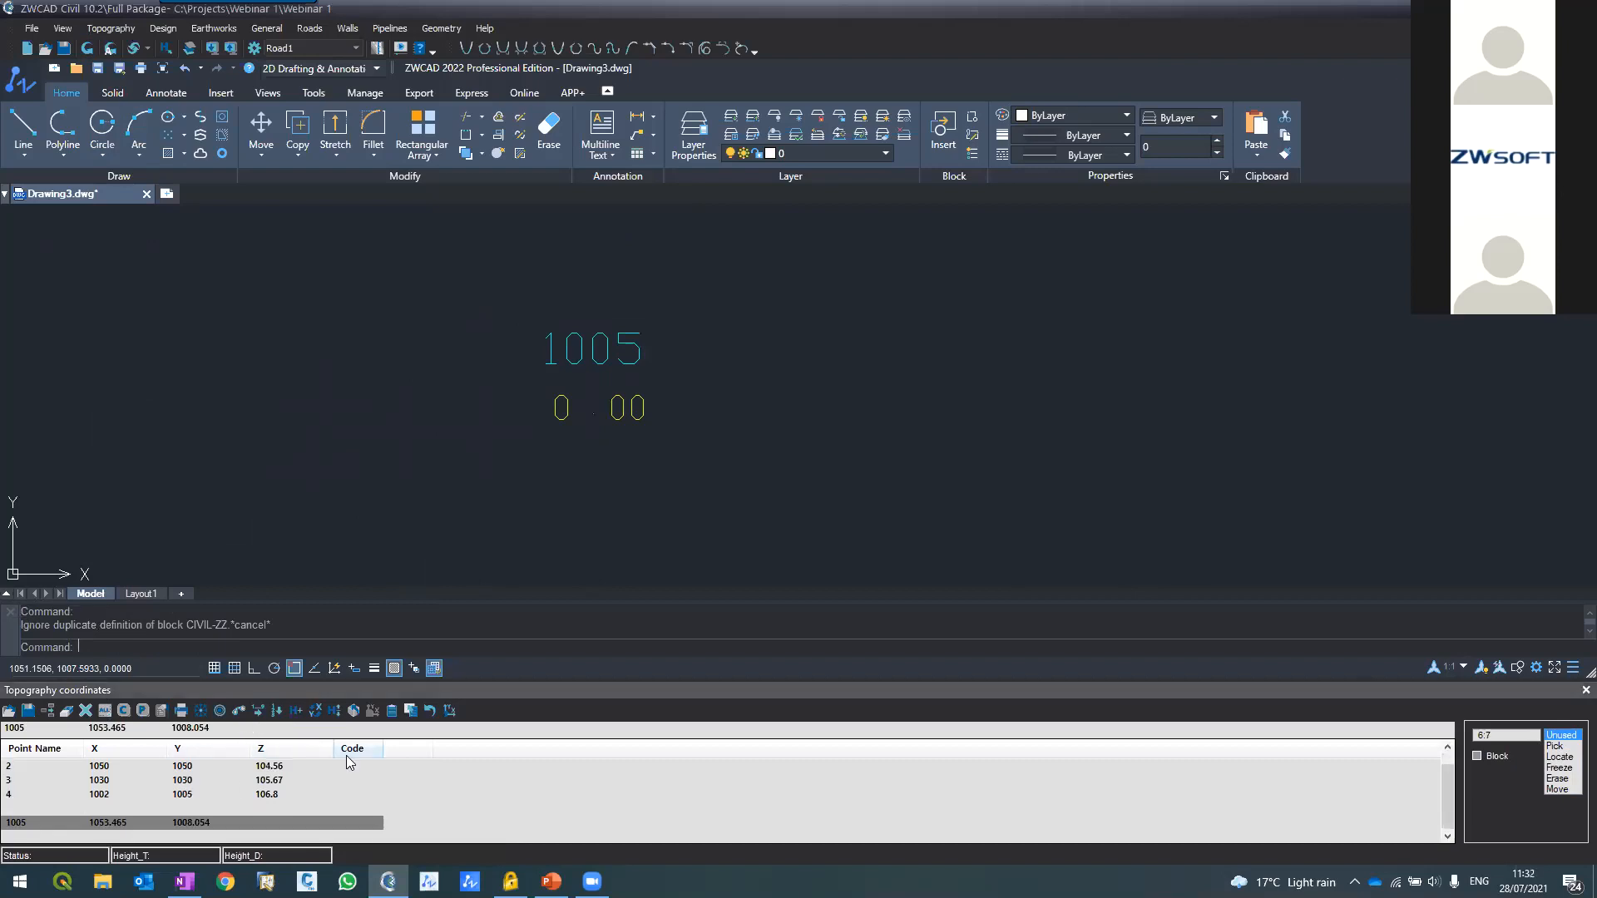
text(107)
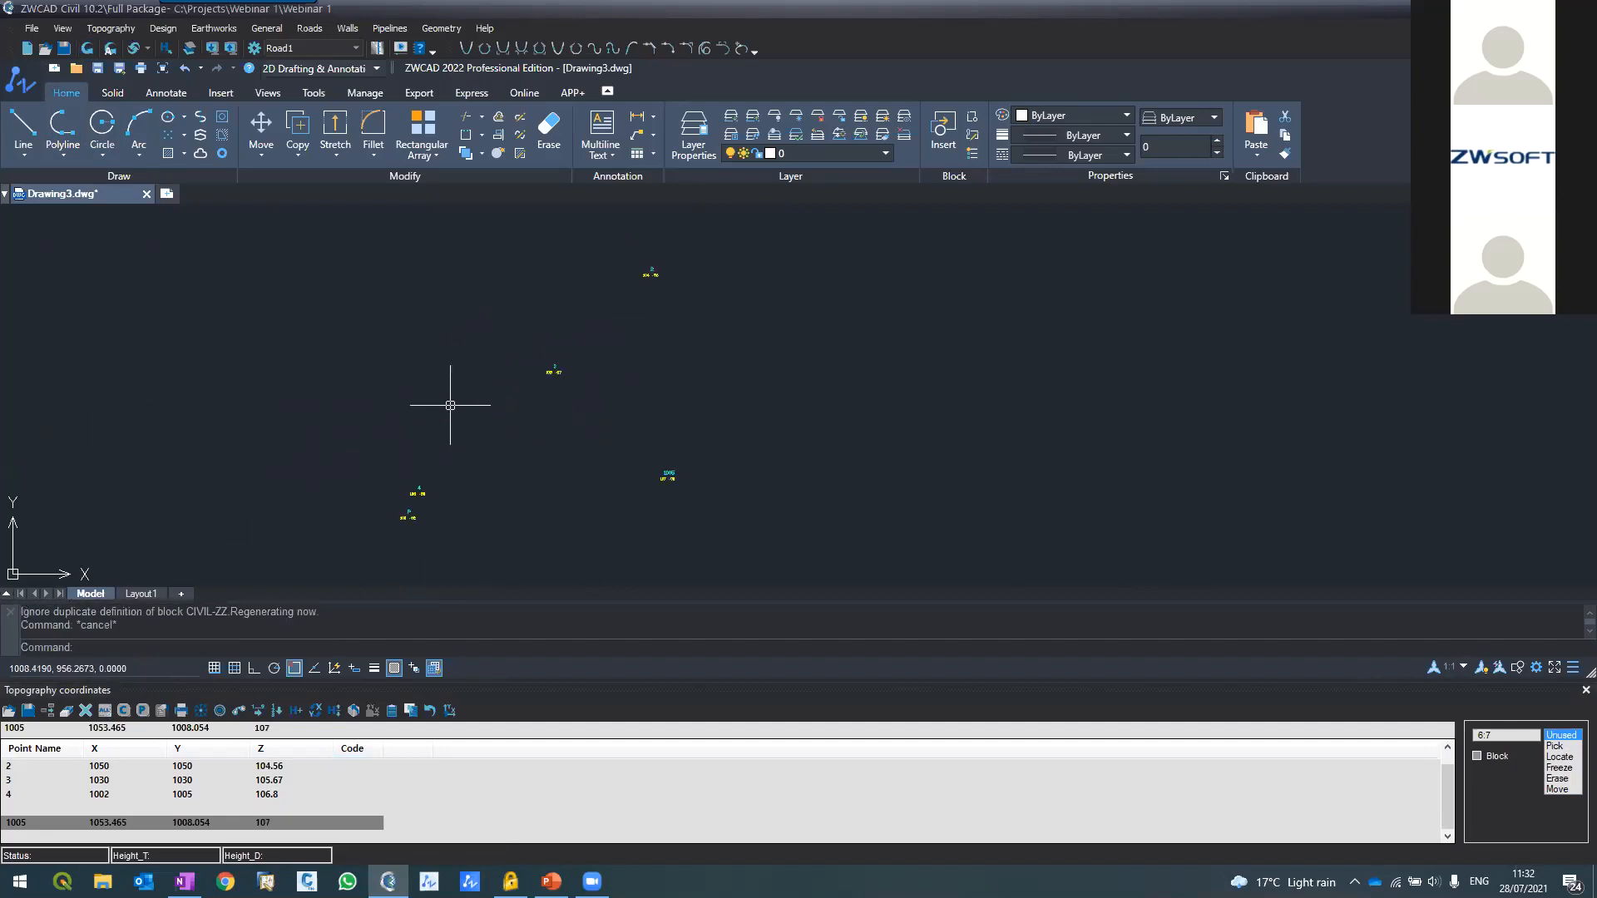
Generate terrain contours from the topography points with an interval of 0.25
click(98, 33)
click(98, 60)
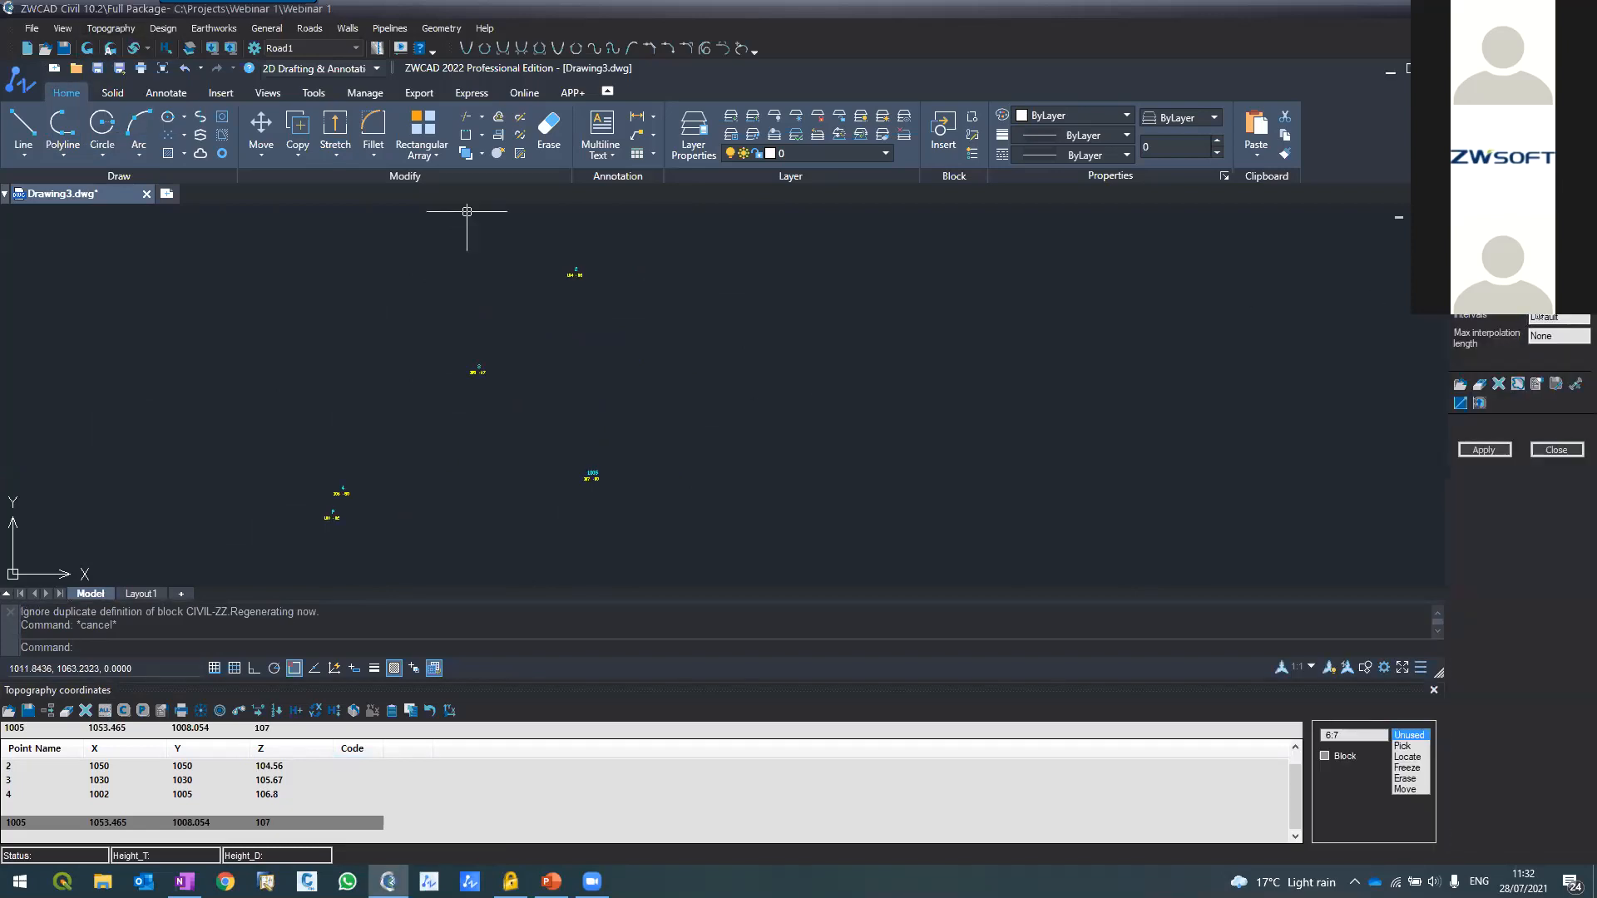
text(0.25)
click(1481, 450)
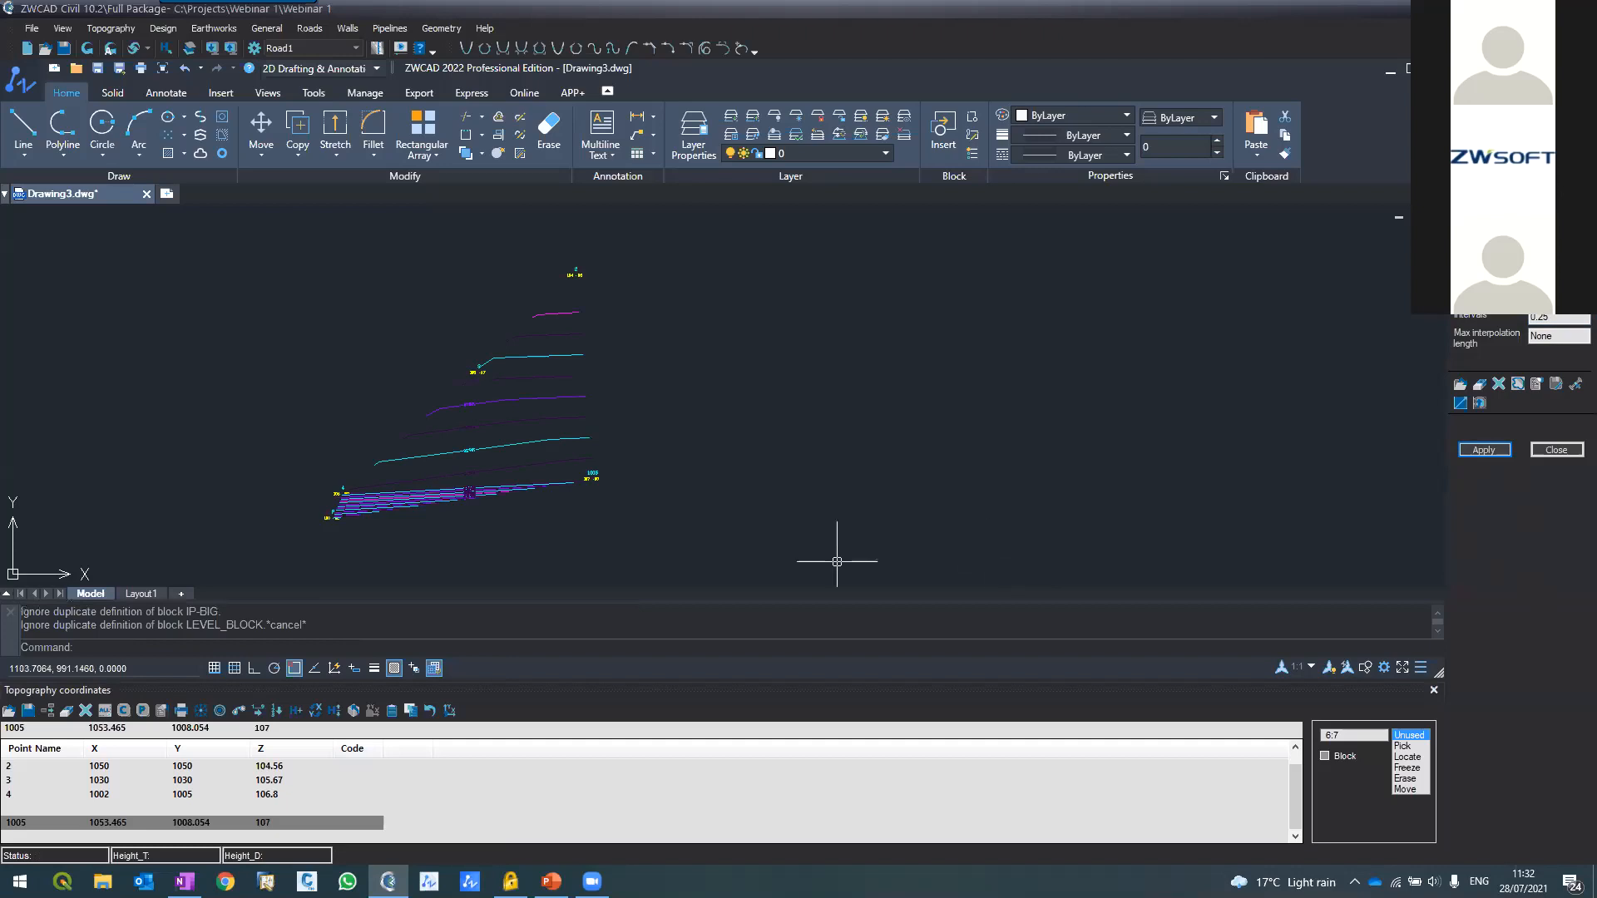
Examine the generated contour lines and their elevation labels between the plotted points
scroll(336, 533, up, 3)
scroll(333, 488, down, 5)
scroll(542, 292, up, 3)
scroll(563, 346, down, 4)
scroll(502, 455, up, 4)
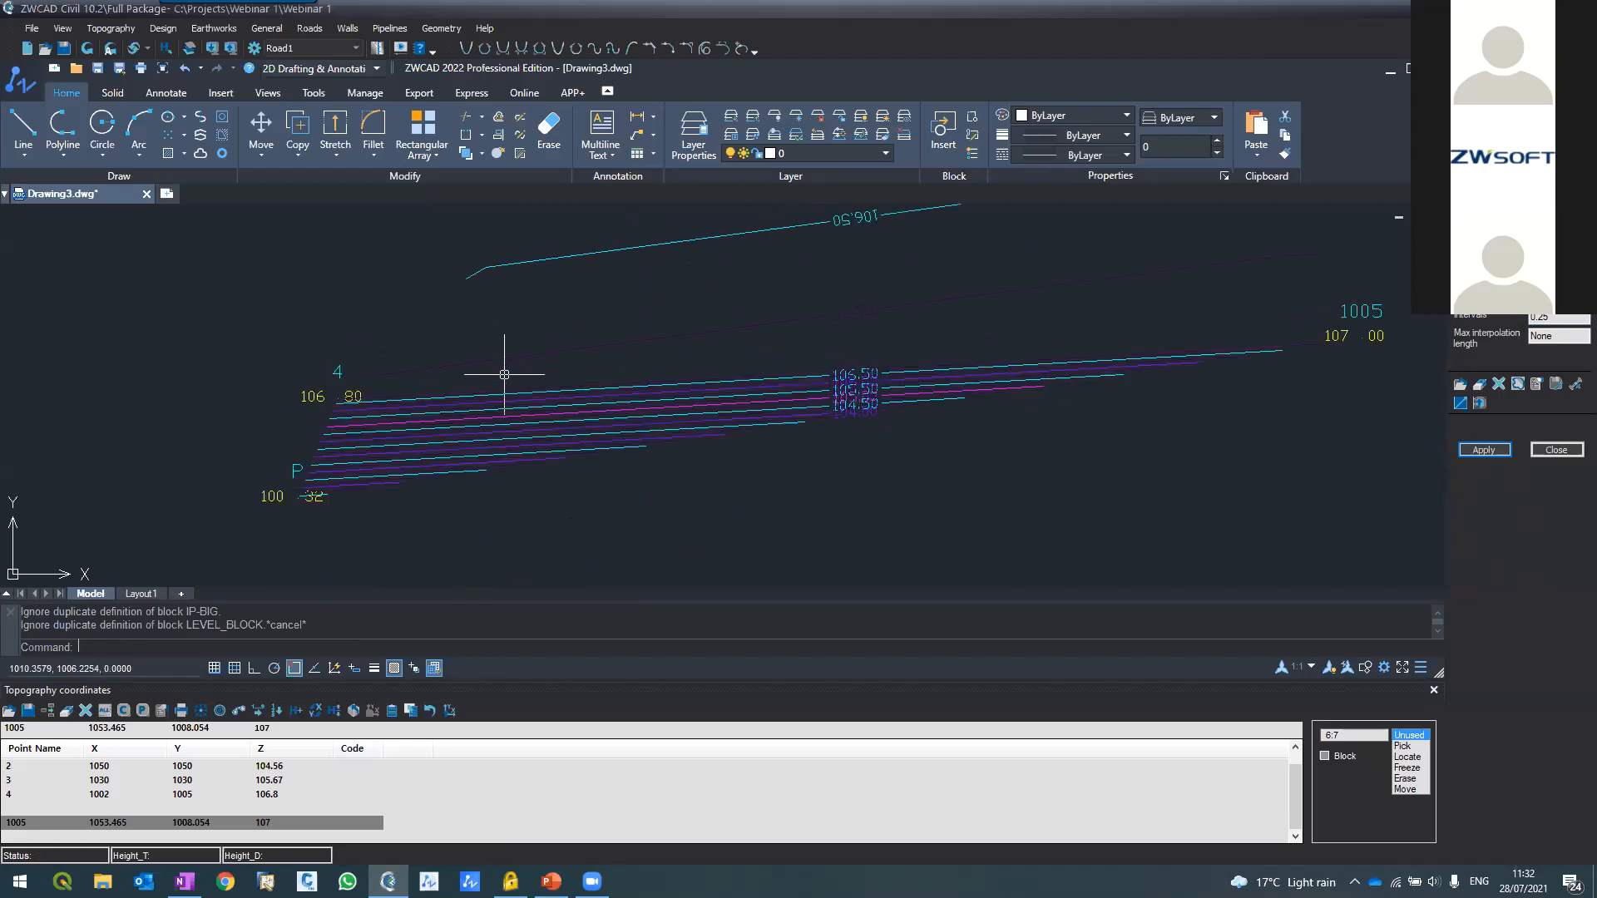
scroll(552, 382, up, 3)
scroll(909, 366, down, 5)
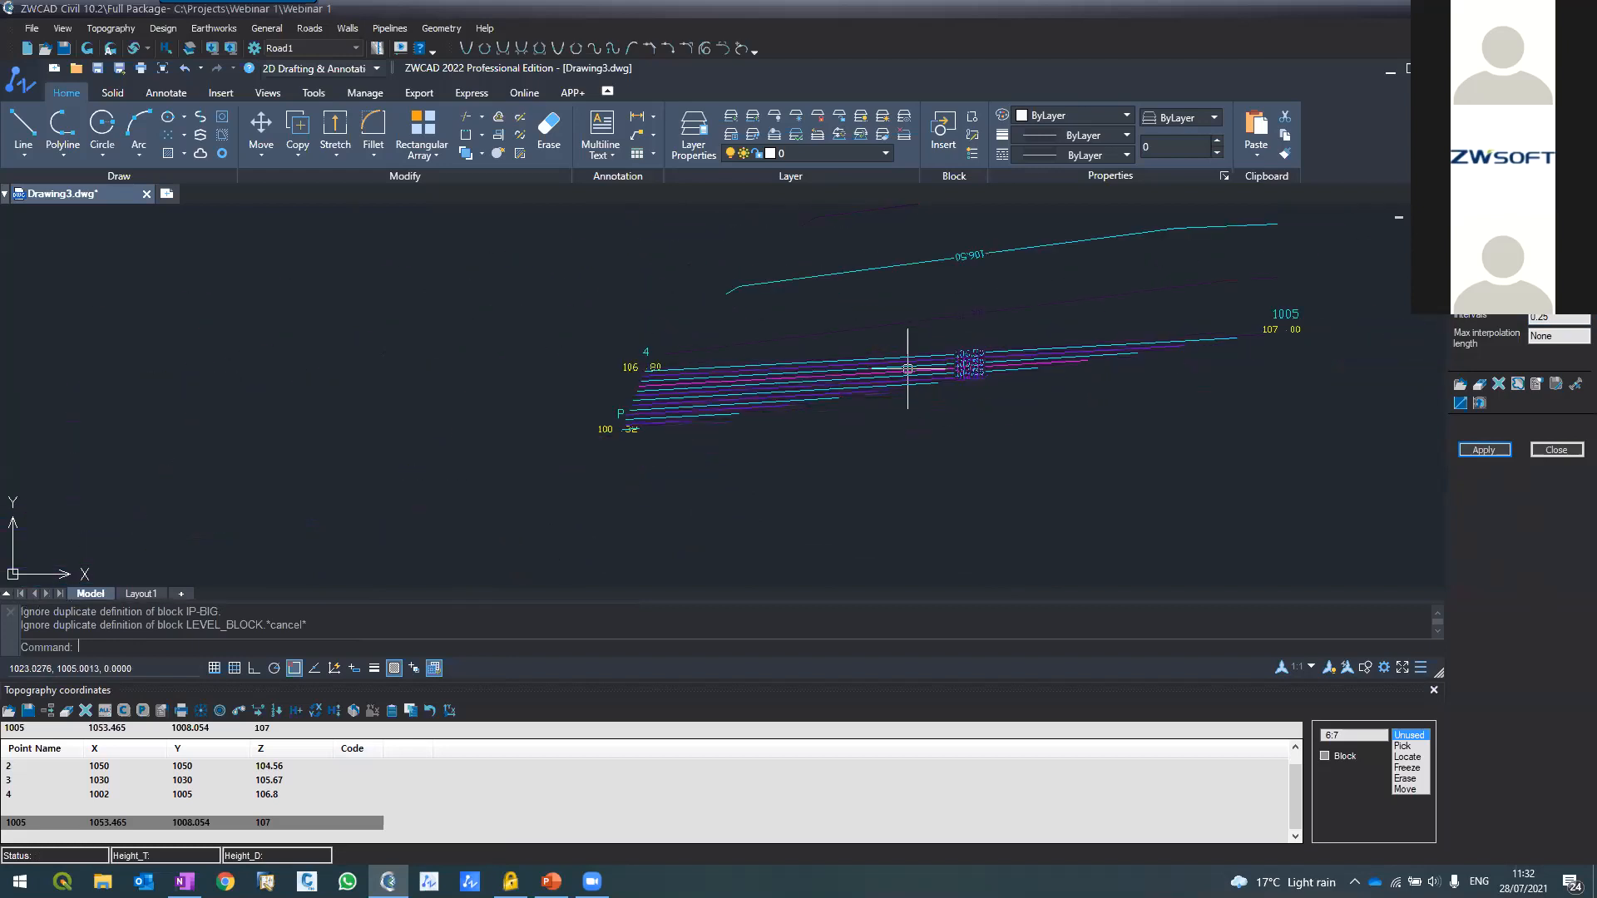
scroll(878, 389, up, 1)
scroll(915, 349, up, 6)
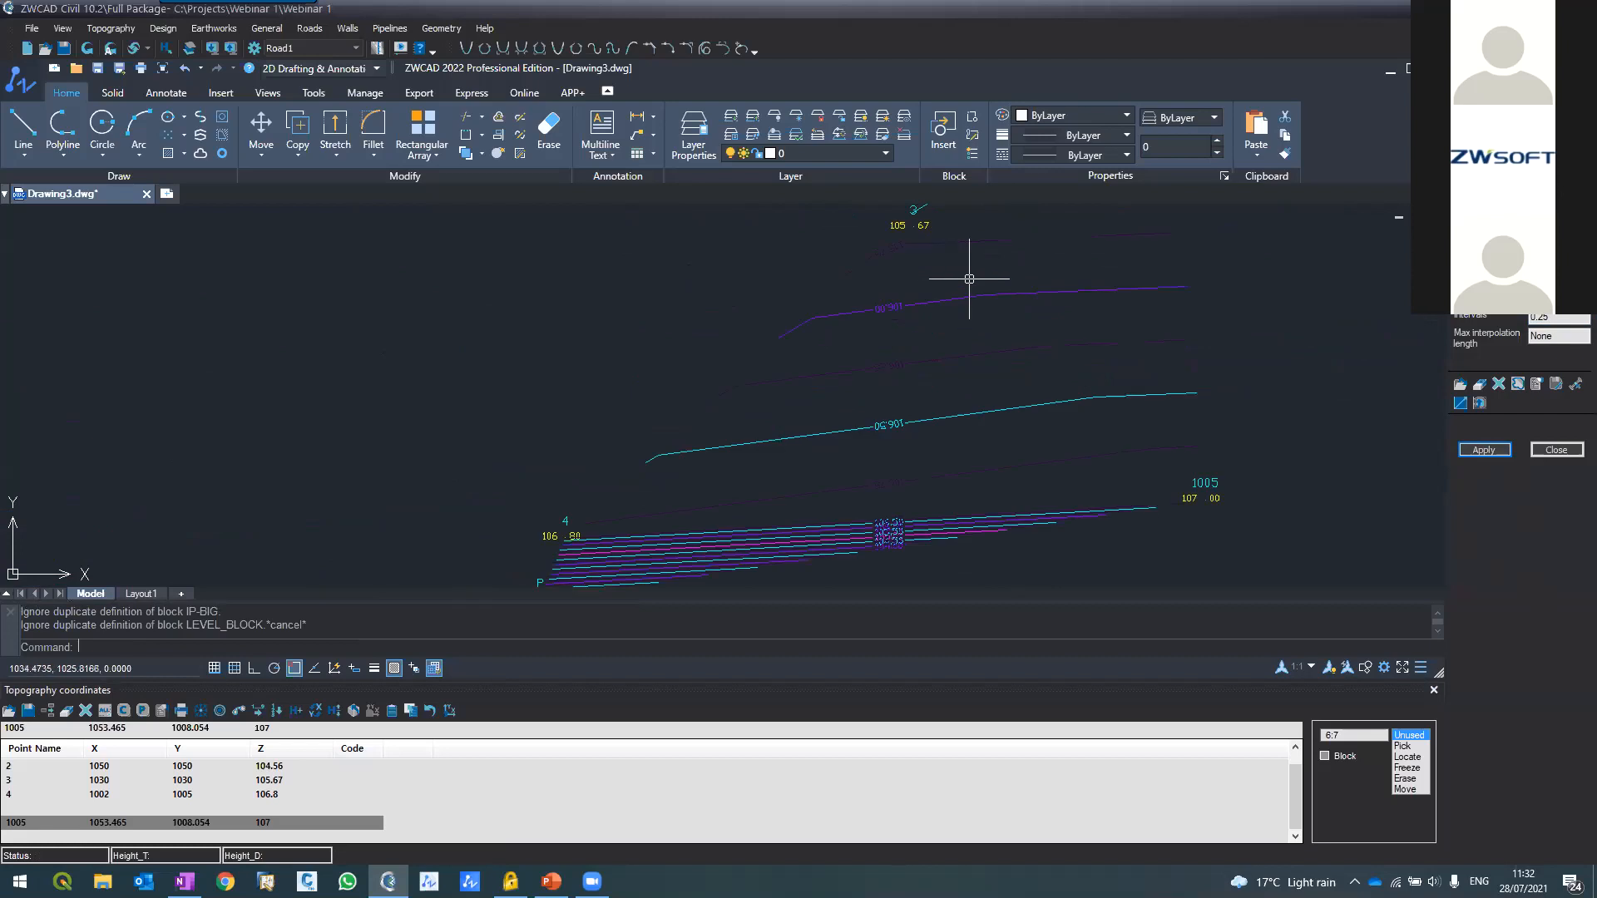
scroll(932, 333, down, 2)
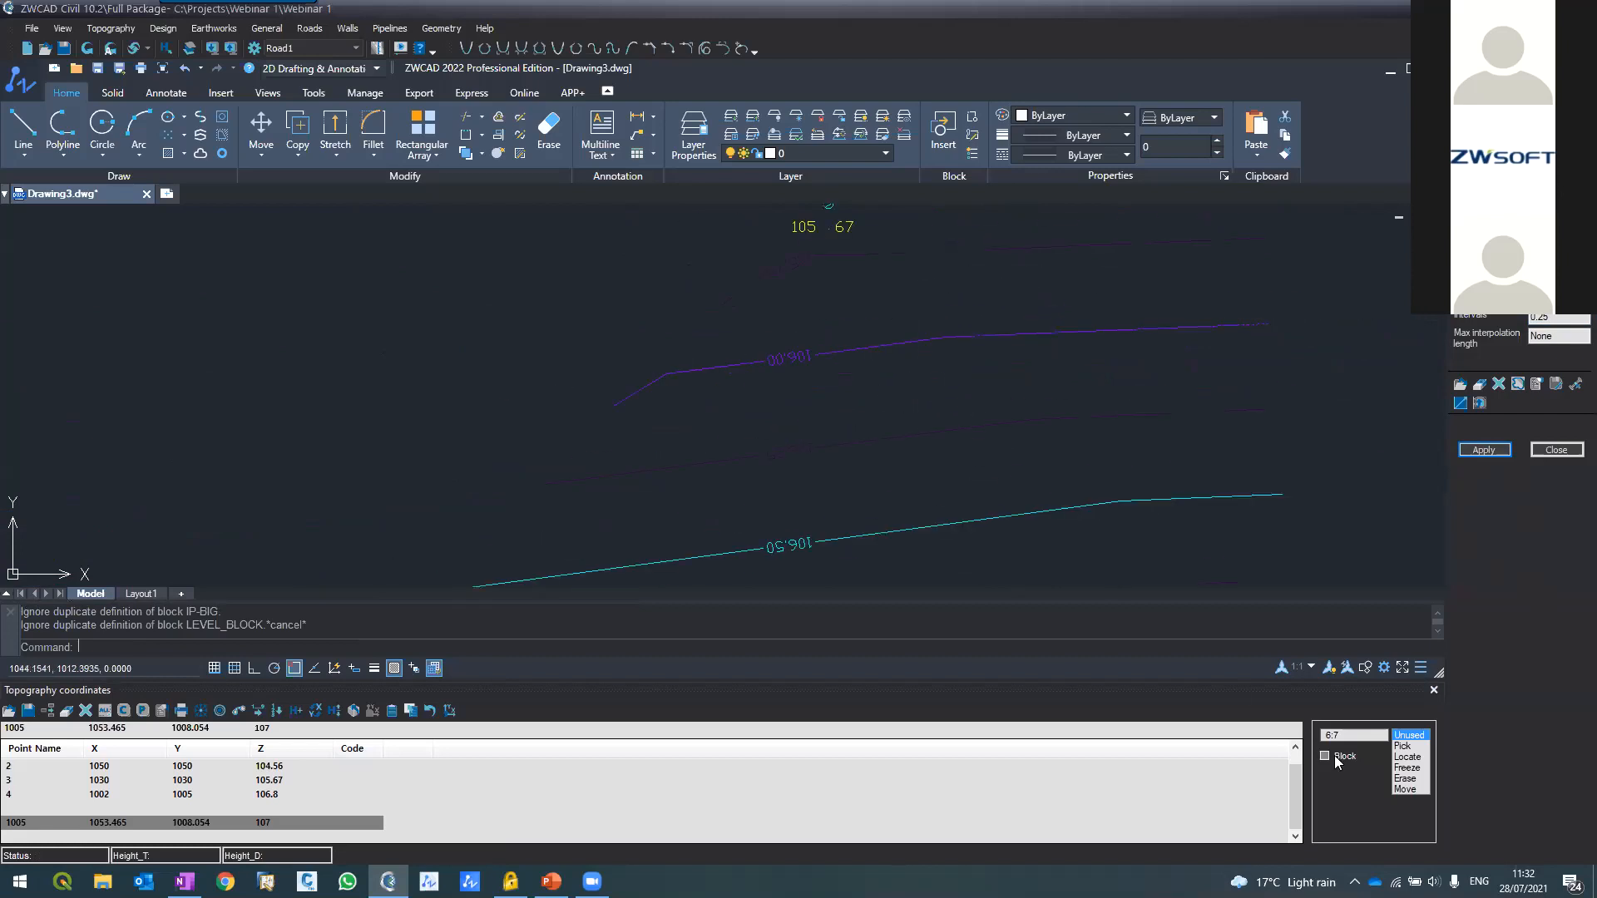
Pick a topography point between the 106.00 and 106.50 contours, at about X 1040, Y 1022.6, and redraw the points
click(1406, 746)
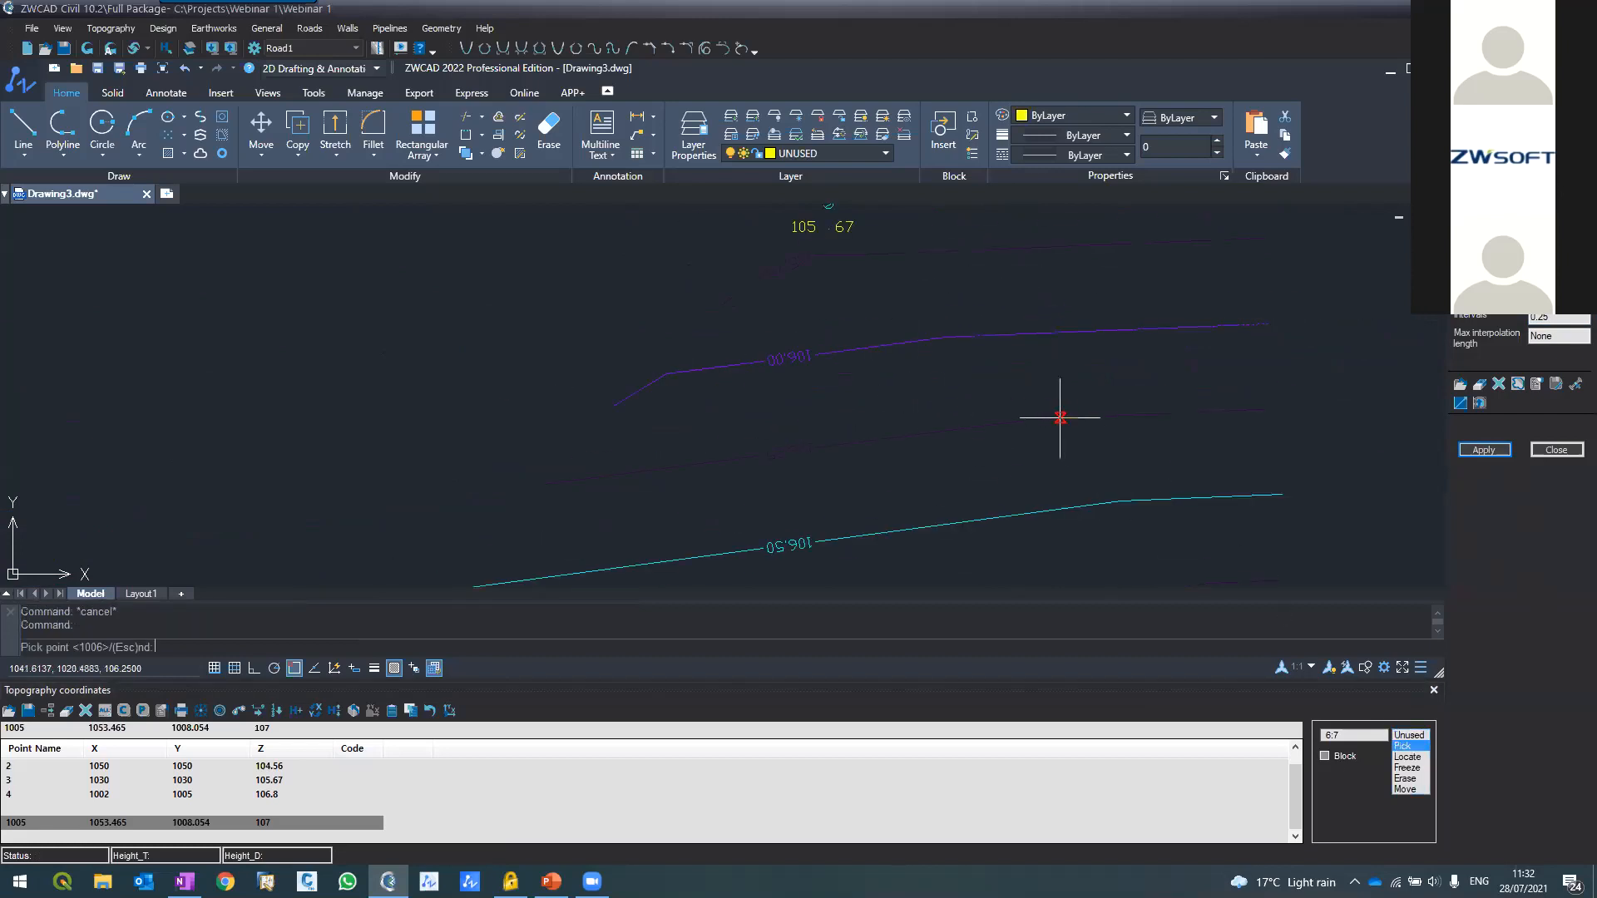
click(1027, 376)
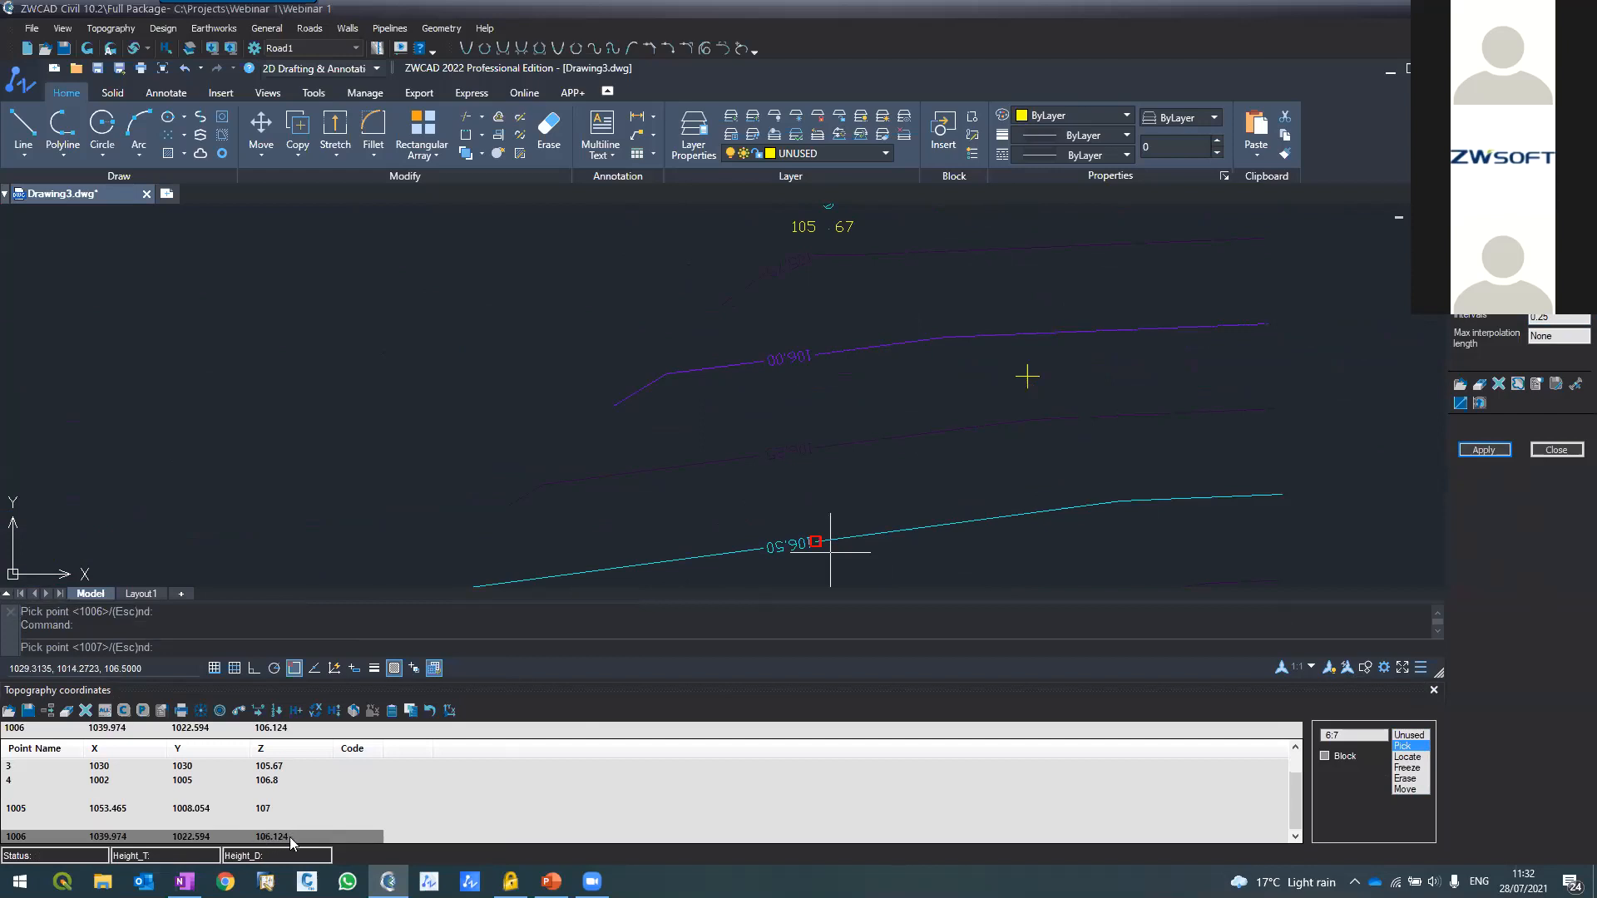
click(85, 50)
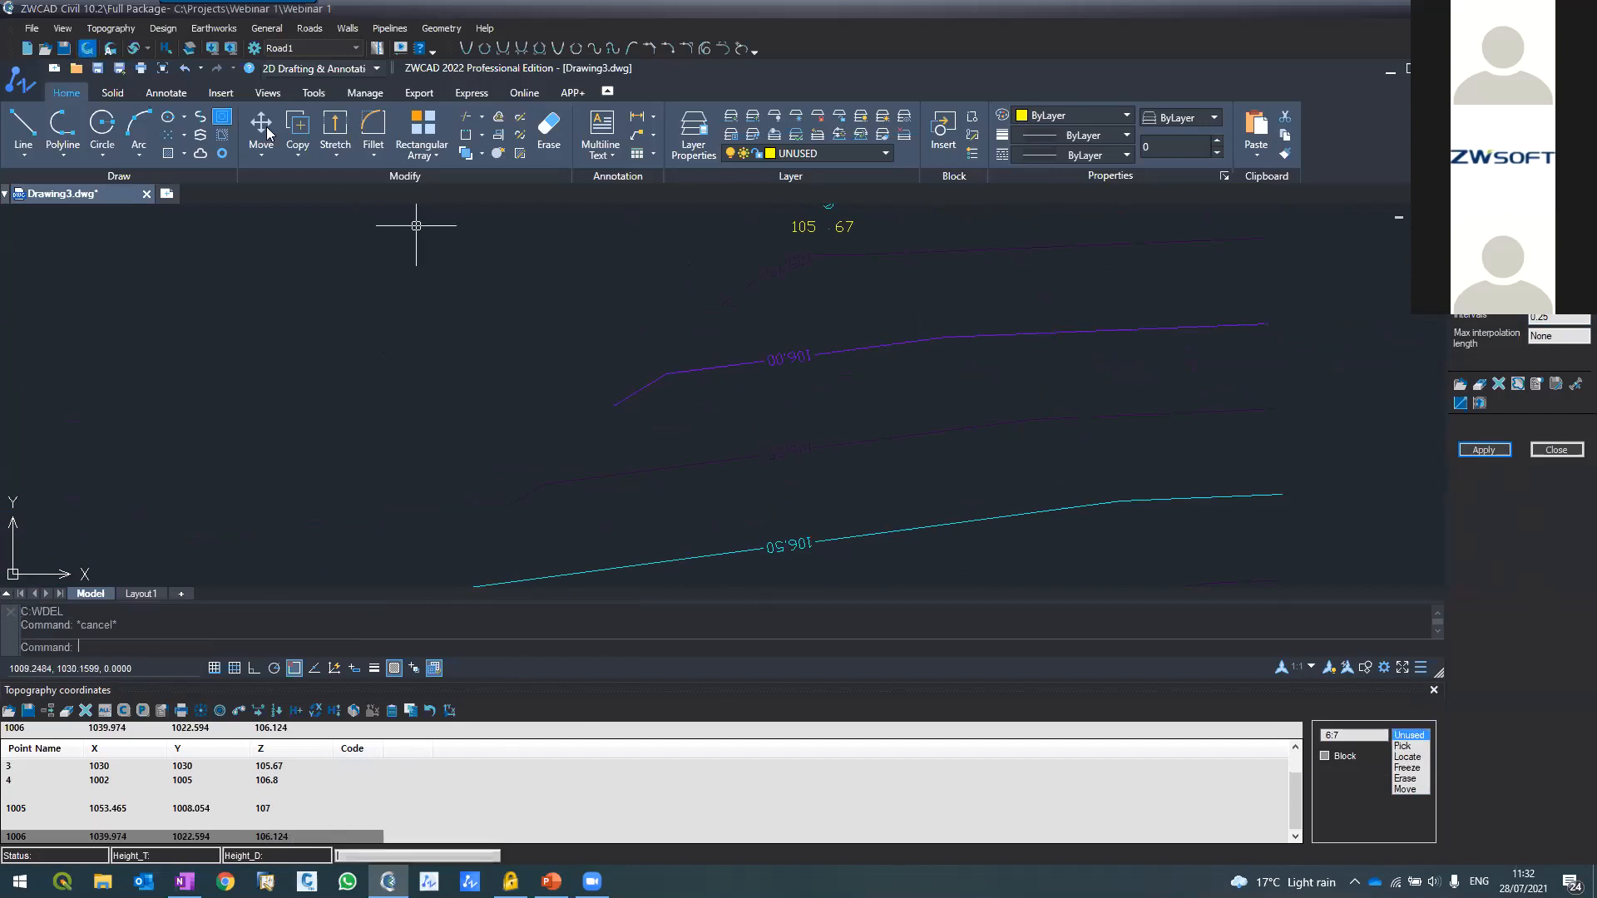
scroll(1031, 353, up, 4)
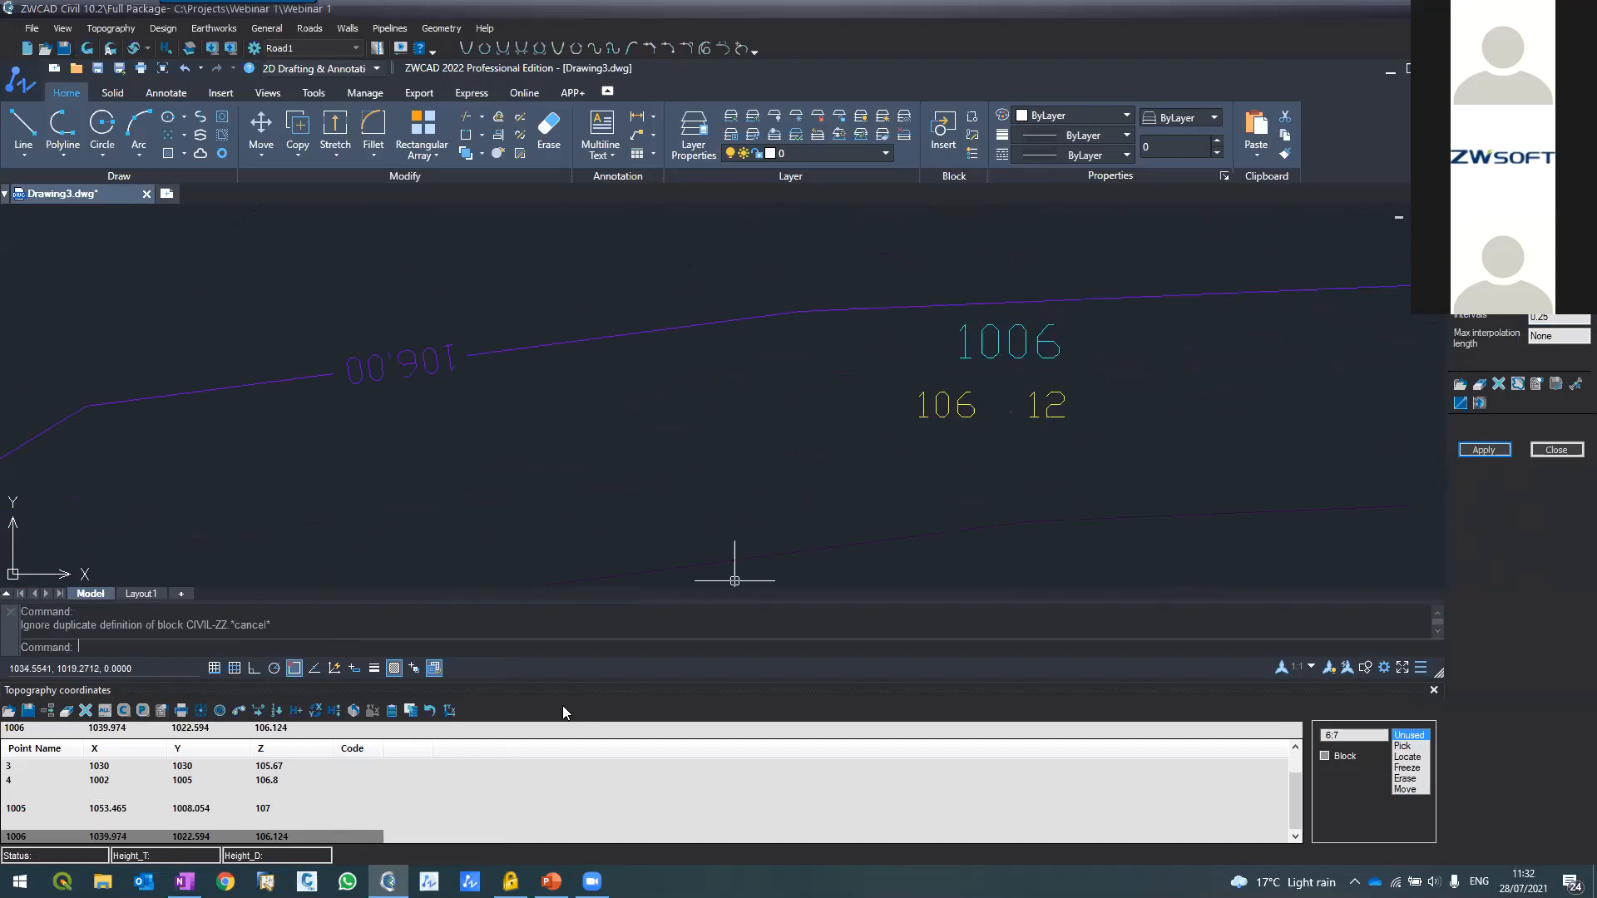
Set the Z value of point 1006 to 108.124 and redraw its label
click(269, 730)
key(BackSpace)
text(8)
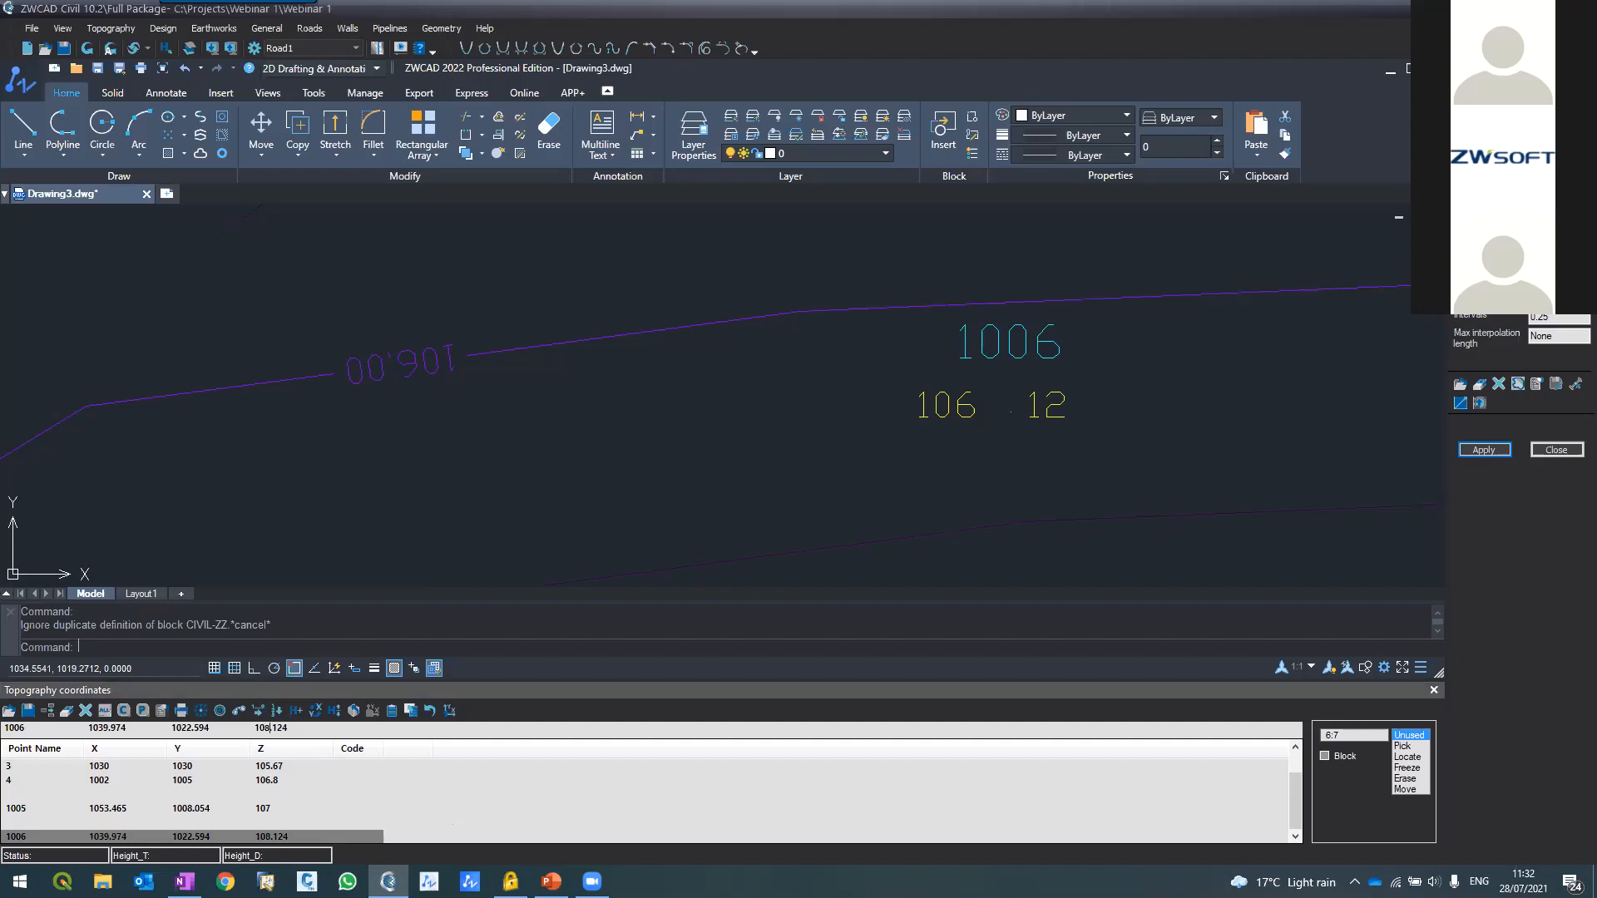
click(89, 48)
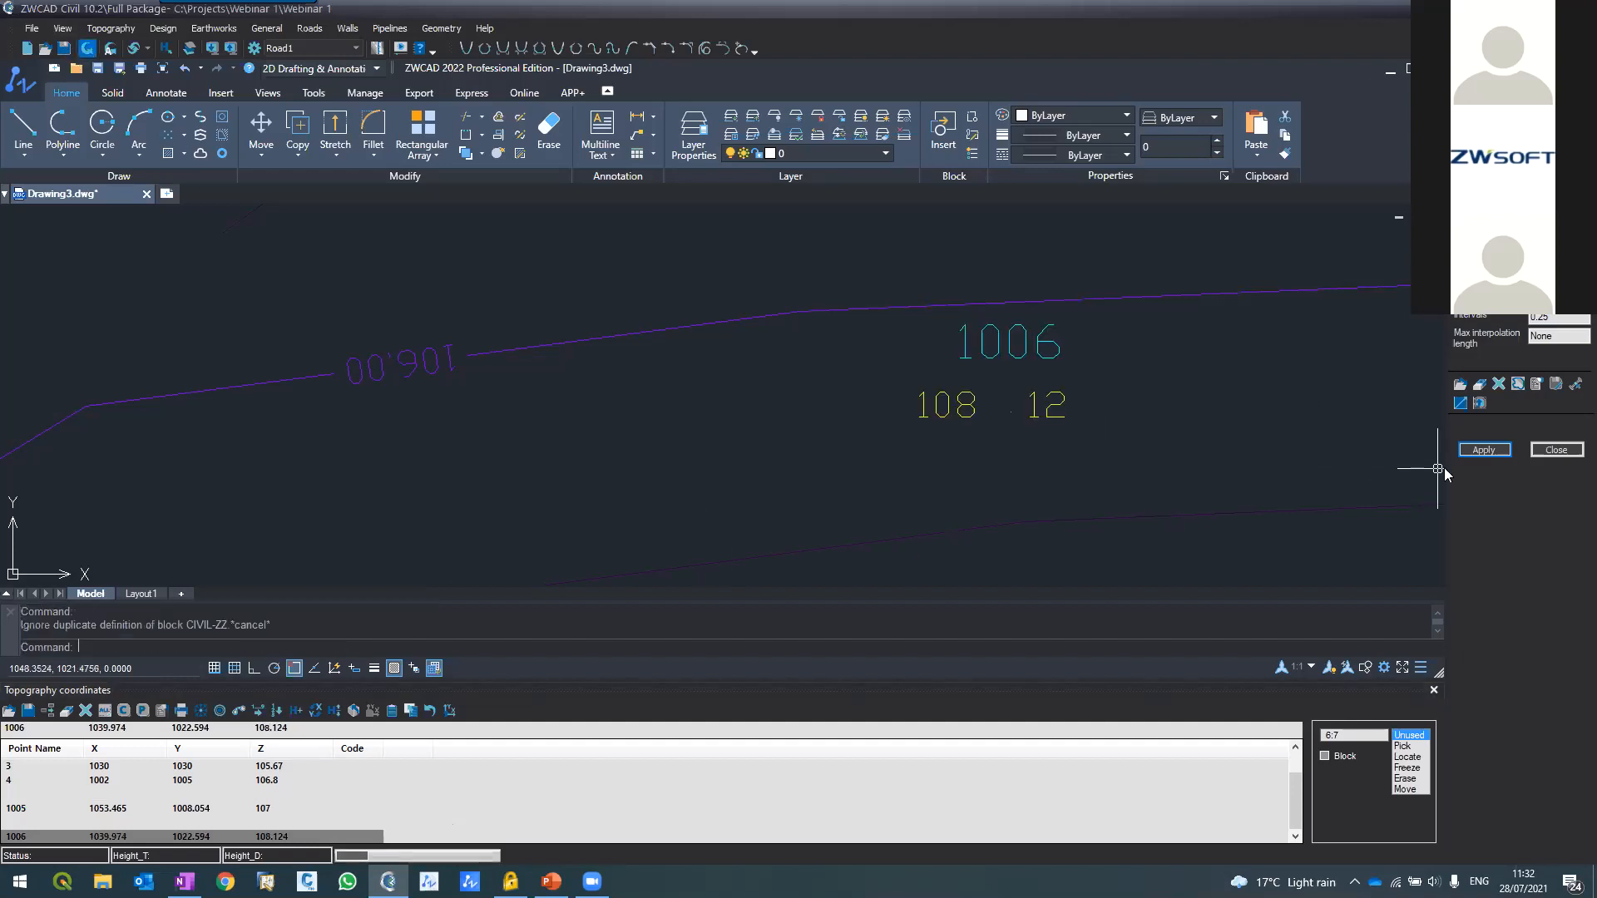
Regenerate the contours with the raised point 1006 included and inspect the contours around it
click(1474, 449)
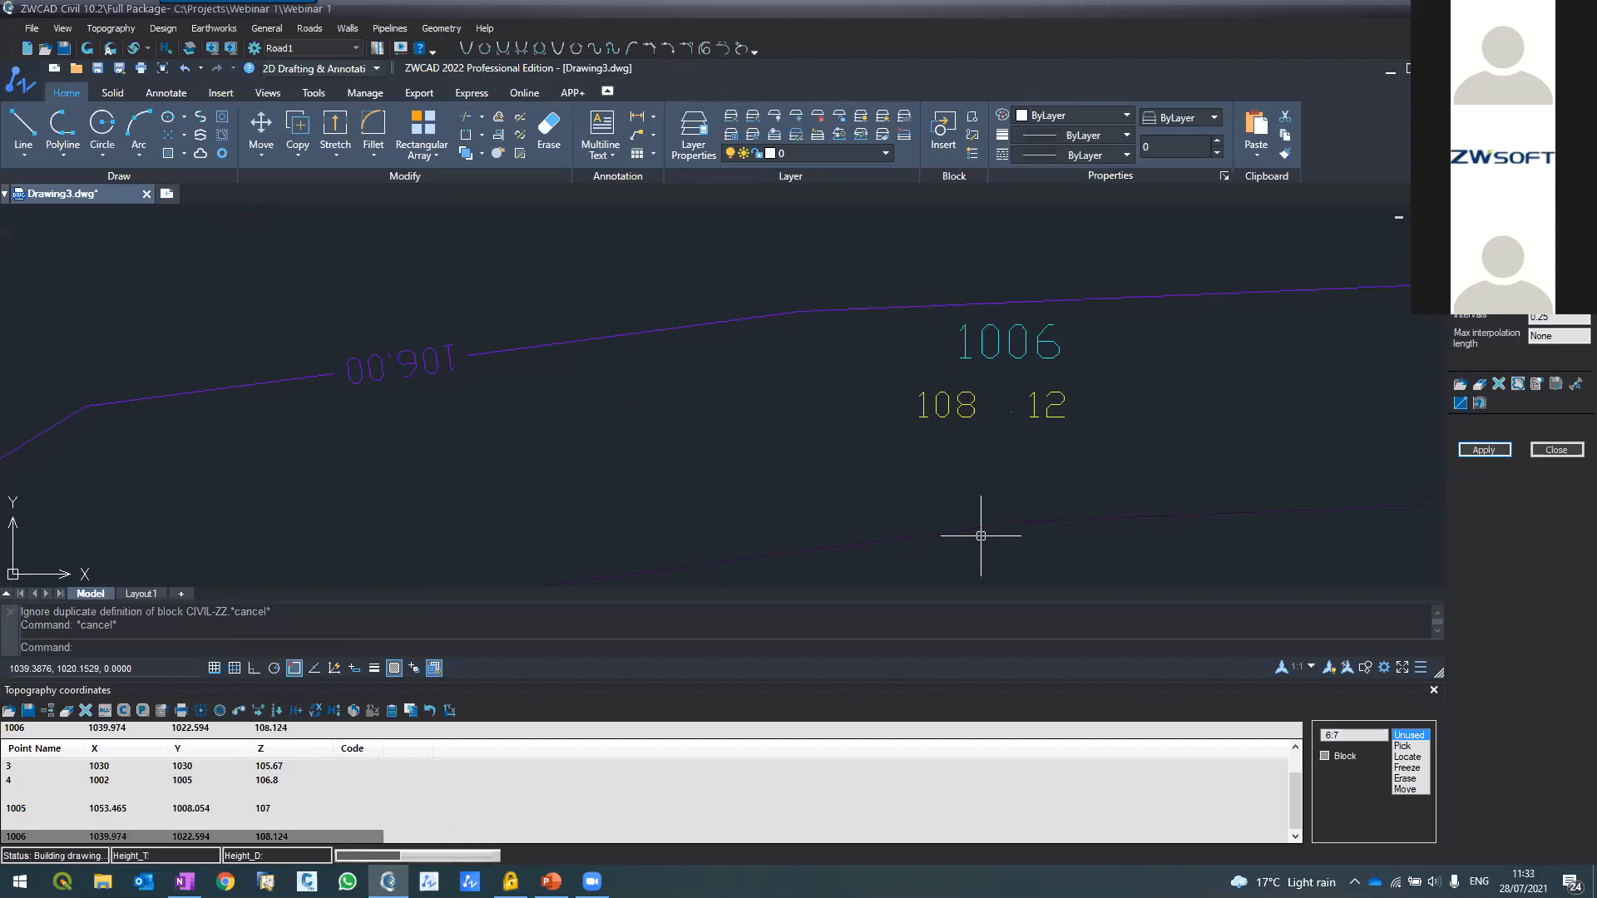
scroll(781, 407, down, 5)
scroll(780, 407, up, 5)
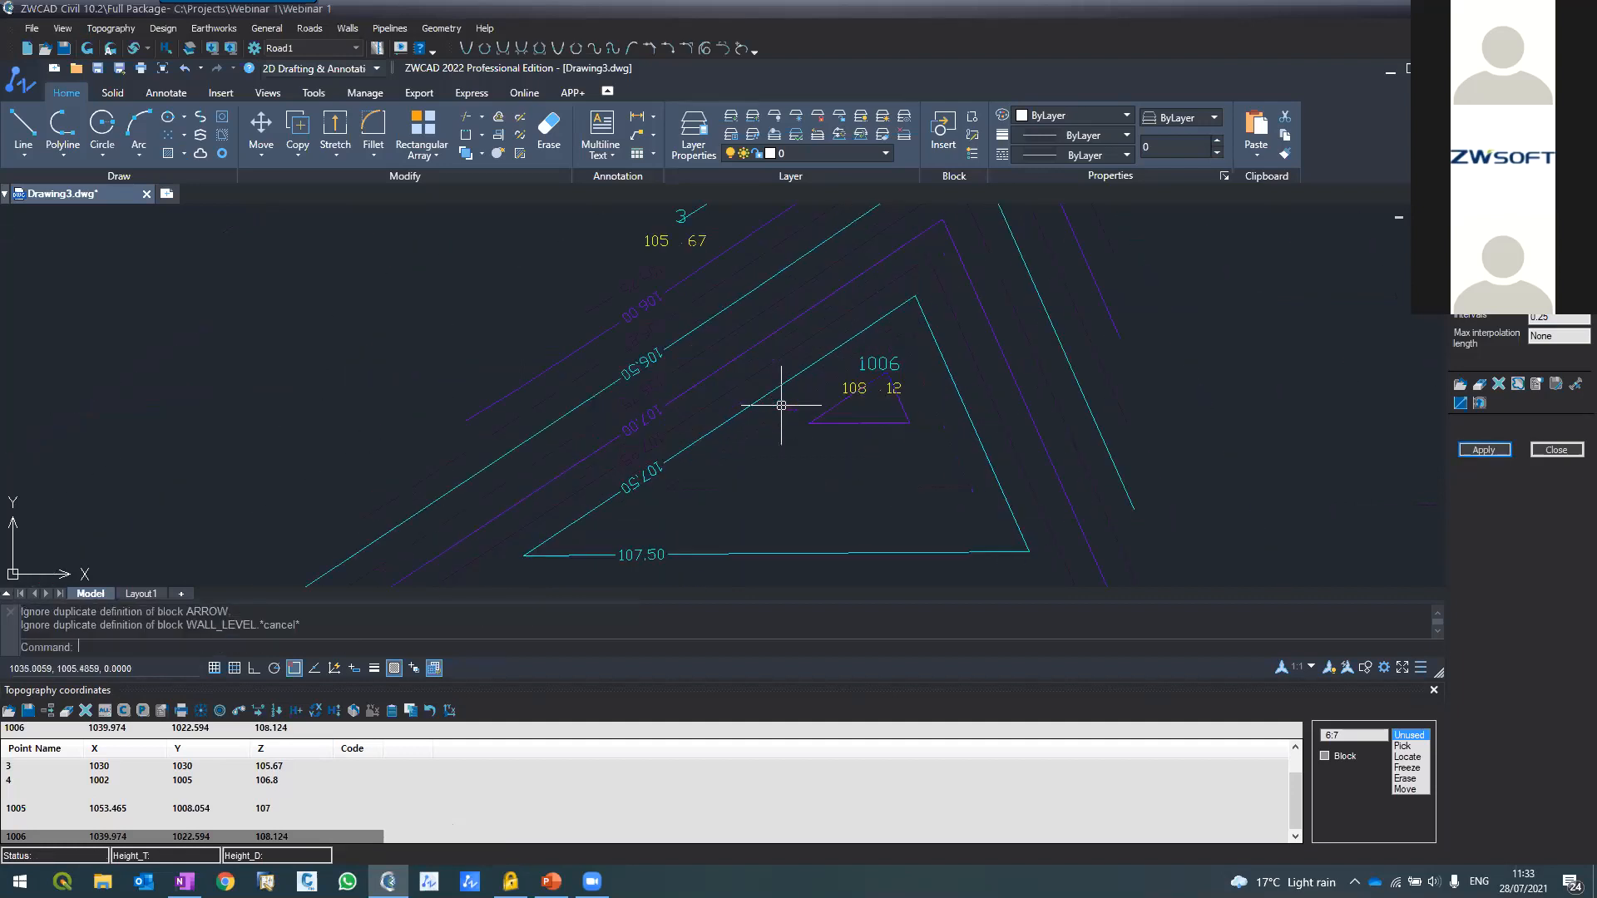
scroll(781, 403, down, 4)
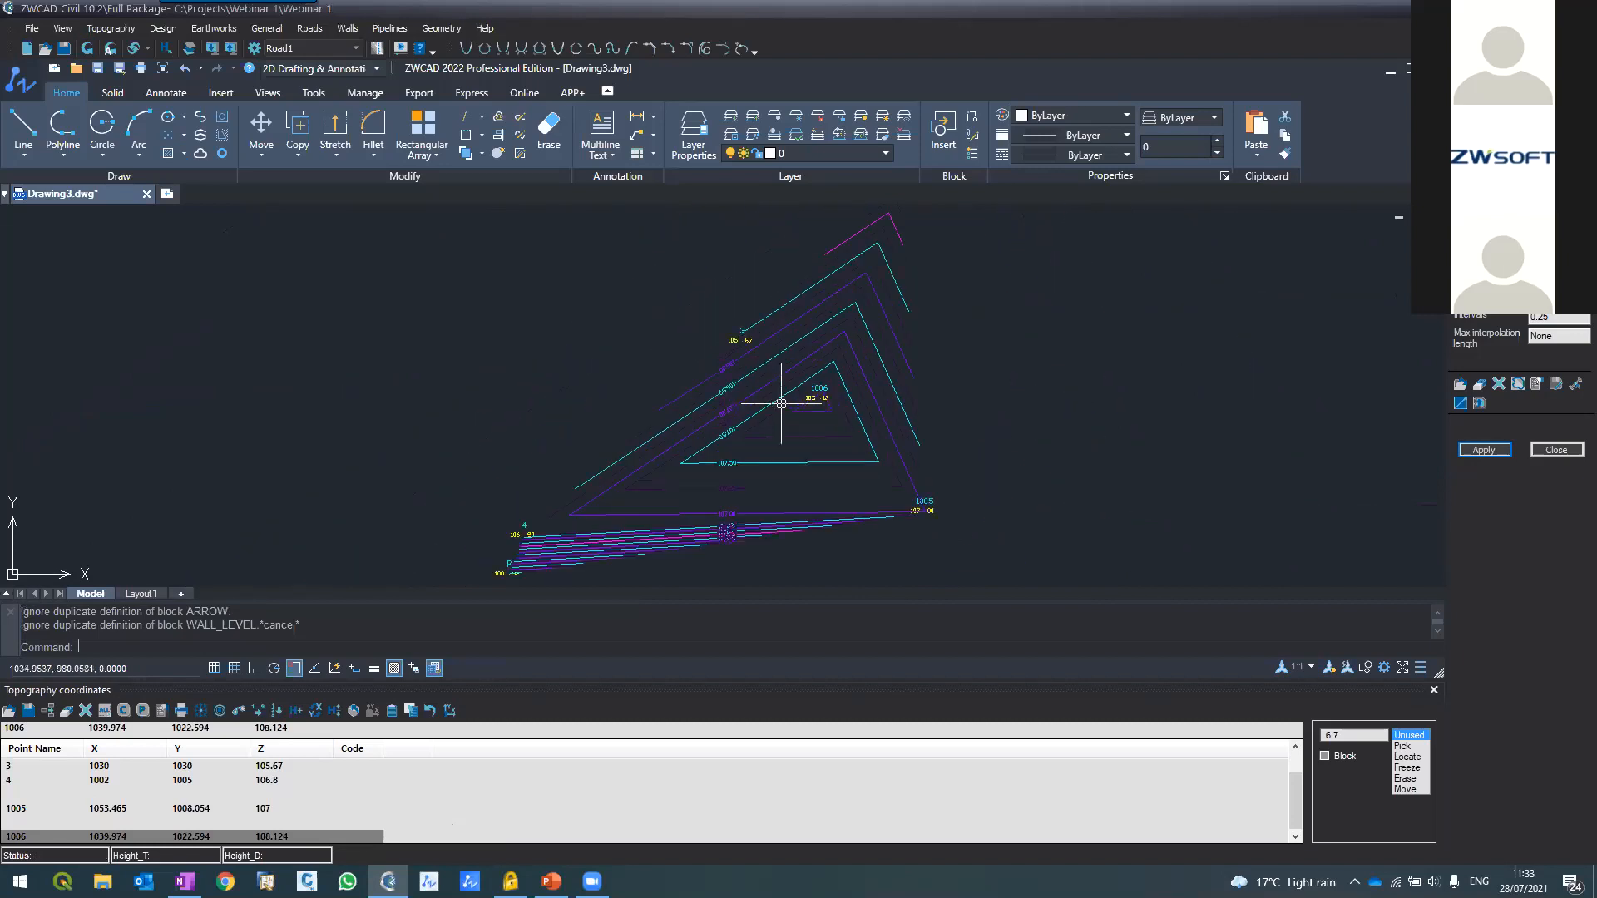
Cut a terrain section along a diagonal line from near point P past point 1006 to the northeast
click(152, 33)
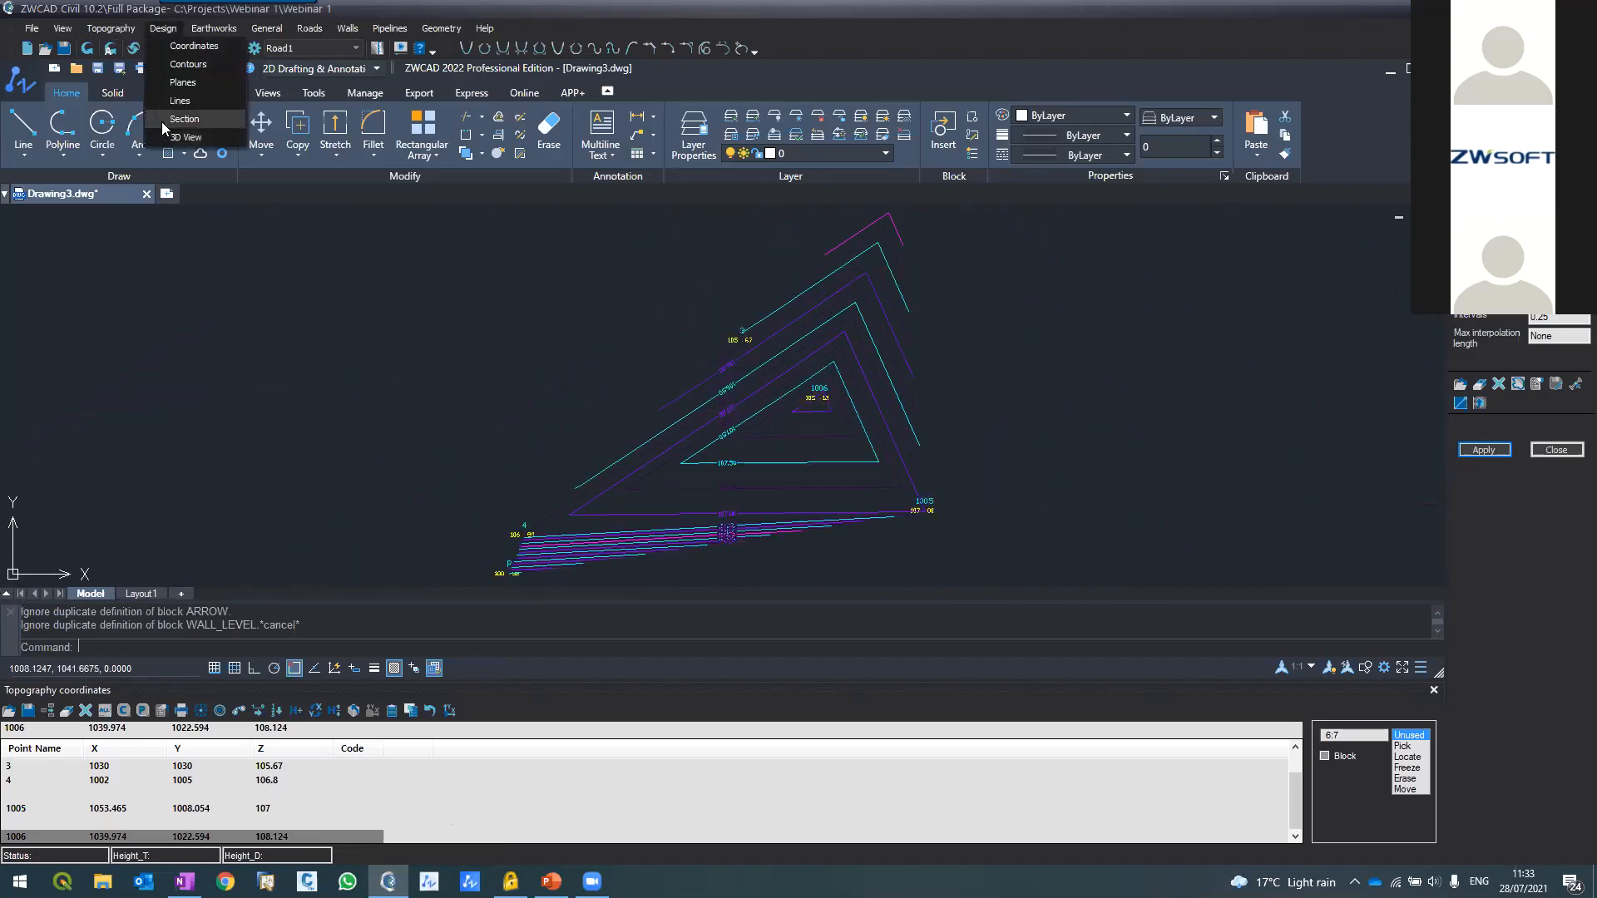
click(161, 121)
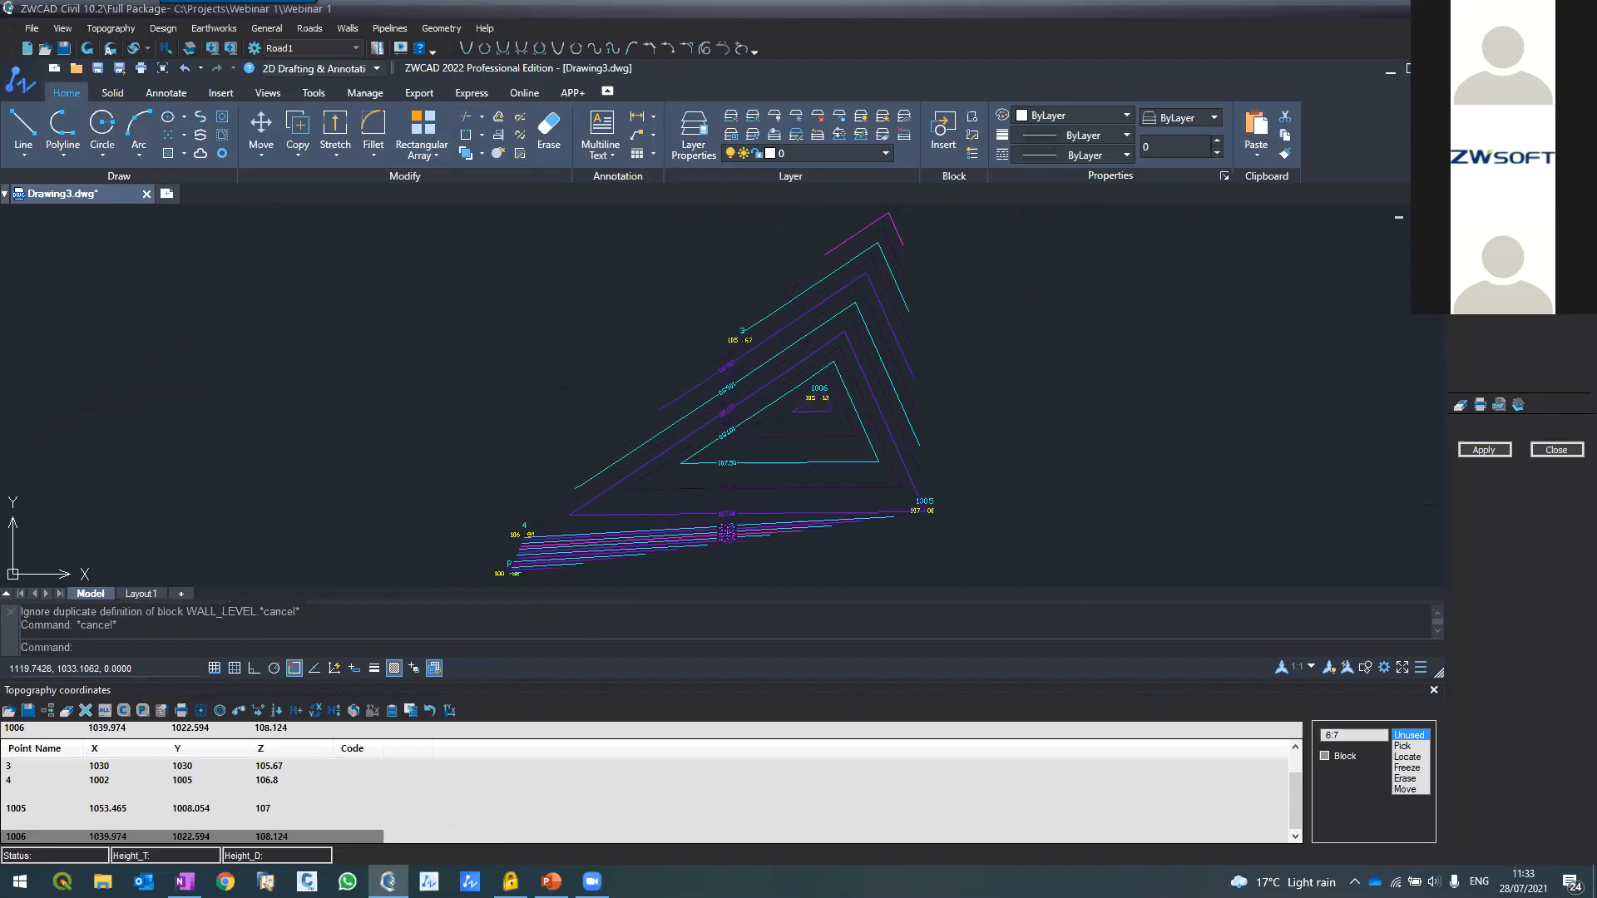
click(556, 569)
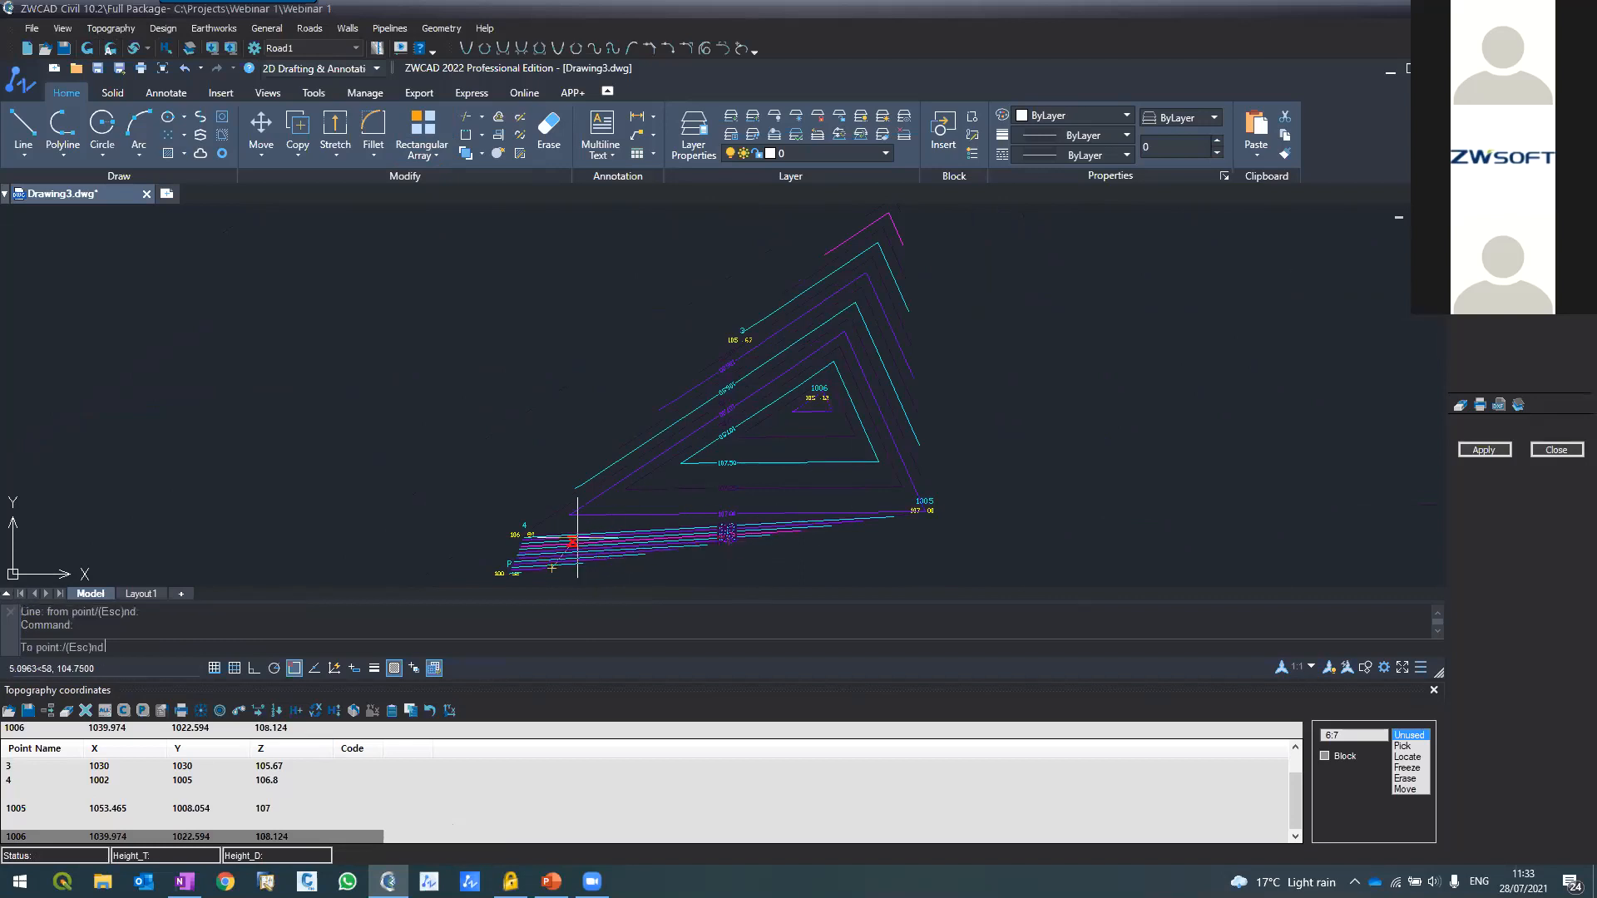
click(884, 336)
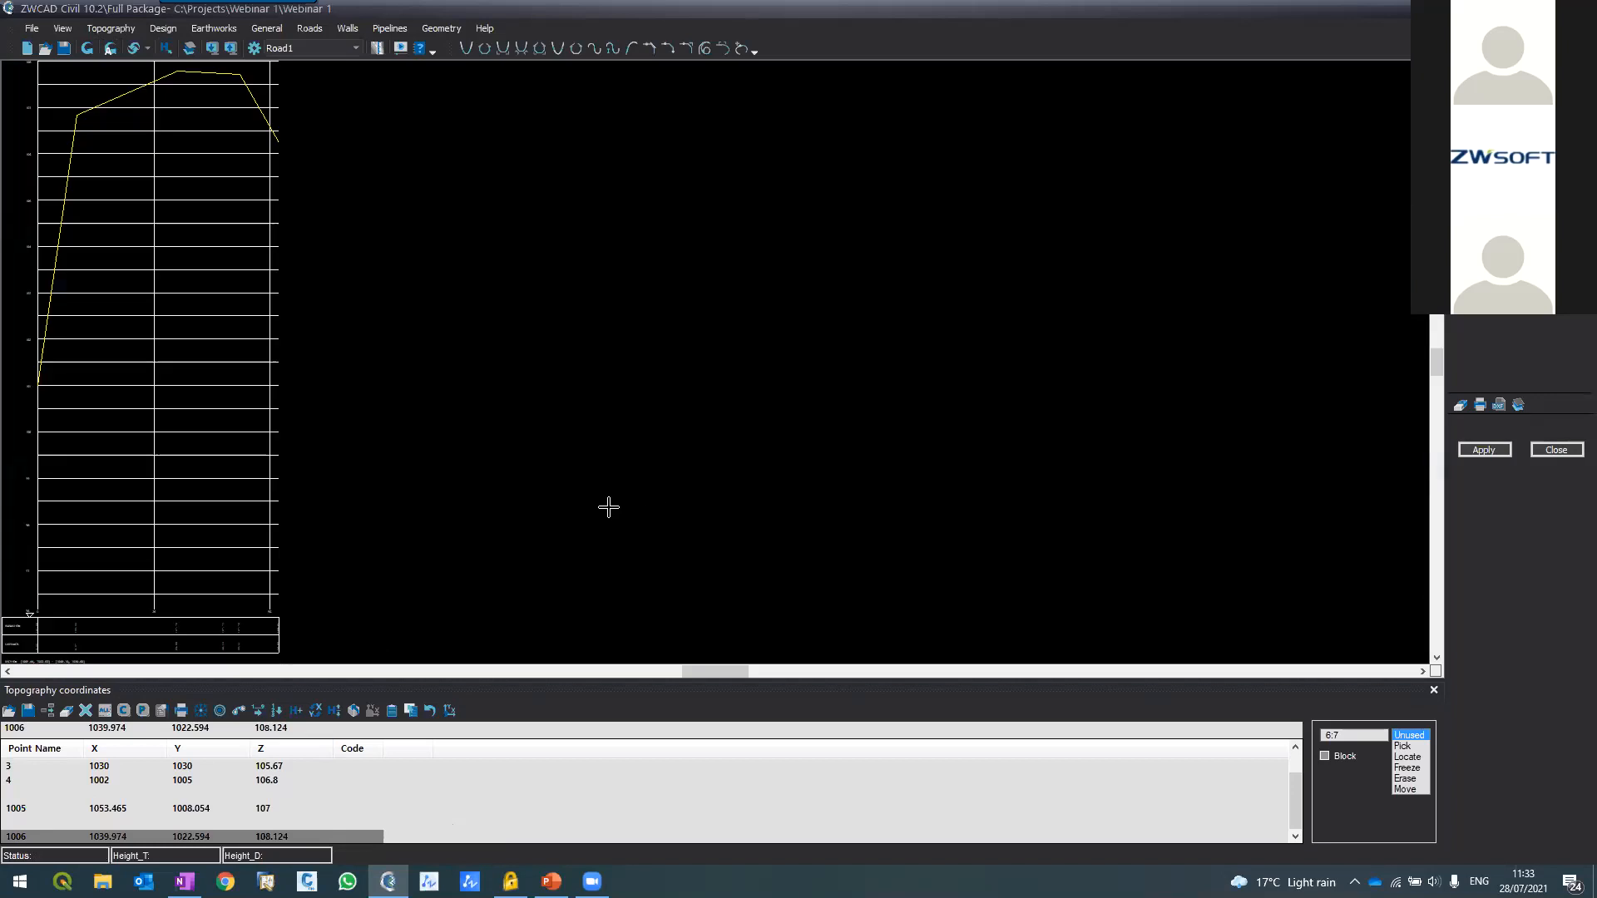
Examine the ground section profile, redraw it with less vertical exaggeration and close the section
scroll(39, 118, up, 1)
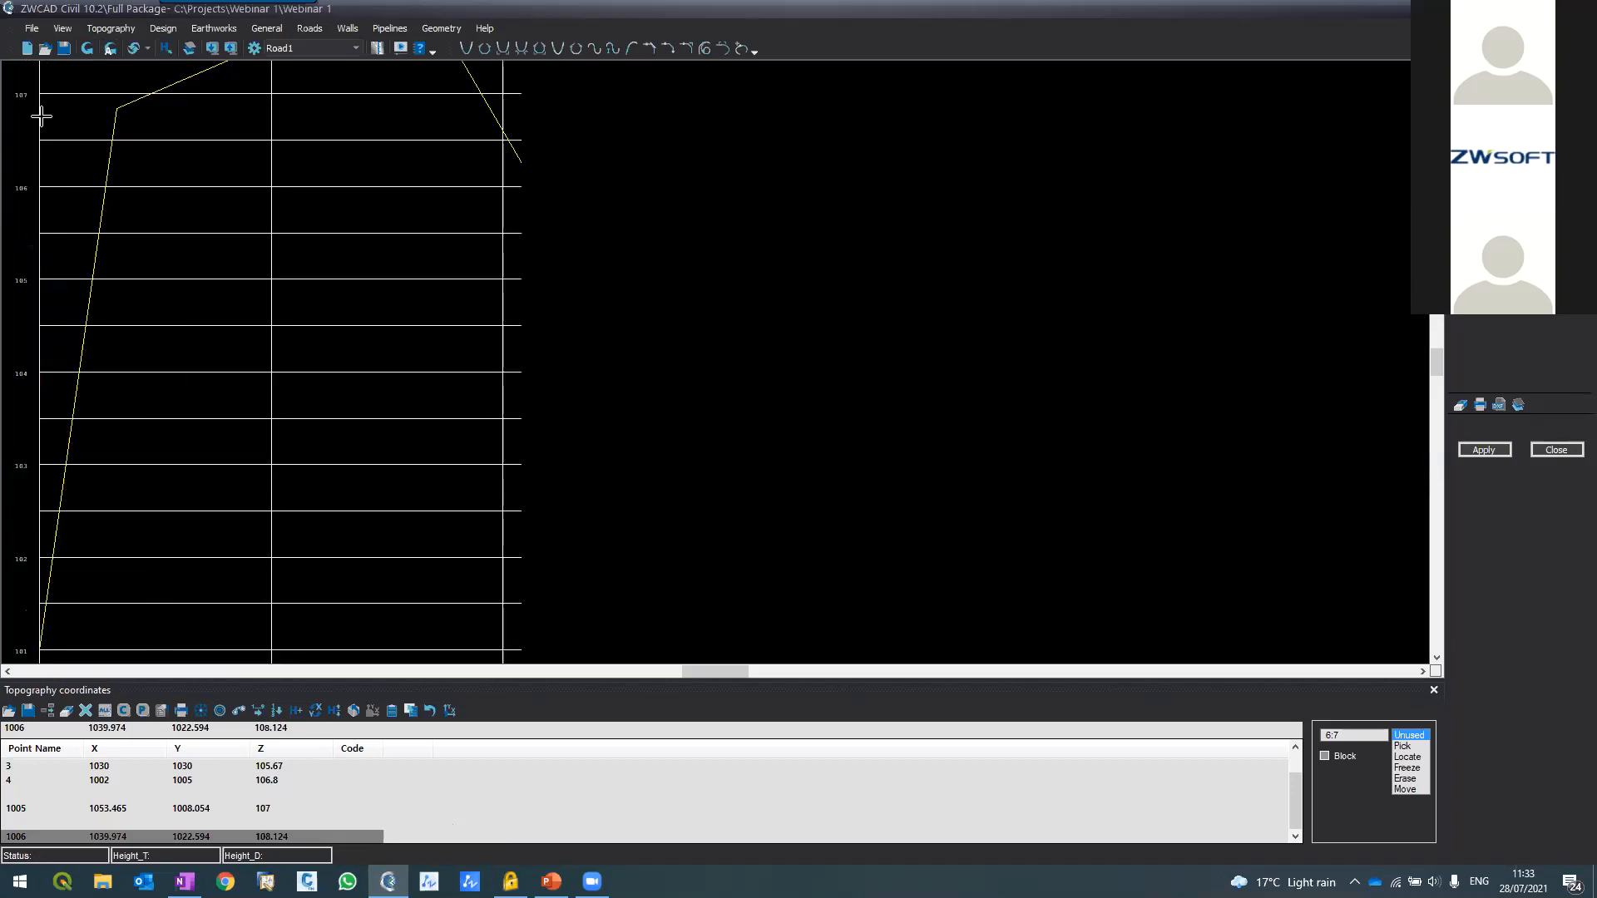
scroll(269, 234, down, 1)
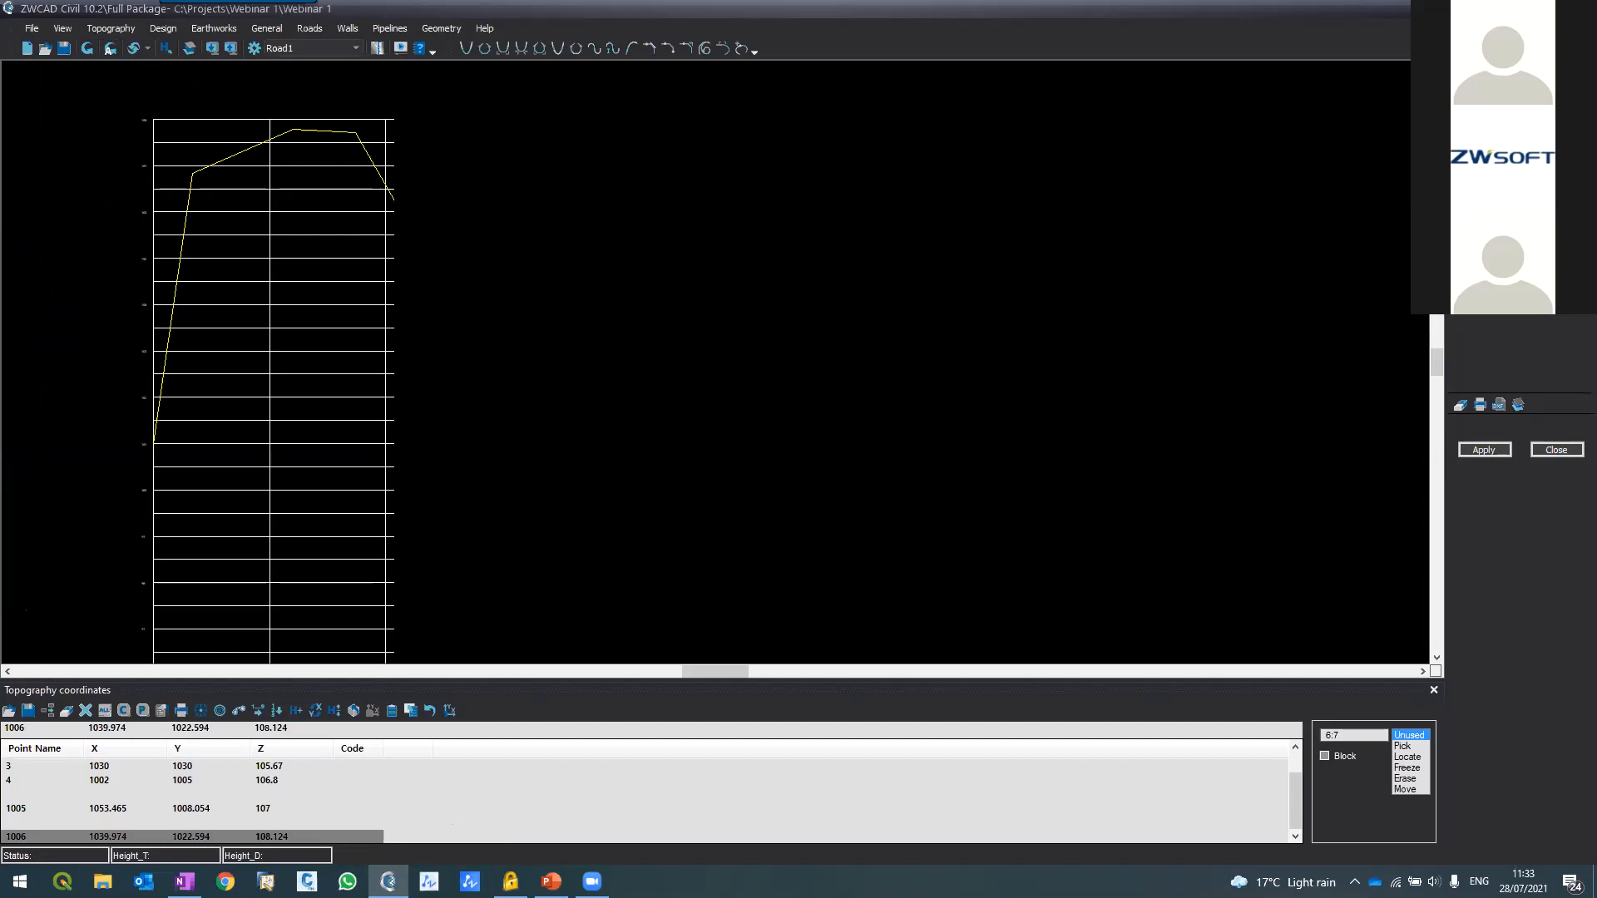
click(1477, 459)
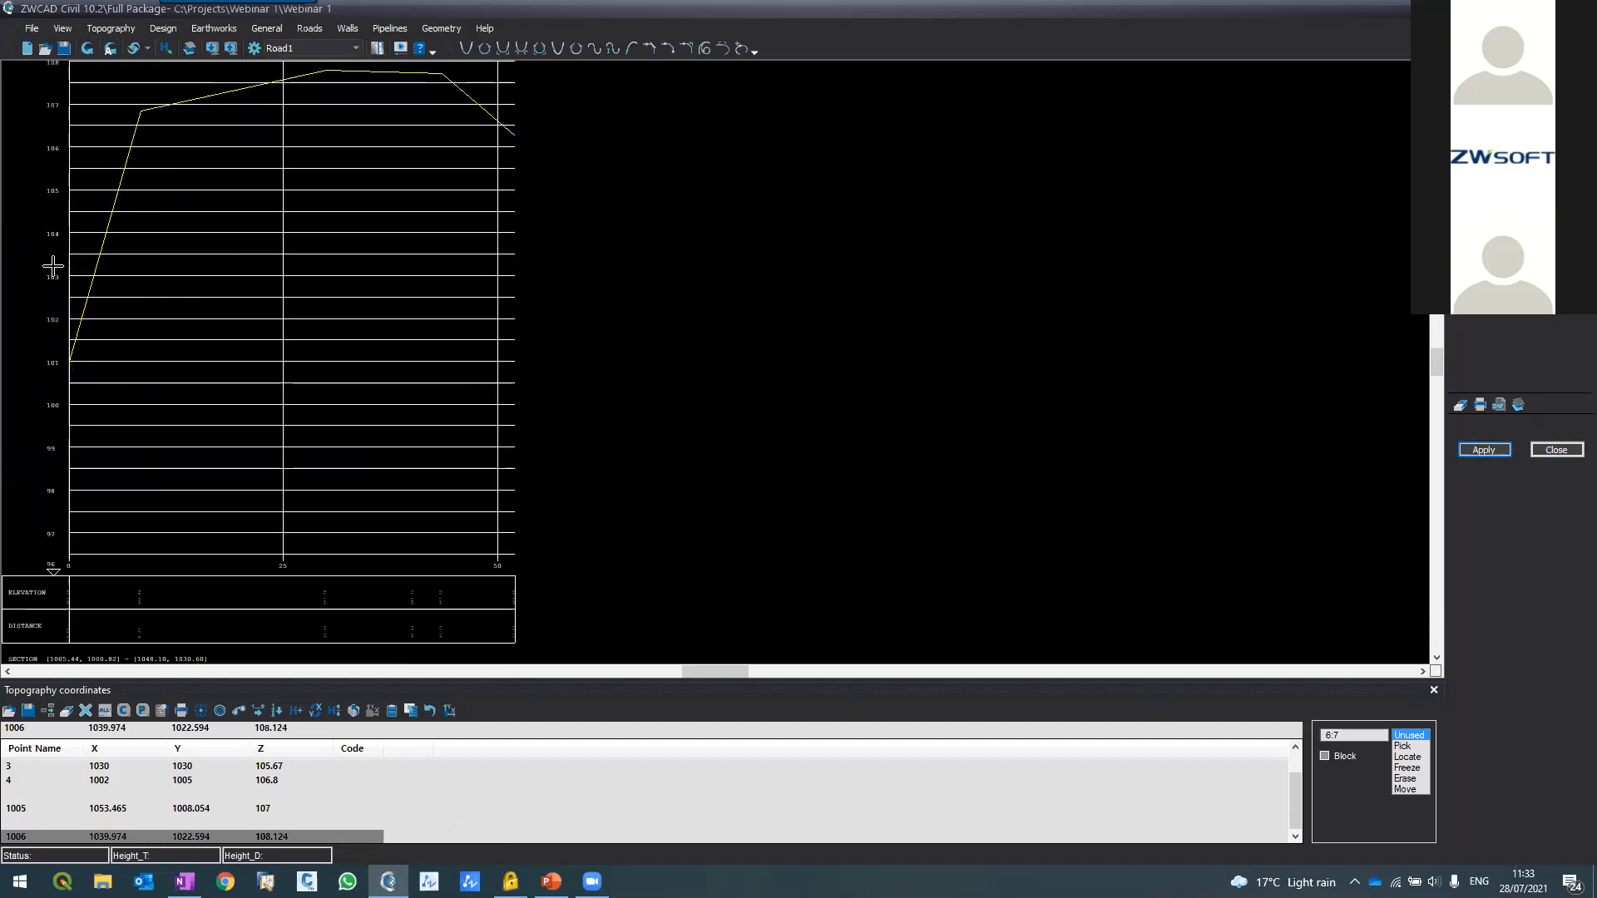
click(1556, 453)
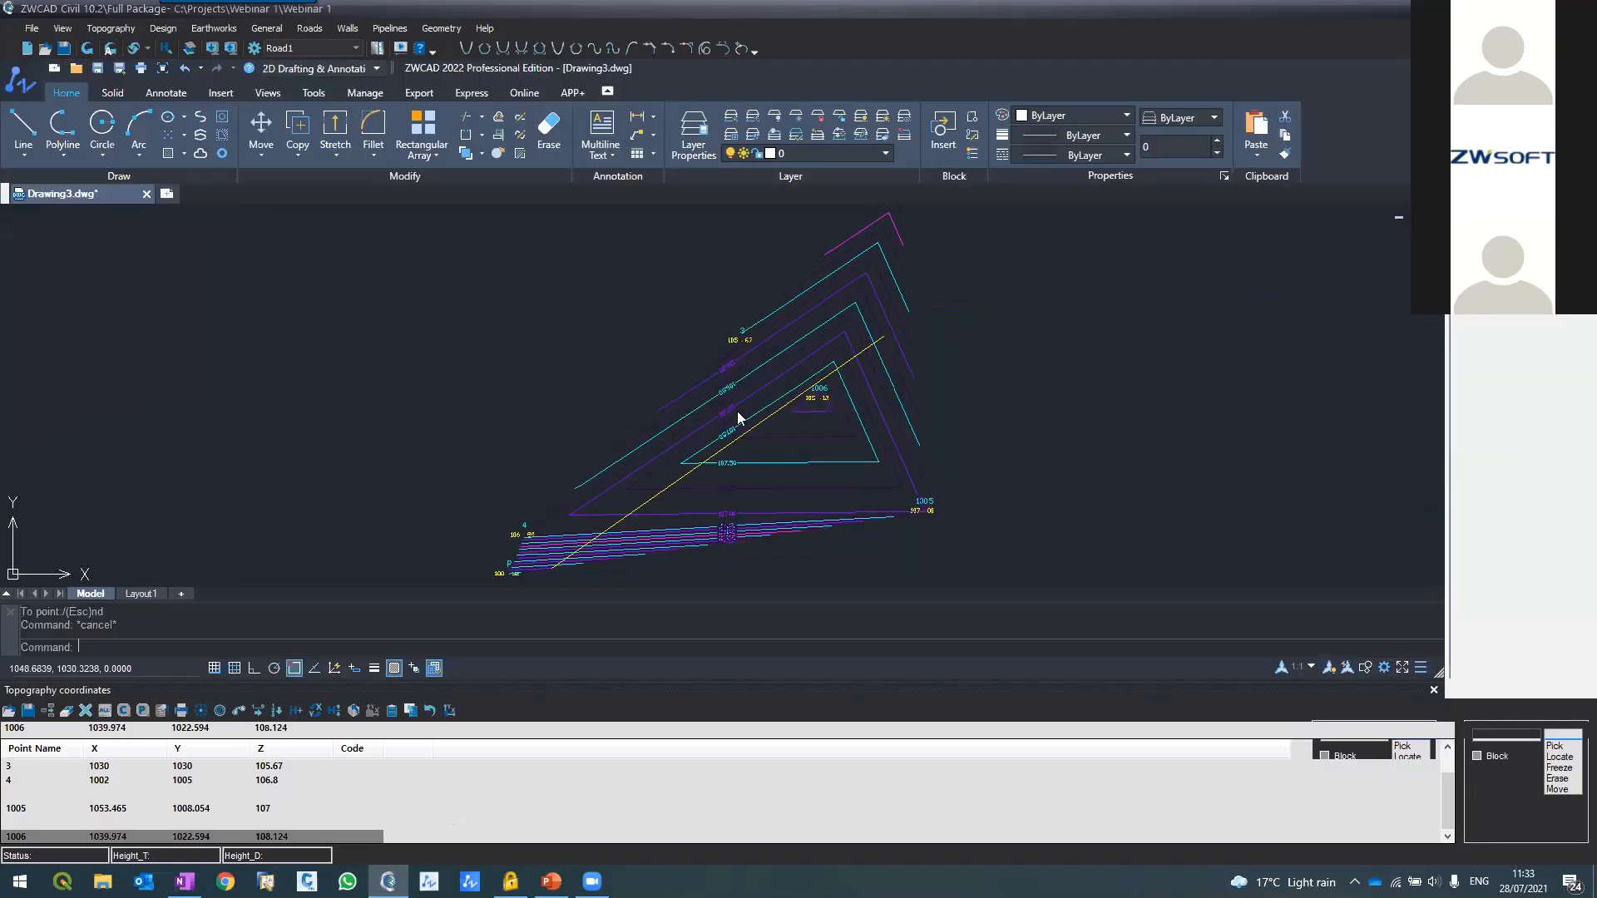
Begin switching to another project and save the changes to Webinar 1
click(25, 30)
click(66, 46)
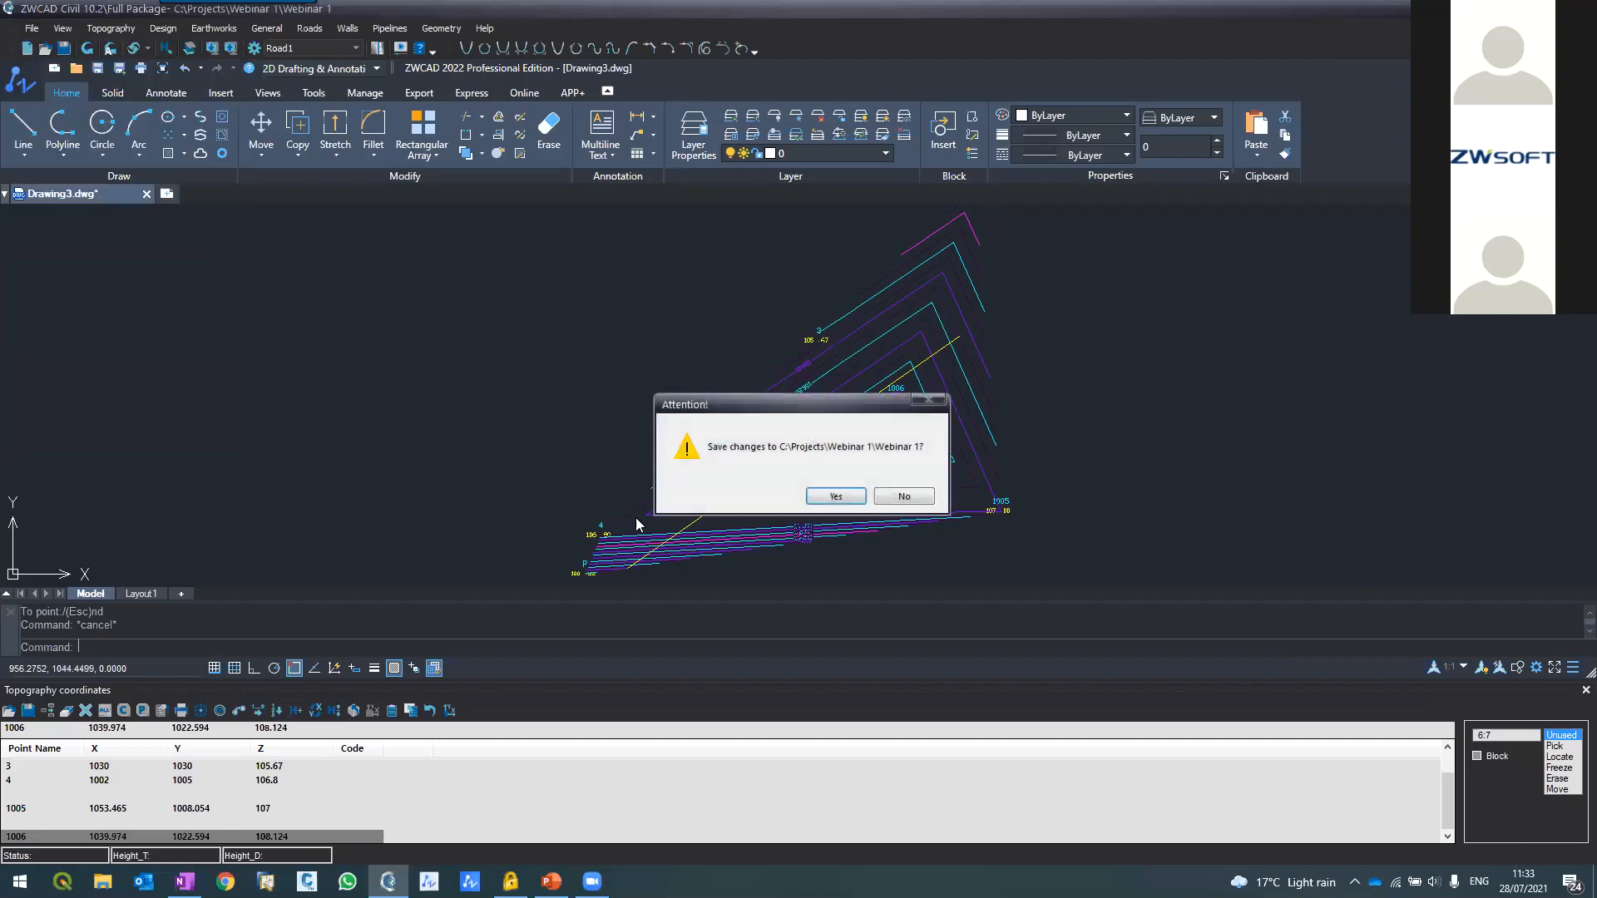
click(826, 499)
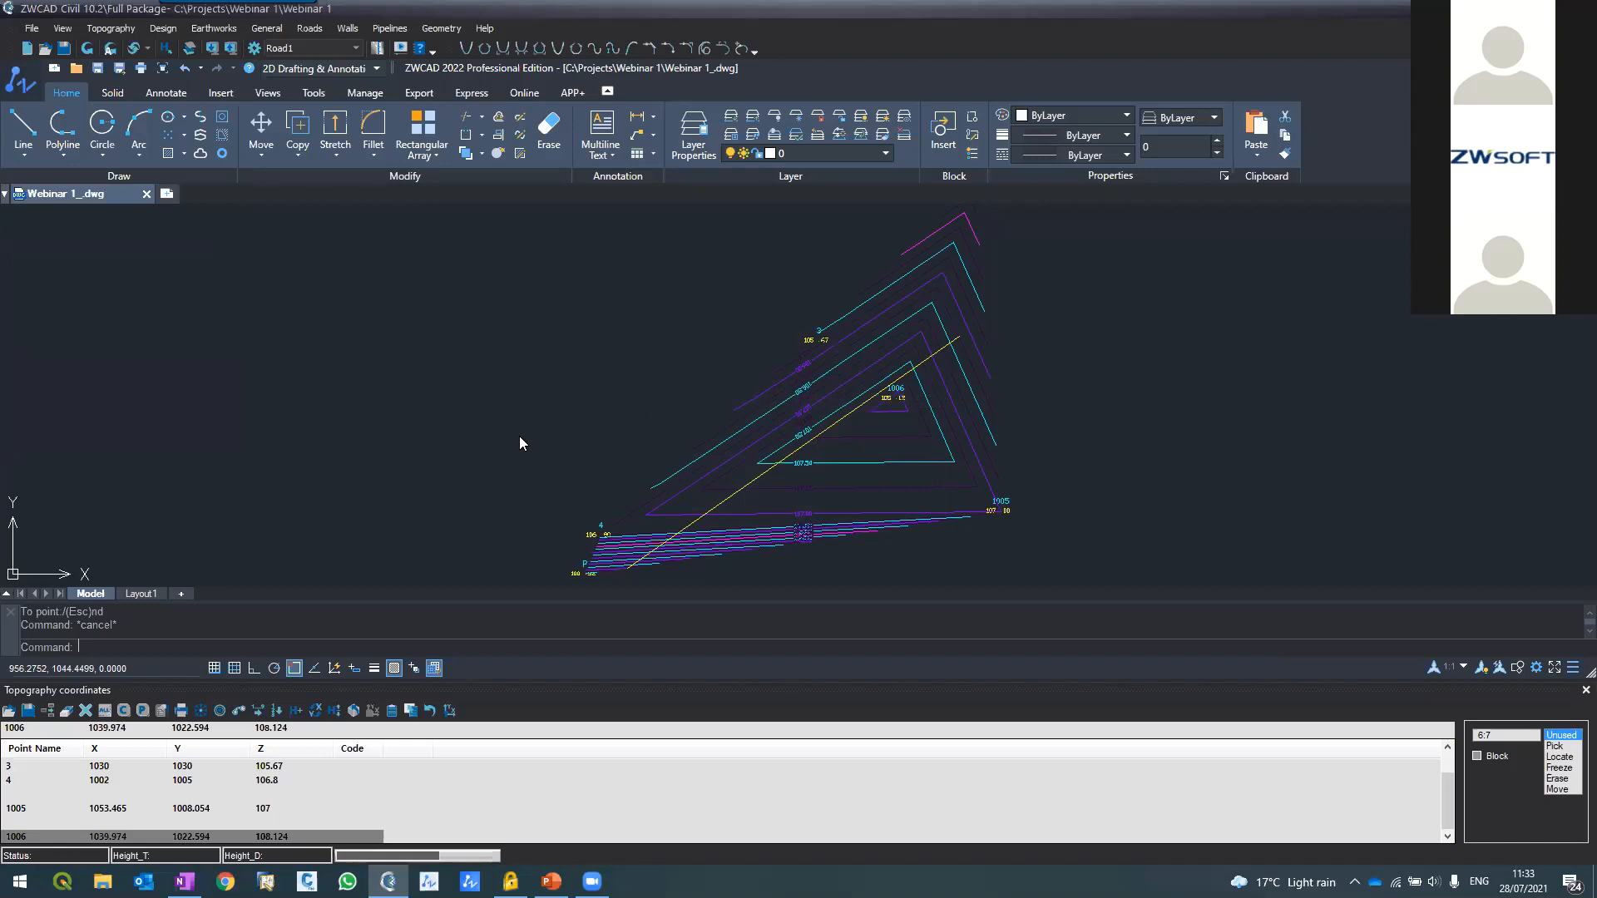
Create a new project named Webinar 2 in the Webinar 1 project folder
text(We)
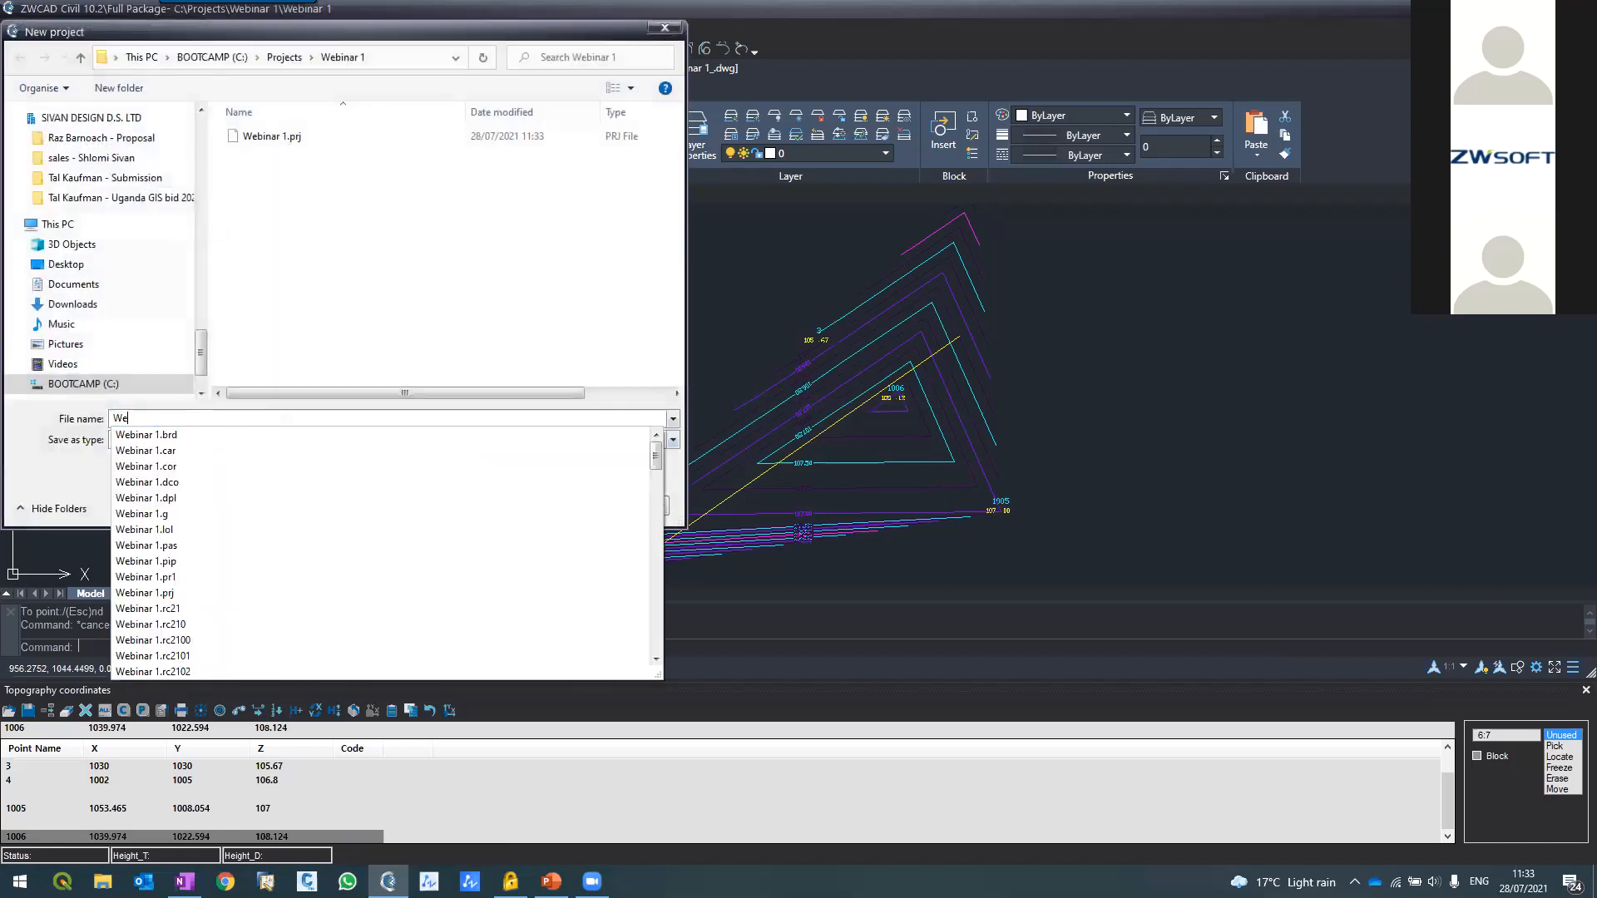
text(binar 2)
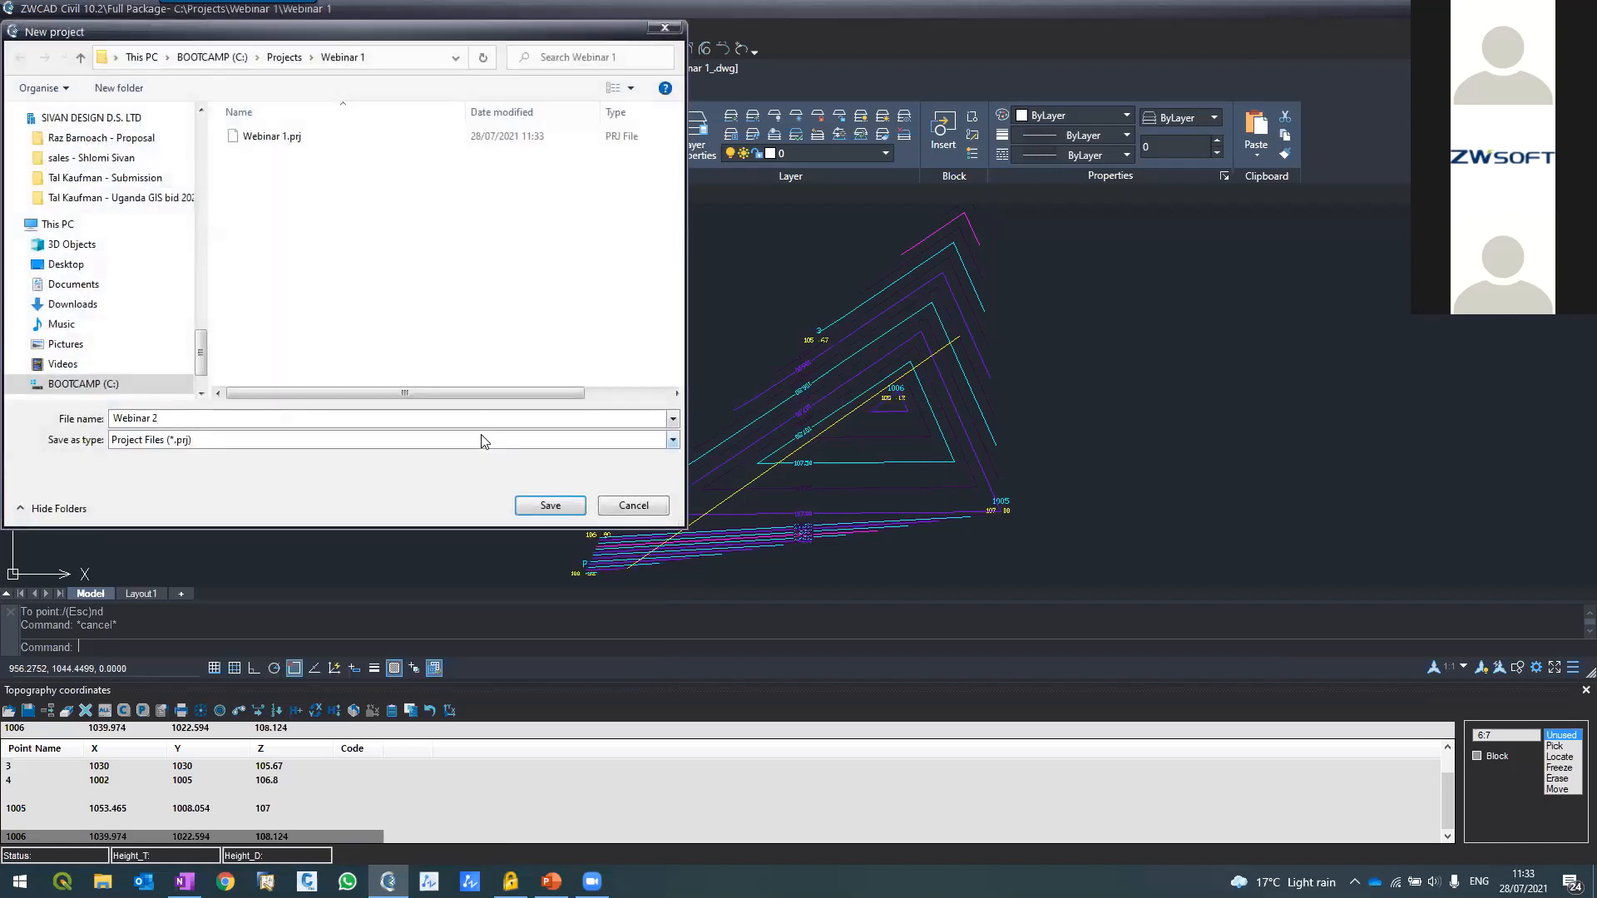
key(Return)
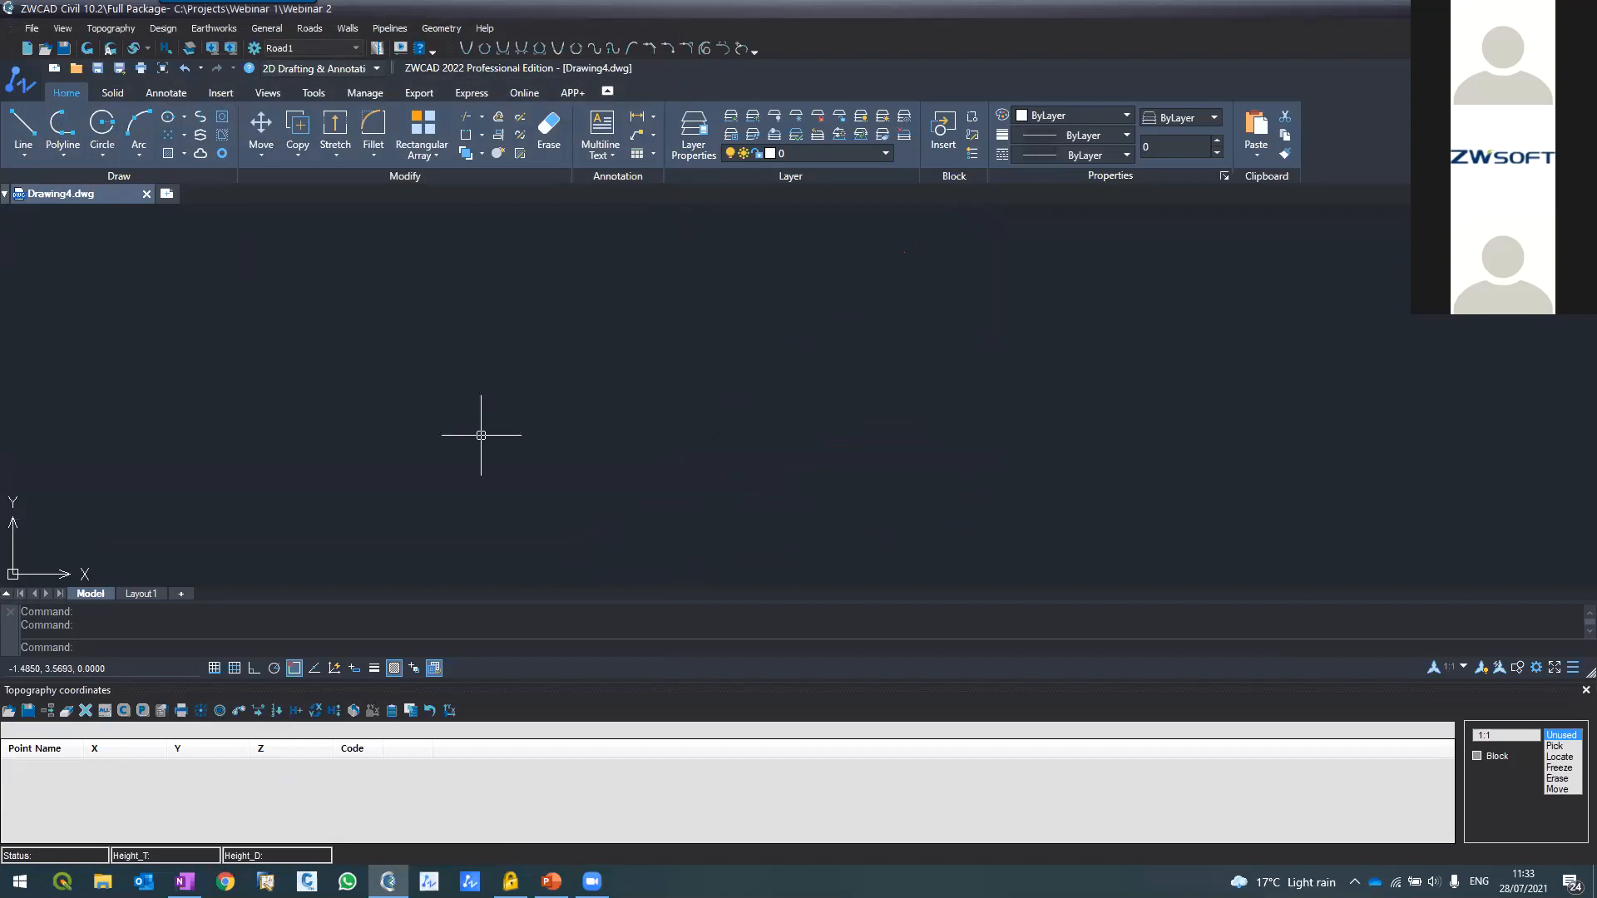
Insert Junction setting out.dwg from the Projects folder at 0,0,0 with scale 1, rotation 0 and Explode enabled
mouse_move(111, 341)
mouse_down()
mouse_move(122, 369)
mouse_move(119, 355)
mouse_up()
text(insert)
key(Return)
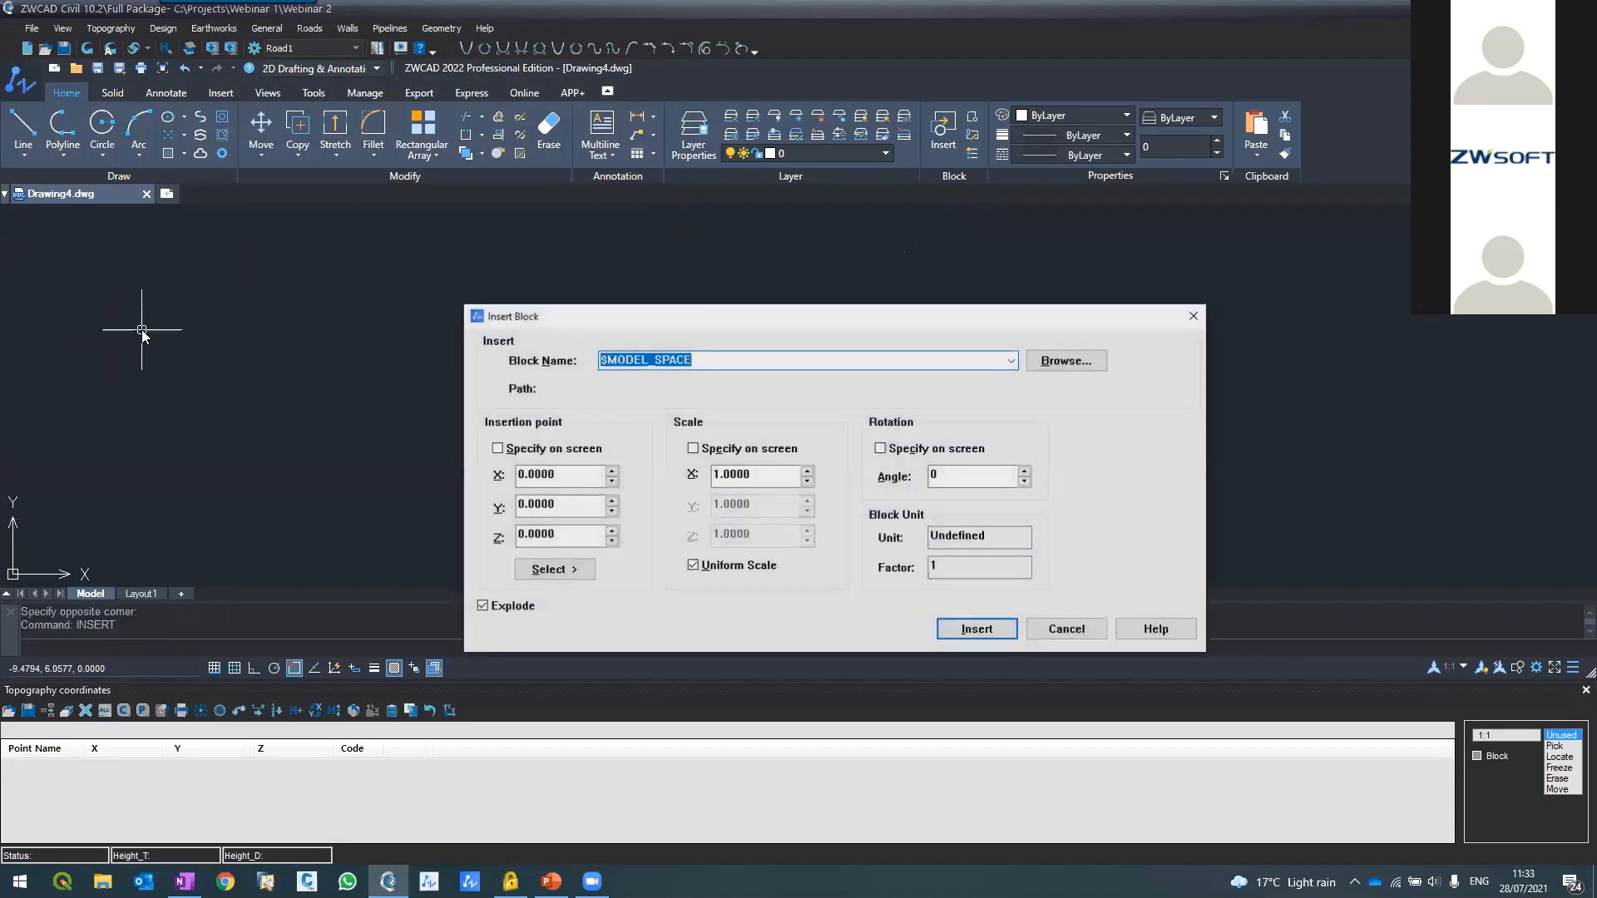
click(1067, 360)
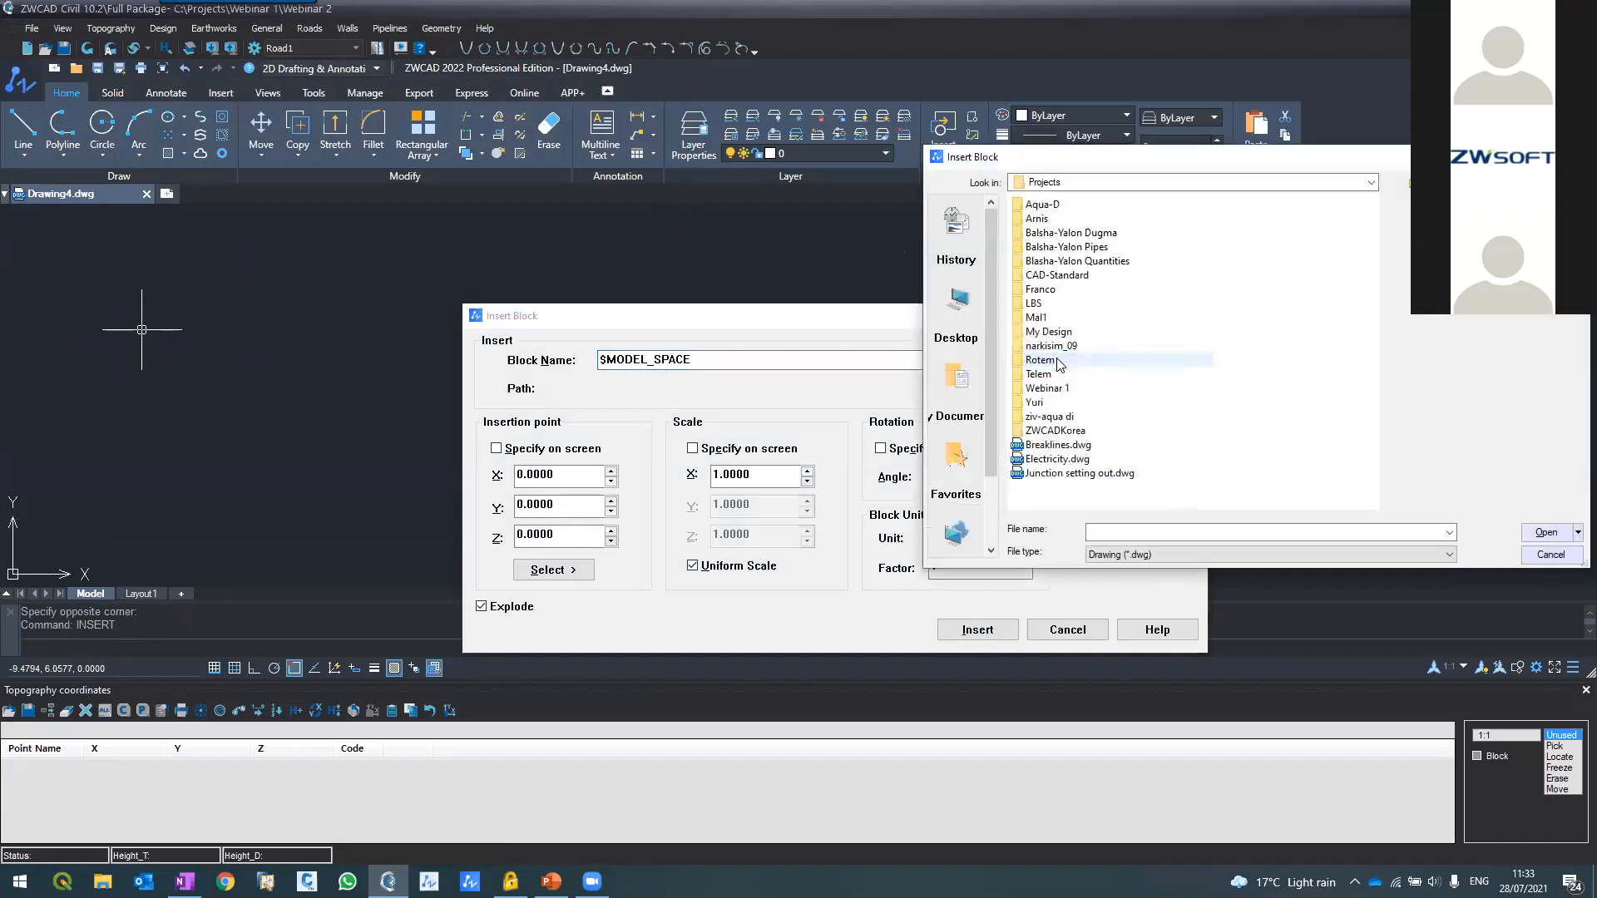
click(1050, 475)
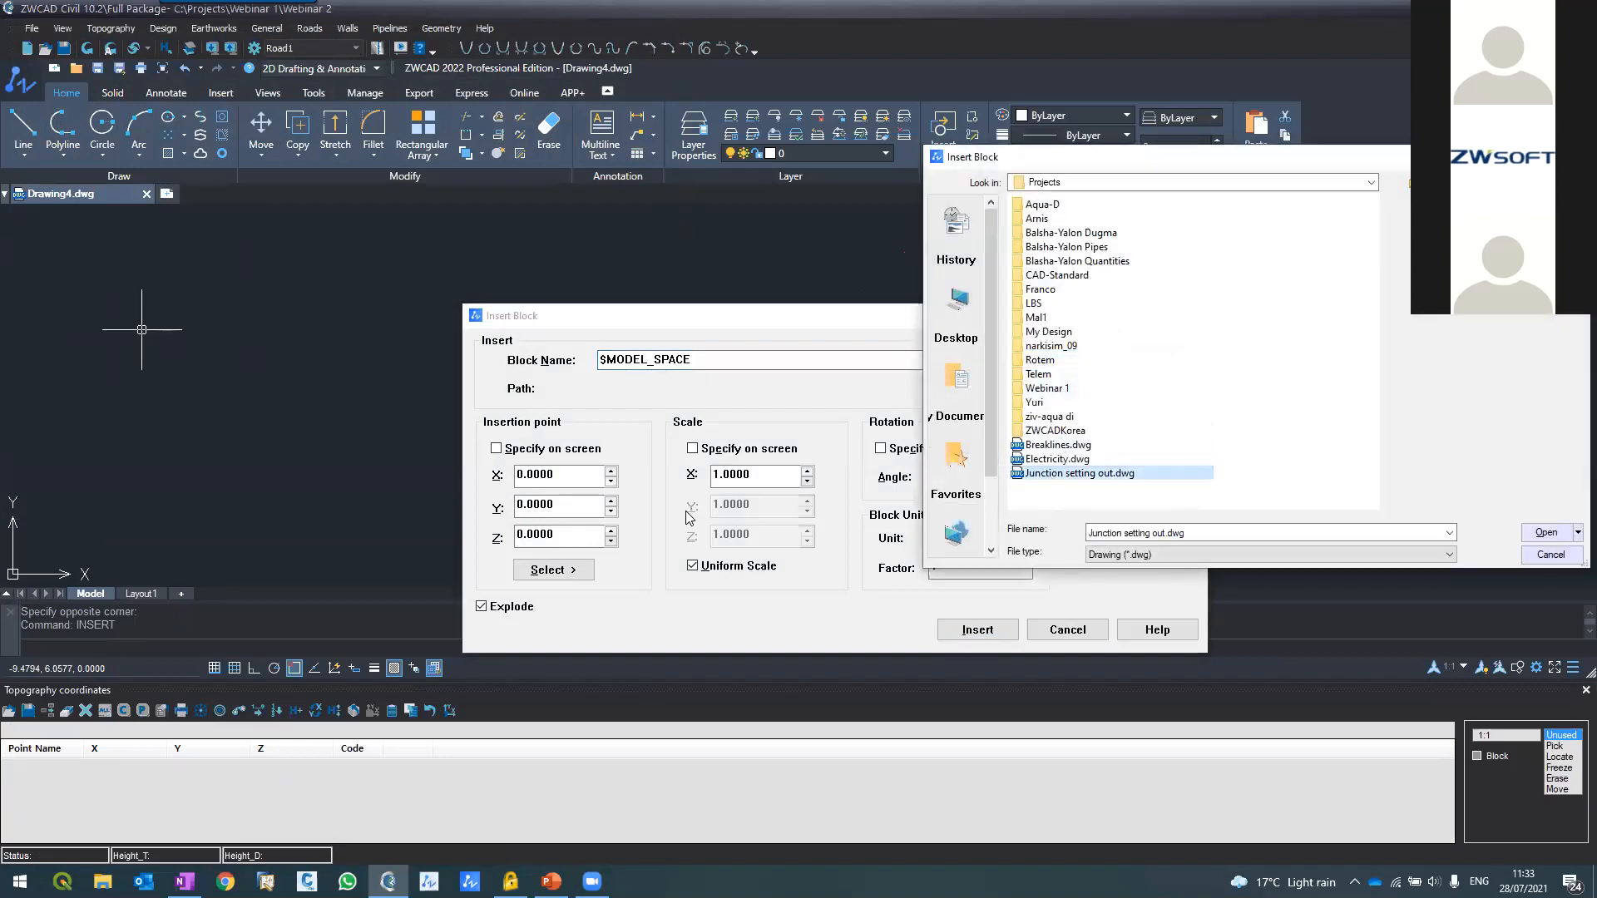
click(1546, 533)
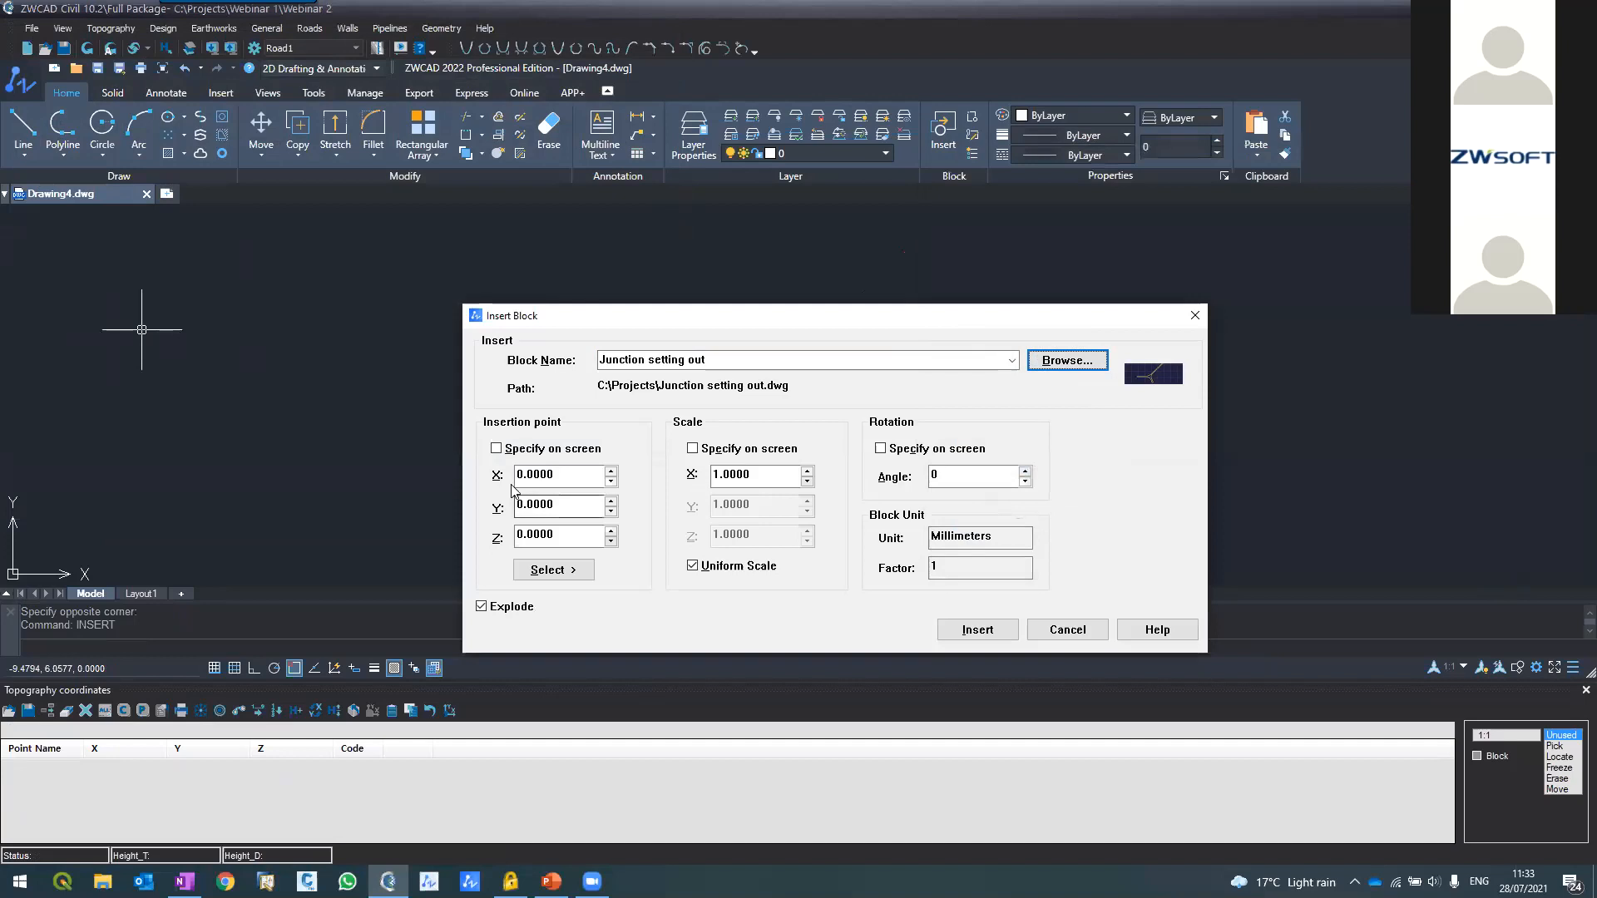
click(490, 611)
click(486, 611)
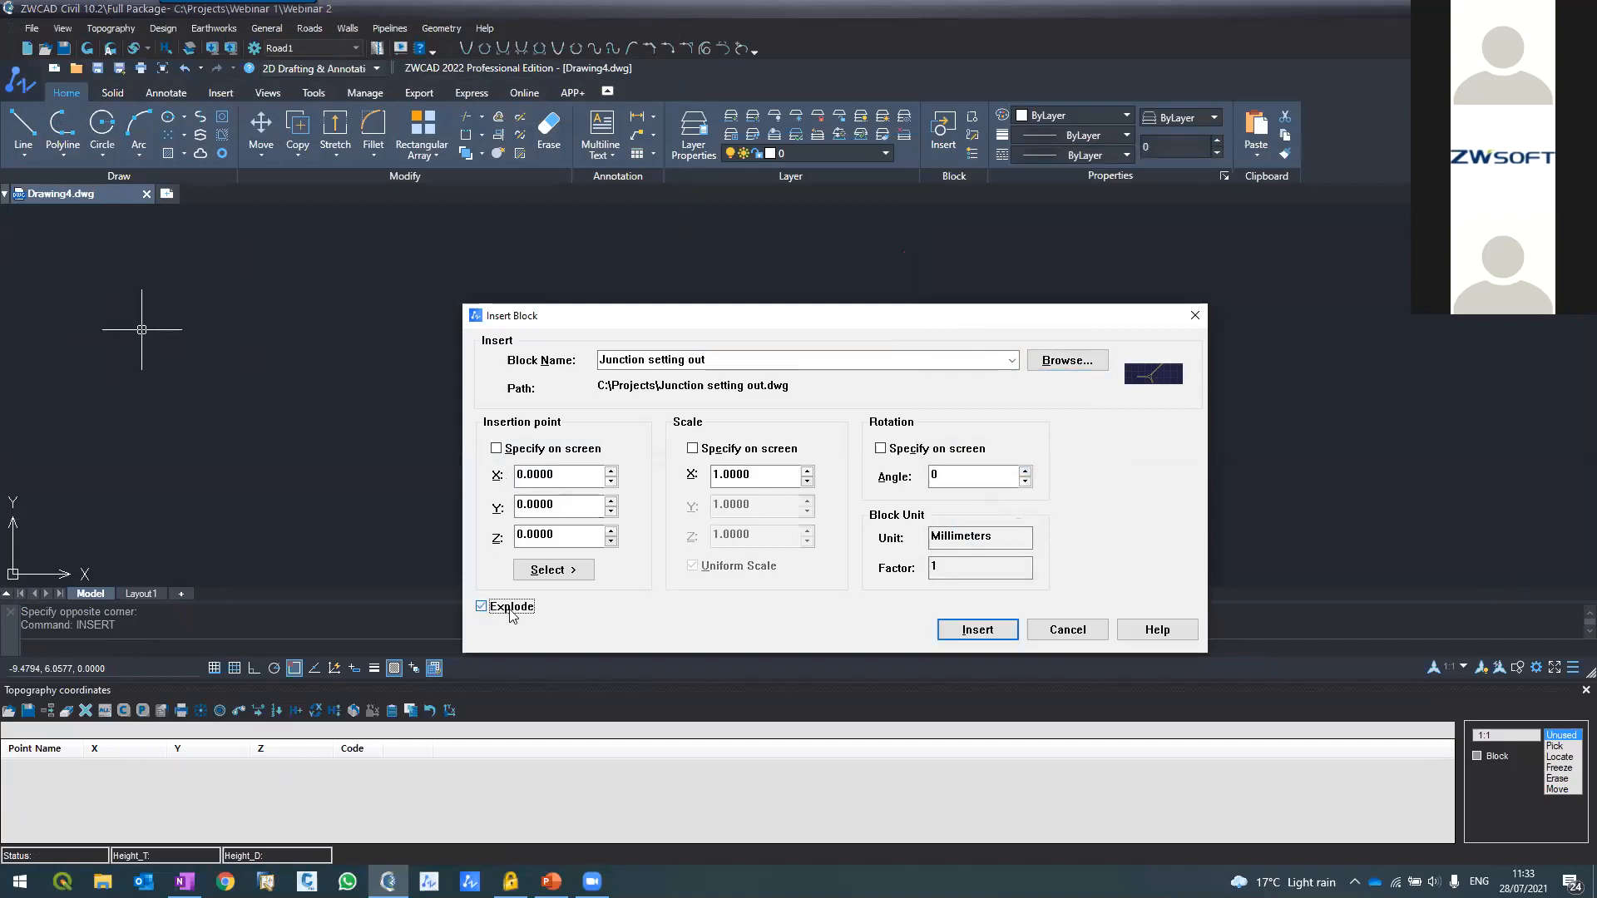
click(952, 631)
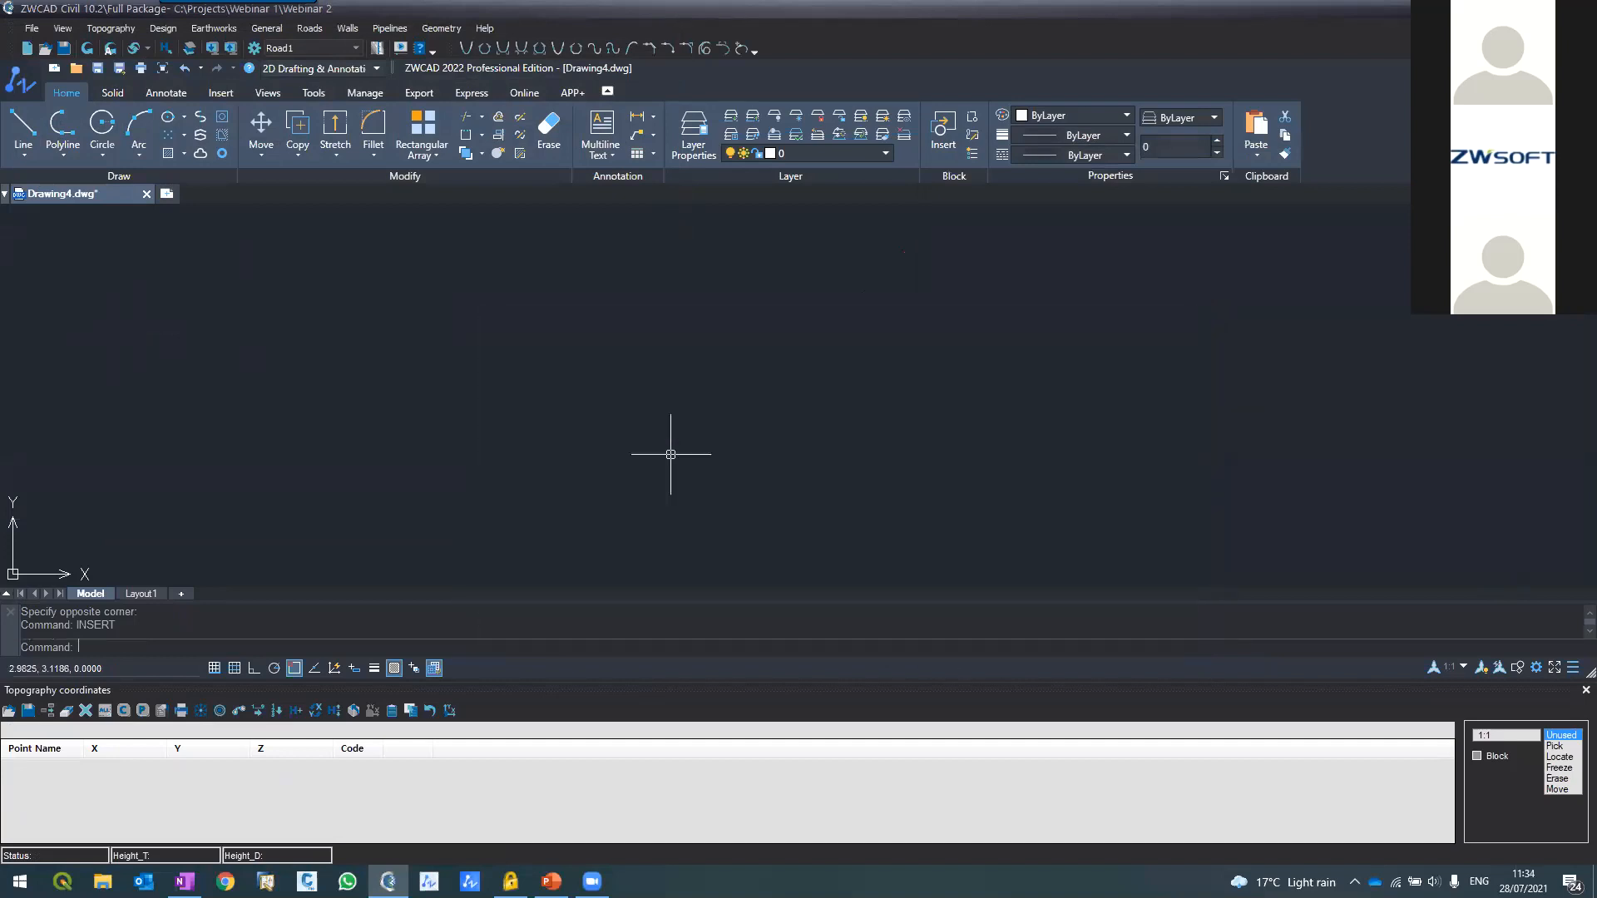
Pick seven topography points along the straight part of the junction's southern edge line, starting from its west end
text(z)
key(Return)
text(e)
key(Return)
scroll(698, 496, up, 3)
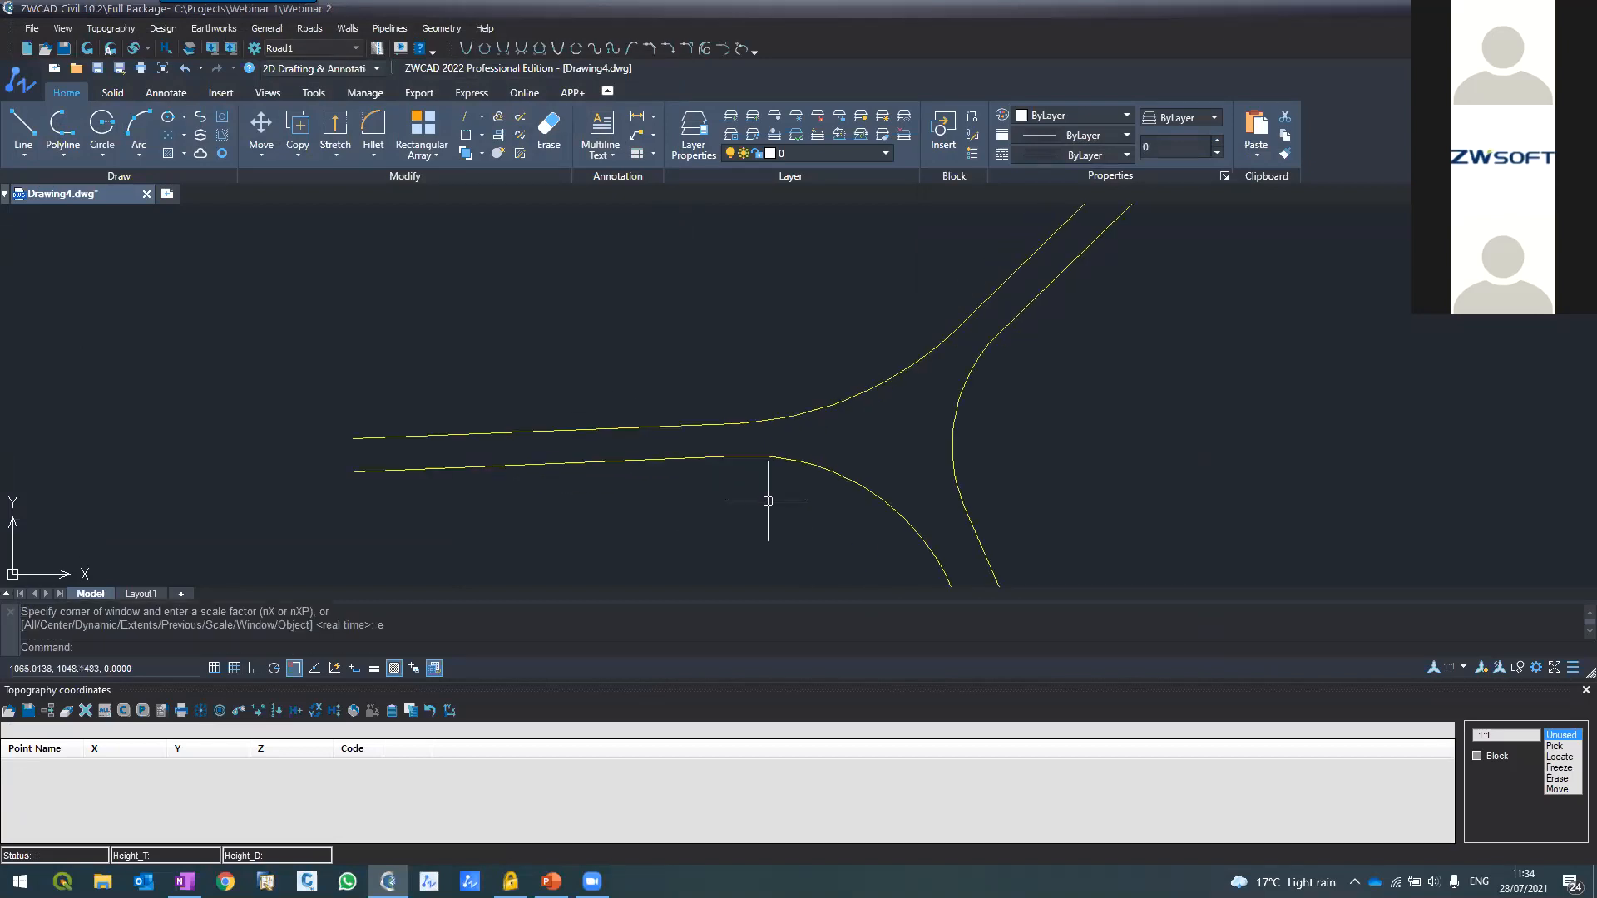
click(1560, 748)
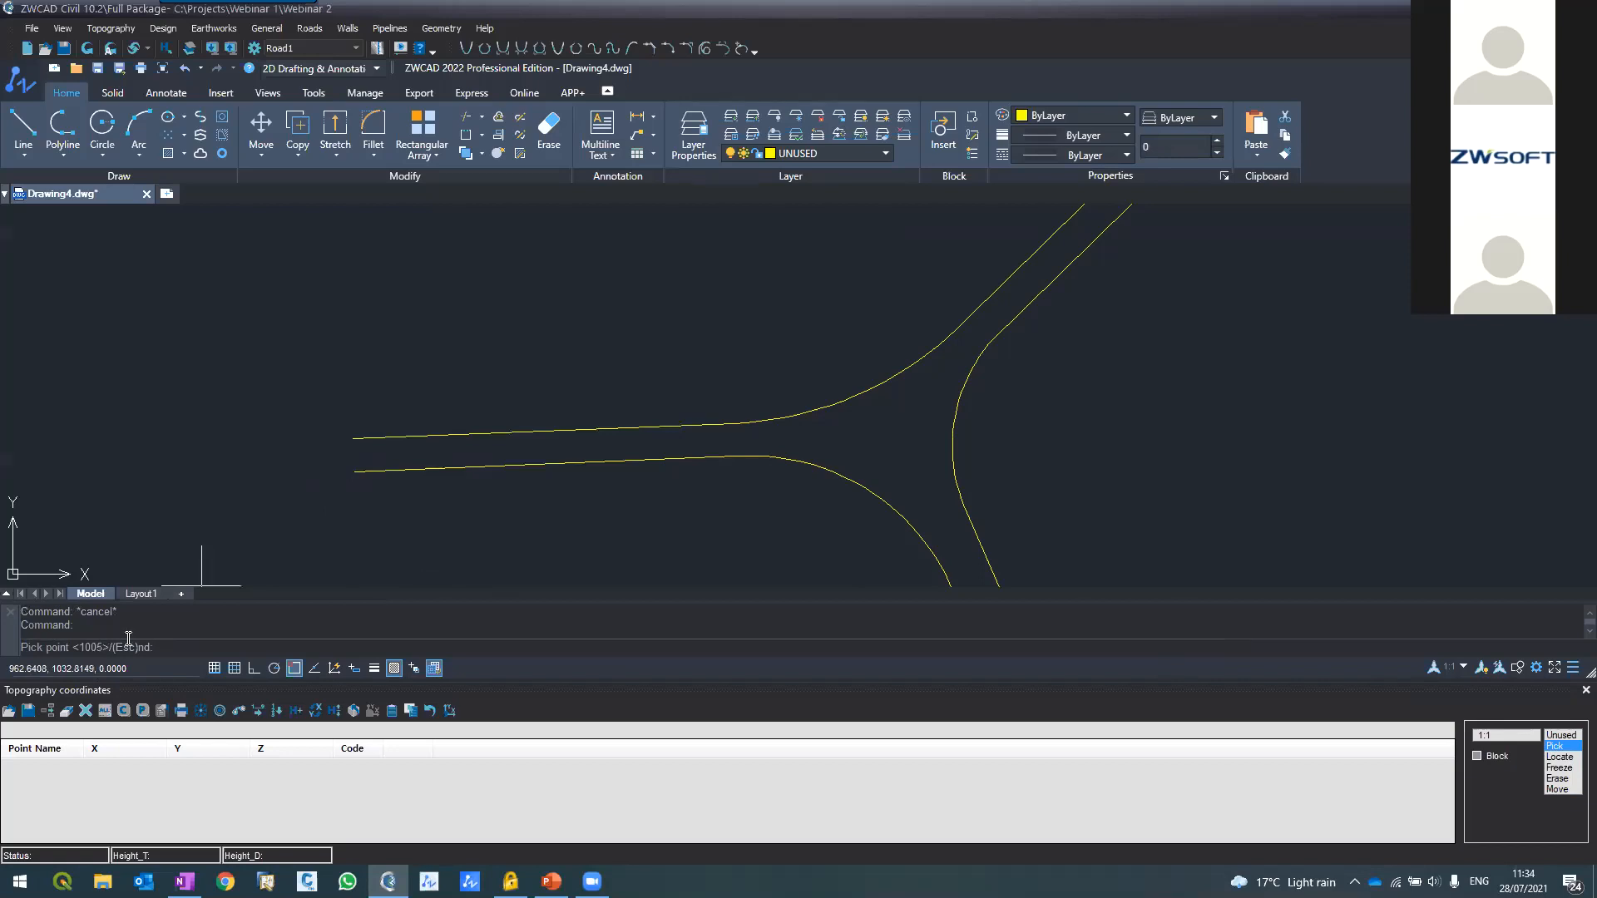
scroll(321, 474, up, 3)
click(392, 465)
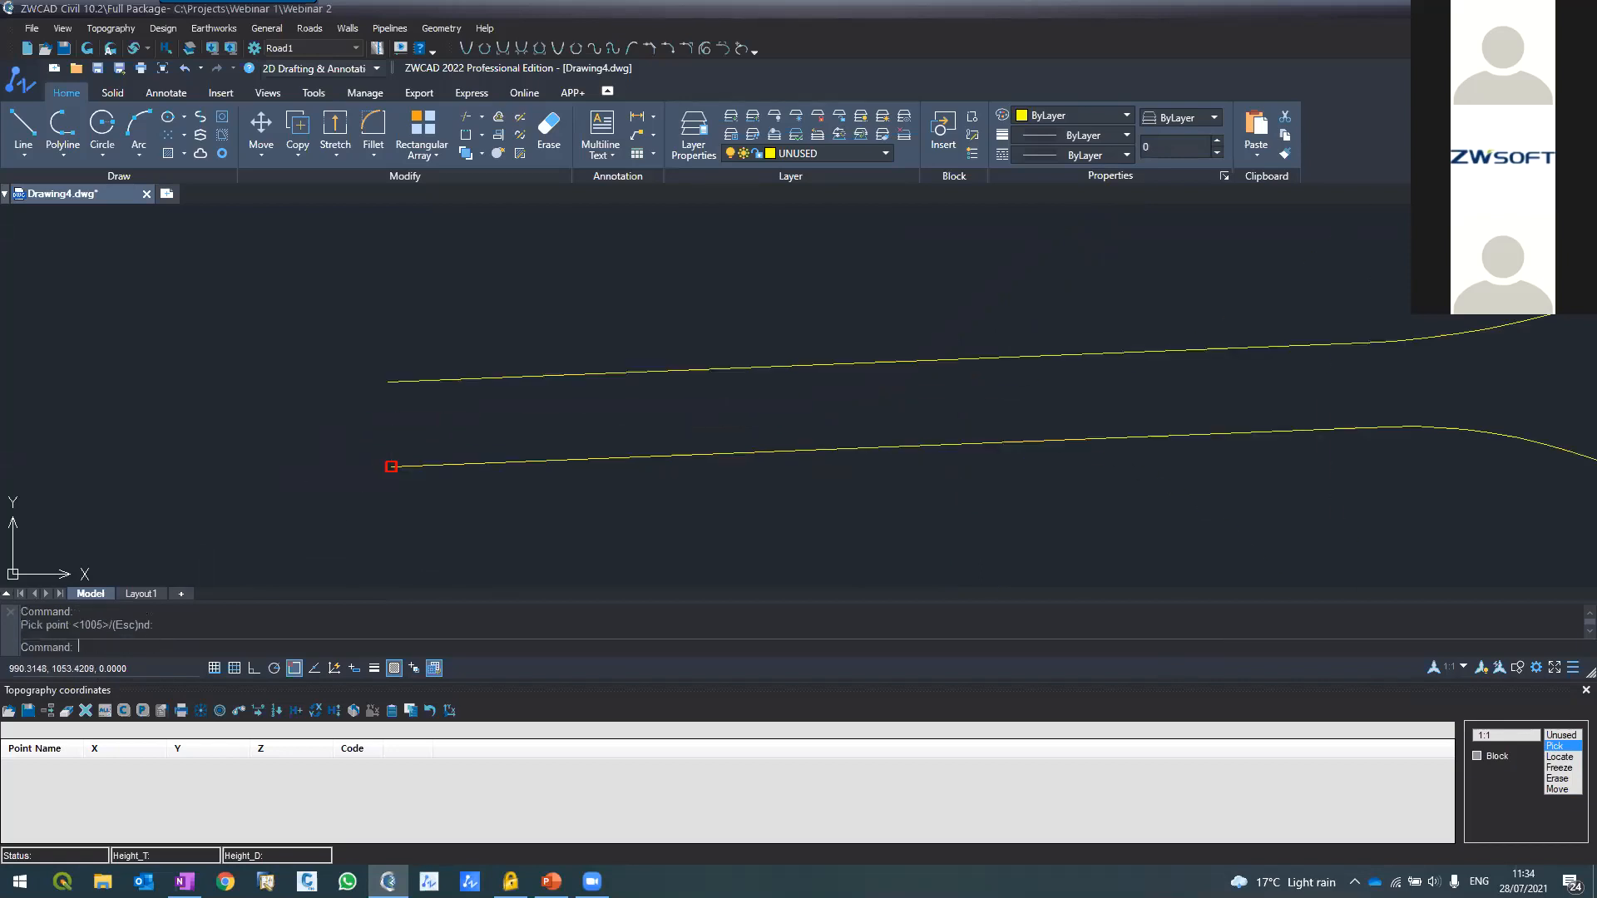
click(516, 462)
click(671, 455)
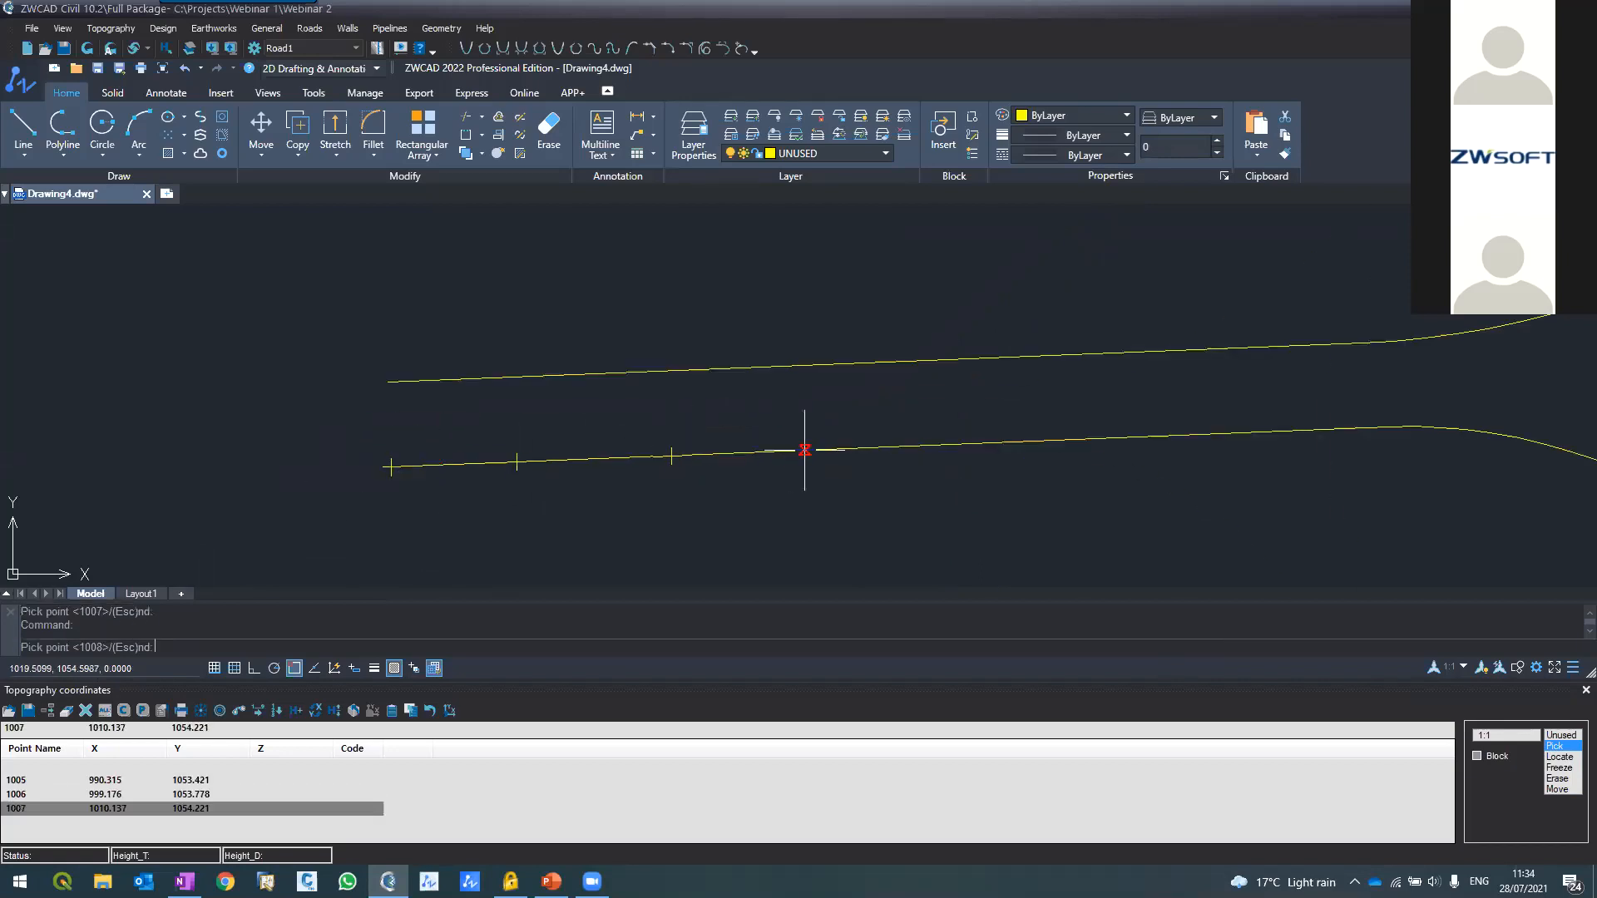
click(804, 450)
click(981, 444)
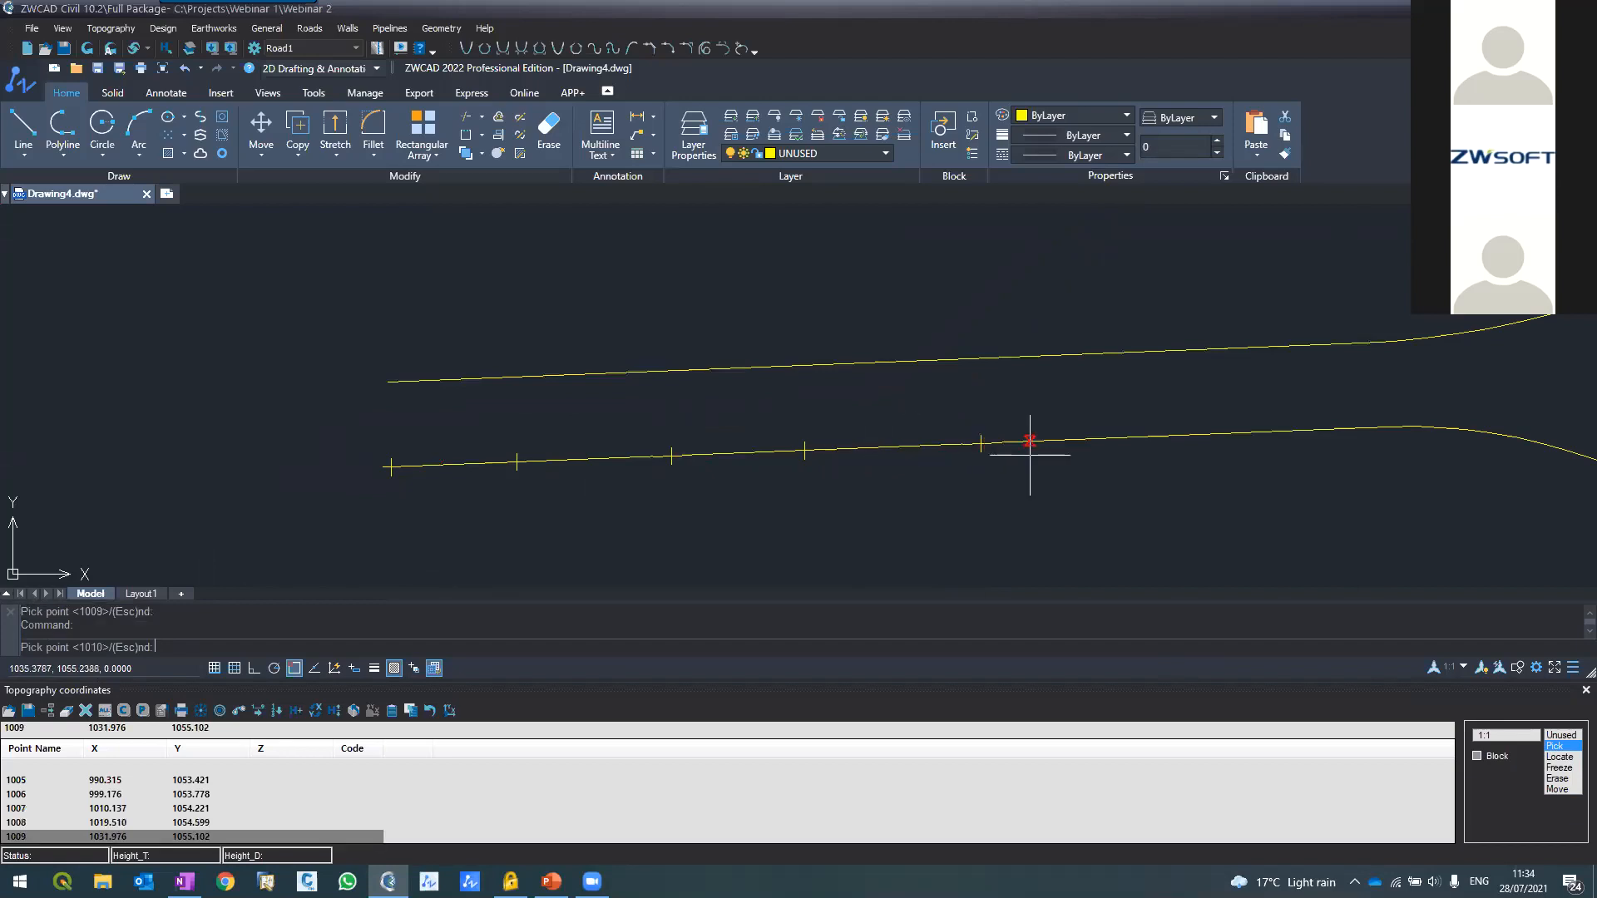
click(1088, 446)
click(1274, 431)
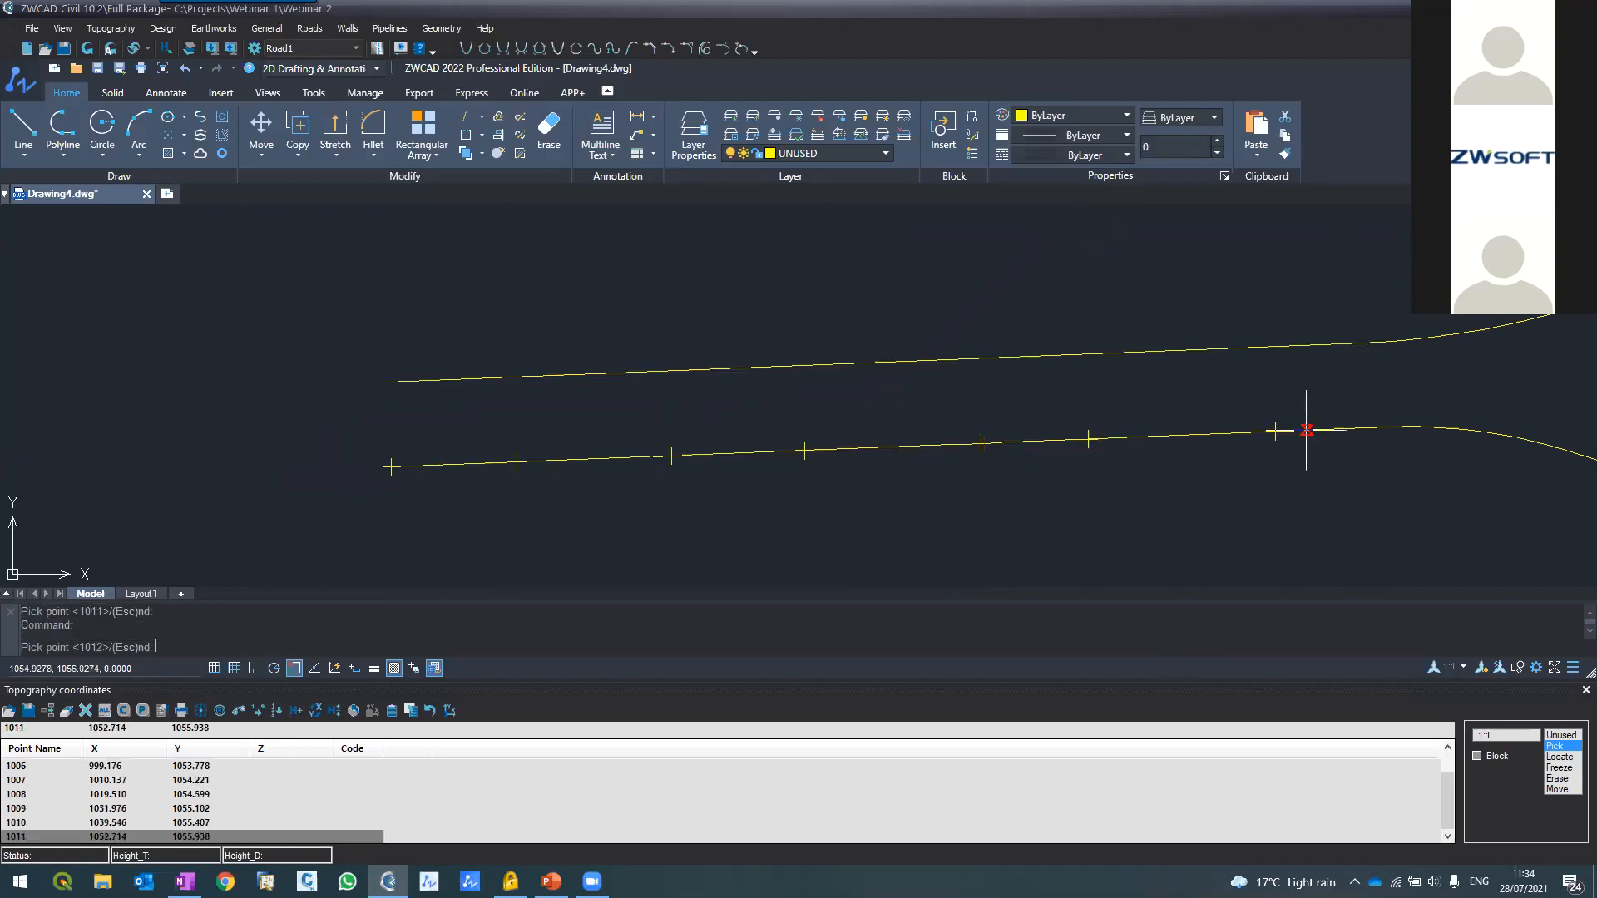
Pick eight more topography points from the start of the southern edge's curve around onto the branch heading southeast
click(1405, 437)
click(1472, 431)
scroll(1258, 416, down, 3)
scroll(1410, 442, up, 3)
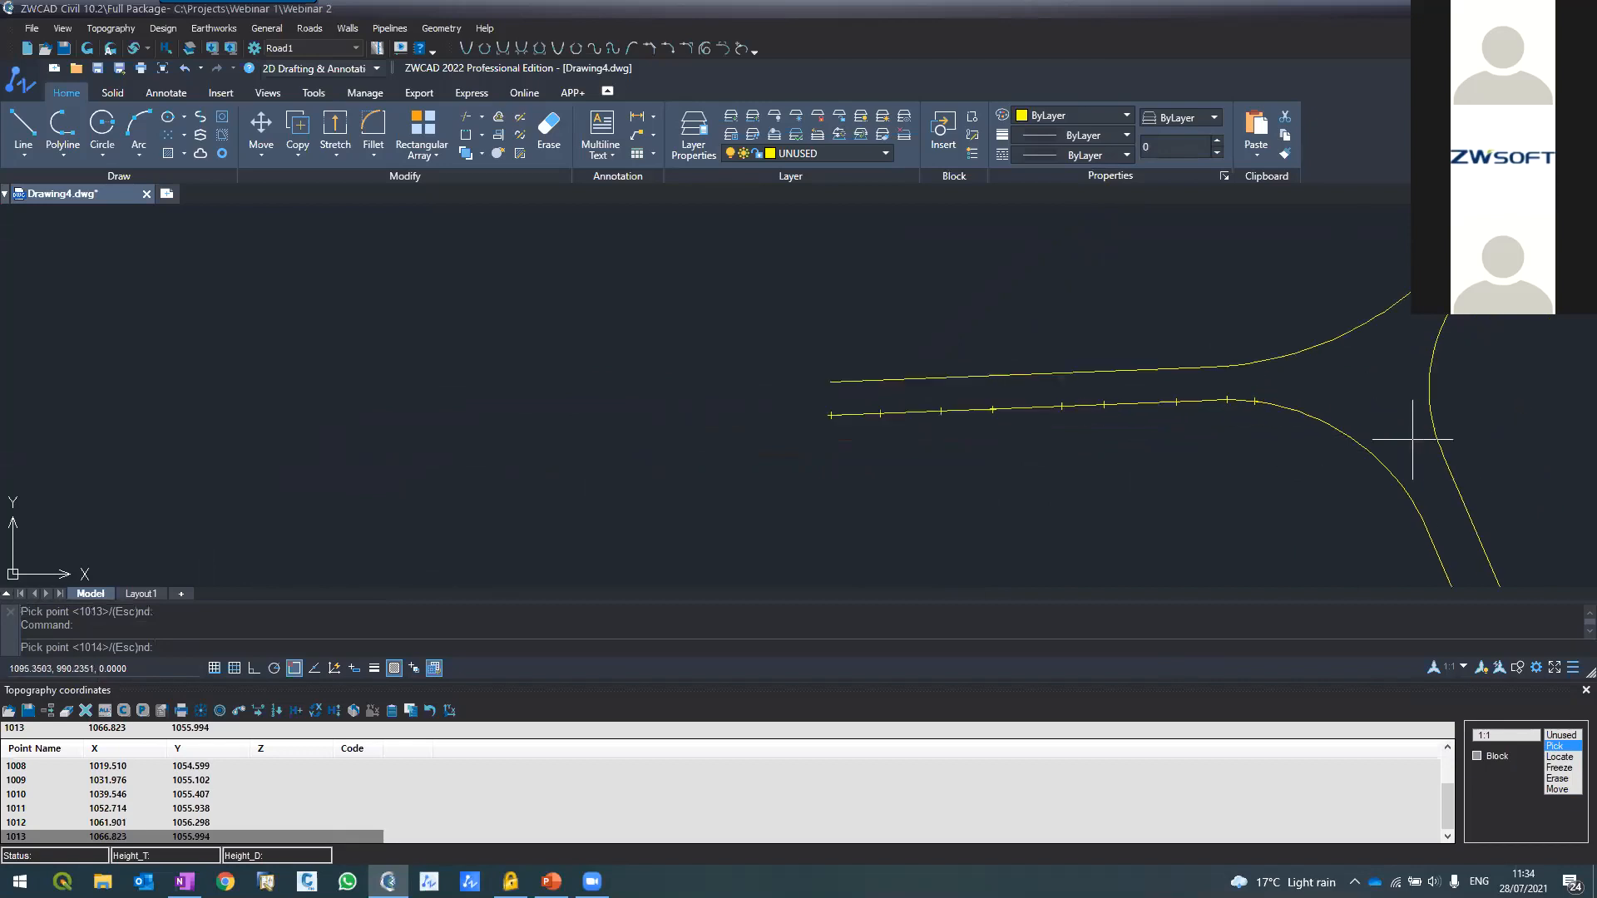
click(1122, 366)
click(1220, 413)
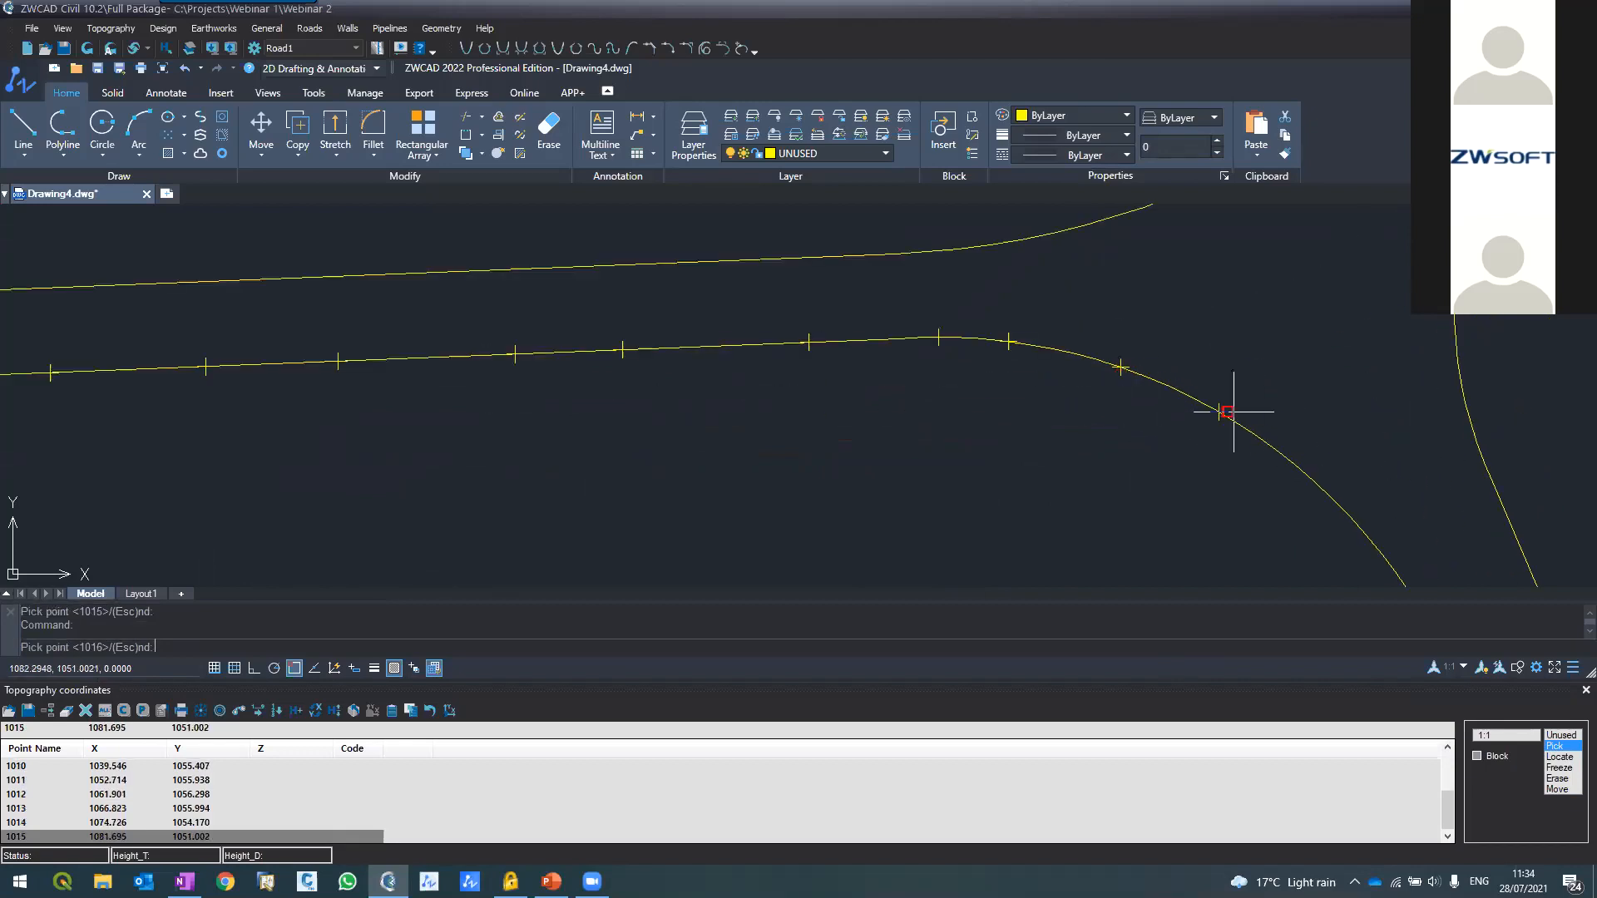
click(1324, 467)
scroll(1319, 421, down, 3)
scroll(1372, 456, up, 3)
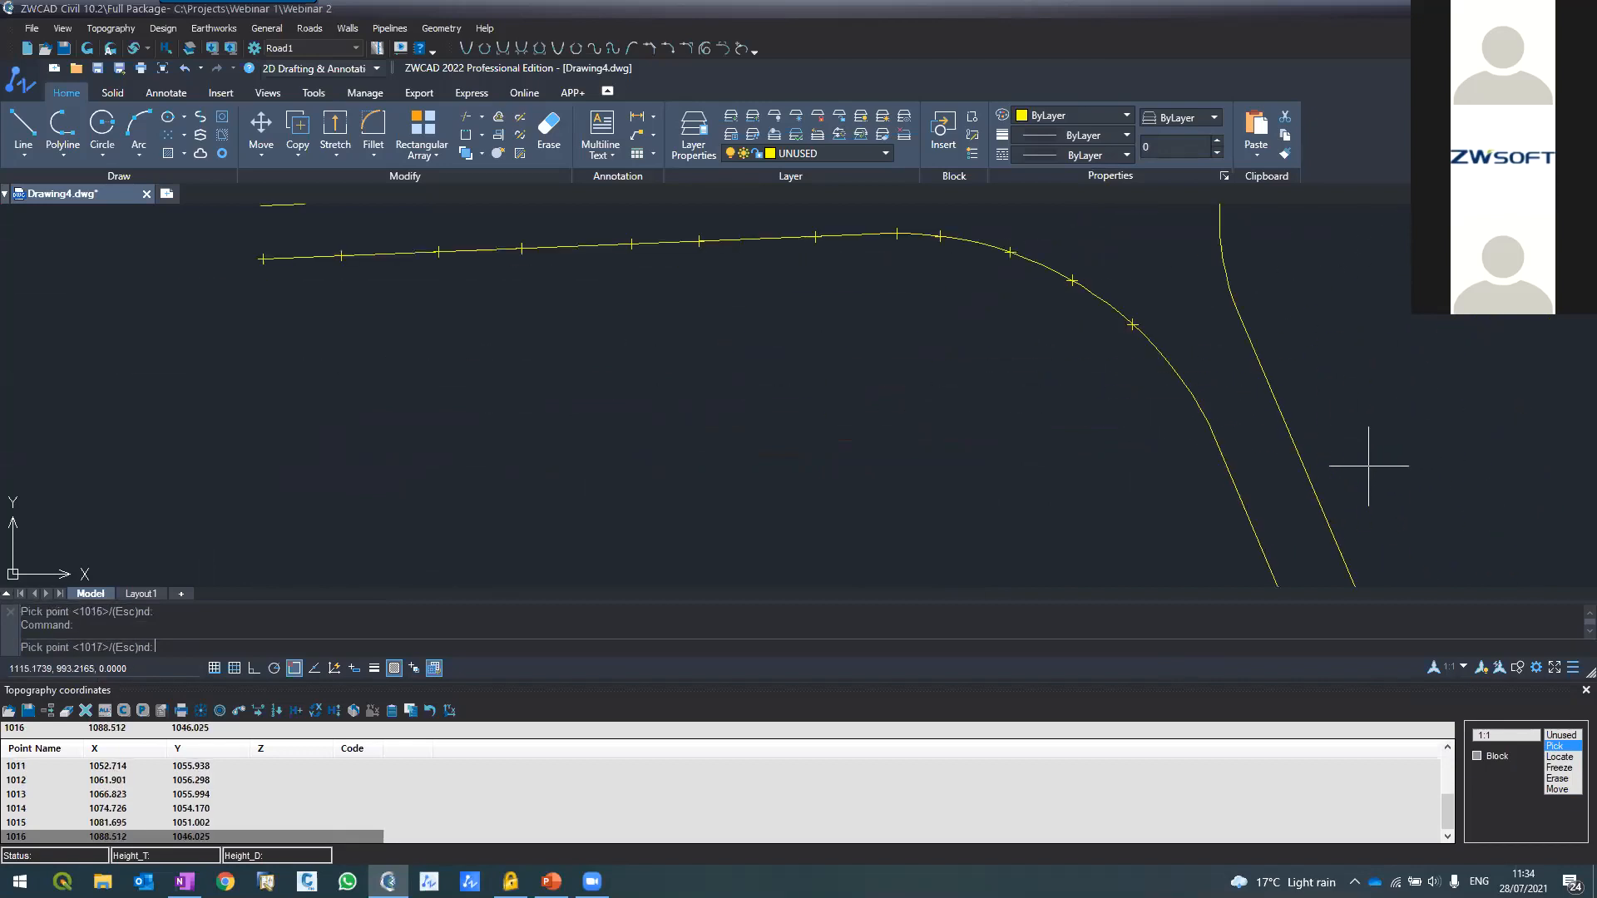
click(1188, 388)
click(1207, 422)
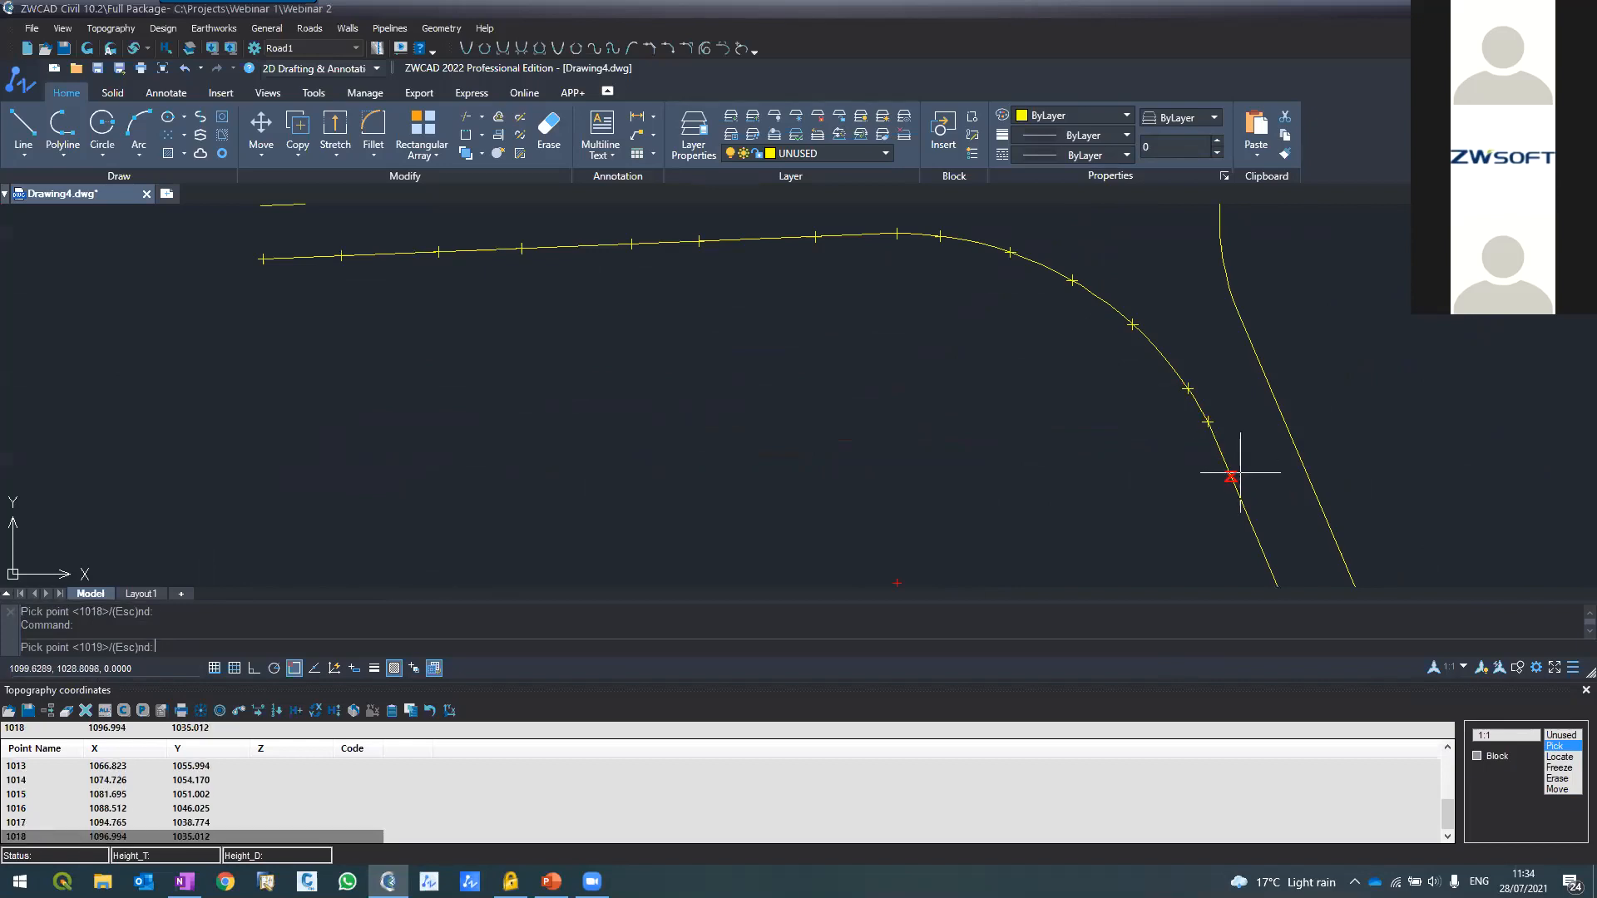
click(1243, 504)
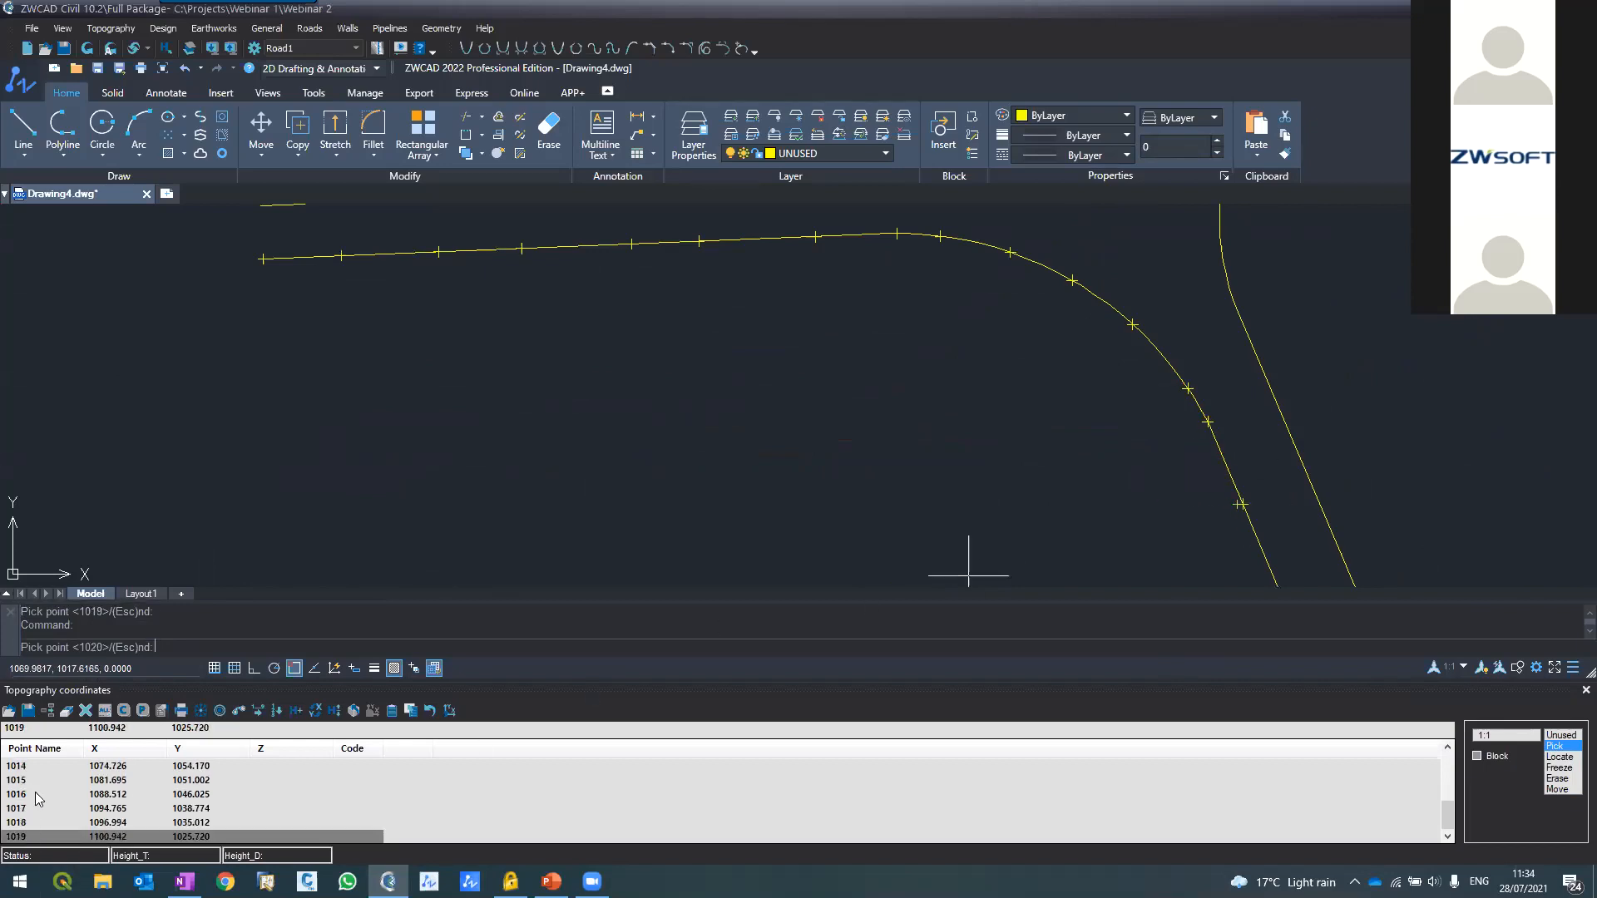
Redraw the topography so the points picked along the southern edge show their numbers and heights
click(88, 49)
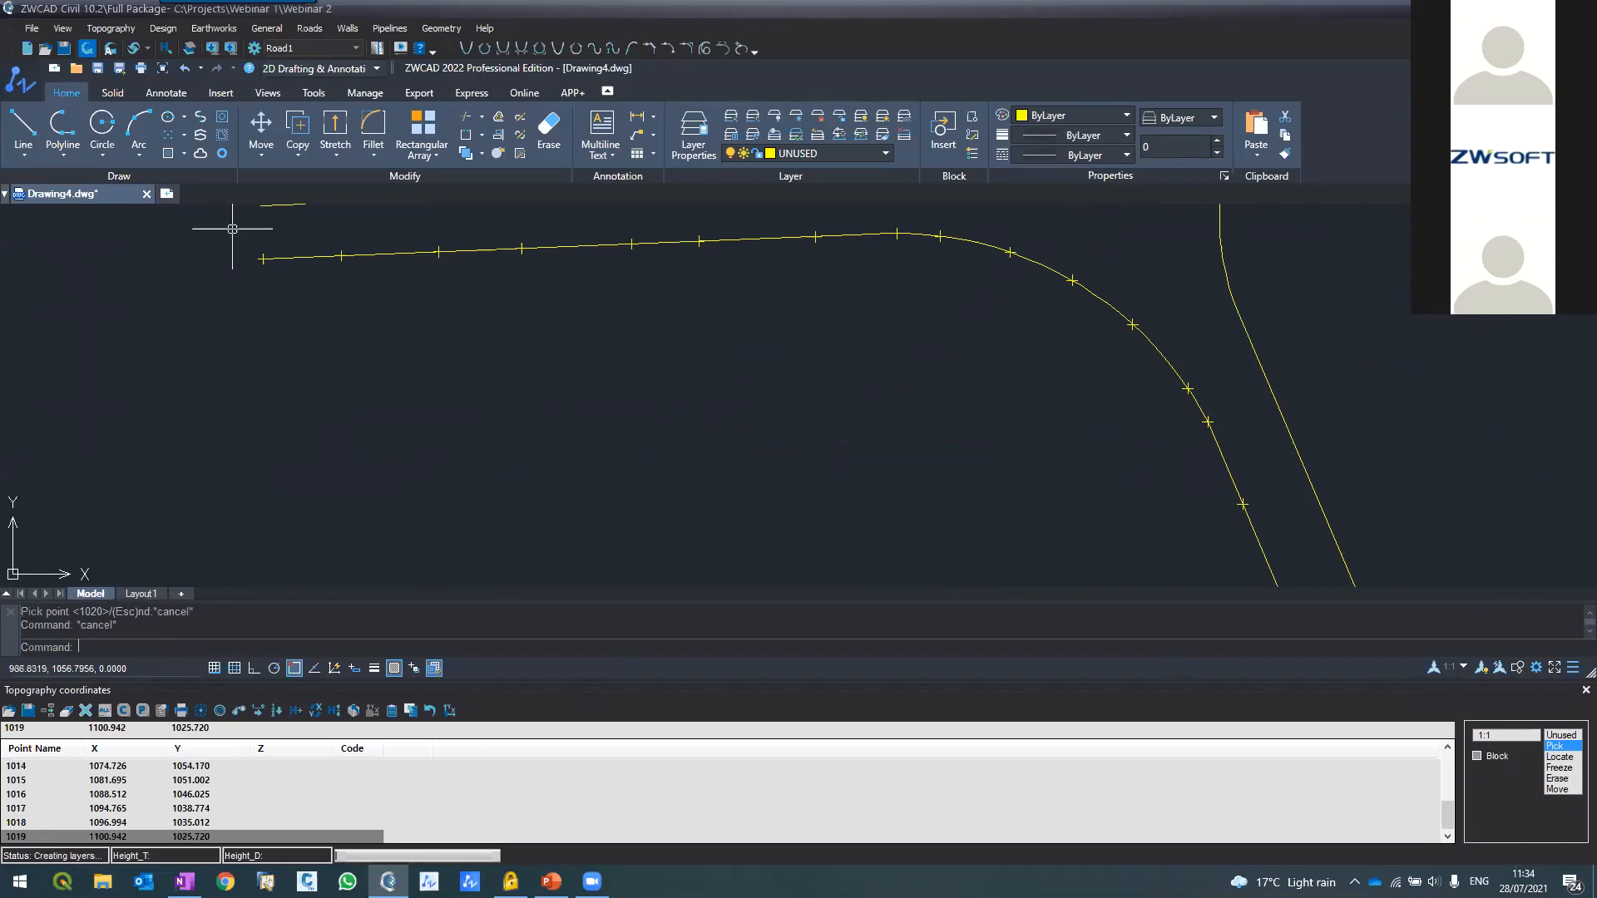
scroll(265, 241, up, 2)
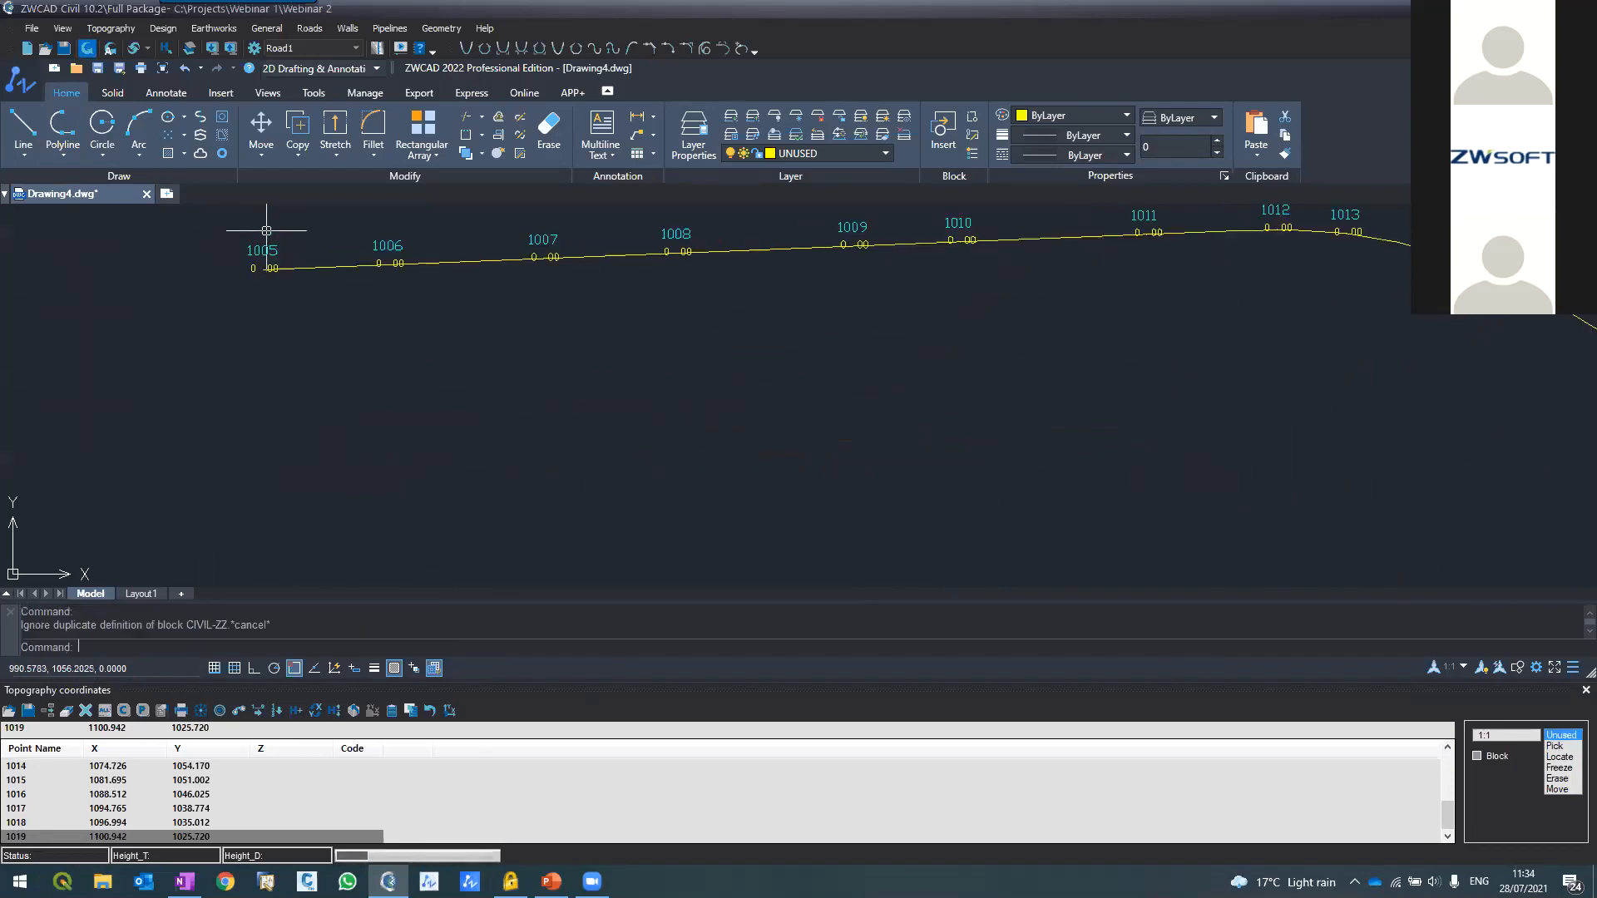
scroll(266, 233, down, 5)
scroll(292, 315, down, 6)
scroll(390, 383, up, 6)
scroll(412, 455, up, 4)
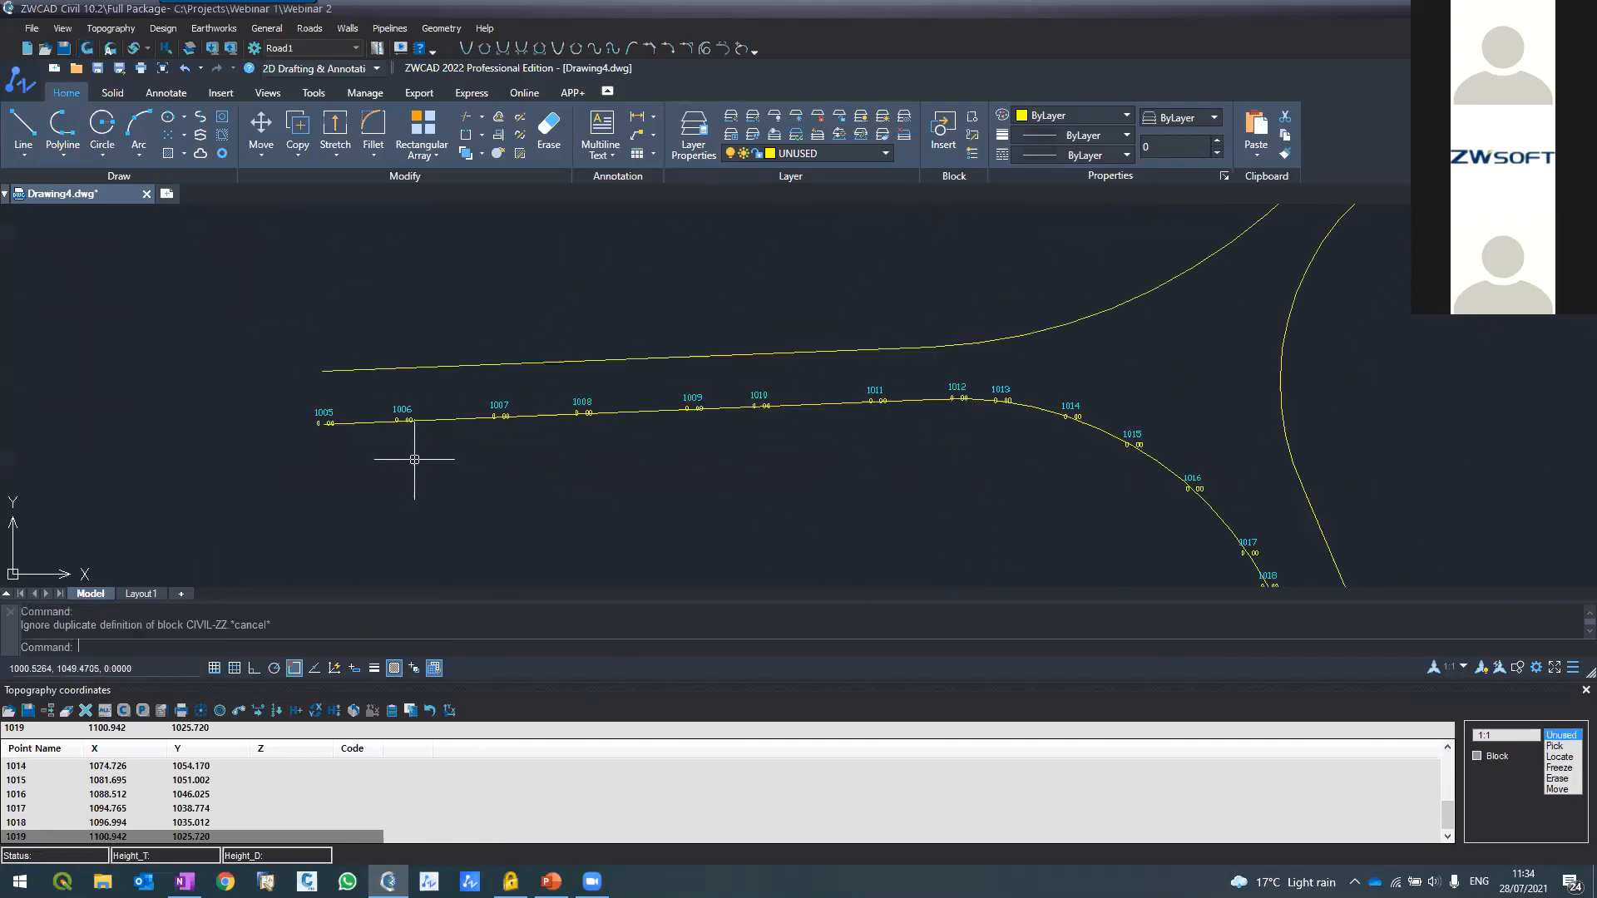
Pick nine topography points along the northern edge line, from its straight part through the curve toward the northeast branch
click(1558, 746)
click(701, 356)
click(796, 352)
click(931, 346)
click(1016, 336)
click(1061, 325)
click(1143, 295)
click(1201, 258)
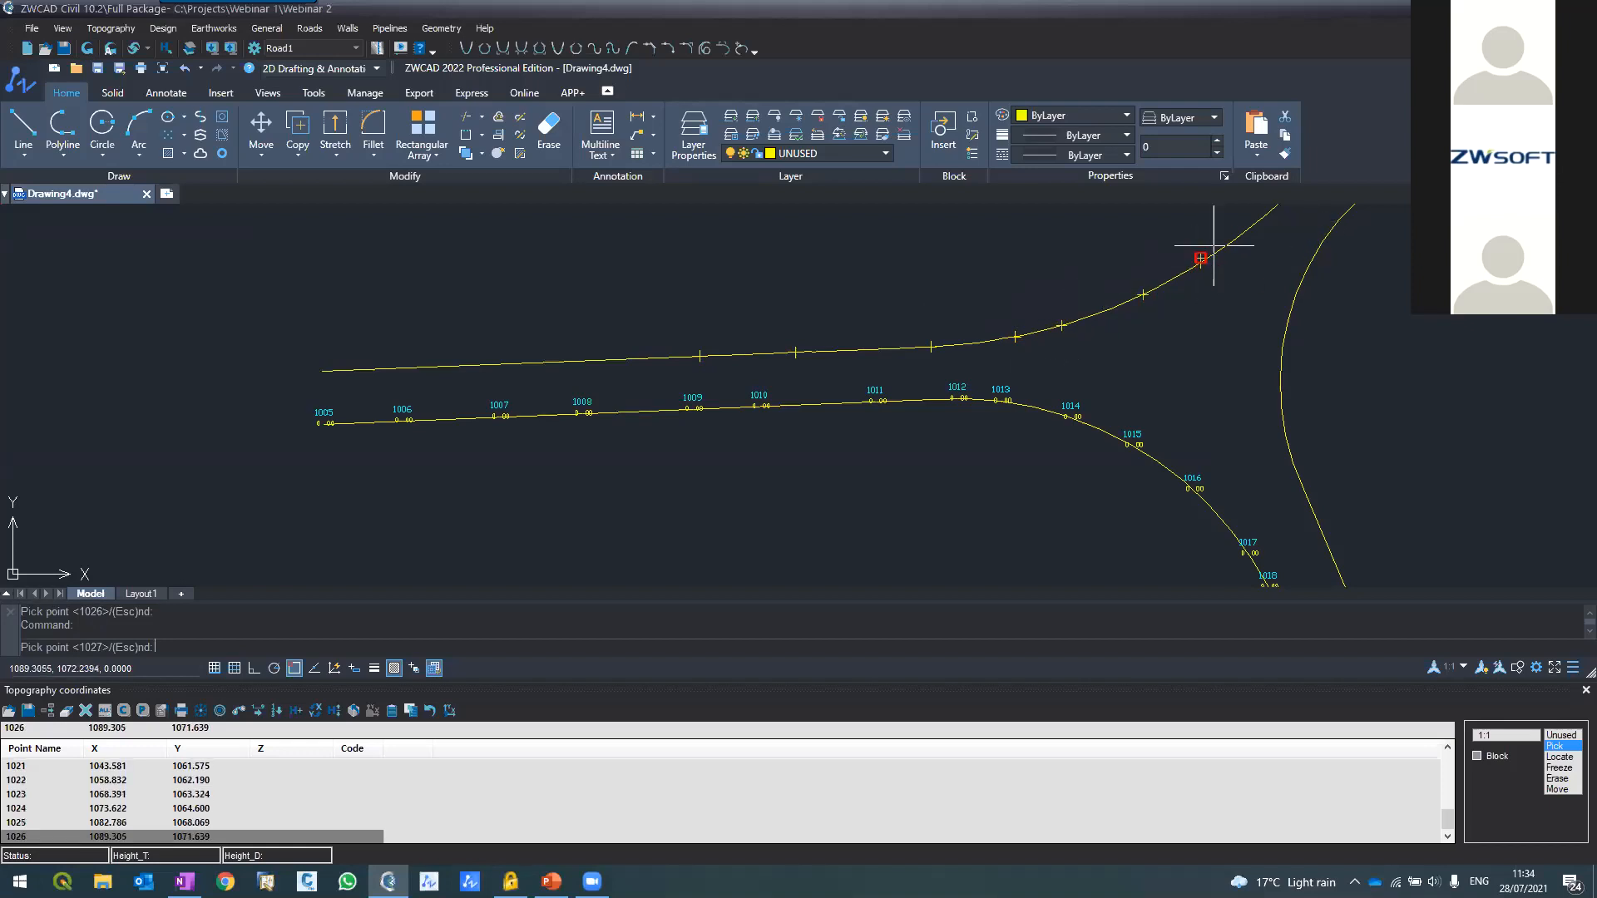
click(1237, 237)
scroll(1151, 410, down, 2)
scroll(1296, 210, up, 1)
click(1157, 389)
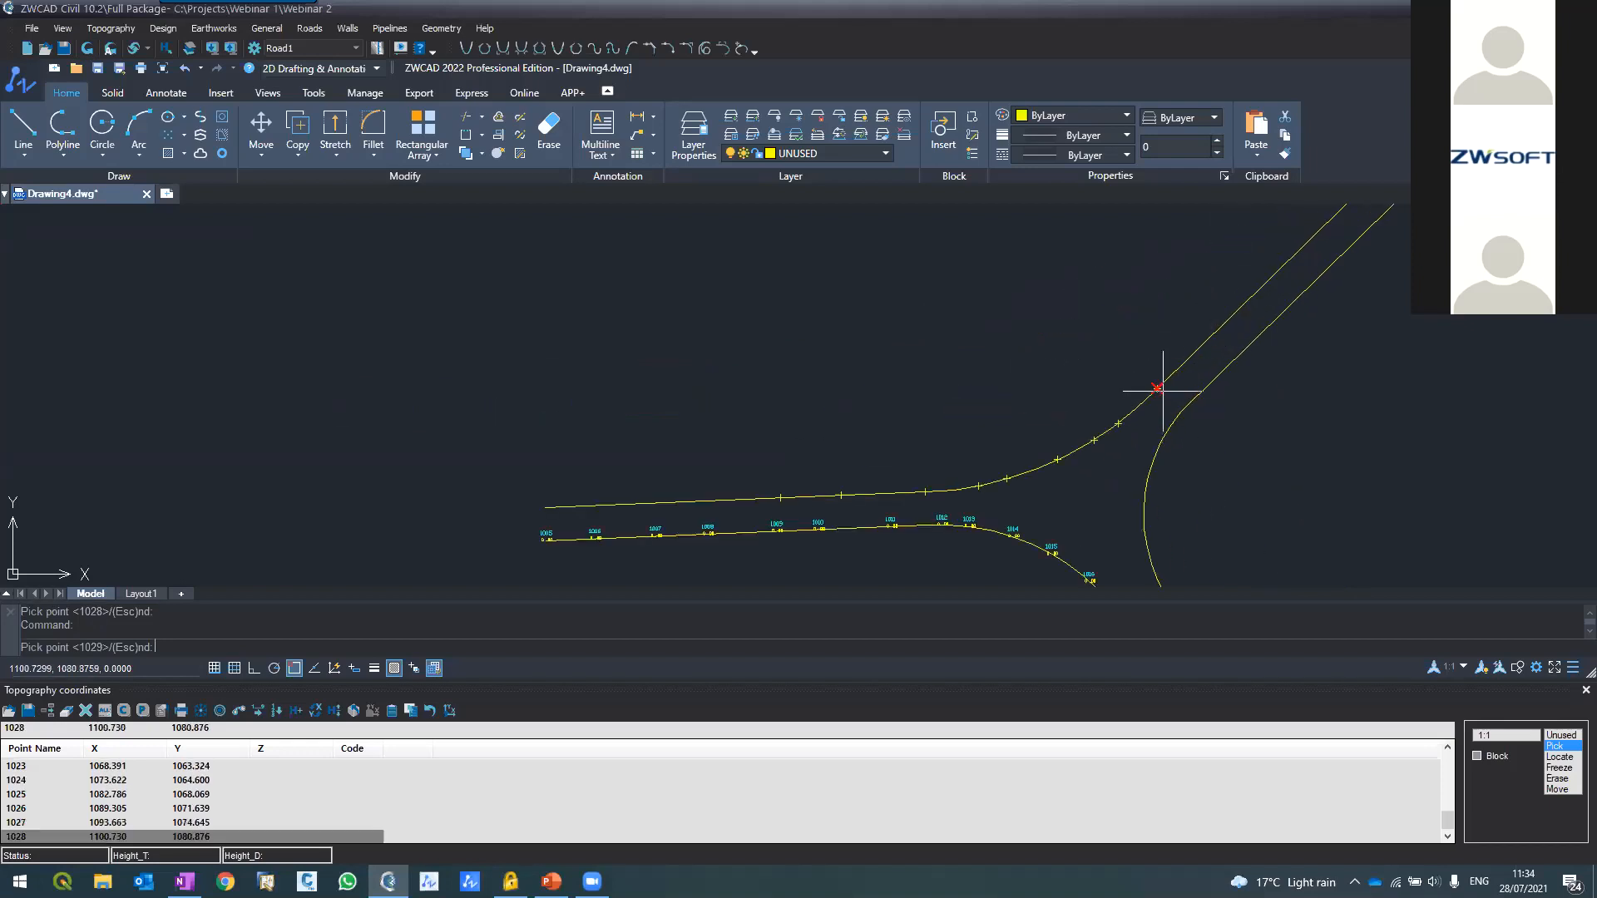
Redraw the topography with the northern edge points included and inspect the labels along both edges
click(87, 49)
scroll(917, 533, up, 5)
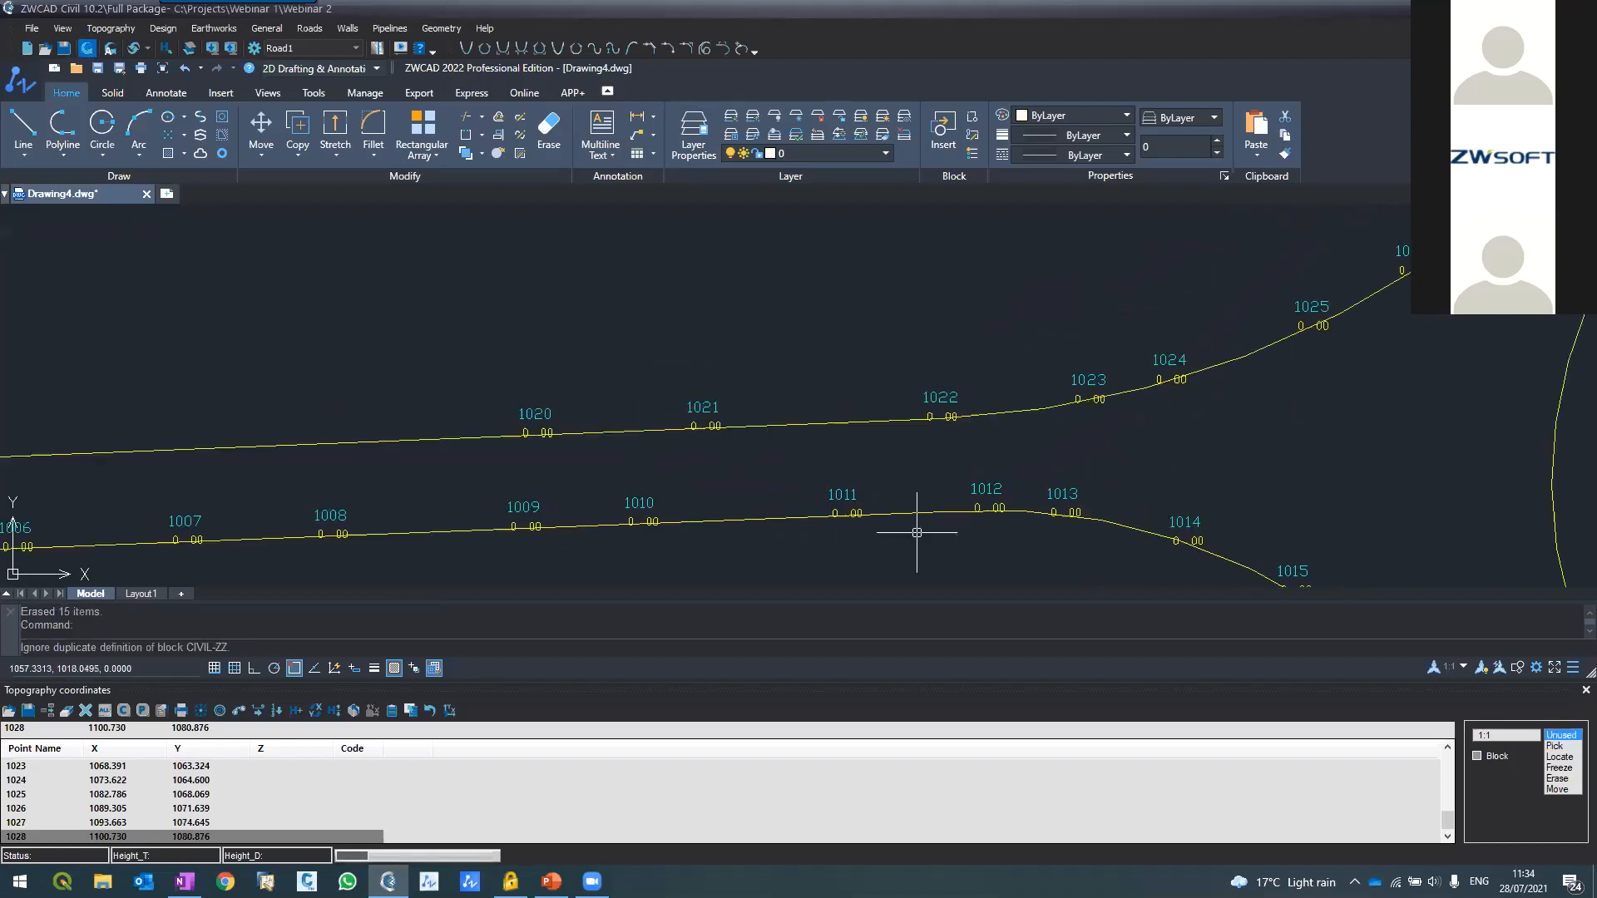
scroll(529, 429, up, 1)
middle_drag(555, 352, 591, 283)
scroll(591, 278, down, 2)
scroll(565, 321, up, 1)
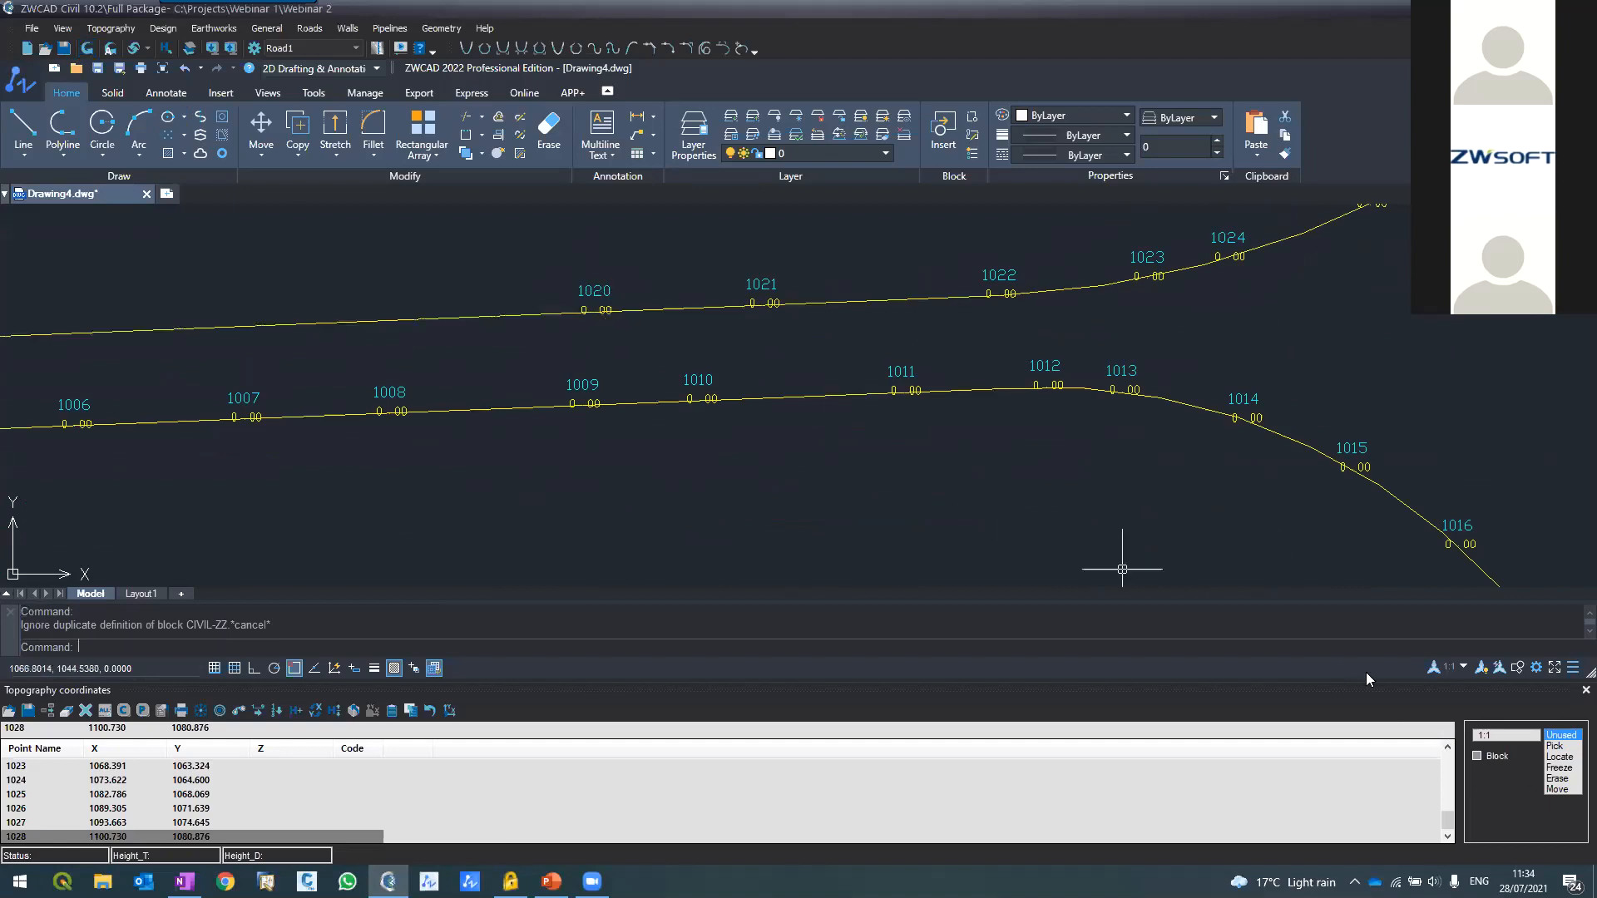
scroll(766, 367, down, 2)
scroll(581, 381, down, 1)
scroll(563, 371, up, 1)
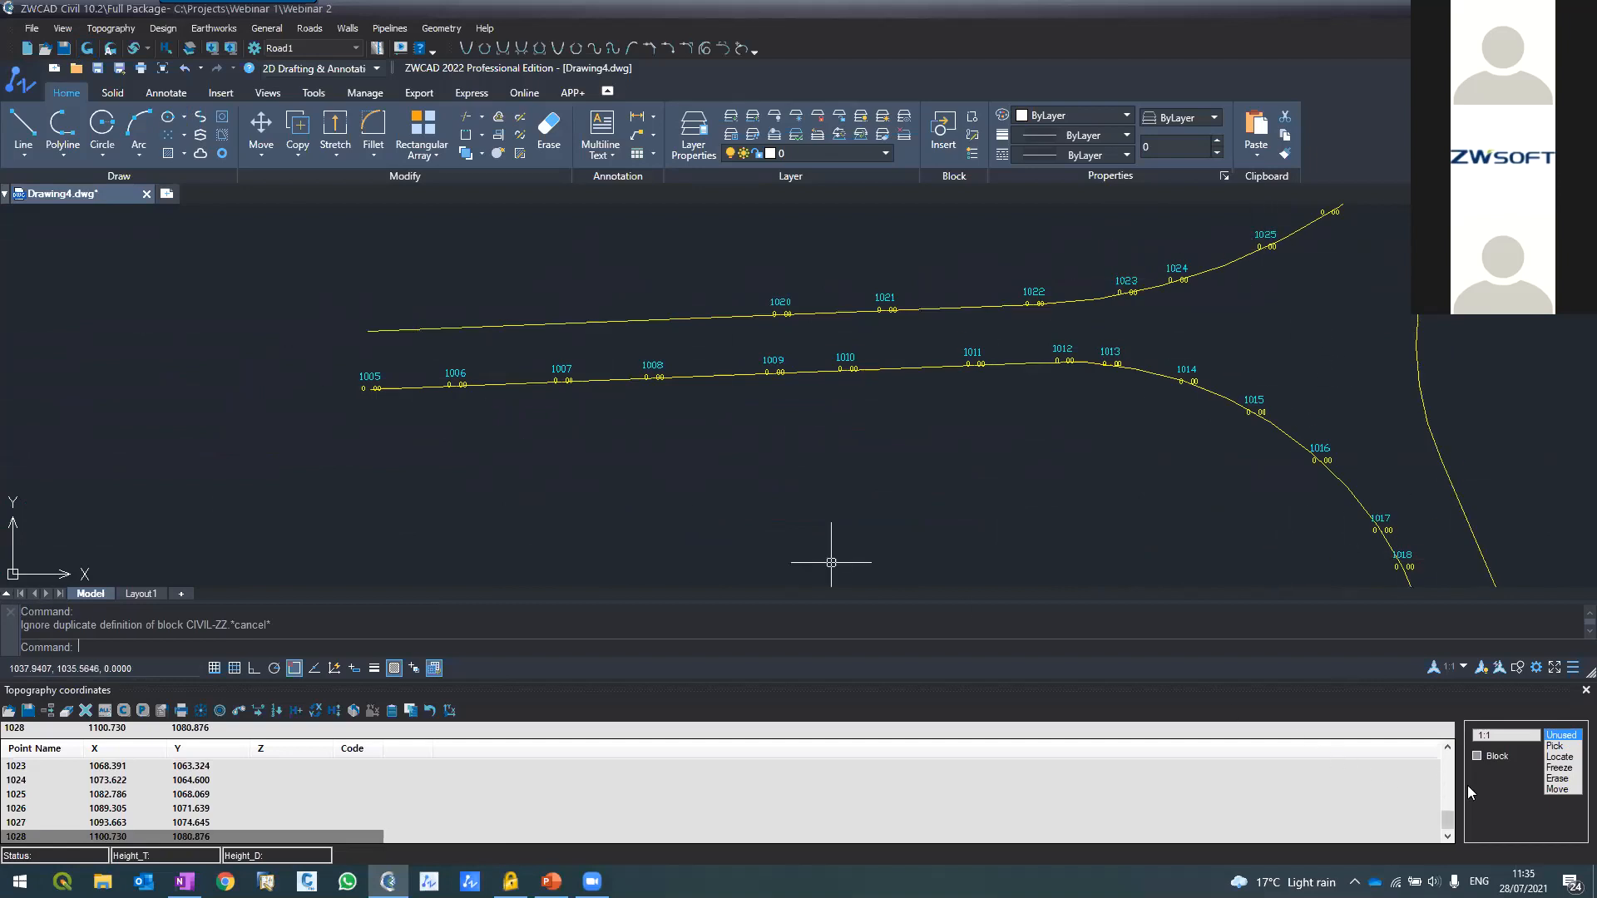
Run Locate and draw a path from between the western road edges to the junction and down past point 1019
click(1559, 757)
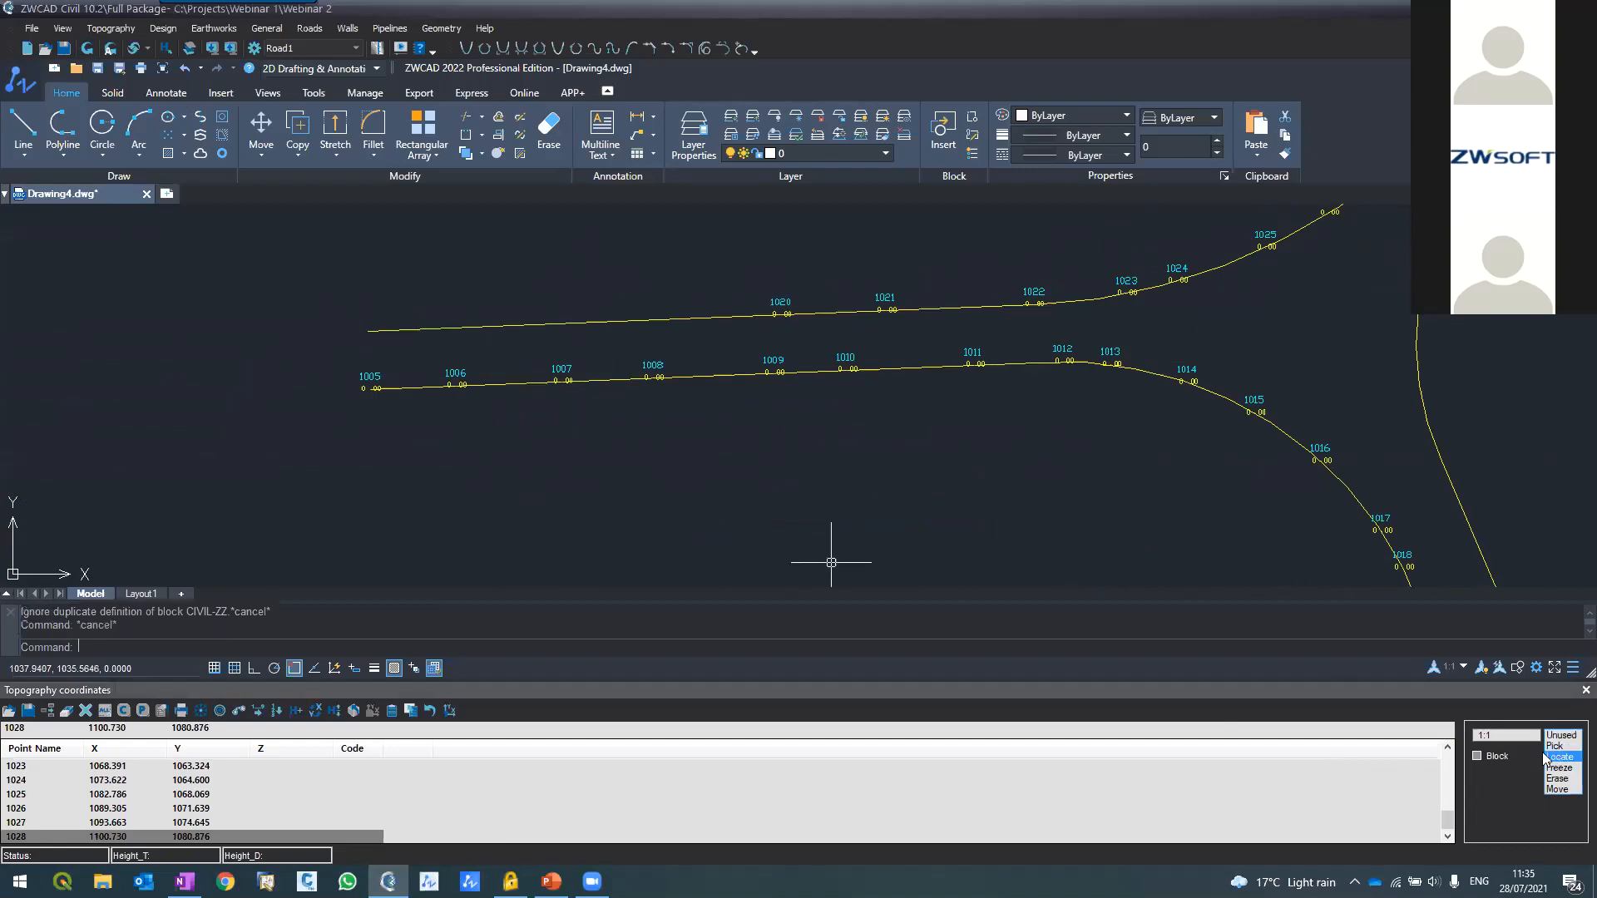
text(ints>/Select polygon/(Esc)
key(Return)
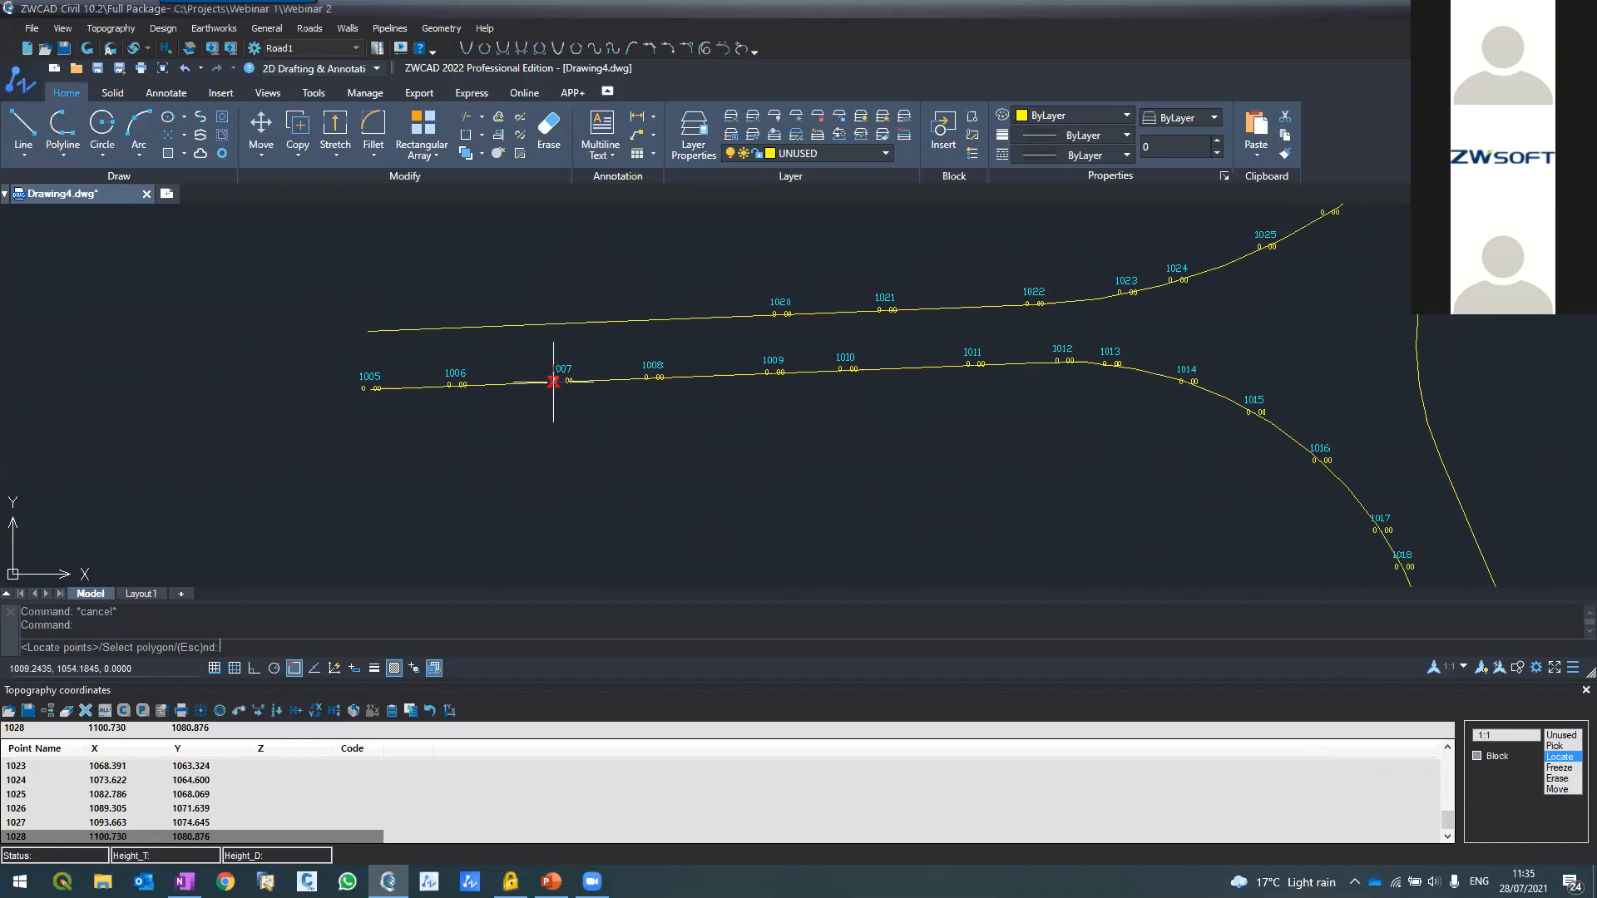
key(Return)
click(321, 356)
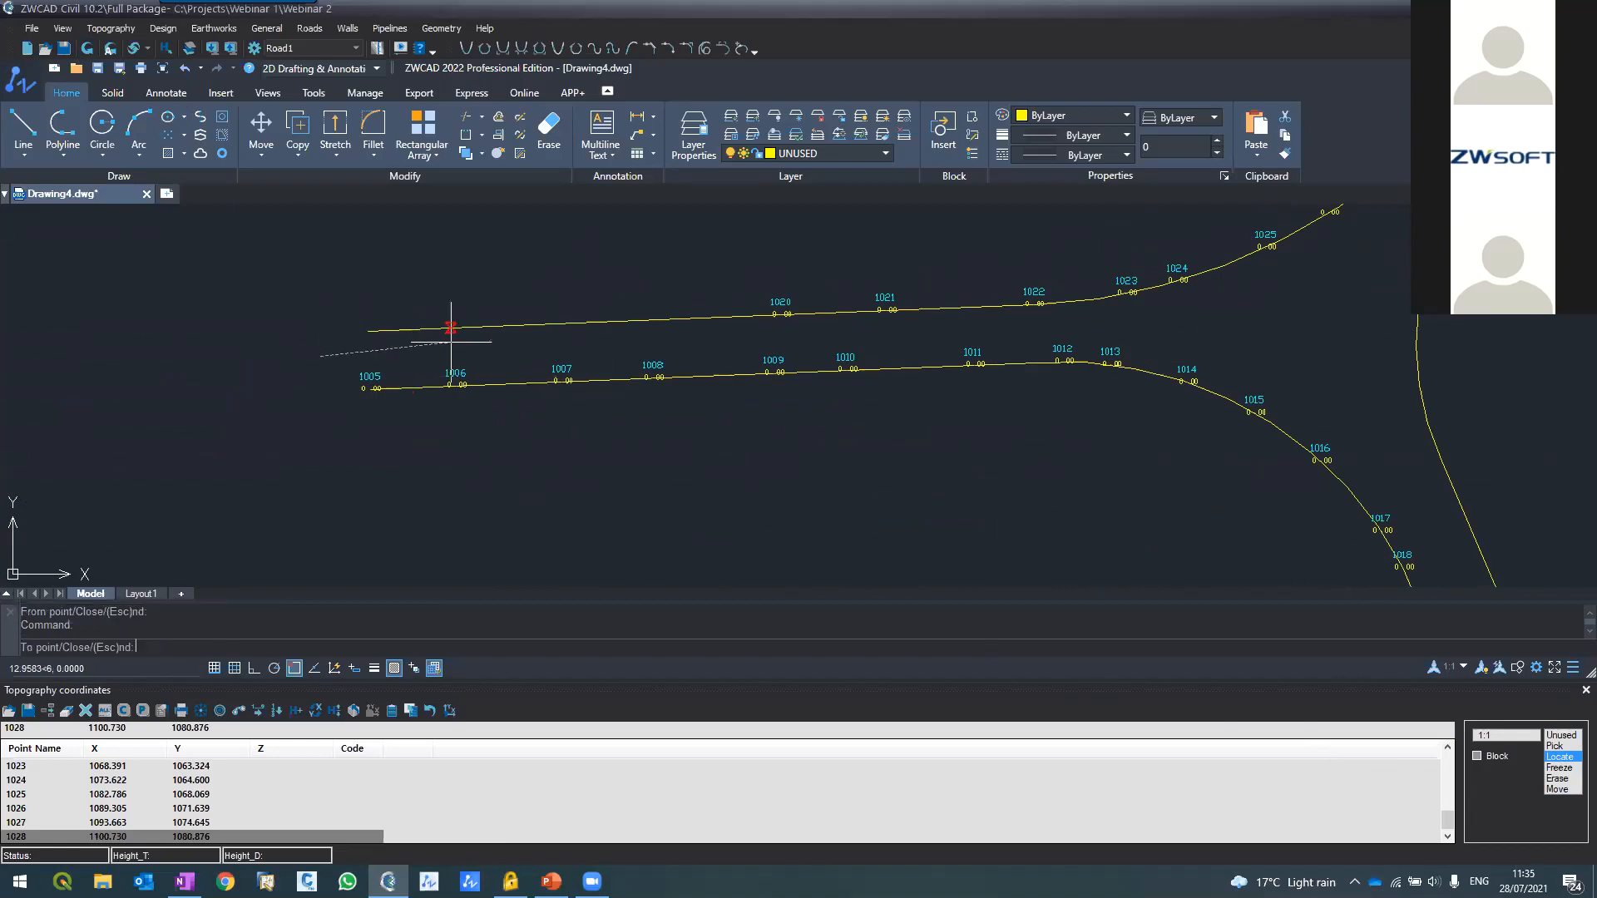
click(1299, 317)
scroll(1266, 282, down, 3)
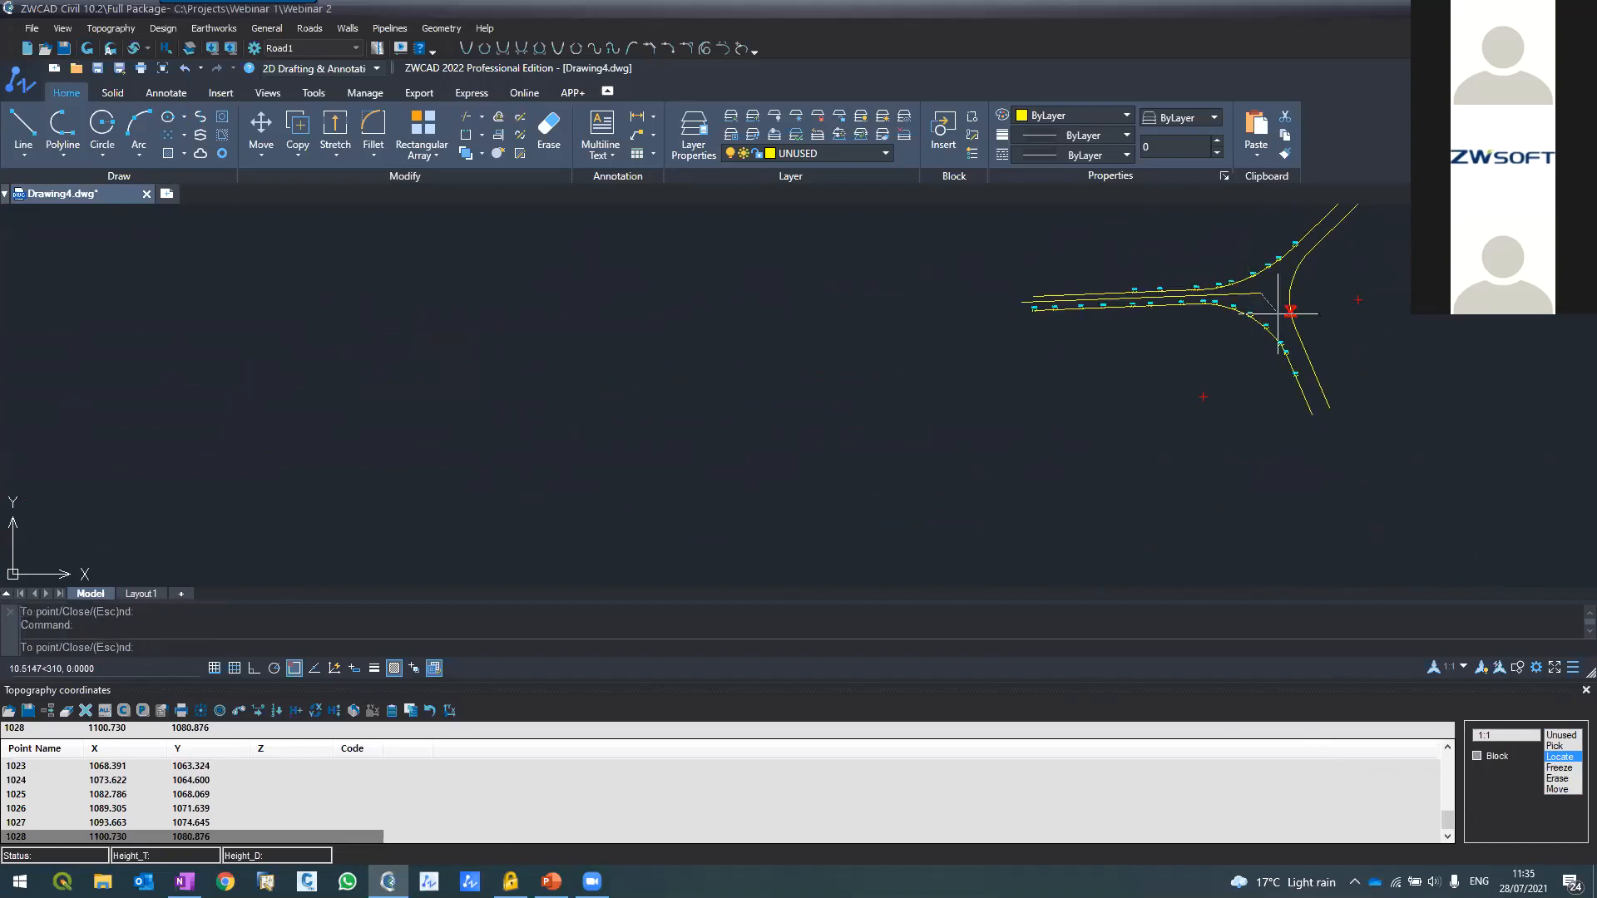
scroll(1294, 316, up, 2)
click(1342, 474)
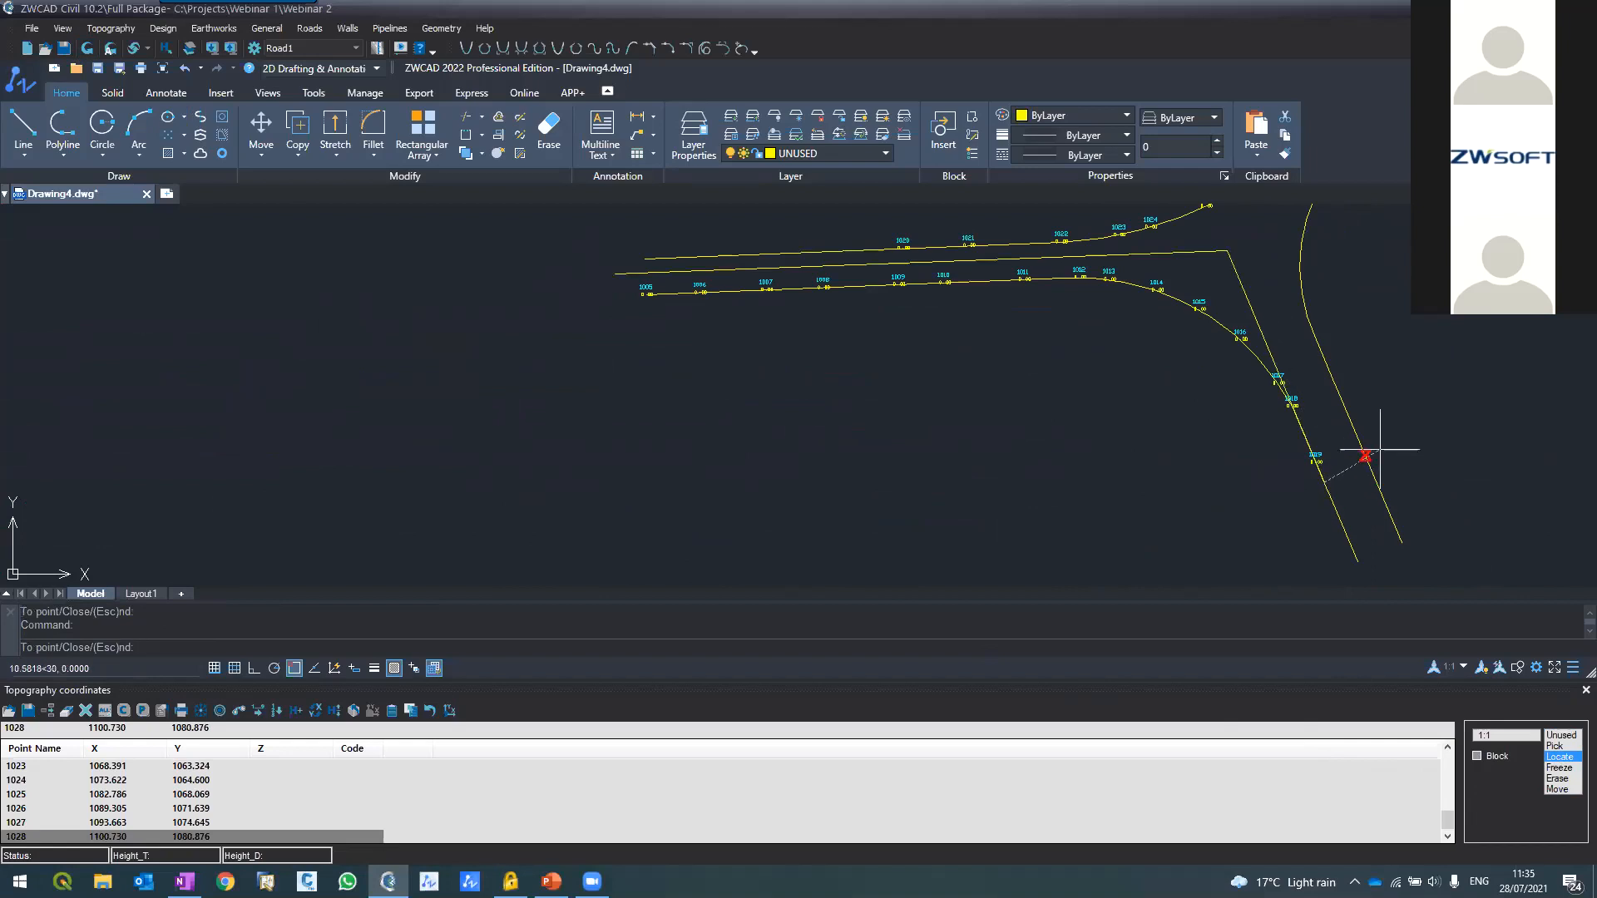
key(Escape)
key(Escape)
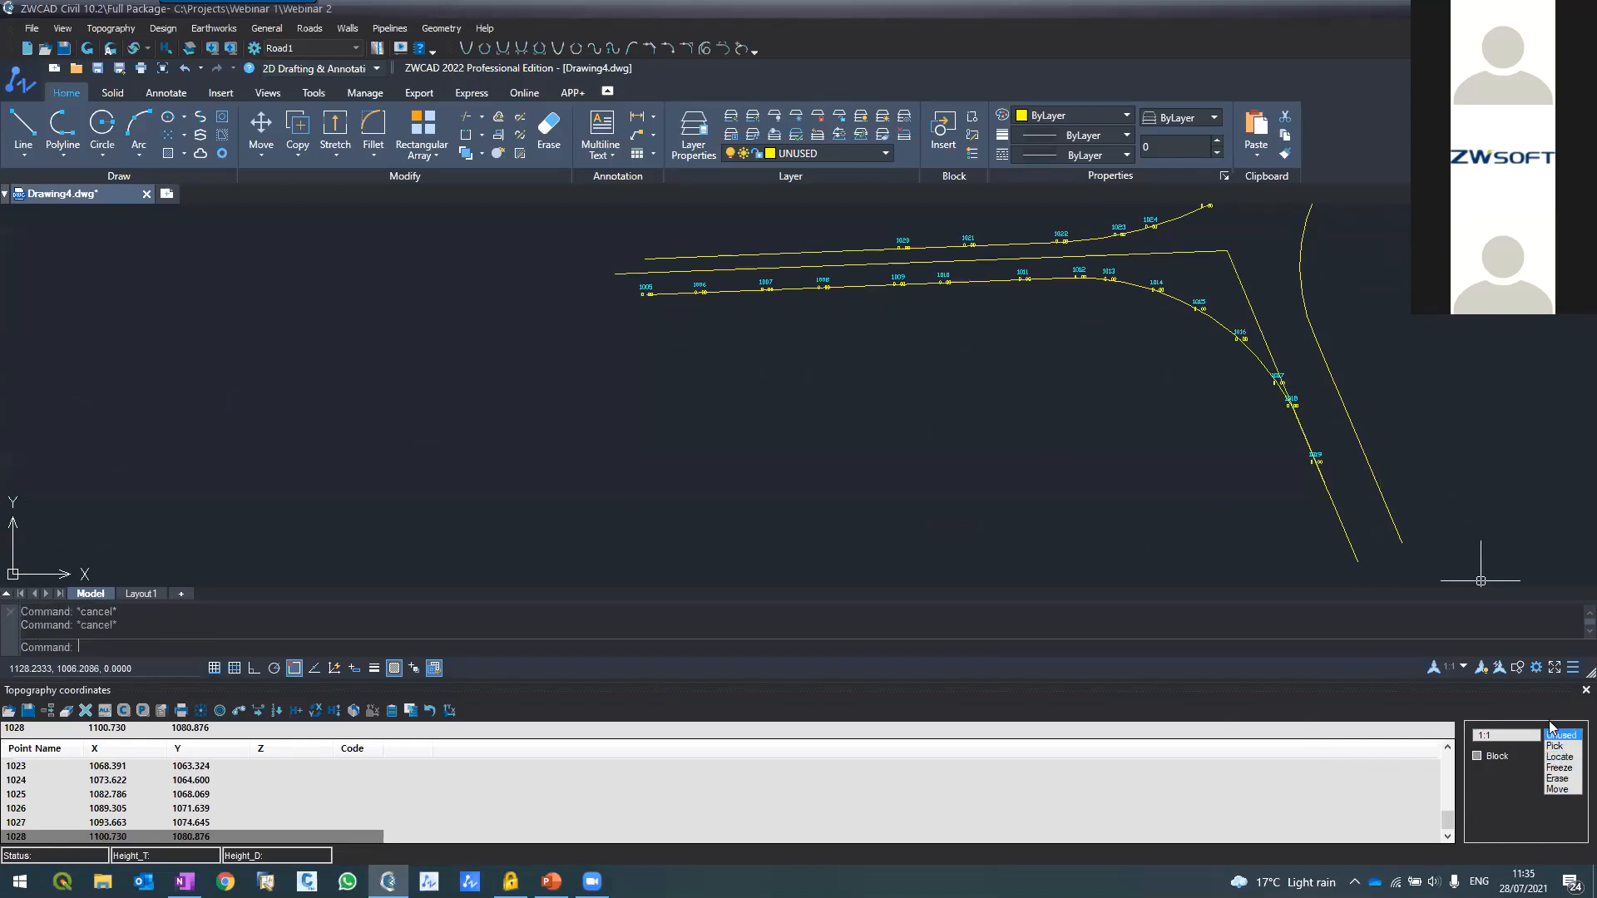
Run Locate with object snap off and enclose all the southern edge points in a closed polygon
click(1557, 757)
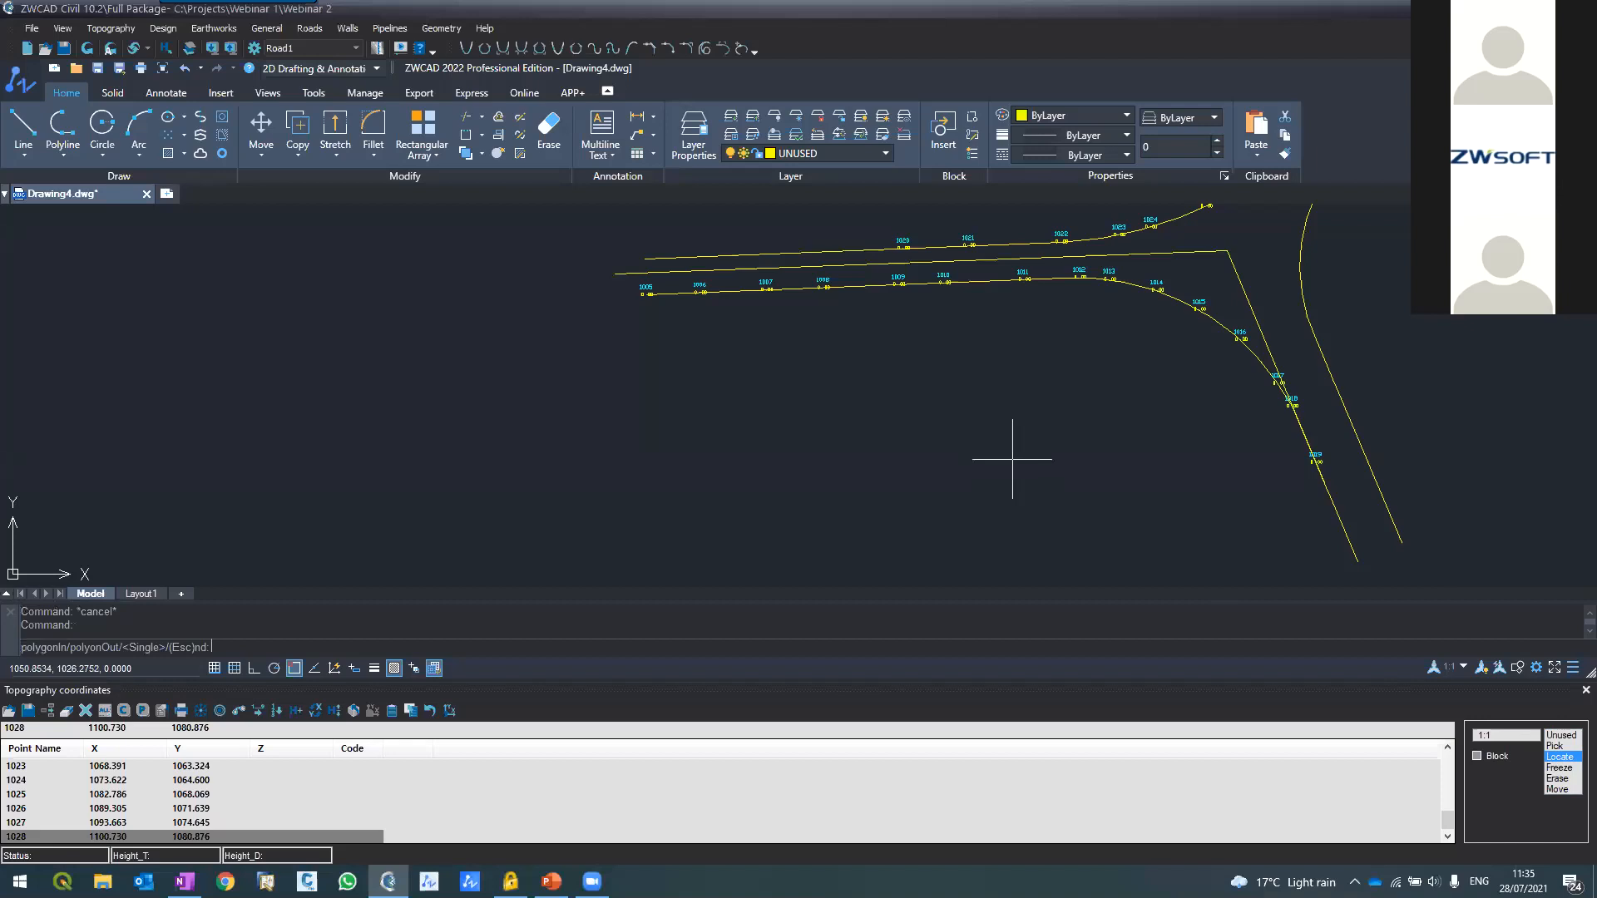
click(615, 273)
click(616, 271)
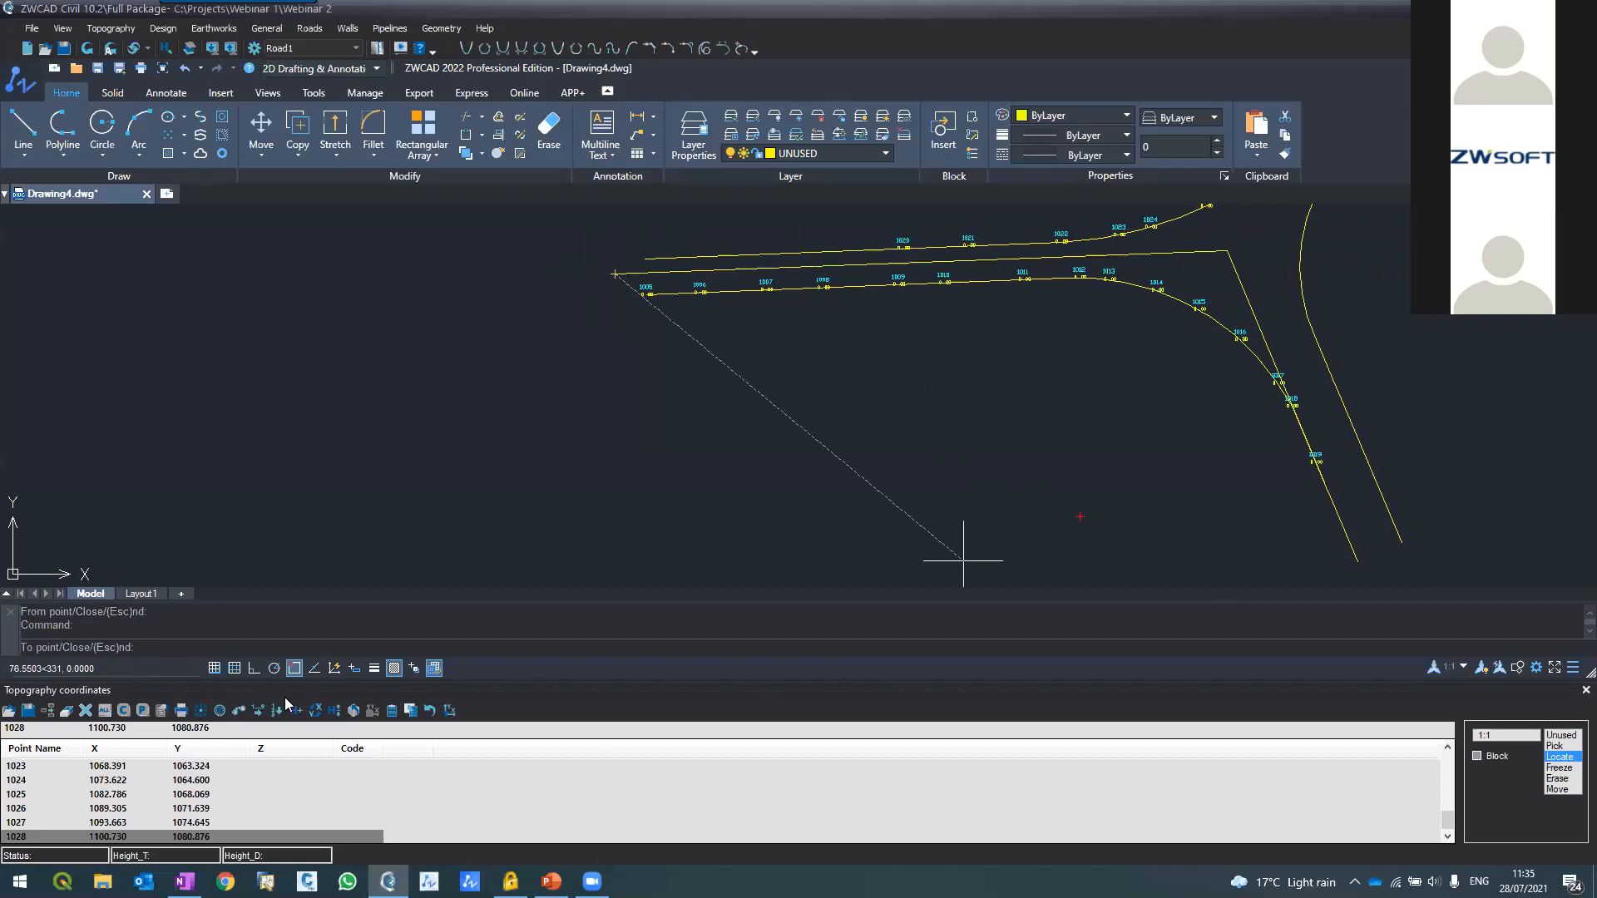
click(286, 669)
click(1254, 258)
click(1351, 485)
click(1285, 499)
click(794, 389)
click(604, 393)
text(c)
key(Return)
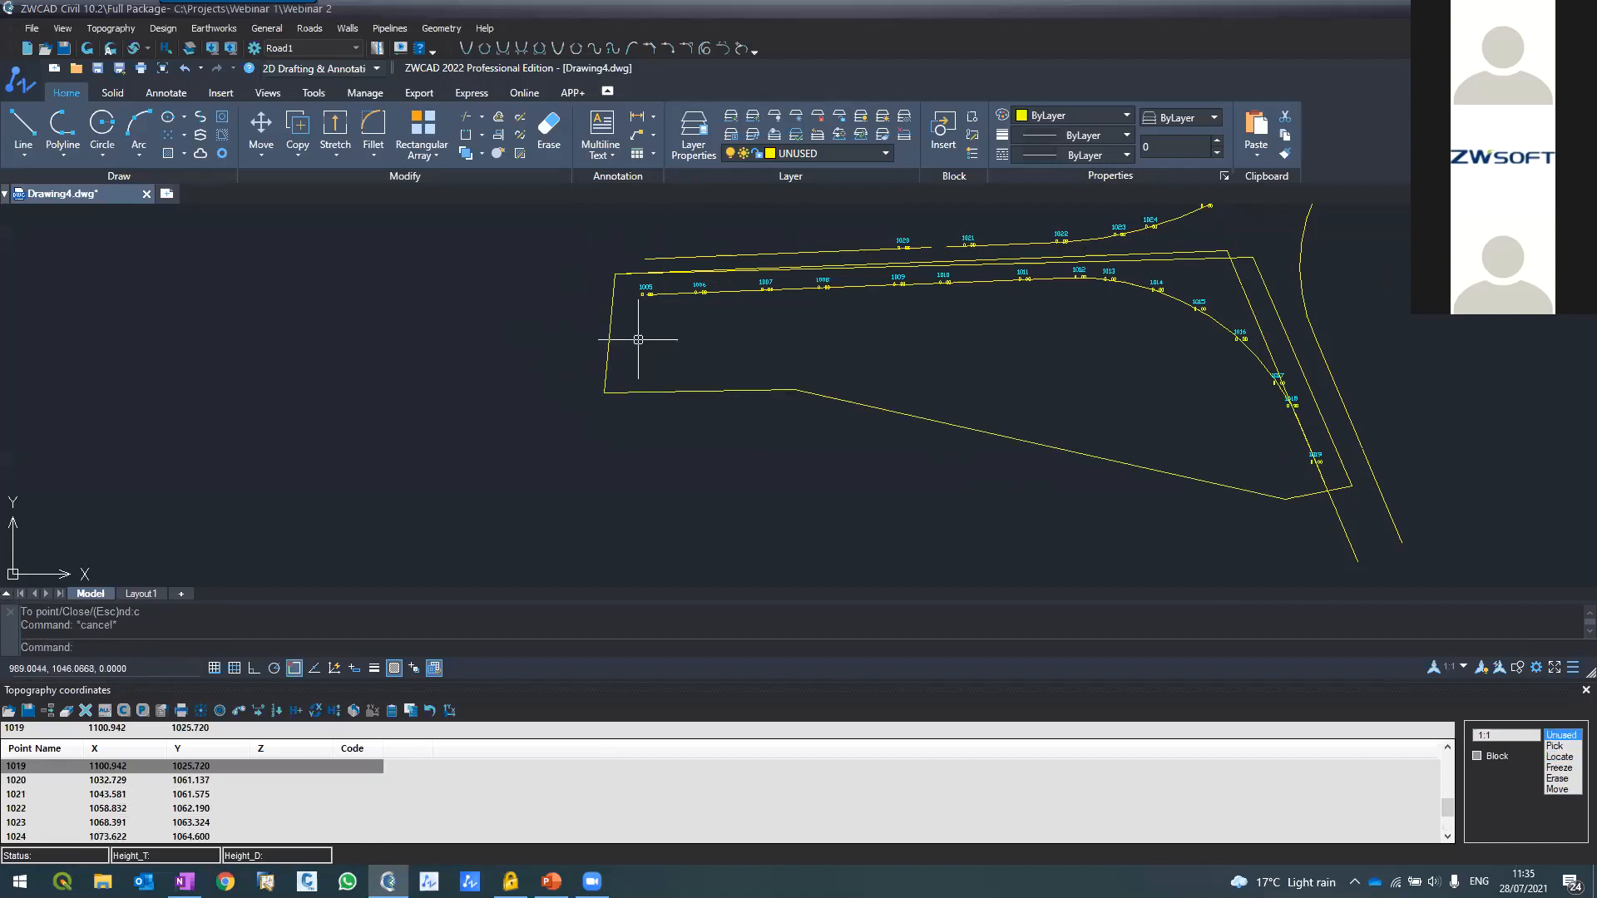
Check the located rows in the coordinate table, enable Block mode and auto-number the block with counting starting at 1
click(1448, 751)
click(1448, 750)
click(1448, 750)
click(1448, 750)
click(1448, 750)
click(1448, 750)
click(1448, 750)
click(1448, 750)
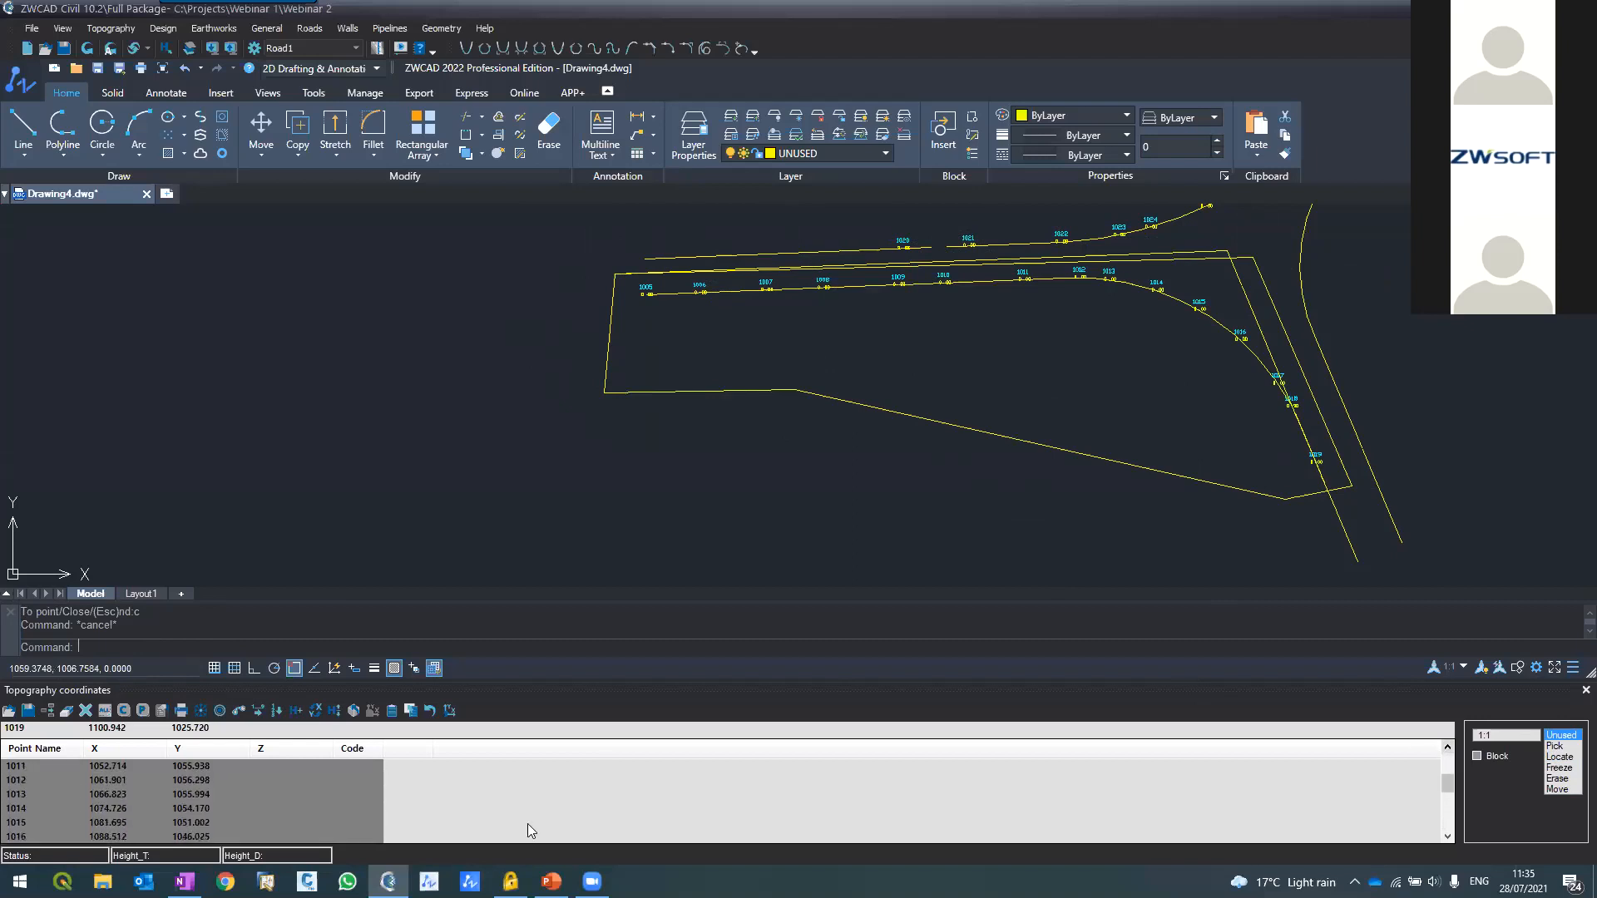
click(1478, 759)
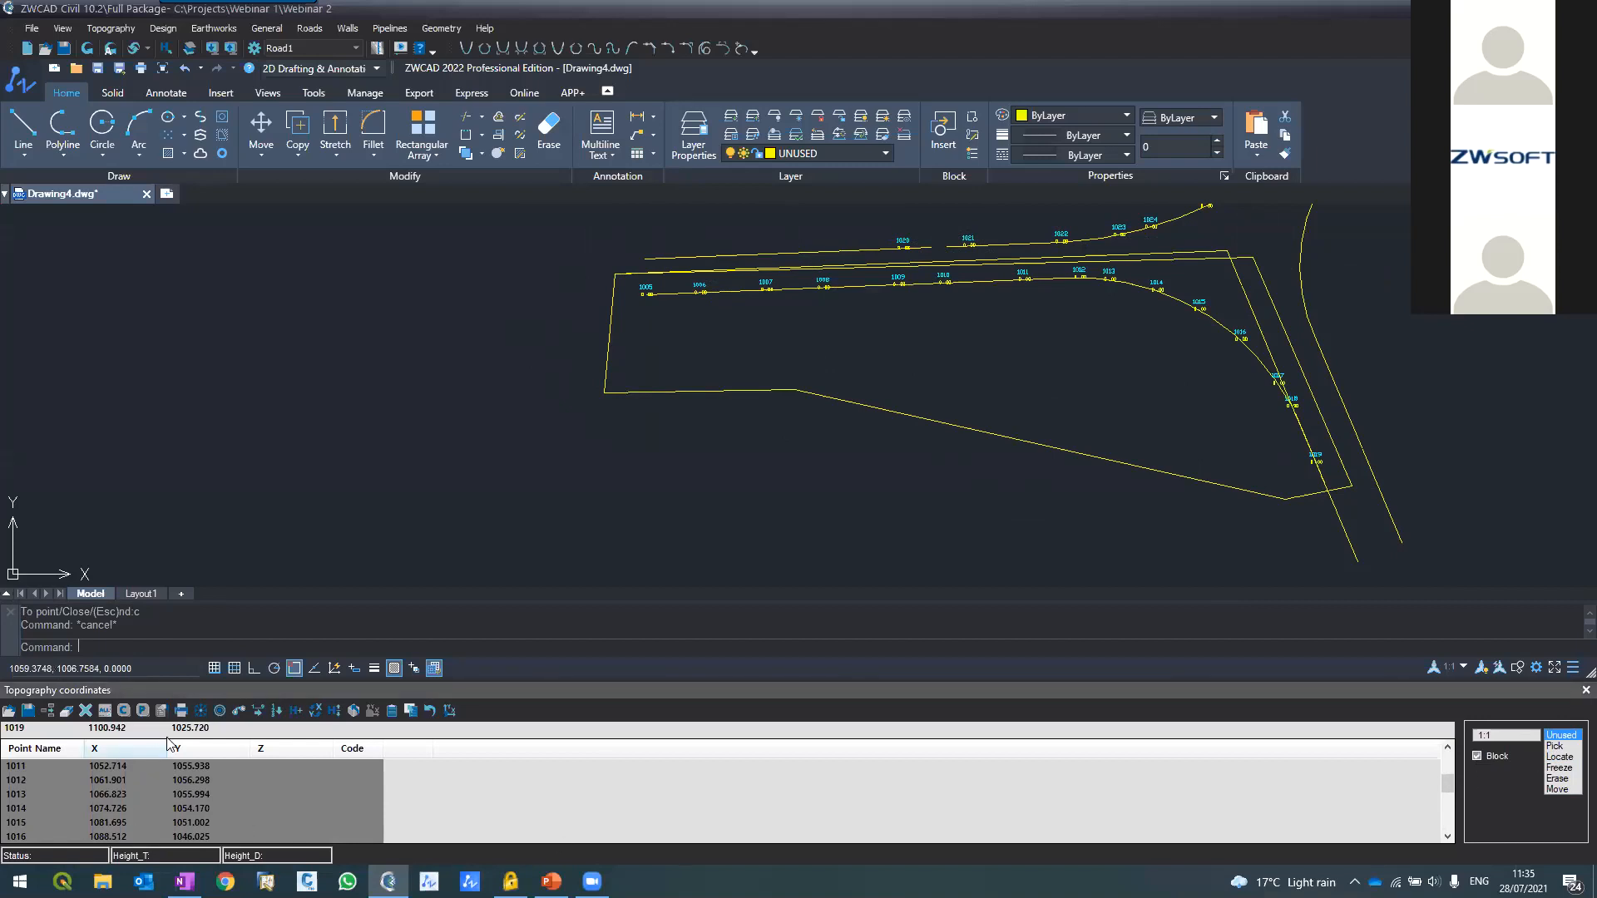
click(253, 711)
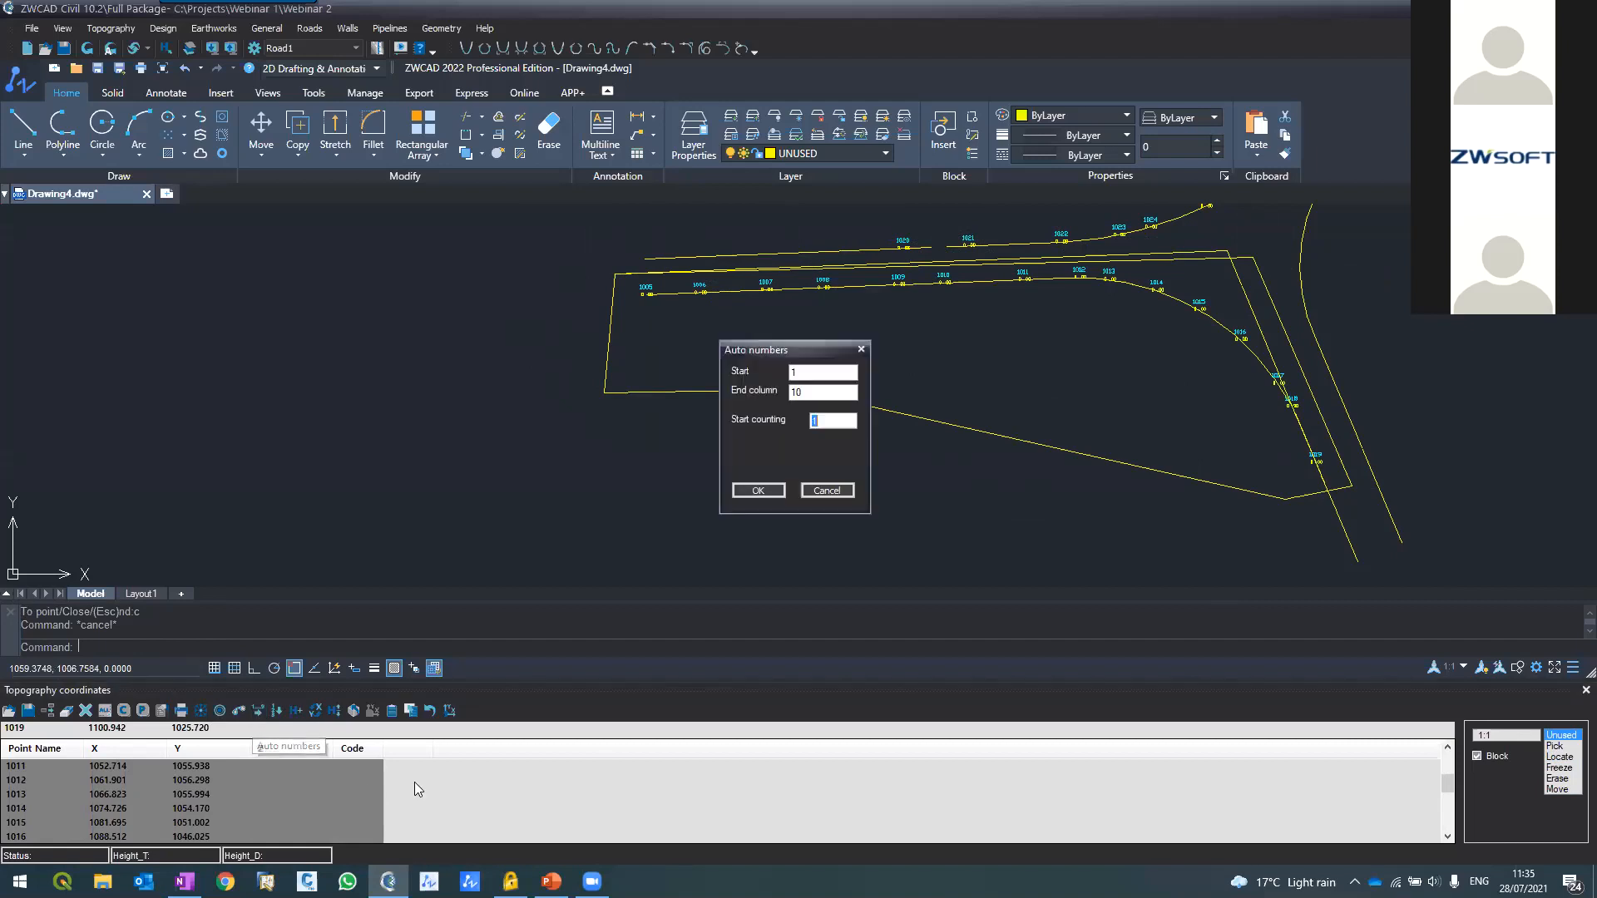
click(758, 490)
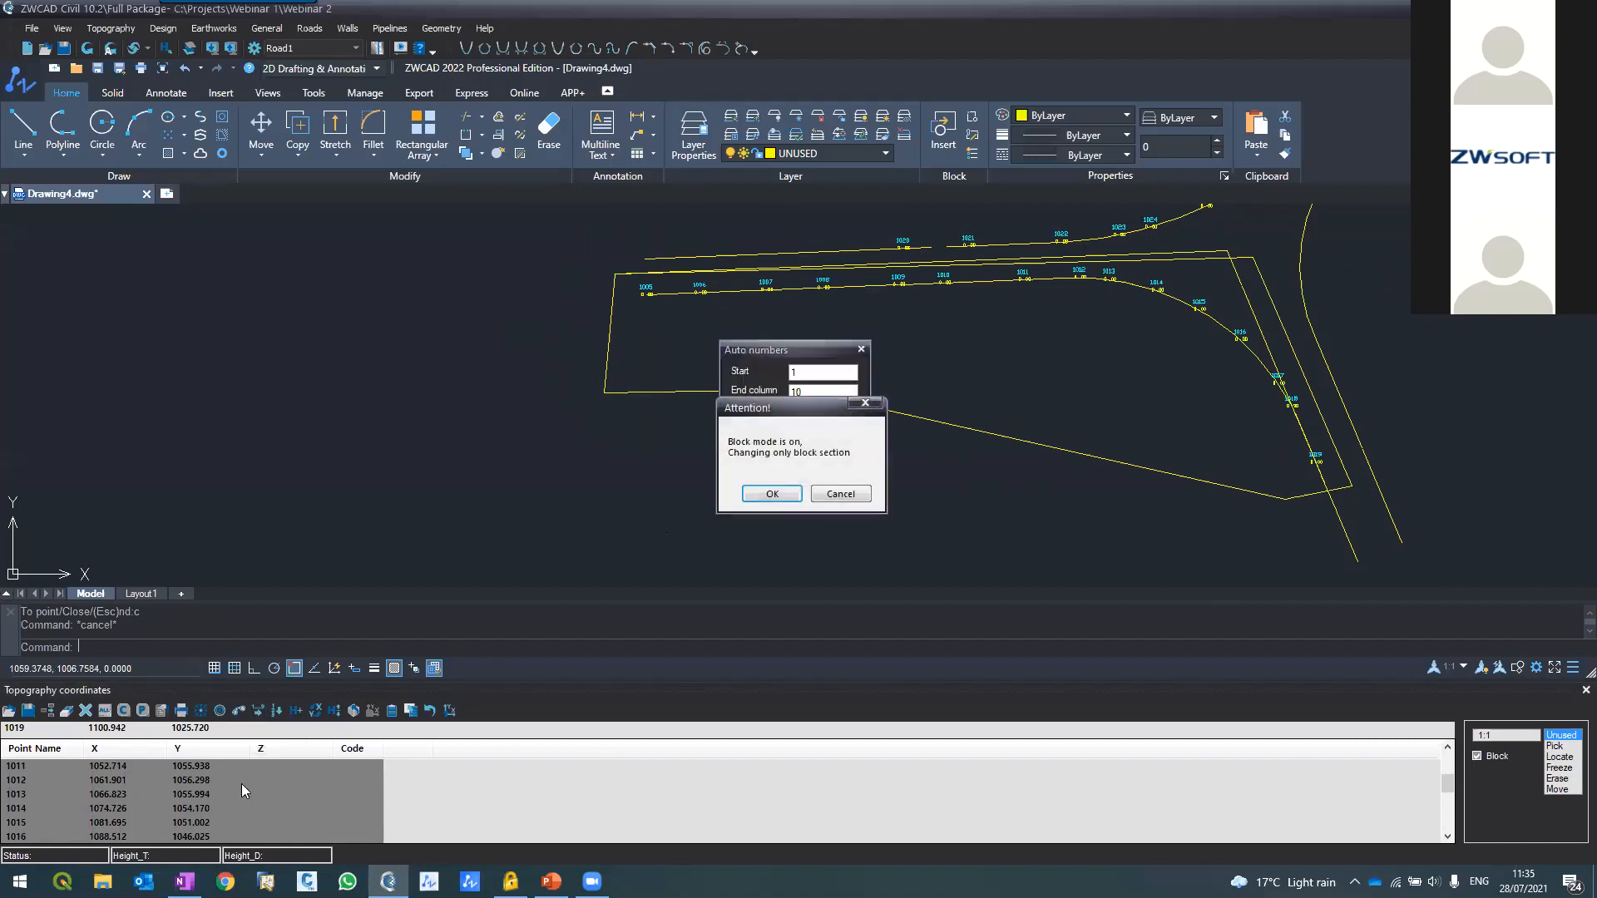
click(757, 494)
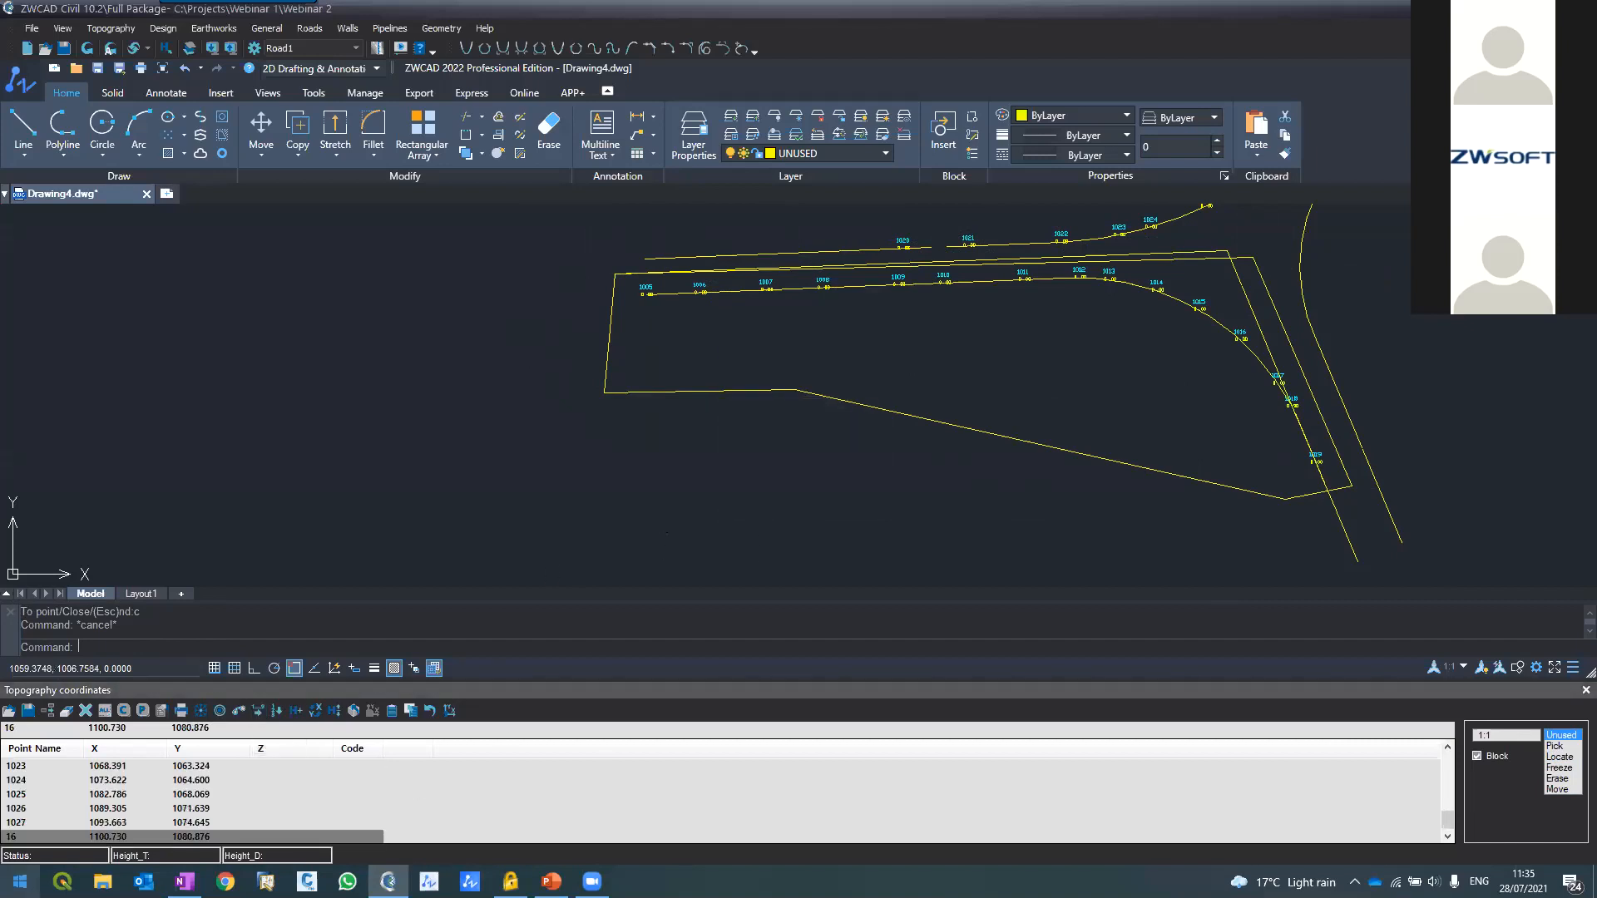
Add the prefix S to the point names in the block and redraw the topography with the new names
mouse_move(1450, 817)
mouse_down()
mouse_move(1427, 752)
mouse_move(1427, 798)
mouse_up()
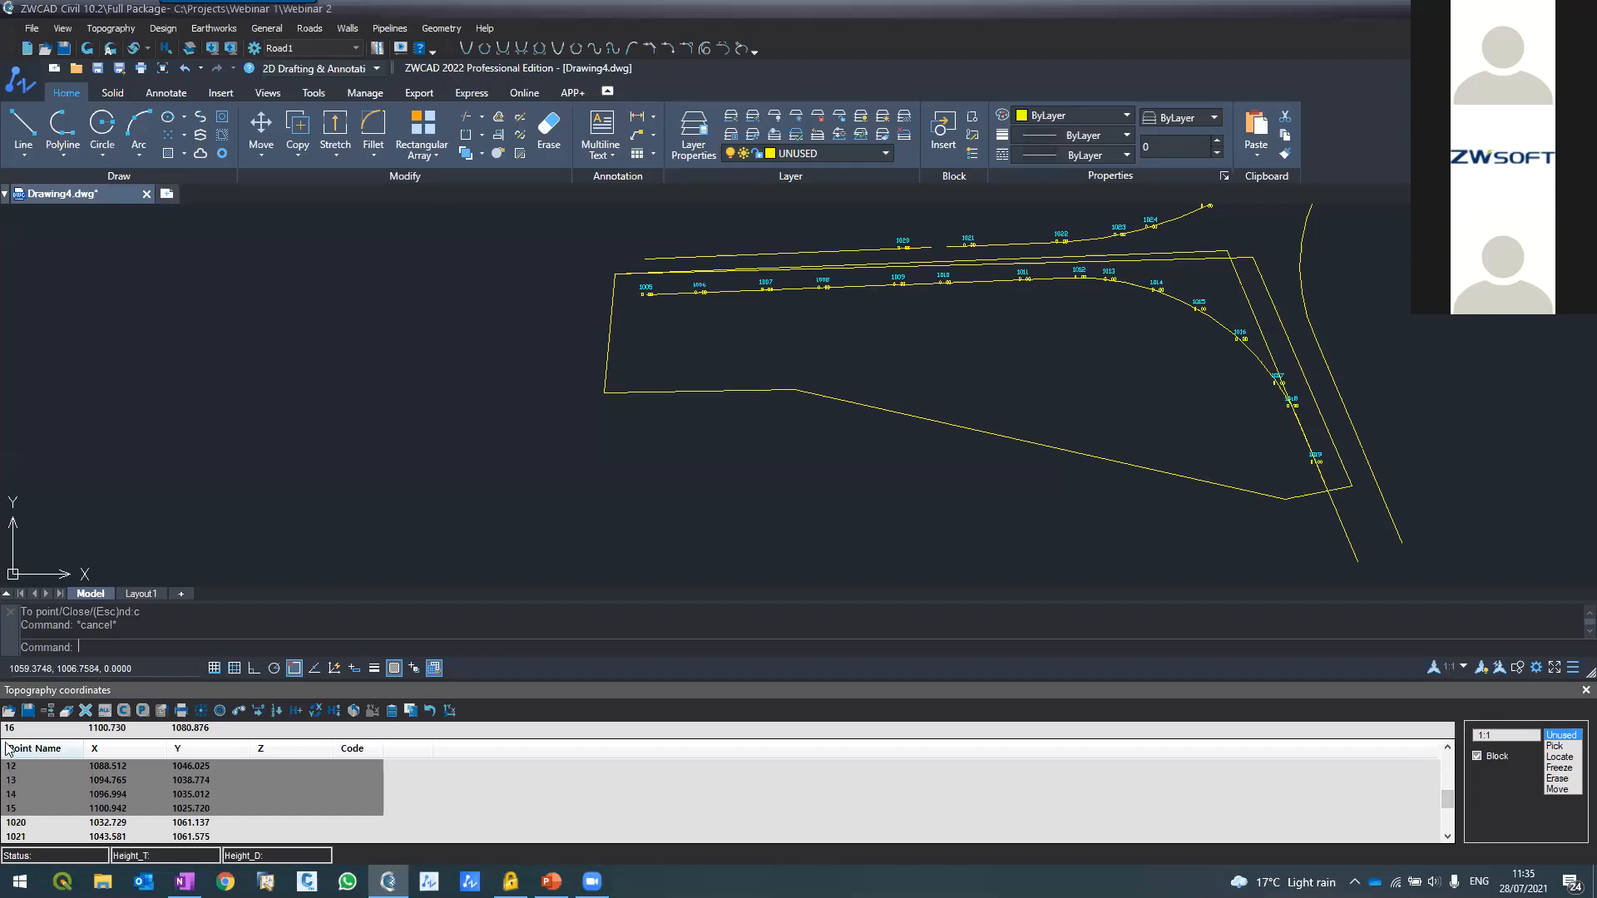
mouse_move(552, 882)
text(S)
click(86, 49)
scroll(665, 244, up, 5)
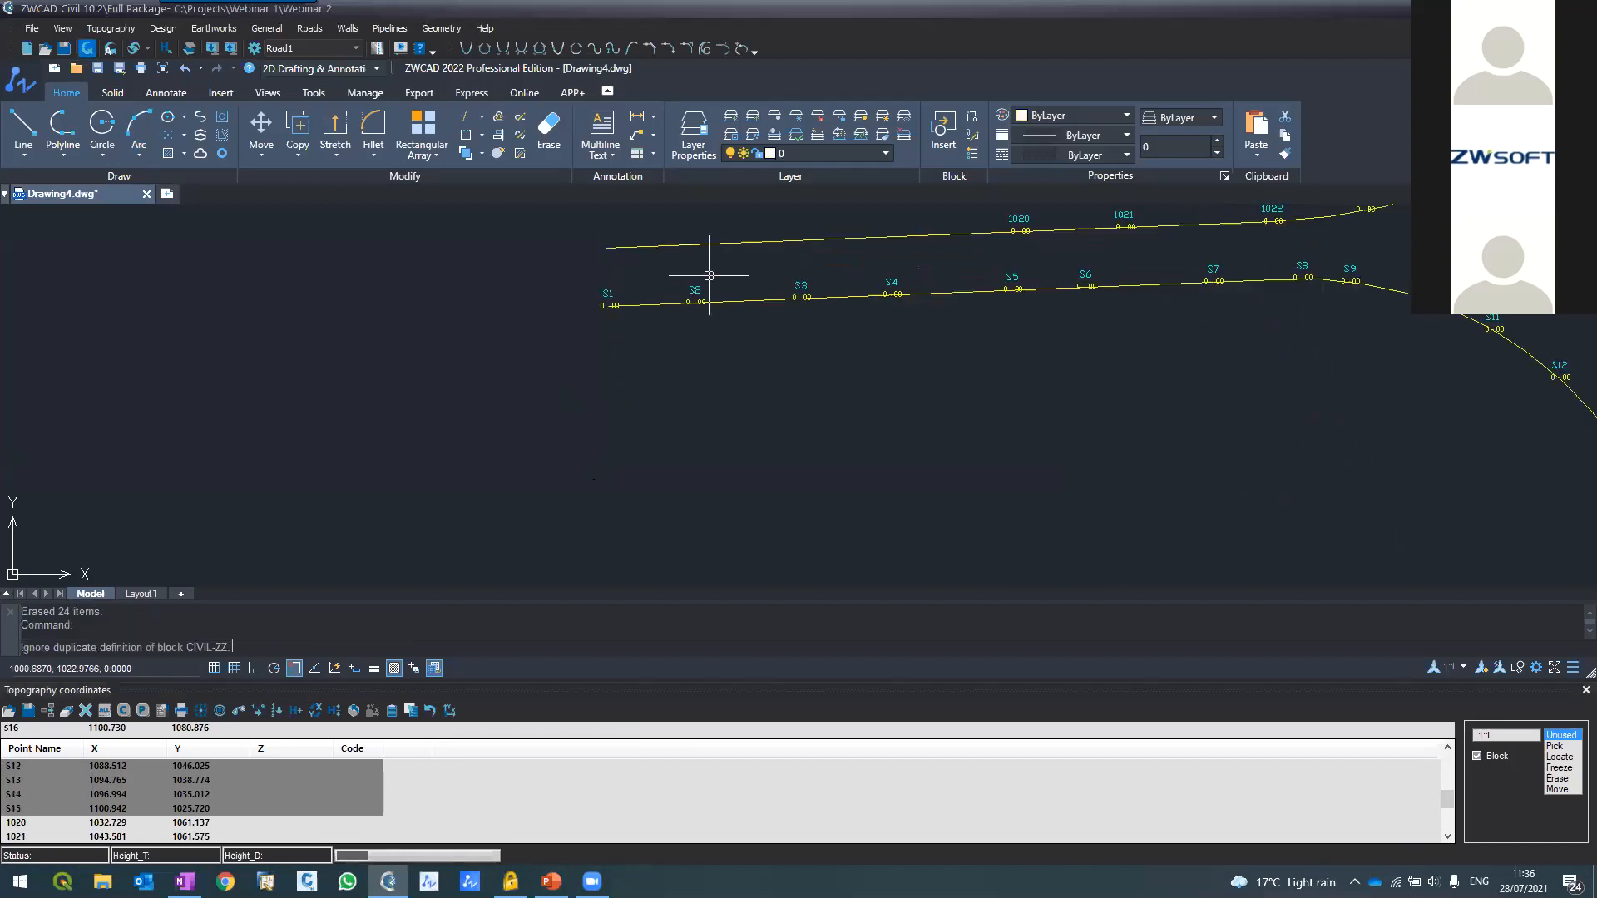
scroll(890, 325, down, 5)
scroll(1023, 307, up, 3)
scroll(1025, 359, down, 3)
scroll(1065, 303, up, 2)
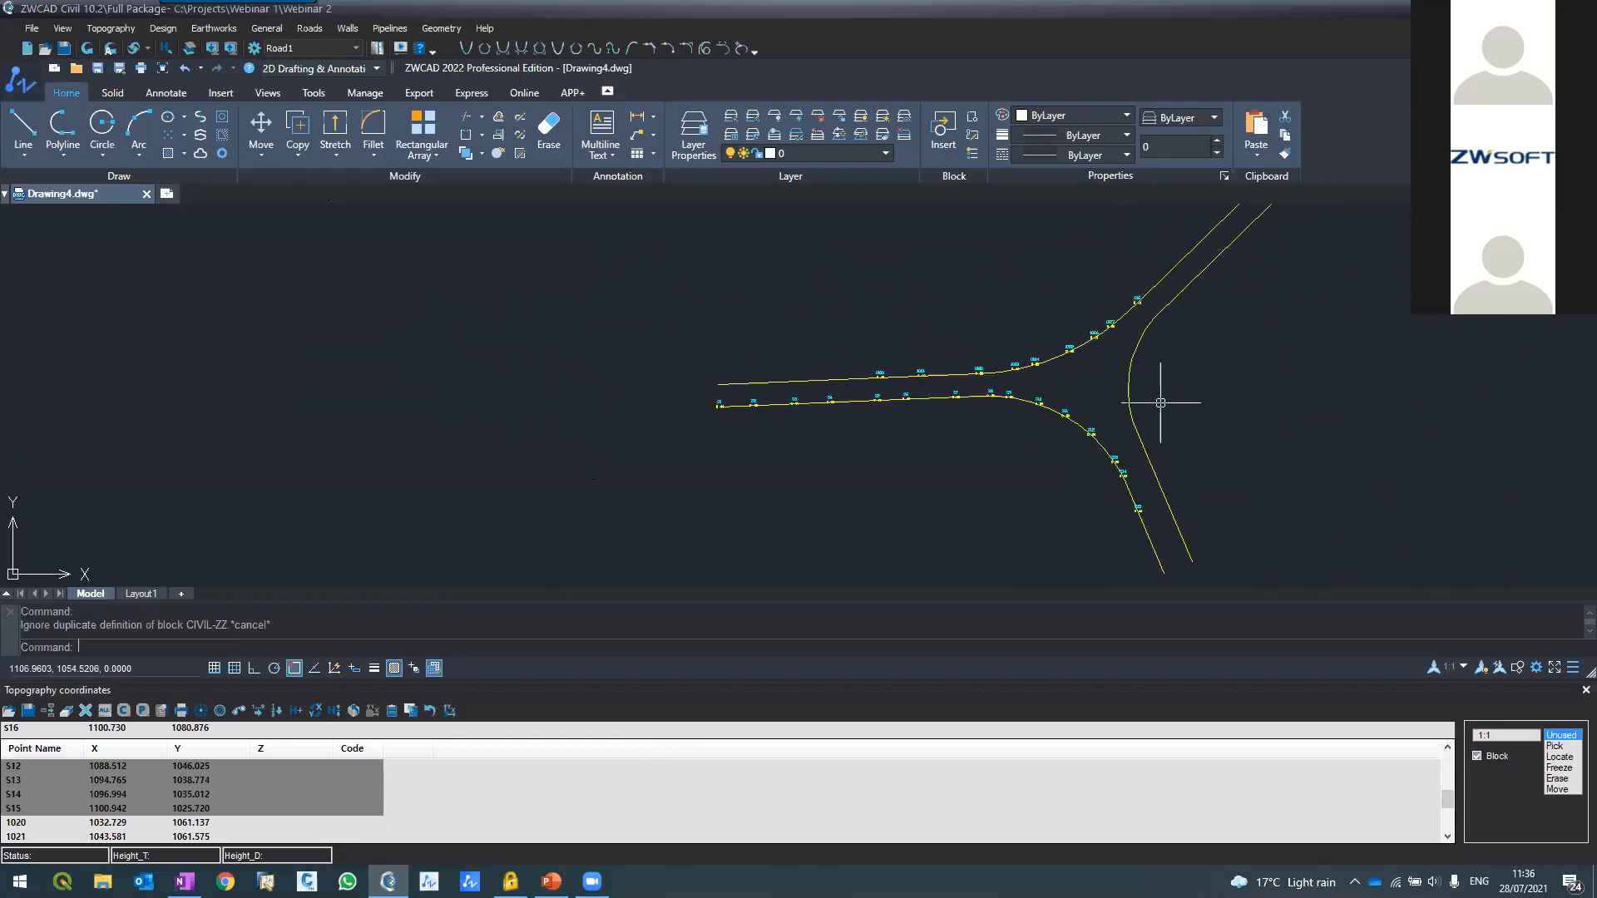
Run Locate with the polygonIn option and enclose the northern edge points in a closed polygon, with object snap off
click(1558, 757)
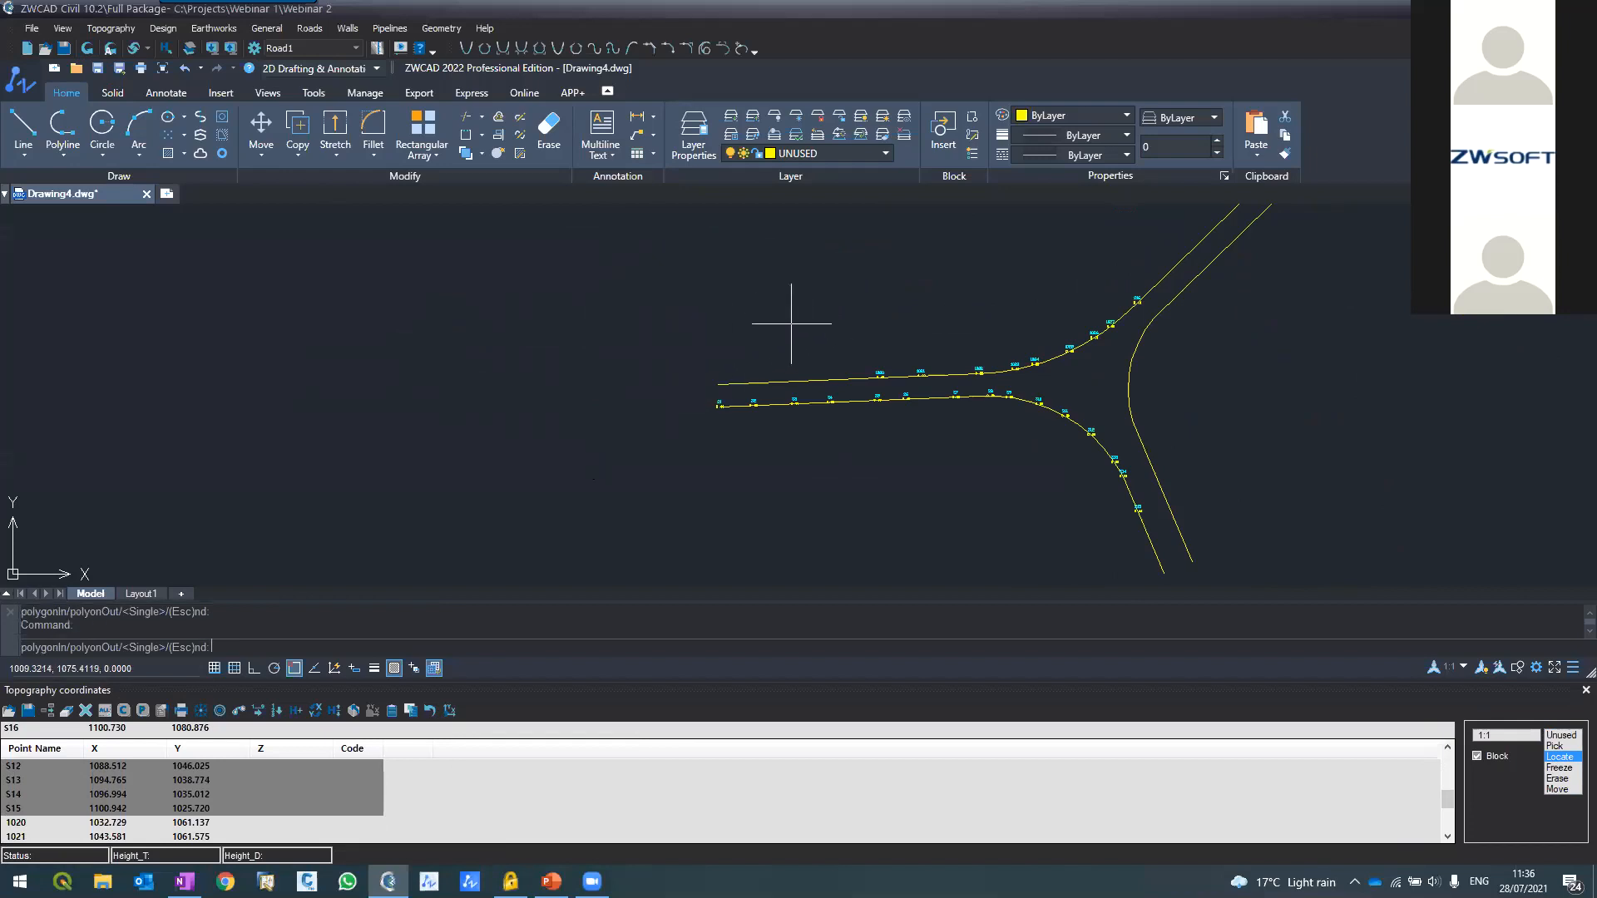
text(i)
key(Return)
key(Return)
click(678, 356)
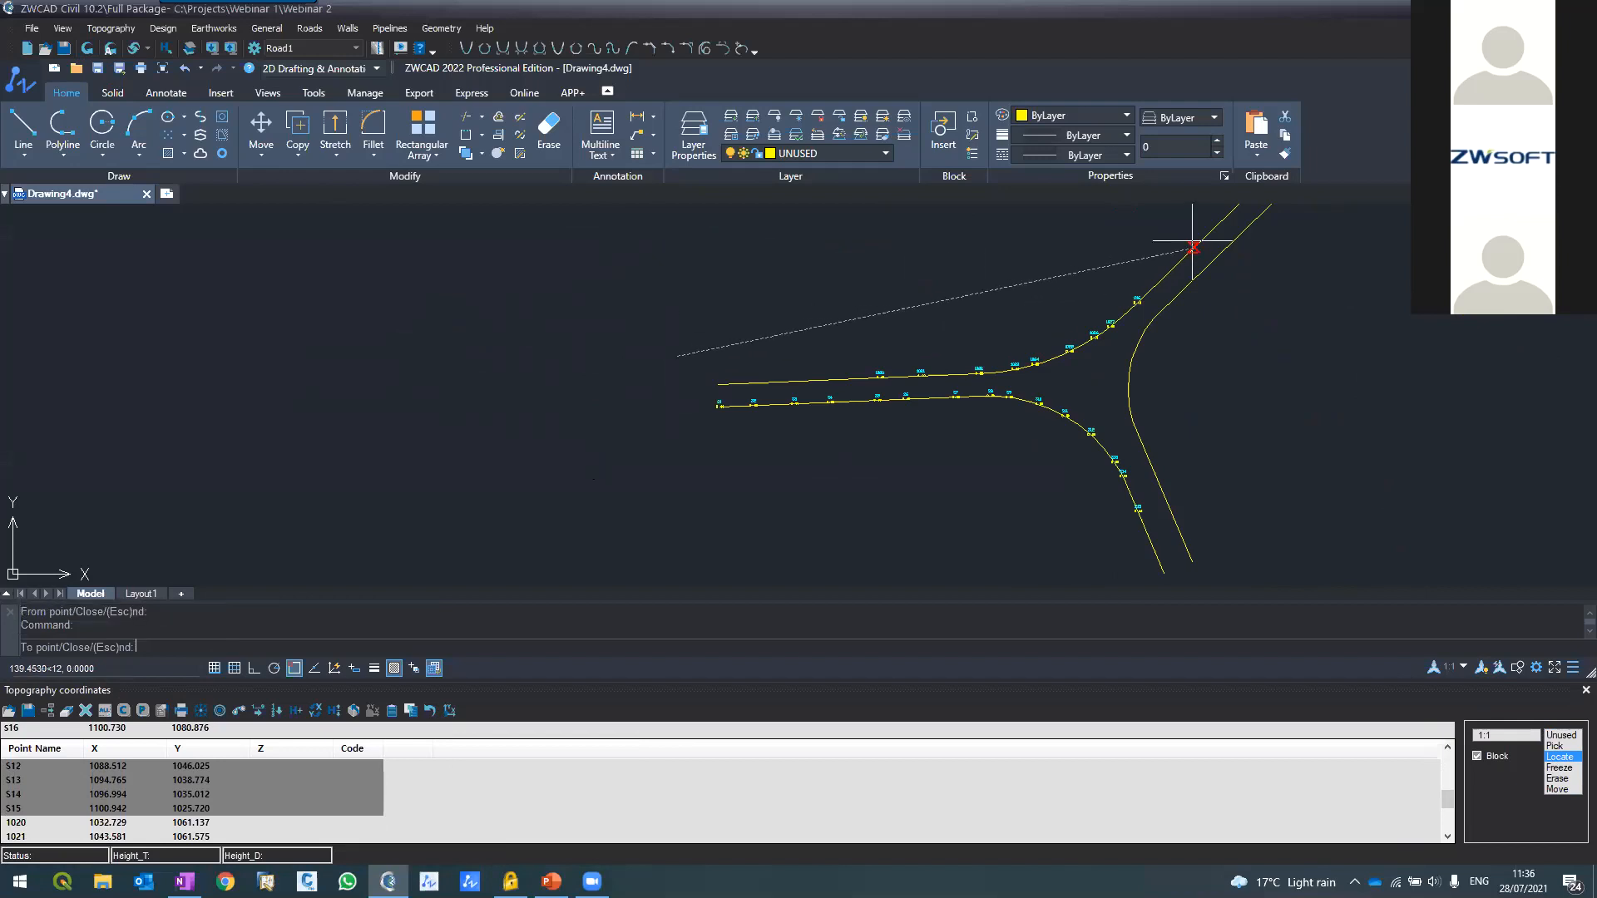
click(1141, 246)
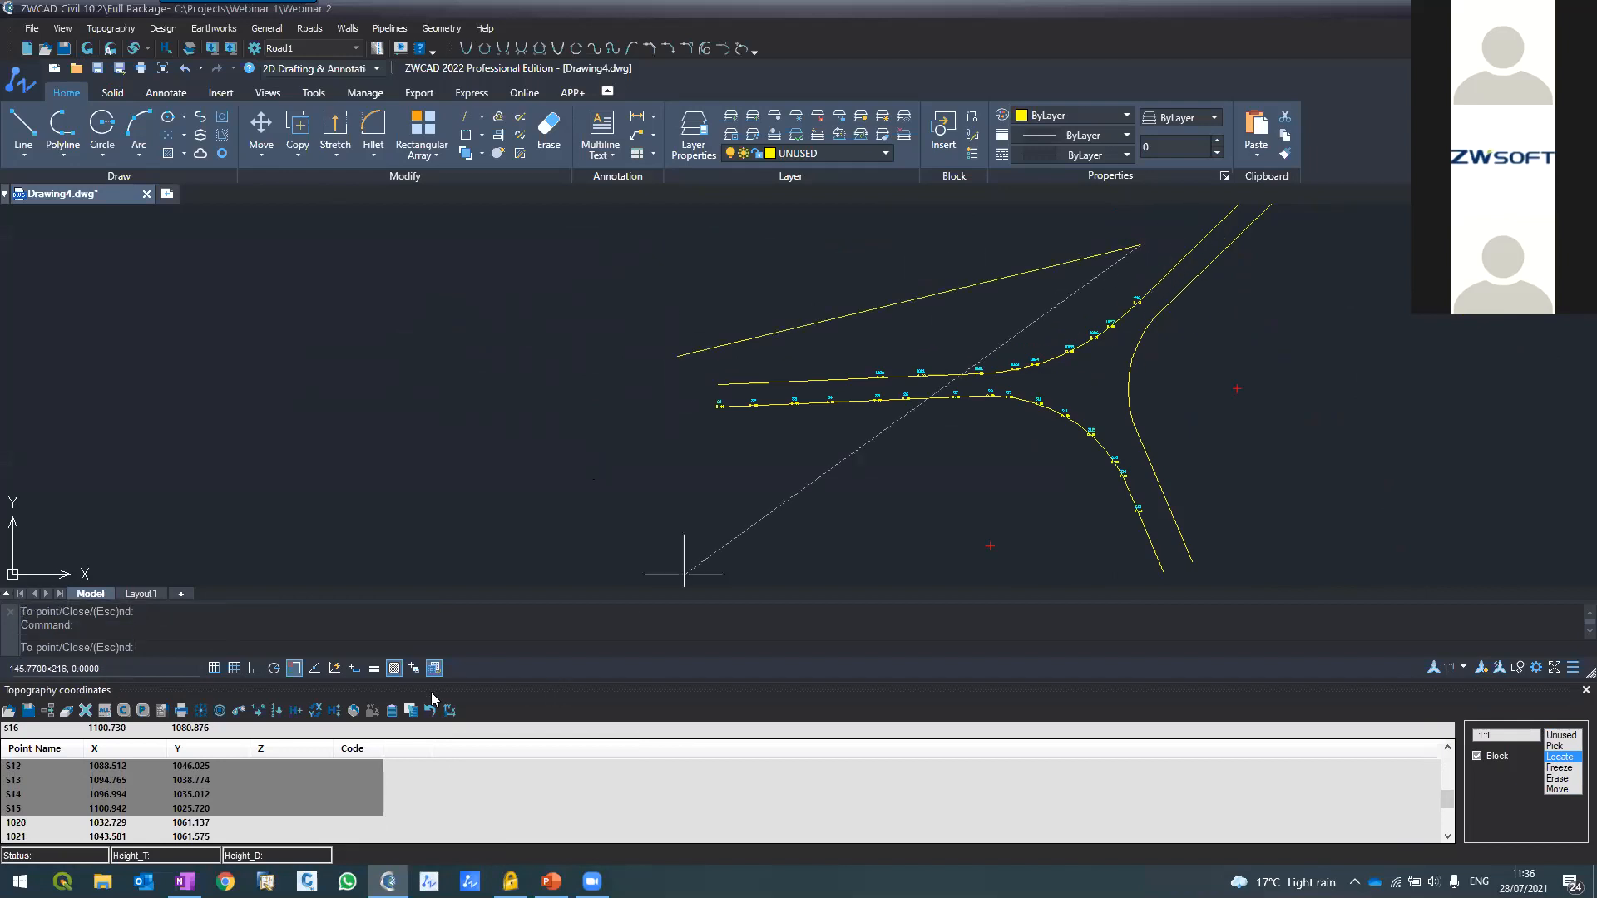
click(294, 671)
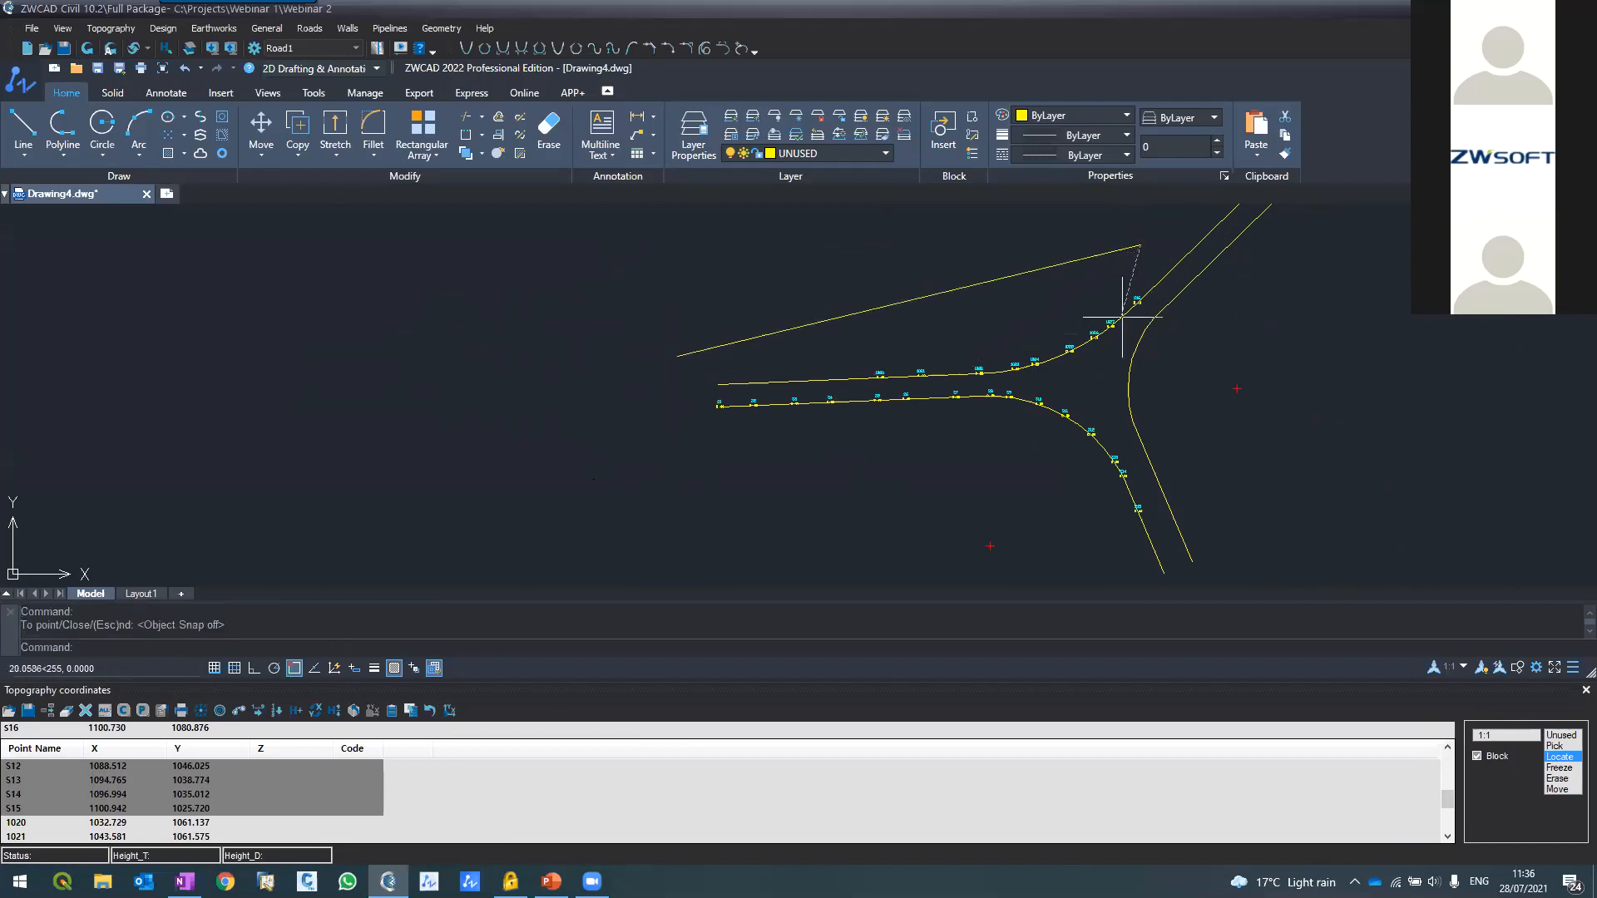
key(Return)
click(1156, 296)
click(1089, 385)
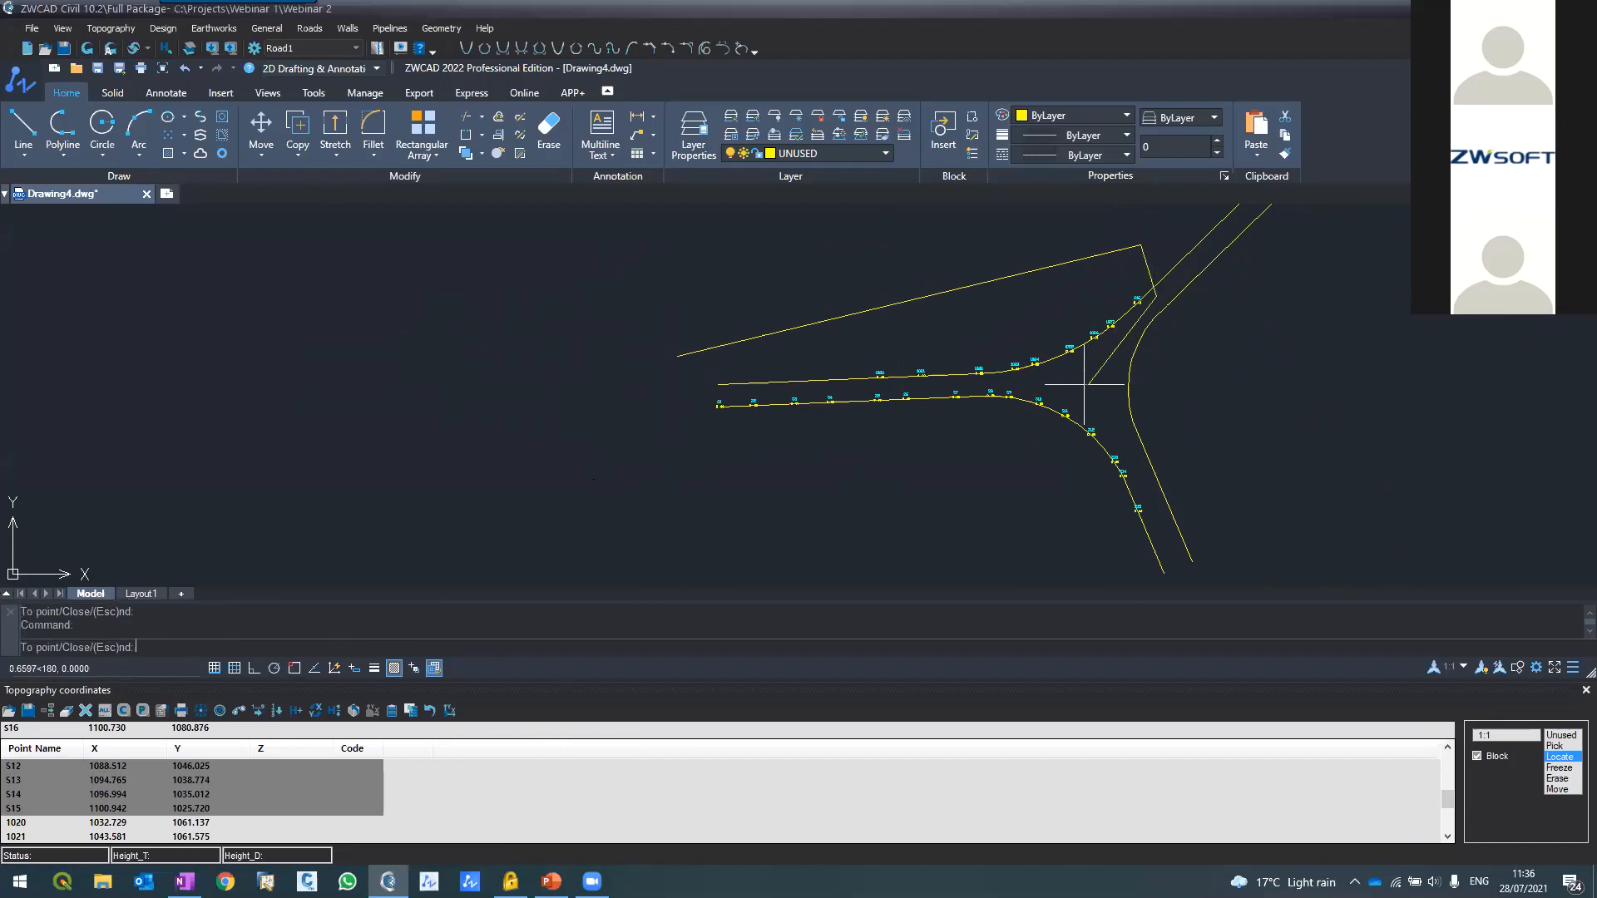
click(634, 398)
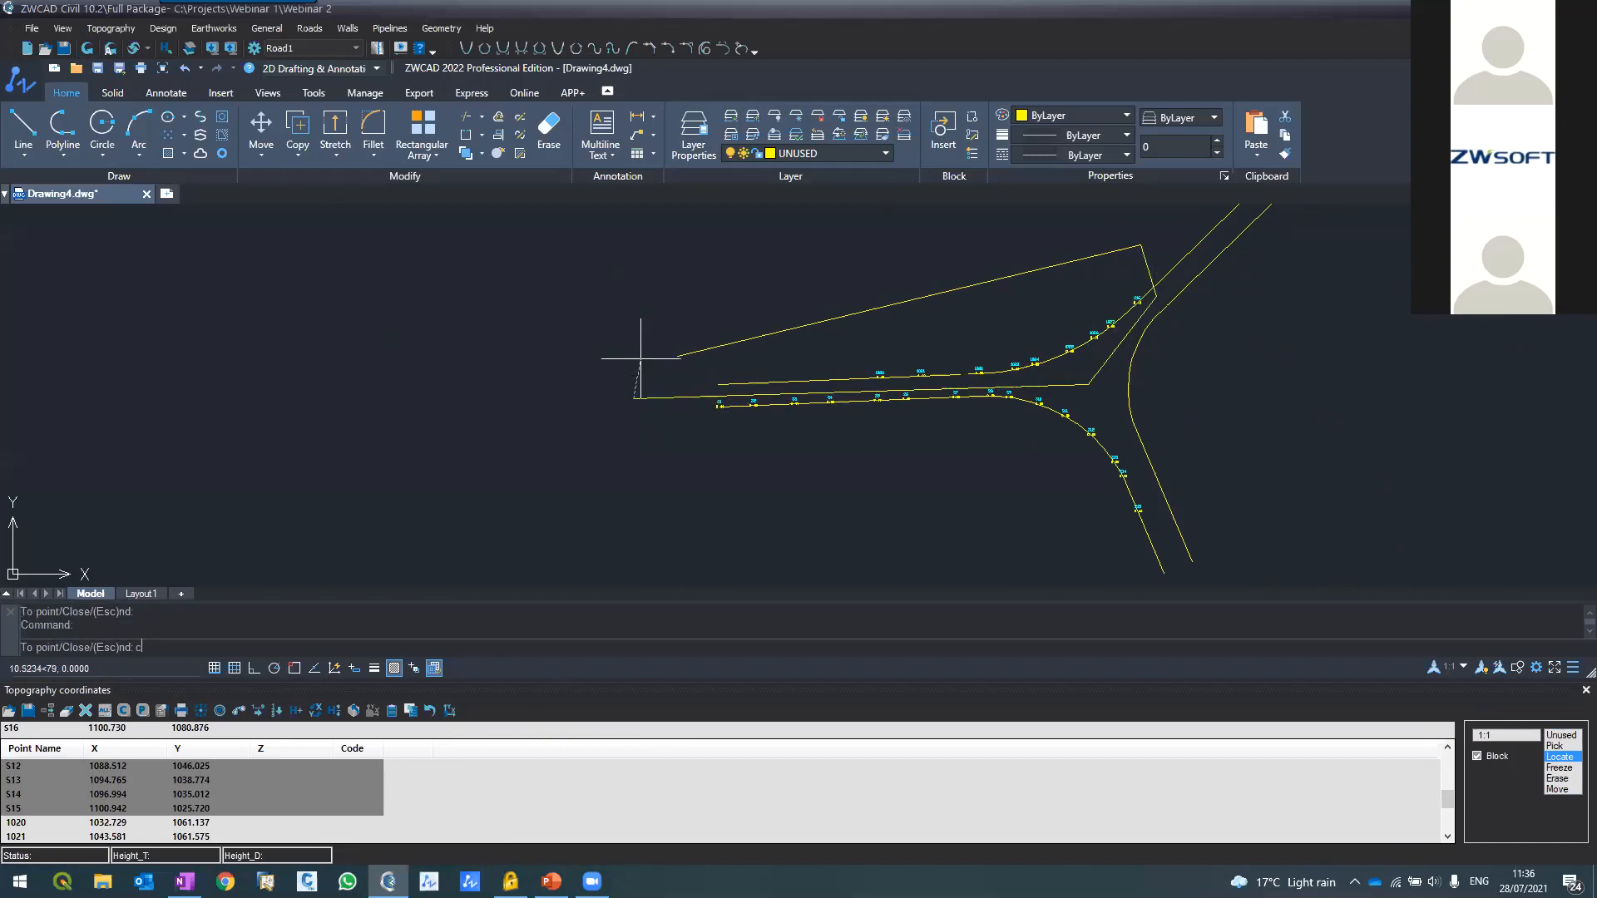
key(Return)
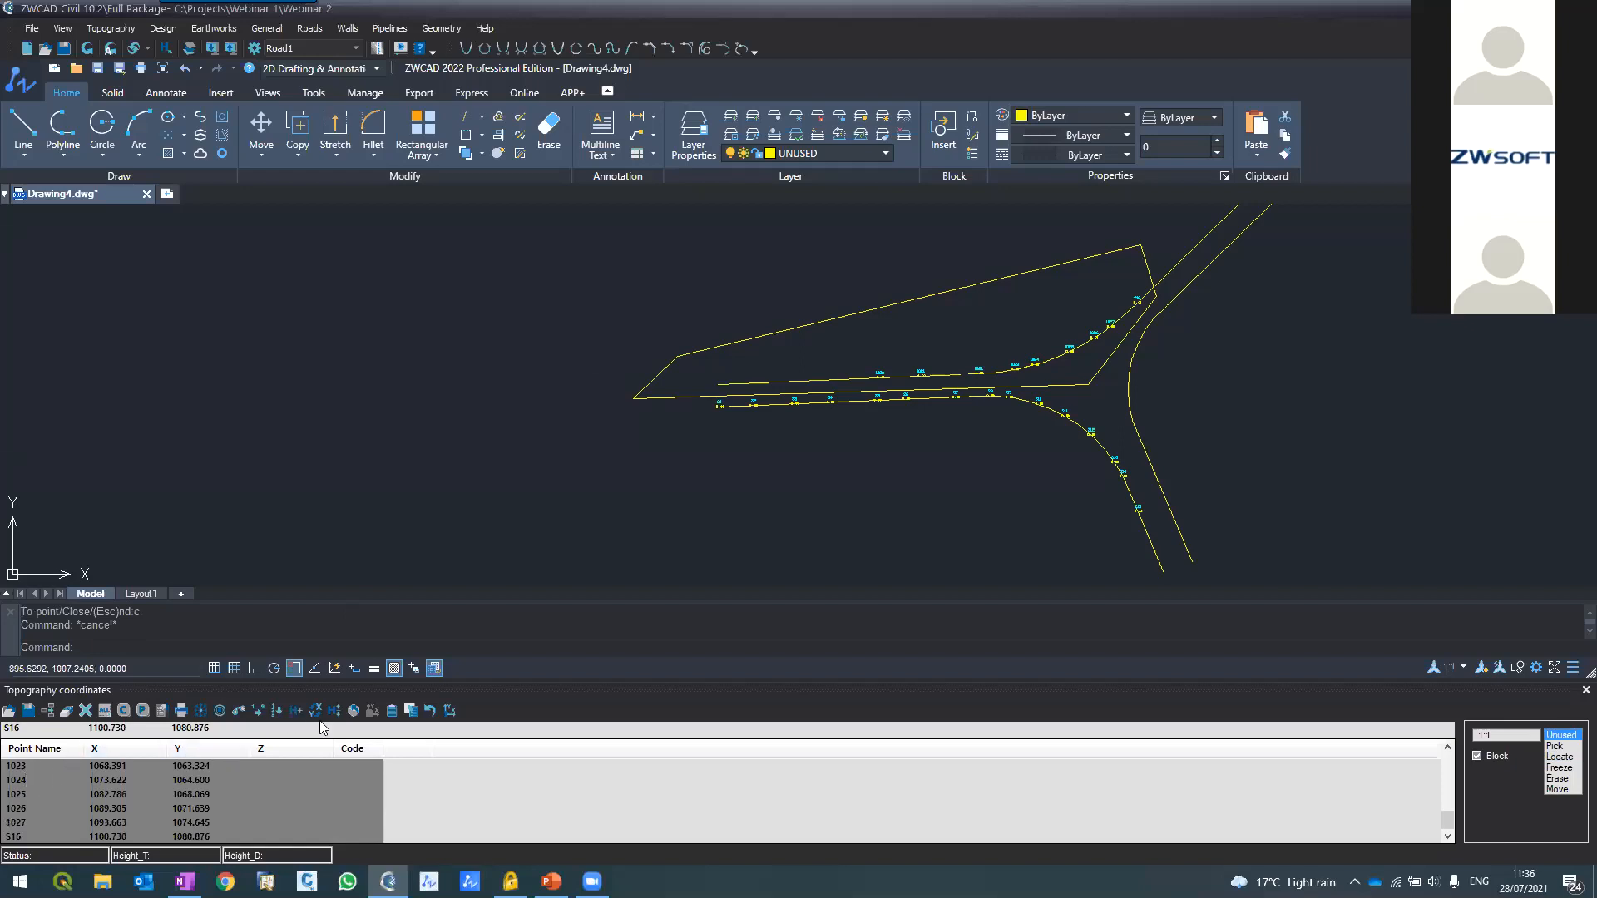
Auto-number the located block from 1 with the prefix N, redraw the topography and leave Block mode
click(254, 714)
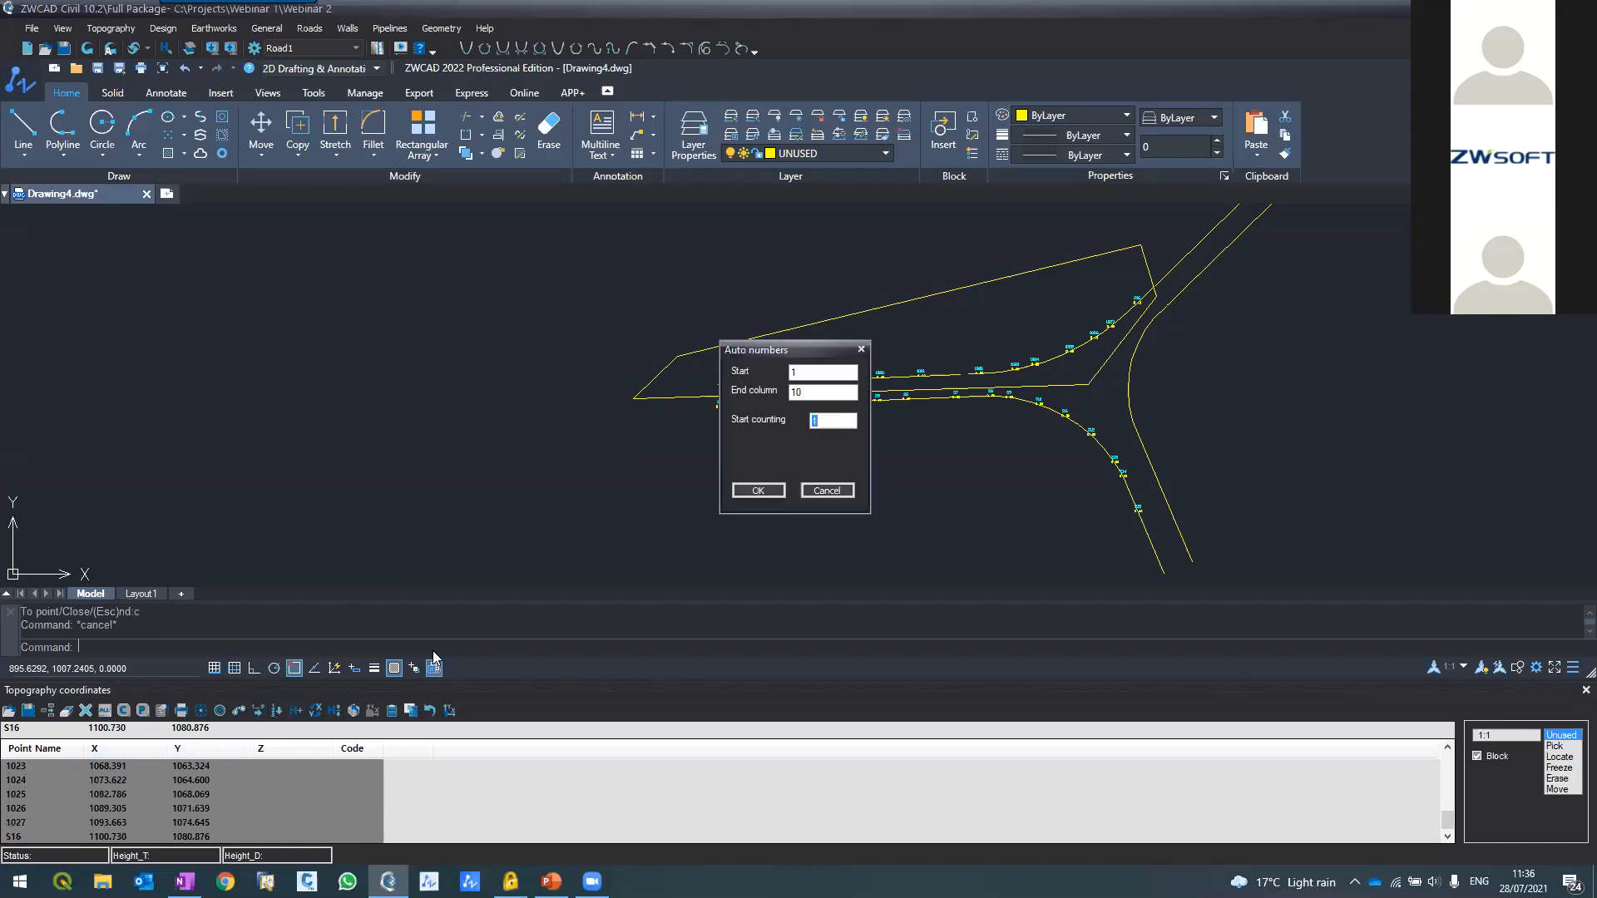
click(741, 491)
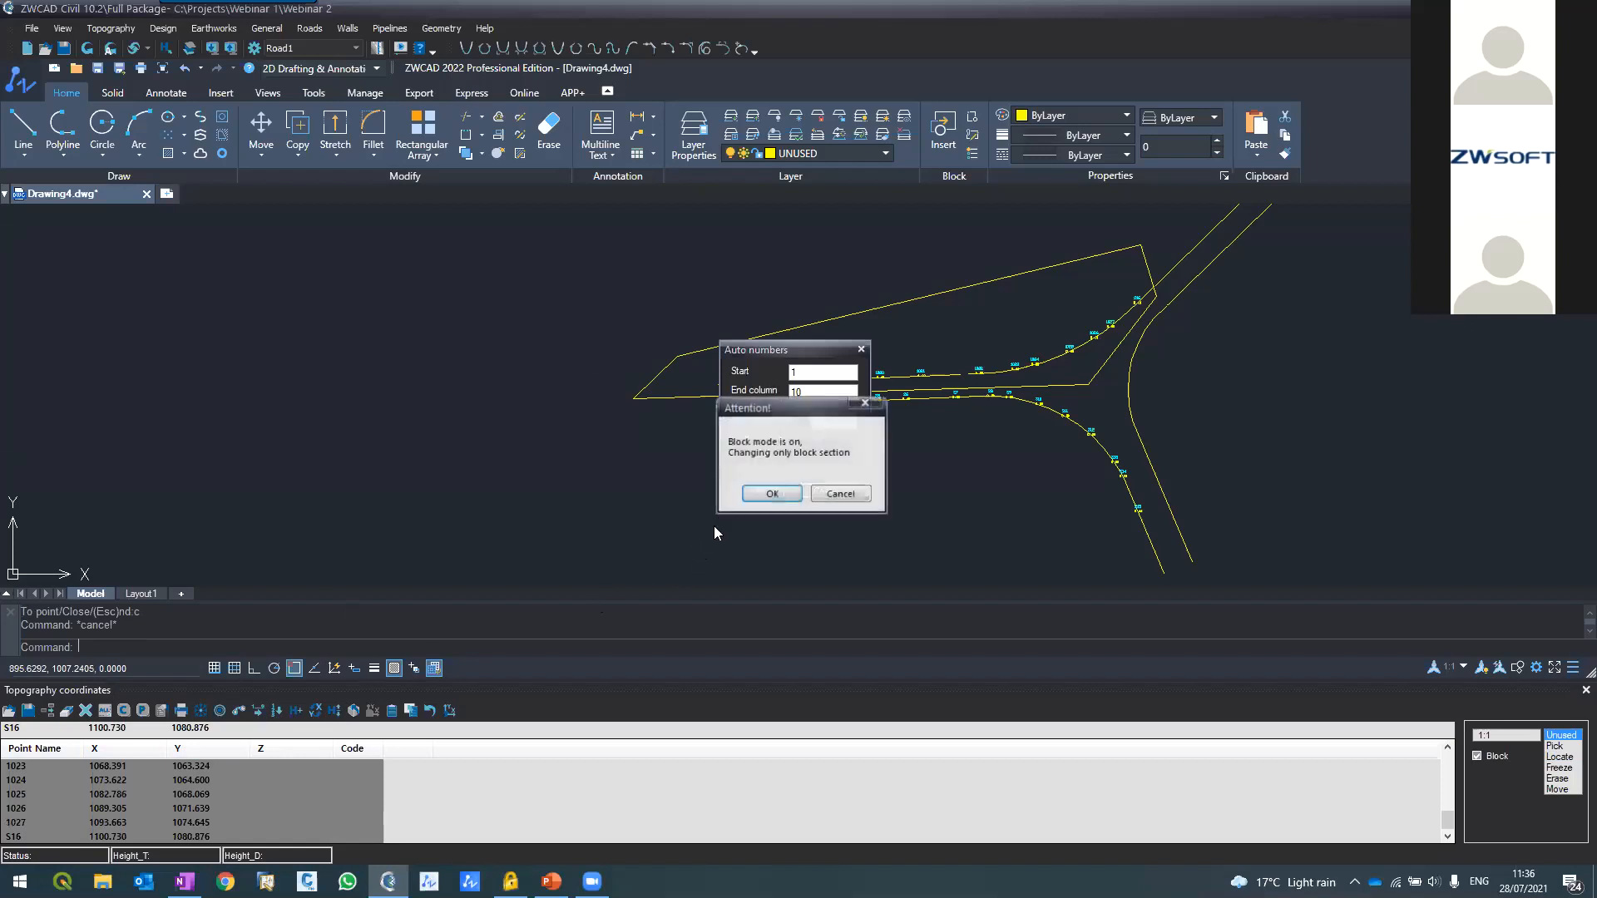
click(760, 495)
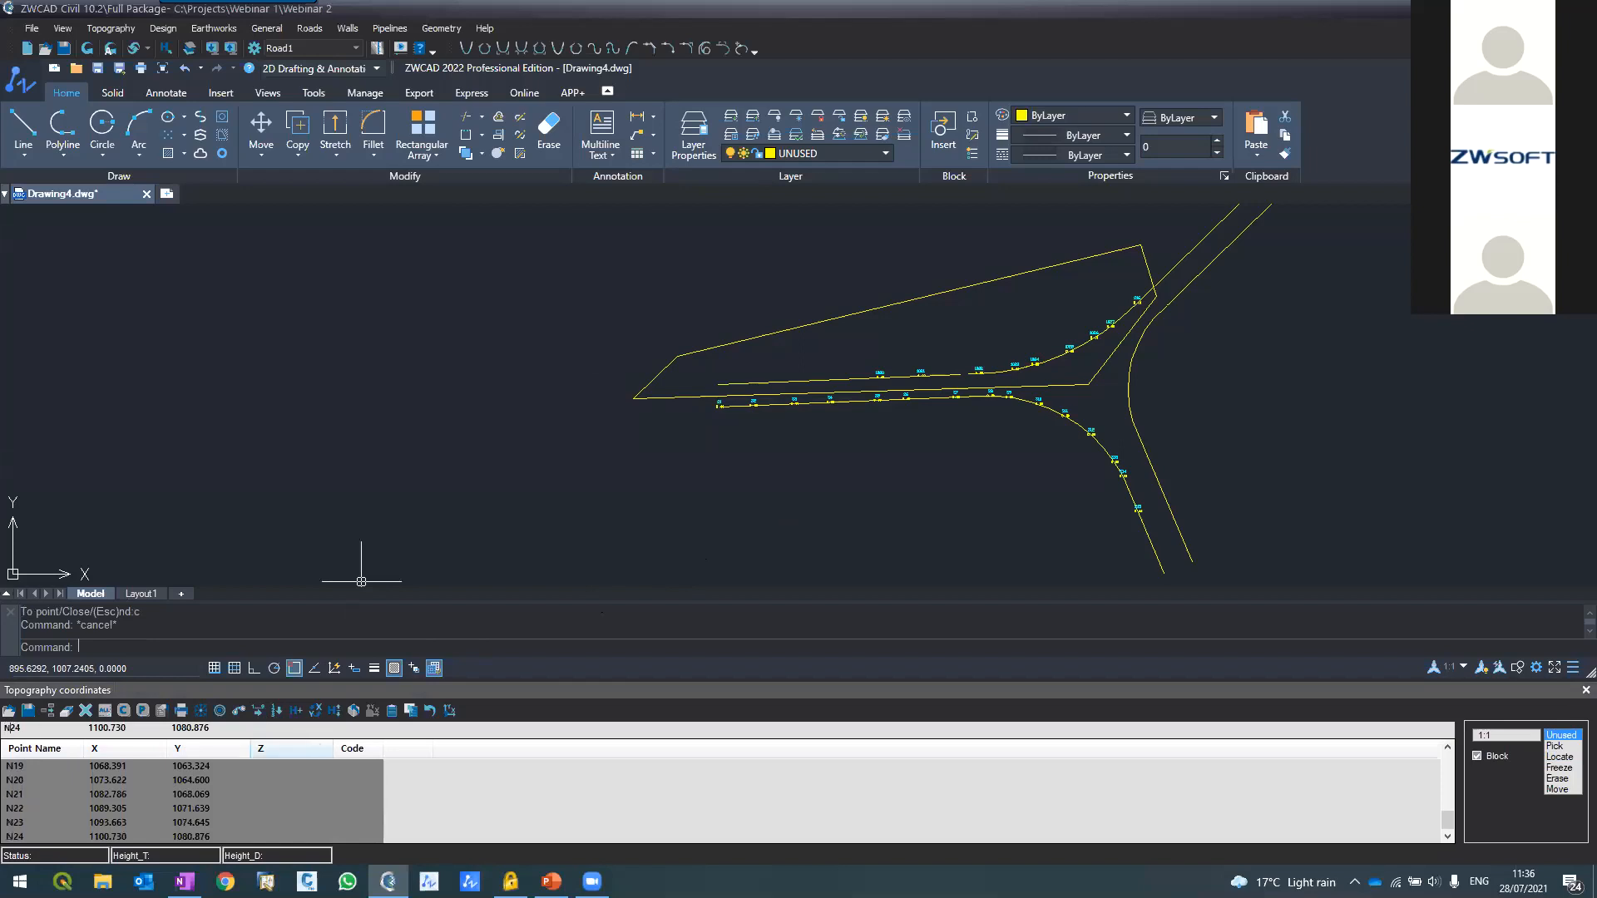
click(85, 47)
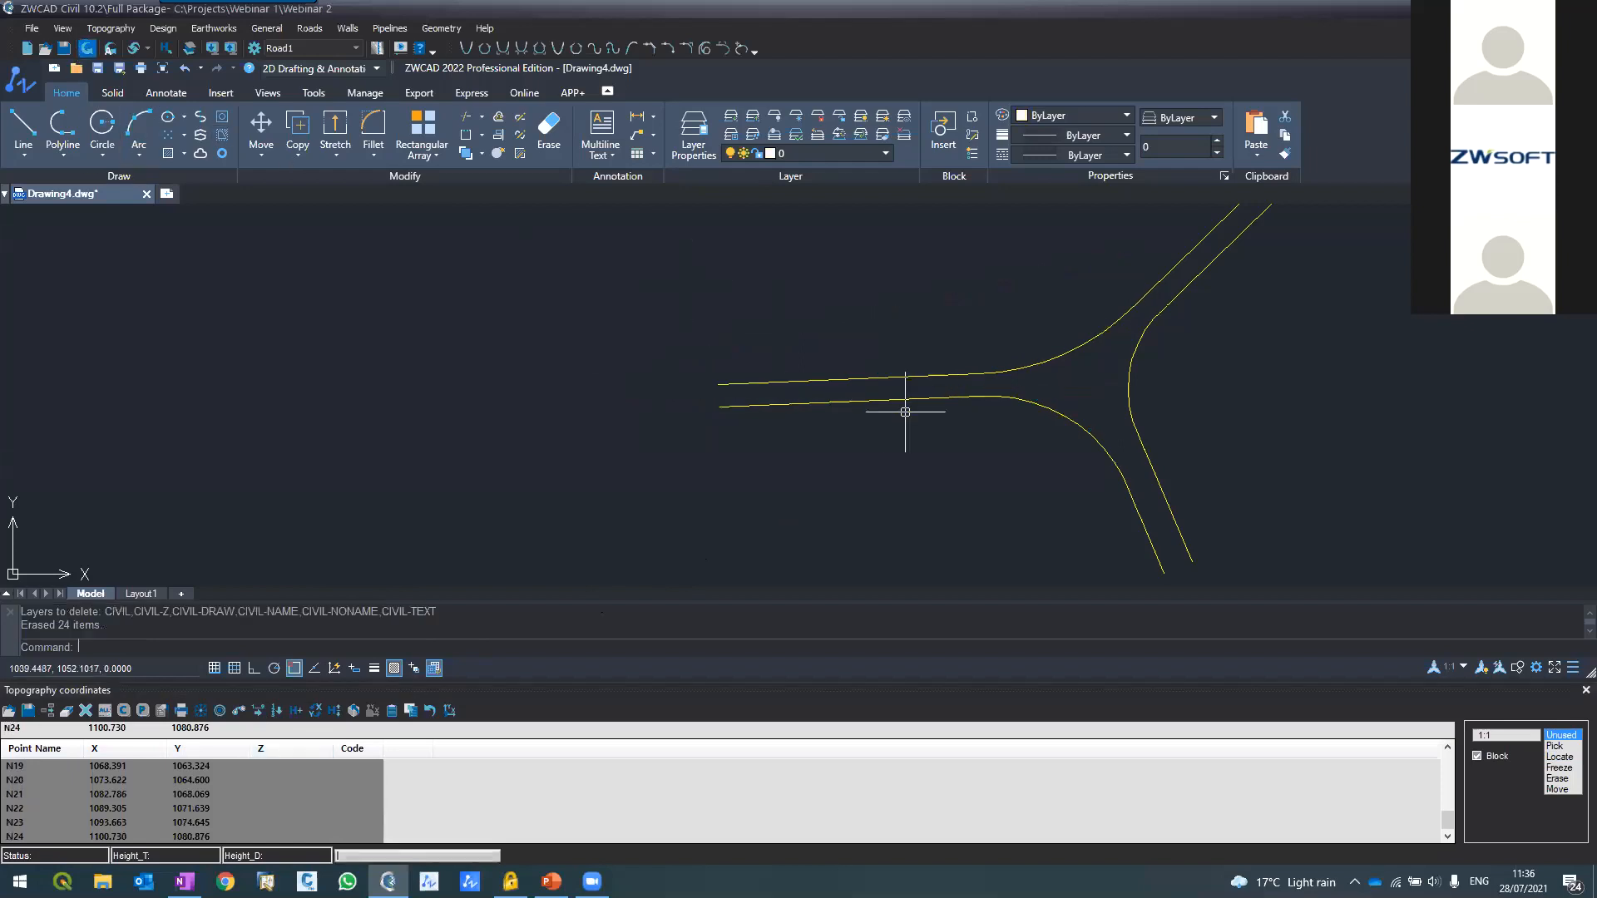
scroll(784, 338, up, 8)
scroll(738, 328, down, 10)
scroll(637, 384, up, 10)
scroll(632, 381, down, 5)
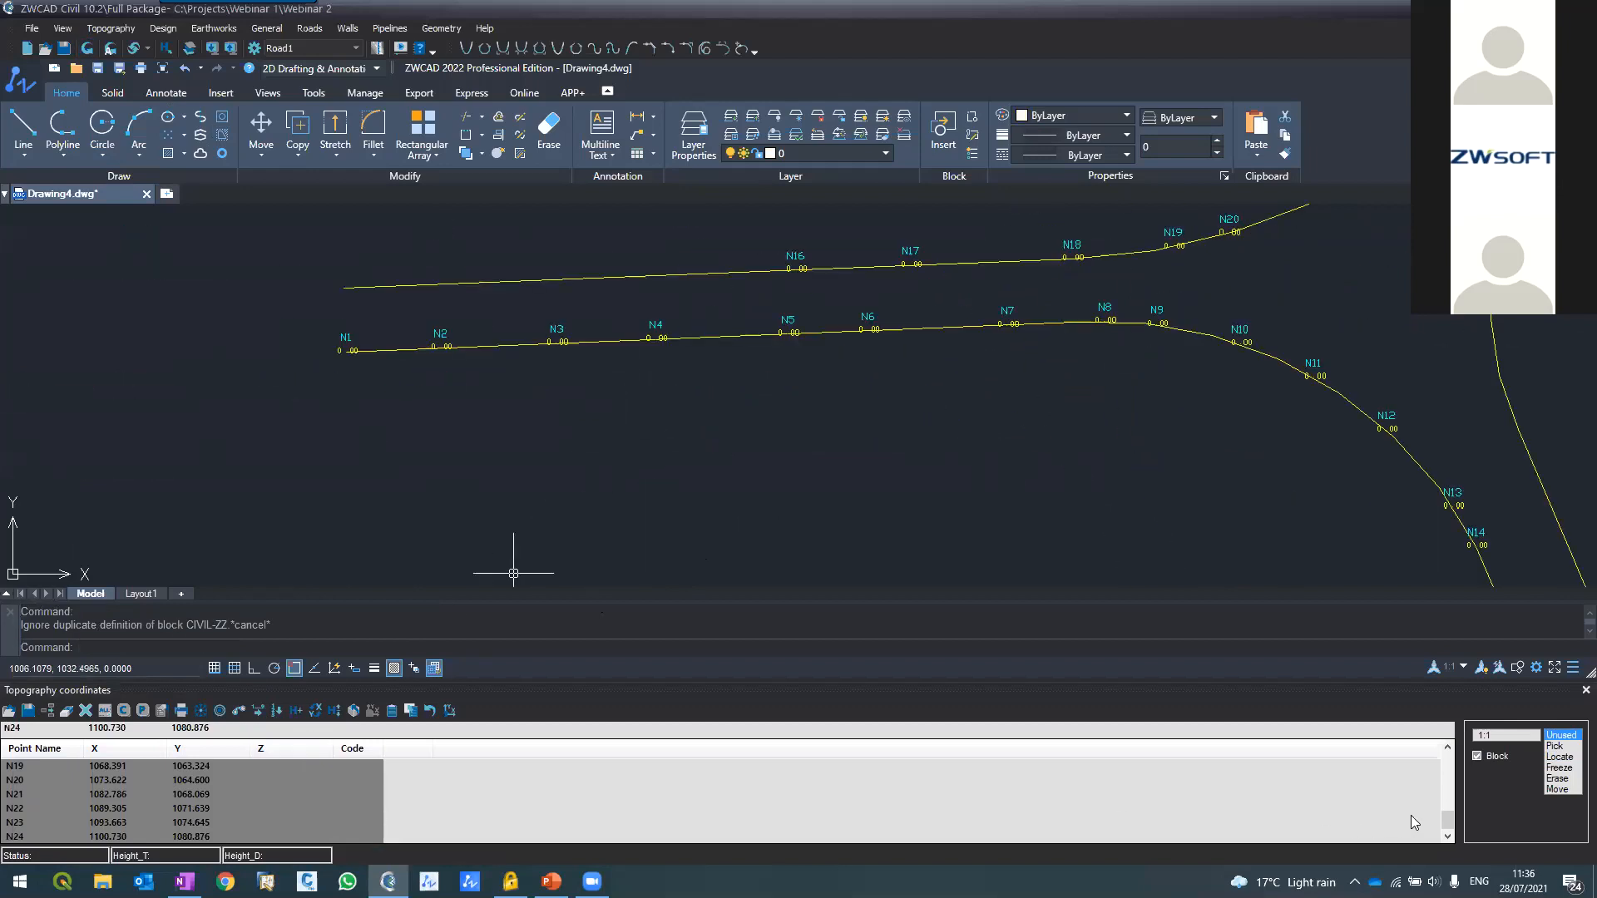
click(1476, 756)
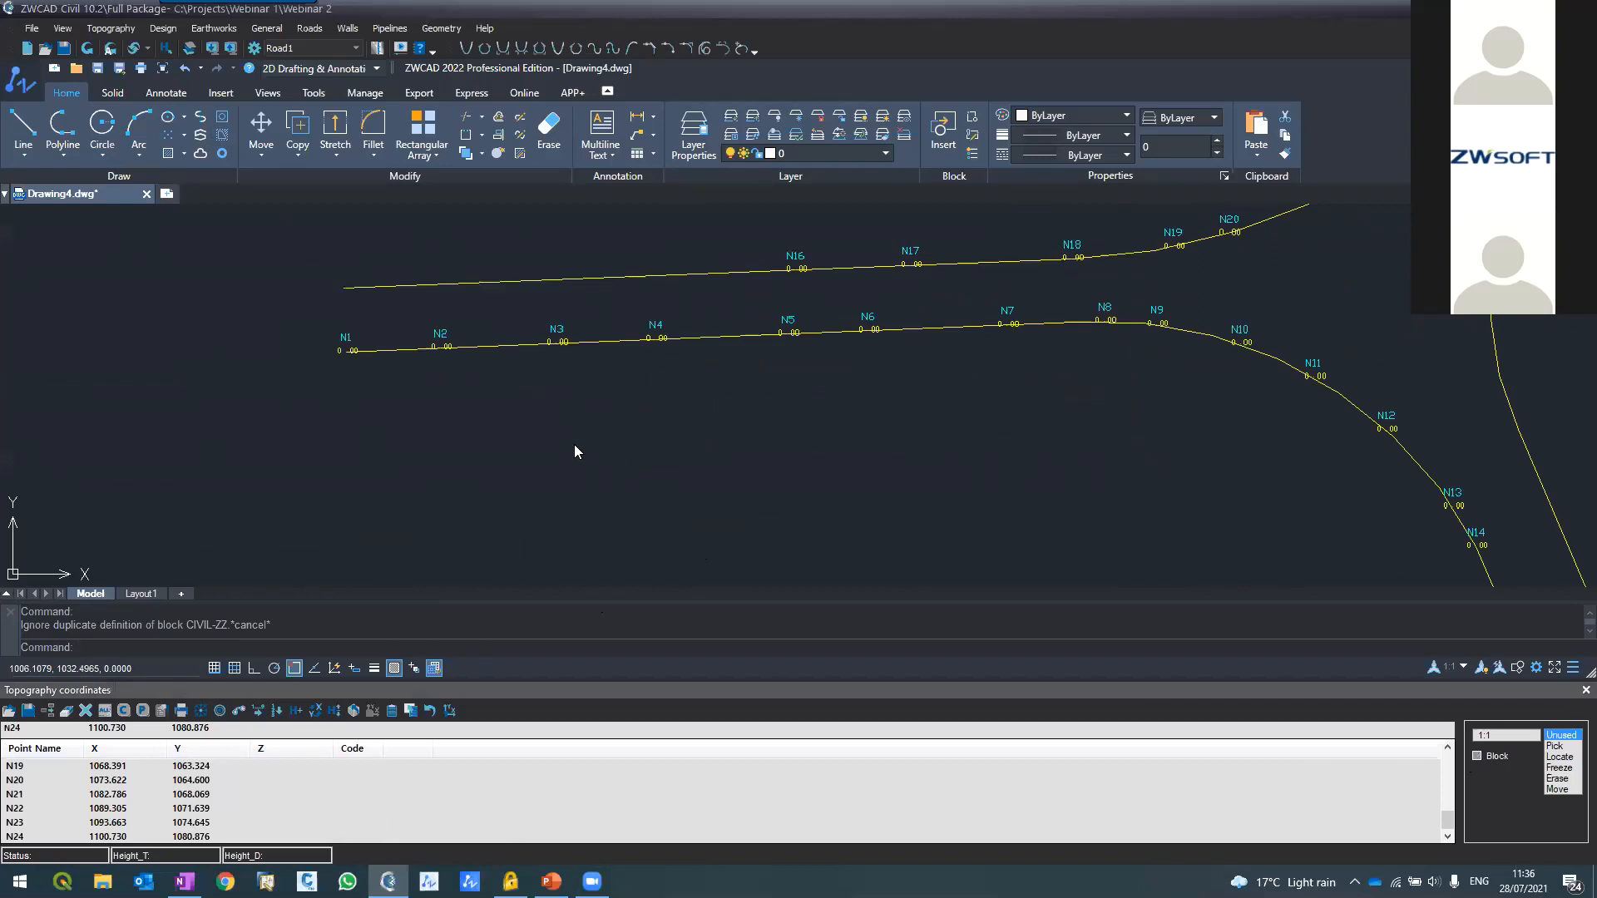
Examine the surveying instrument formats offered for saving the topography coordinates as a text file, without saving
click(87, 783)
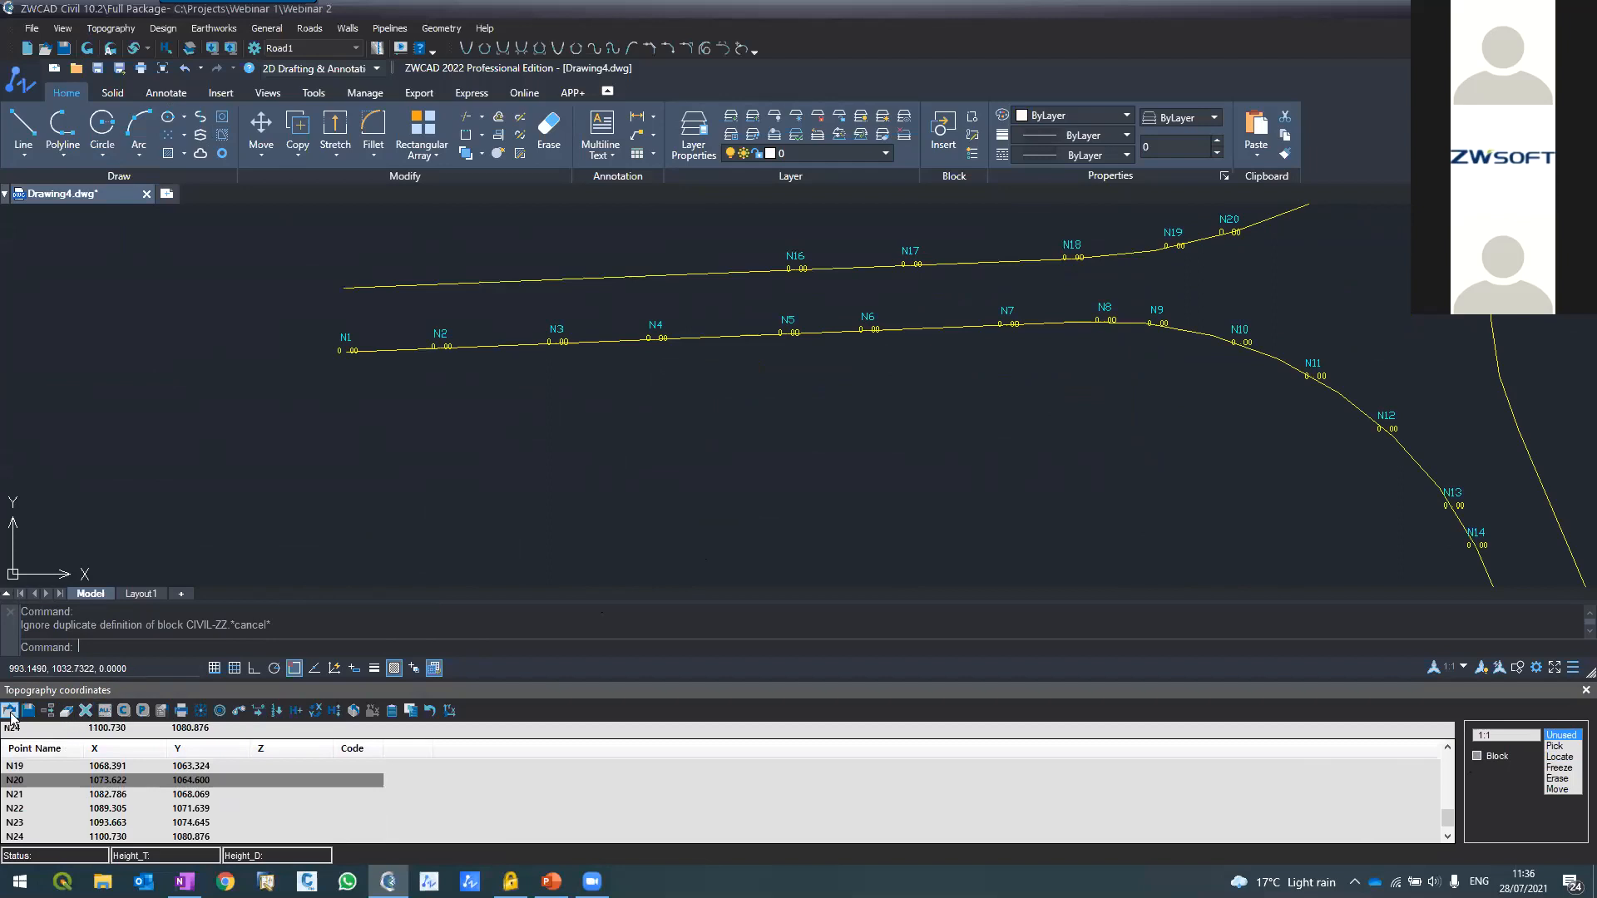
click(28, 710)
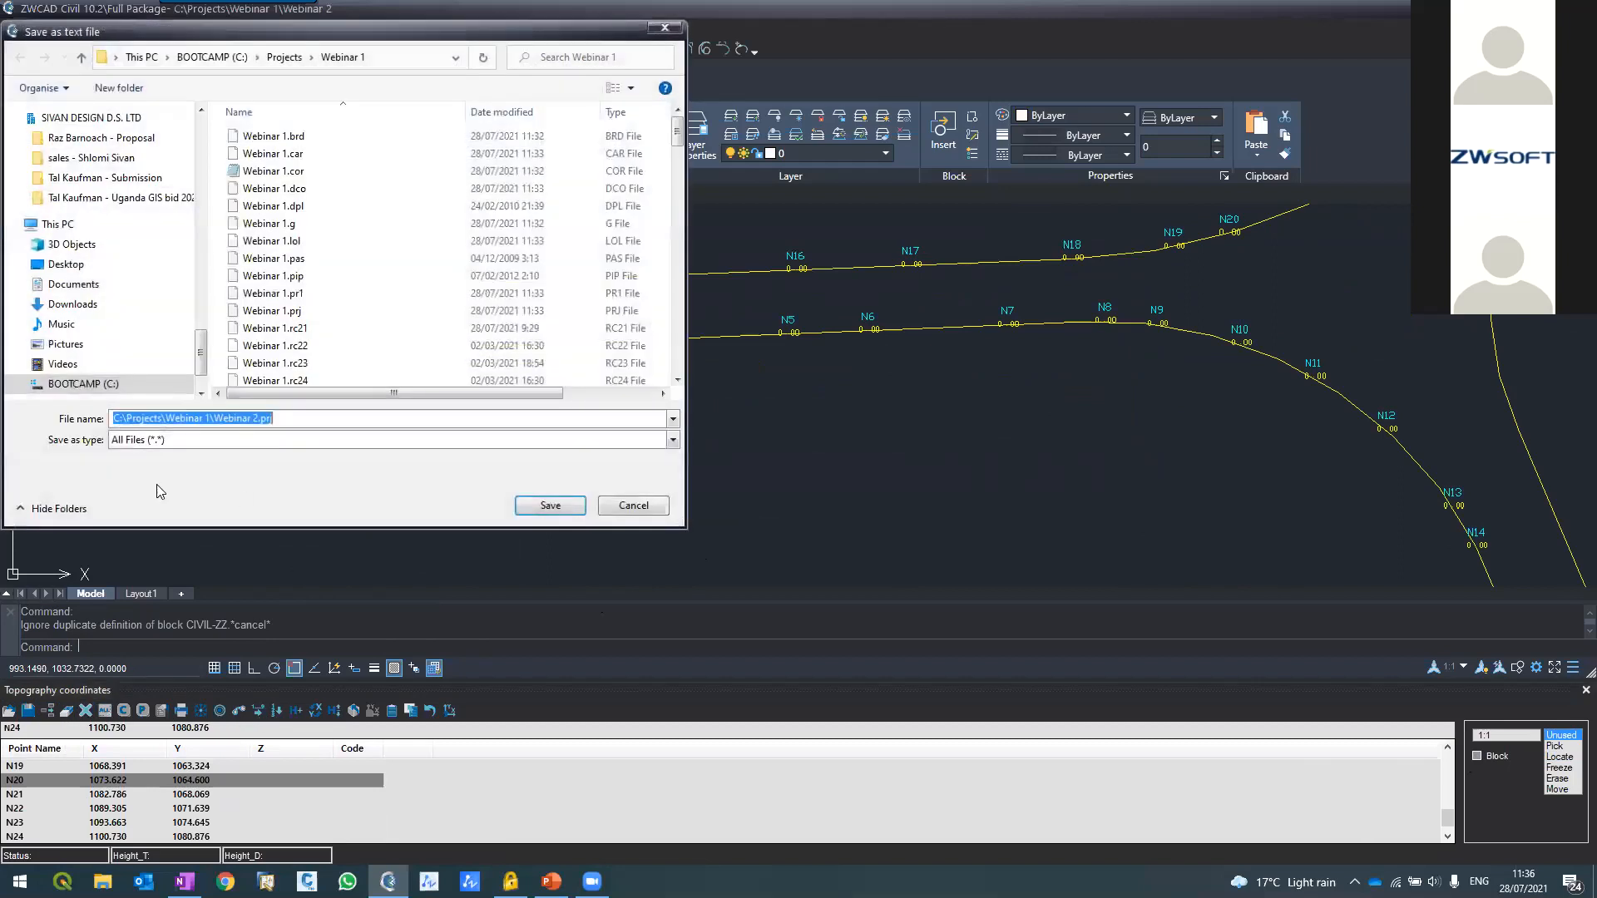
click(174, 443)
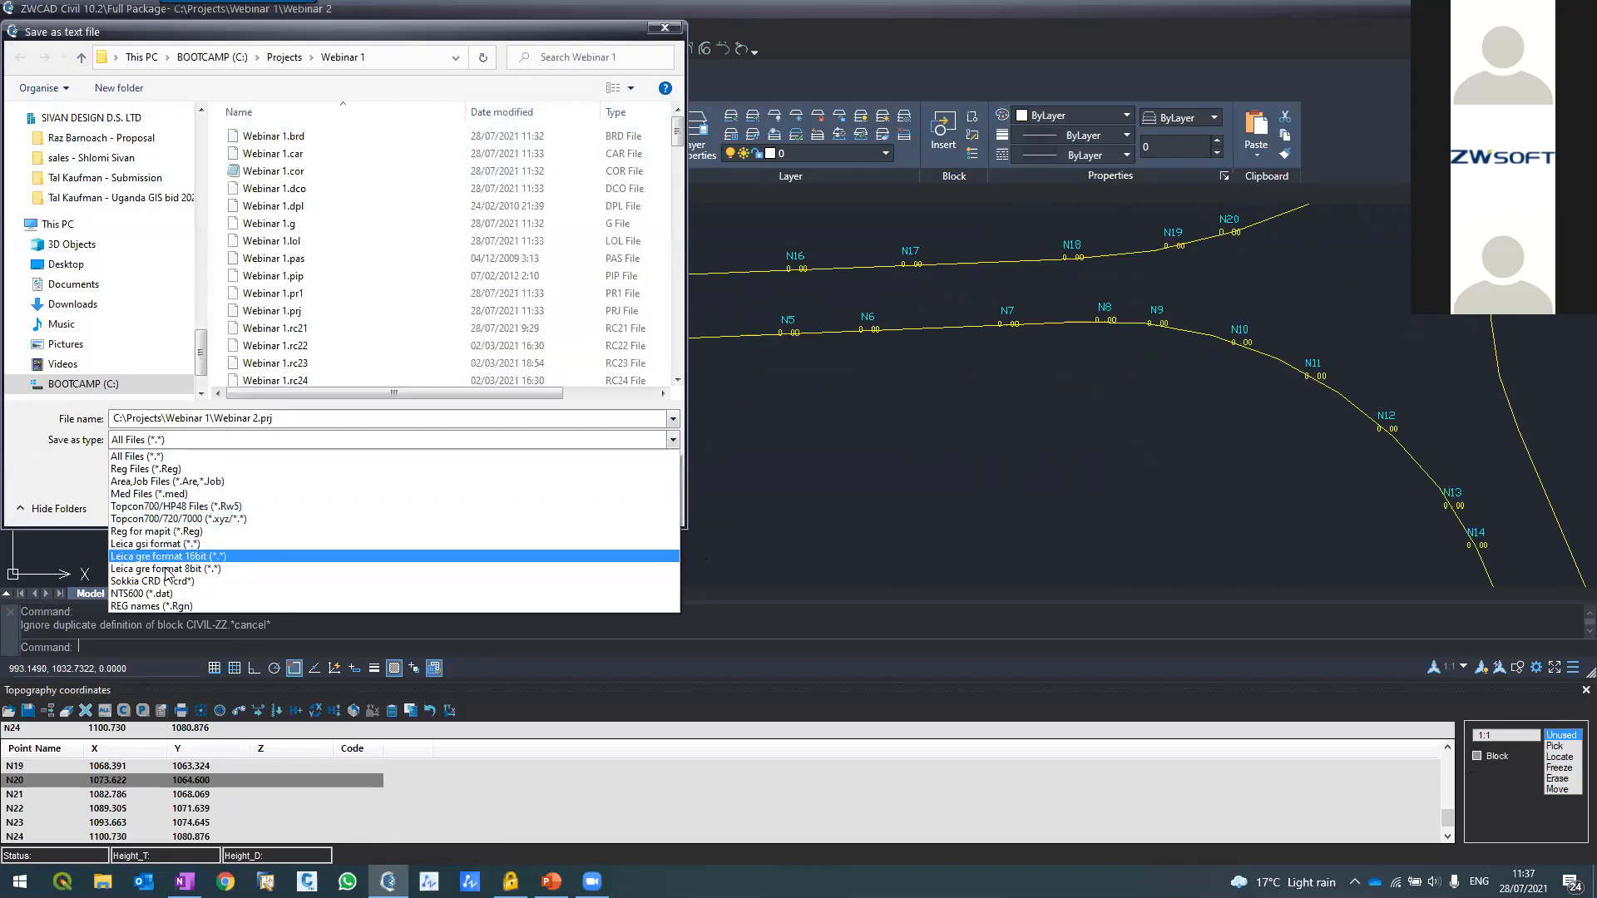
click(887, 550)
click(620, 505)
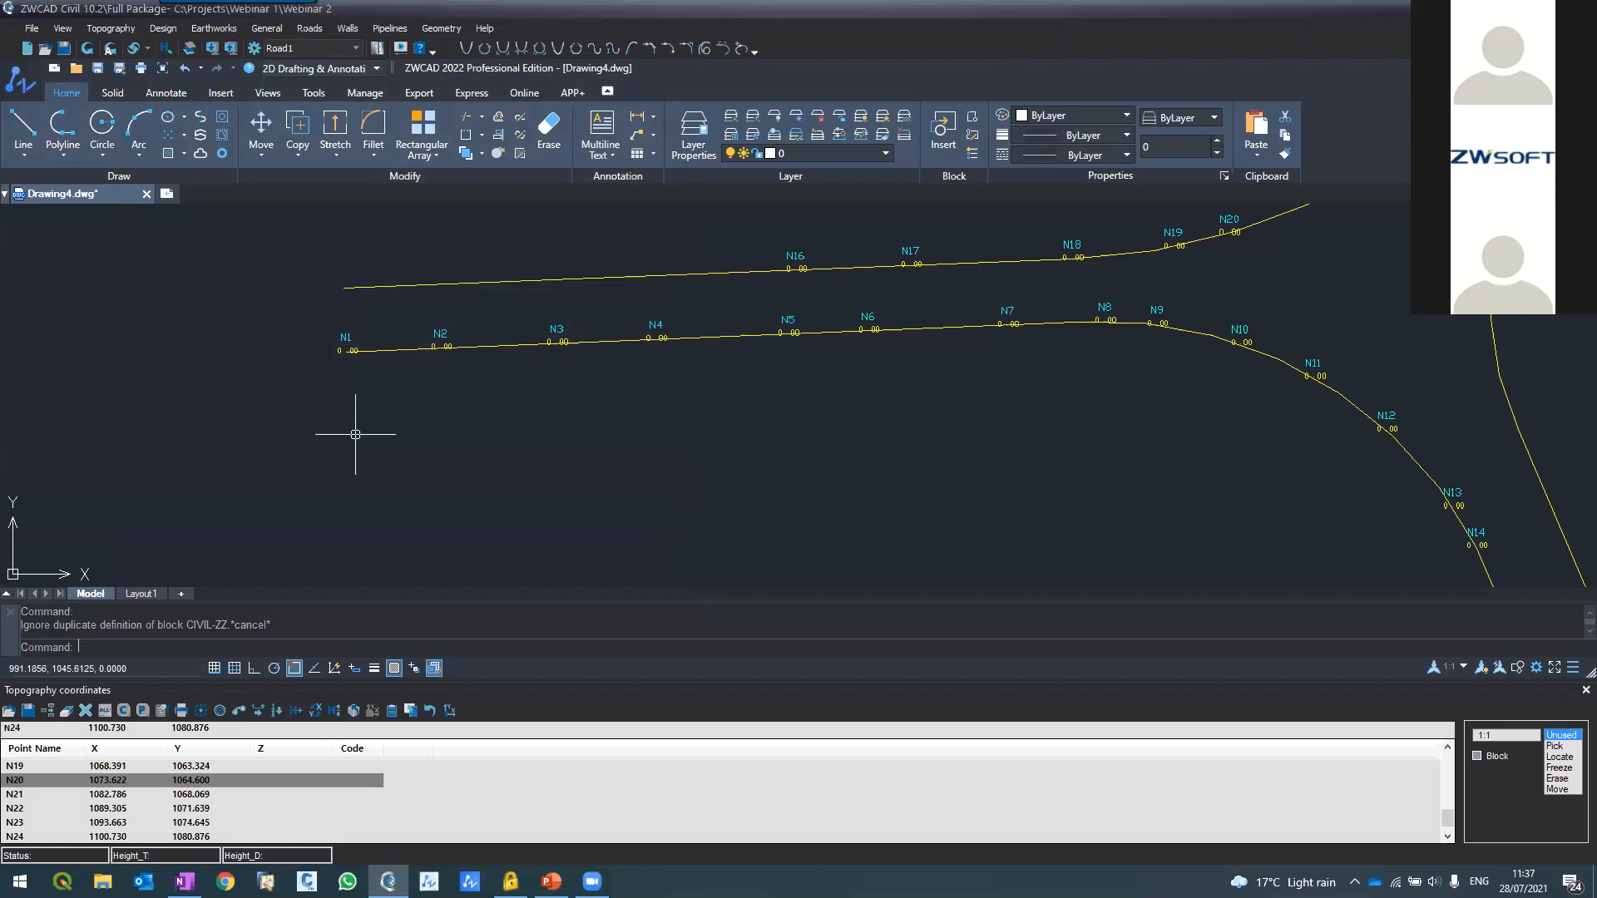
Save the changes to the Webinar 2 project and create a new project named Webinar 3 in the Webinar 1 folder
click(1584, 690)
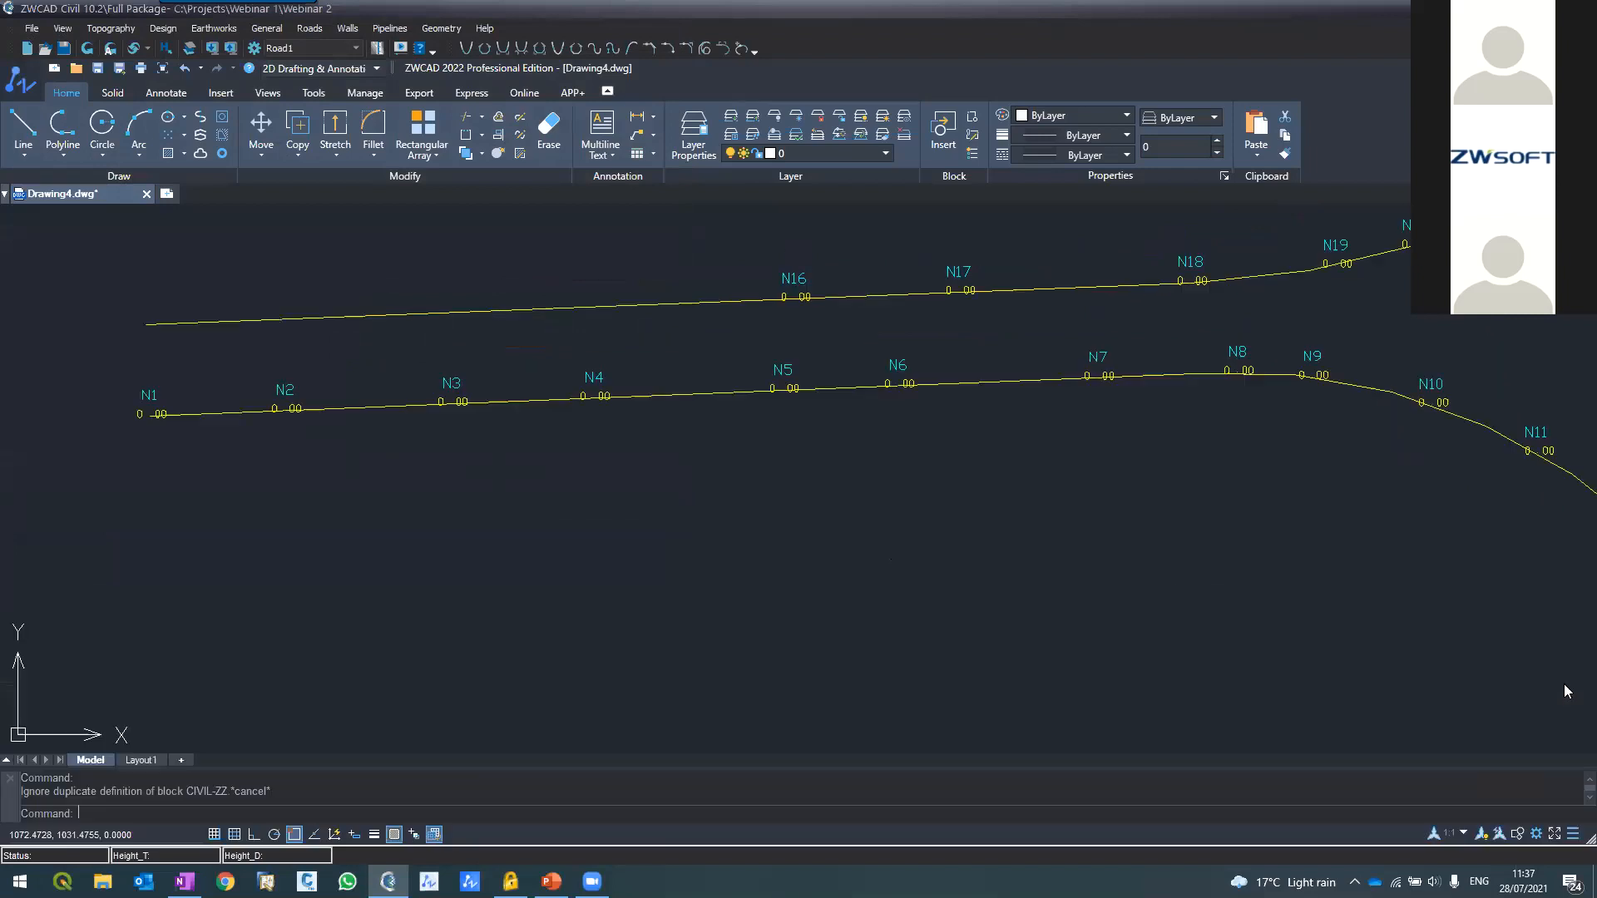
click(21, 32)
click(35, 48)
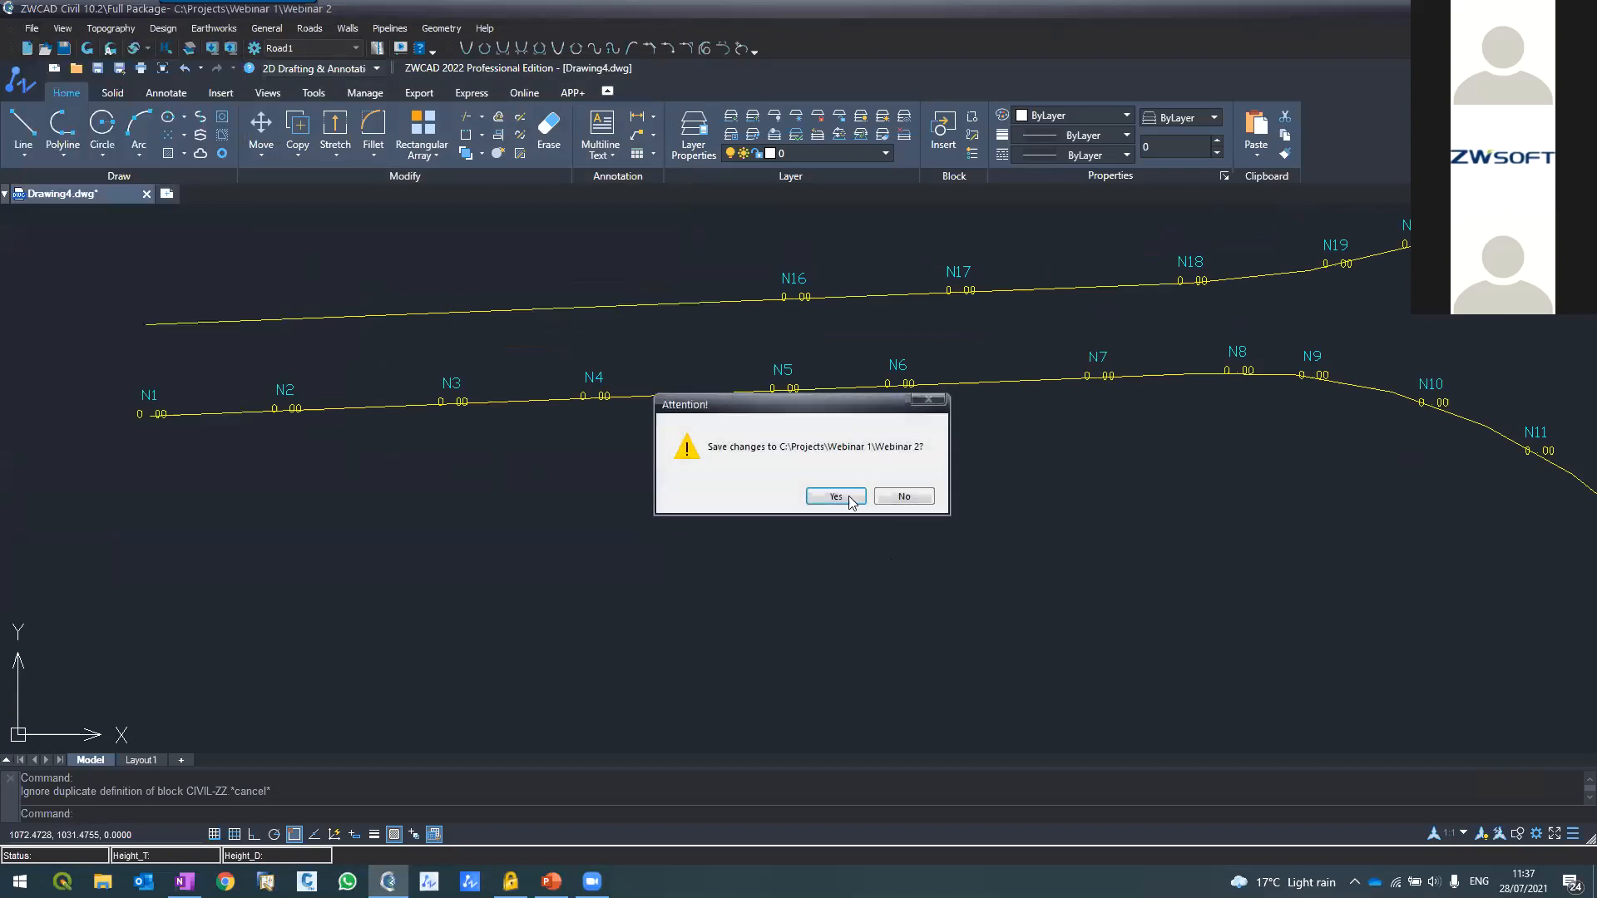
click(836, 495)
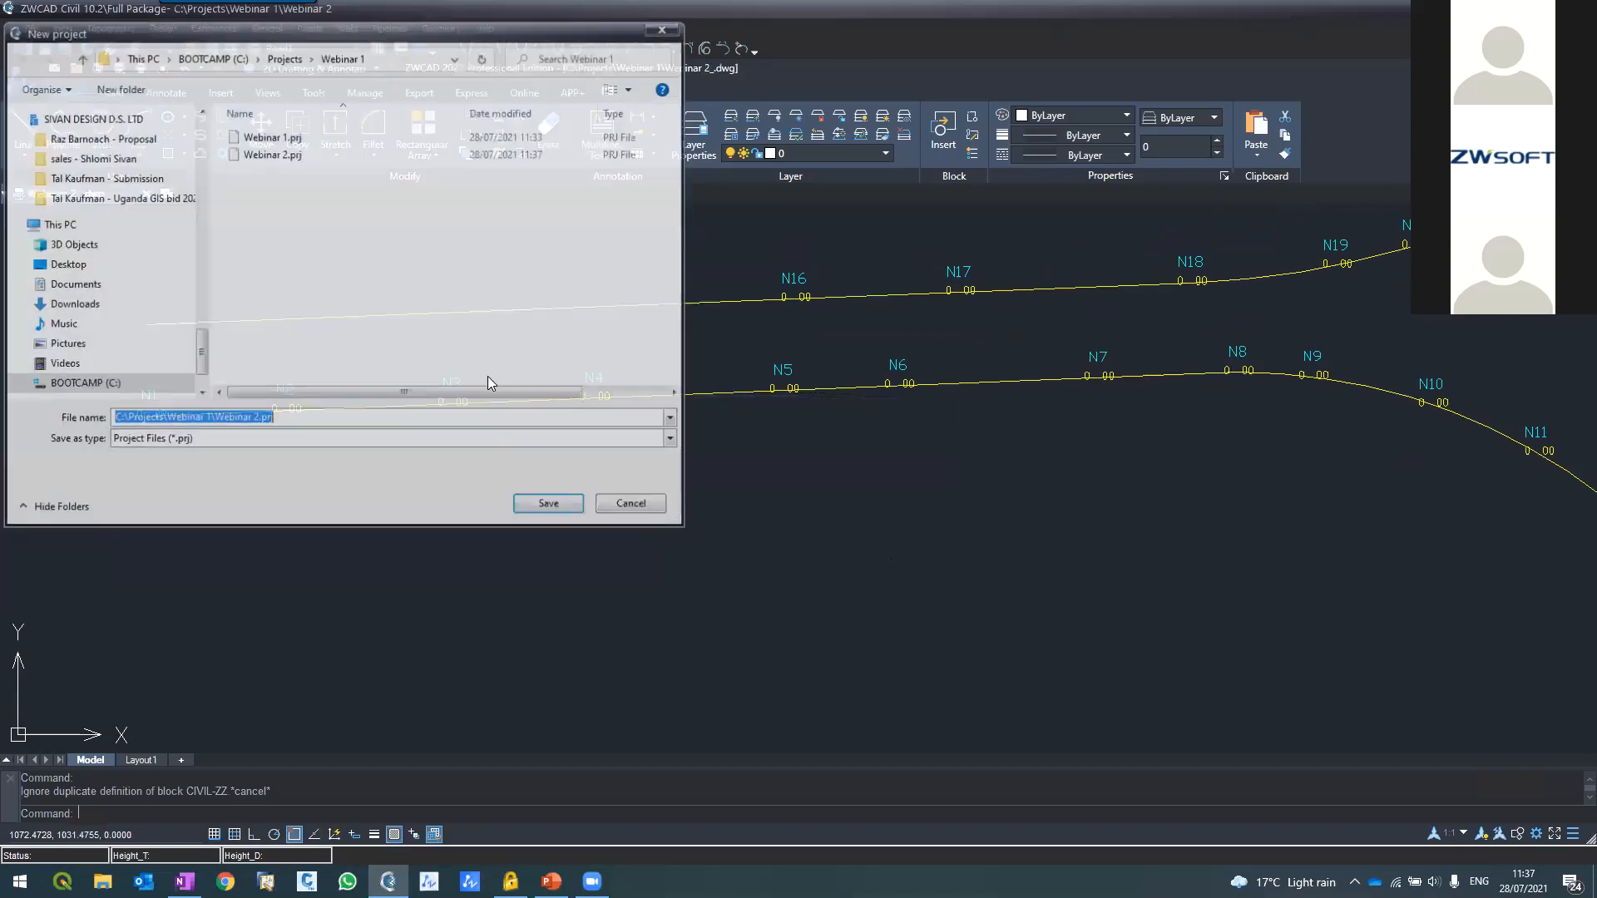
text(We)
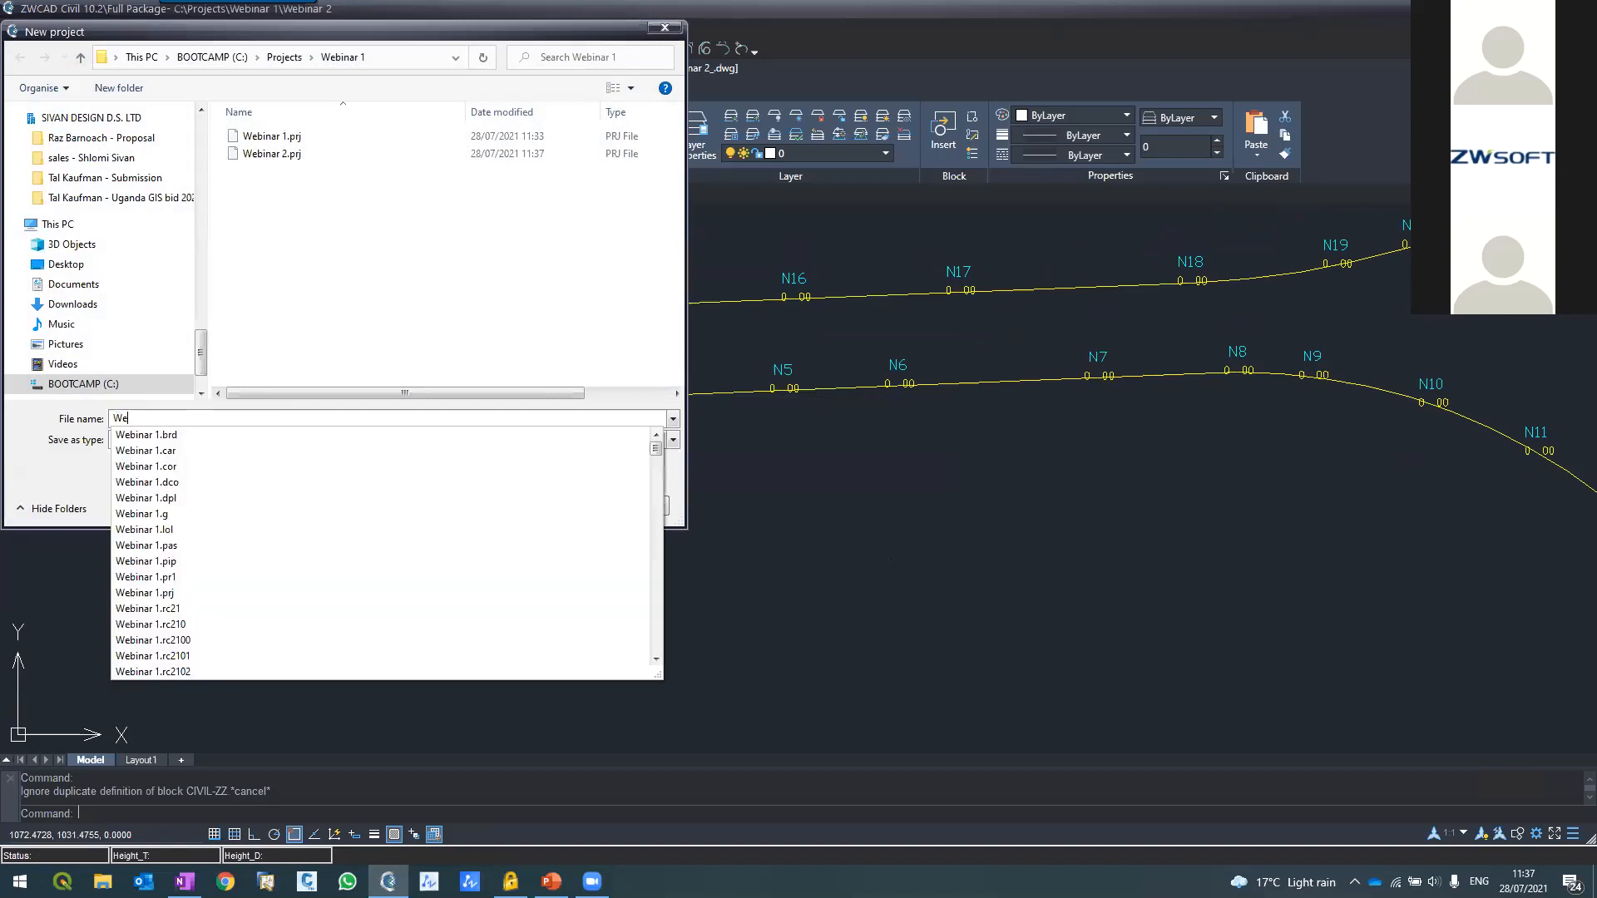
text(binar 34)
key(Return)
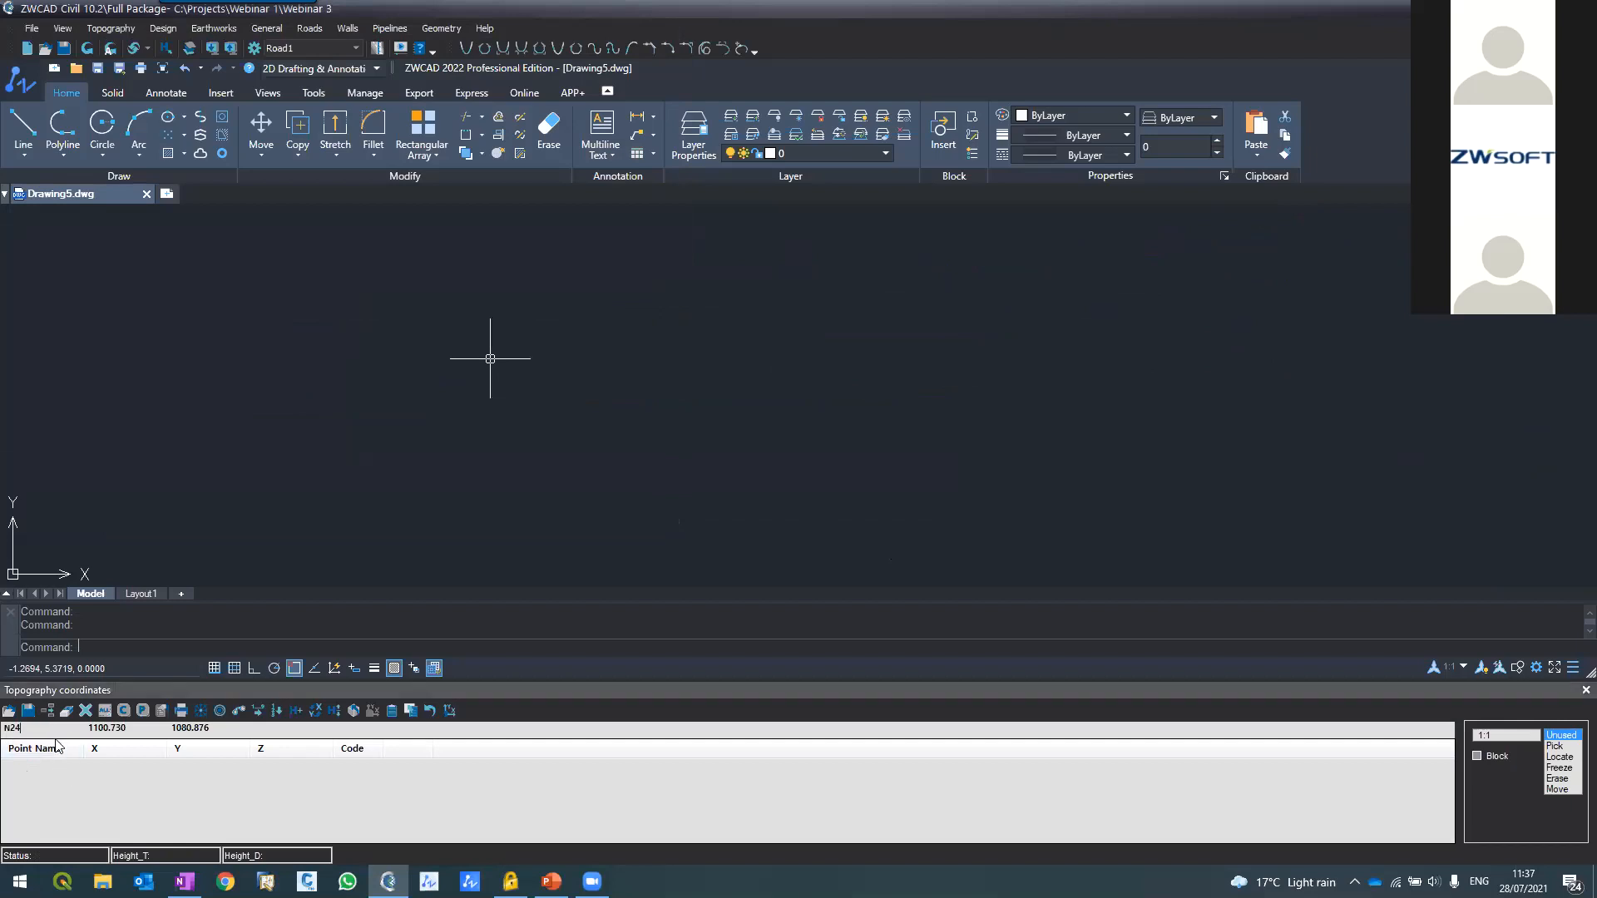
Load the topography points from NARKISIM_09_Topo.txt in the Projects folder and draw the topography
click(16, 710)
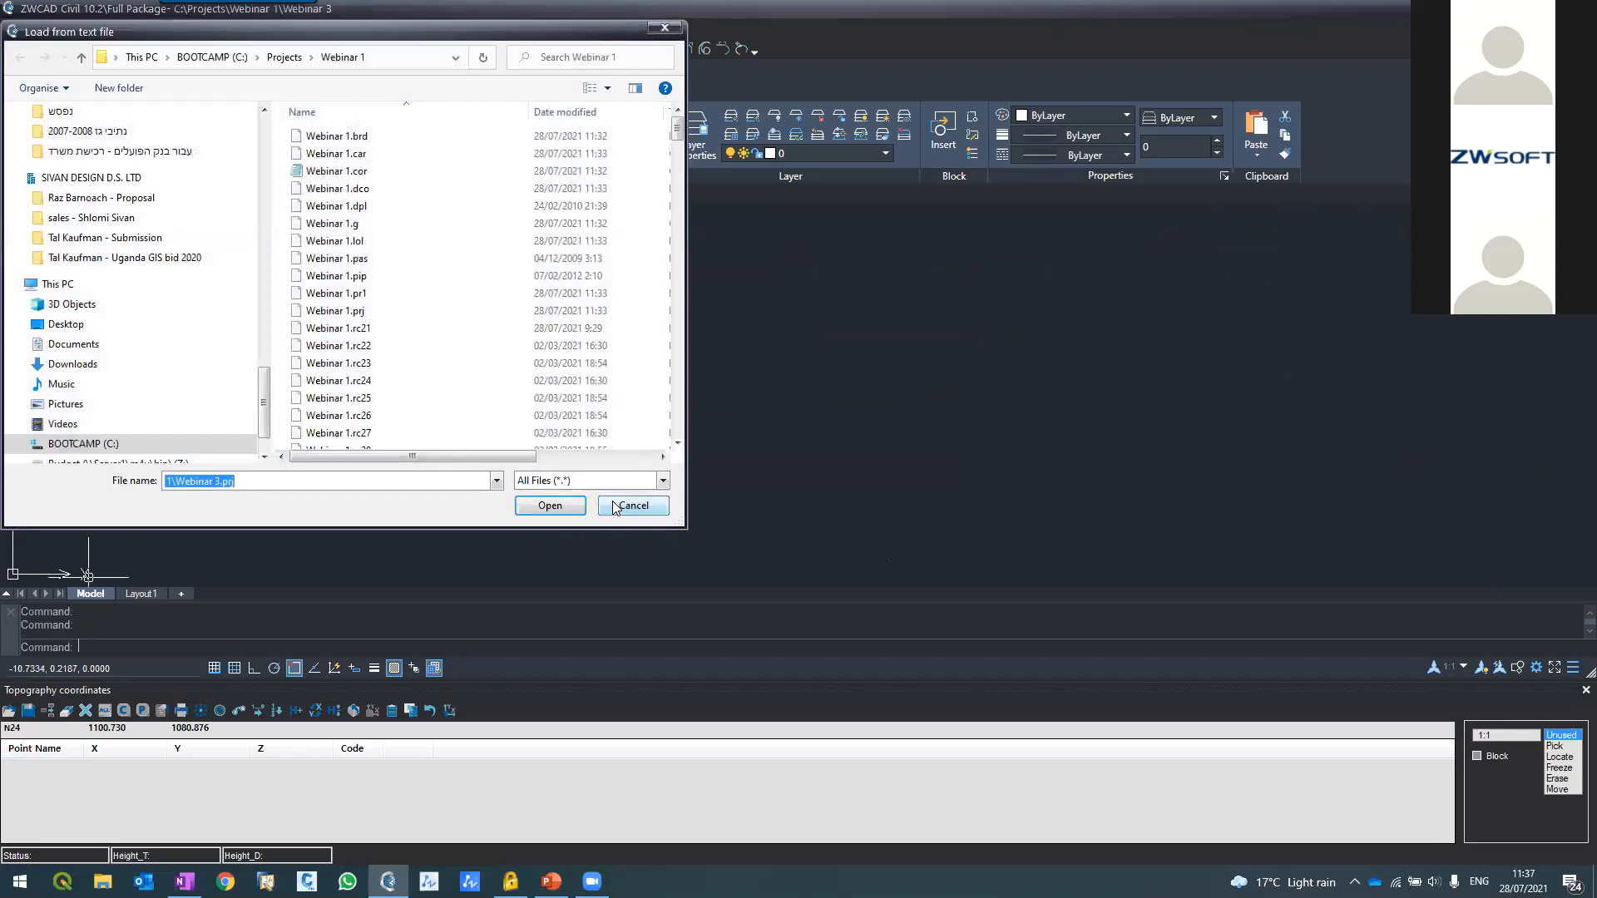
click(286, 58)
scroll(357, 325, down, 2)
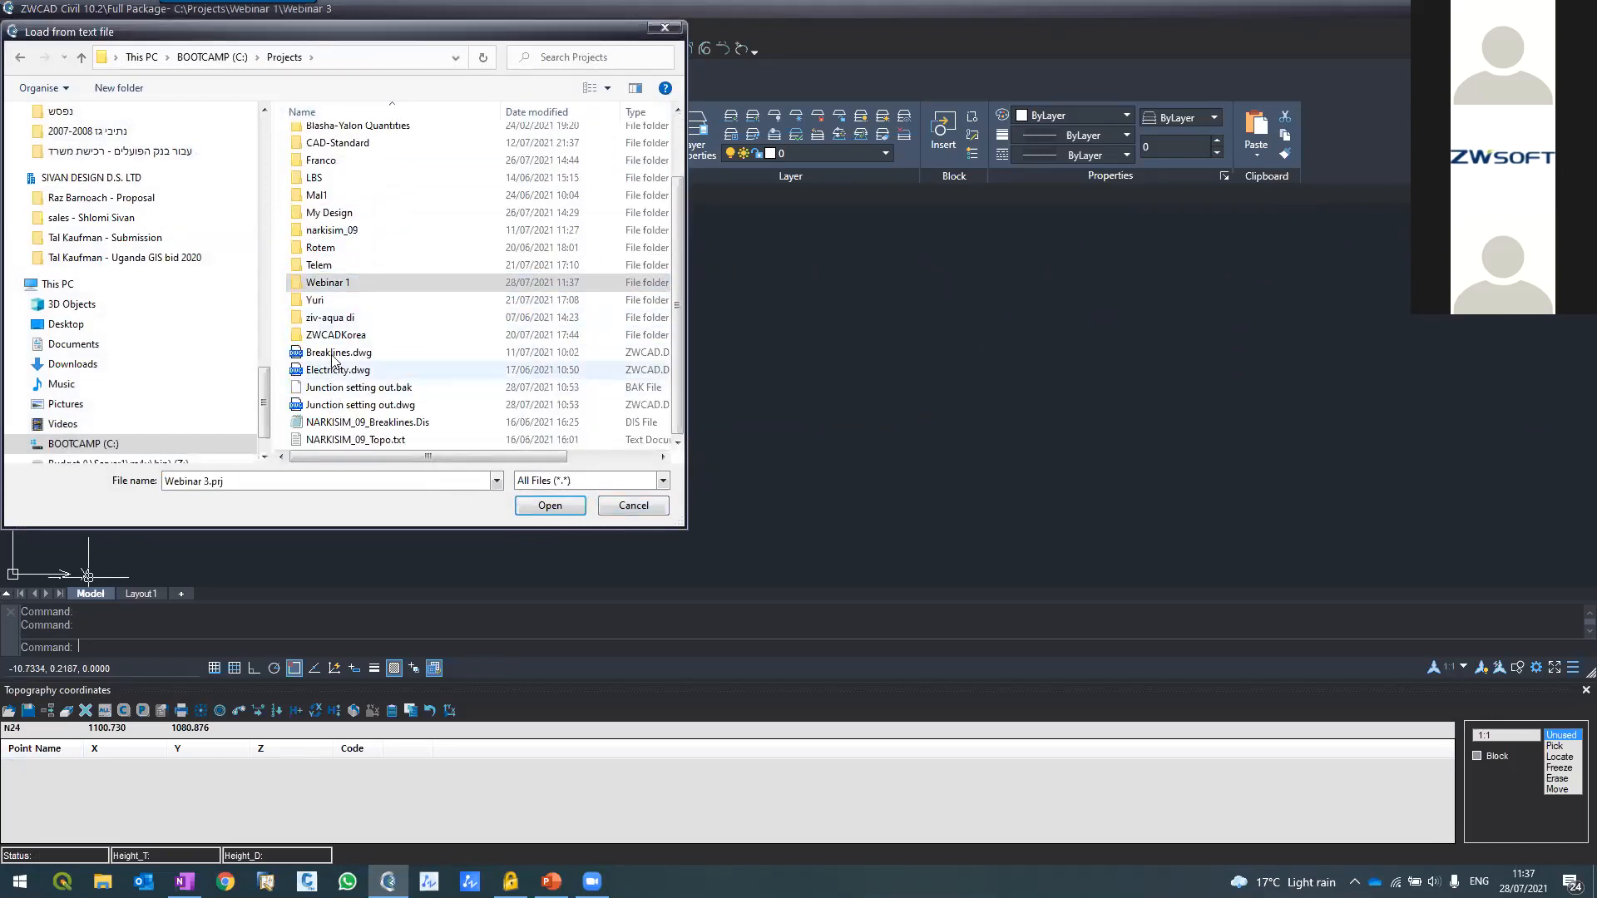
double_click(351, 440)
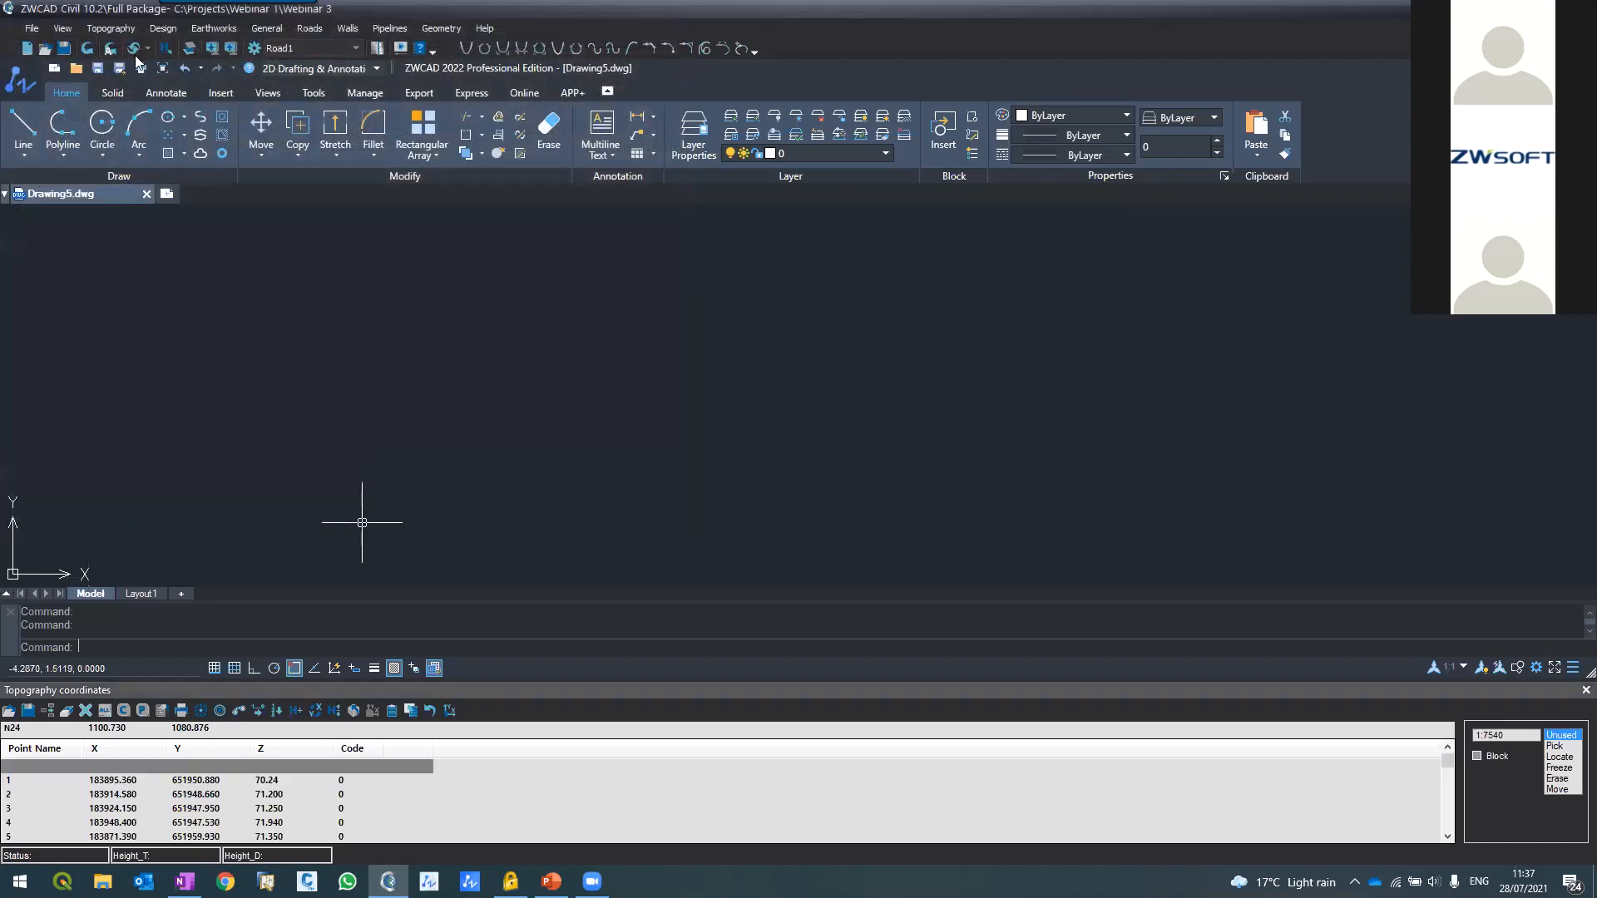
click(86, 47)
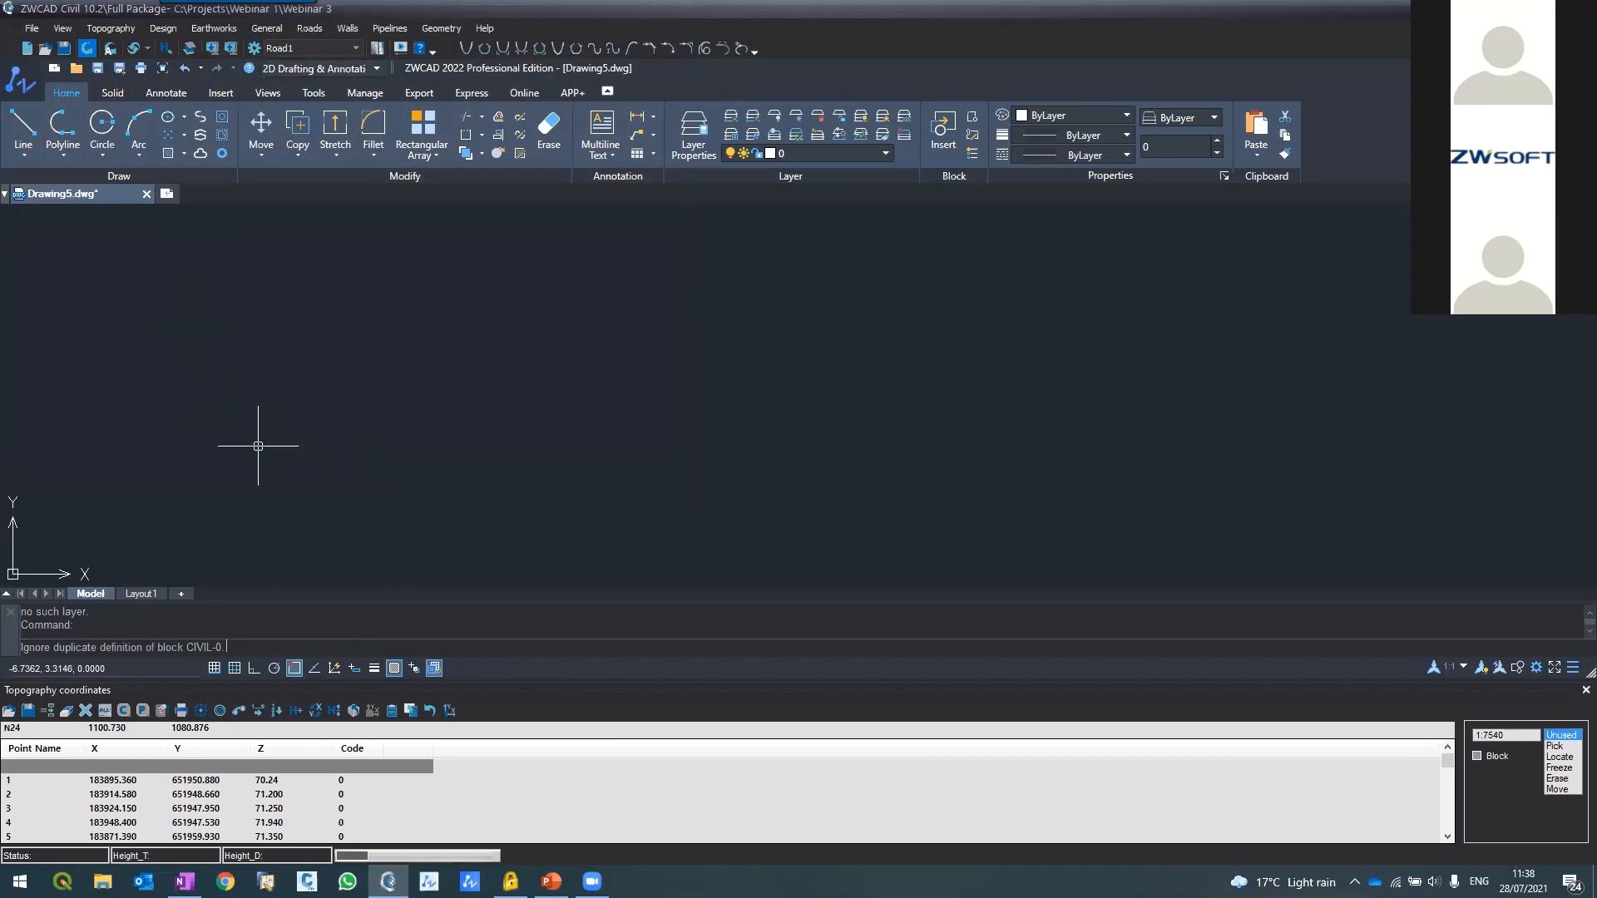
key(Escape)
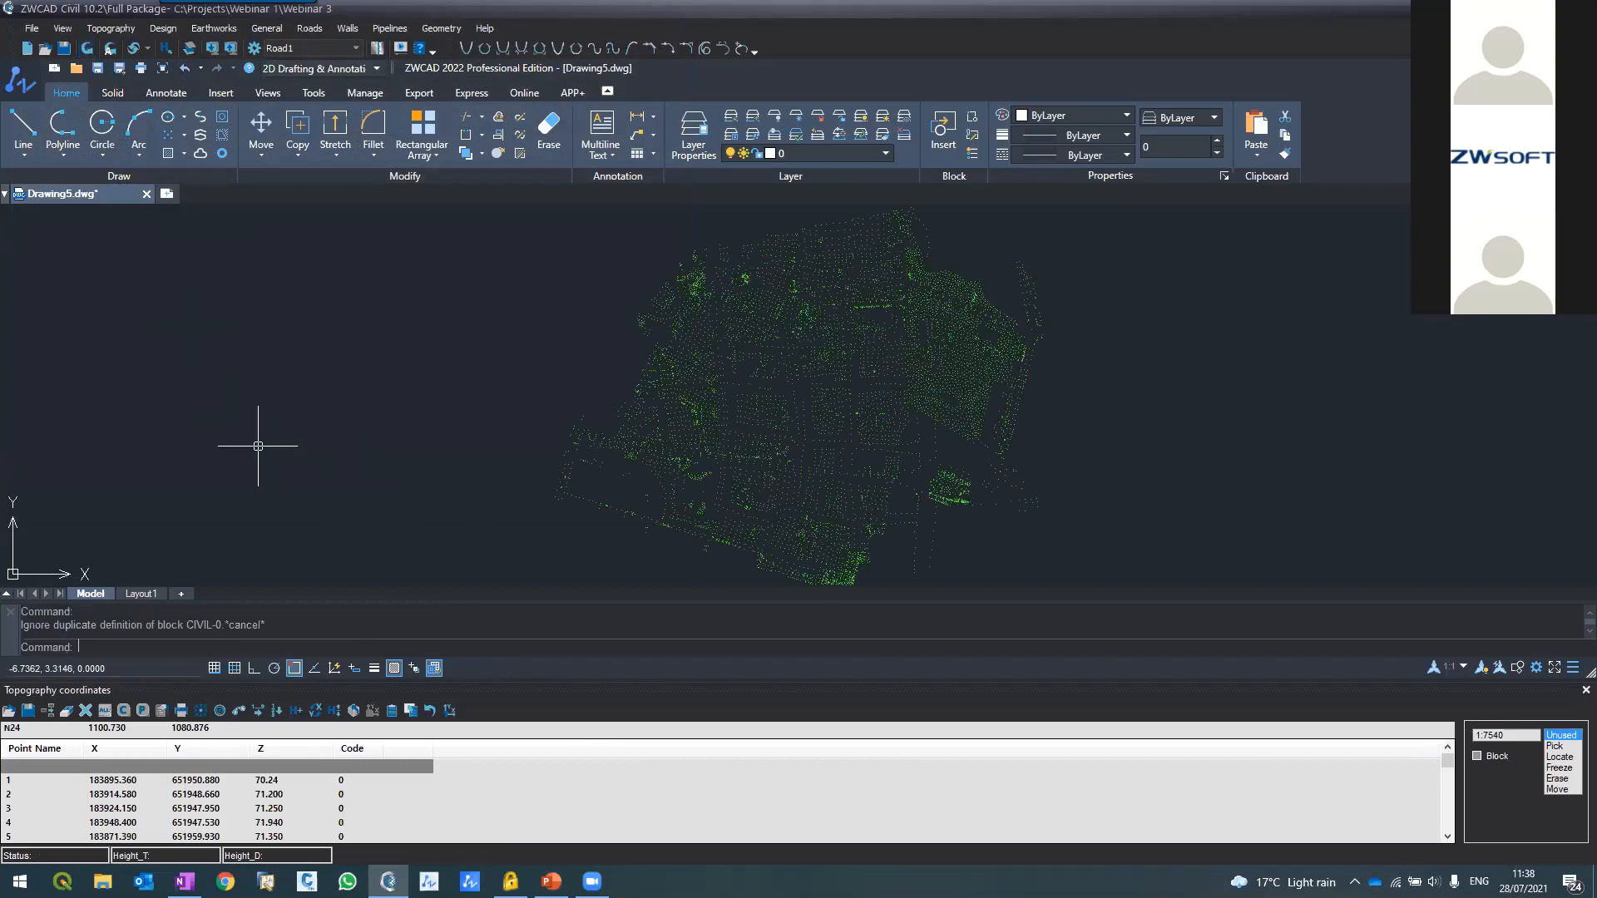
Examine the drawn topography points across the site with the topography coordinates list closed
scroll(807, 286, up, 3)
scroll(806, 287, up, 2)
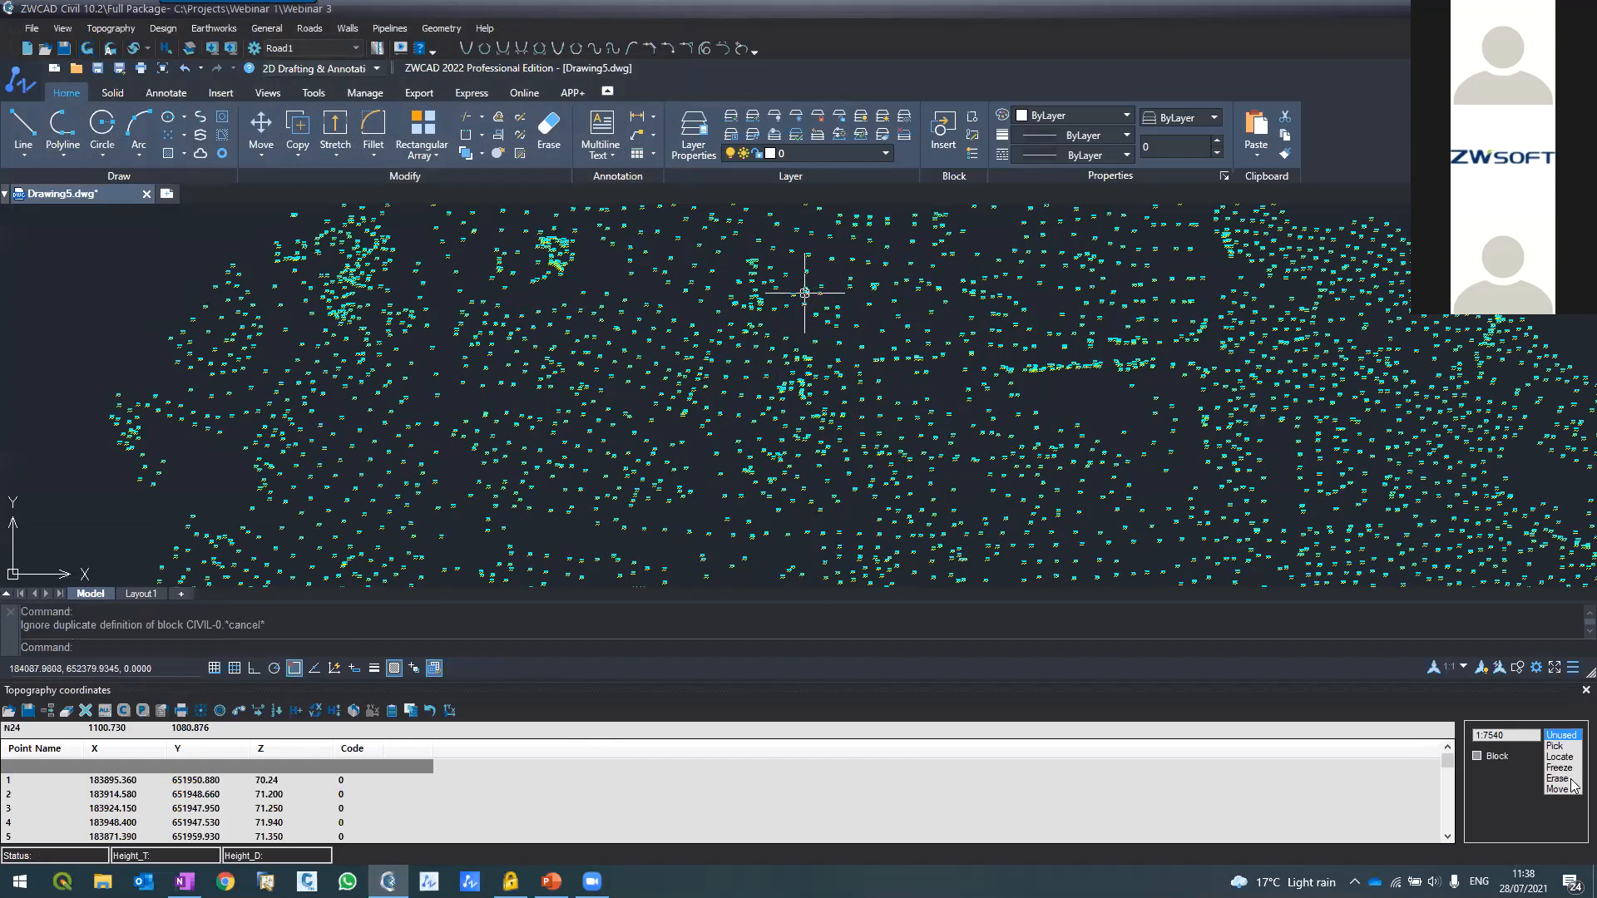
click(1585, 690)
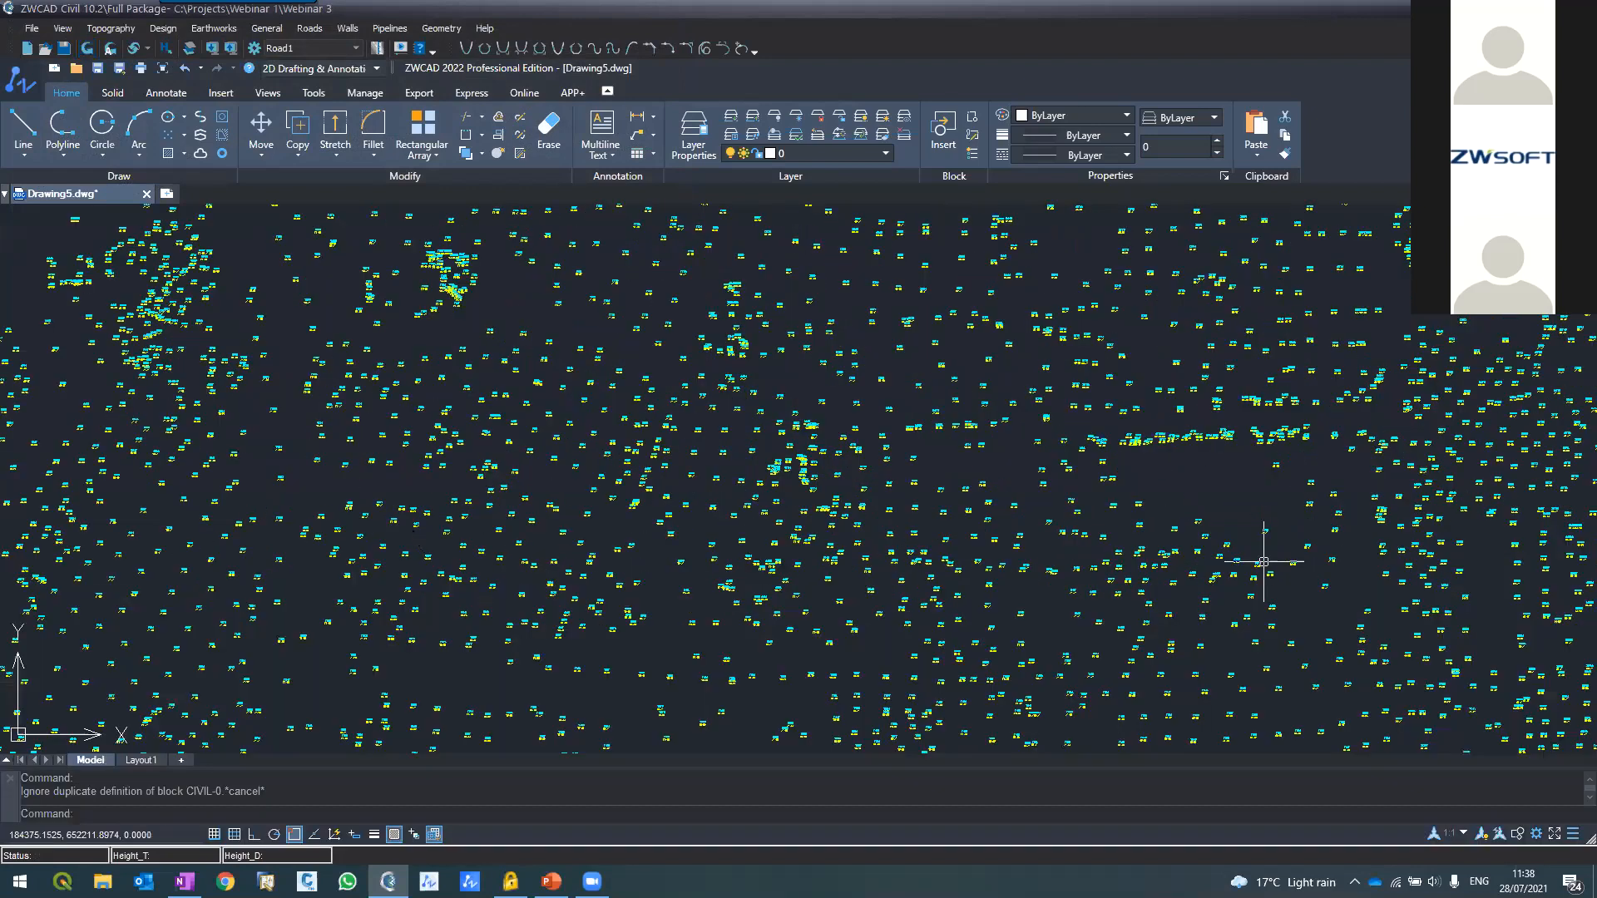
scroll(391, 438, up, 4)
scroll(428, 435, down, 12)
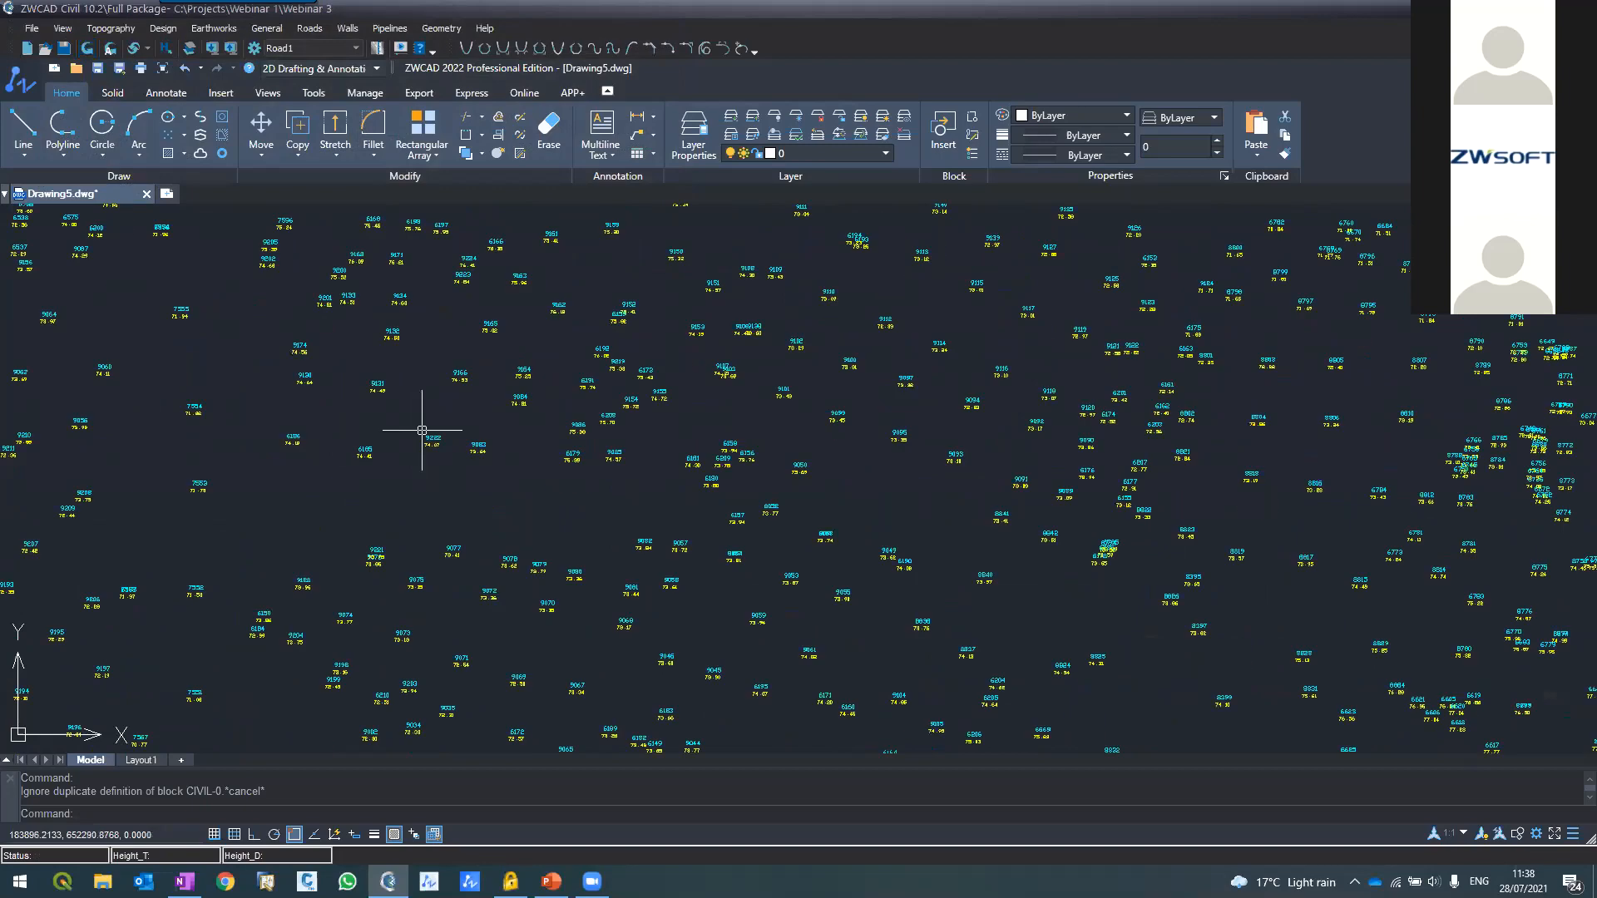
scroll(448, 553, up, 6)
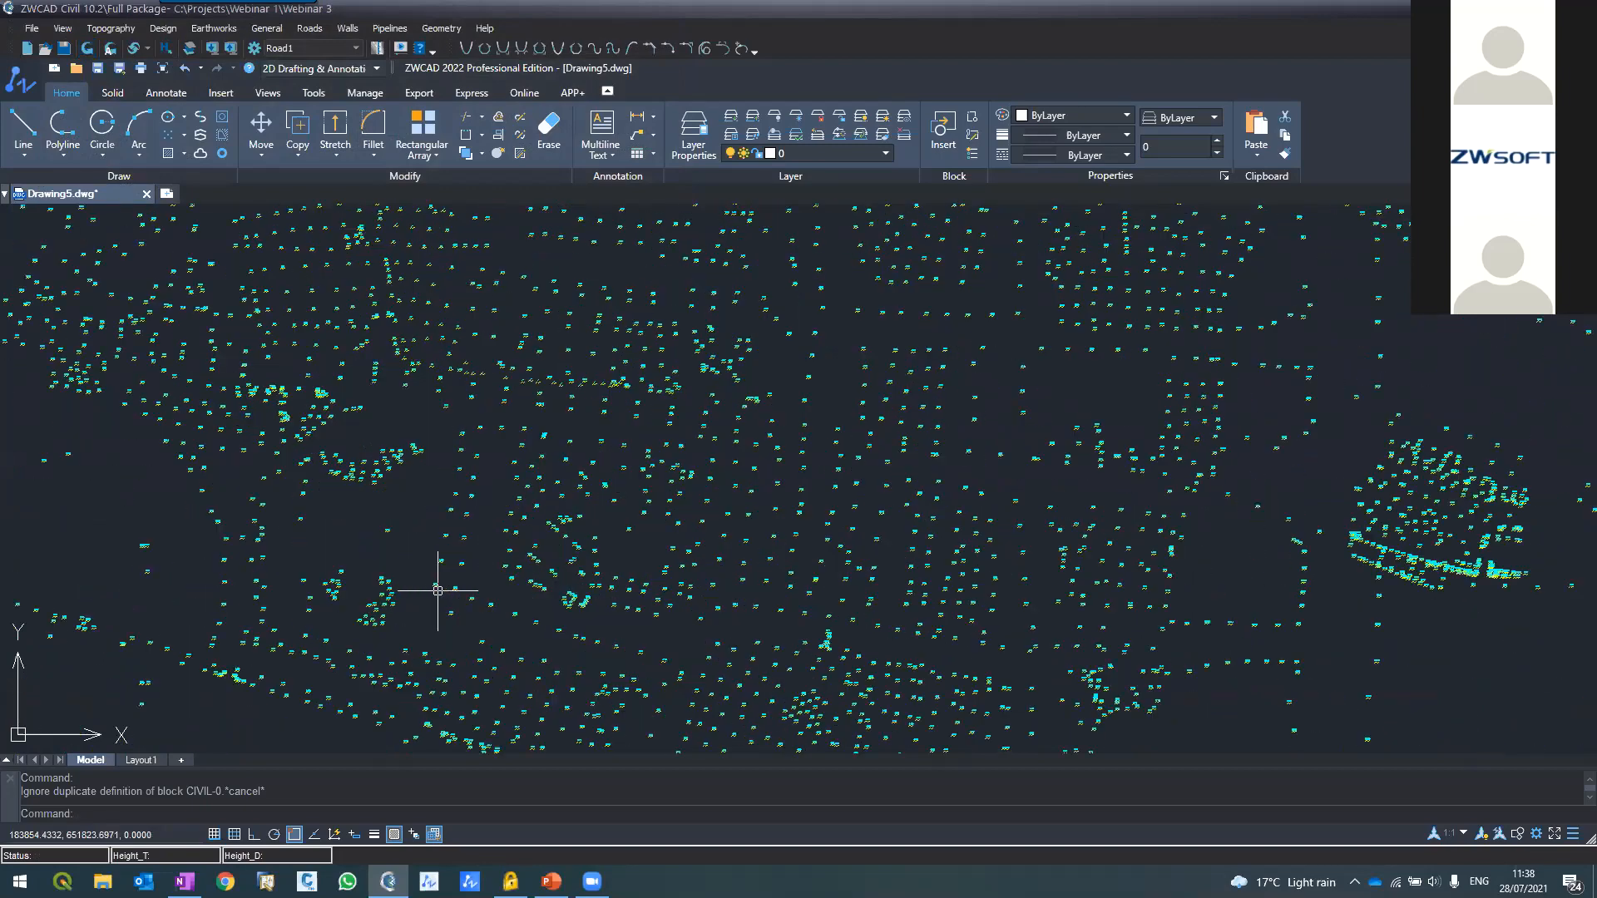
scroll(435, 577, down, 2)
scroll(441, 549, down, 2)
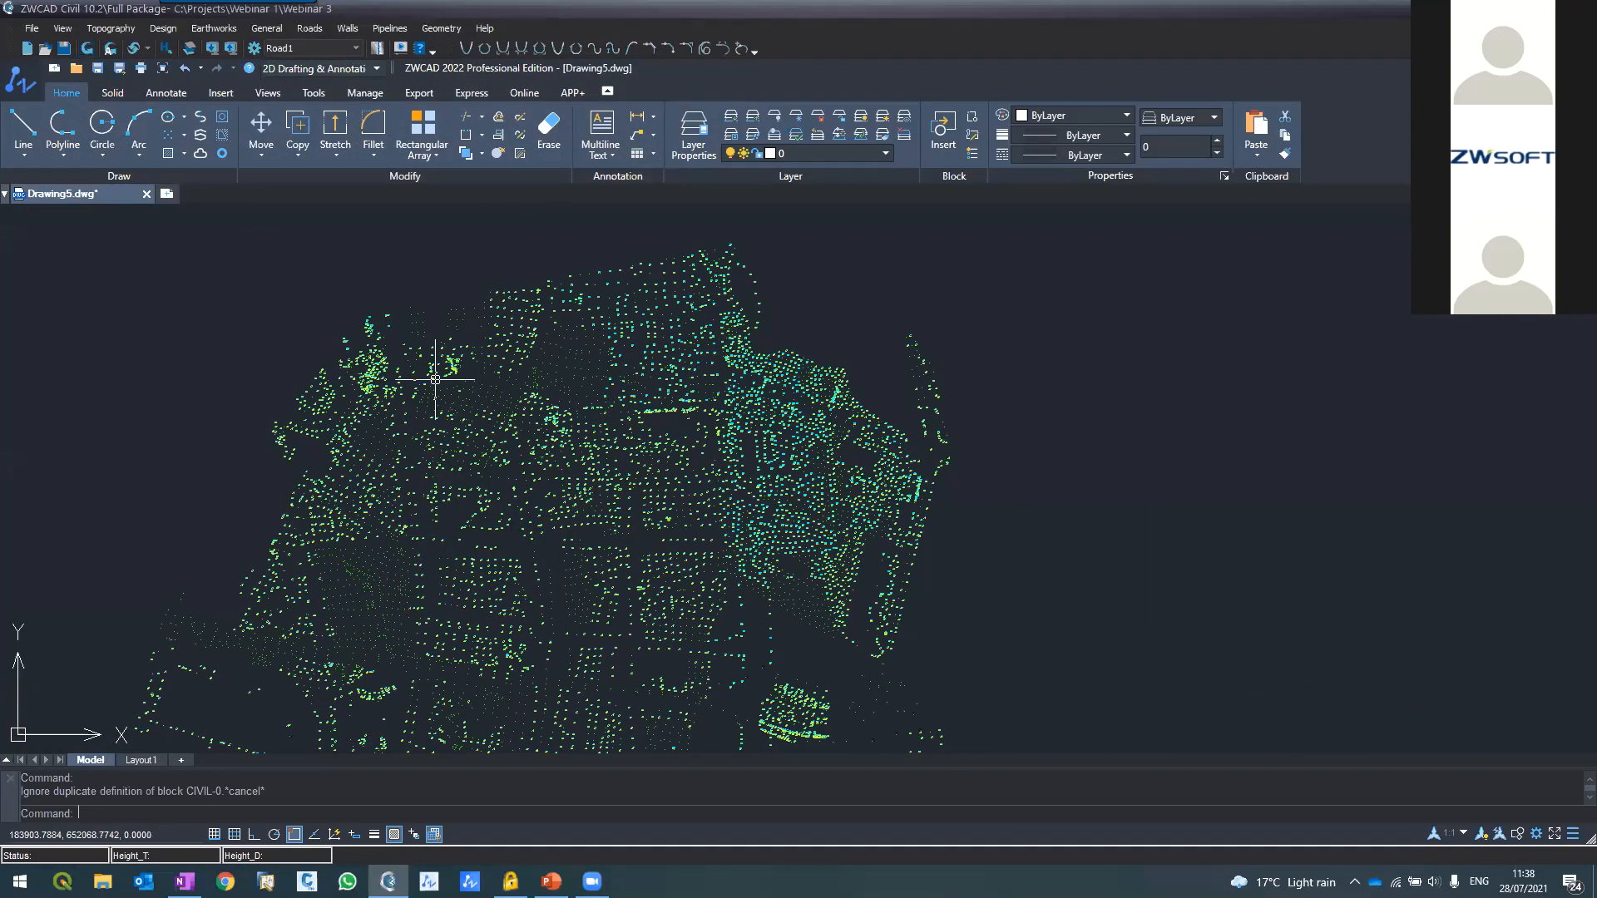
scroll(427, 360, up, 5)
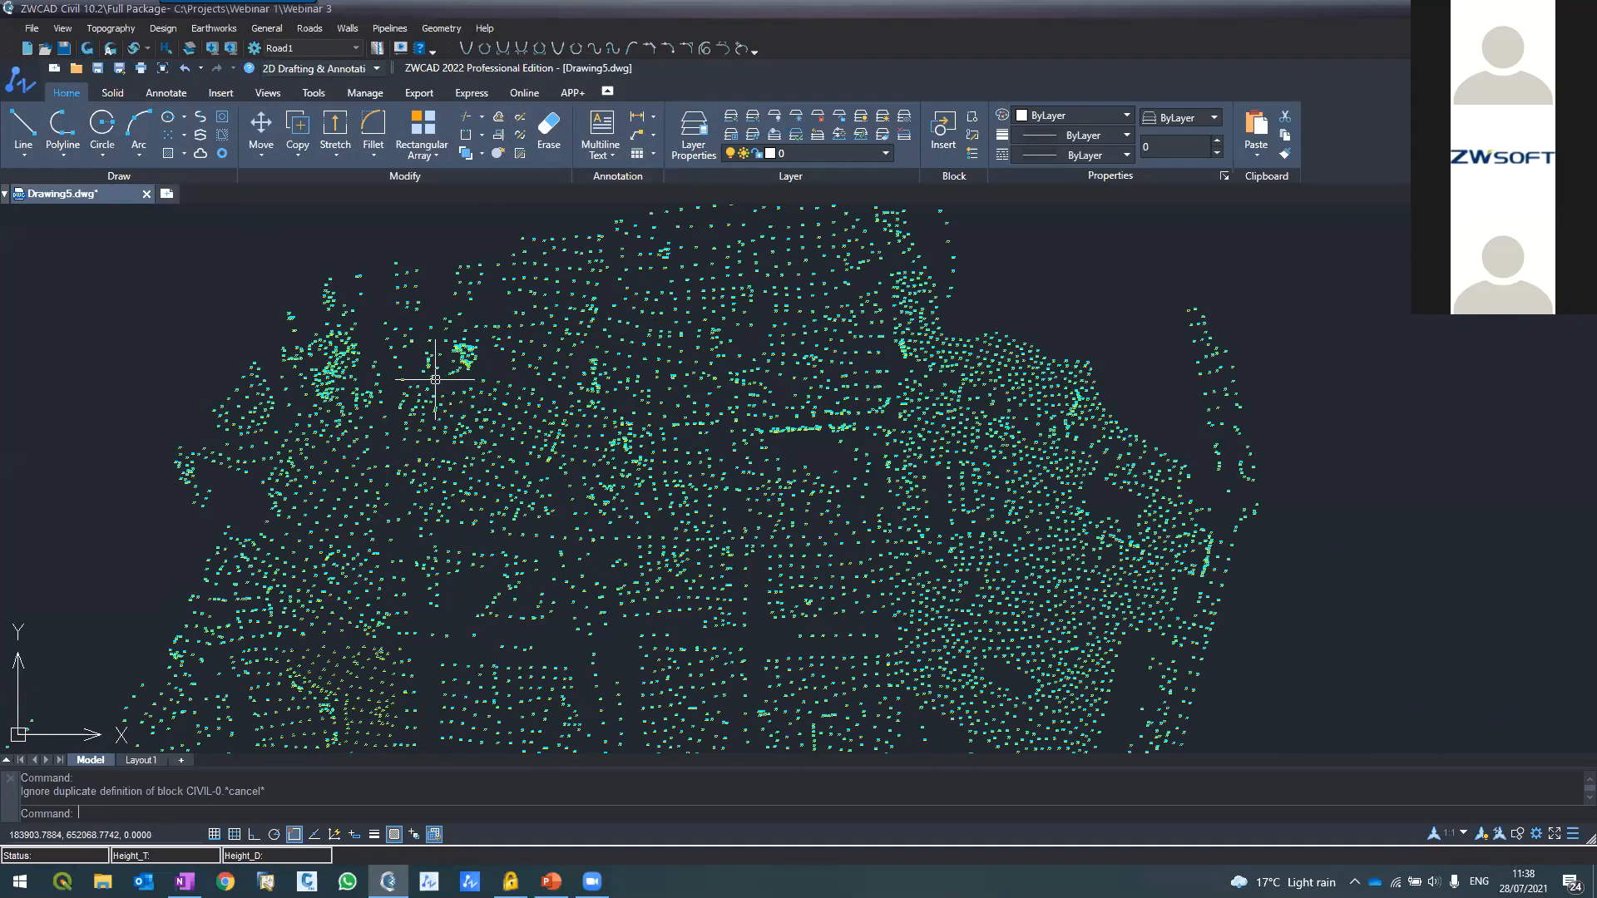
Read the breaklines from NARKISIM_09_Breaklines.Dis without appending their coordinates to the coordinates list
click(110, 28)
click(114, 101)
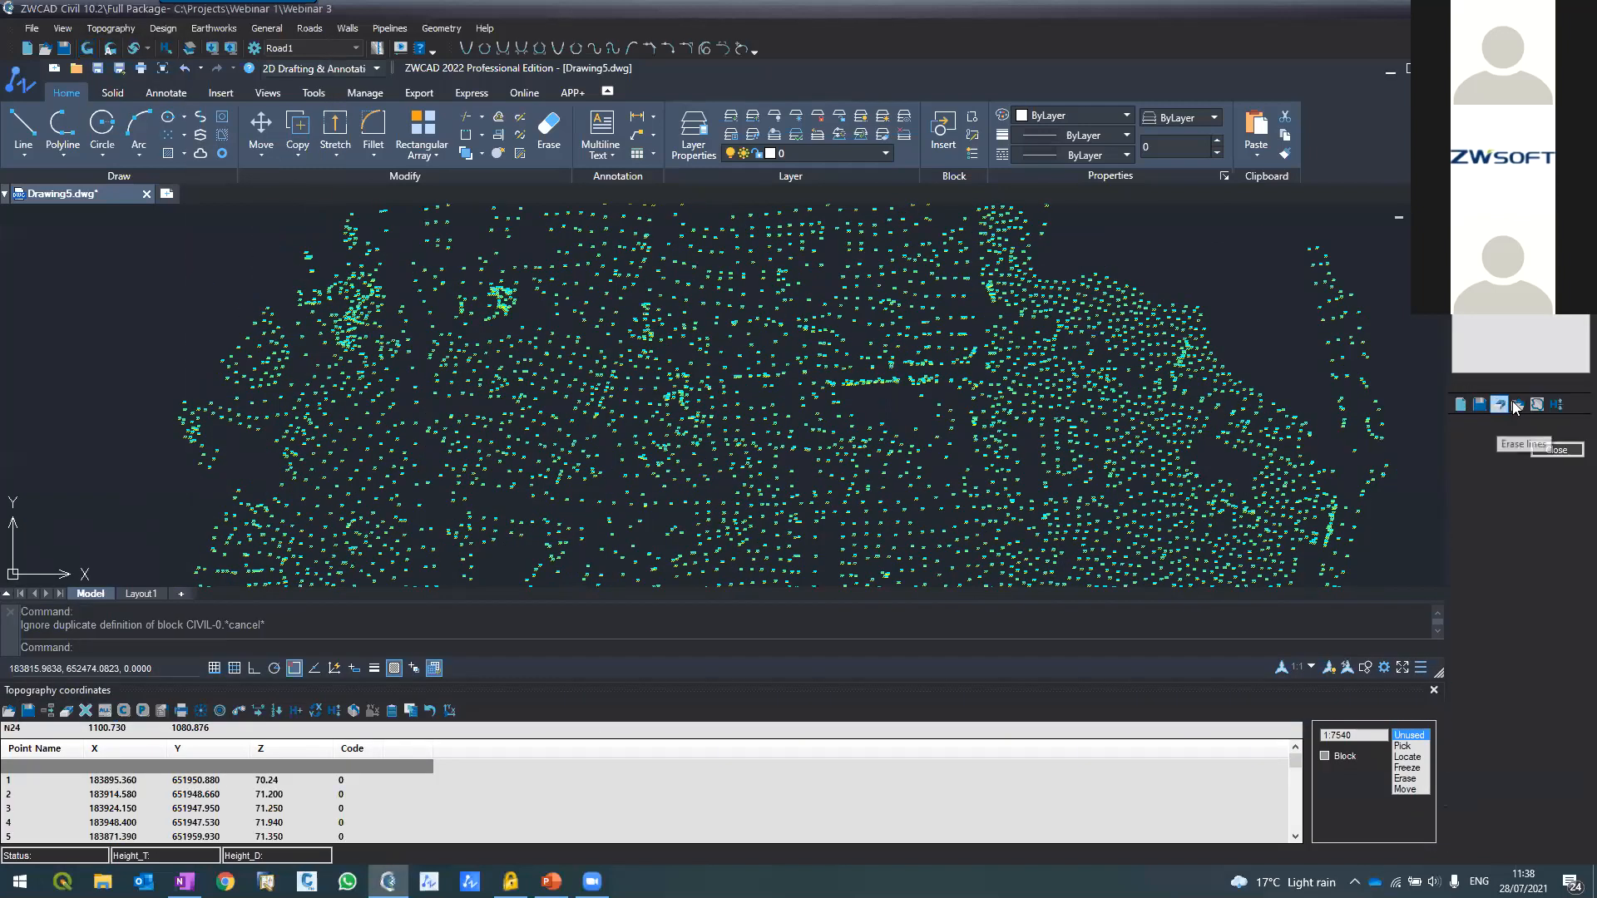
click(1518, 405)
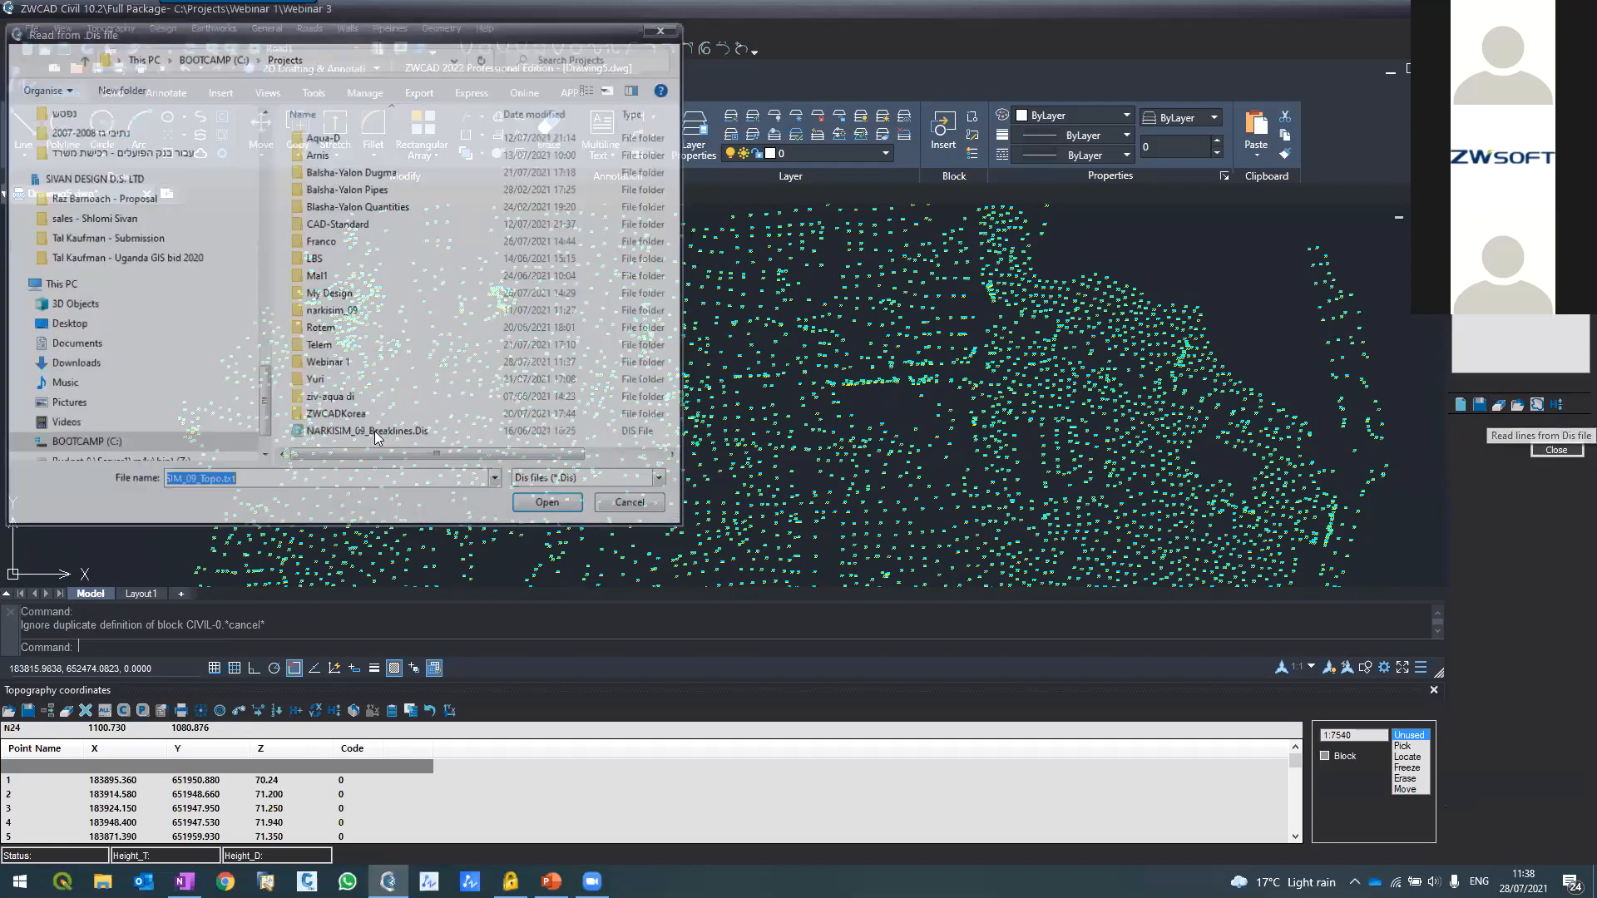
double_click(374, 431)
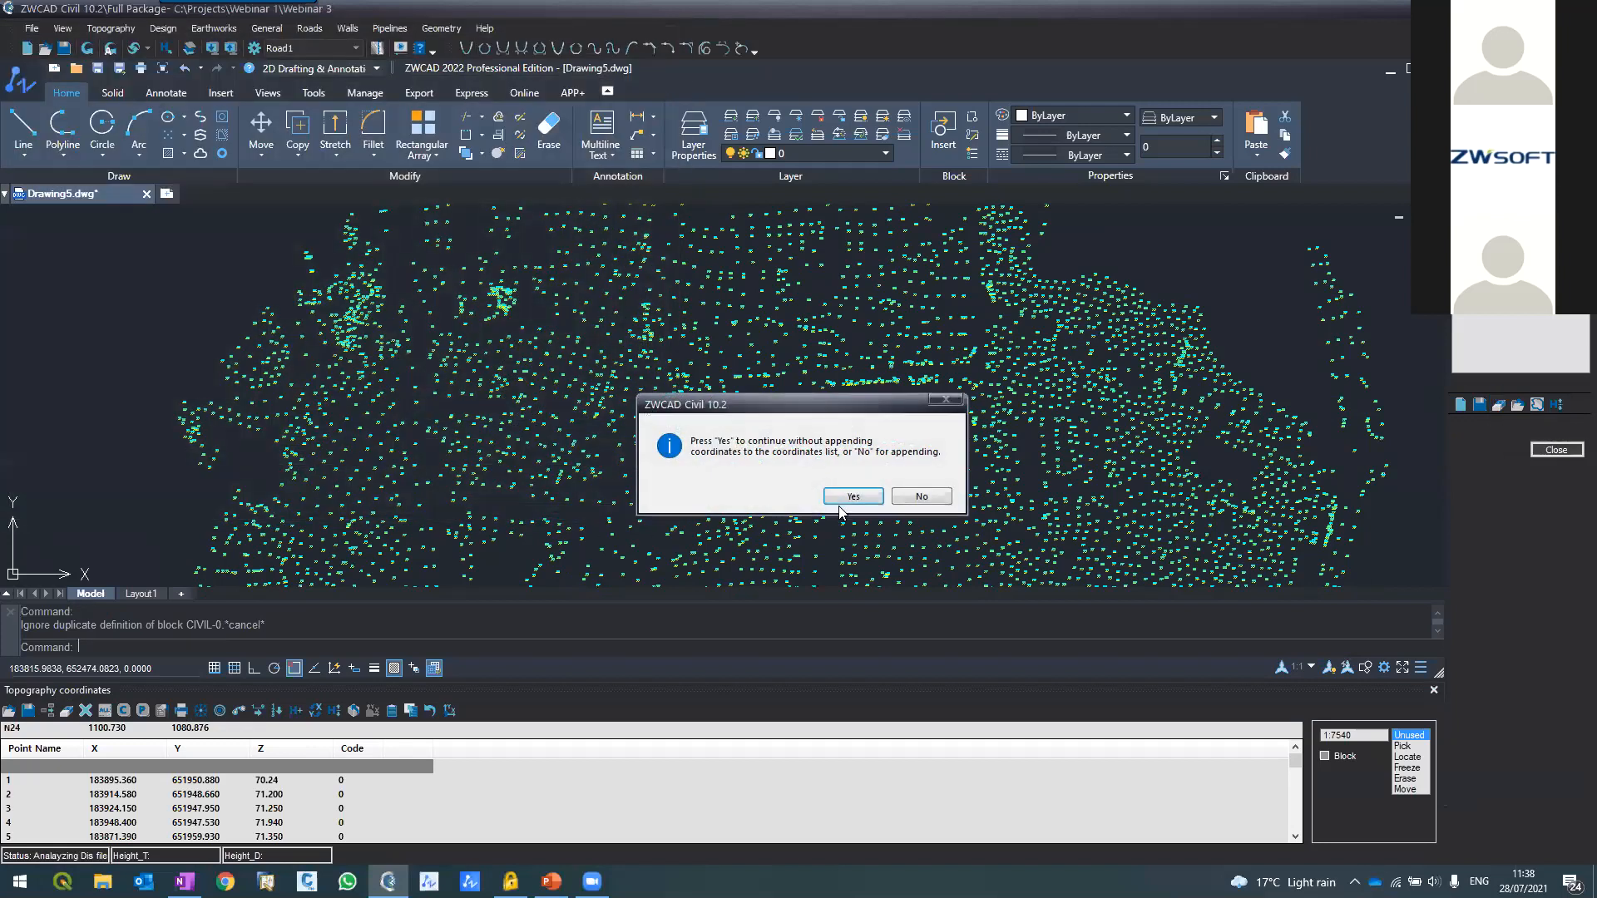
click(849, 496)
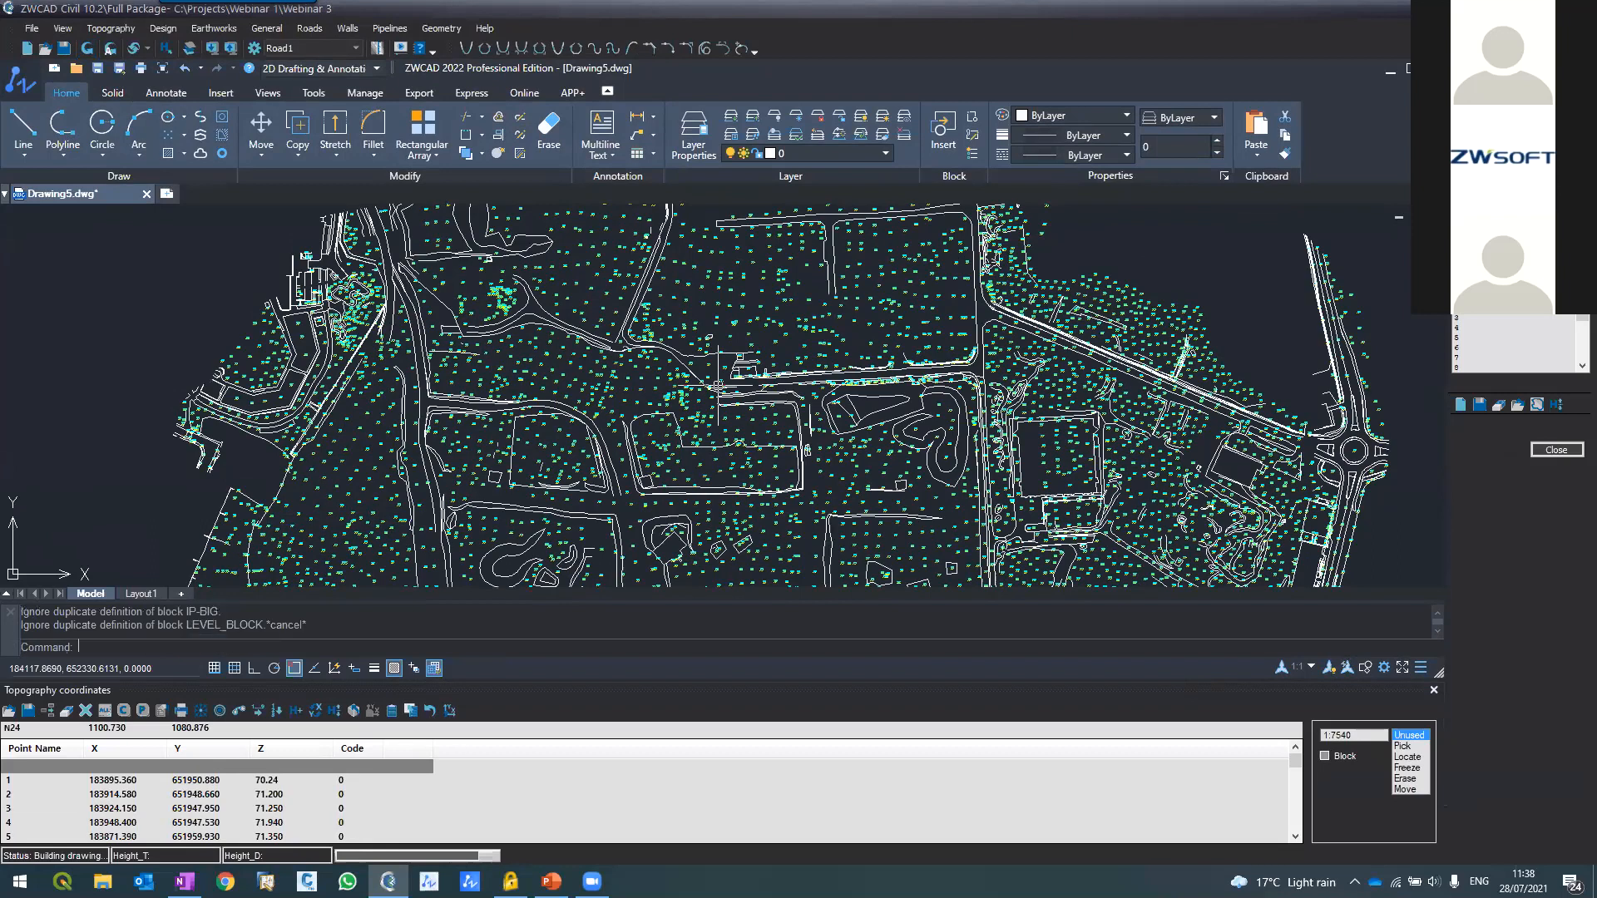
List the properties of the curved breakline polyline beside the road loop to check its vertex elevations
scroll(495, 260, up, 3)
scroll(494, 260, up, 6)
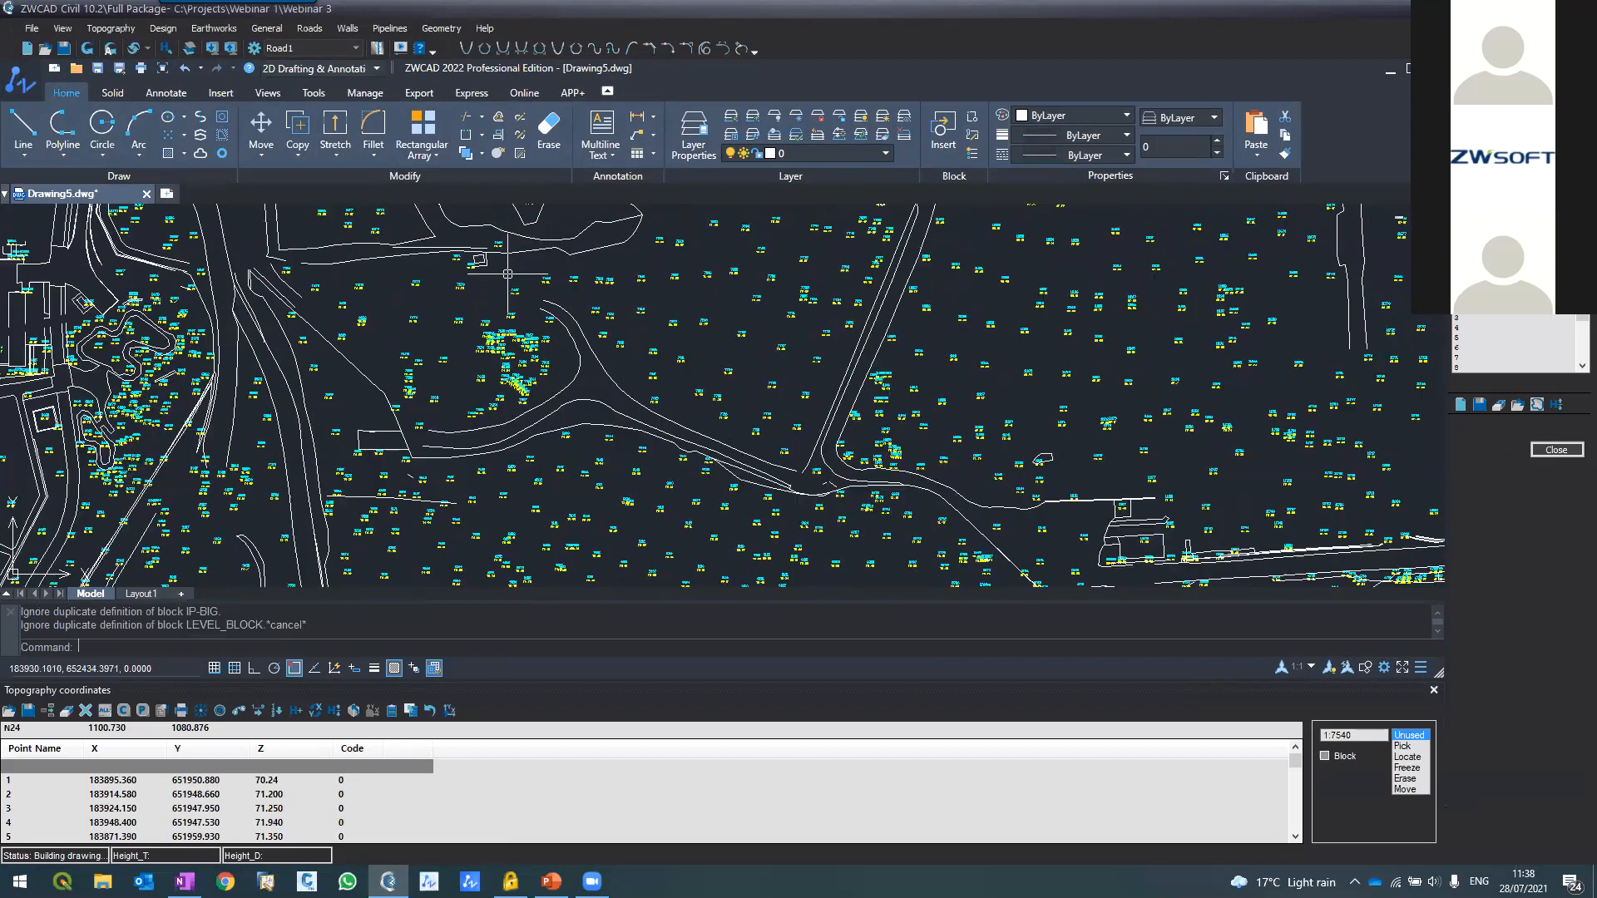
click(634, 387)
text(li)
key(Return)
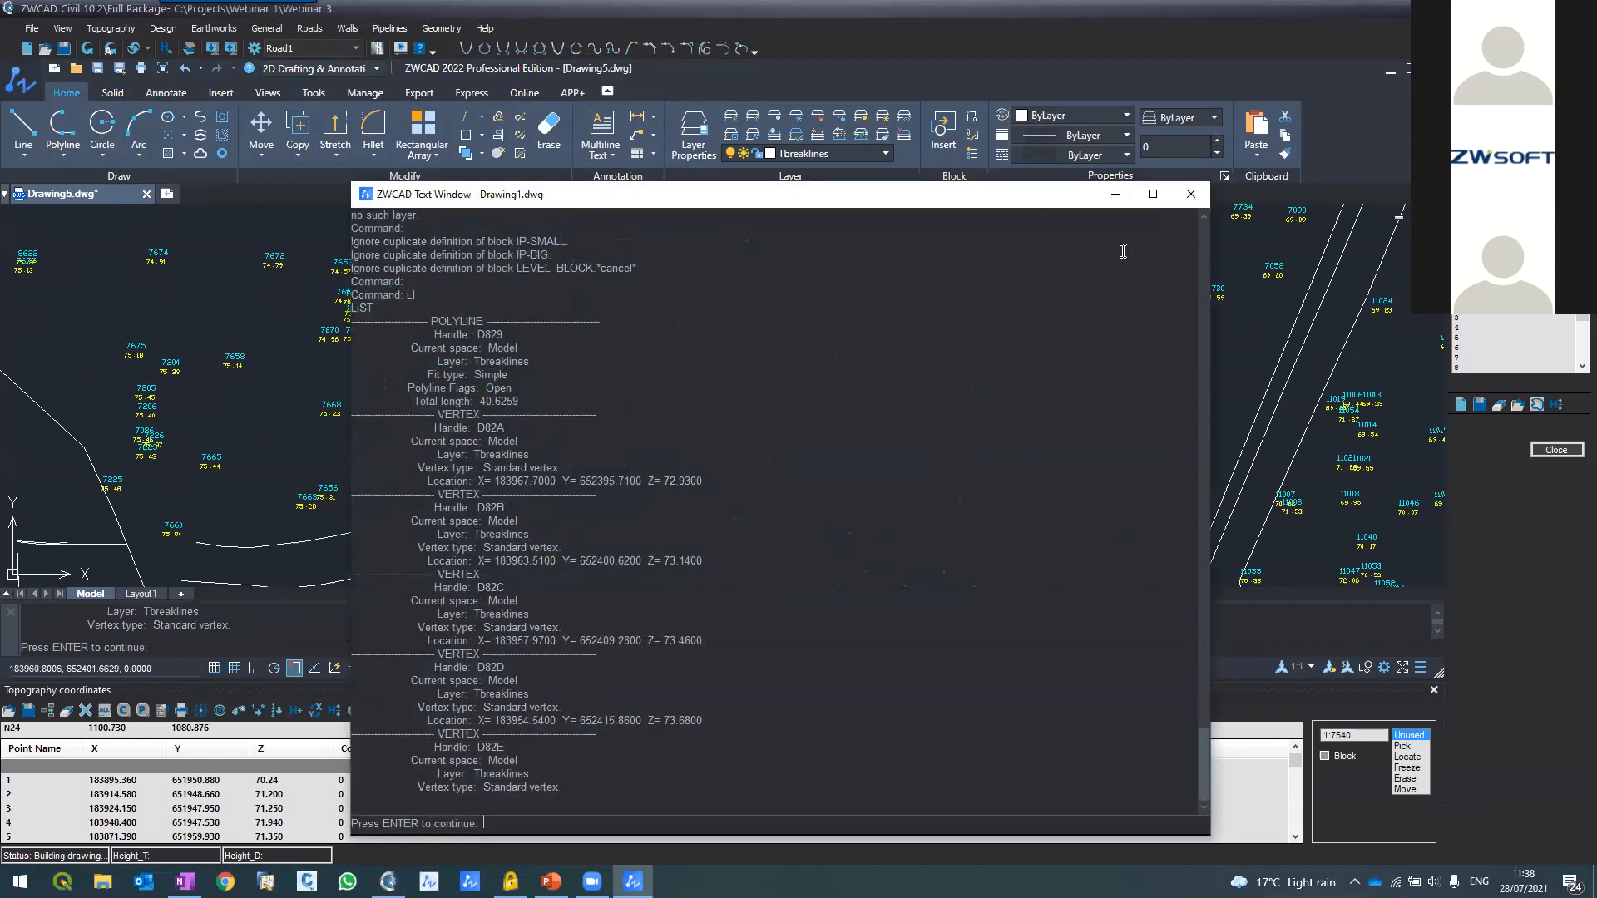
click(1191, 194)
scroll(722, 378, down, 6)
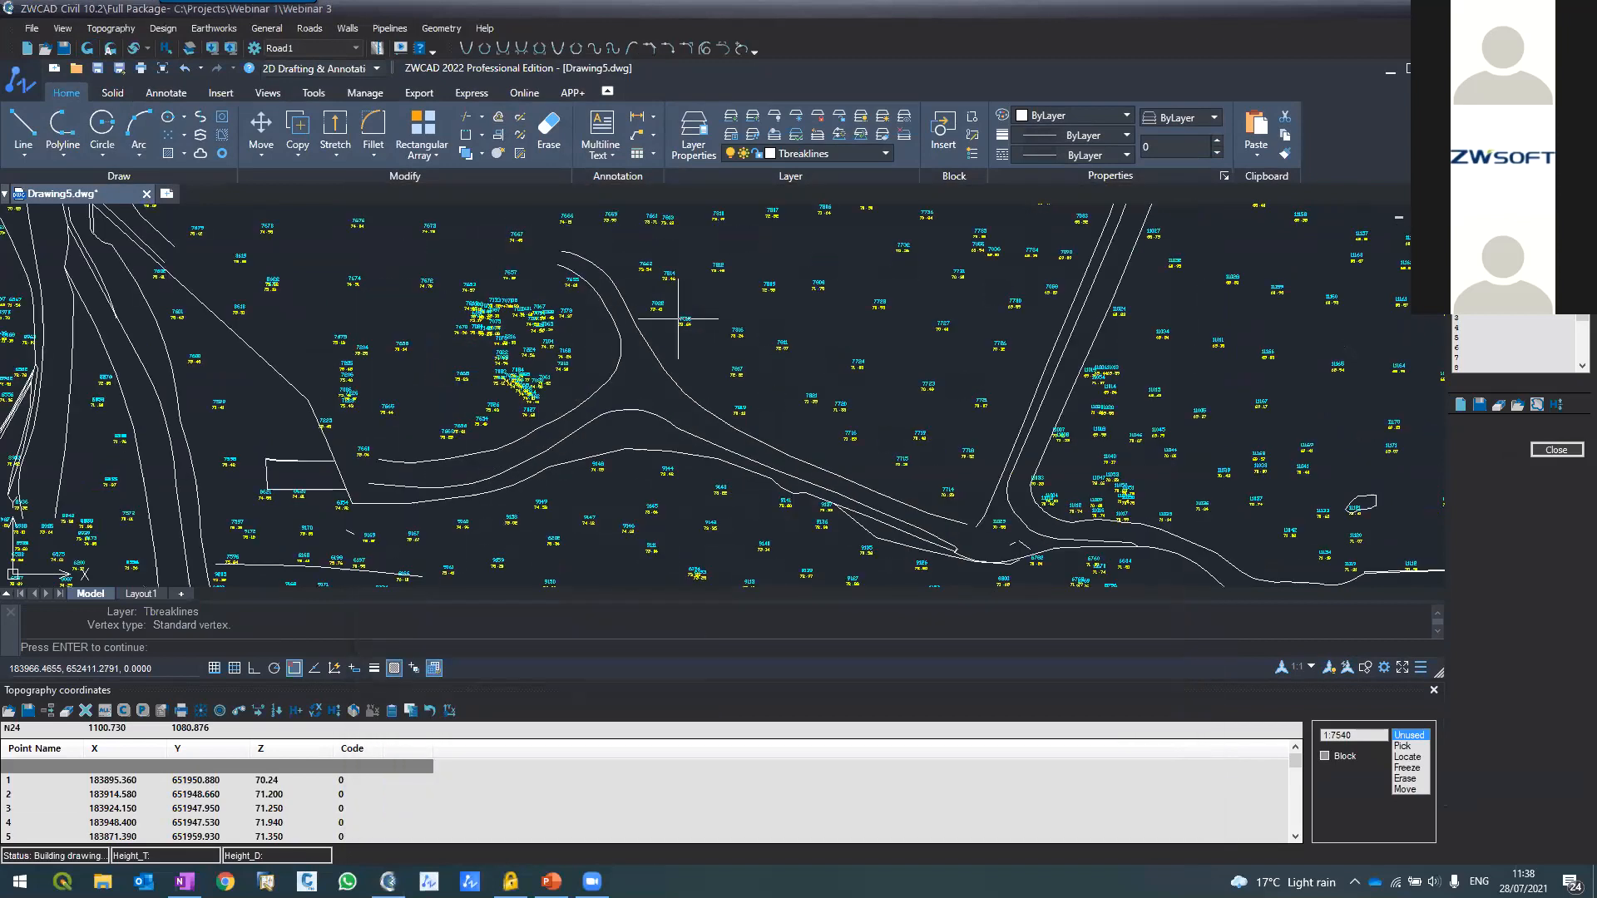
Create the topography contours with an interval of 0.5 and a maximum interpolation length of 80
click(123, 30)
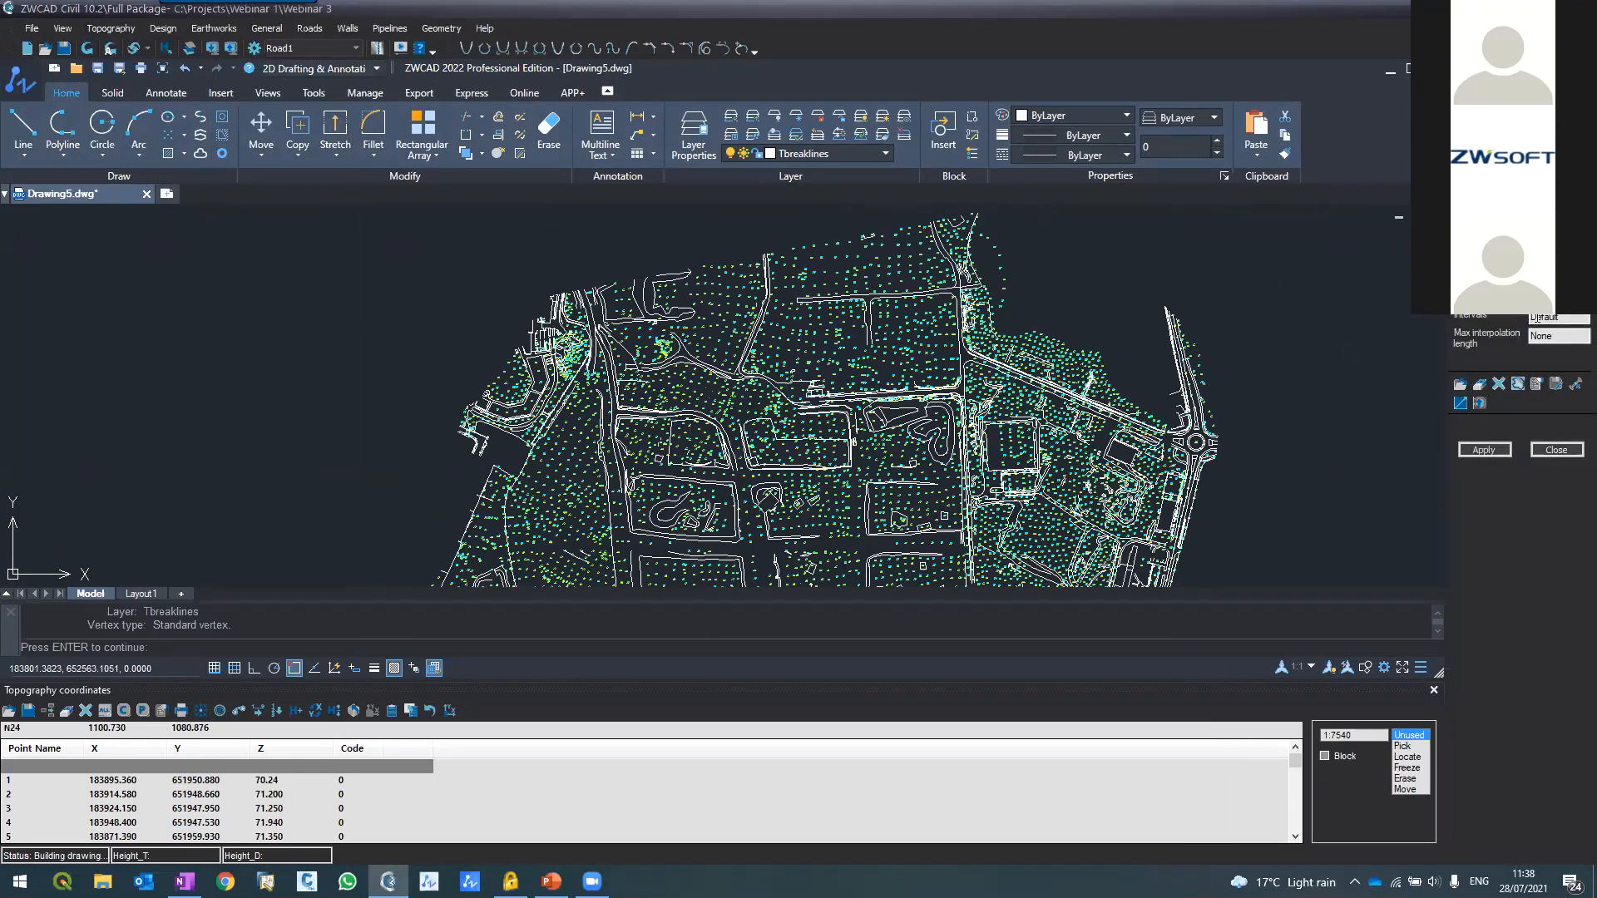
text(0.5)
key(Tab)
click(1484, 450)
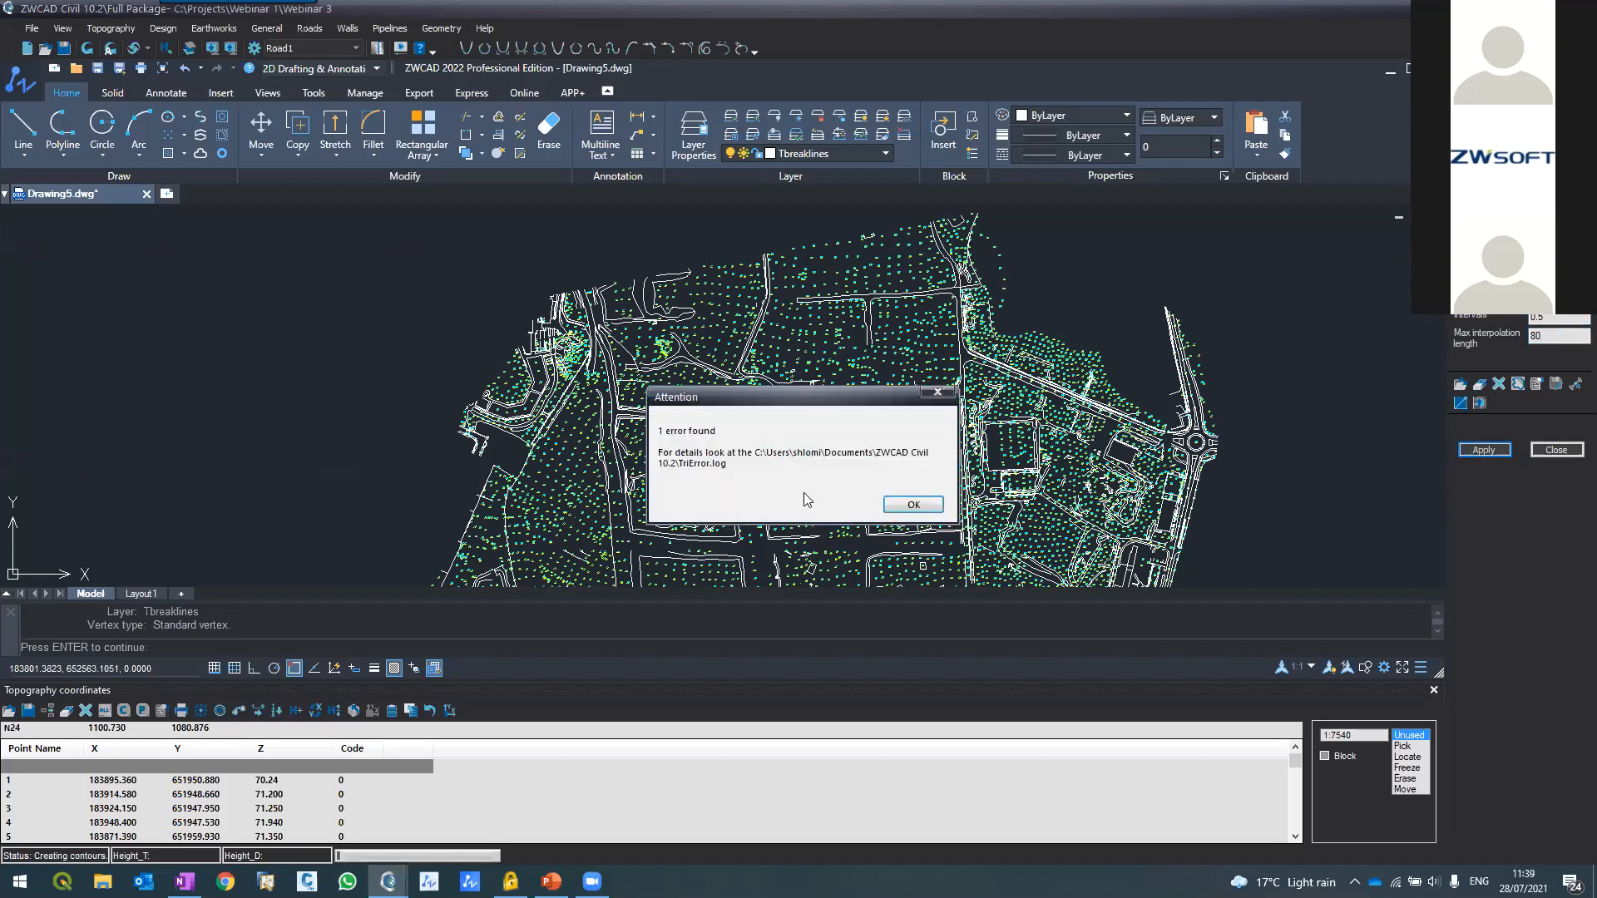
click(889, 506)
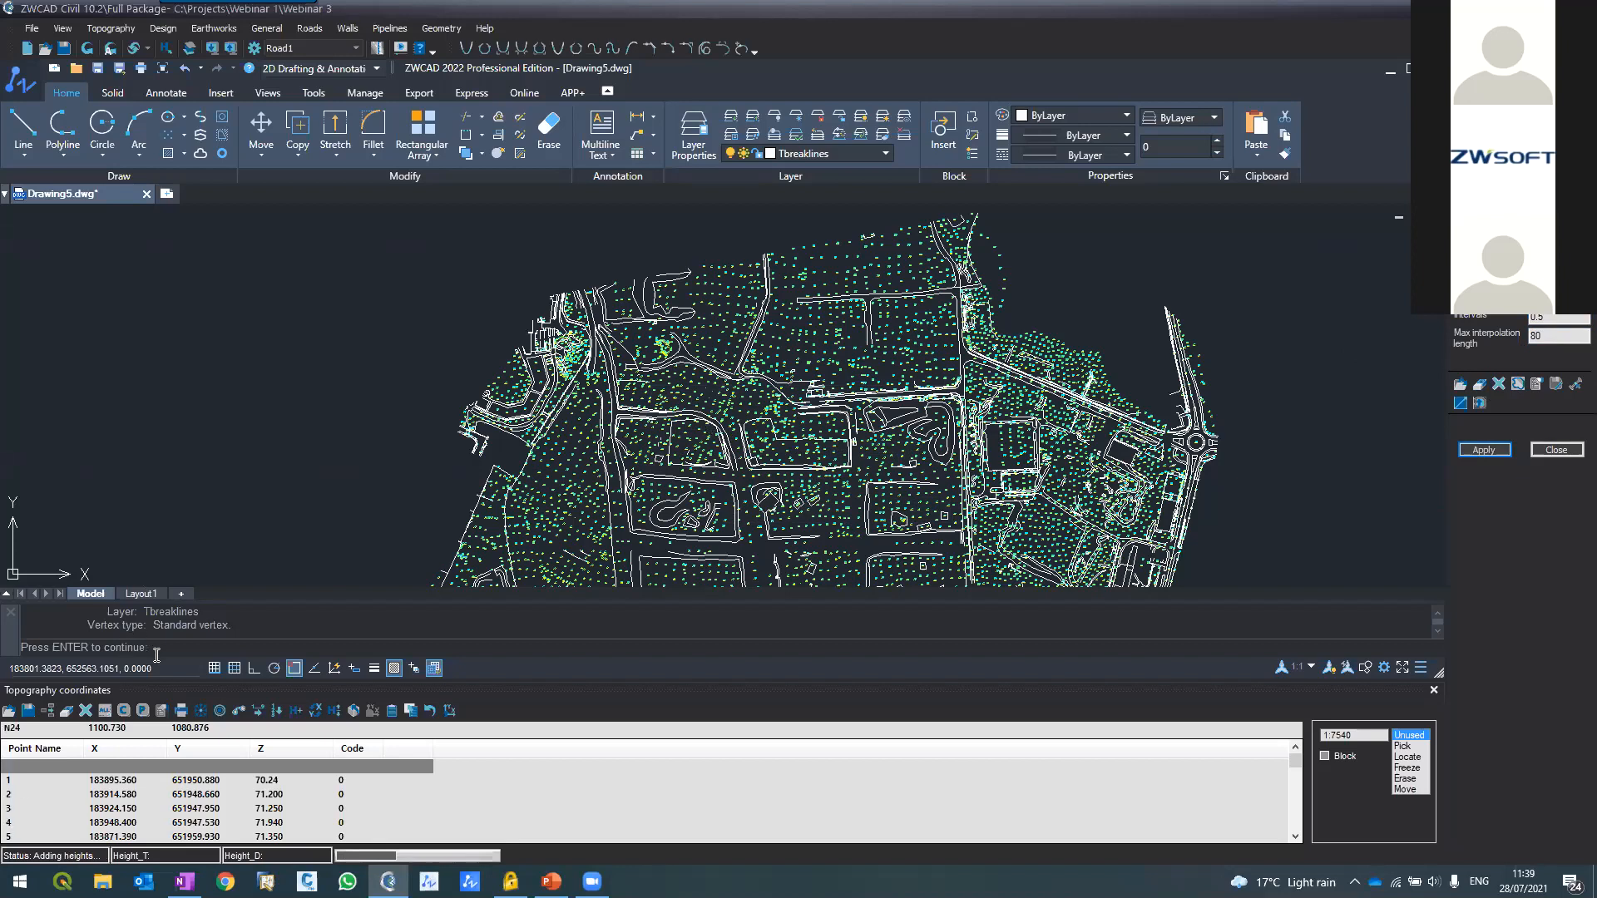
key(Escape)
key(Escape)
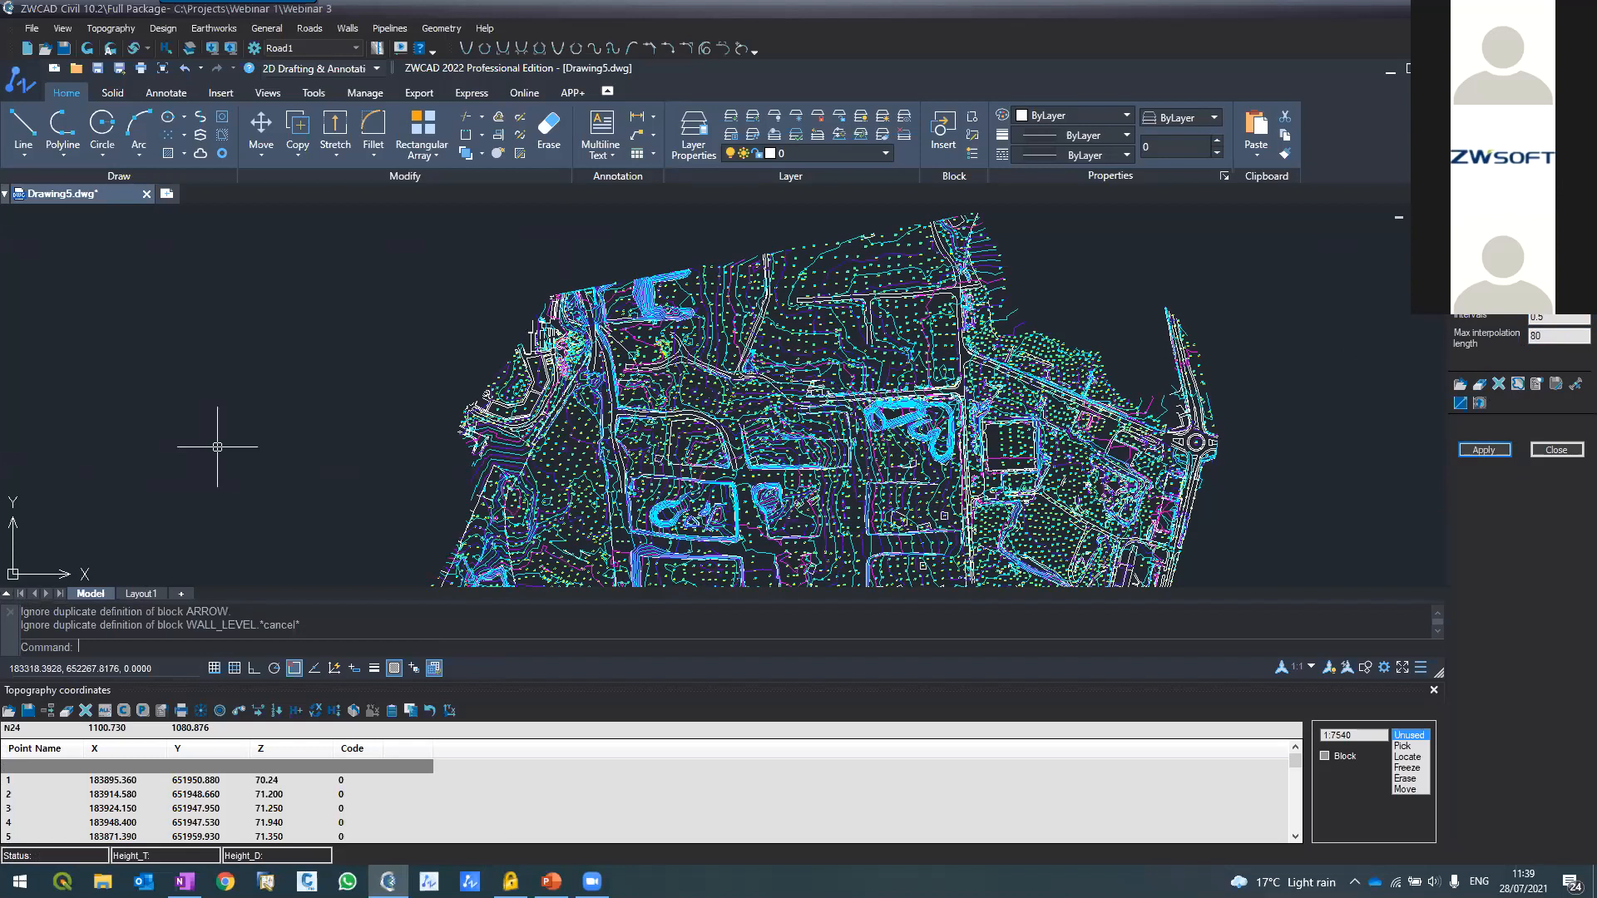
click(1555, 449)
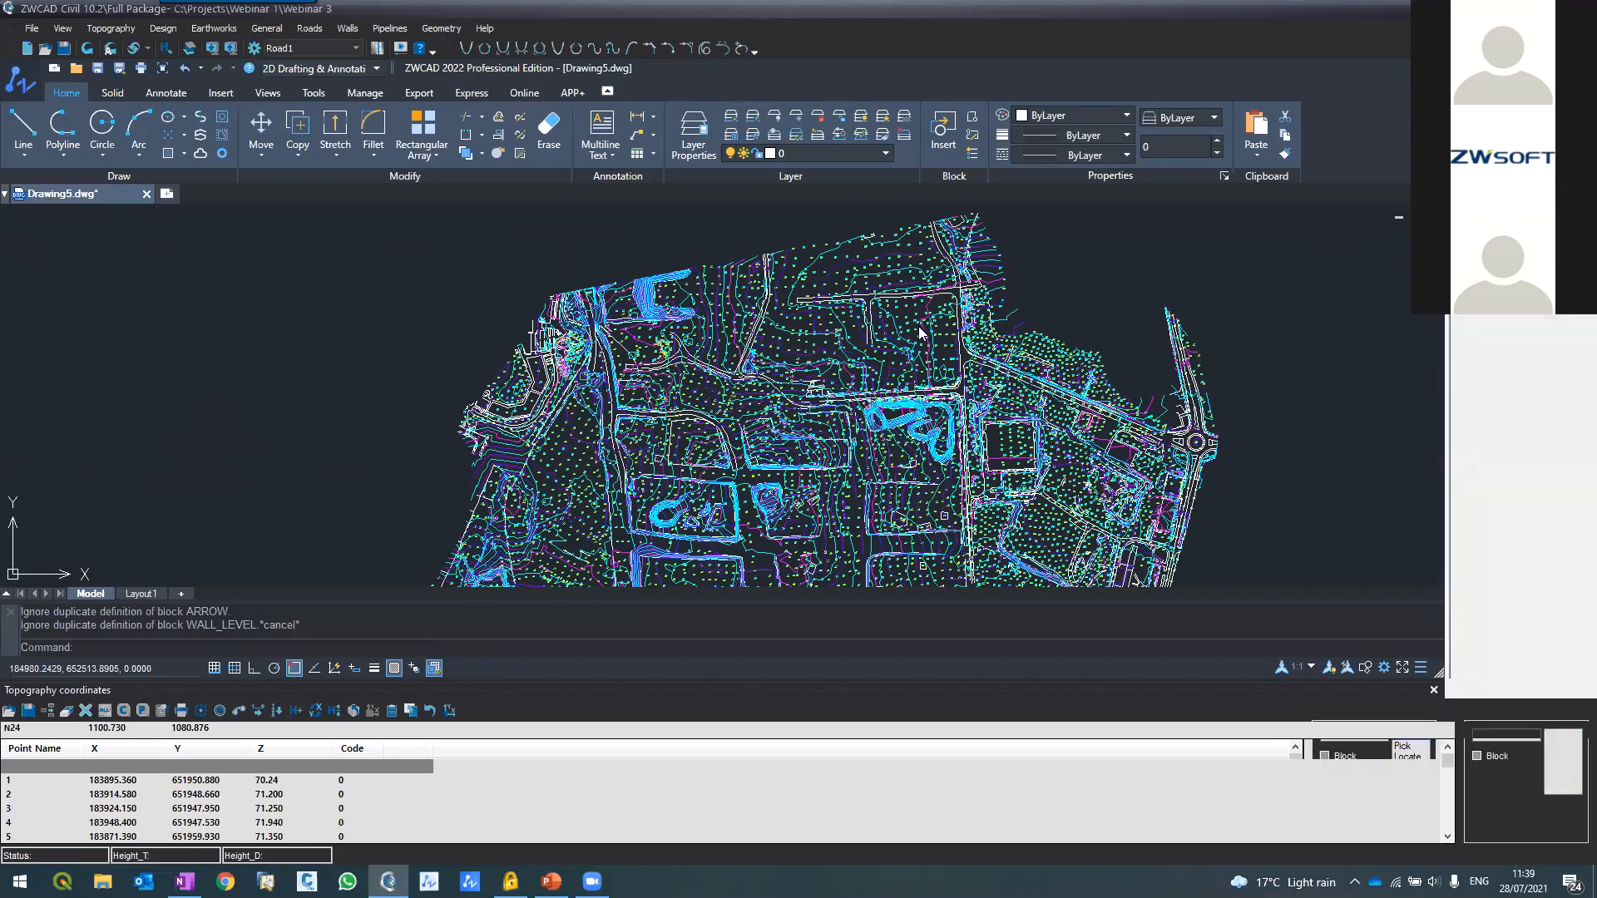
Examine the contours and their labels around the embankments and along the breaklines
scroll(930, 325, down, 2)
scroll(935, 376, up, 1)
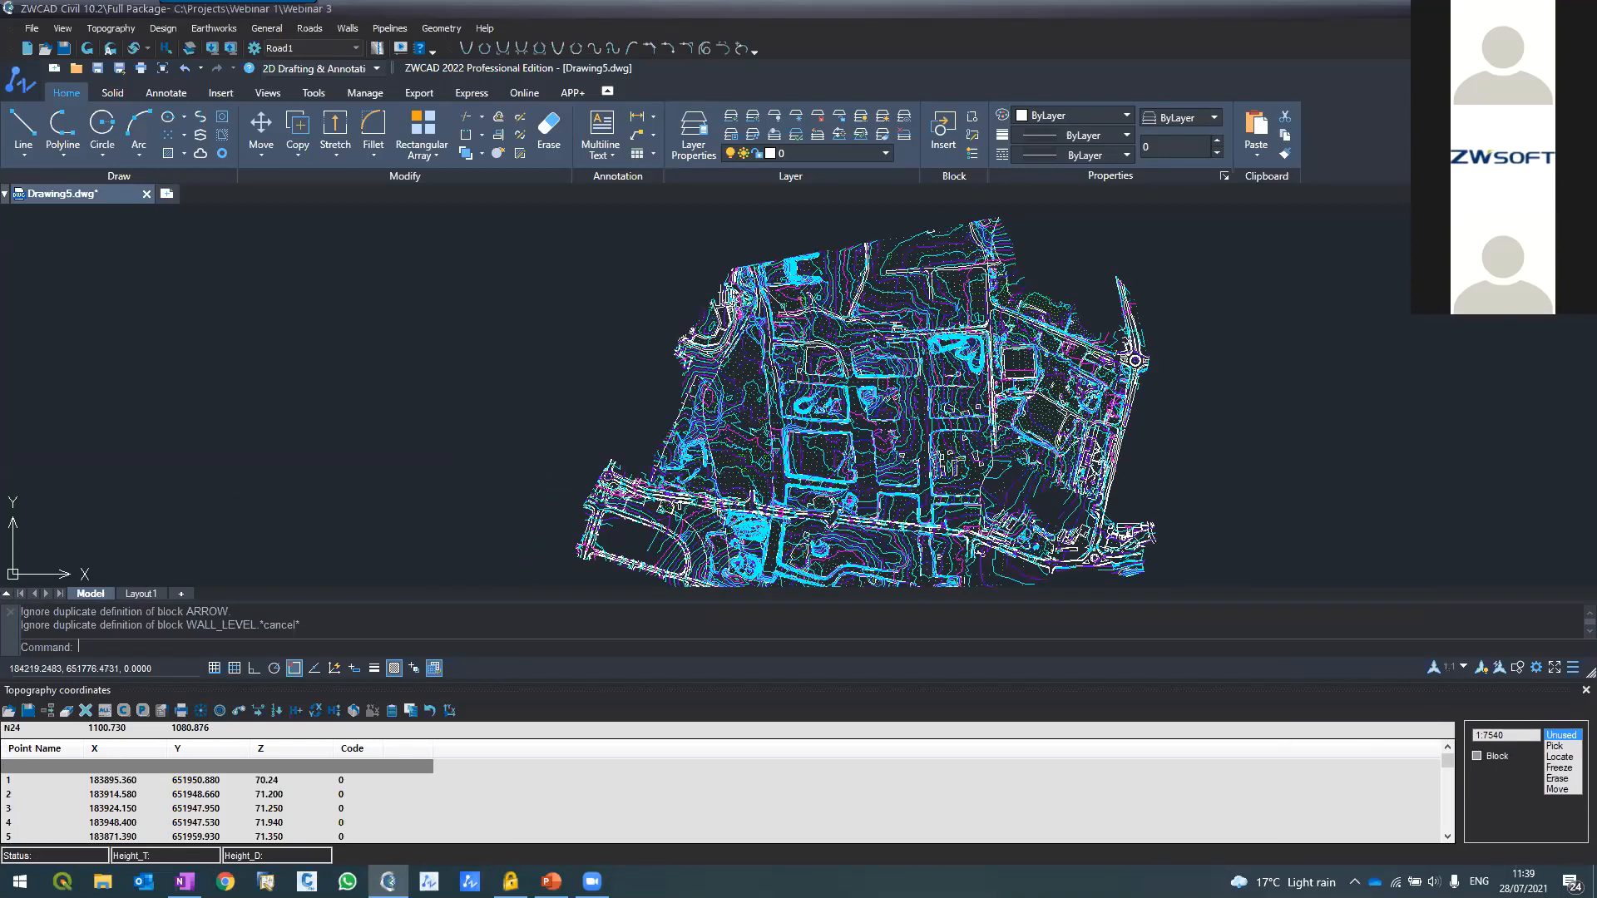
scroll(1135, 360, up, 4)
scroll(955, 296, up, 3)
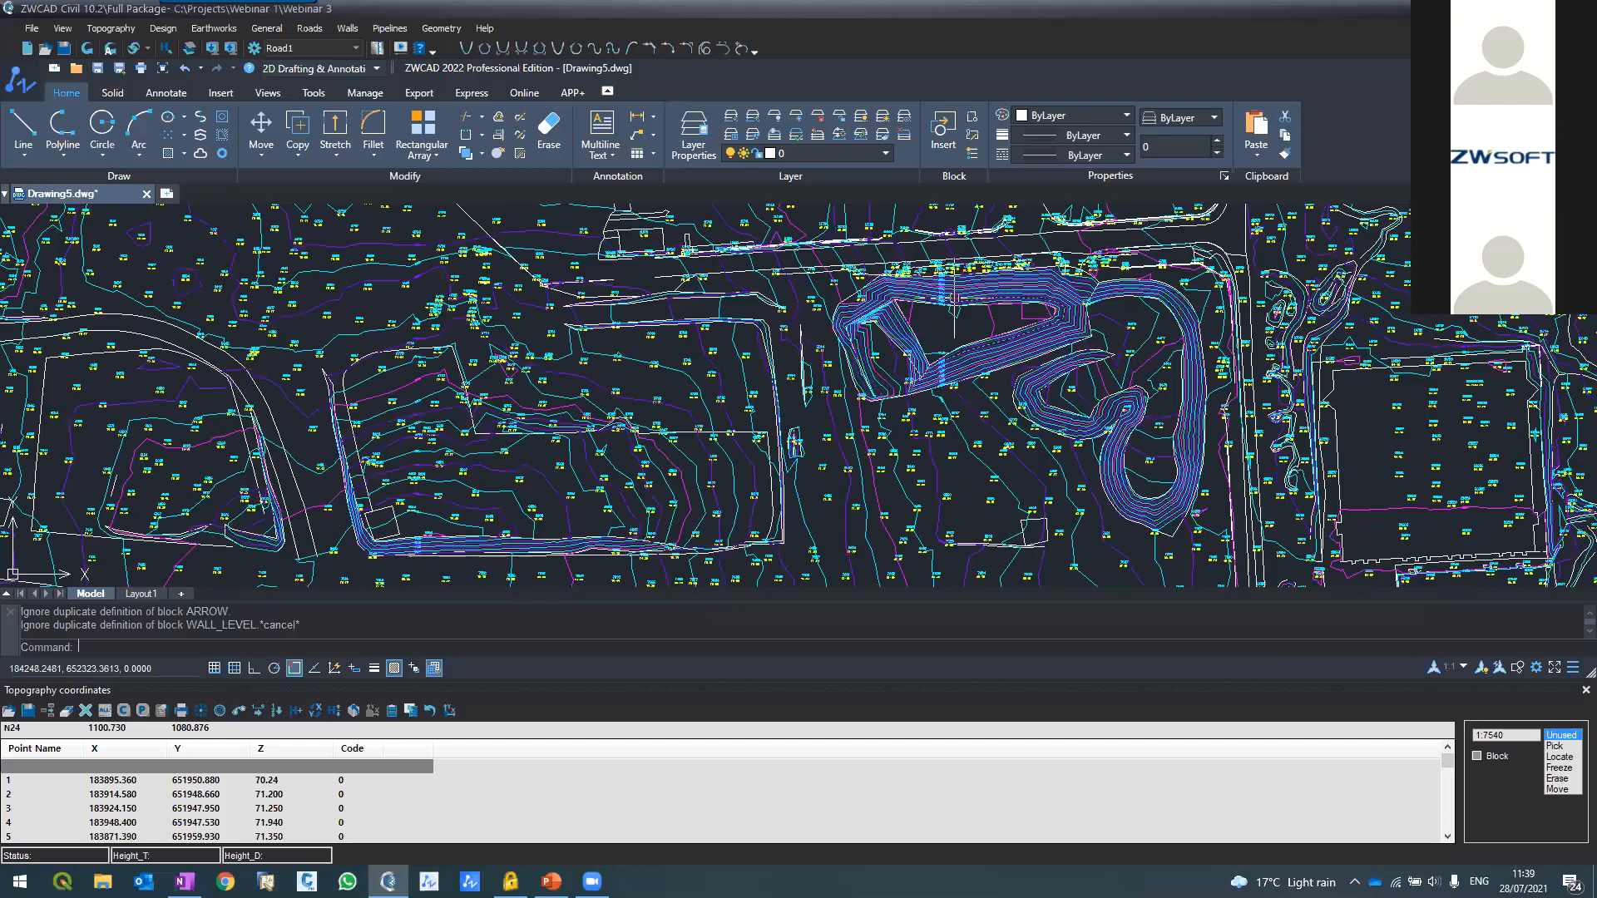
scroll(955, 295, up, 4)
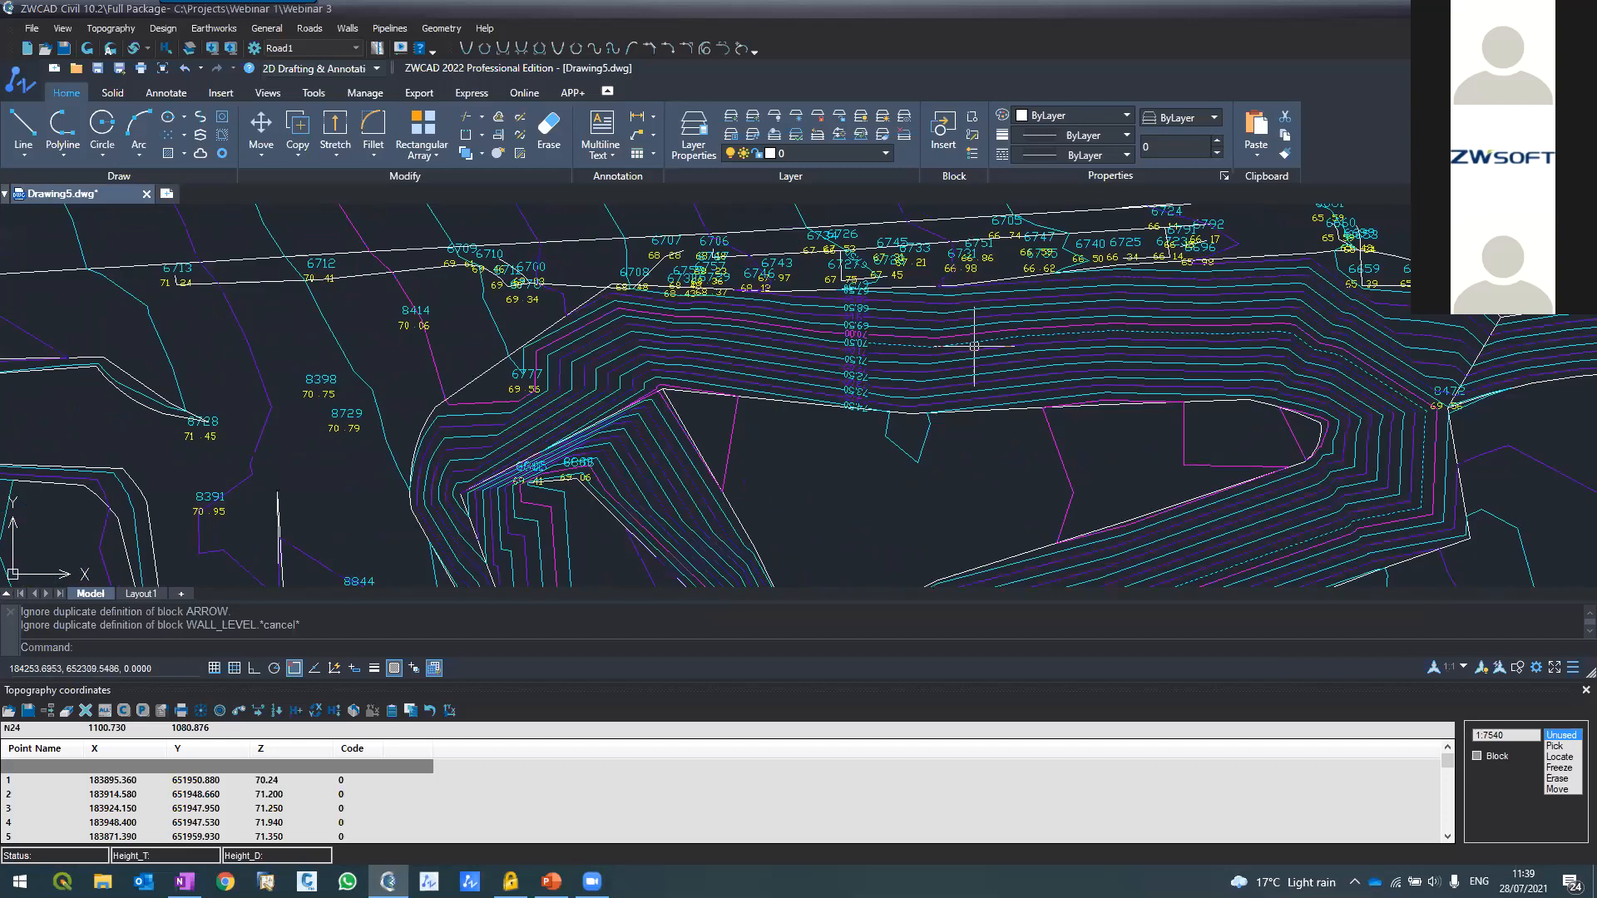
scroll(975, 346, down, 6)
scroll(647, 399, up, 2)
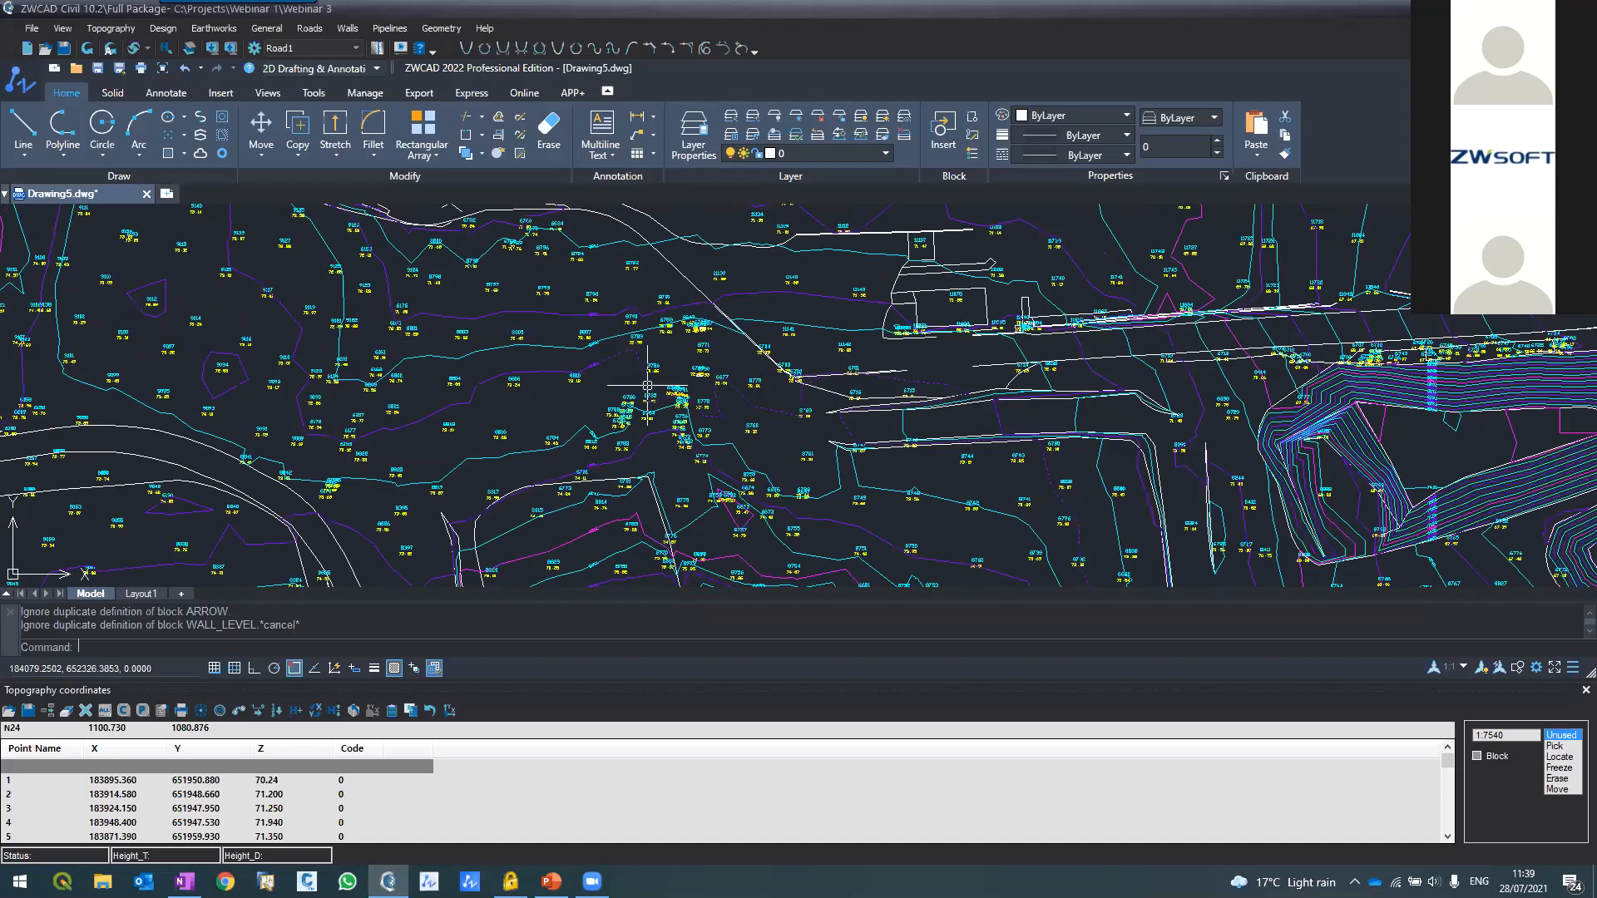
scroll(647, 396, down, 2)
scroll(657, 394, down, 2)
scroll(719, 345, up, 4)
scroll(698, 366, down, 2)
scroll(636, 372, up, 3)
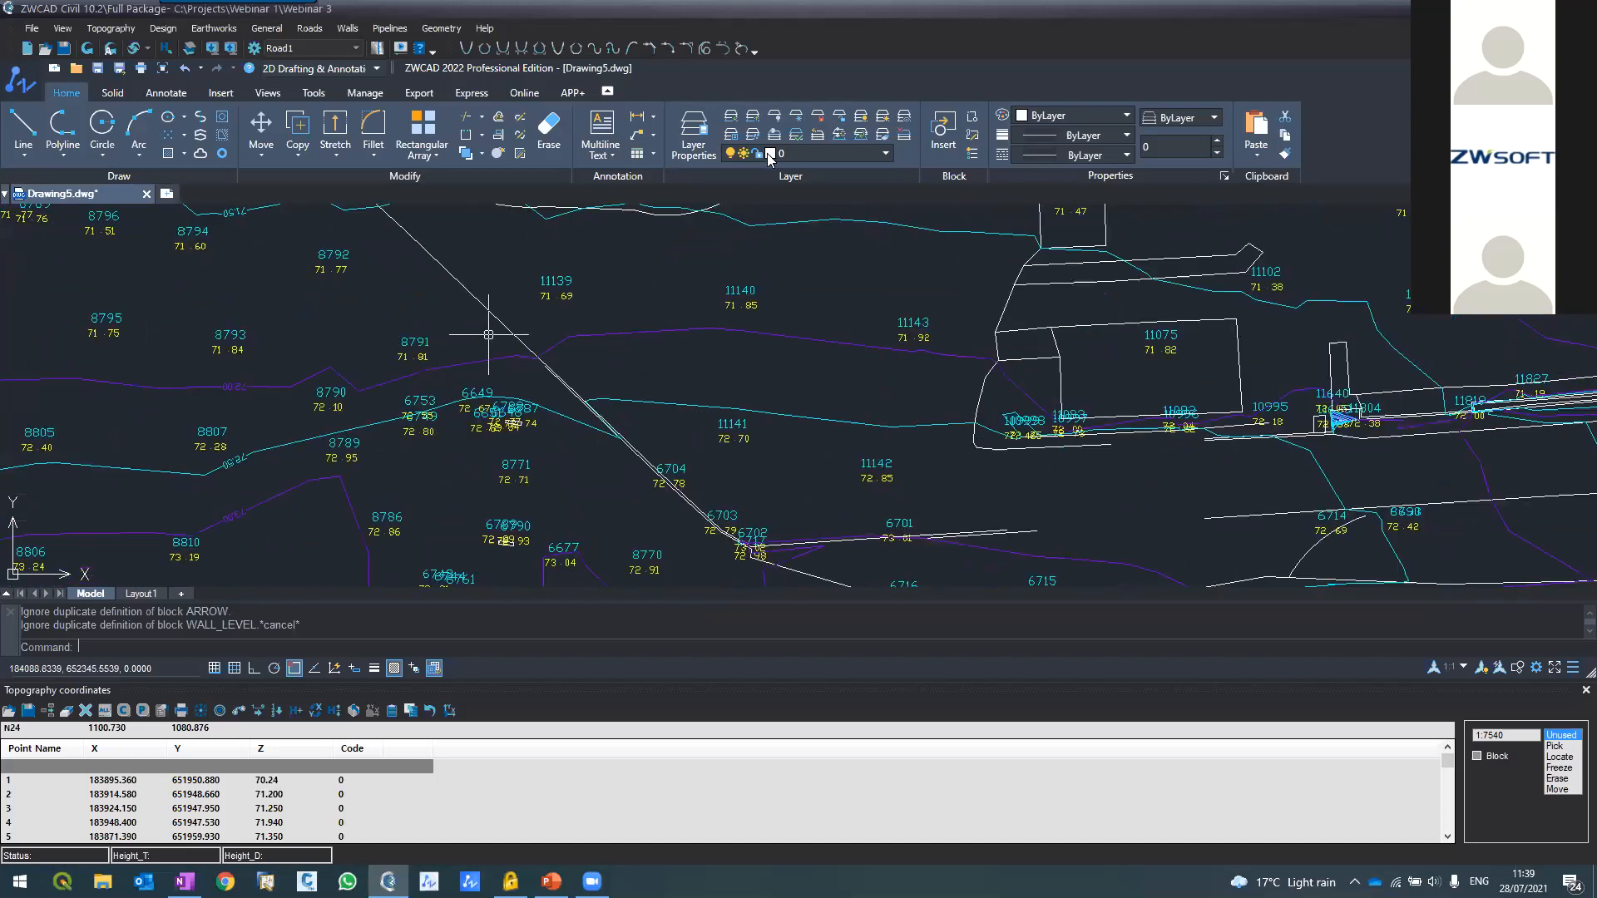
Change the colour of the Tbreaklines layer to index colour 165
click(519, 341)
click(773, 153)
click(769, 393)
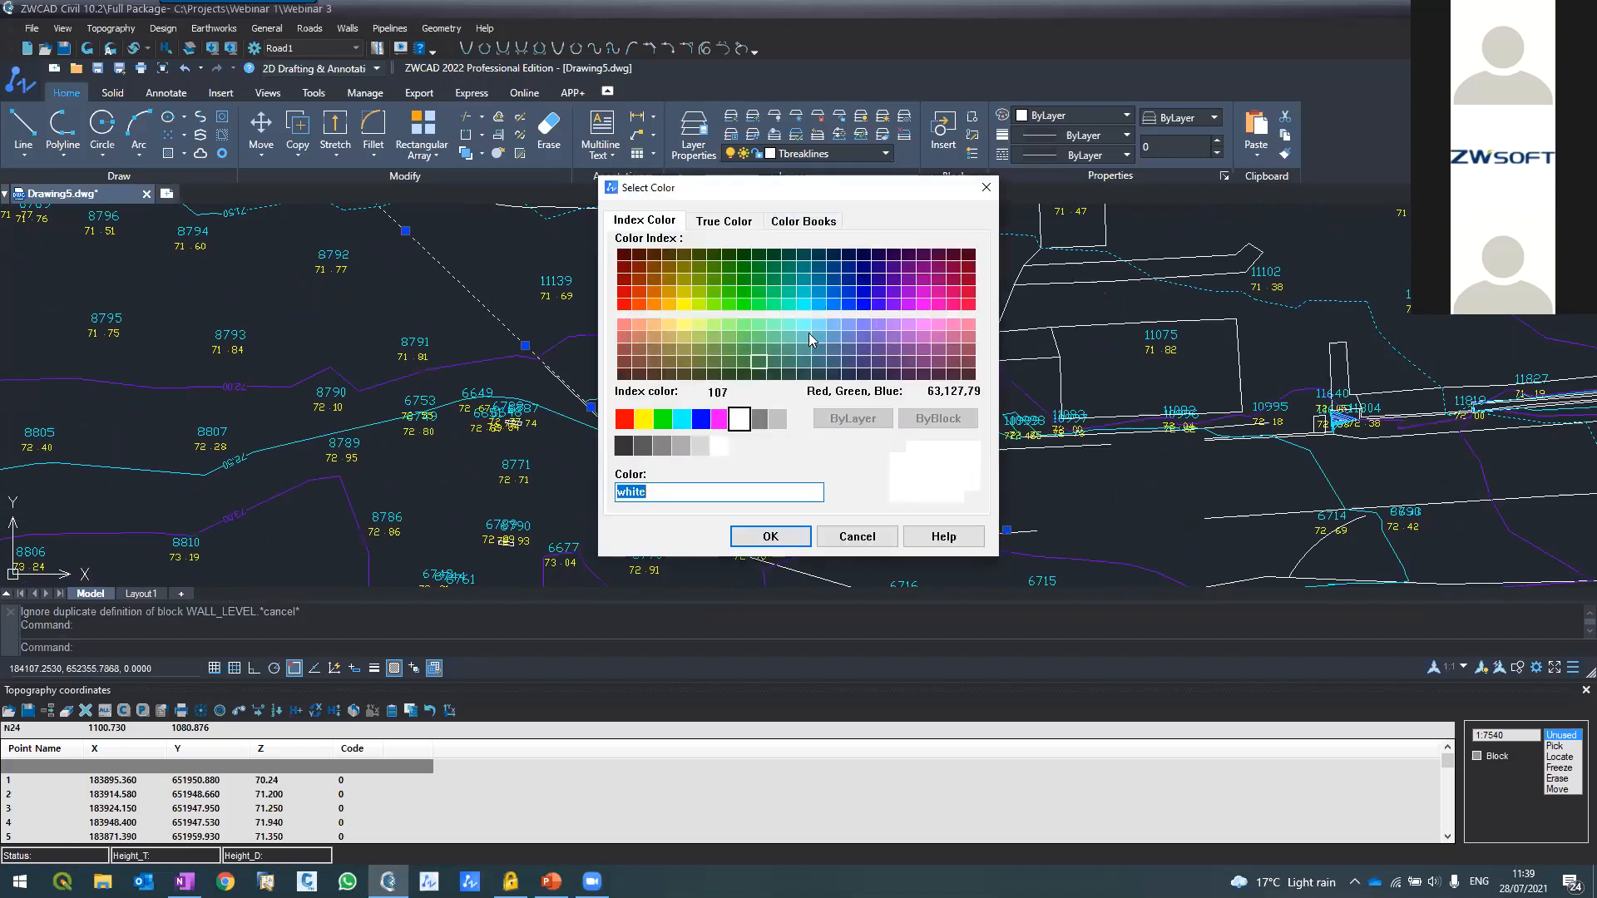
click(847, 353)
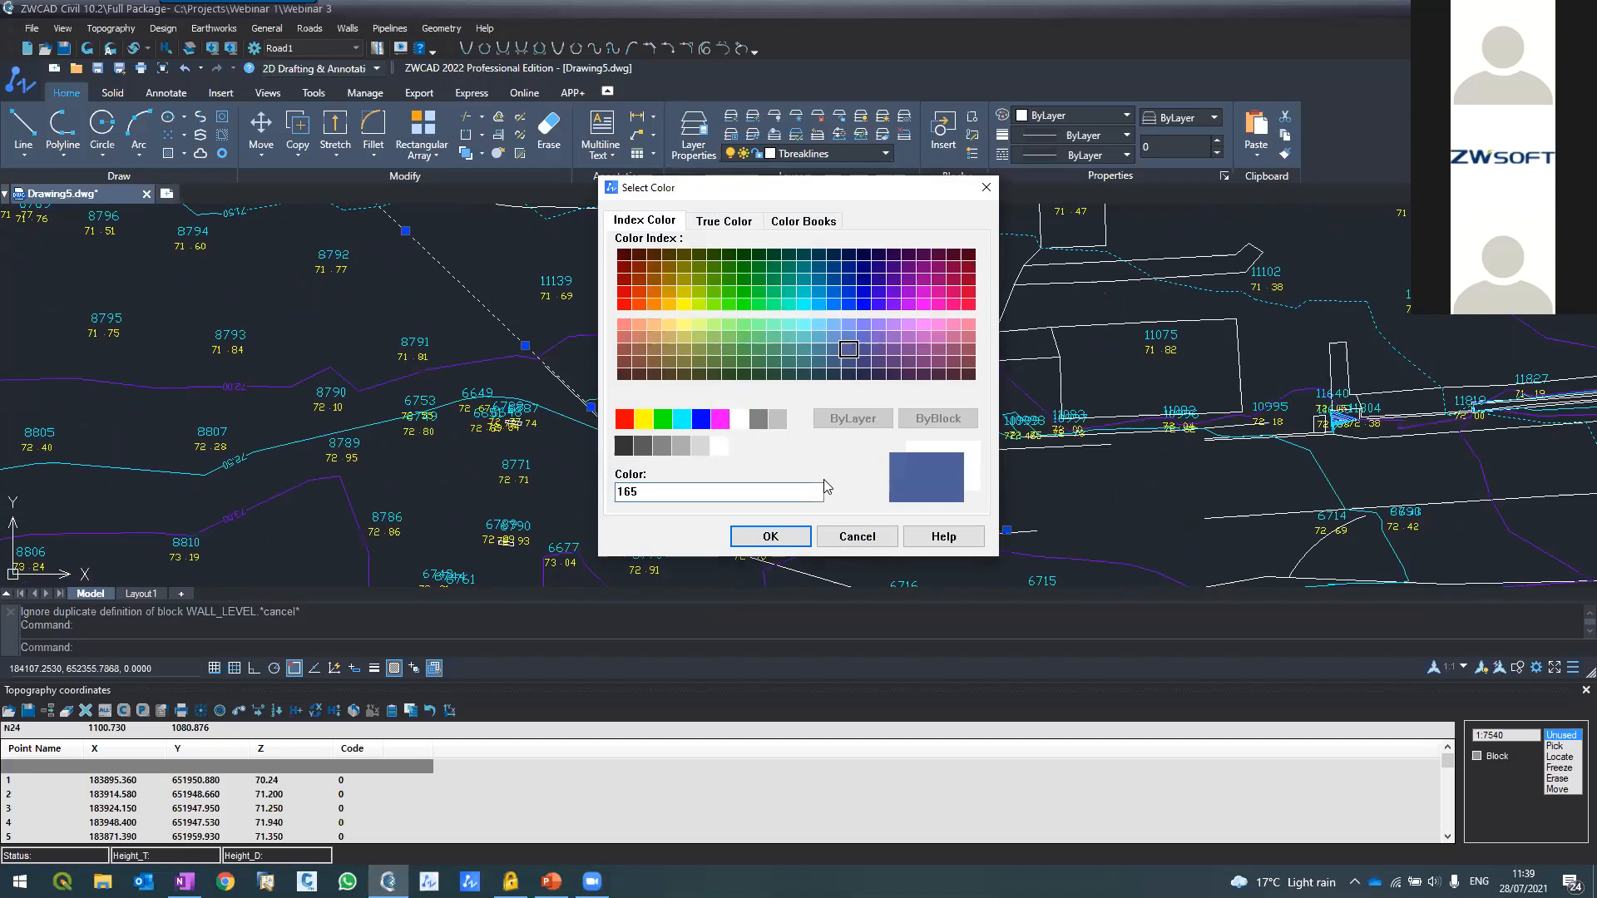
click(770, 537)
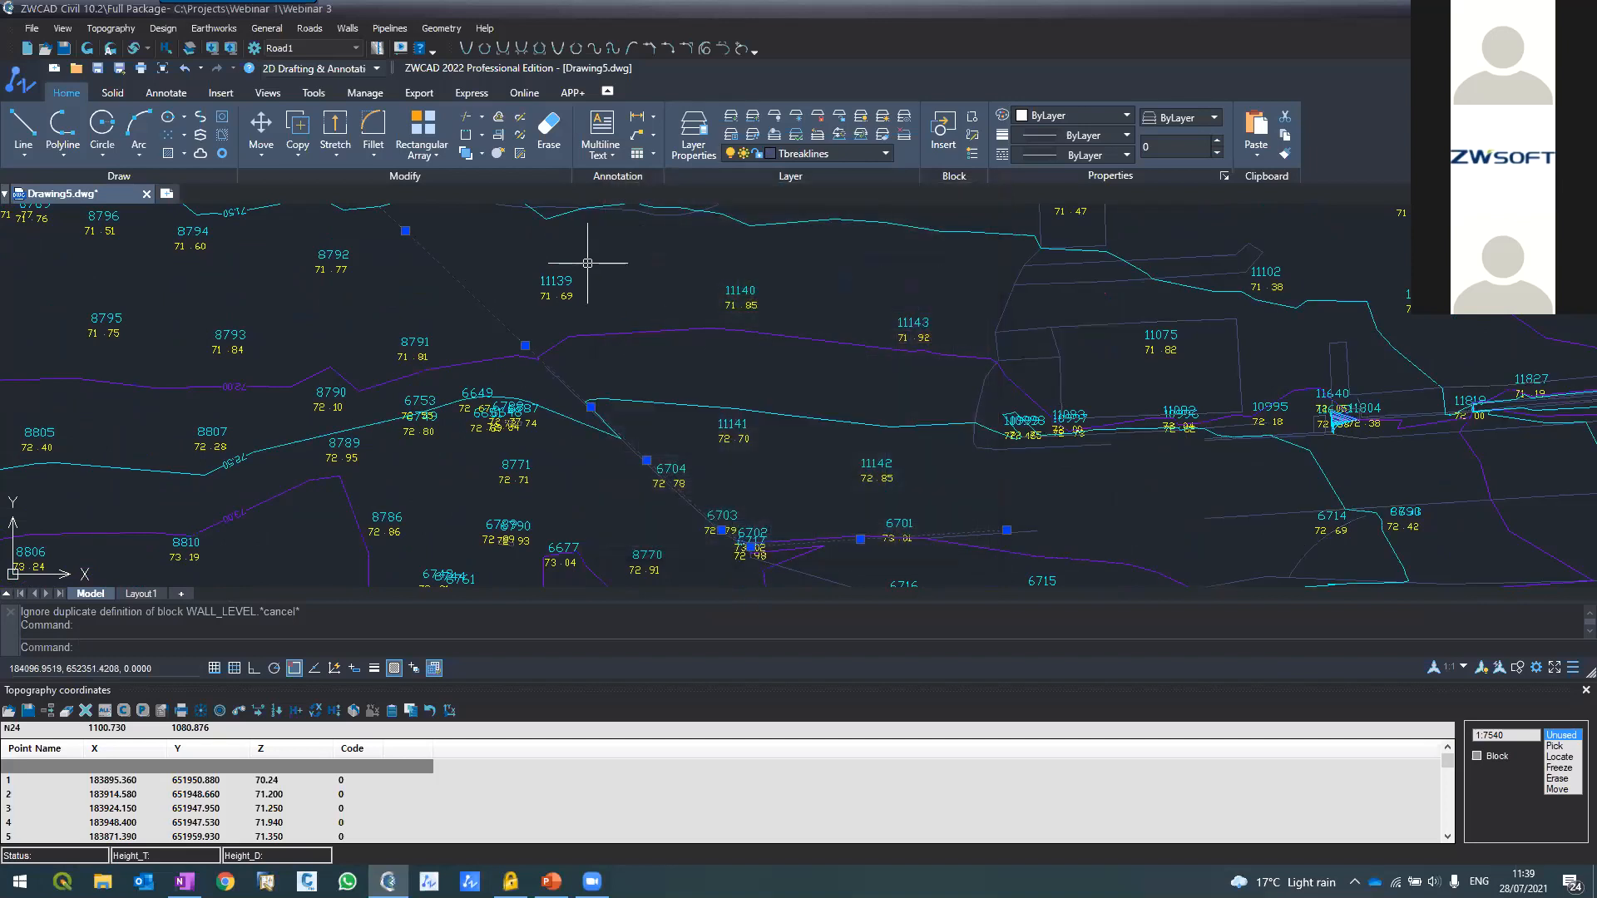
Freeze the CIVIL layer that holds the topography points by picking one of the points
scroll(585, 263, down, 3)
scroll(584, 263, down, 2)
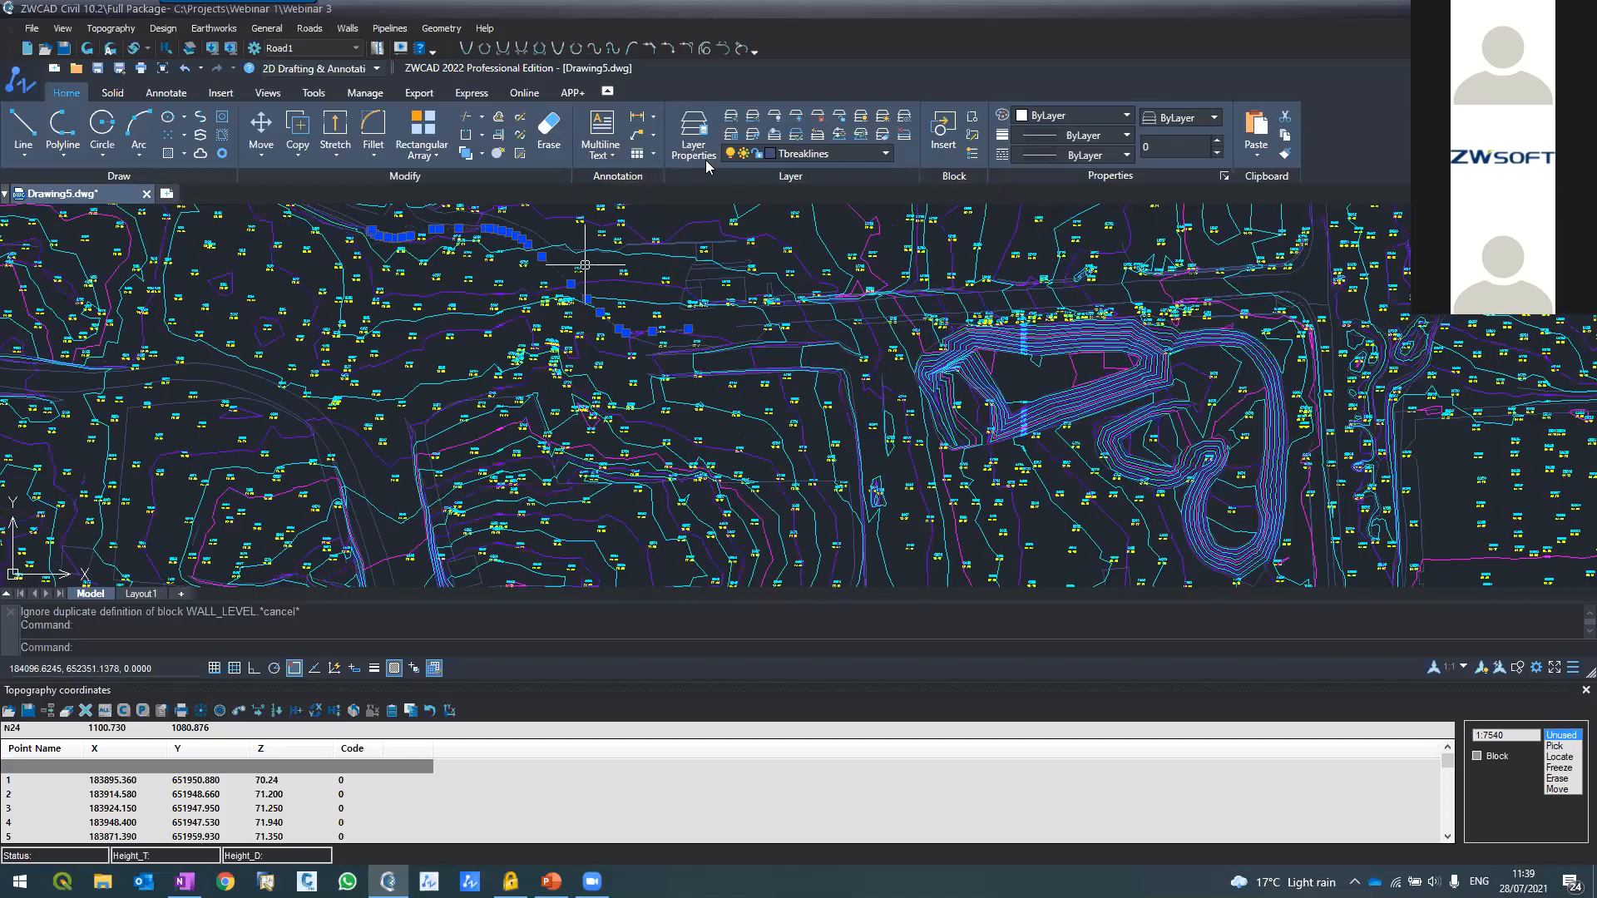
scroll(587, 270, up, 2)
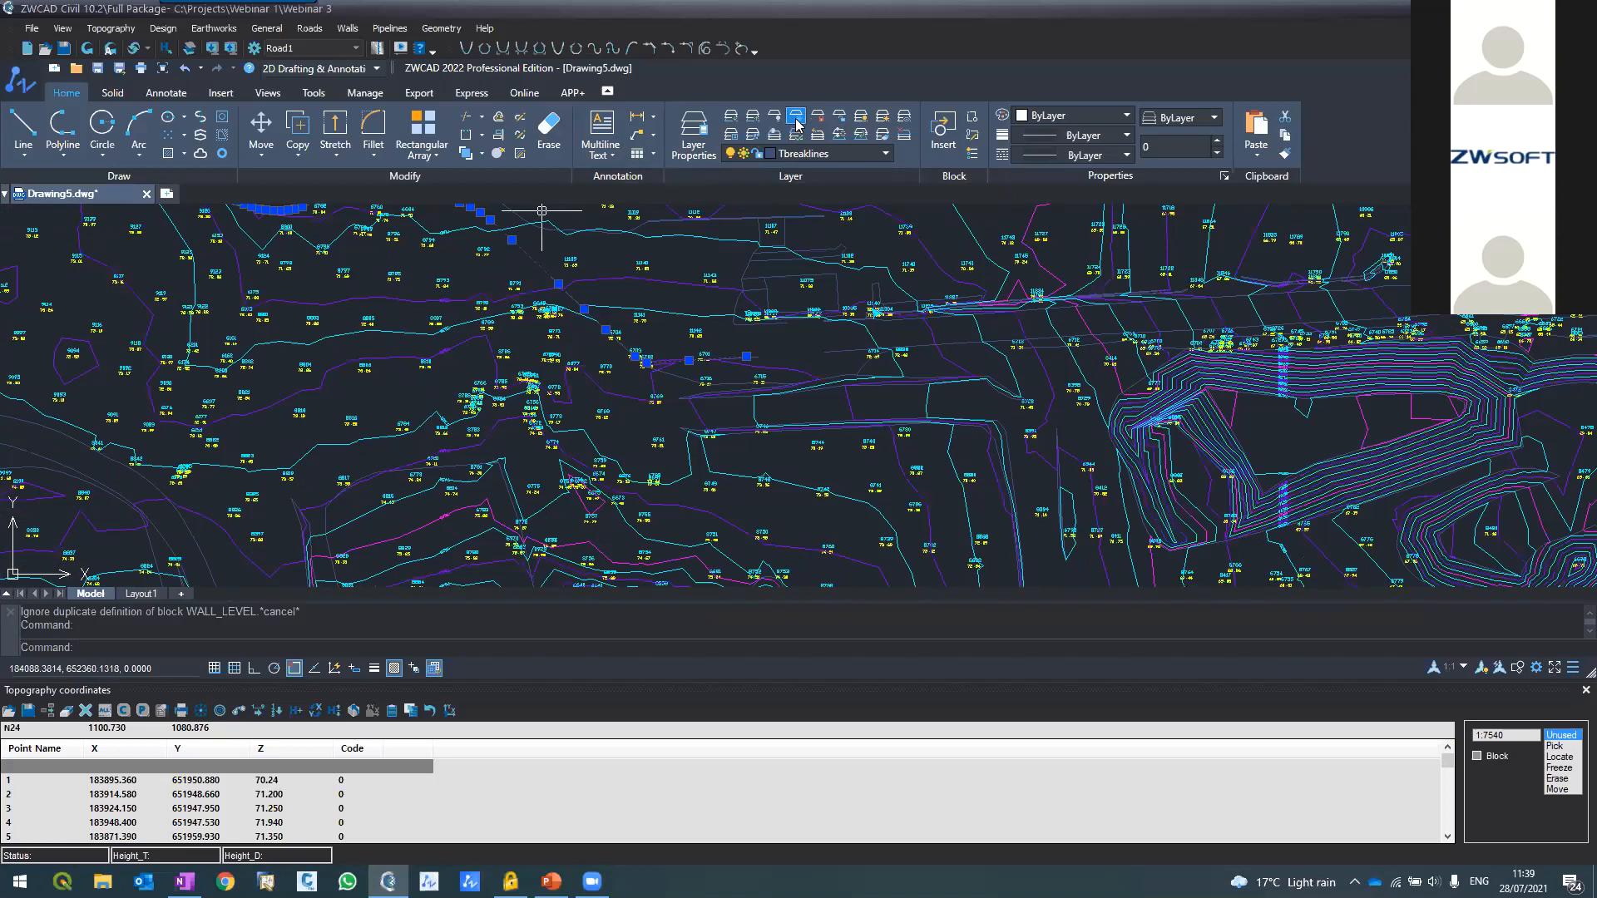
click(796, 124)
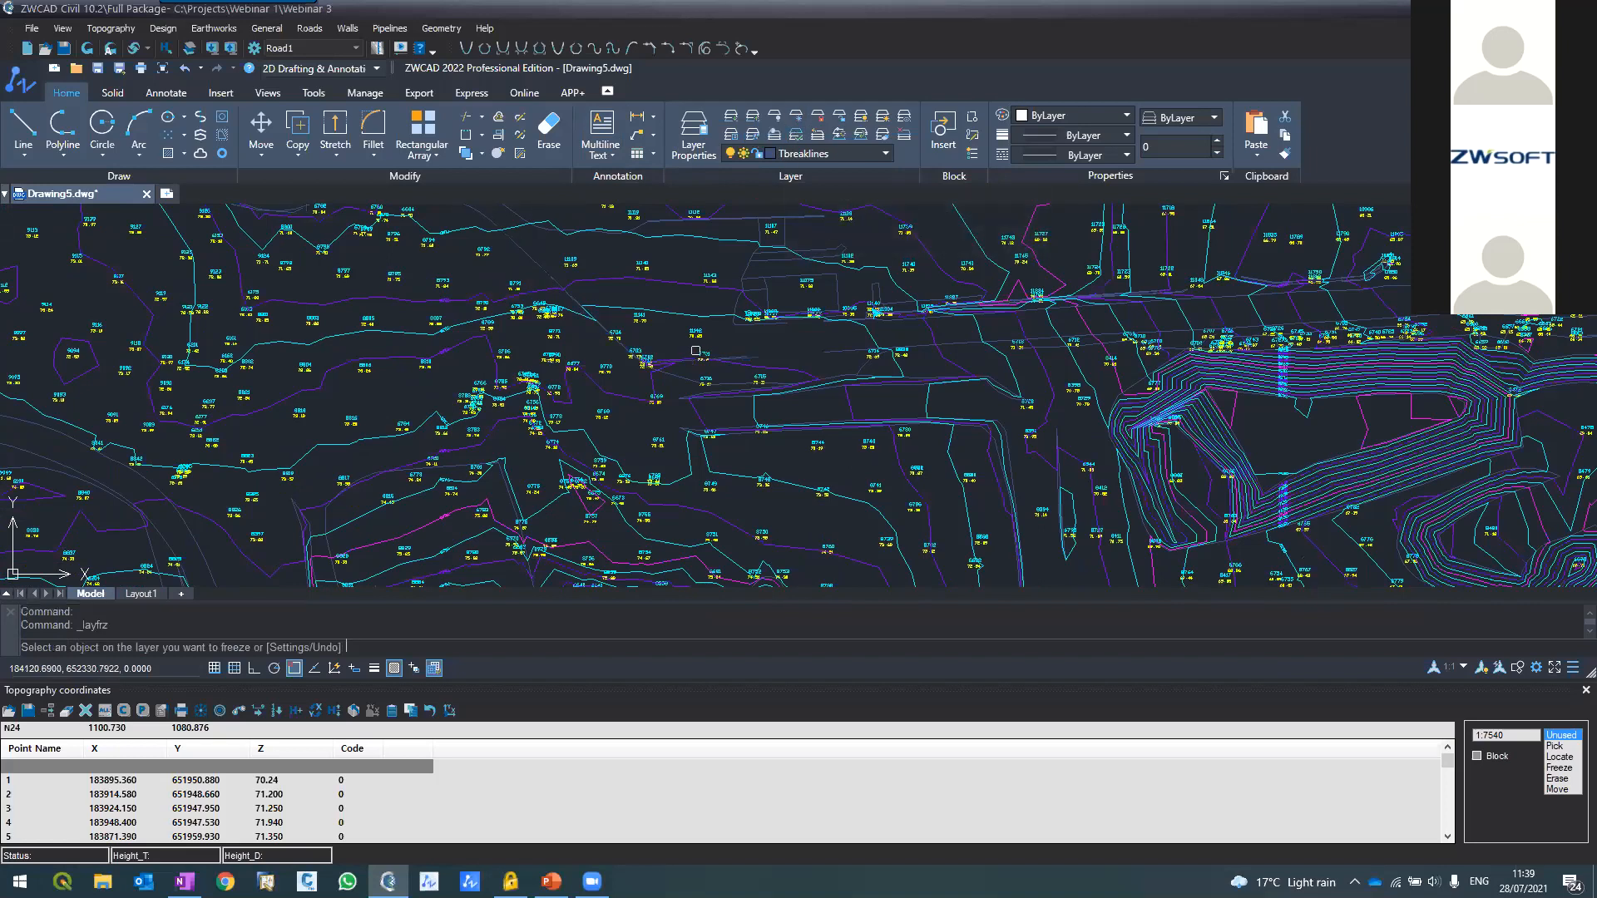
click(692, 331)
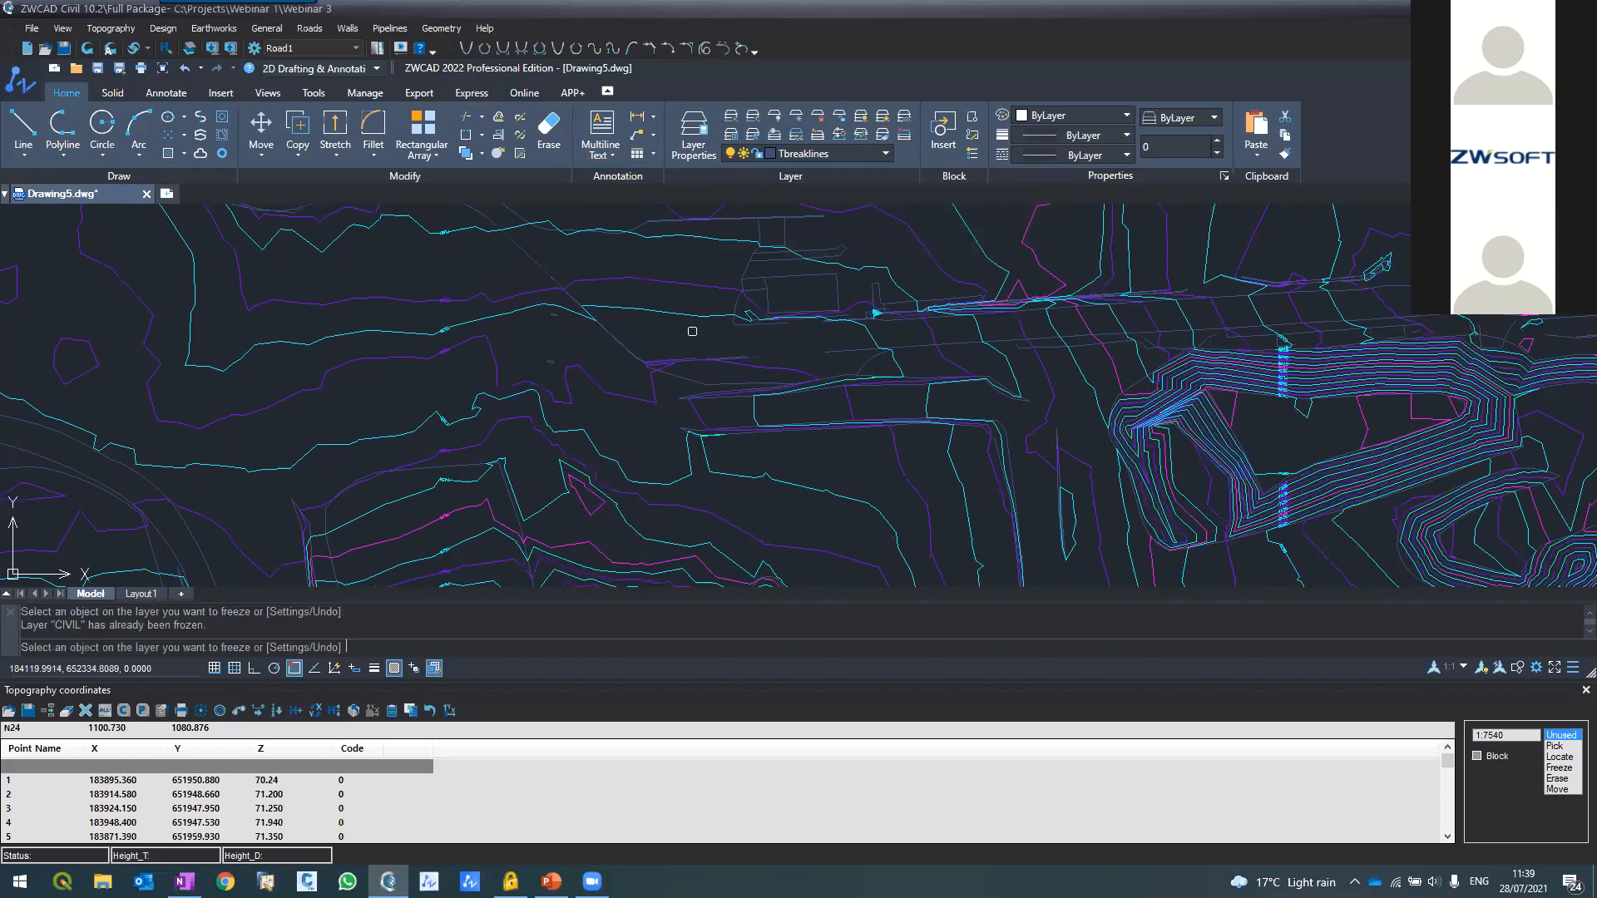
Change the colour of the four topography contour layers, TCONTOURS0 to TCONTOURS3, to blue
key(Escape)
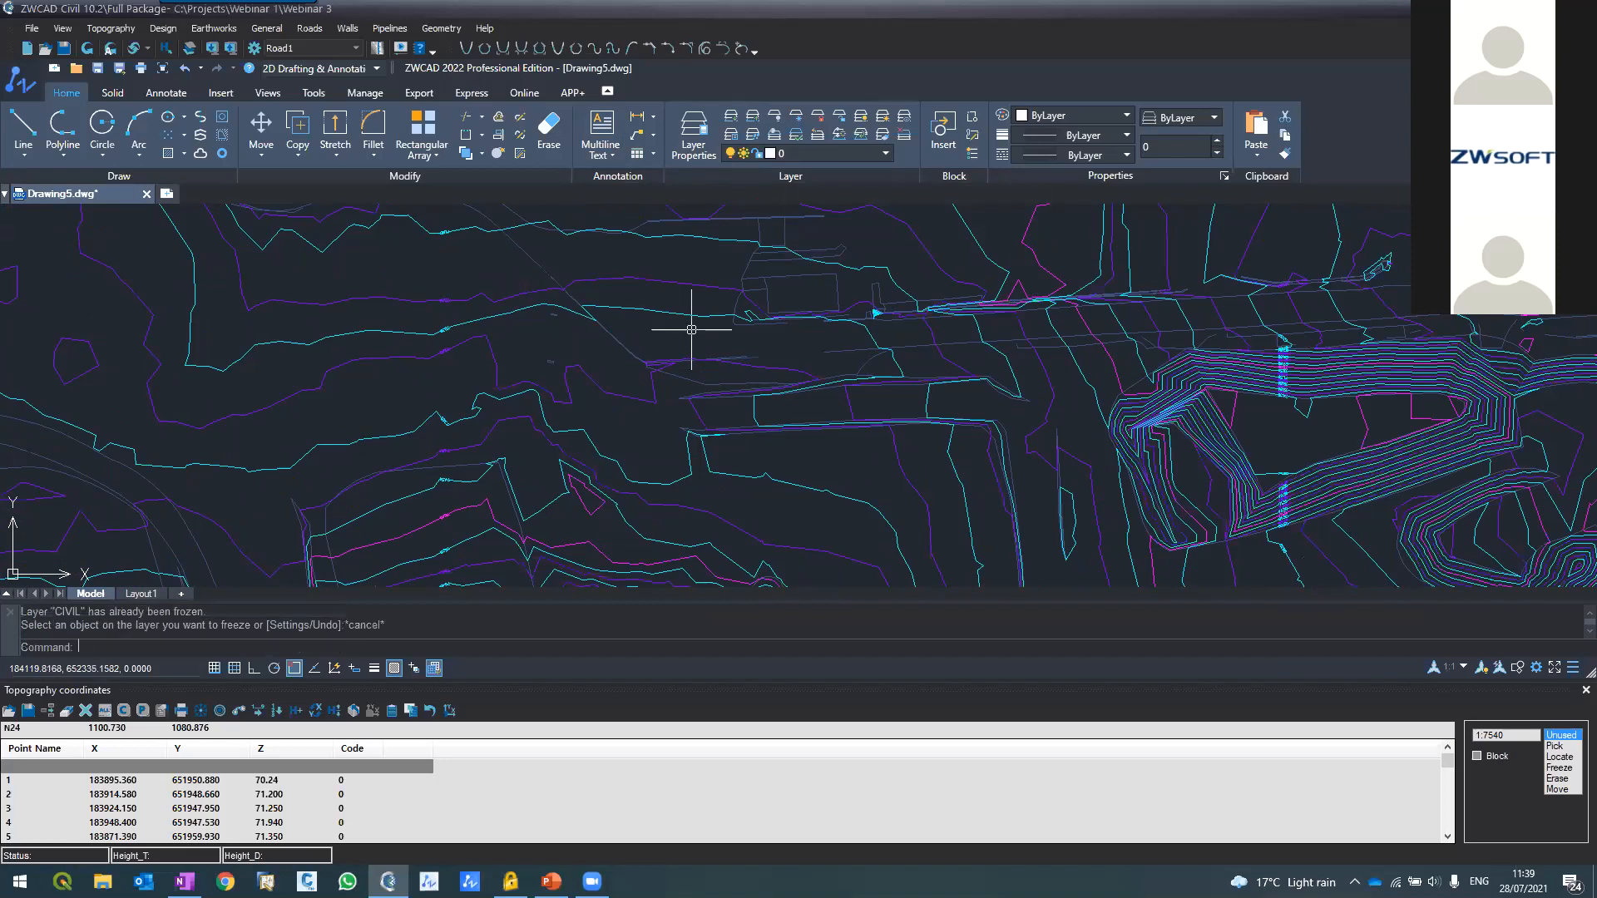
scroll(677, 375, down, 2)
scroll(677, 380, down, 3)
scroll(682, 376, up, 5)
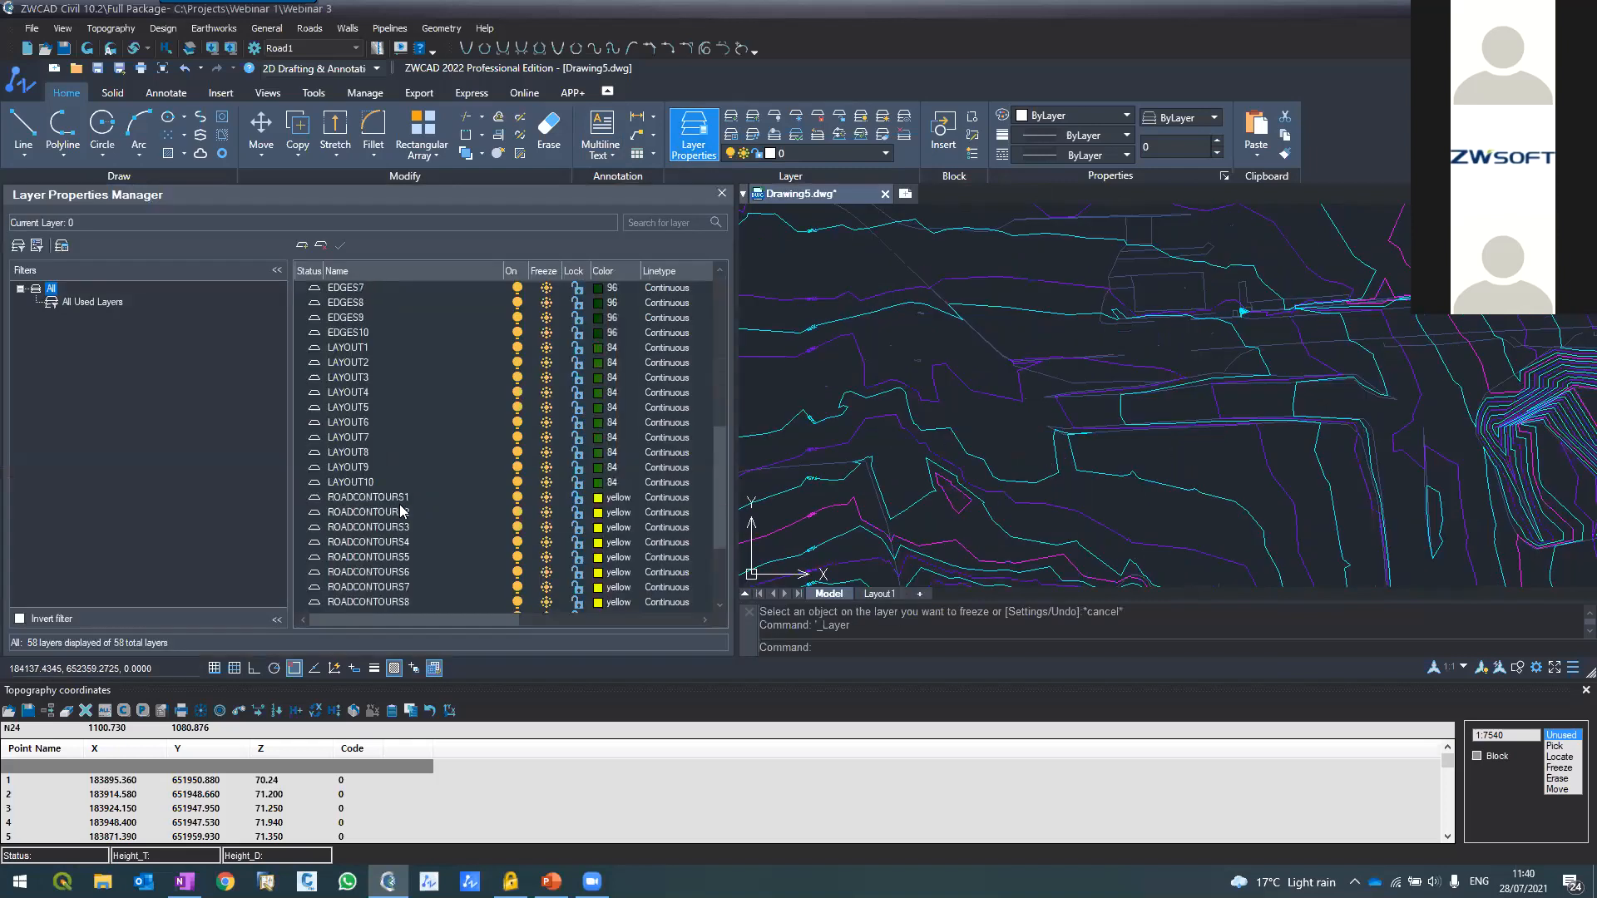
scroll(402, 512, down, 3)
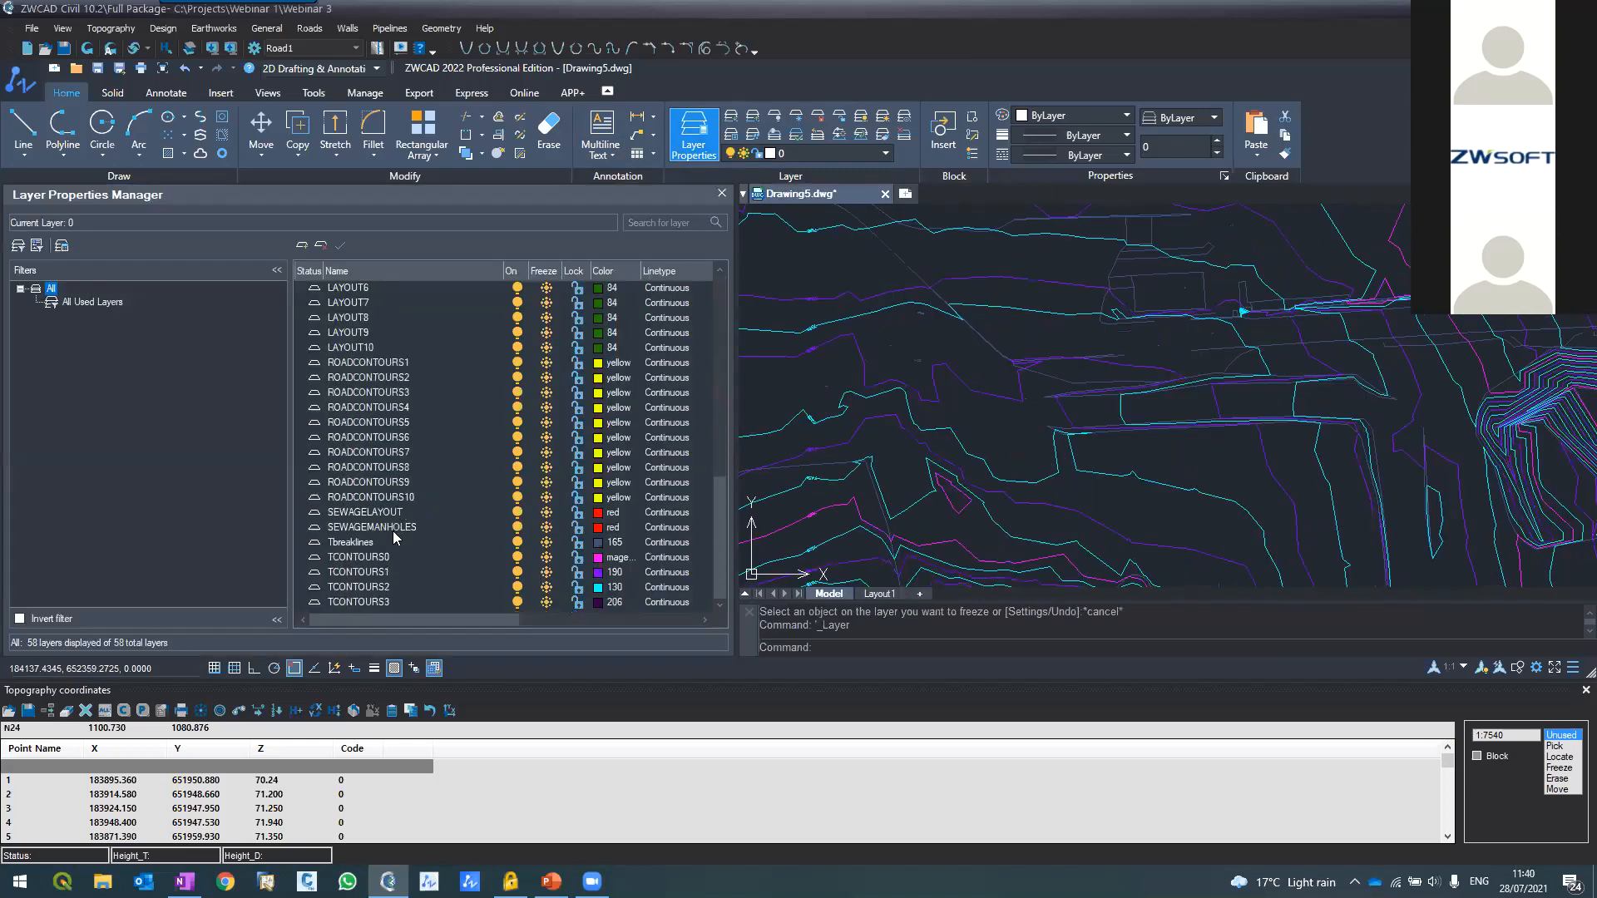
click(362, 560)
shift+click(366, 602)
click(602, 588)
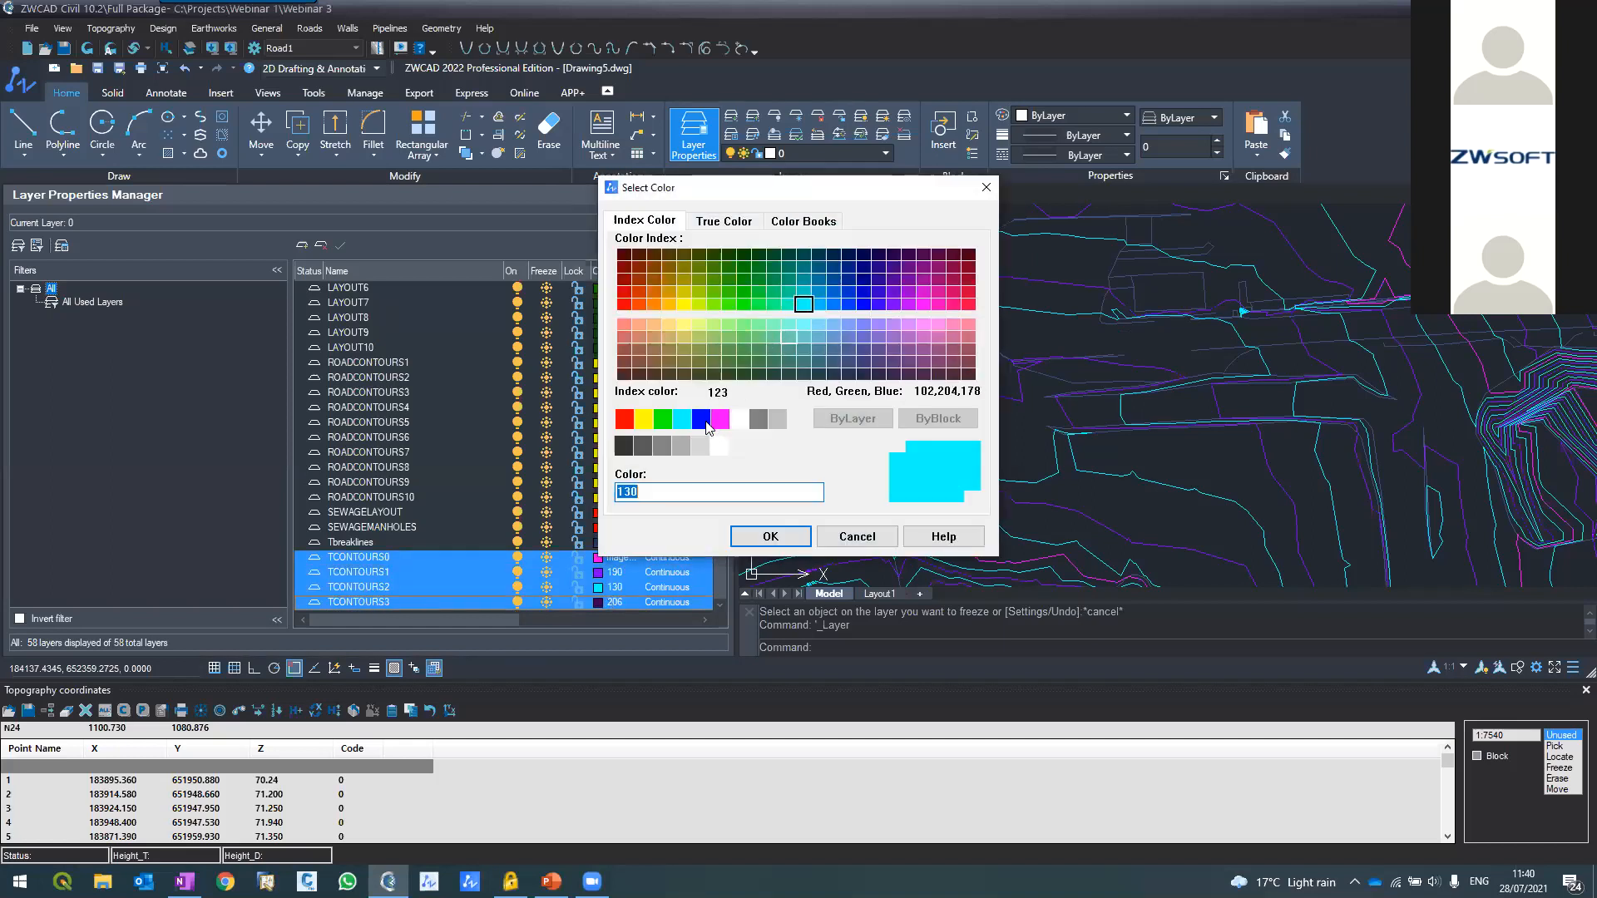
click(701, 420)
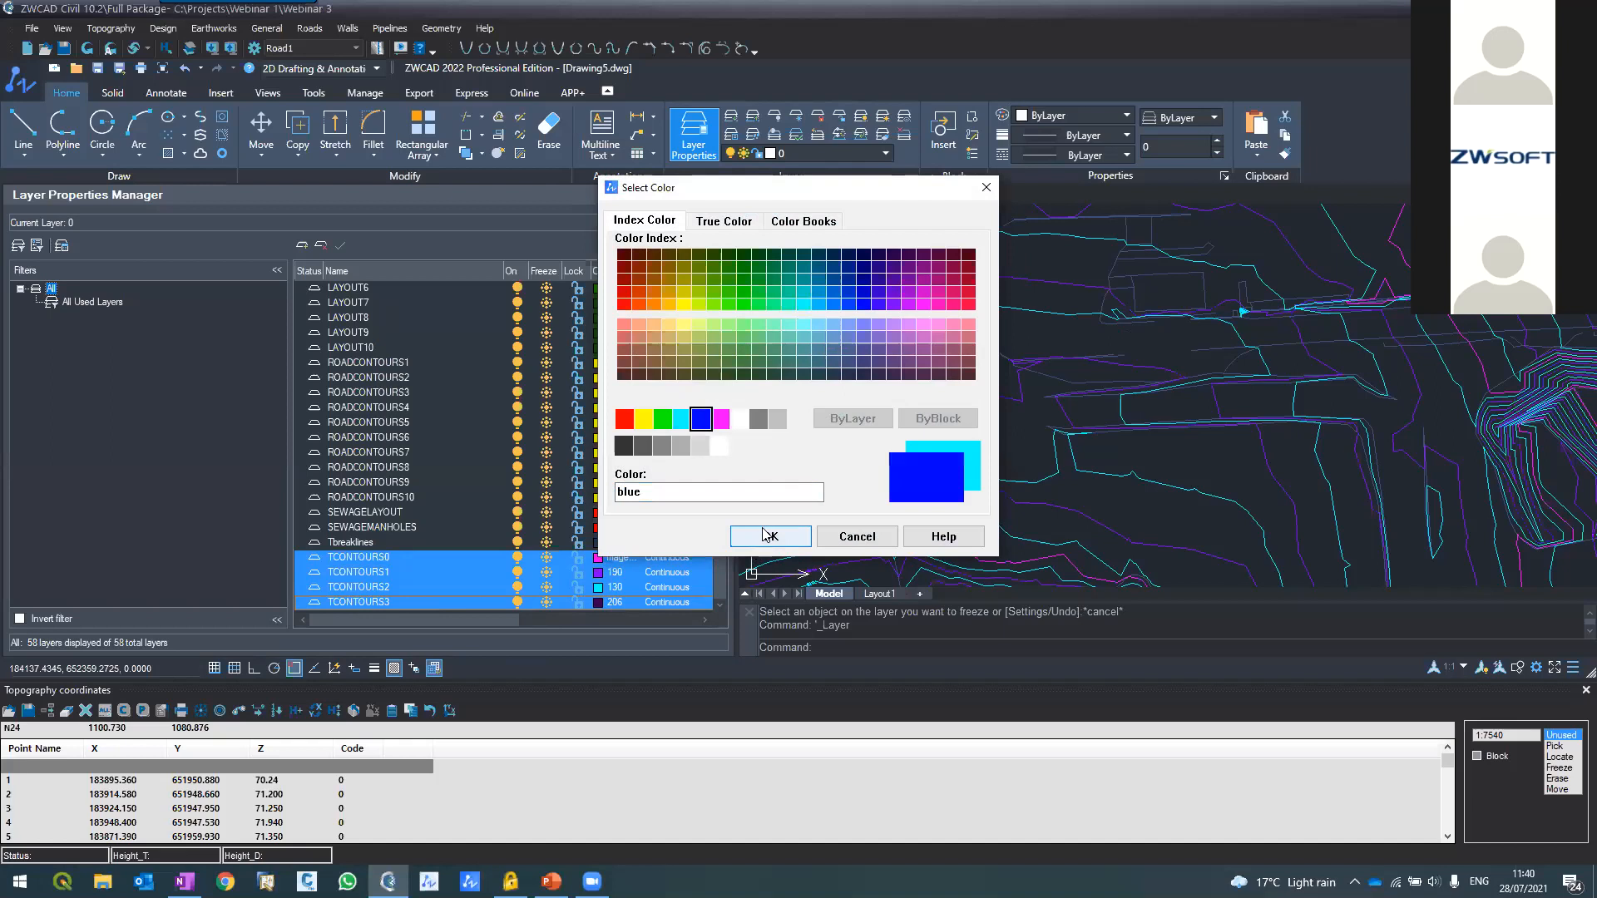
click(765, 535)
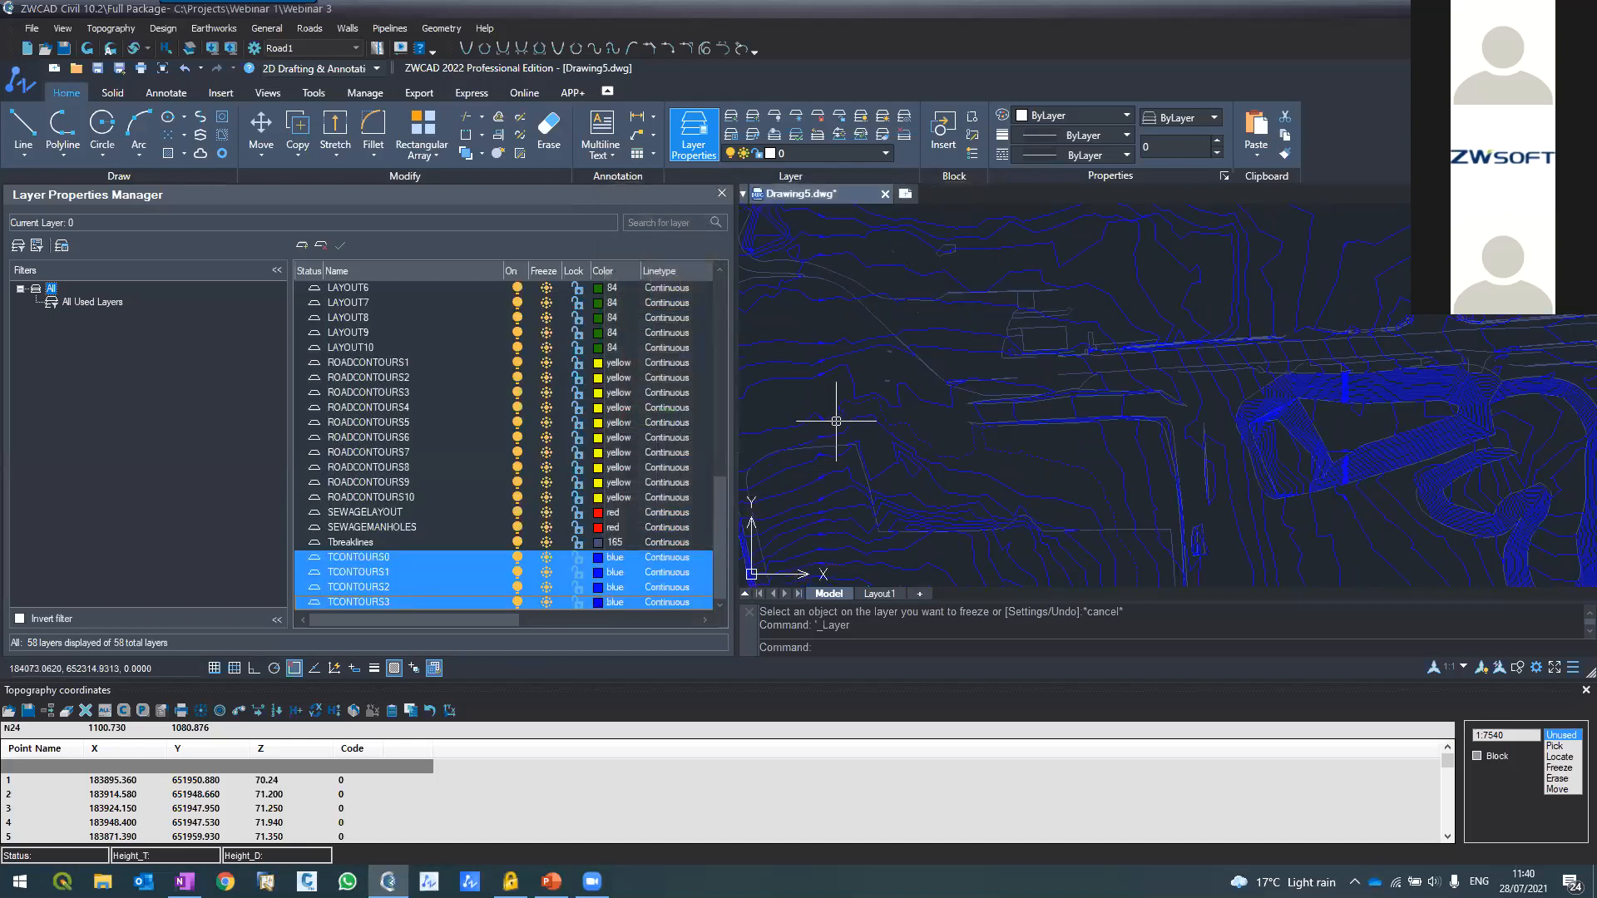
scroll(823, 374, up, 6)
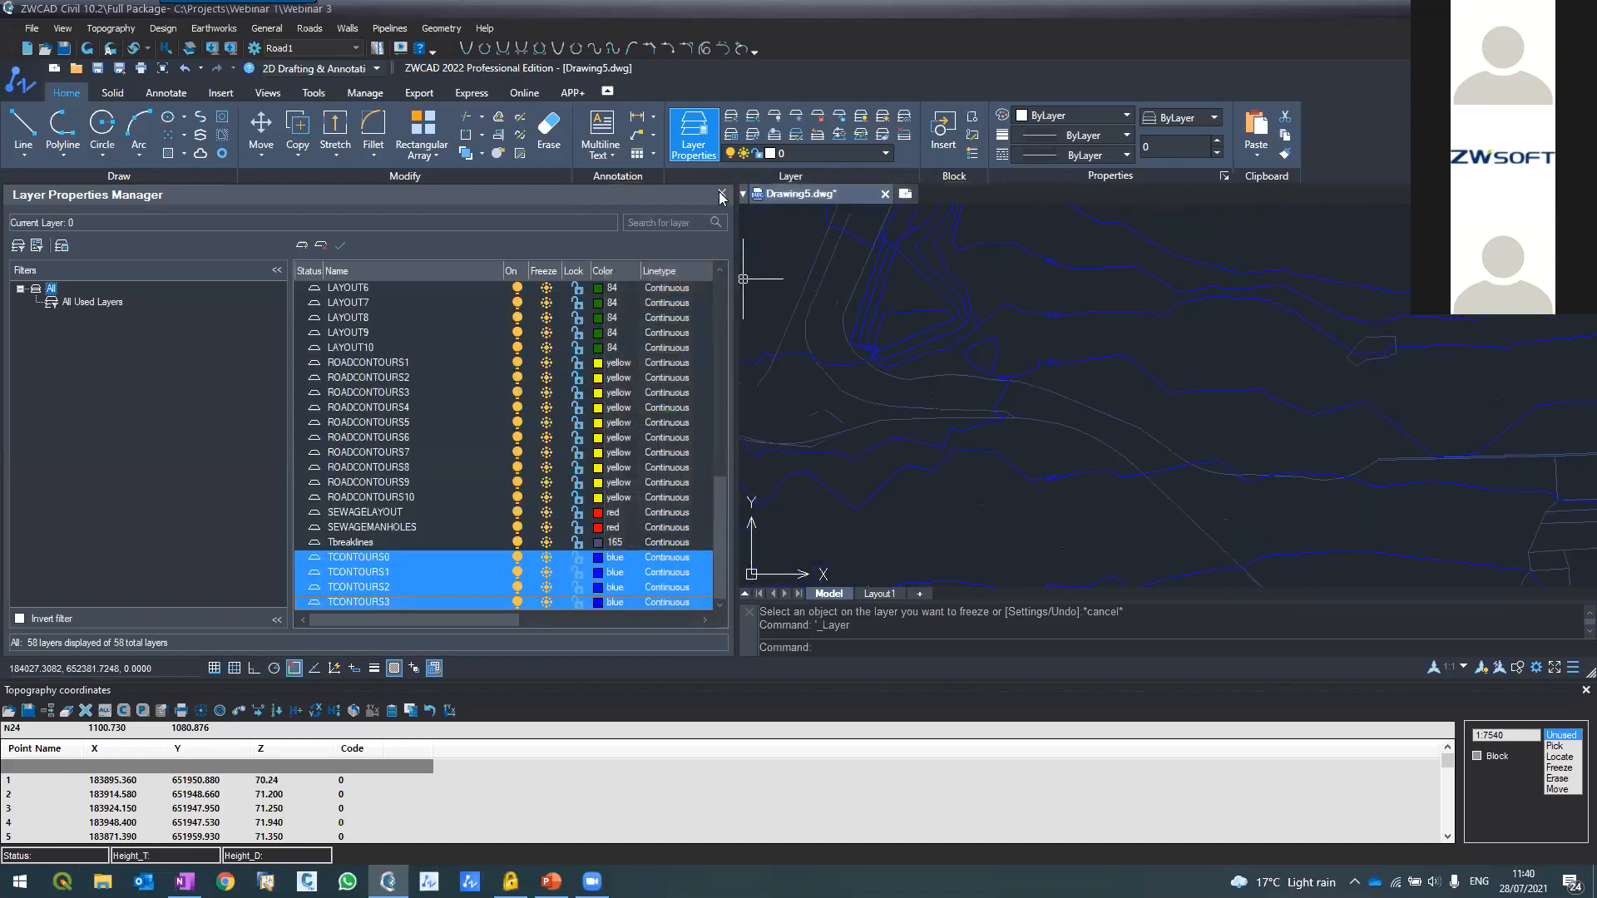
click(722, 196)
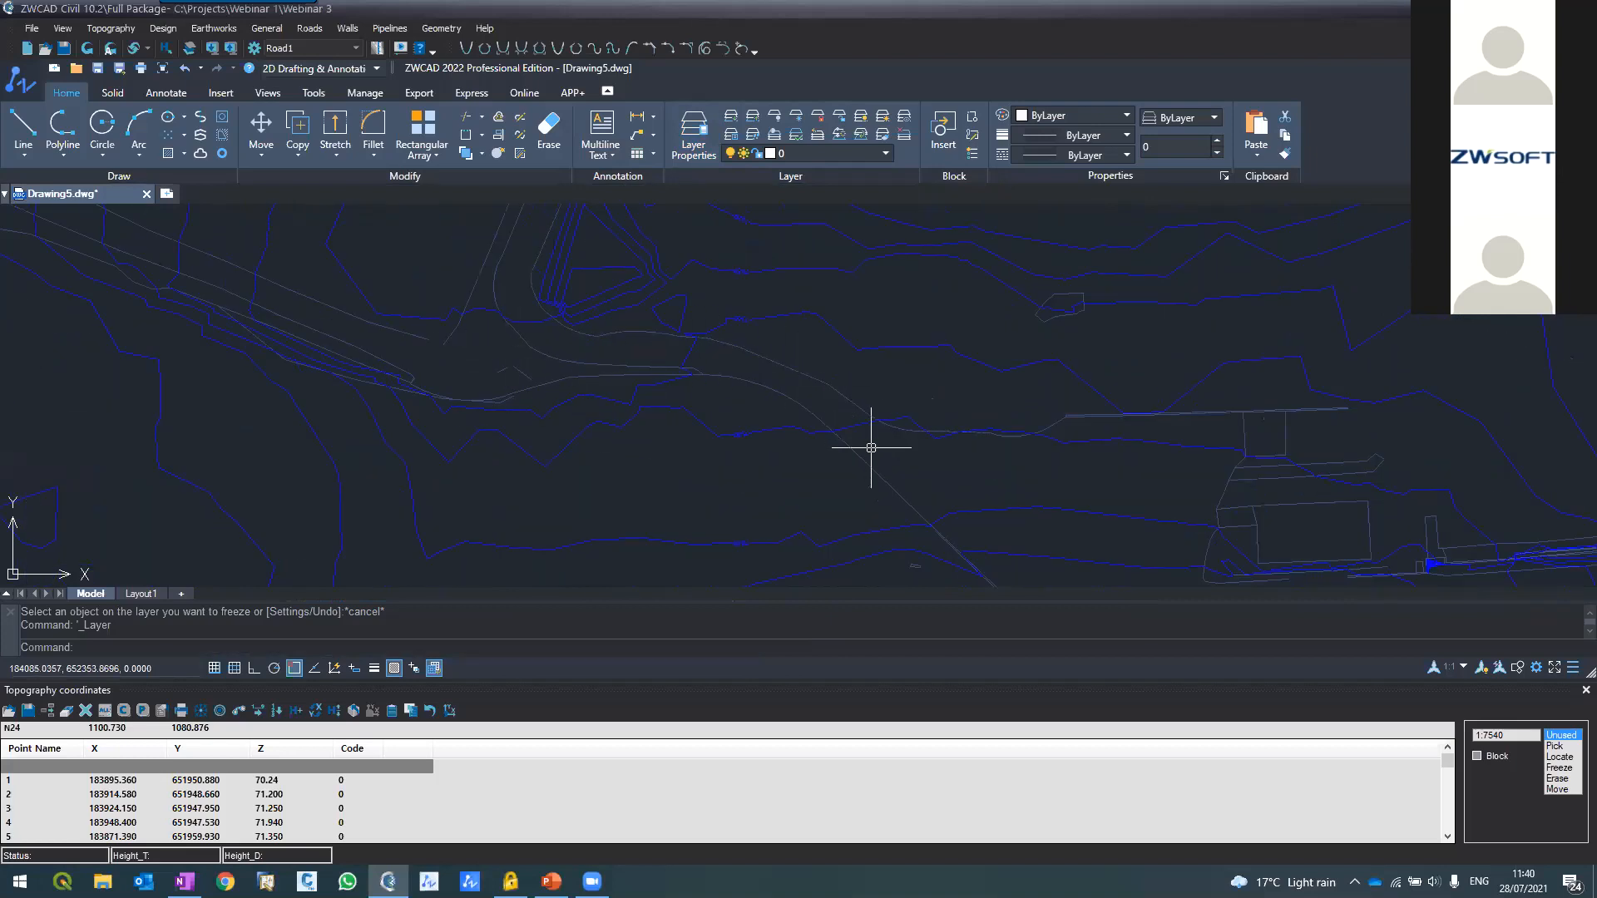
Close the topography coordinates table to enlarge the drawing area
scroll(889, 437, down, 2)
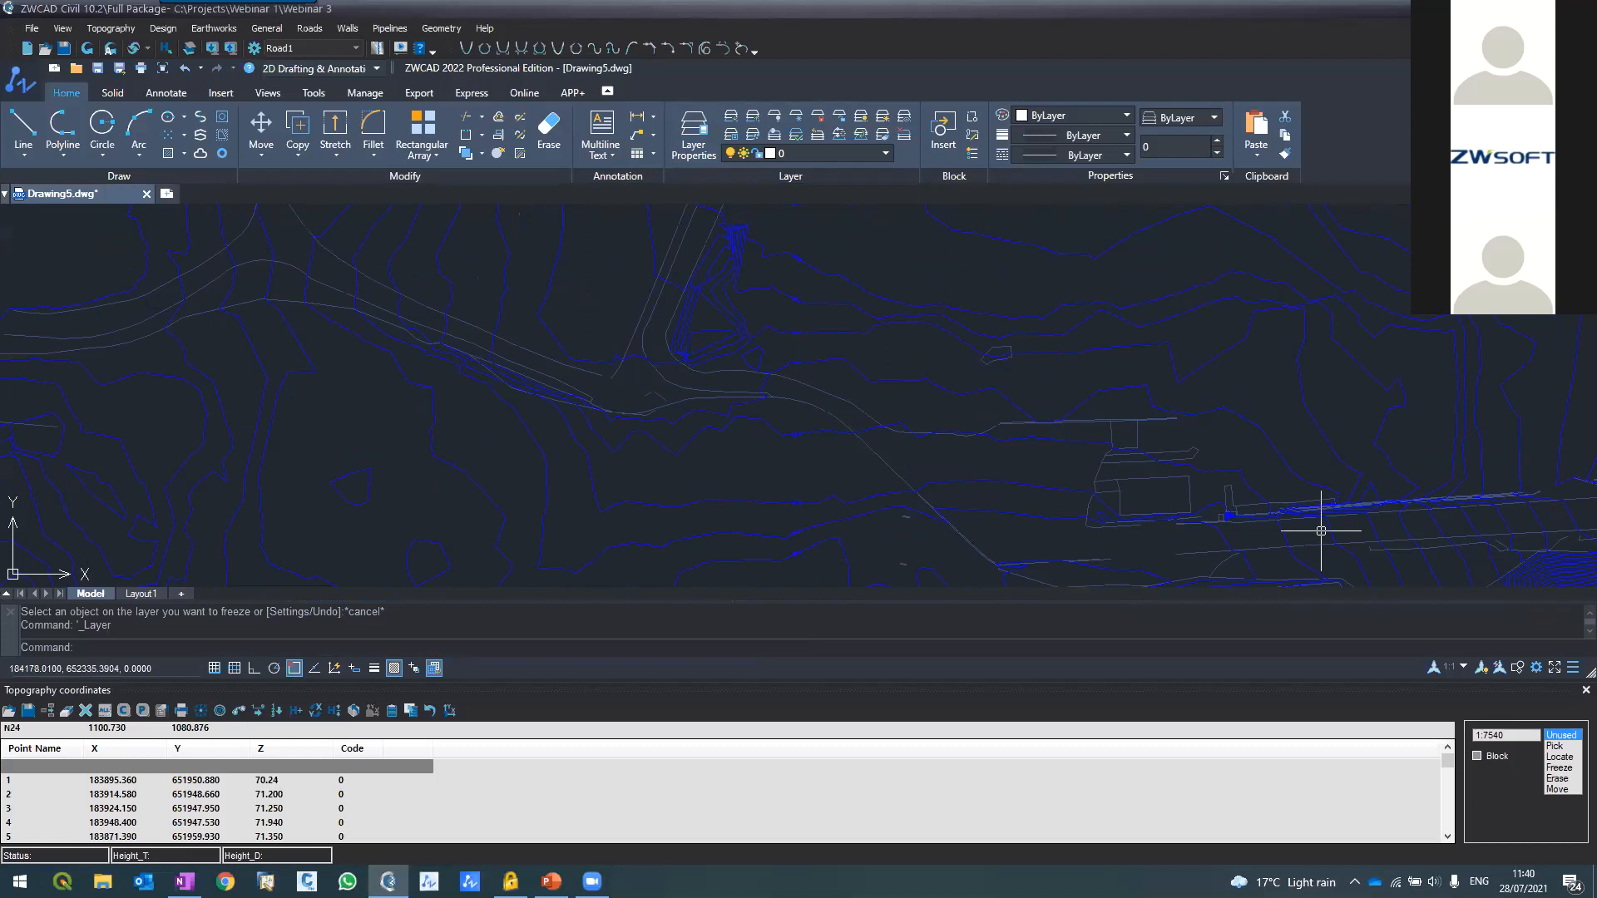
scroll(1156, 482, up, 2)
scroll(1015, 478, up, 2)
scroll(1440, 457, up, 3)
scroll(880, 417, down, 3)
scroll(881, 421, down, 2)
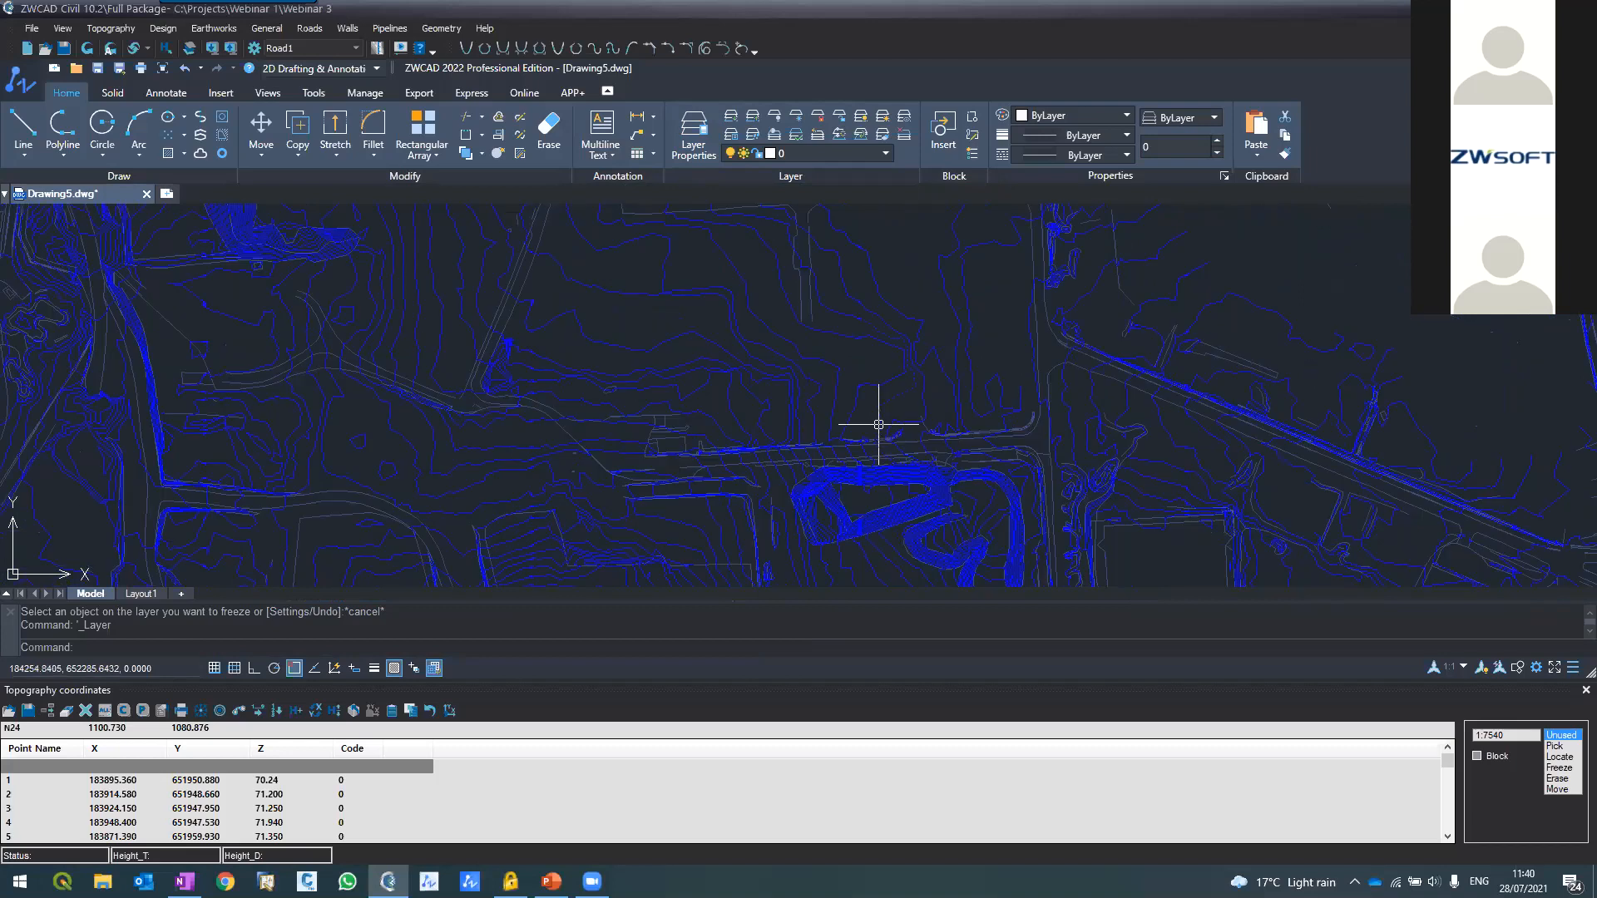
scroll(527, 421, up, 5)
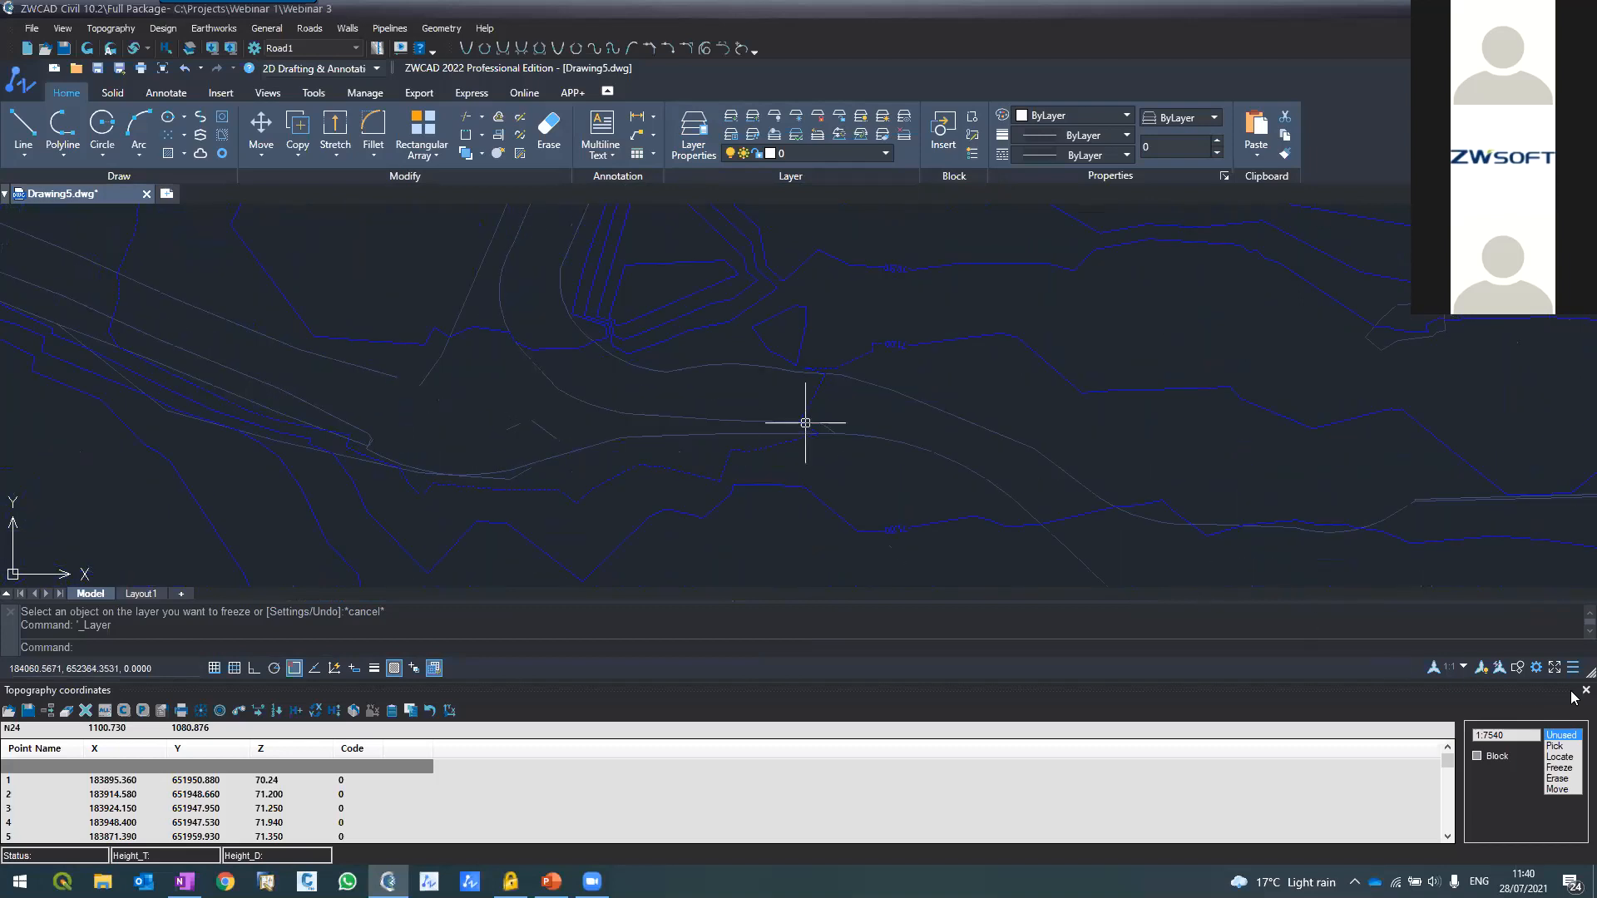
click(1585, 690)
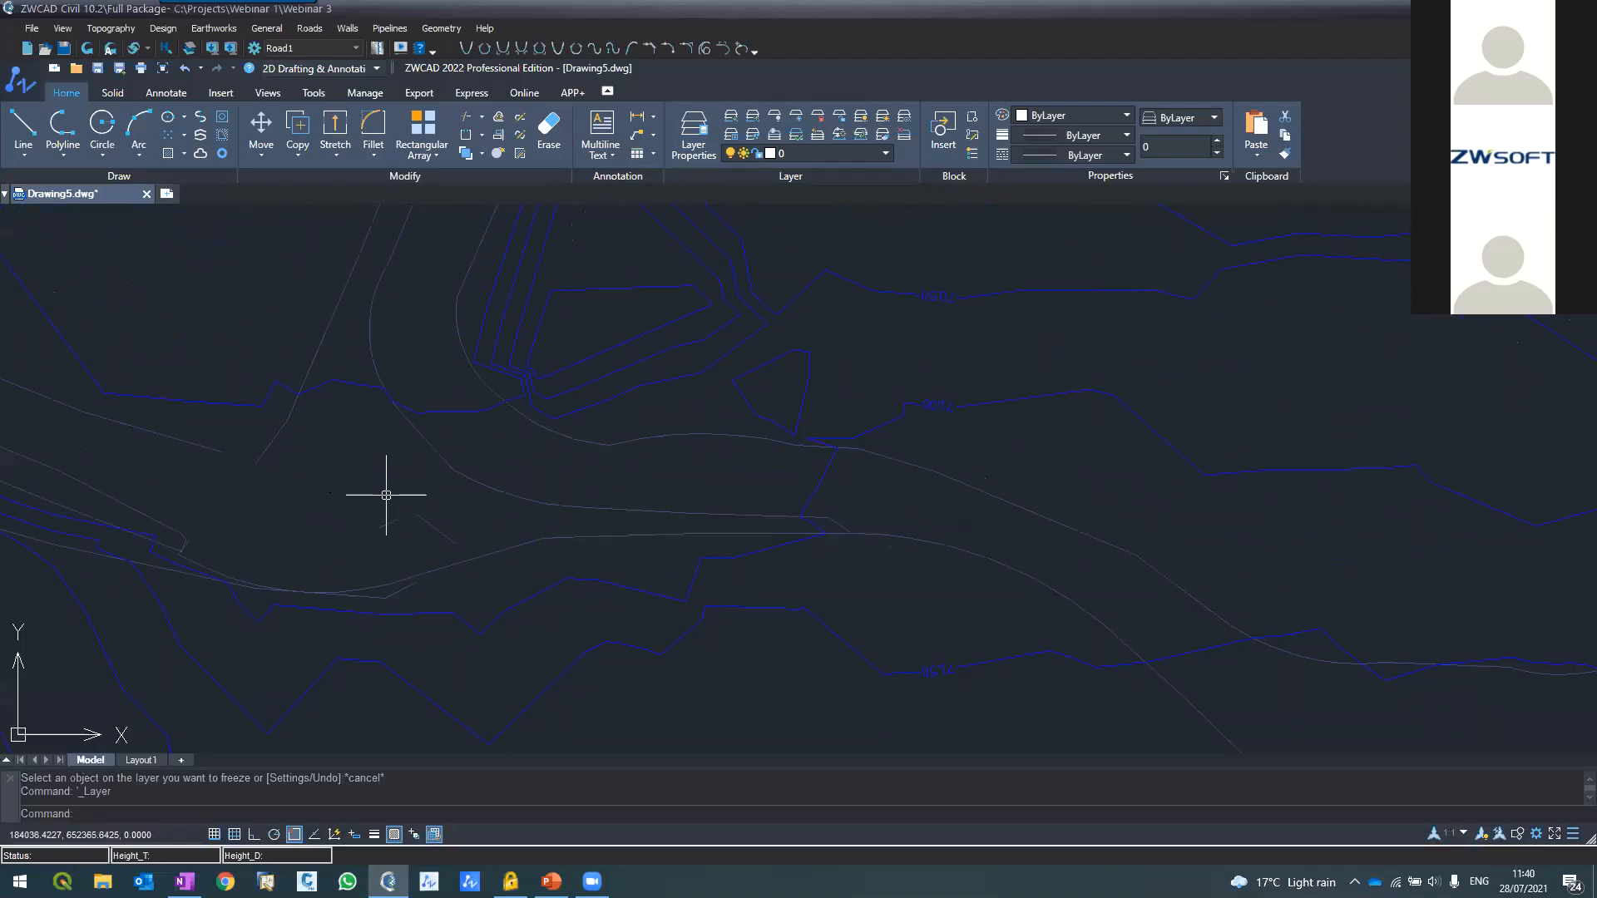
Create a layer named CL and make it the current layer
text(la)
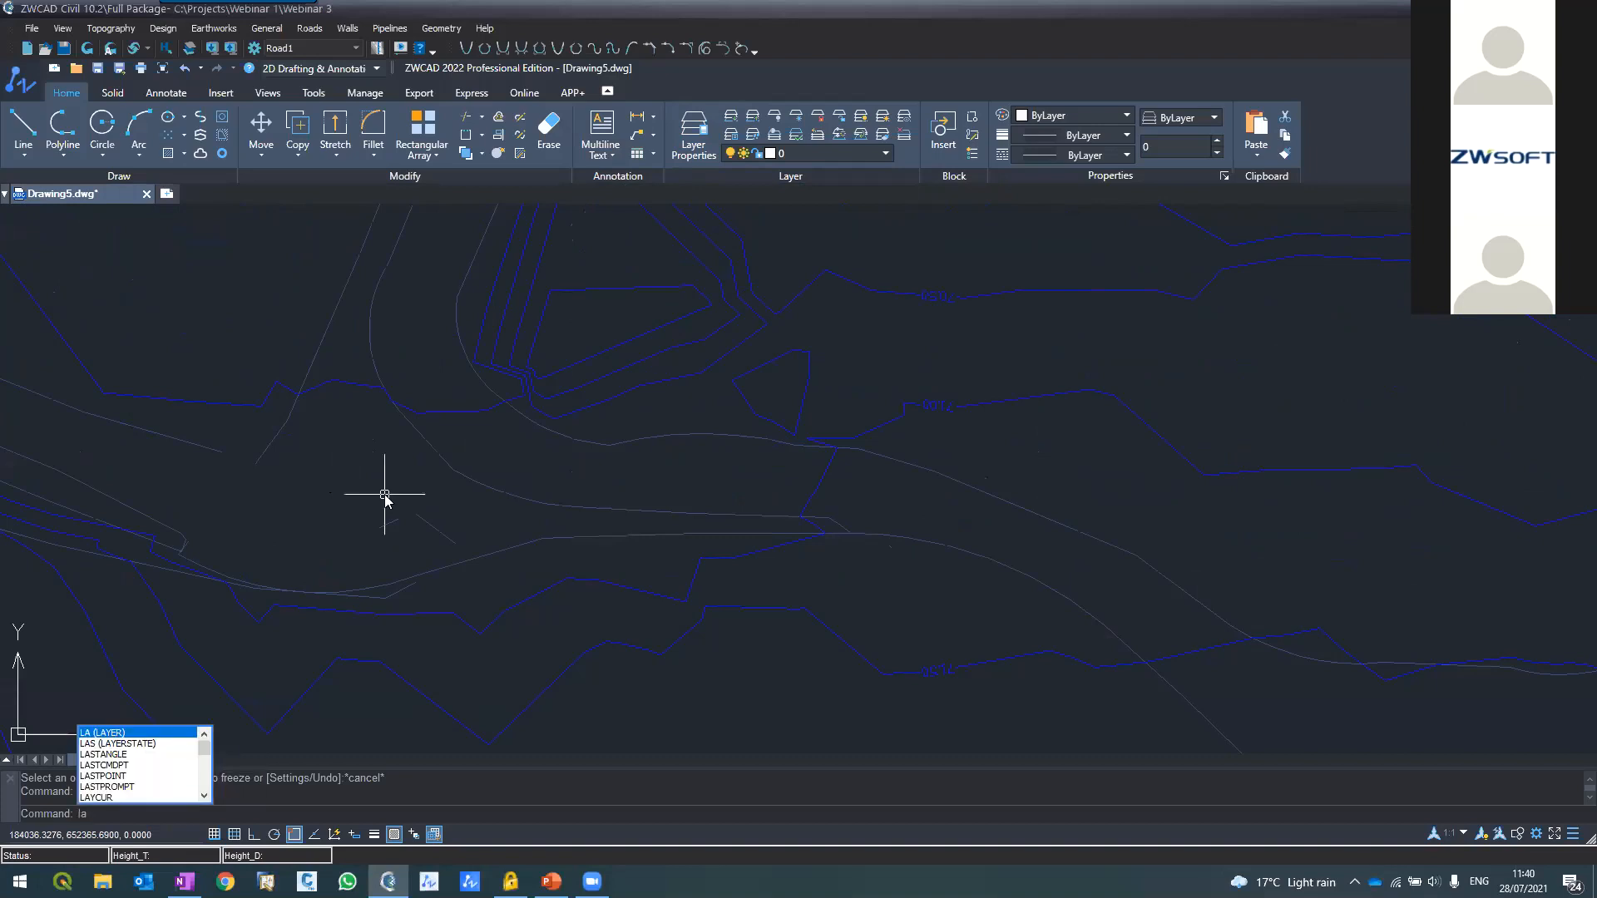
key(Return)
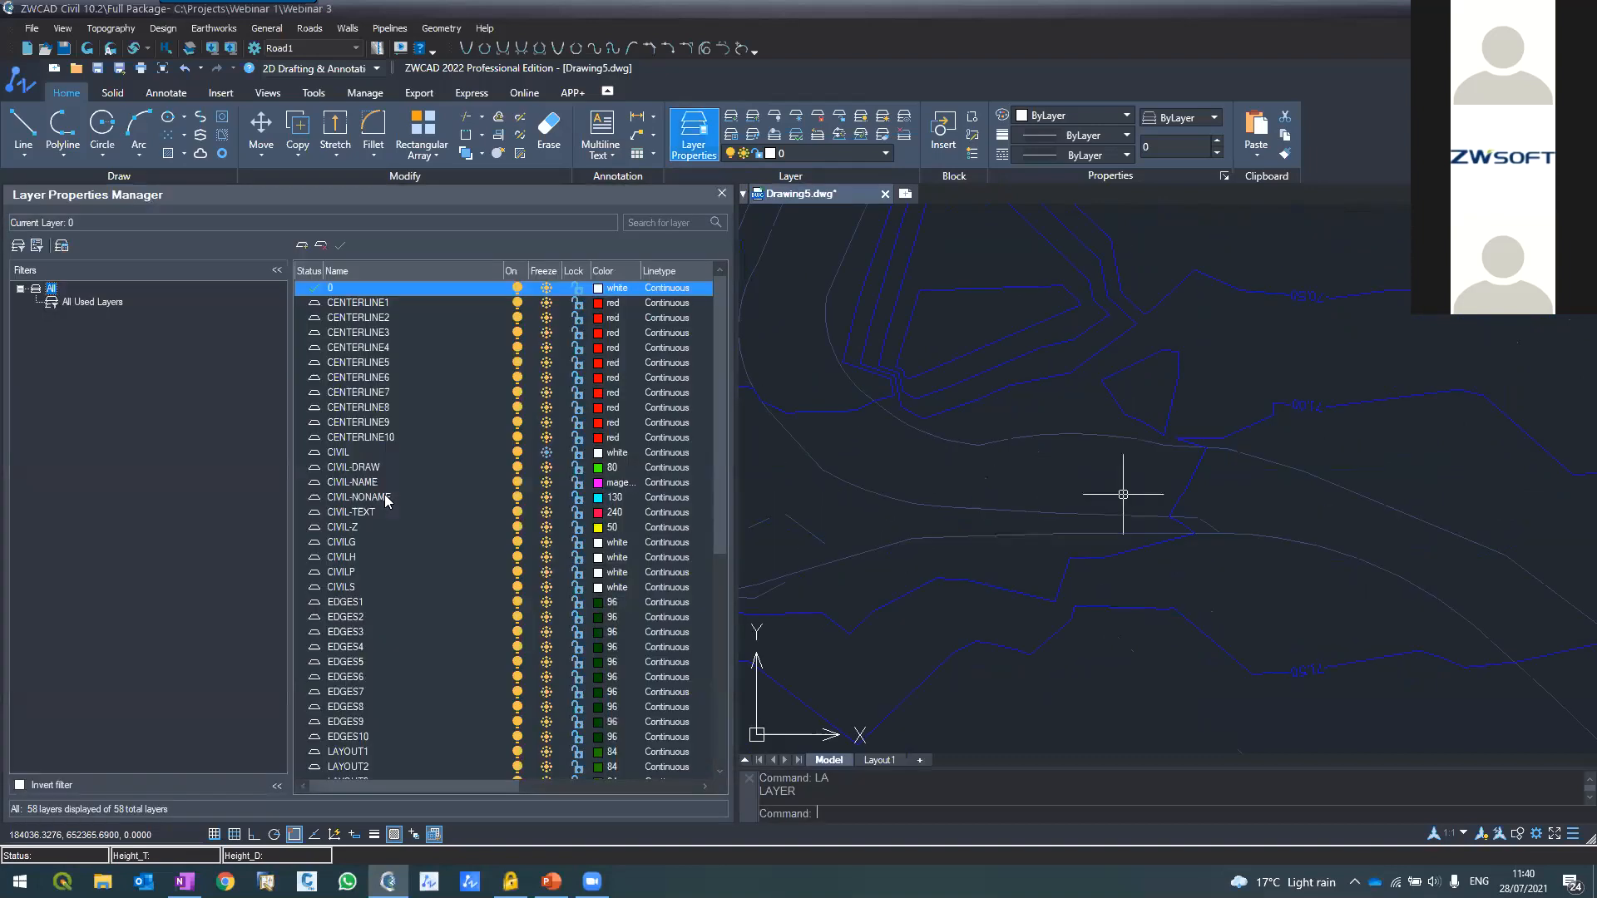
click(303, 247)
text(CL)
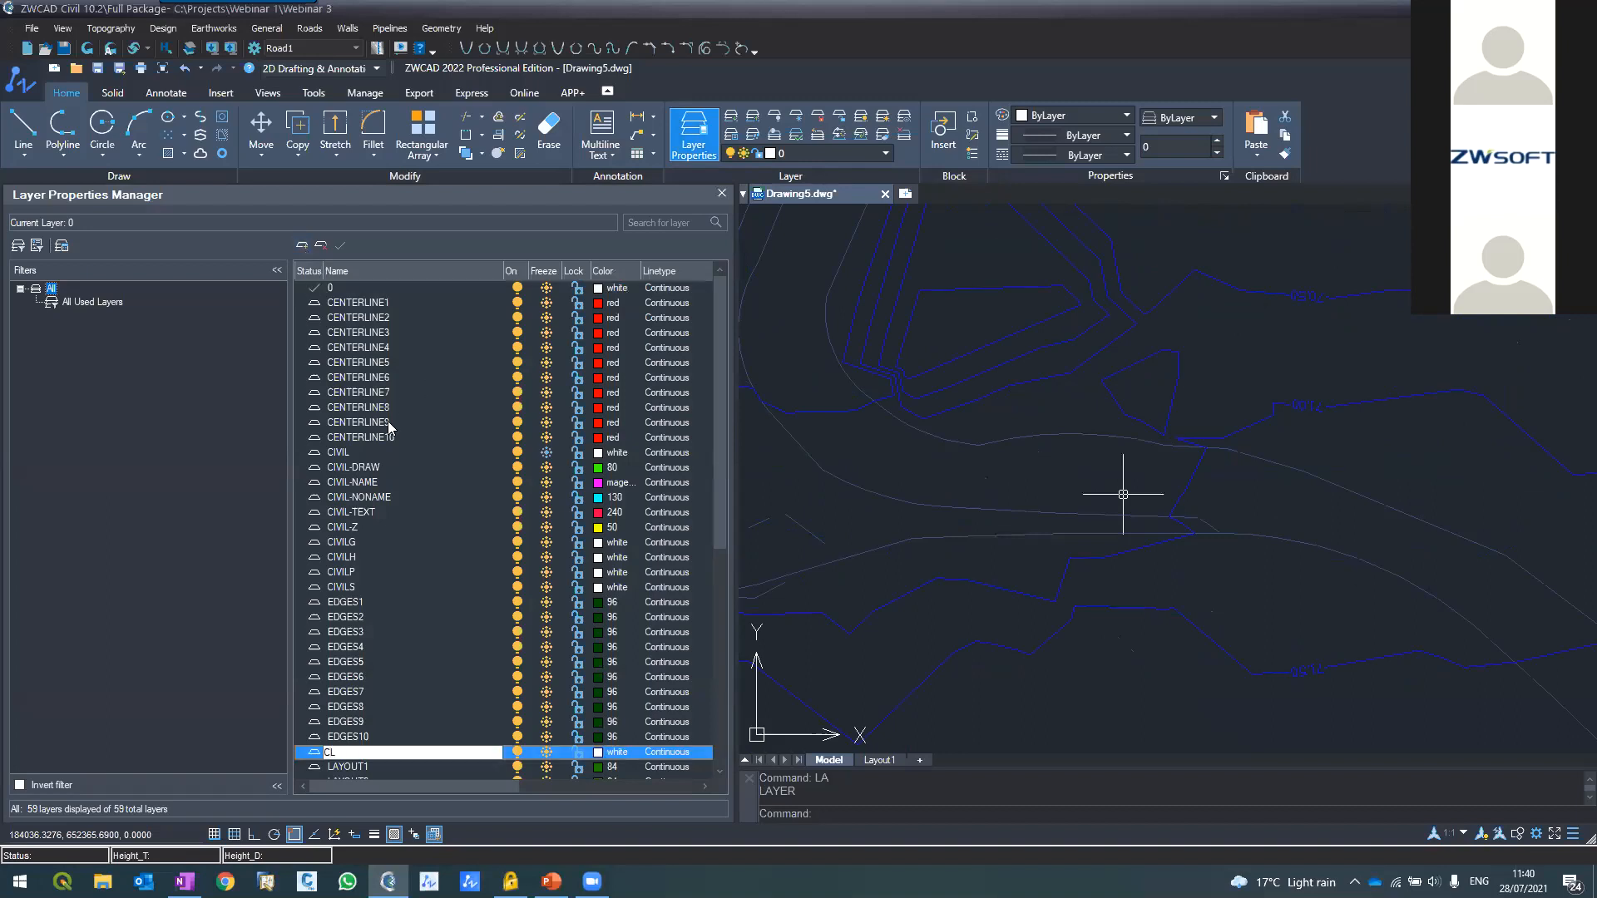
key(Return)
click(341, 245)
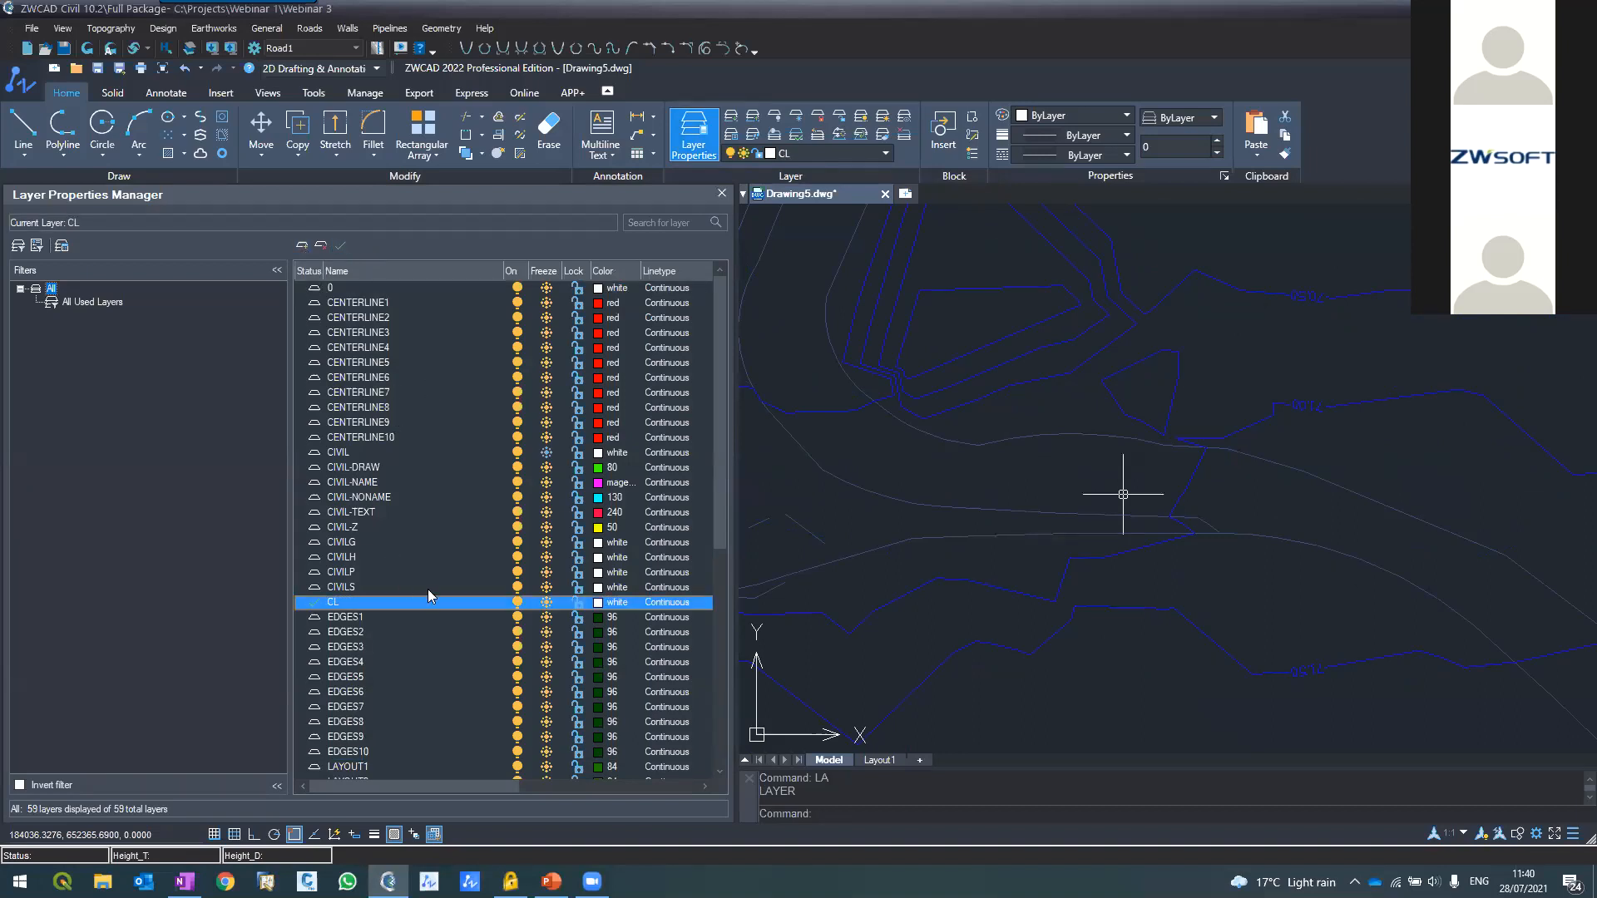
Set the colour of the CL layer to red and close the layer manager
click(598, 603)
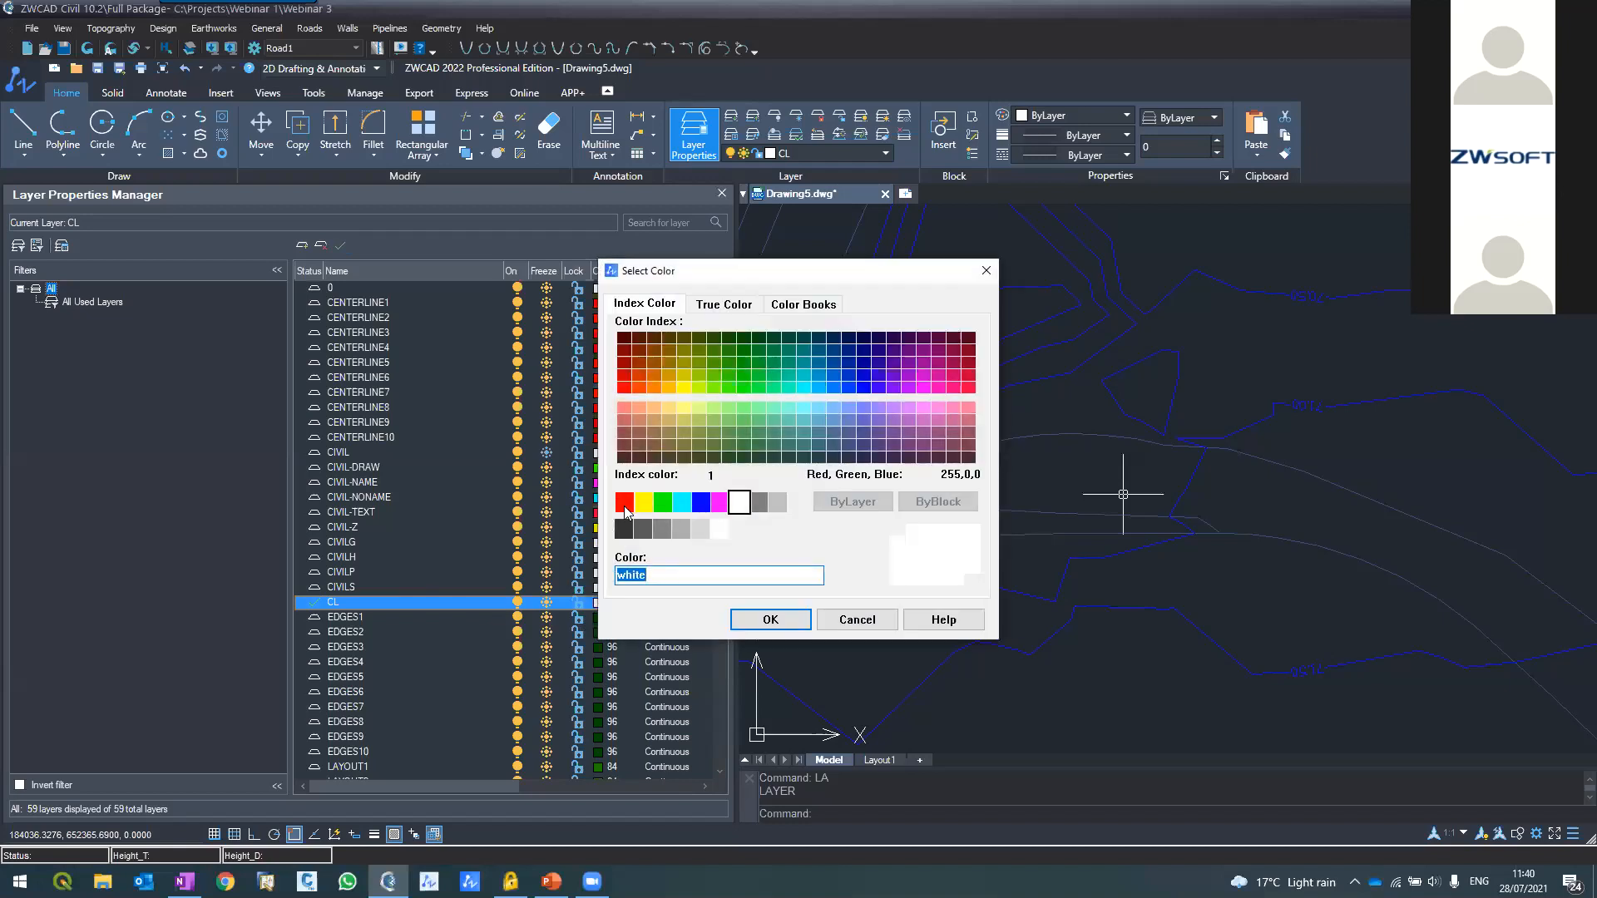
click(625, 505)
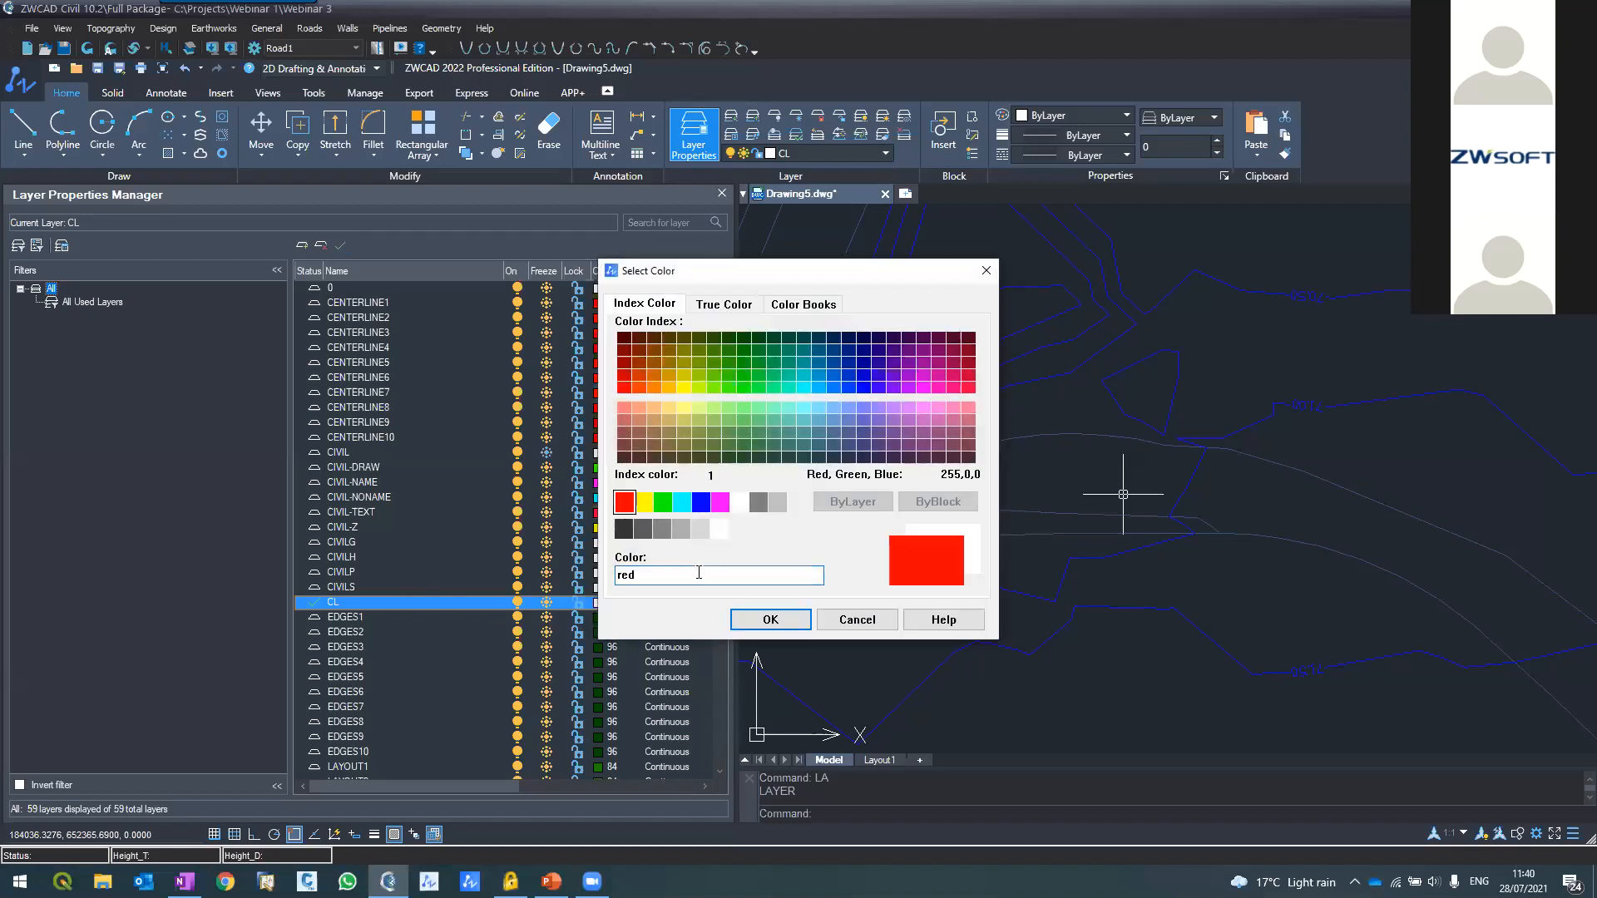
click(751, 620)
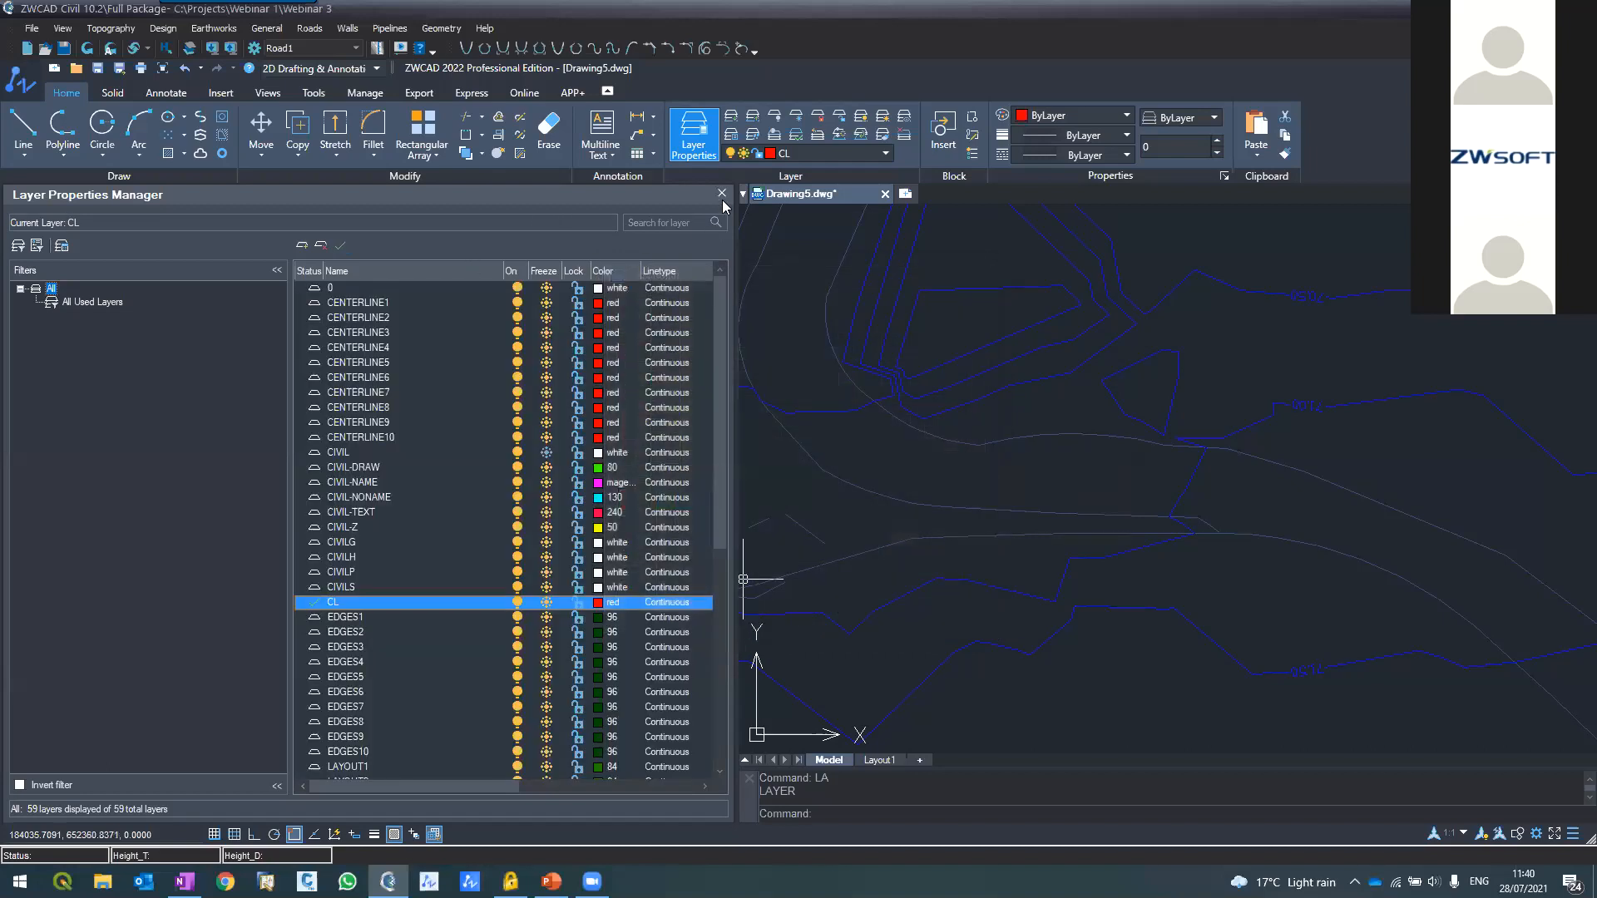
click(721, 195)
Draw a four-point centreline polyline along the existing road, from about 184033, 652365 to about 184342, 652345
text(PL)
key(Return)
click(328, 509)
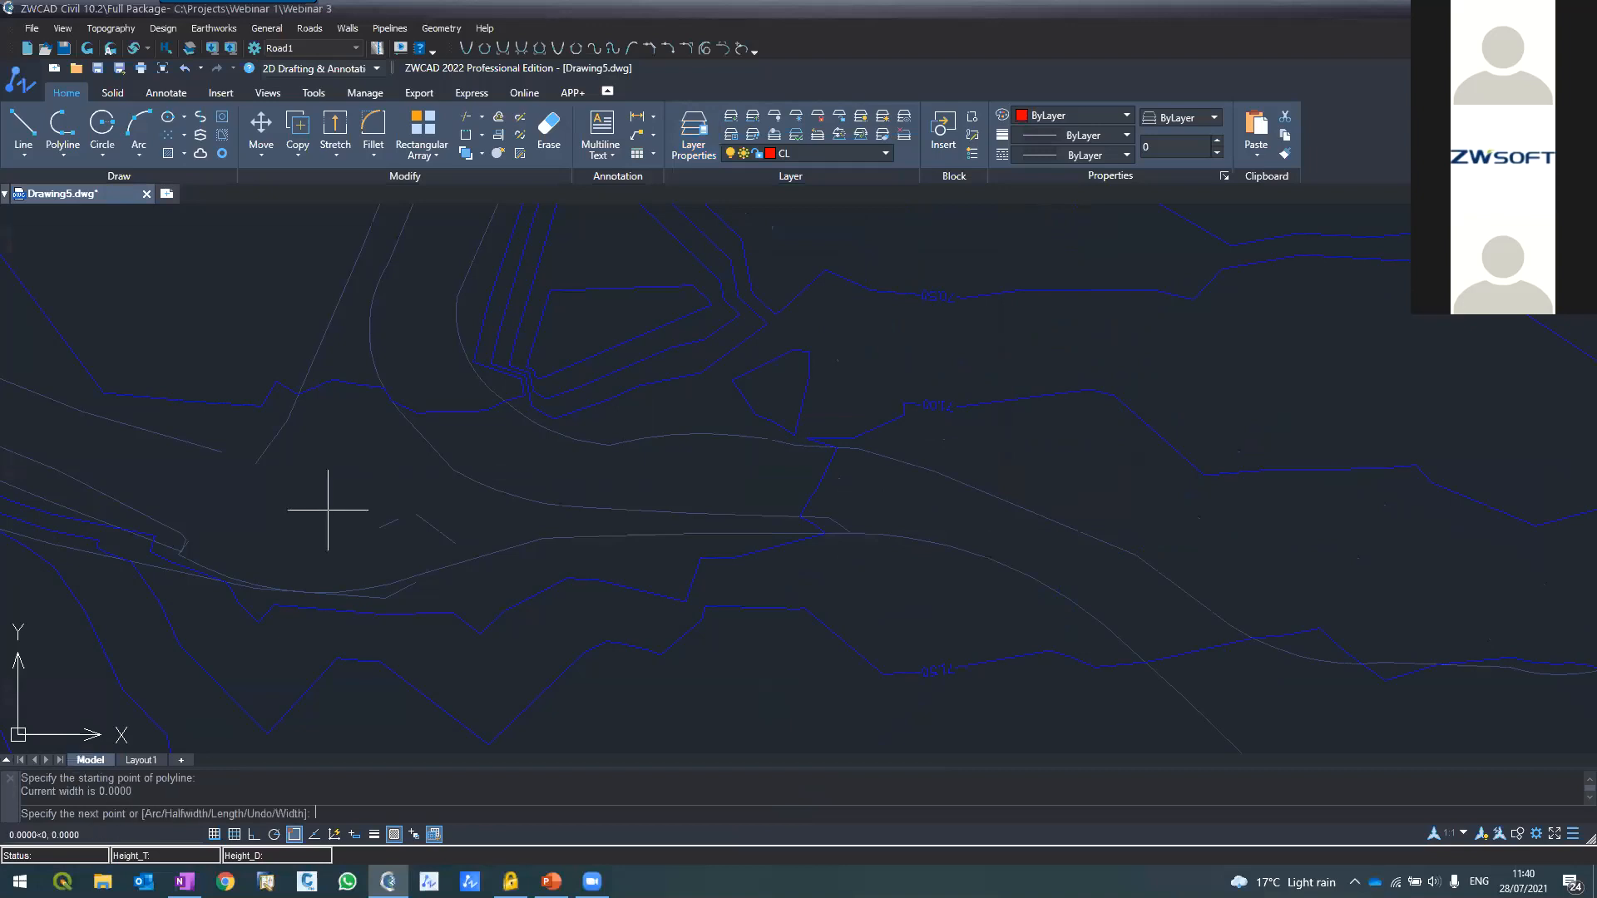
click(1064, 488)
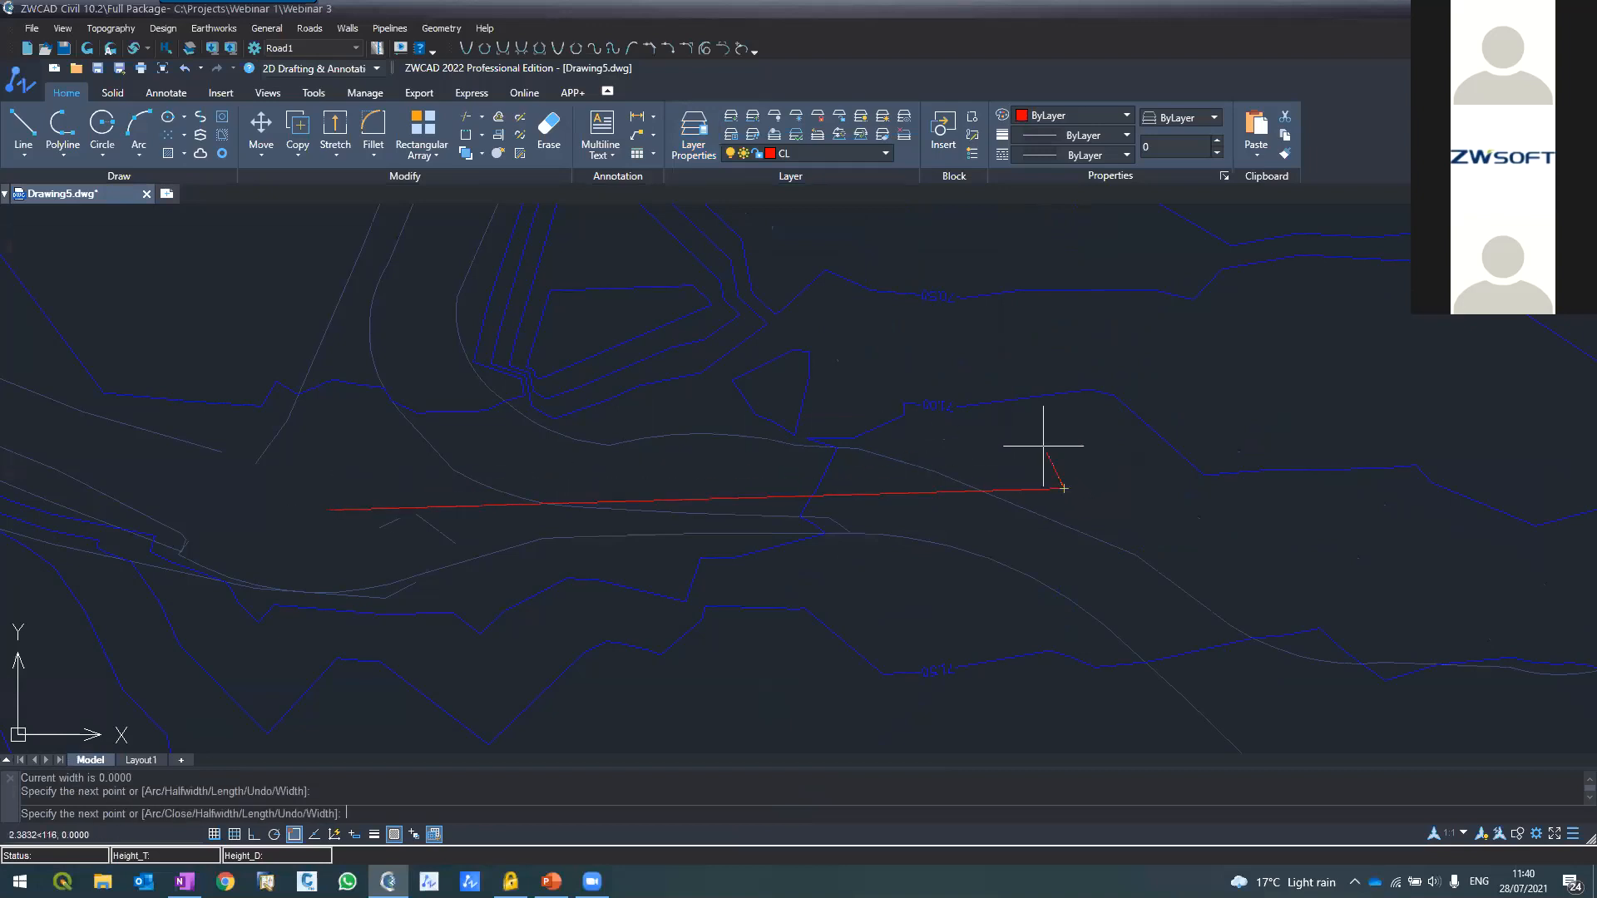
scroll(823, 321, down, 3)
scroll(1017, 471, up, 6)
click(1199, 619)
scroll(784, 456, down, 4)
scroll(665, 458, down, 3)
scroll(1240, 437, up, 5)
click(1181, 480)
key(Return)
scroll(1112, 467, down, 2)
scroll(1112, 466, down, 6)
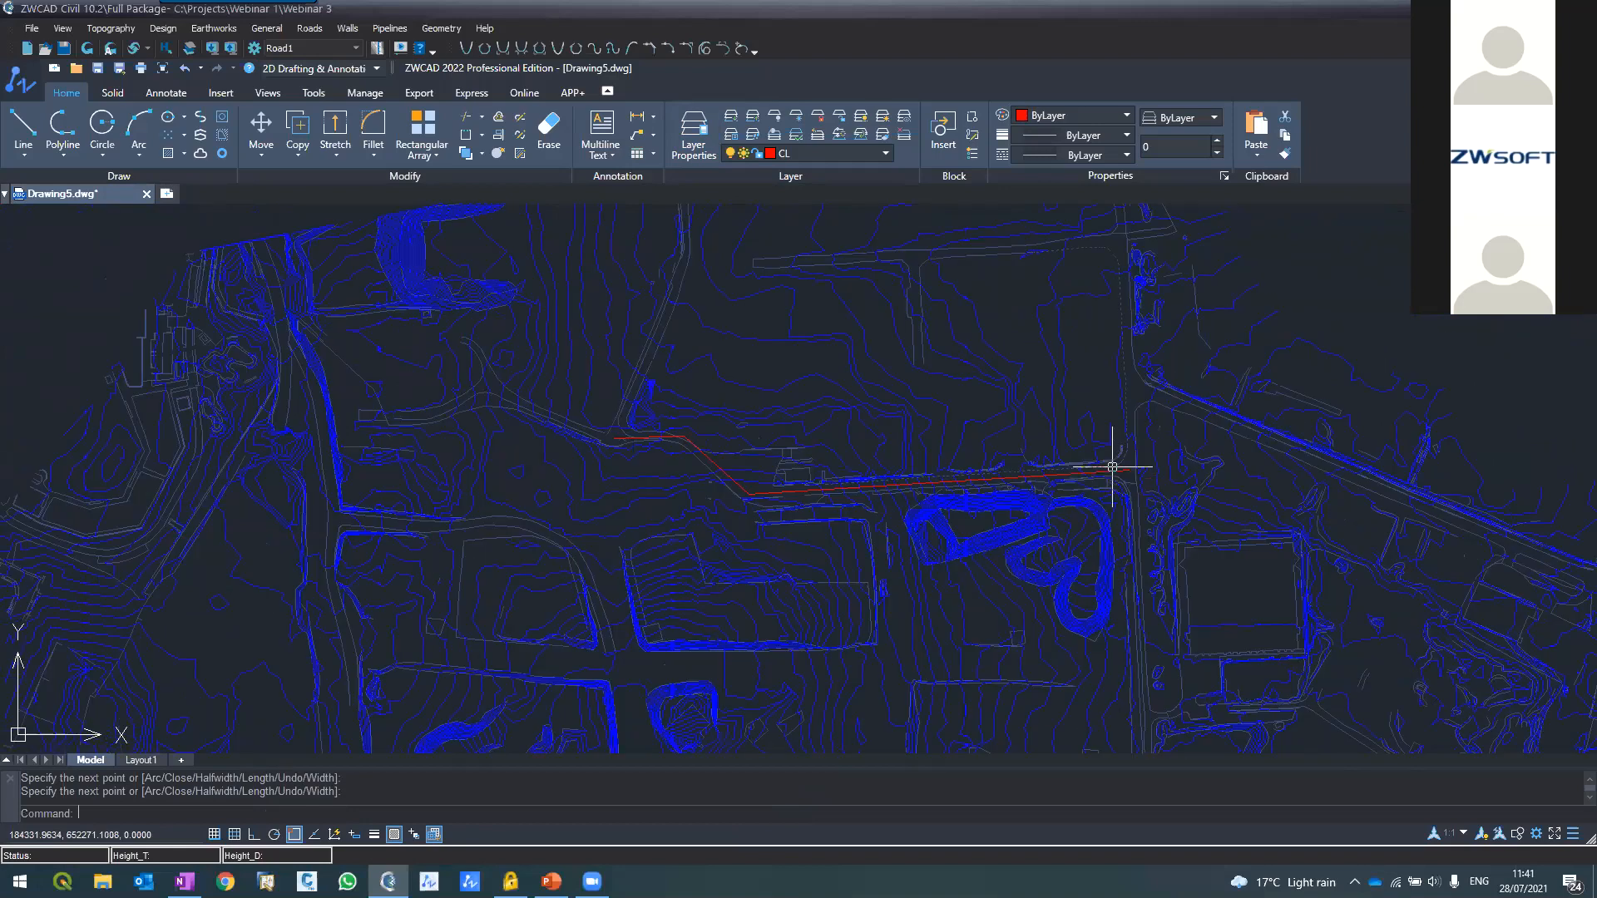
Define Road1's horizontal alignment from the red polyline and build its layout with contours, distances and triangles at interval 2
scroll(873, 452, up, 4)
middle_drag(873, 453, 1223, 421)
scroll(1209, 421, up, 4)
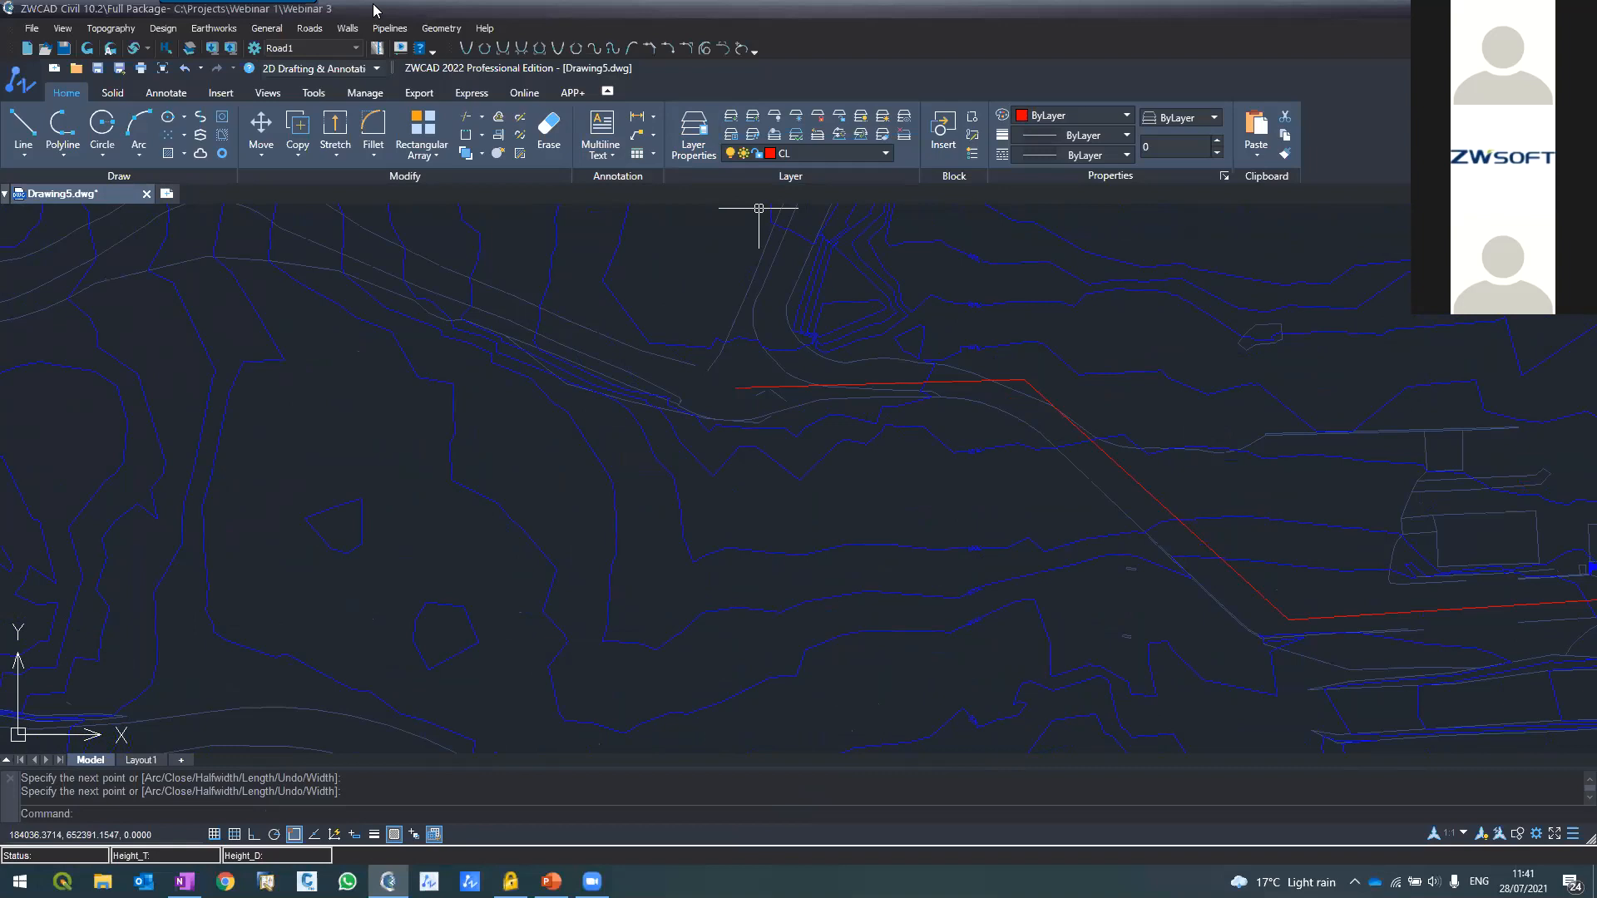
click(313, 26)
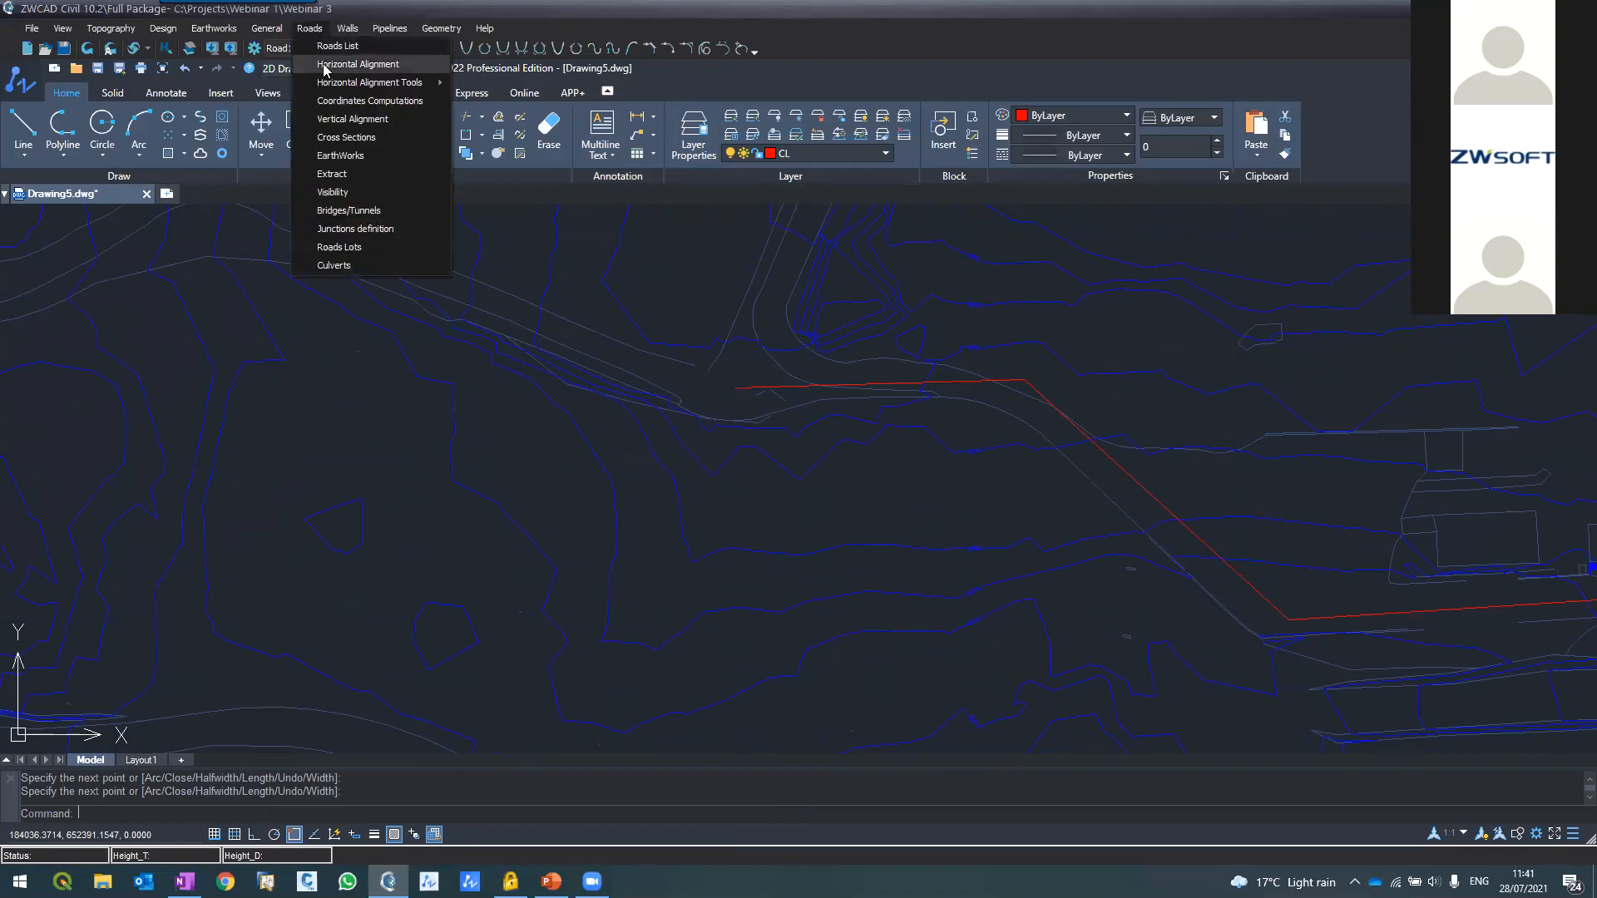
click(323, 65)
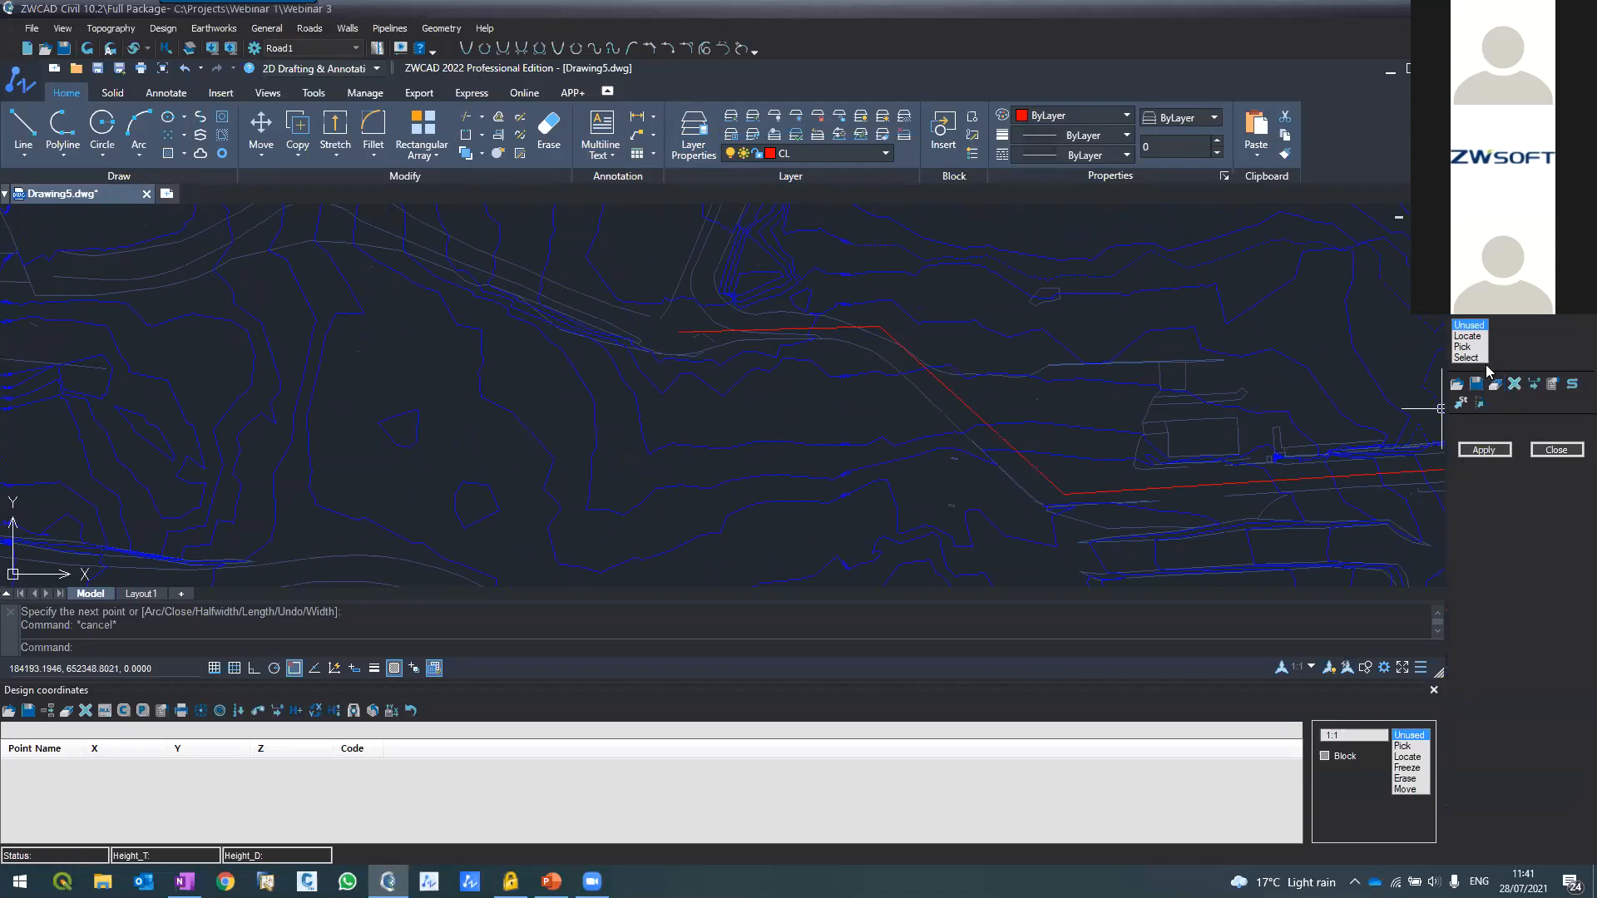
click(1470, 358)
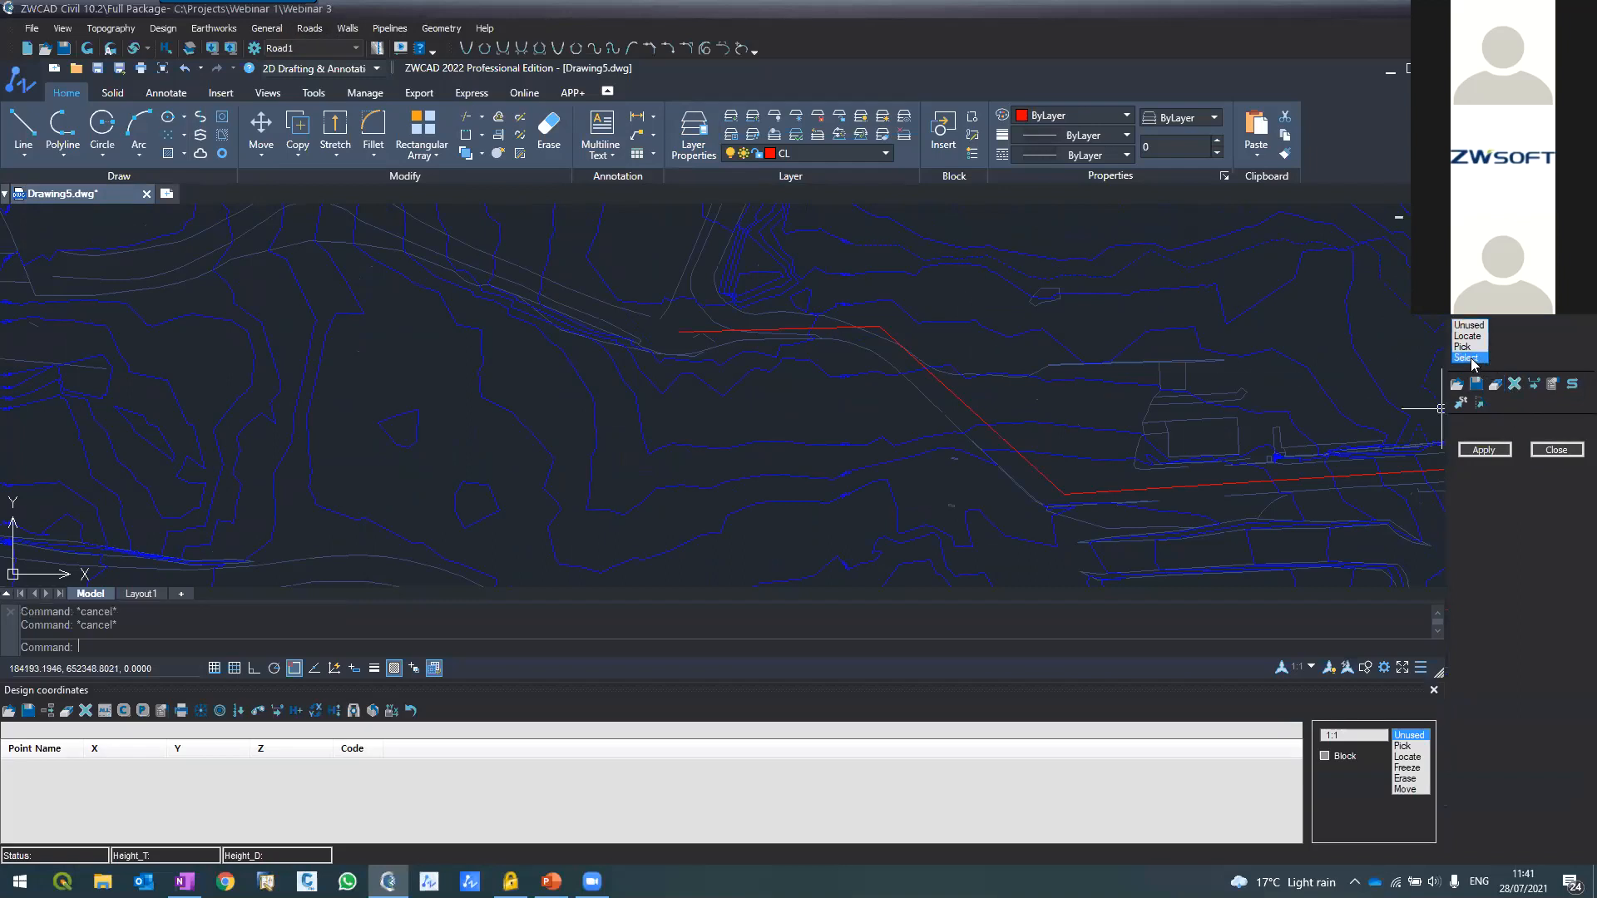
key(Return)
click(965, 407)
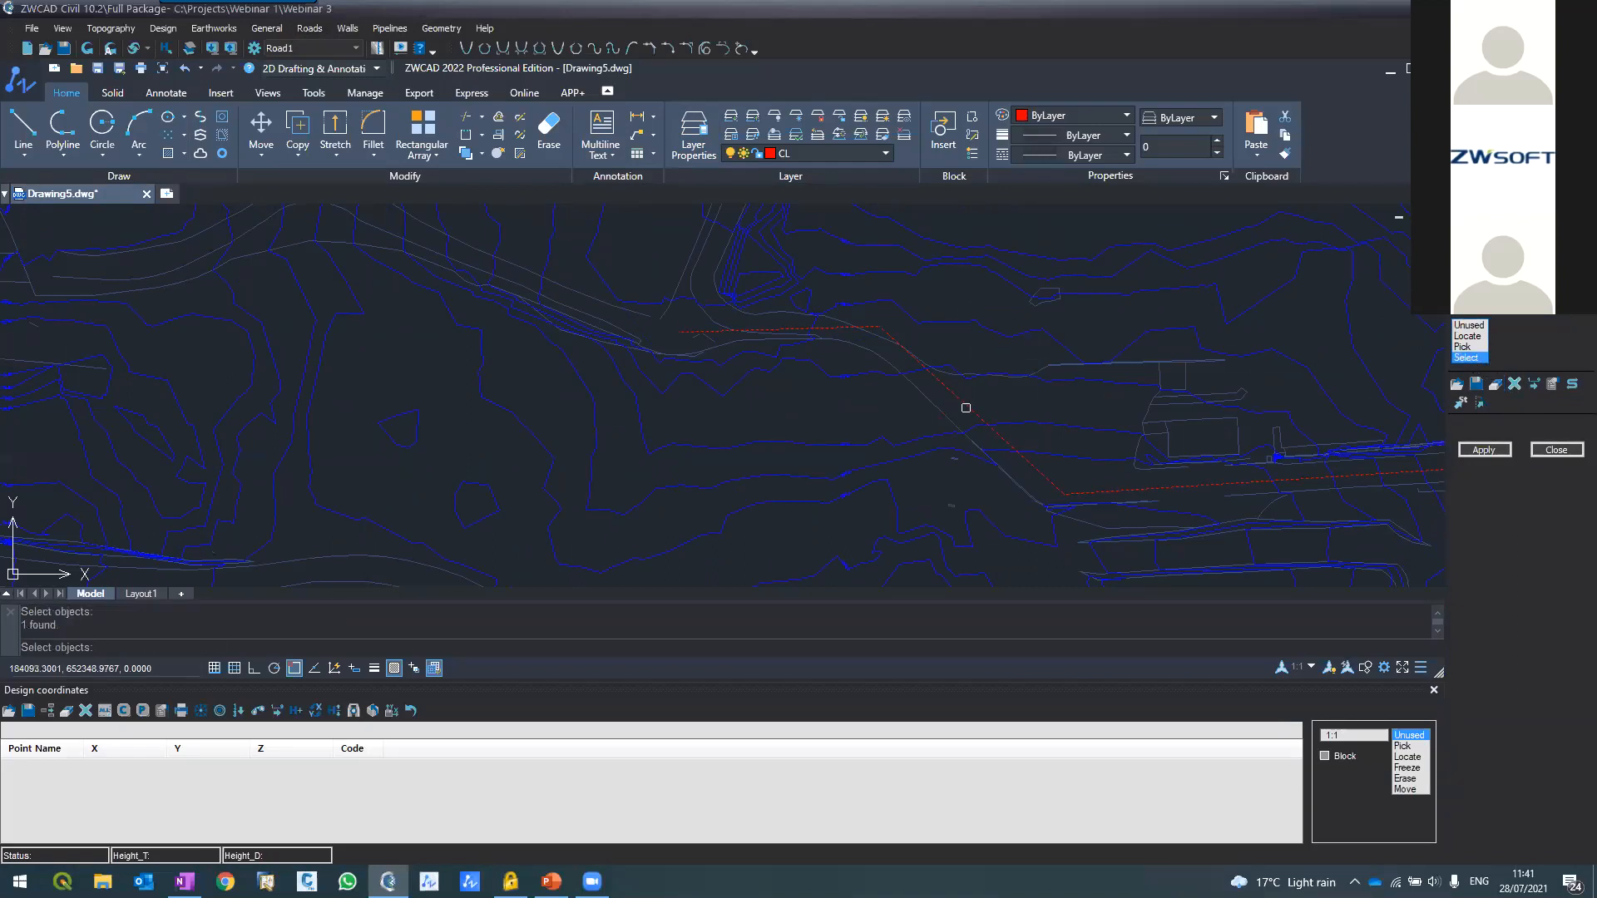
key(Return)
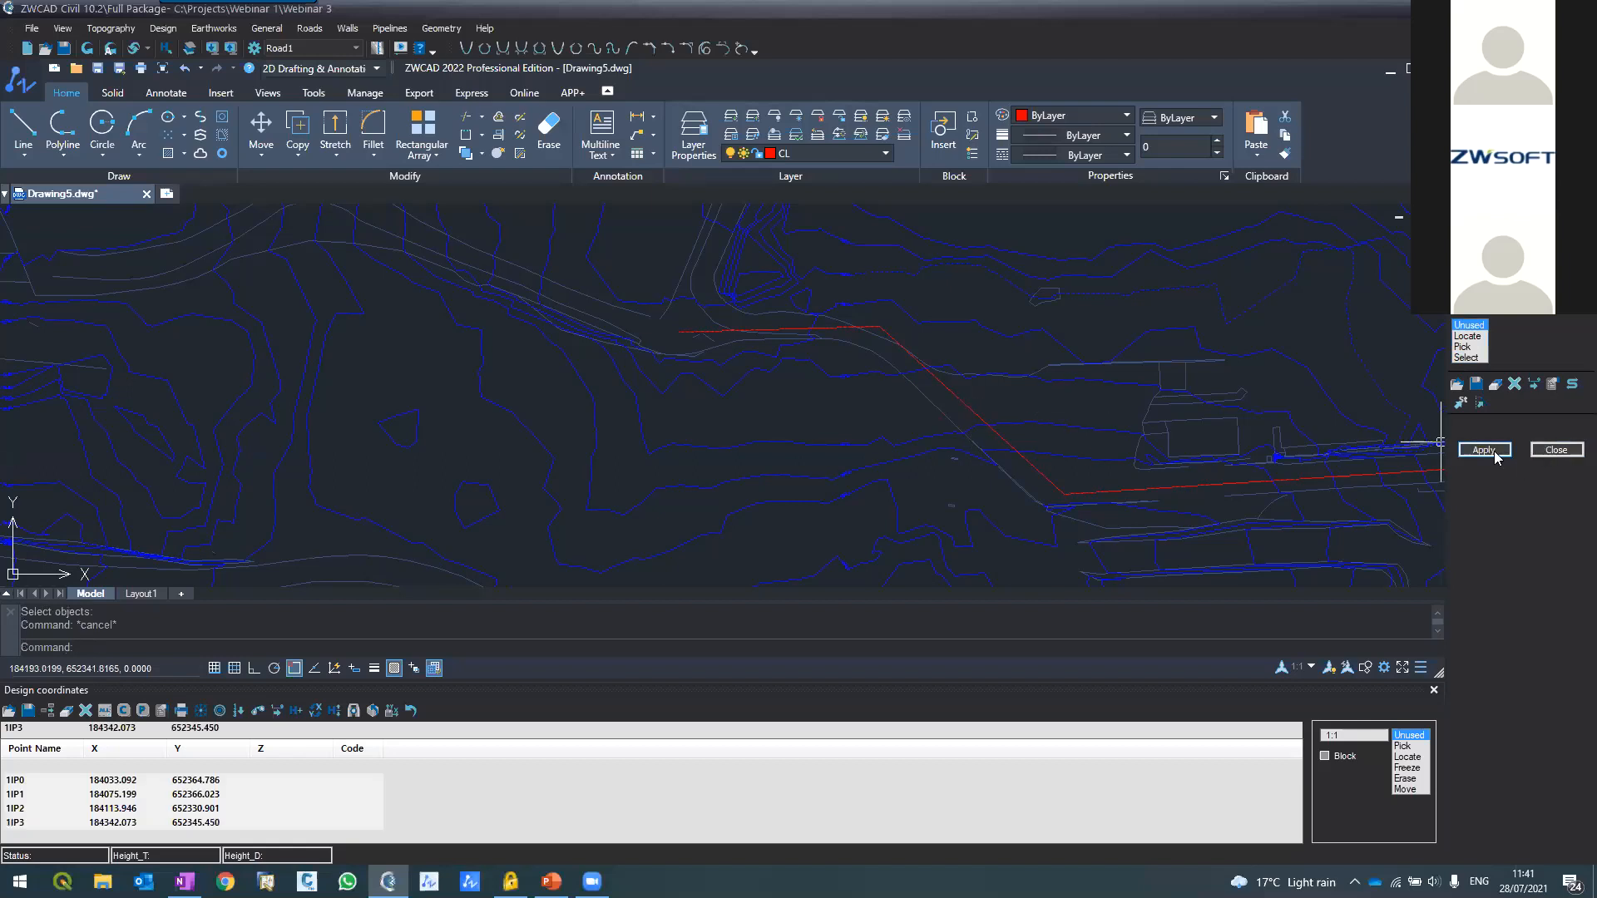
click(1493, 454)
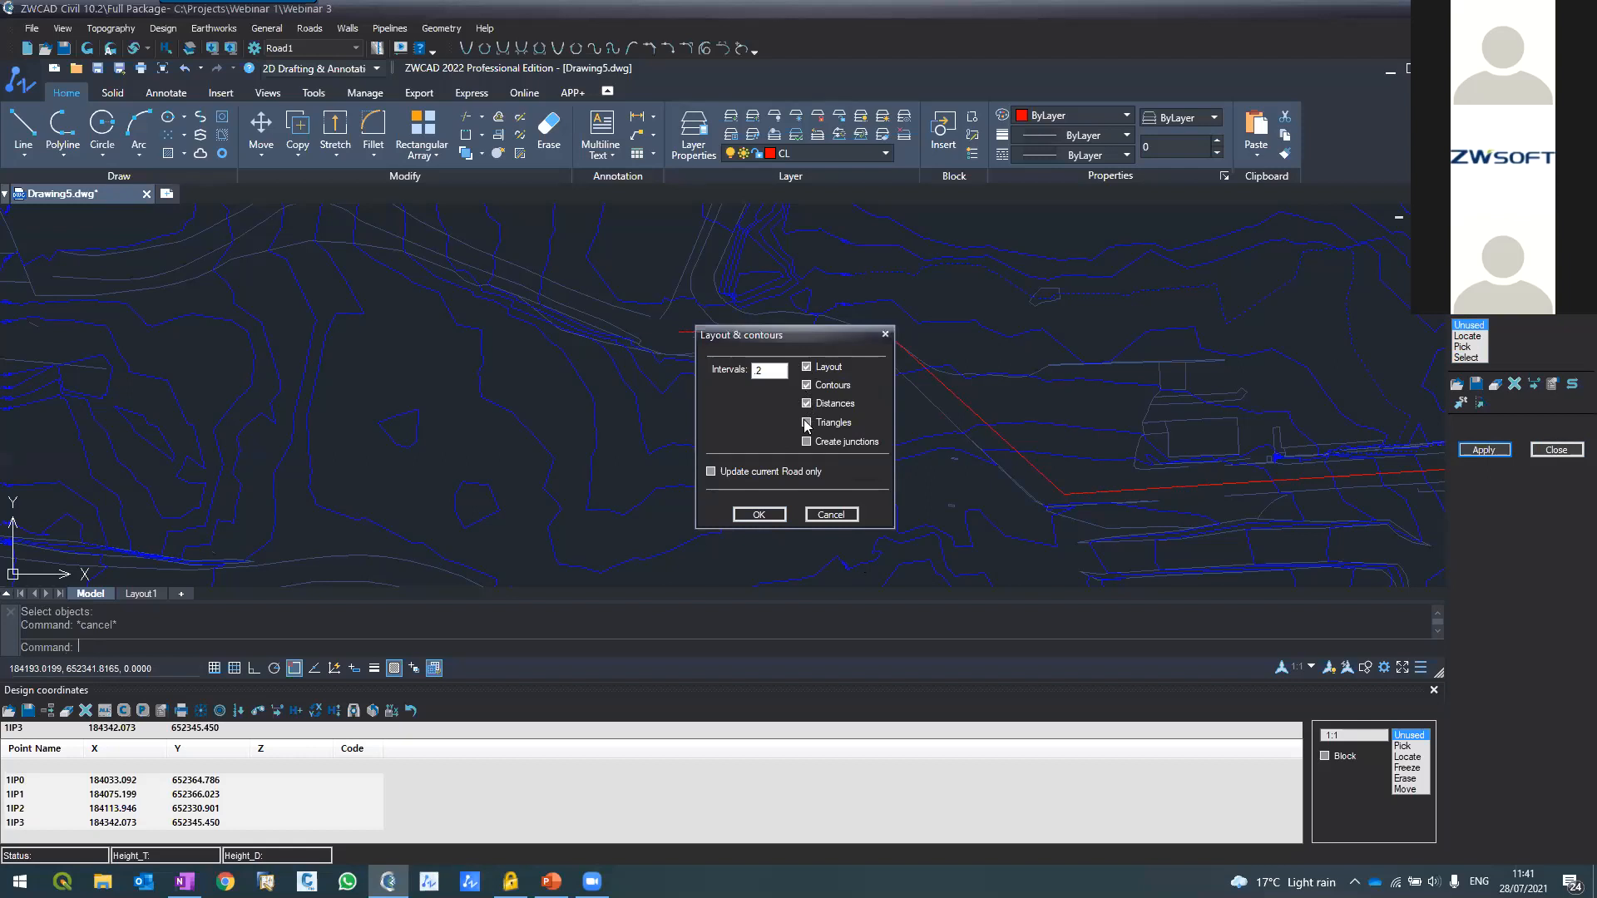
click(766, 512)
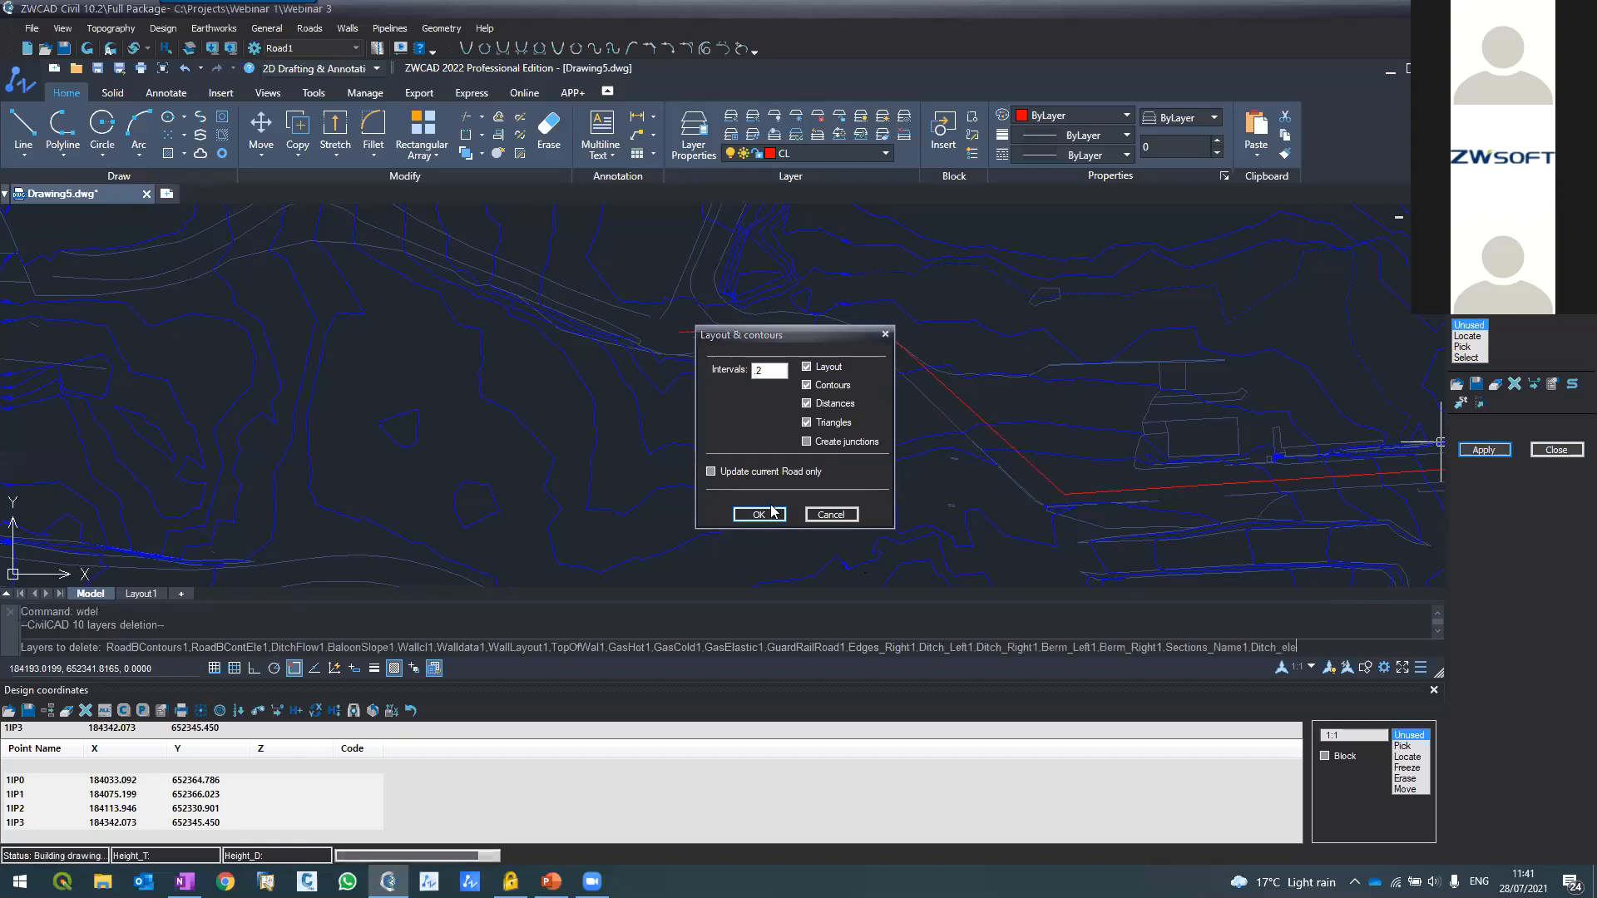
Examine the section marks, intersection point labels and segment distances along the Road1 alignment
scroll(826, 402, up, 5)
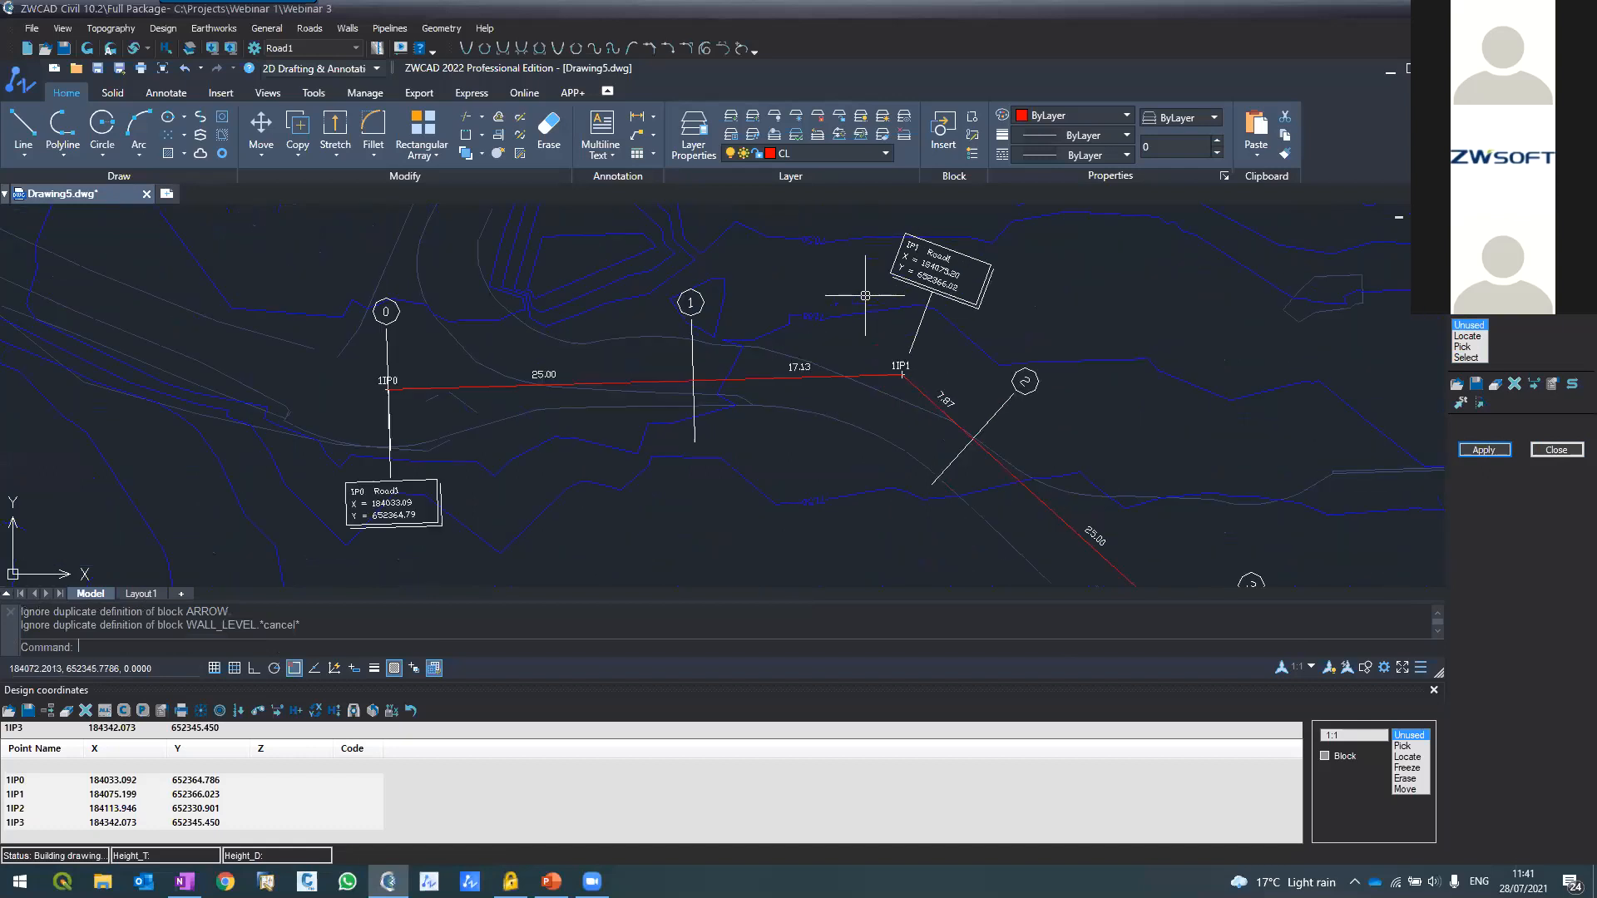
scroll(677, 367, down, 5)
scroll(538, 296, up, 8)
scroll(769, 361, down, 6)
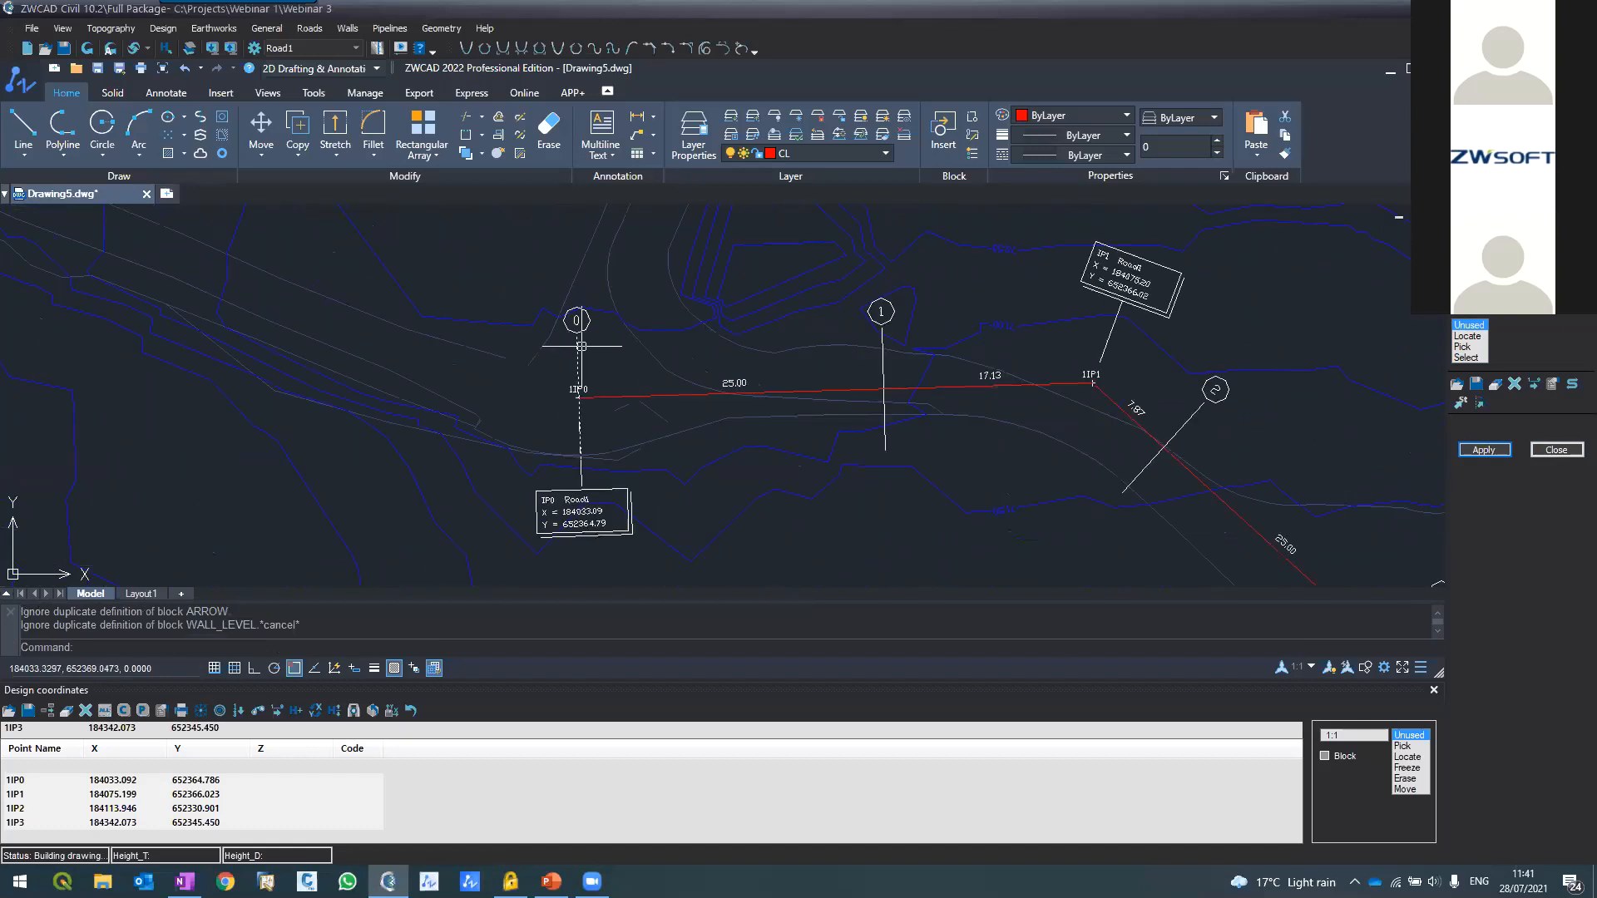
scroll(730, 313, up, 3)
scroll(827, 458, down, 4)
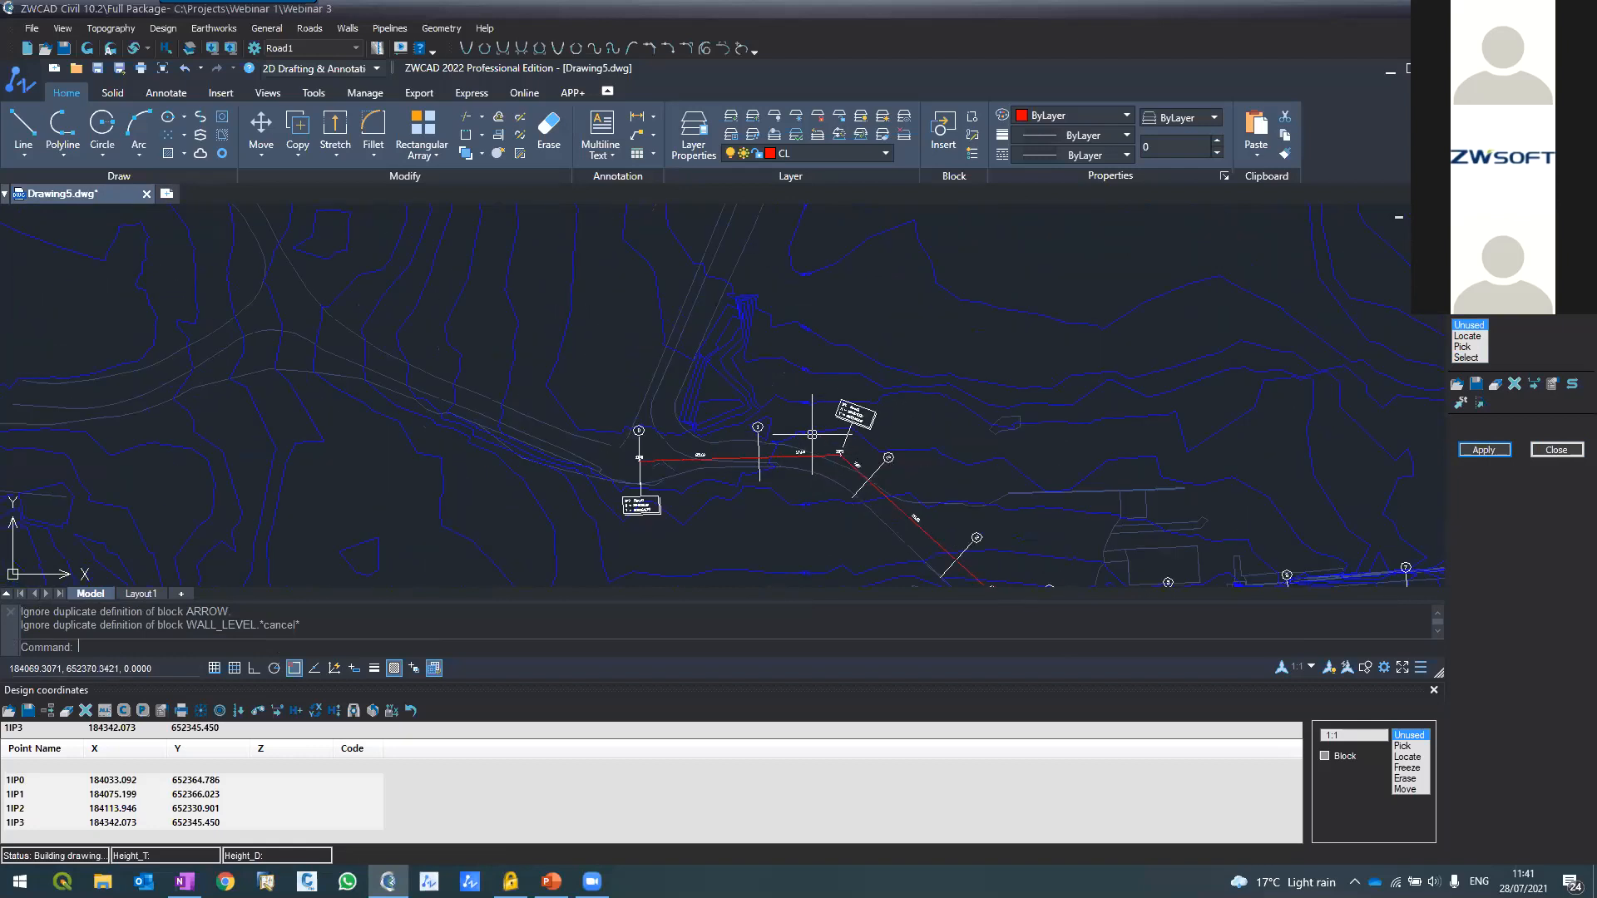
scroll(827, 493, up, 4)
scroll(500, 420, up, 2)
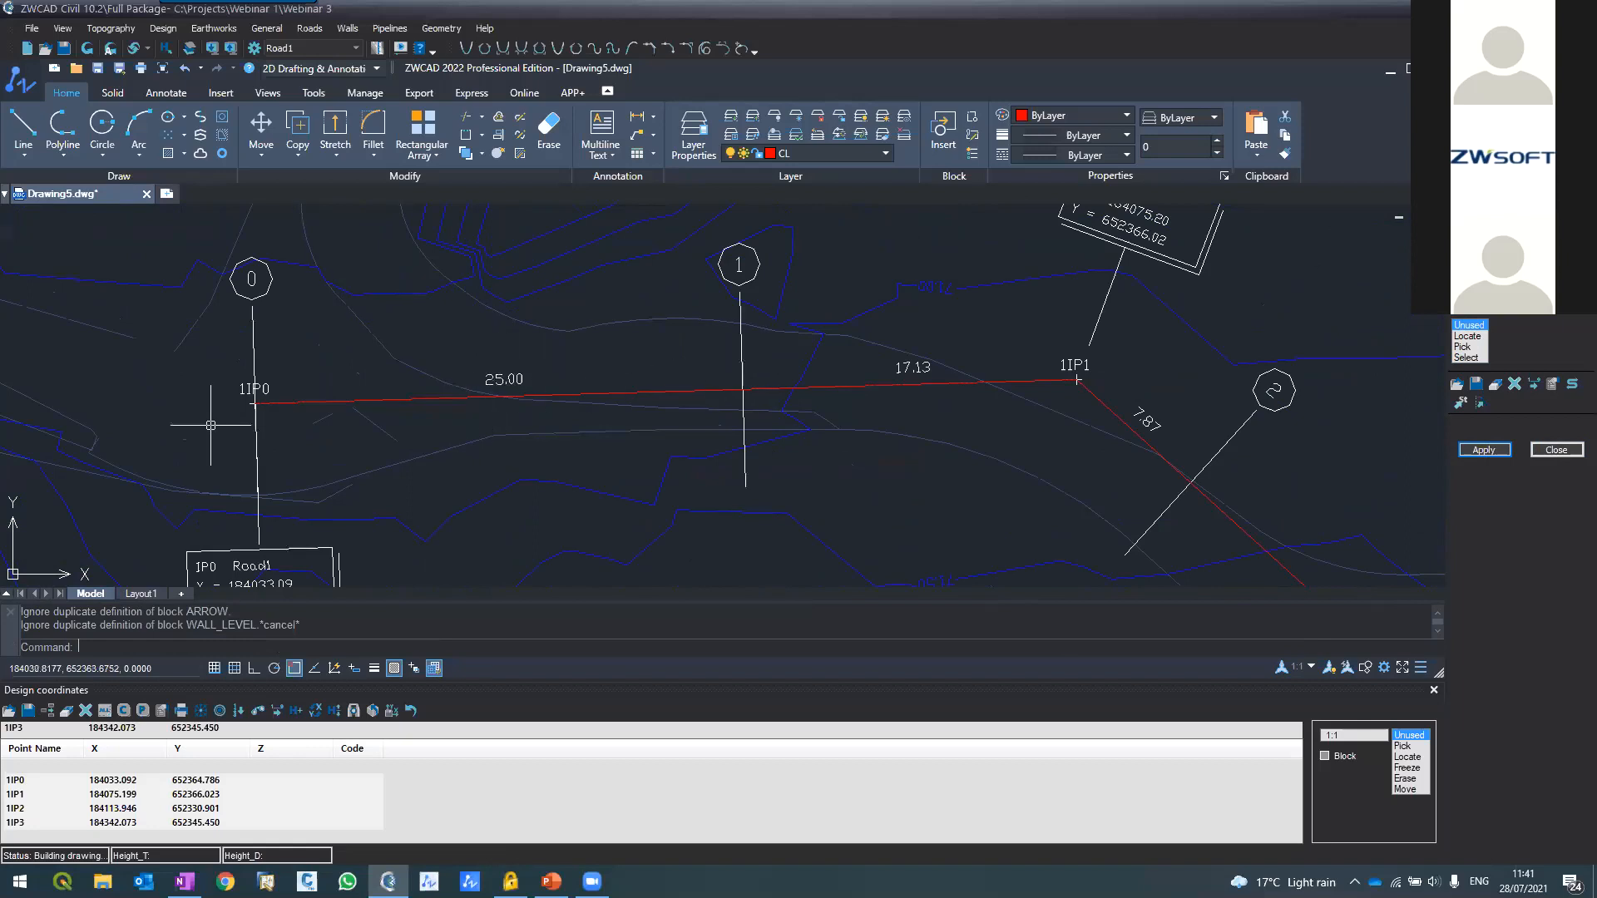
scroll(1105, 403, down, 4)
scroll(1023, 310, up, 7)
scroll(1023, 310, down, 5)
scroll(677, 456, down, 2)
scroll(595, 403, up, 2)
scroll(543, 360, down, 3)
scroll(483, 380, down, 2)
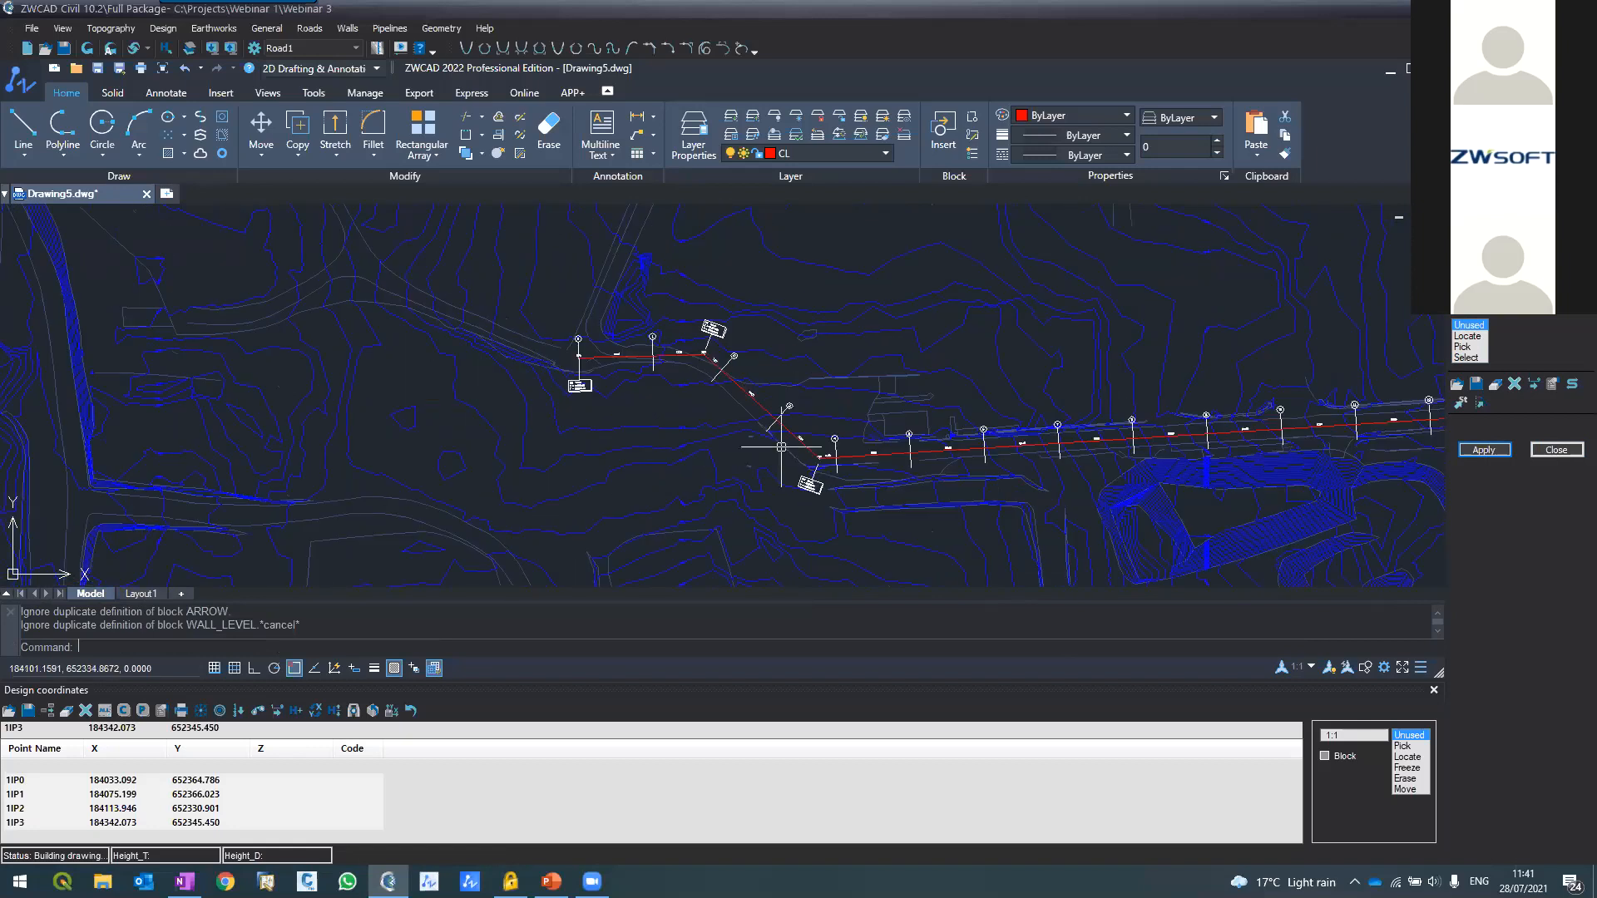
Reopen Road1's horizontal alignment, give intersection point 1IP1 a curve radius of 50, and rebuild the layout at interval 2
scroll(836, 456, down, 2)
scroll(833, 405, up, 4)
click(1554, 450)
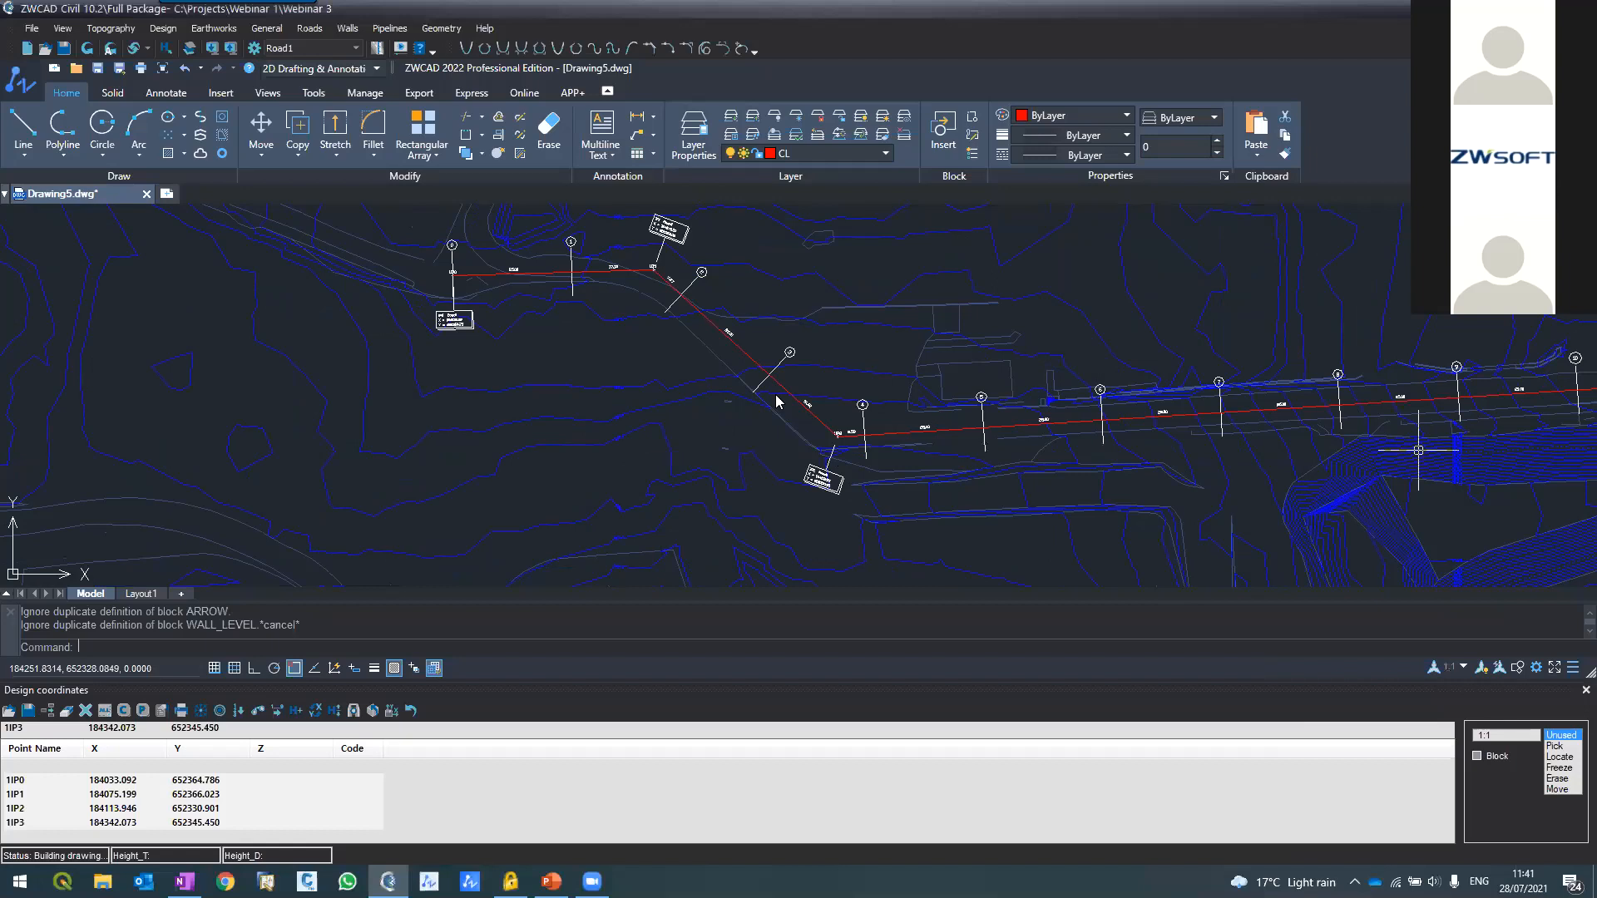
scroll(650, 261, up, 5)
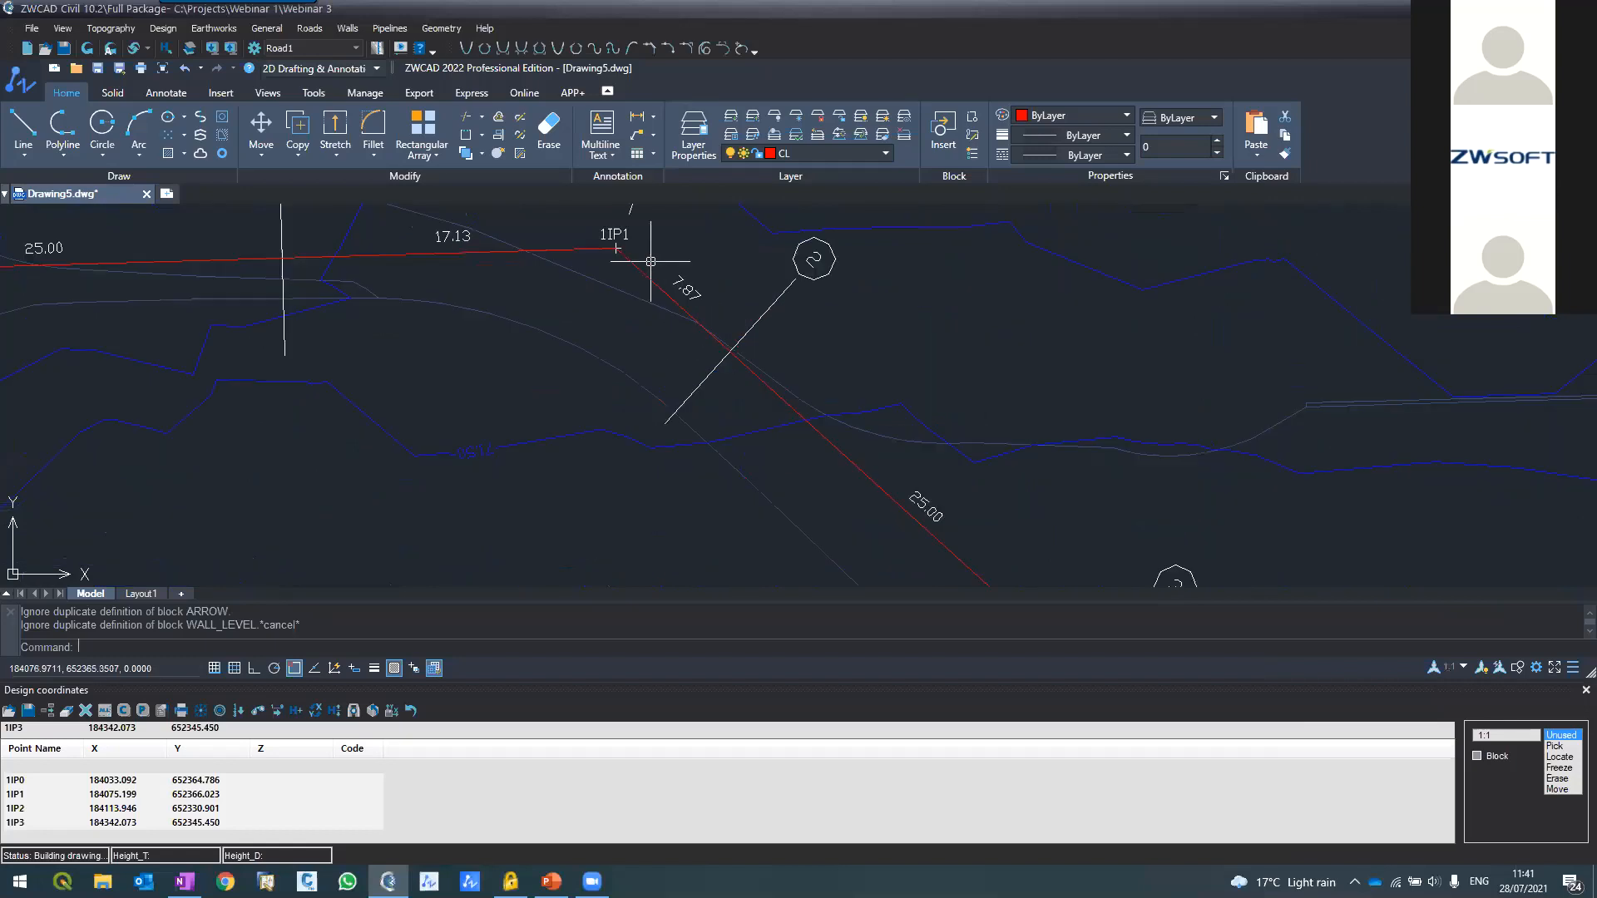
click(325, 37)
click(331, 65)
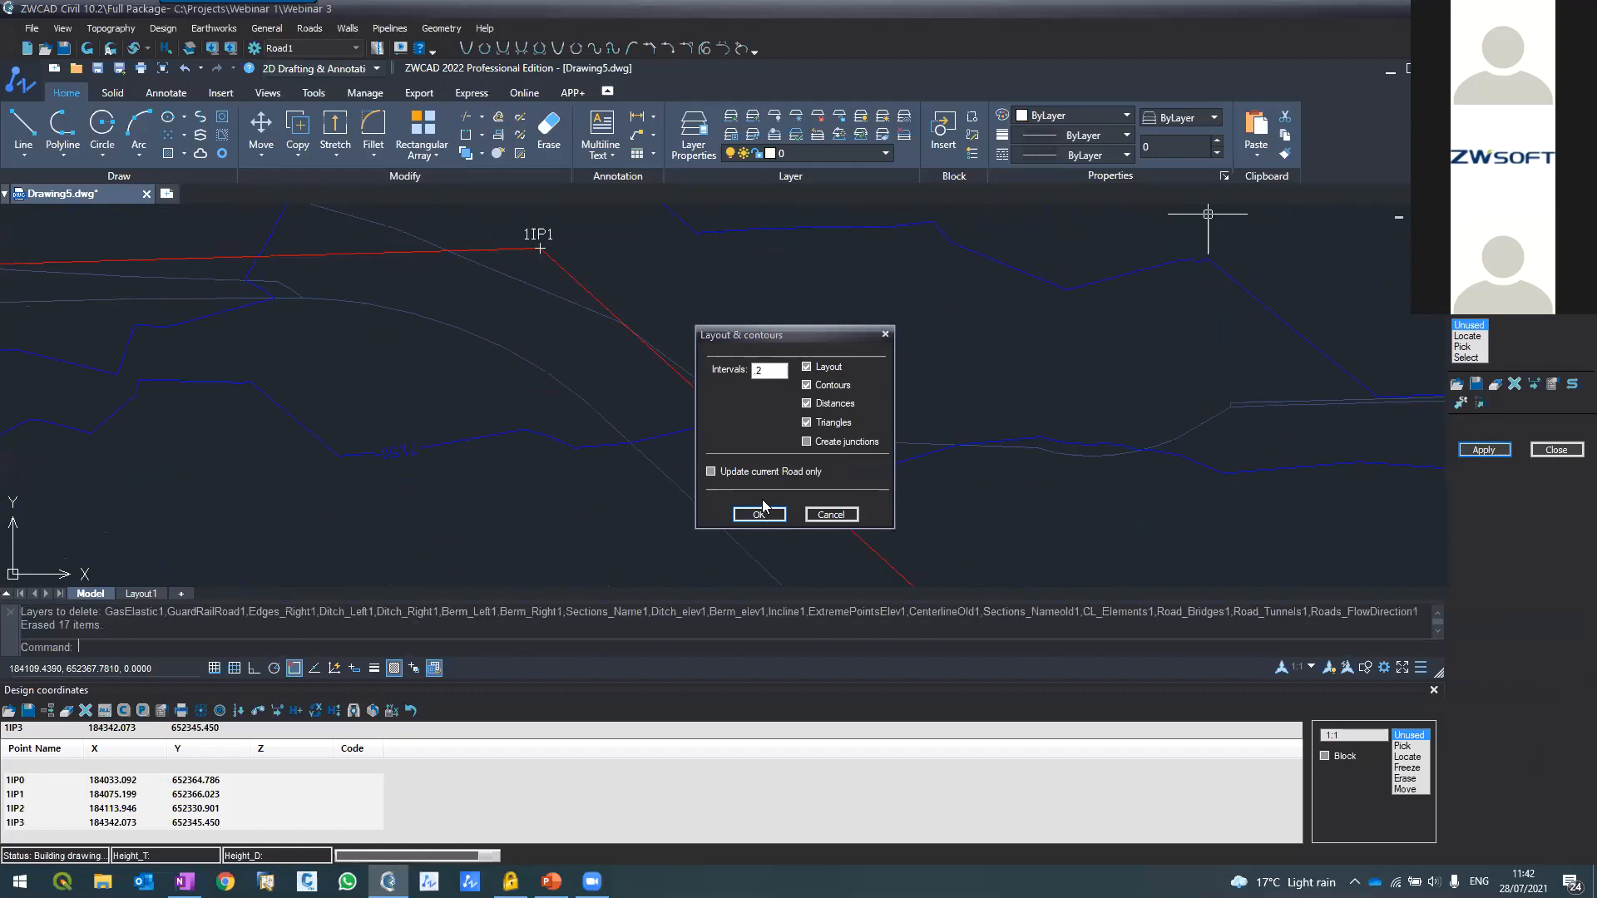
Add a horizontal curve at intersection point 1IP2 and rebuild Road1's layout with contours, distances and triangles
scroll(556, 350, down, 2)
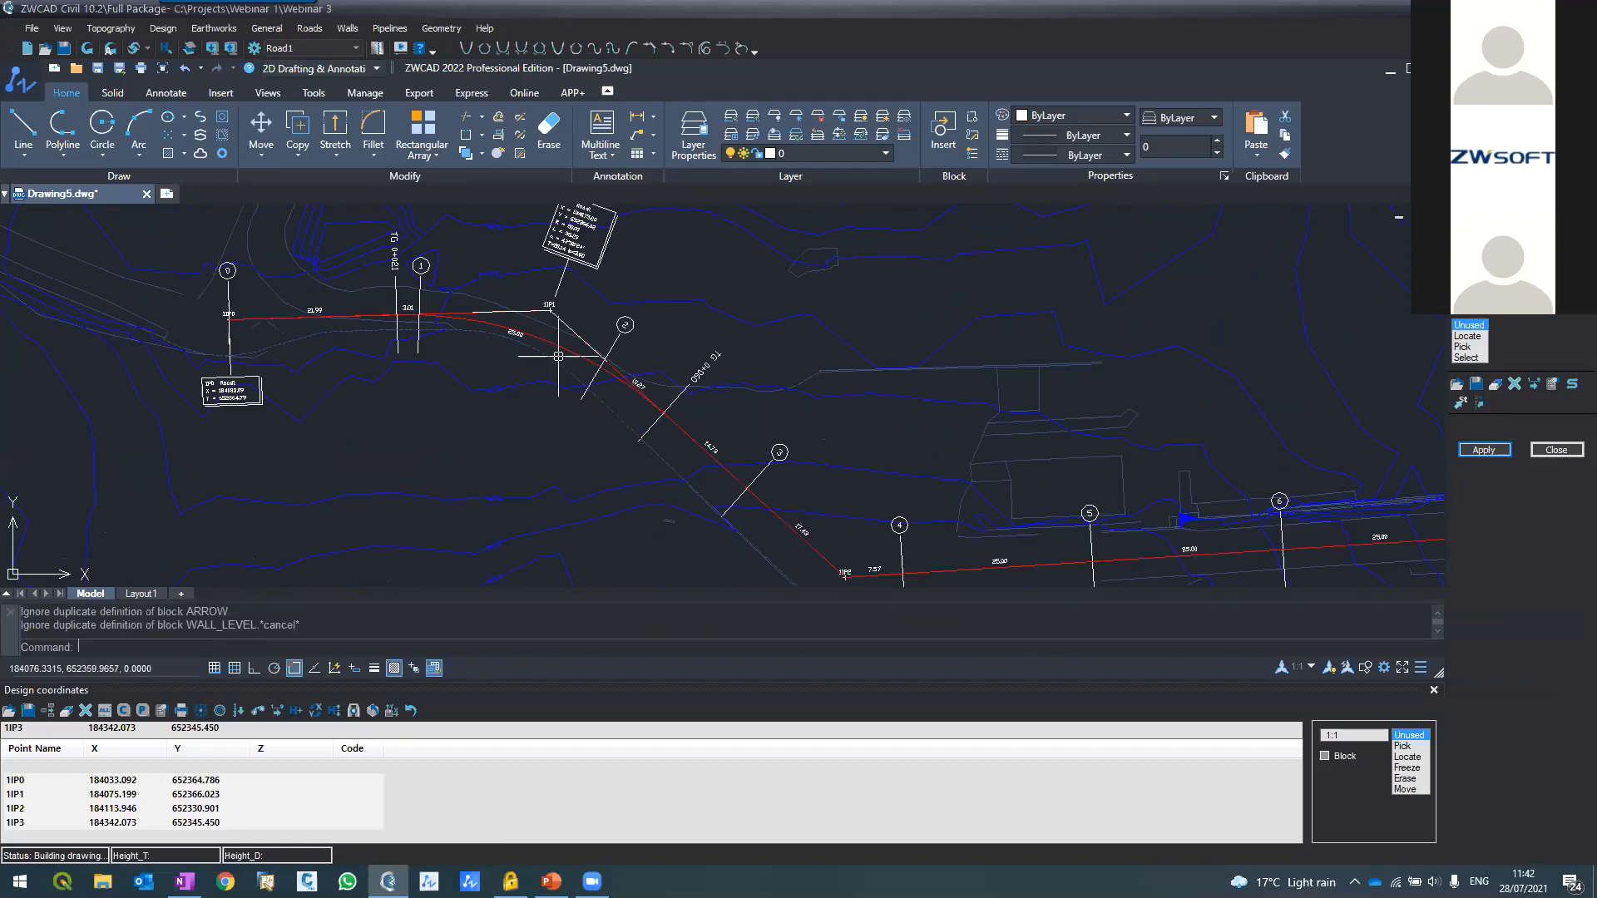
scroll(504, 340, up, 4)
scroll(504, 340, down, 3)
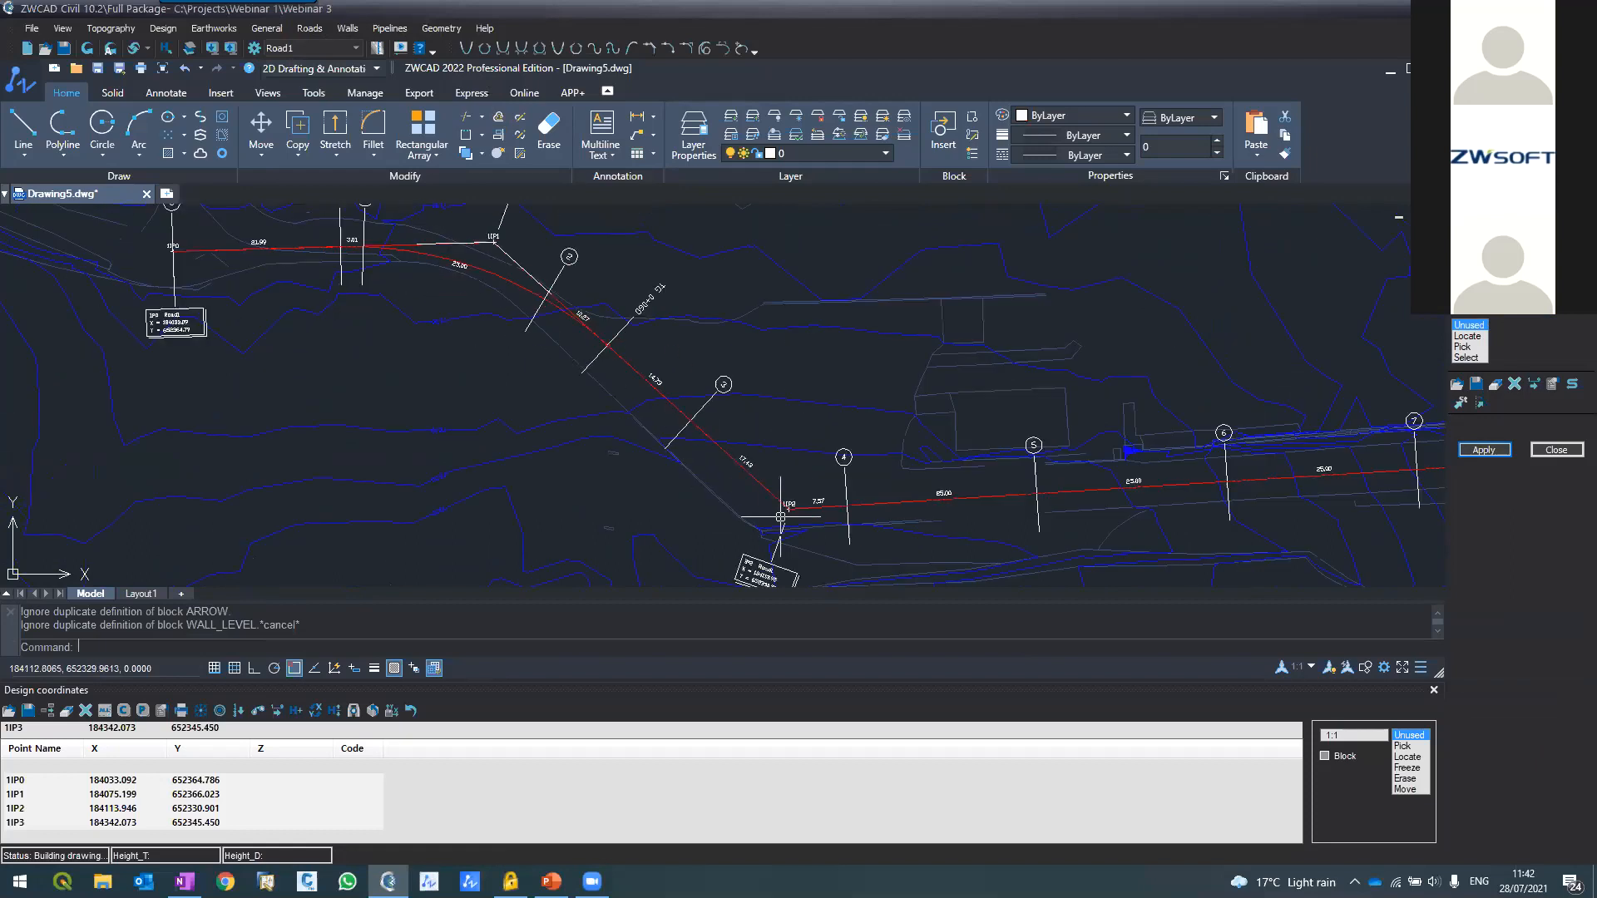
scroll(786, 504, up, 3)
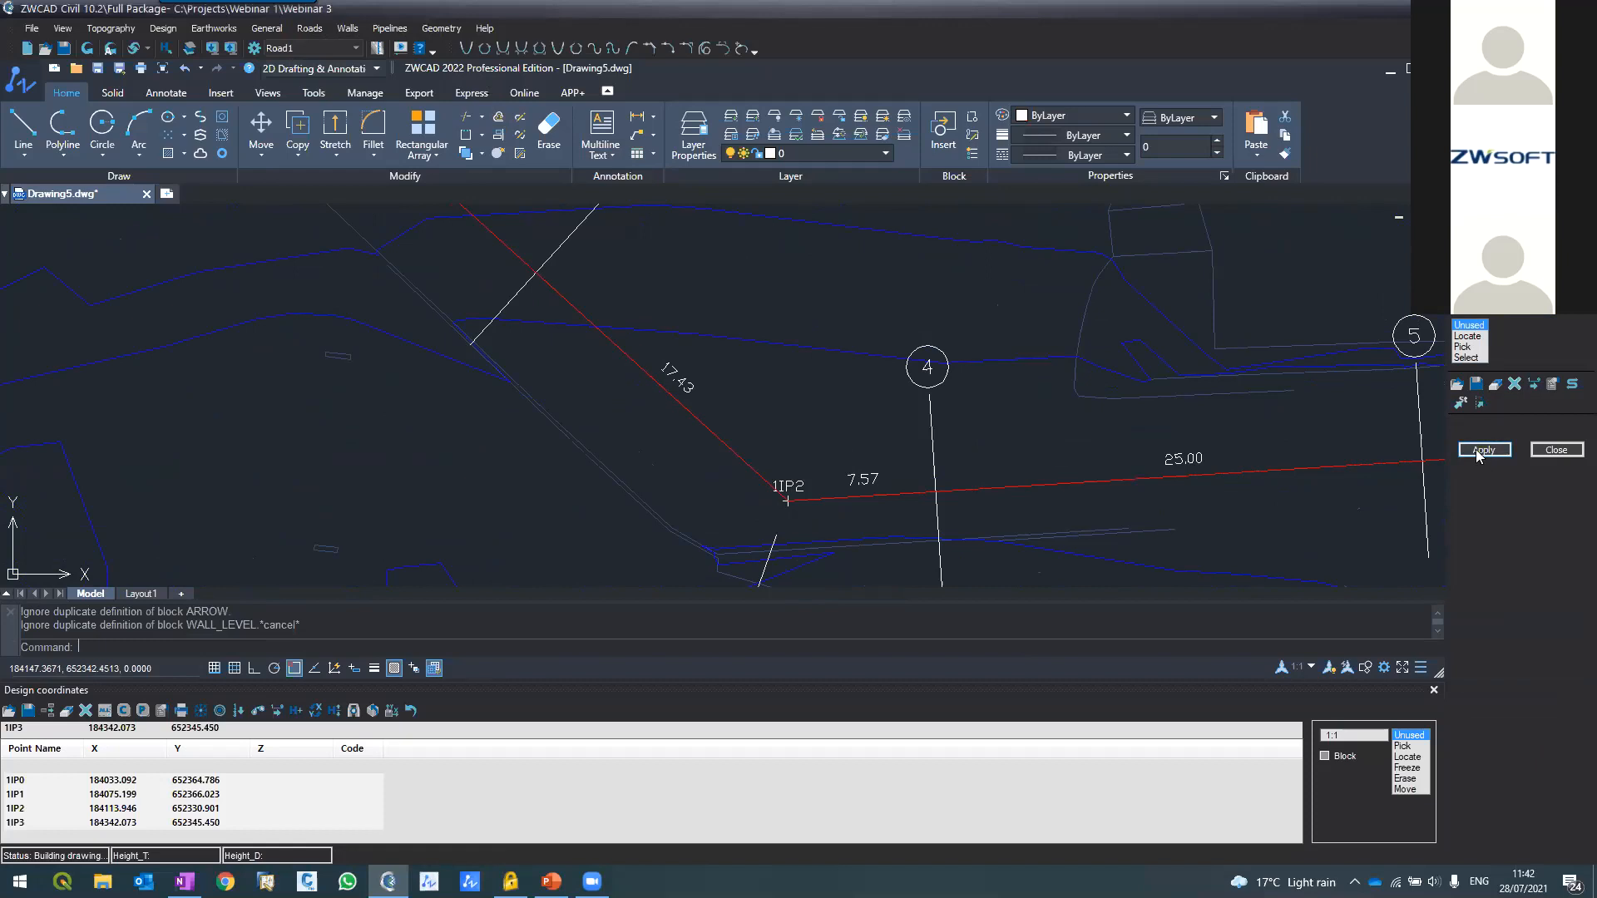
click(758, 513)
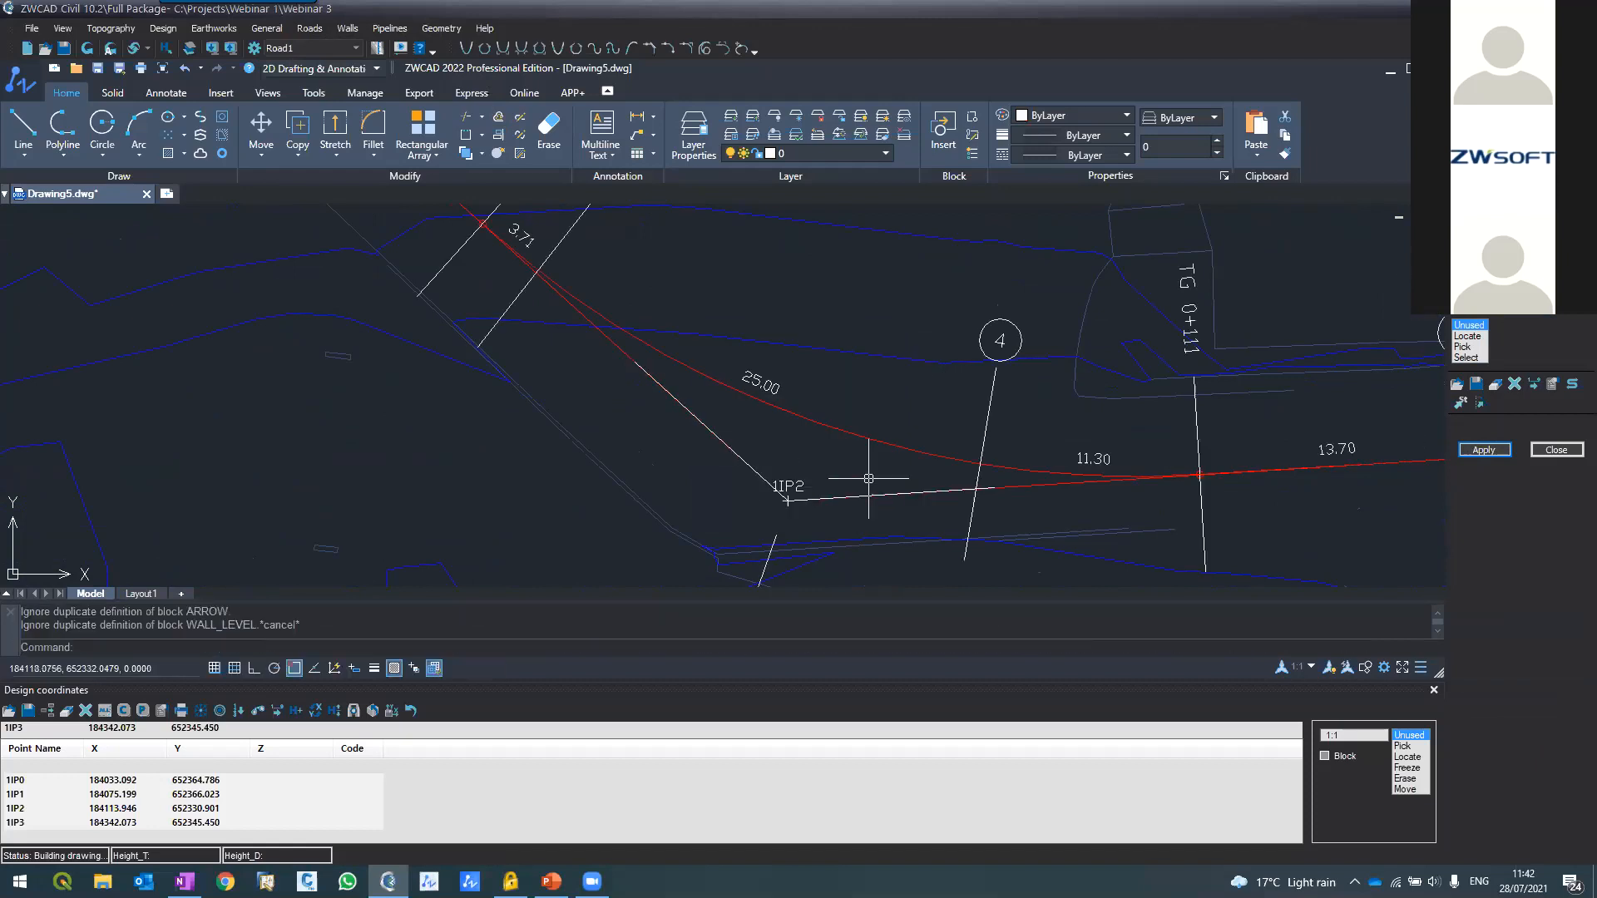
Examine the curve data in the 1IP1 label and the tangent stations and section marks along both Road1 curves
scroll(615, 282, down, 3)
scroll(615, 282, up, 6)
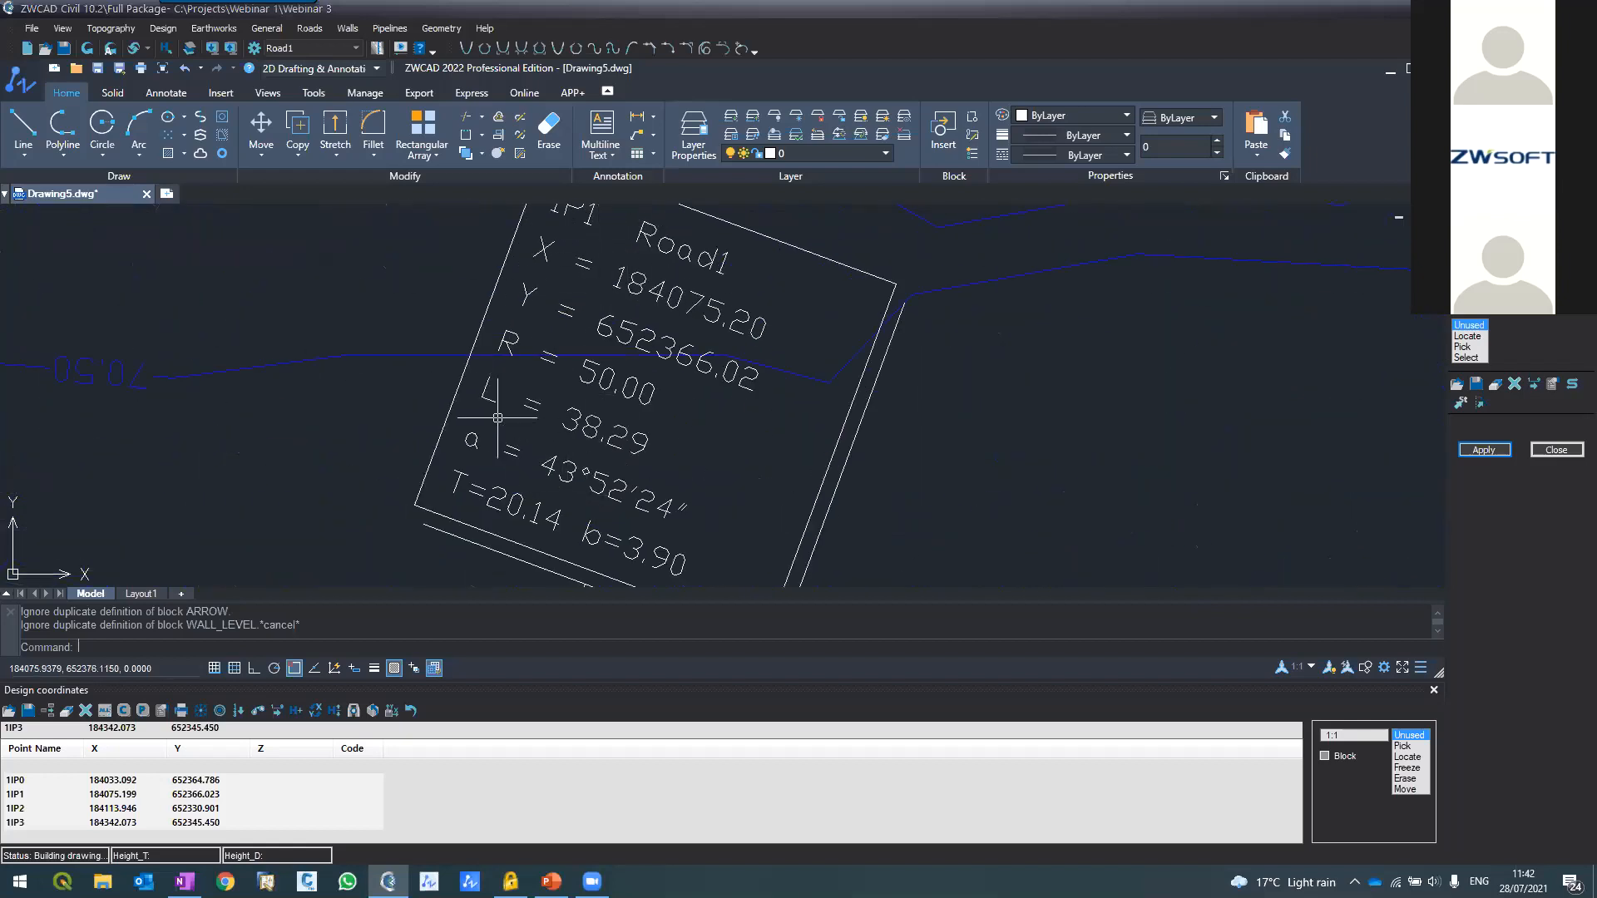
scroll(510, 318, down, 4)
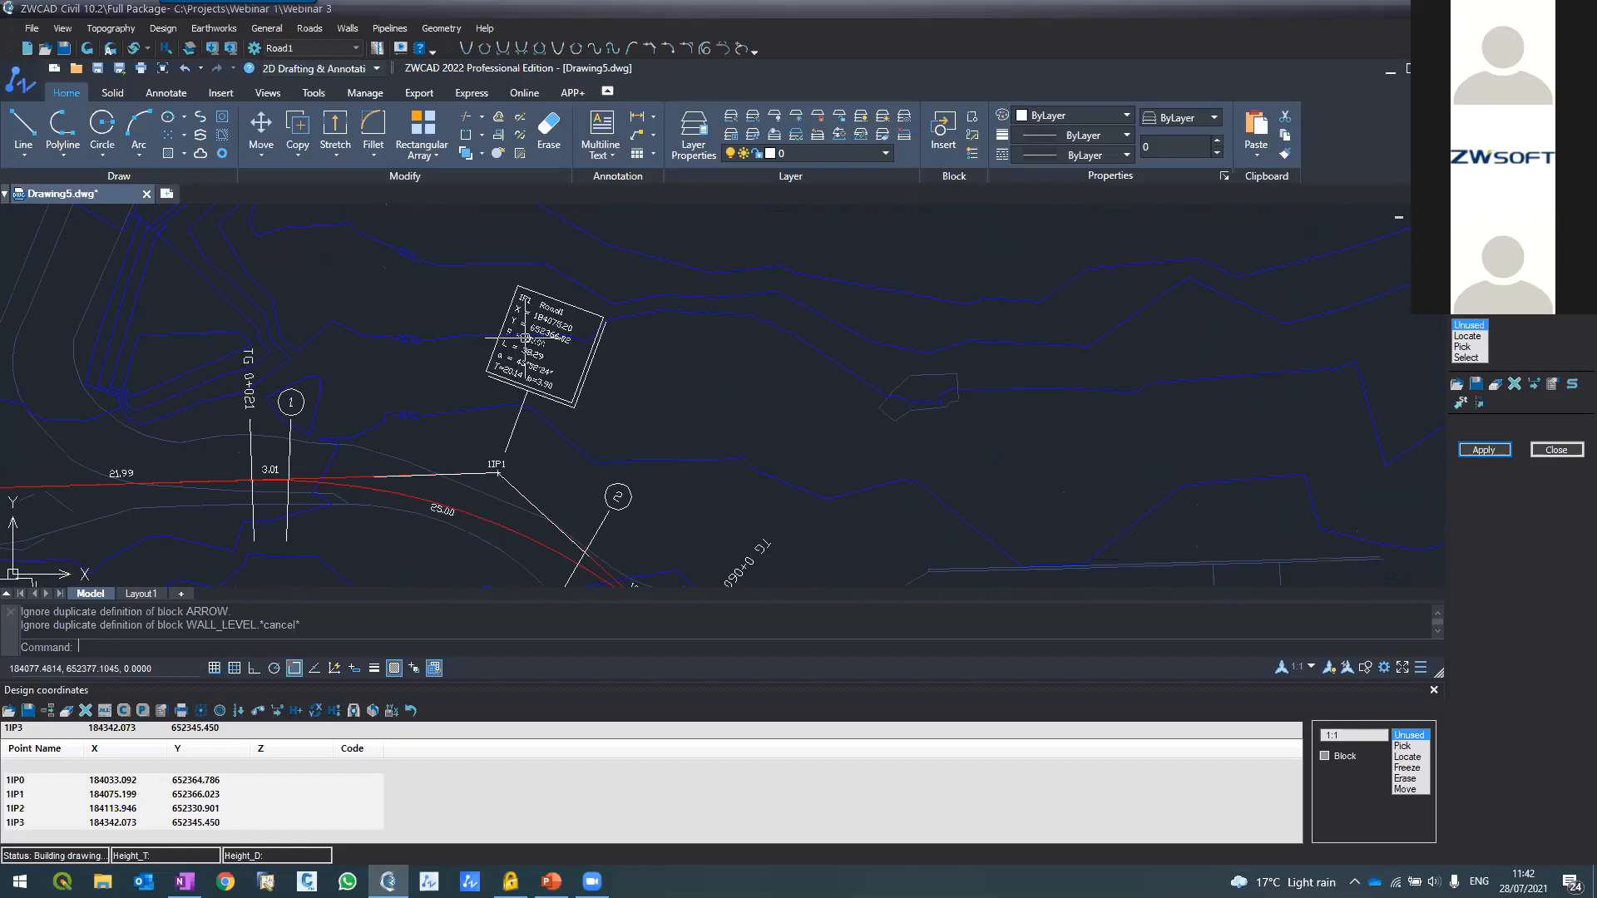
scroll(226, 472, up, 4)
scroll(226, 472, up, 2)
scroll(243, 466, down, 5)
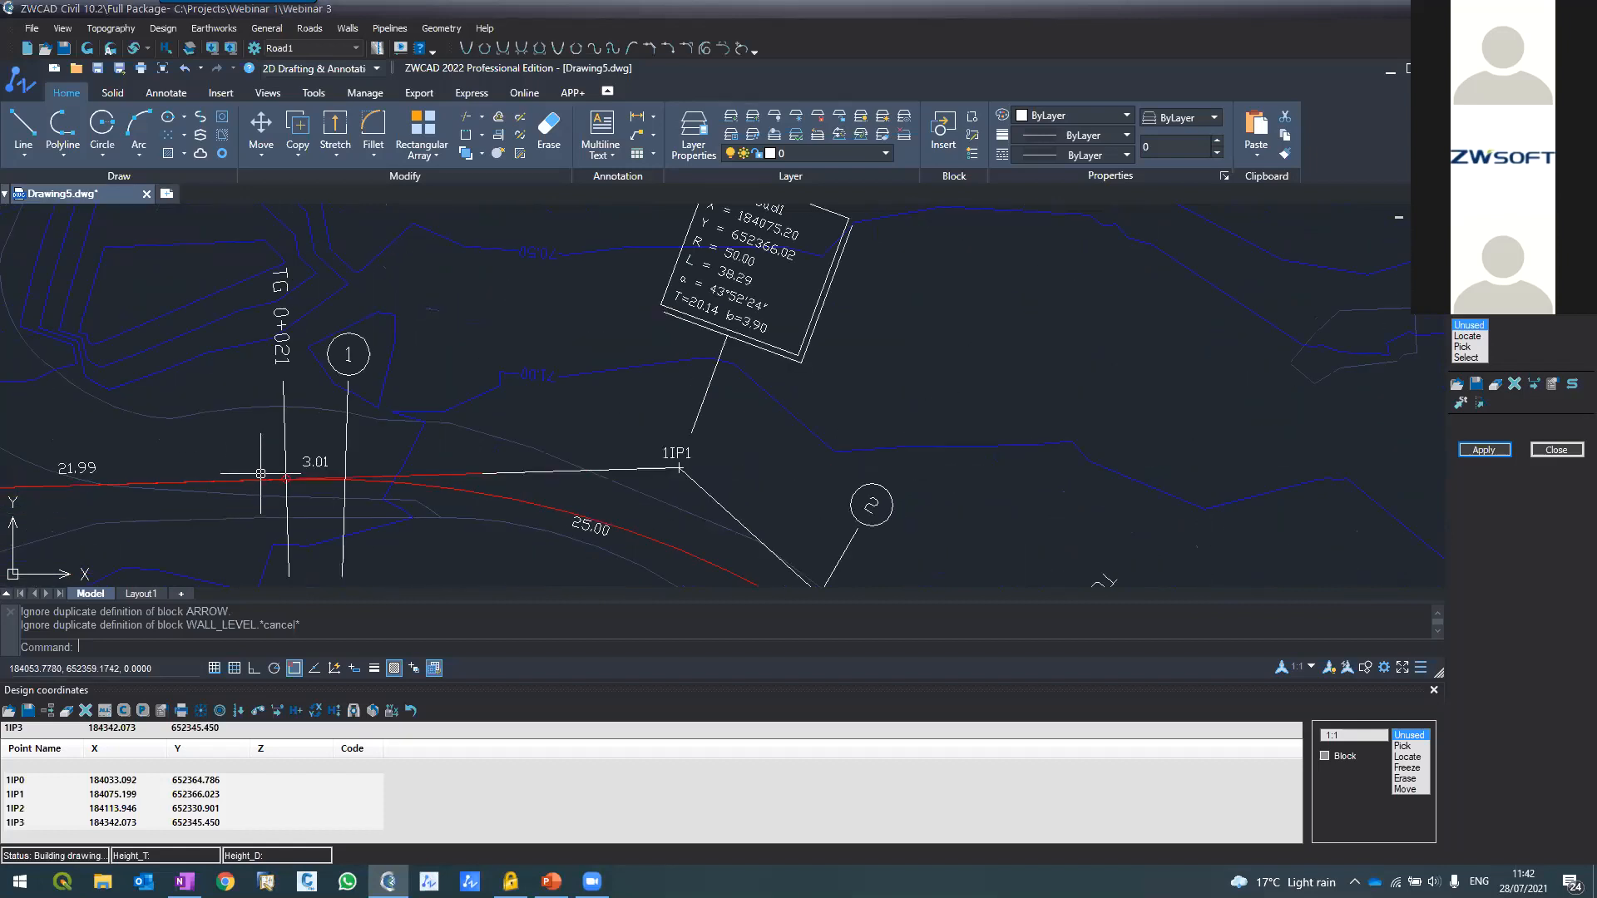
scroll(243, 484, up, 1)
scroll(288, 483, down, 3)
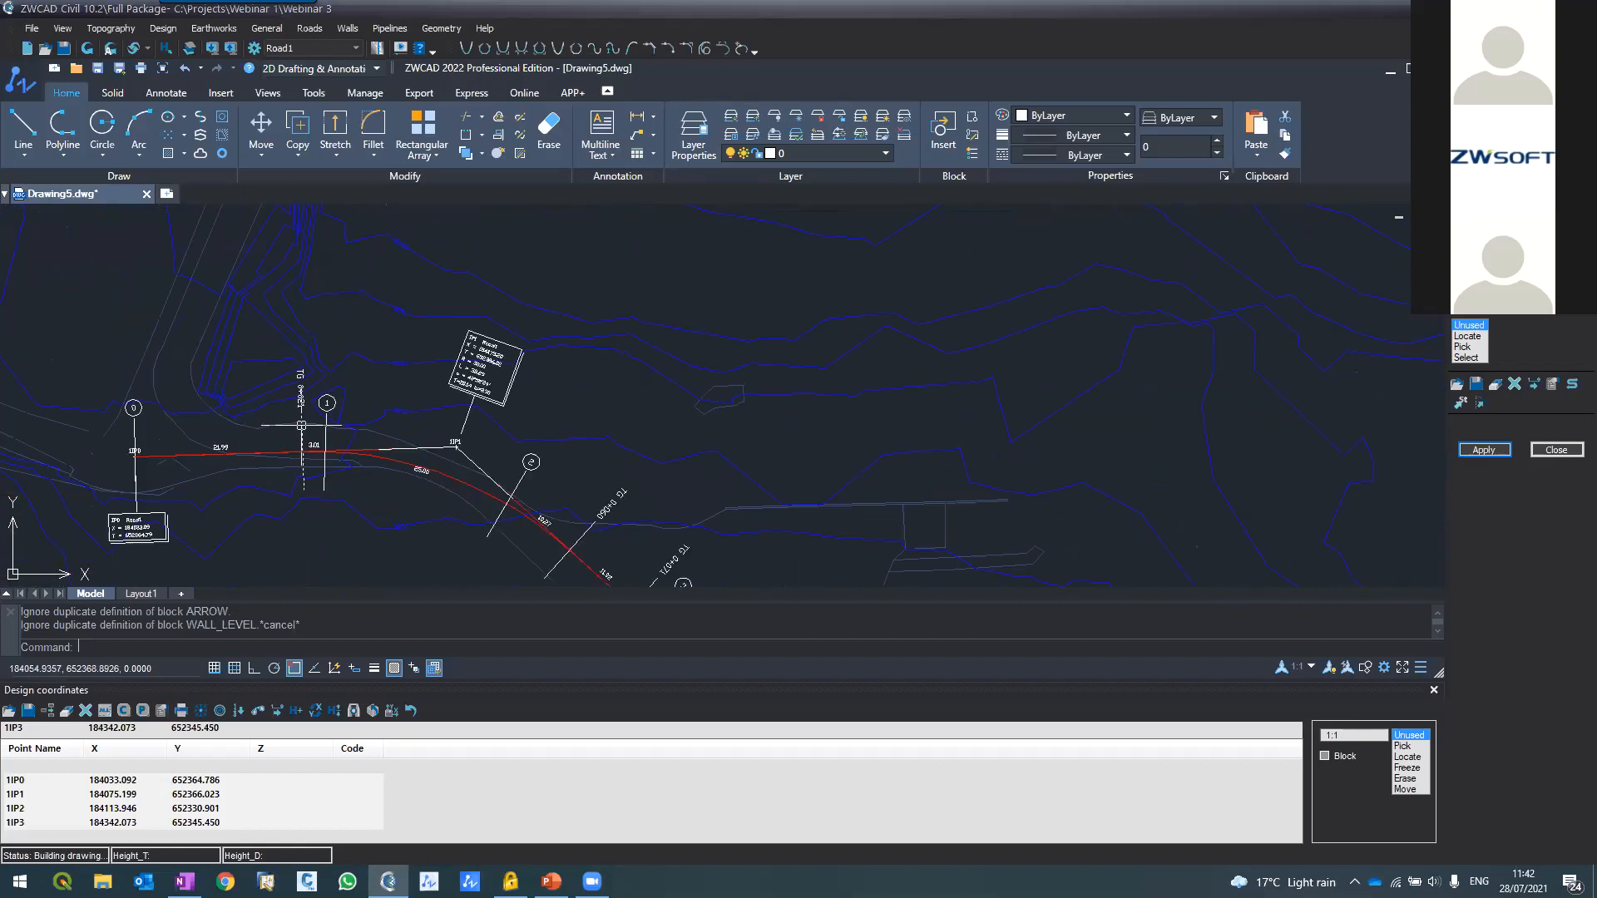
scroll(571, 542, up, 5)
scroll(415, 261, down, 4)
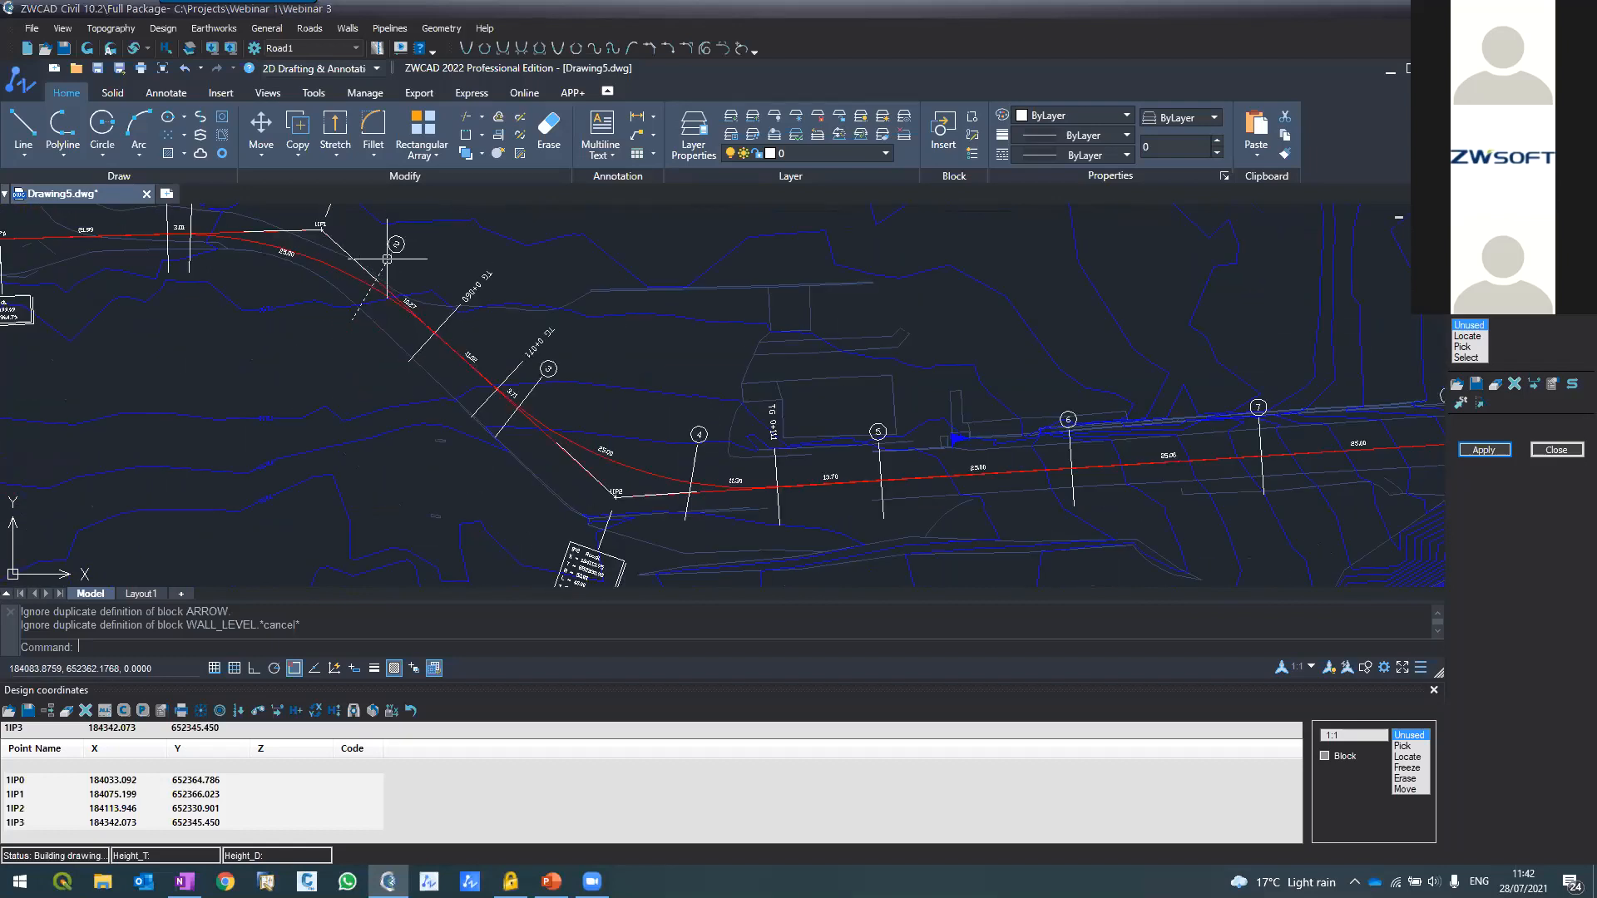
scroll(507, 349, up, 3)
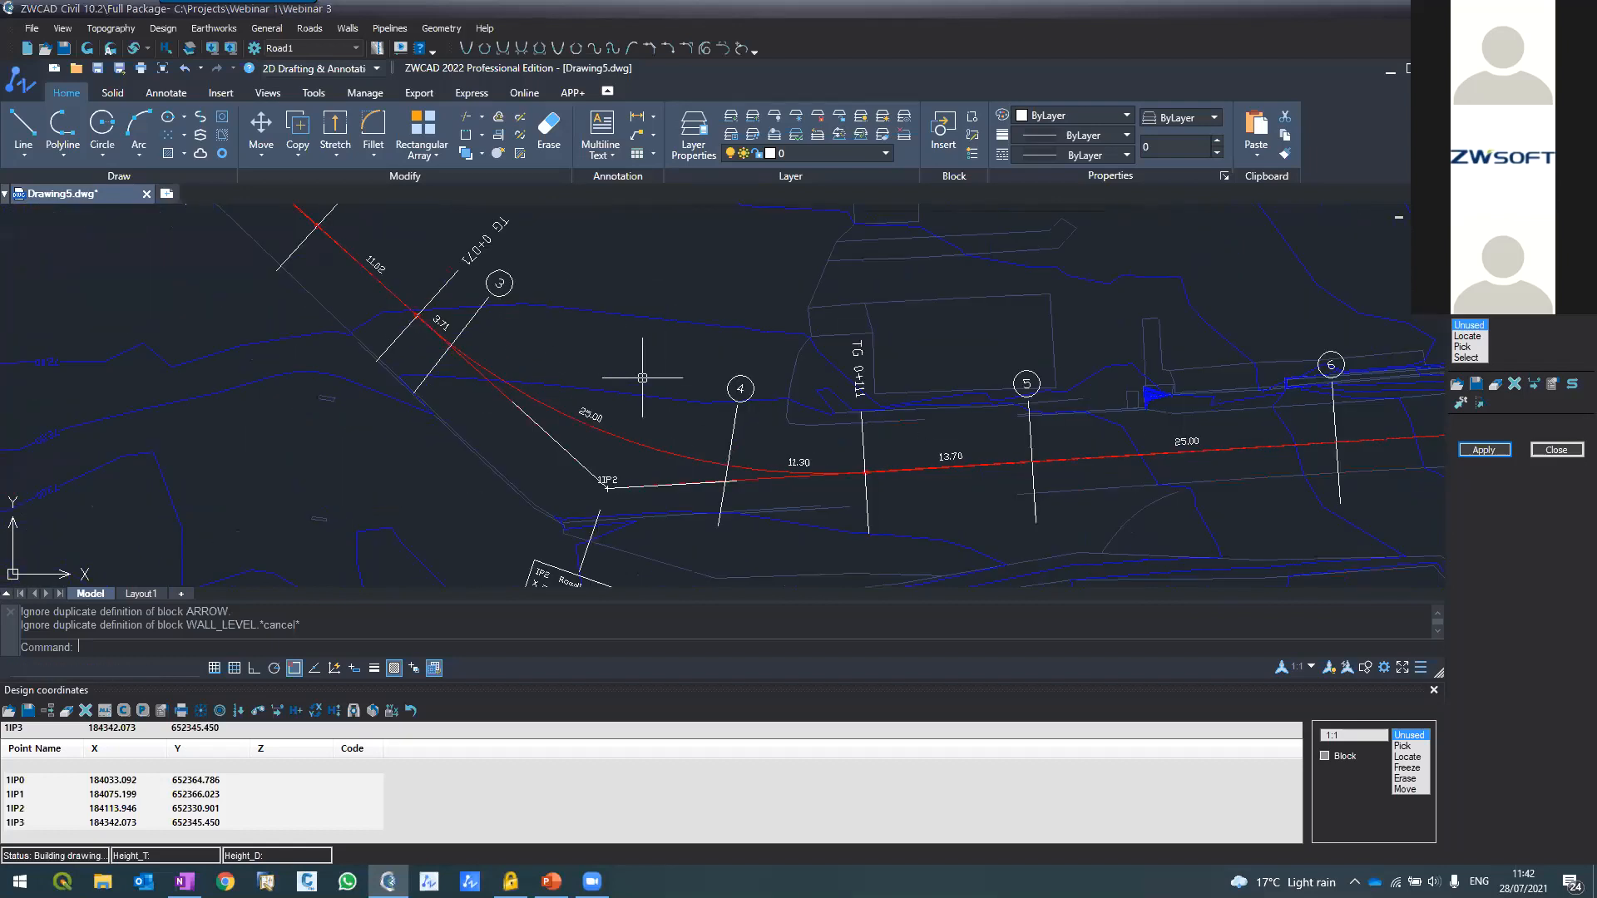
scroll(641, 367, down, 4)
scroll(649, 398, up, 4)
scroll(861, 324, up, 5)
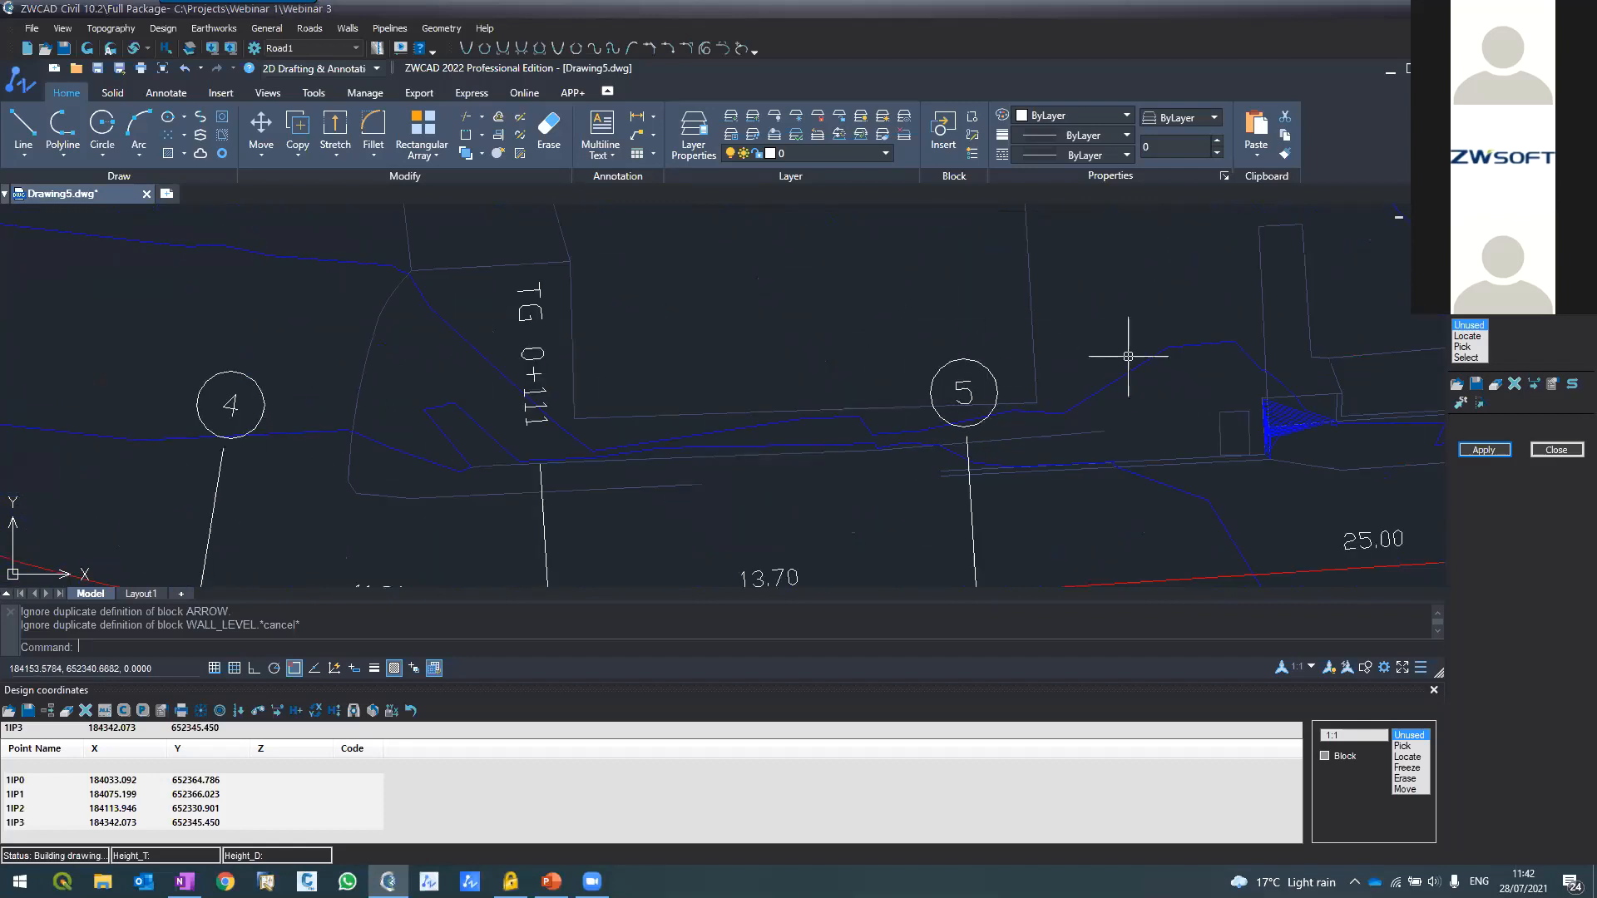
Set the section naming to Format2 in the horizontal alignment options and rebuild Road1's layout at interval 2
click(1552, 388)
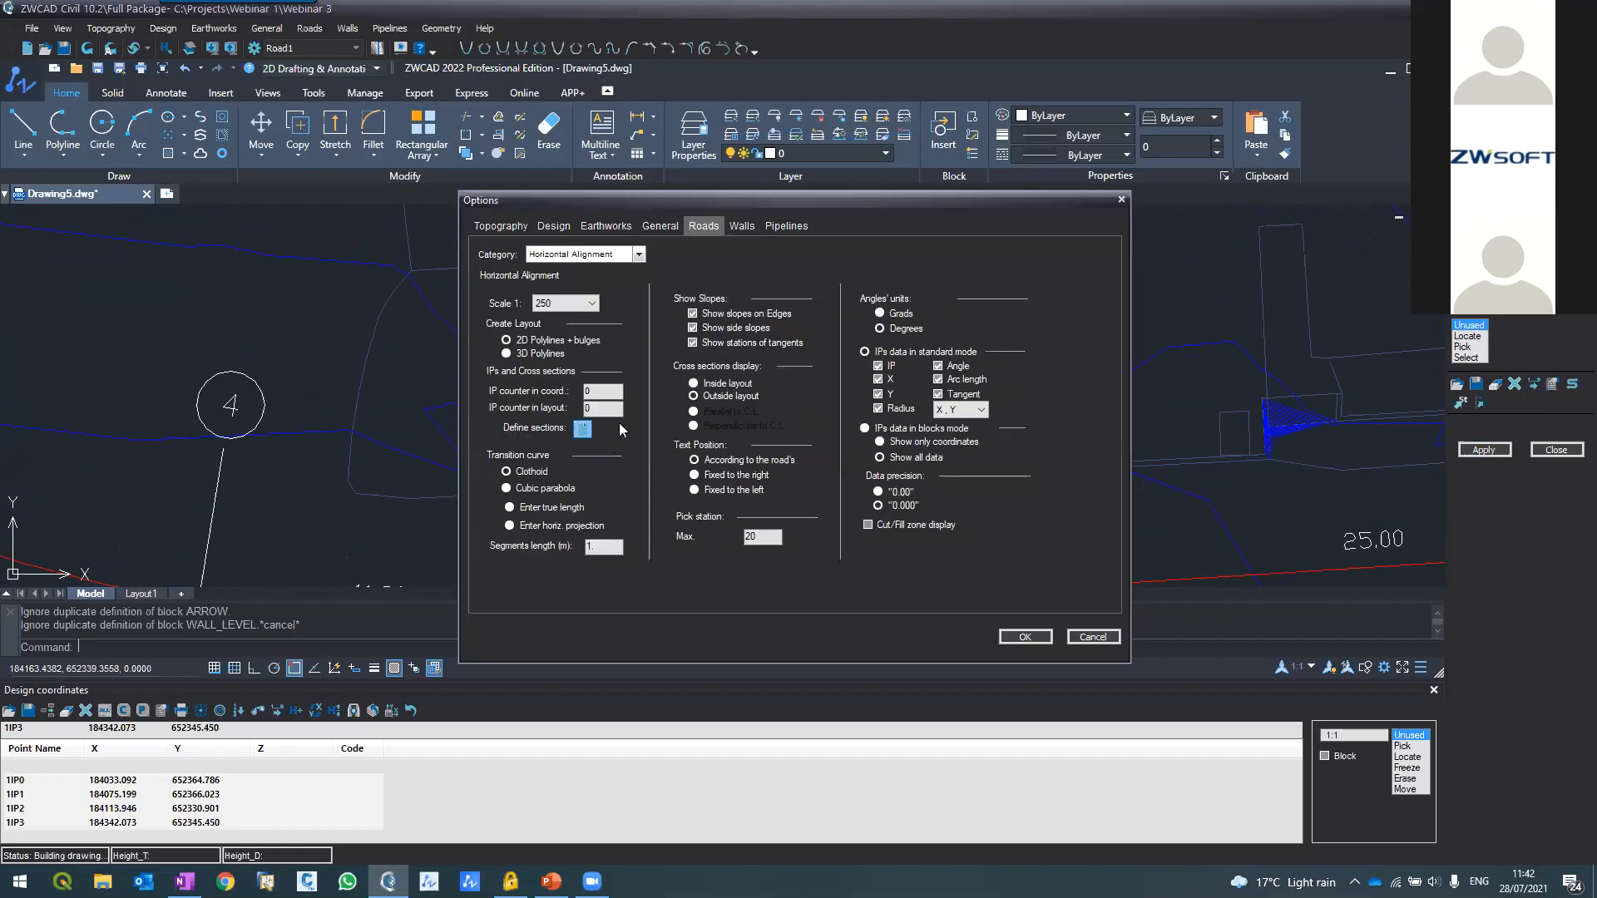
click(828, 334)
click(810, 371)
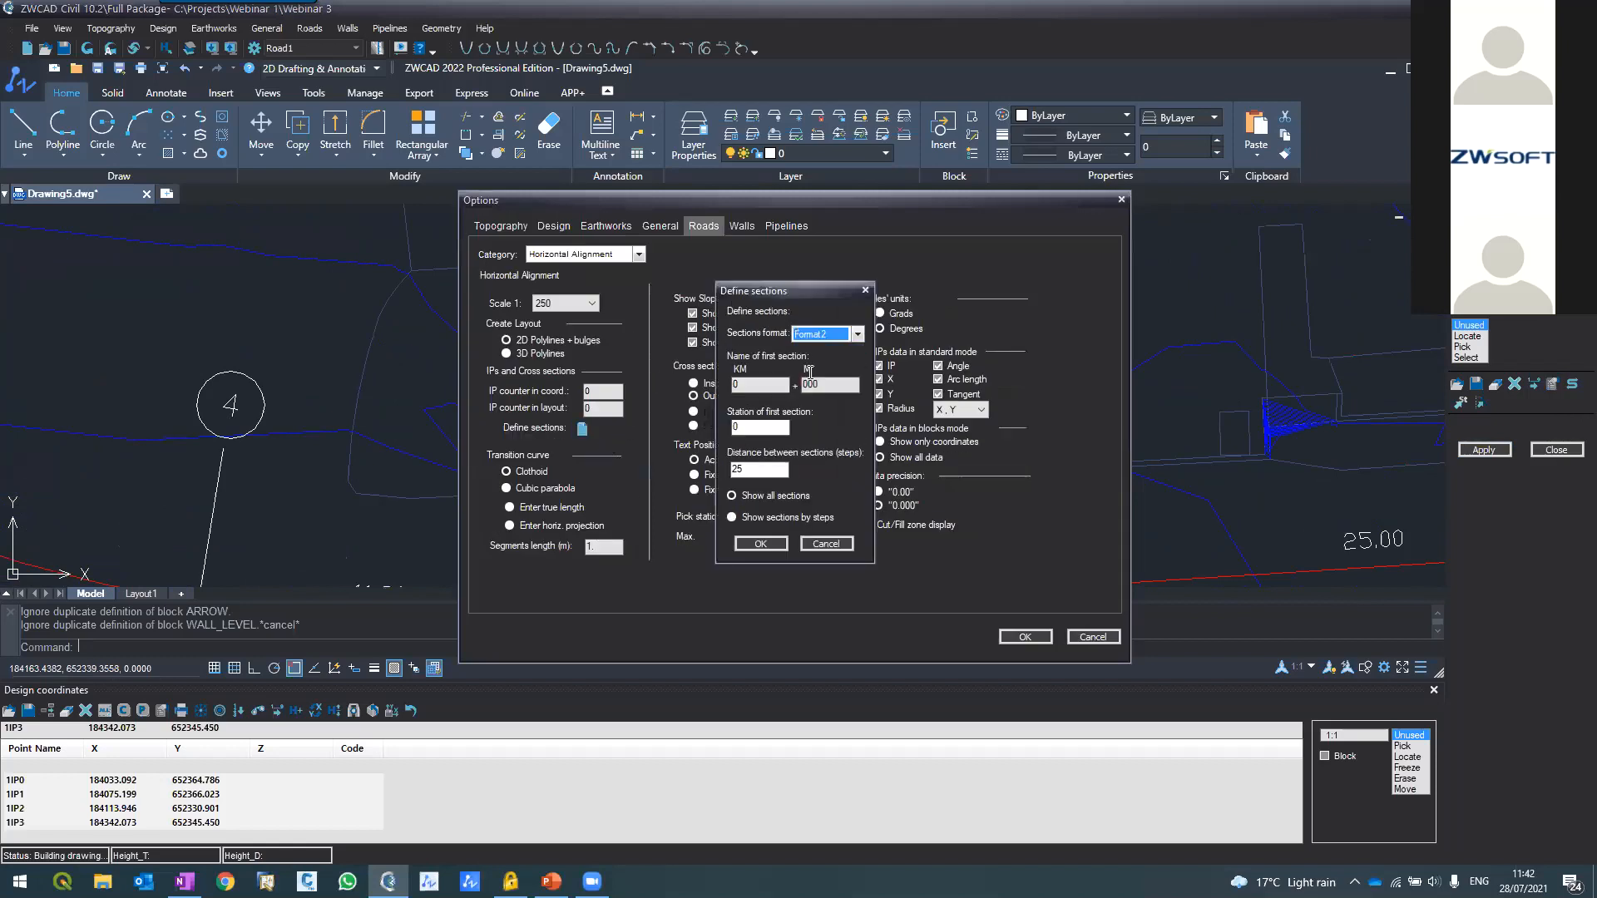
click(761, 544)
click(1025, 636)
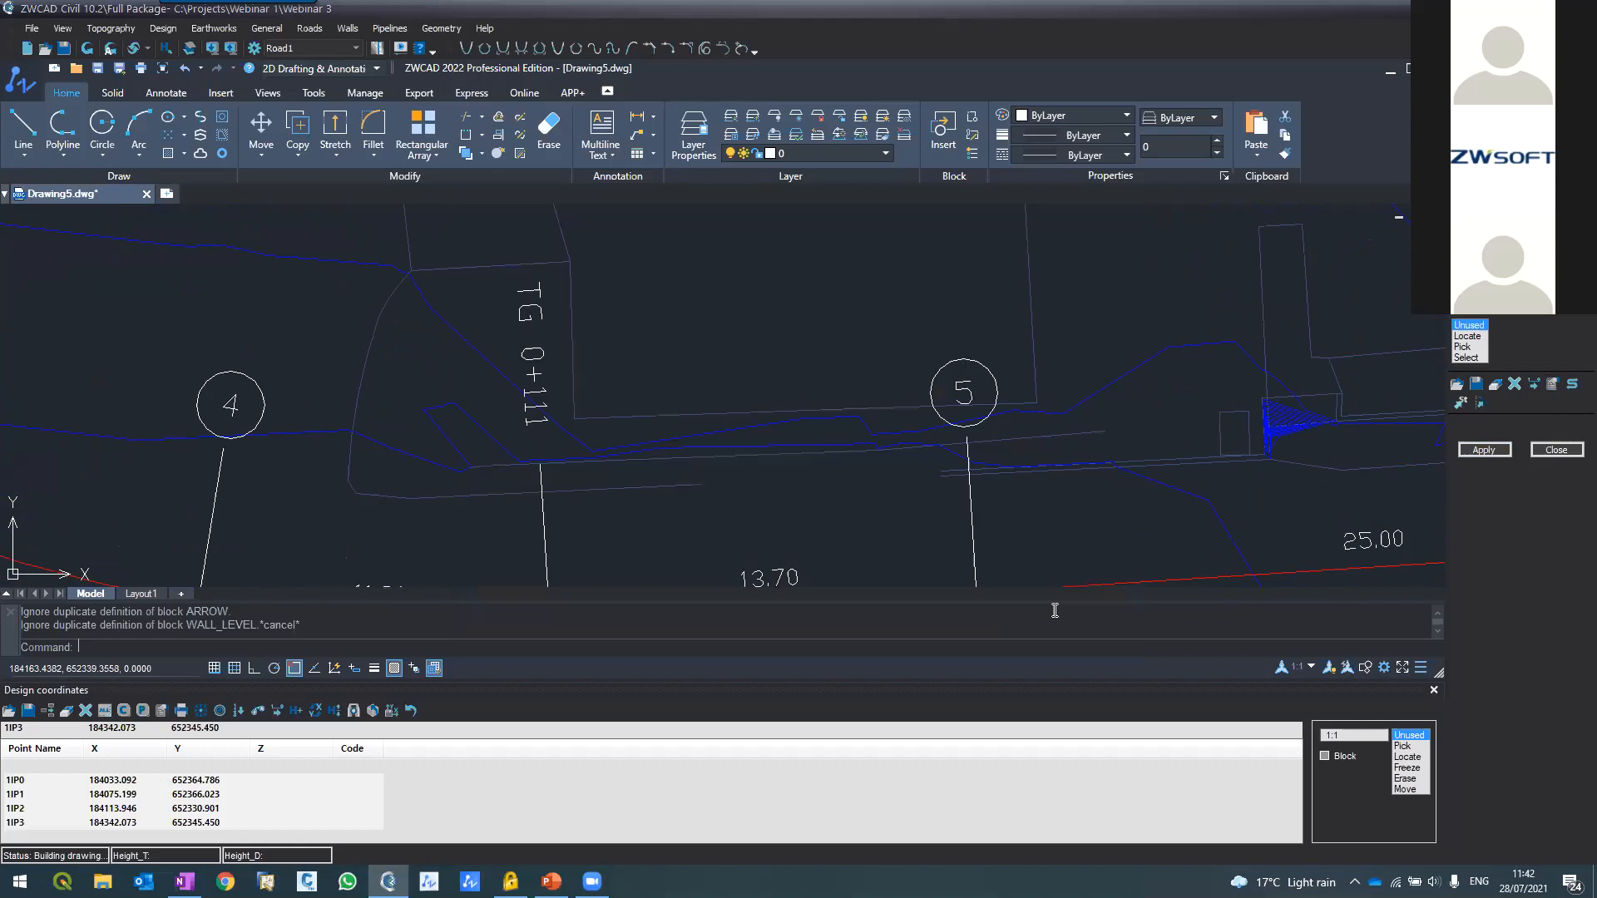
click(1485, 449)
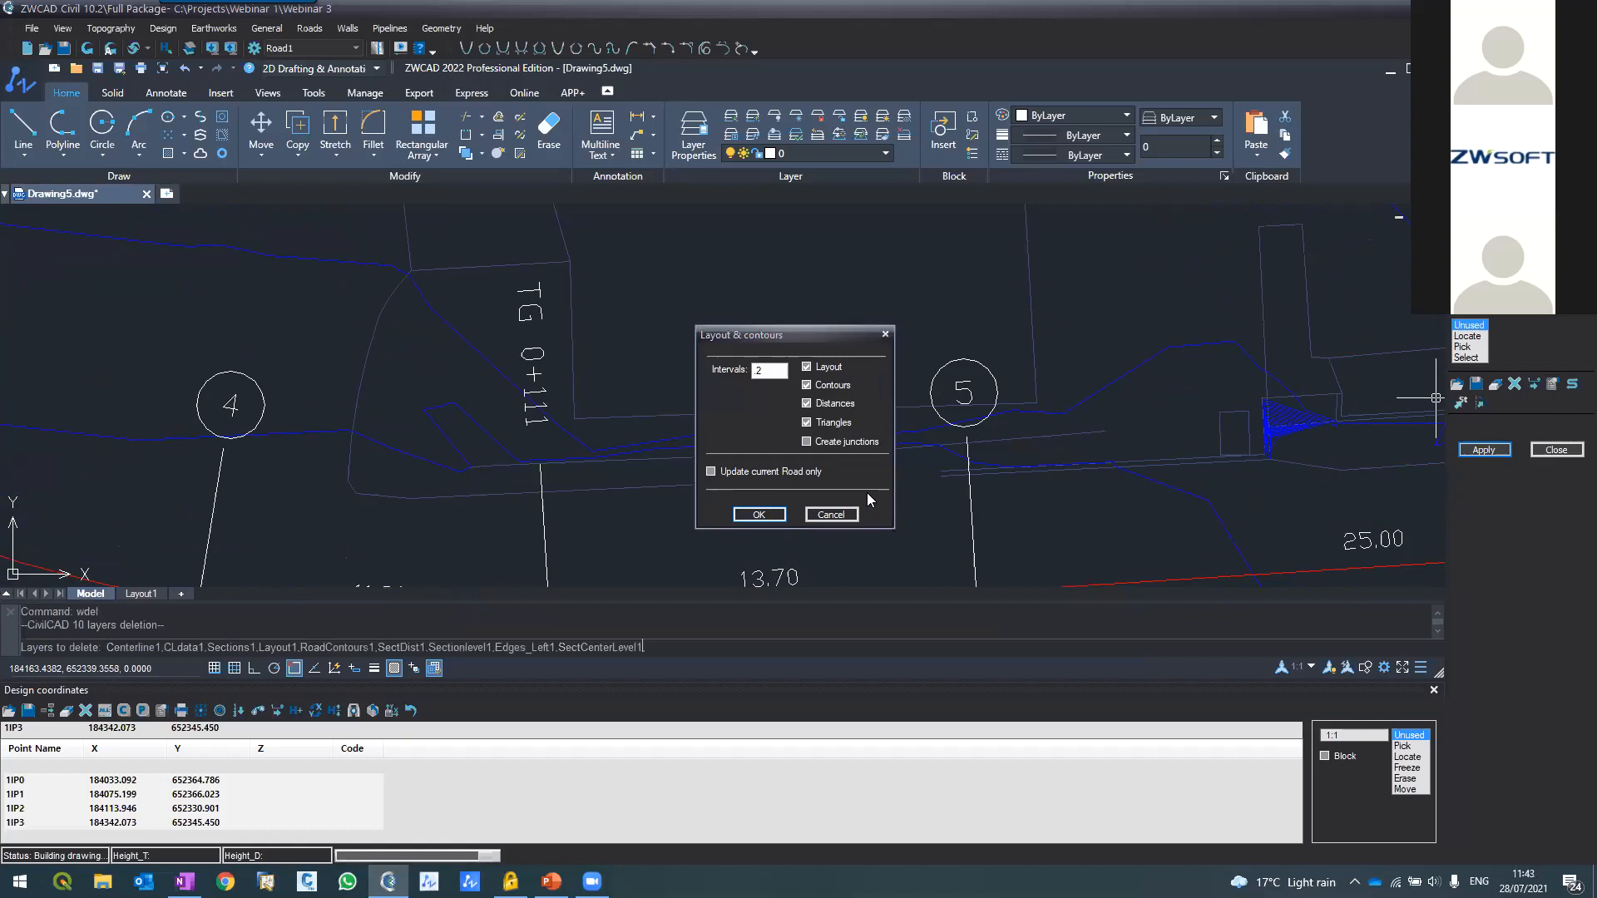
Examine the kilometre-style station labels along Road1, closing the alignment settings and design coordinates for a wider view
scroll(871, 337, down, 6)
scroll(948, 321, up, 10)
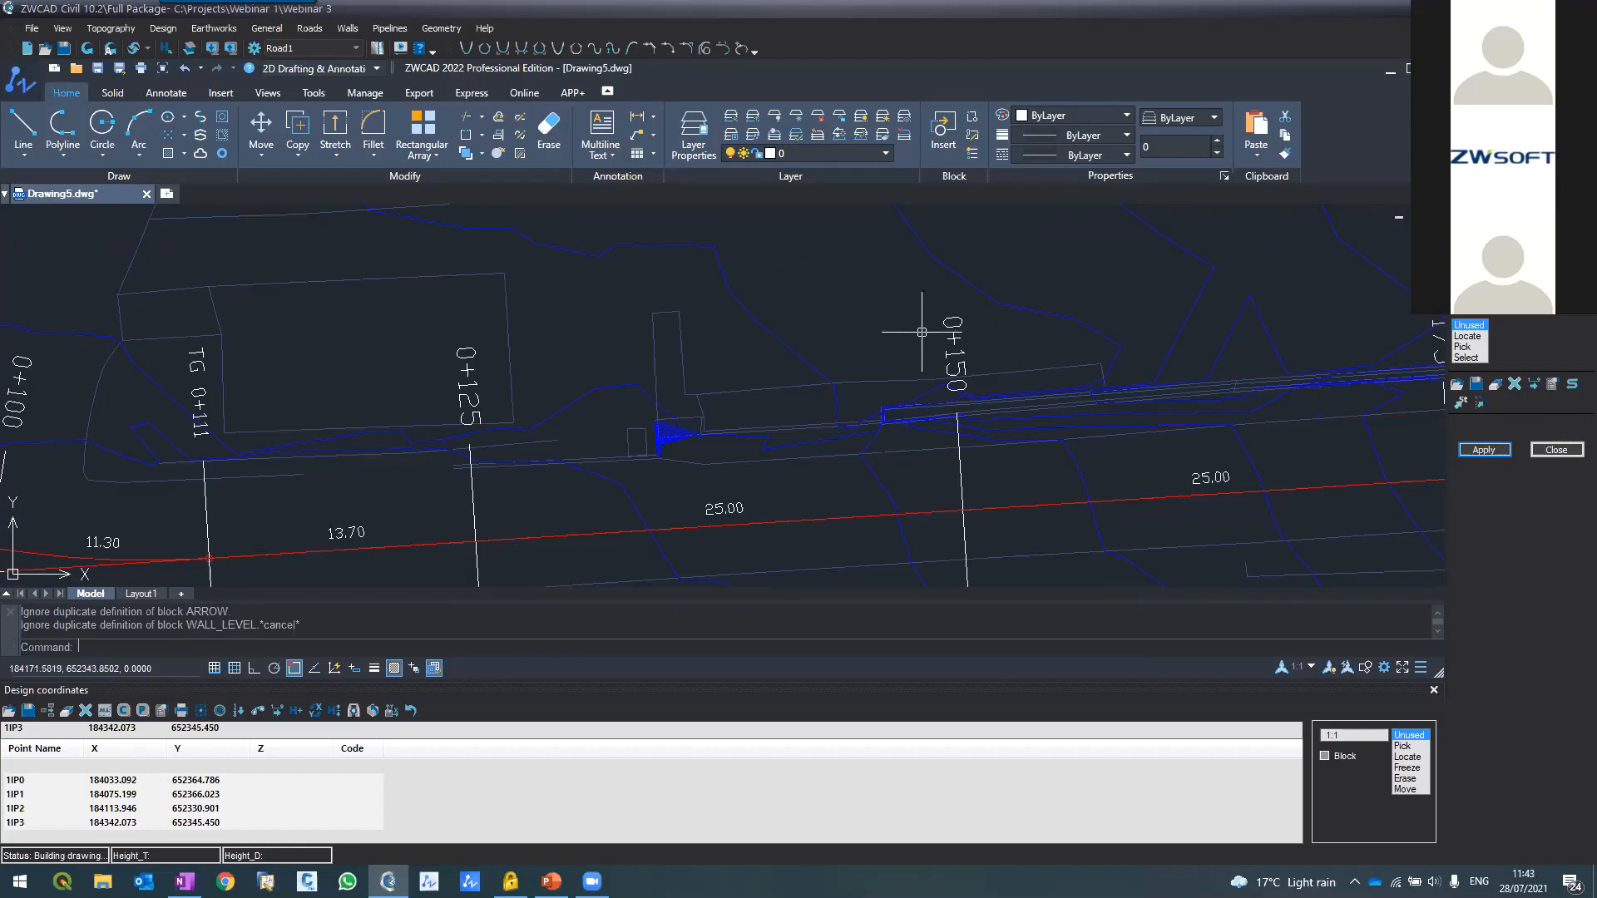
scroll(922, 324, down, 8)
scroll(922, 322, down, 6)
scroll(1059, 332, up, 8)
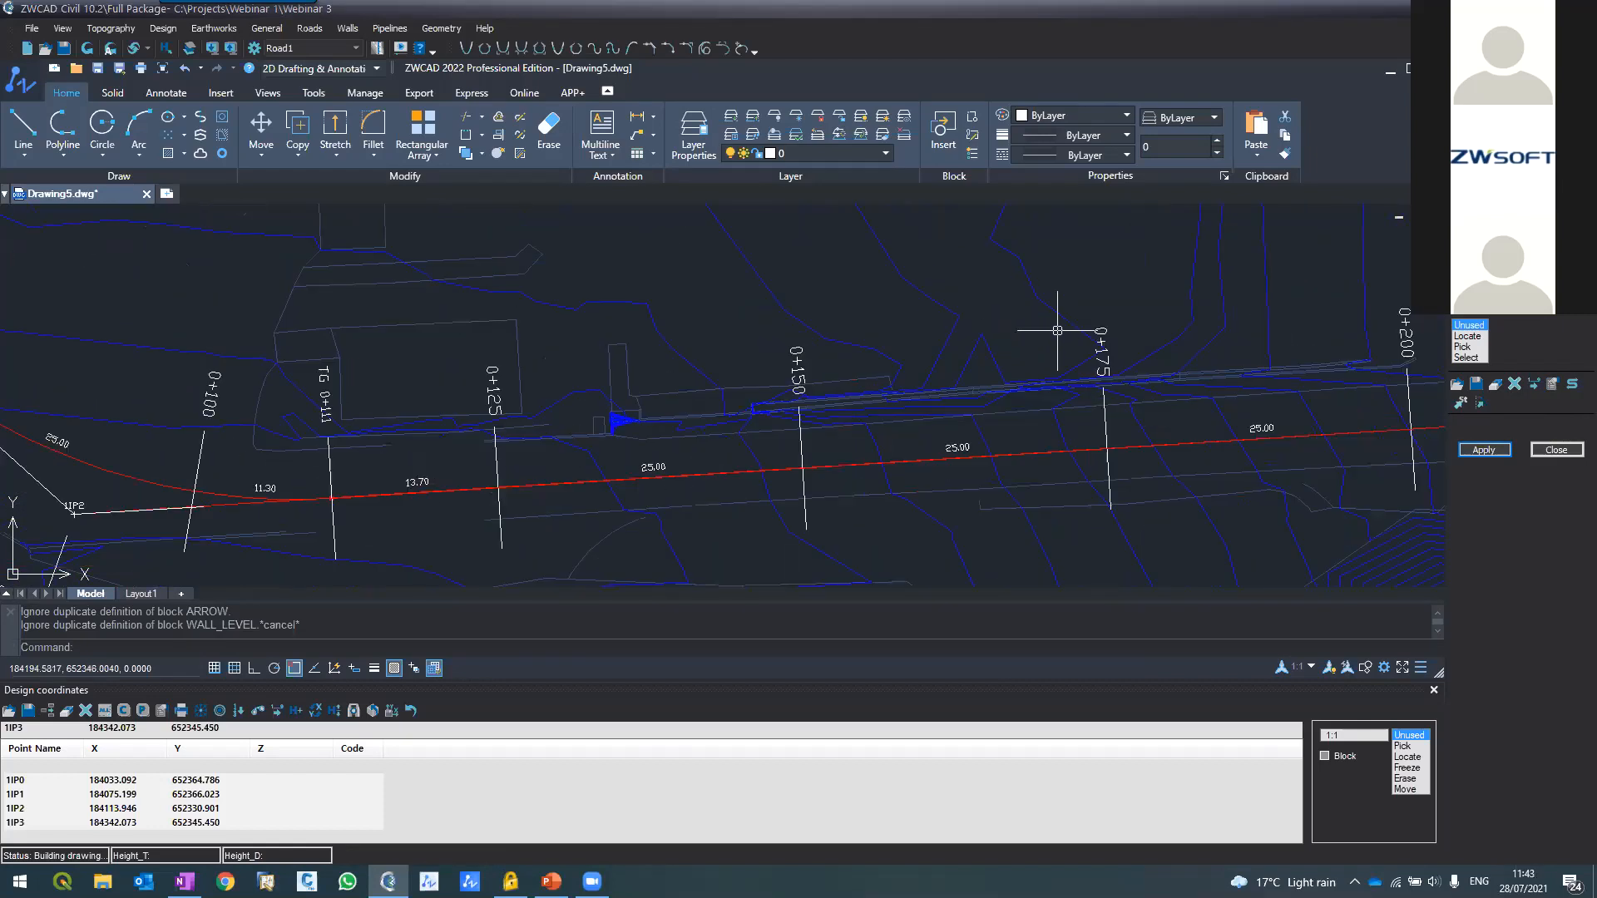
scroll(1007, 334, down, 4)
scroll(1008, 333, up, 9)
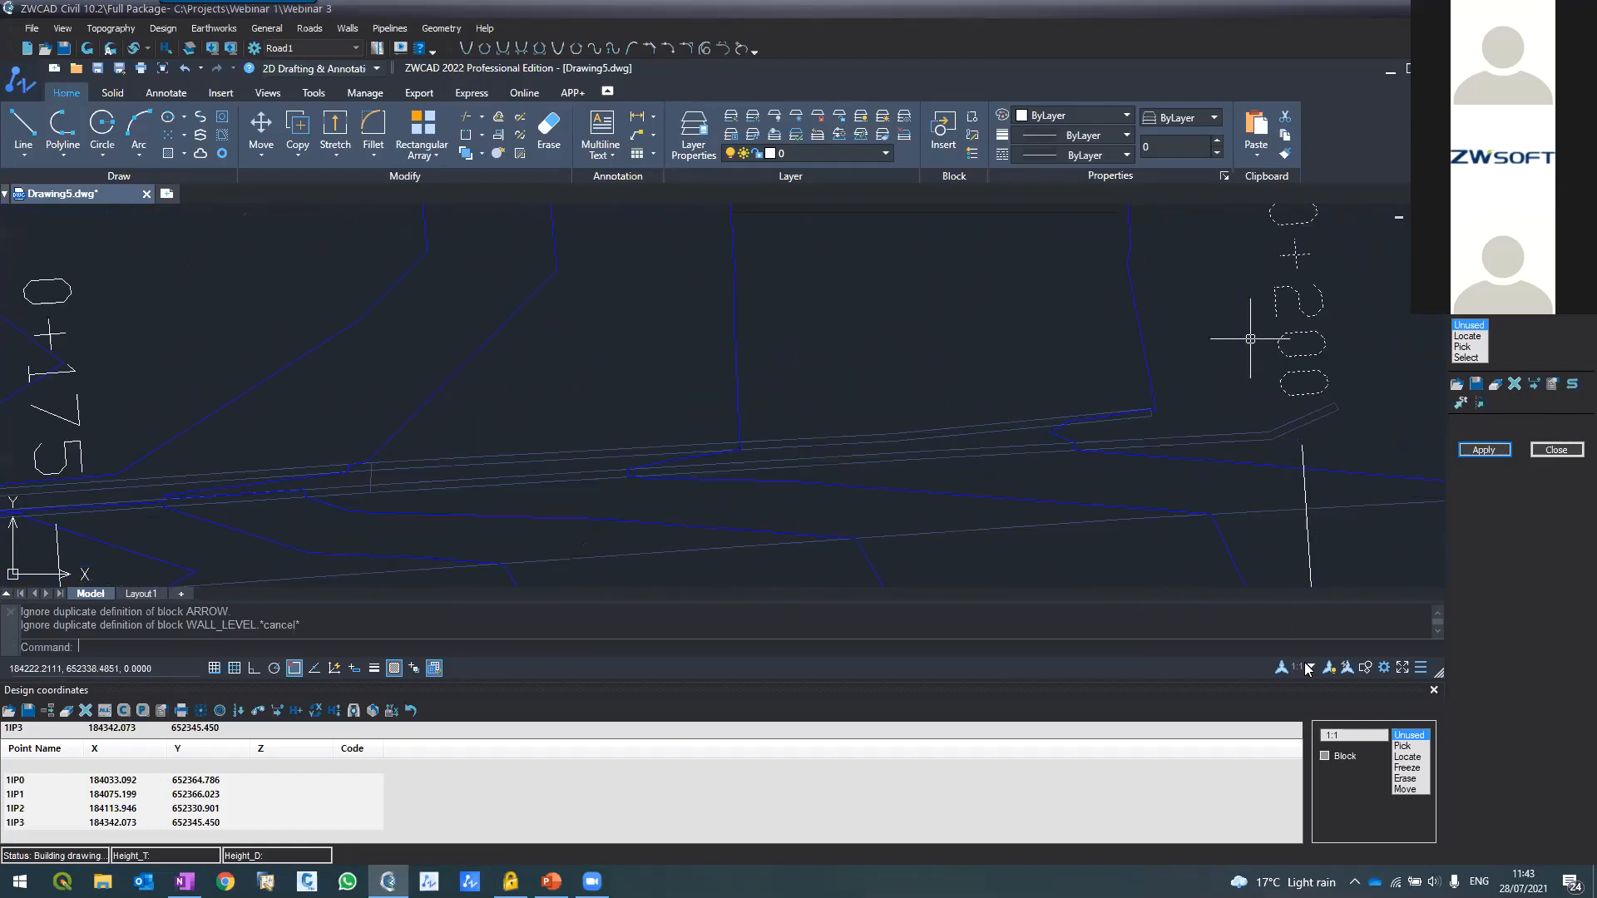
scroll(1230, 339, down, 6)
click(1433, 691)
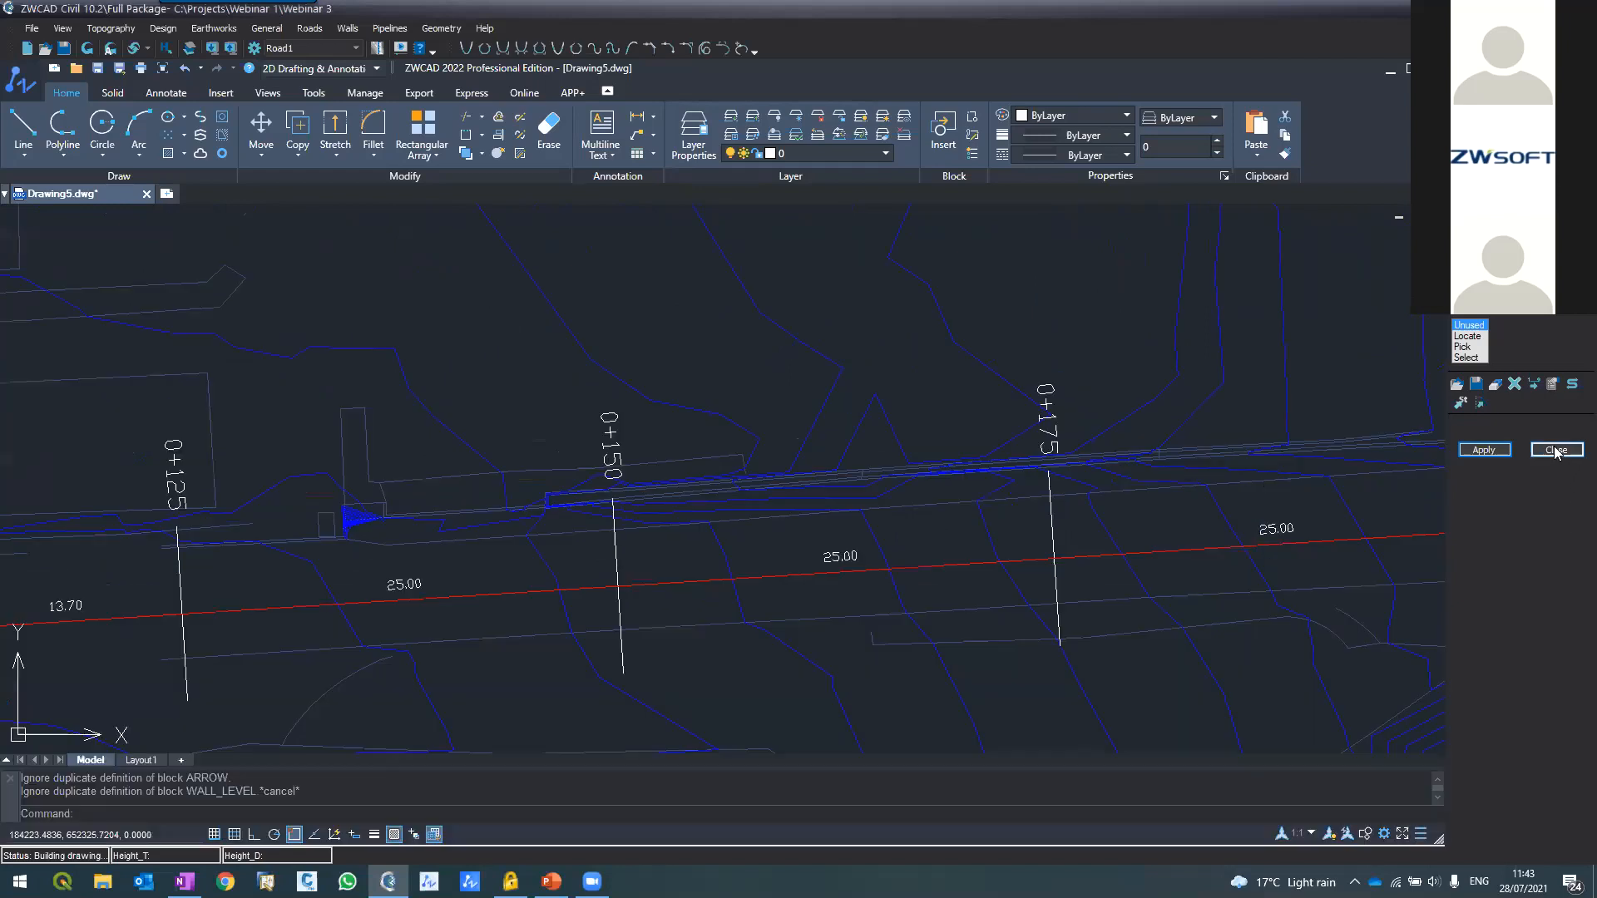
click(1555, 450)
scroll(541, 379, down, 1)
scroll(540, 356, down, 3)
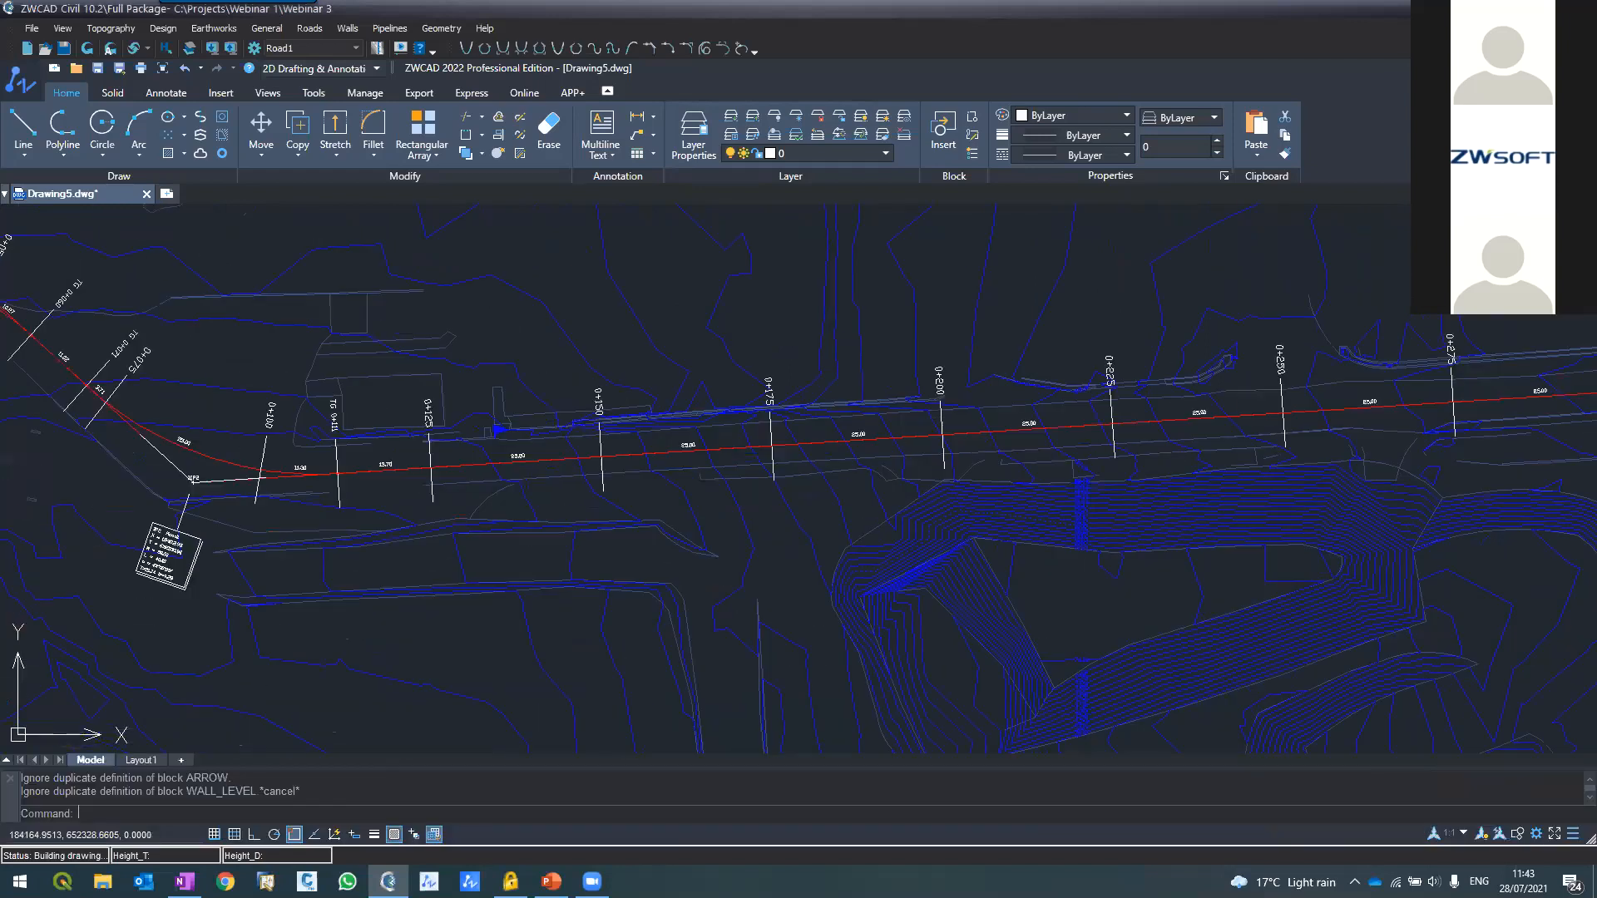
scroll(748, 374, down, 4)
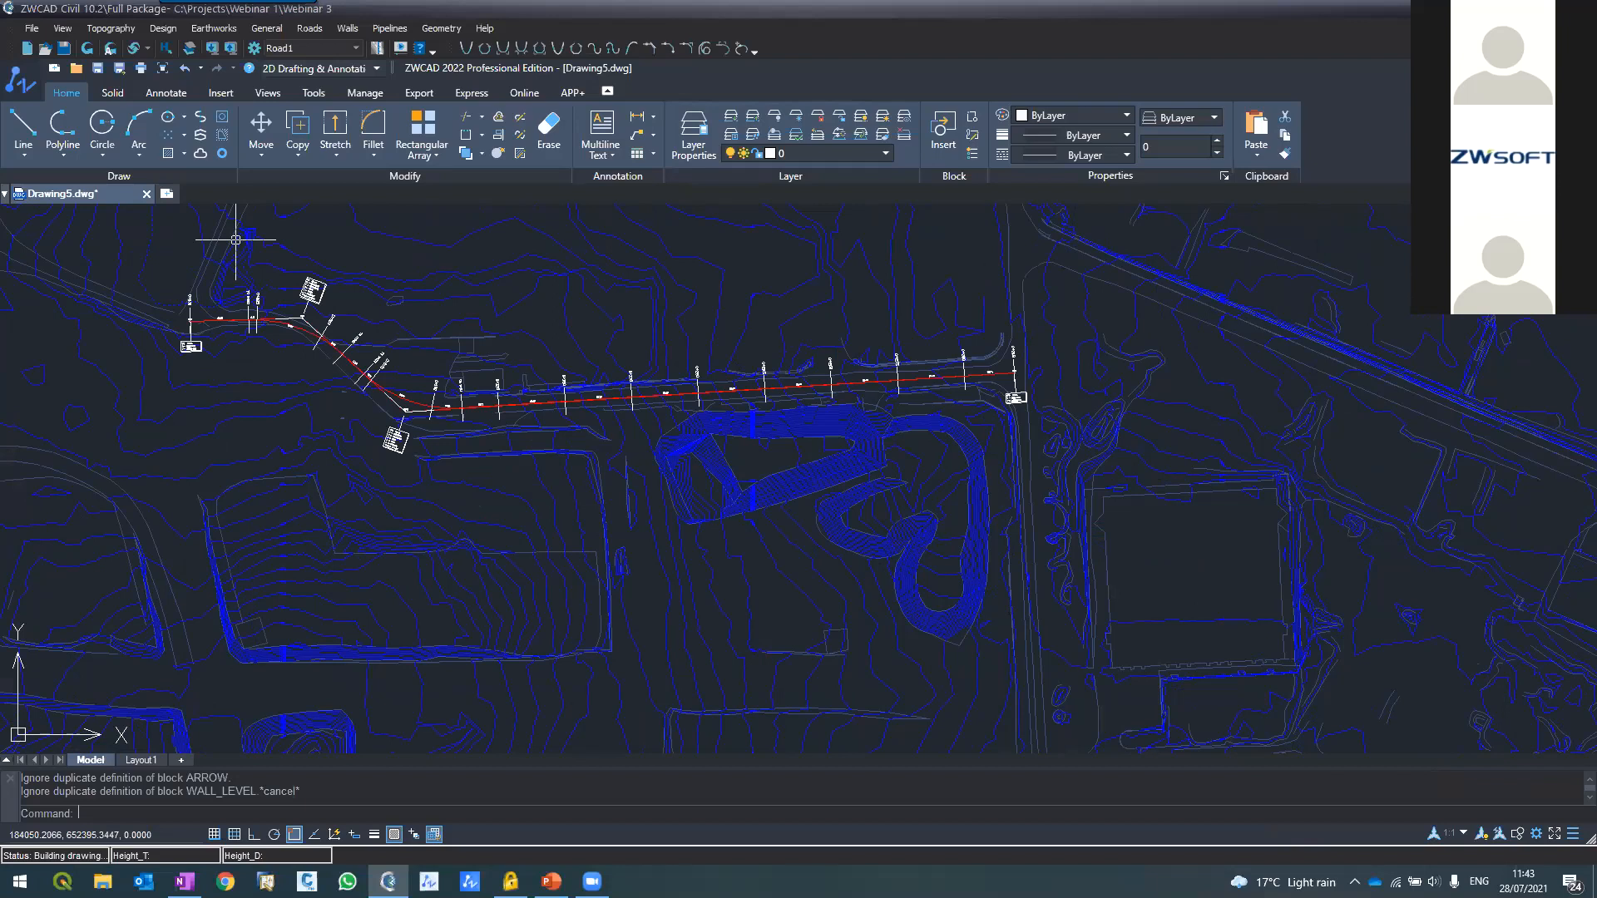
scroll(279, 303, up, 6)
scroll(400, 403, down, 5)
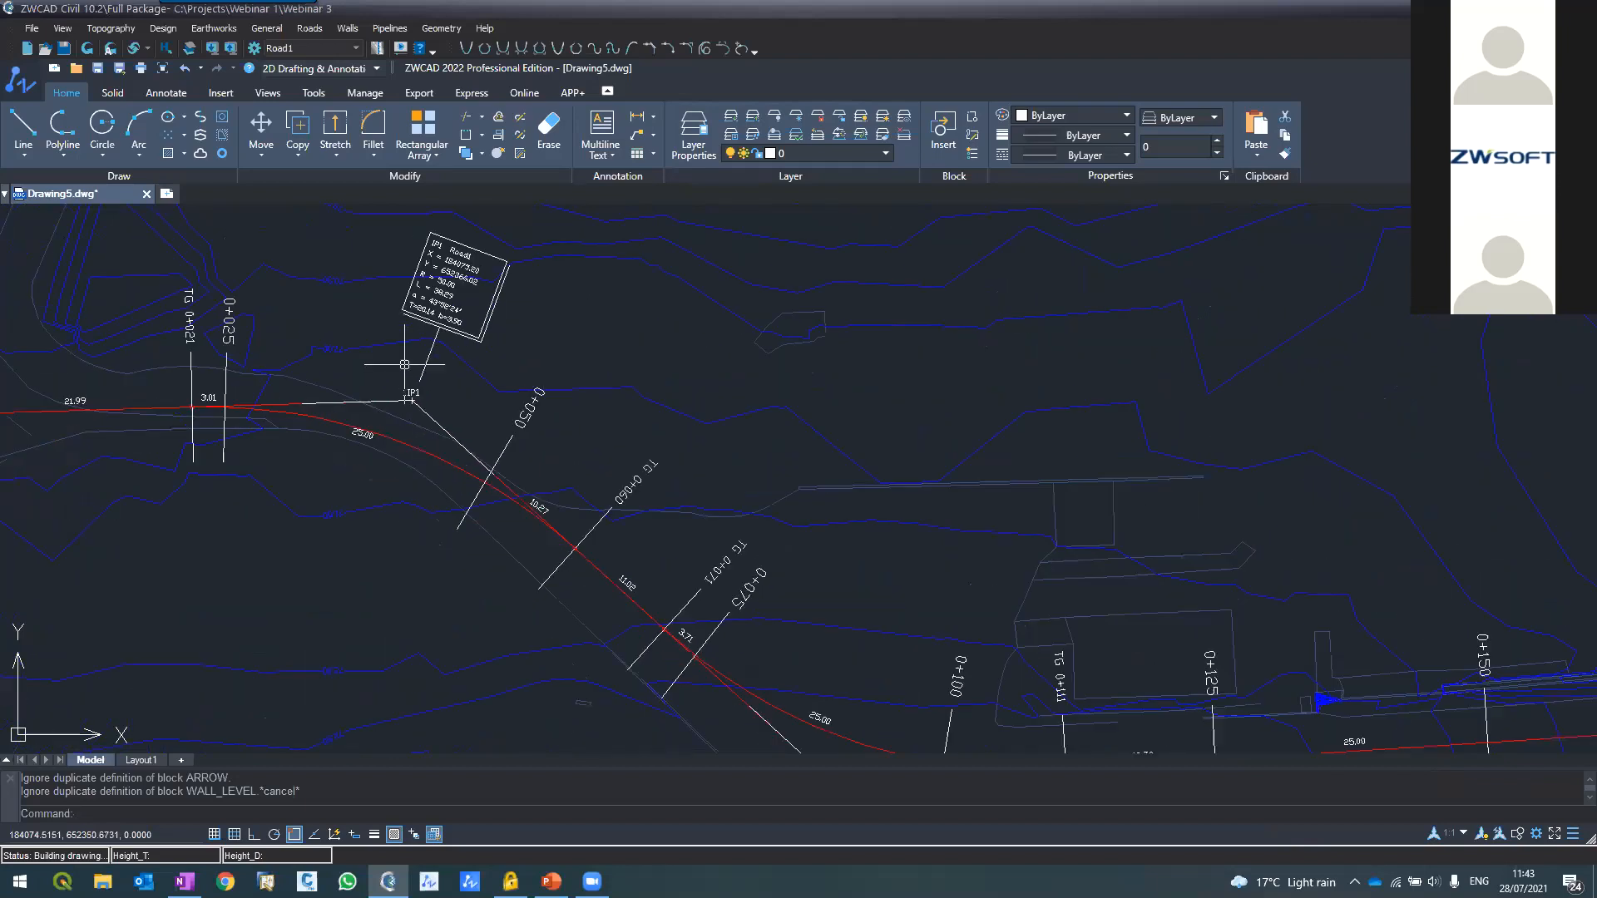
scroll(640, 651, up, 4)
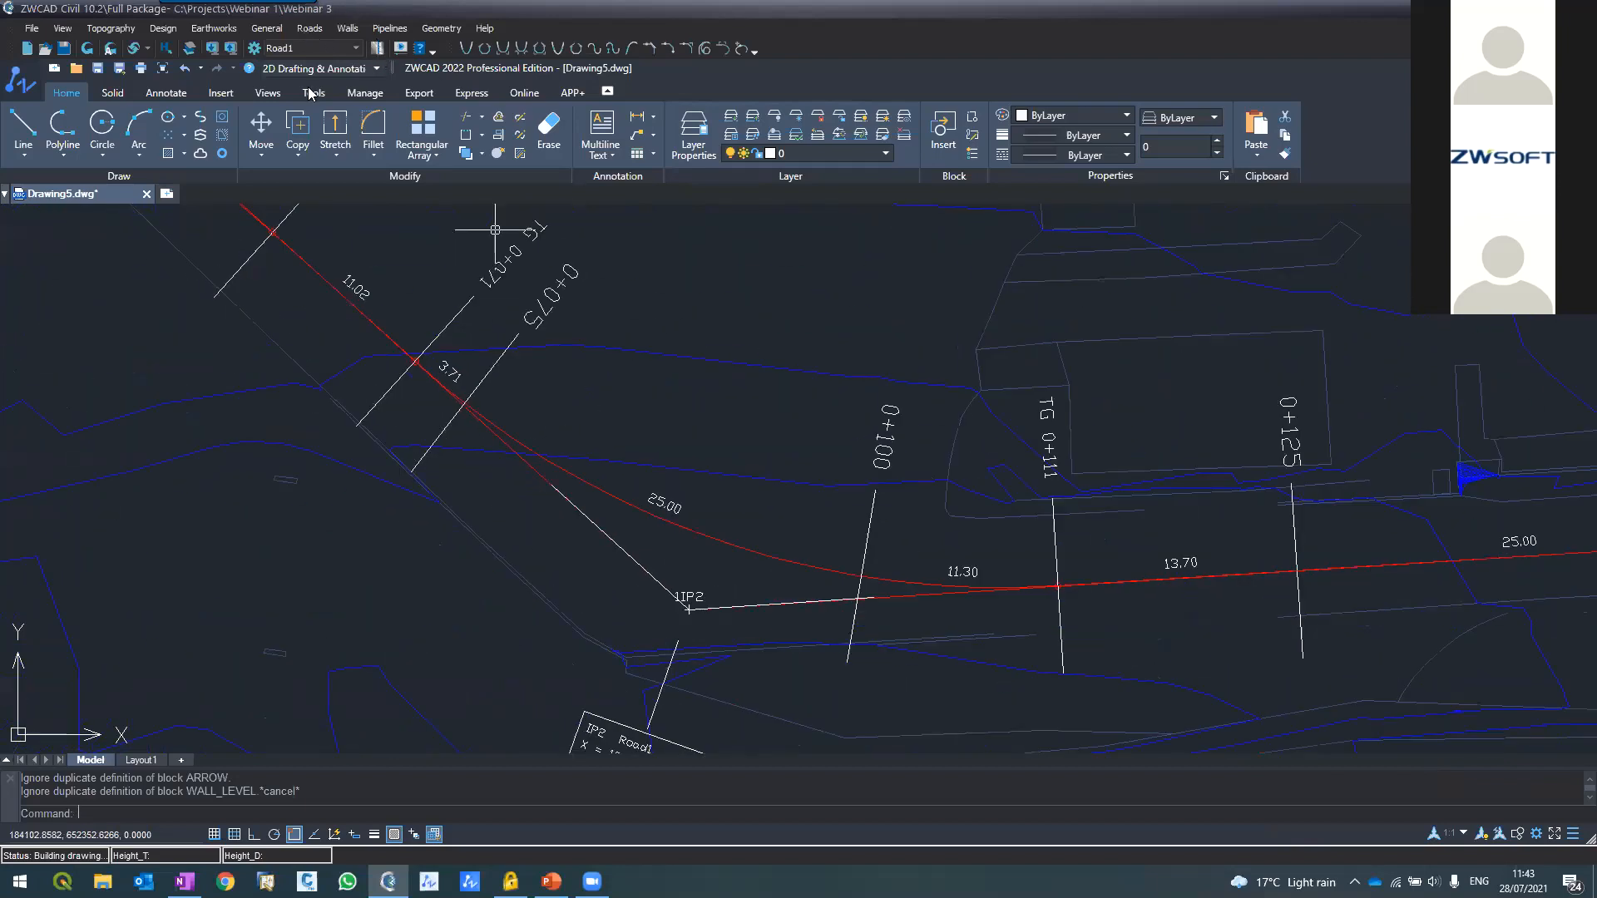
Reopen Road1's horizontal alignment and move point 1IP2 east along its outgoing tangent to about 184119.69, 652331.27
click(310, 28)
click(357, 72)
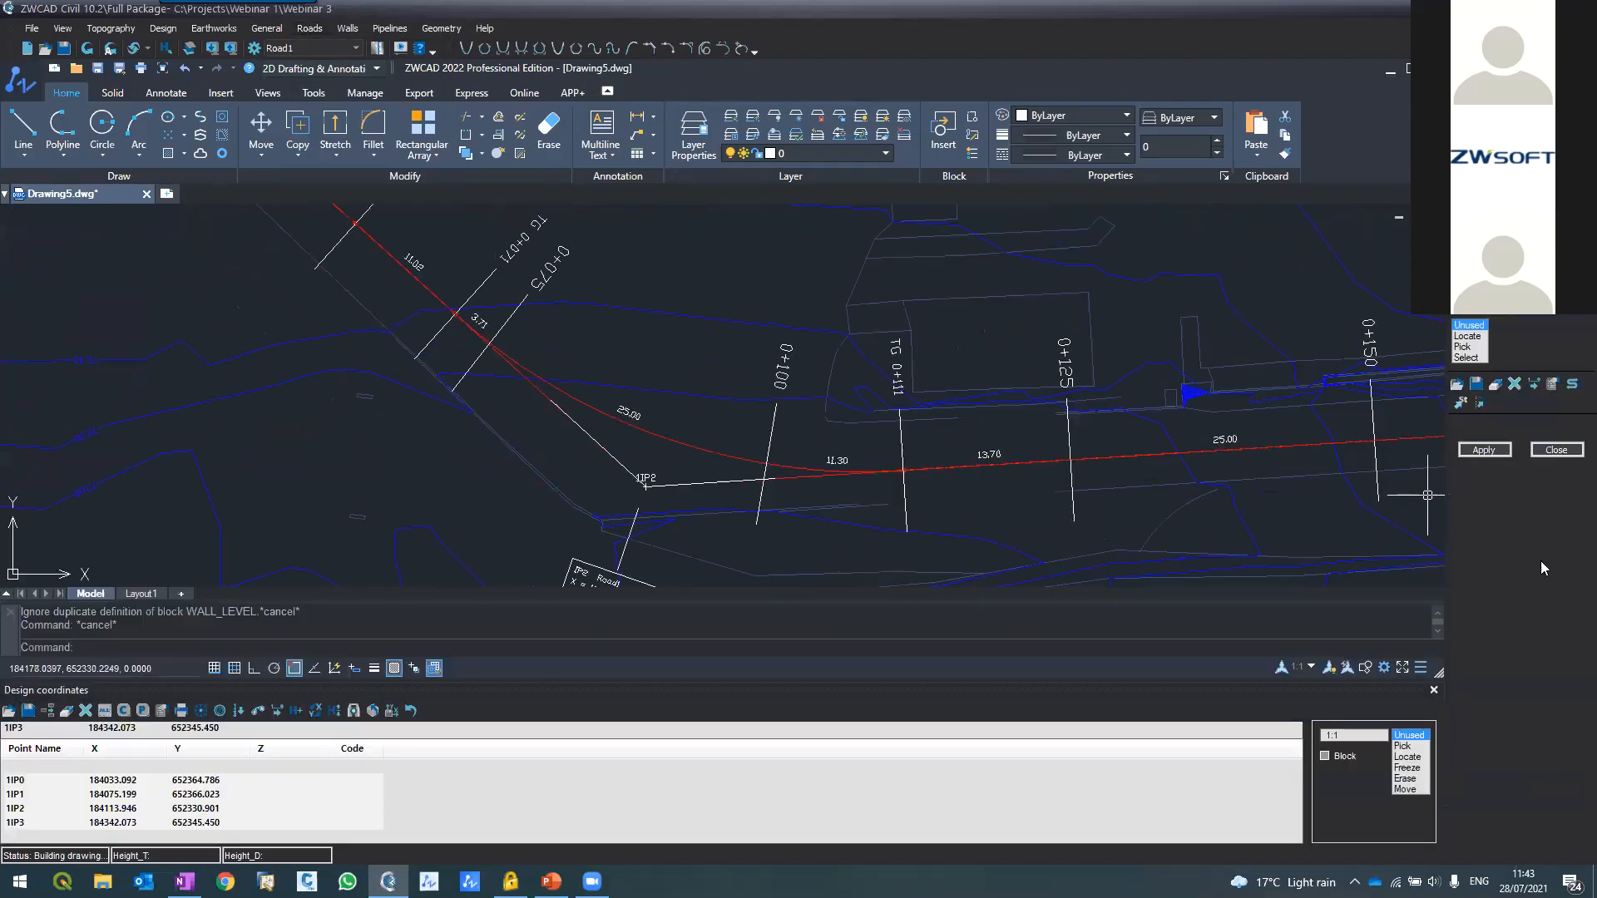
click(1399, 790)
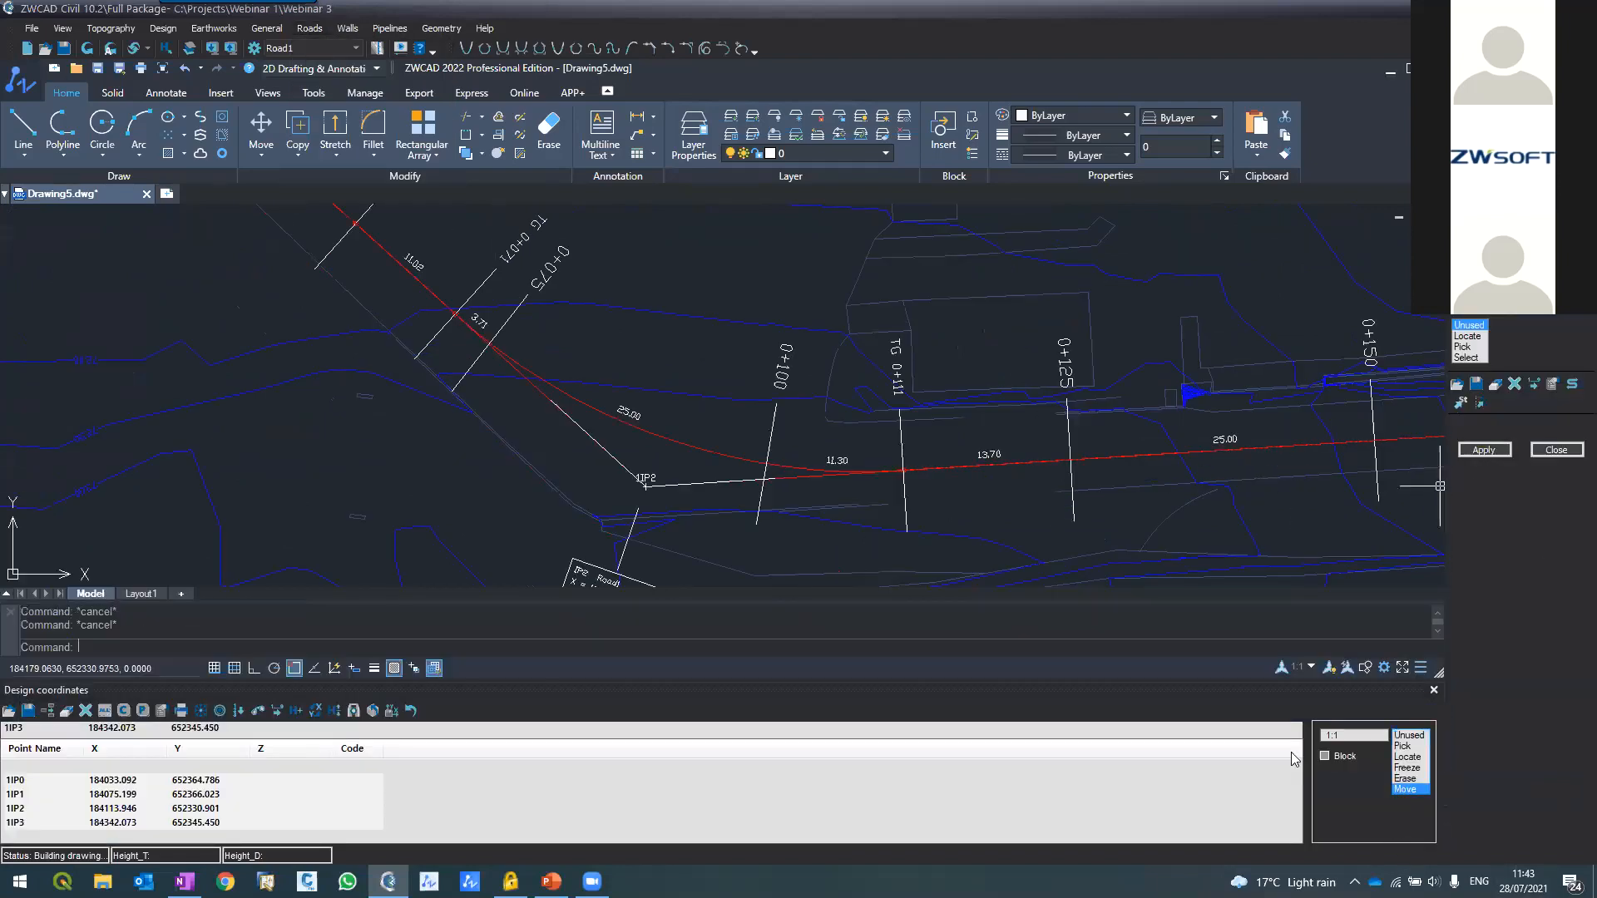
click(640, 489)
click(646, 488)
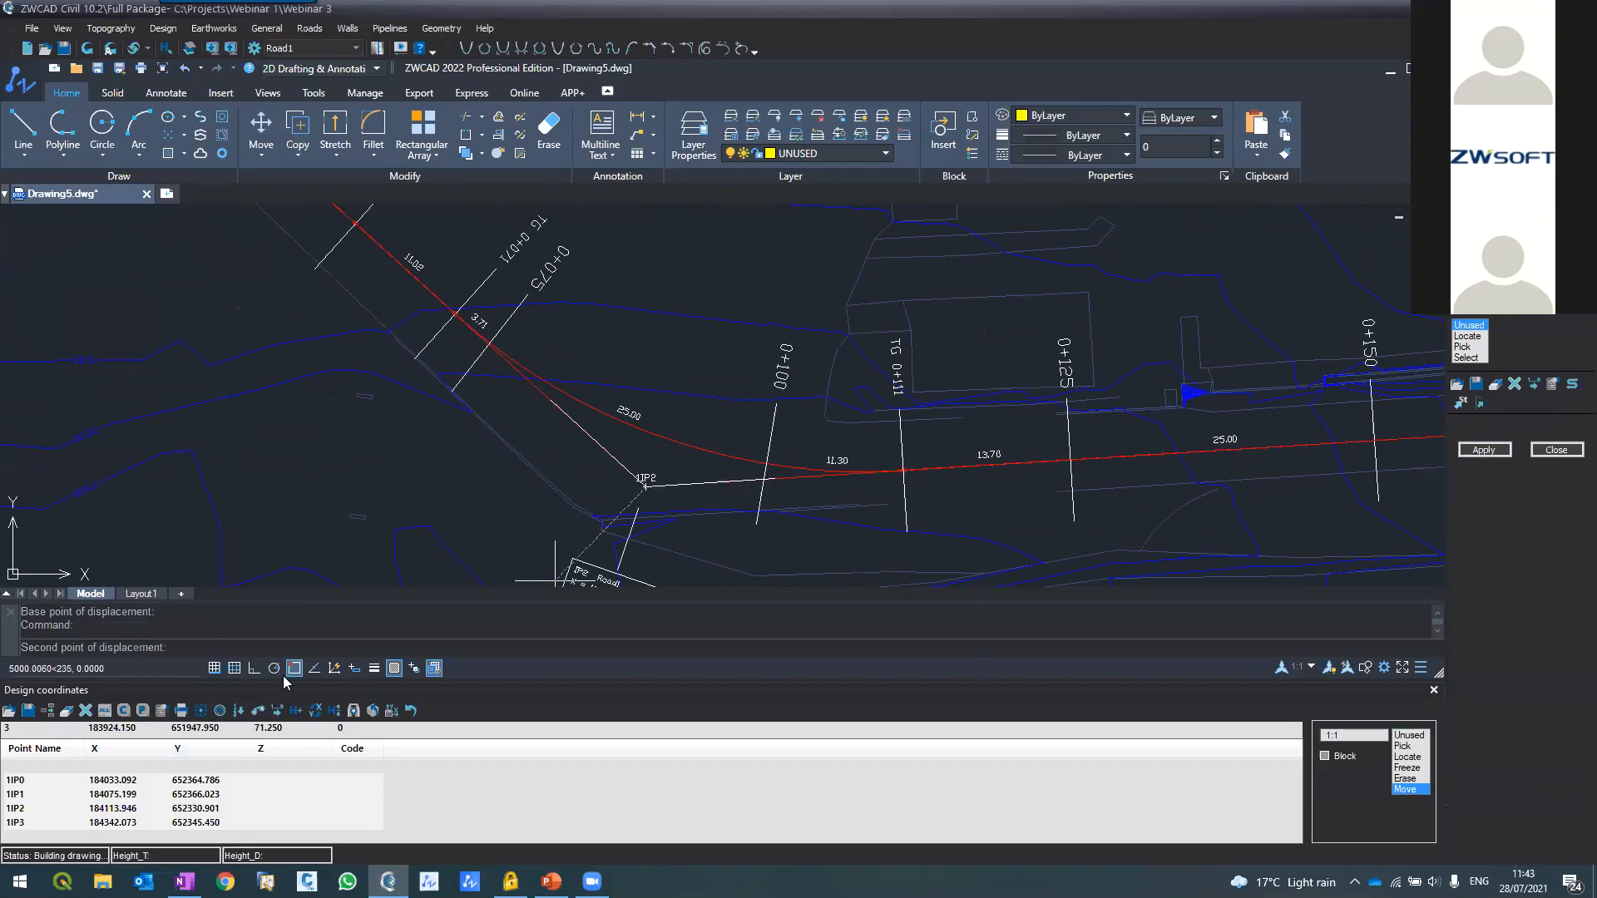
scroll(713, 487, up, 5)
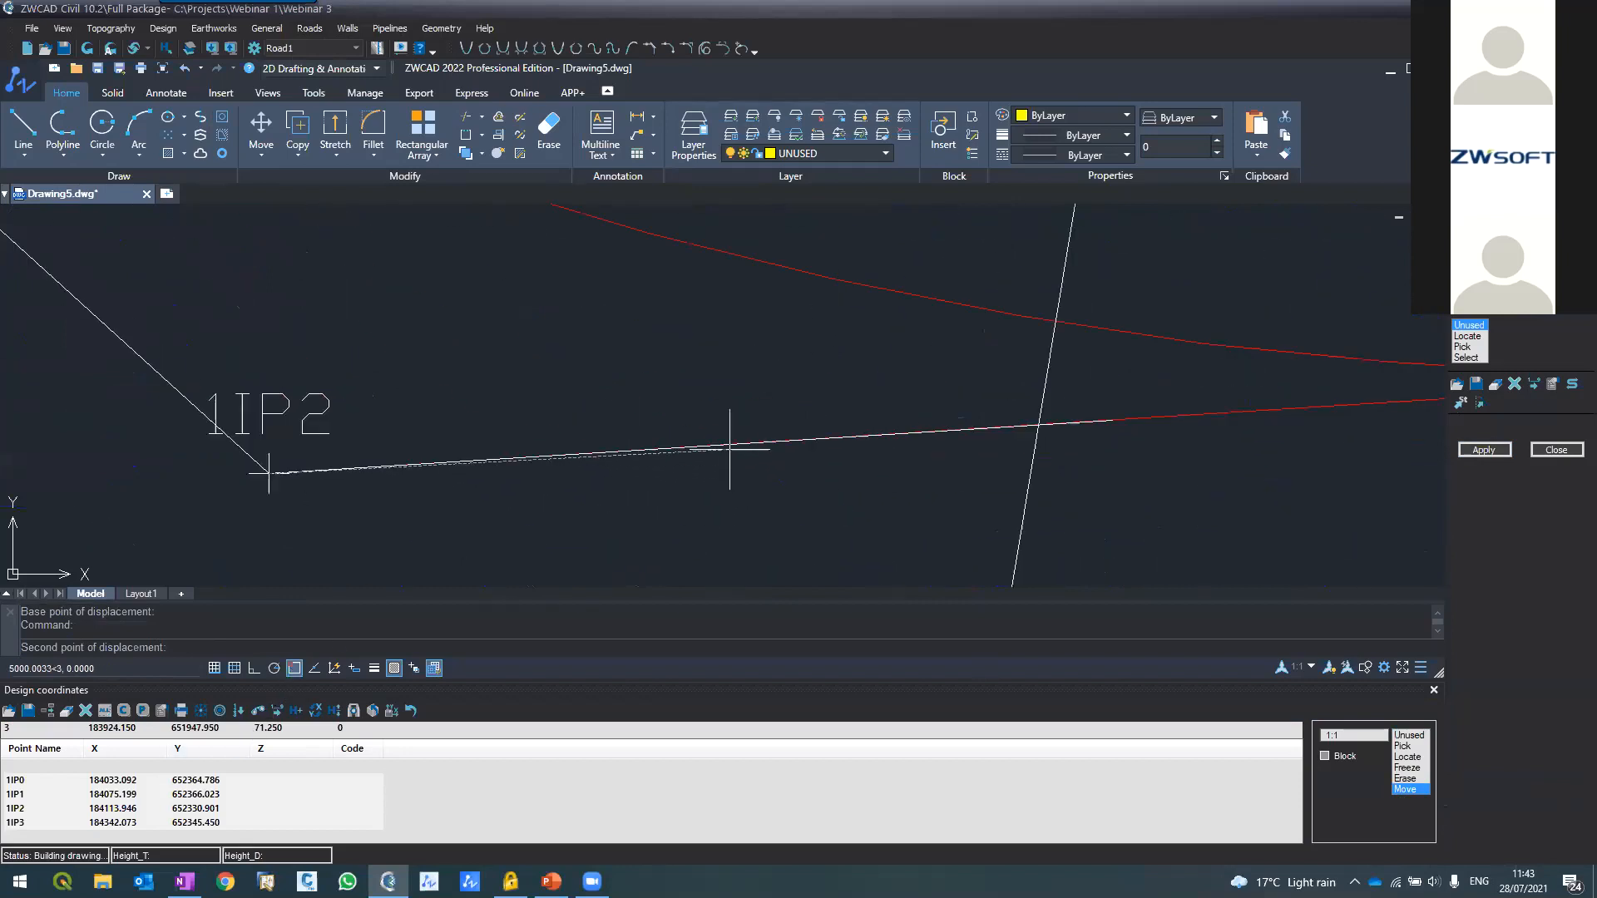
click(730, 446)
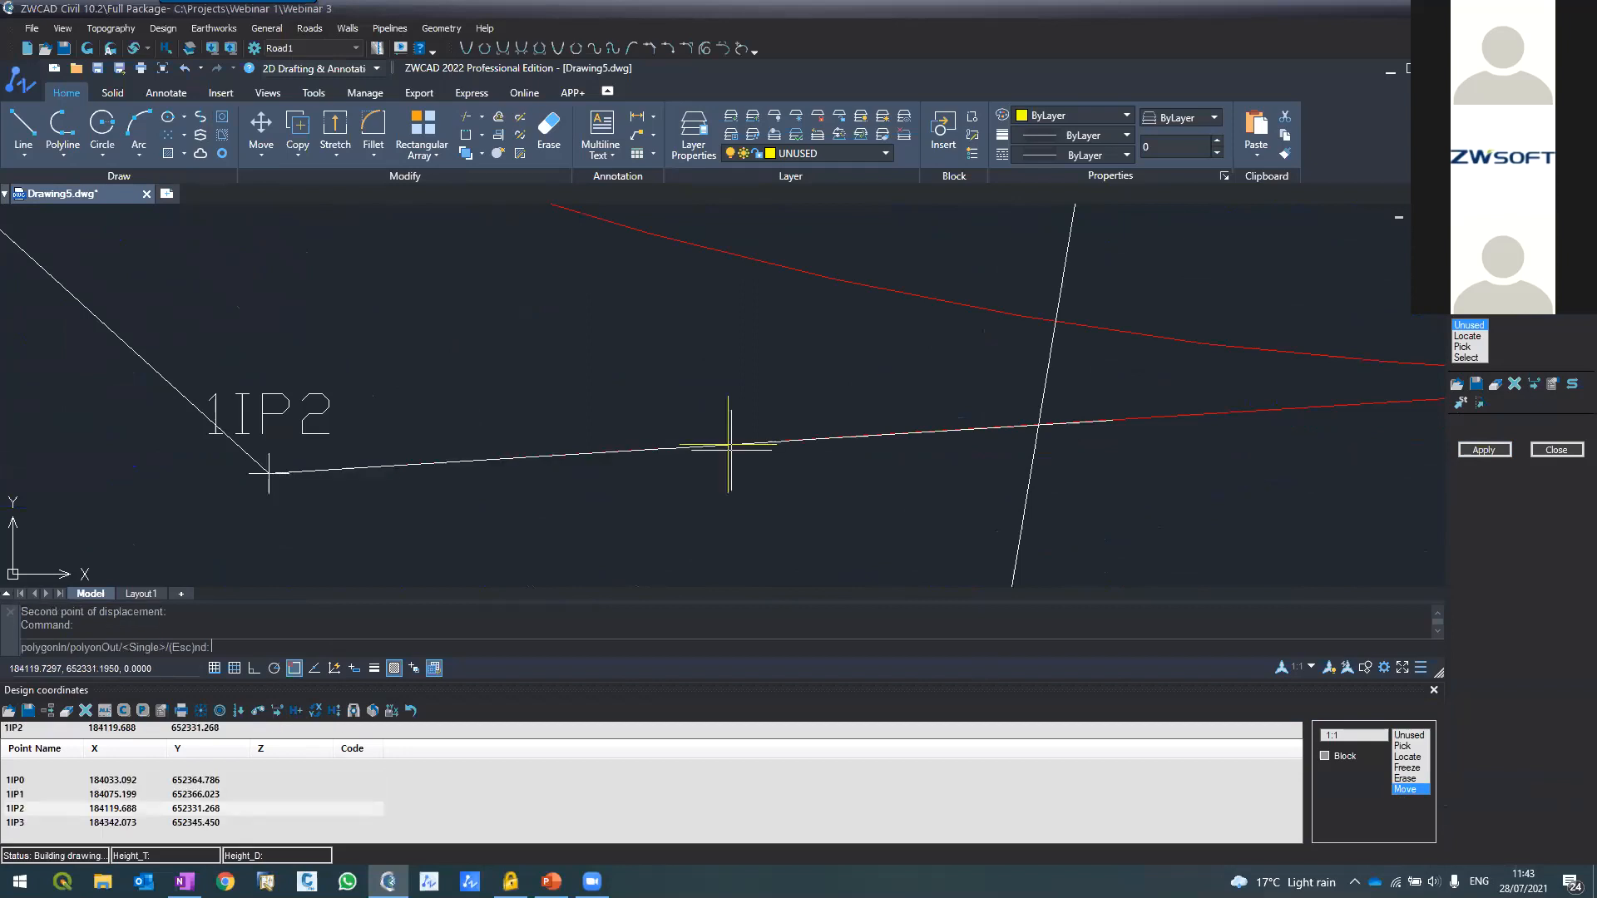
Rebuild Road1's layout at interval 2 from the moved point and erase the original red centreline polyline
click(1483, 449)
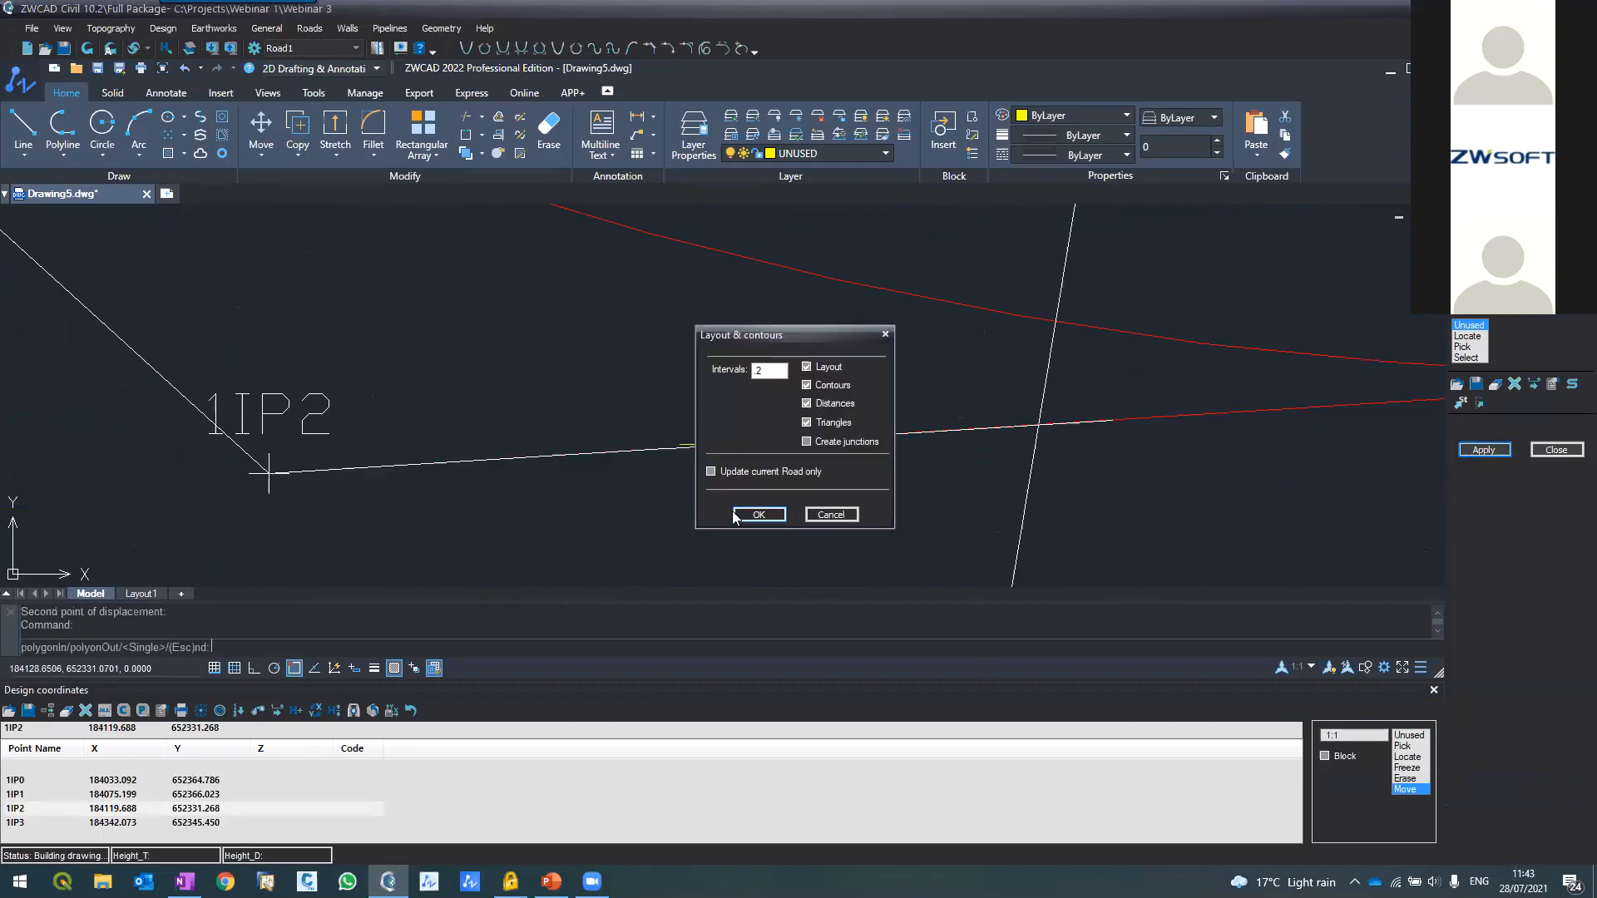
click(746, 513)
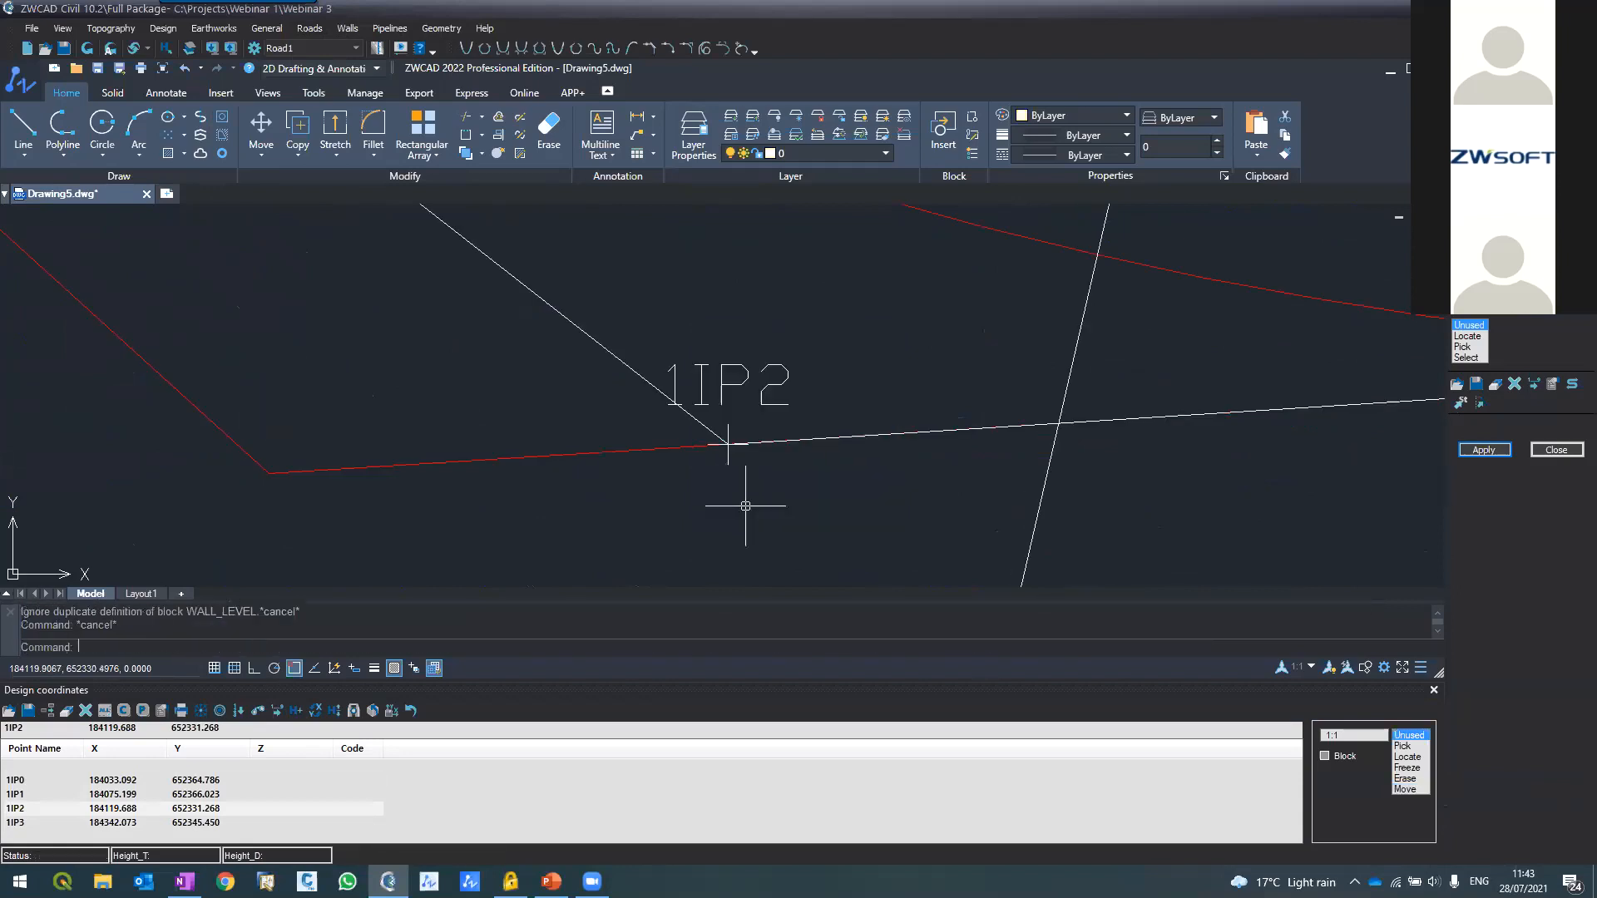
click(603, 453)
text(e)
key(Return)
scroll(582, 498, down, 5)
scroll(582, 498, down, 5)
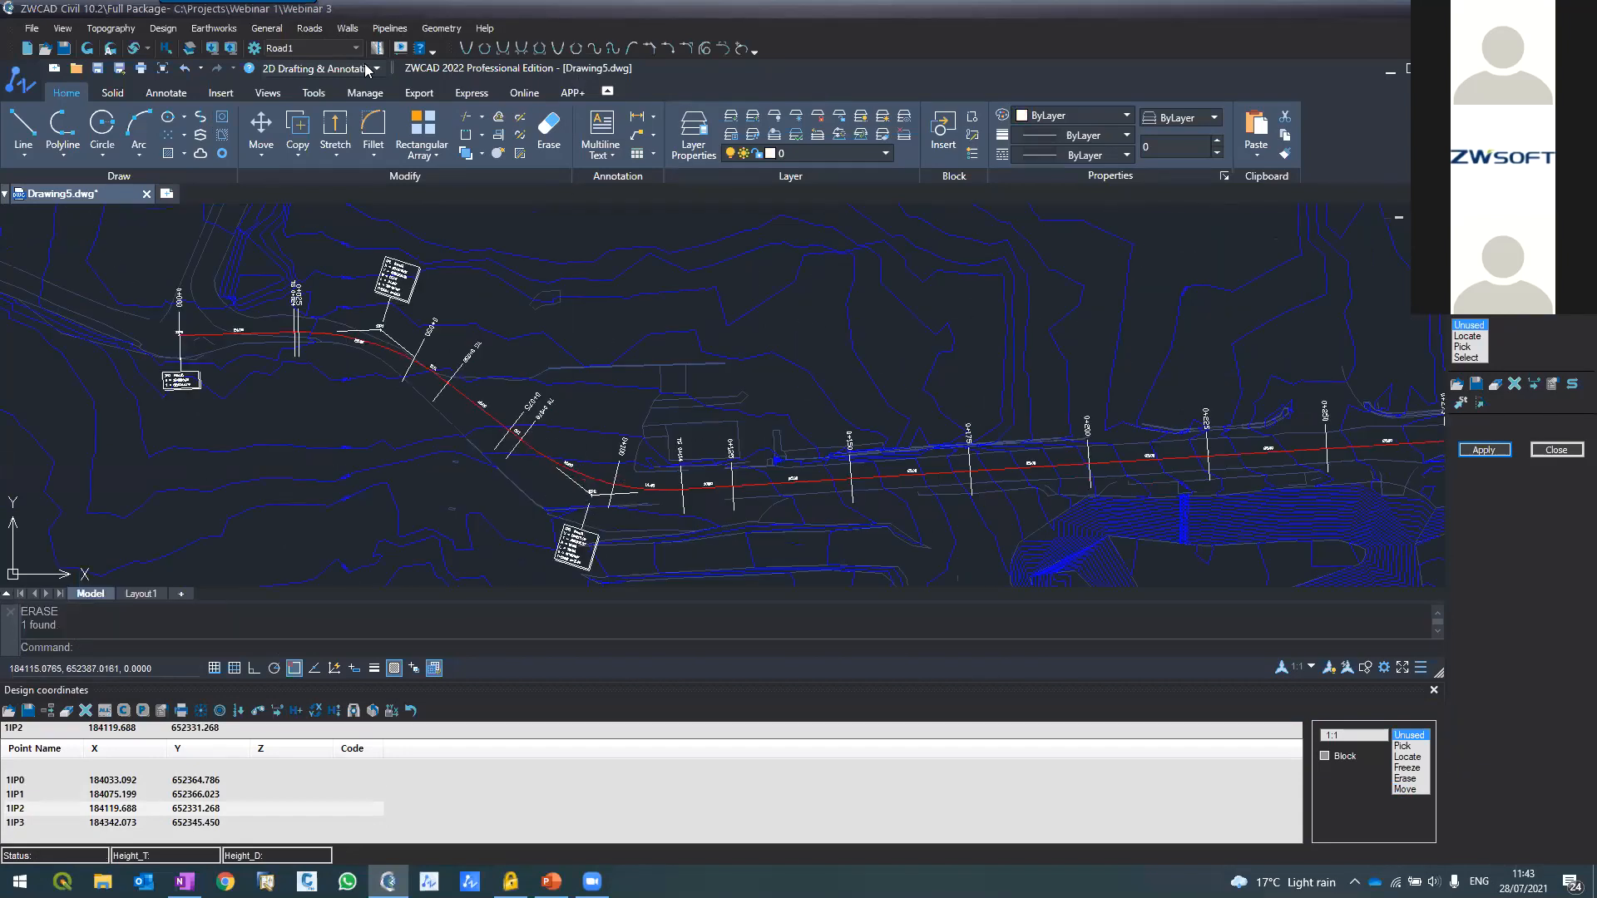
Open Road1's vertical alignment and apply it to the vertical alignment only to generate the ground profile, shown to its full extents
click(306, 28)
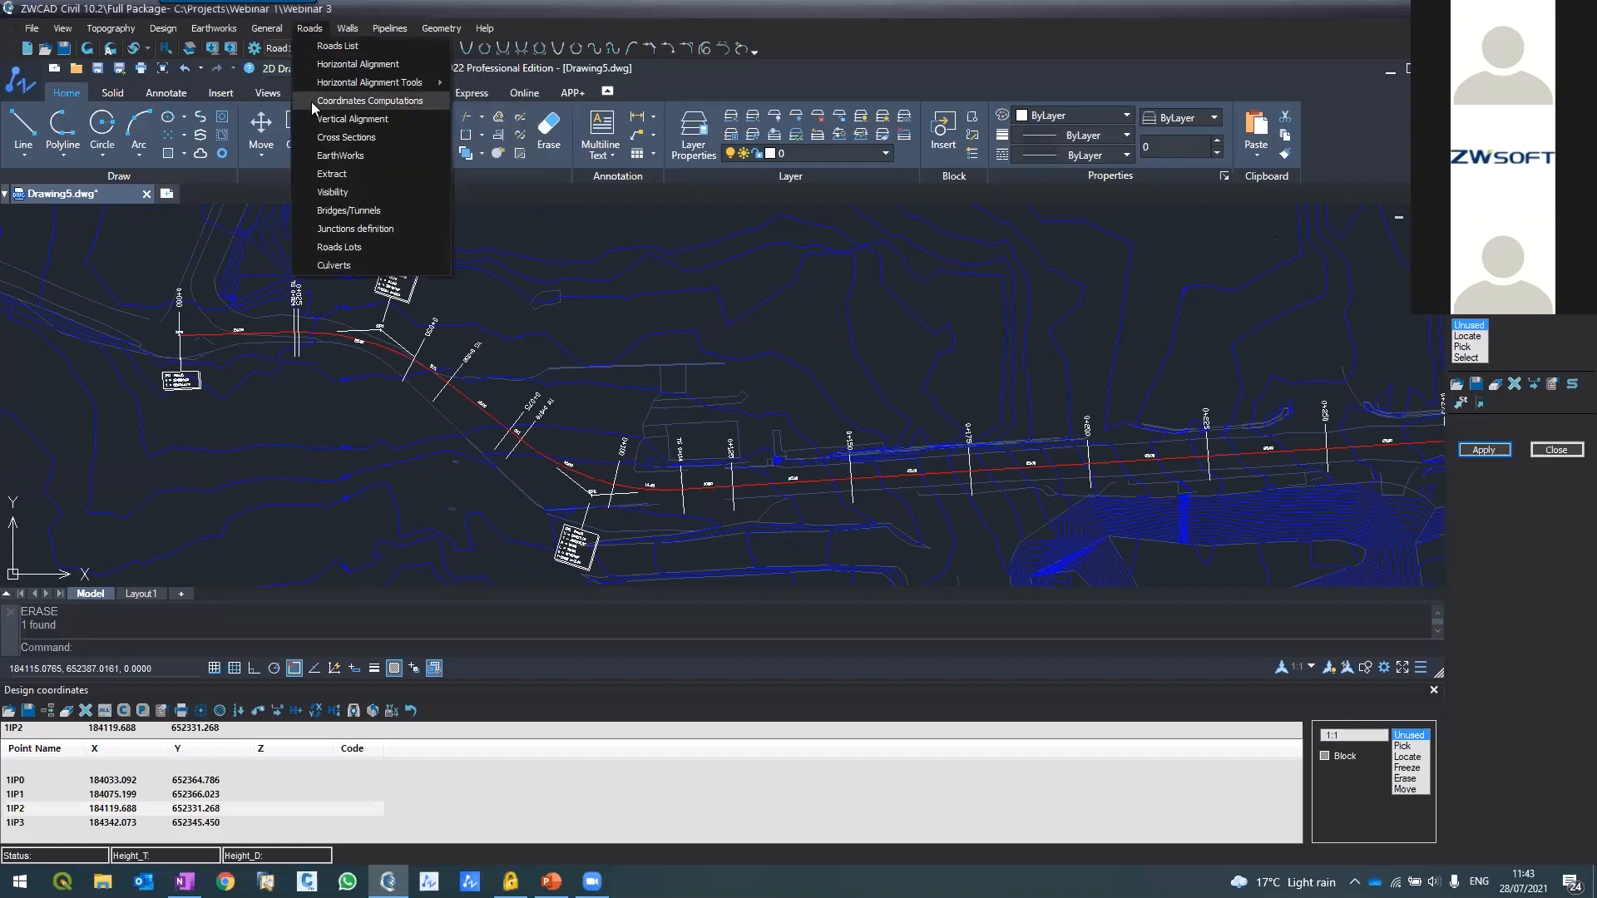
key(Escape)
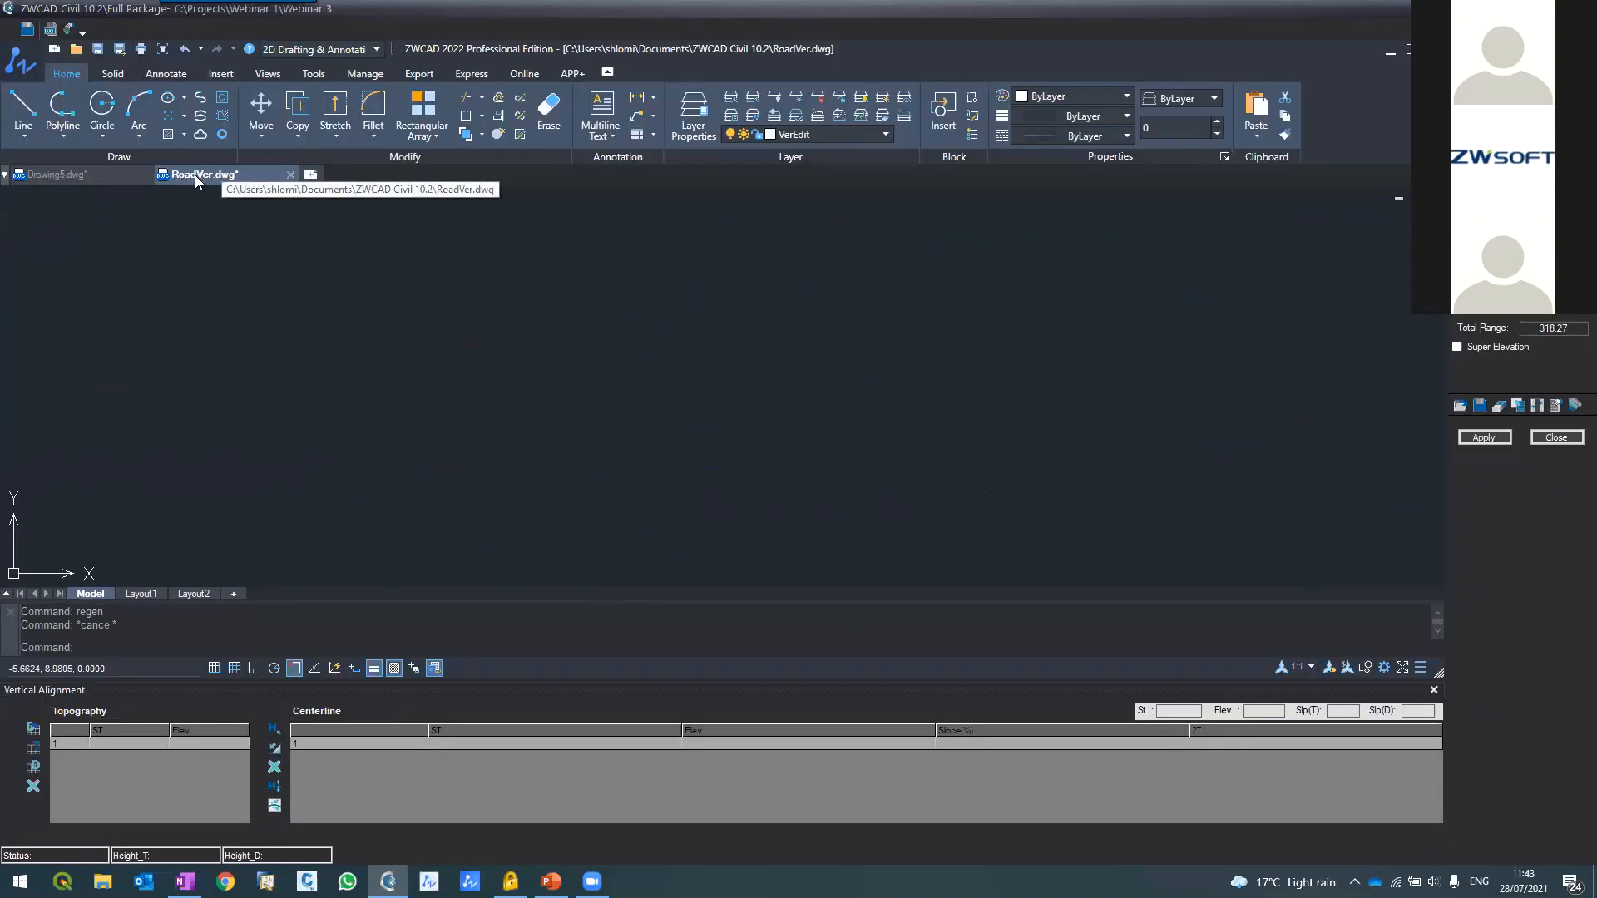
click(79, 173)
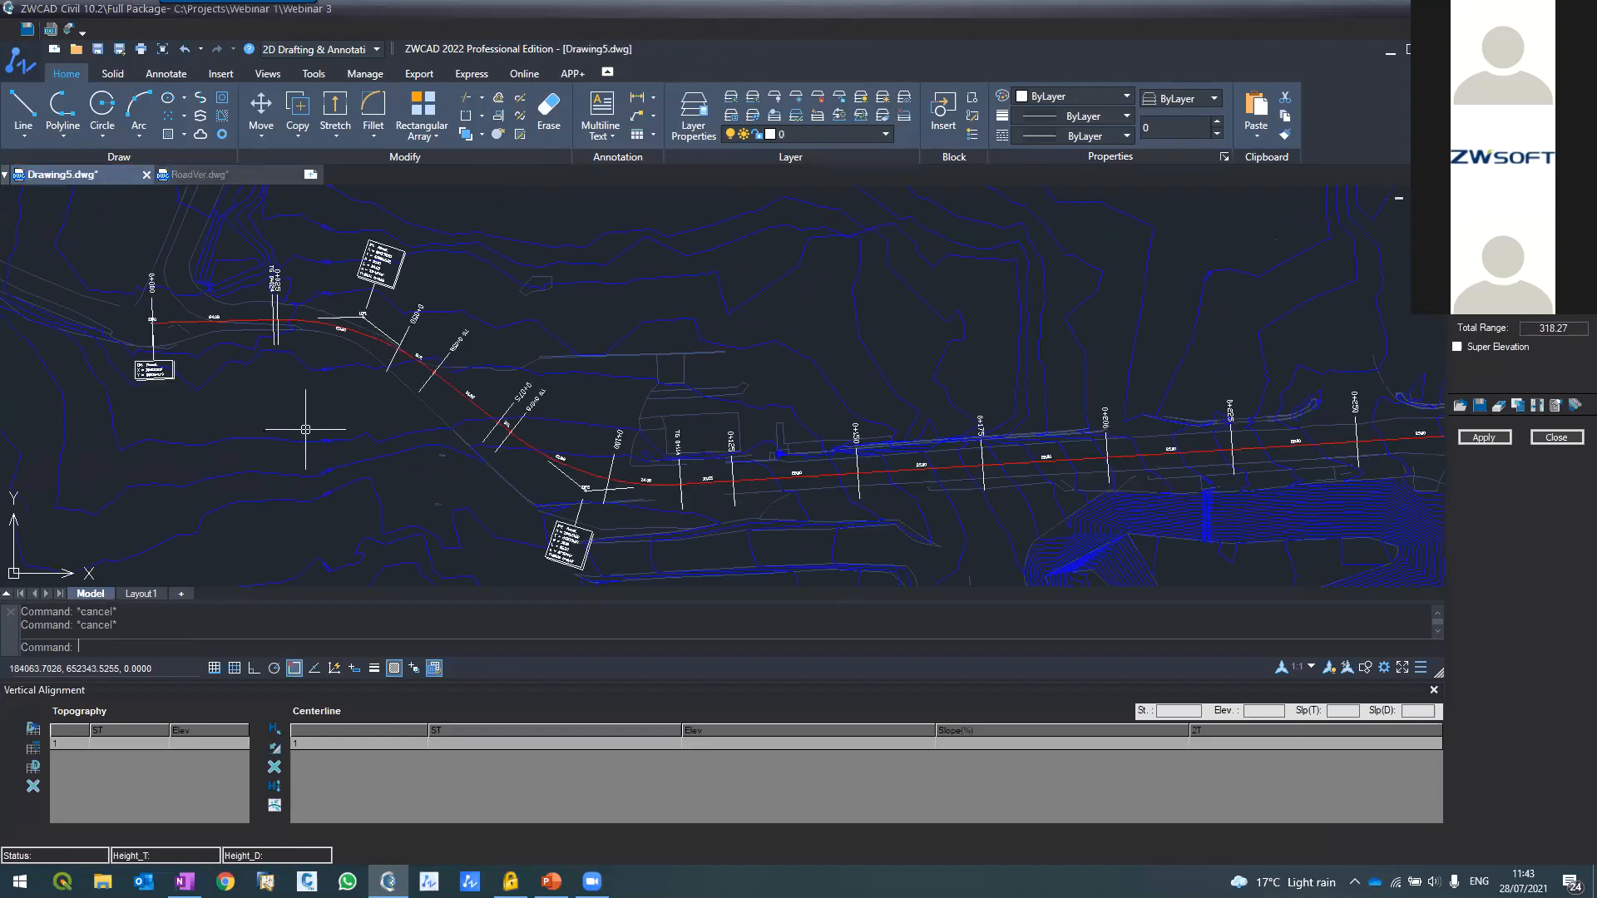
click(204, 174)
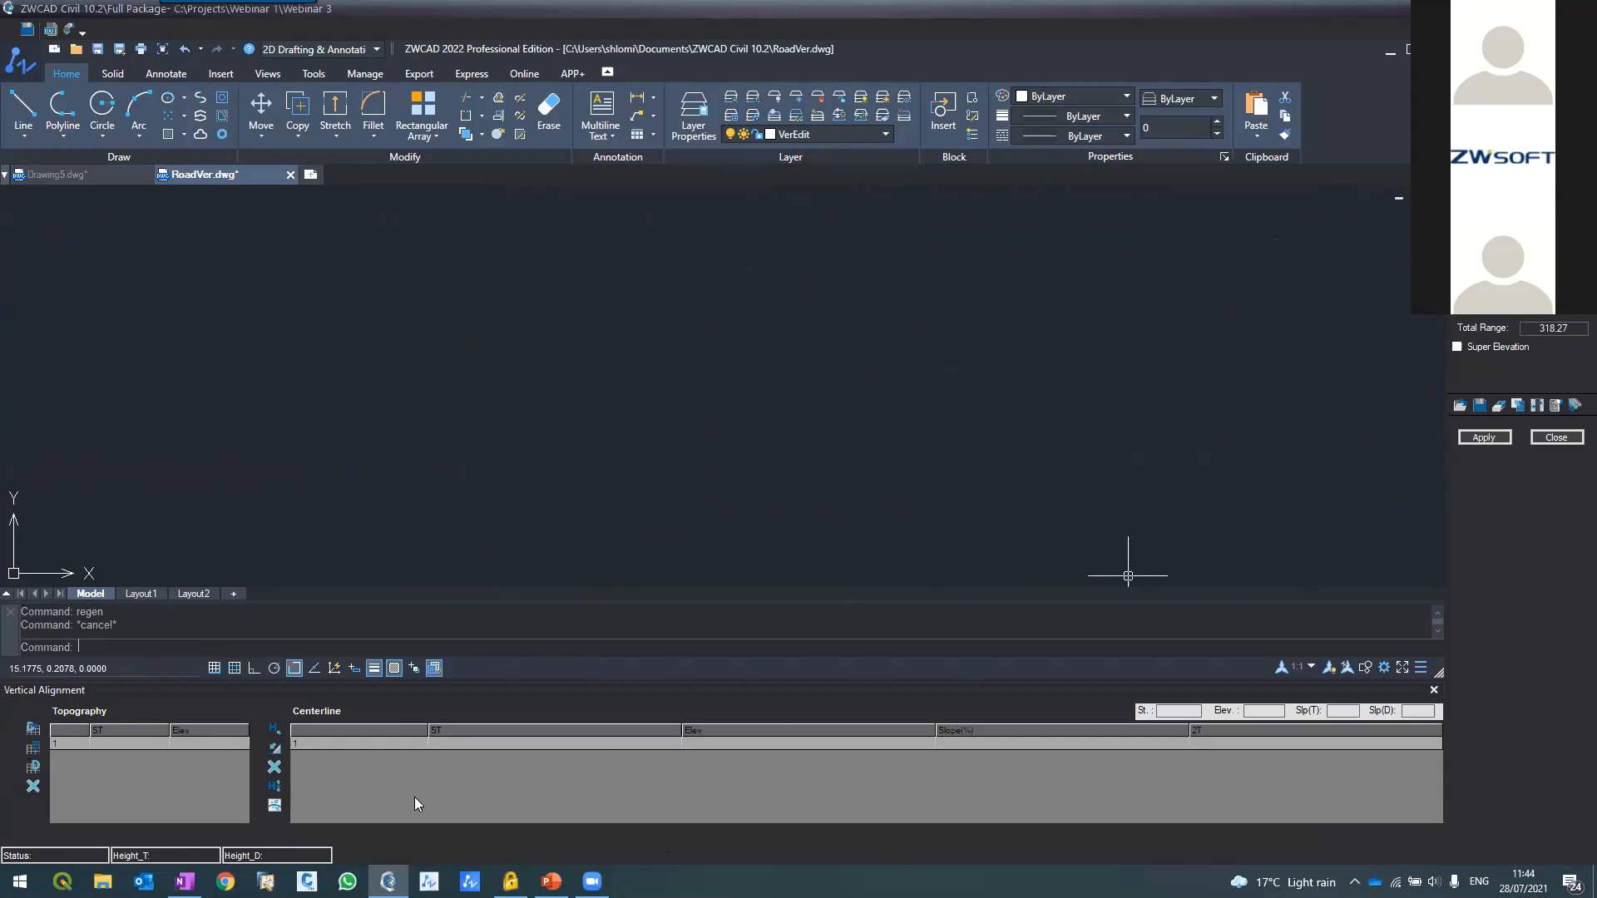
click(1477, 442)
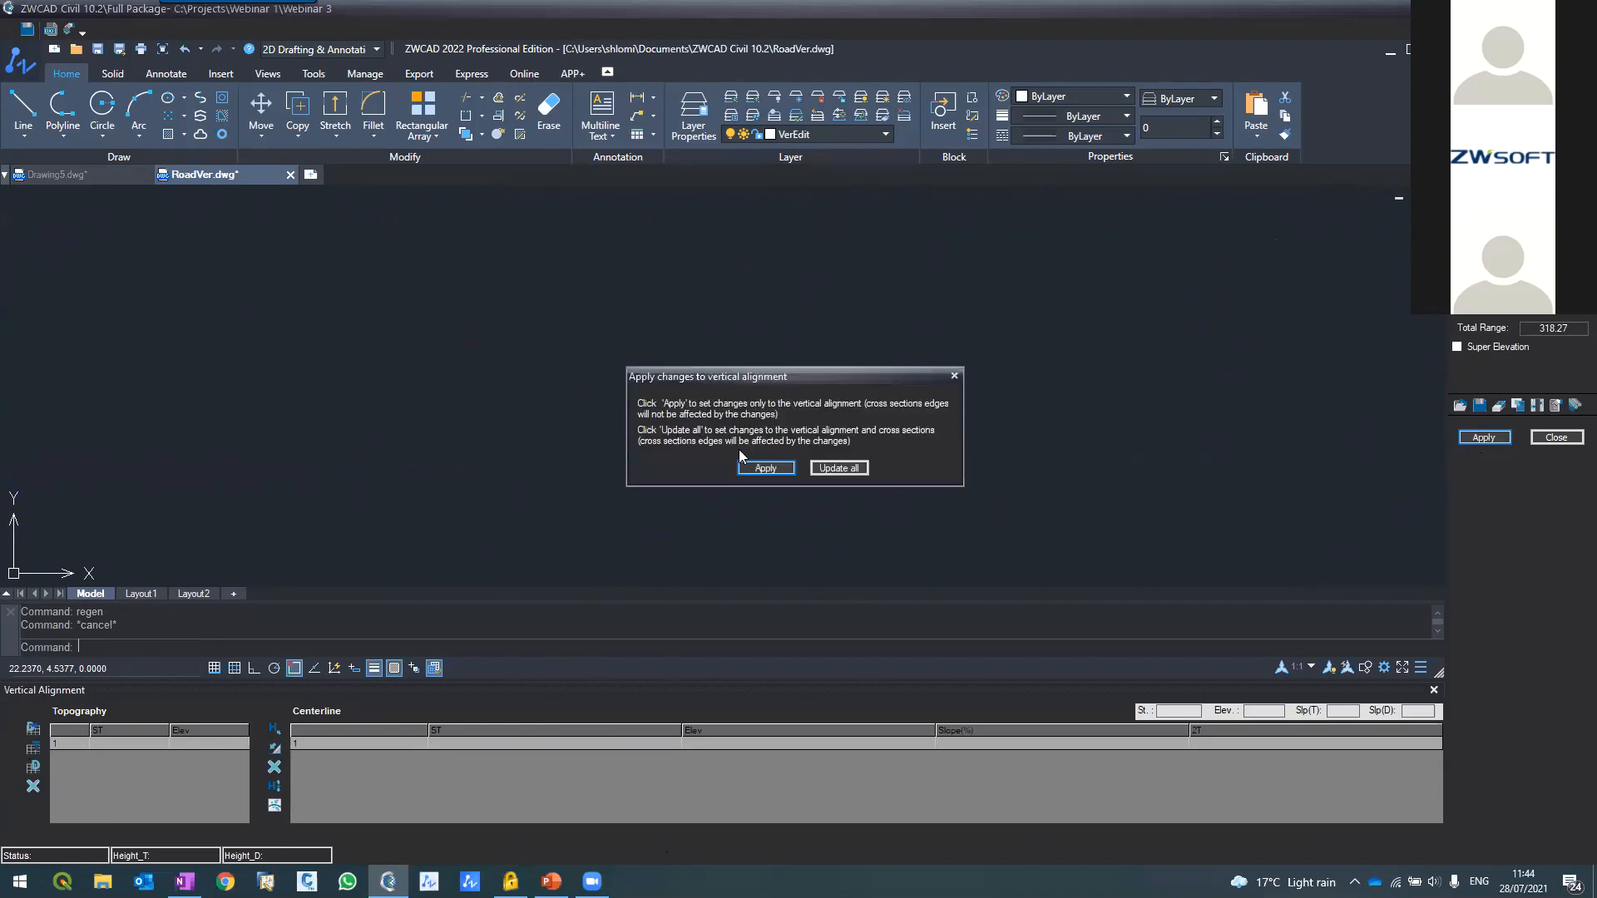
click(764, 468)
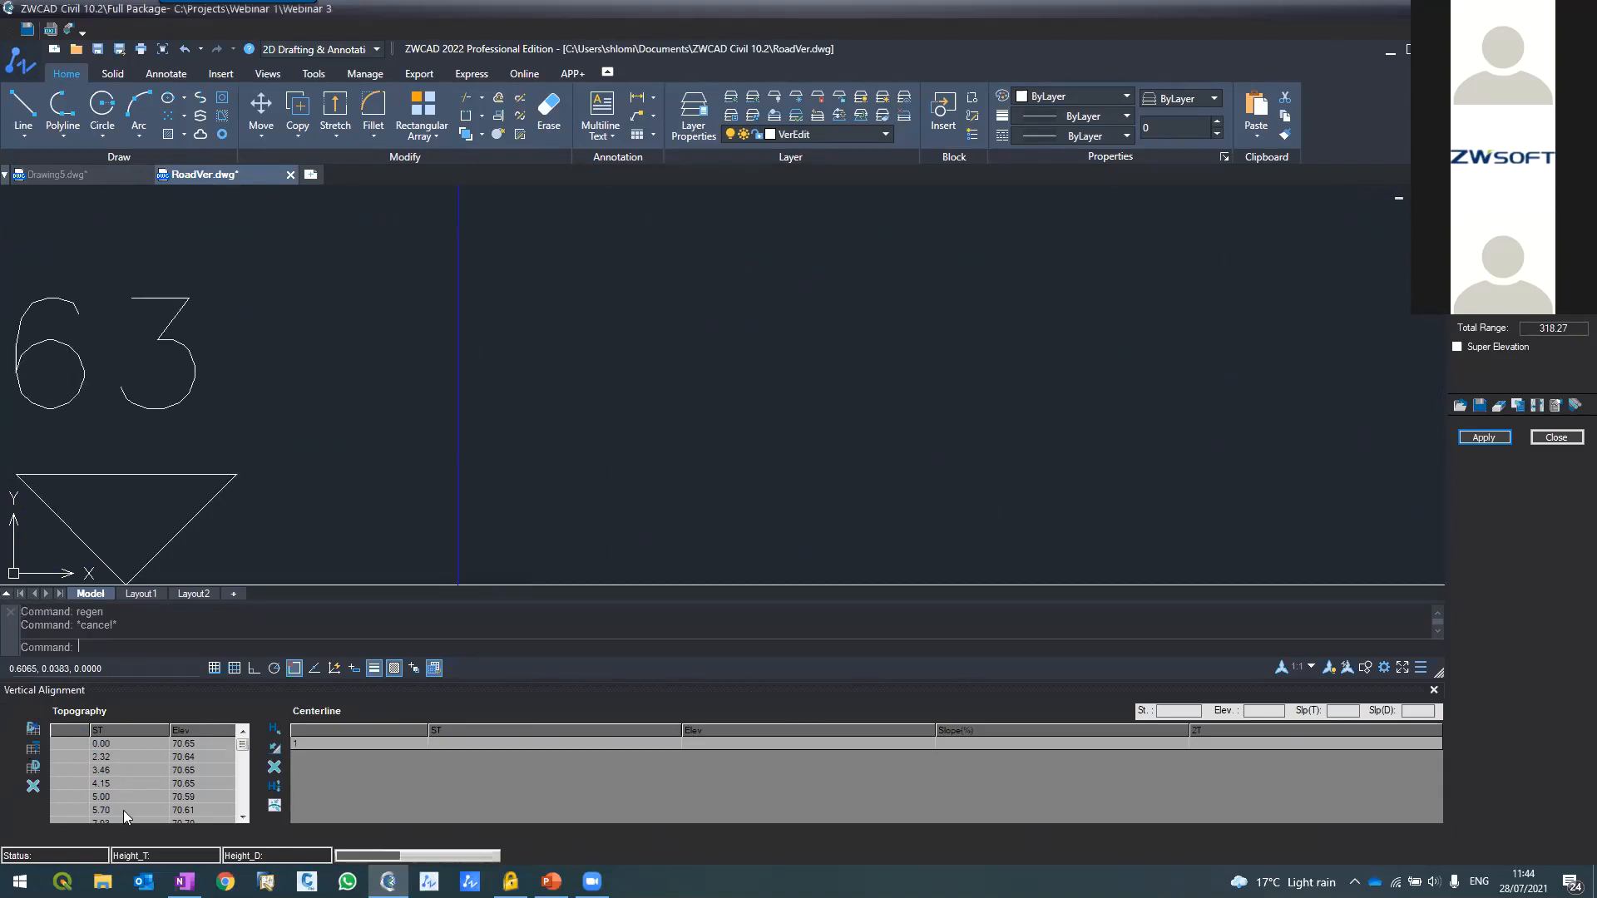
text(z)
key(Return)
text(e)
key(Return)
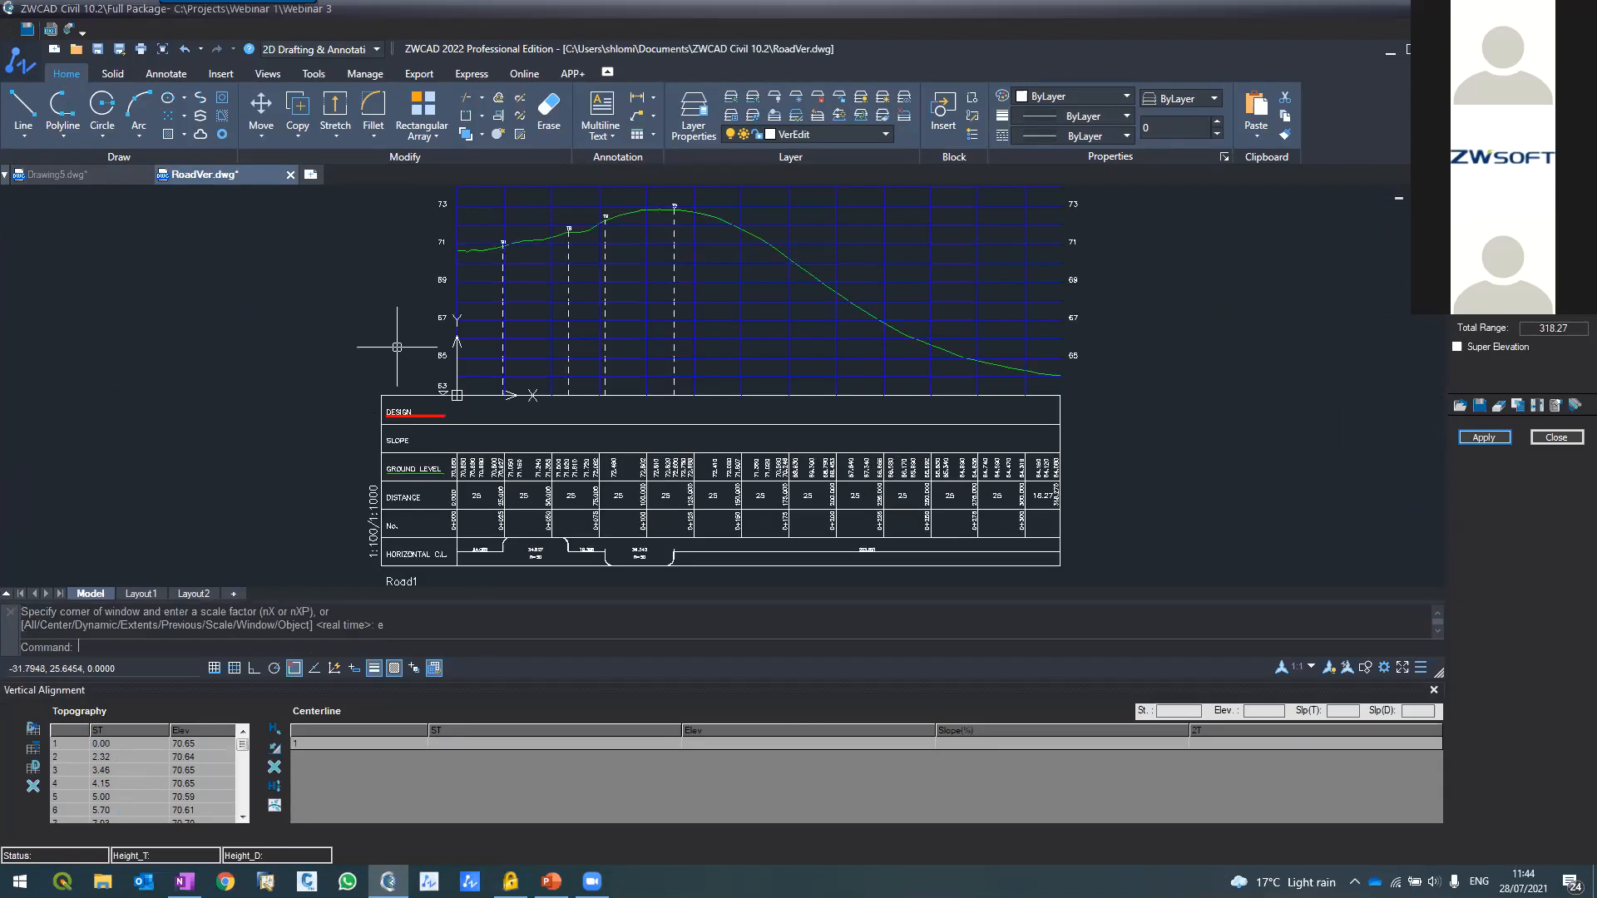
Examine the Road1 profile's ground line, tangent points and ground level, distance, station and horizontal centreline rows
scroll(556, 196, up, 4)
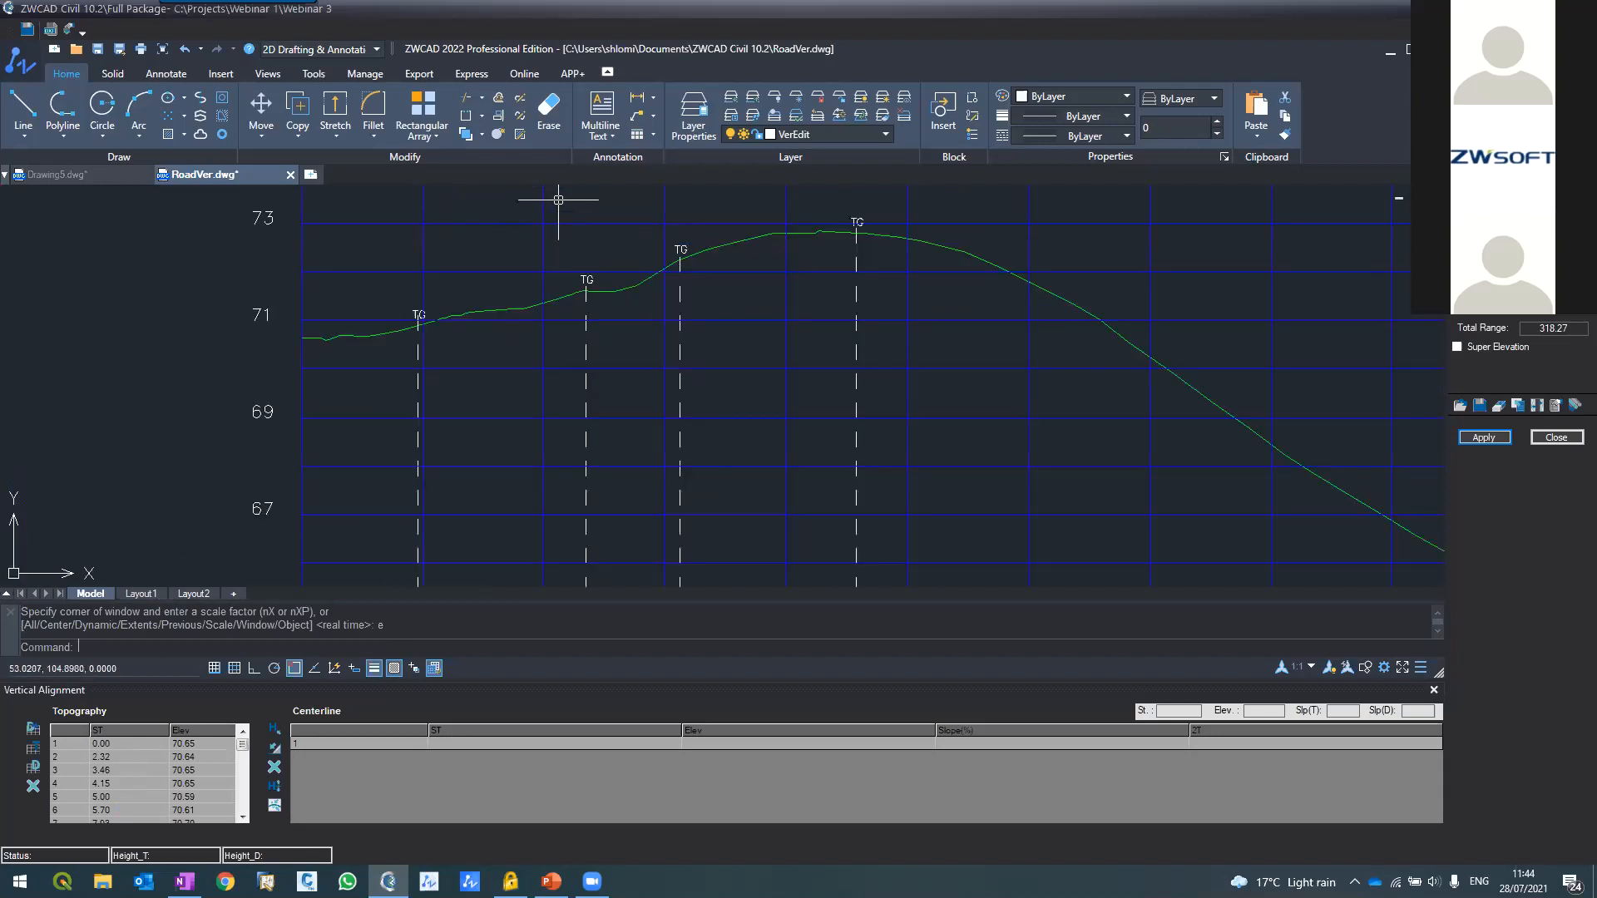
scroll(558, 199, down, 5)
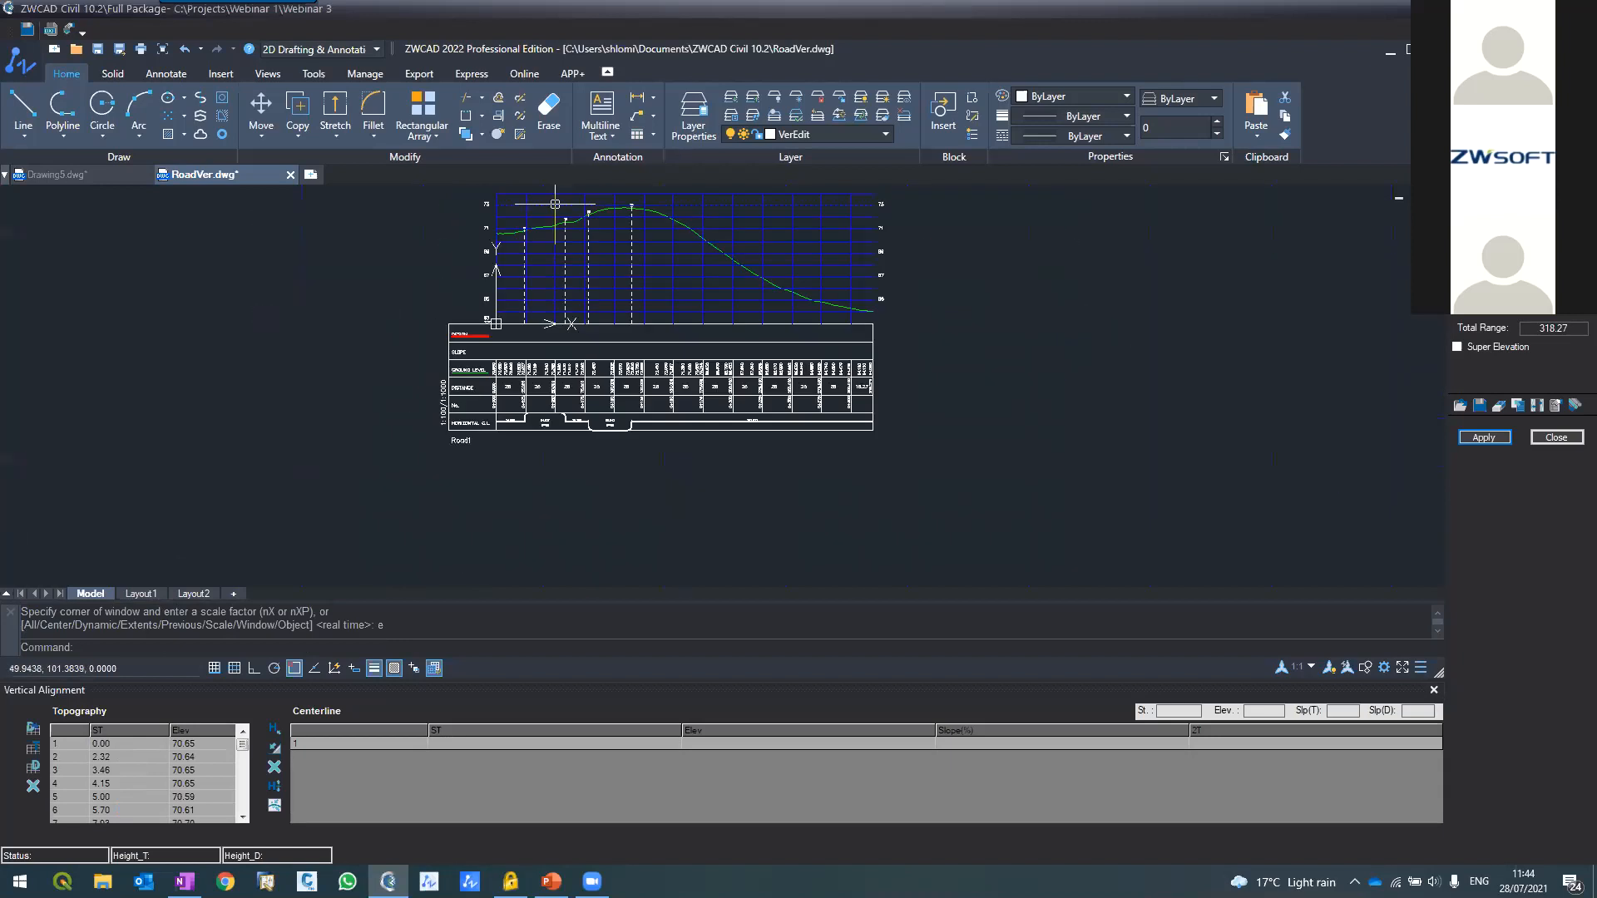
scroll(424, 465, up, 1)
scroll(426, 493, up, 2)
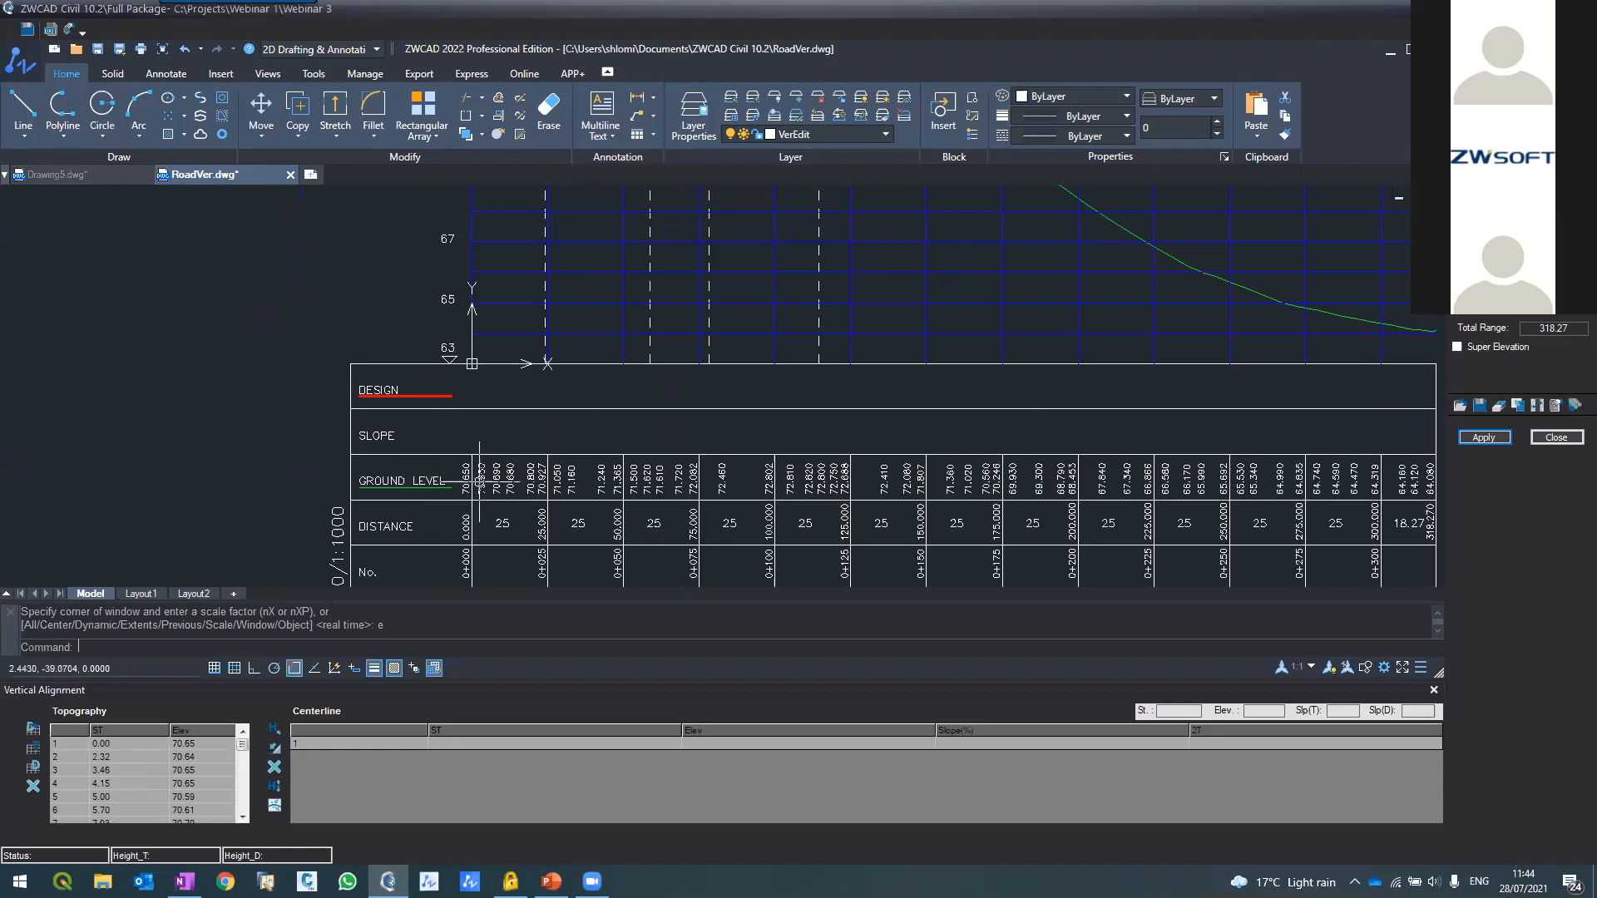
scroll(482, 482, up, 4)
scroll(467, 462, down, 5)
scroll(275, 548, up, 2)
scroll(279, 557, up, 3)
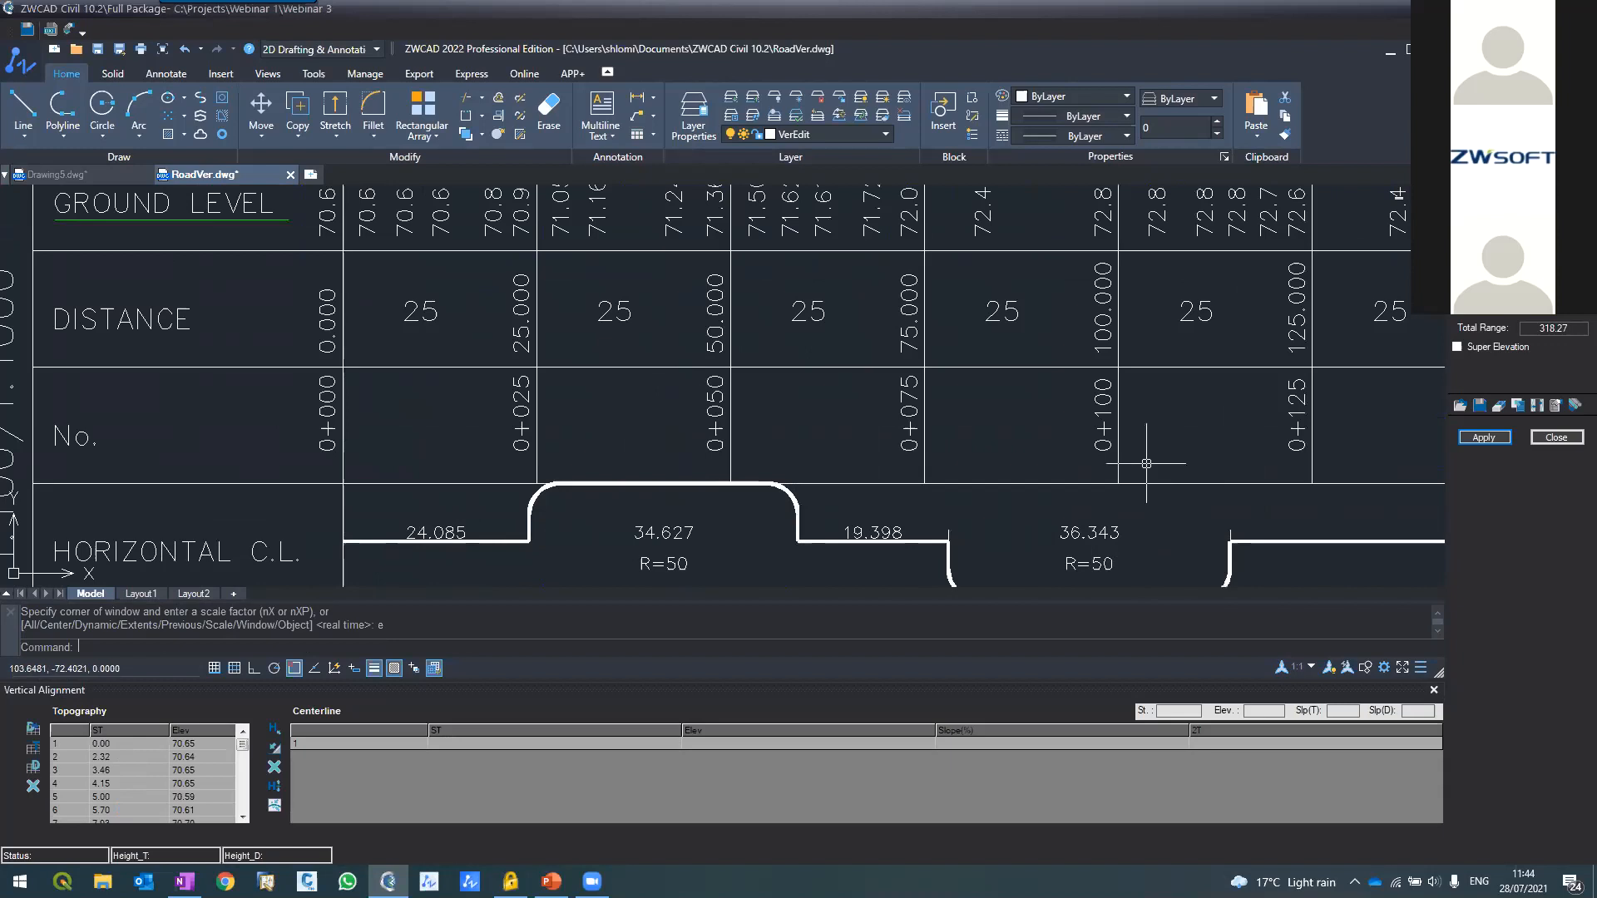
scroll(947, 516, down, 10)
scroll(953, 482, up, 8)
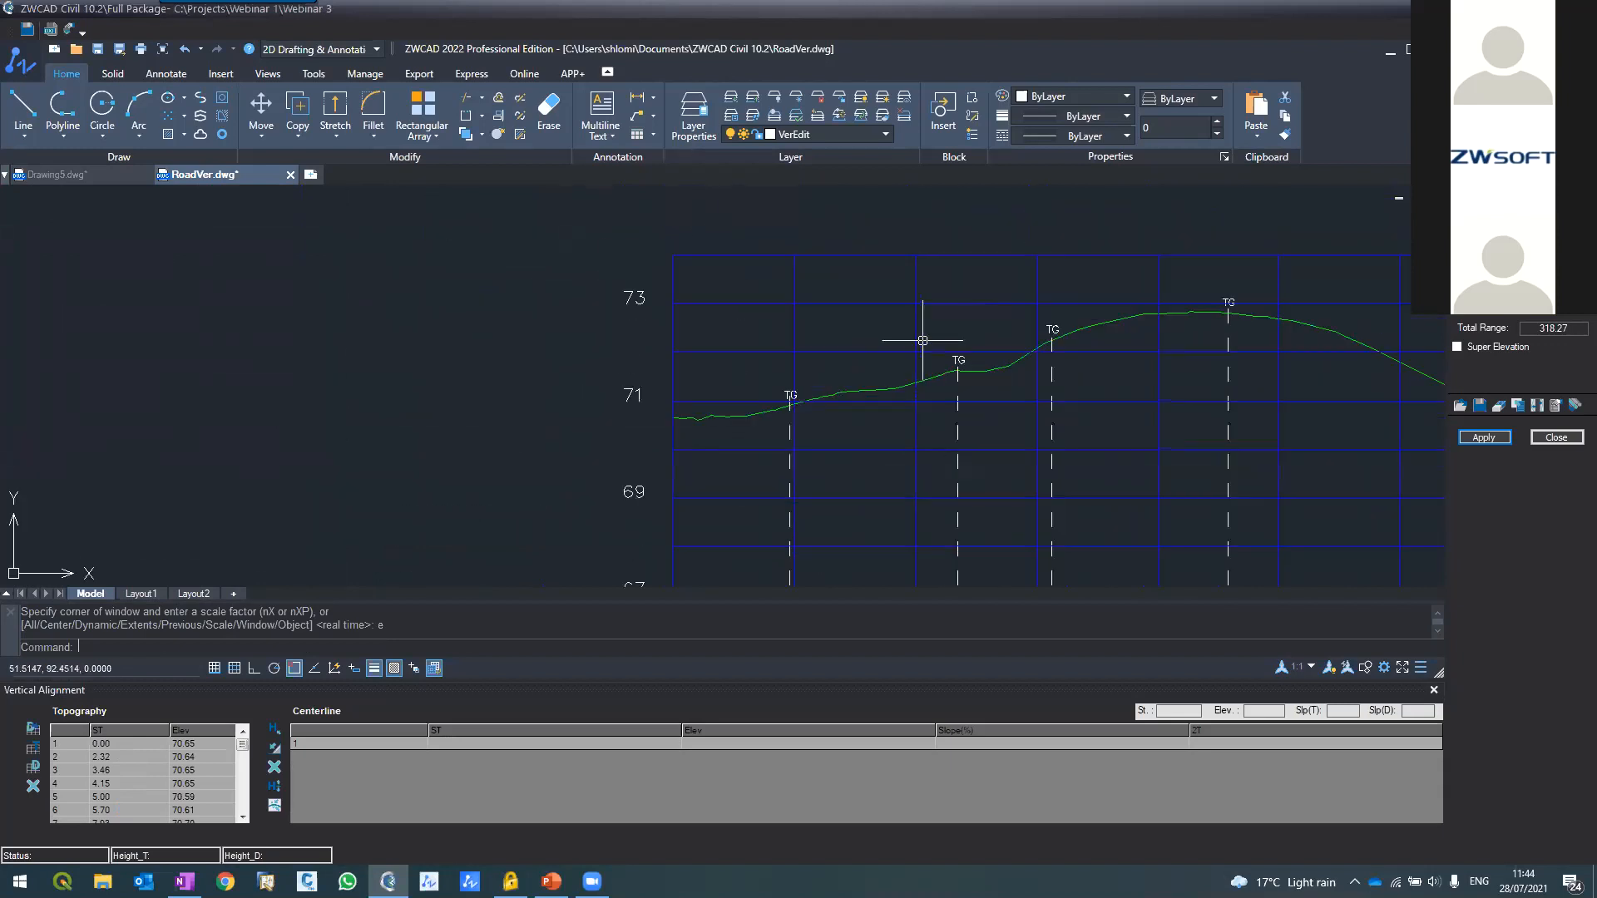
Draw the first grade line as a polyline from the ground profile's start past the crest, about 138 units long at 12°
scroll(790, 391, up, 2)
scroll(713, 418, down, 2)
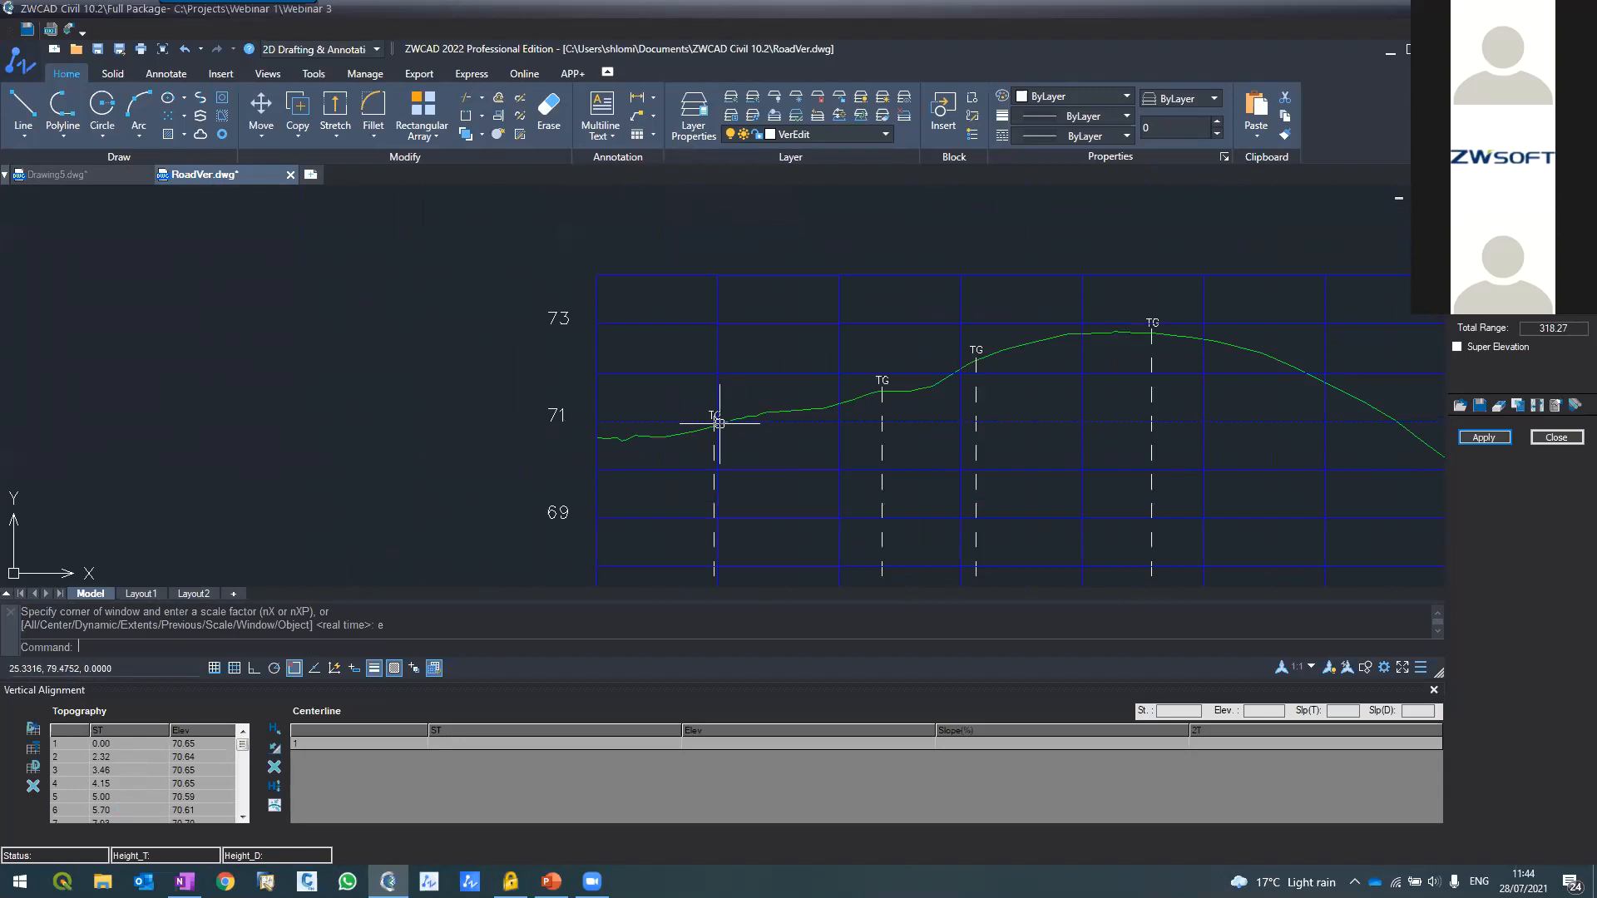
scroll(720, 424, up, 2)
text(PL)
key(Return)
click(522, 446)
scroll(899, 354, down, 3)
scroll(920, 346, up, 2)
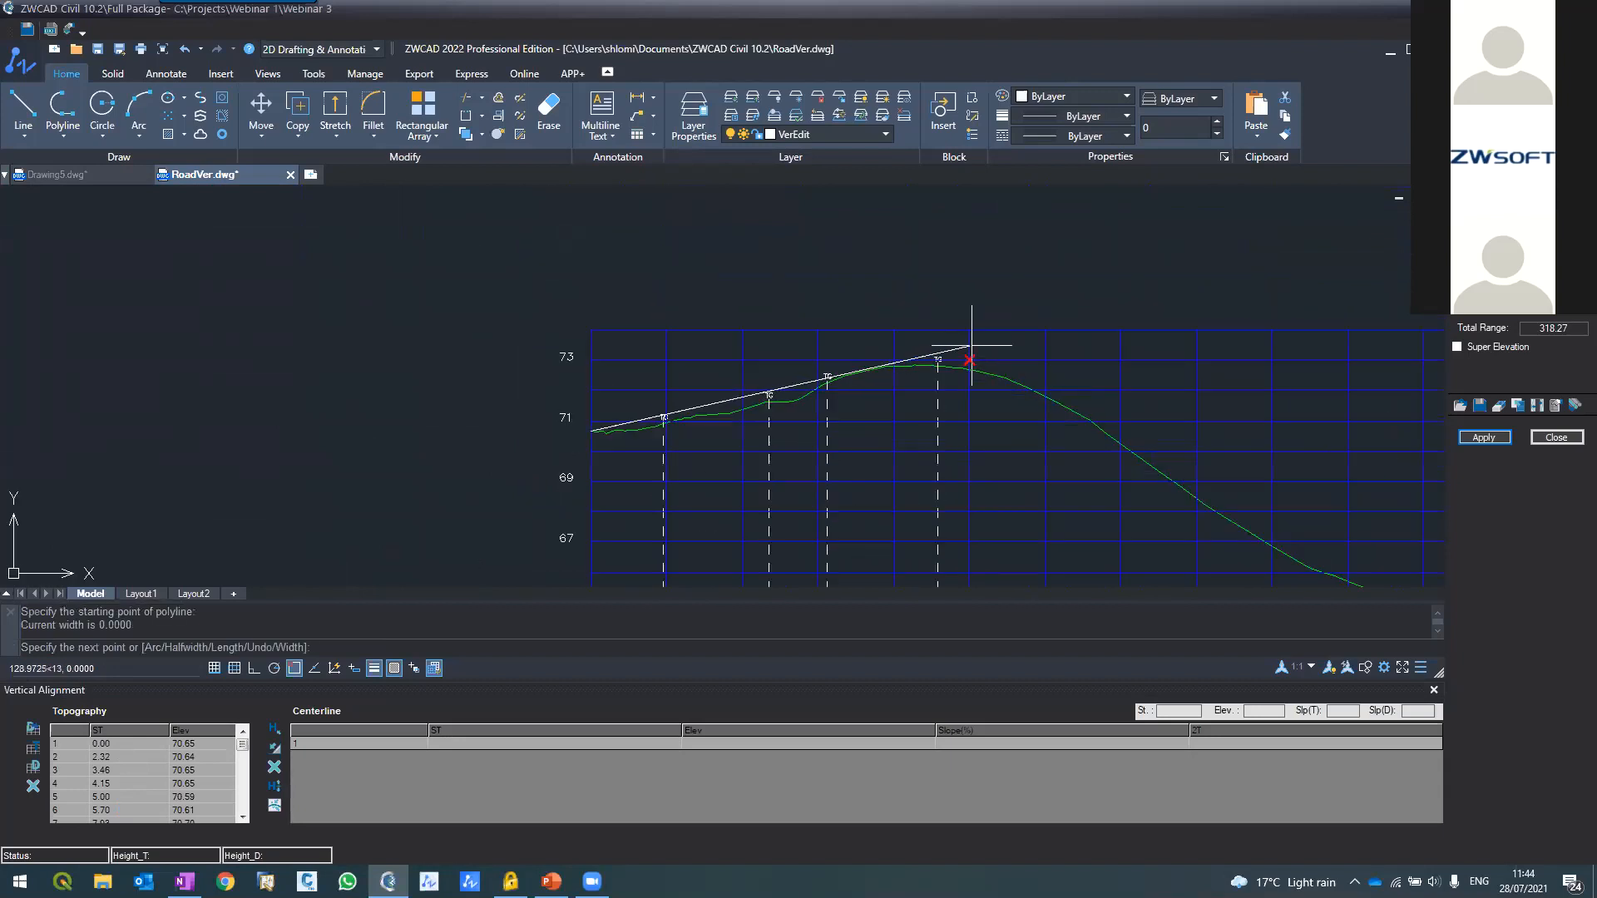
scroll(995, 348, up, 3)
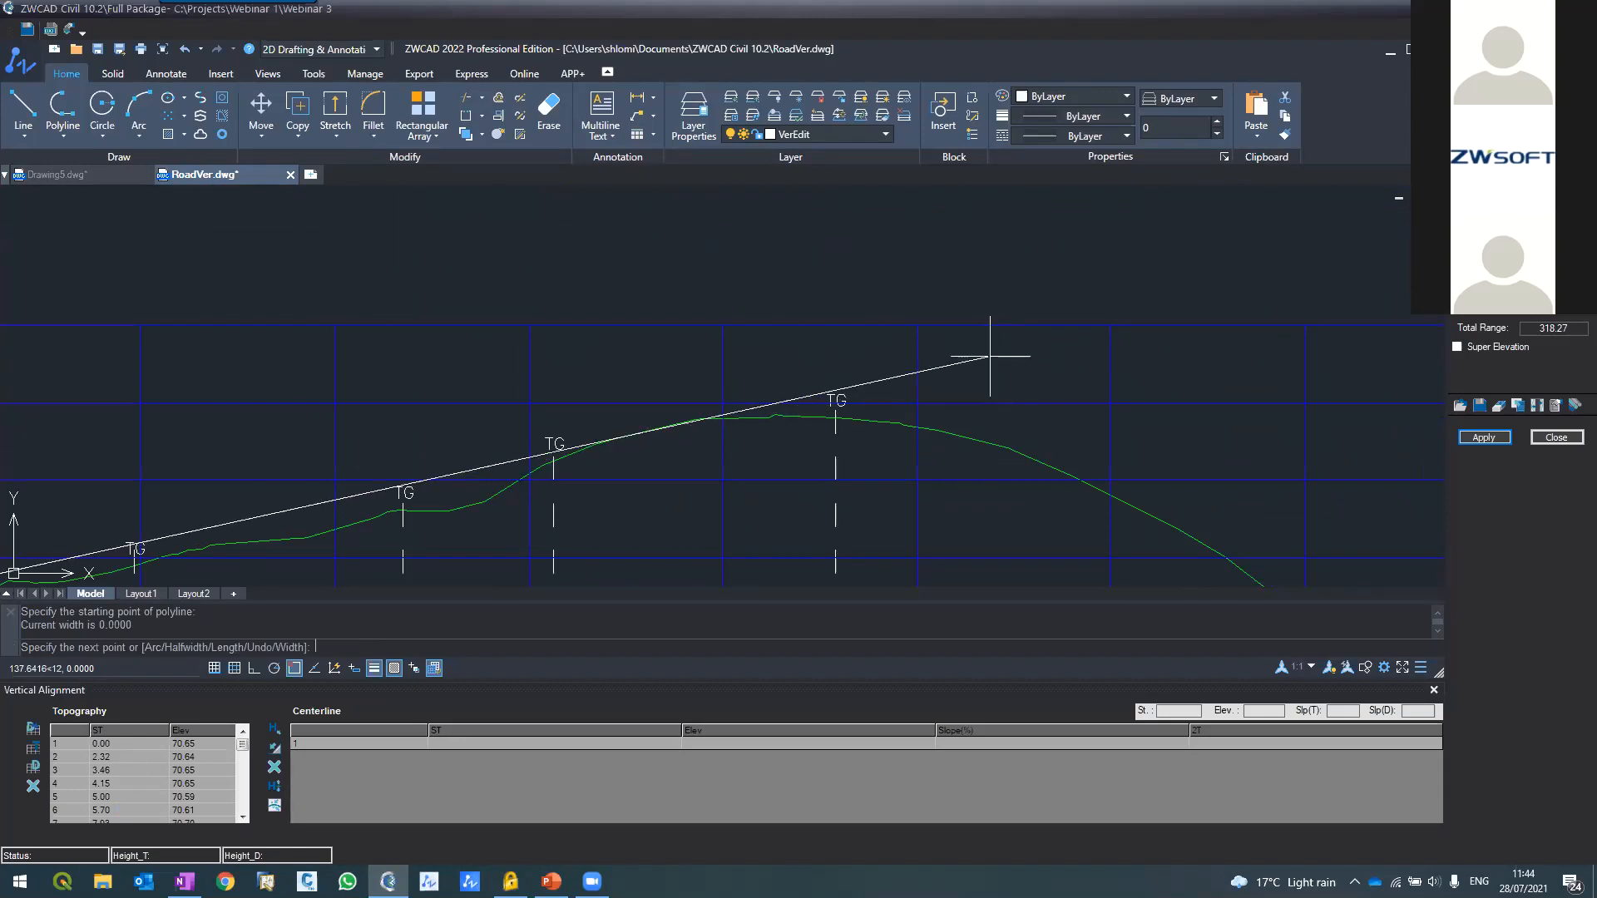
click(989, 356)
key(Return)
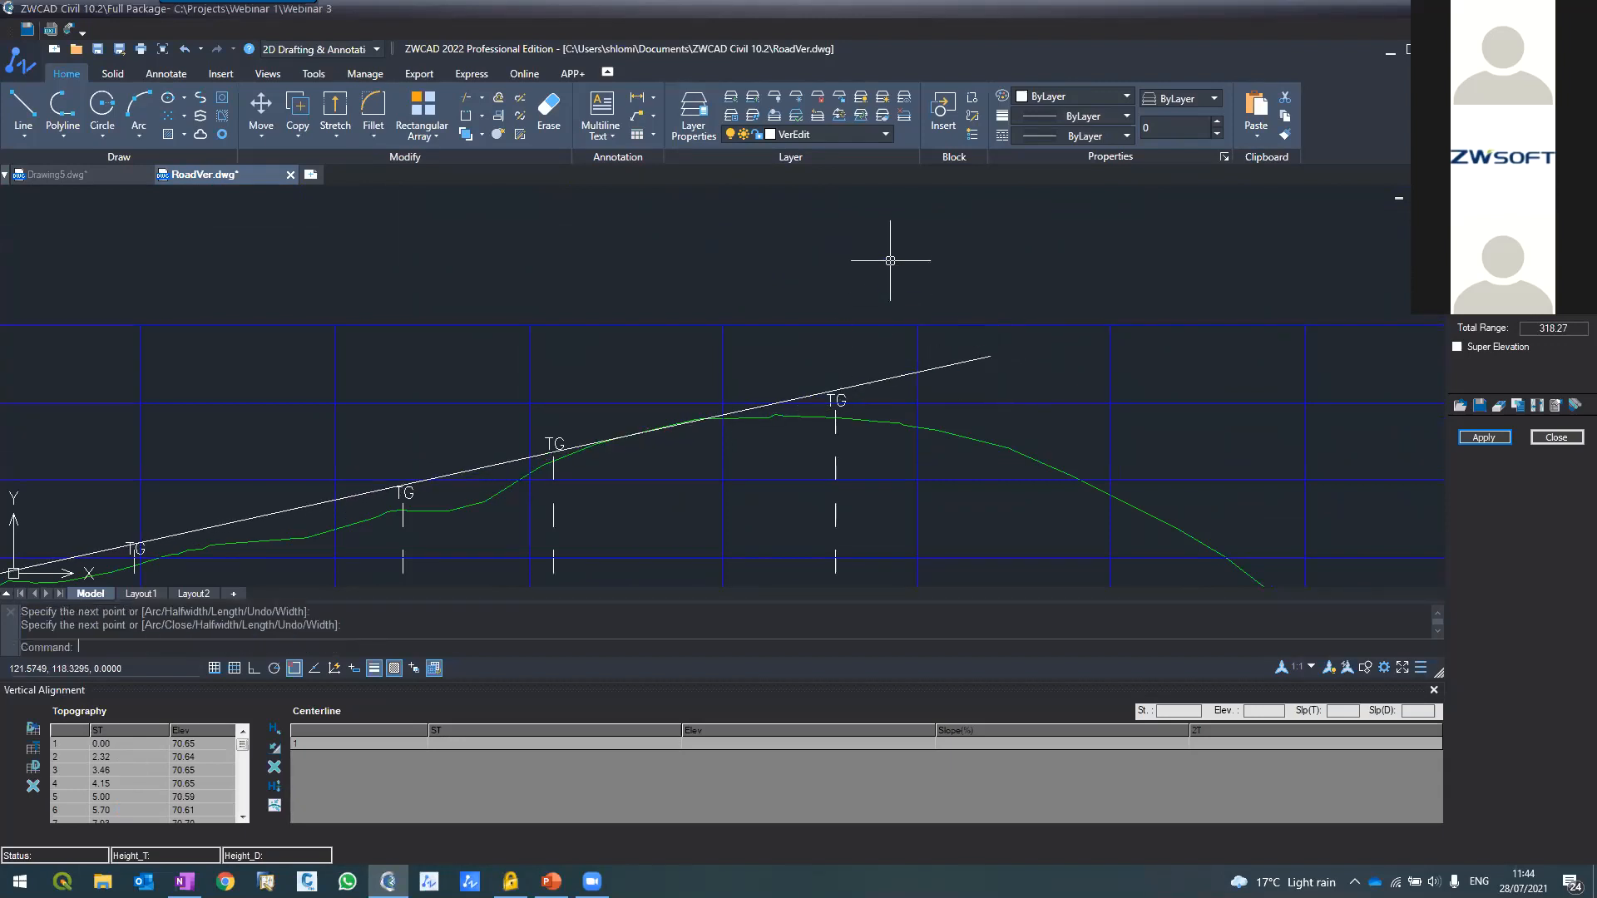
Draw the second grade polyline from 125, 110 above the crest down along the falling ground, ending it freely without object snap
scroll(891, 258, down, 4)
text(PL)
key(Return)
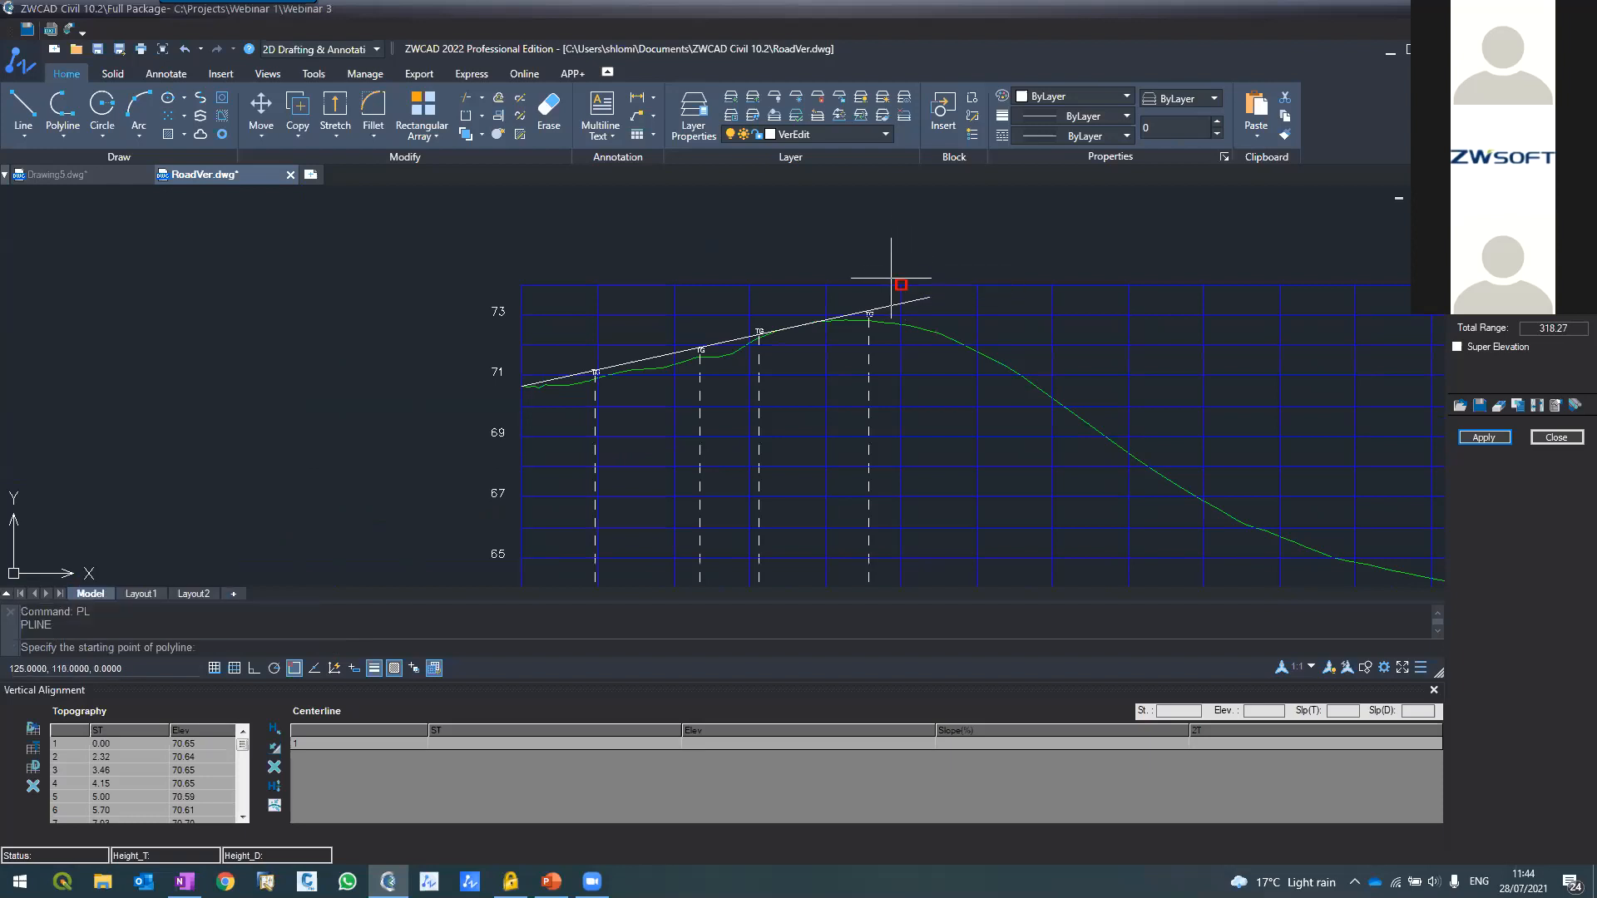
click(901, 284)
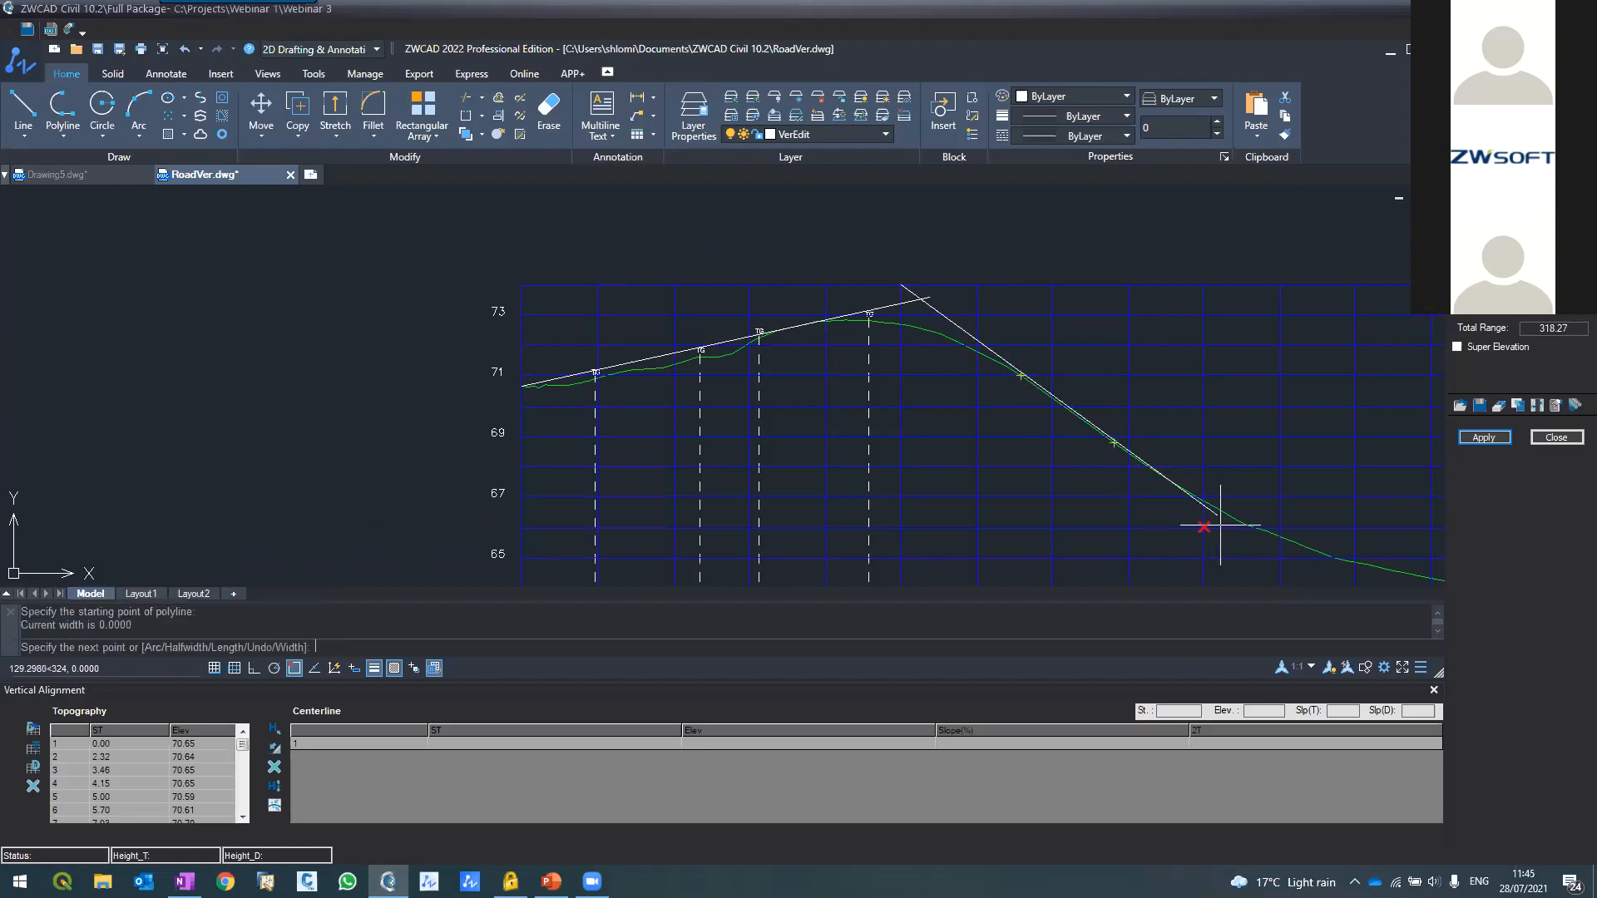
click(295, 668)
scroll(773, 329, up, 3)
scroll(920, 457, down, 5)
scroll(973, 467, up, 5)
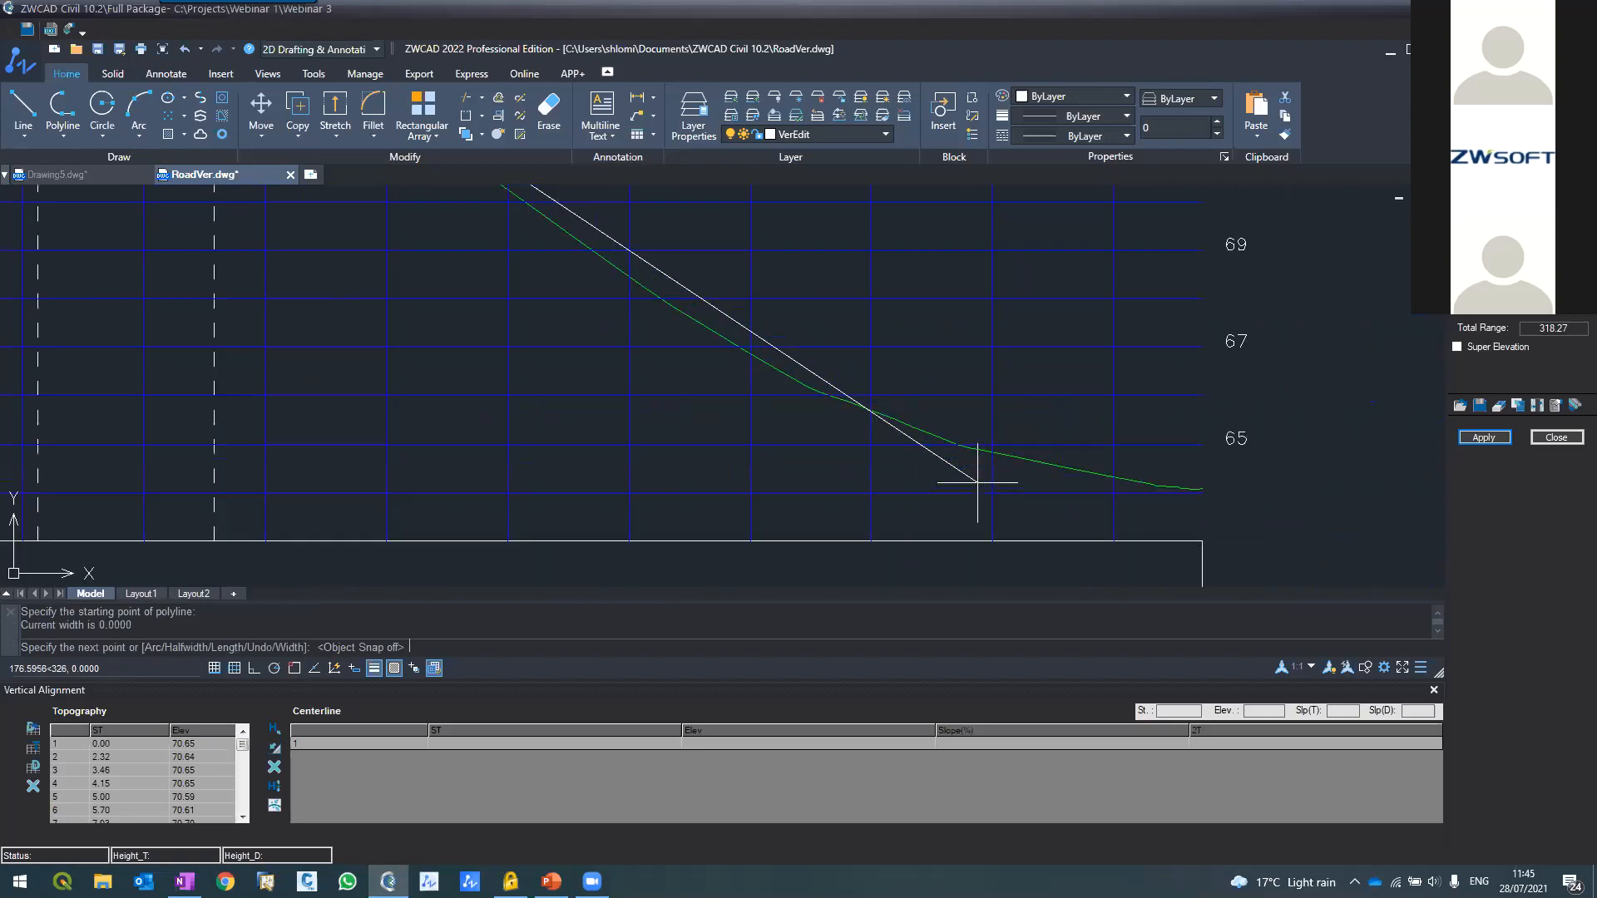
click(895, 470)
key(Return)
Draw the third grade polyline with object snap on, from the ground profile's end back across the second grade line
key(Return)
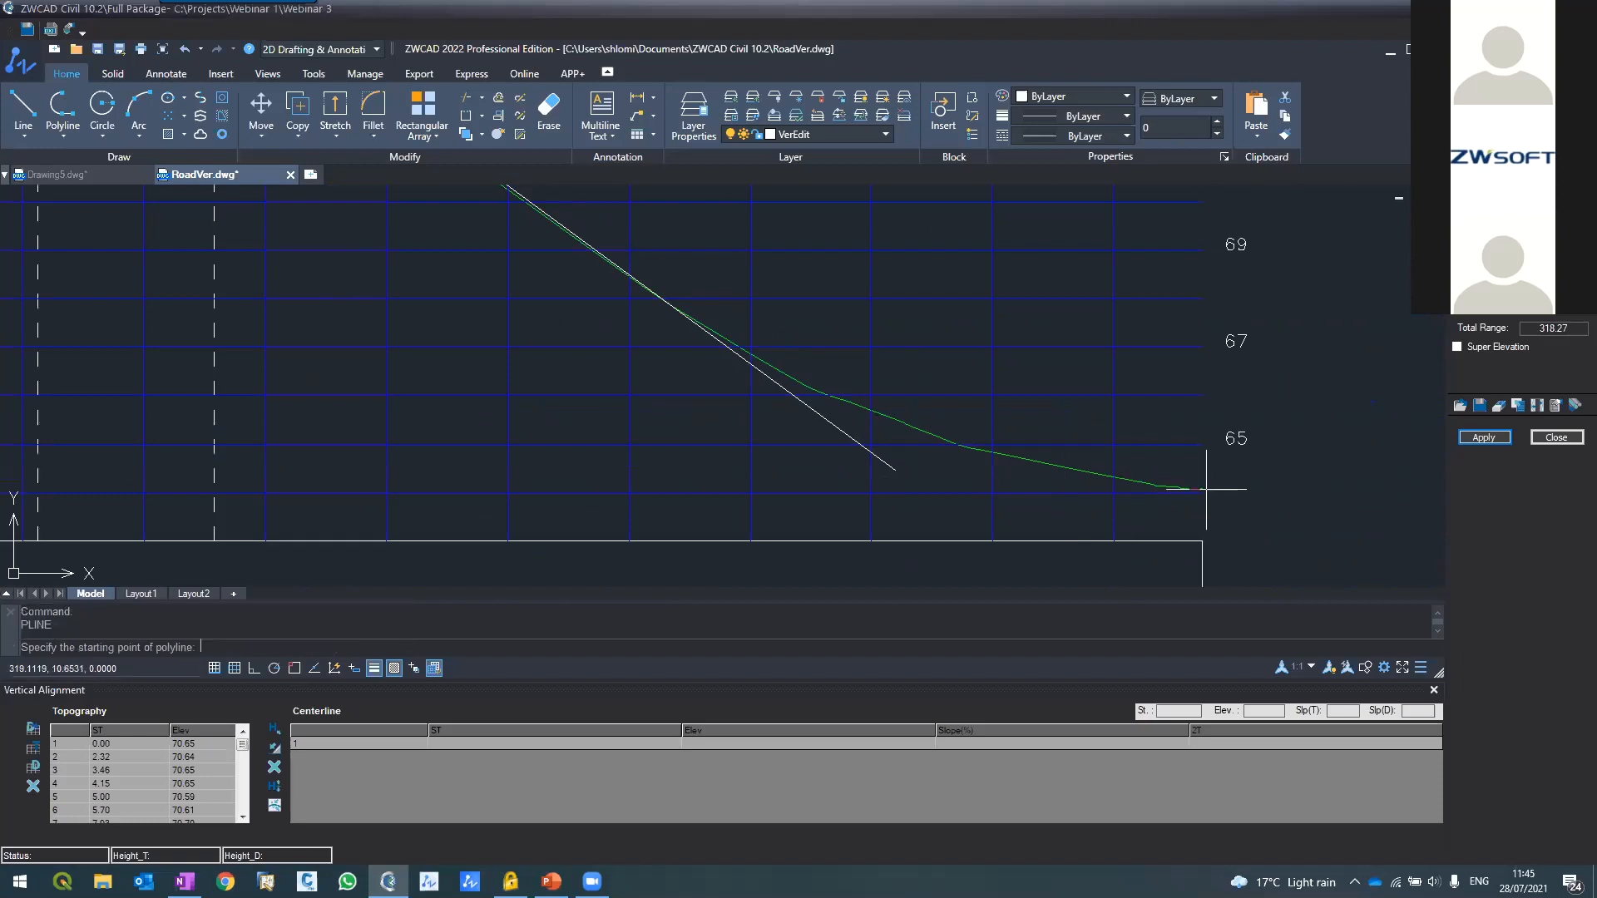
click(294, 668)
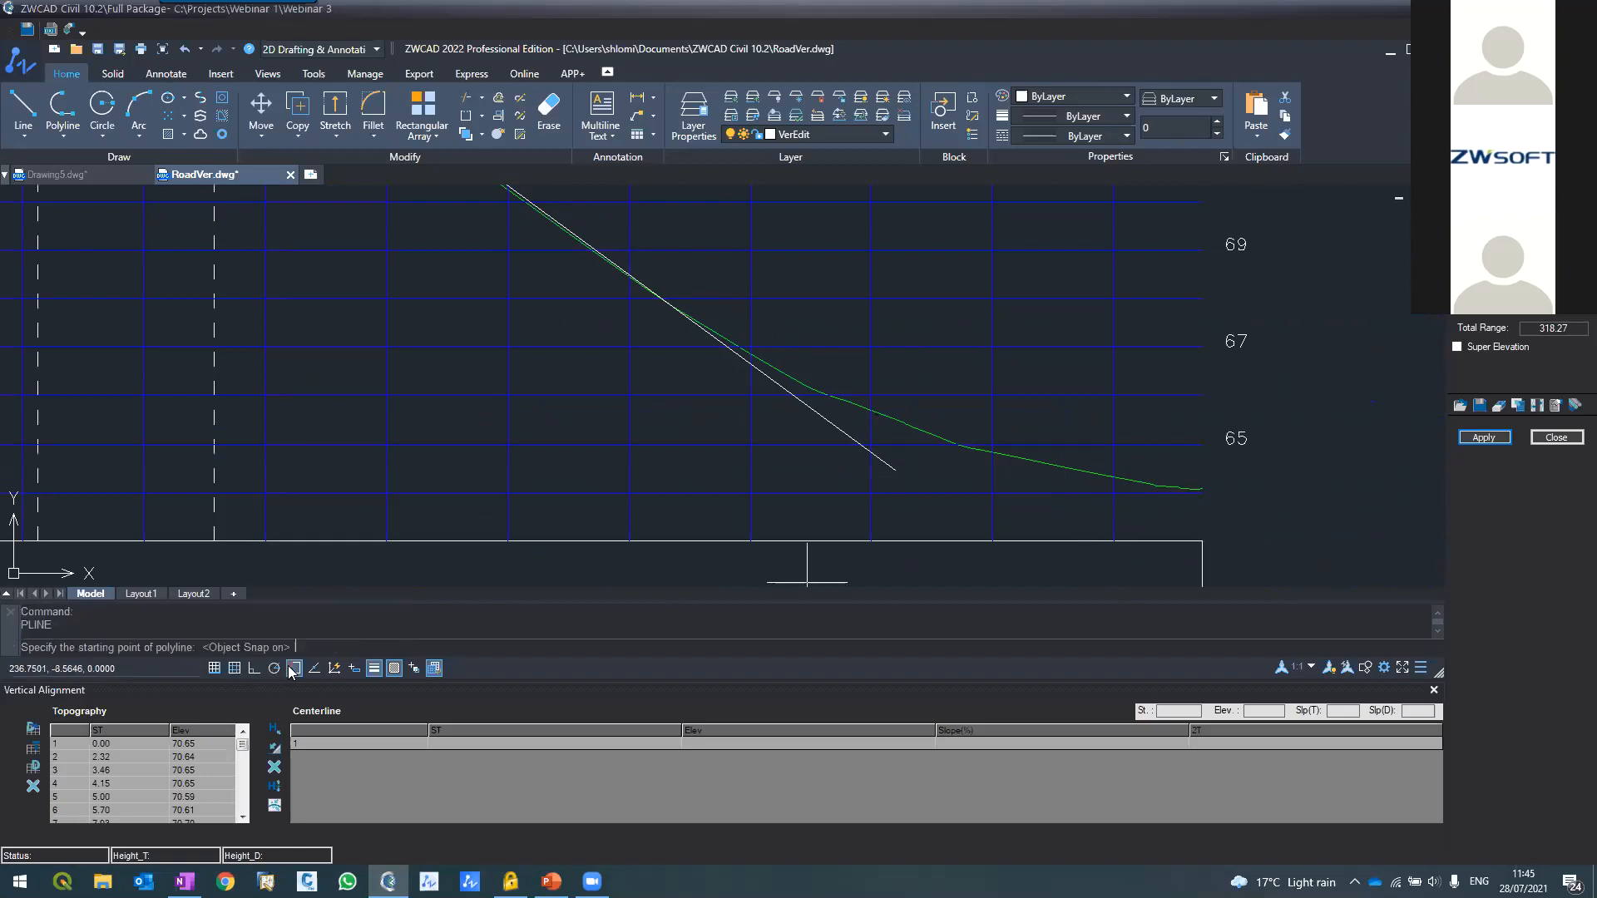
click(1199, 487)
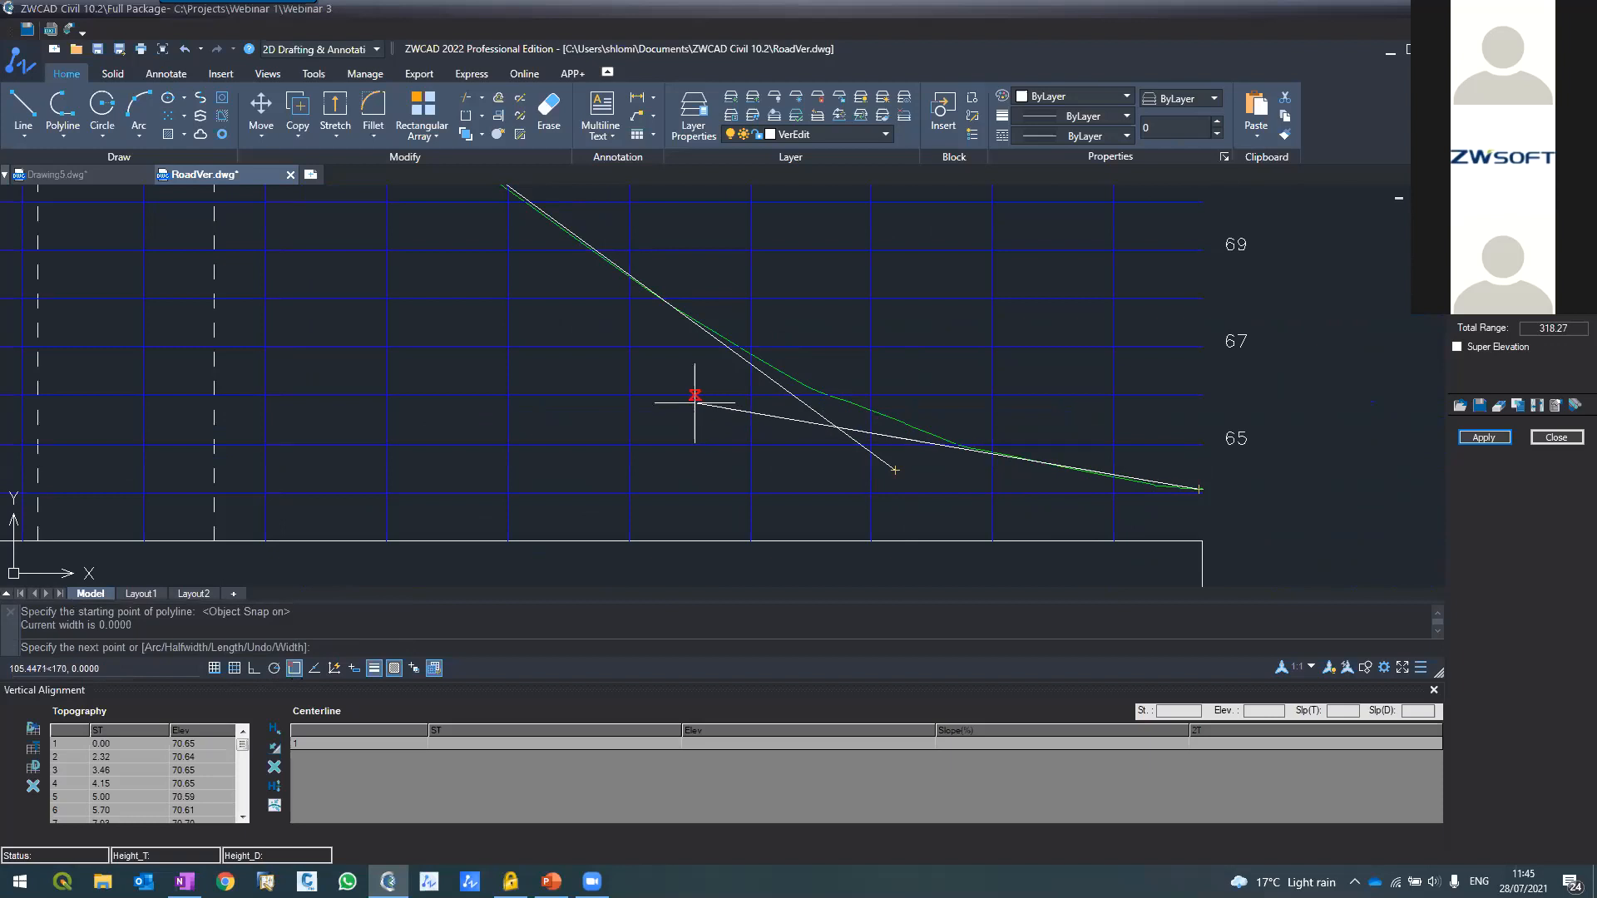
click(682, 395)
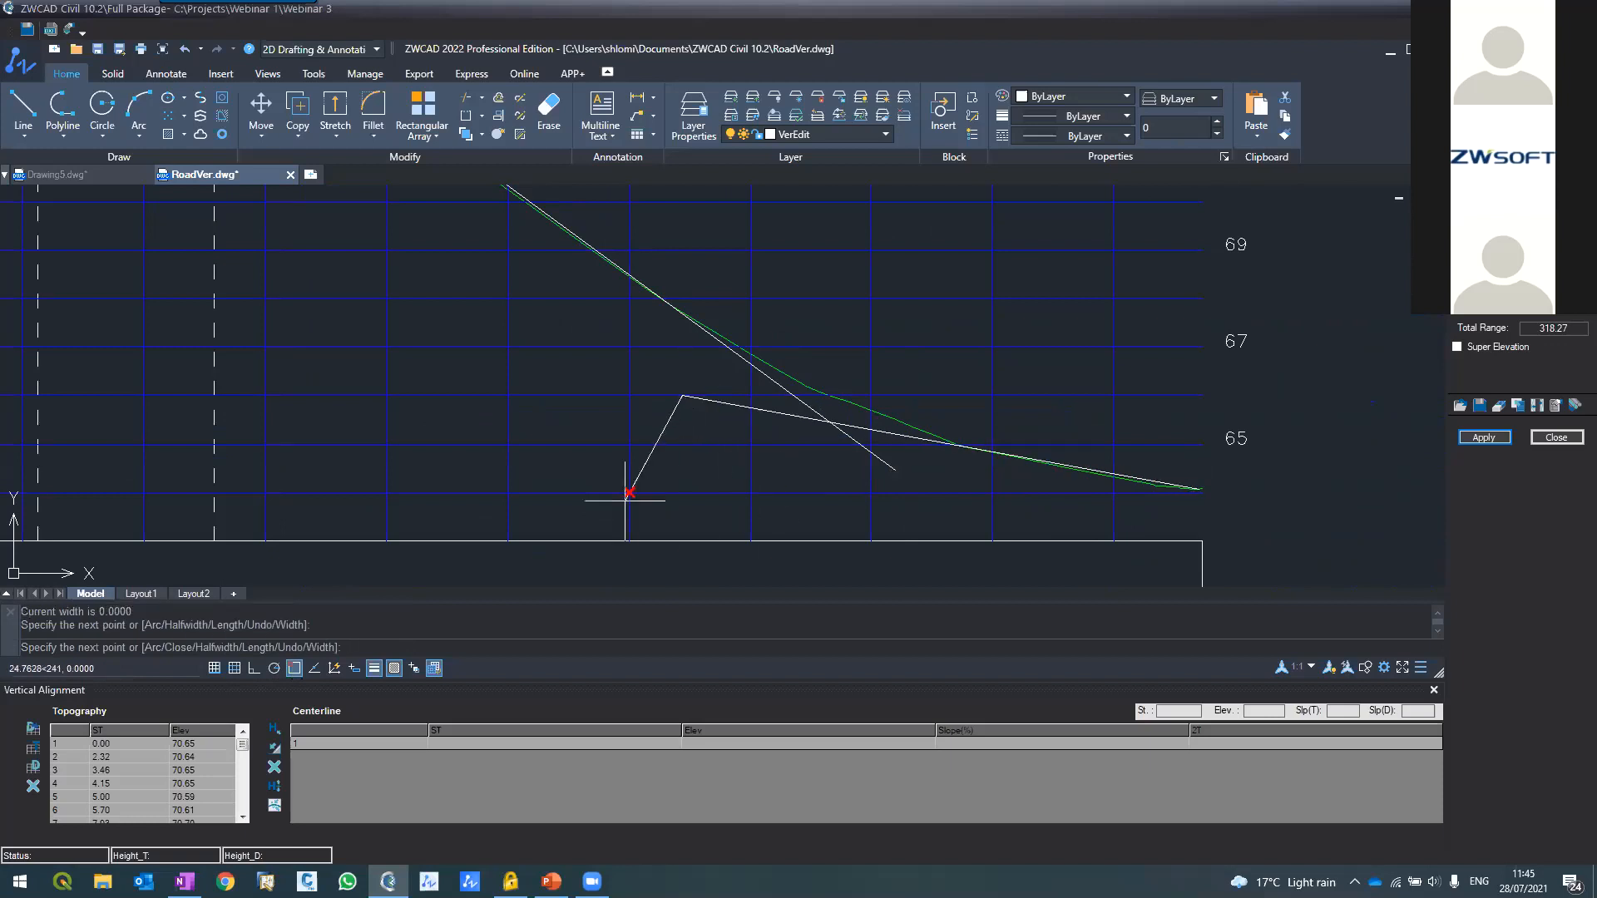
key(Return)
Trim both overshooting ends of the first and second grade lines at their crest intersection
scroll(638, 454, down, 5)
scroll(518, 373, up, 4)
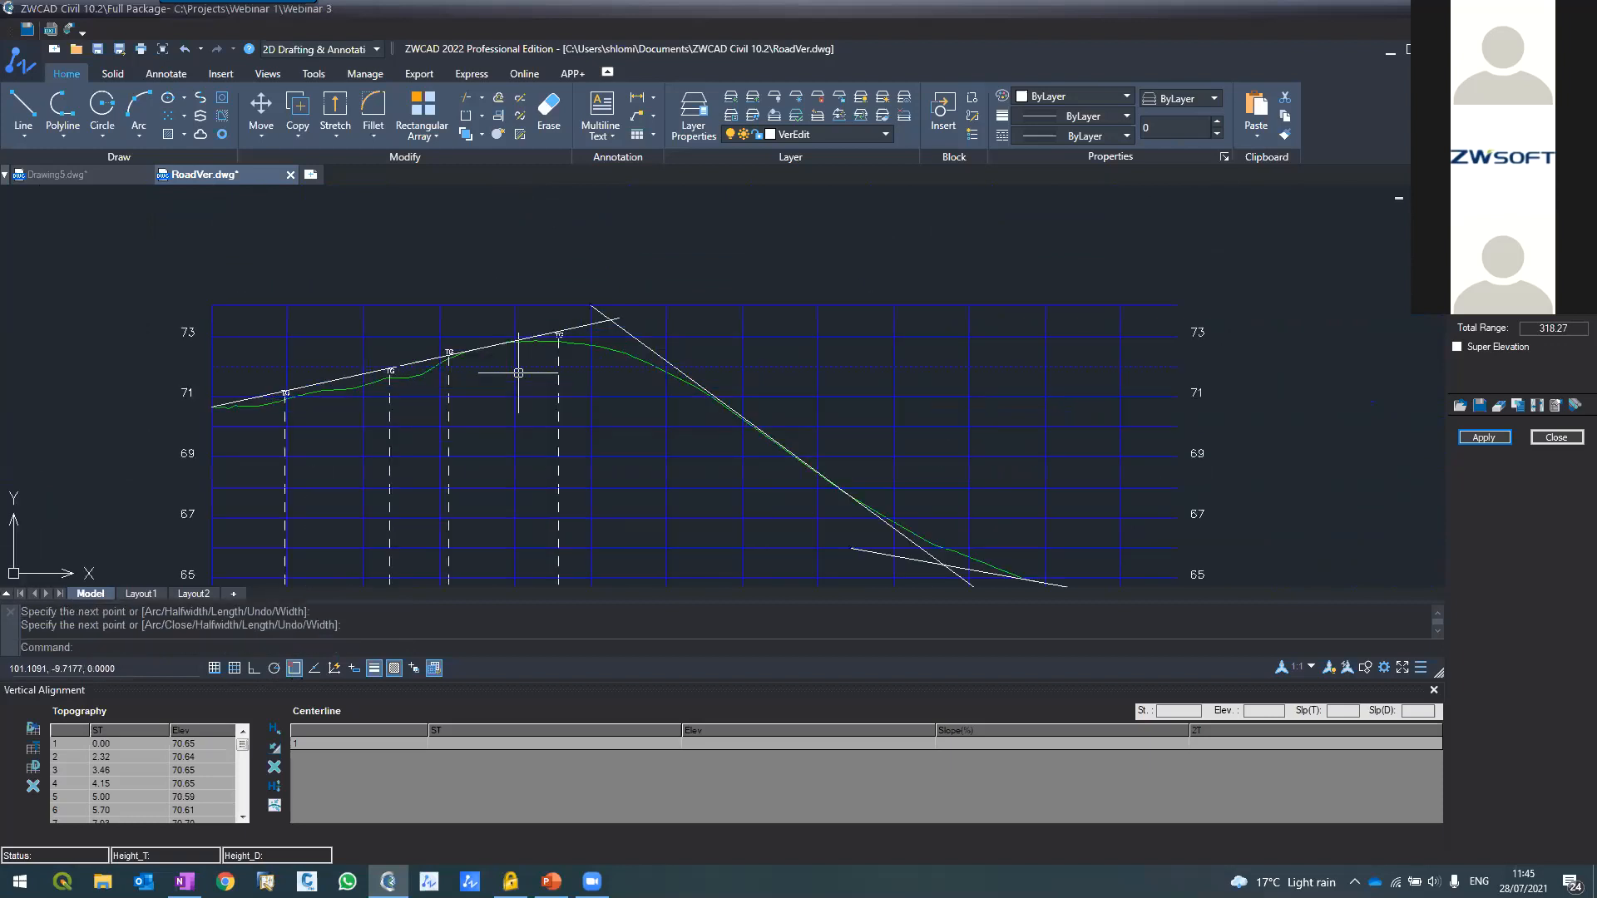
scroll(627, 321, up, 2)
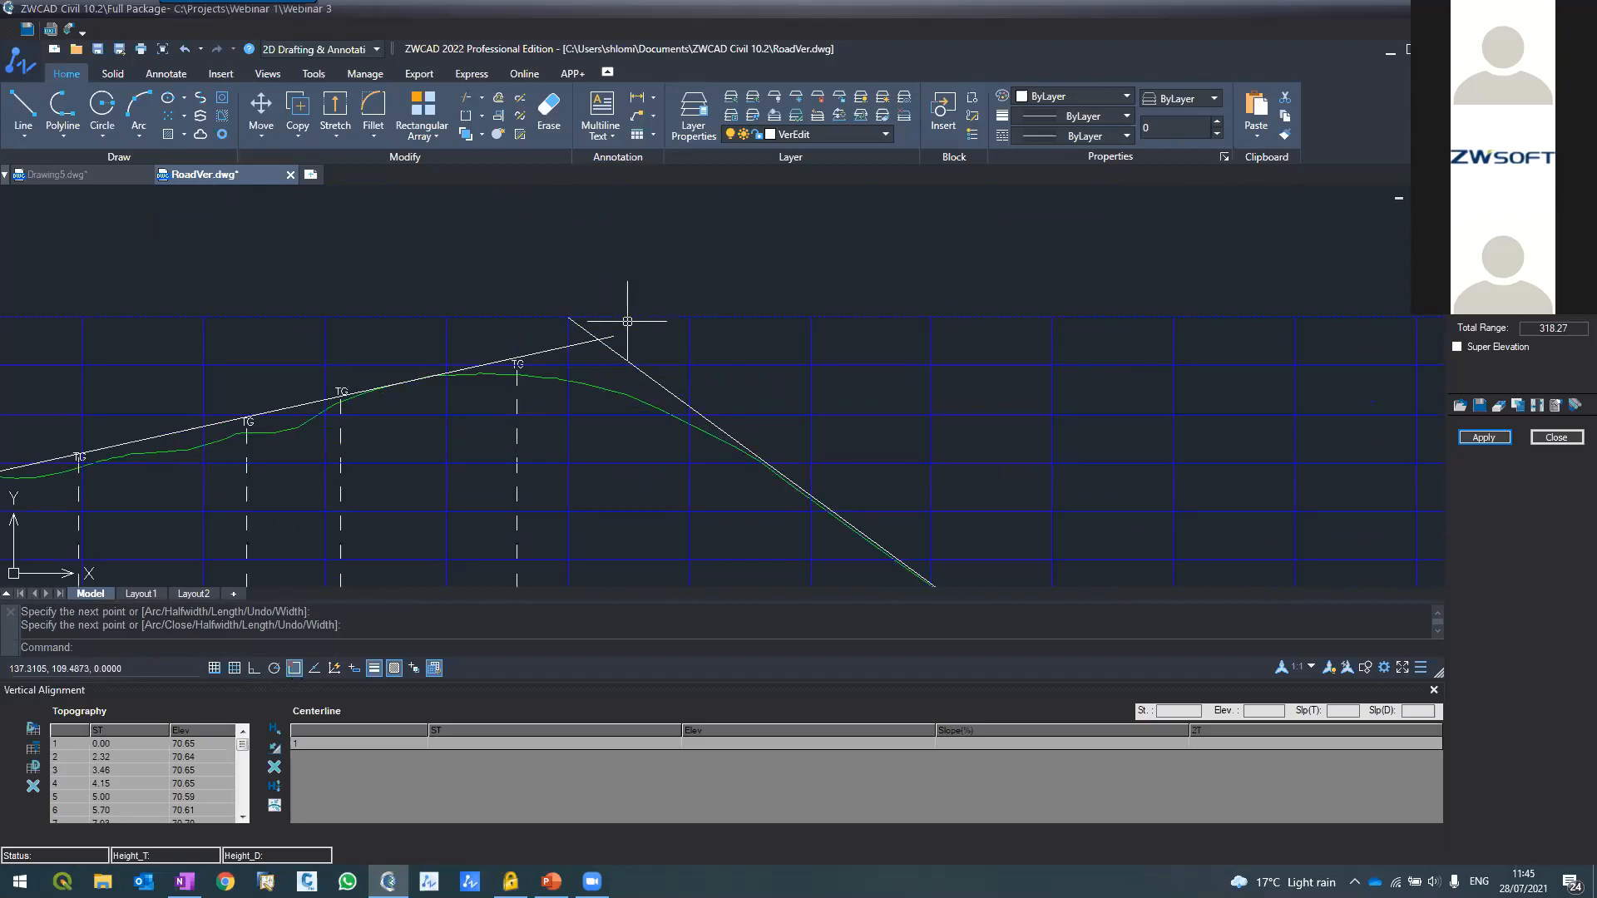
text(tr)
key(Return)
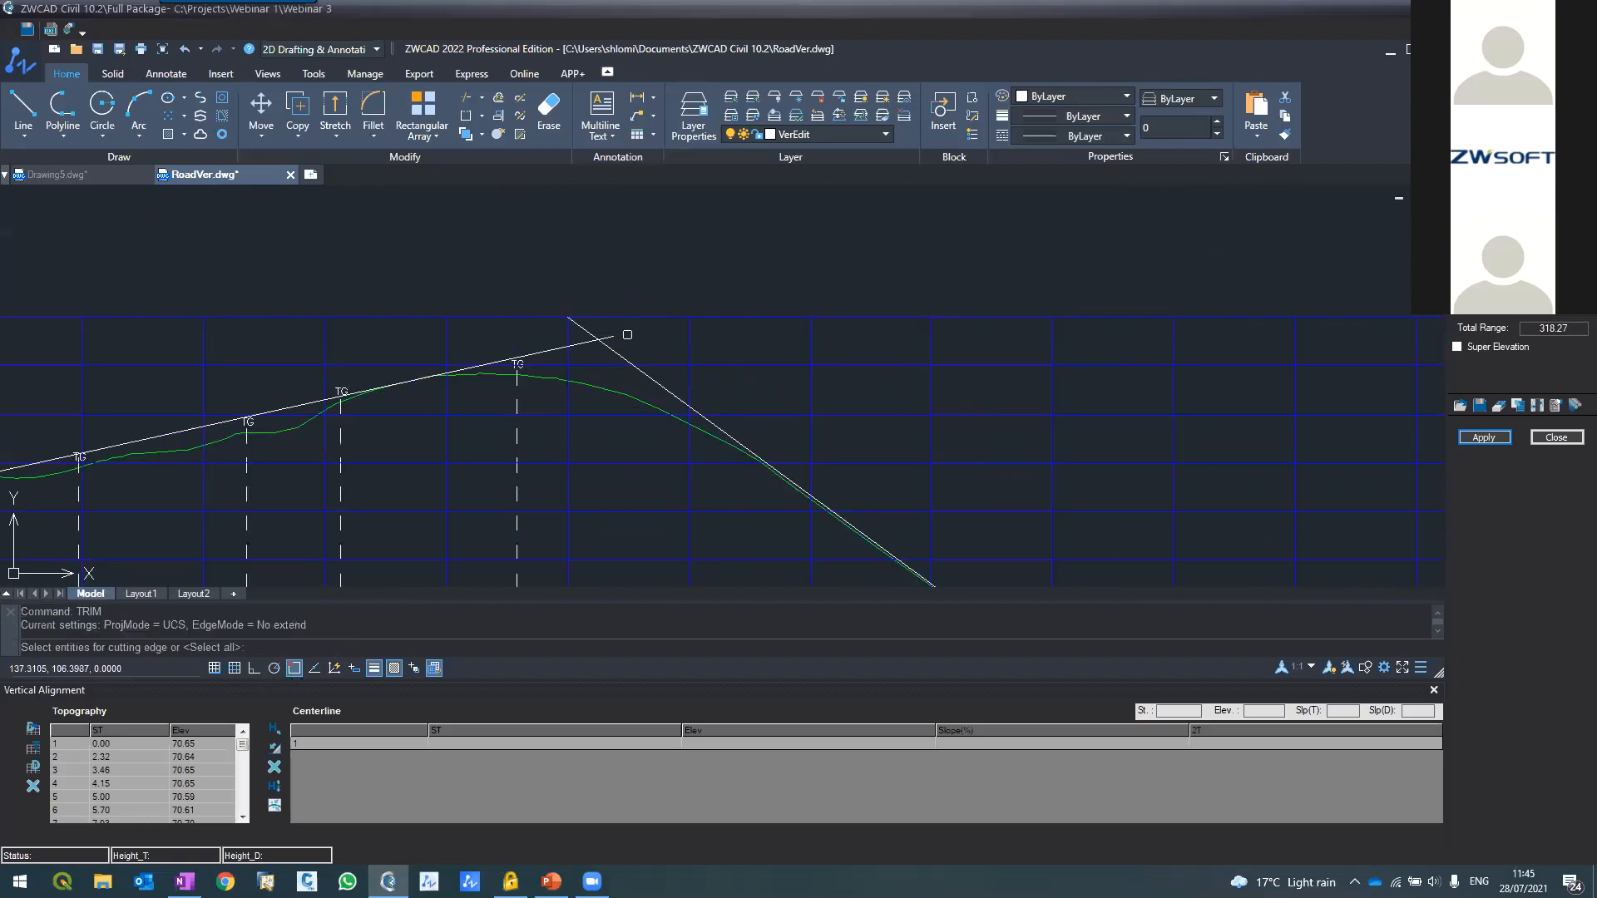
click(584, 327)
key(Return)
click(606, 335)
key(Return)
click(578, 344)
key(Return)
click(581, 329)
key(Return)
Trim the overshooting ends of the second and third grade lines so they meet at the sag intersection
scroll(554, 294, down, 6)
scroll(614, 364, up, 6)
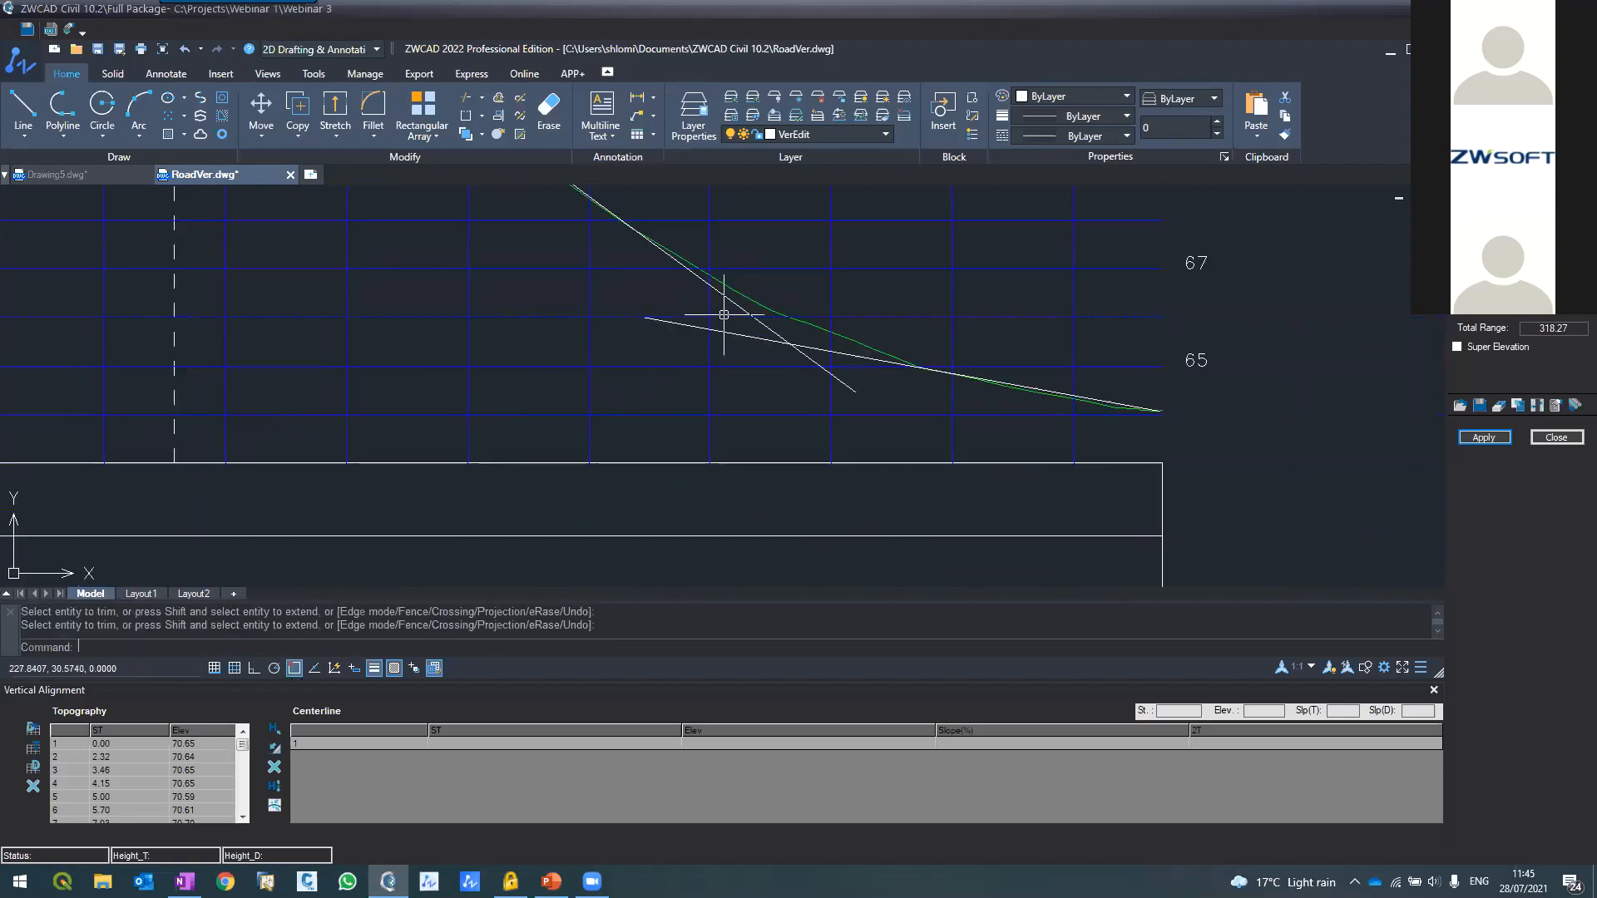
key(Return)
click(805, 358)
key(Return)
click(789, 347)
click(807, 362)
key(Return)
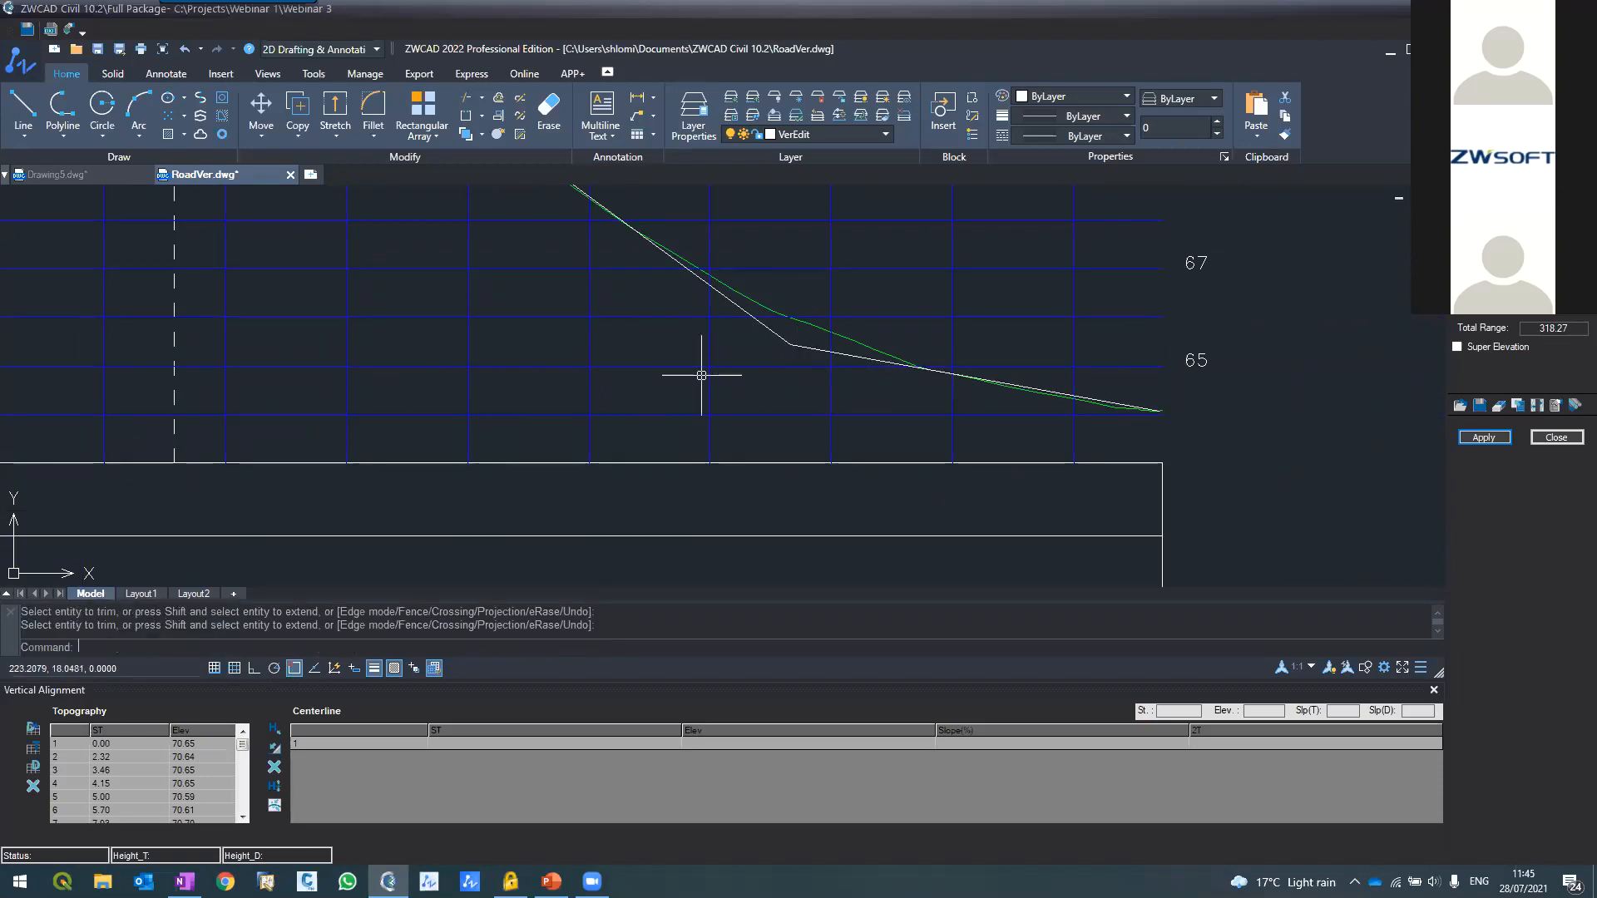
Apply the drawn grade lines as the design centreline of the vertical alignment only, leaving the cross sections out
click(1485, 437)
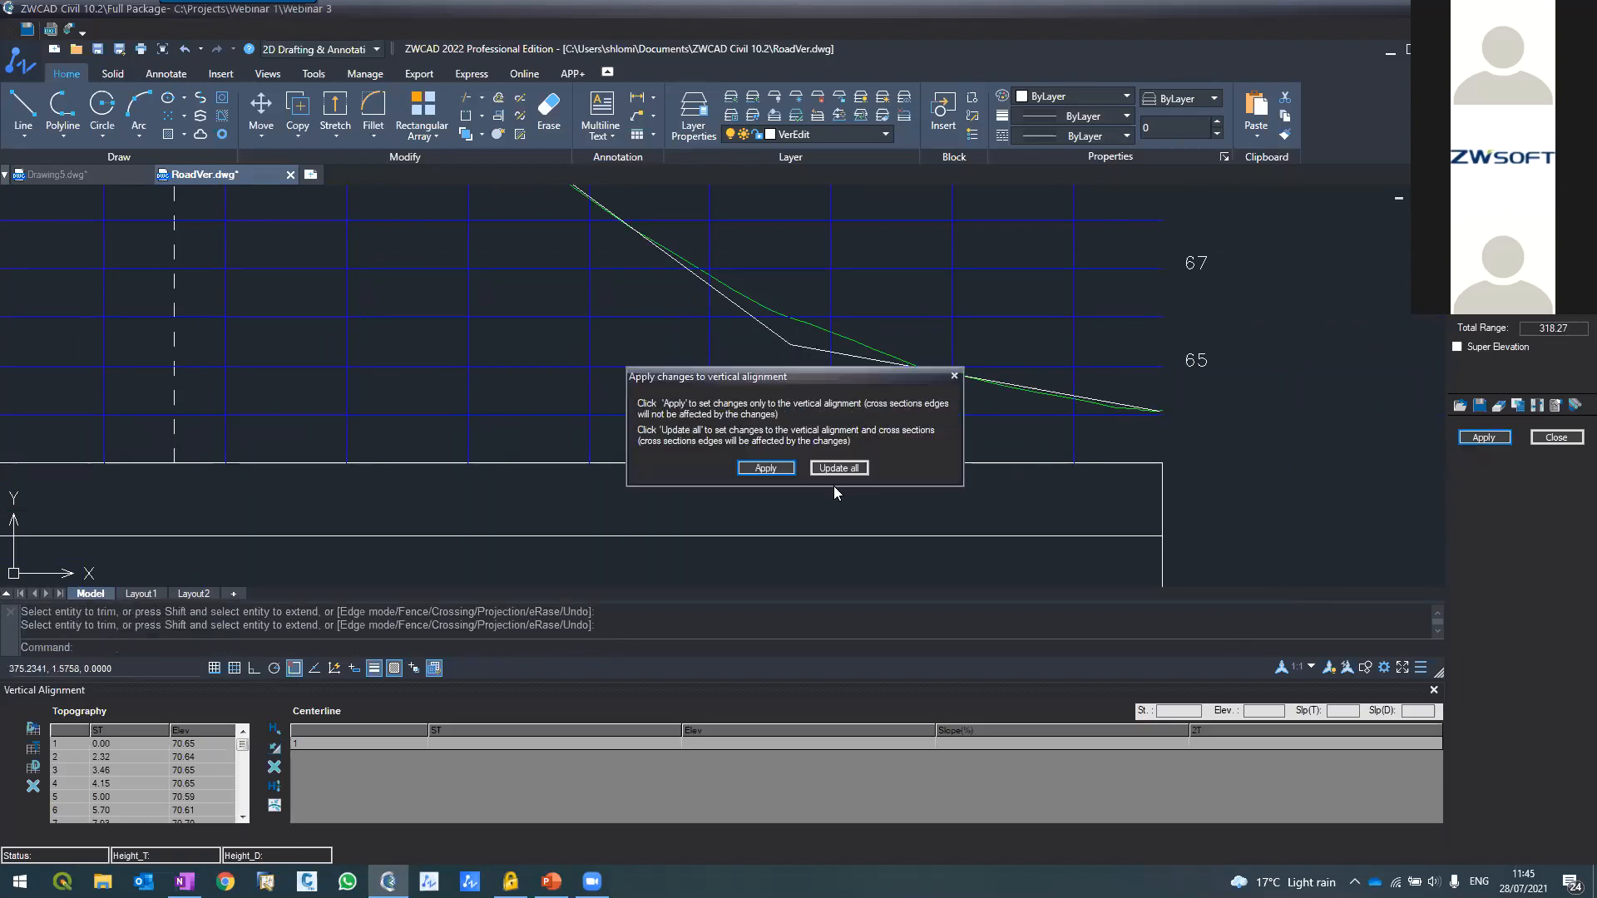
click(765, 468)
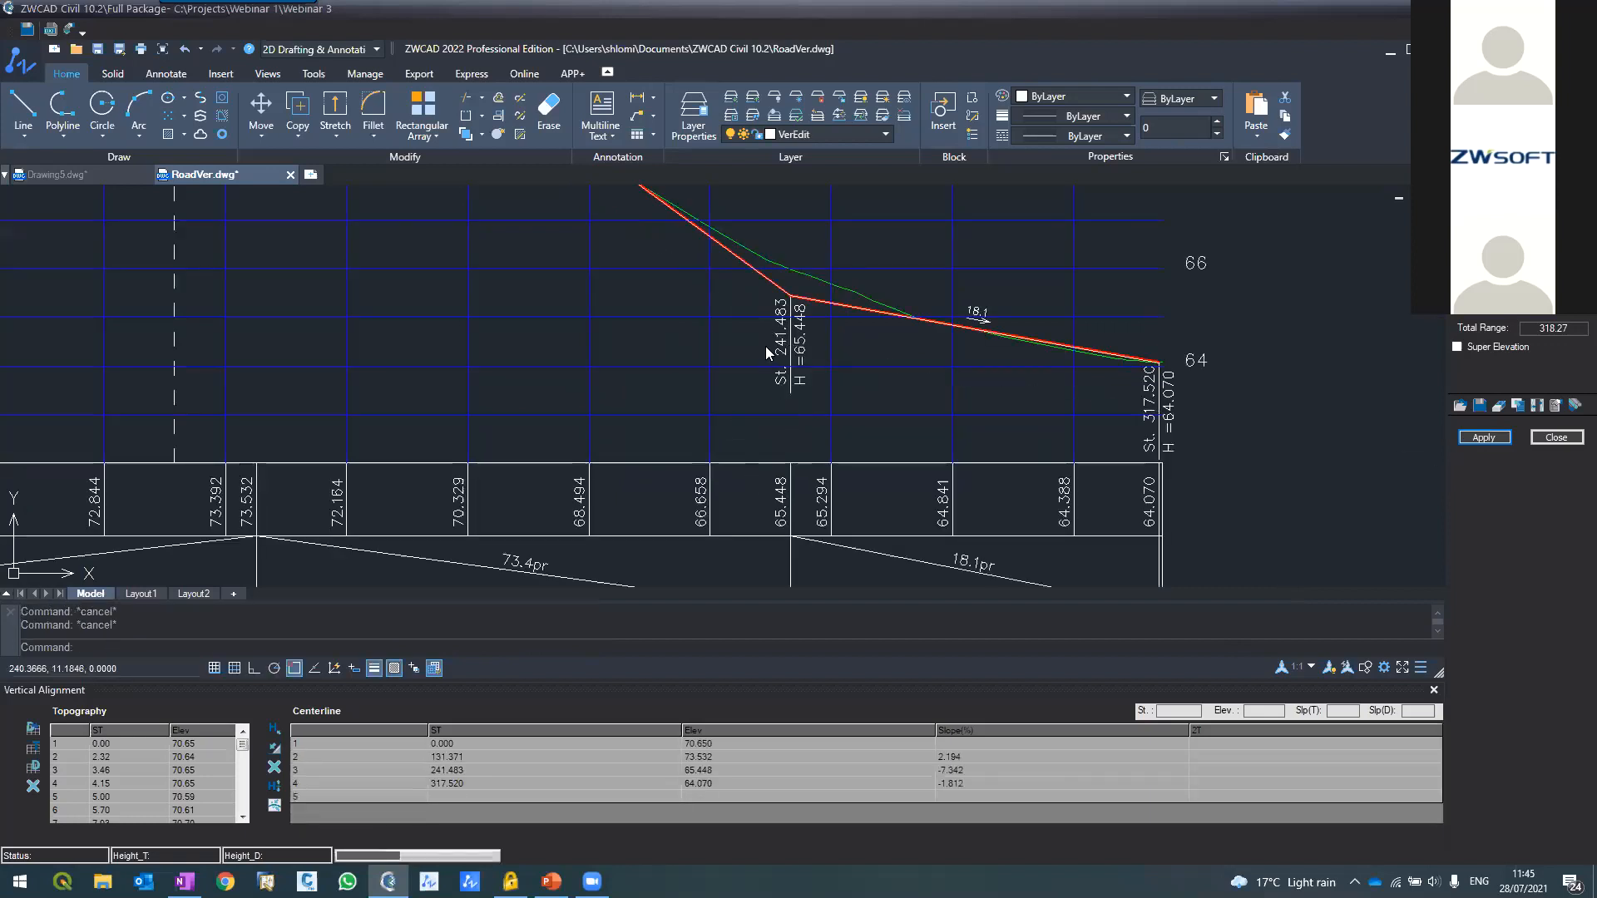
scroll(691, 377, down, 2)
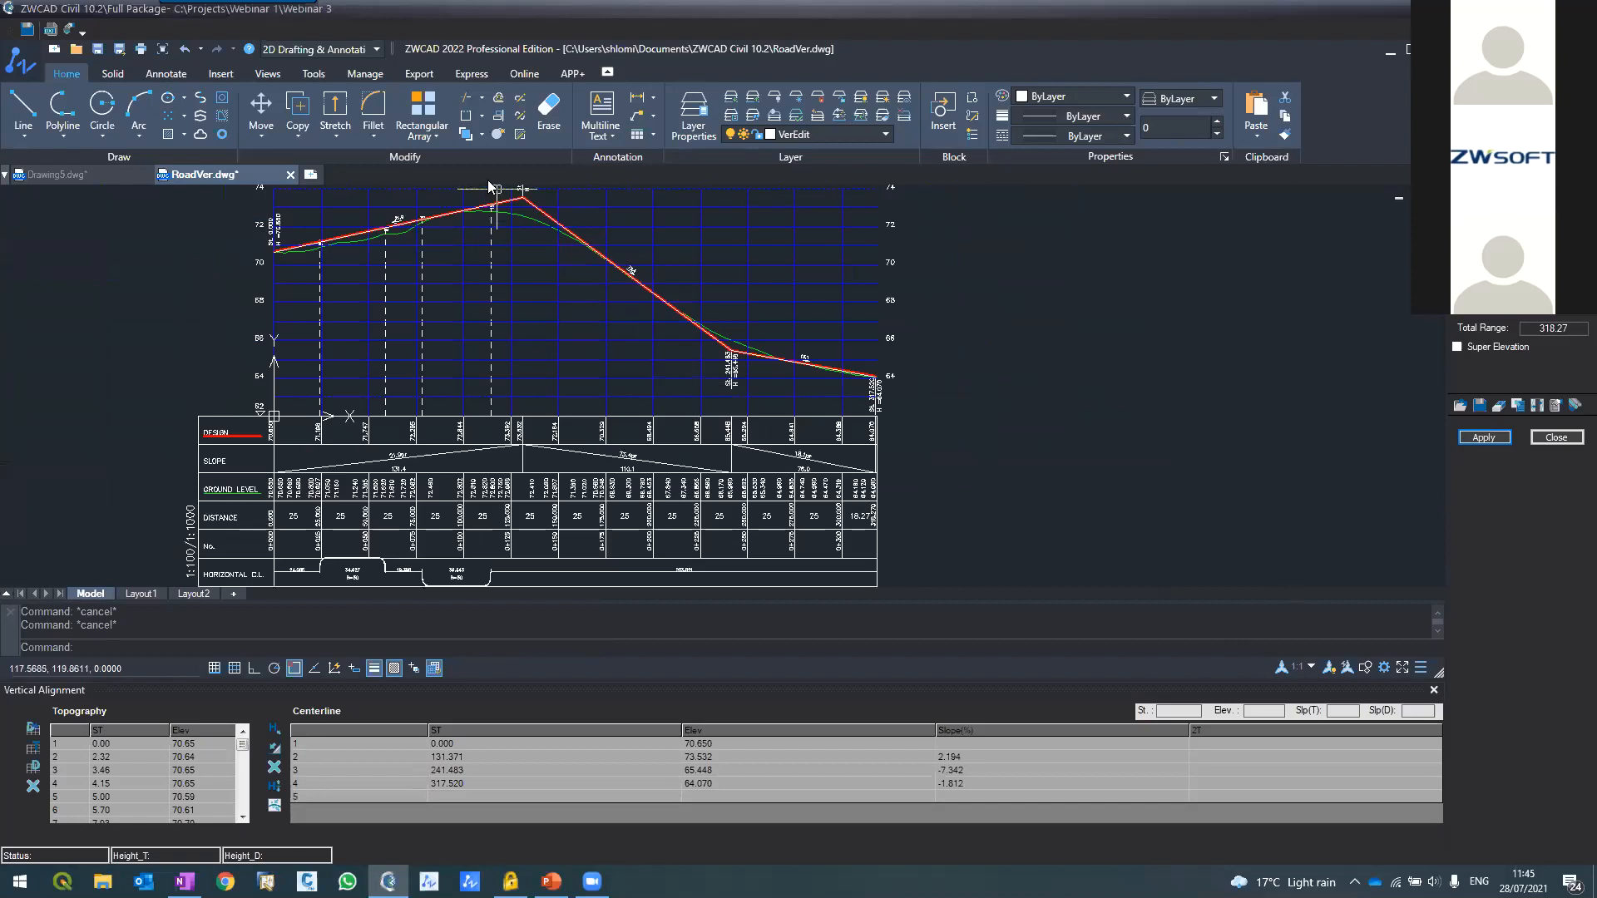
Examine the design profile's elevations and slopes and compare them with the crest point's row in the centerline table
scroll(516, 229, up, 1)
scroll(590, 384, down, 3)
scroll(541, 408, up, 8)
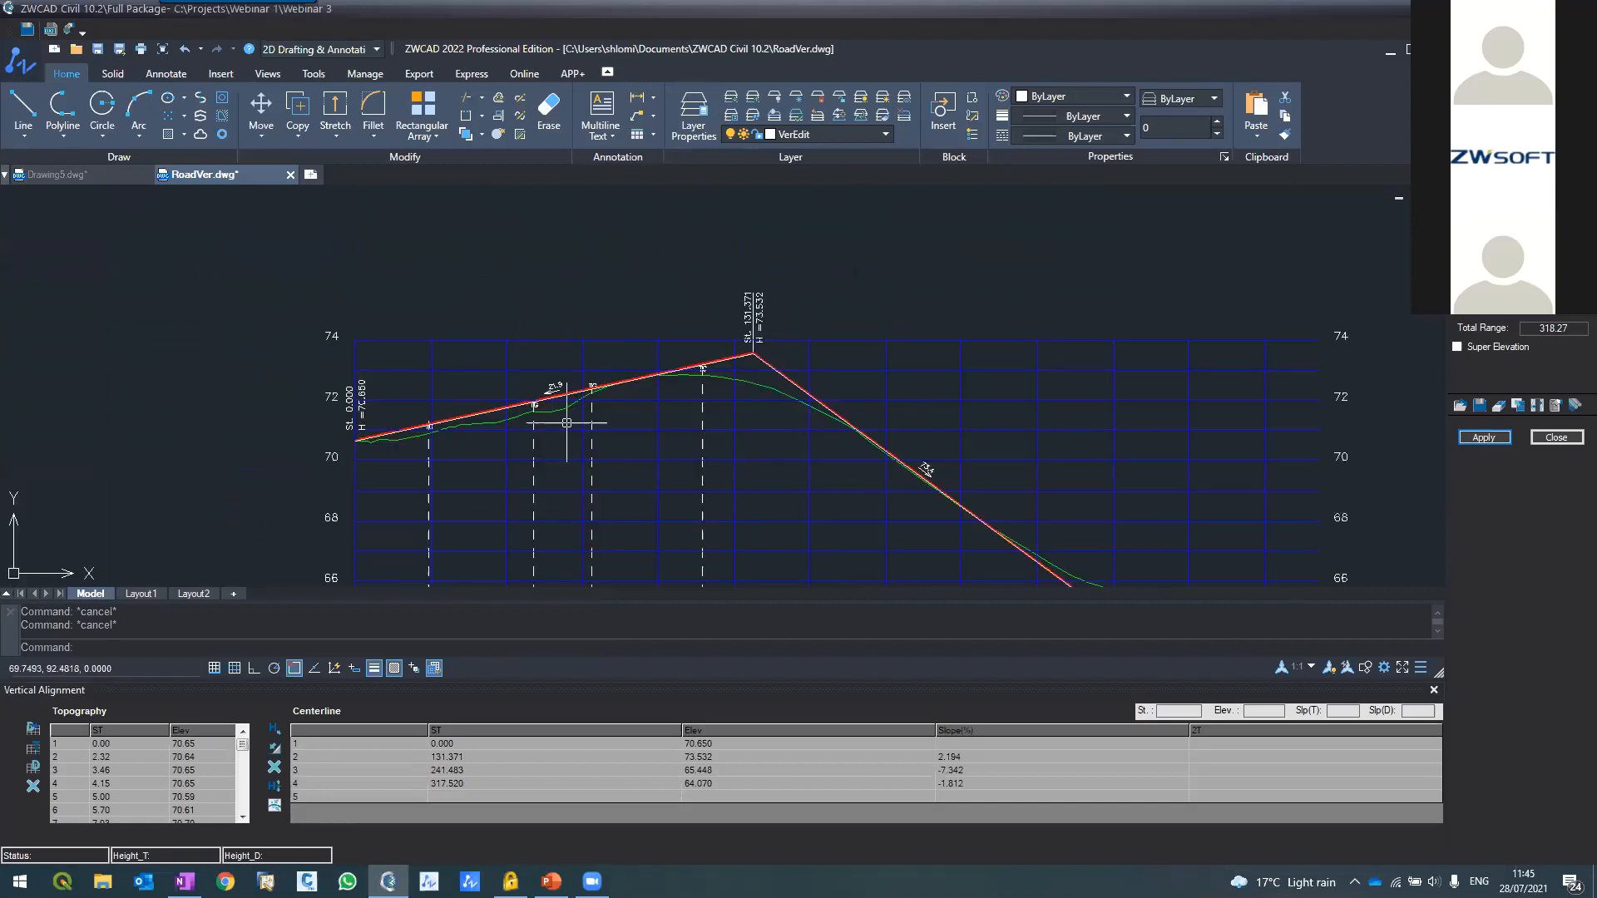
scroll(621, 285, down, 4)
scroll(499, 420, up, 5)
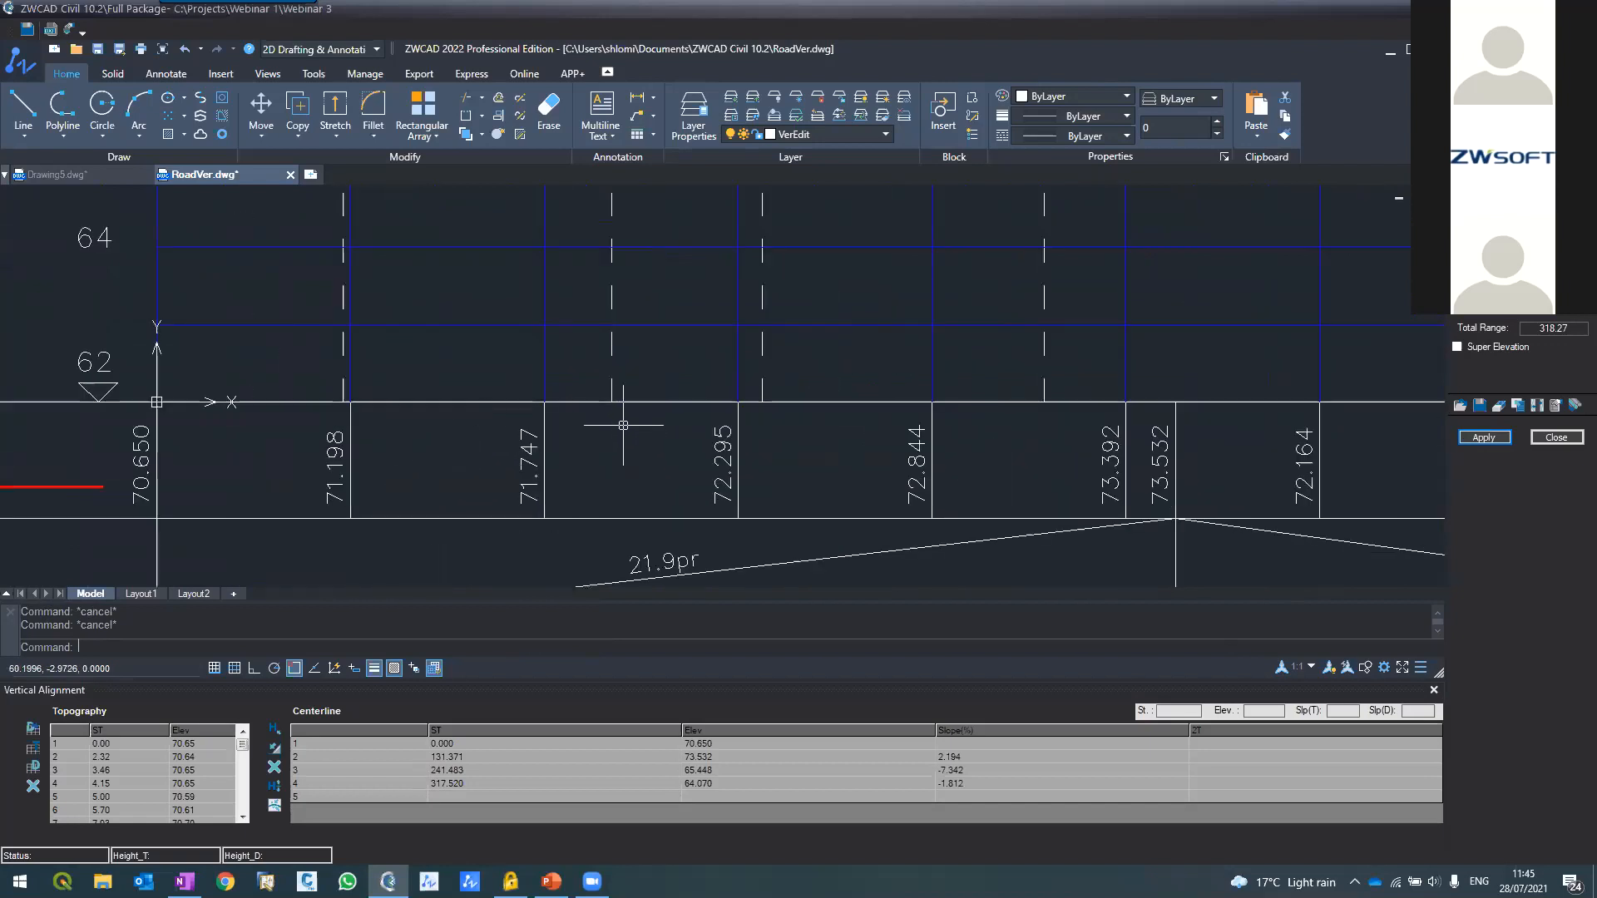
scroll(623, 425, down, 4)
scroll(615, 445, up, 5)
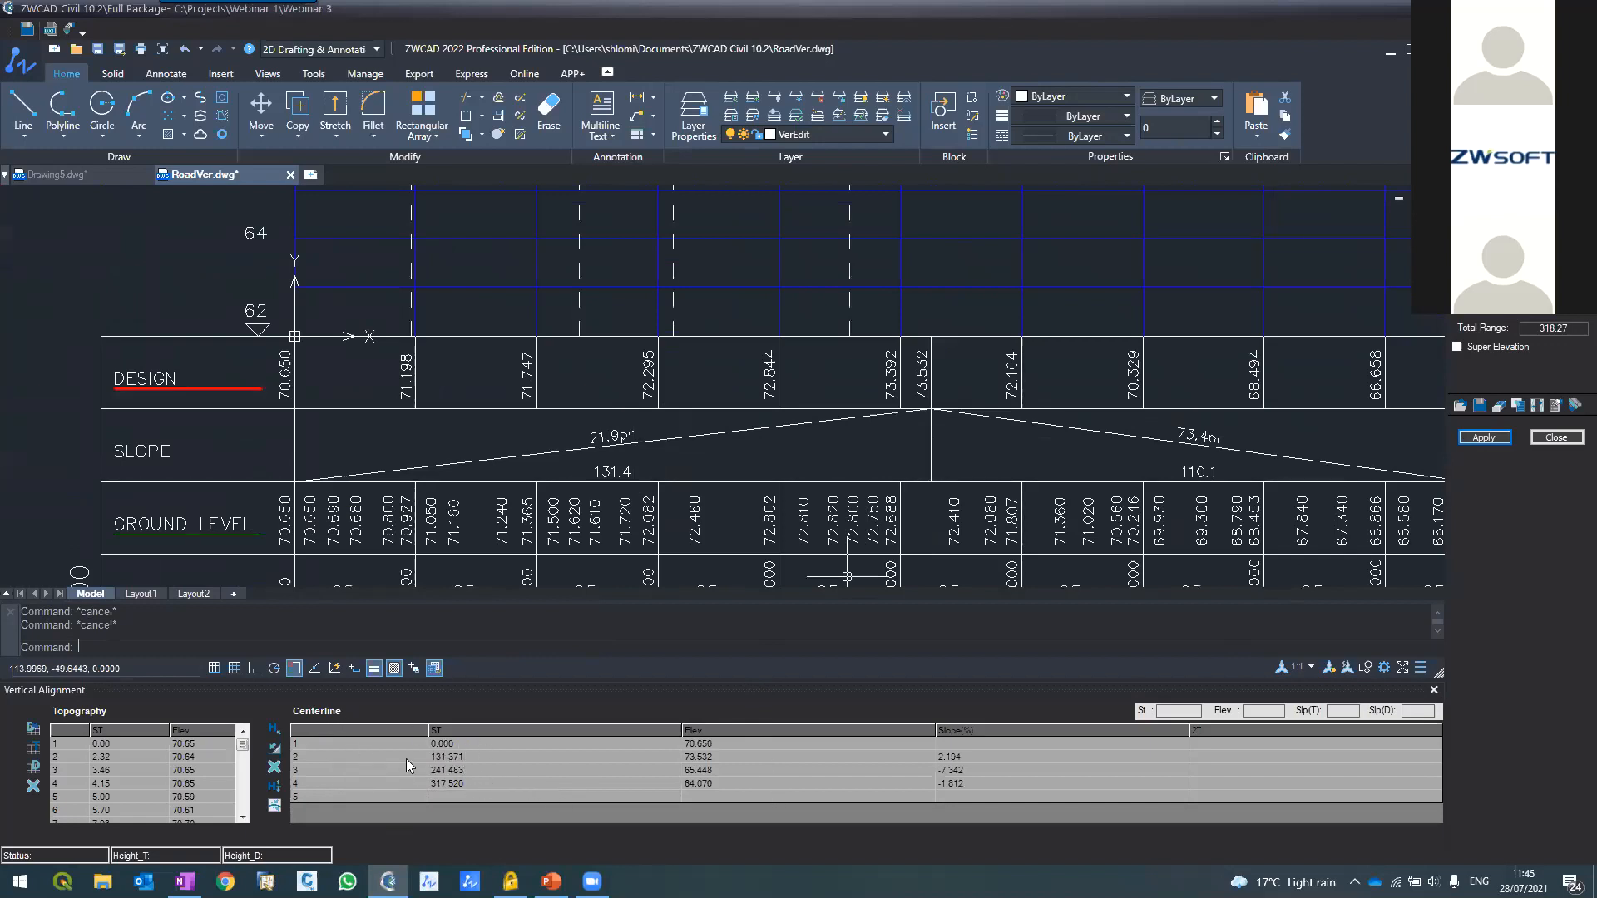
click(972, 770)
click(973, 762)
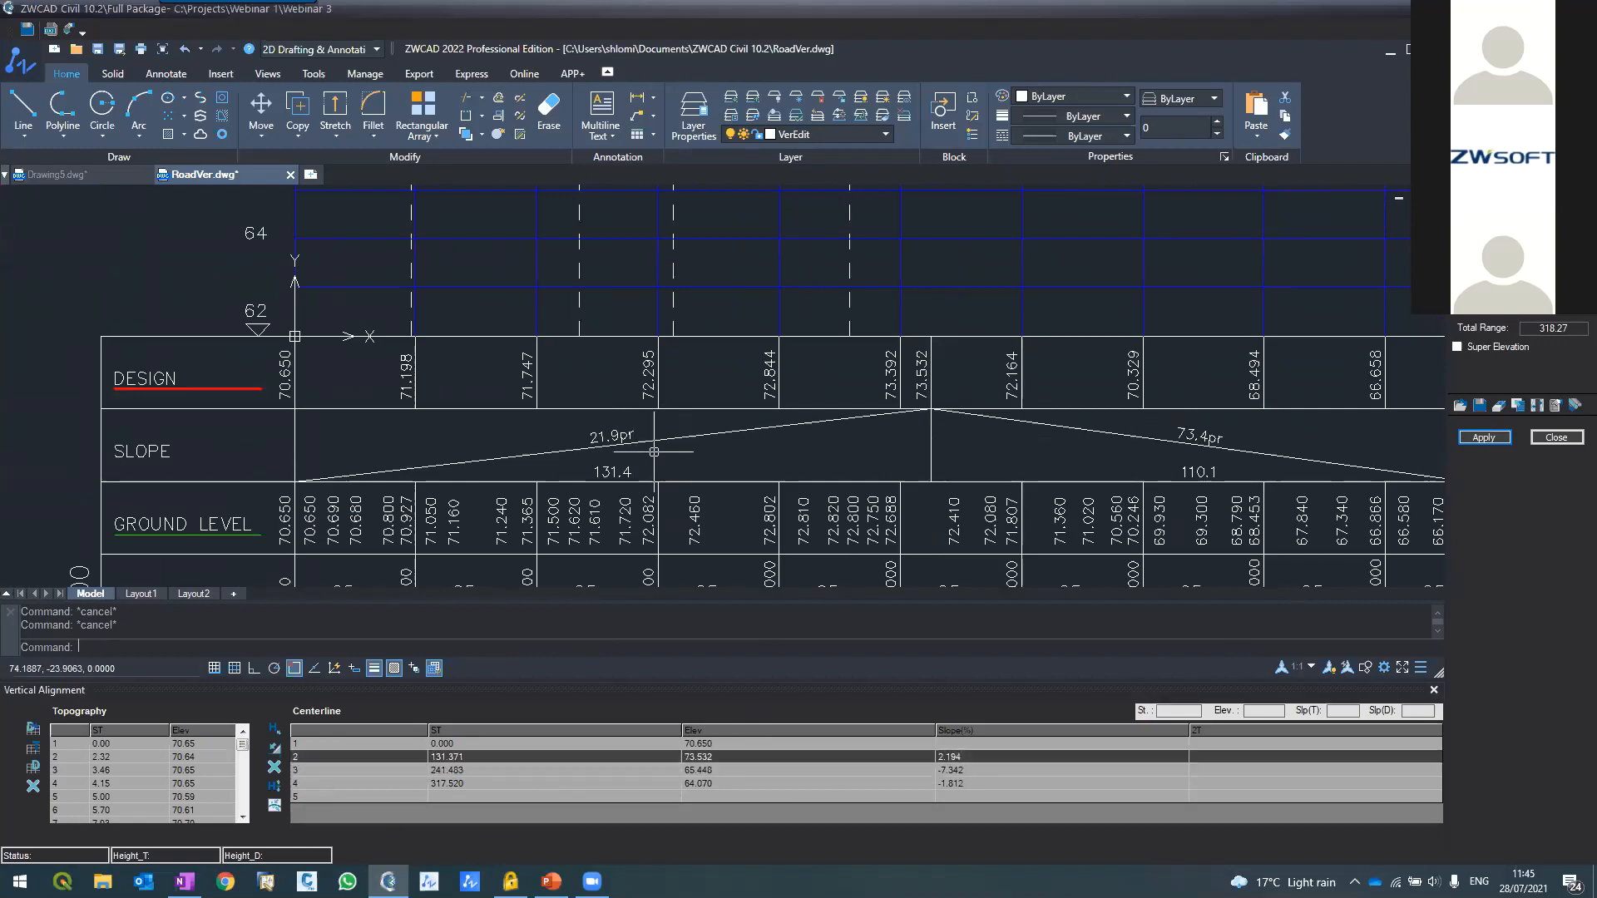
Fit a crest curve about 81 m long at centerline point 2 through a point on the ground profile, updating only the vertical alignment
scroll(655, 323, down, 3)
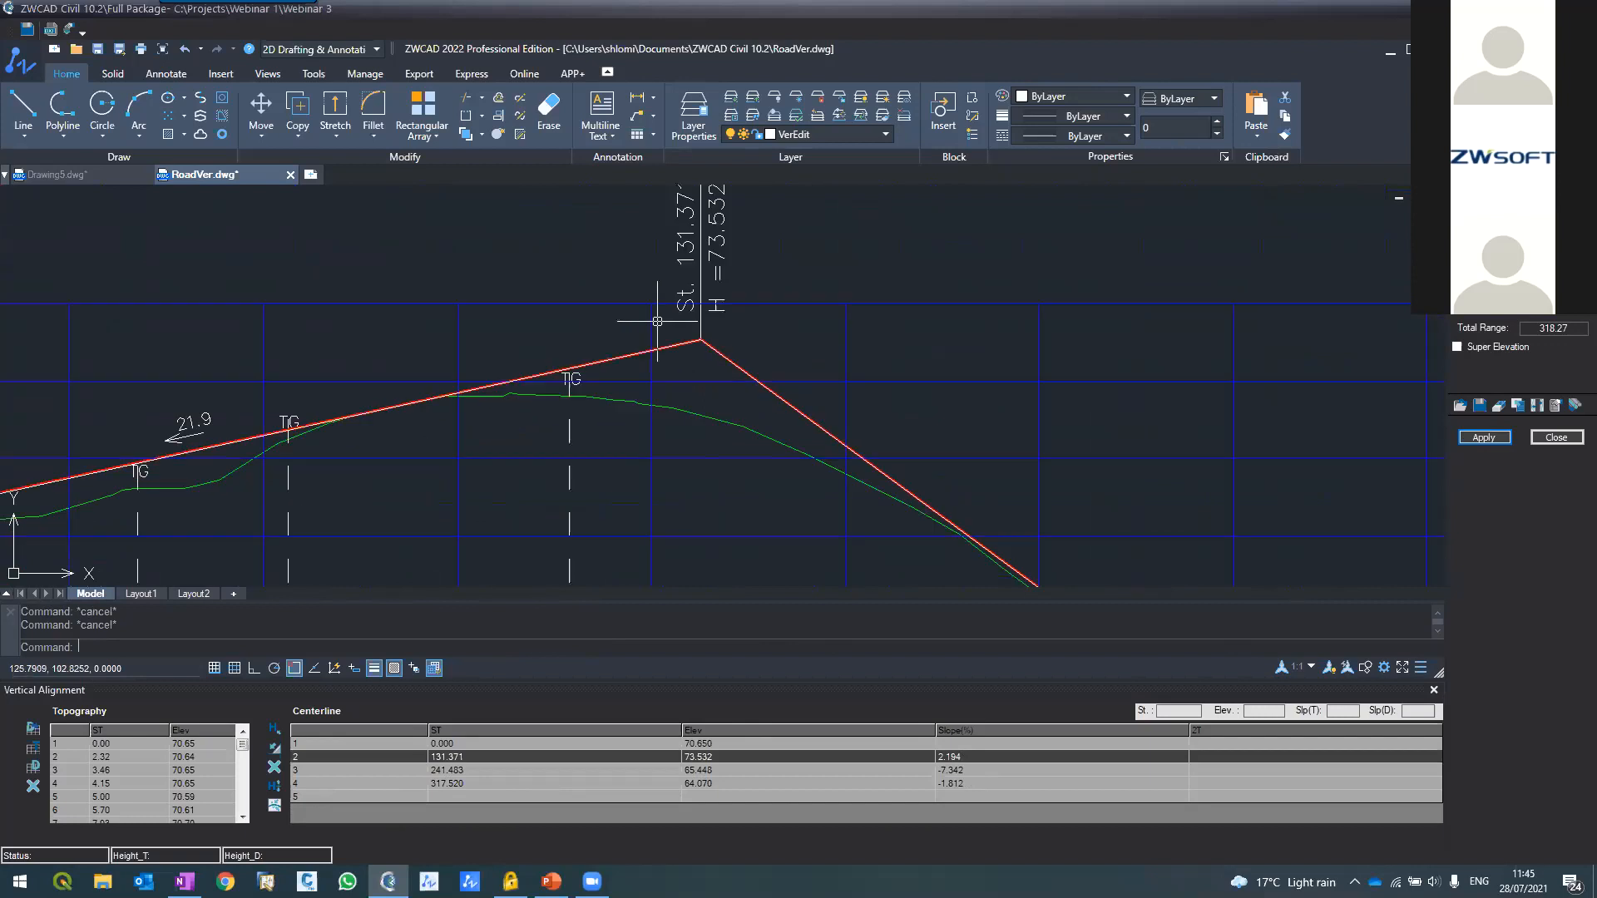
scroll(652, 383, up, 2)
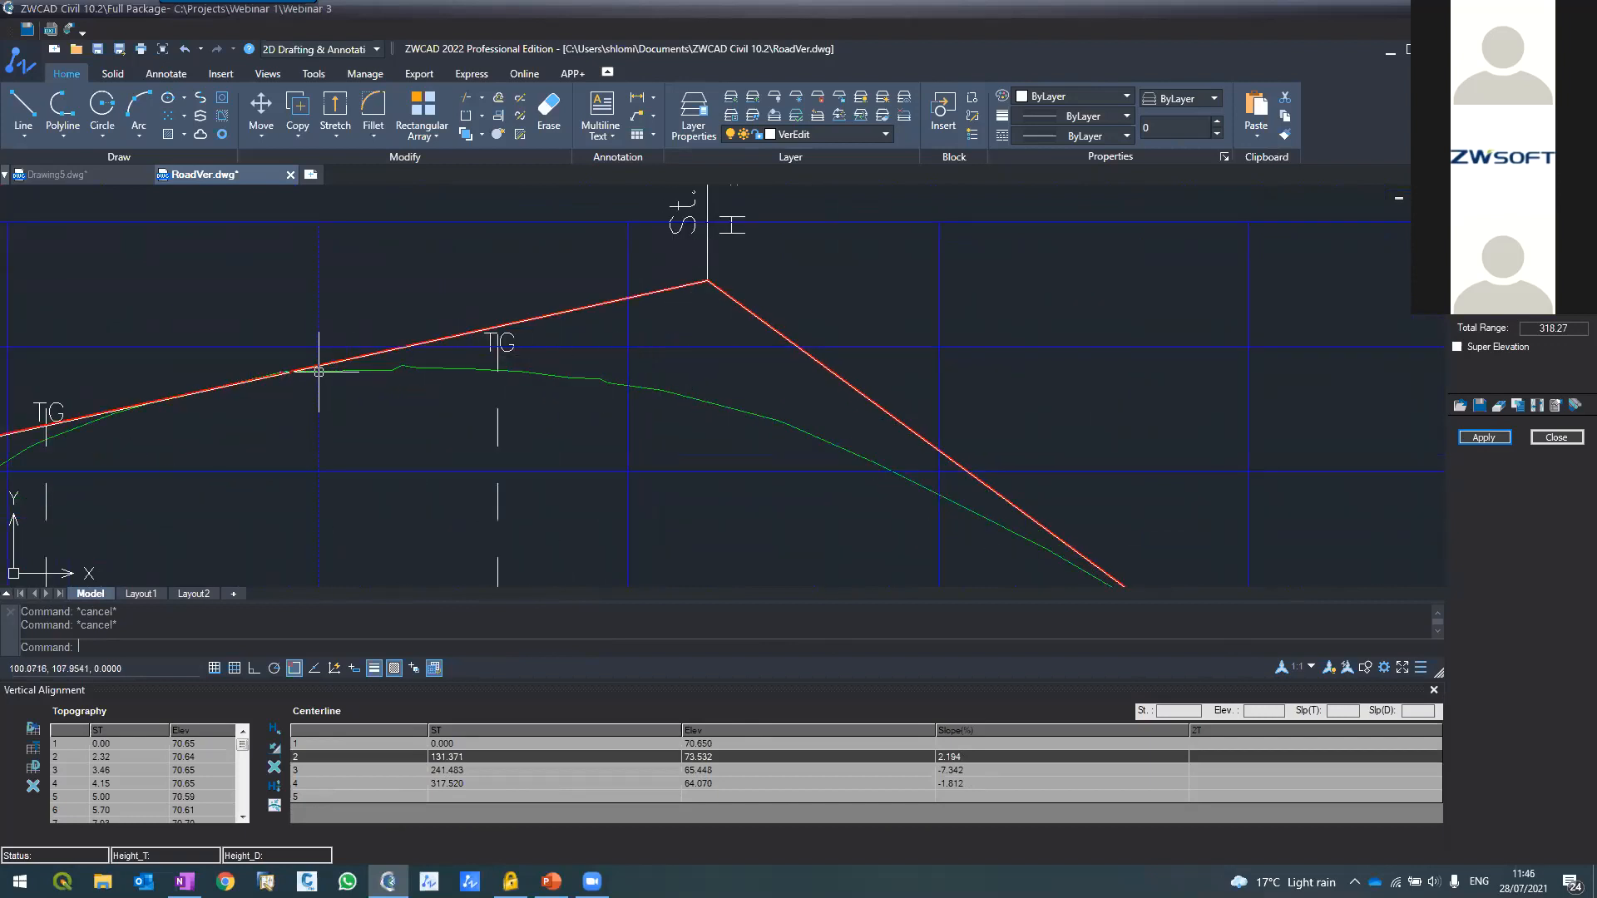
scroll(934, 441, down, 3)
scroll(792, 402, up, 3)
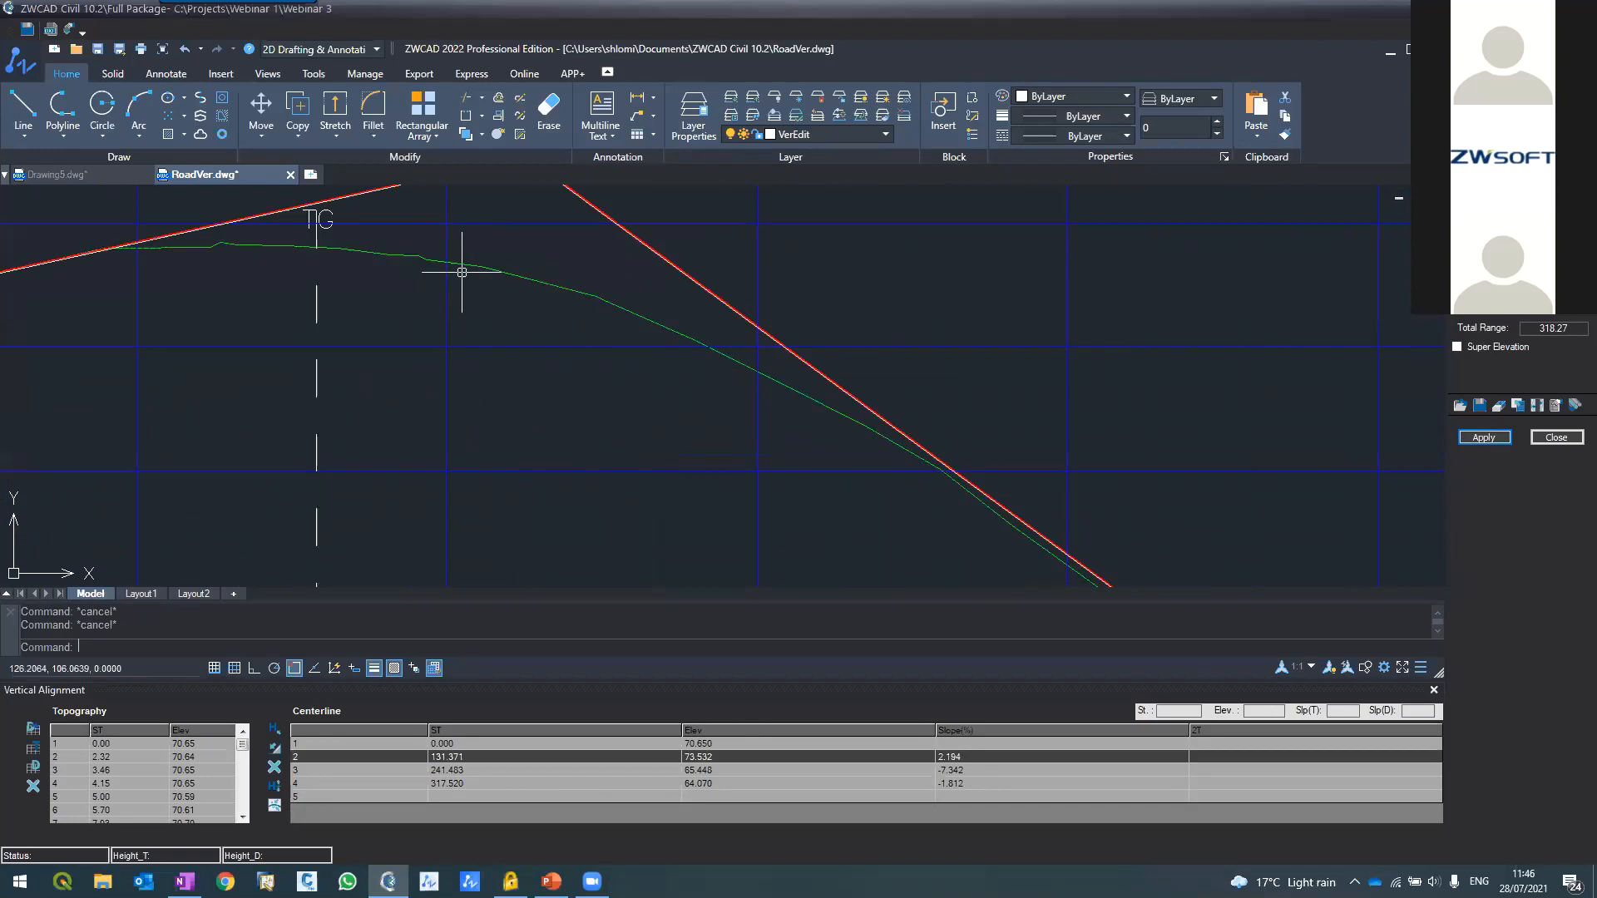
click(309, 757)
click(275, 806)
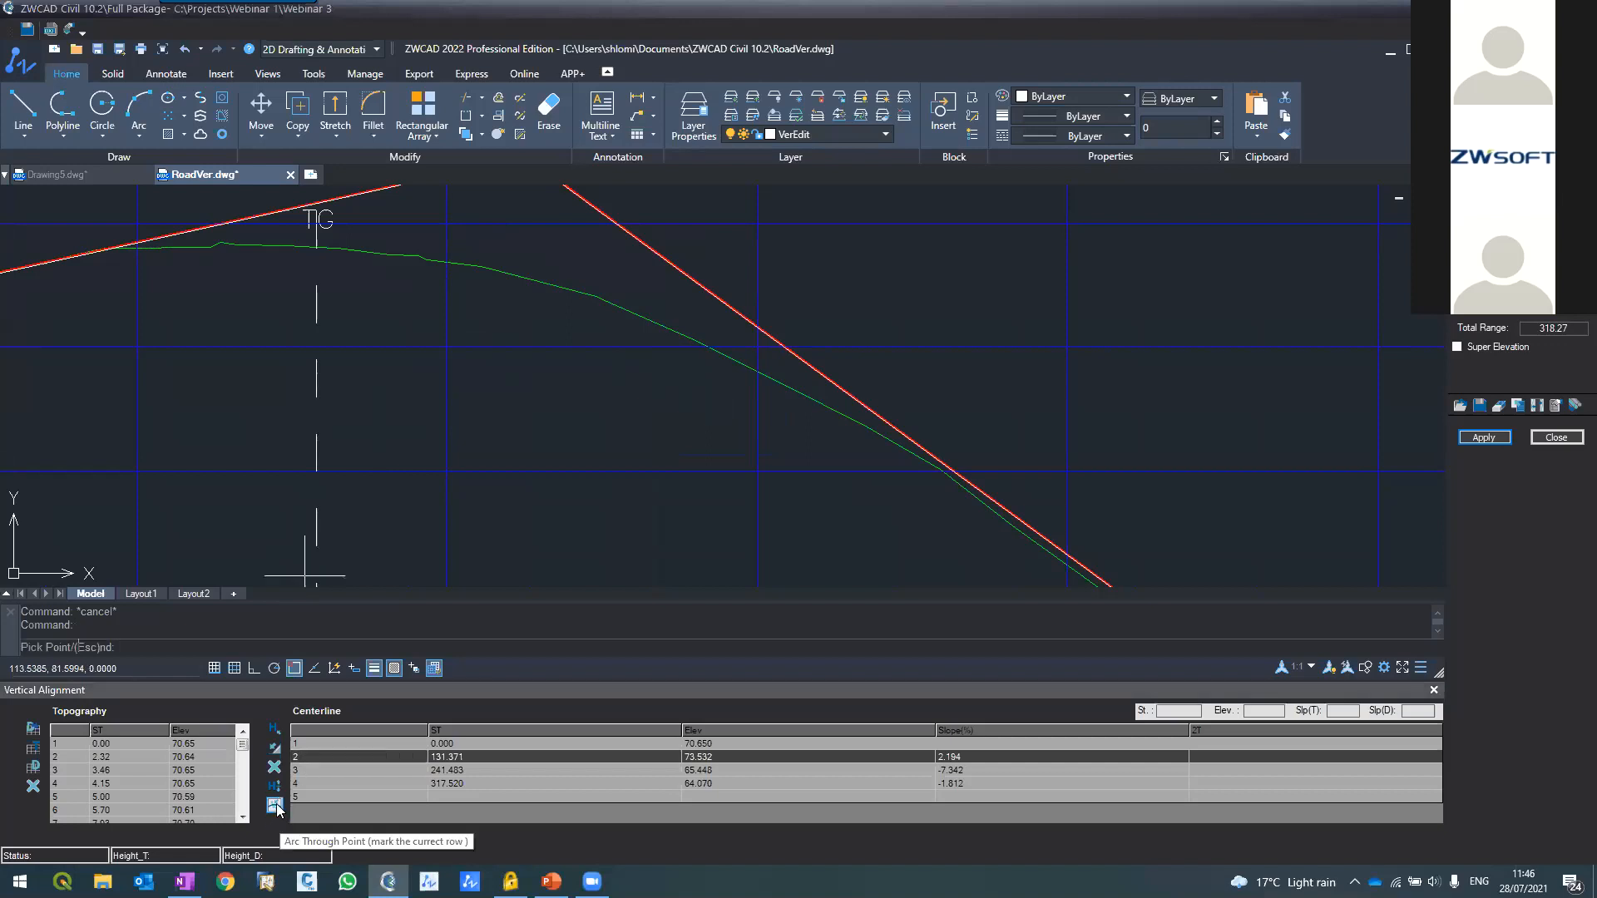
click(498, 271)
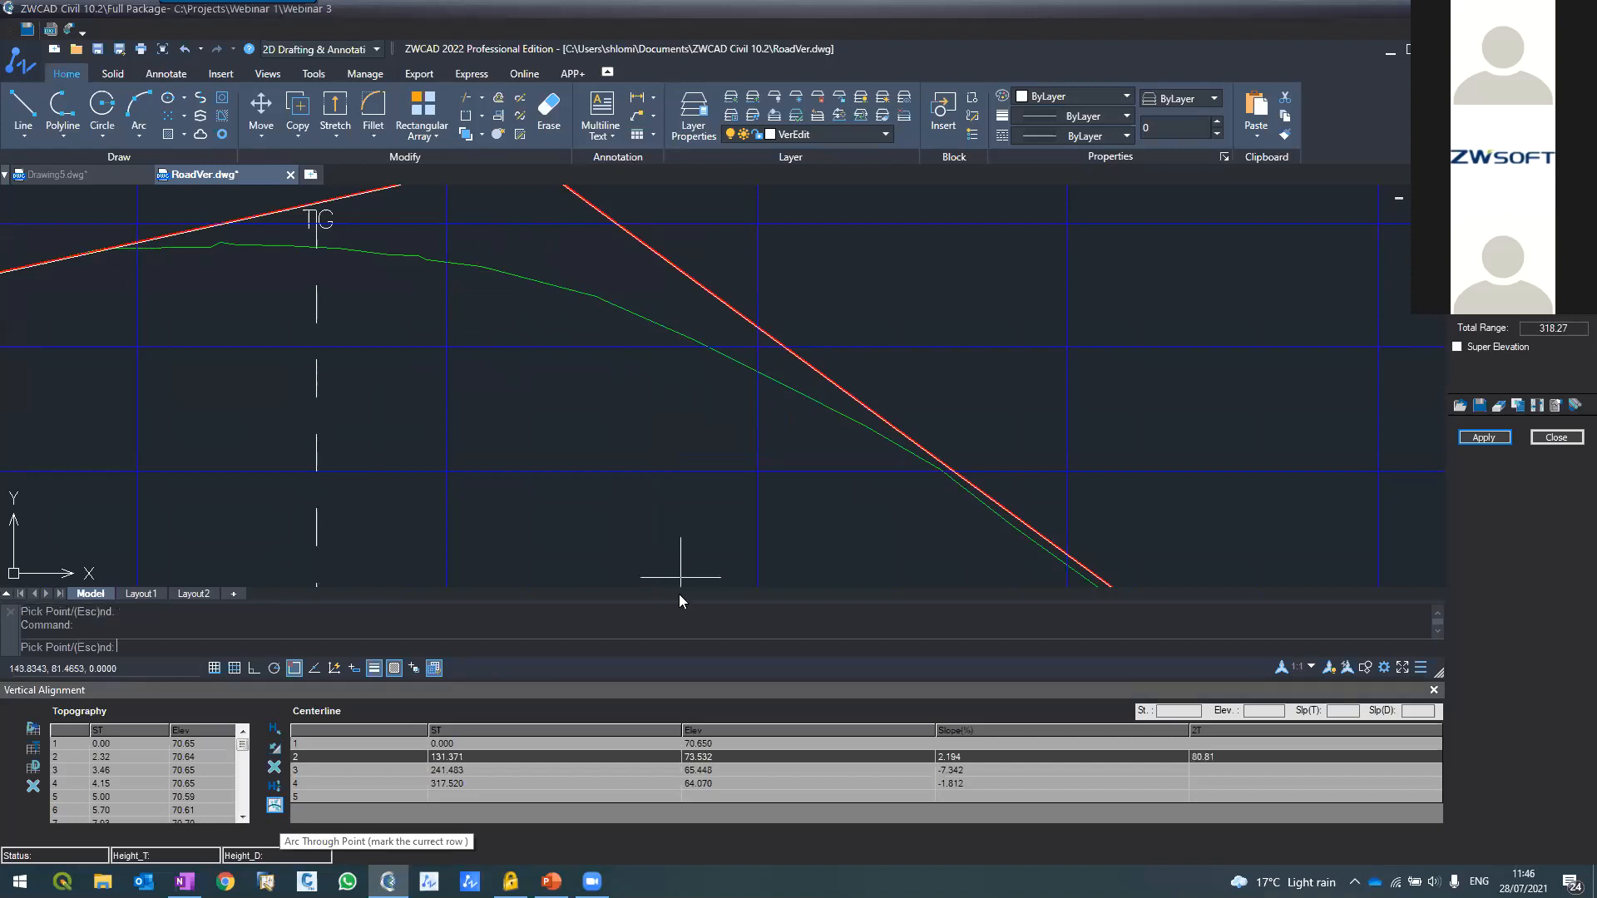
key(Escape)
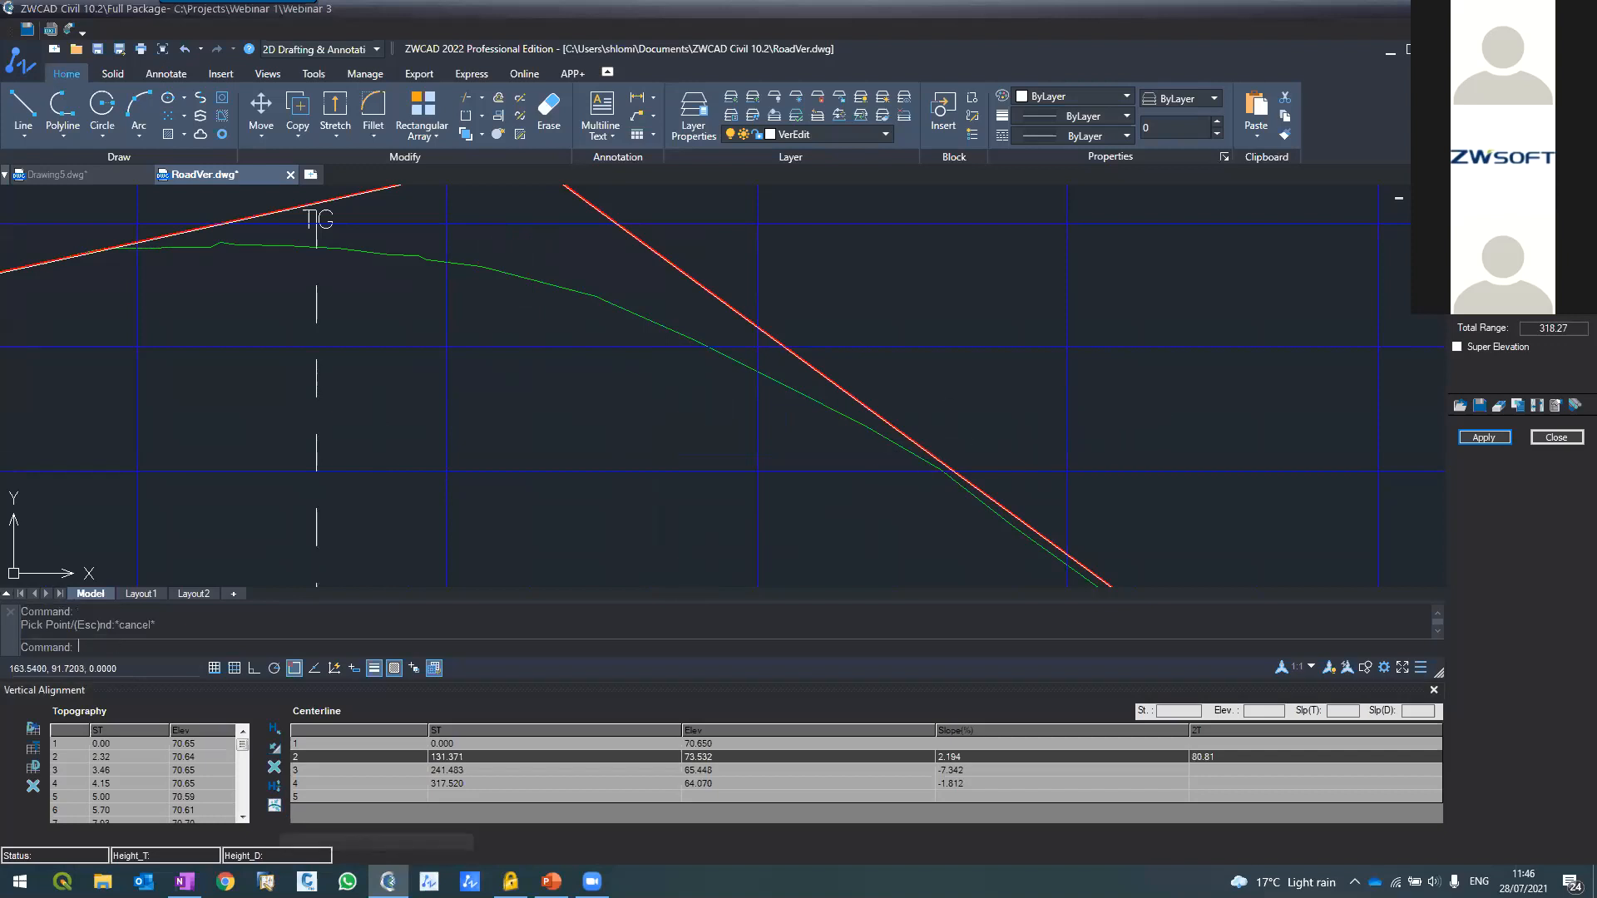
click(1484, 437)
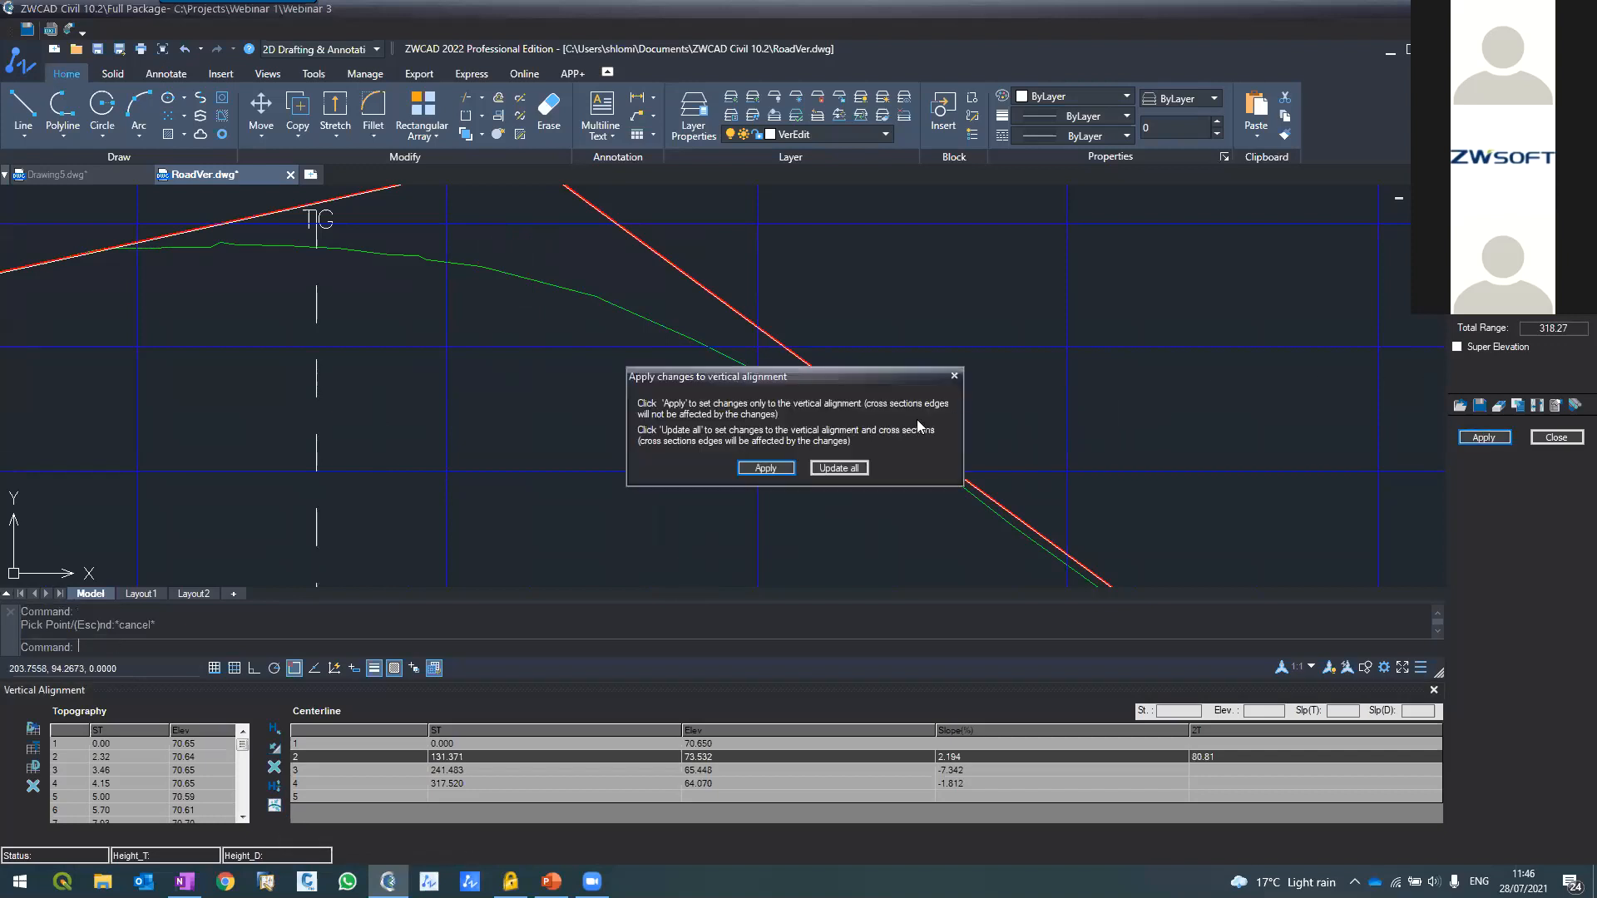
click(764, 469)
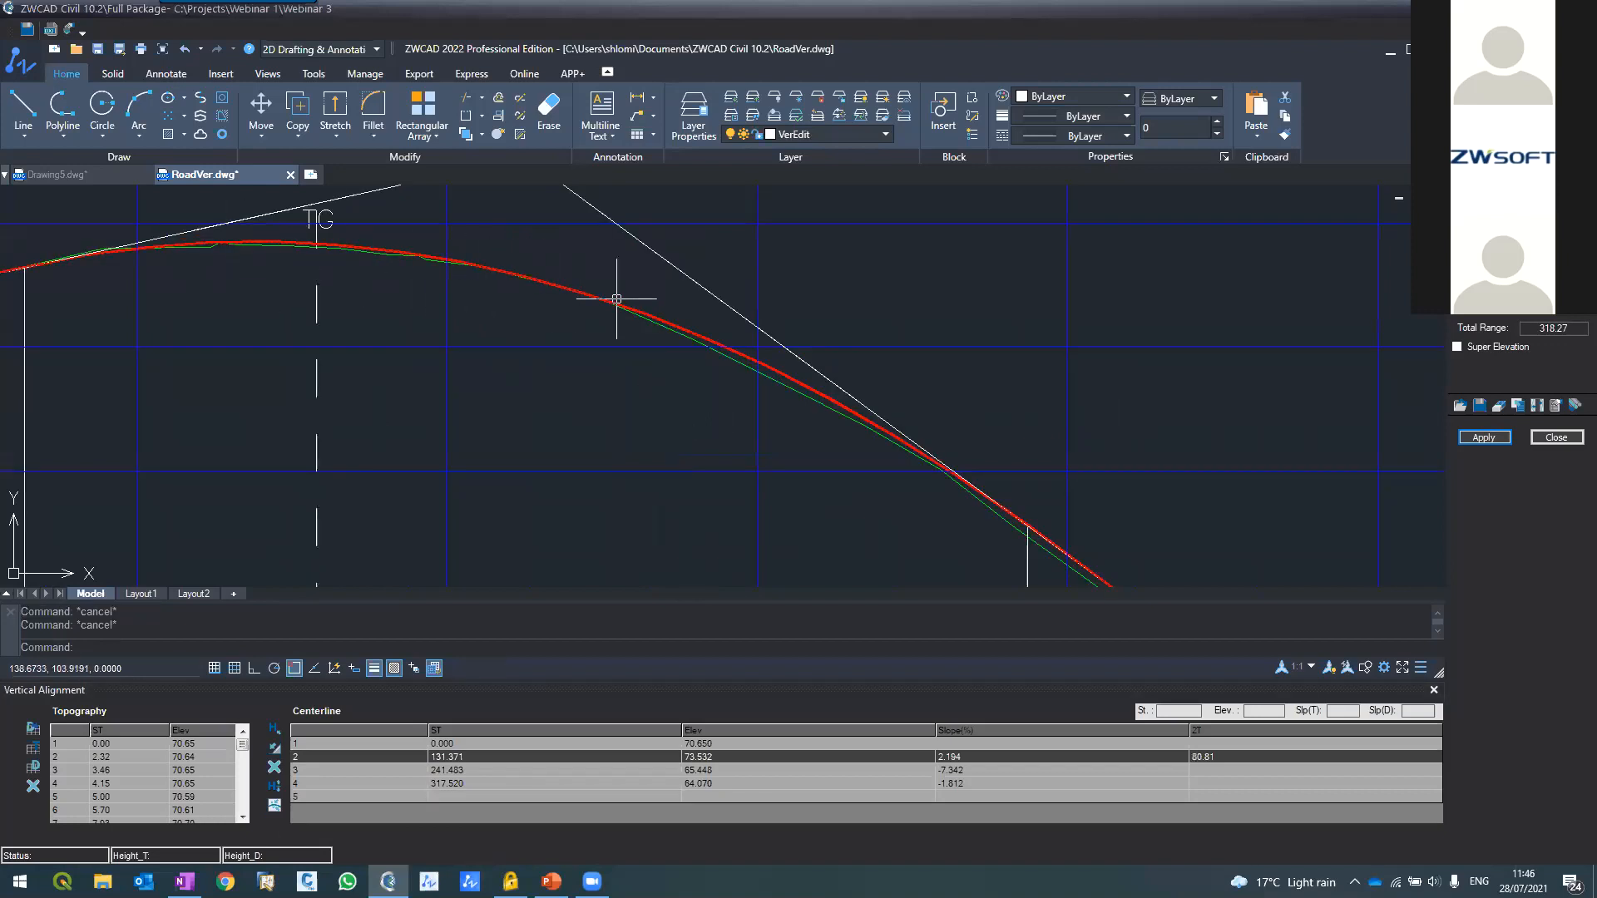
Set the 2T value of the sag at centerline point 3 to 50 and apply it to the vertical alignment only
scroll(533, 291, down, 4)
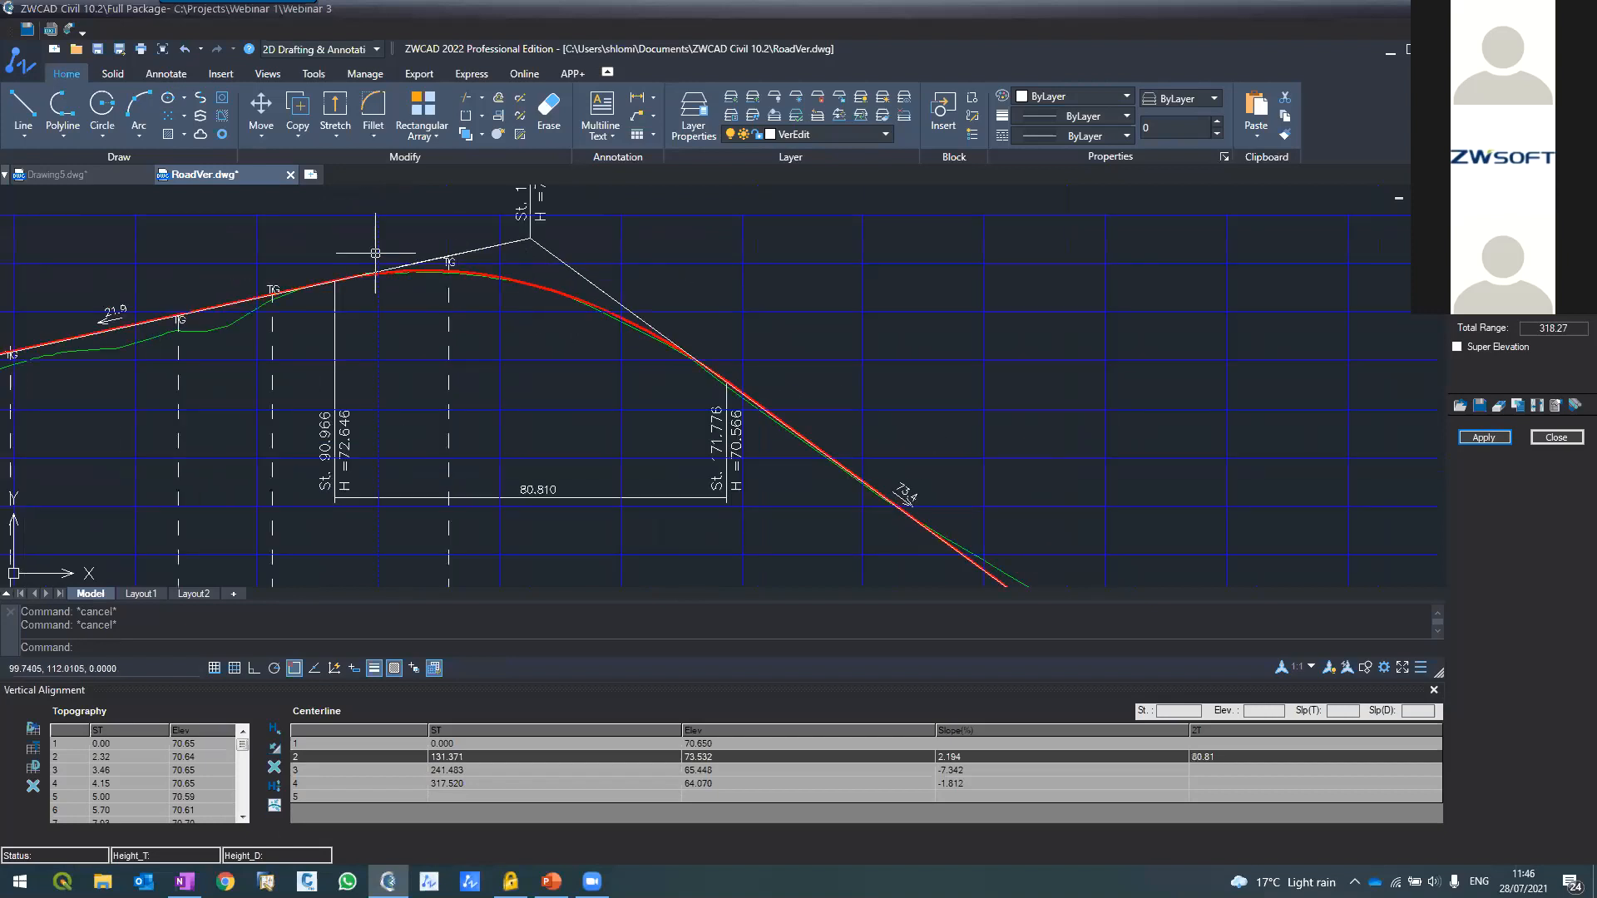
scroll(529, 295, up, 3)
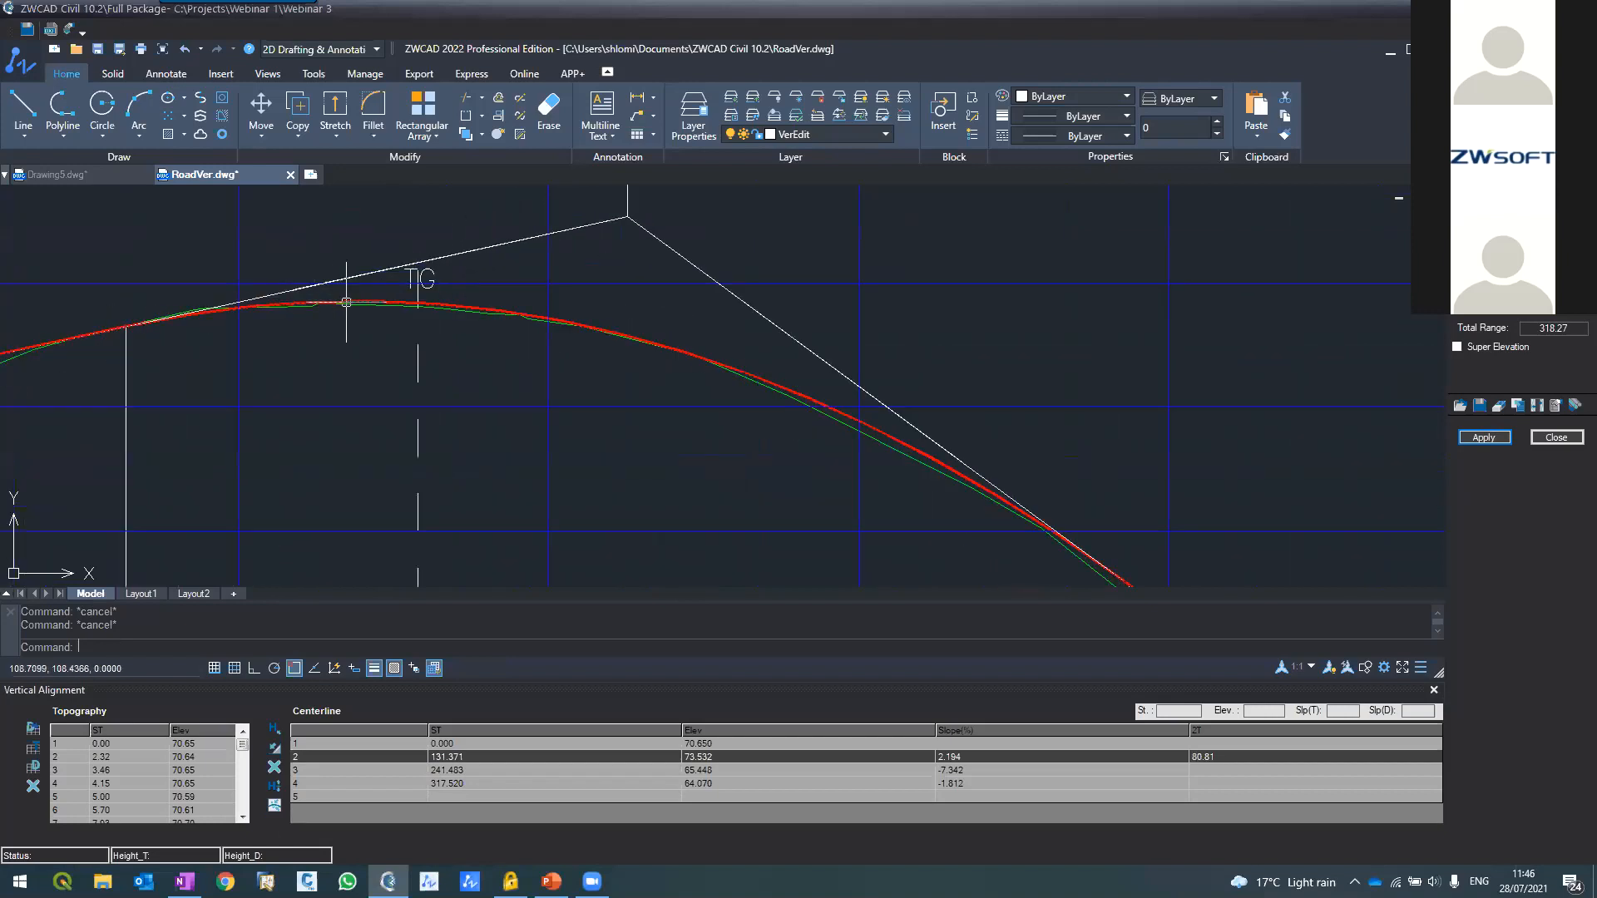
scroll(331, 288, down, 3)
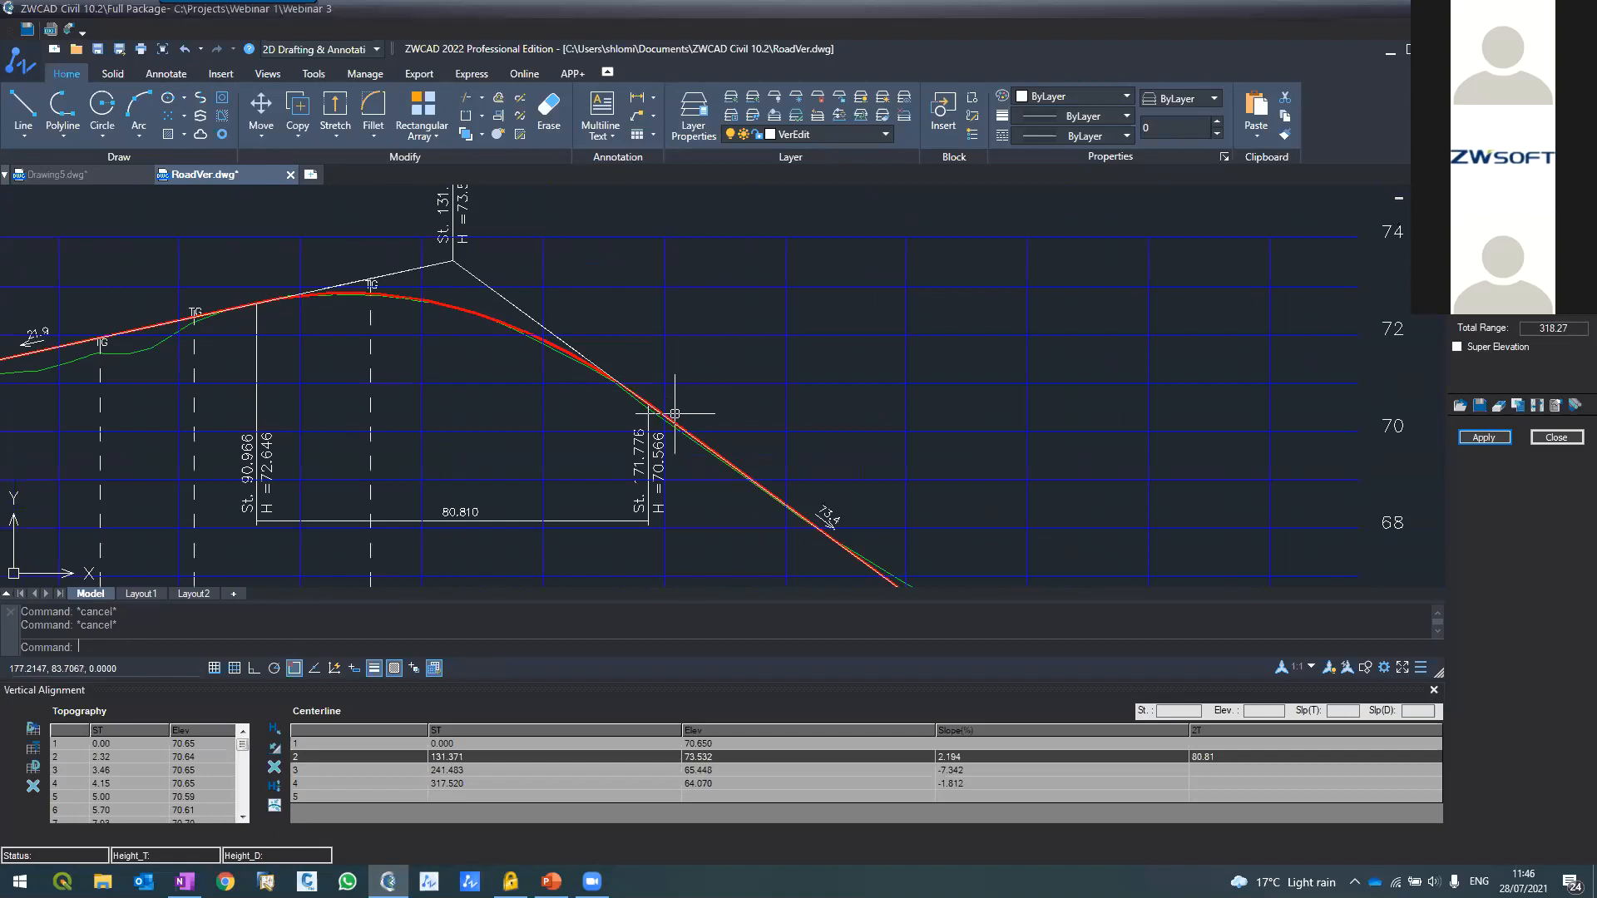
scroll(598, 339, down, 3)
scroll(763, 446, up, 4)
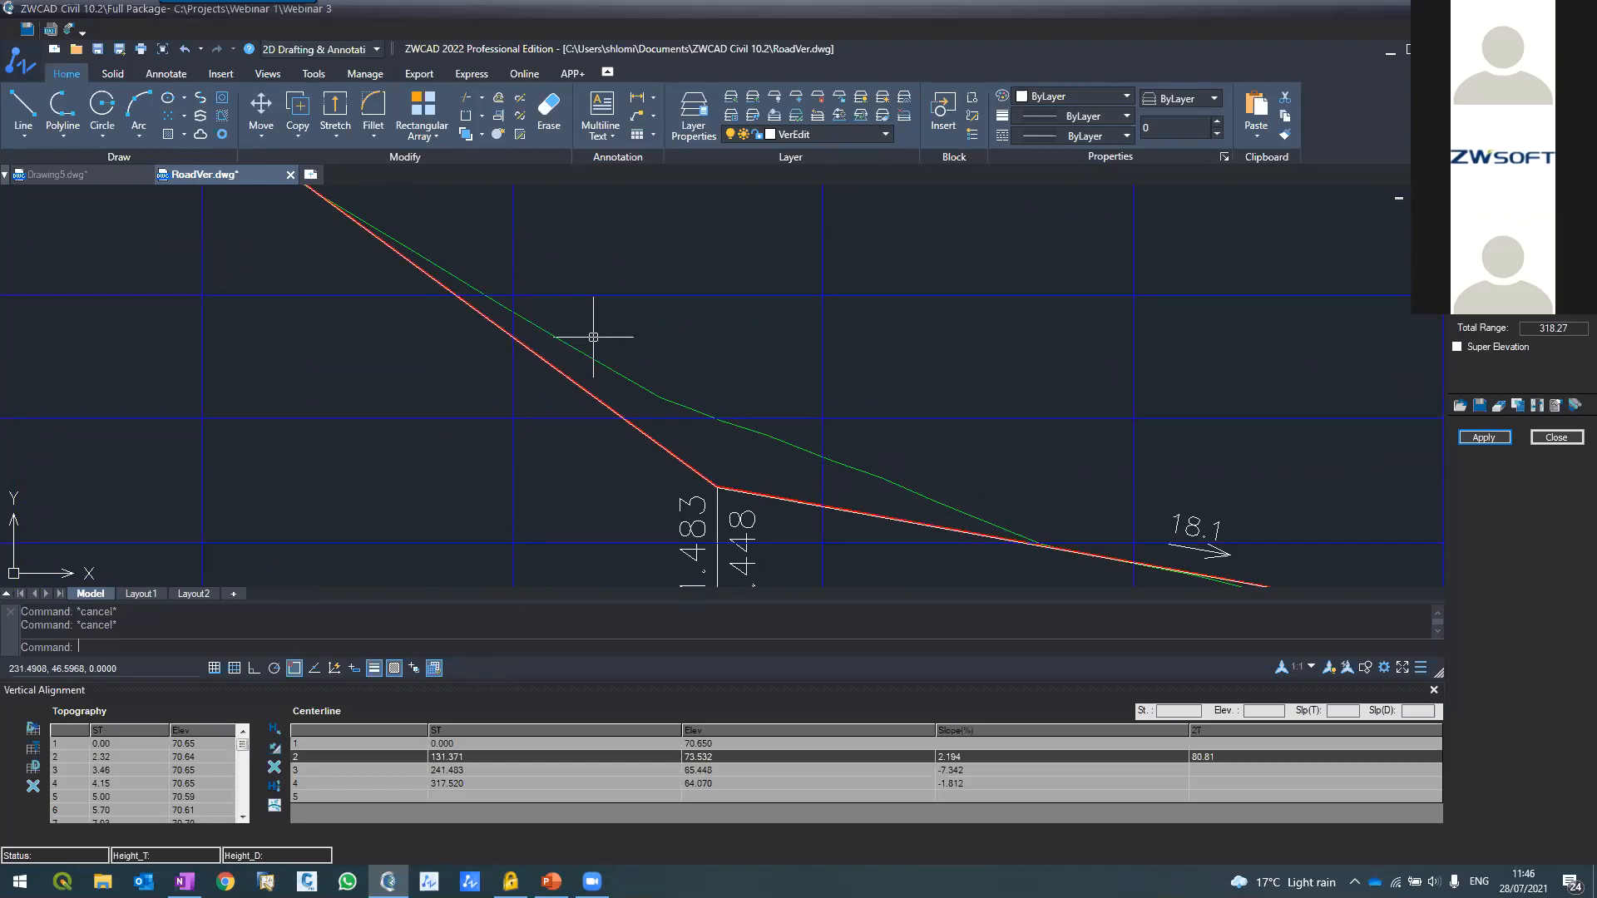
click(1202, 782)
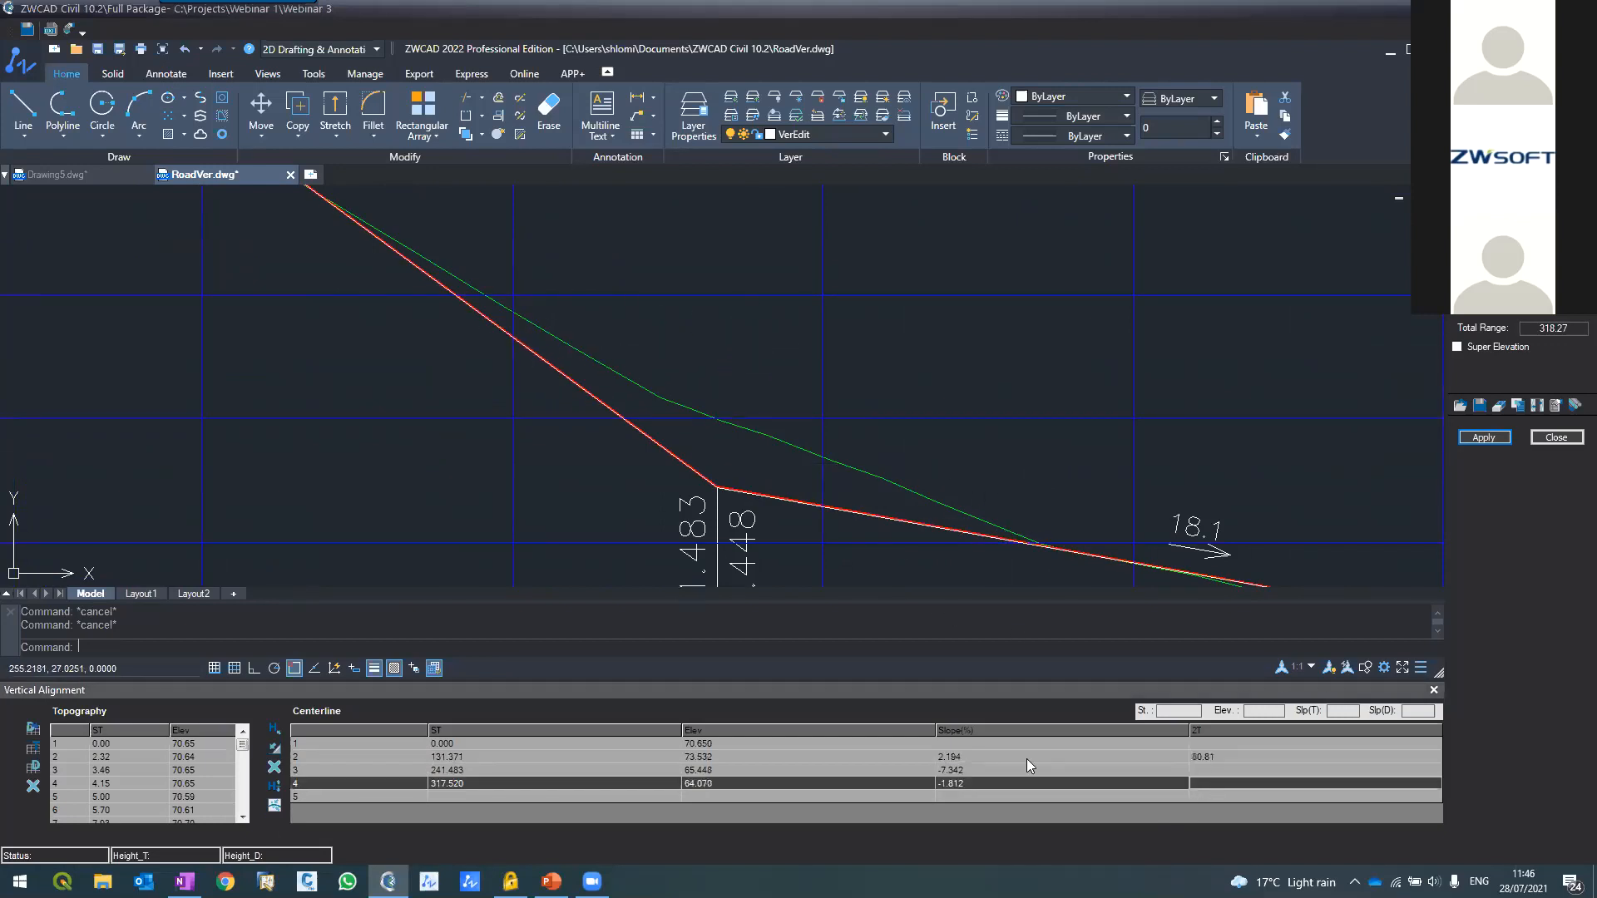
click(1198, 771)
text(50)
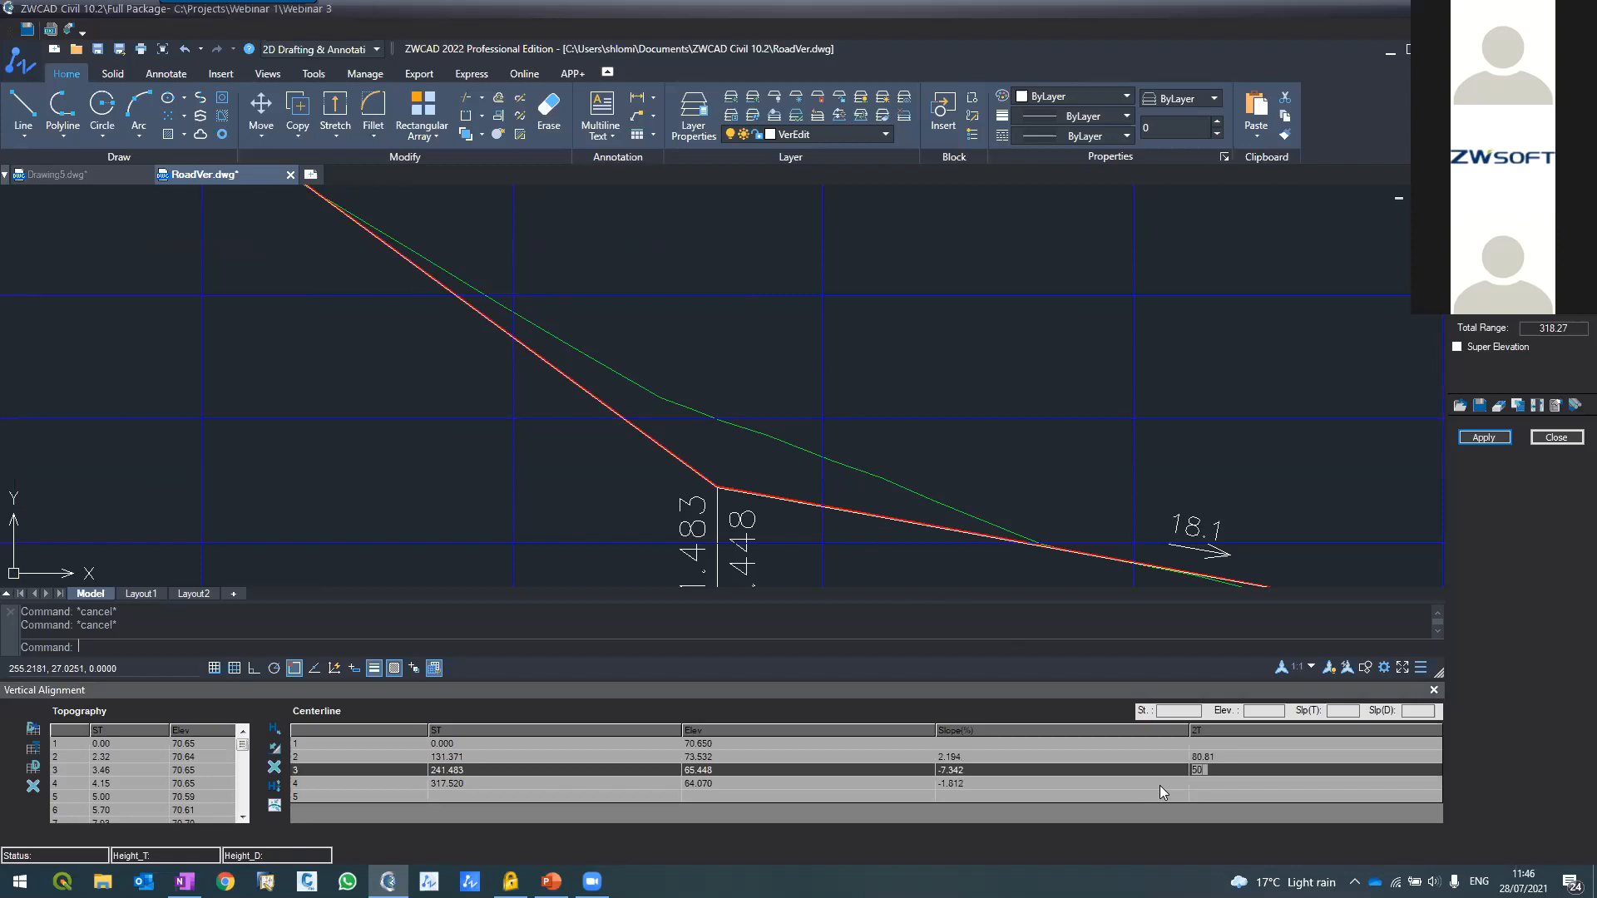
click(1484, 439)
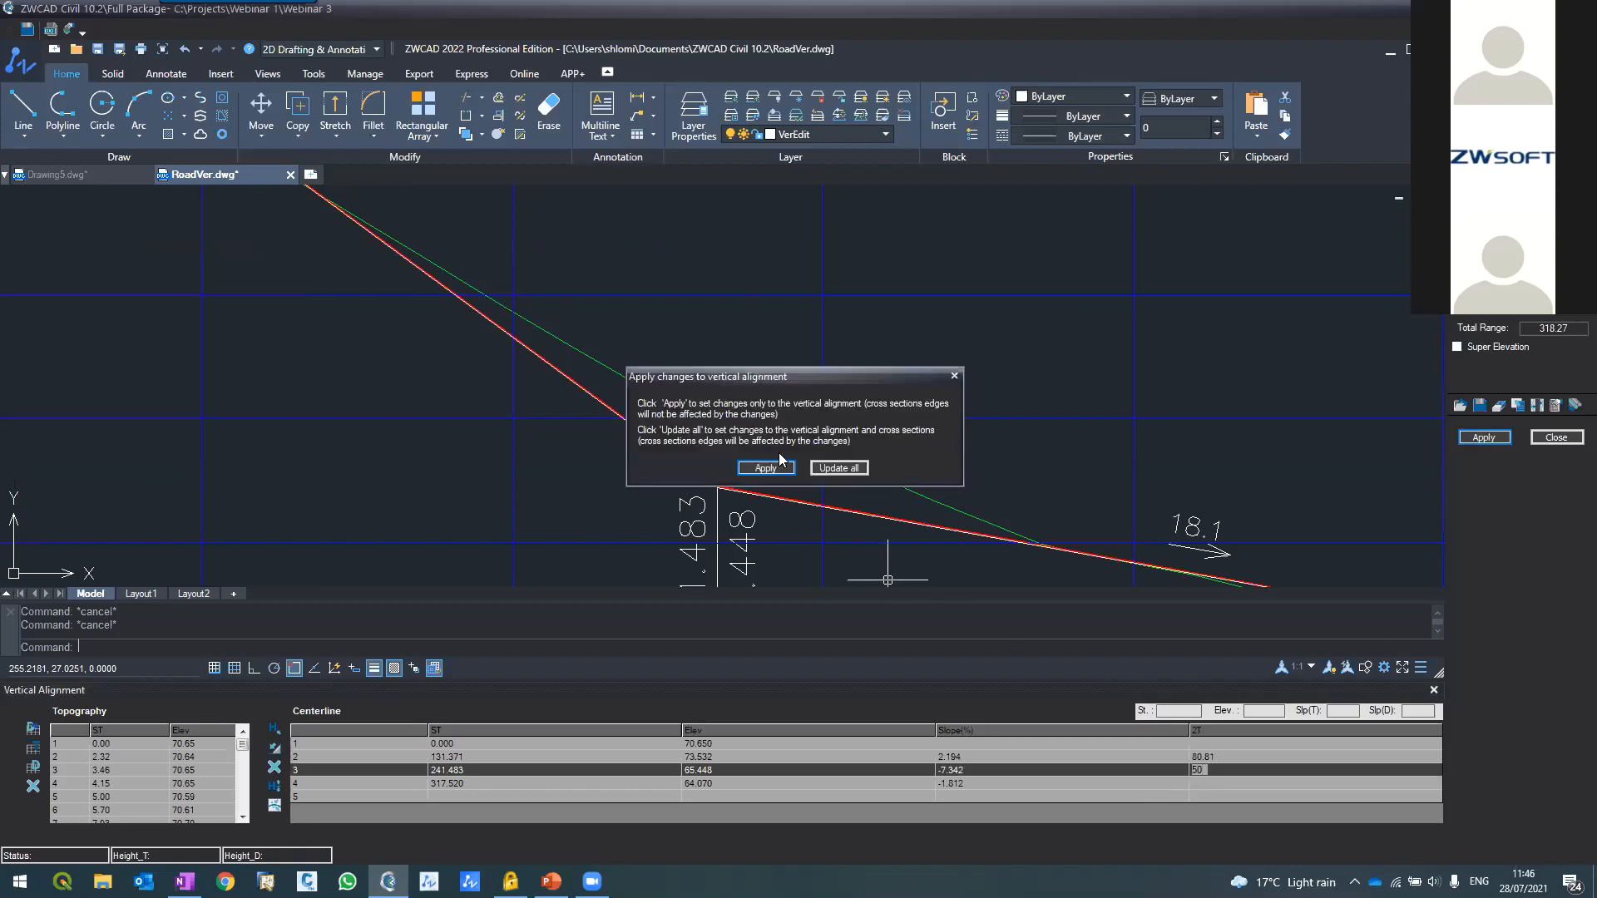
click(765, 469)
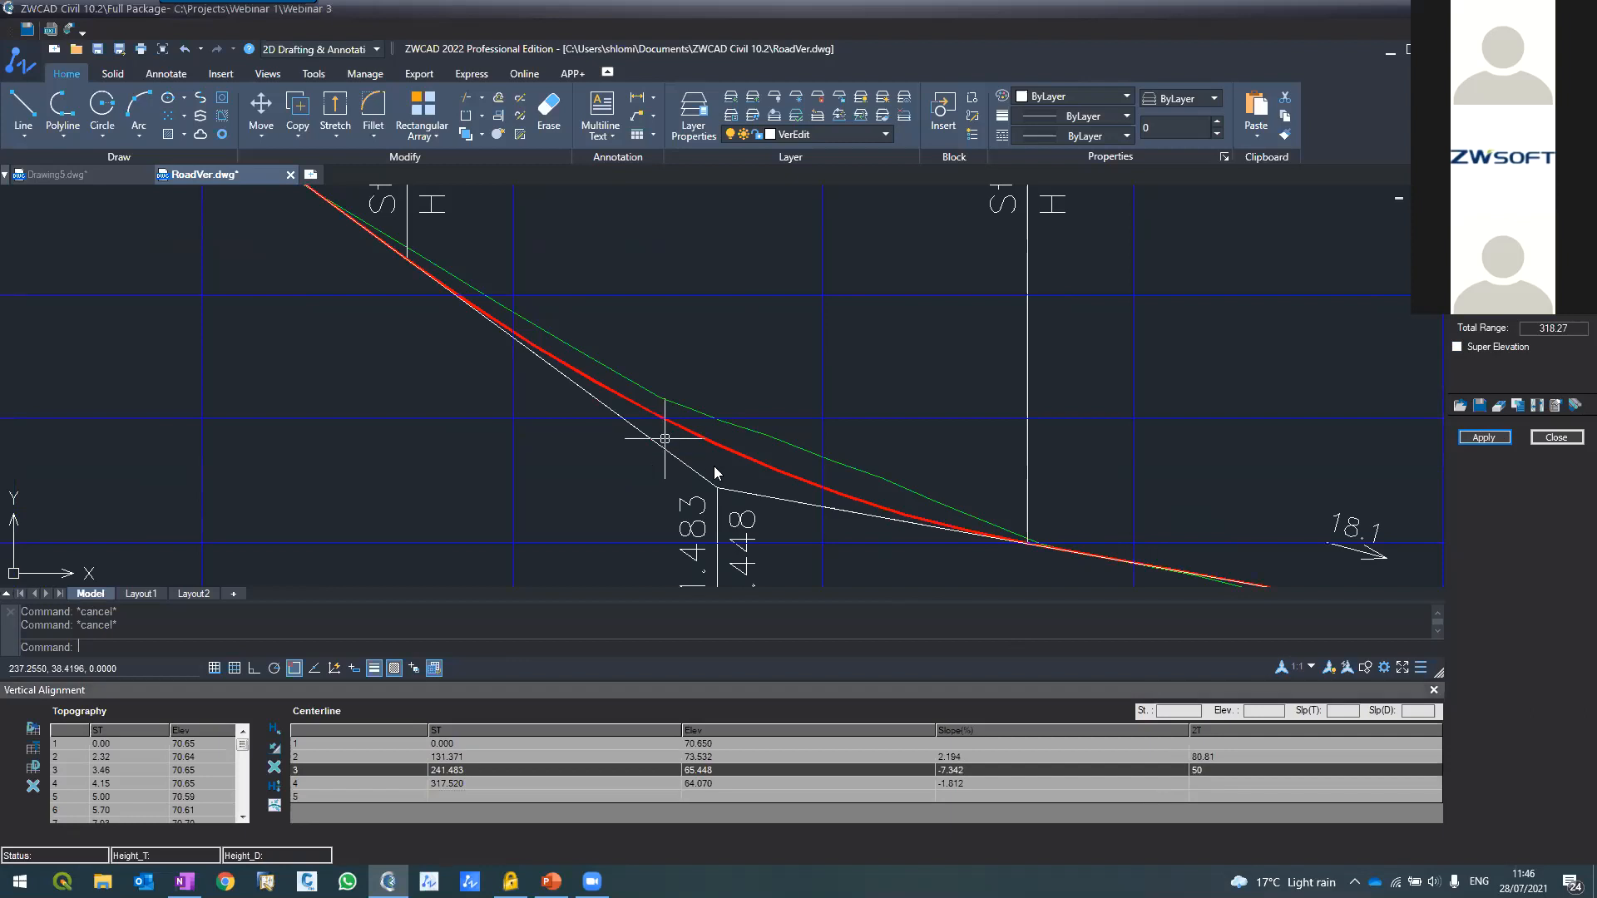
Stretch the sag vertex along the last grade line to about station 247.8, elevation 65.33, and apply it to the vertical alignment only
scroll(714, 457, down, 3)
scroll(694, 428, up, 4)
click(691, 430)
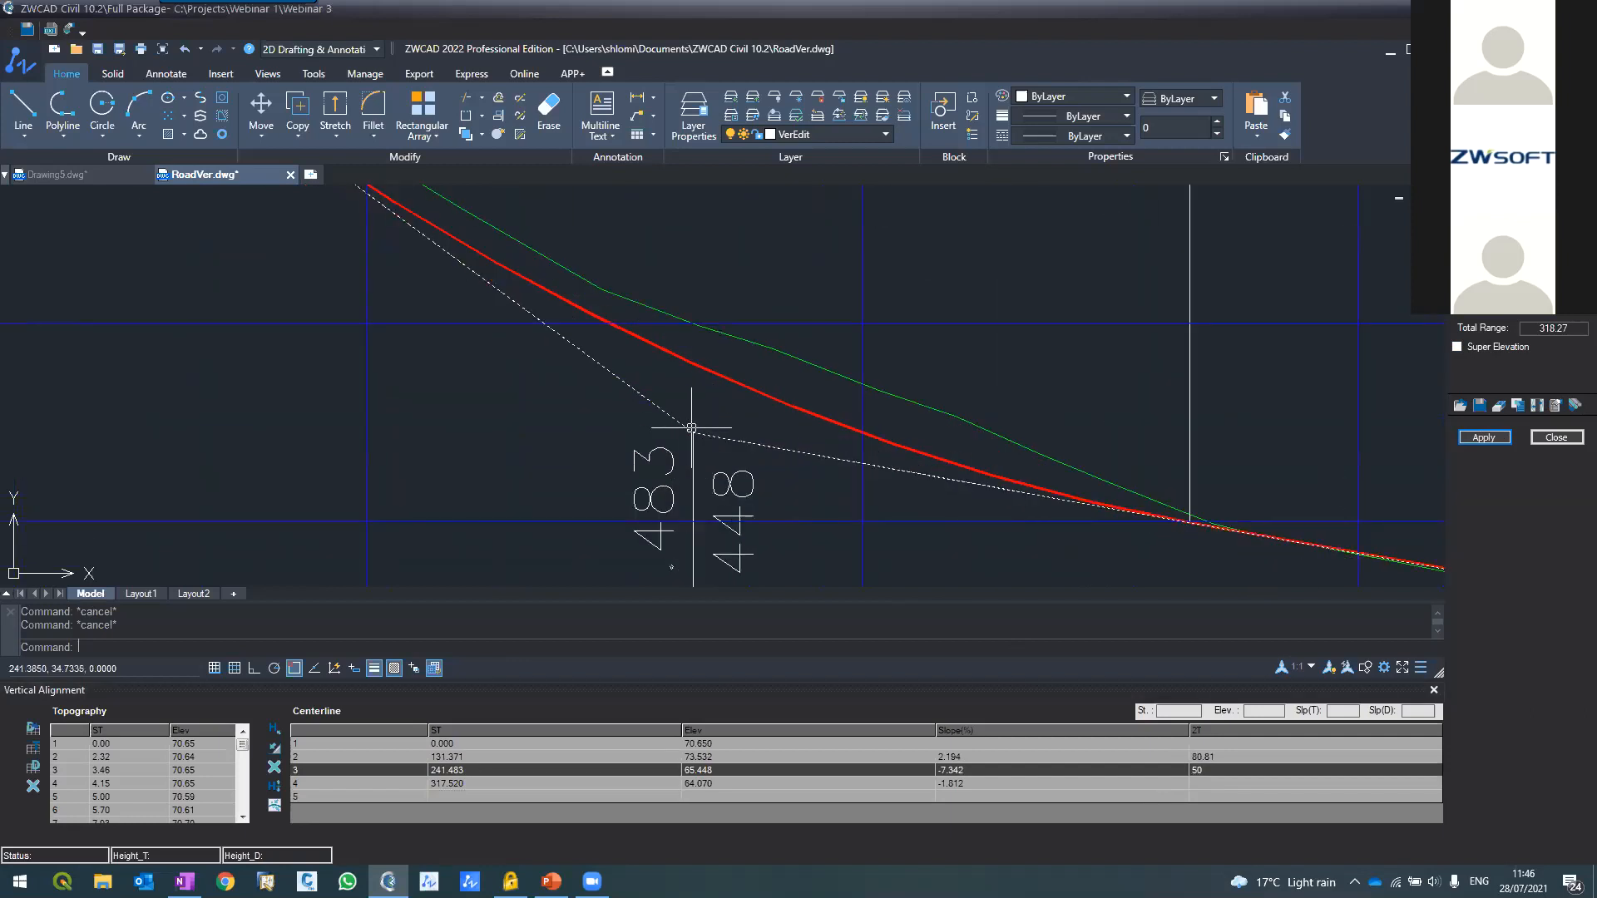
click(691, 431)
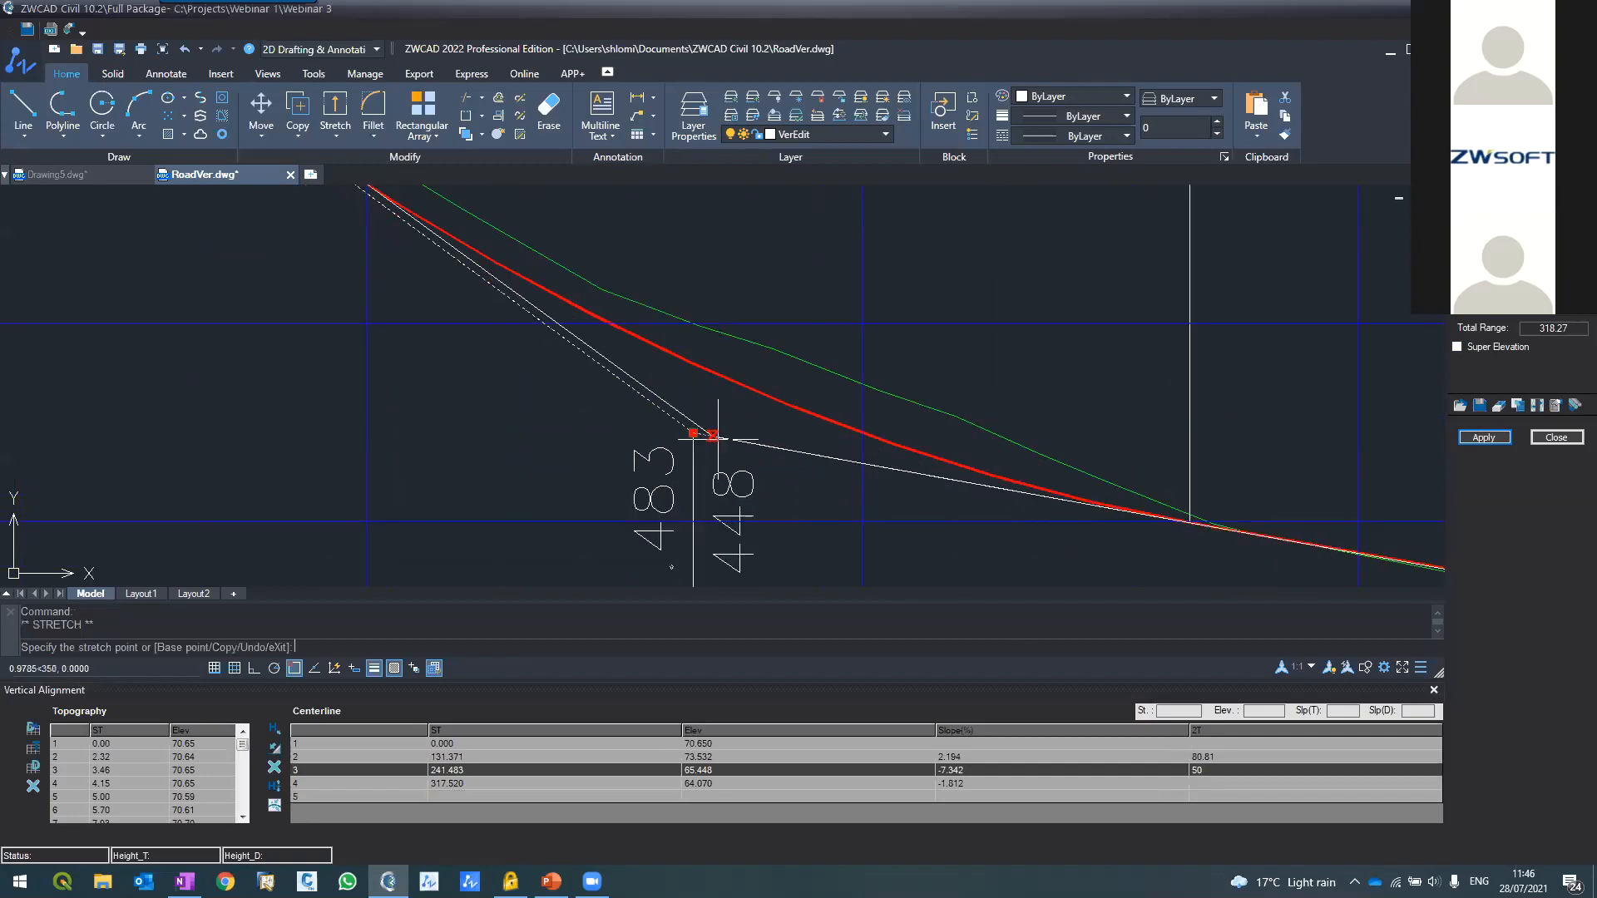
click(816, 471)
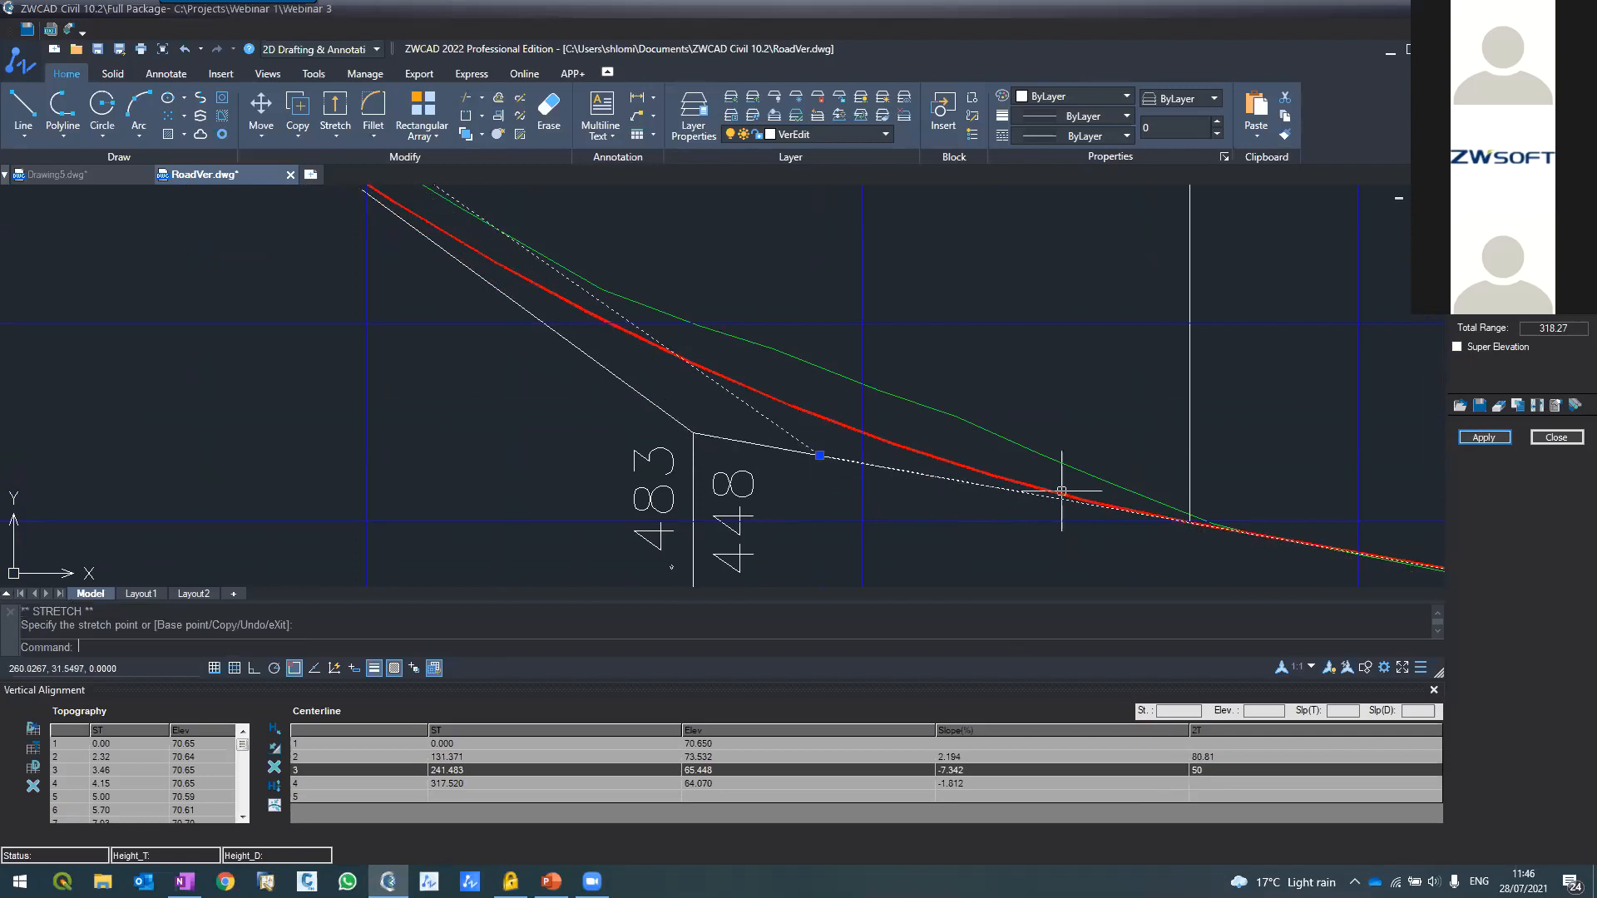
click(1487, 438)
click(773, 471)
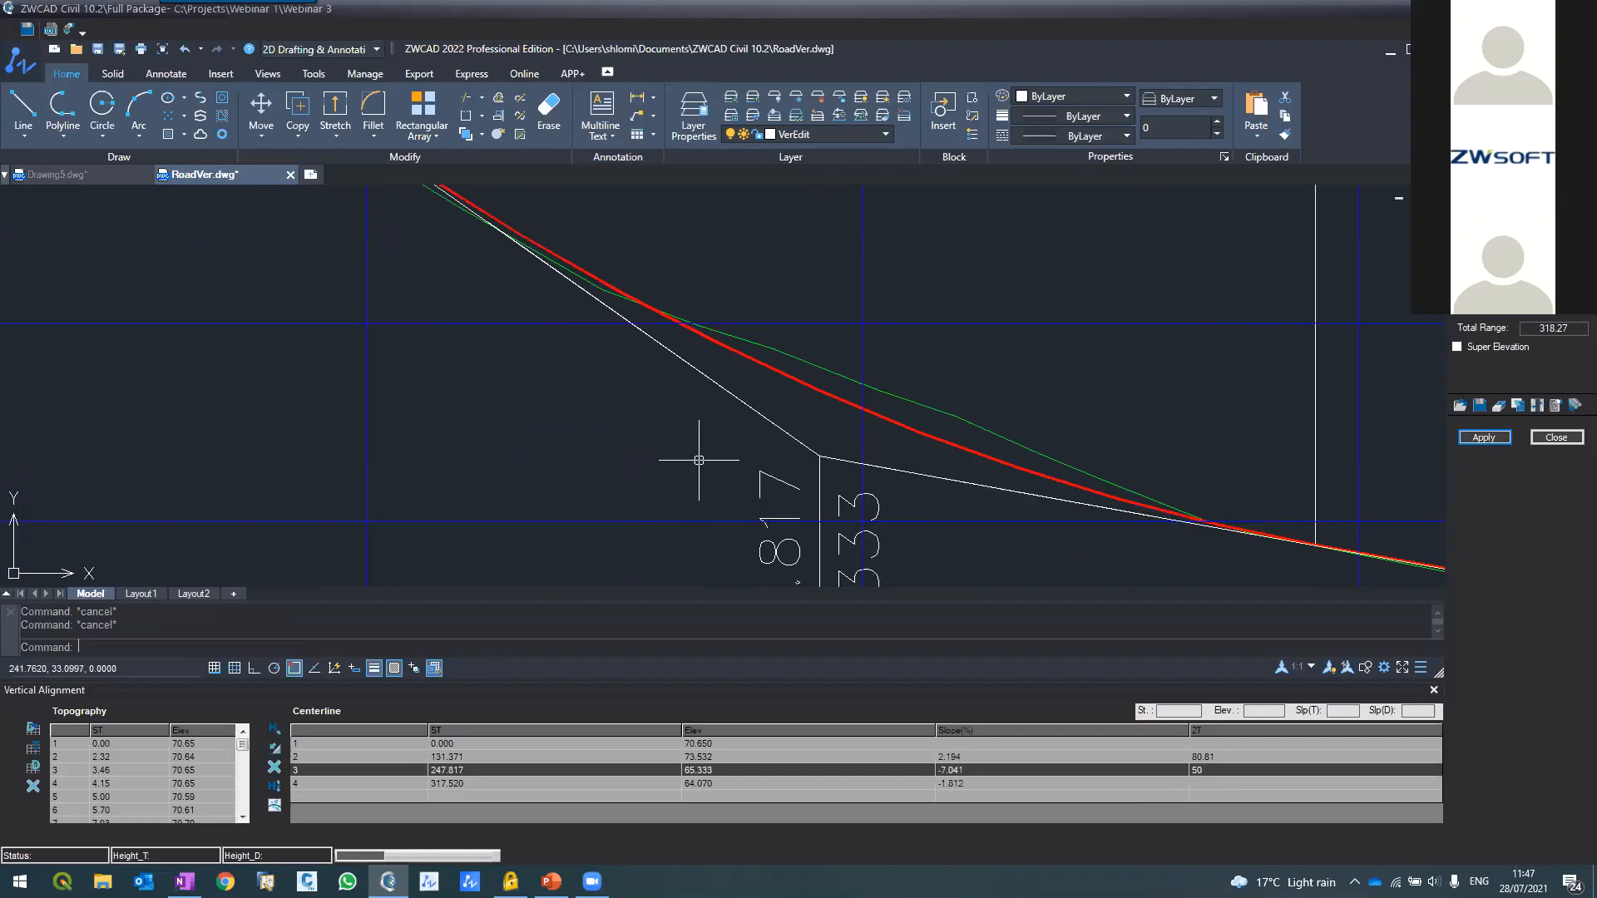
Close the vertical alignment and reopen Road1's horizontal alignment, updating its plan layout and contours at intervals of 2
scroll(572, 411, down, 5)
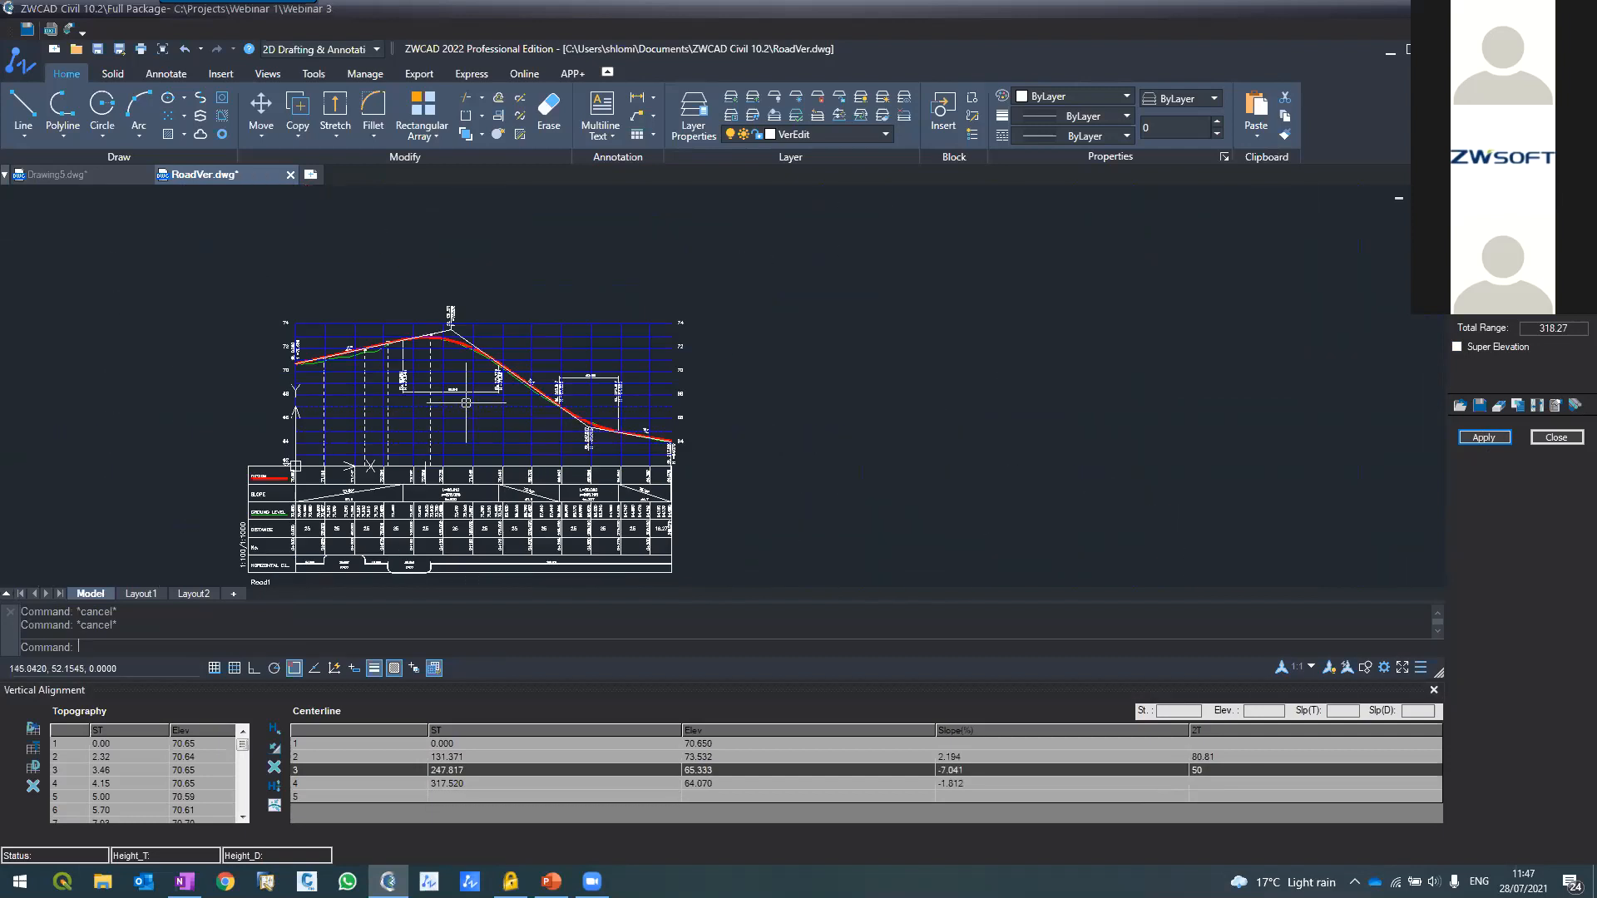
scroll(440, 301, up, 2)
scroll(449, 350, down, 4)
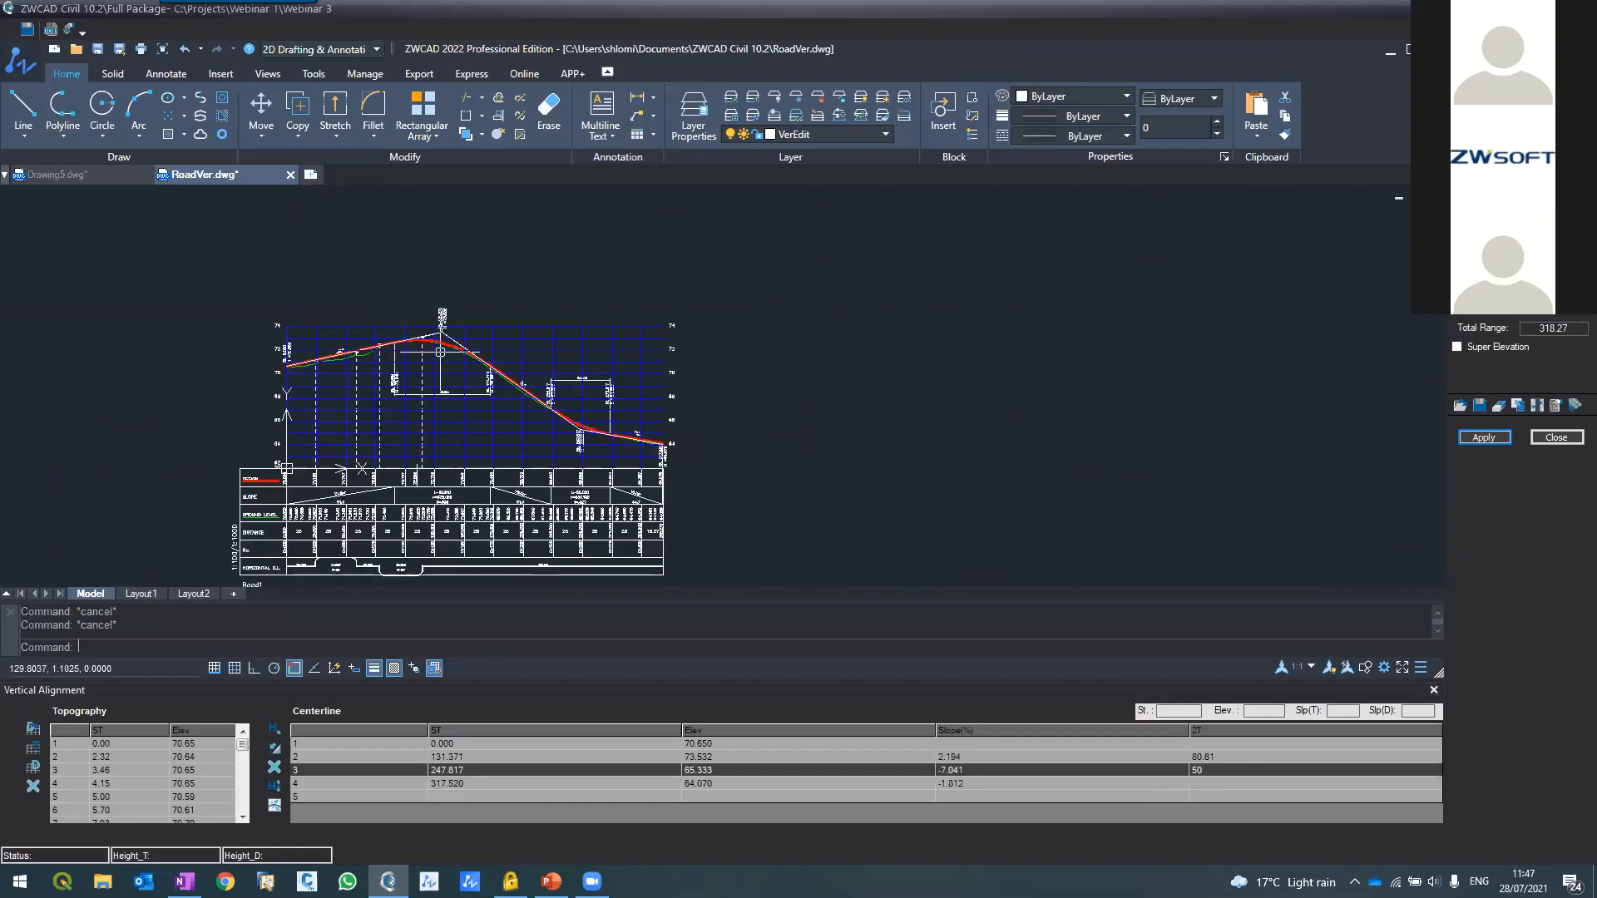
scroll(452, 369, up, 2)
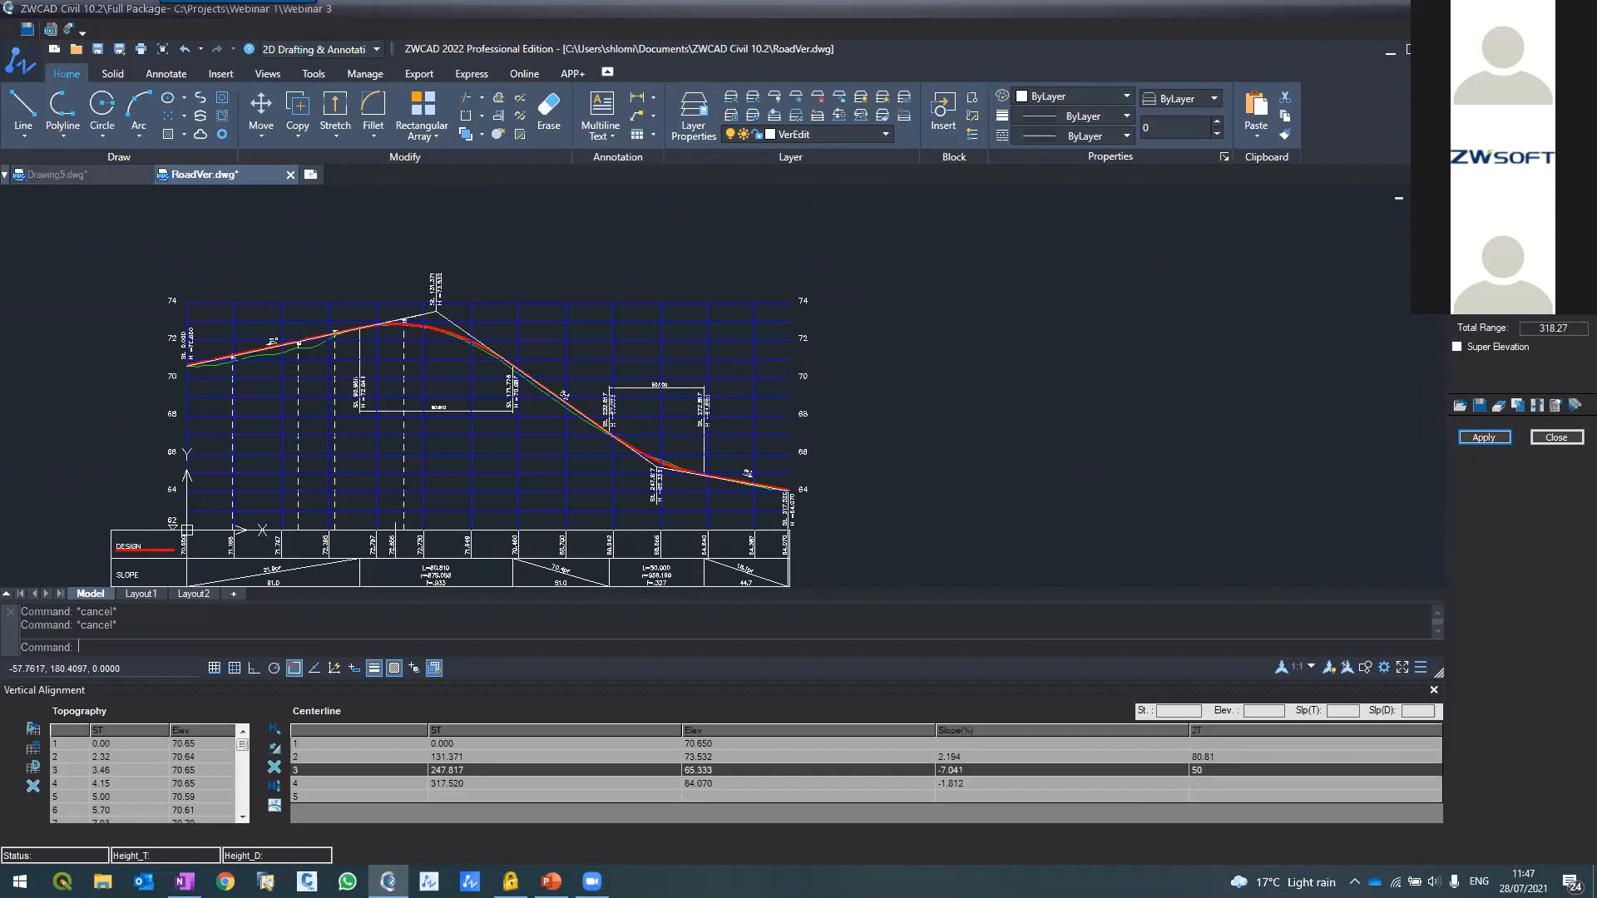
click(54, 174)
click(204, 173)
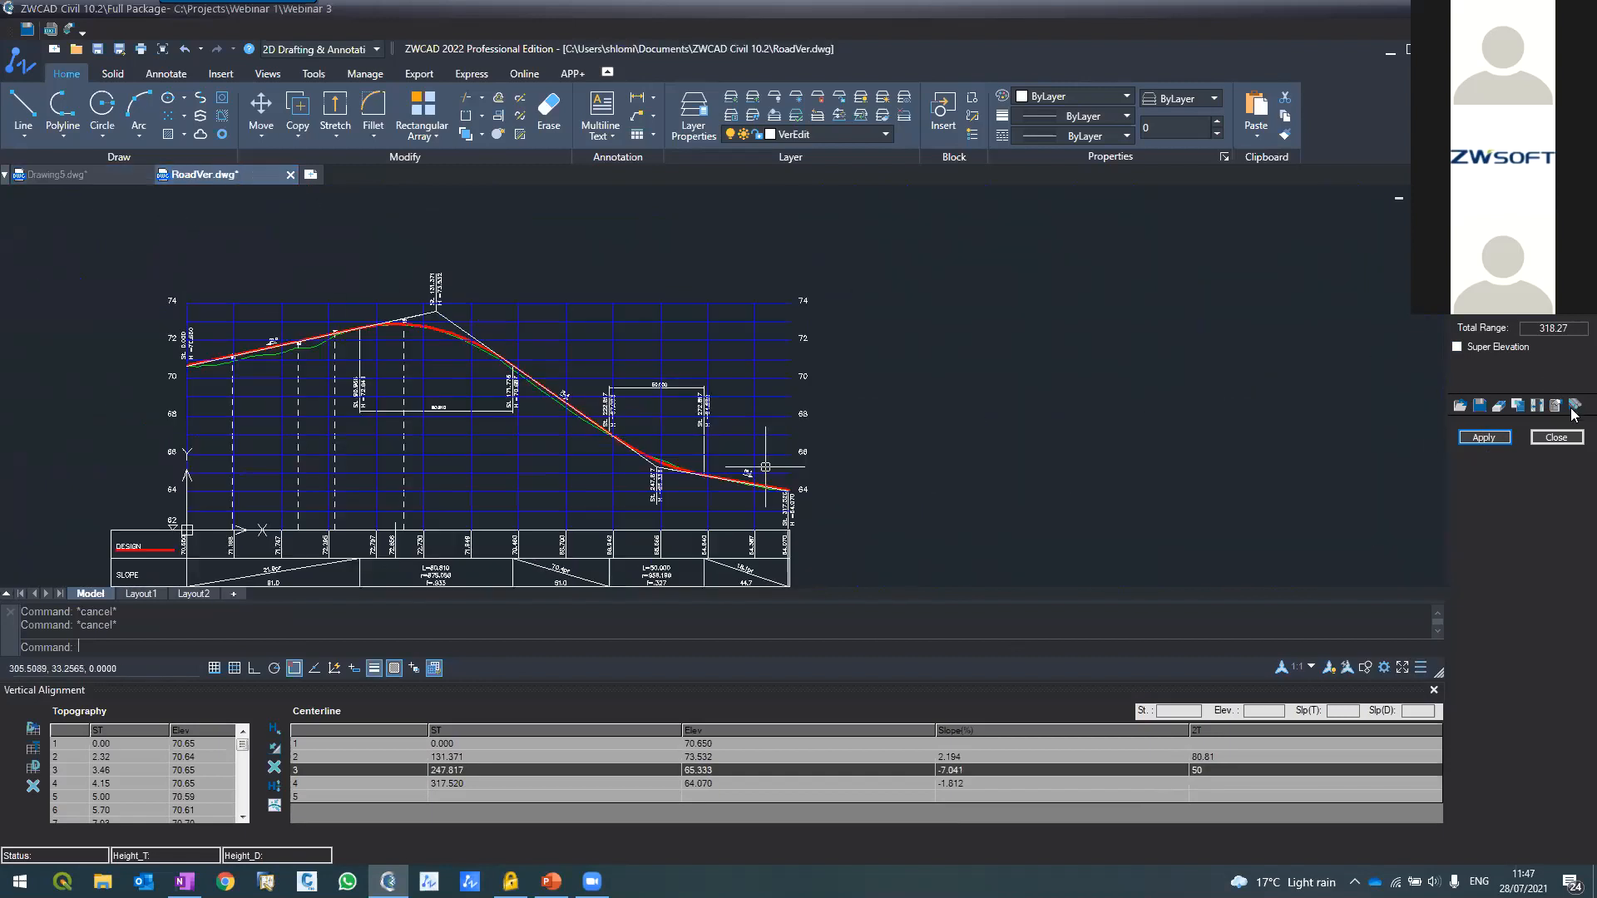
click(1556, 437)
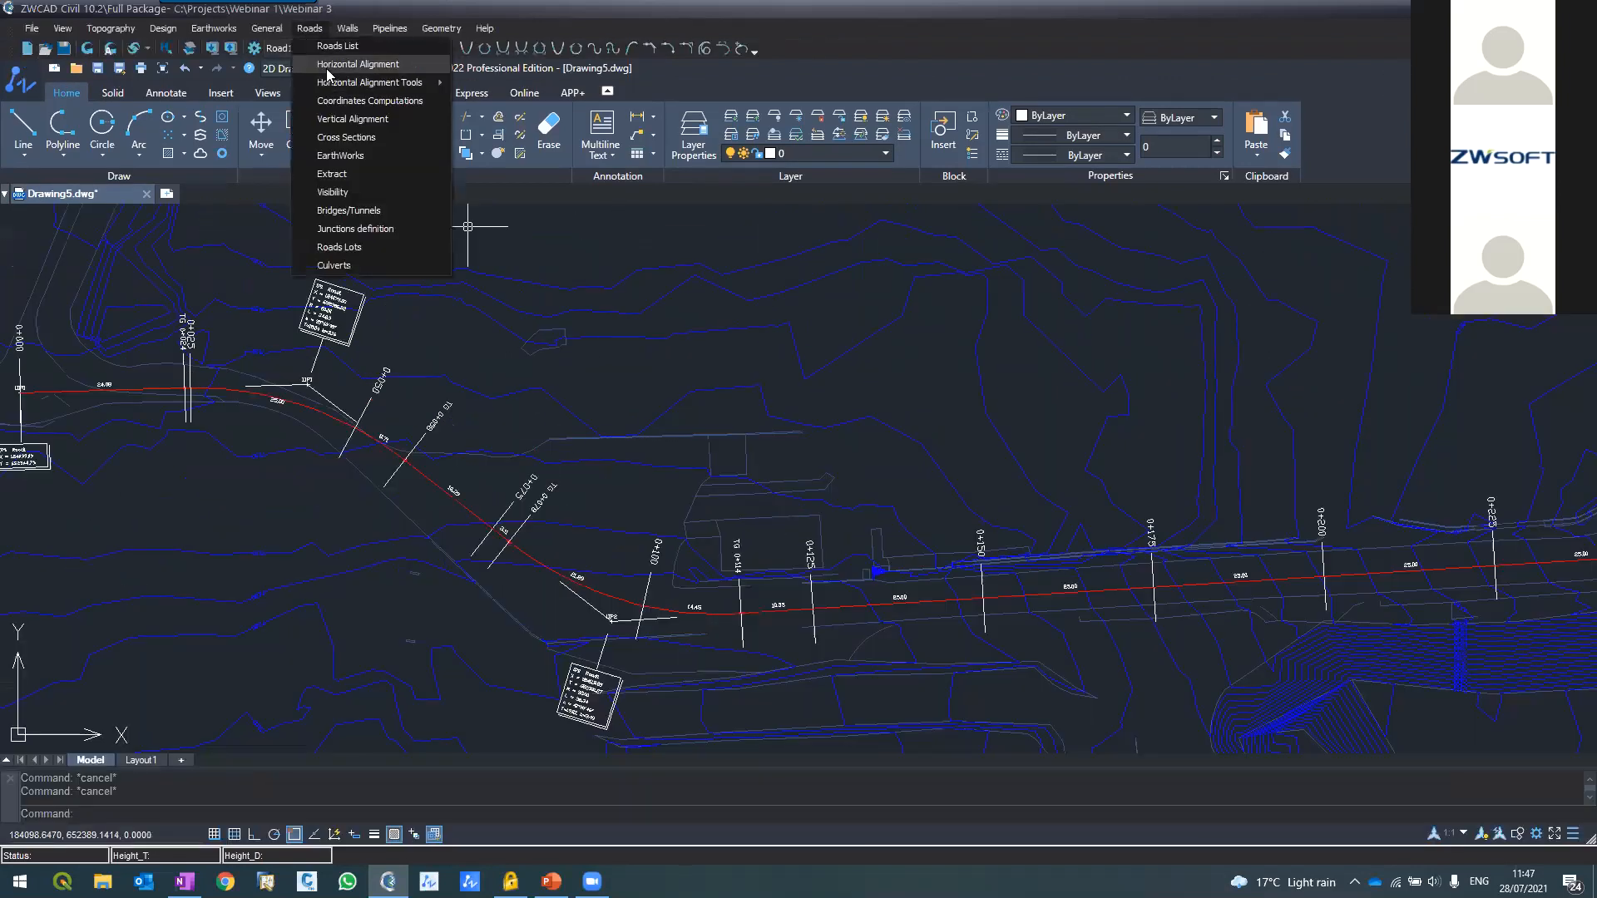
click(329, 68)
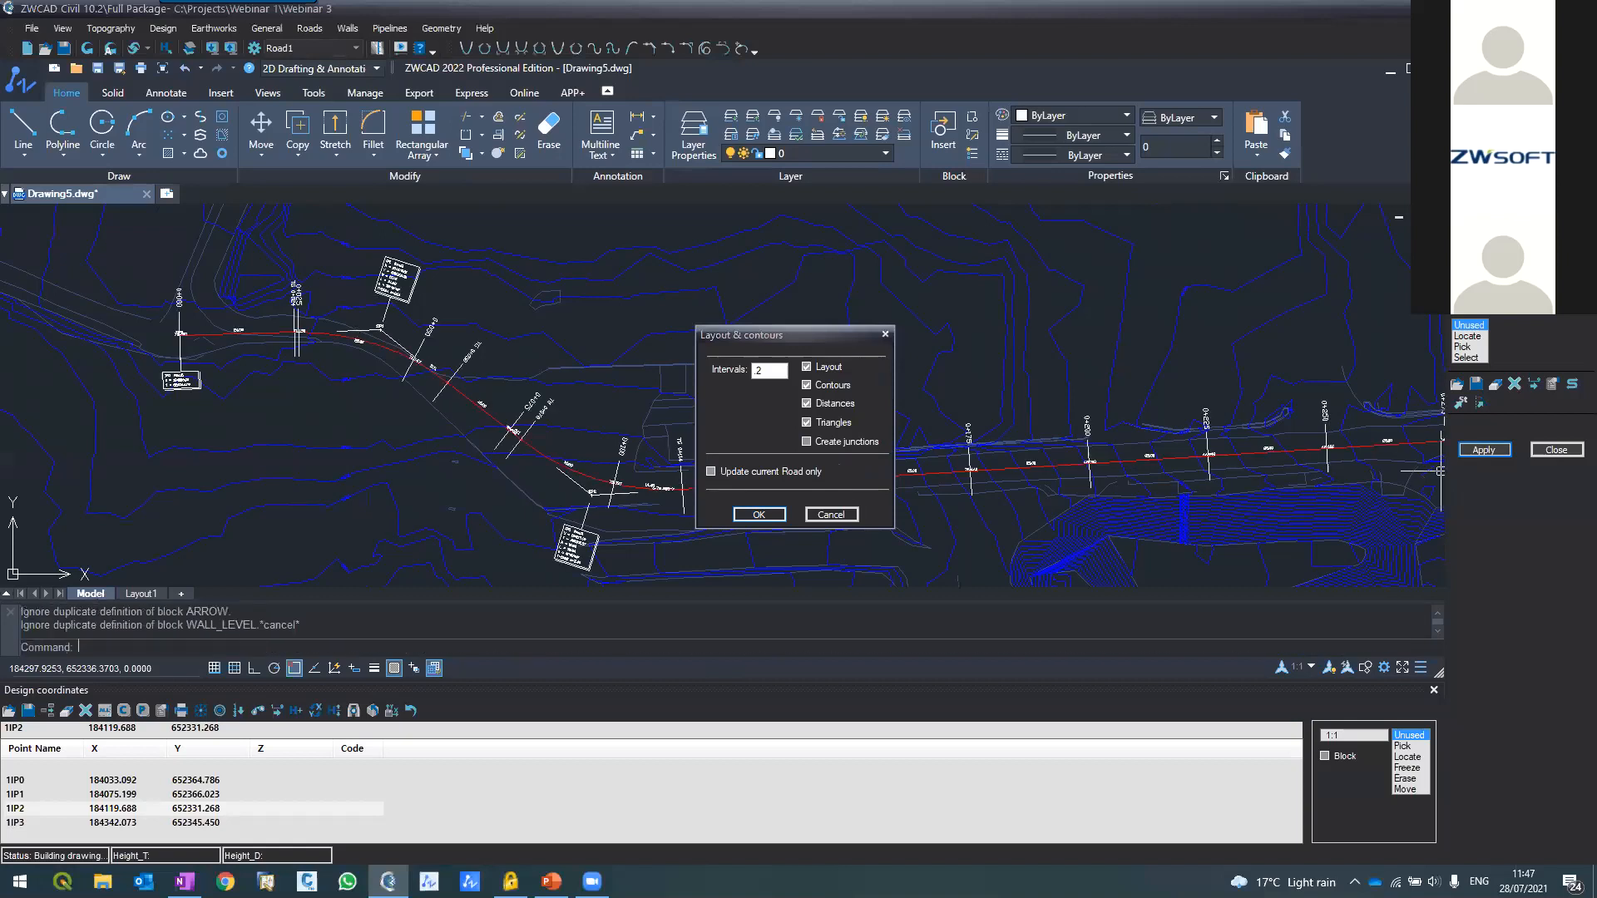
Change the colour of the SectCenterLevel1 layer, which holds the centreline elevation labels, to a muted green
scroll(418, 367, up, 8)
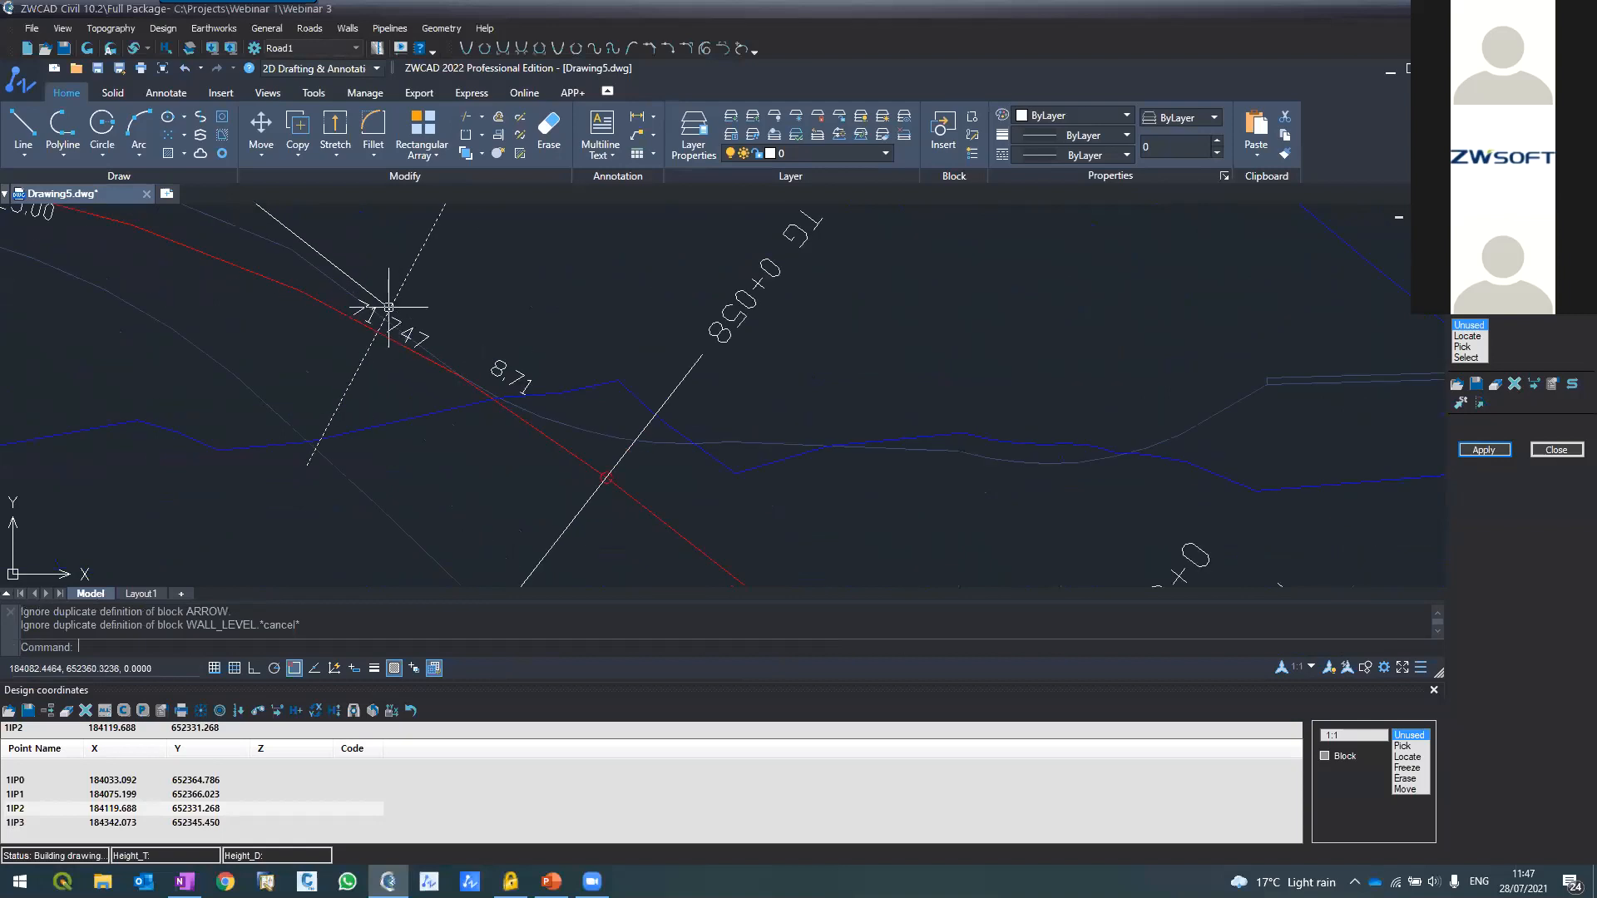
scroll(403, 320, up, 3)
scroll(421, 292, down, 8)
scroll(753, 507, up, 6)
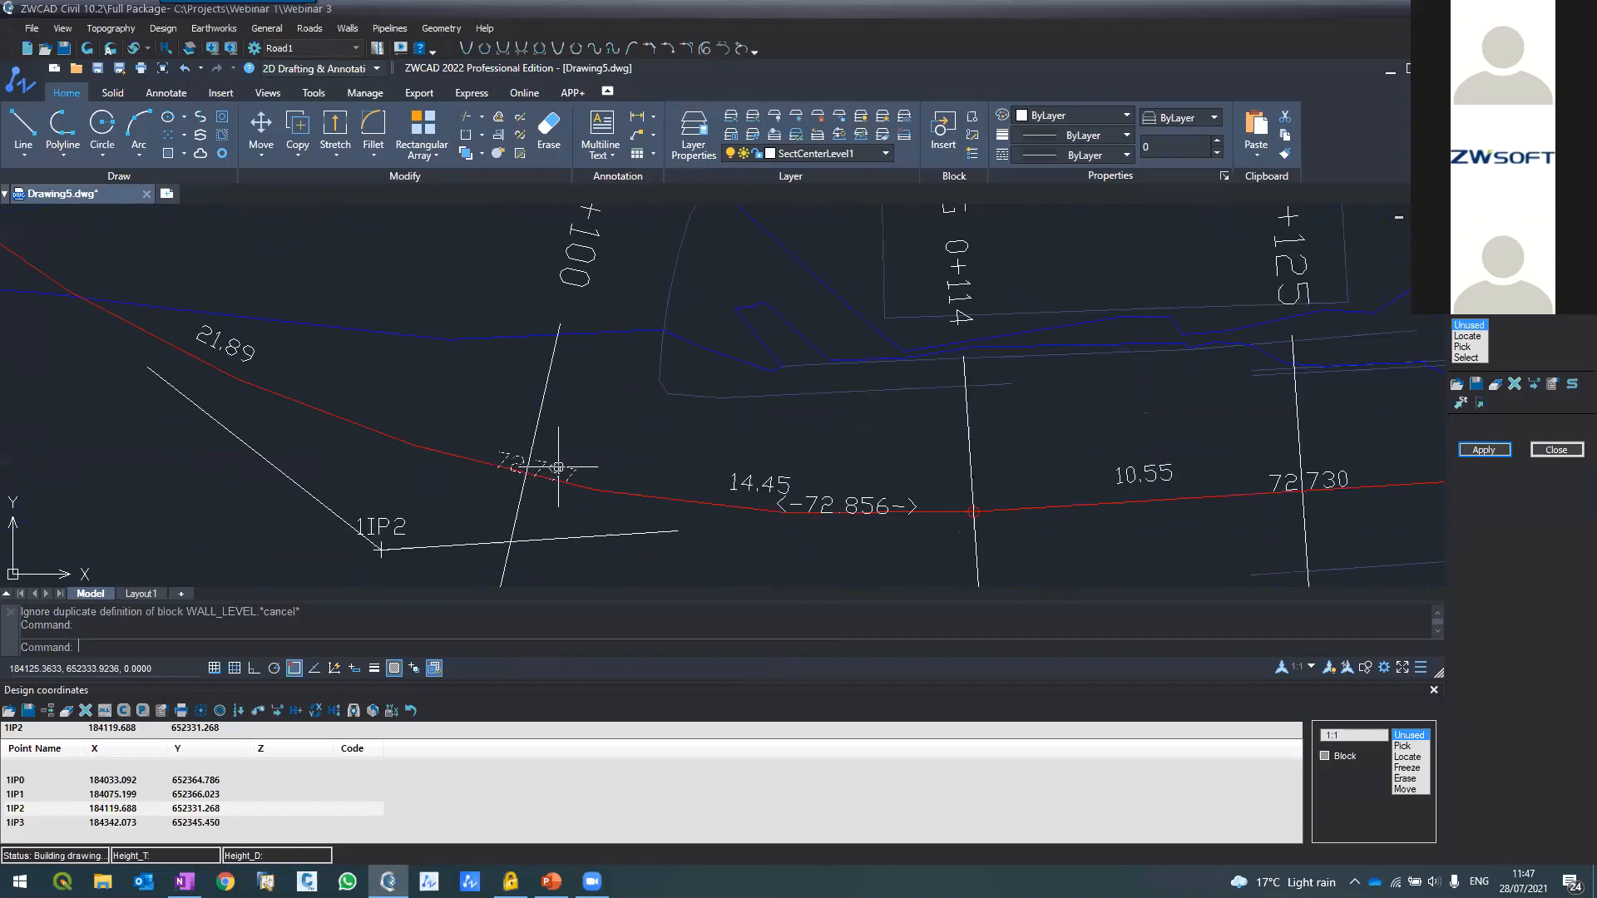
key(Escape)
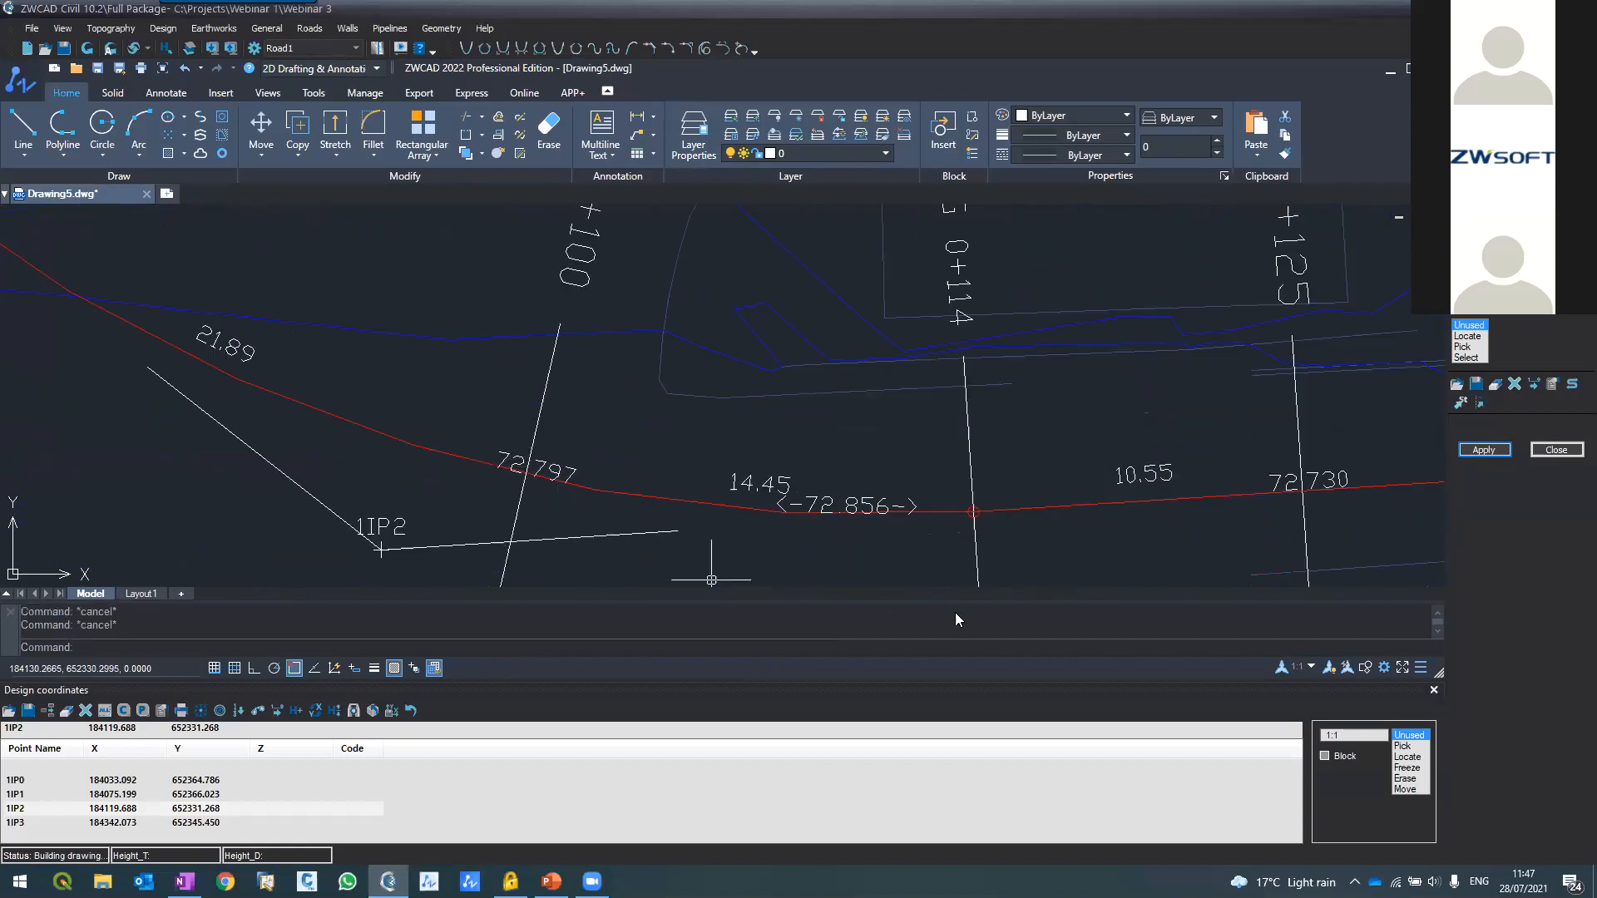
click(561, 468)
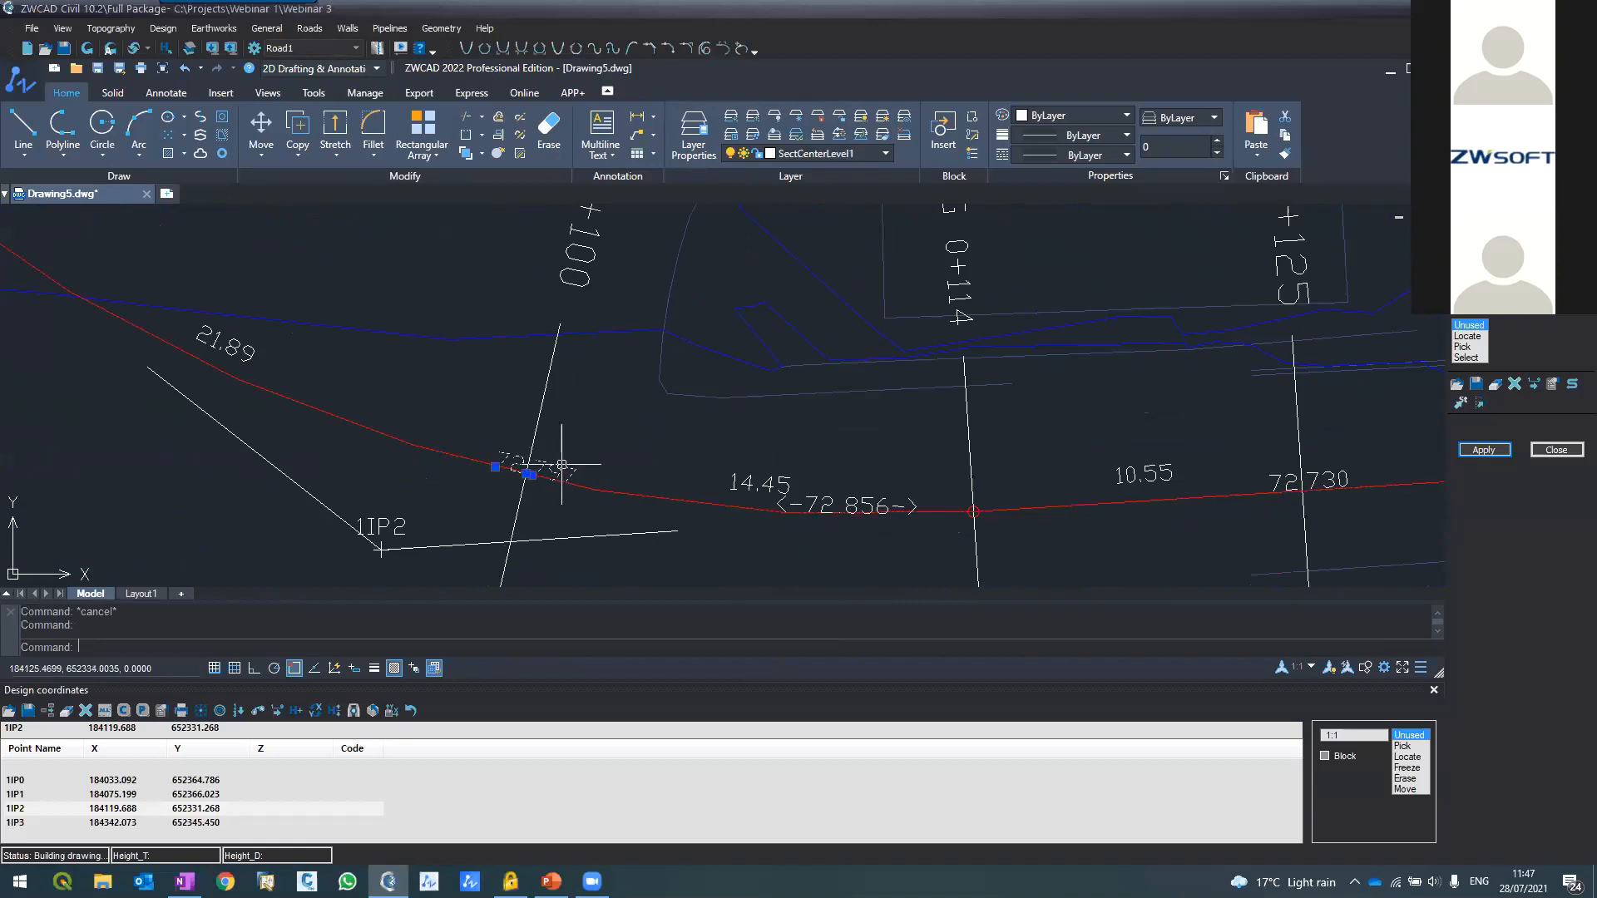
click(772, 157)
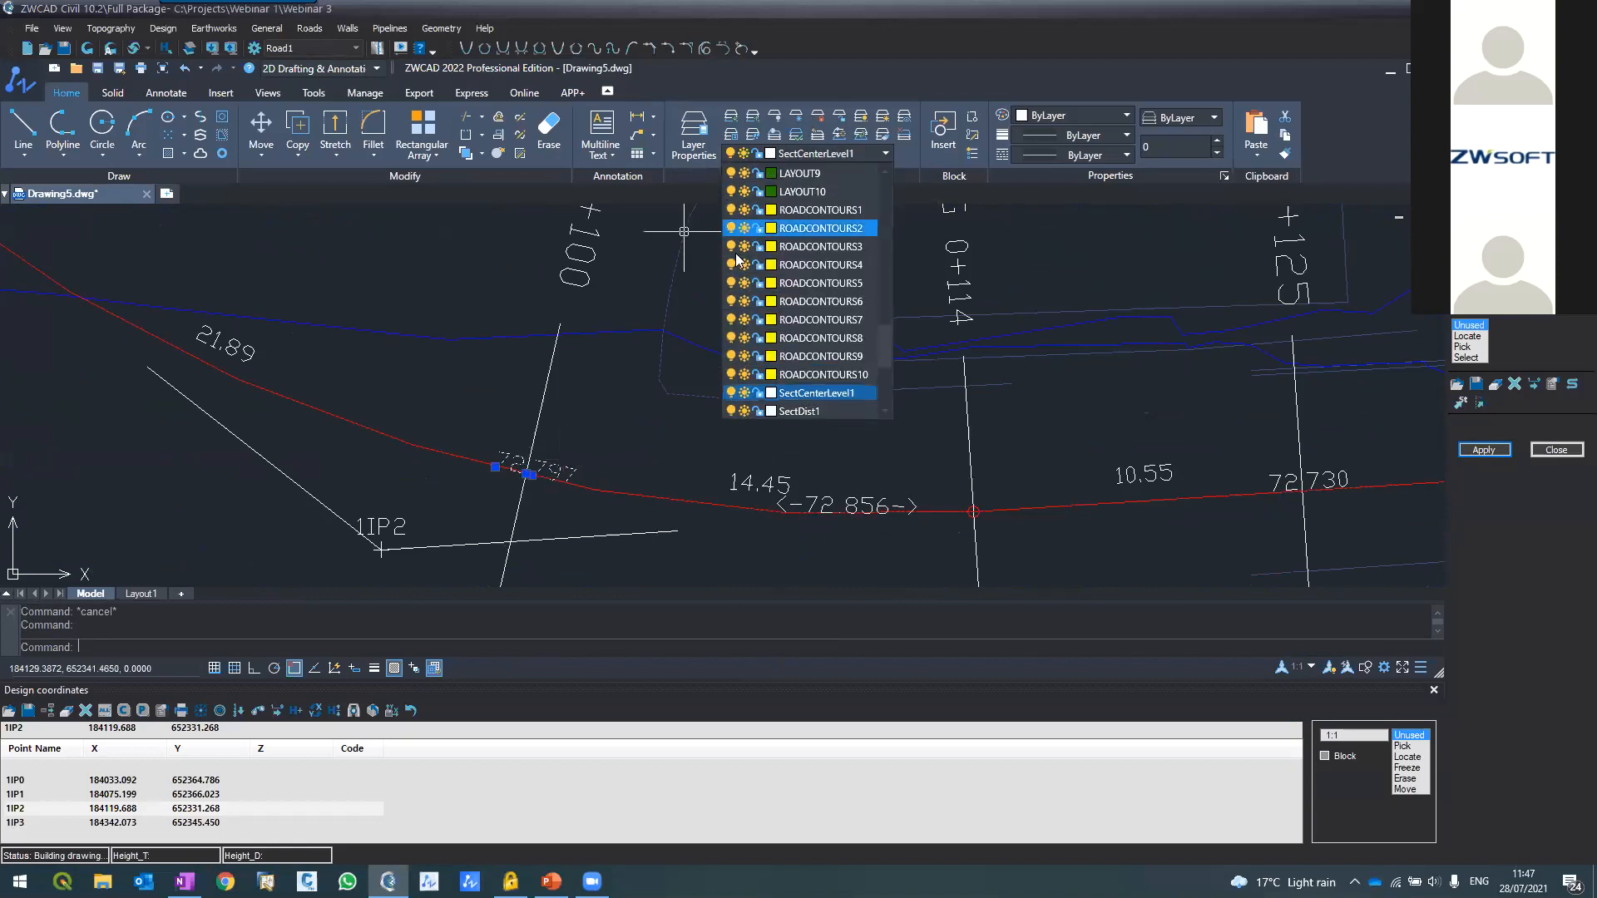
click(771, 394)
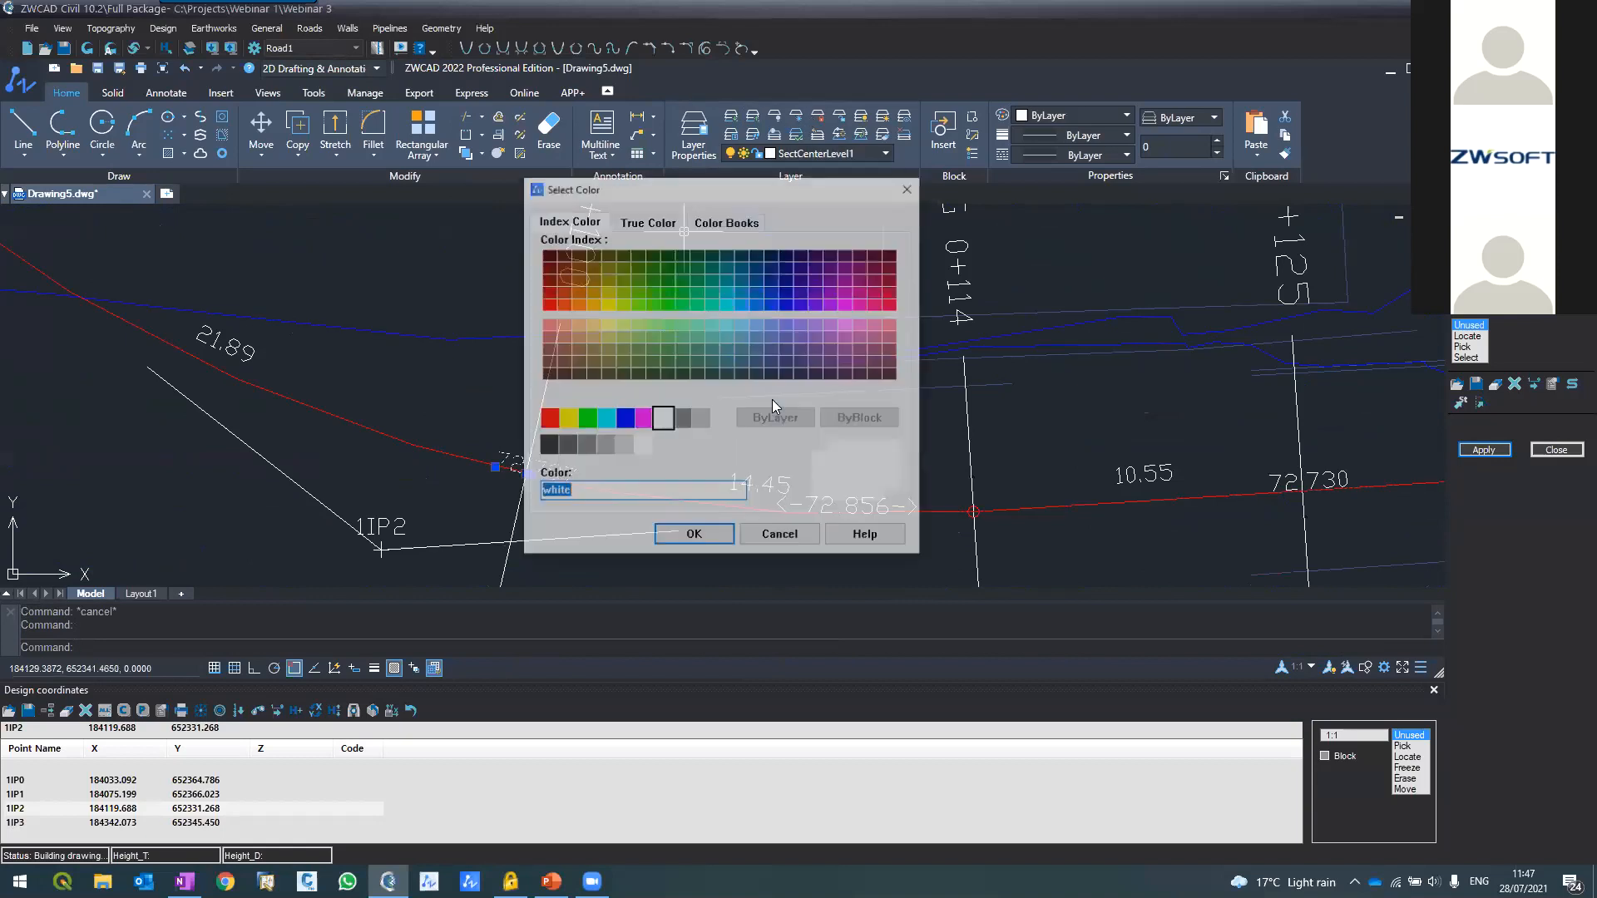
click(636, 341)
click(694, 535)
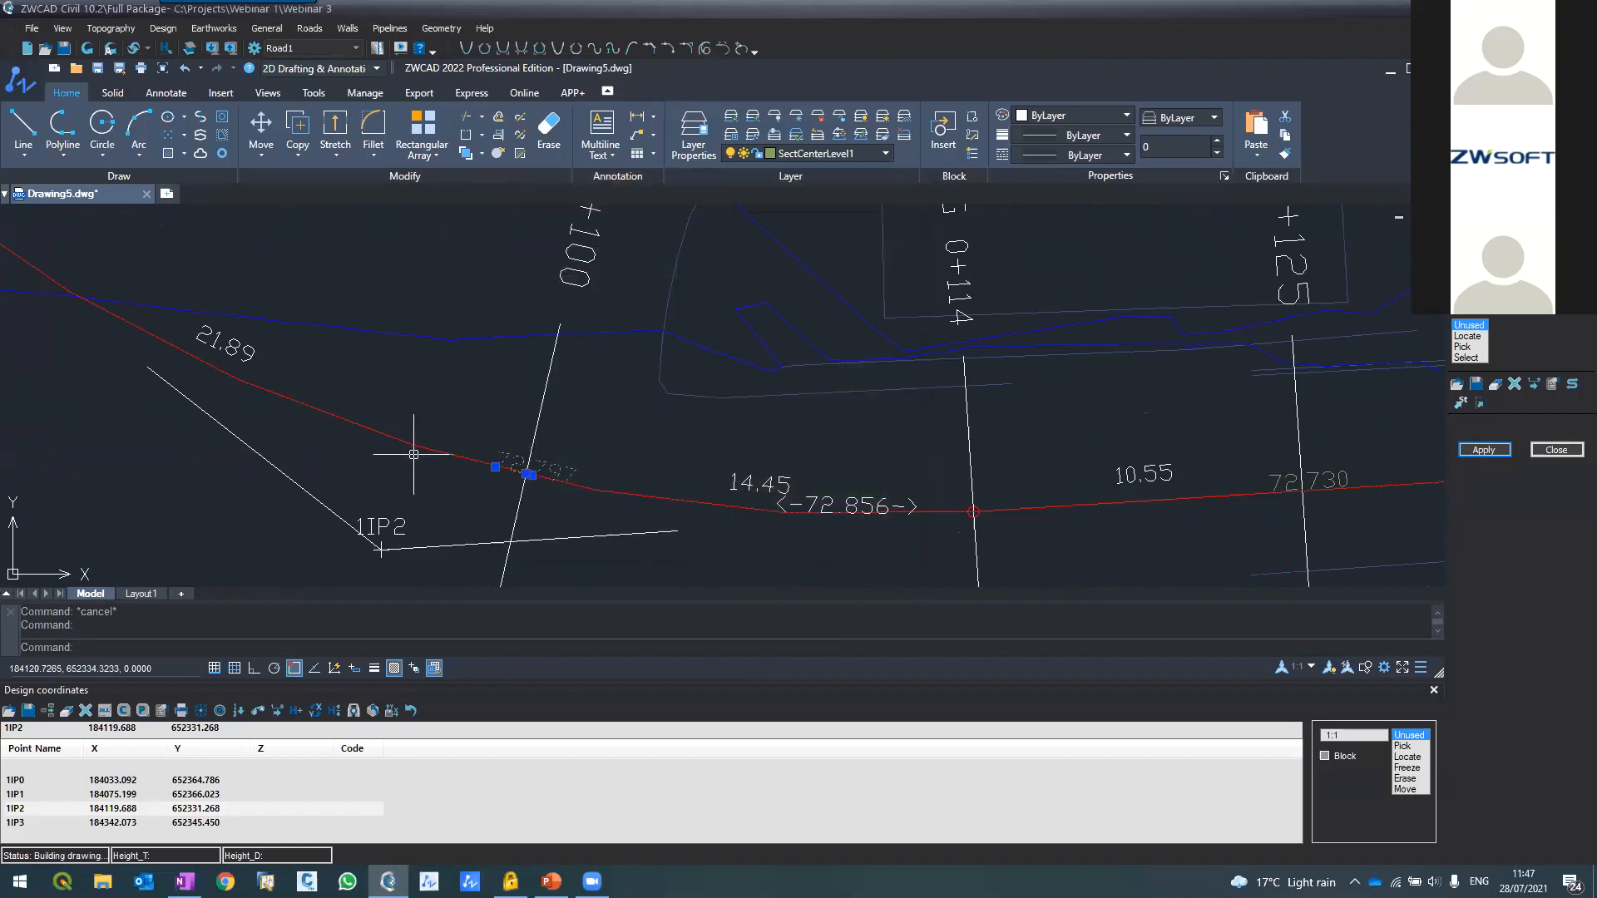
key(Escape)
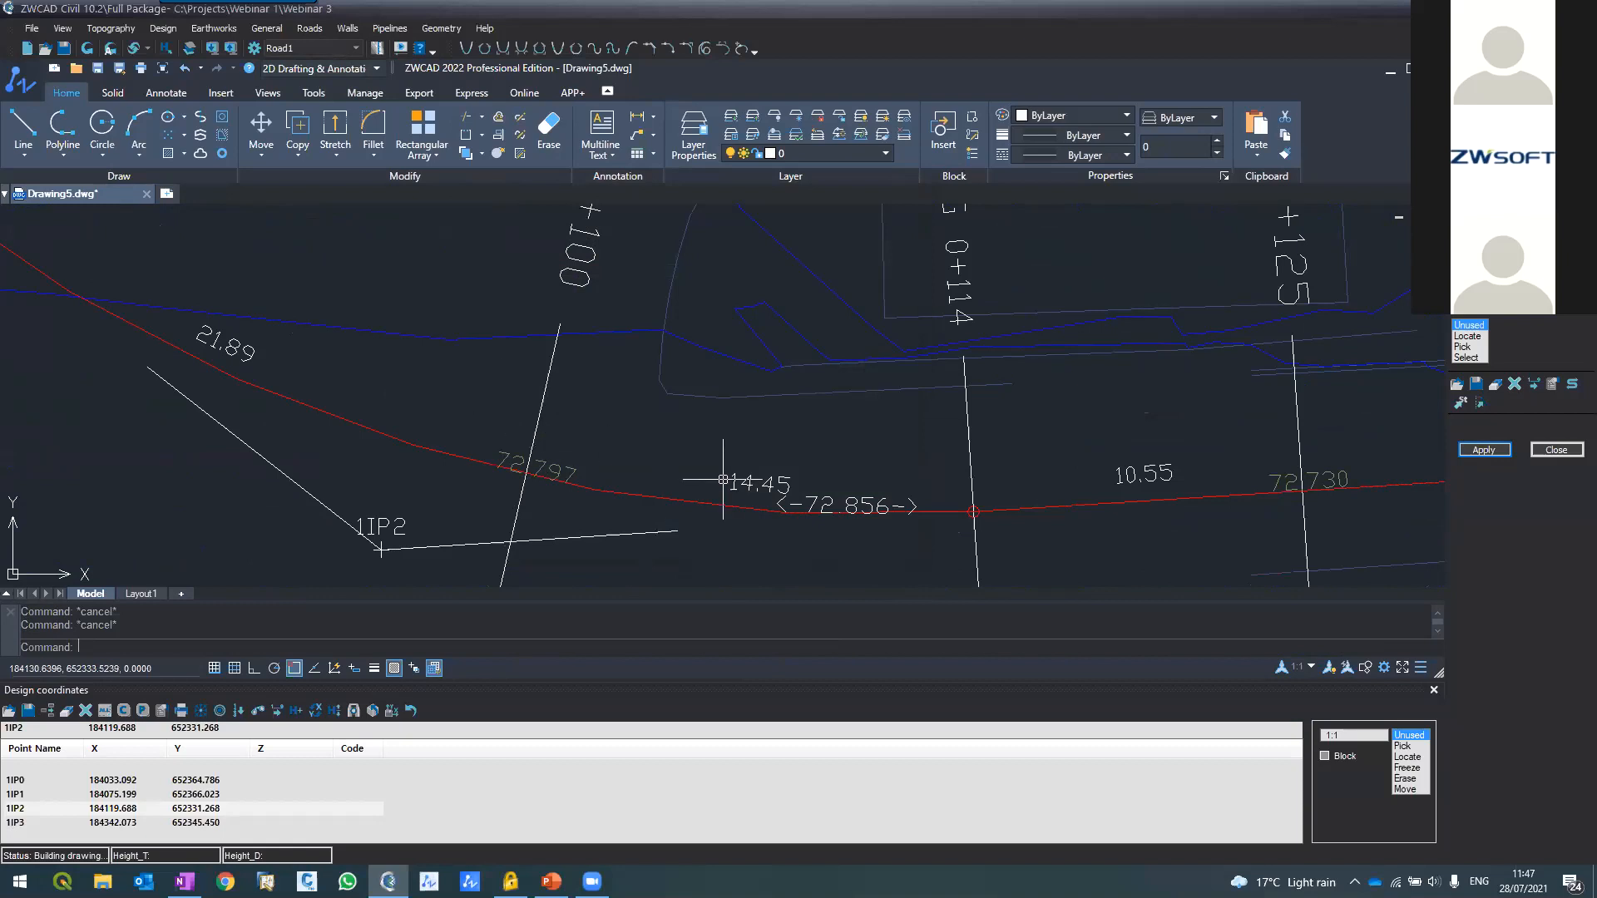
scroll(723, 479, down, 5)
scroll(819, 437, up, 2)
scroll(819, 437, up, 2)
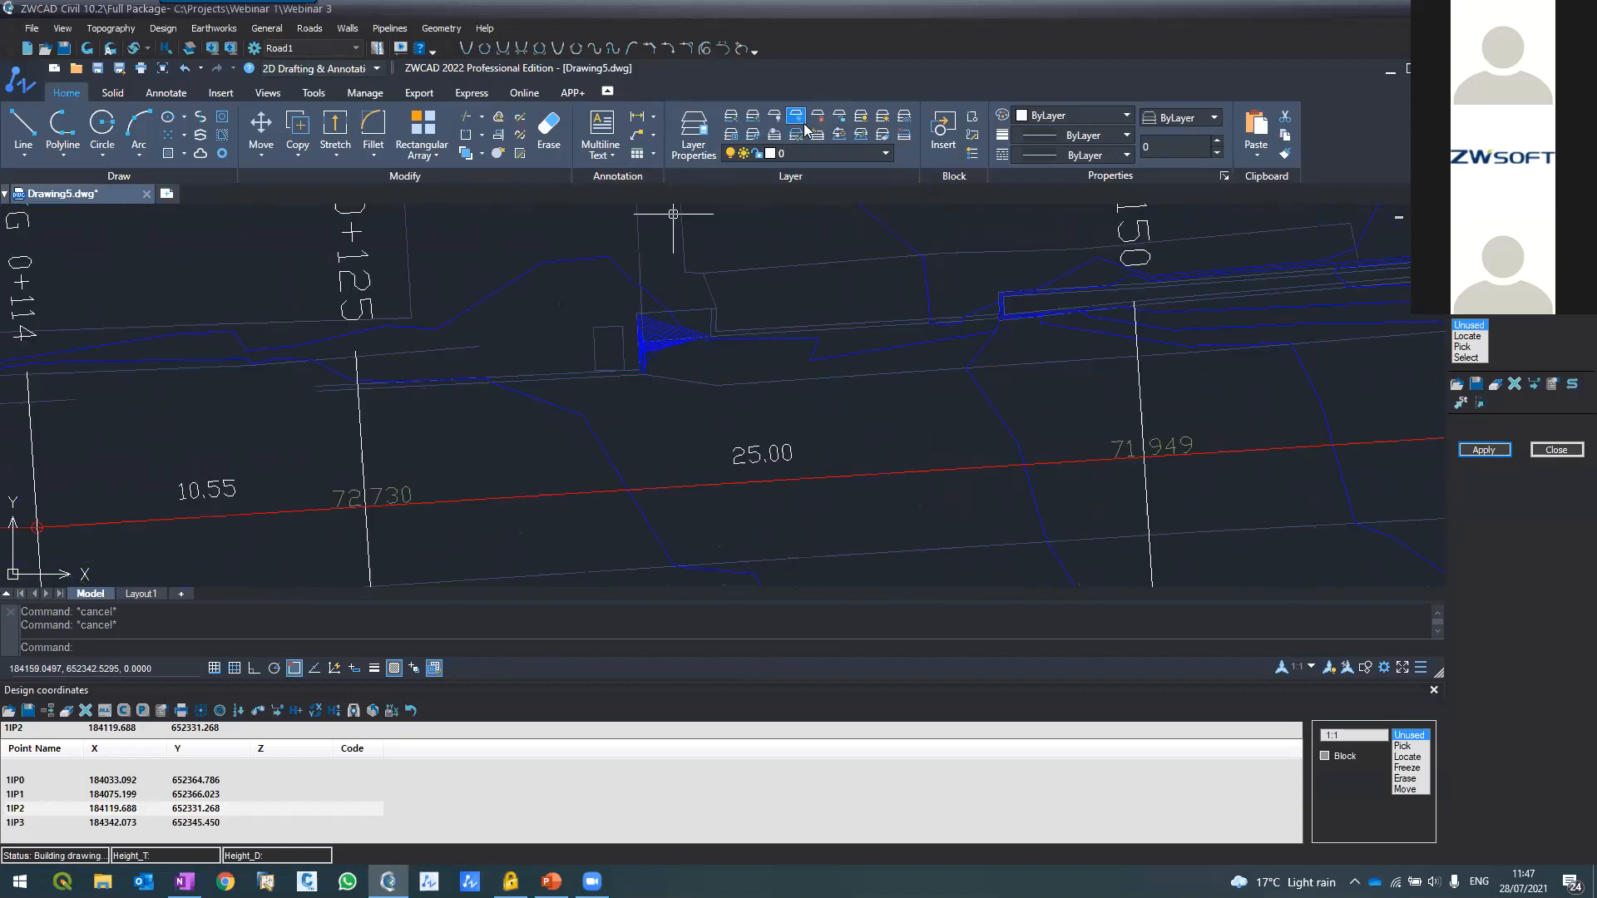
Freeze the SectDist1 layer that holds the distance labels between the sections along the road centreline
click(774, 134)
click(761, 455)
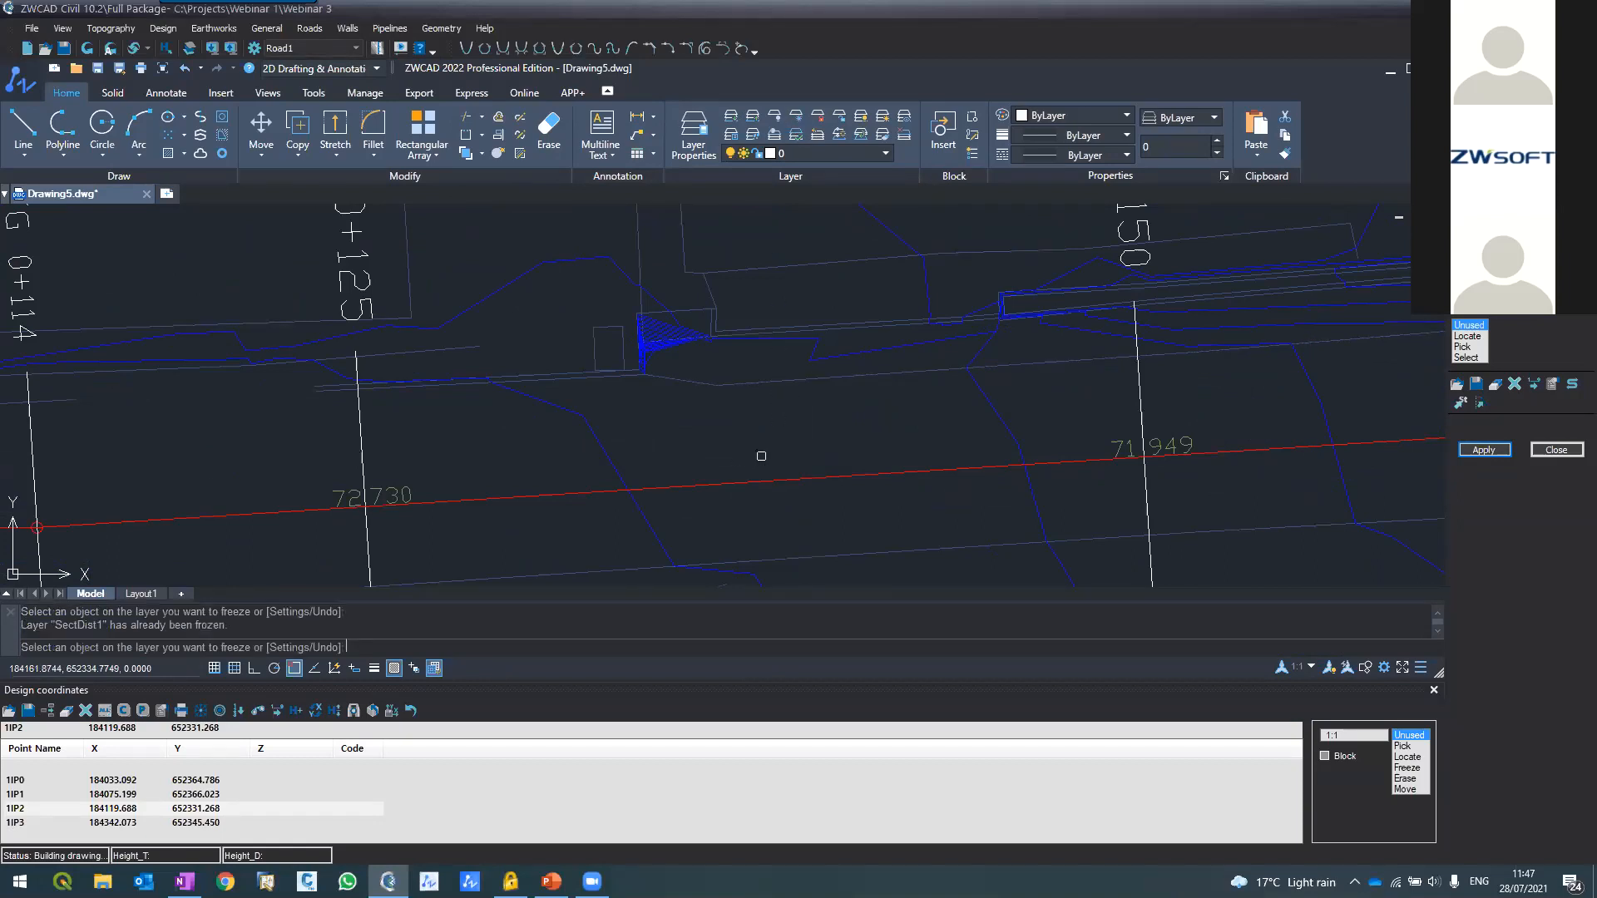
scroll(627, 325, down, 3)
scroll(636, 351, up, 2)
key(Escape)
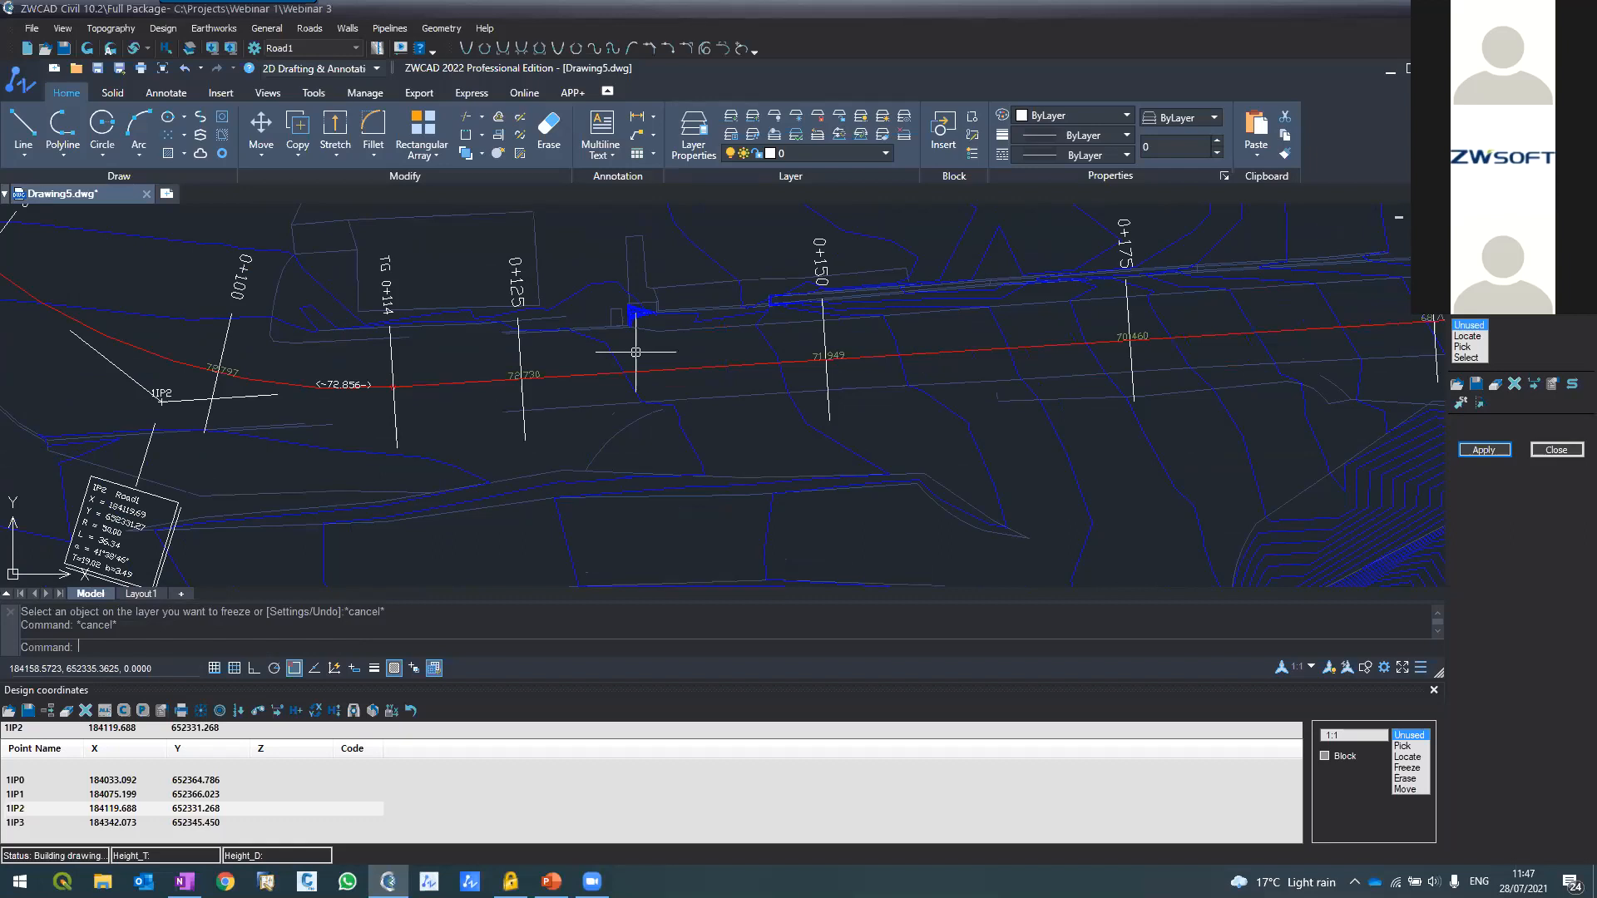
Close the horizontal alignment and its design coordinates table, and open Road1's cross sections
click(1556, 450)
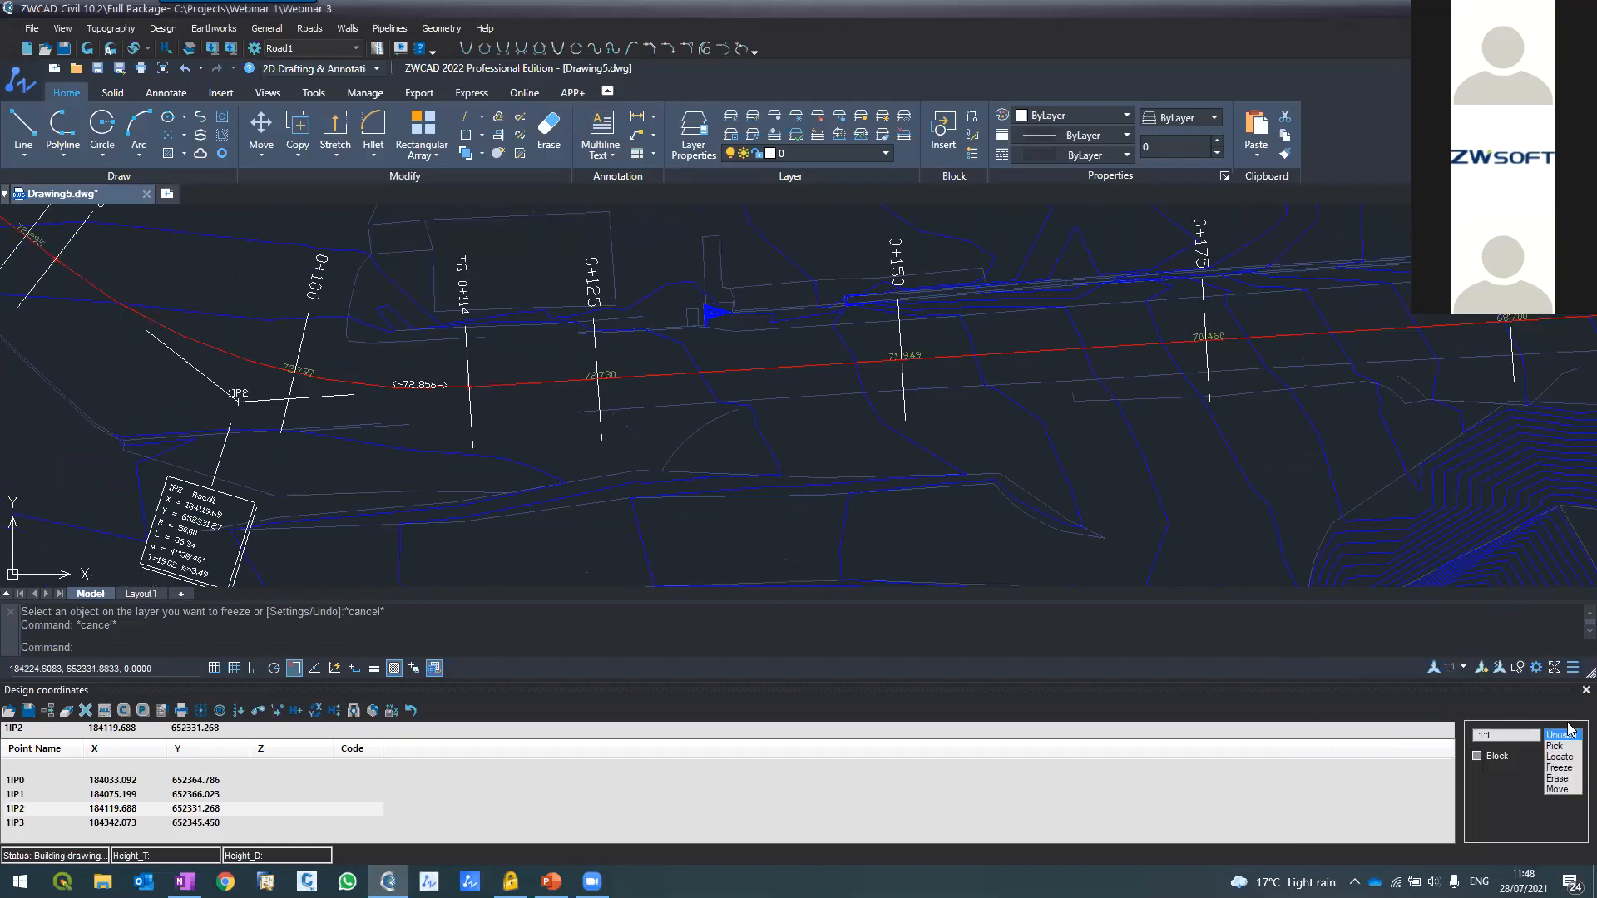
click(1584, 690)
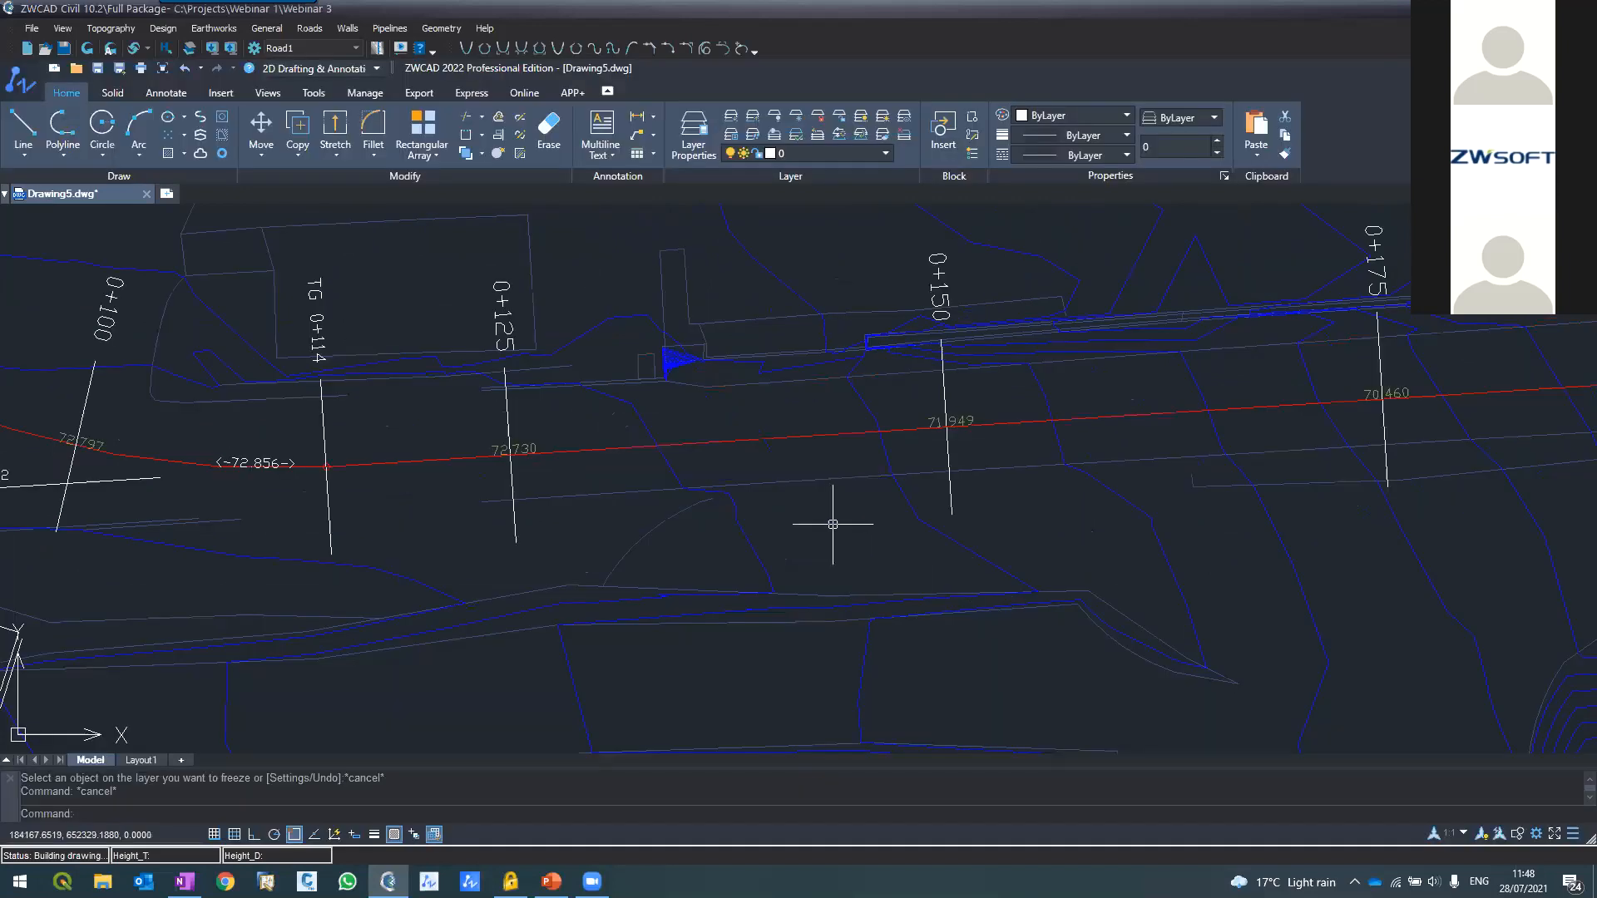
scroll(860, 535, down, 6)
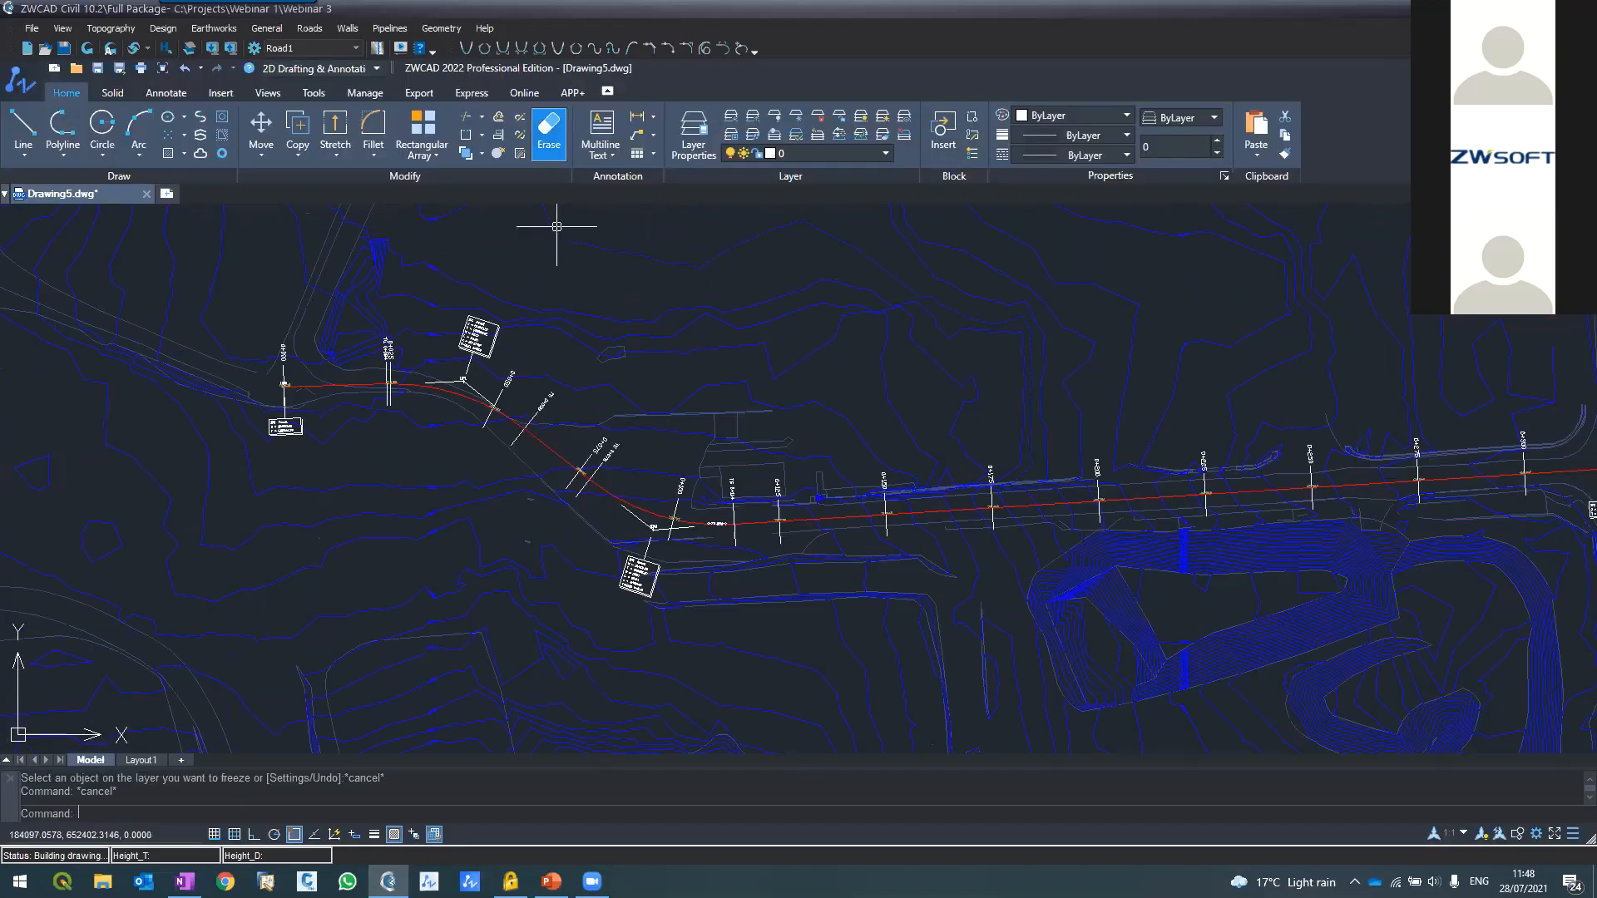
scroll(648, 427, up, 2)
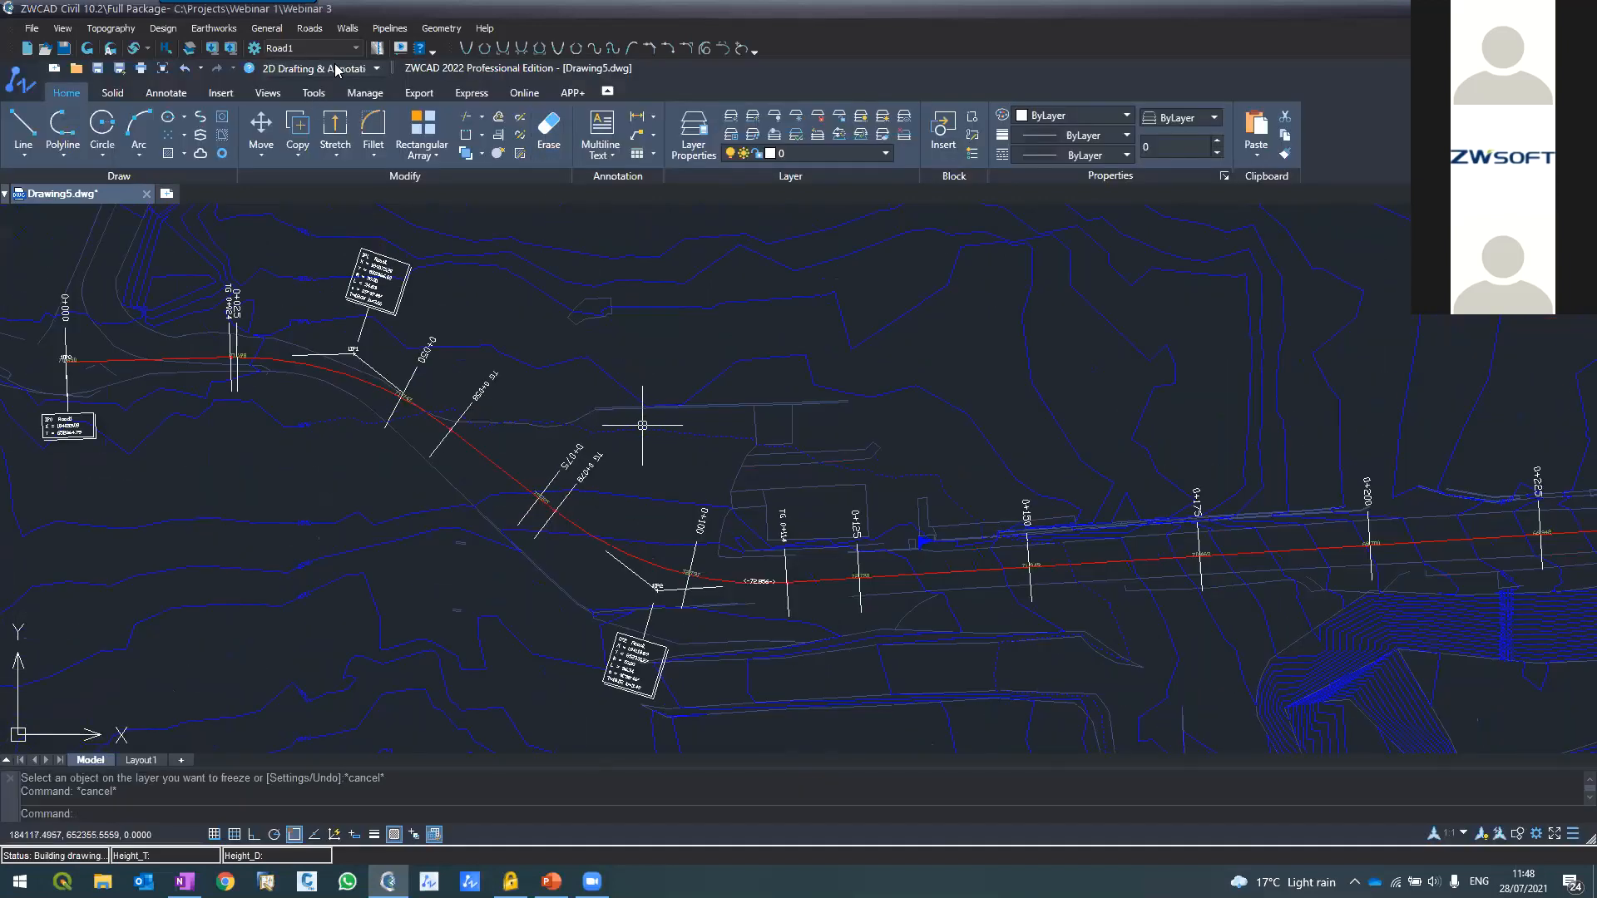
click(299, 29)
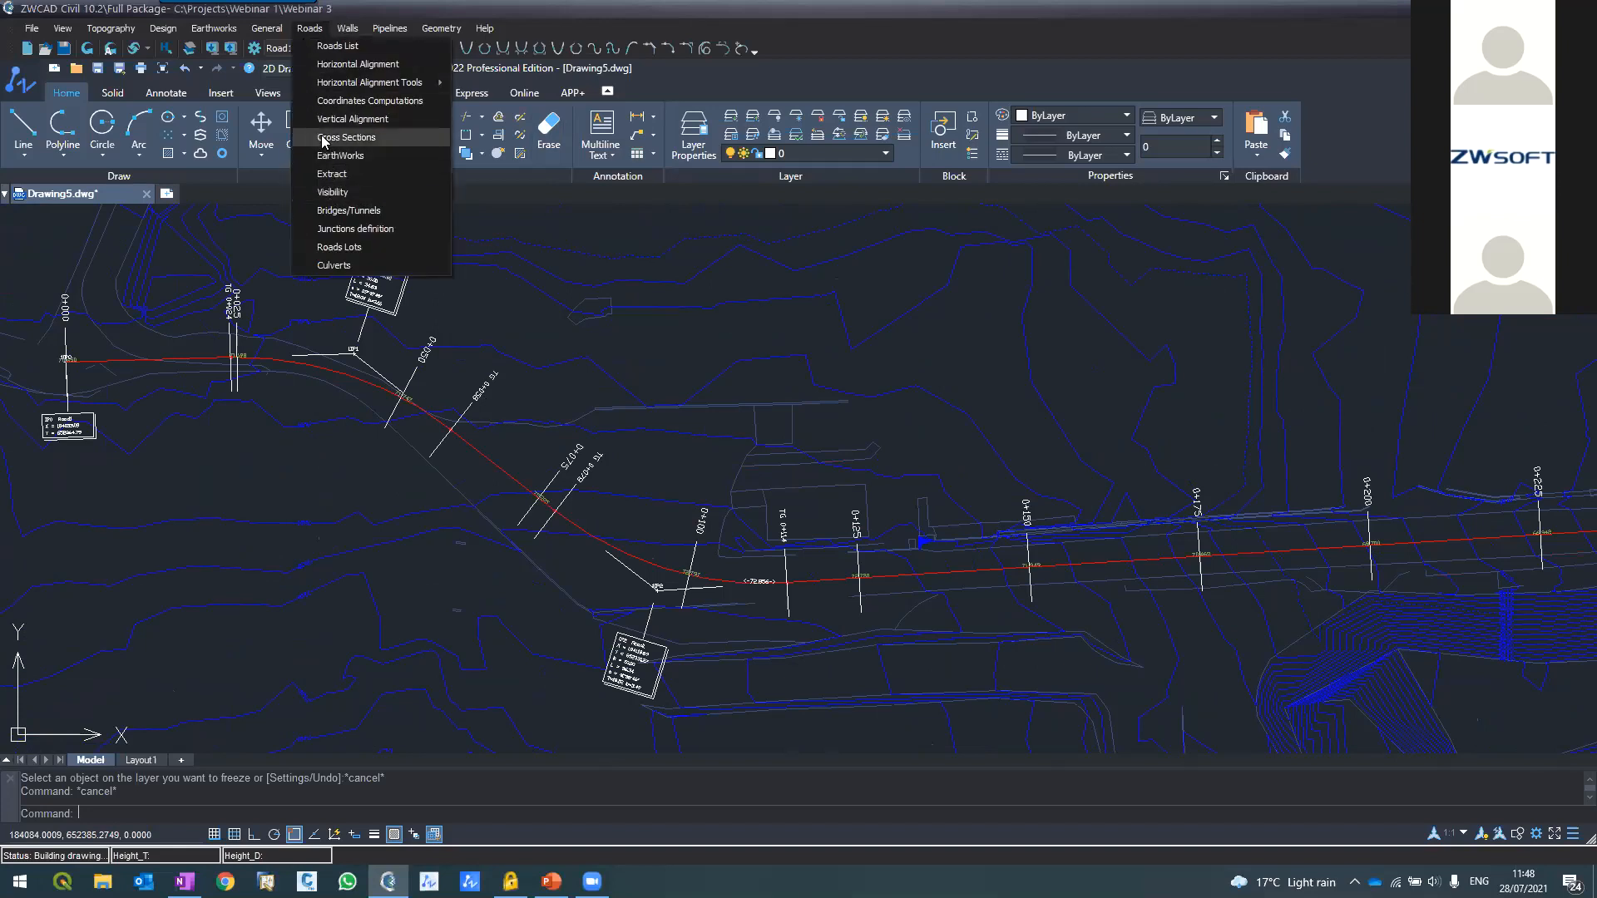
click(341, 137)
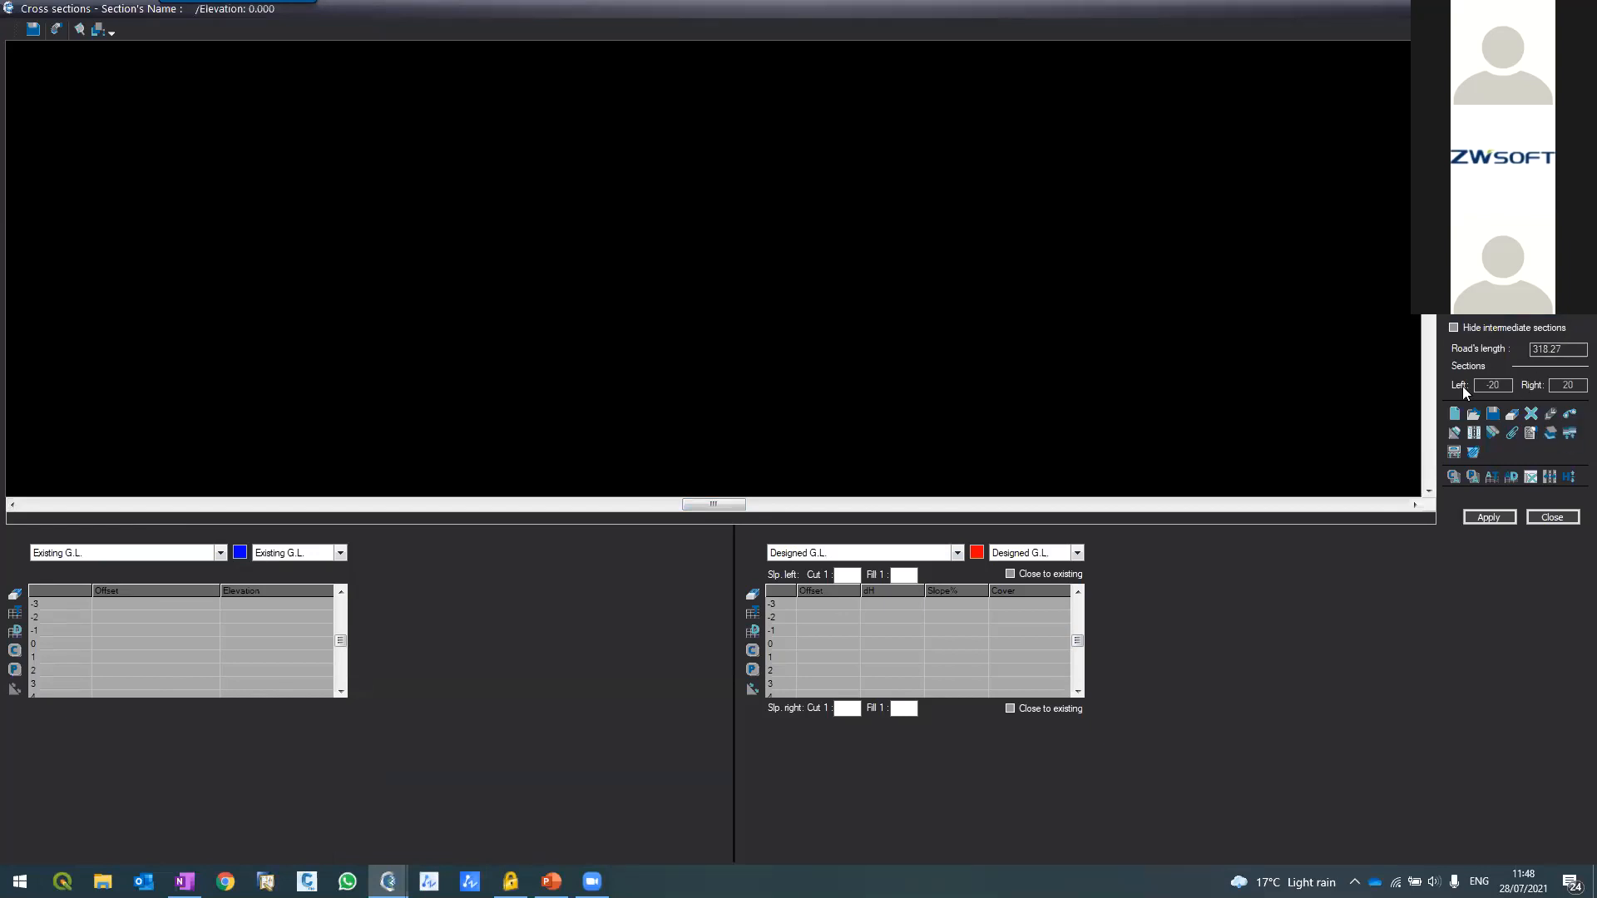
Define sections by stations from 0 to 318.27 at steps of 25, and get topo data for all sections into the Existing G.L. table
click(1460, 411)
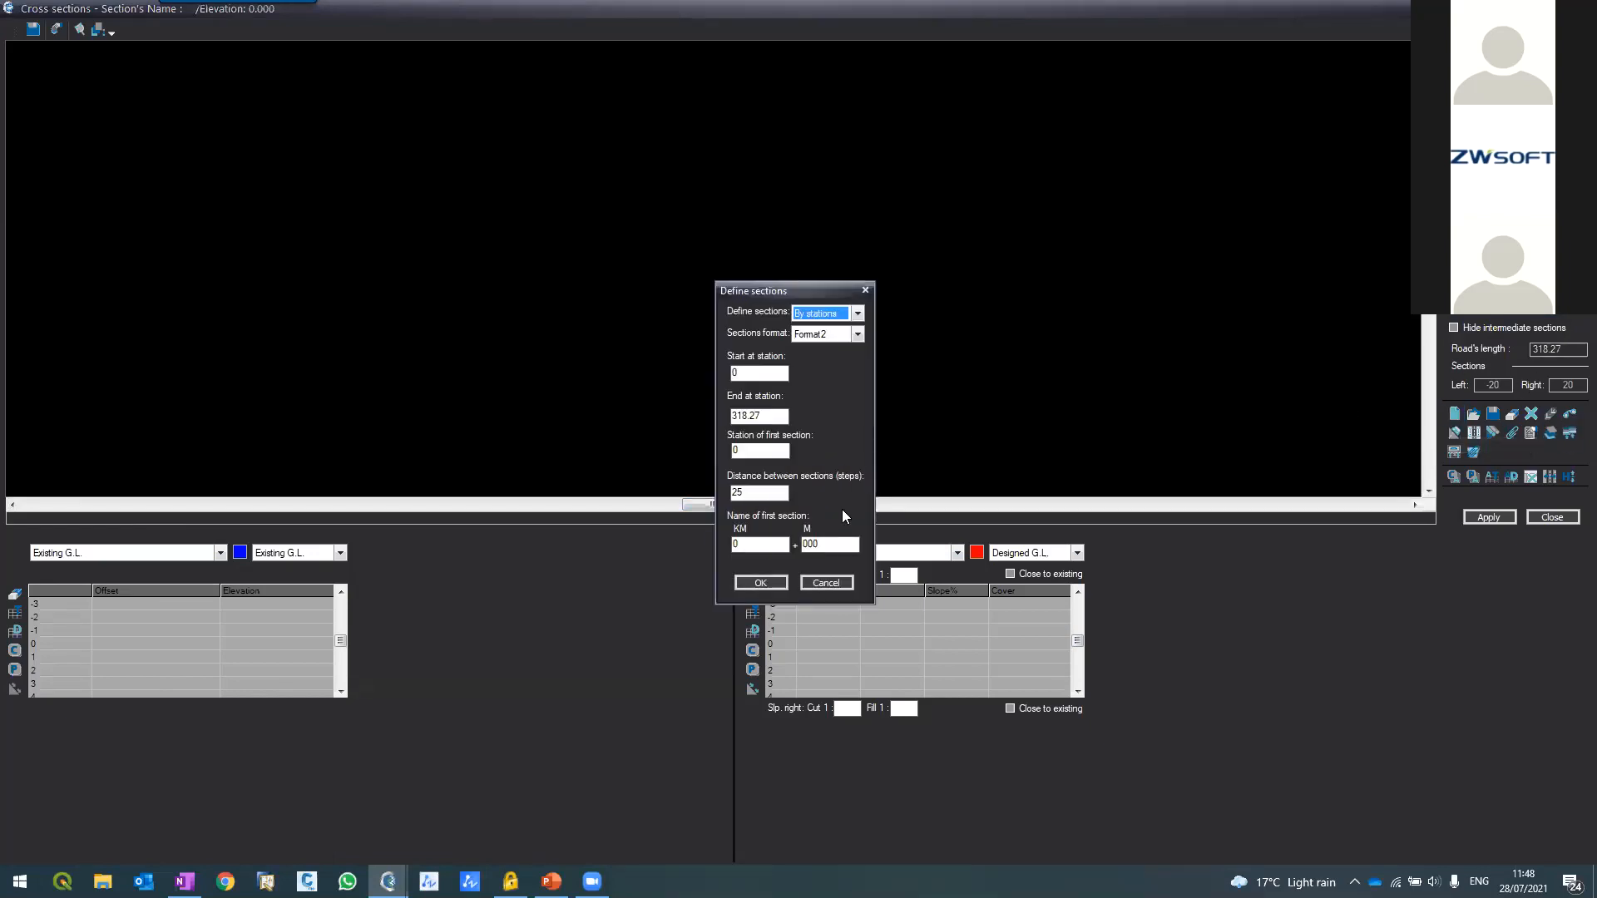
click(771, 585)
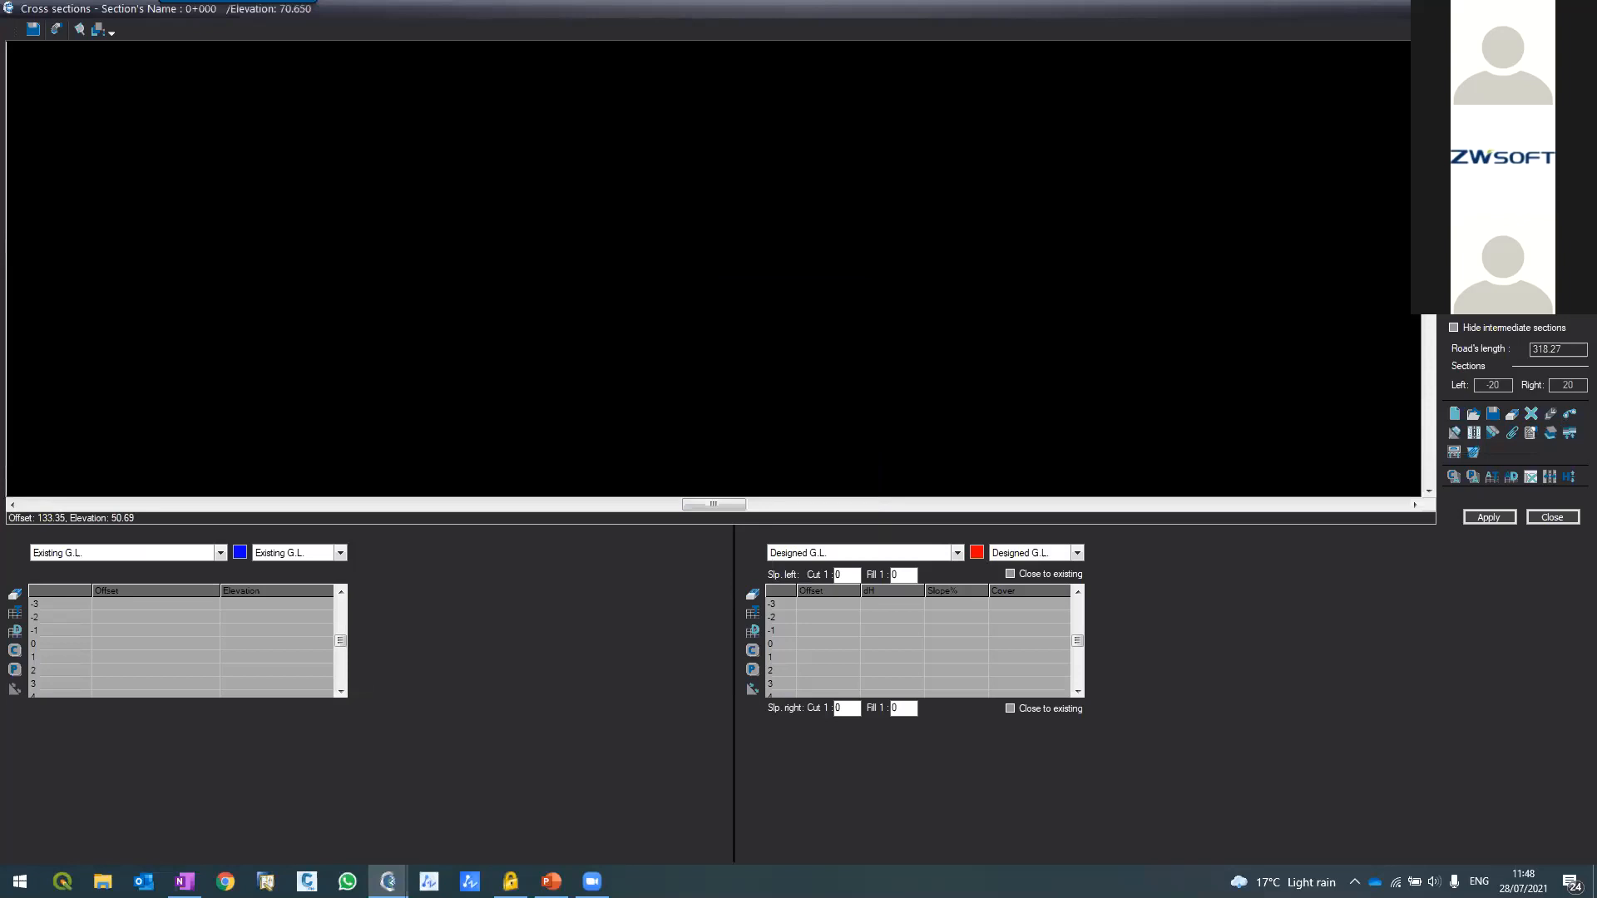
click(1488, 483)
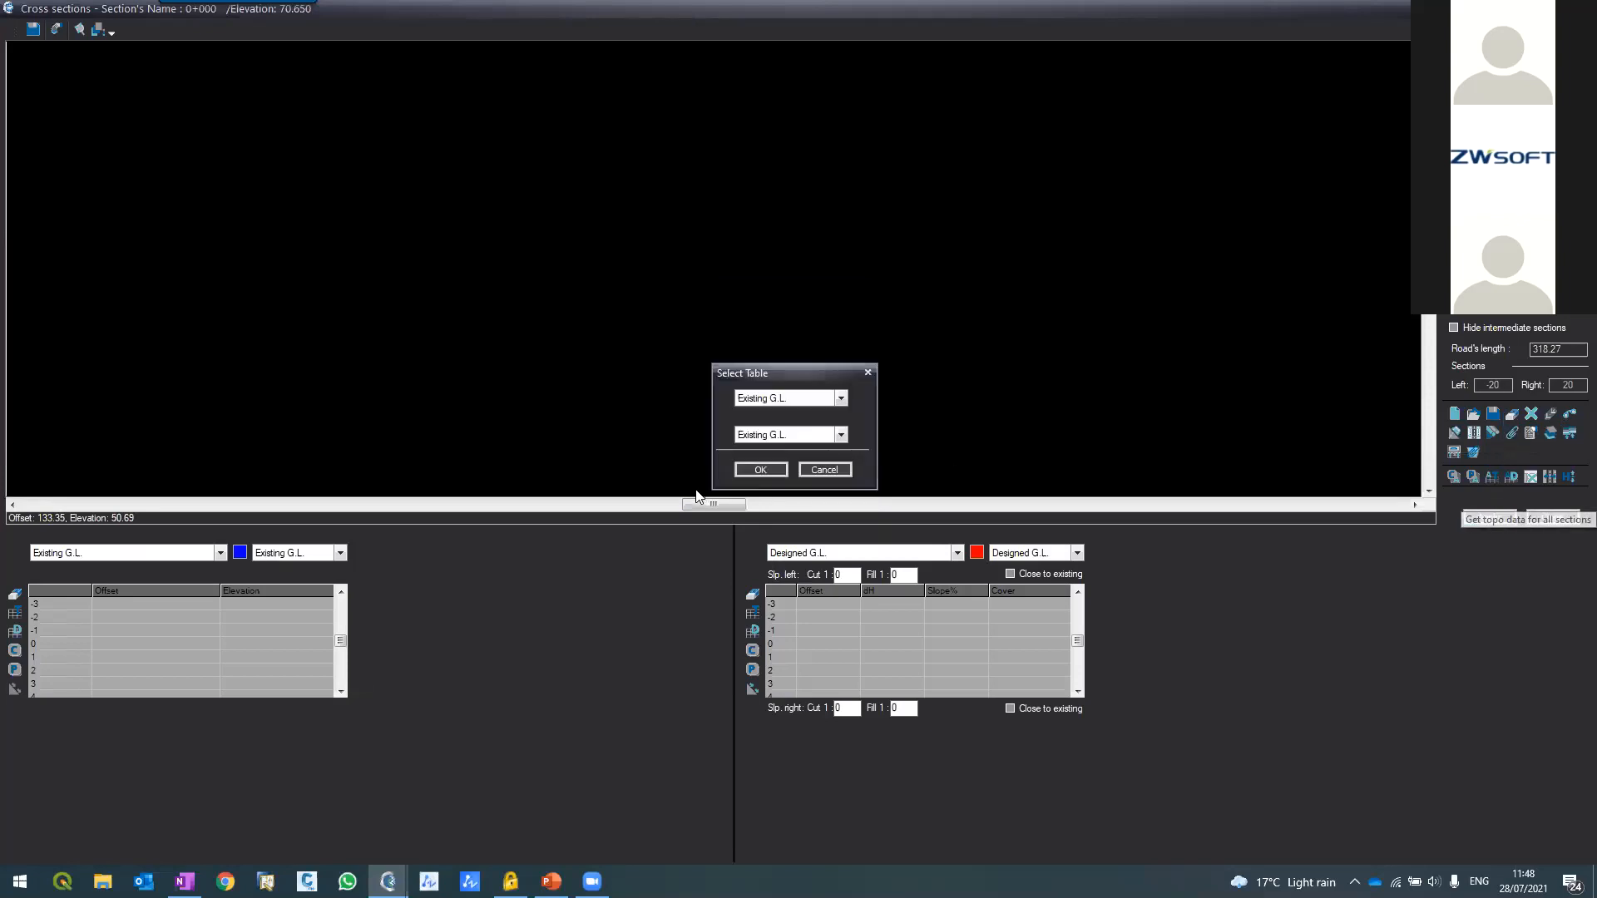
click(759, 470)
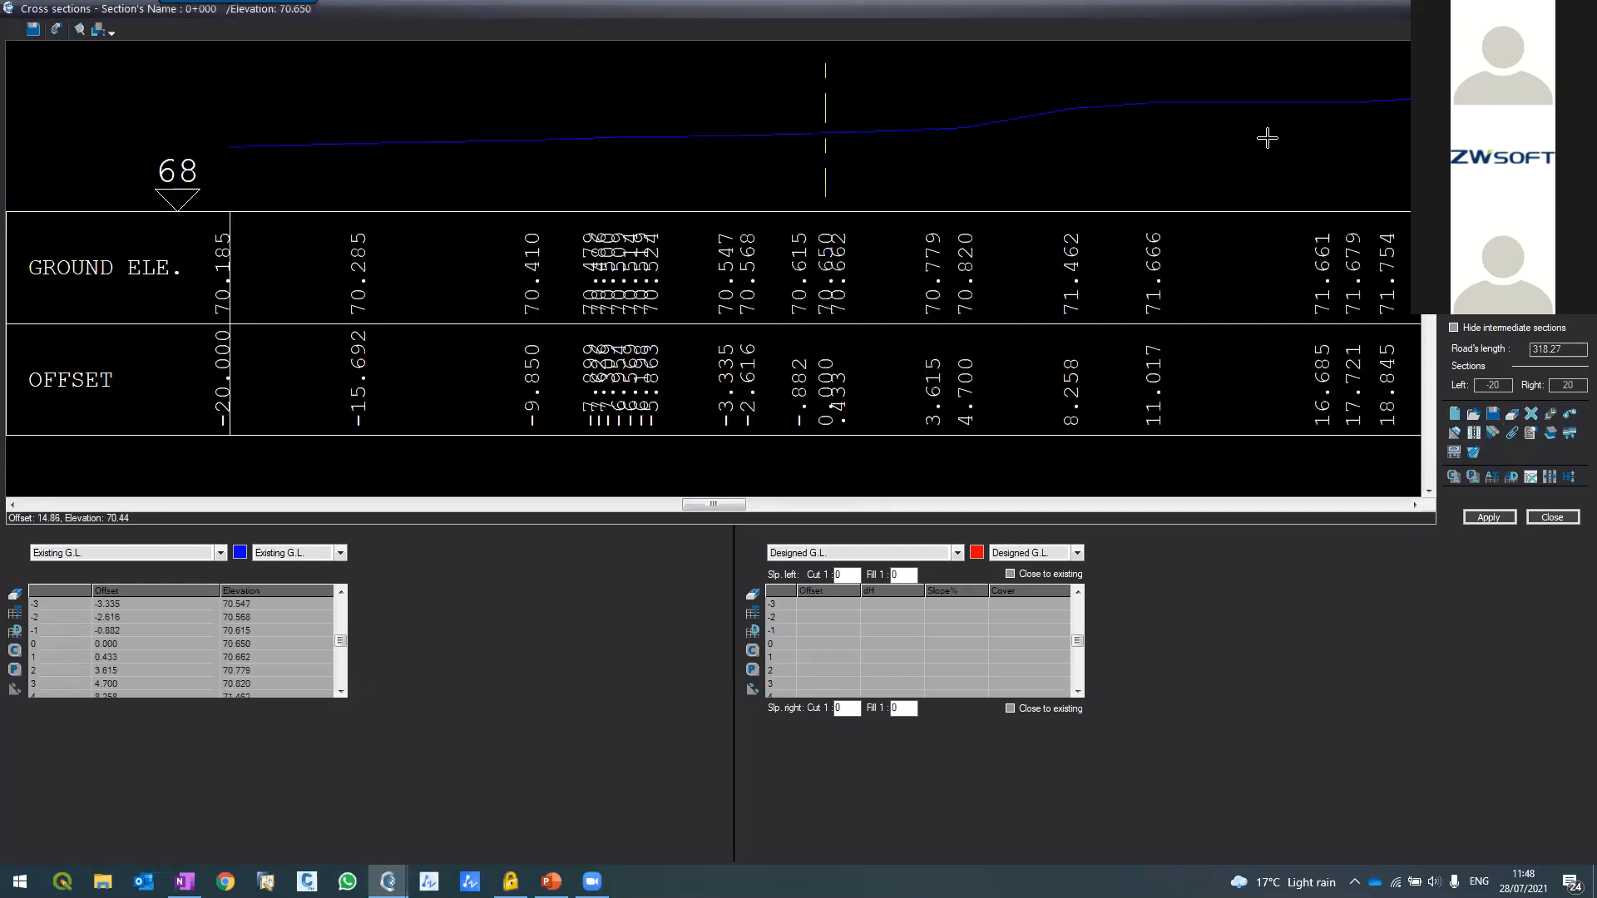
Browse the existing ground profiles of successive cross sections up to about 0+225 and return to section 0+000
key(Down)
key(Down)
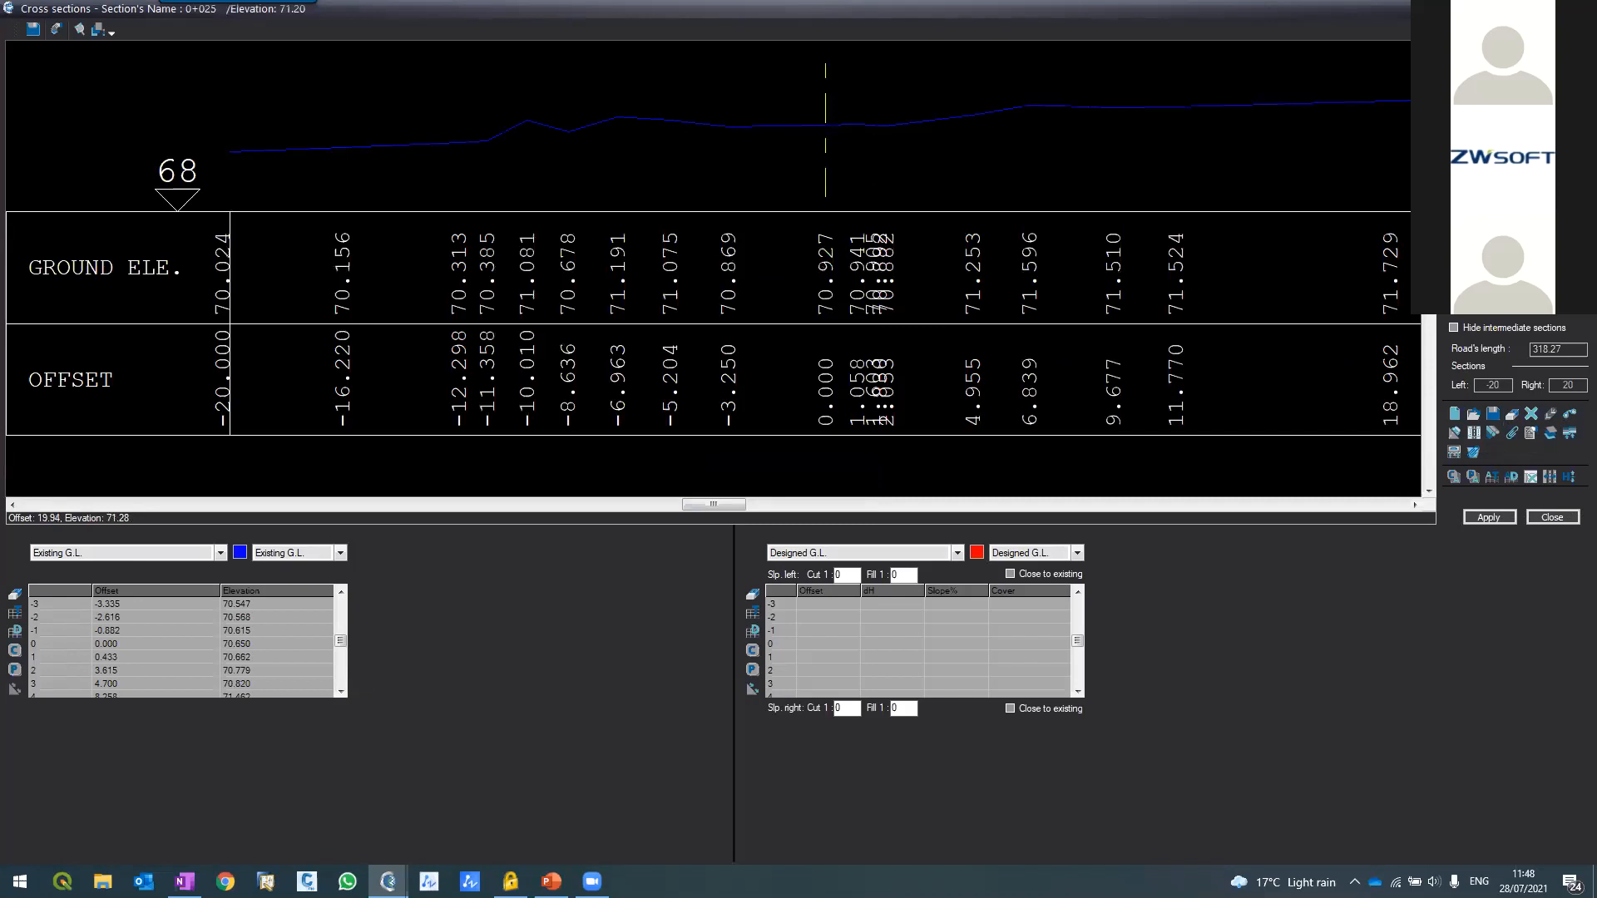
key(Down)
key(Down)
key(Down)
key(Down)
key(Down)
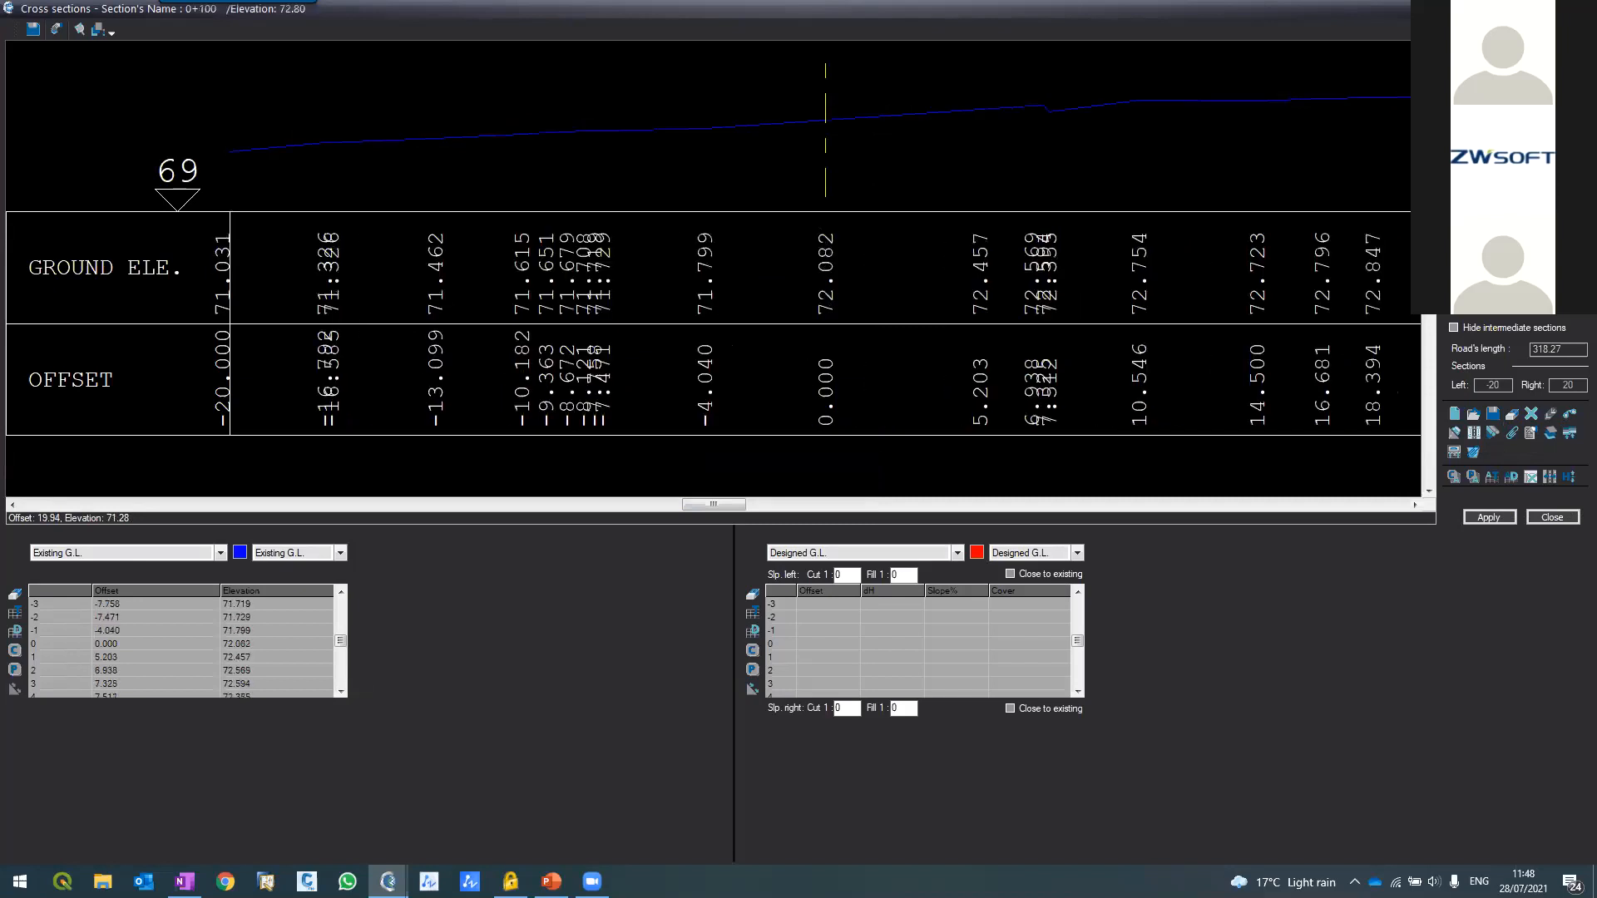
key(Down)
key(Down)
key(Down)
key(Down)
key(Down)
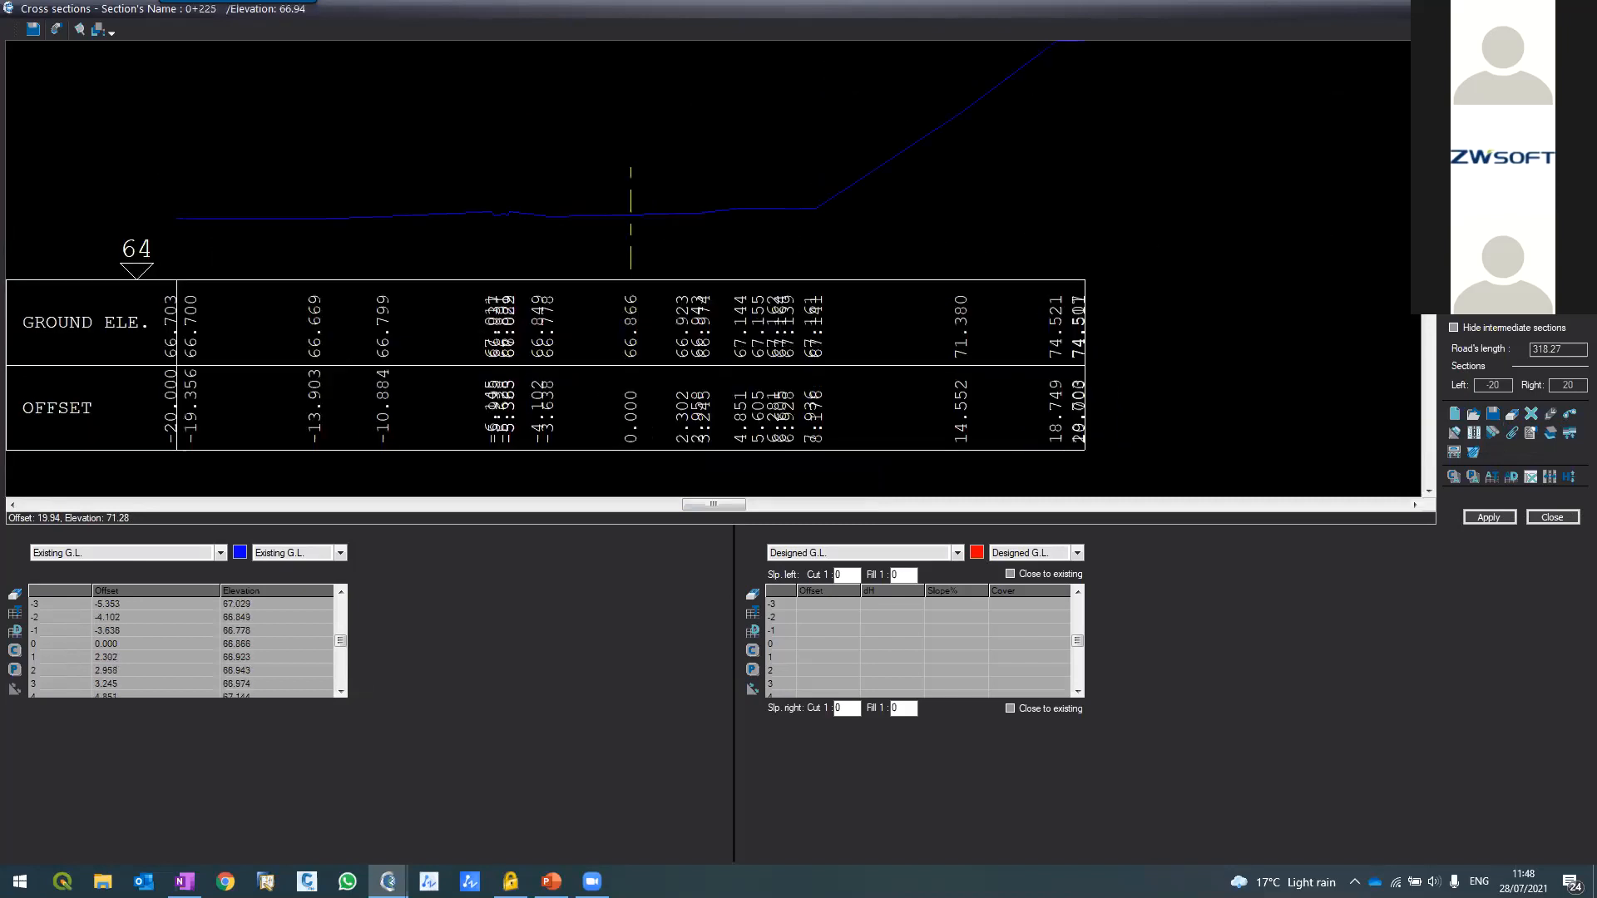
key(Up)
key(Up)
key(Up)
key(Up)
key(Up)
key(Up)
key(Up)
key(Up)
key(Up)
key(Up)
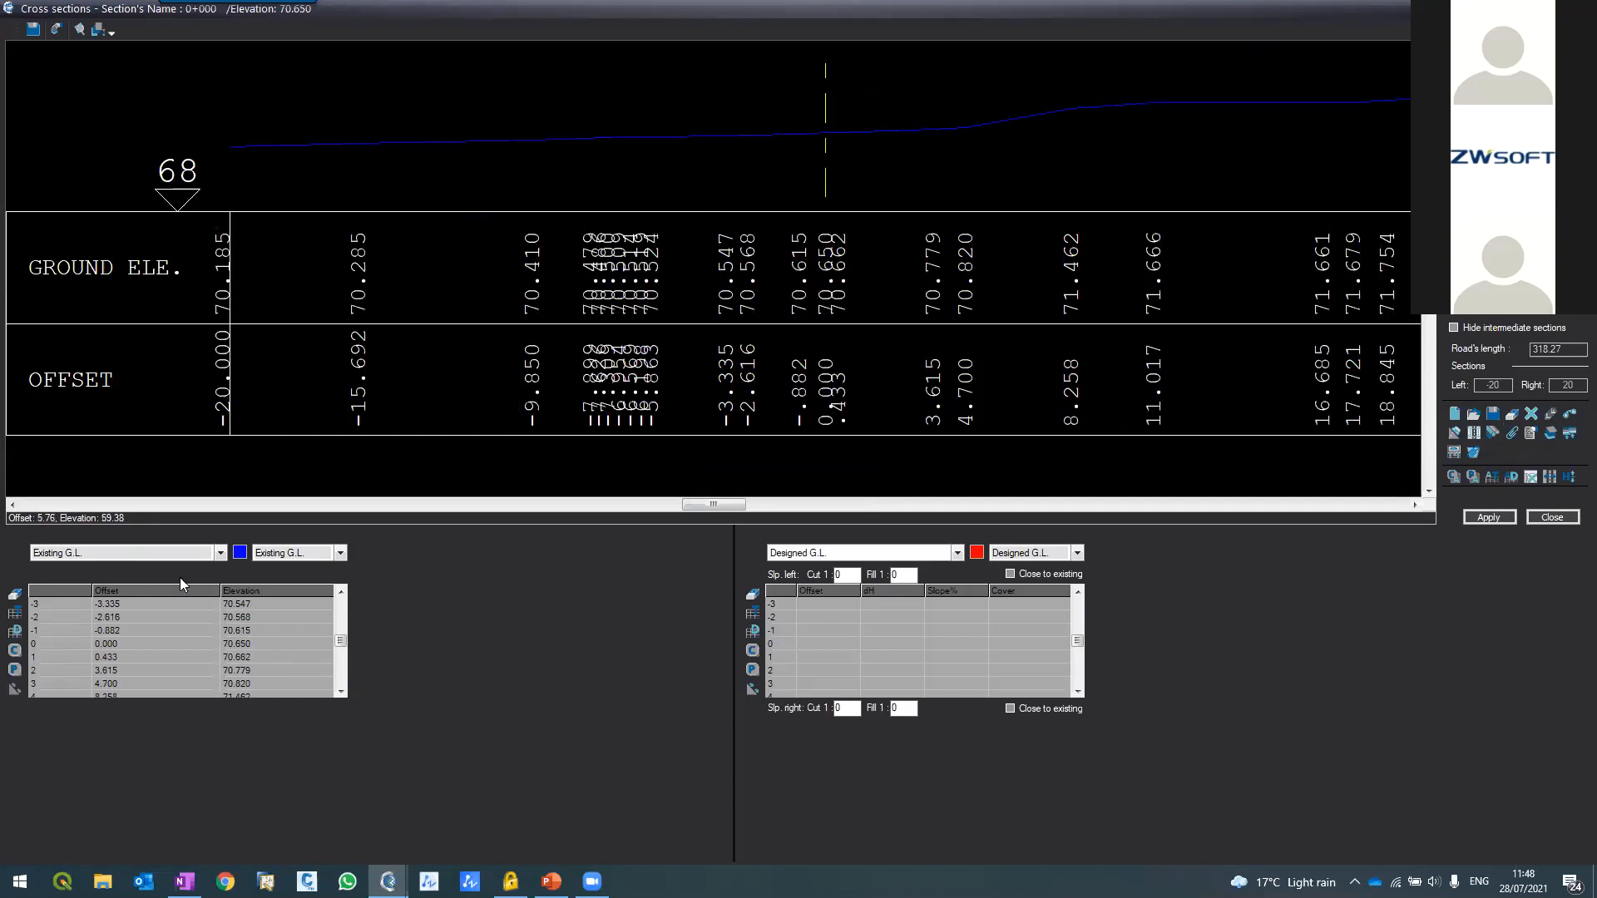
Show the Structure table and load the 2 Lanes+SideWalk.tml road template from the ZWCAD Civil 10.2 Templates\Local folder
click(166, 552)
click(102, 599)
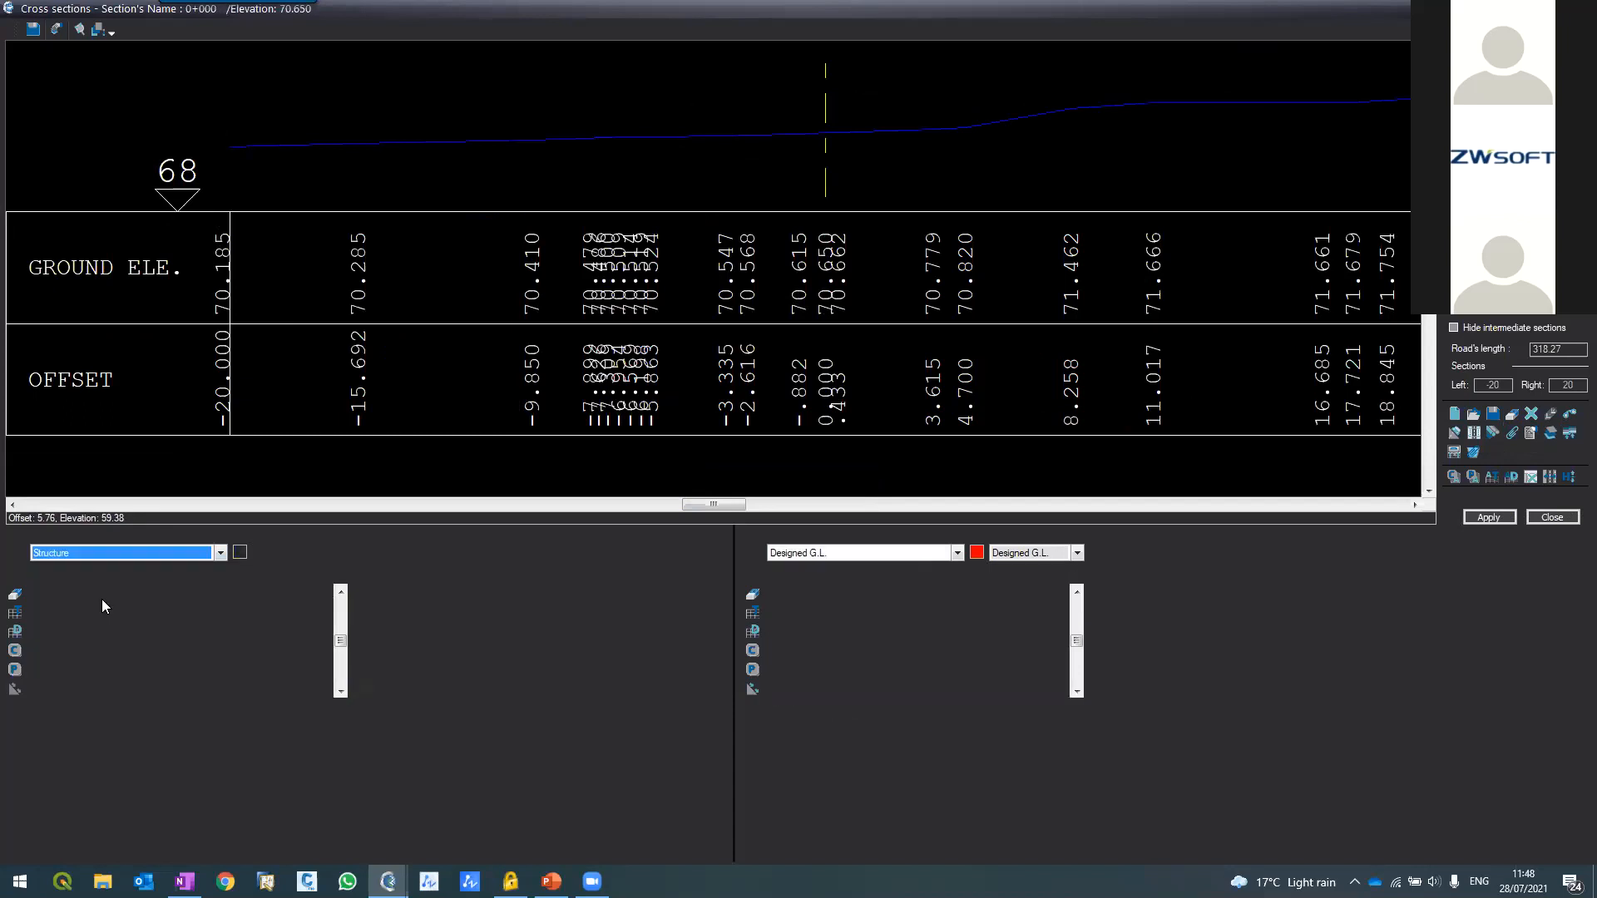
click(1473, 415)
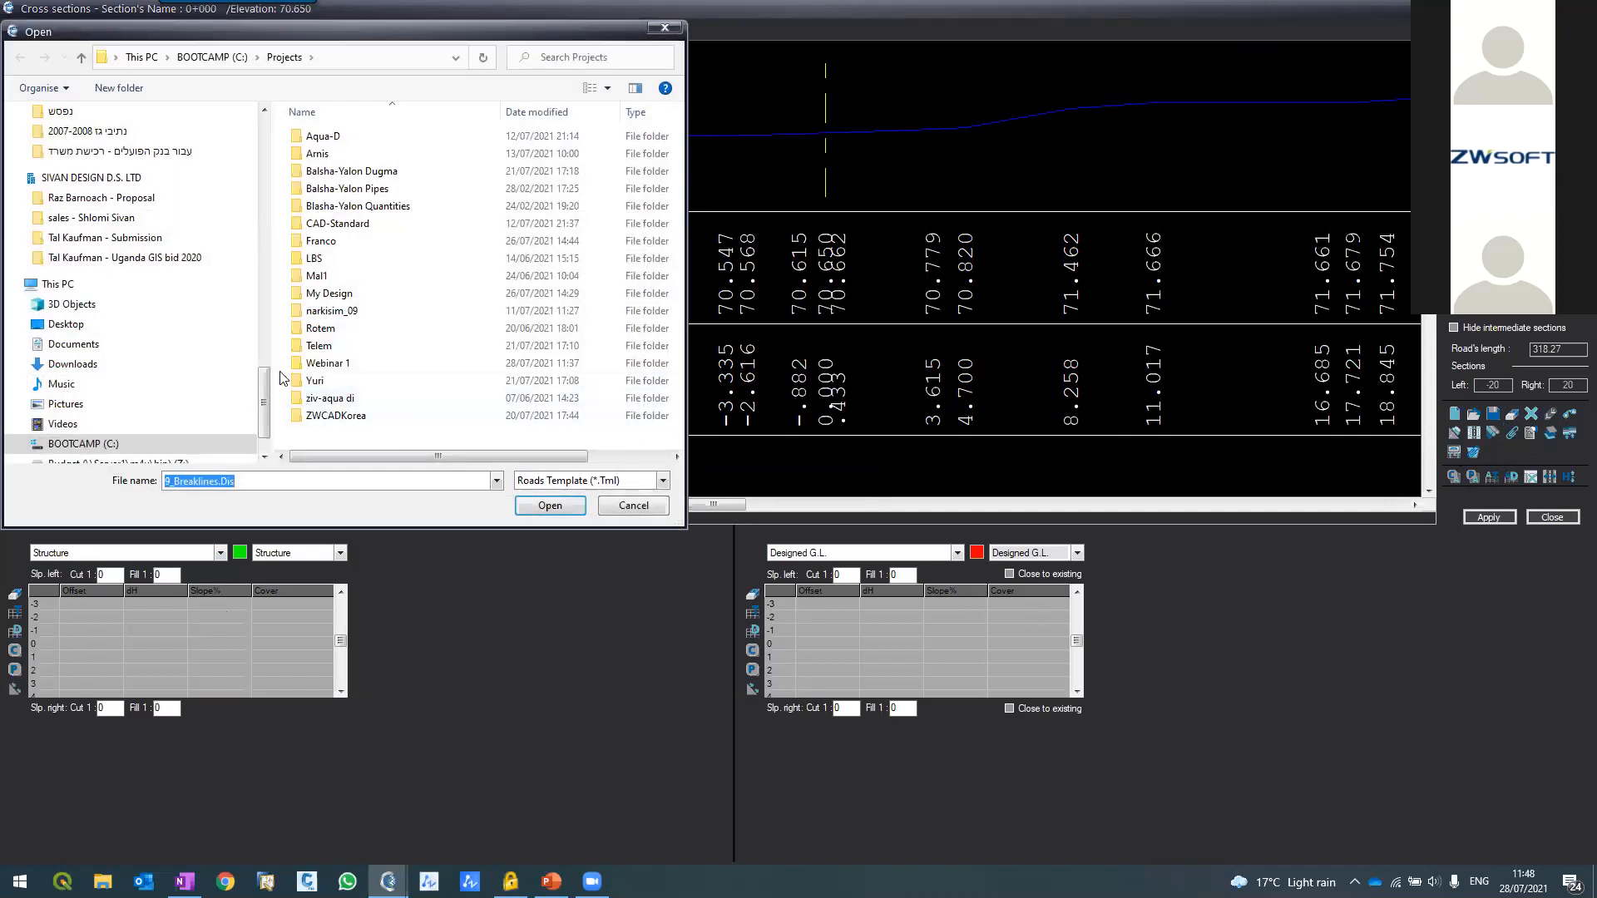
click(83, 345)
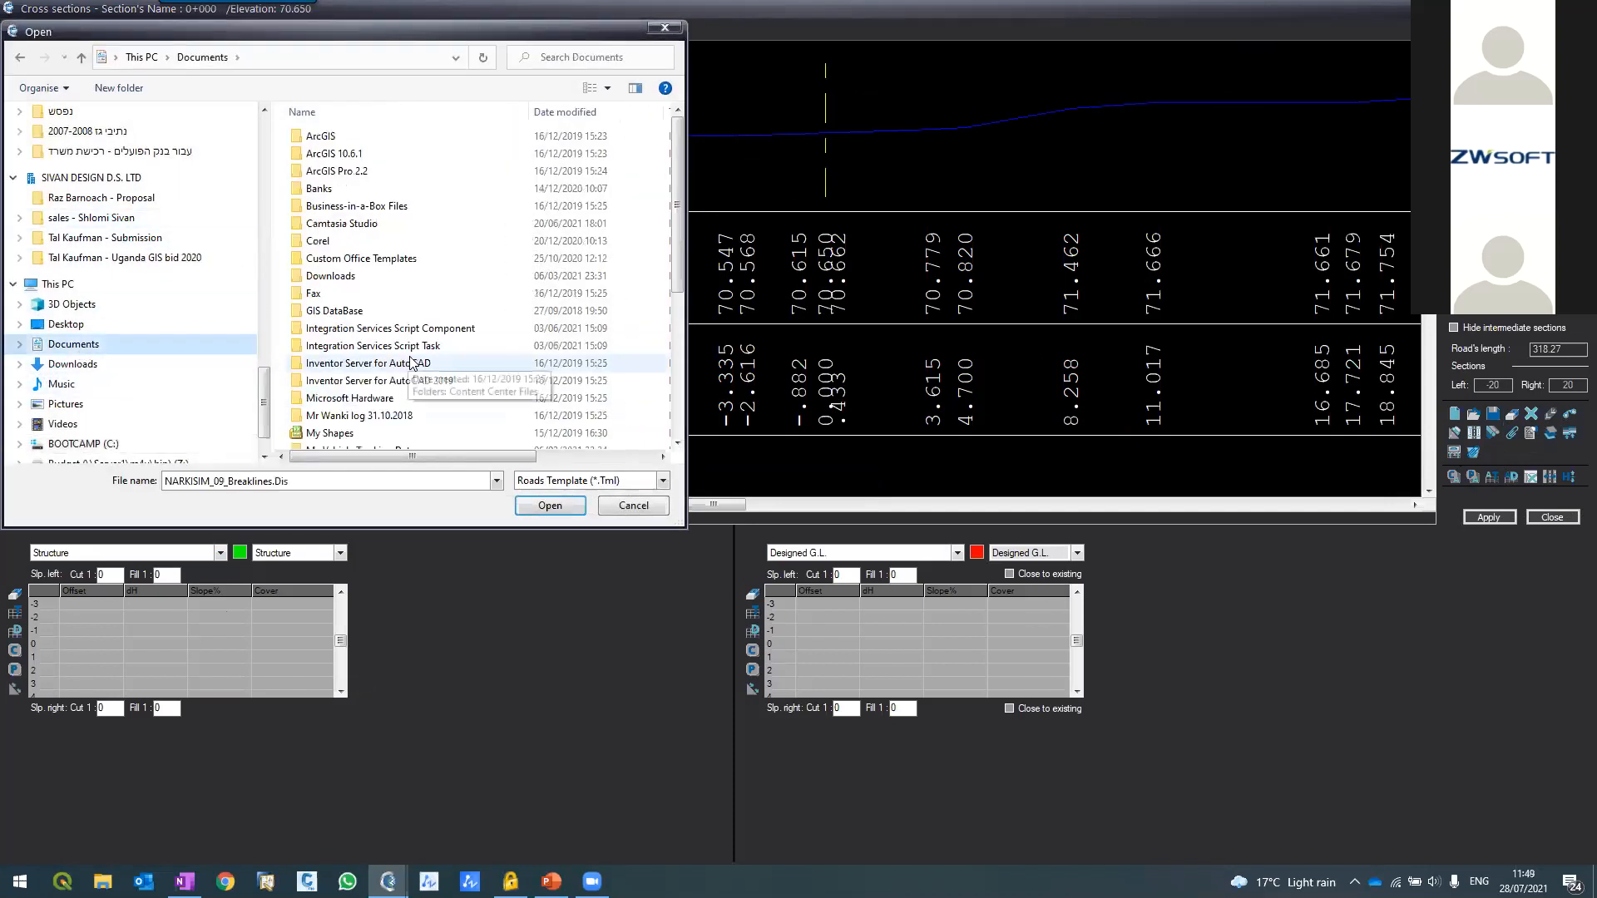
scroll(340, 293, down, 5)
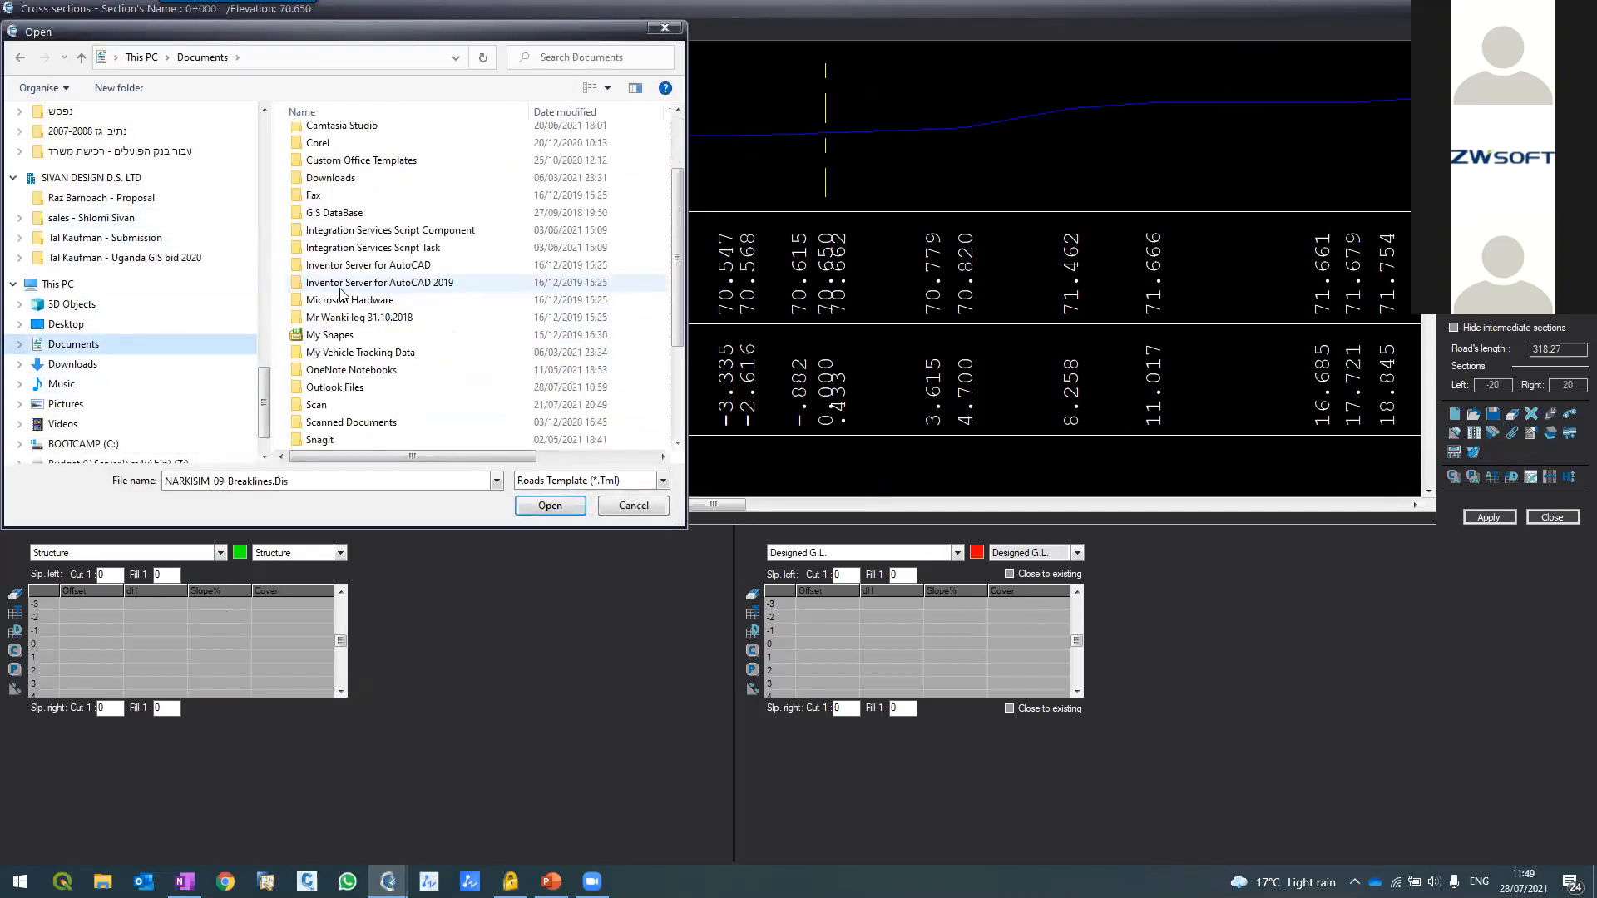
double_click(337, 387)
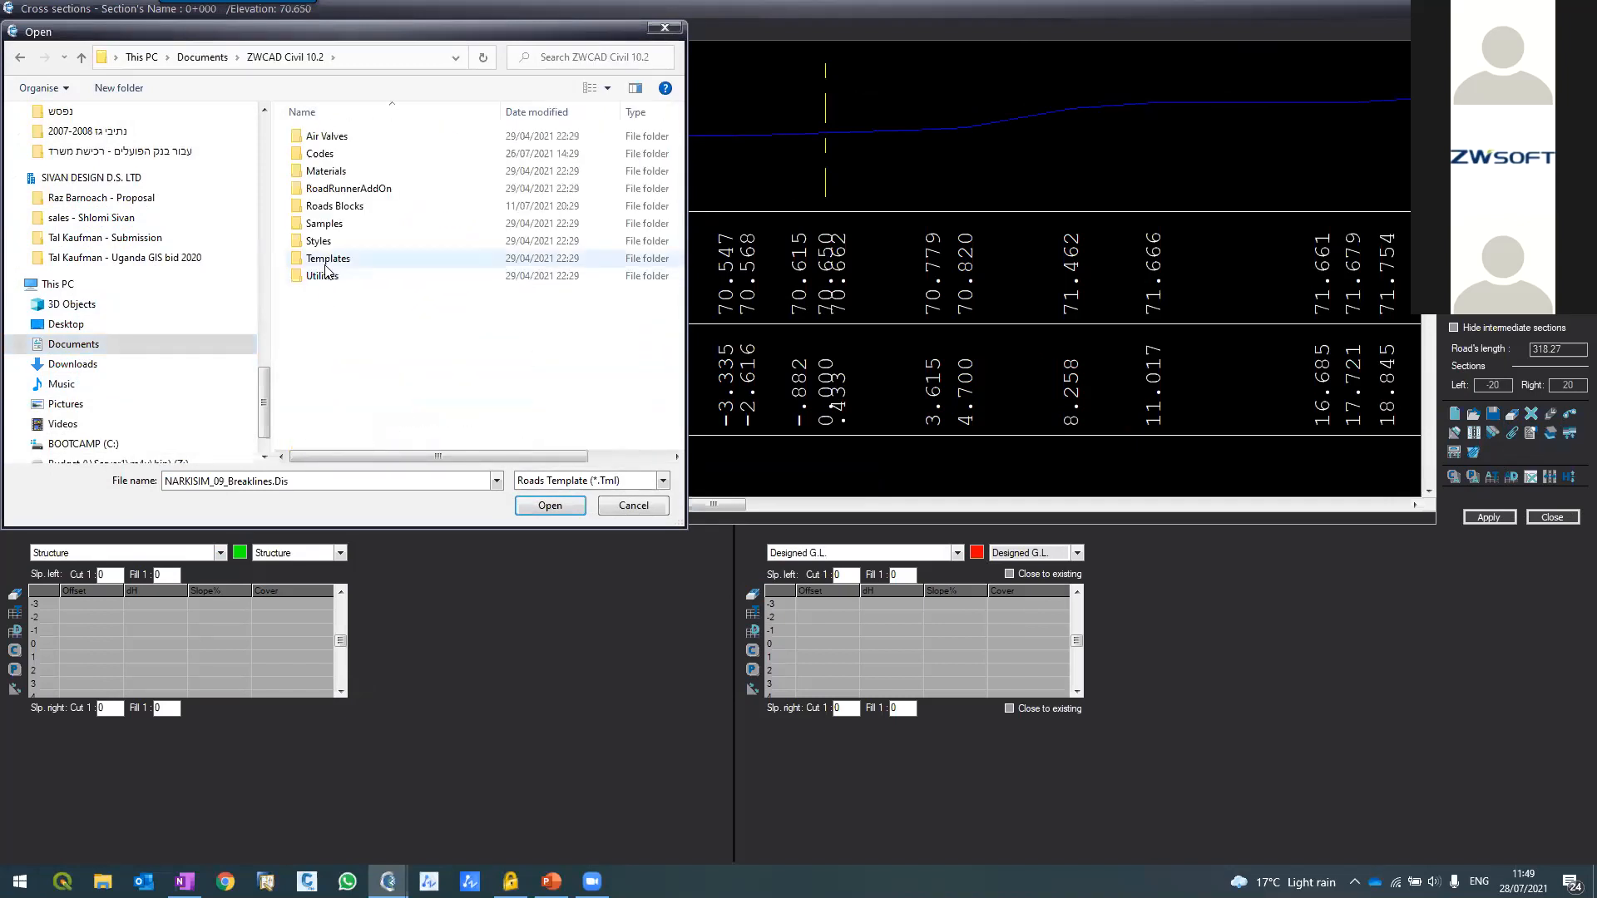
double_click(328, 259)
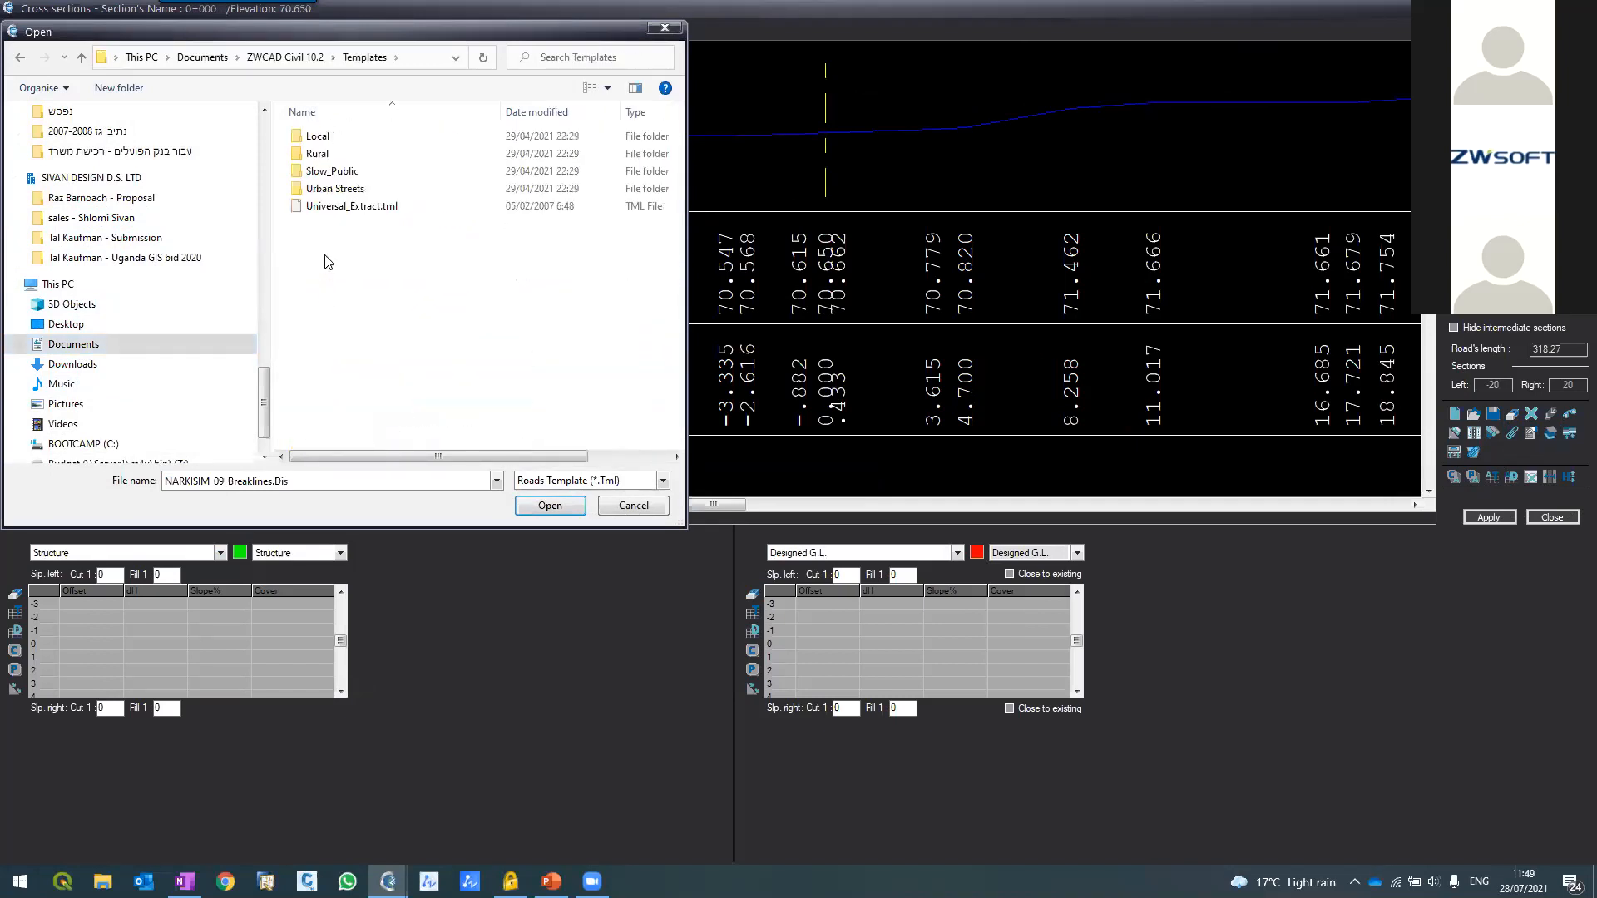
double_click(319, 136)
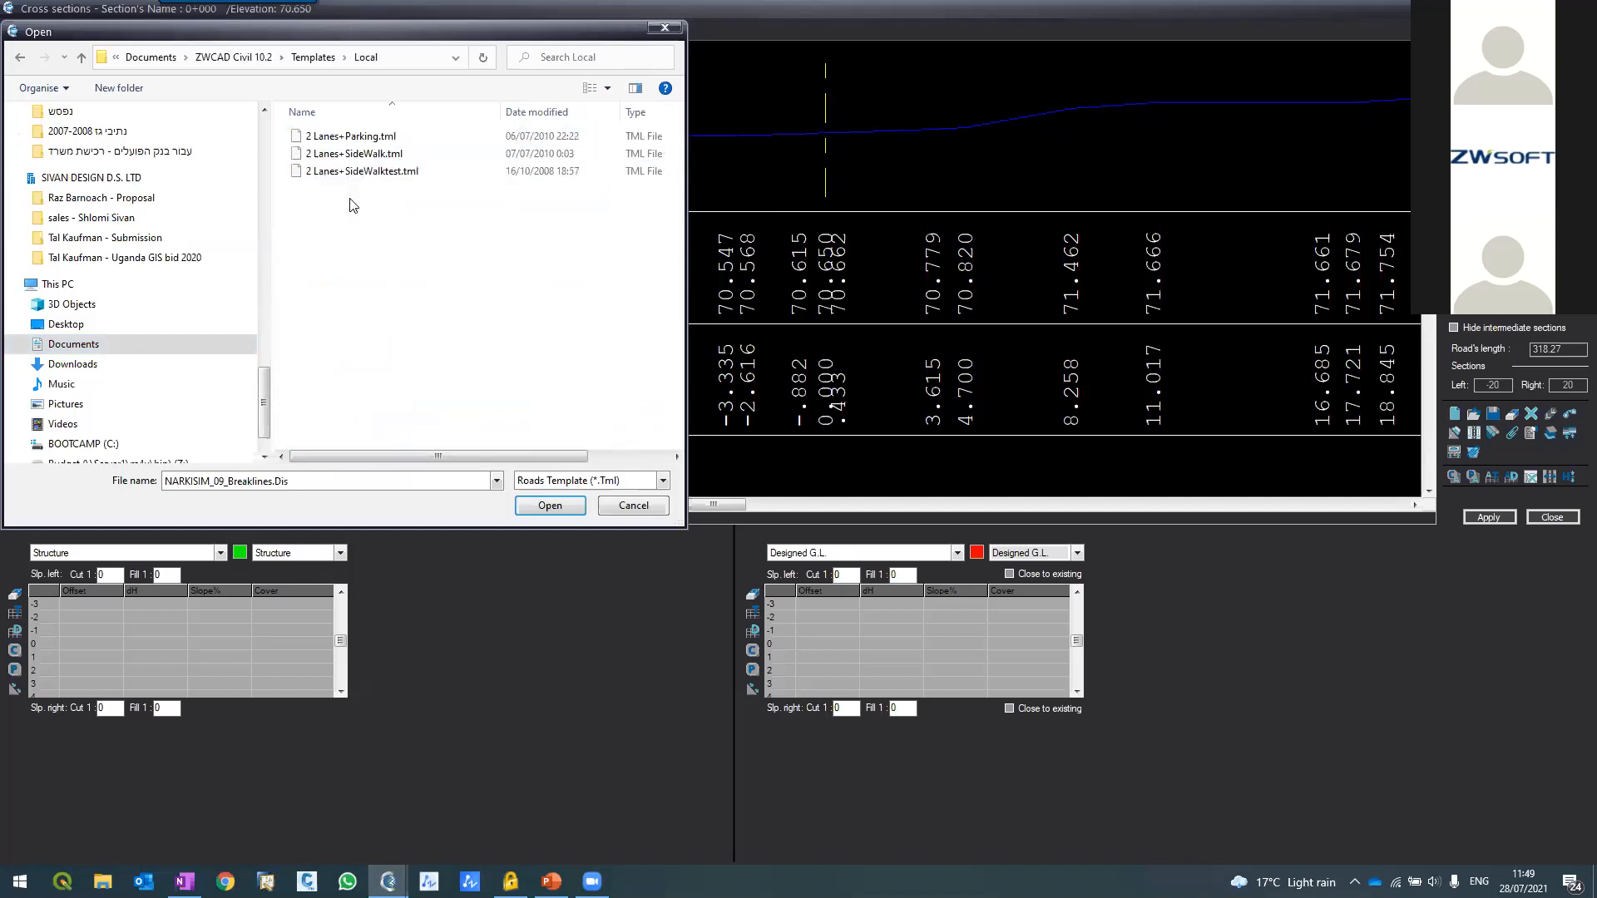
double_click(348, 155)
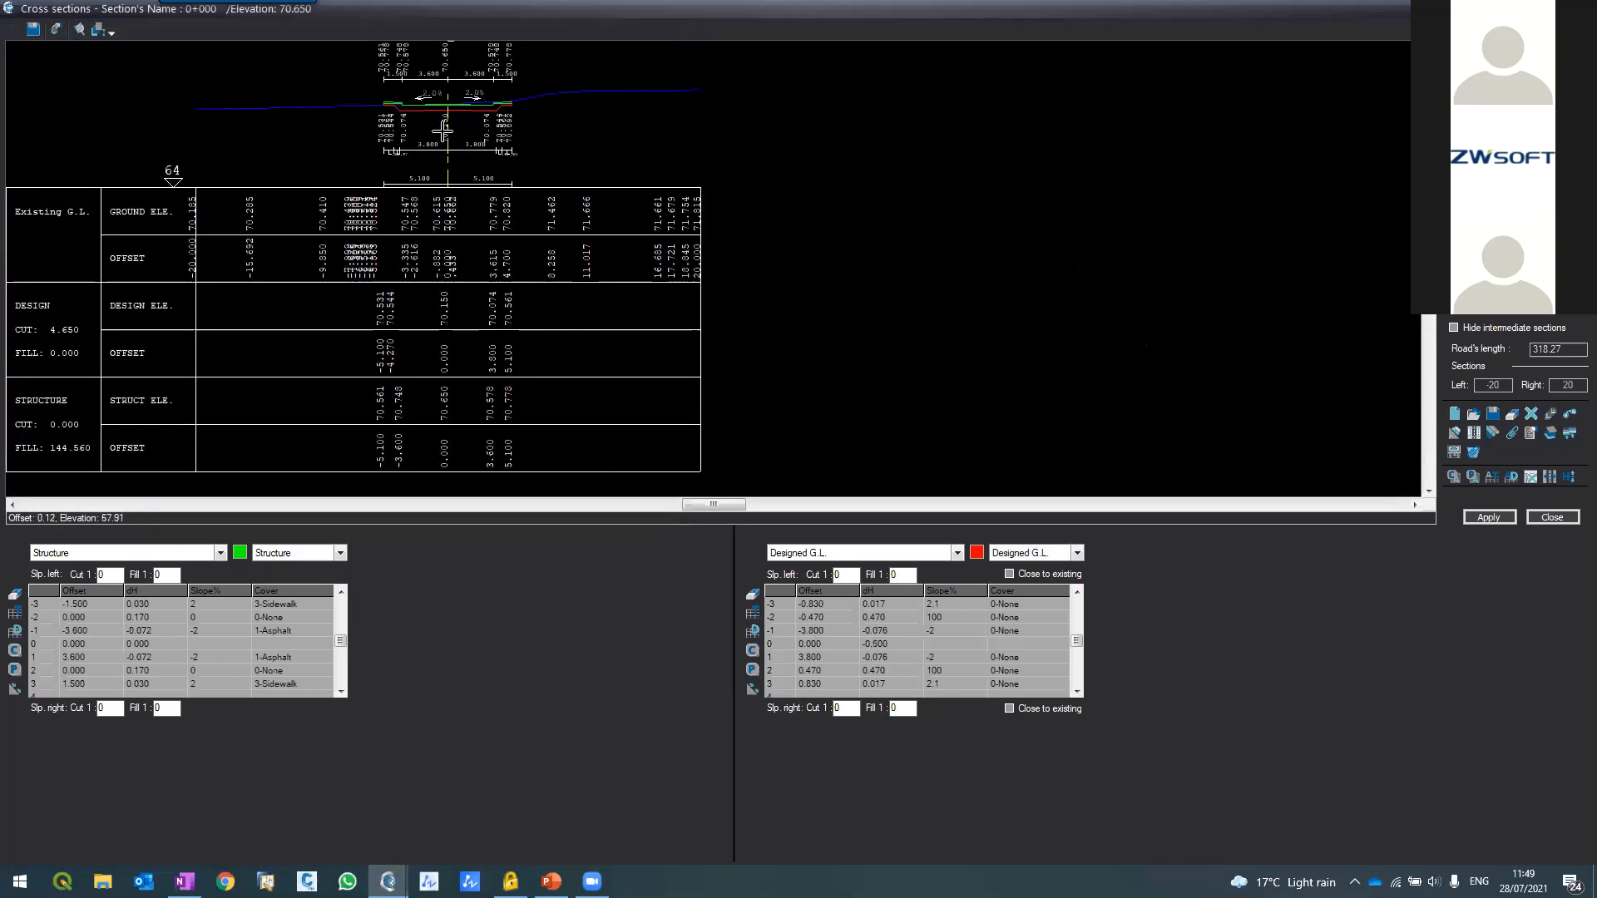
Examine the lane and sidewalk widths, cross slopes and design layer of the loaded template at section 0+000
scroll(441, 130, up, 3)
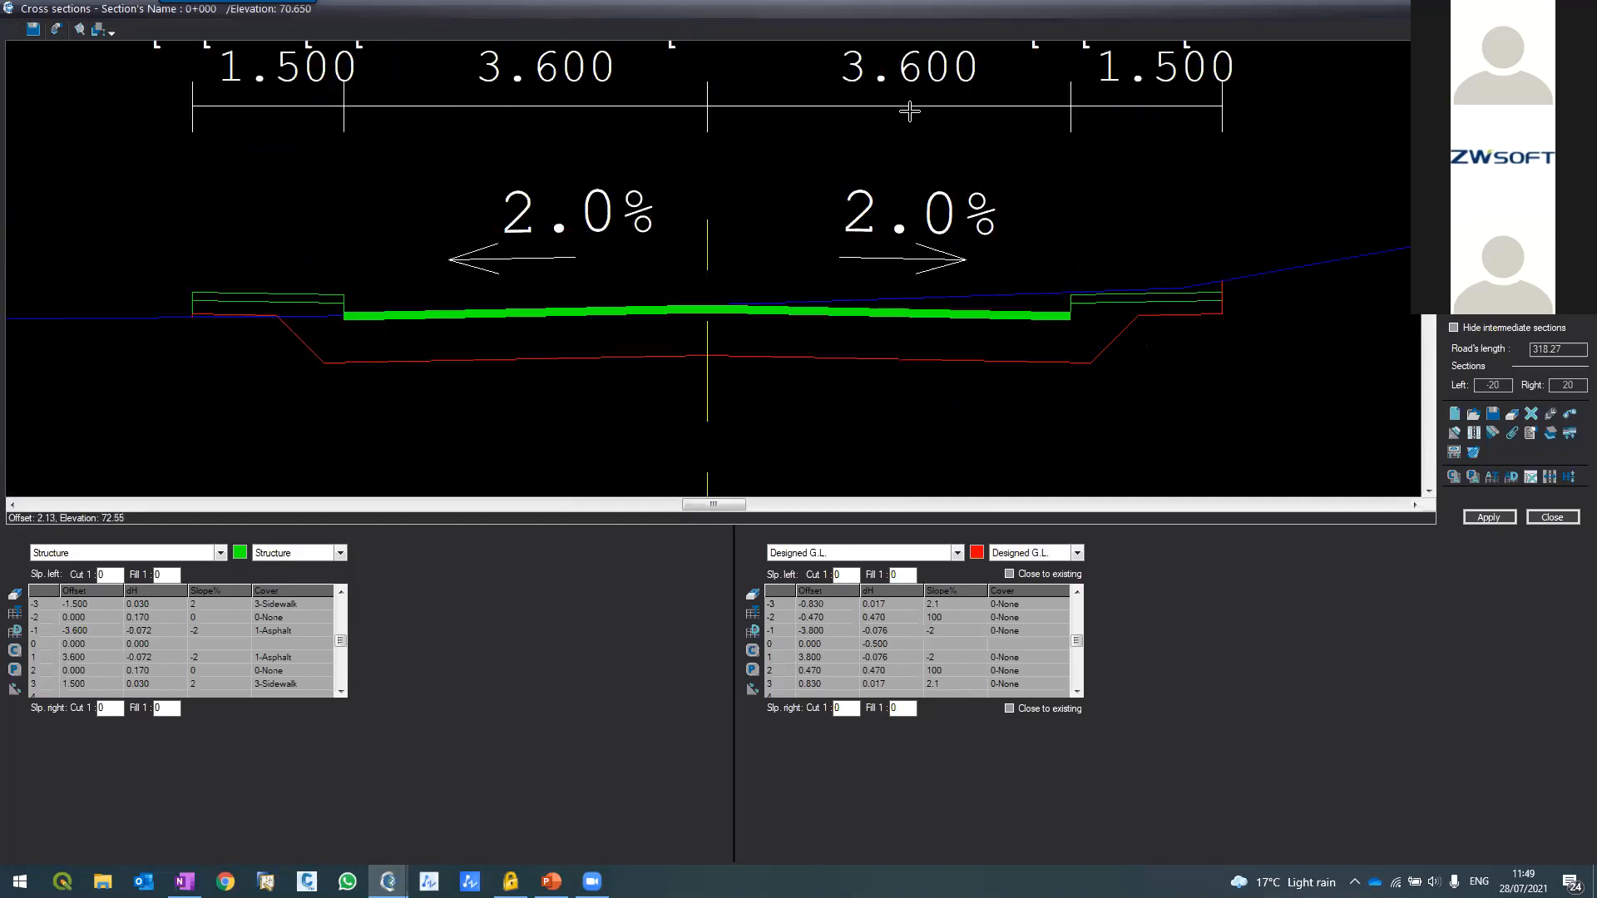
scroll(309, 359, down, 2)
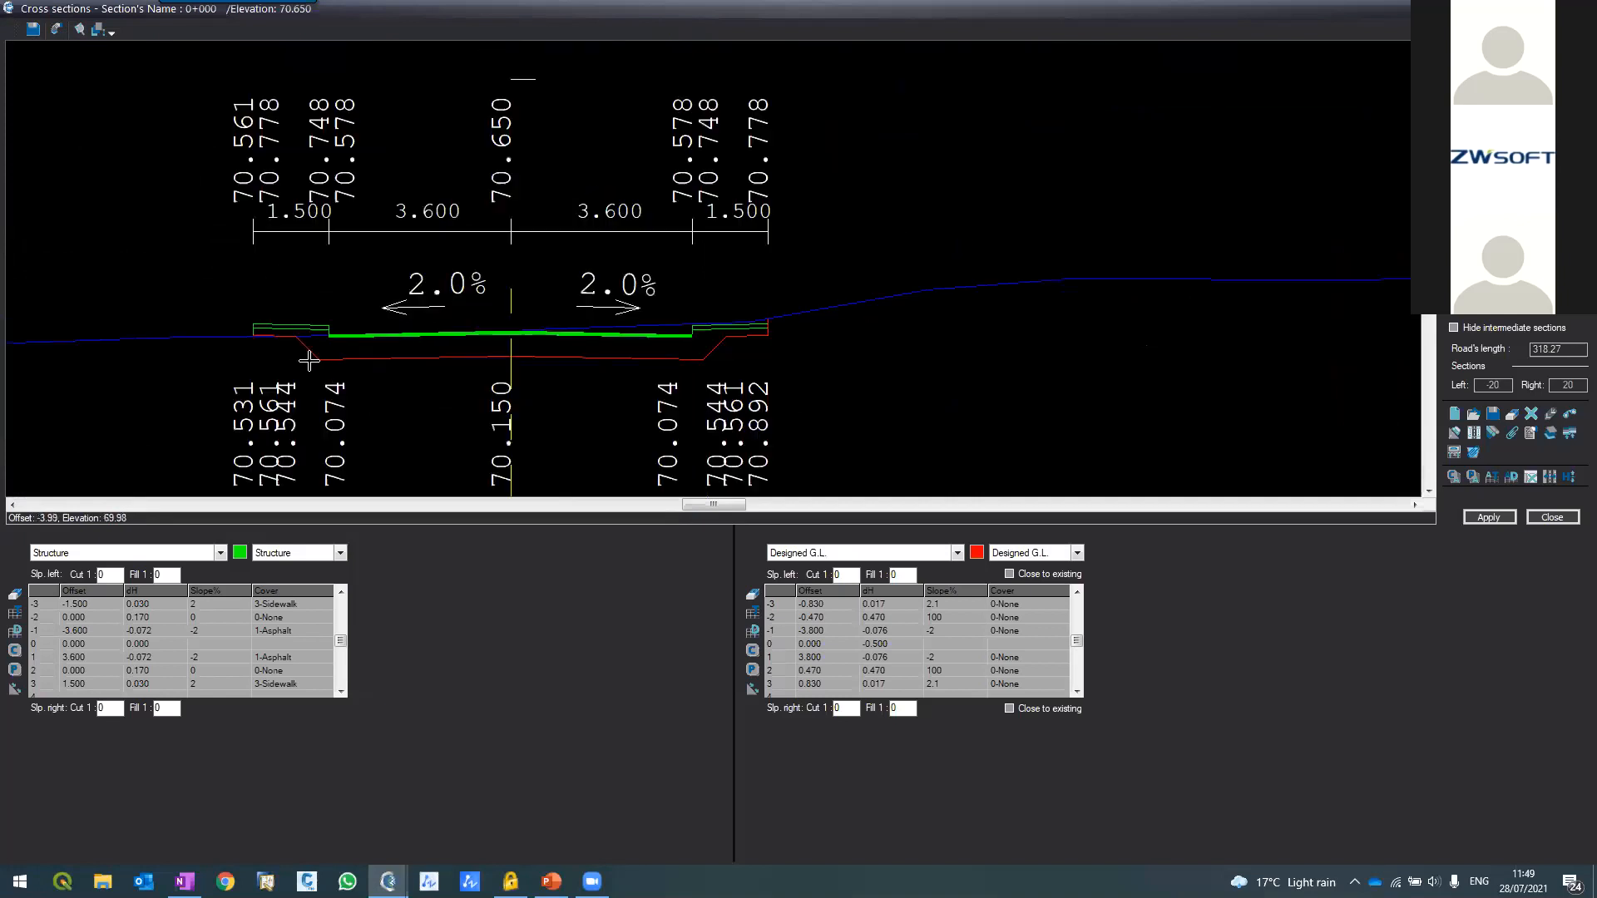
scroll(298, 316, up, 2)
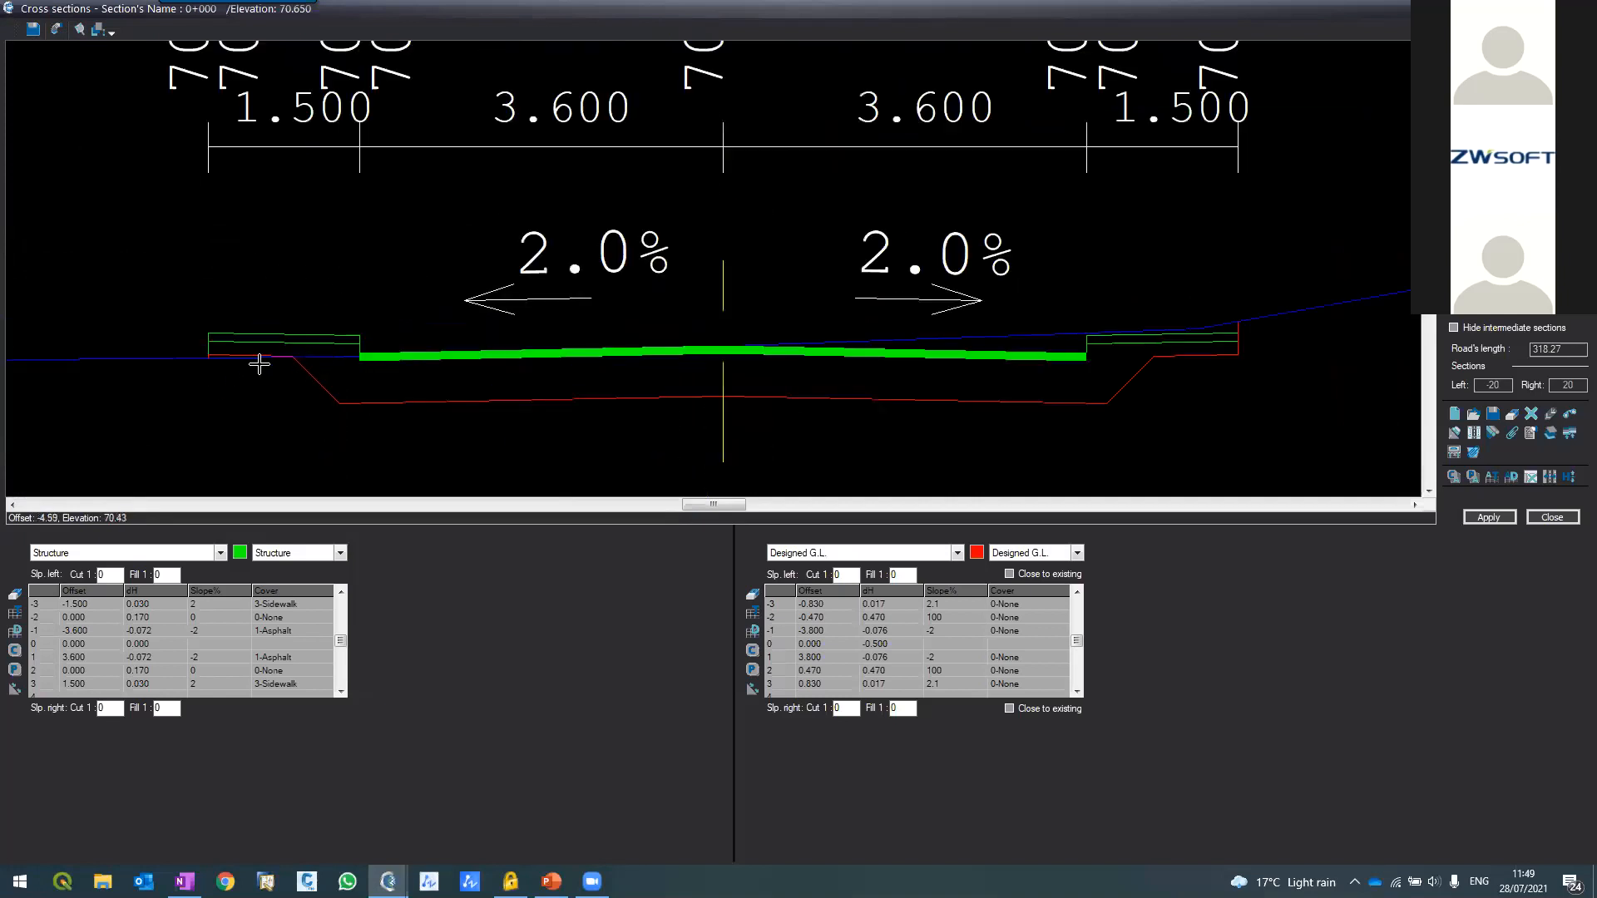
scroll(653, 273, down, 2)
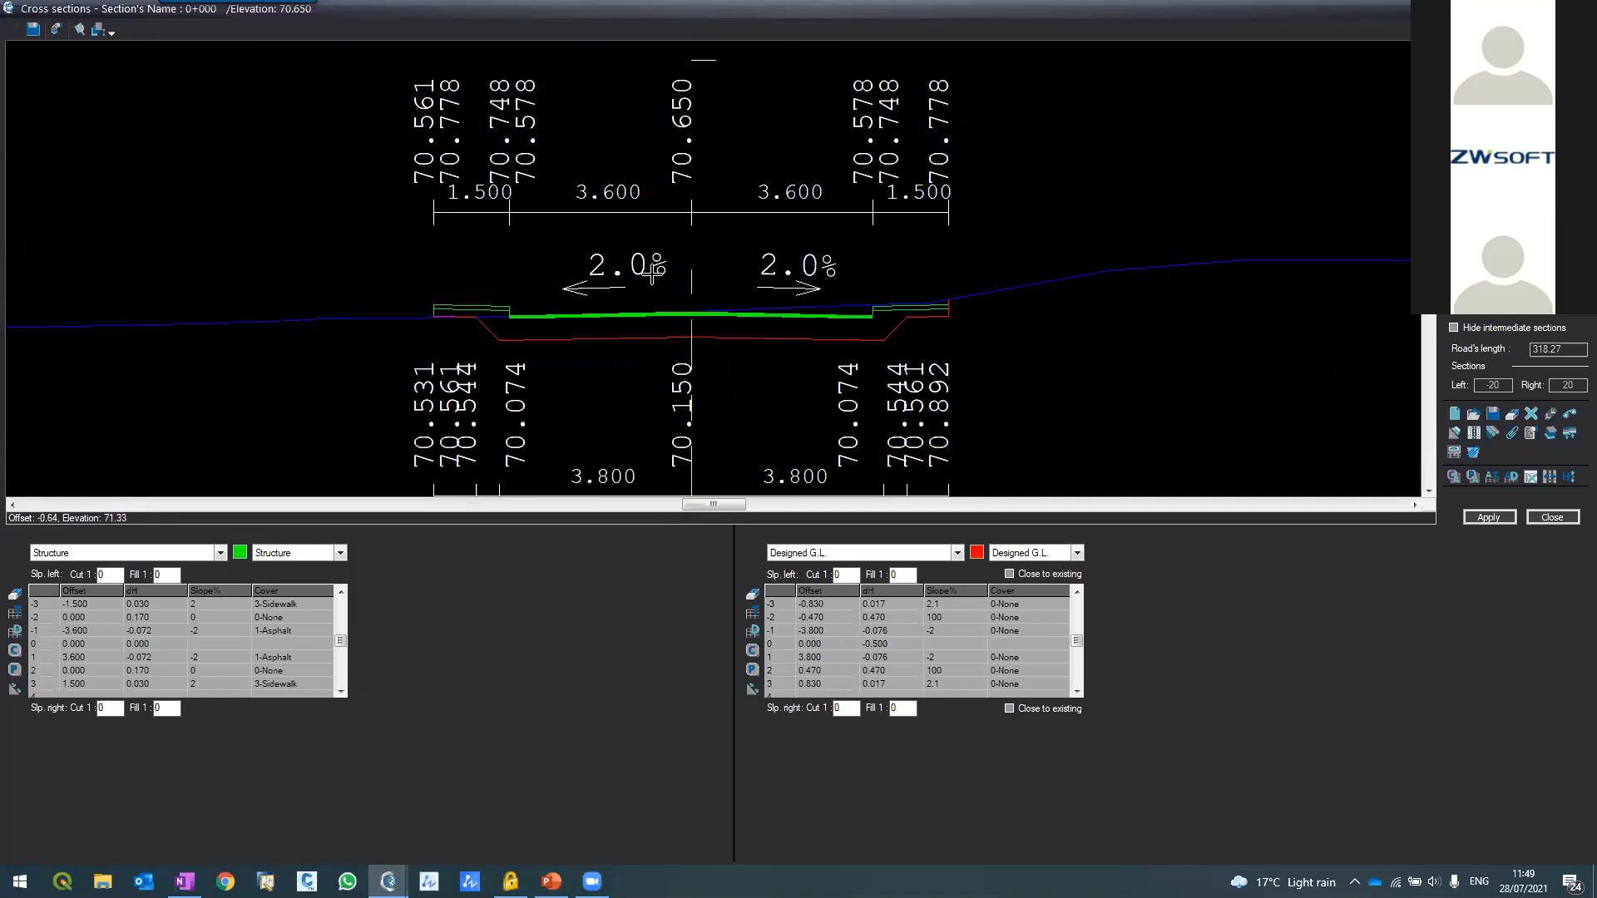
click(881, 651)
scroll(690, 343, up, 4)
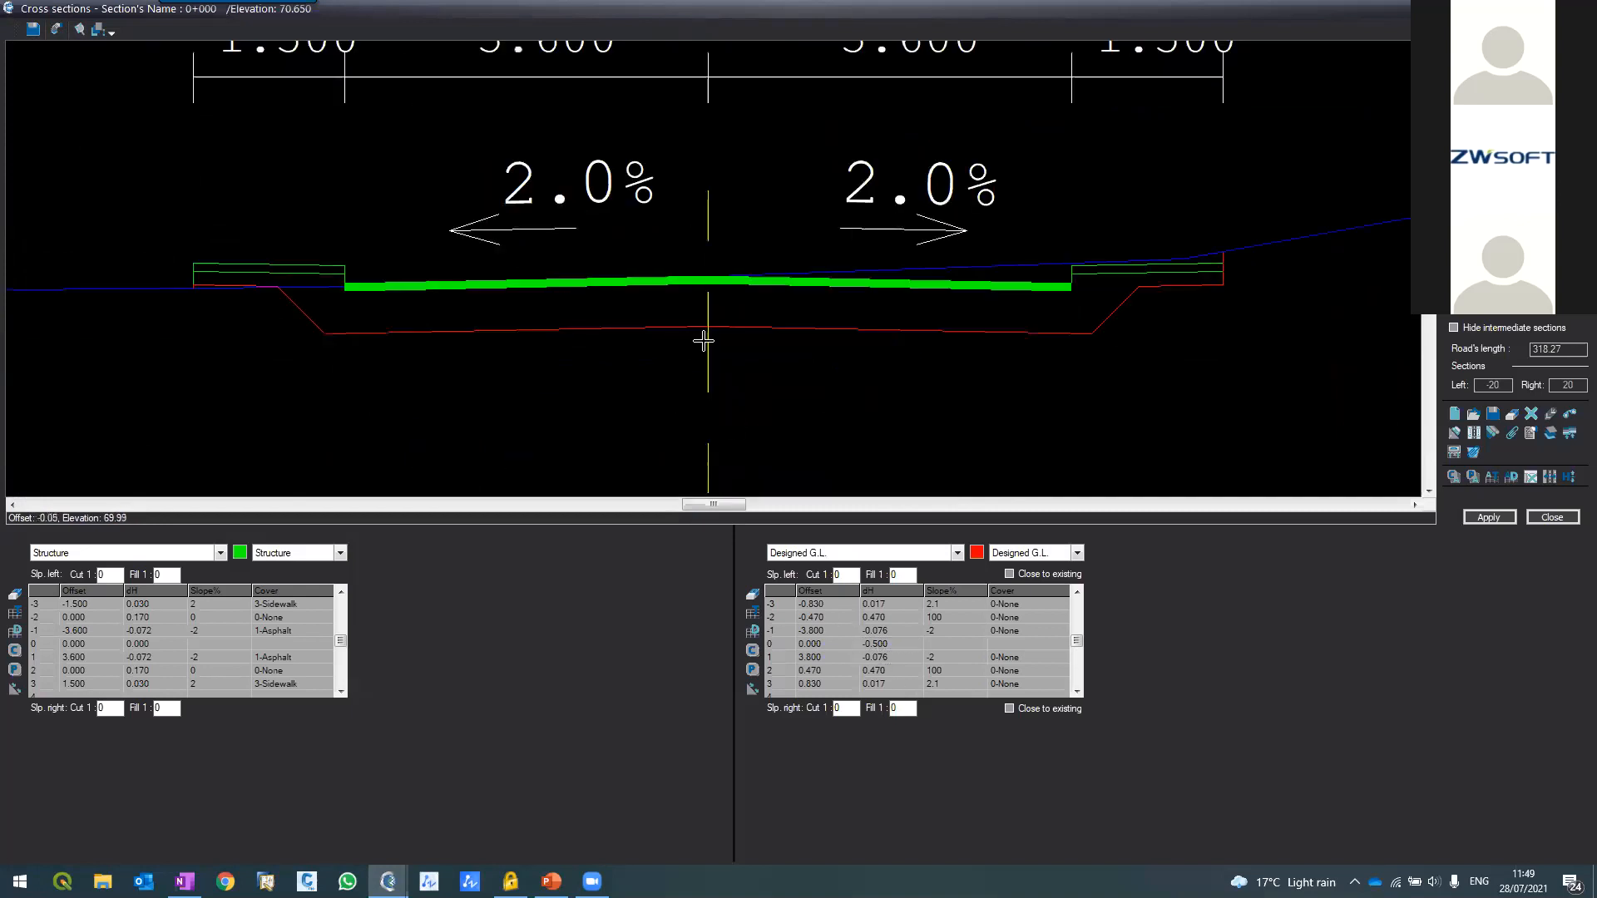
scroll(716, 333, down, 4)
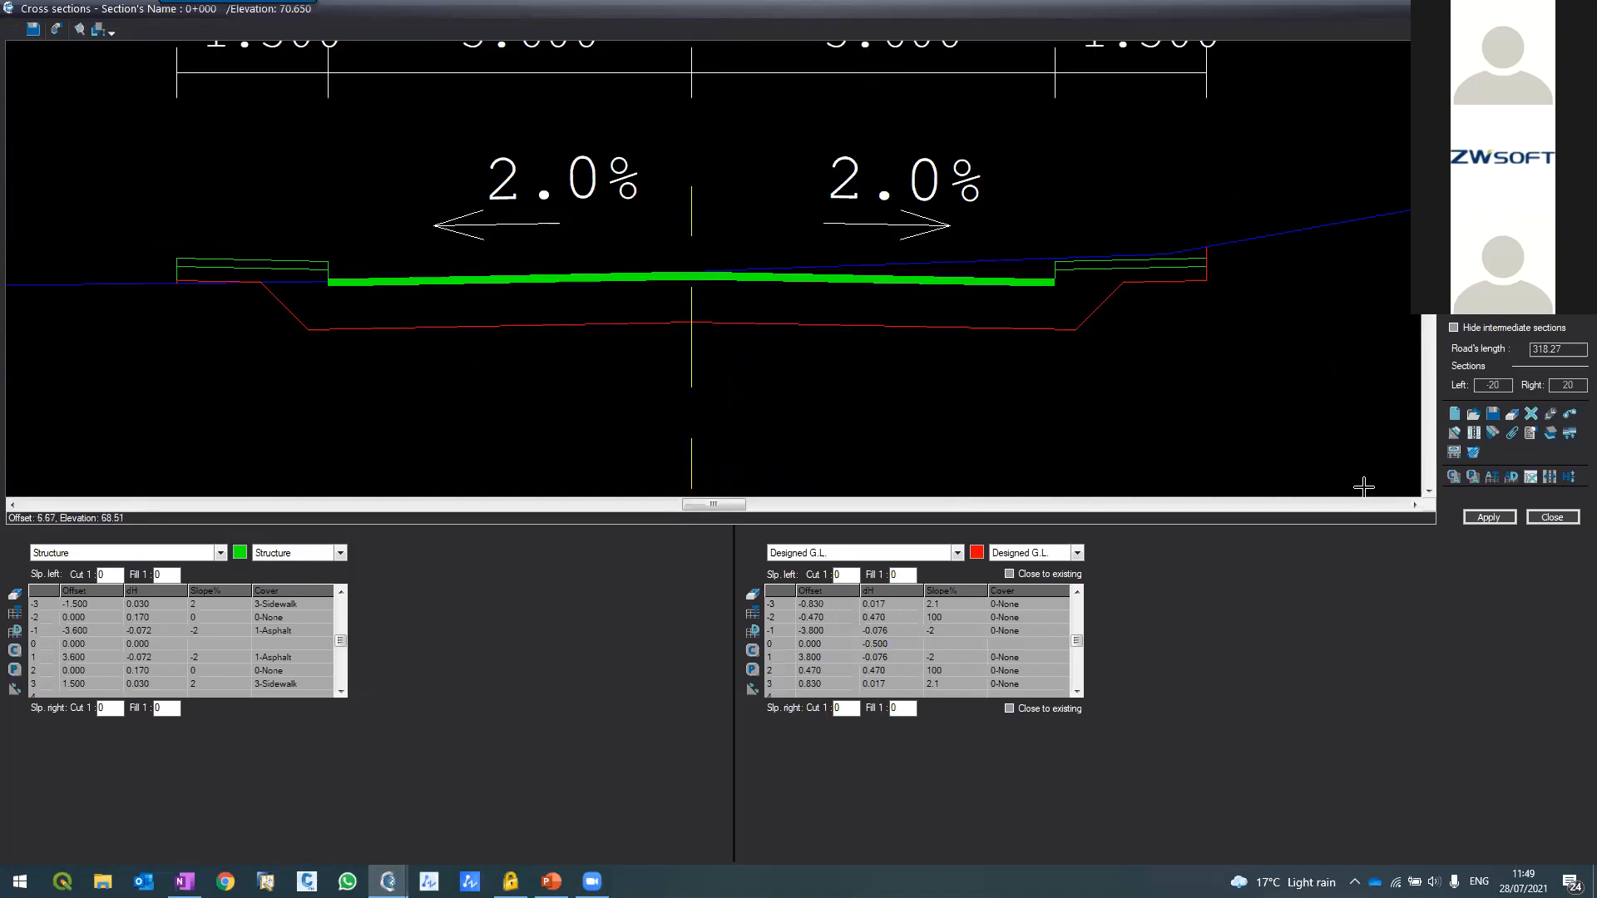
Review the road cross-section options and accept them, and inspect where section 0+000's design and structure edges meet the existing ground
click(1530, 433)
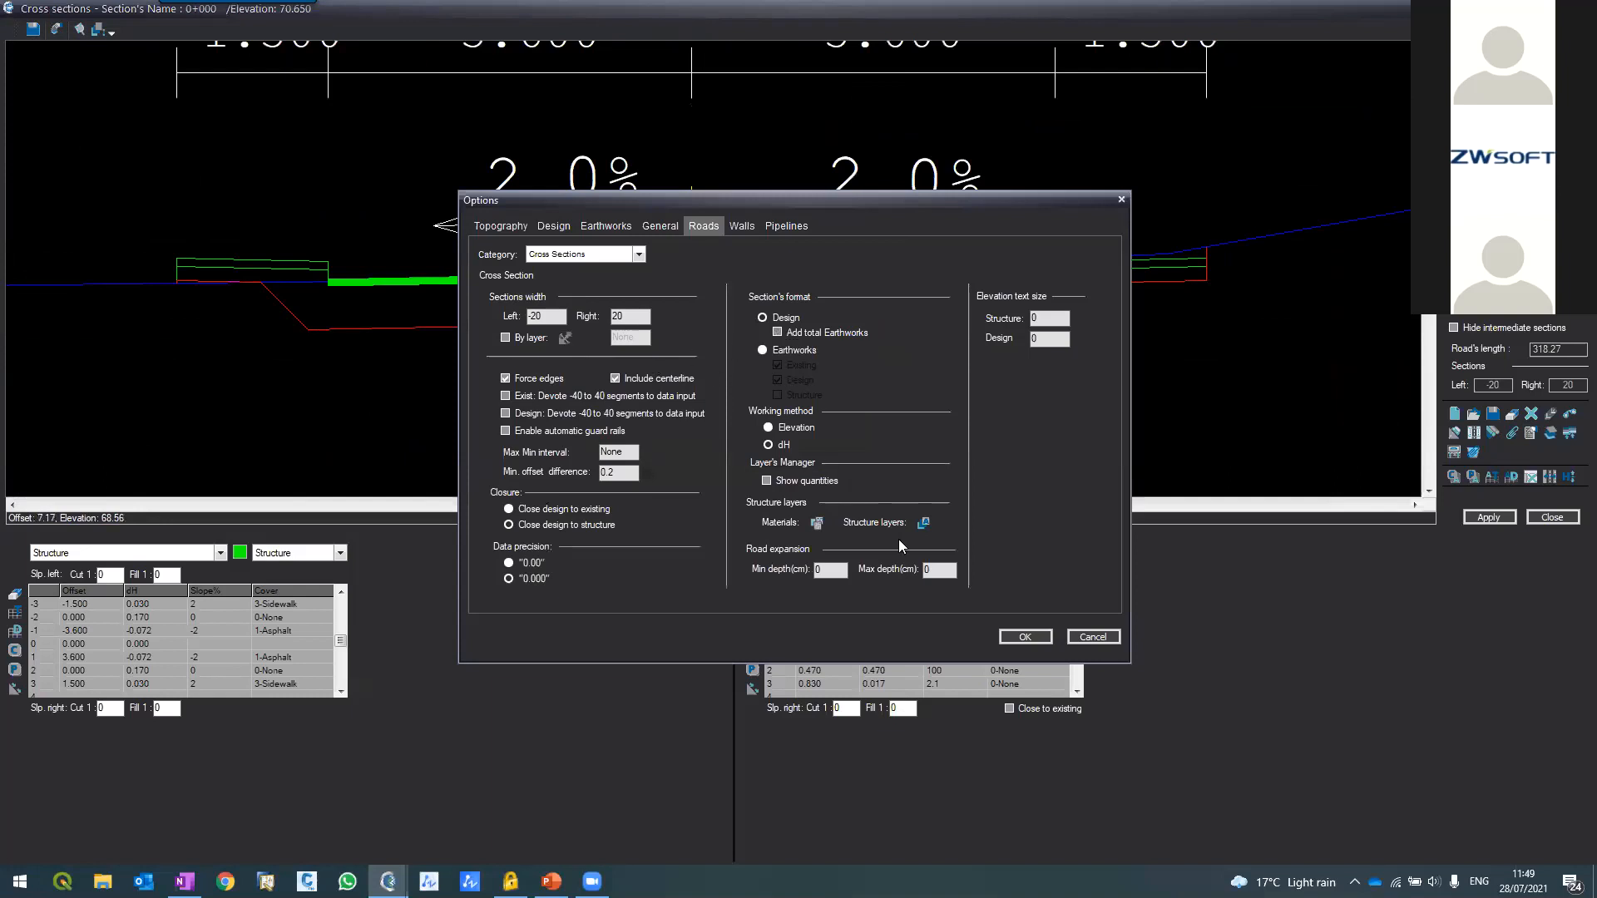
click(1025, 636)
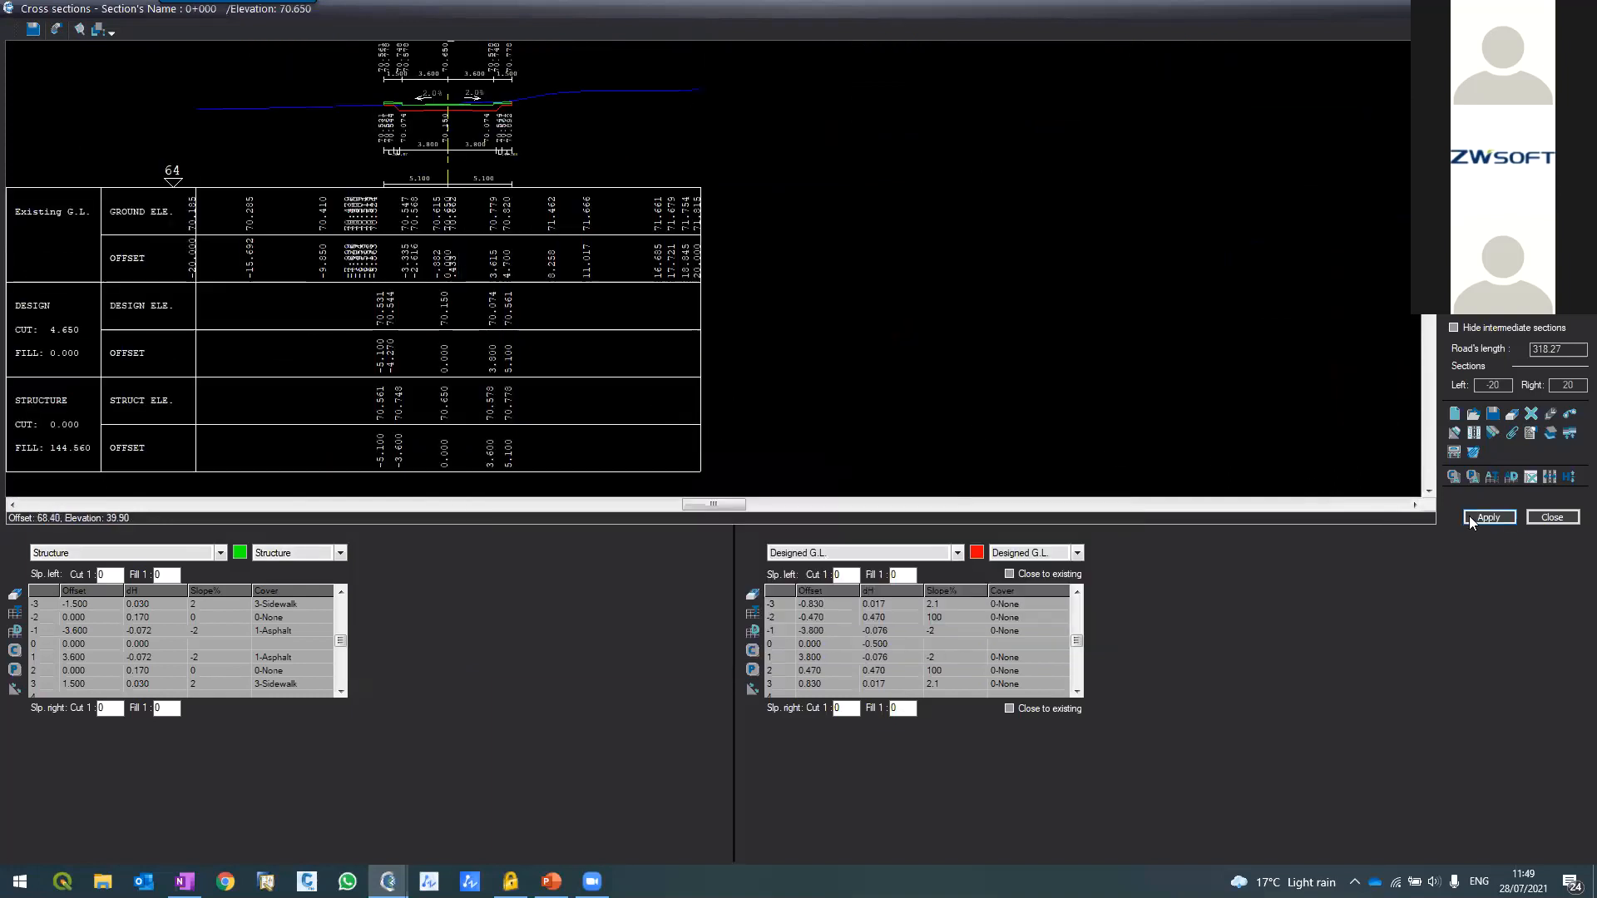
scroll(744, 294, up, 2)
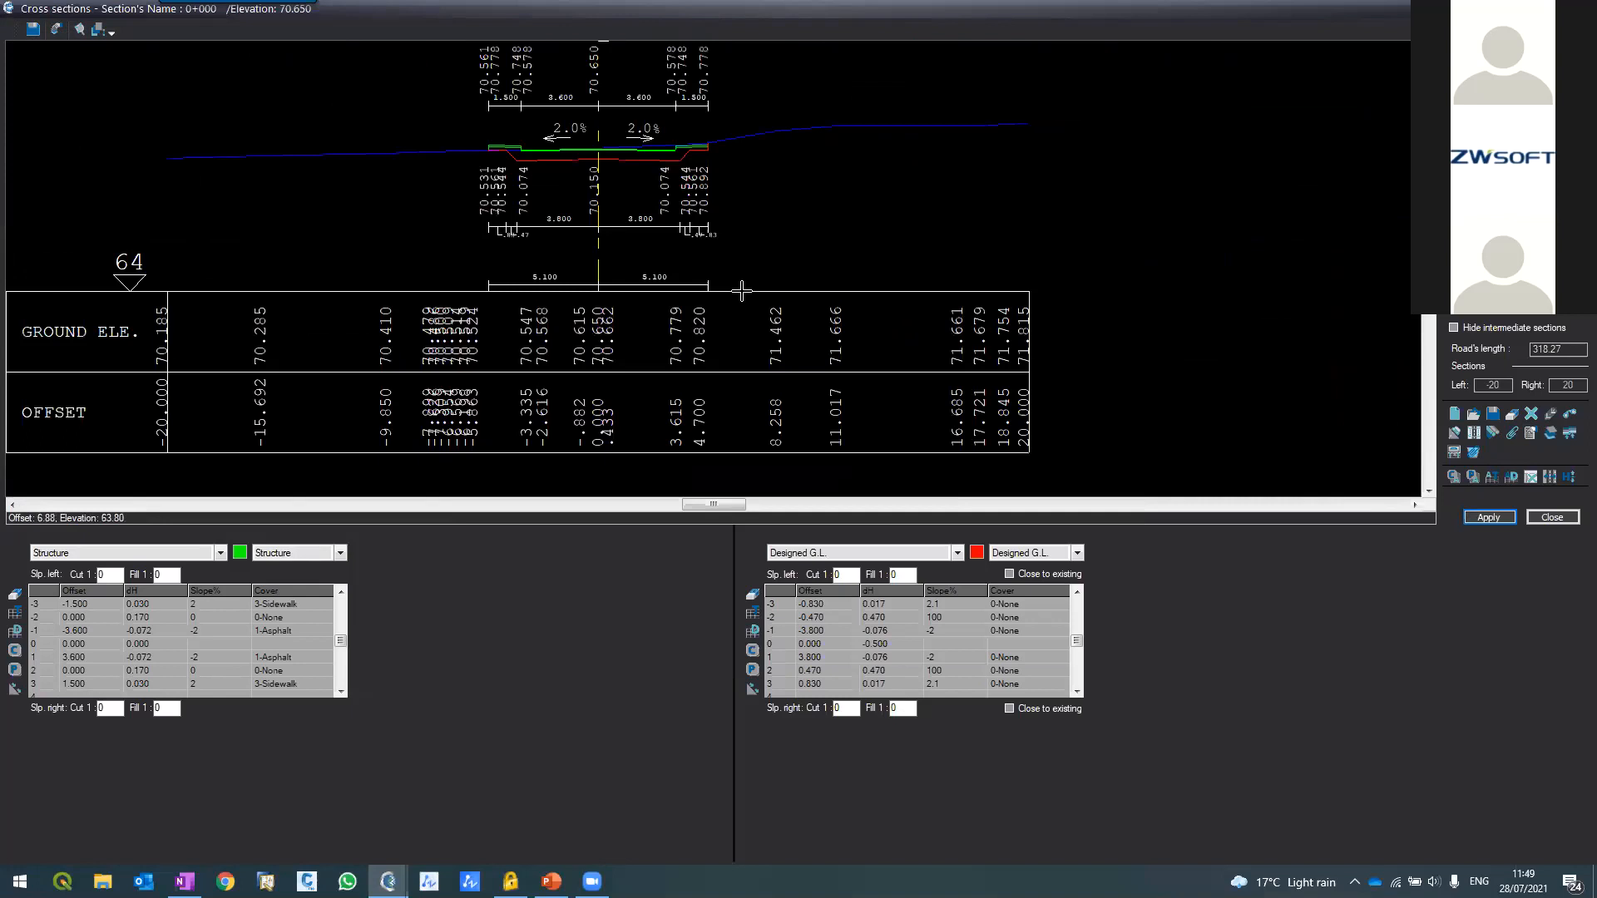
scroll(741, 290, up, 4)
scroll(688, 214, down, 2)
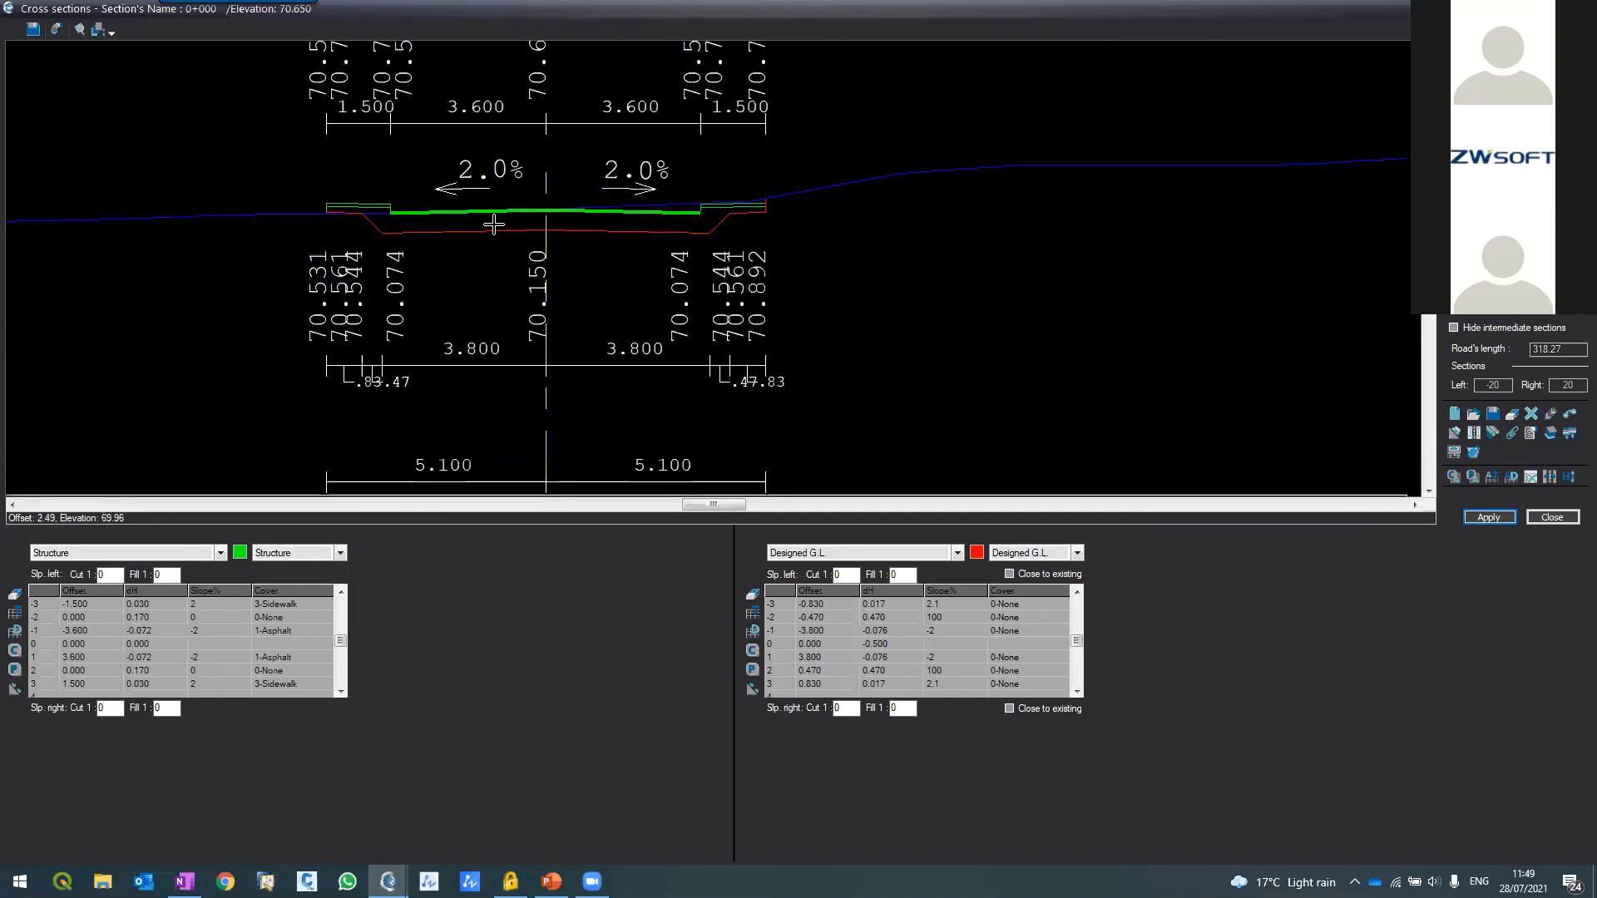
scroll(325, 196, up, 2)
scroll(333, 249, up, 3)
scroll(366, 326, down, 2)
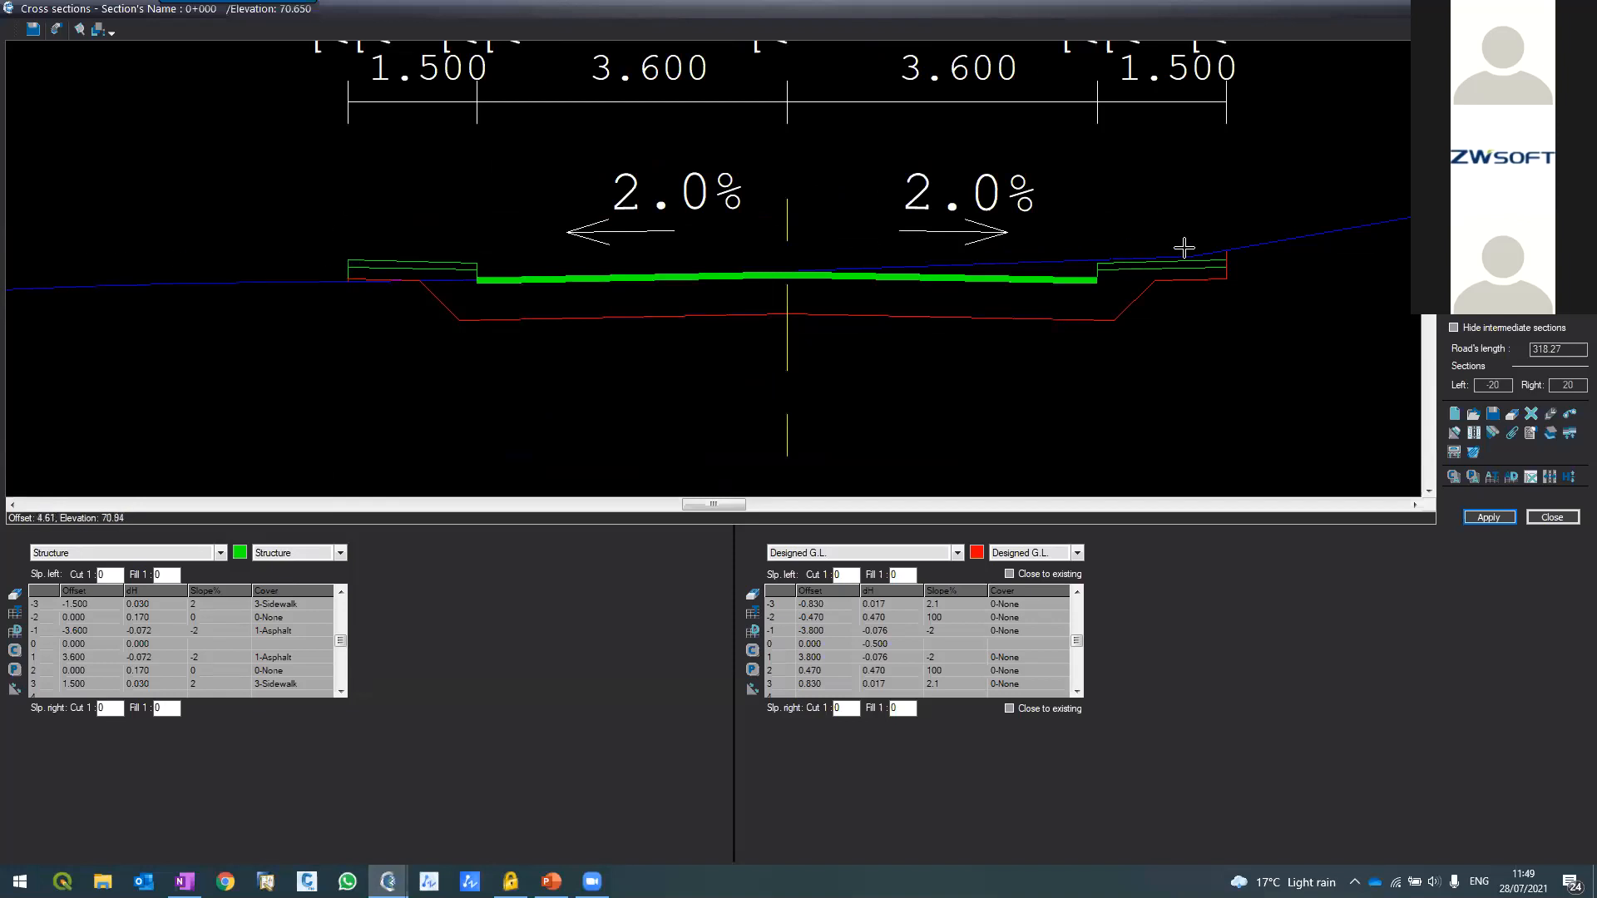
Define a right ditch for section 0+000 with both side slopes at 1:1 and a bottom width of 1
scroll(1184, 248, down, 2)
scroll(1241, 267, up, 4)
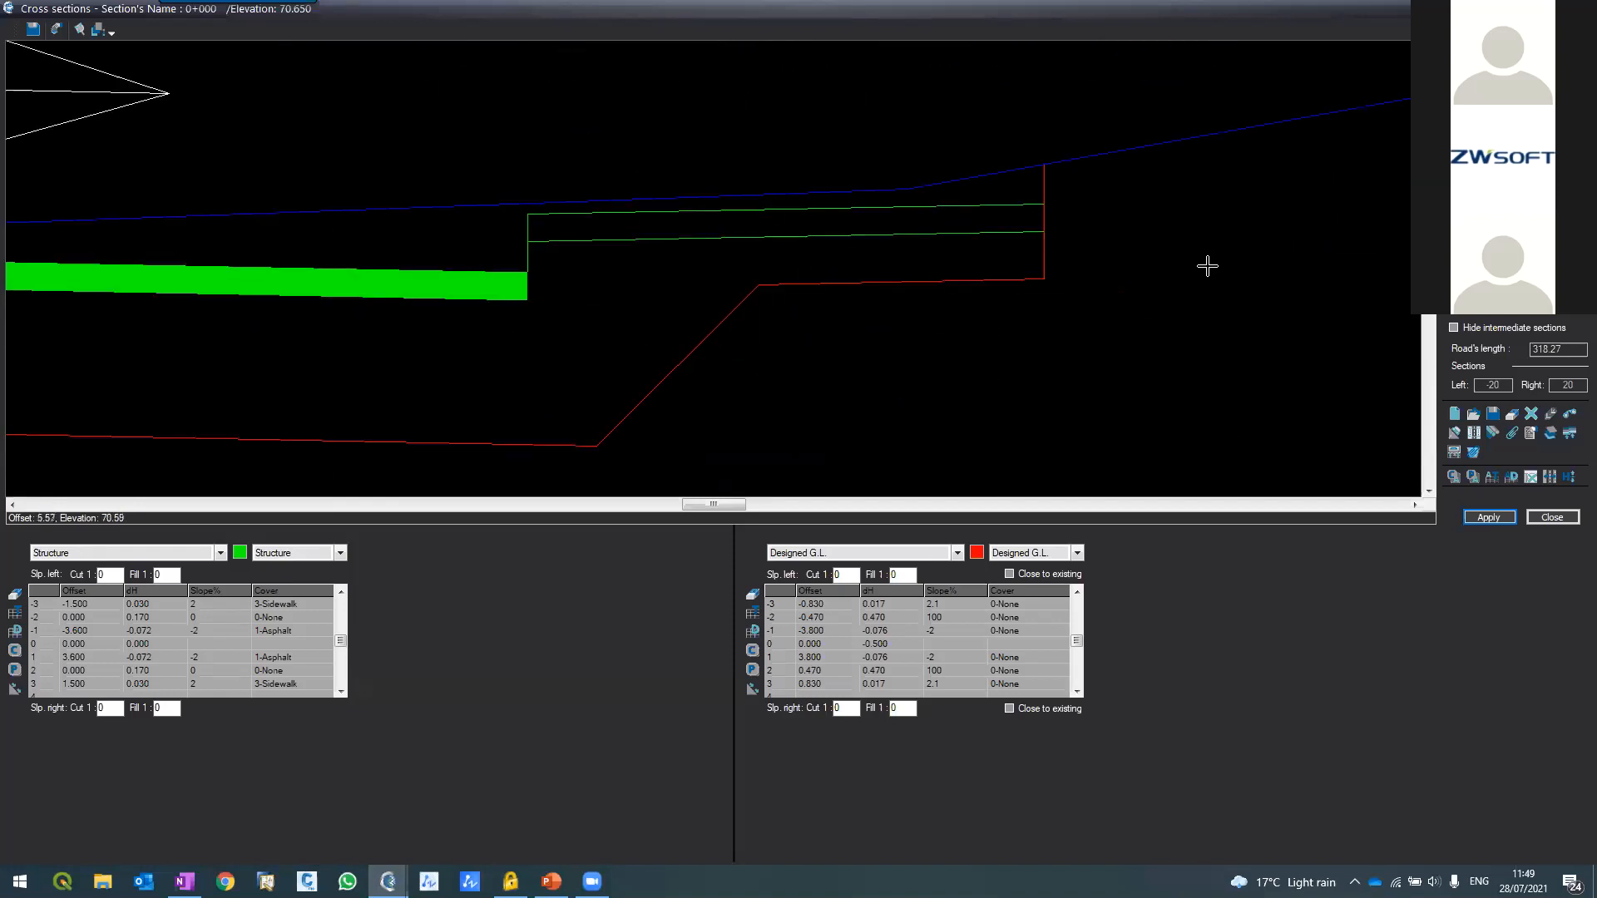
click(876, 555)
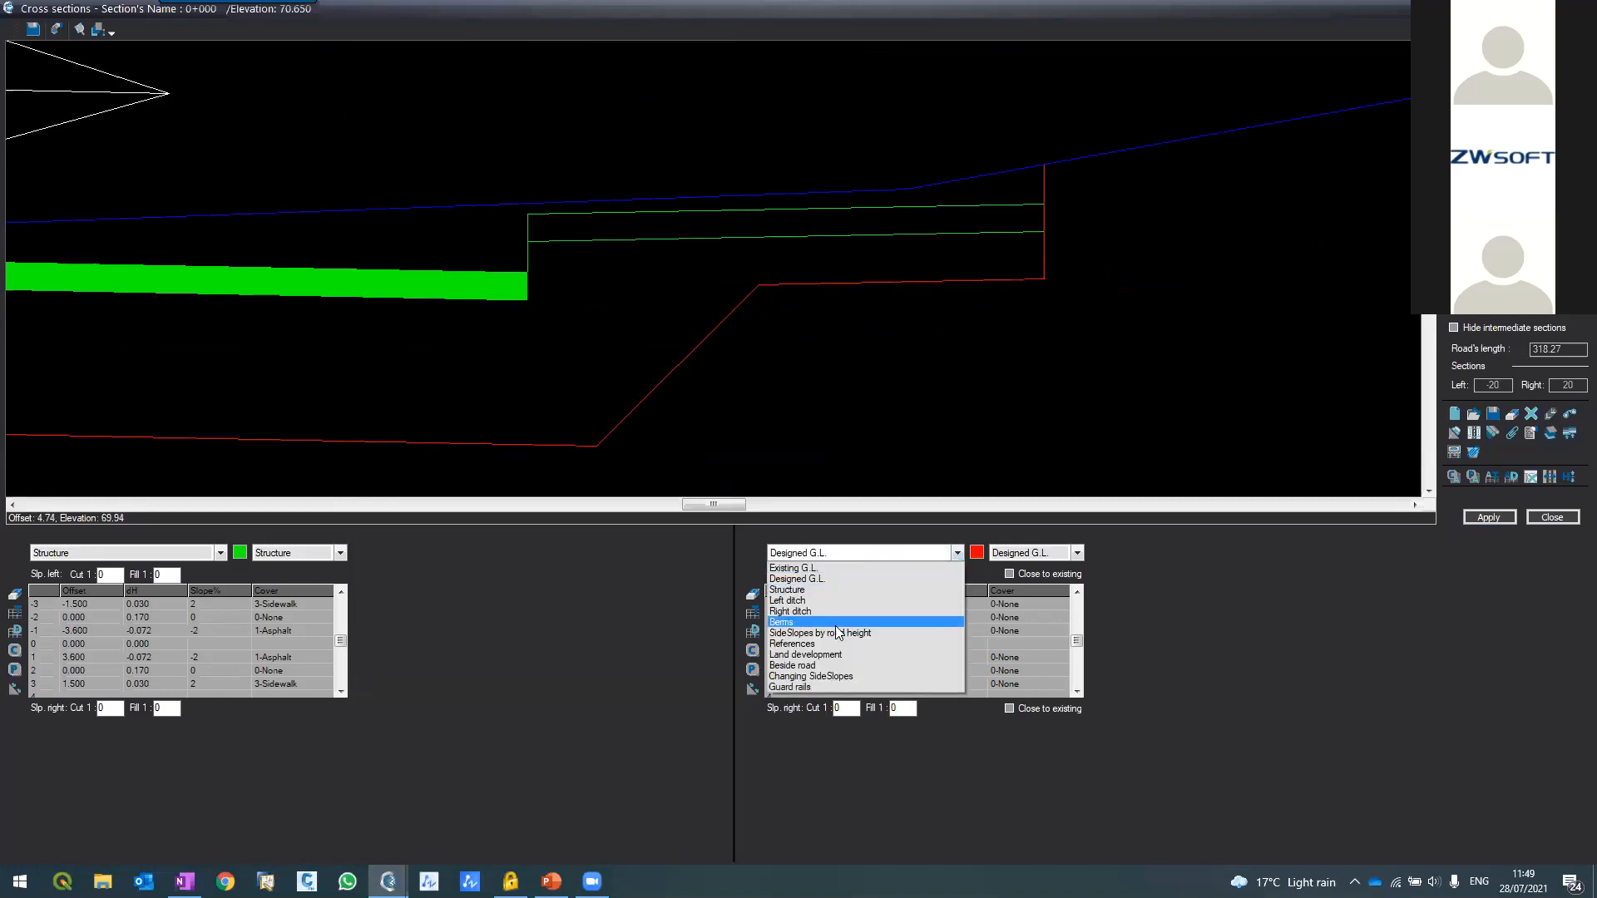
click(827, 612)
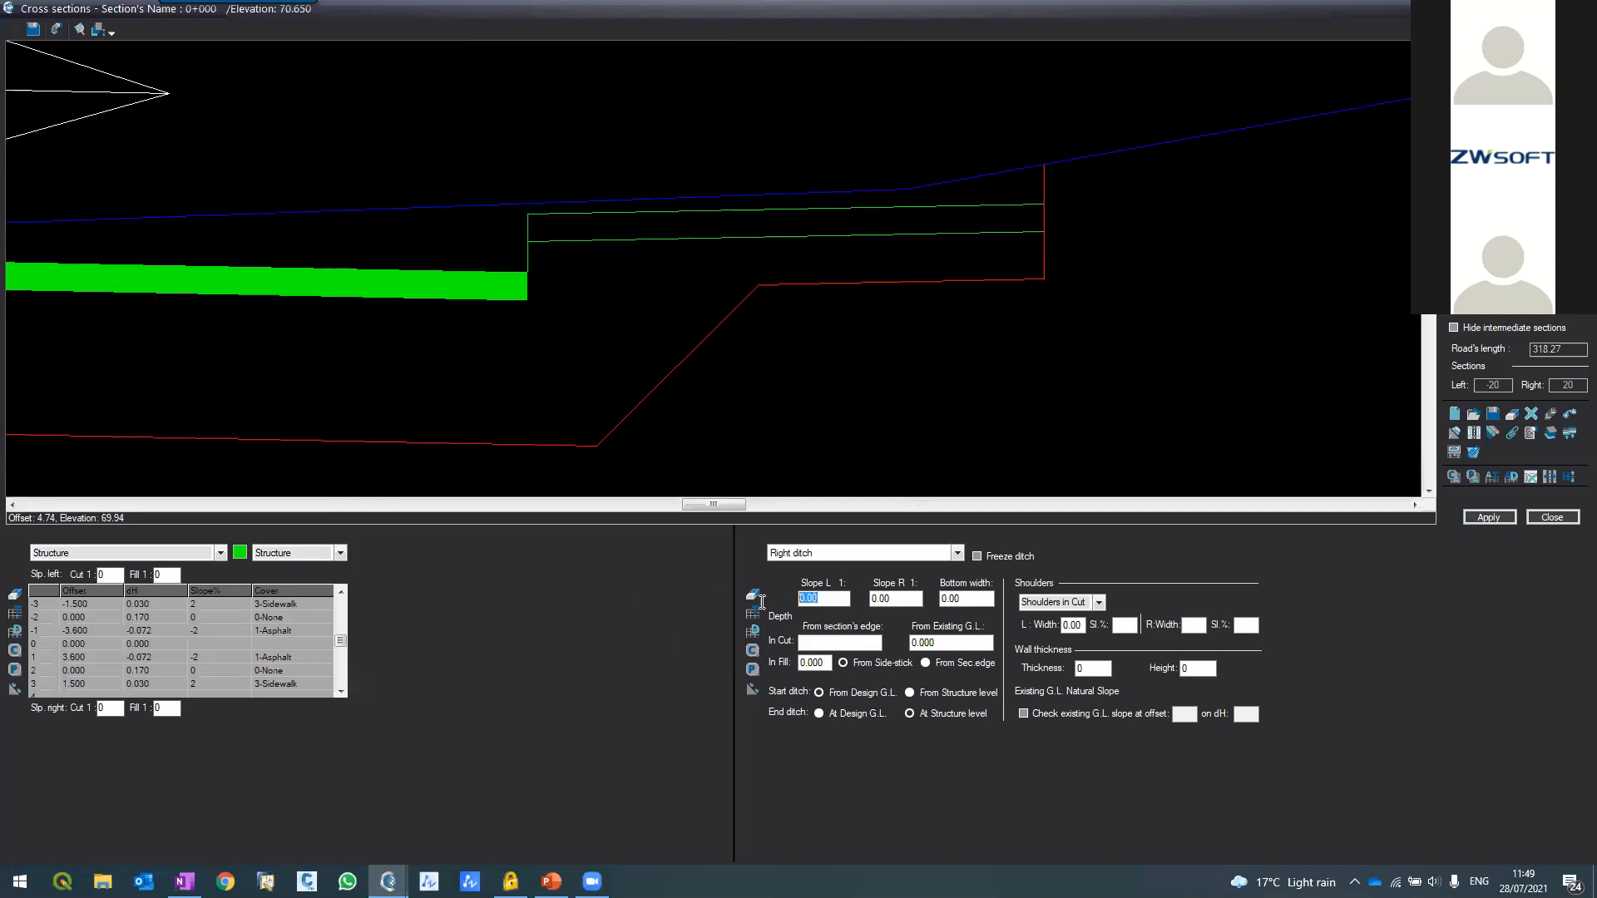
text(1)
key(Tab)
text(1)
key(Tab)
text(1)
Set the right ditch's depths to 0.50 in cut, from existing ground and in fill, and apply them to section 0+000
double_click(817, 663)
text(0)
click(1489, 517)
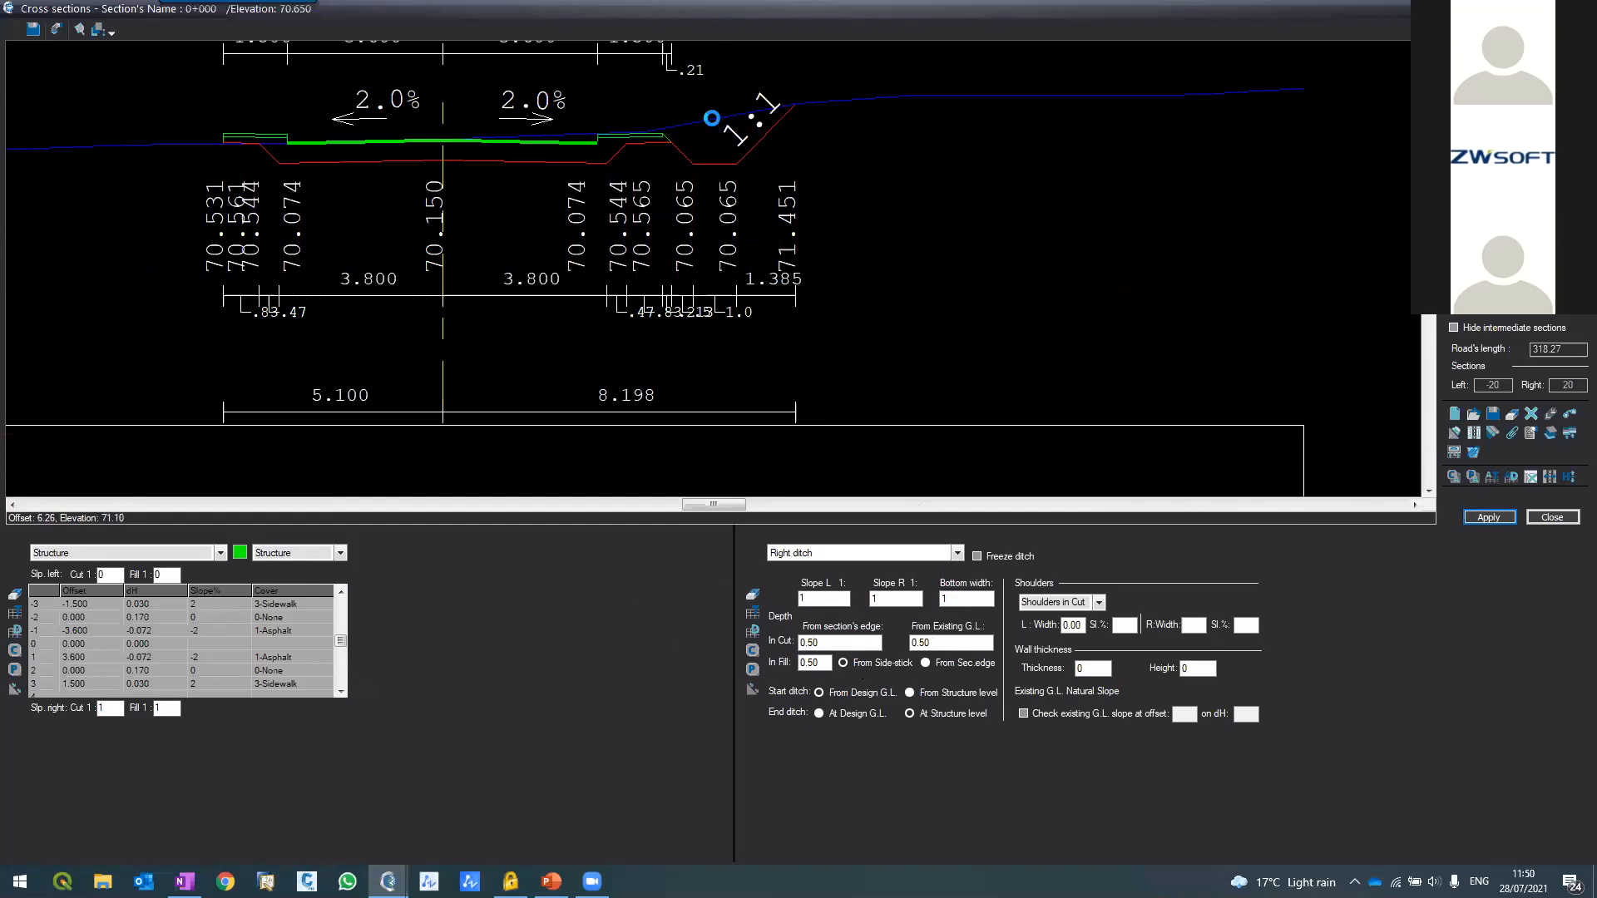
scroll(711, 118, up, 2)
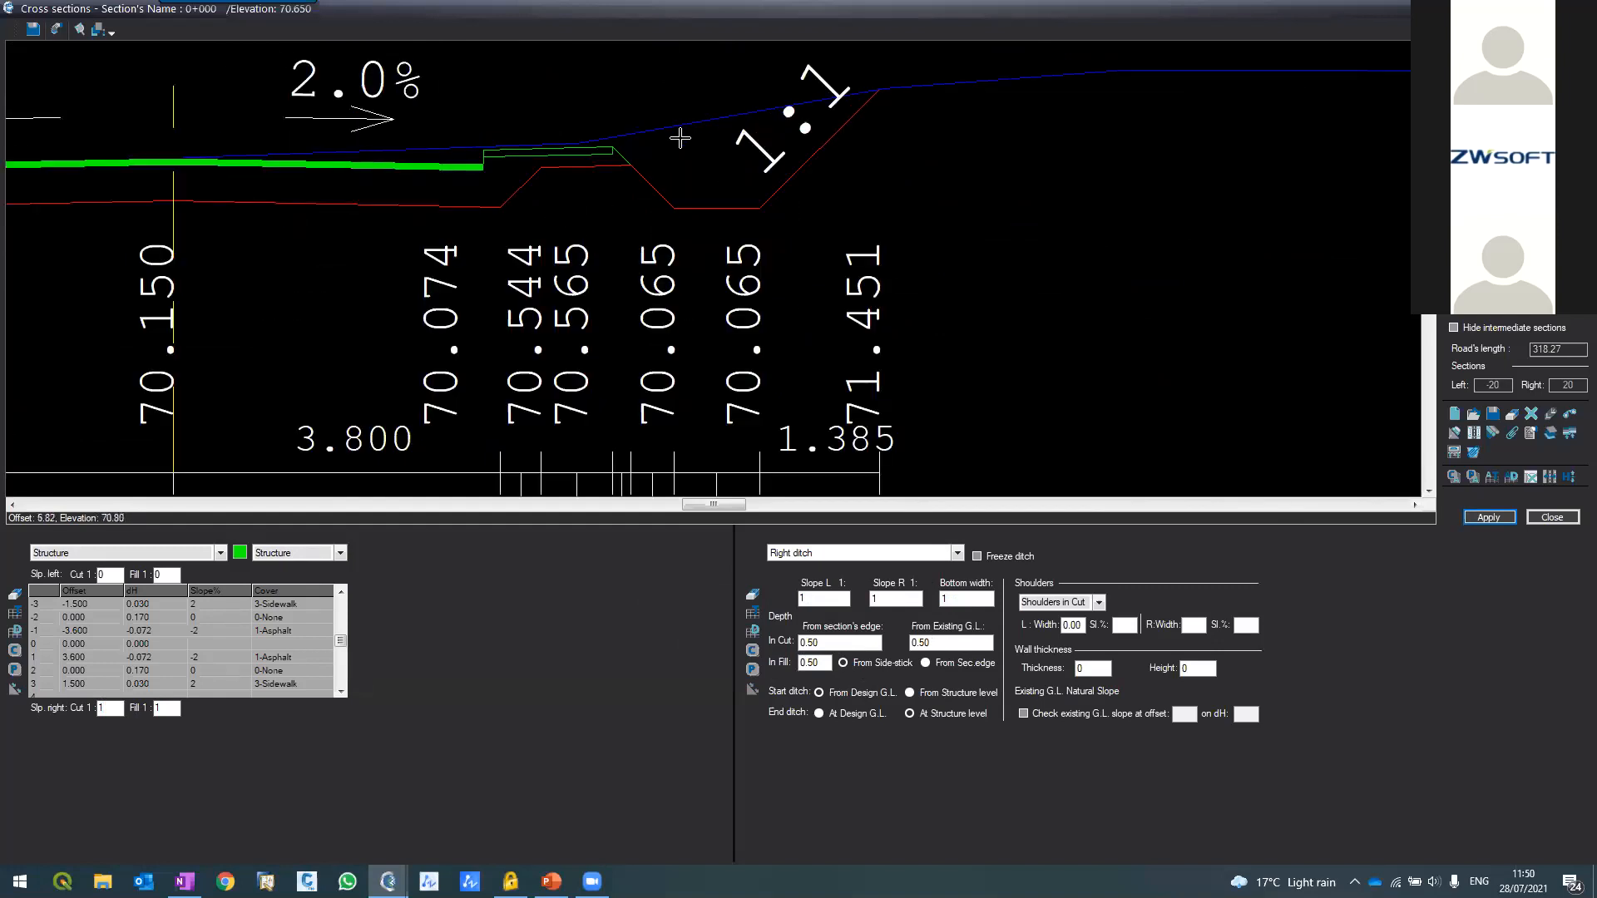
Copy section 0+000's design and paste it into sections 0+318 and 0+300, applying the result
click(1460, 478)
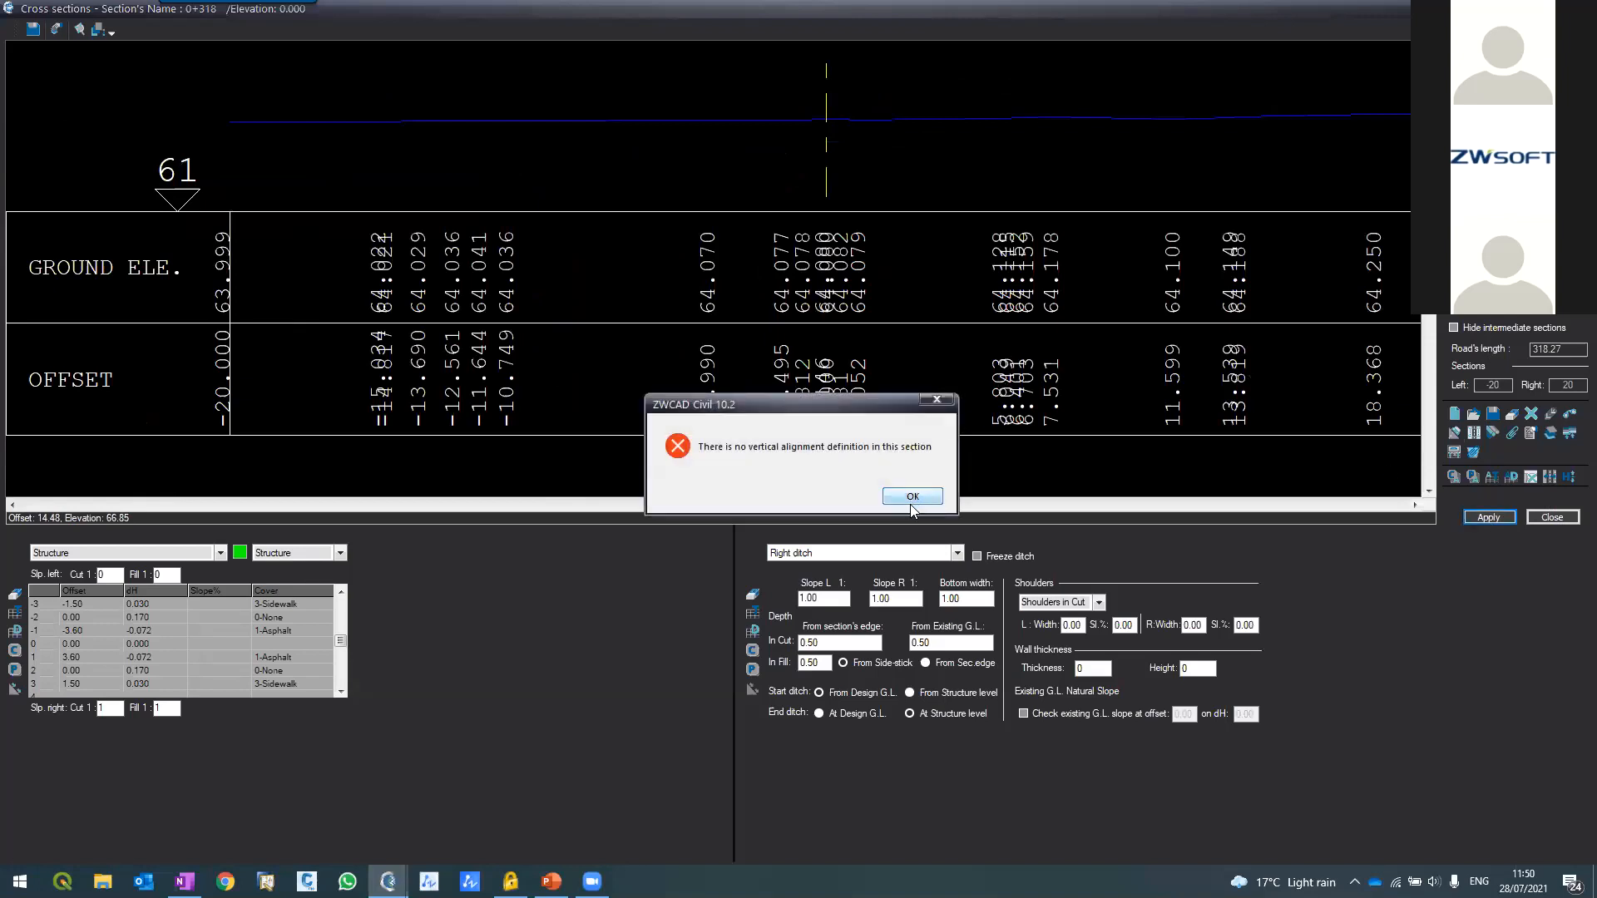
click(911, 503)
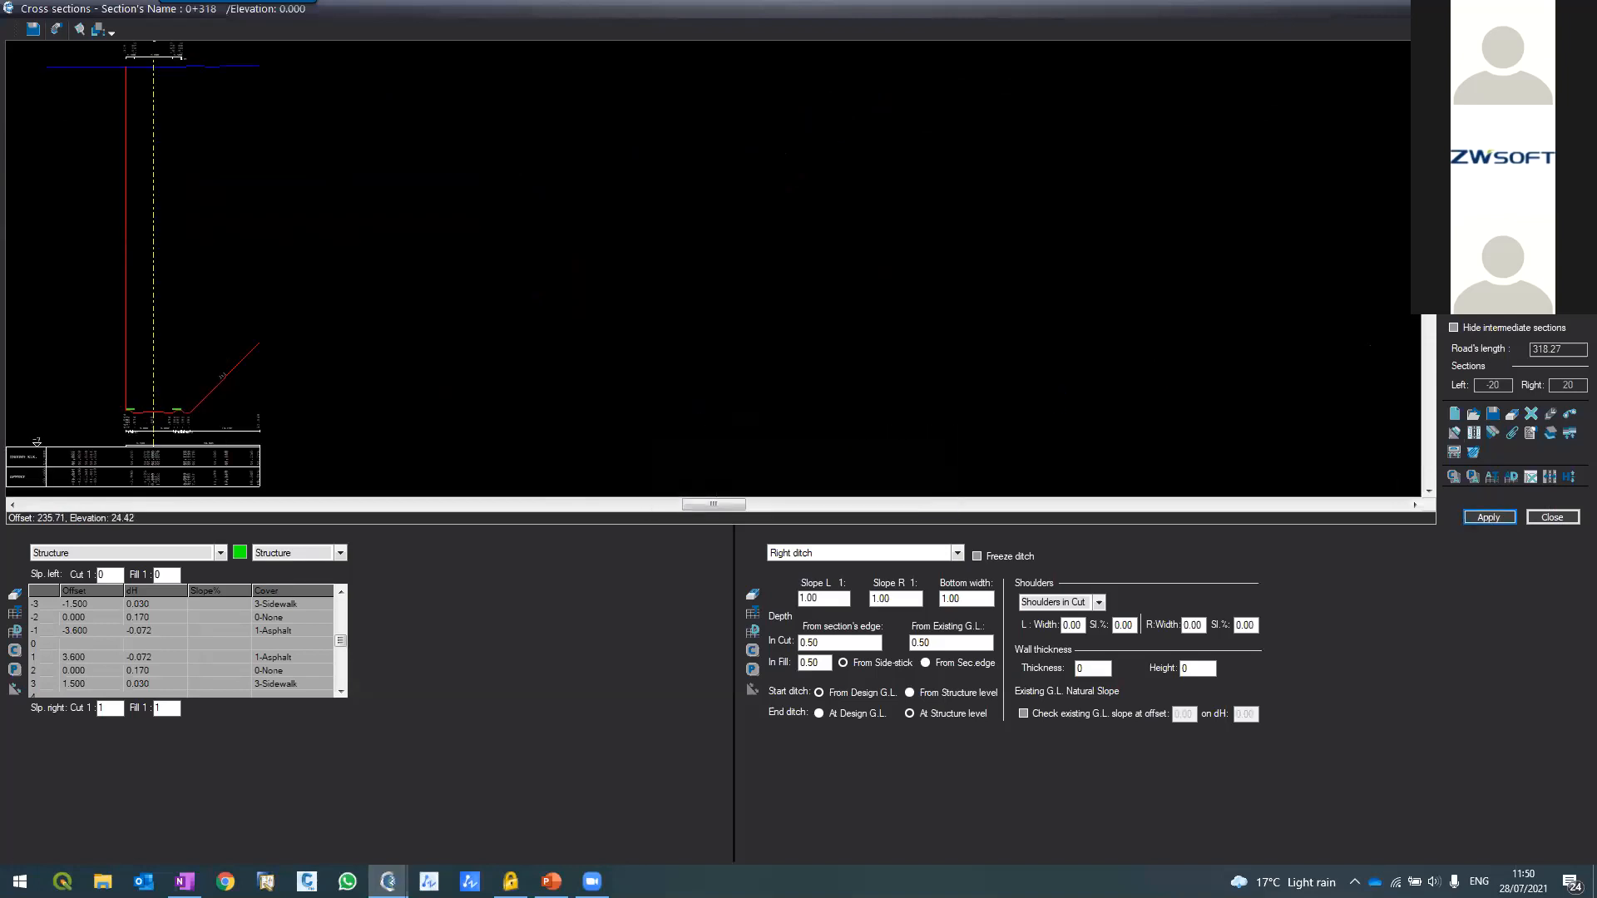
click(1507, 291)
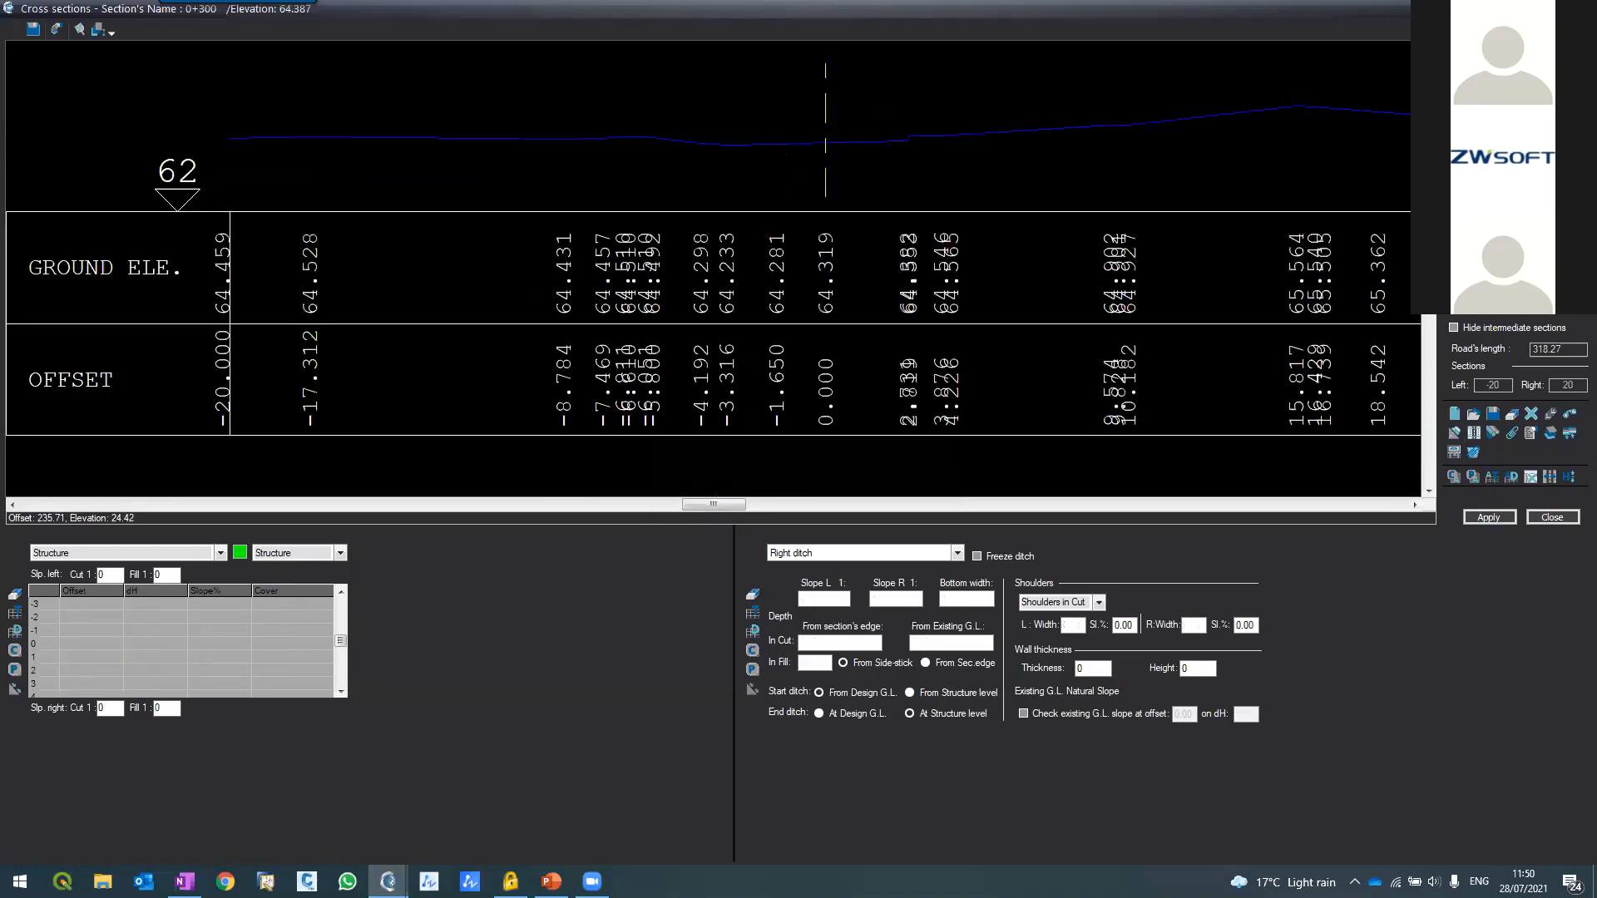
click(1470, 480)
click(1489, 517)
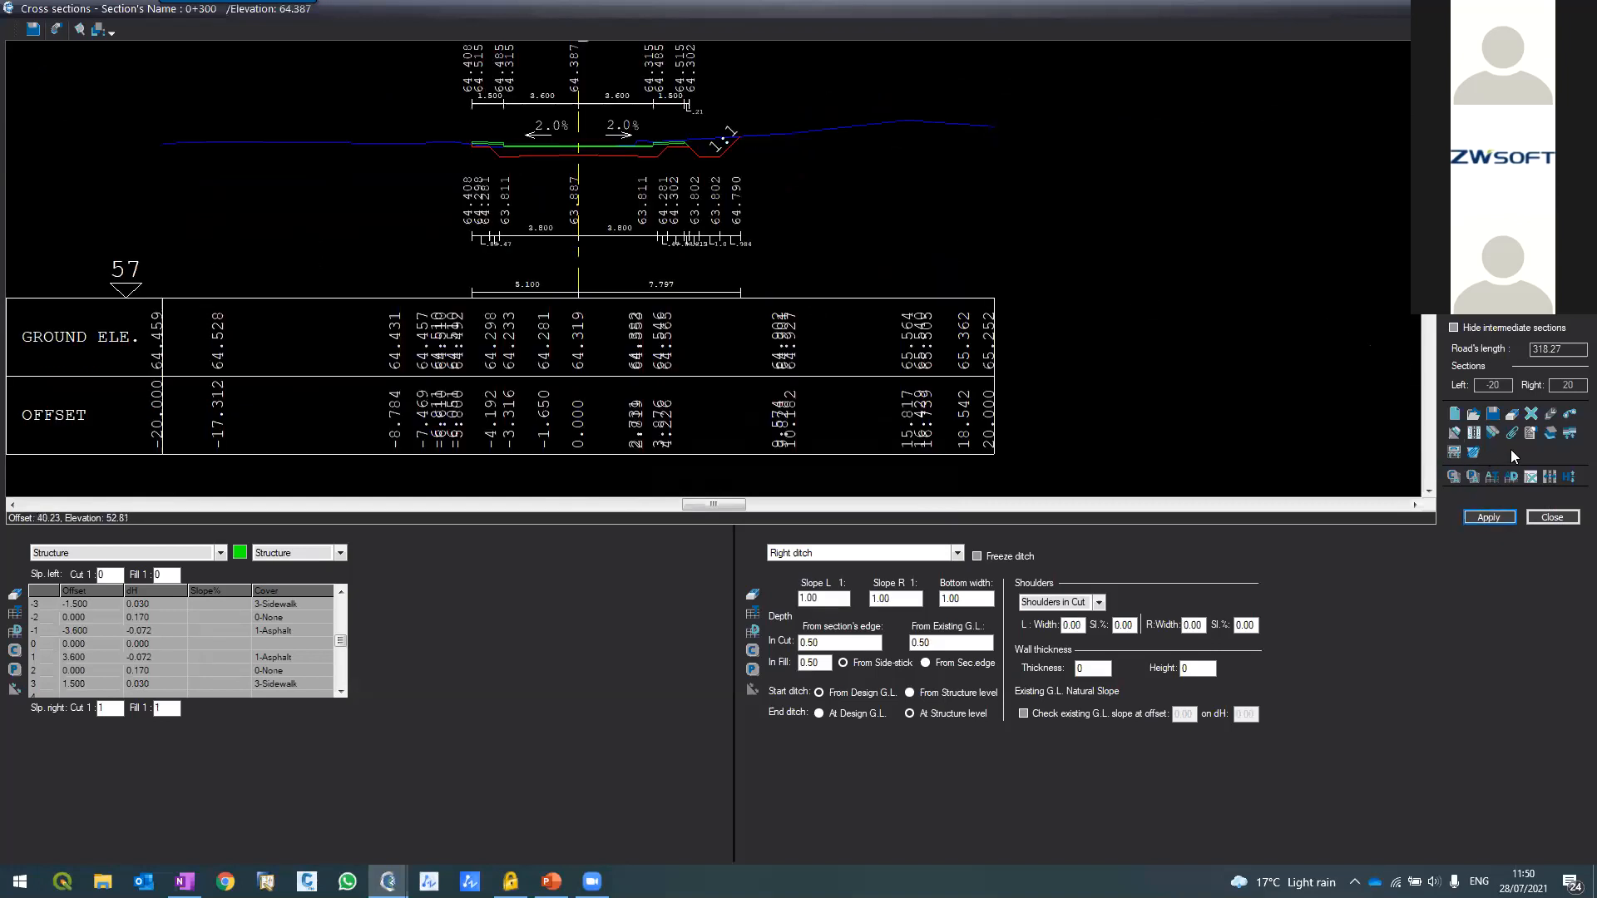
Interpolate the empty sections and send the 1.00 left slope of section 0+000's right ditch to the listed sections
click(1472, 441)
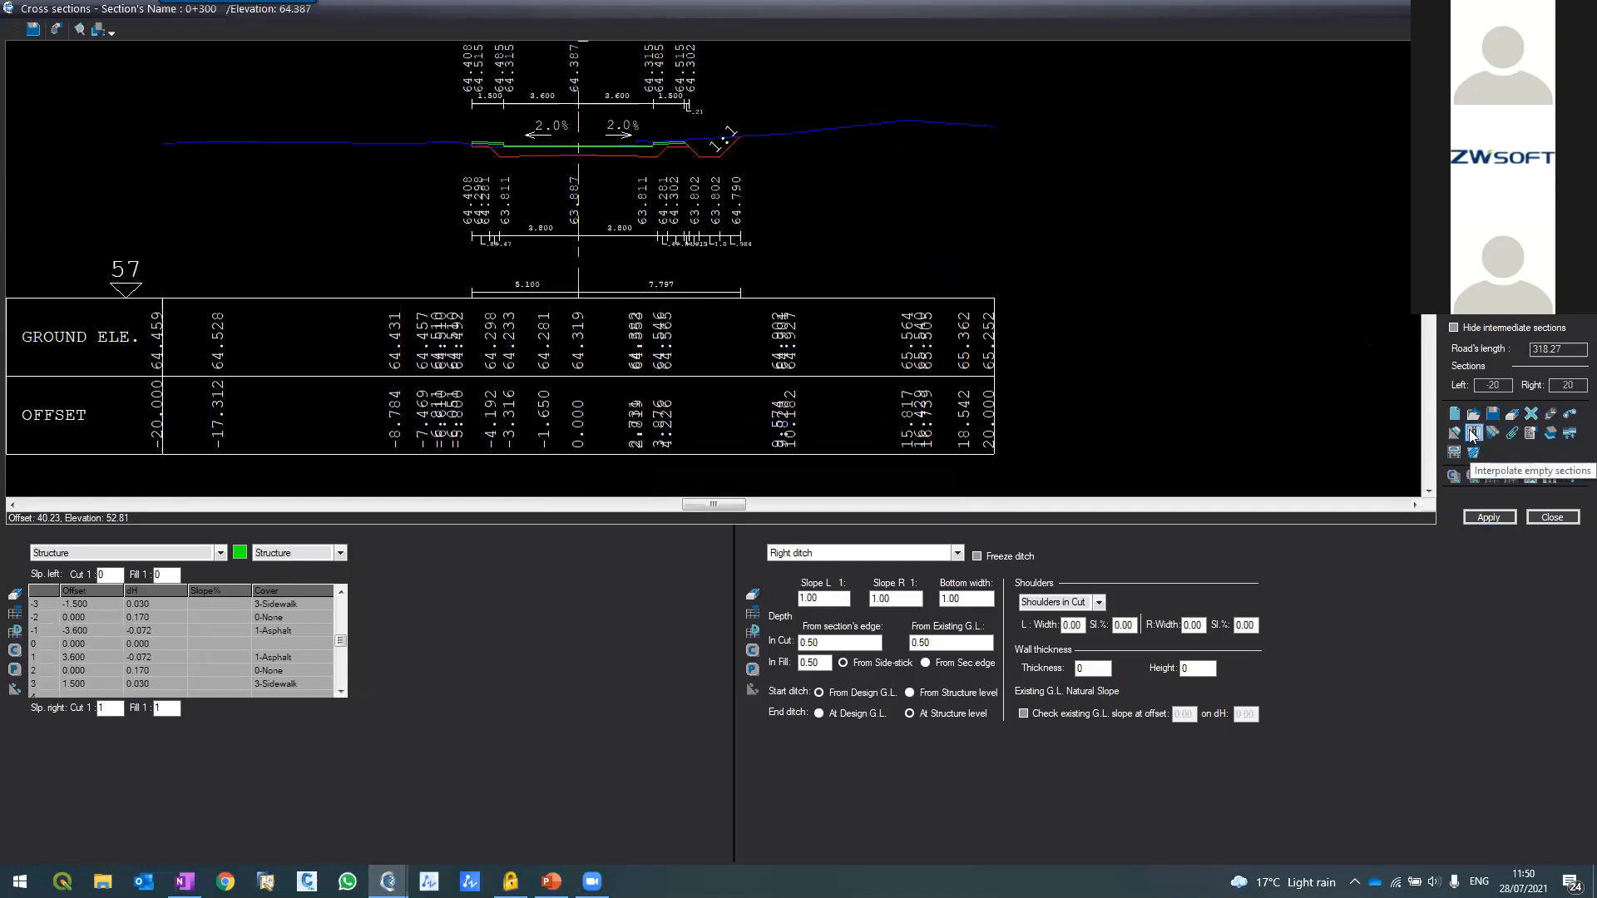
click(772, 469)
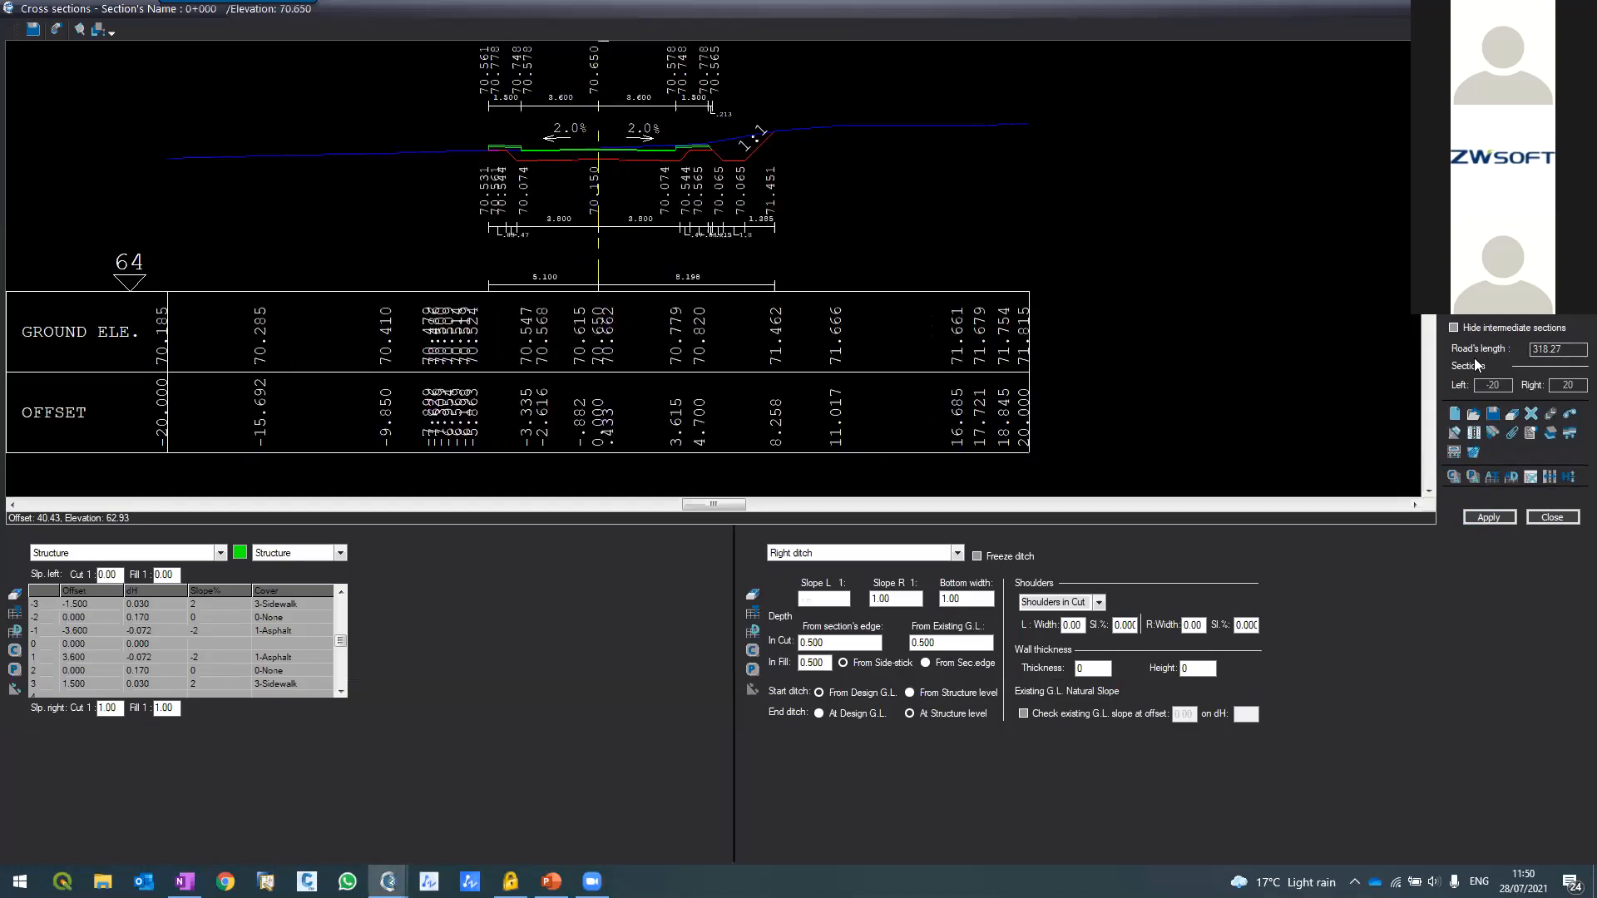
double_click(827, 605)
click(789, 503)
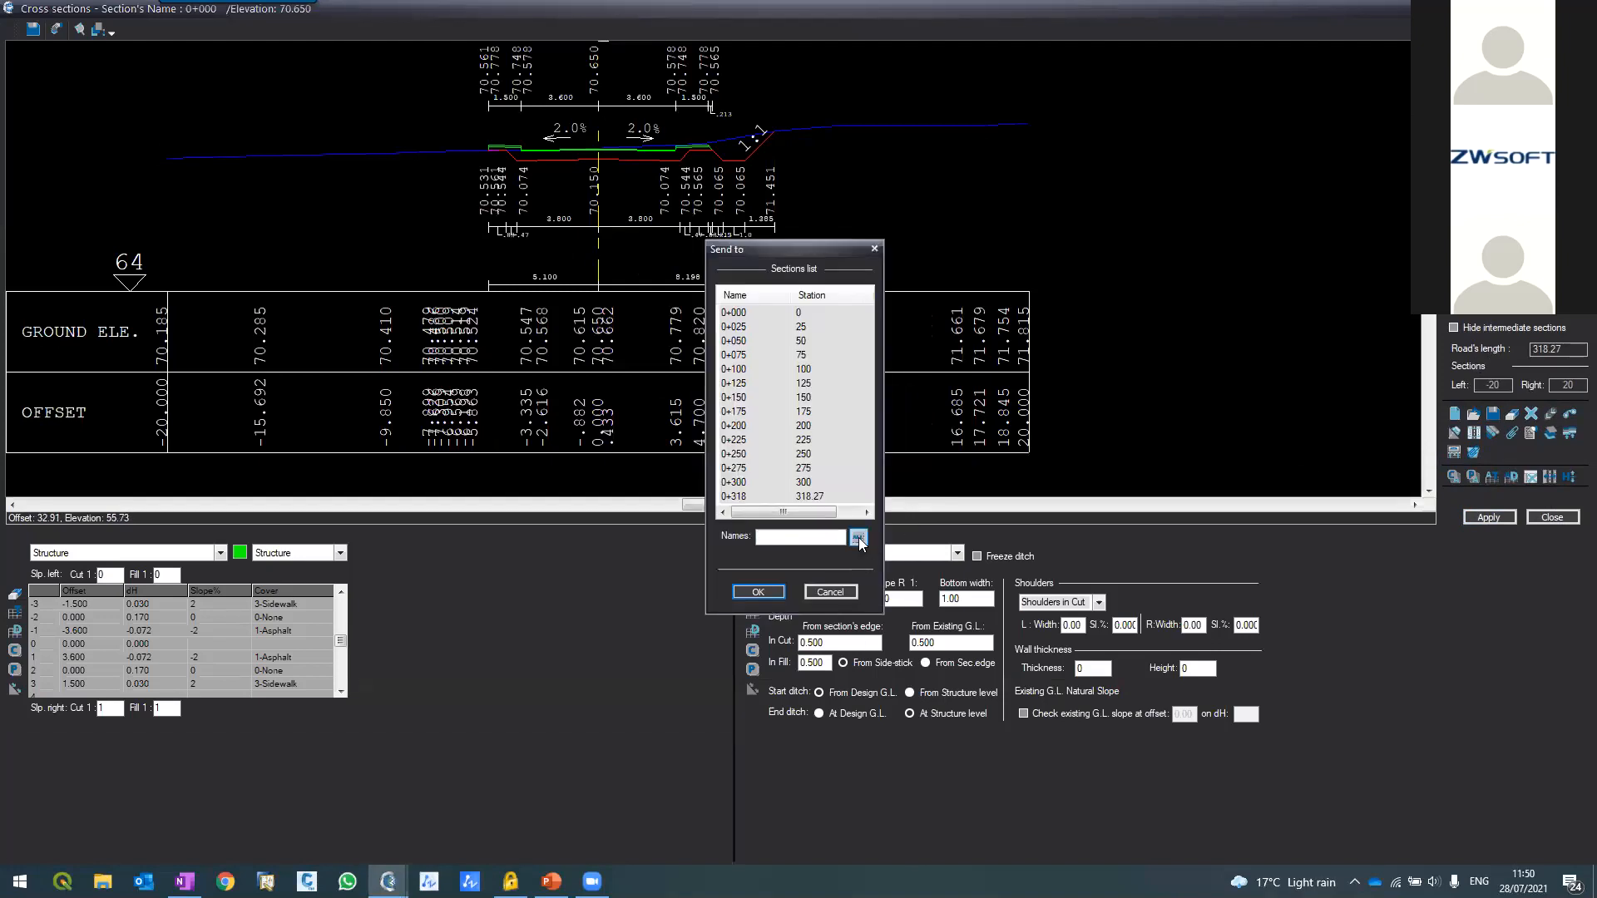
click(858, 540)
click(775, 592)
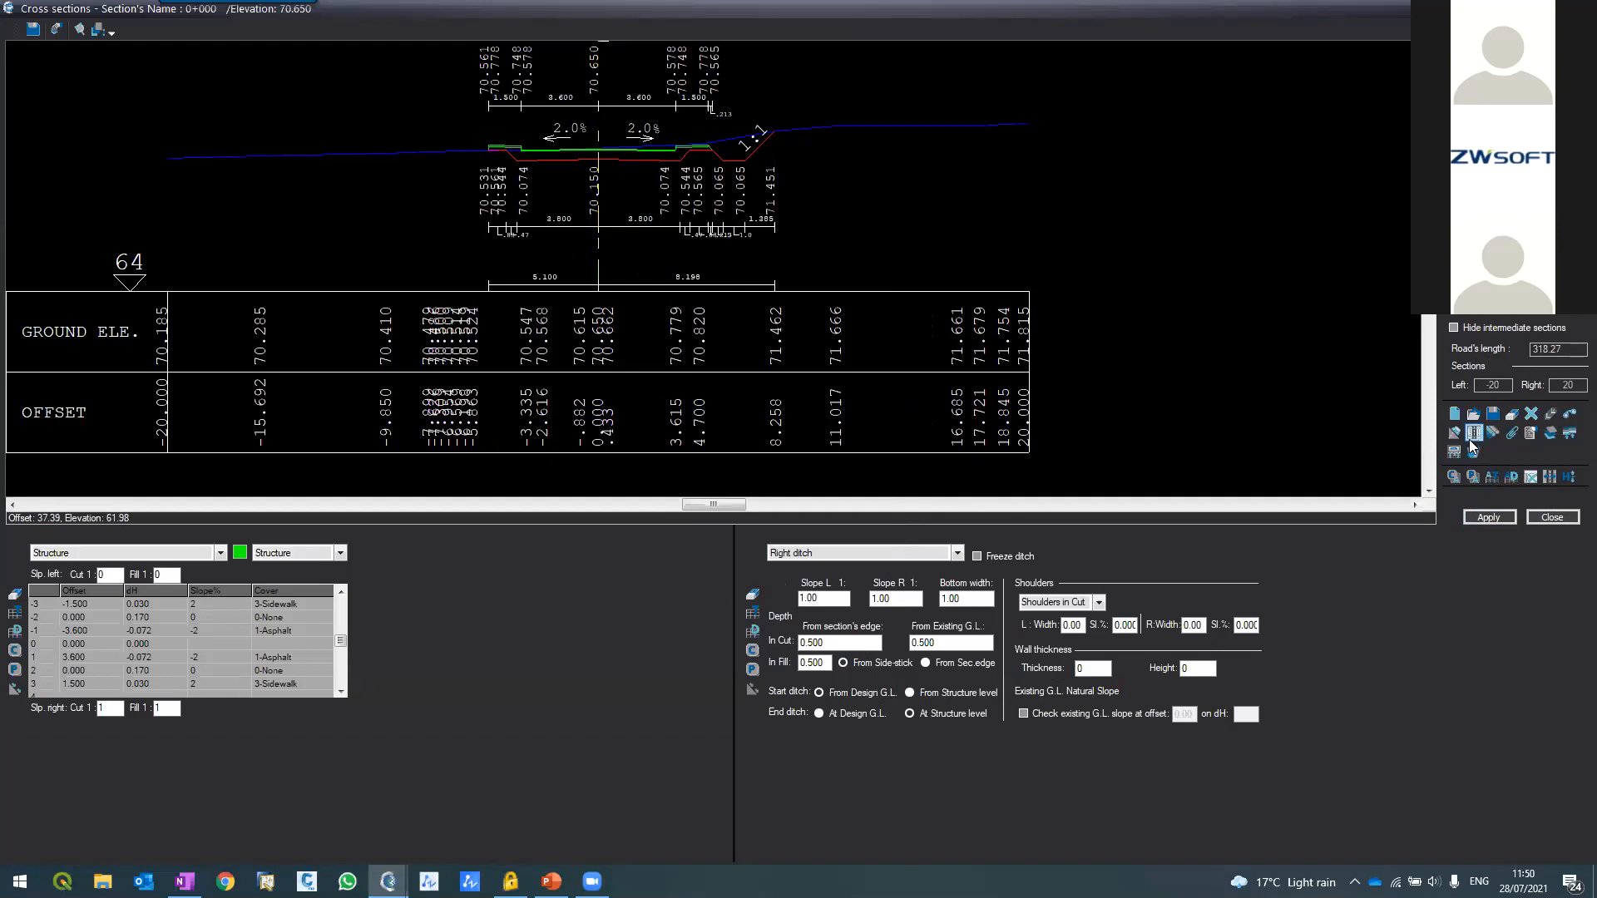
click(763, 474)
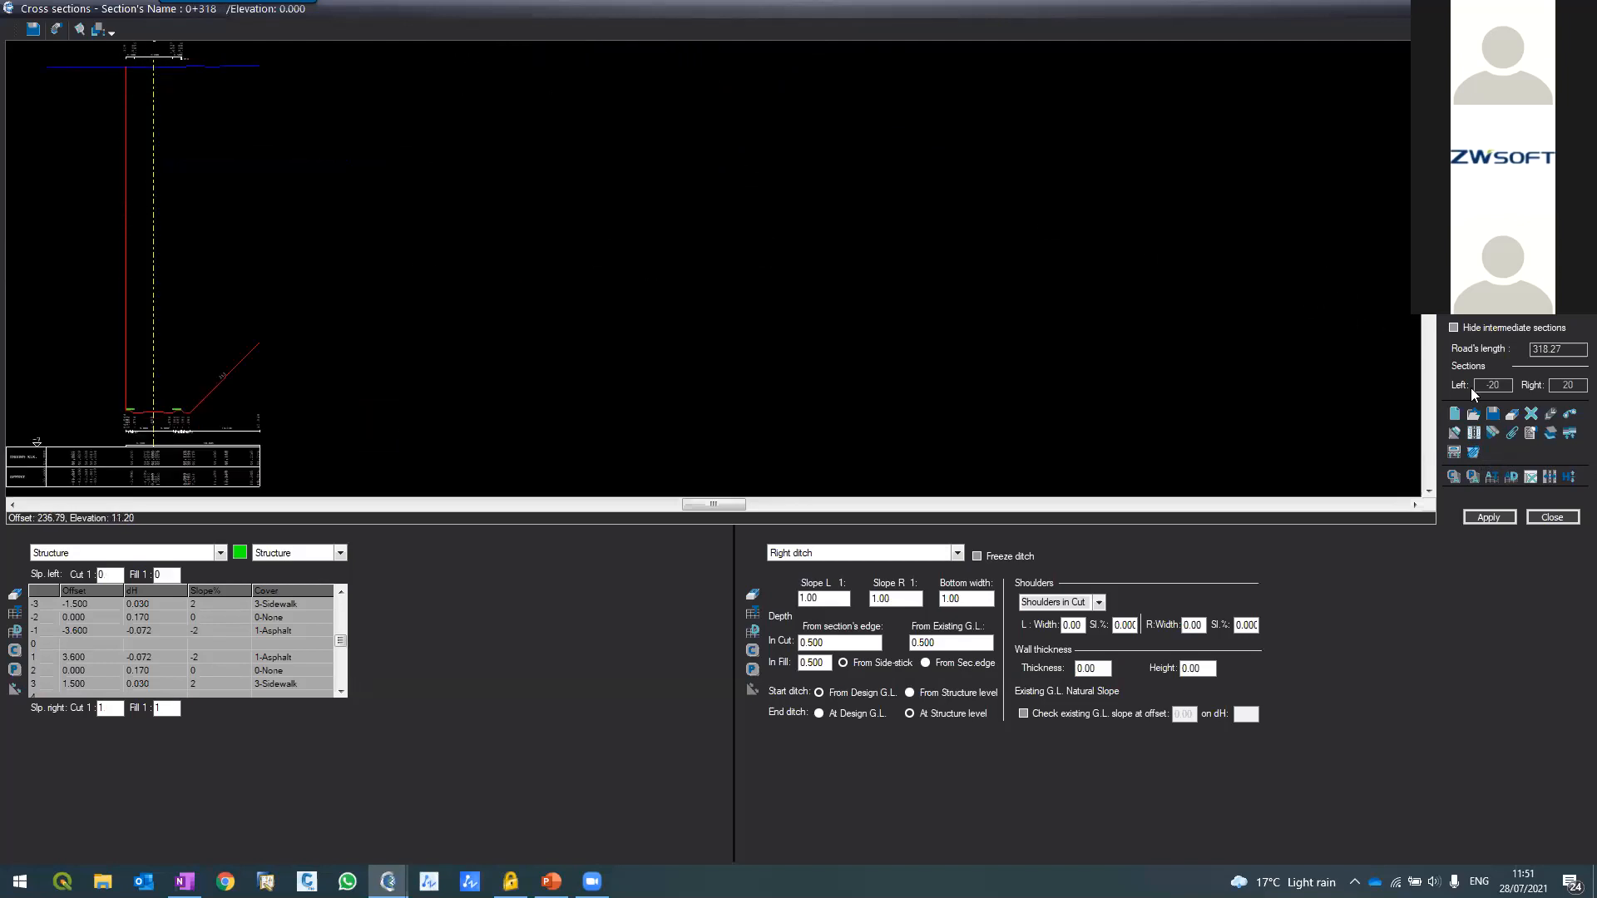
Close the cross sections and open the road's vertical alignment, examining where the design line ends relative to the existing ground
click(1542, 517)
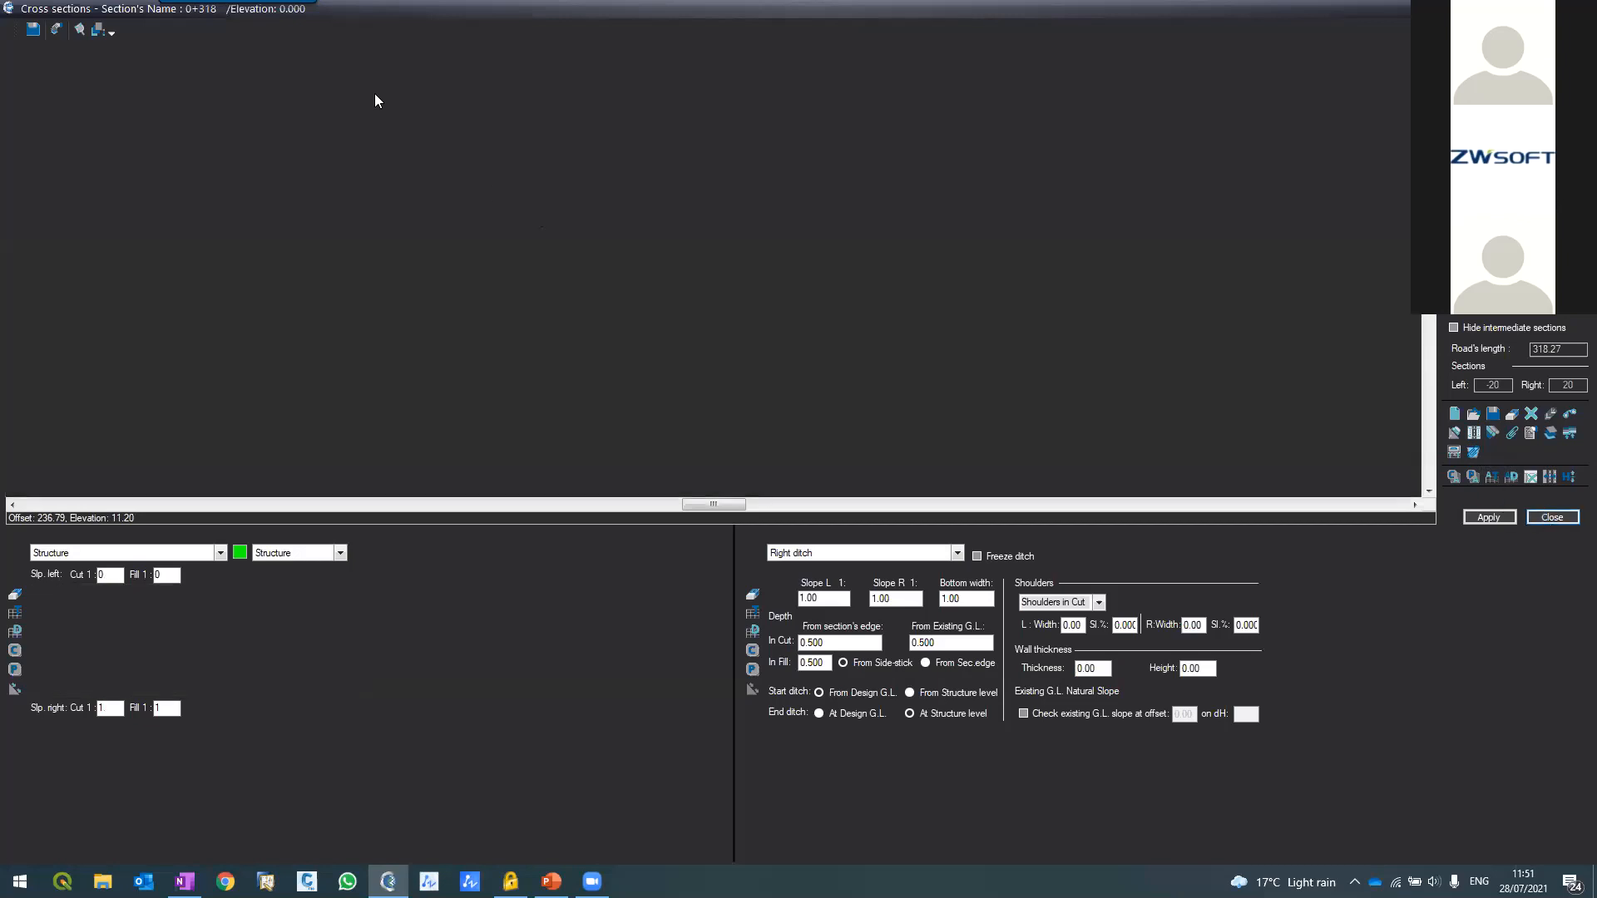
click(305, 29)
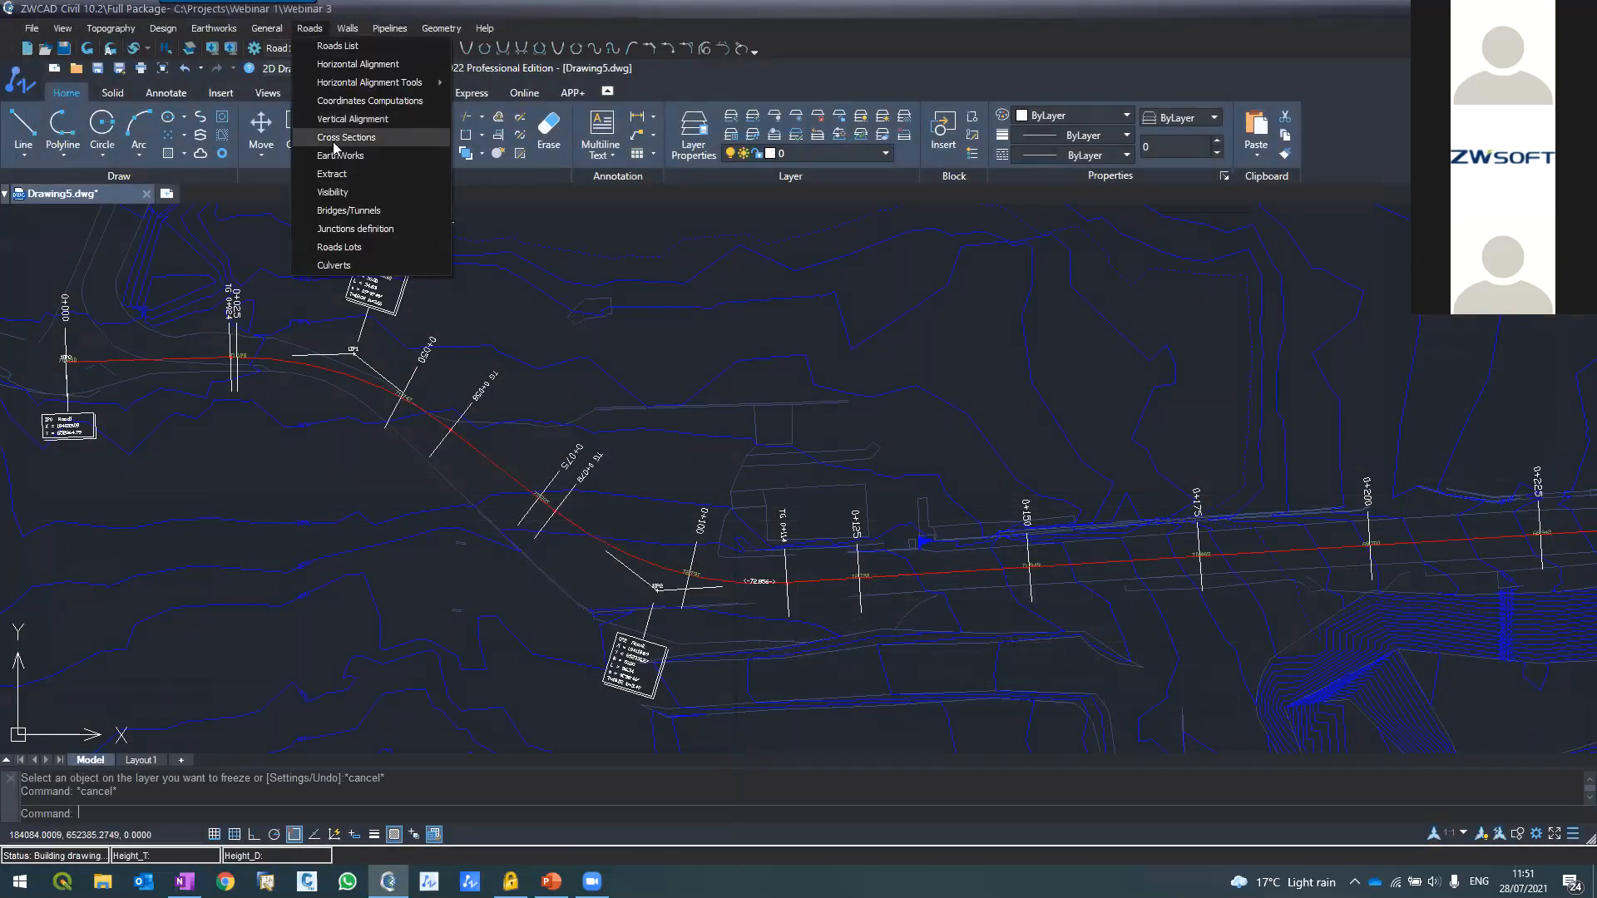
click(332, 121)
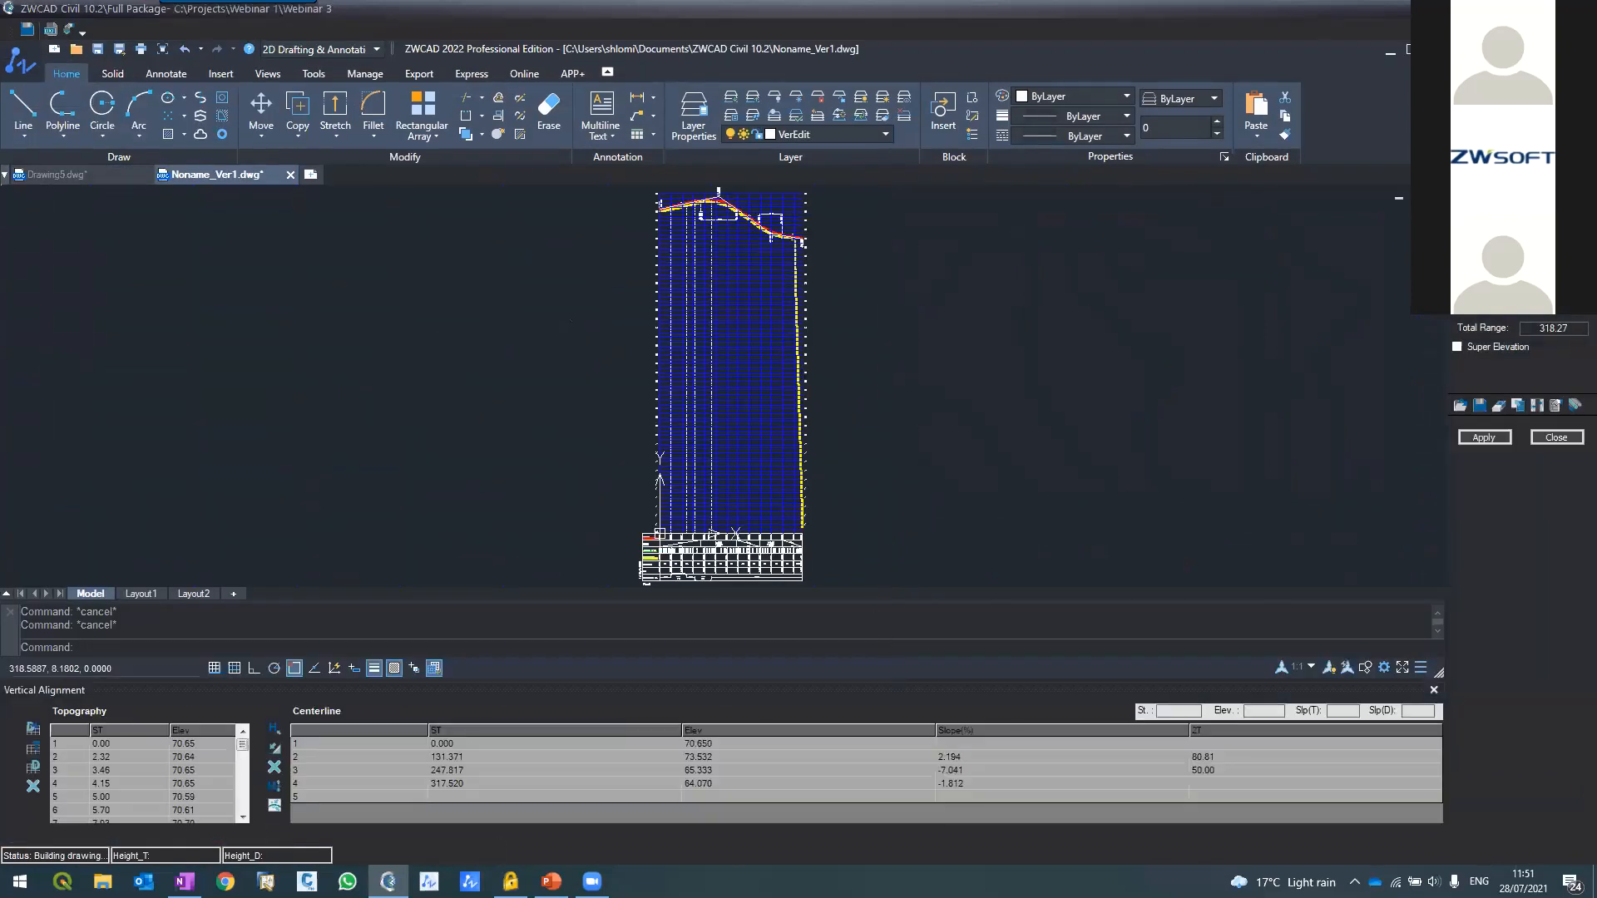
scroll(832, 250, up, 8)
scroll(739, 288, up, 5)
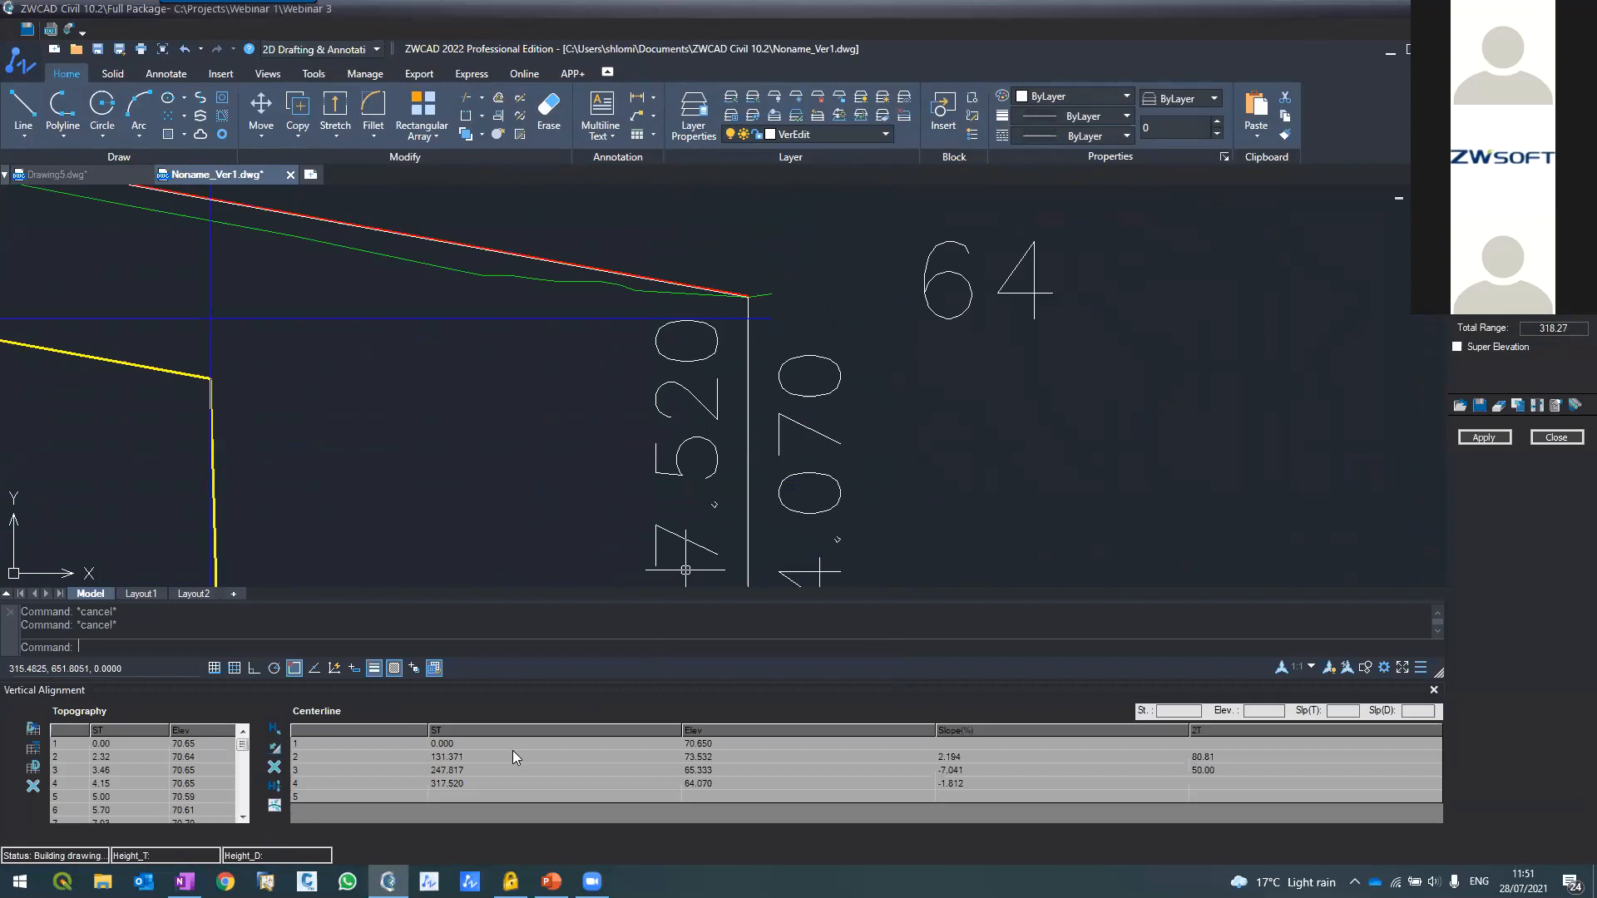
scroll(739, 300, up, 3)
scroll(759, 287, up, 3)
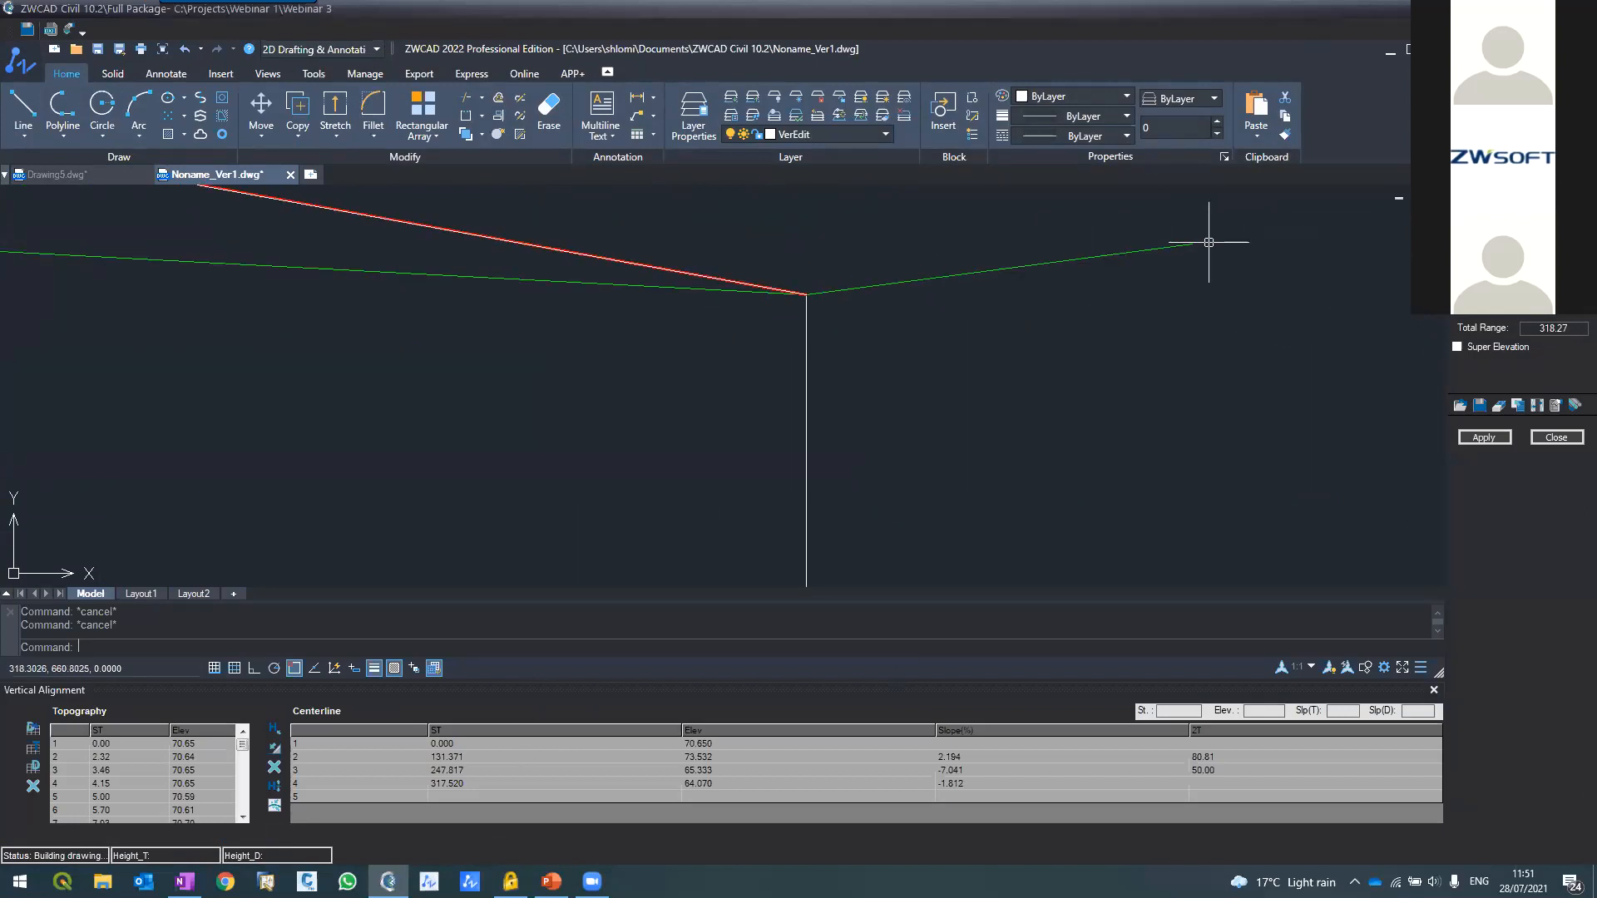
Set the station of the last centerline point in the vertical alignment to 318.27
click(446, 774)
click(445, 781)
click(444, 781)
key(BackSpace)
key(BackSpace)
key(BackSpace)
key(BackSpace)
key(BackSpace)
text(8.27)
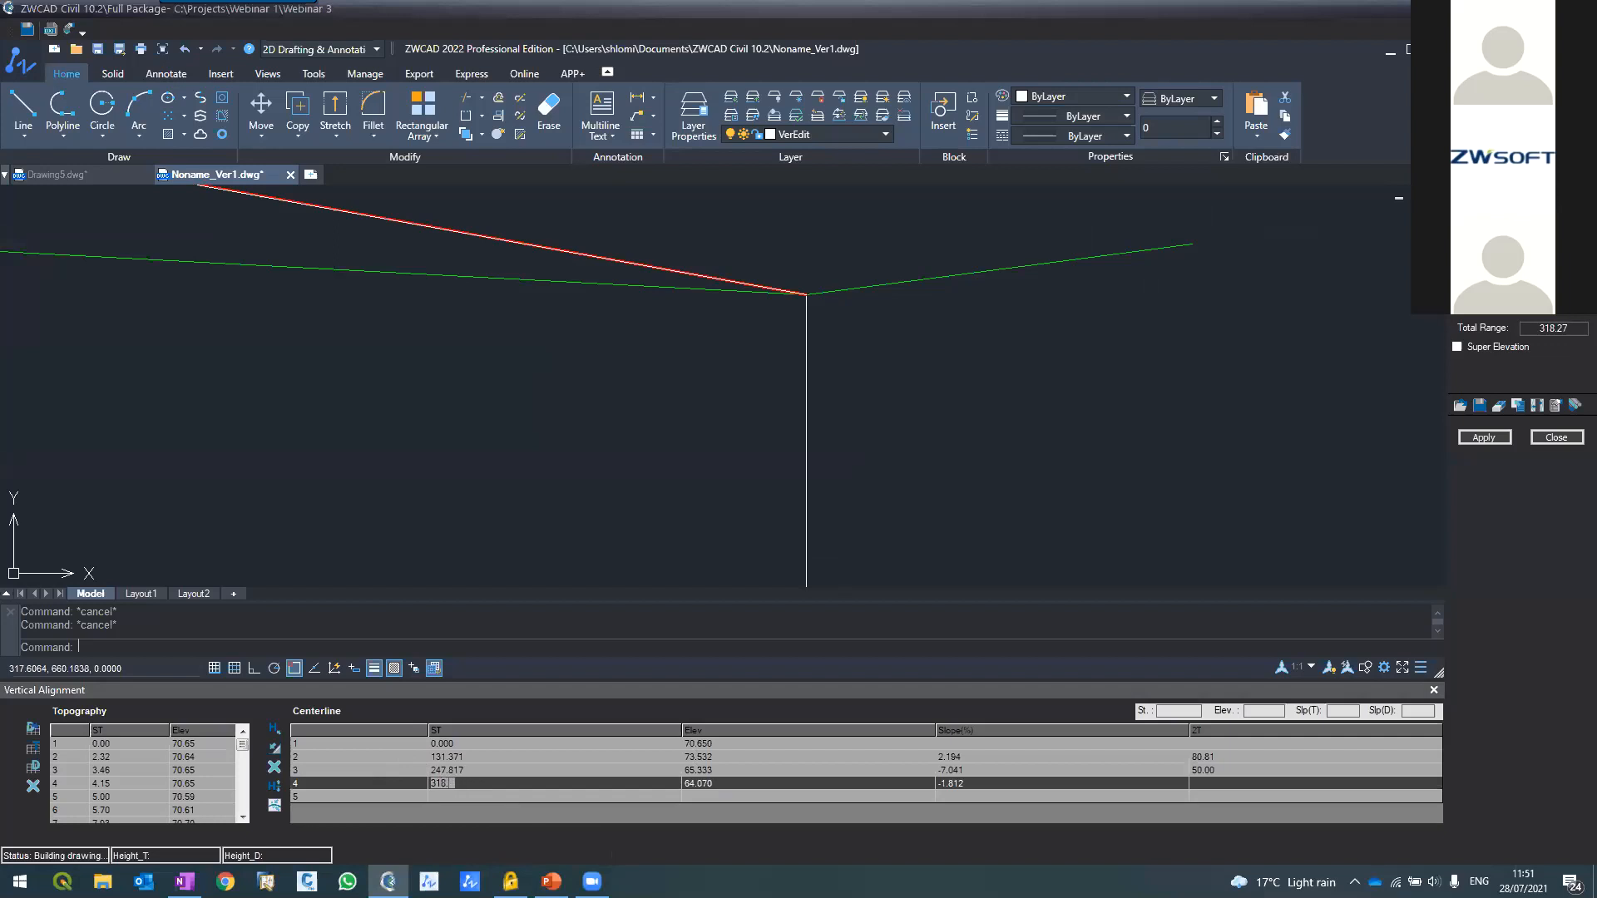
Set the station of the last centerline point to 318.27 and apply the change to the vertical alignment
key(Return)
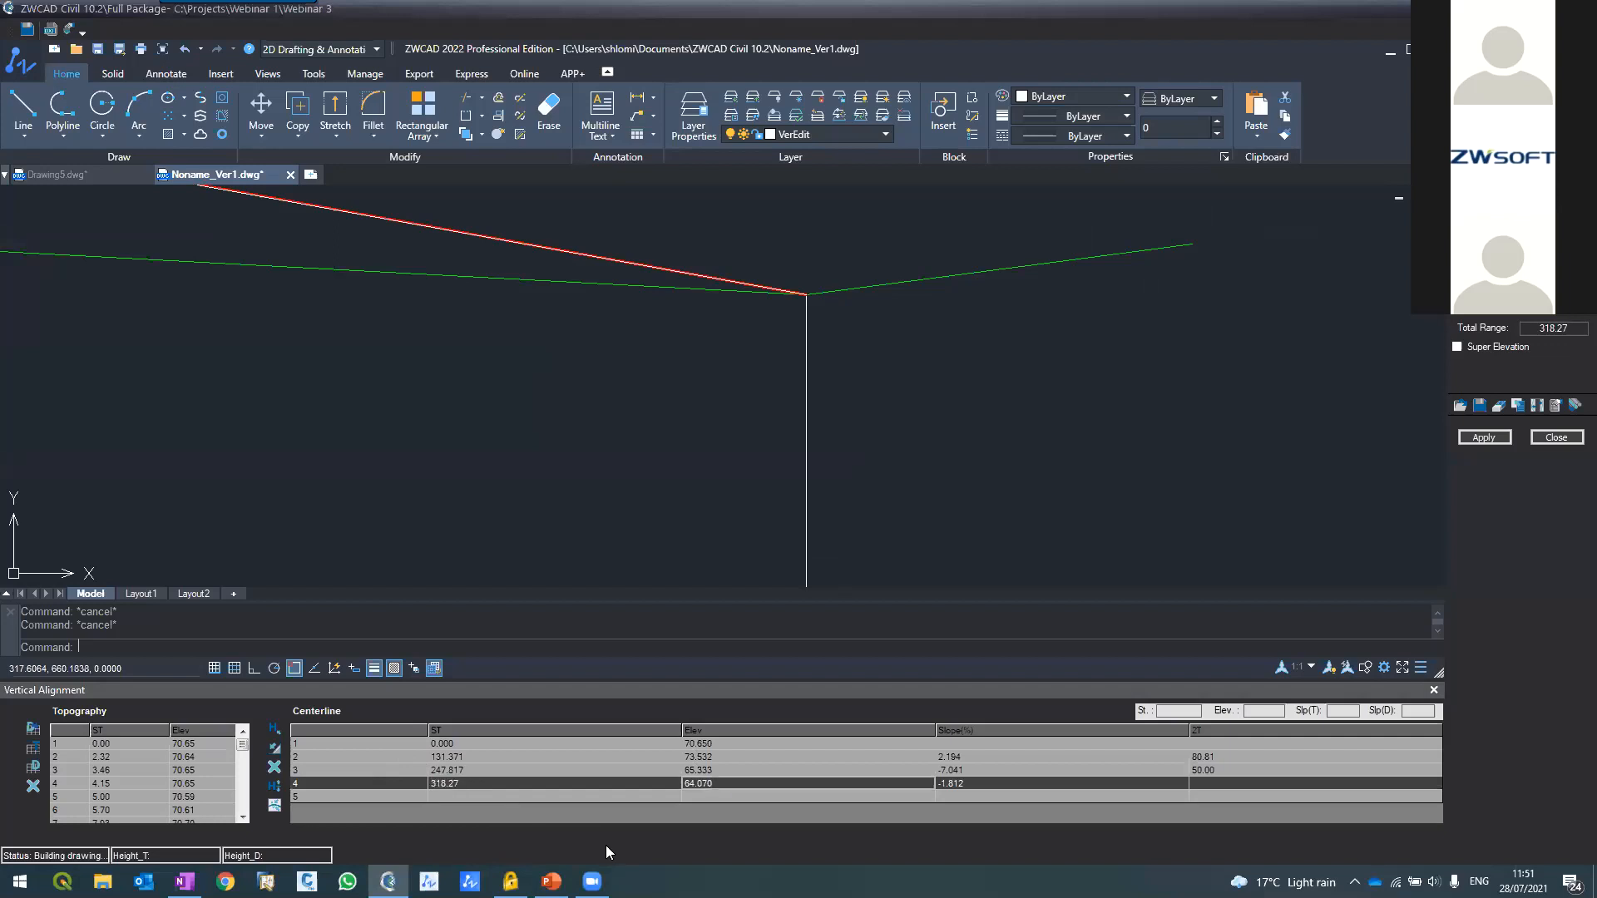
click(1485, 438)
click(765, 467)
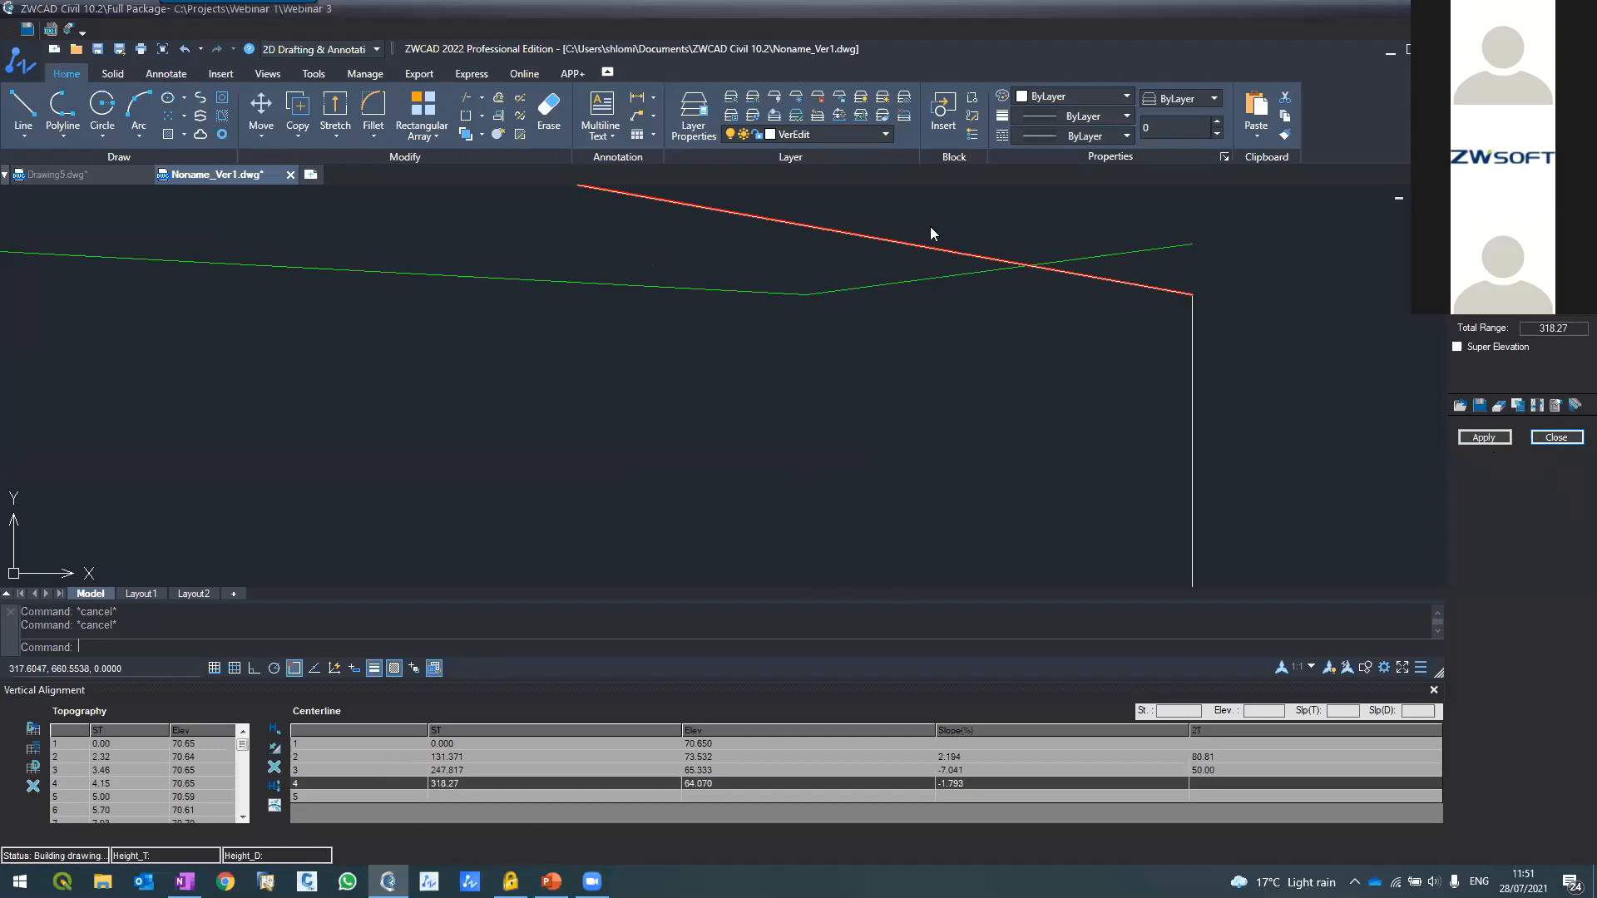
Open the cross sections of Road1 and apply the updated road design to them
click(310, 28)
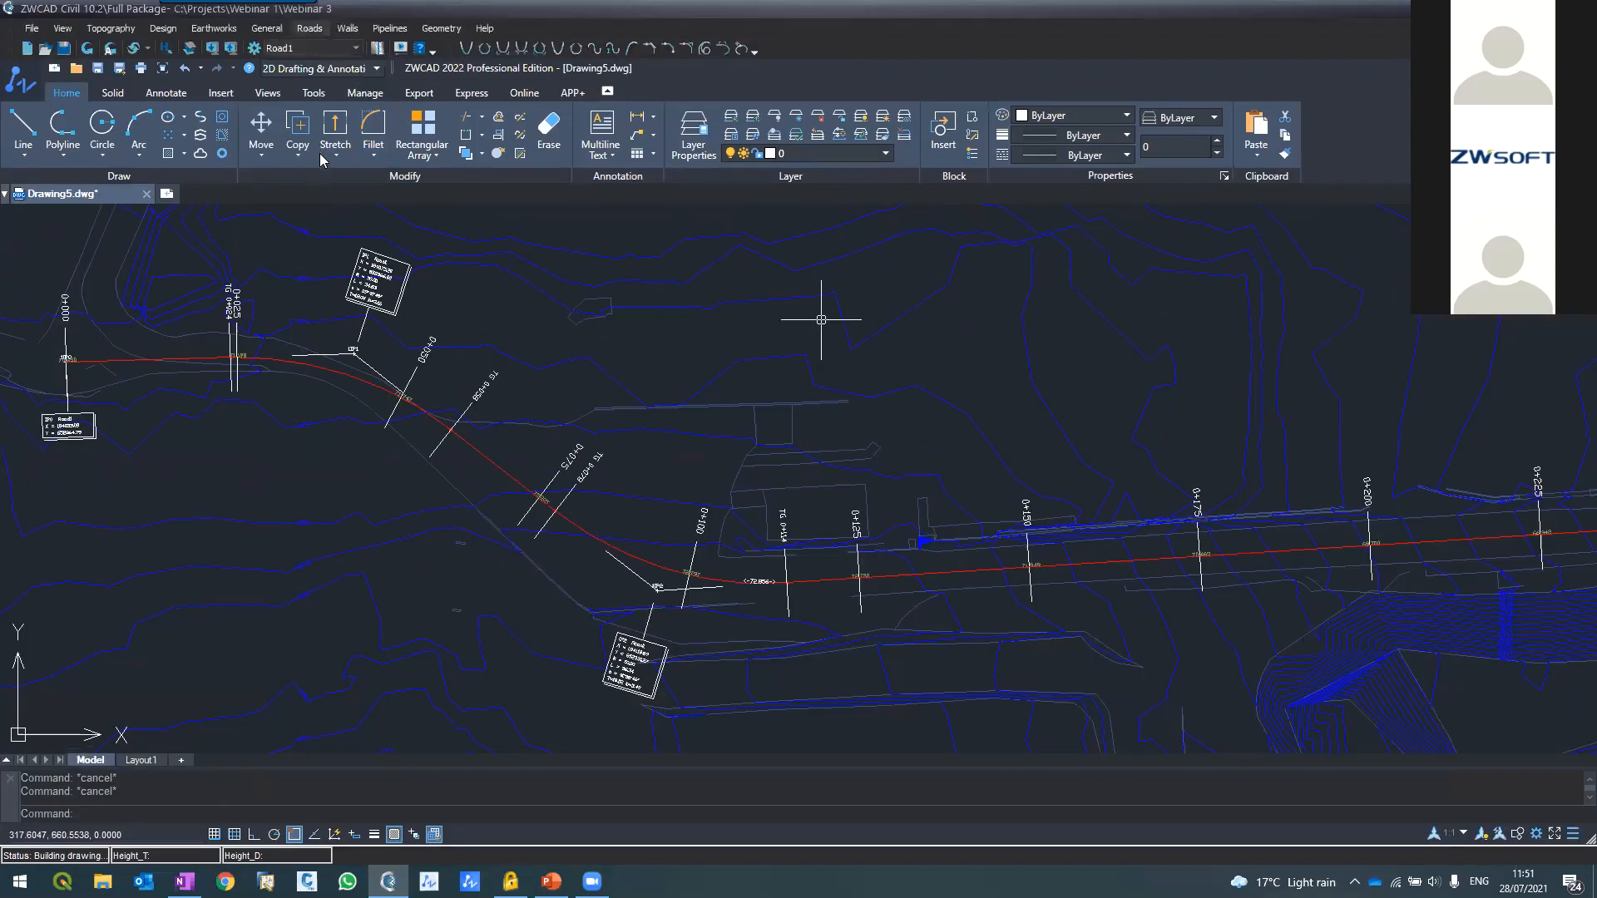
click(324, 137)
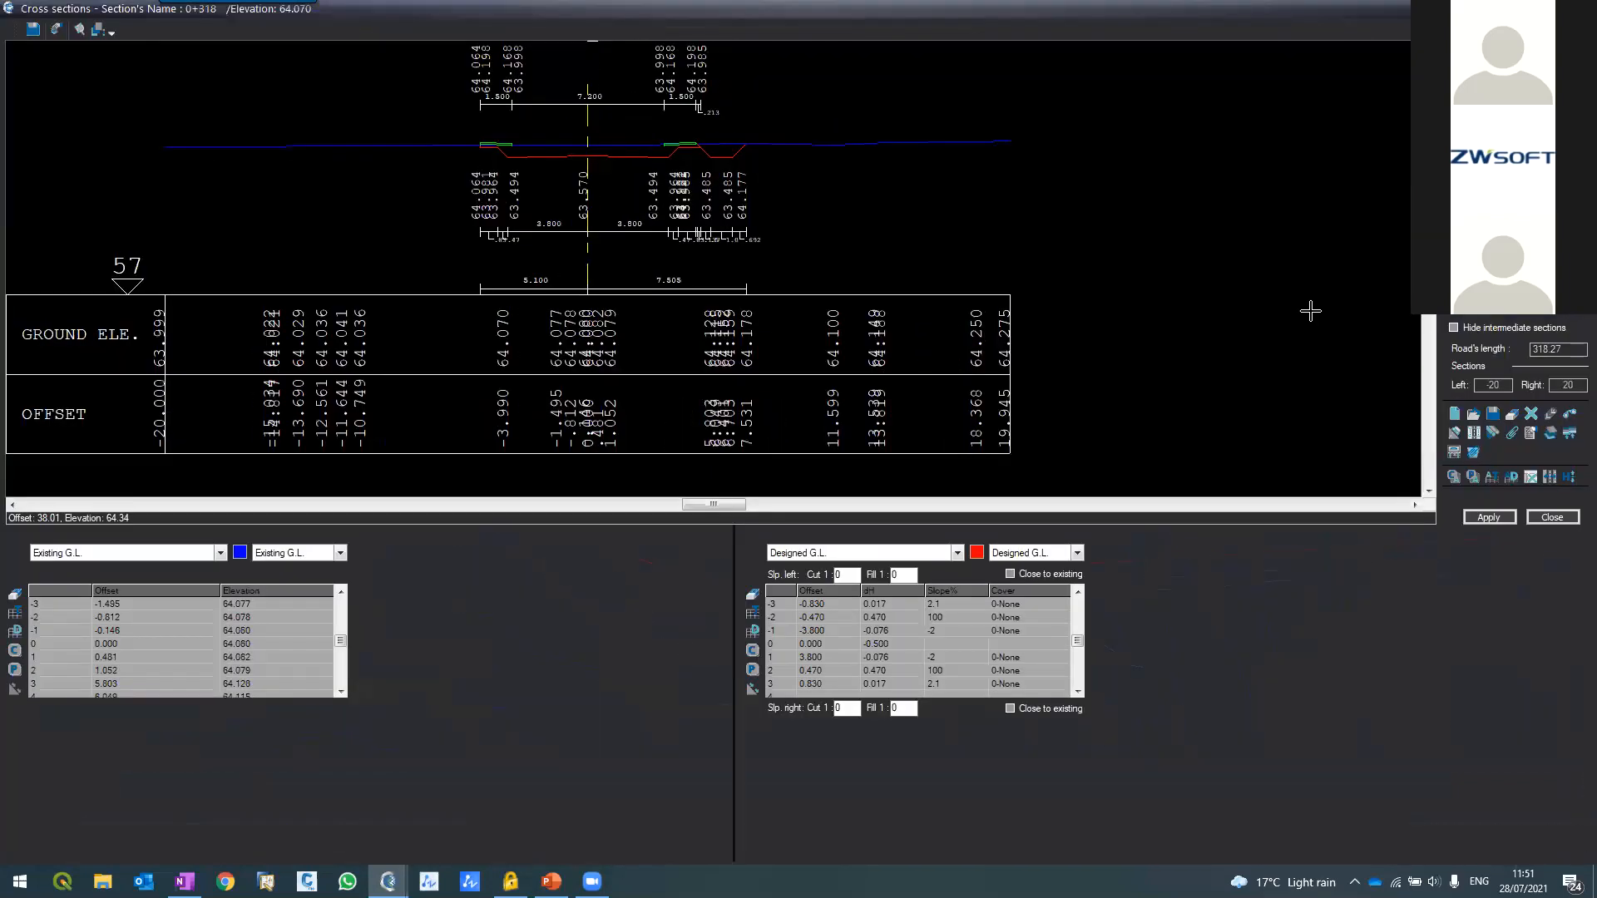
click(1489, 517)
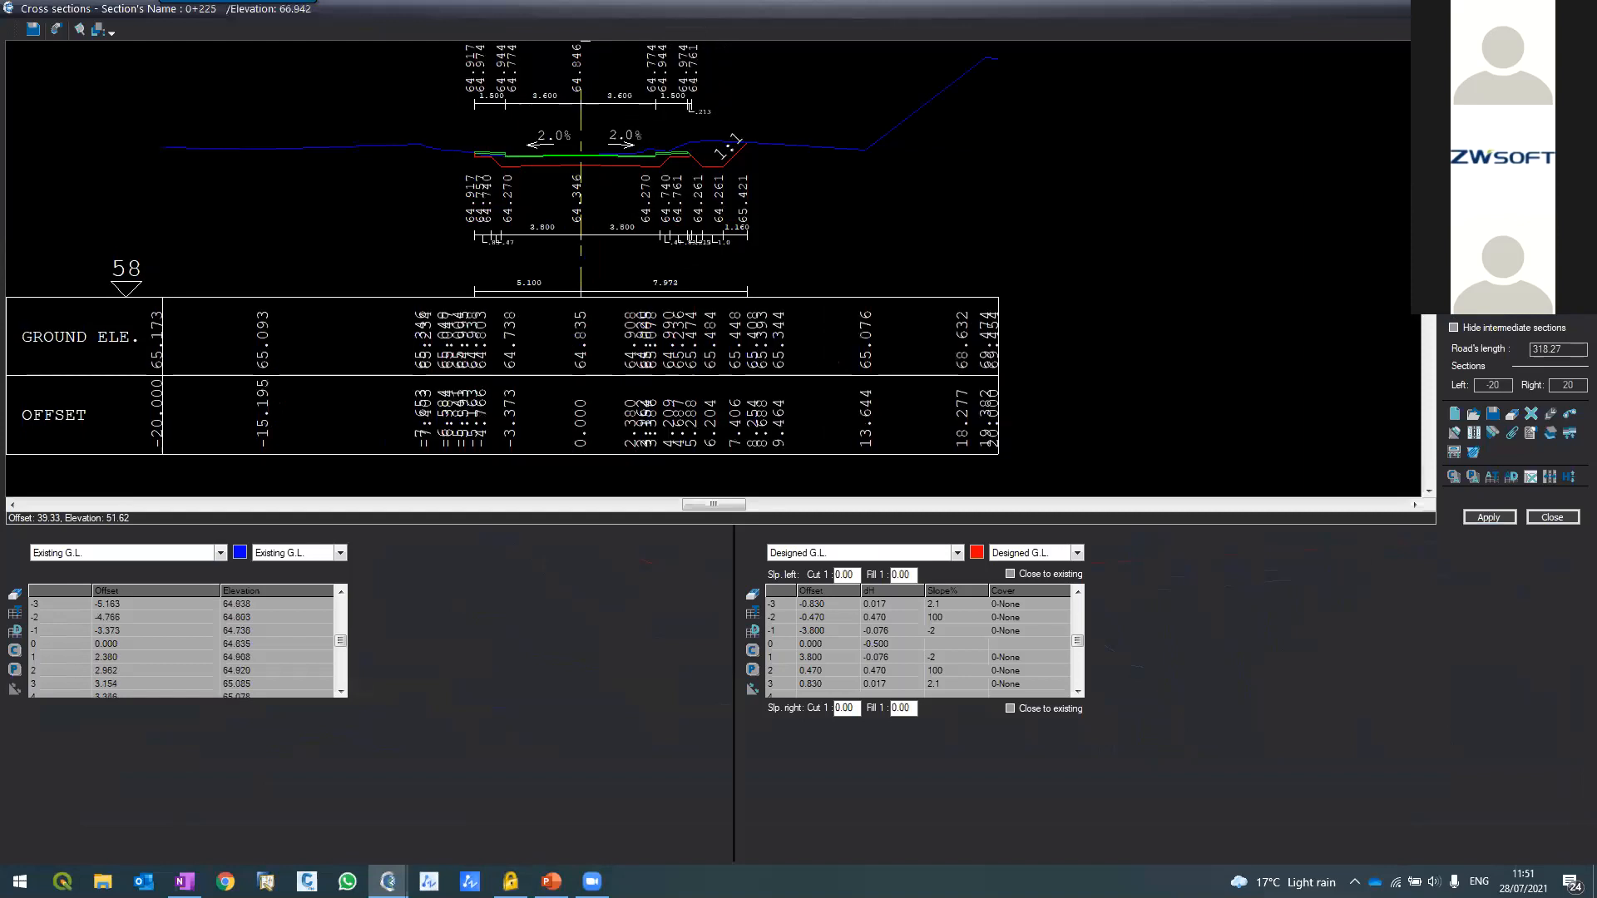
click(1473, 439)
click(761, 480)
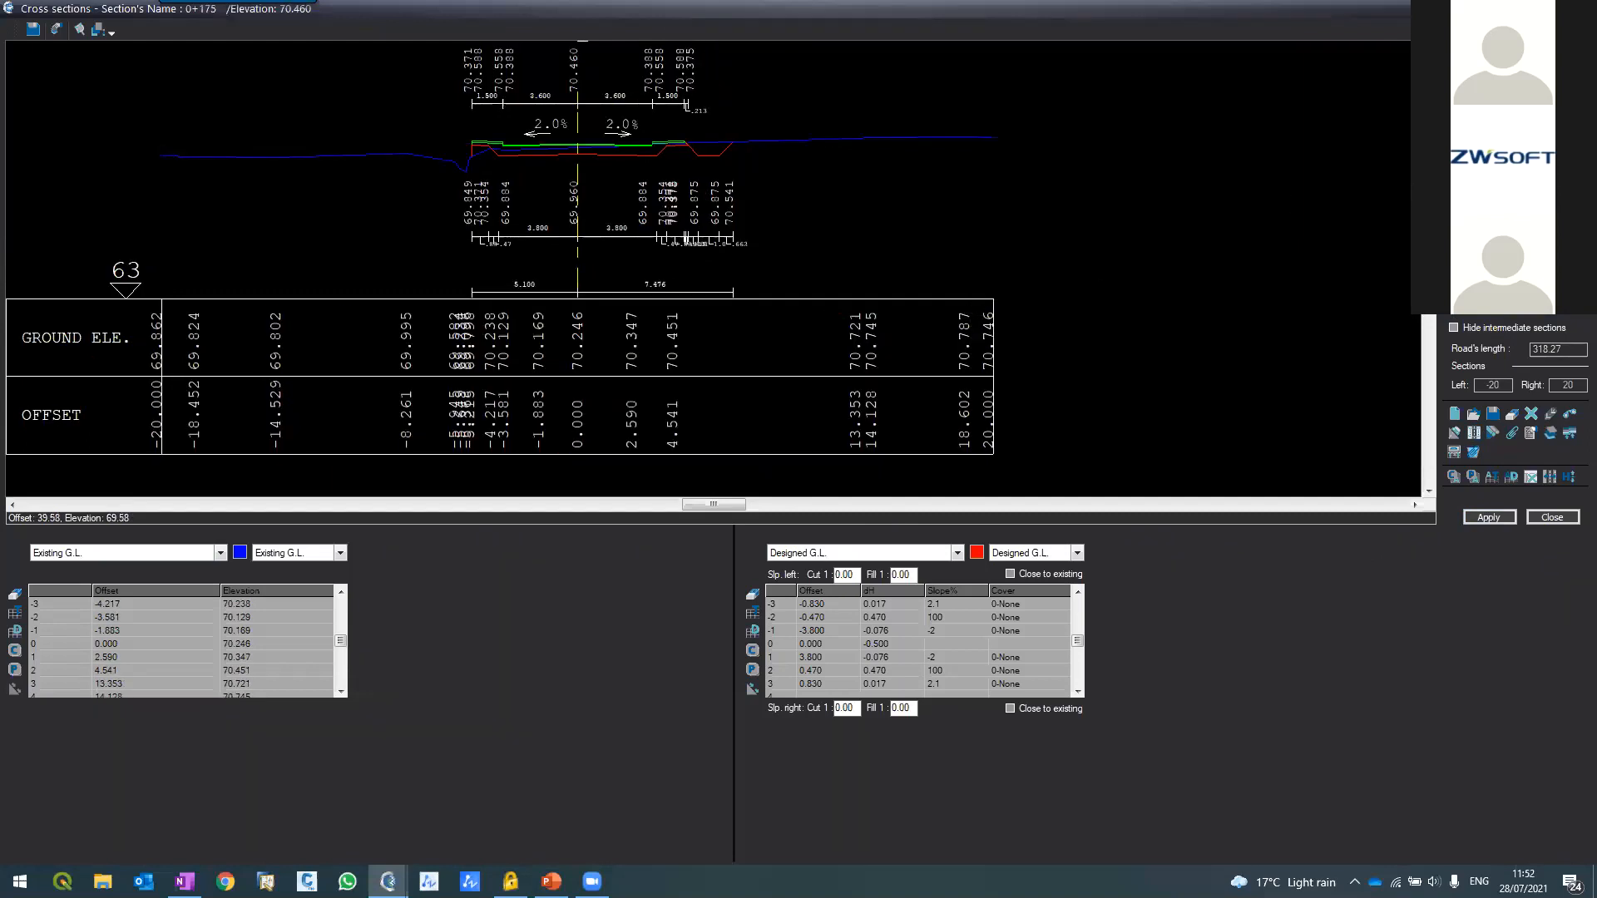
Browse to section 0+200 and generate the road plan with layout, contours, distances and triangles at interval 2
key(Page_Down)
key(Page_Down)
key(Page_Down)
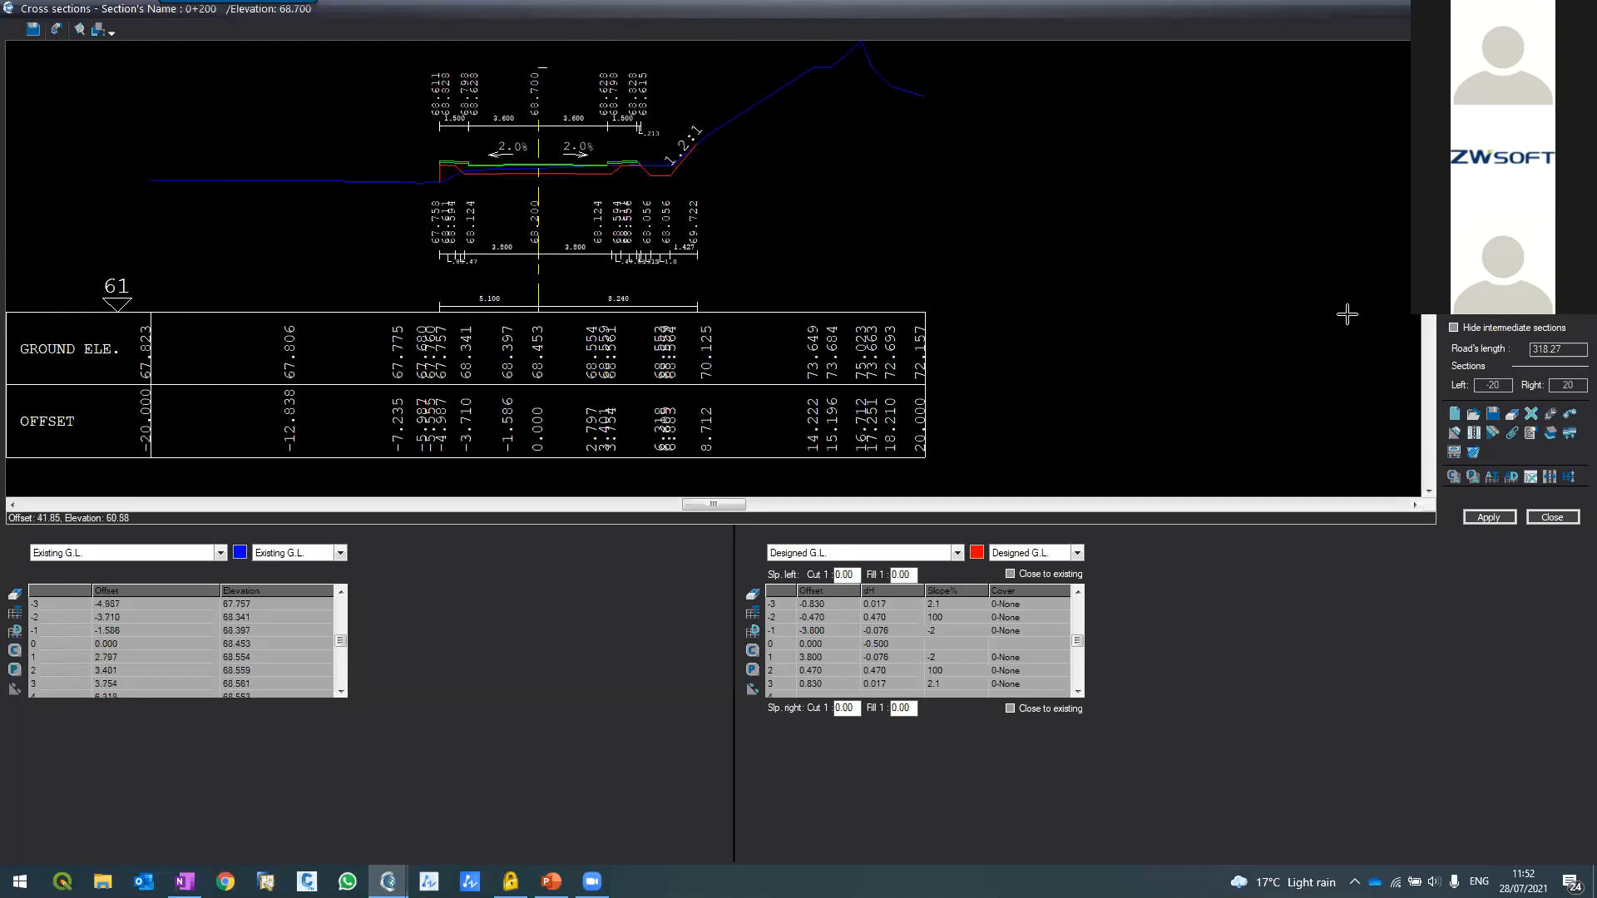
click(1546, 430)
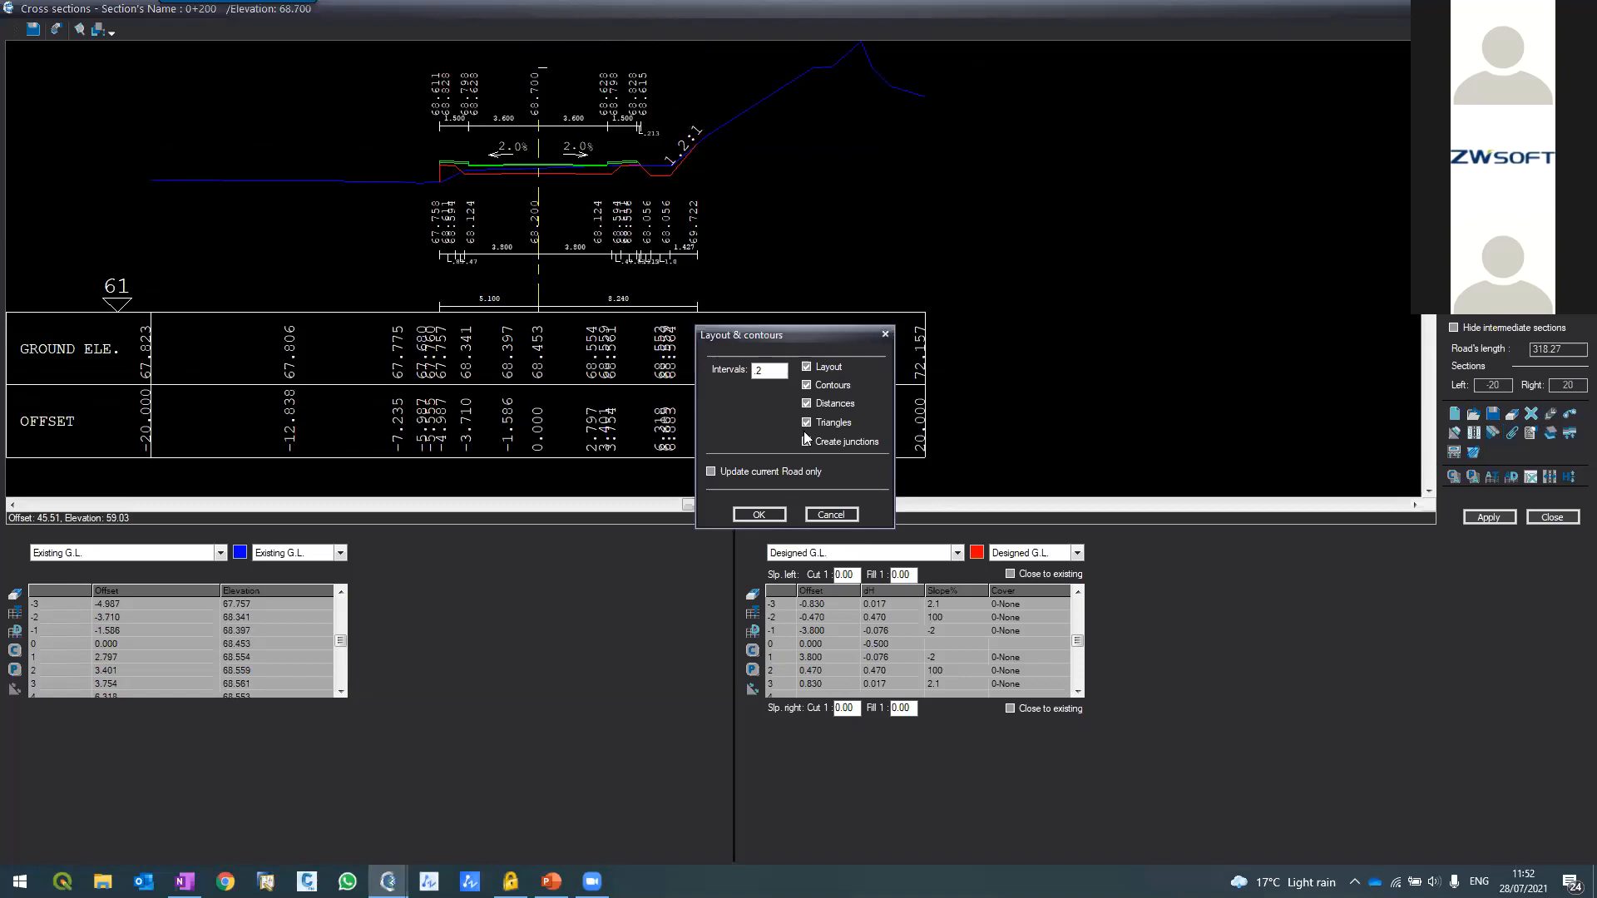
click(756, 513)
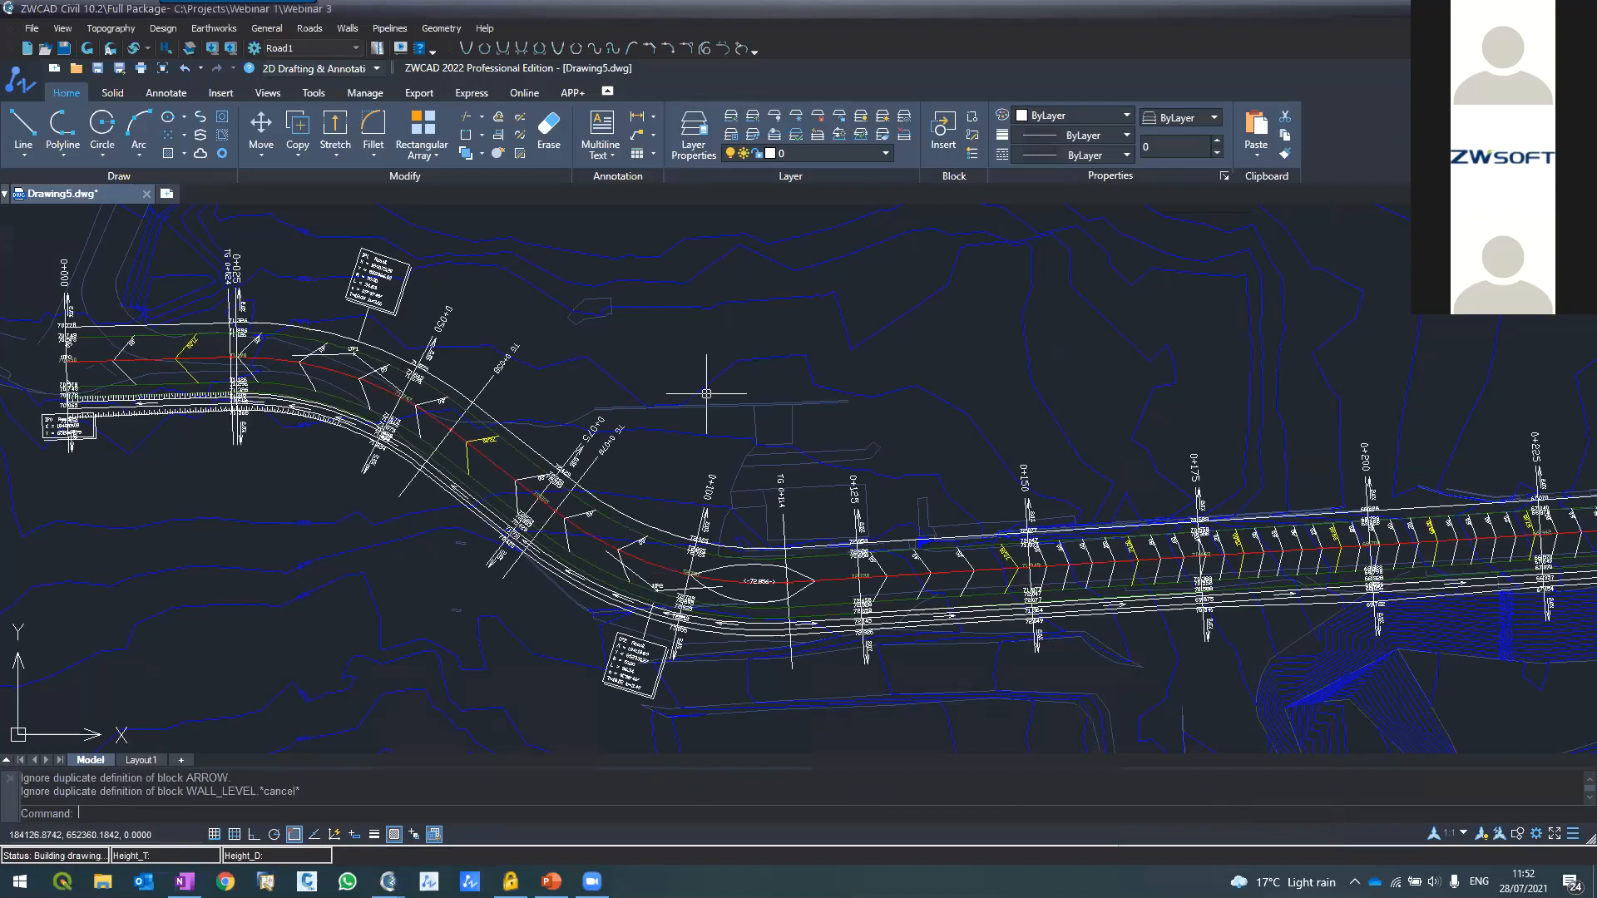
Examine the generated road plan along the alignment, checking contours, elevation labels, cross slopes and the ditch flow arrows
scroll(441, 428, up, 3)
scroll(480, 319, down, 5)
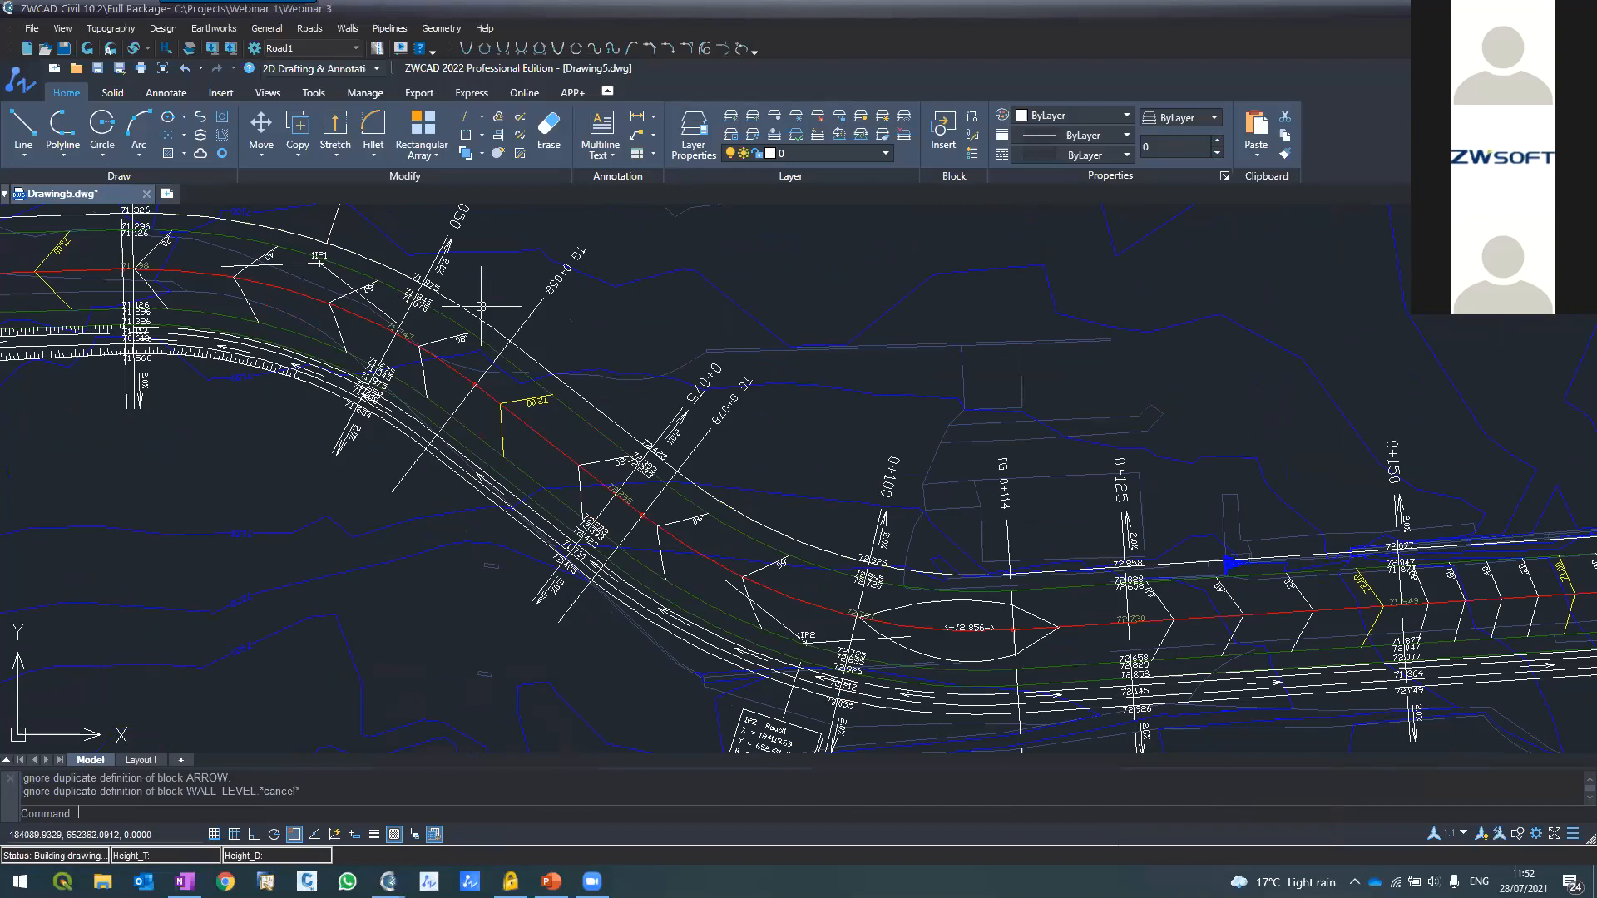
scroll(838, 382, up, 3)
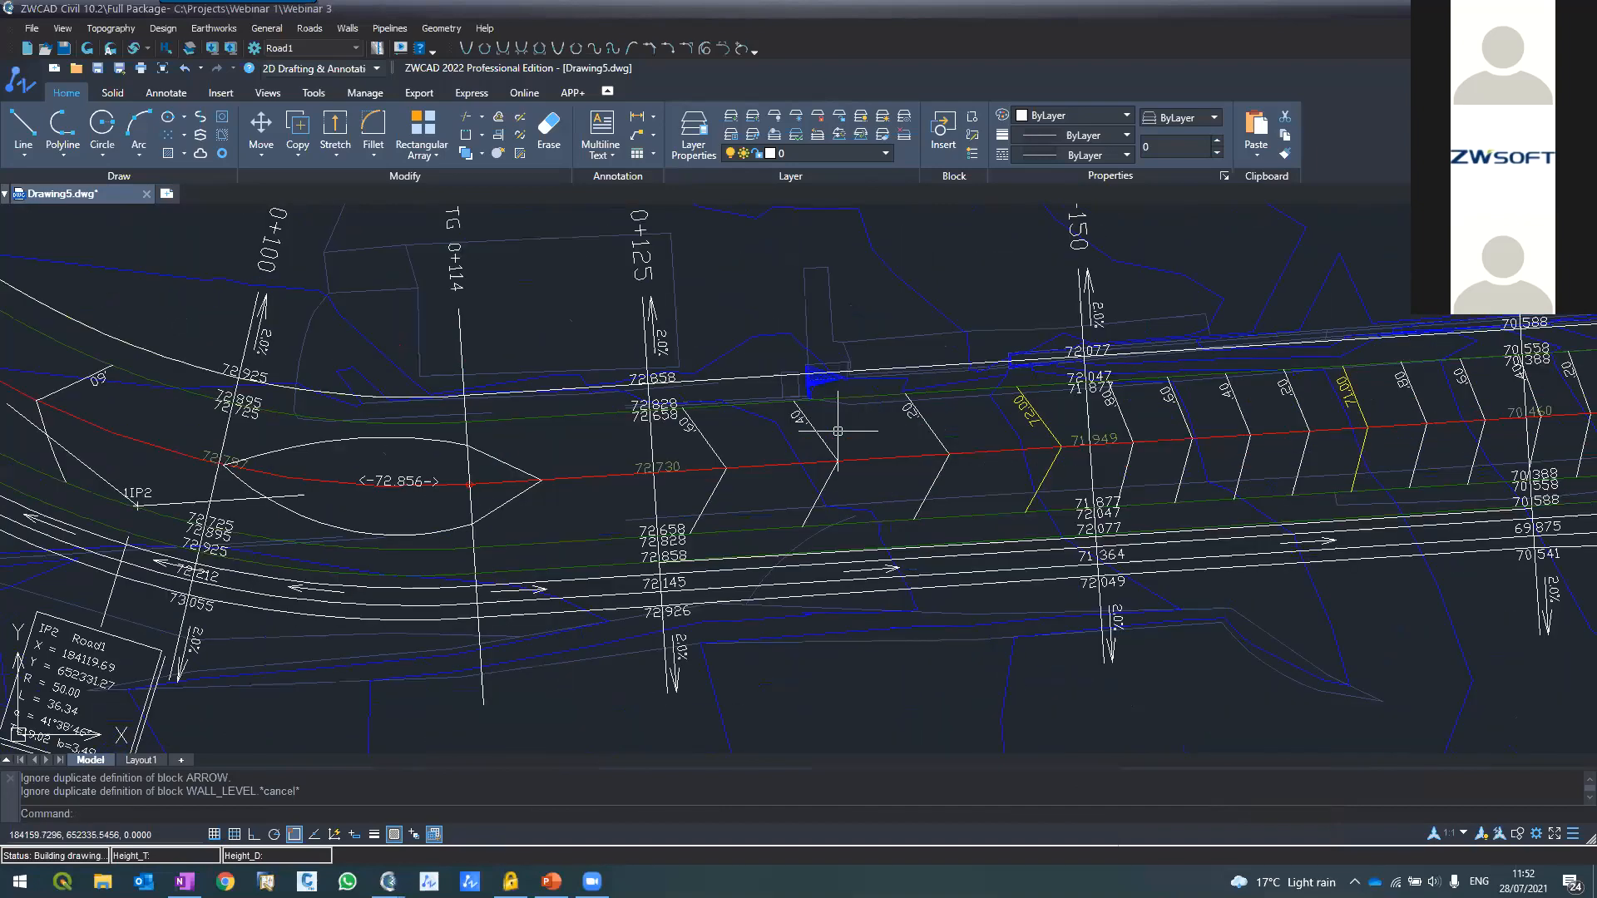
scroll(845, 381, down, 4)
scroll(984, 405, up, 2)
scroll(967, 403, up, 2)
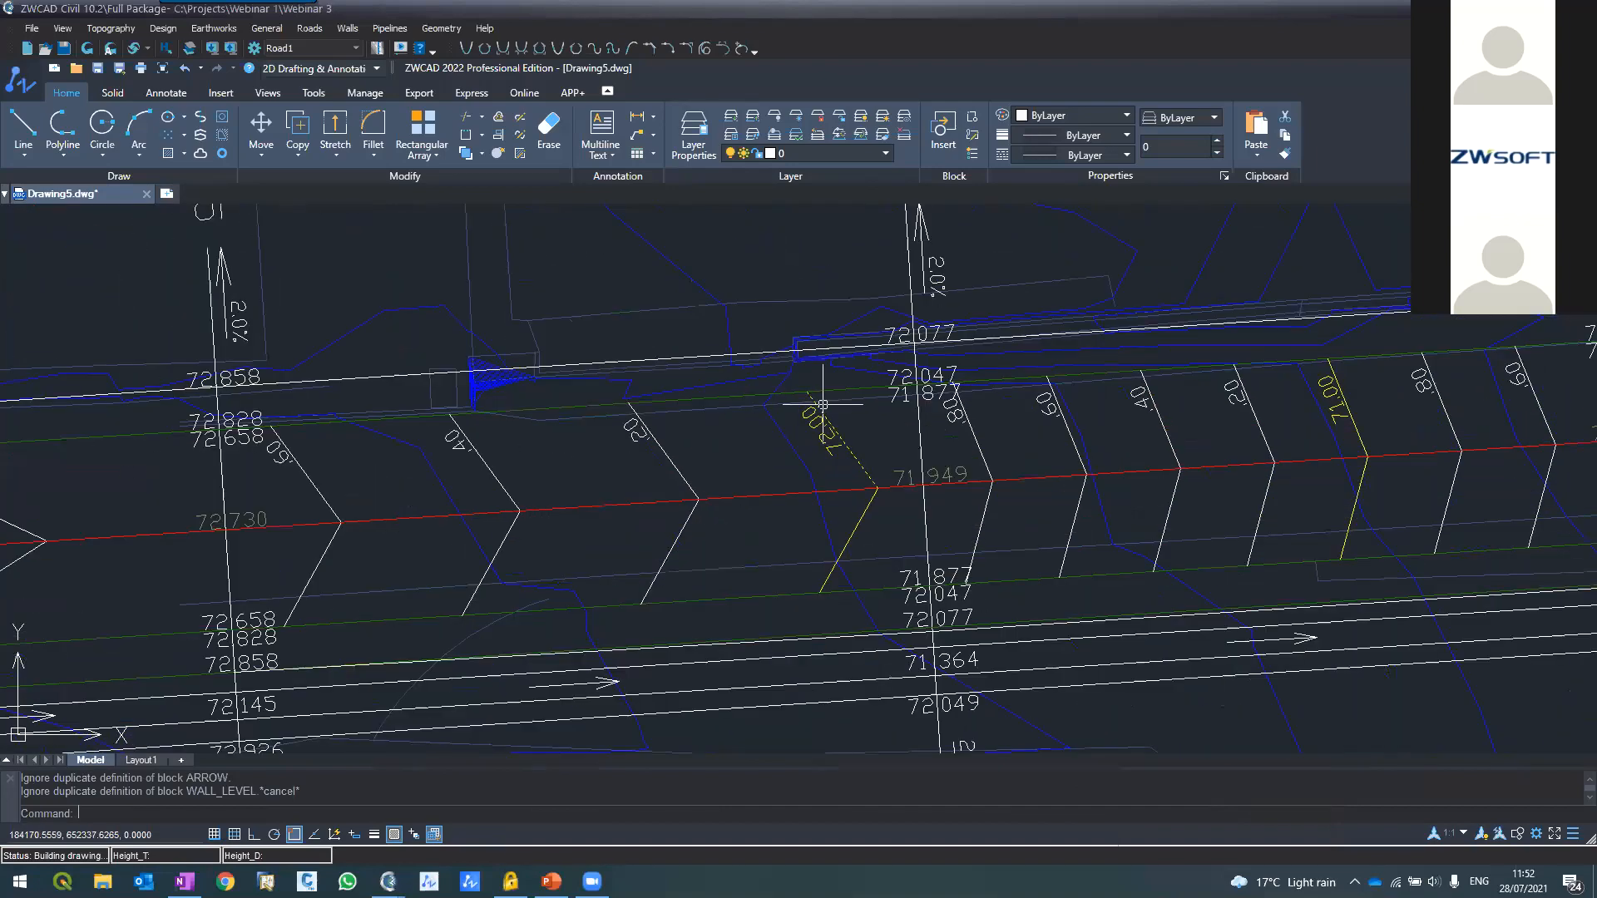
scroll(822, 410, down, 2)
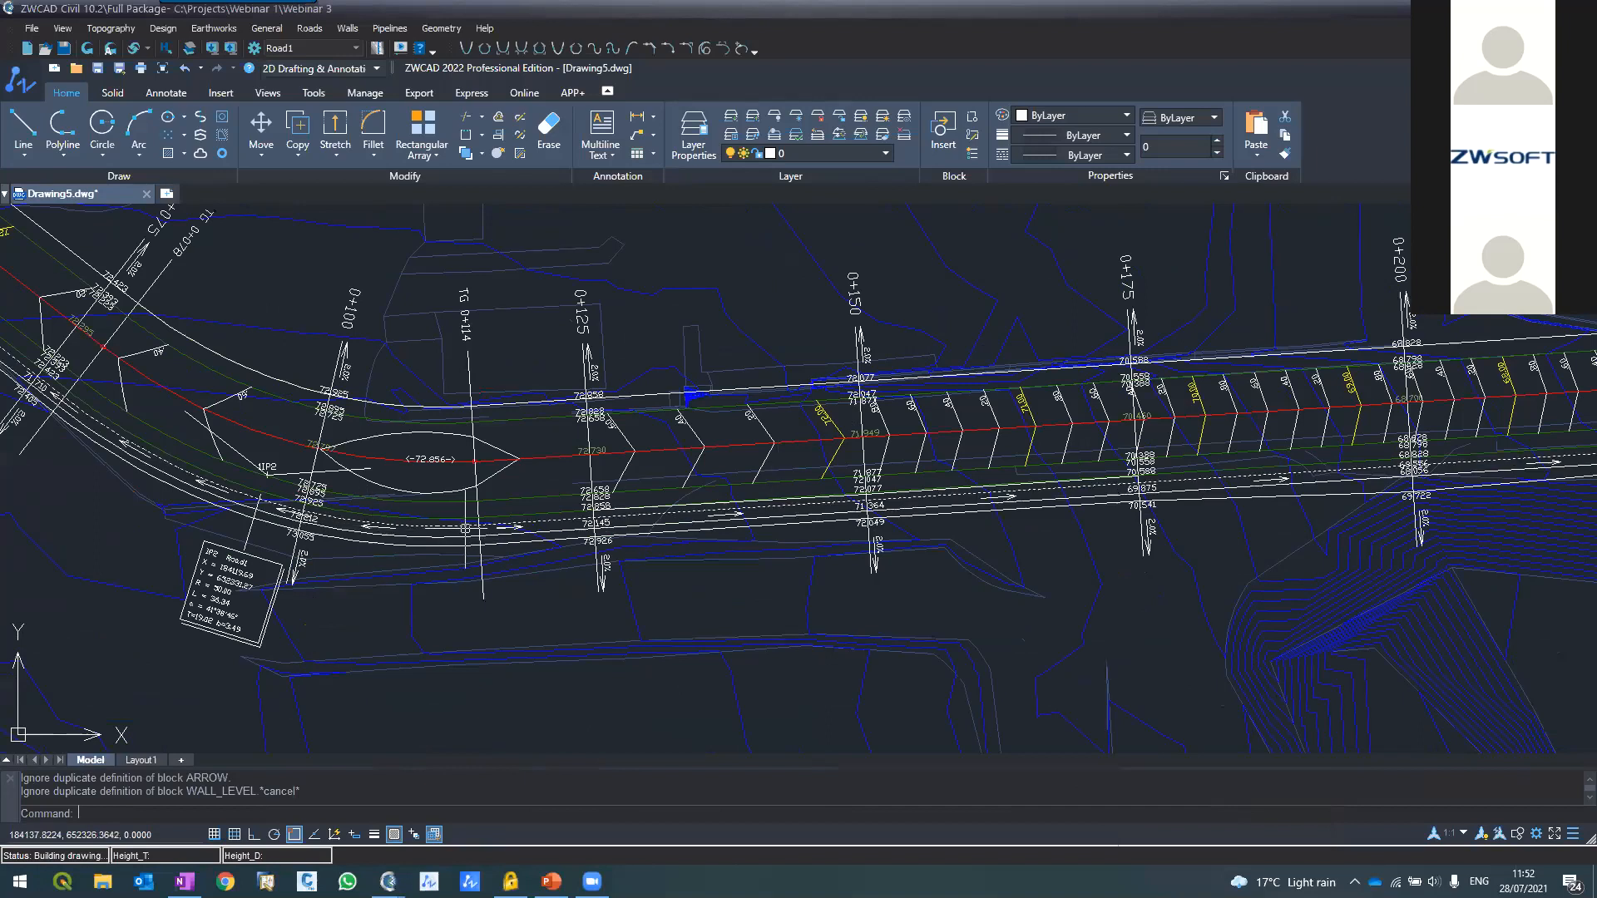
scroll(868, 505, up, 3)
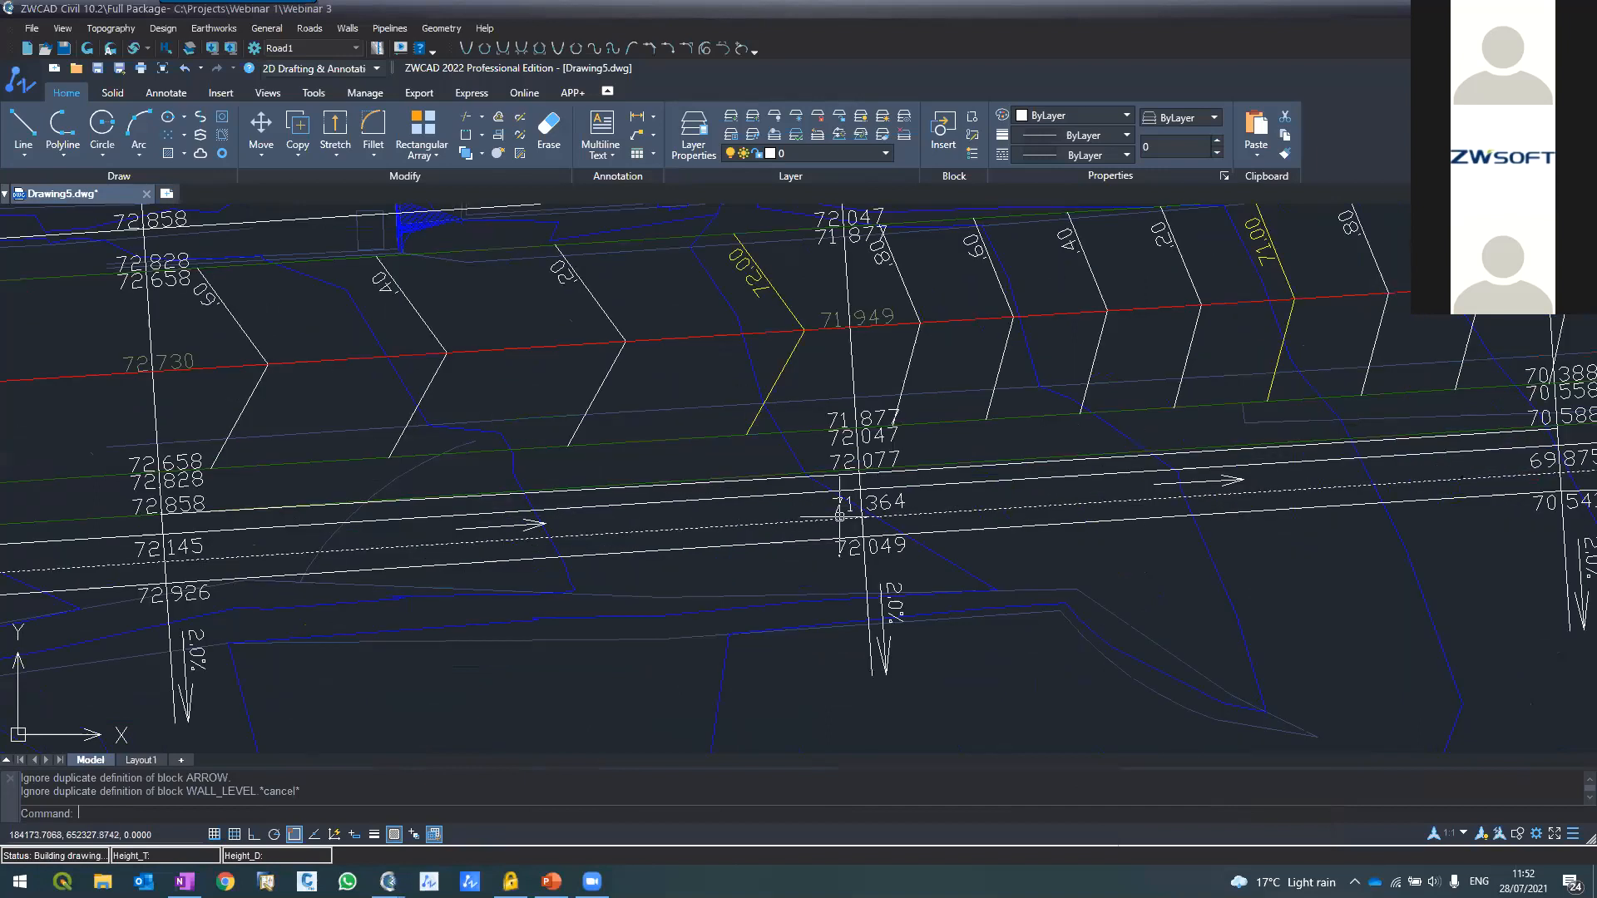
scroll(821, 458, down, 2)
scroll(821, 458, down, 3)
scroll(829, 371, up, 4)
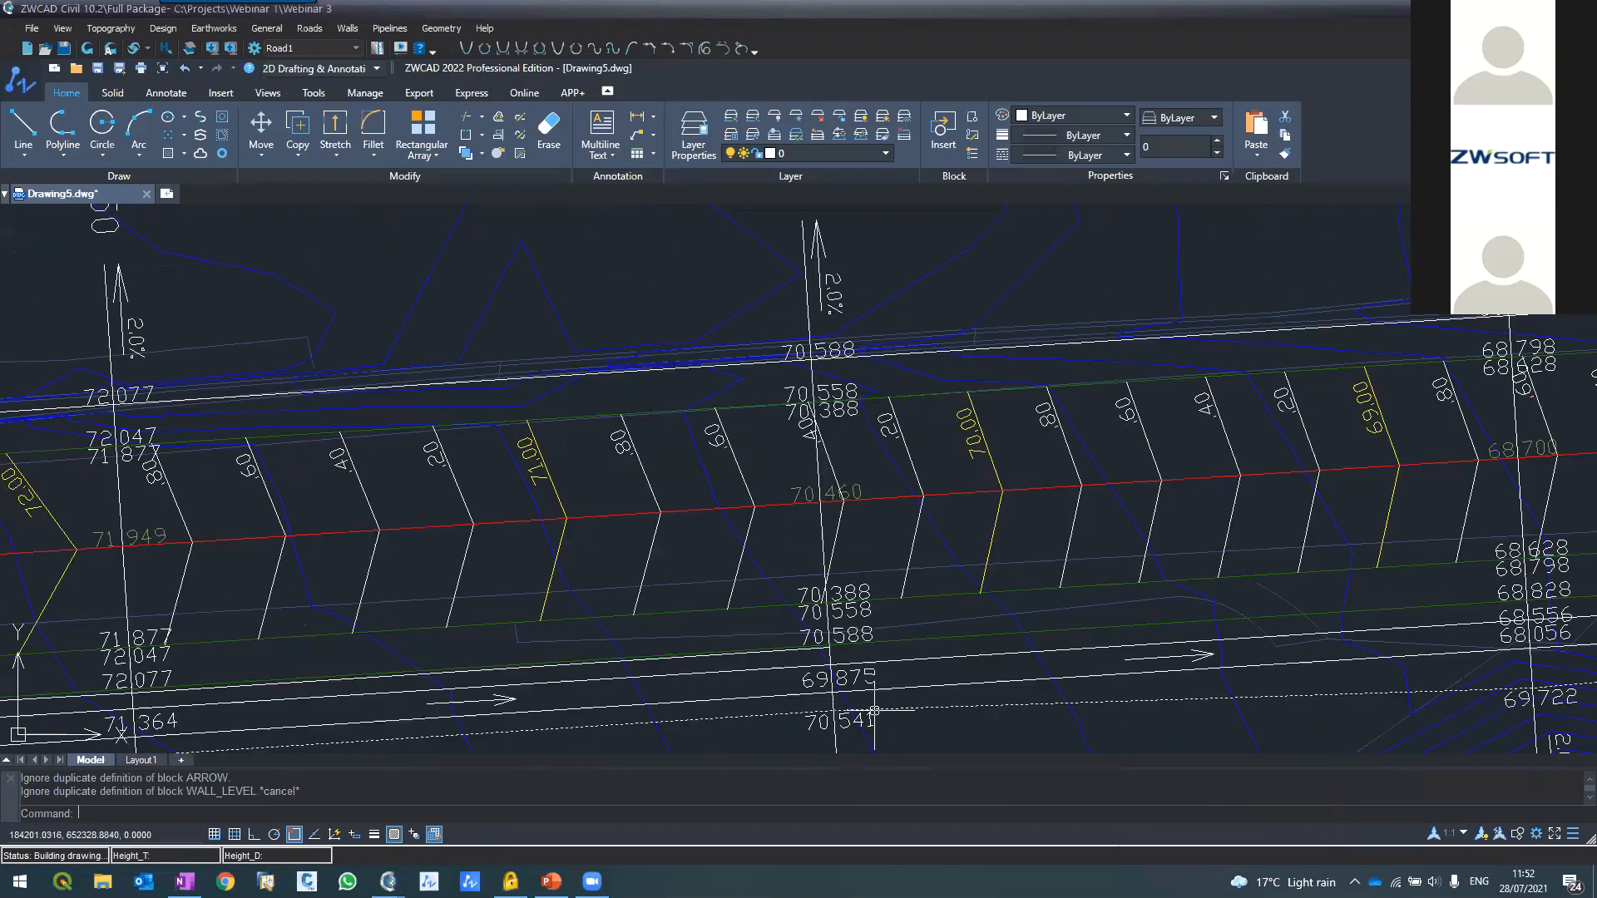
scroll(840, 682, down, 4)
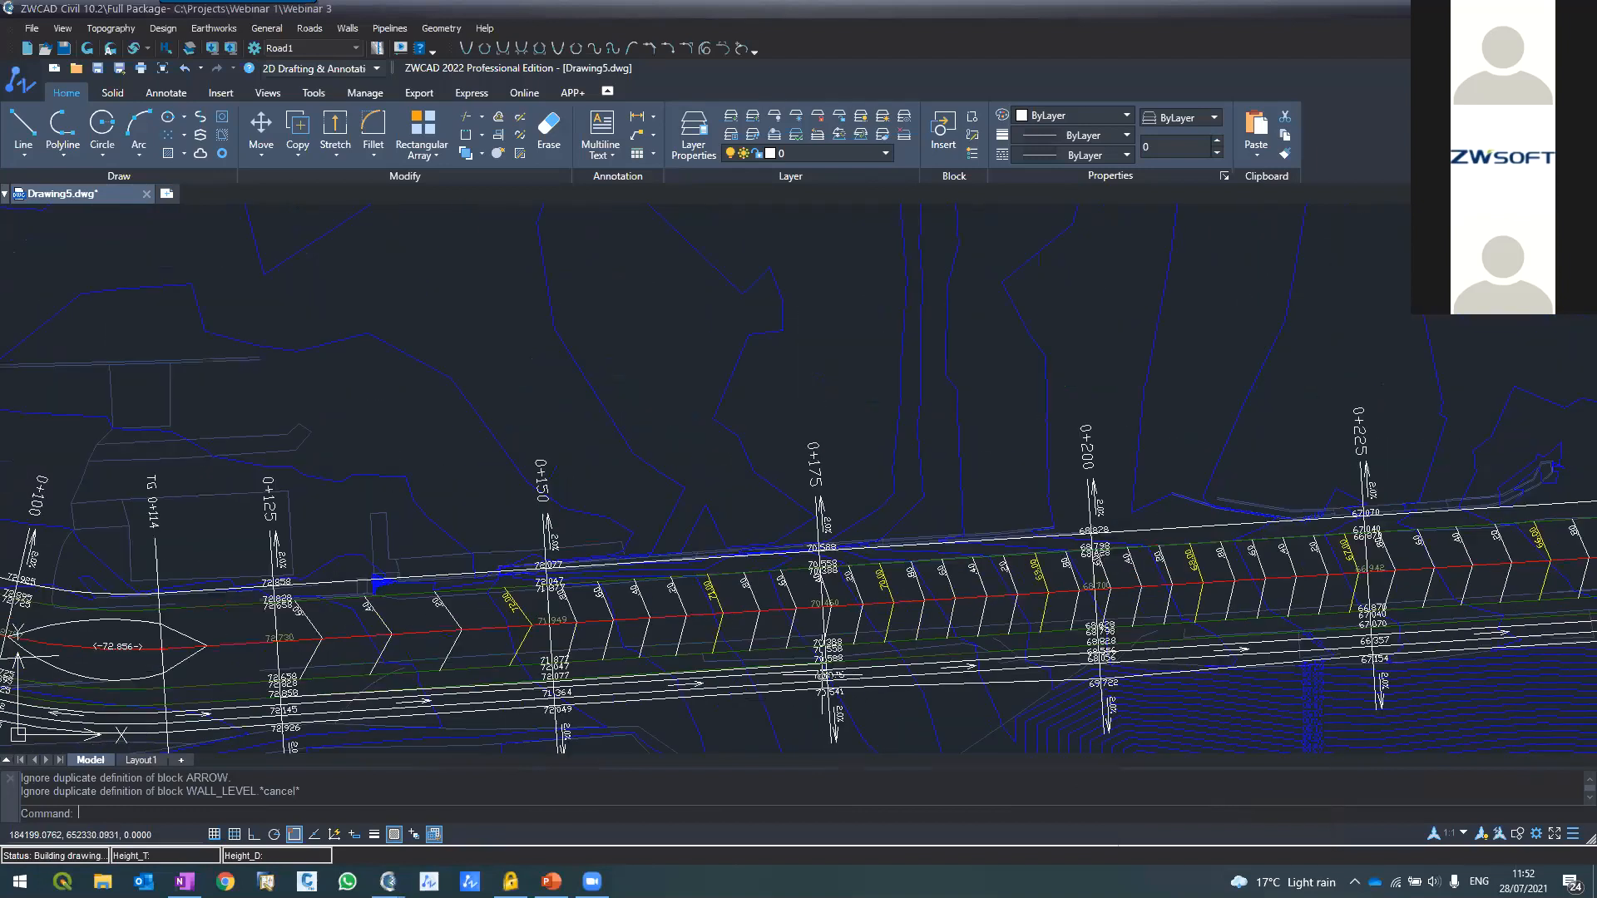
scroll(1021, 667, up, 3)
scroll(1021, 667, up, 2)
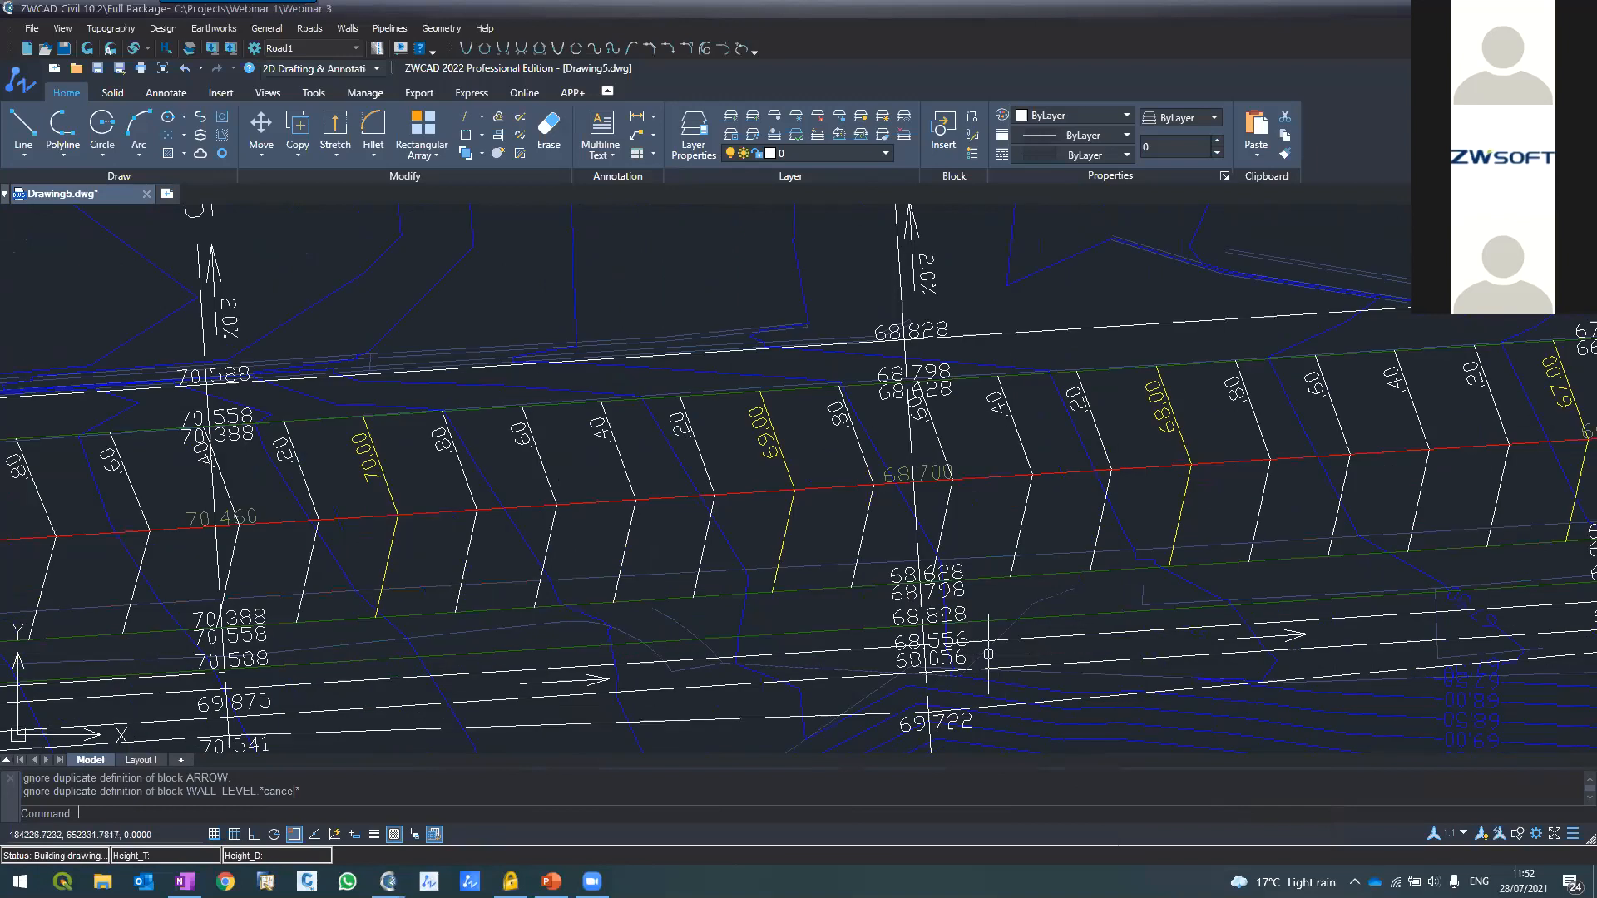
From the Cross sections window, generate drawing frames for all sections at 1:100 scale on A0 (119x84cm) paper
mouse_move(391, 880)
click(420, 844)
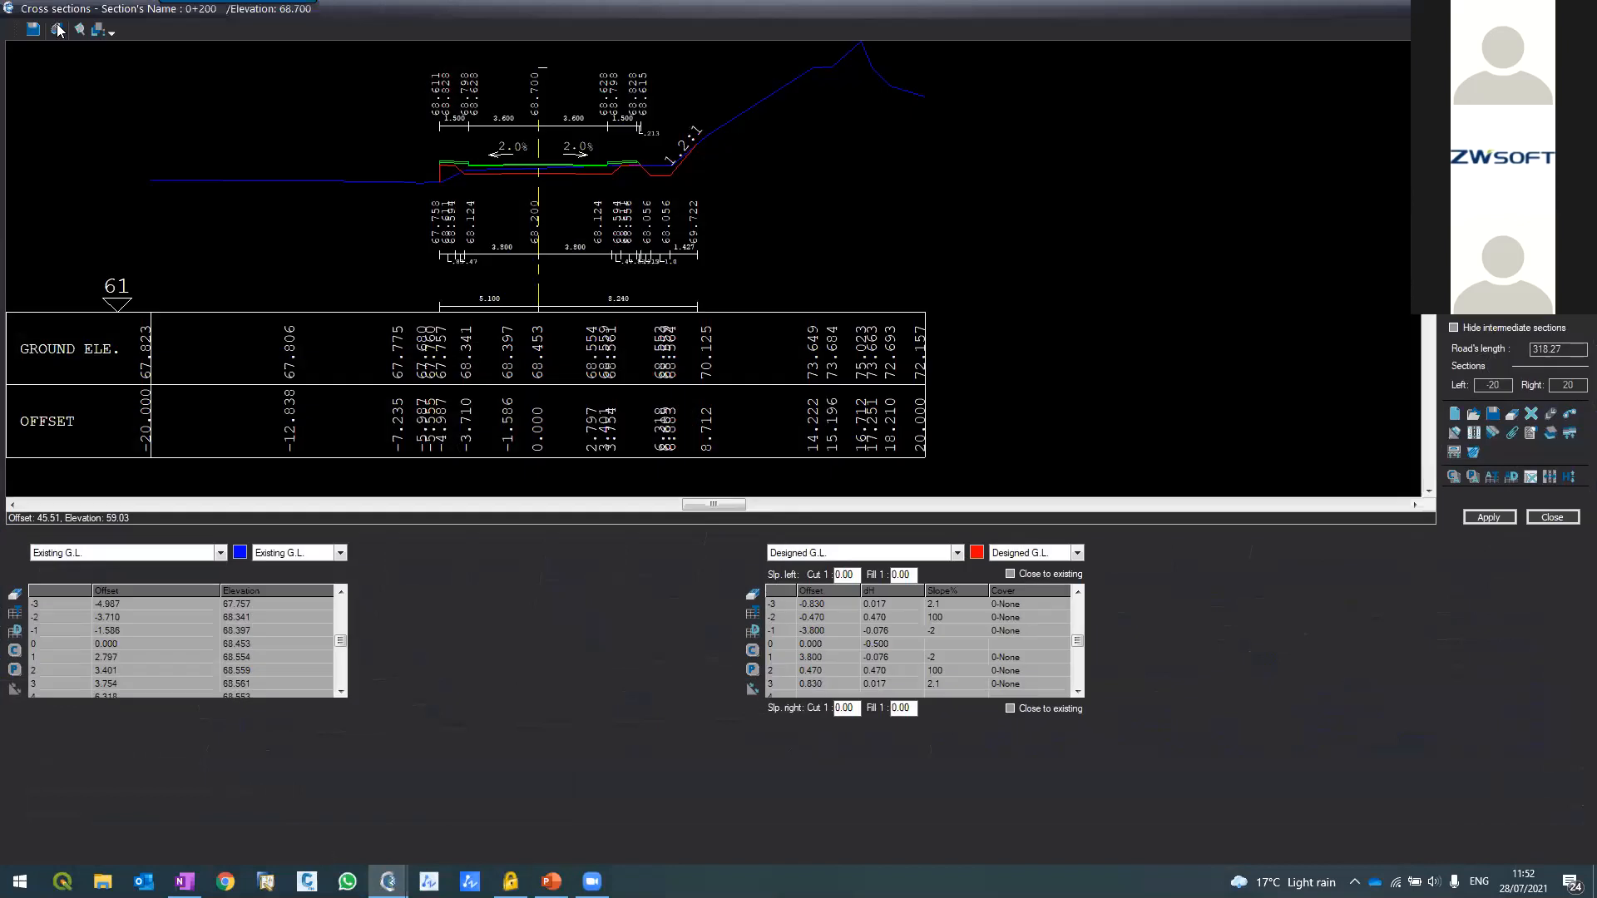
click(57, 30)
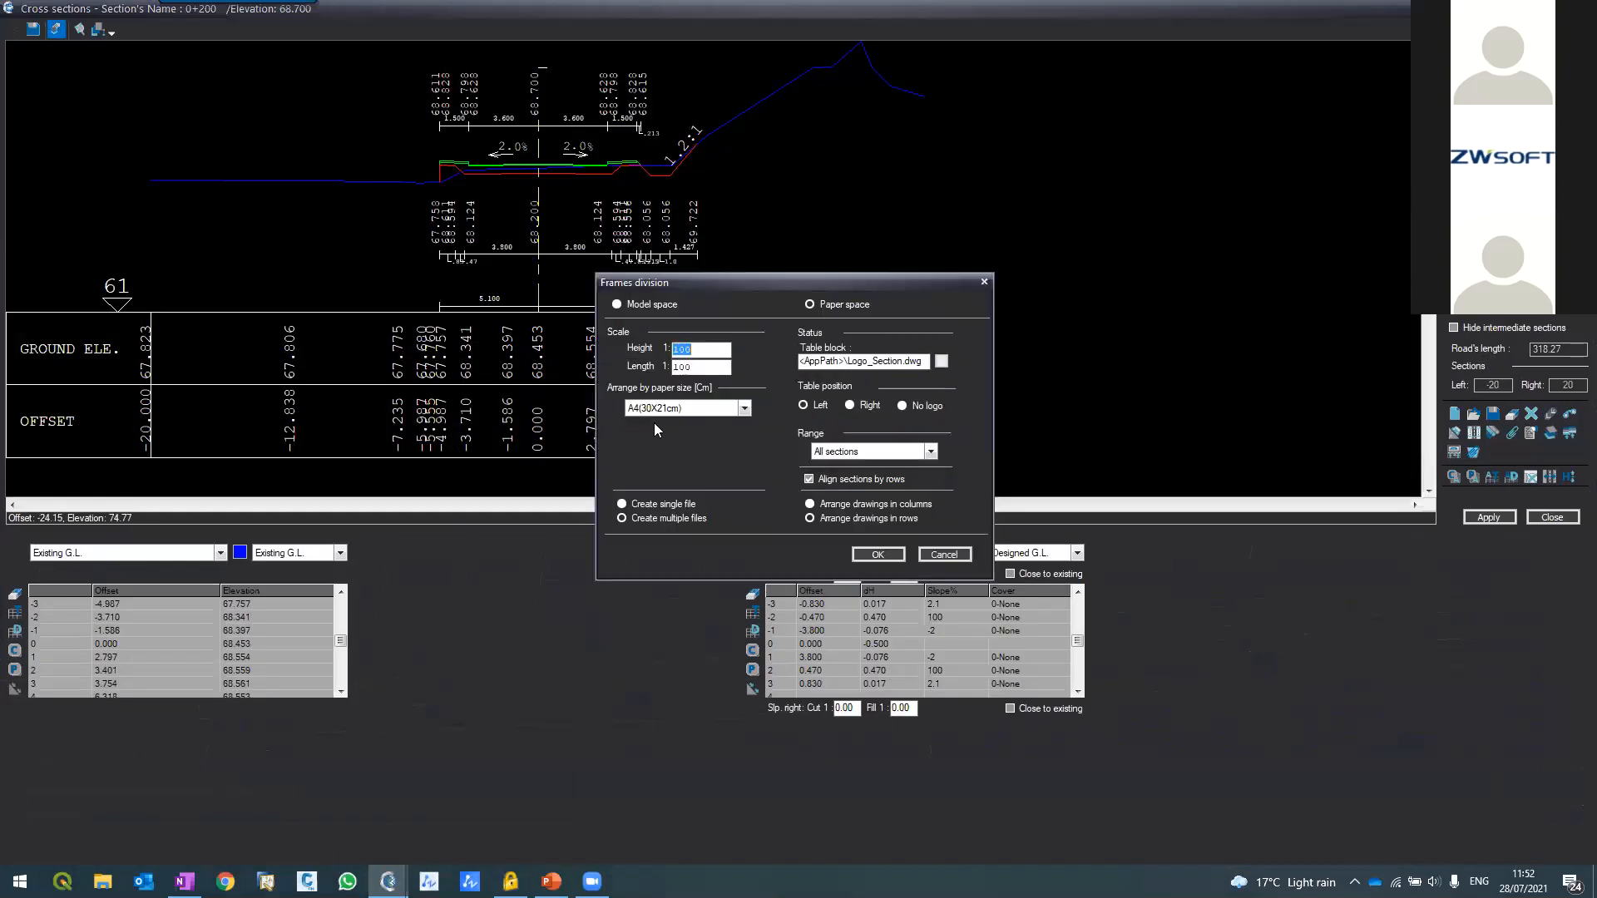
click(657, 410)
click(645, 477)
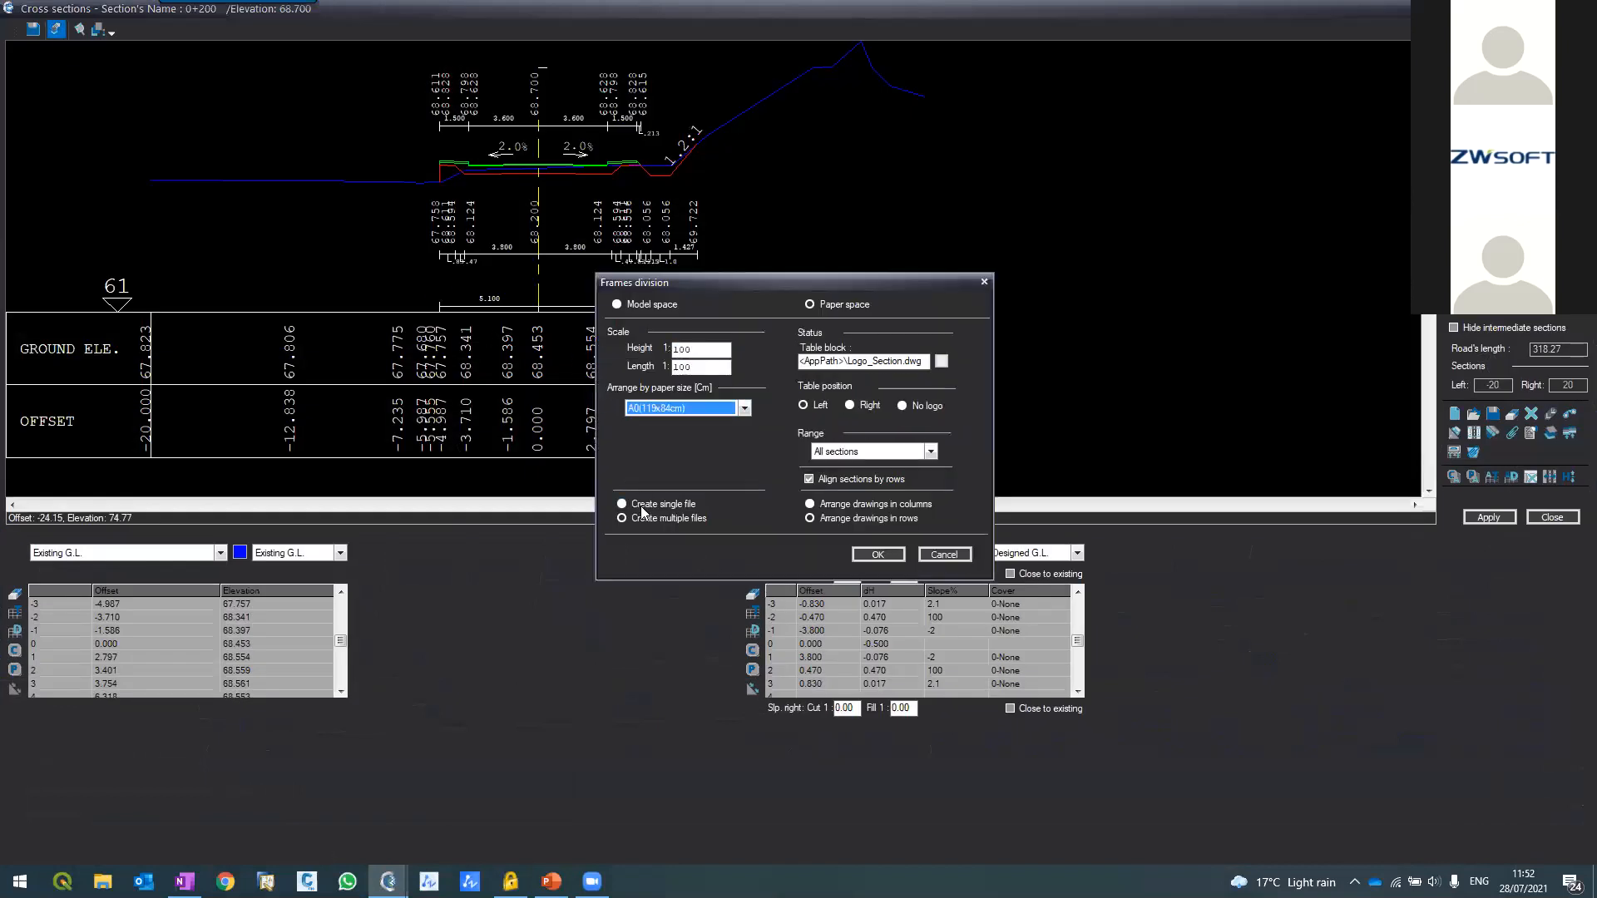
click(880, 555)
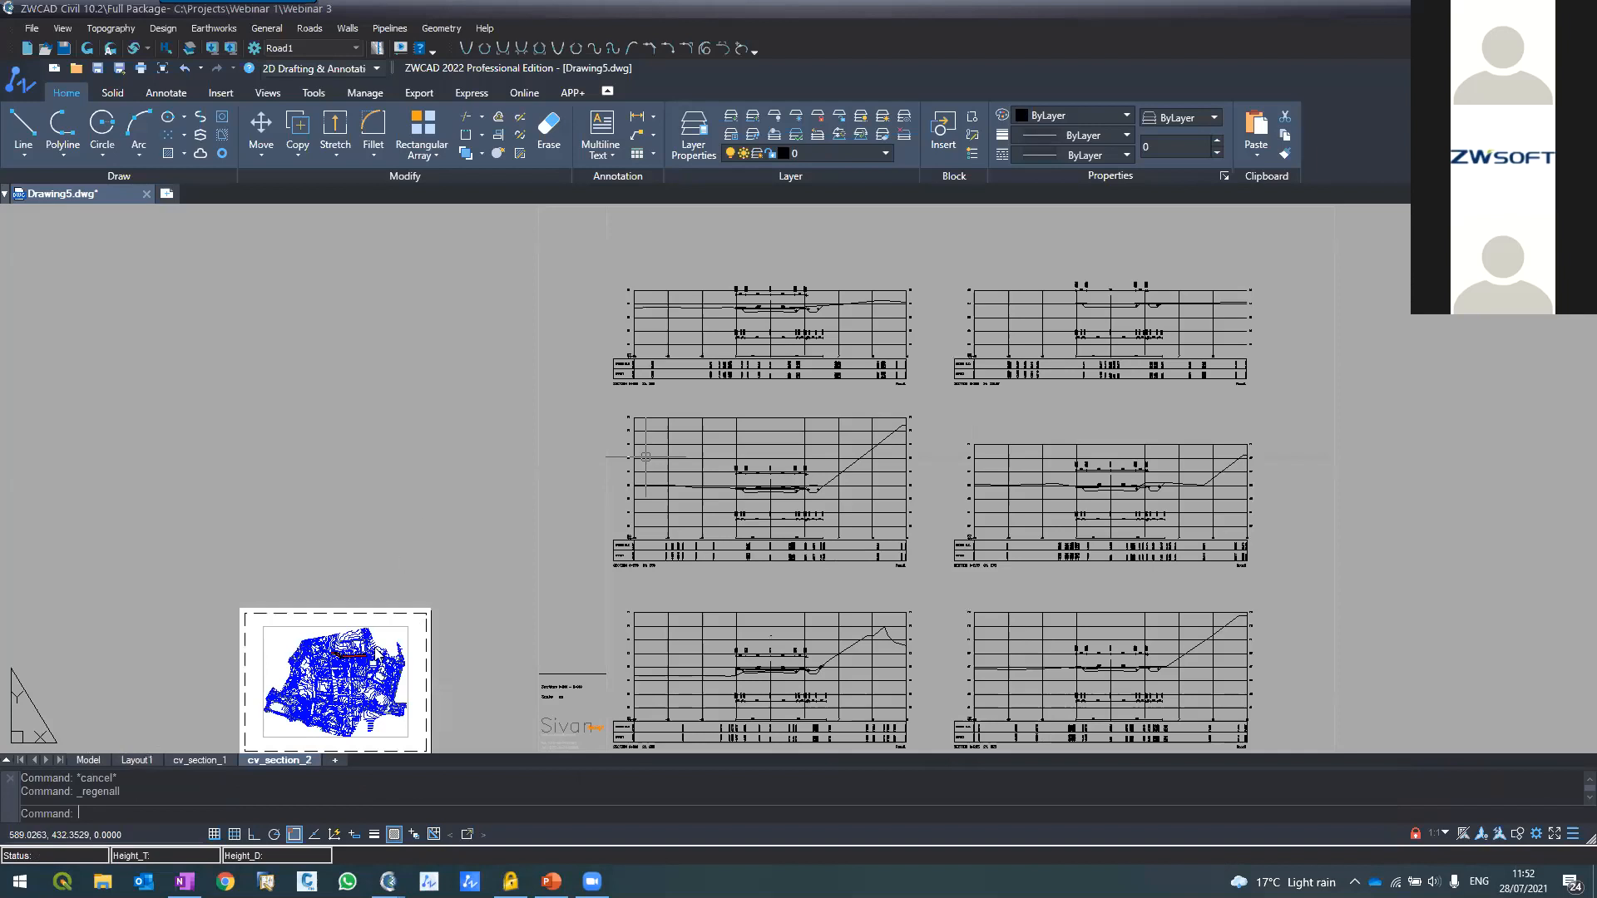
Look through the two section layouts and apply the A0 landscape Bullzip PDF Printer plot settings to cv_section_1
click(198, 758)
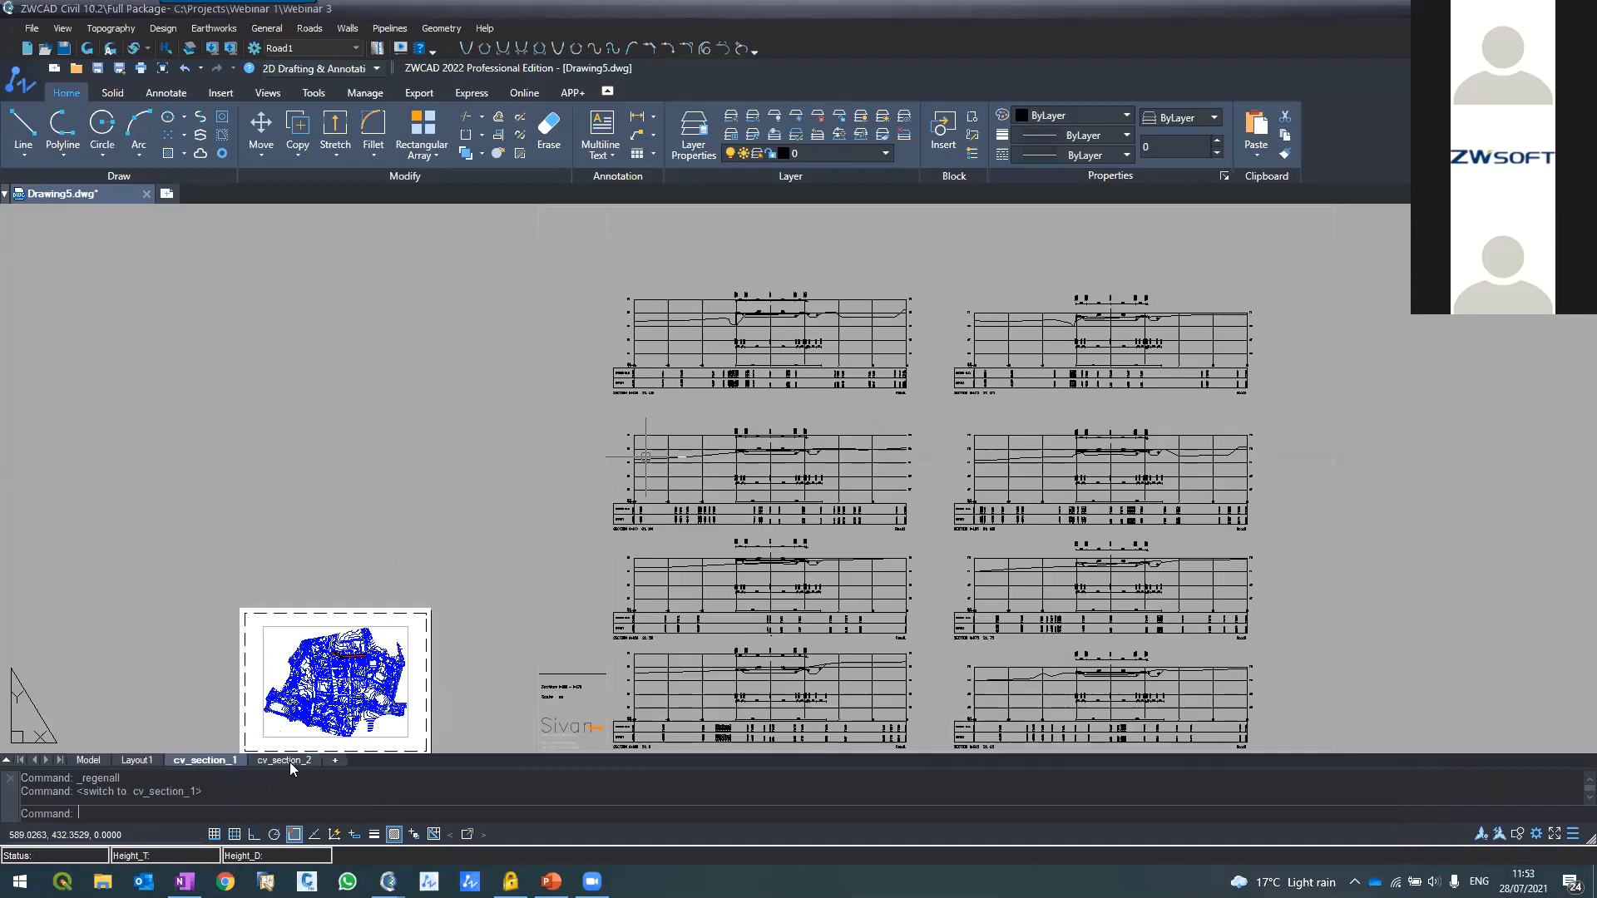
click(289, 762)
click(200, 760)
click(193, 551)
text(plot)
key(Return)
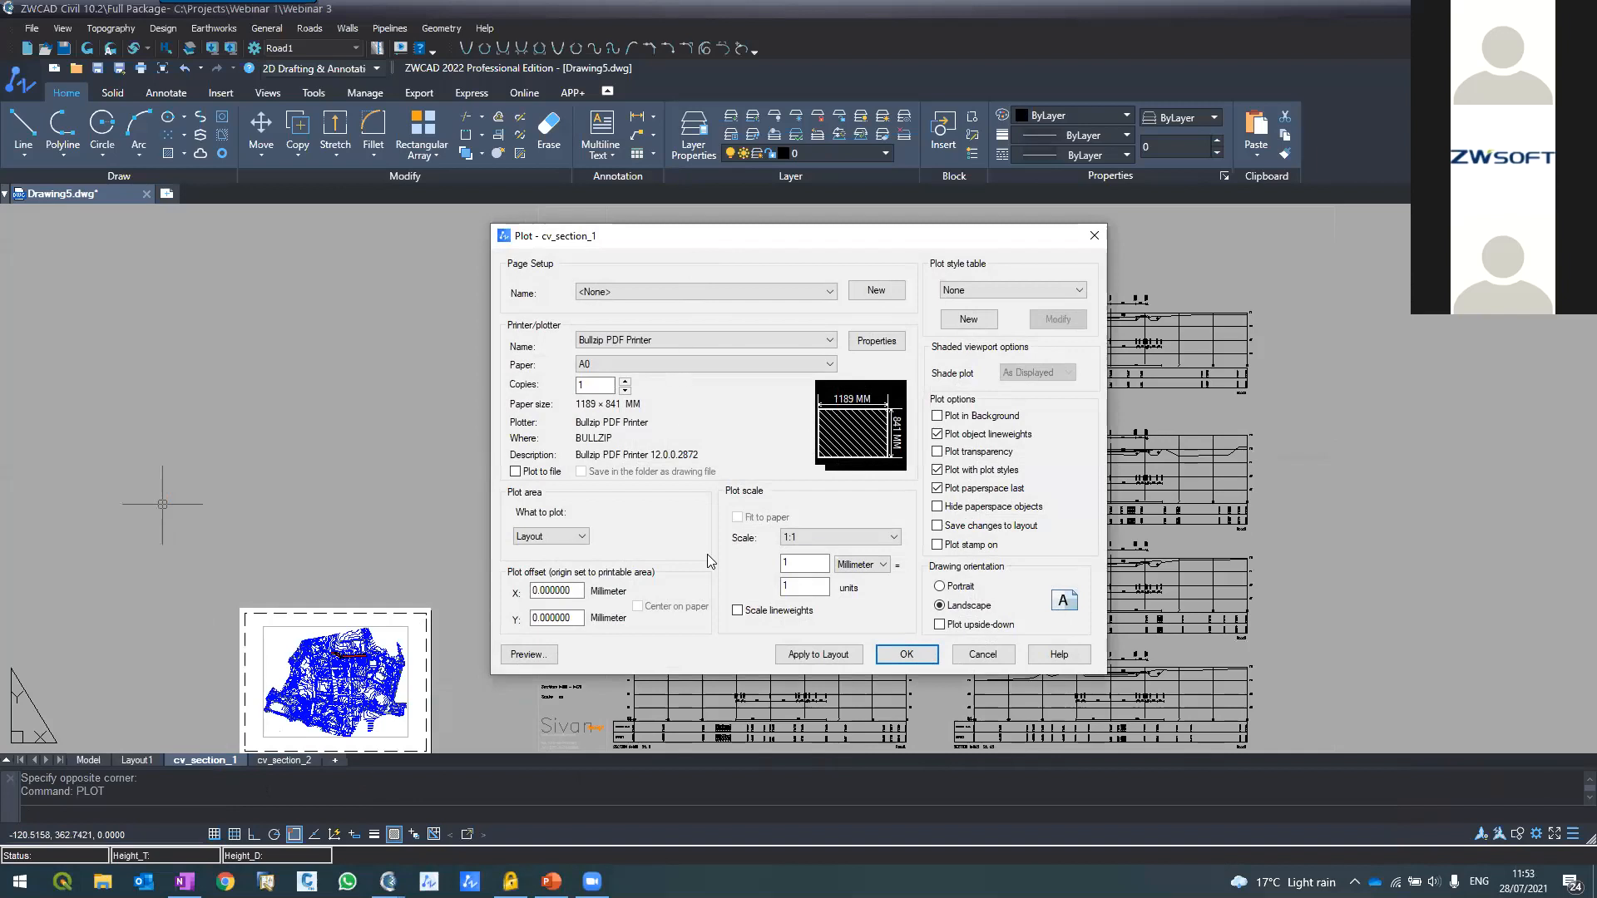
click(794, 655)
click(982, 655)
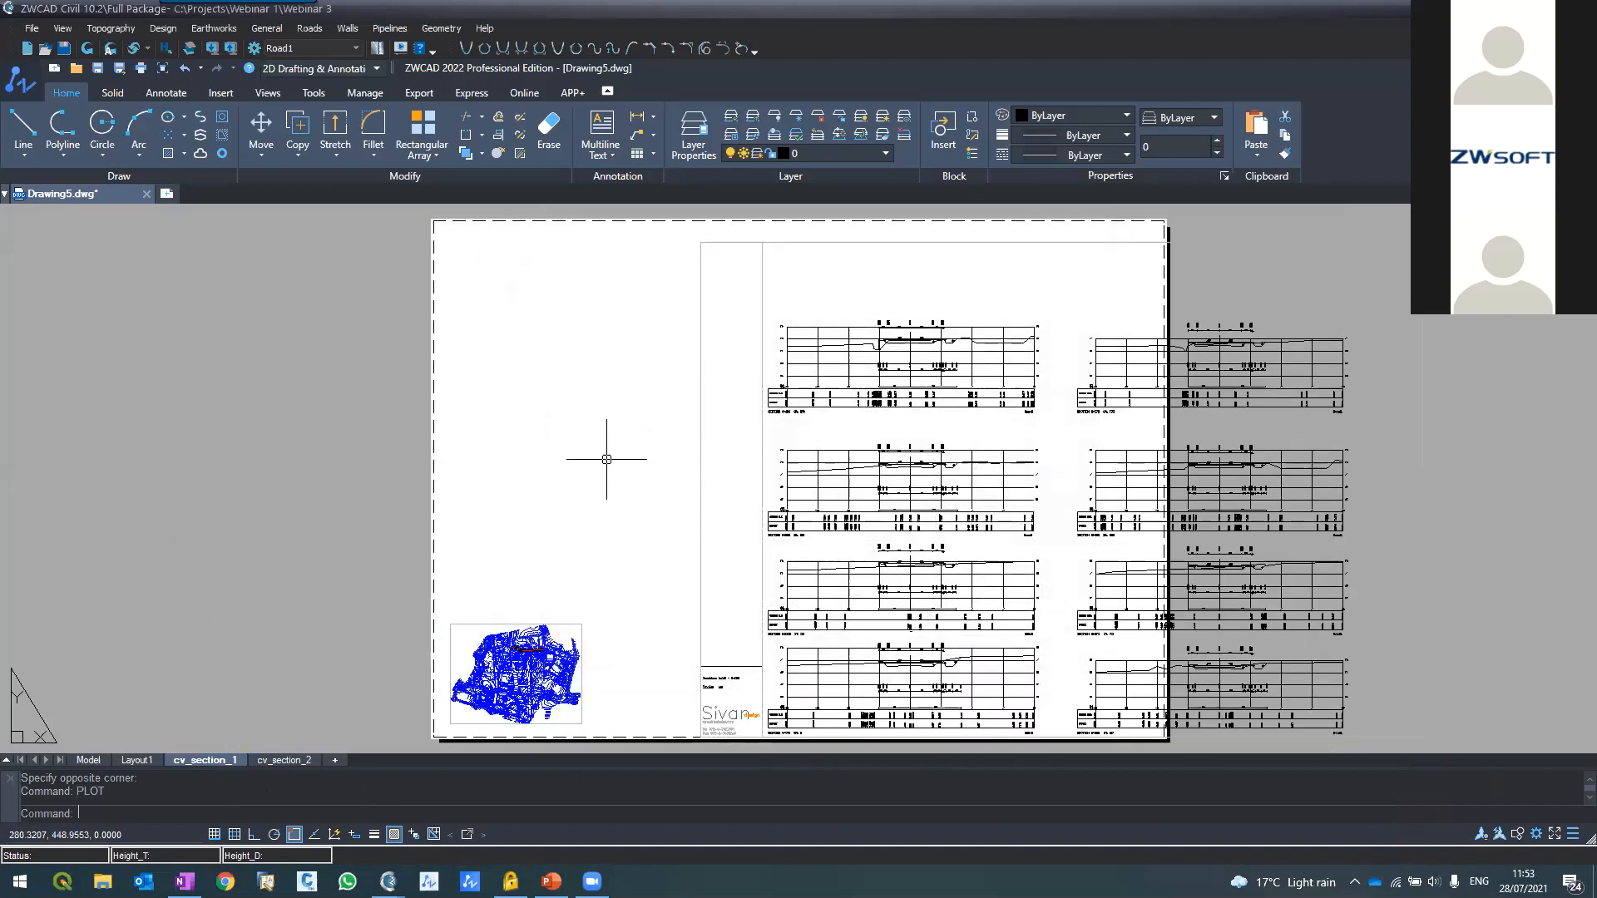
Change the color of the layer holding the cross-section grid lines to blue
scroll(761, 316, up, 3)
scroll(774, 287, down, 5)
scroll(757, 516, up, 6)
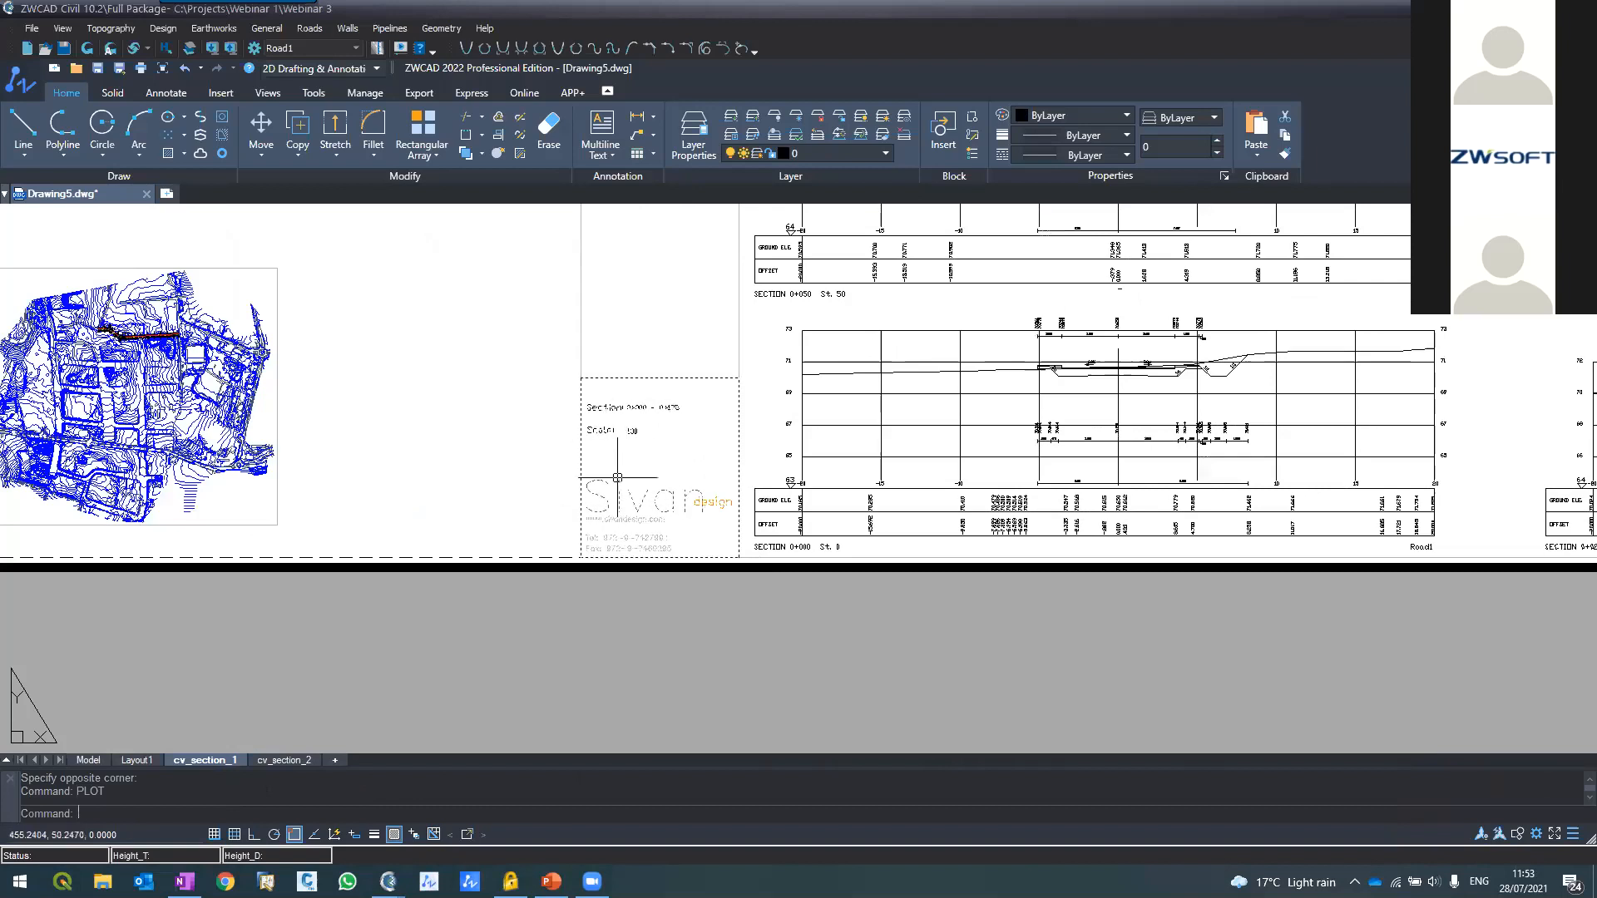
scroll(504, 498, down, 5)
scroll(623, 450, up, 3)
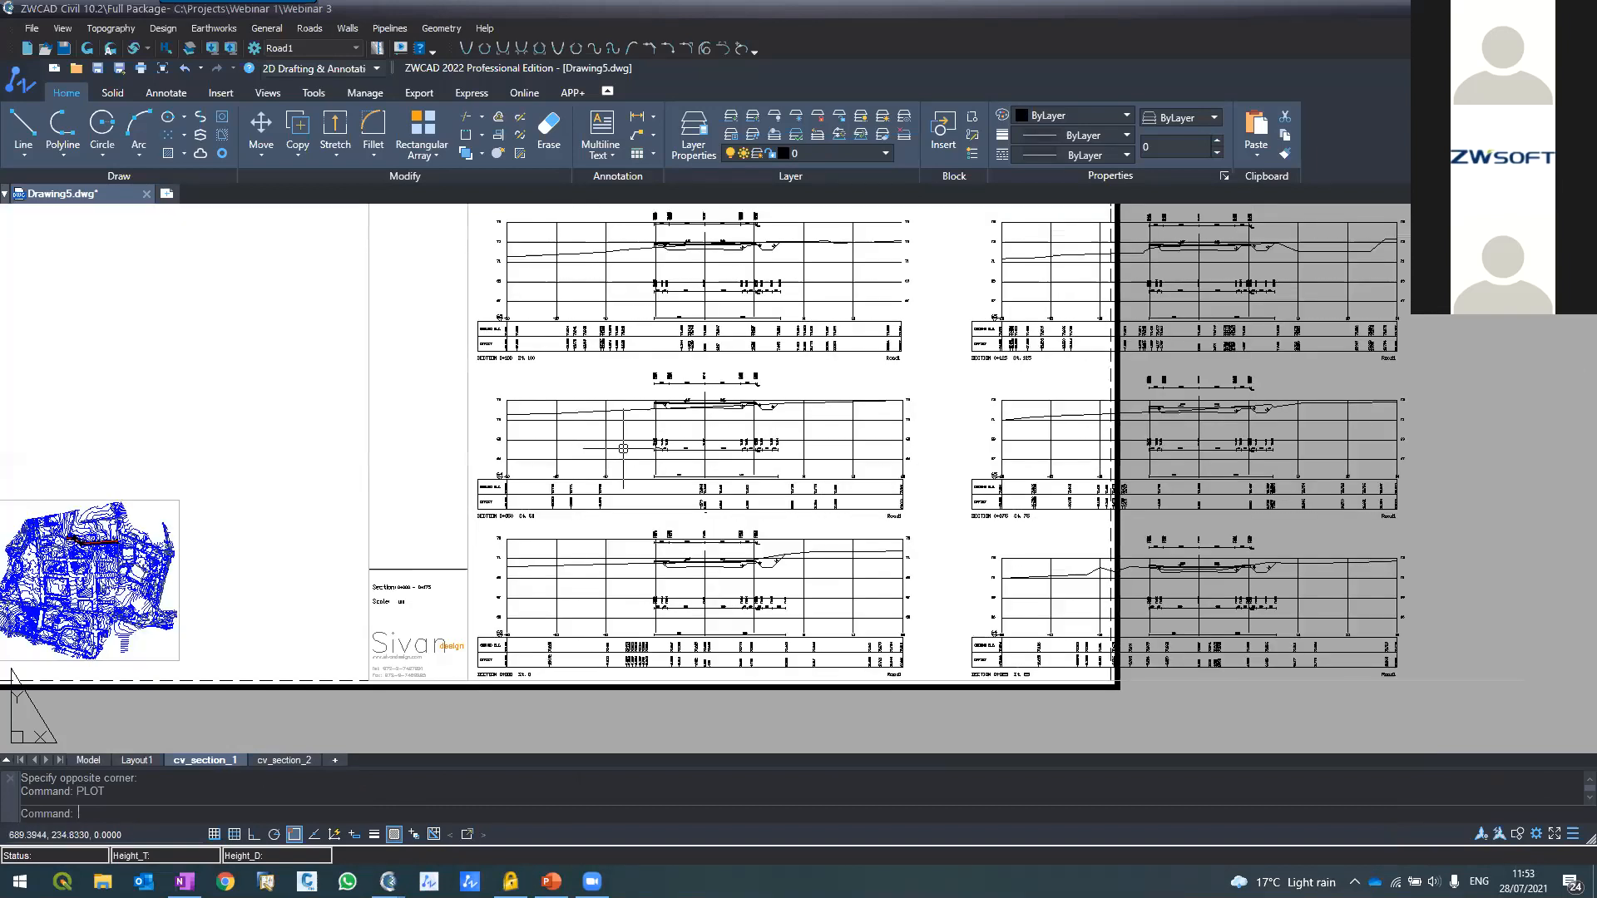
scroll(622, 449, up, 5)
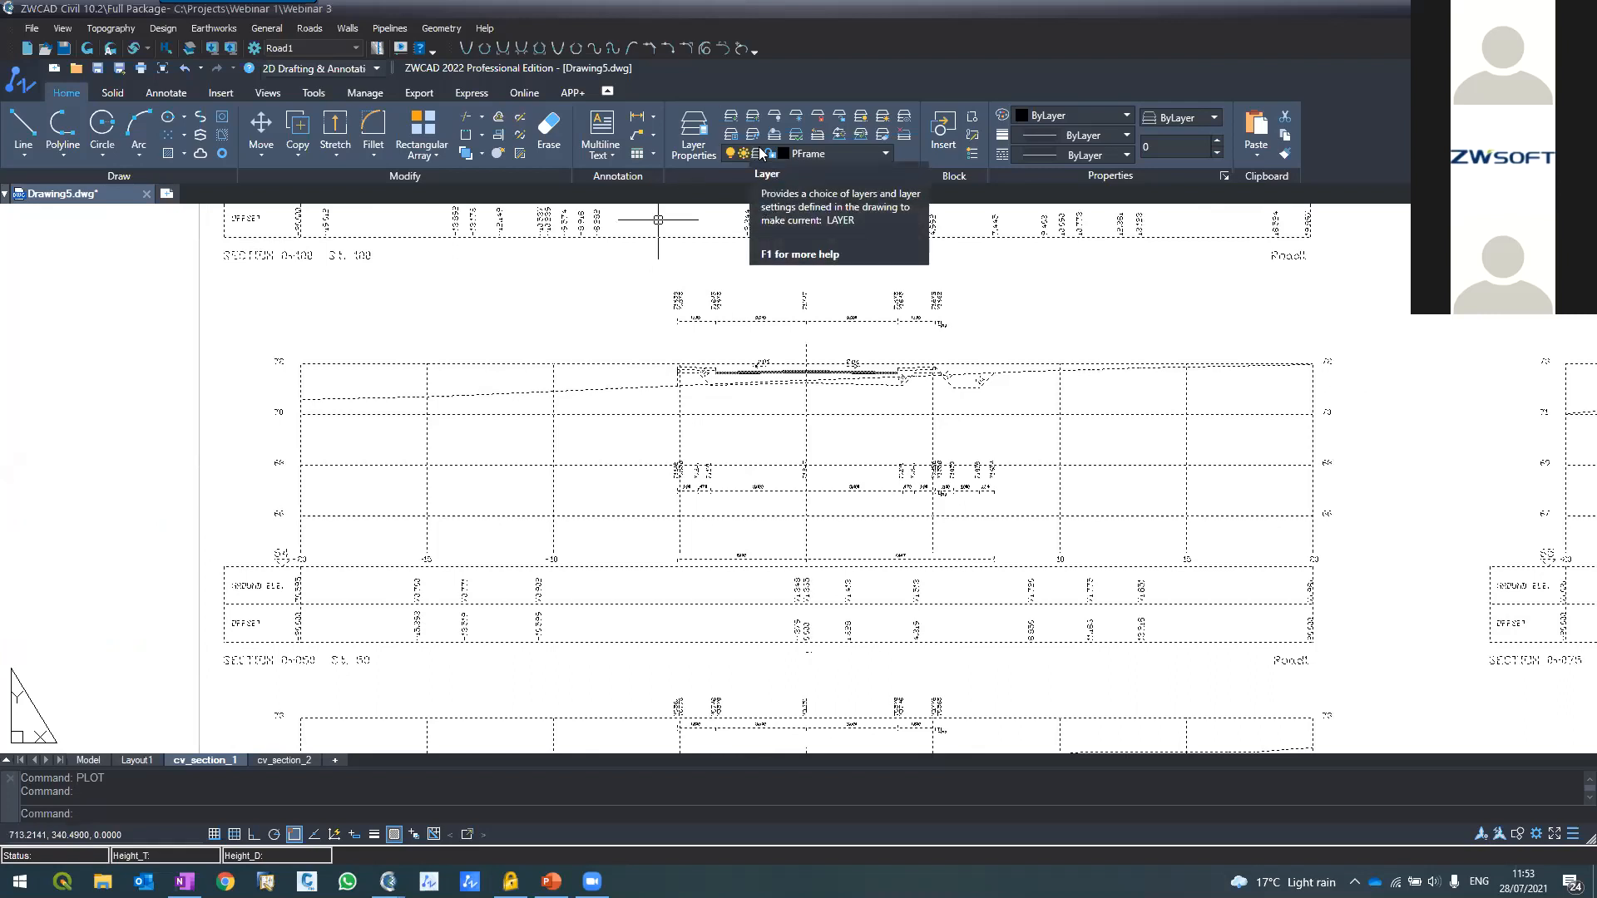
click(779, 155)
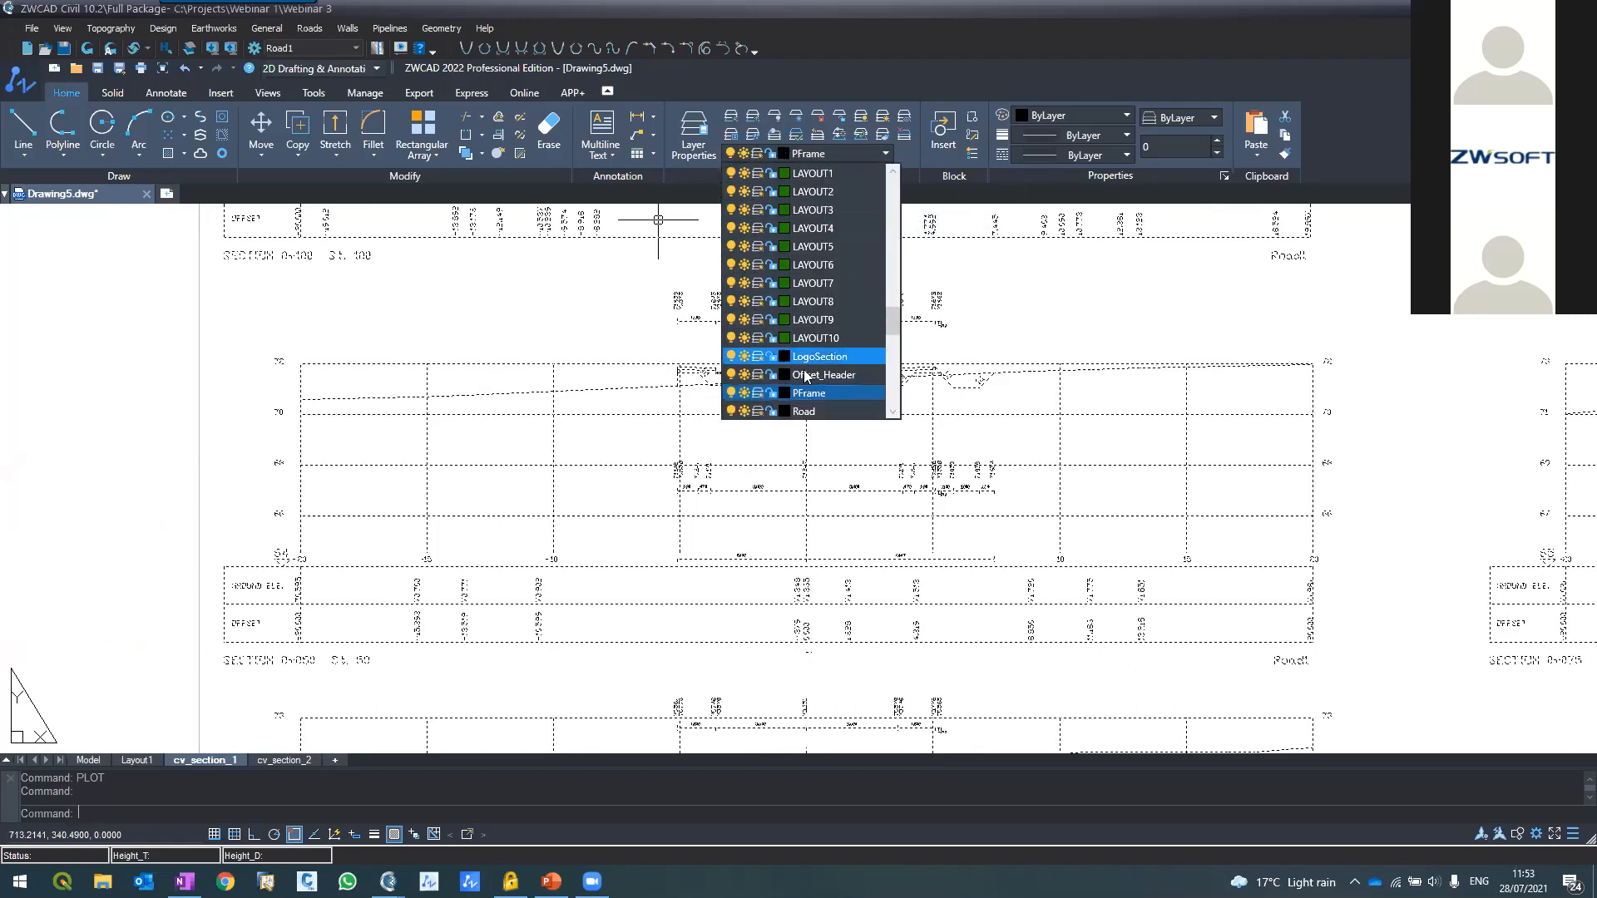
scroll(800, 287, up, 5)
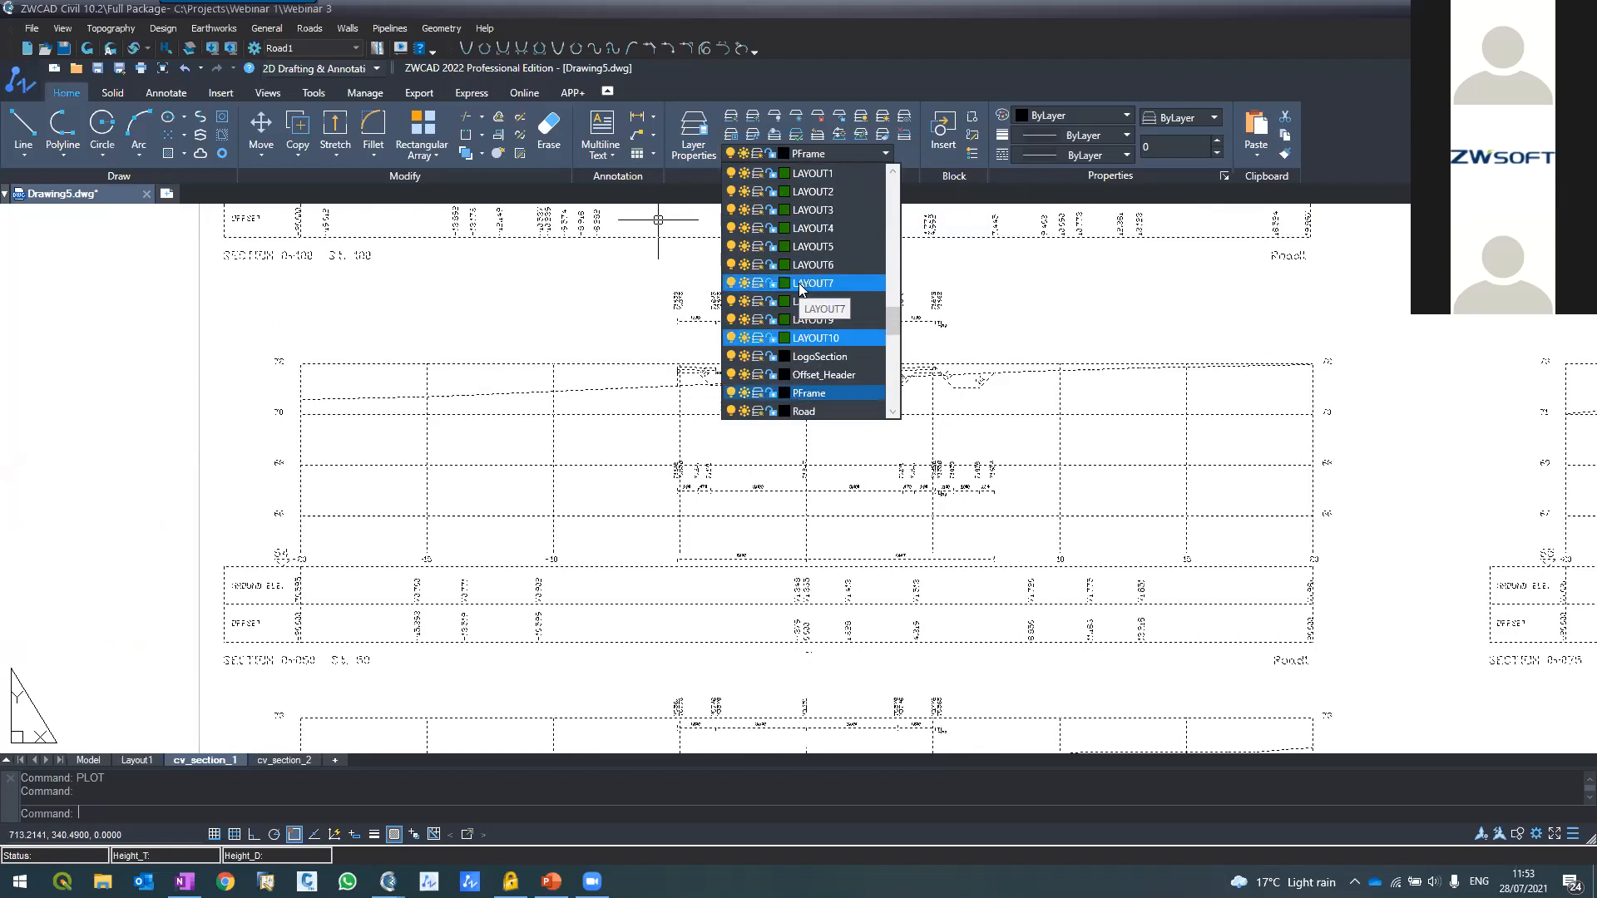
click(783, 192)
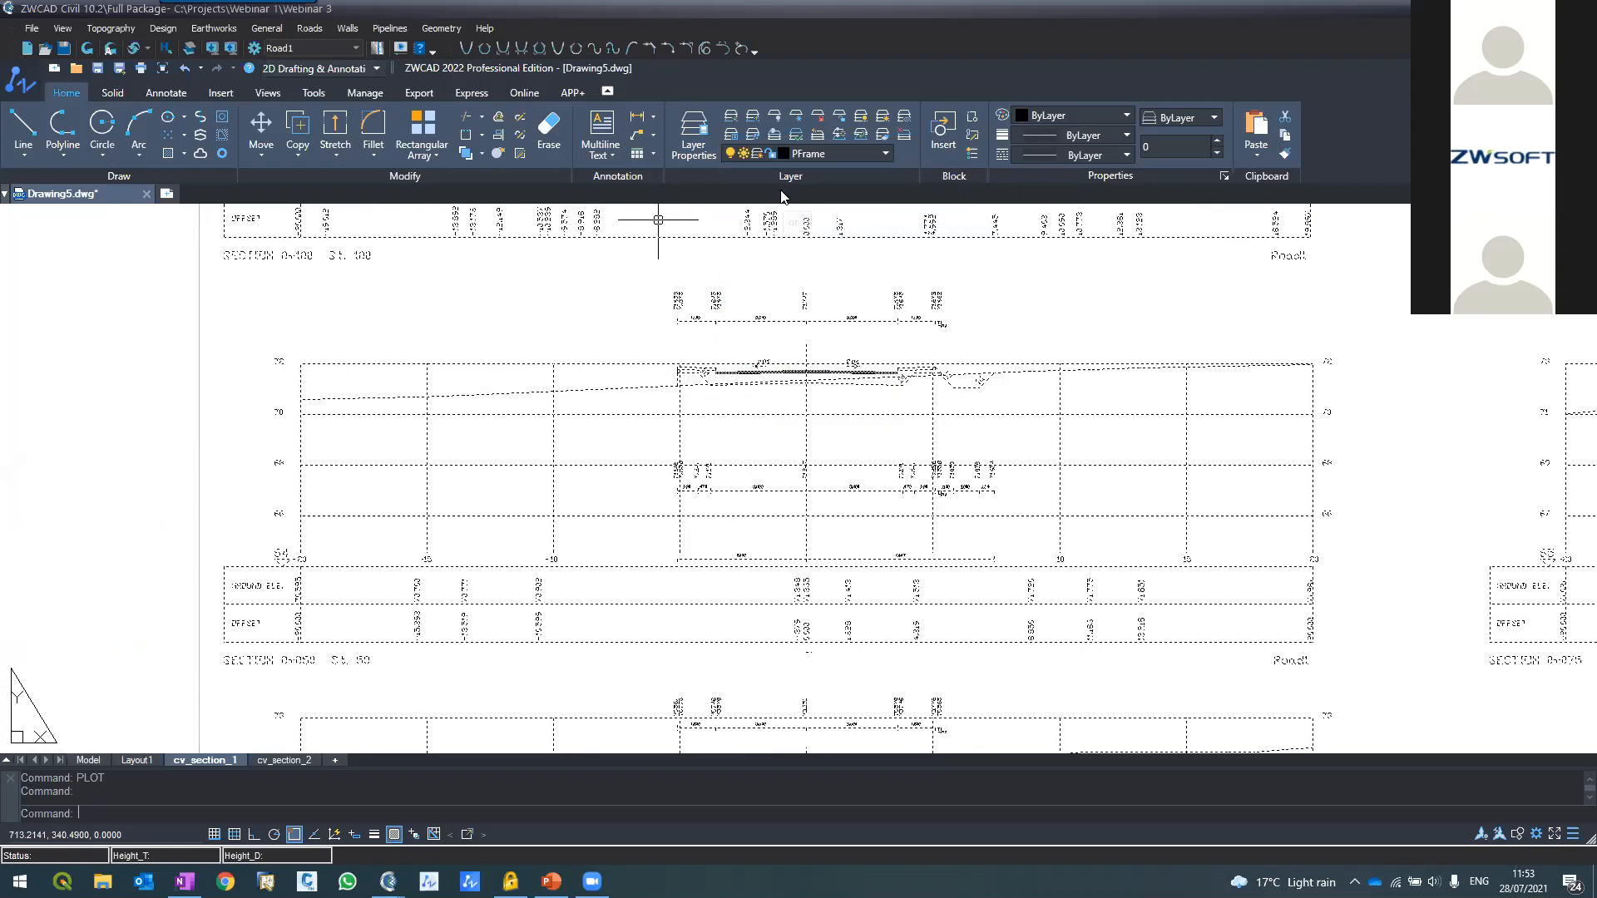
click(701, 501)
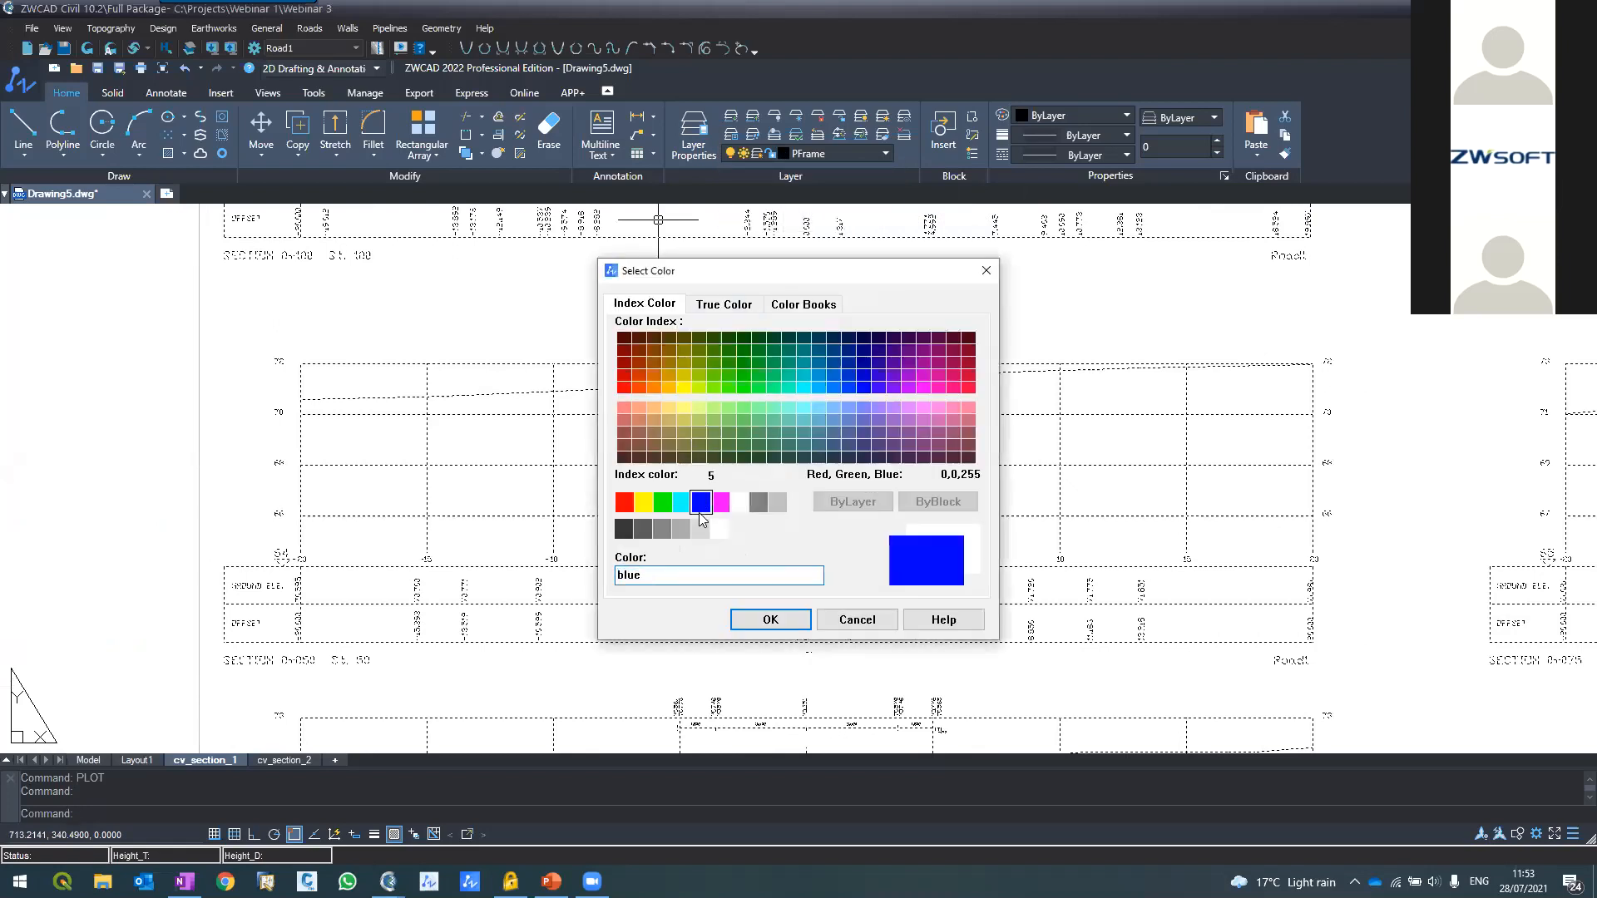
click(748, 616)
key(Escape)
key(Escape)
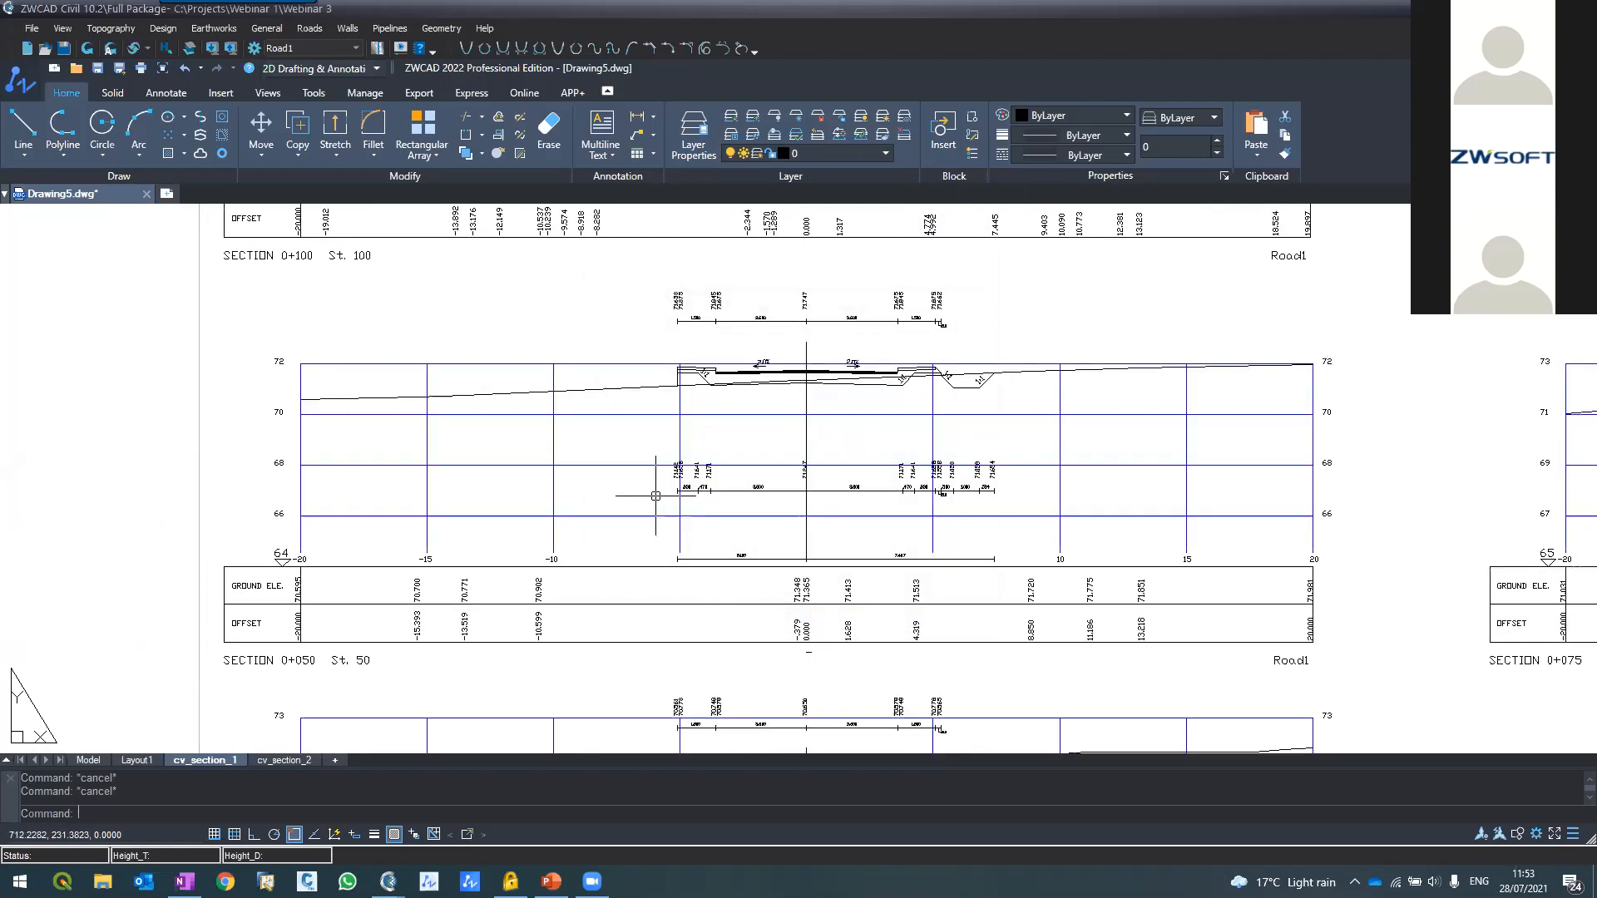
Switch from the cv_section_1 layout to model space and bring back the Cross sections window
scroll(641, 482, down, 4)
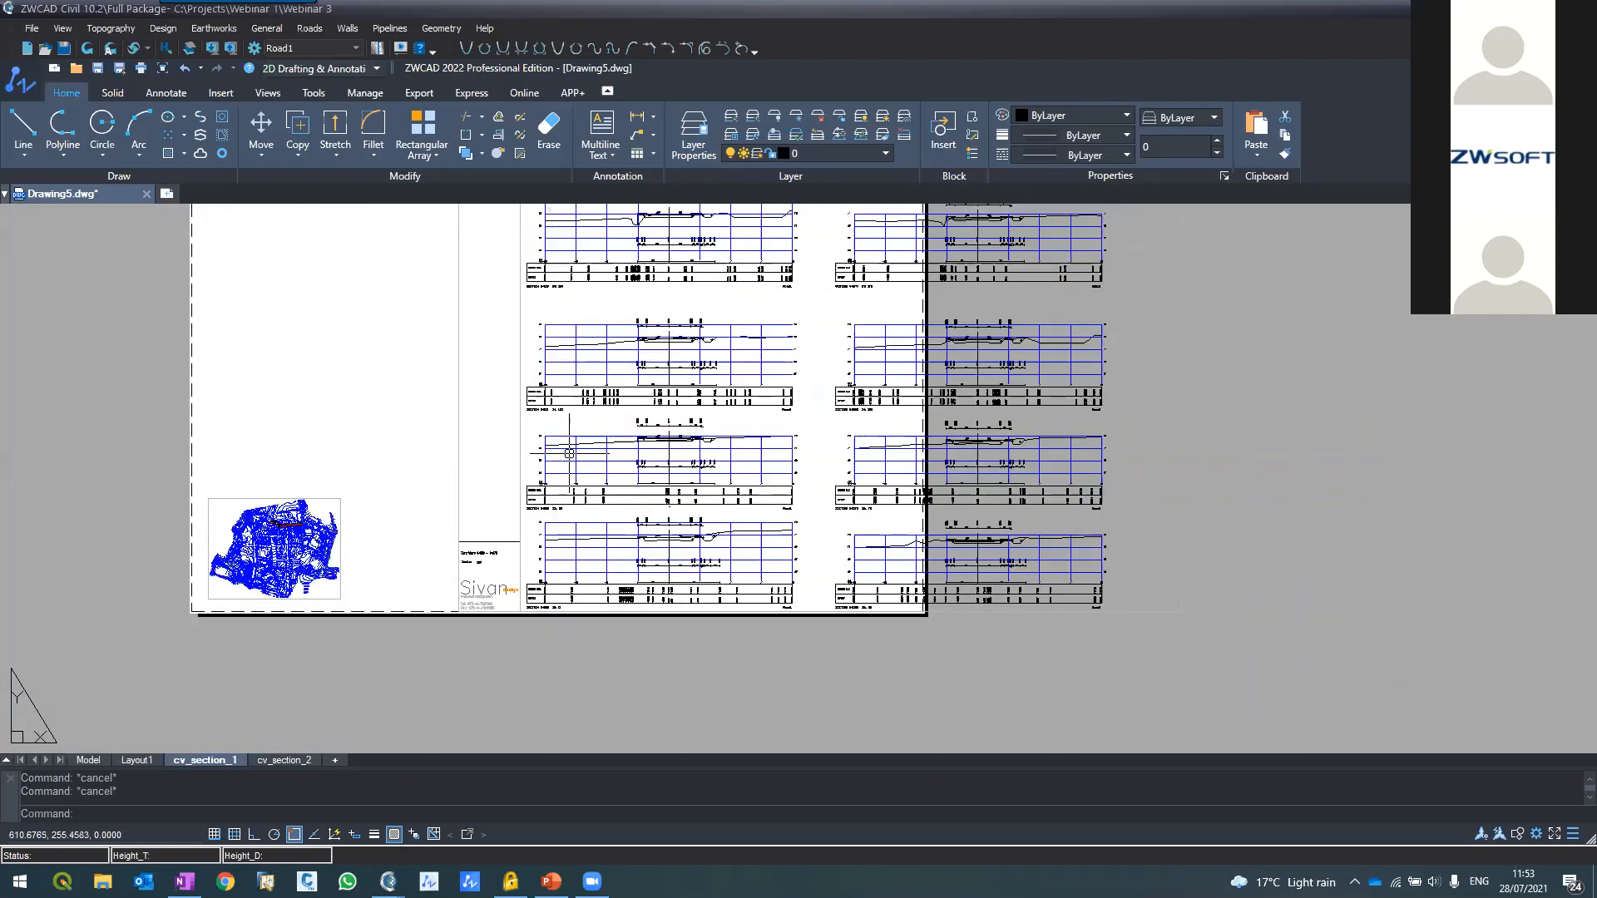
scroll(569, 453, down, 2)
scroll(569, 454, down, 2)
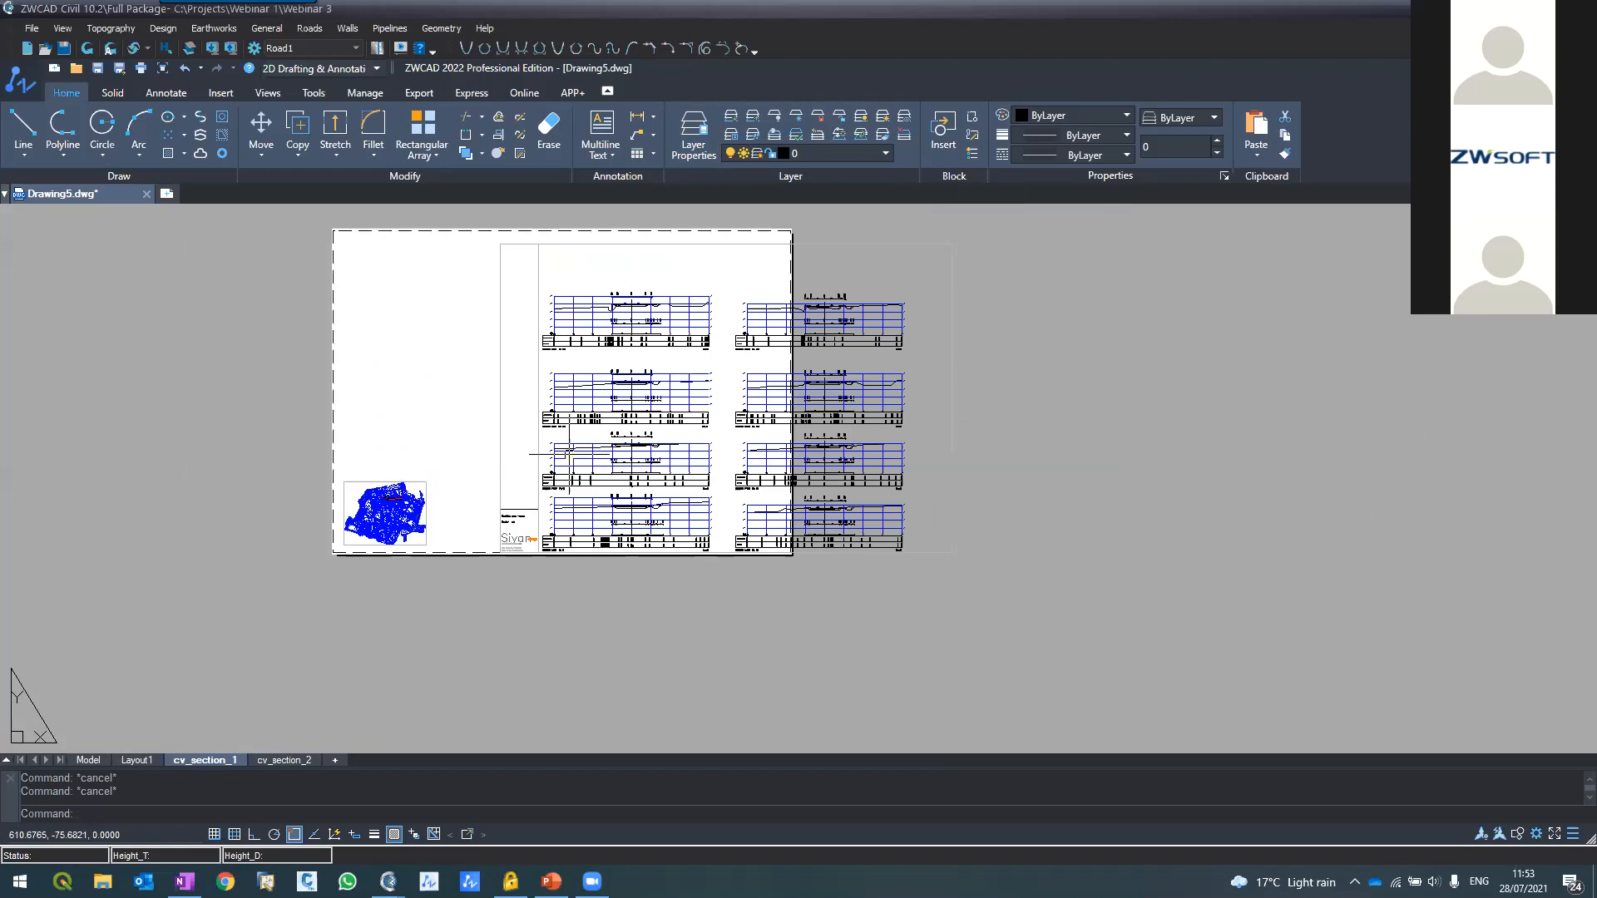
click(111, 763)
click(93, 762)
mouse_move(389, 882)
click(414, 804)
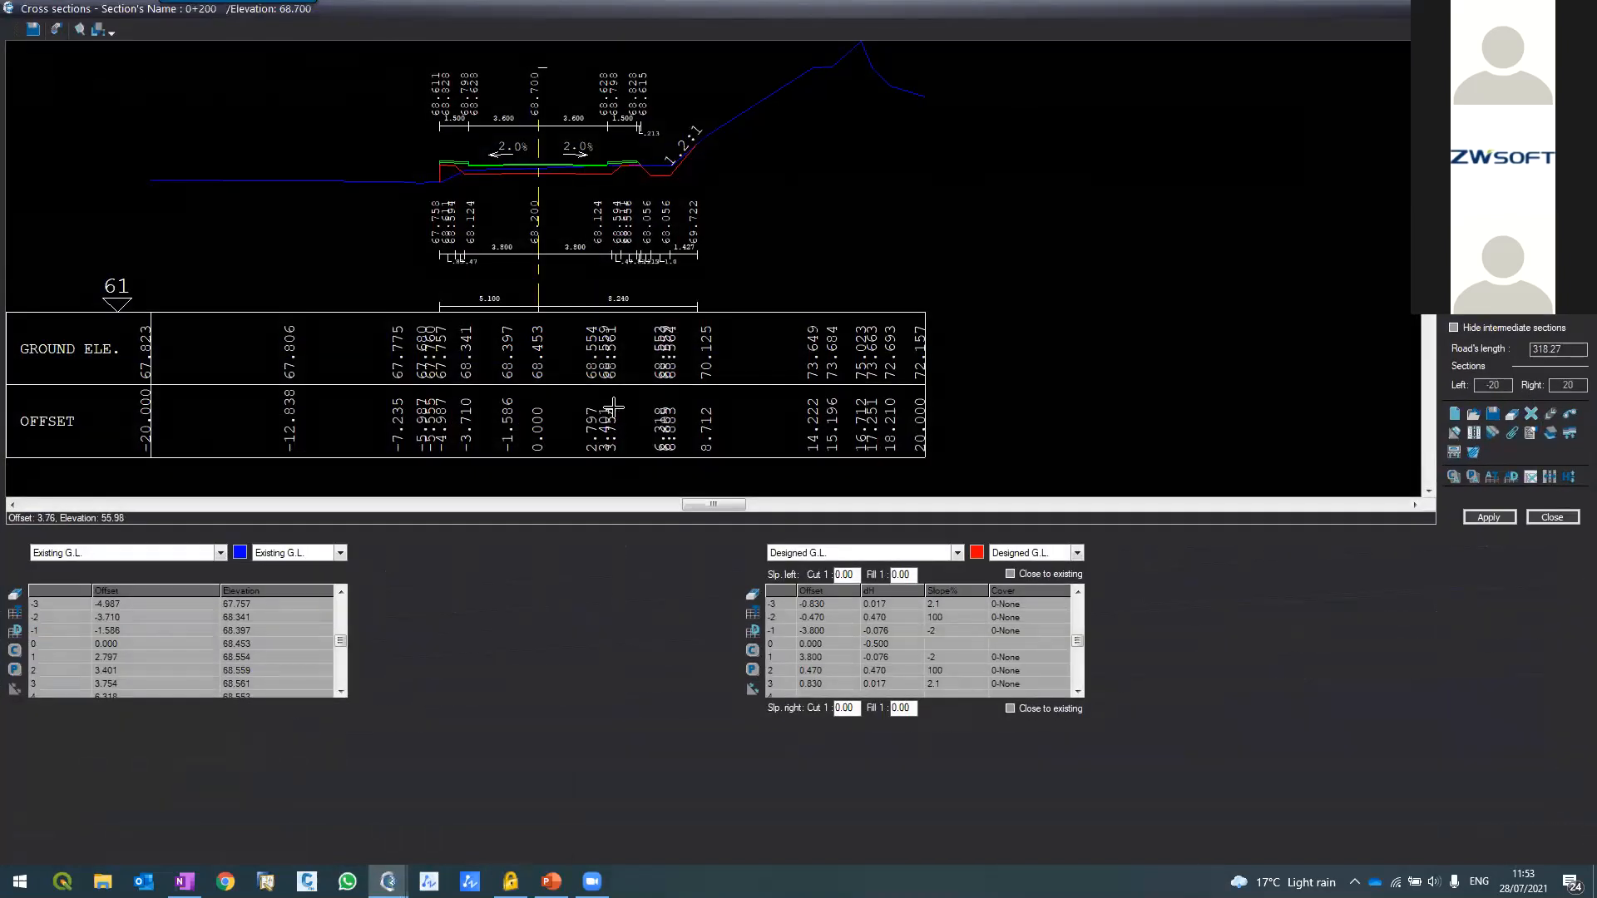
Page through Road1's cross sections from 0+200 to 0+050 and close the Cross sections window
key(Page_Up)
key(Page_Up)
key(Page_Up)
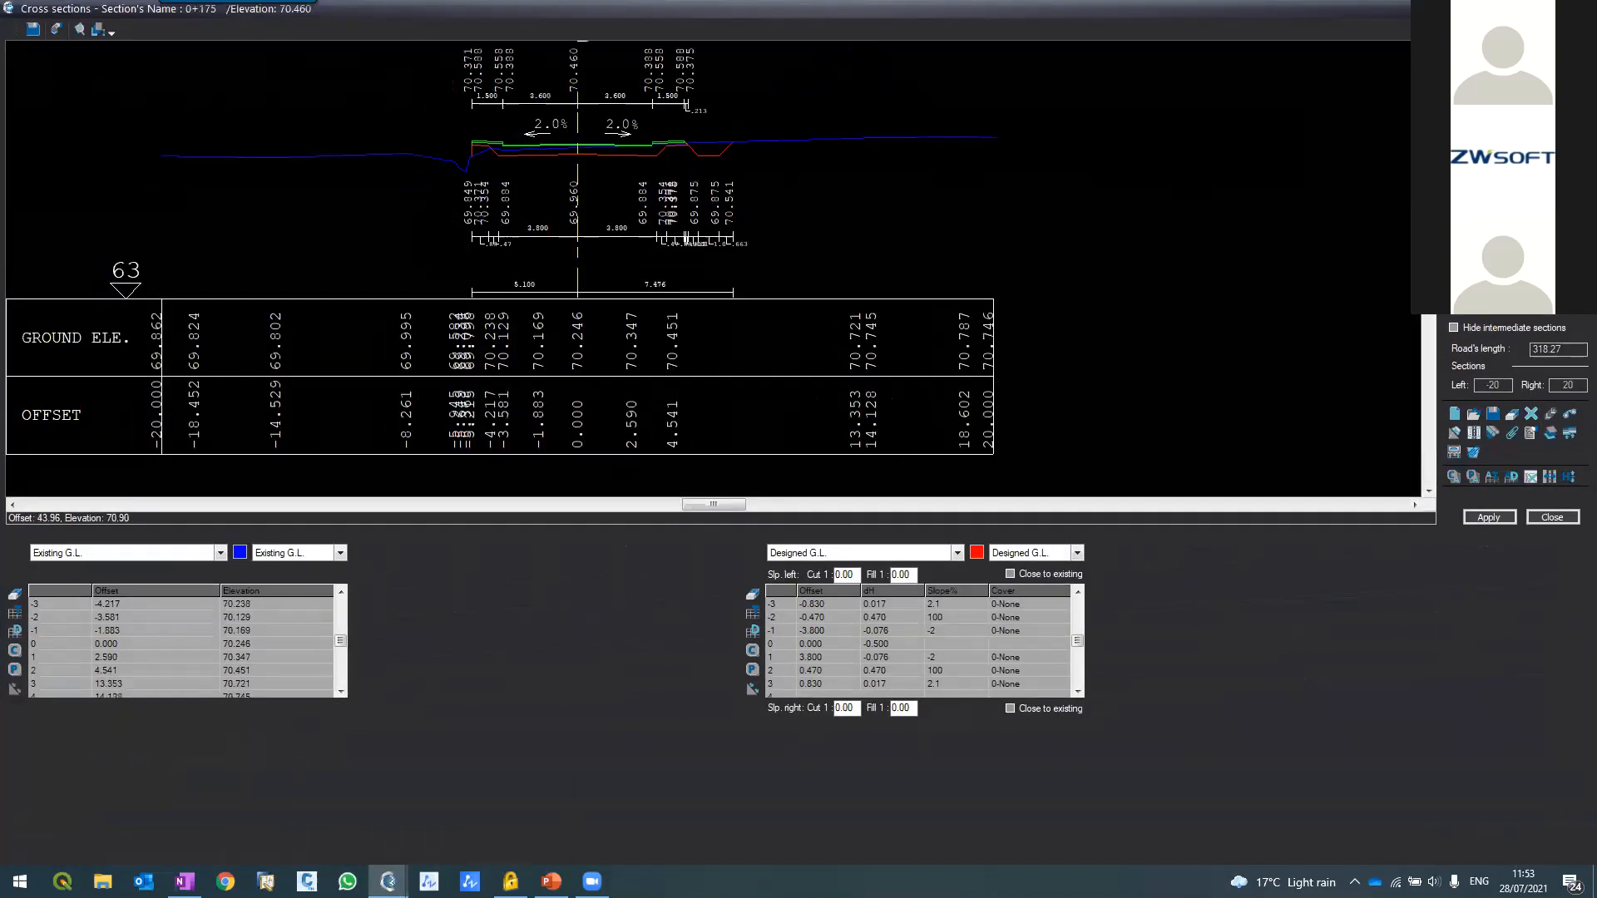
key(Page_Up)
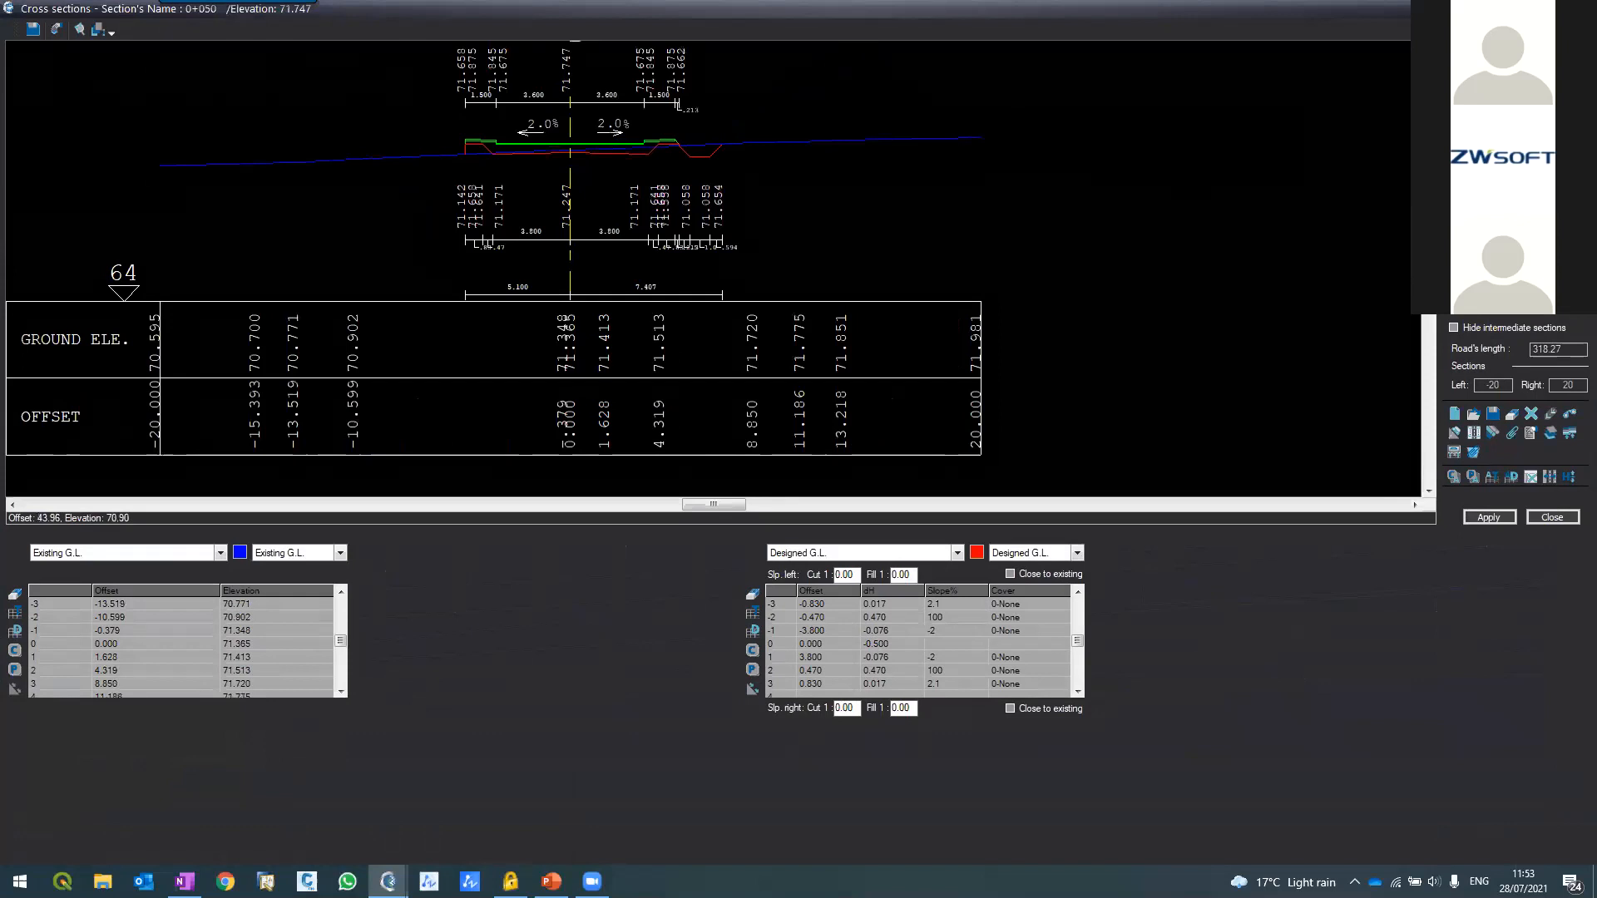
key(Page_Down)
key(Escape)
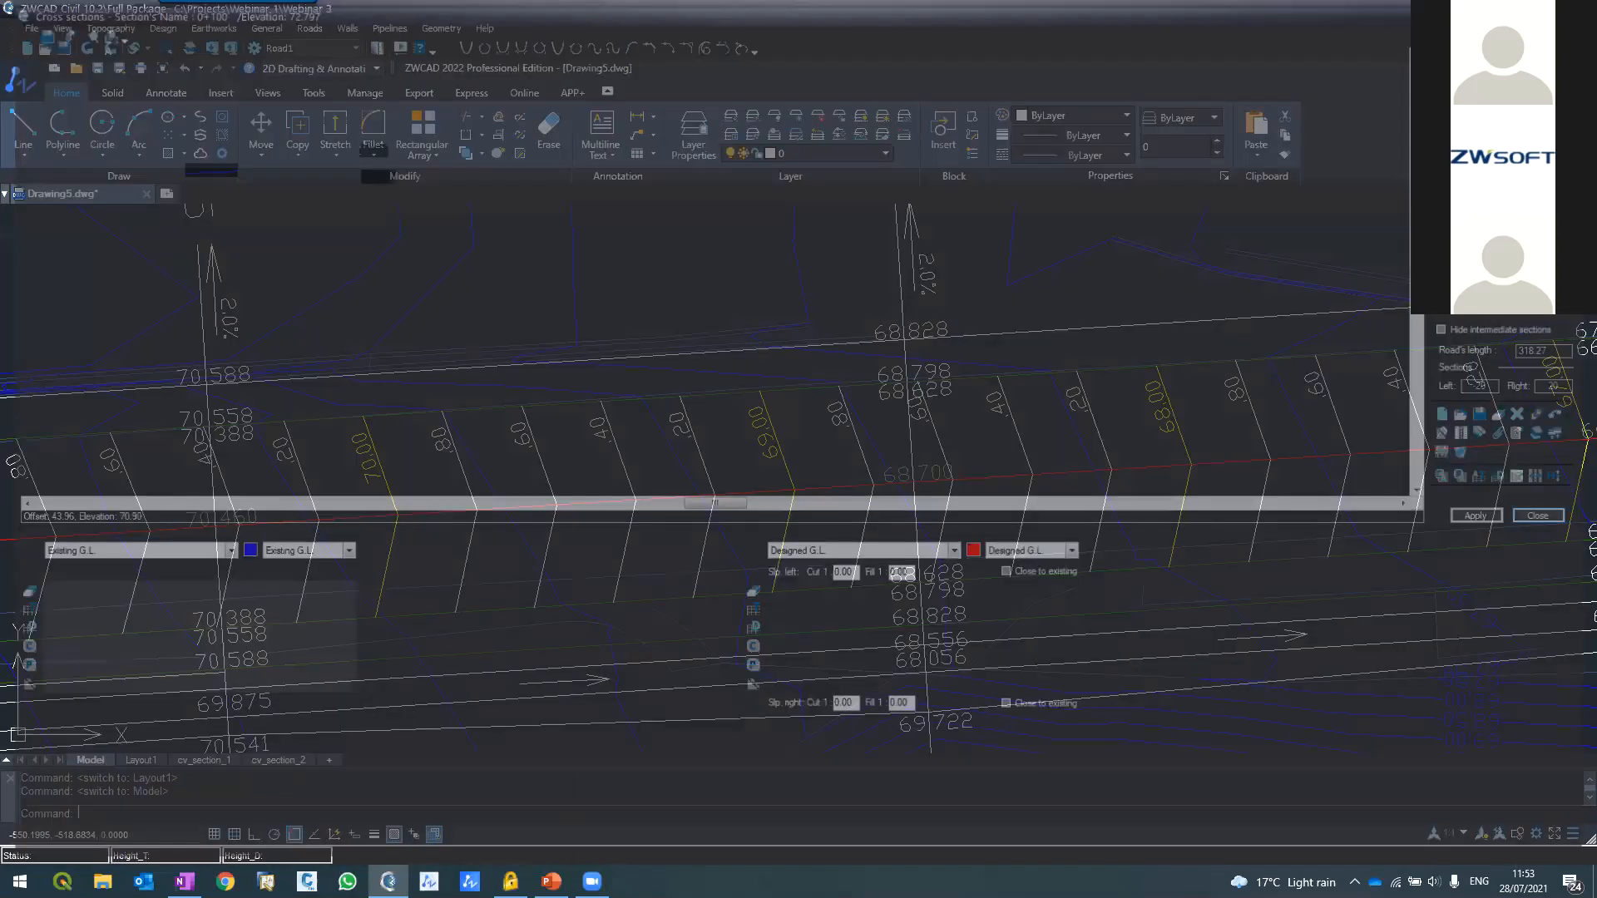
Examine the generated road plan's contours, elevations and slope arrows, focusing on the road's start at 0+000
scroll(942, 333, down, 3)
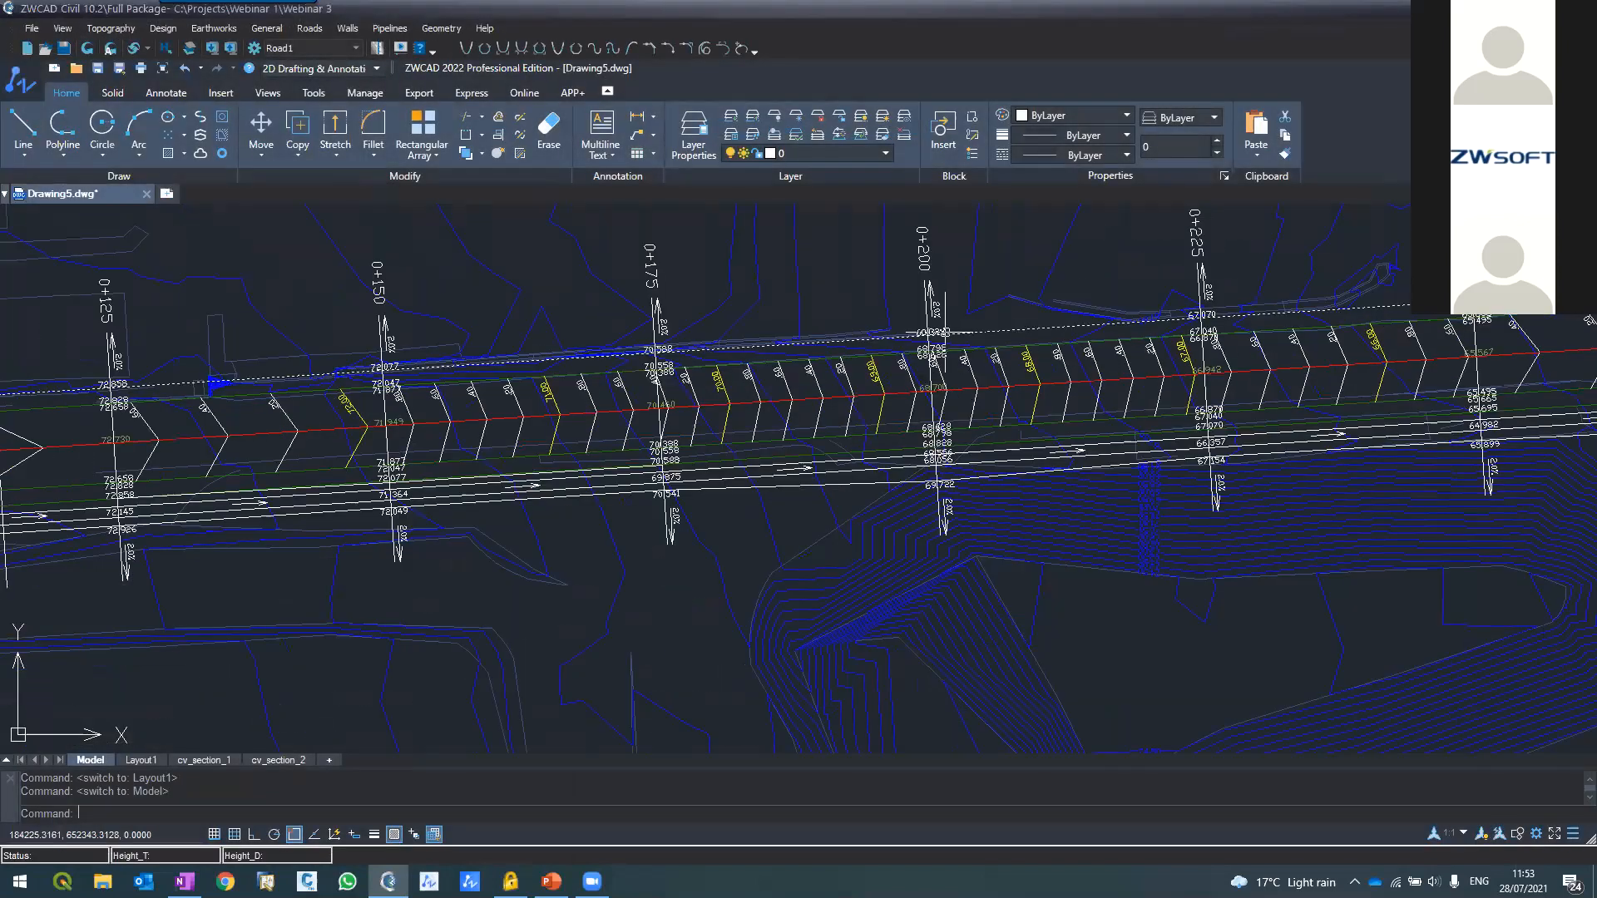
scroll(318, 287, down, 2)
scroll(297, 261, up, 2)
scroll(297, 261, up, 3)
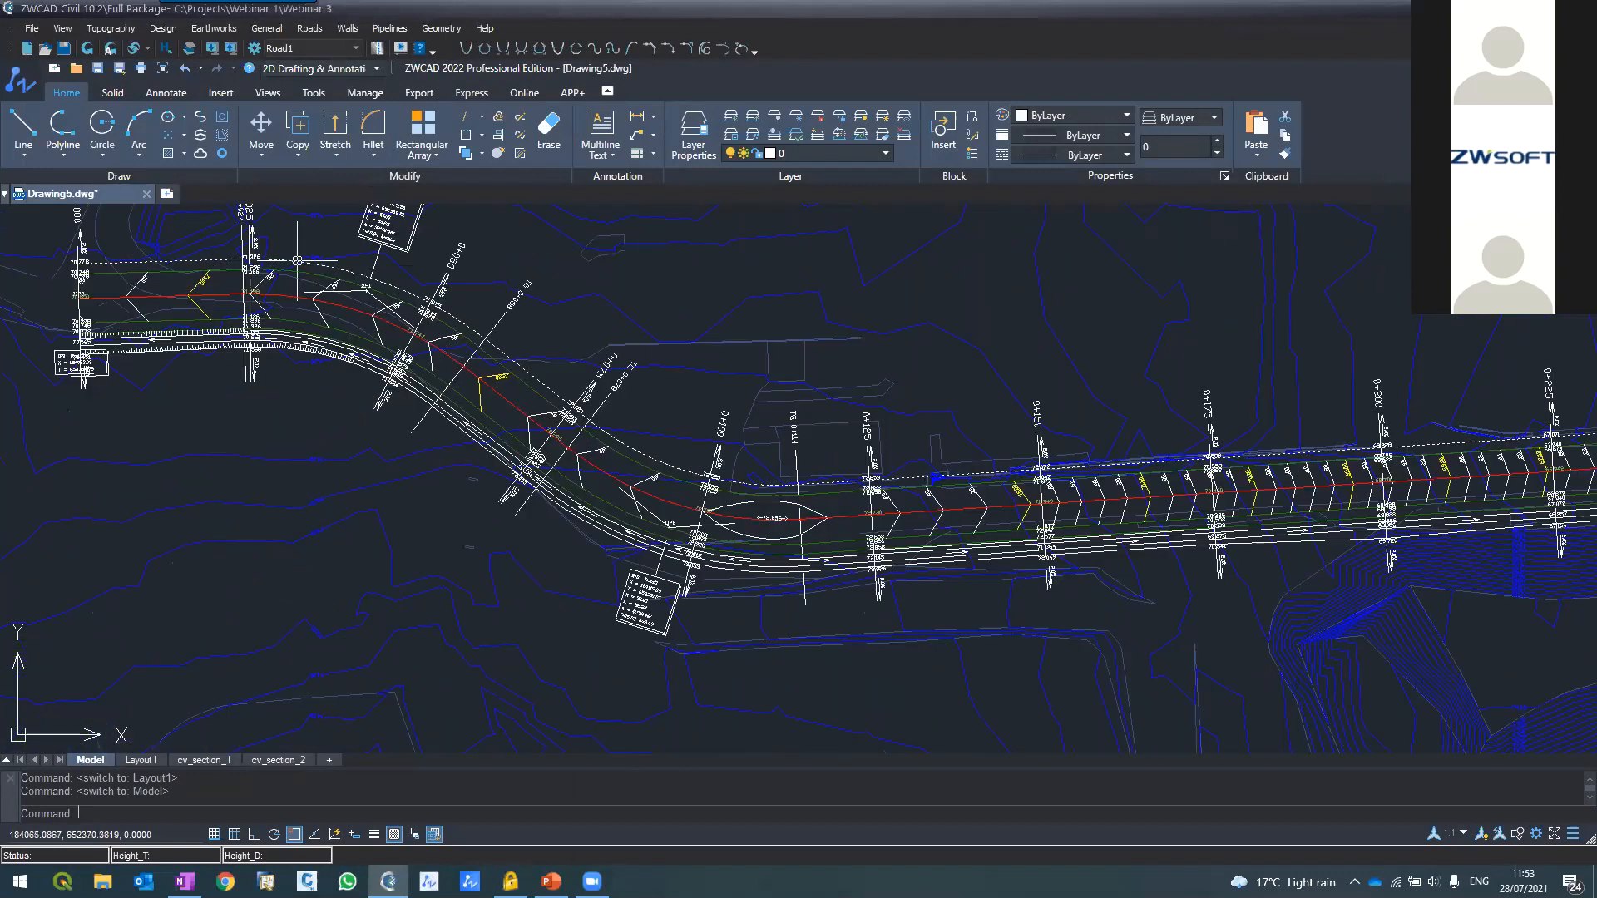
scroll(301, 269, down, 3)
scroll(301, 270, down, 2)
scroll(301, 269, up, 4)
scroll(58, 262, up, 1)
scroll(58, 262, down, 3)
scroll(75, 271, up, 5)
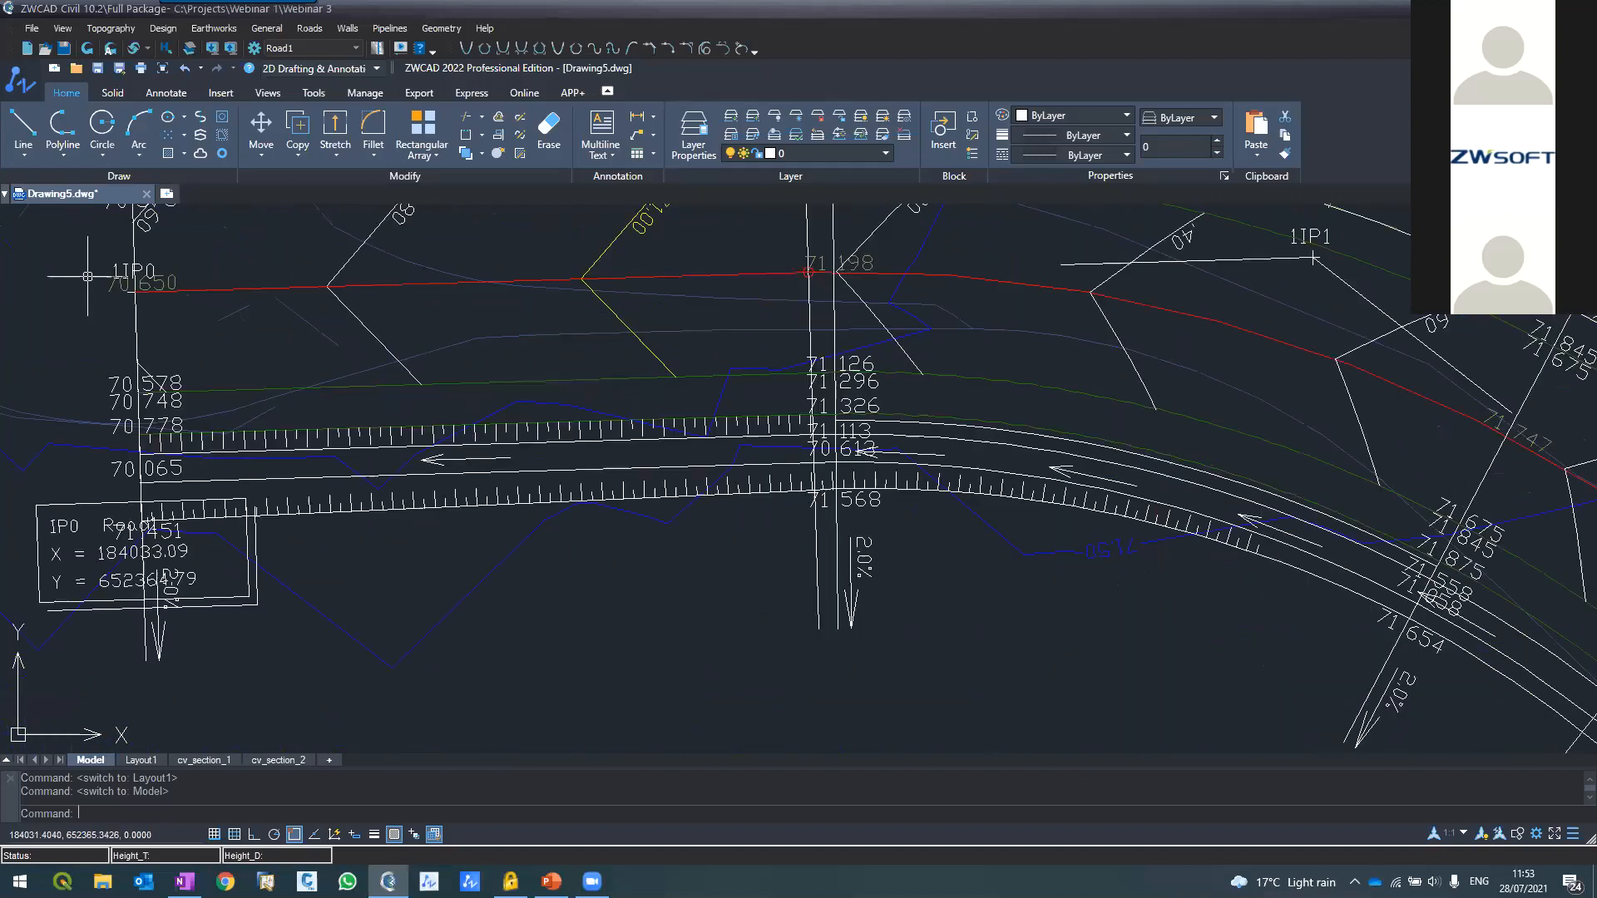
scroll(91, 279, up, 1)
scroll(108, 287, down, 5)
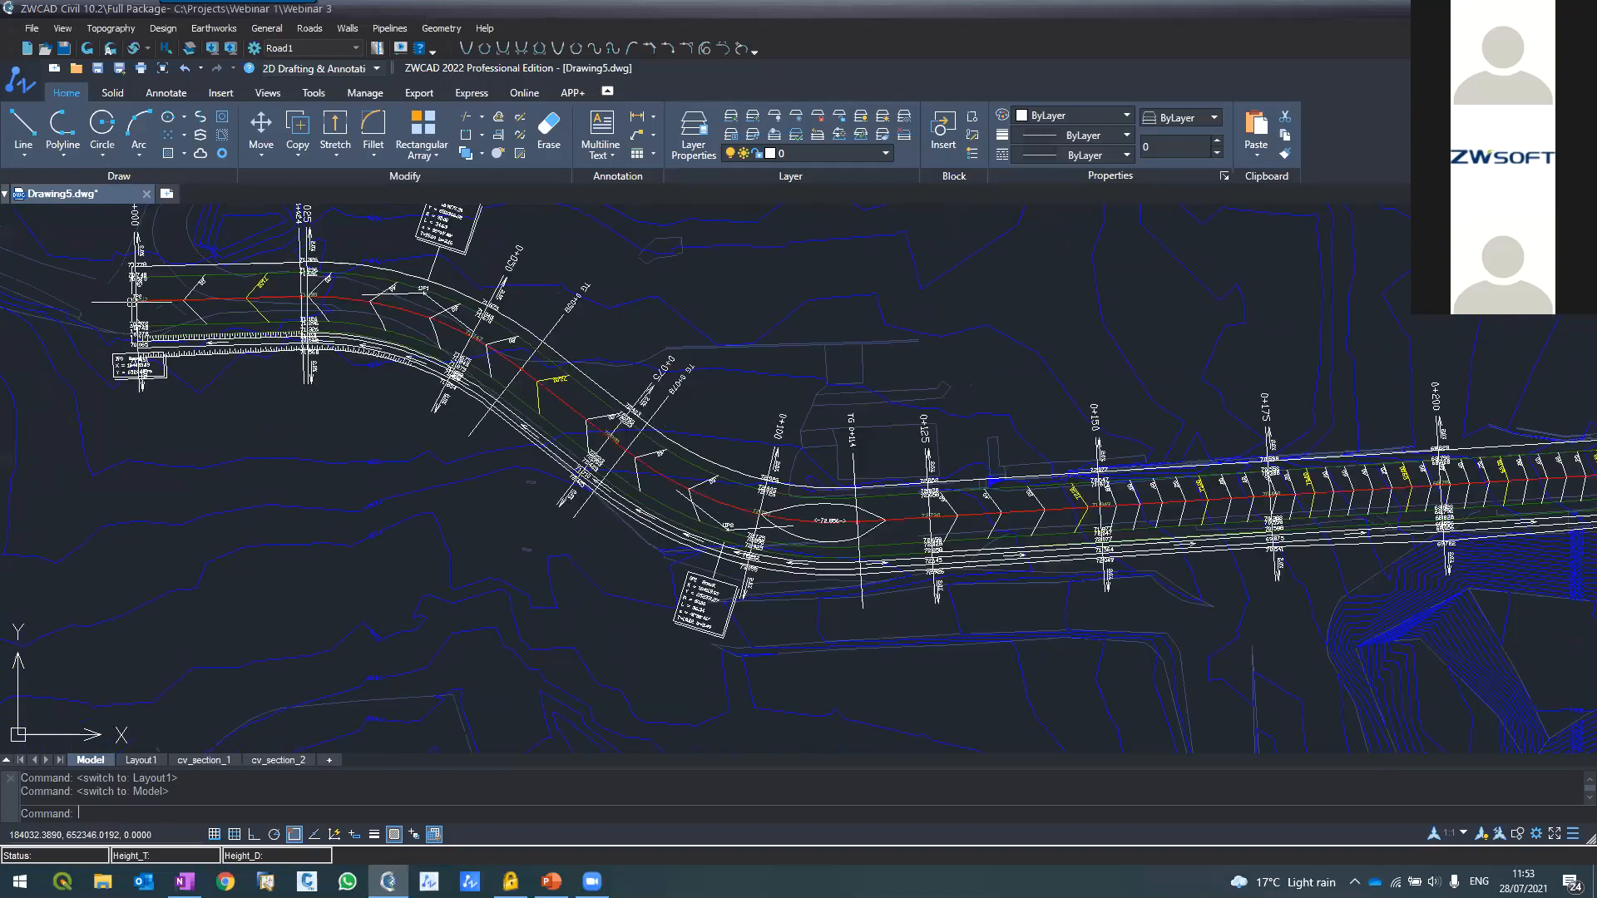
scroll(119, 265, up, 5)
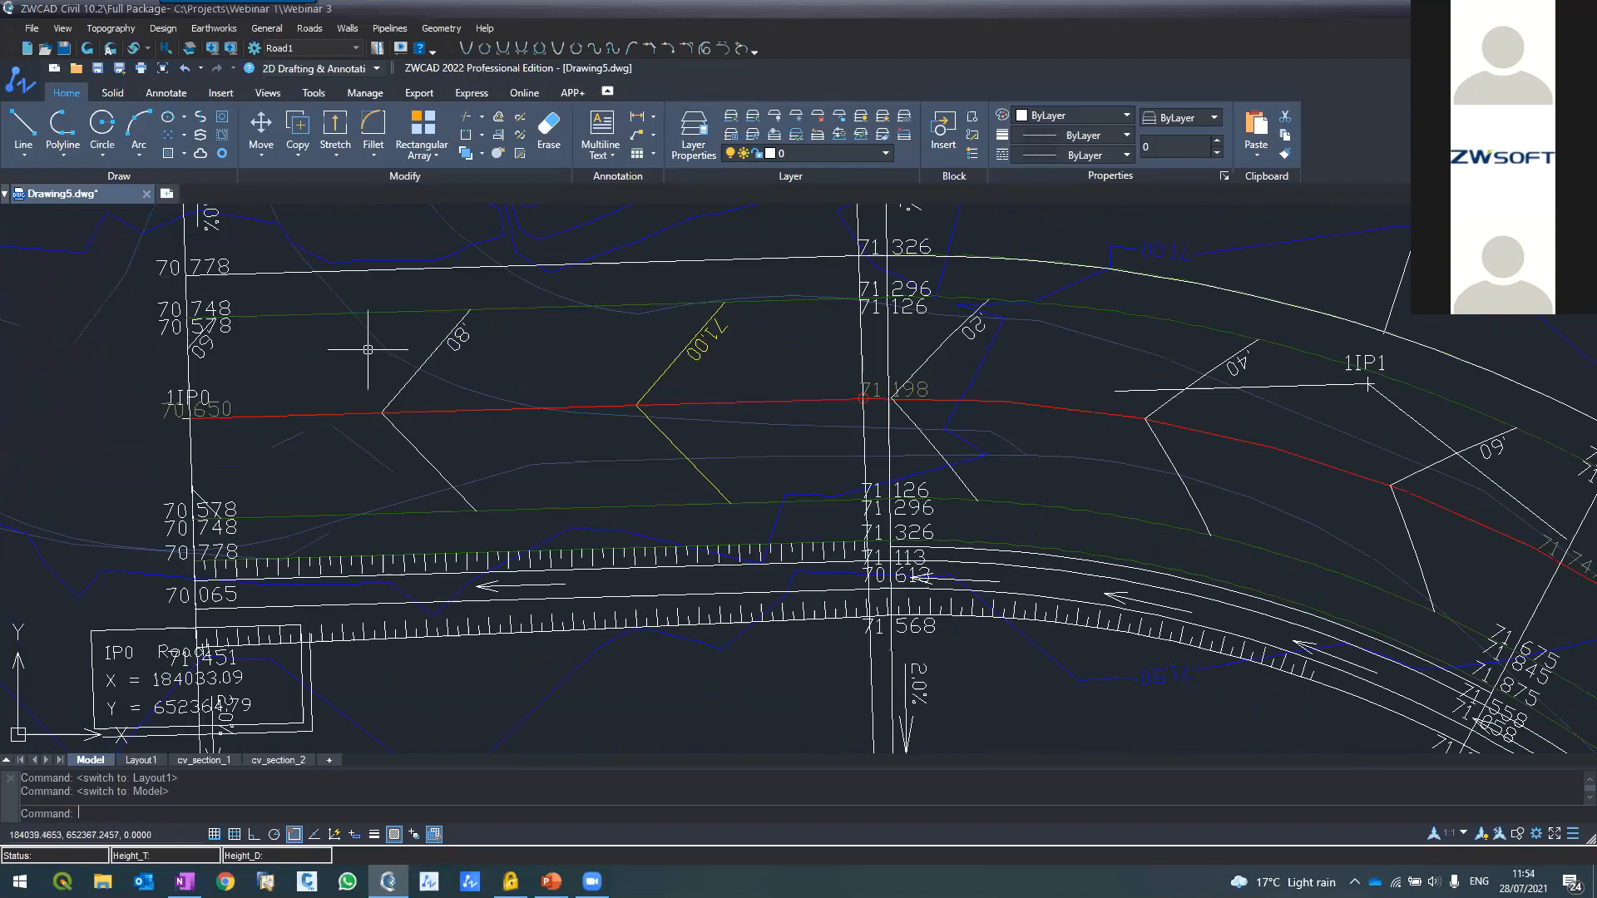
scroll(1208, 344, down, 5)
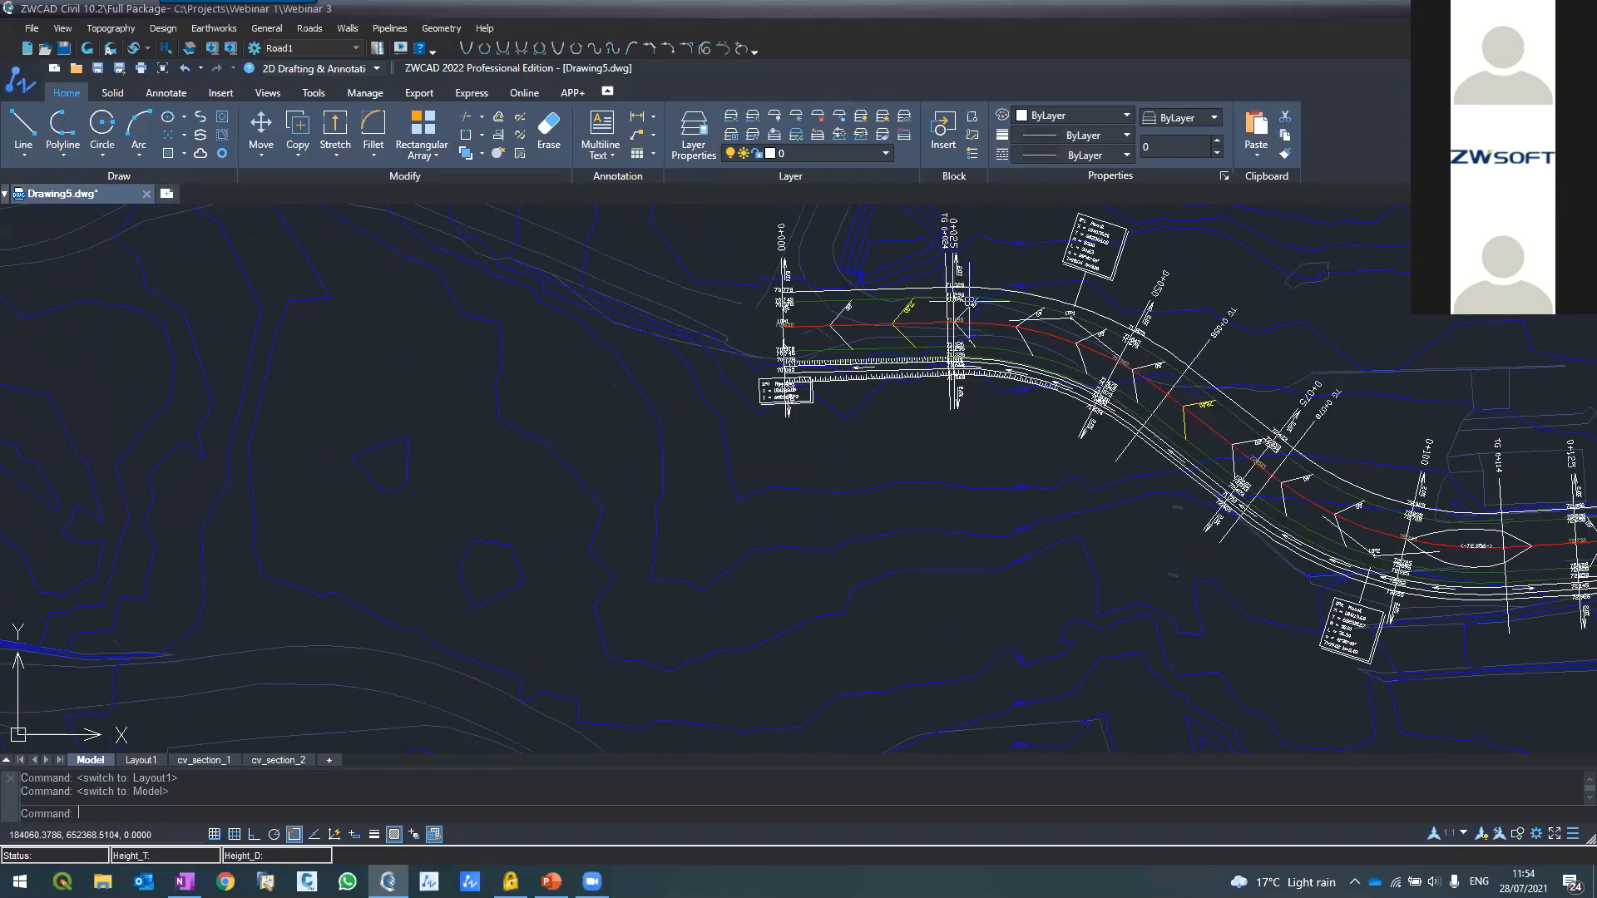
Examine the whole road plan out to 0+318 along with the surrounding streets and terrain contours
scroll(1070, 445, down, 4)
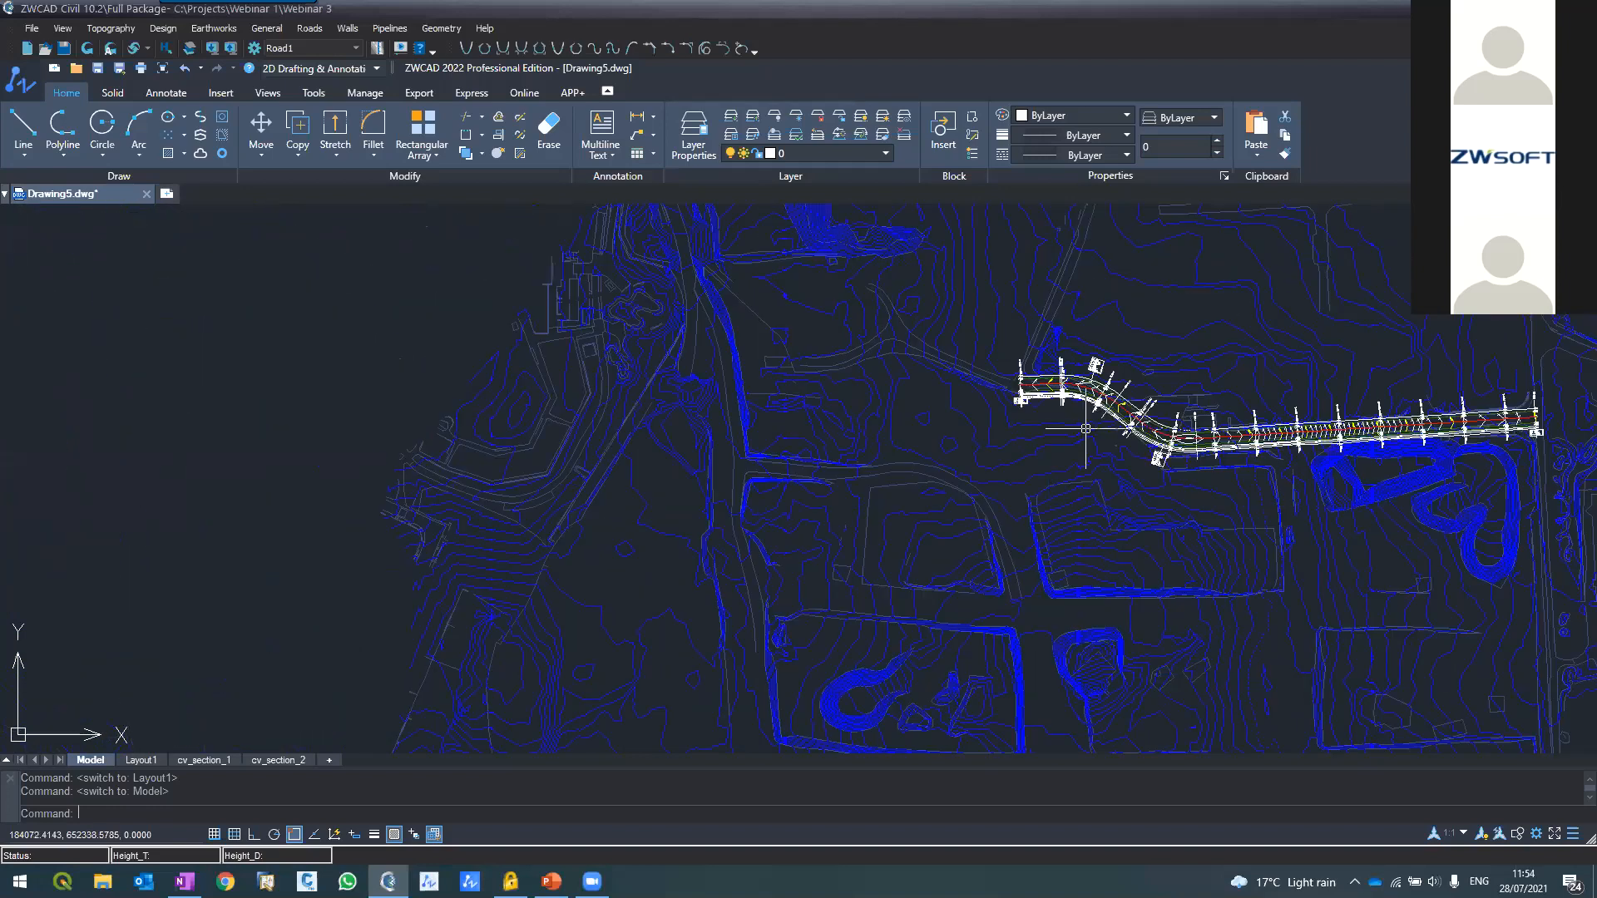
scroll(1323, 409, up, 8)
scroll(1325, 404, down, 6)
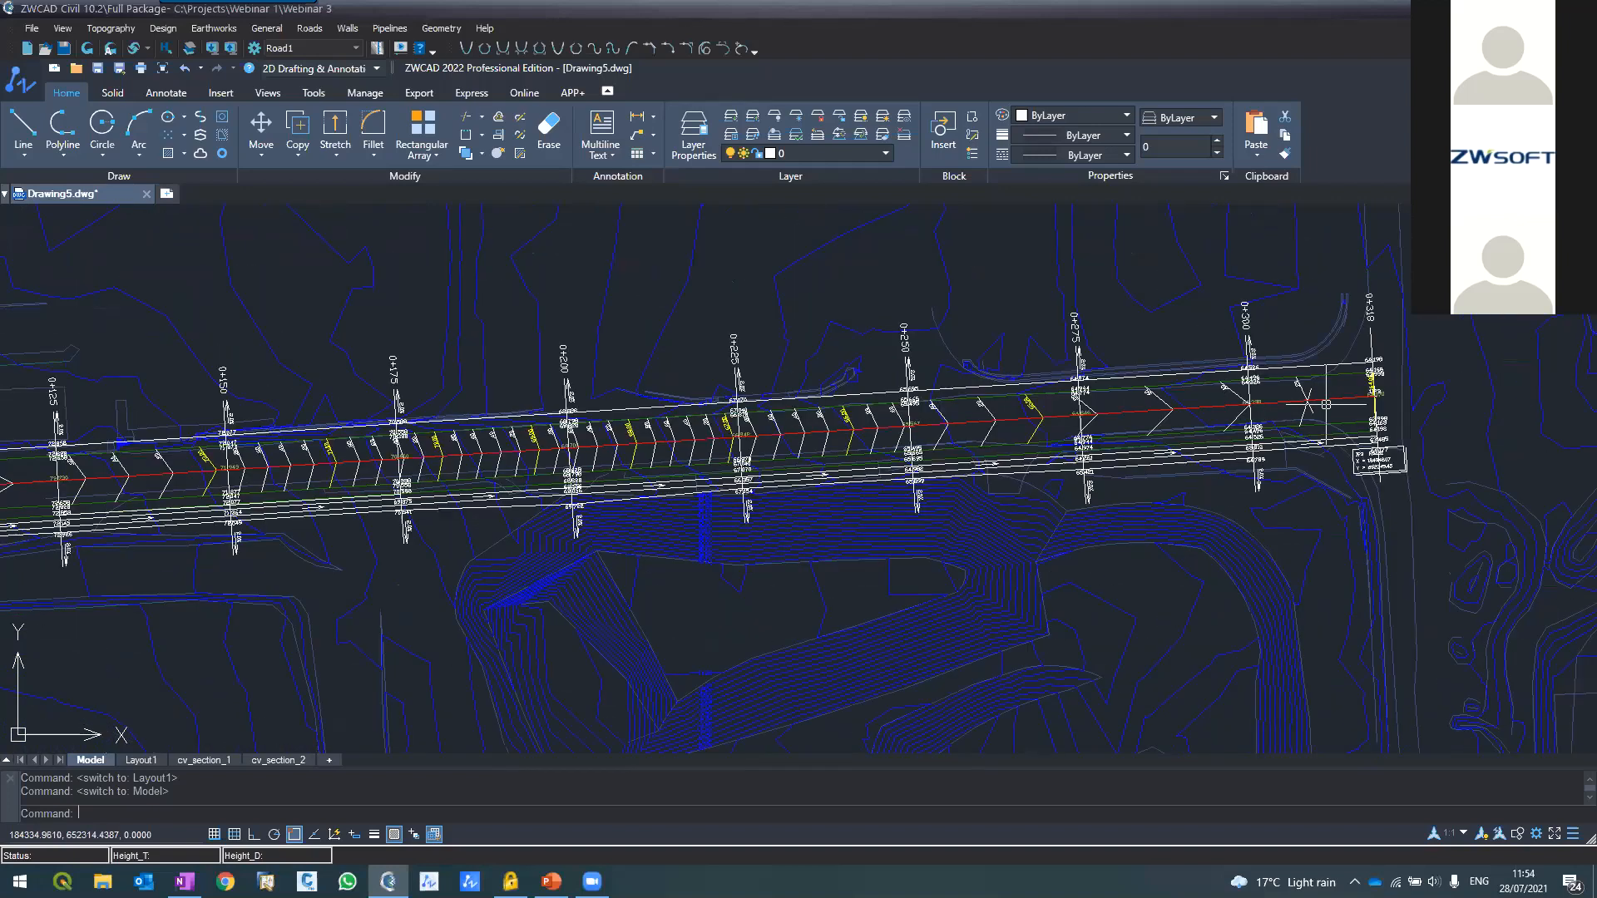
scroll(517, 346, up, 6)
scroll(557, 345, down, 3)
scroll(549, 358, down, 2)
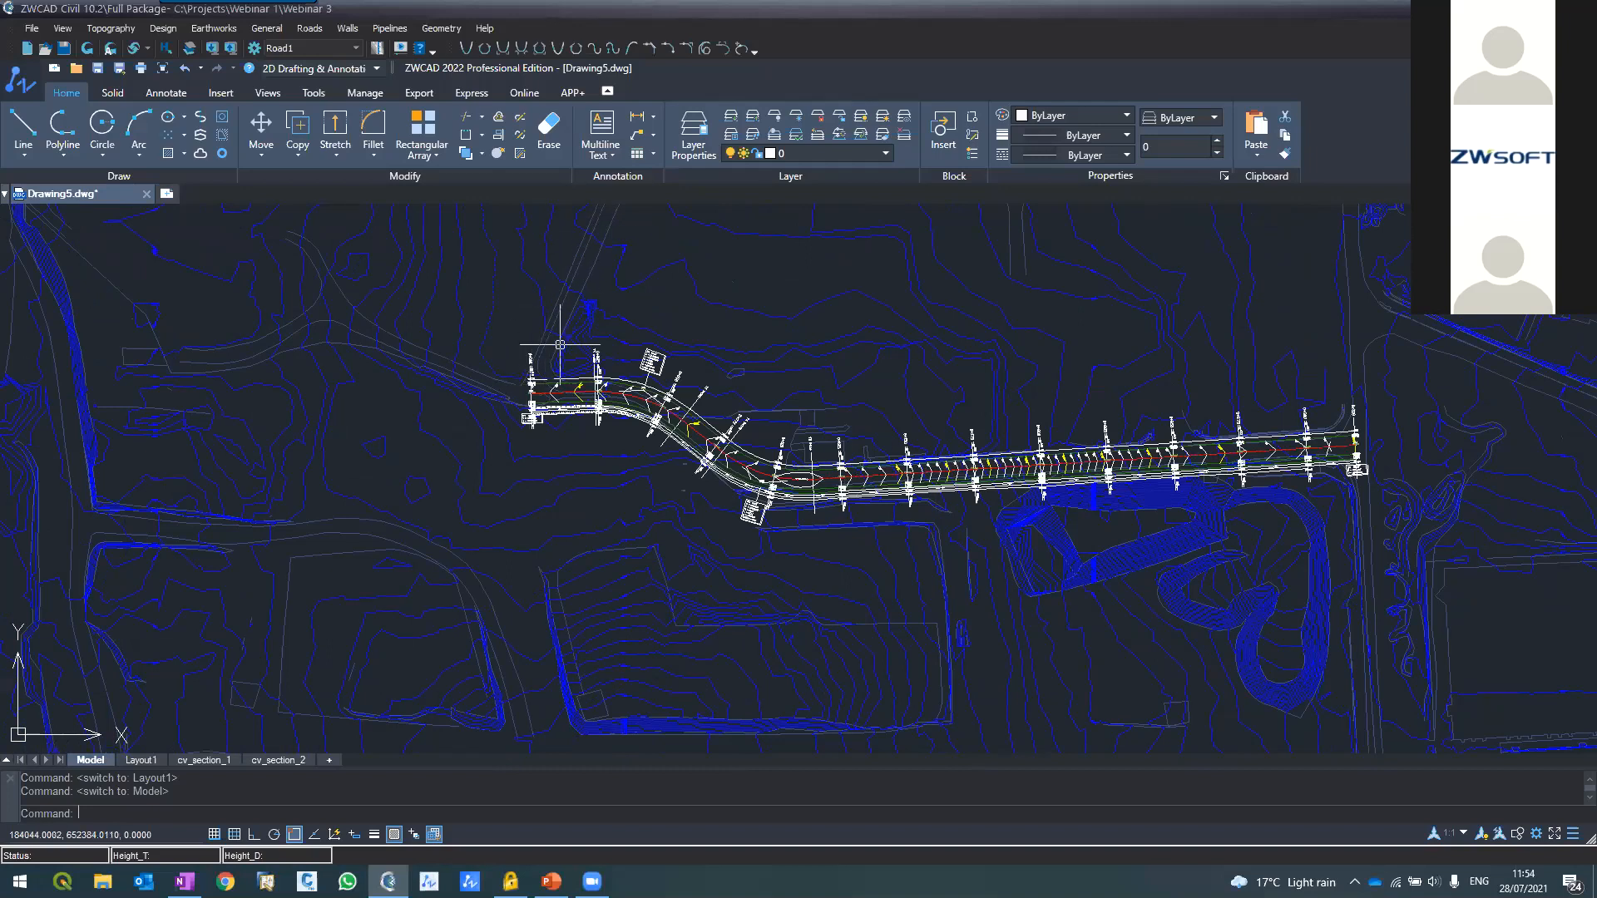
scroll(572, 281, up, 5)
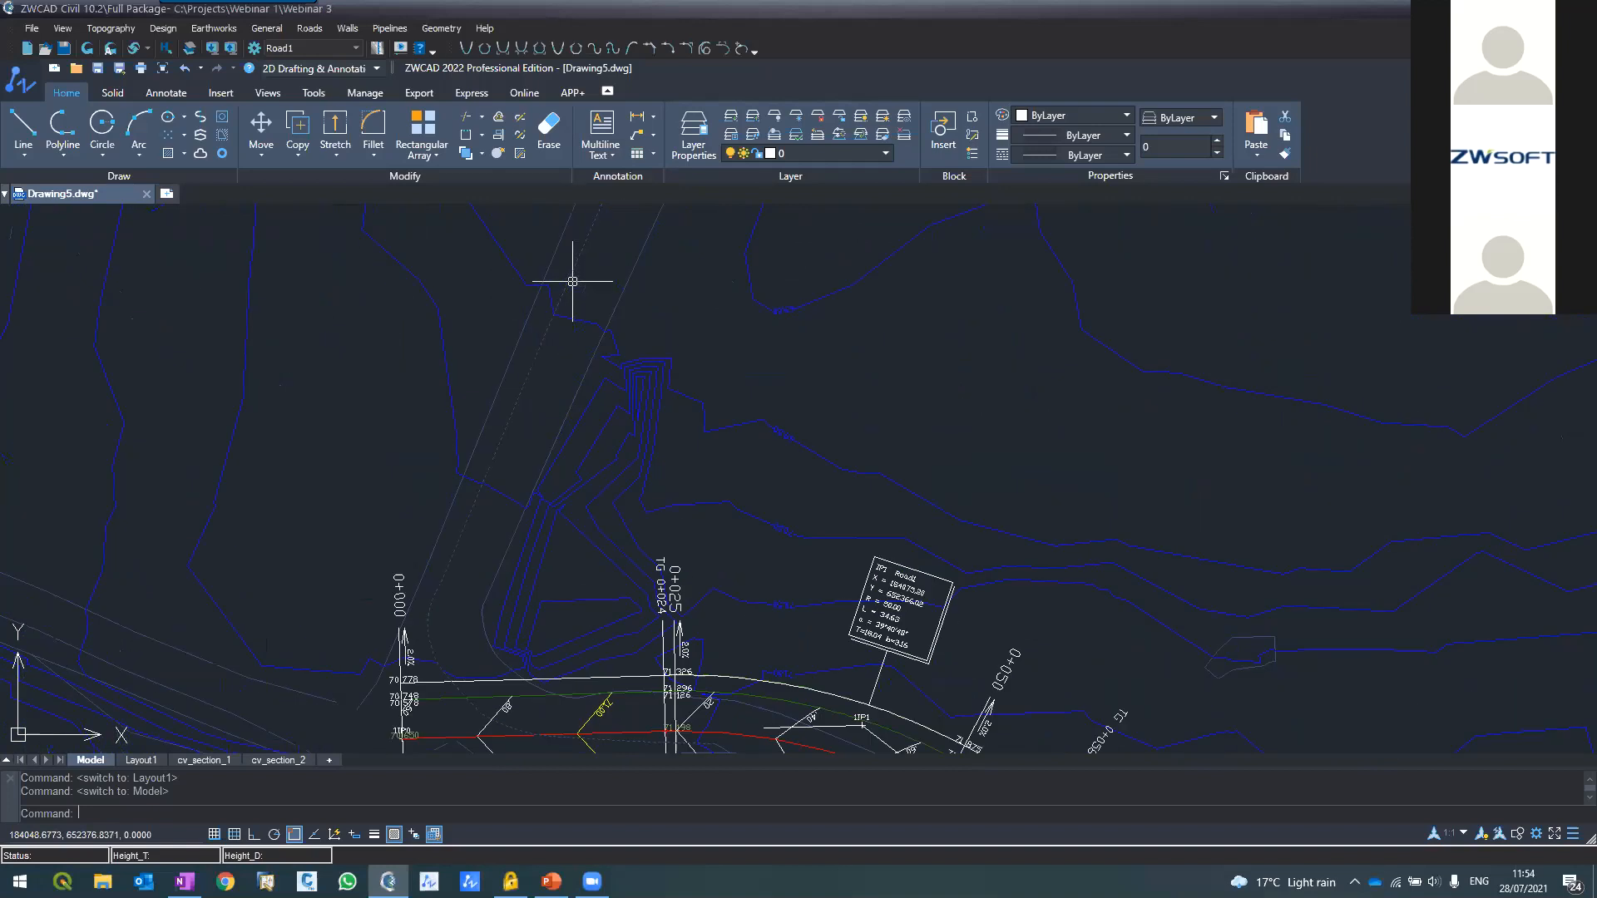
scroll(572, 281, down, 6)
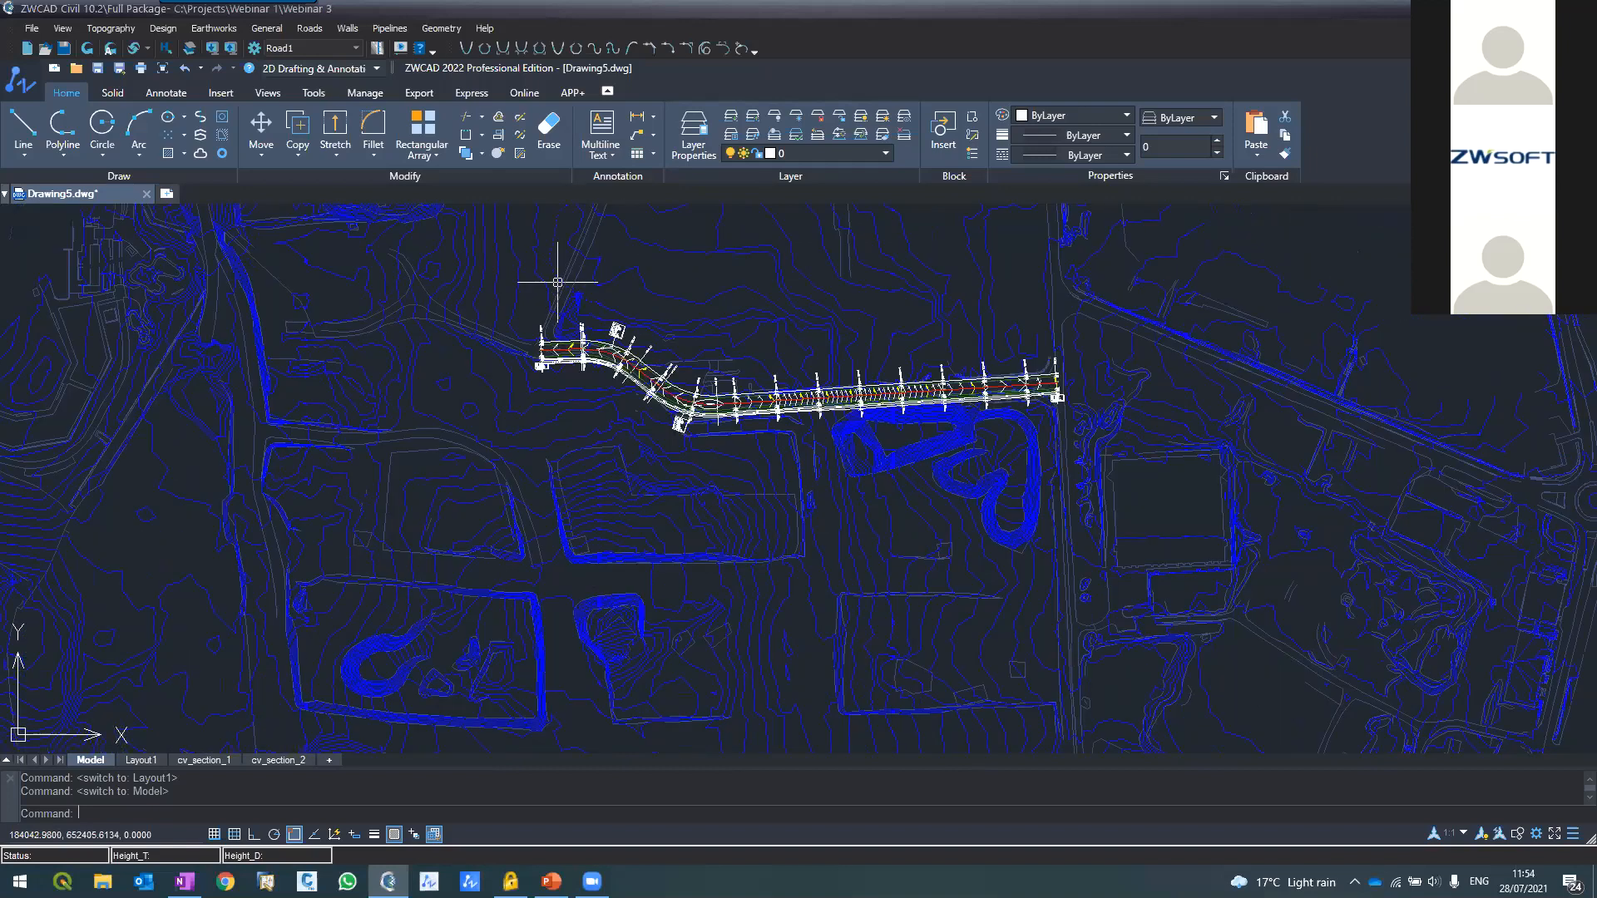
scroll(823, 408, up, 4)
scroll(731, 537, down, 4)
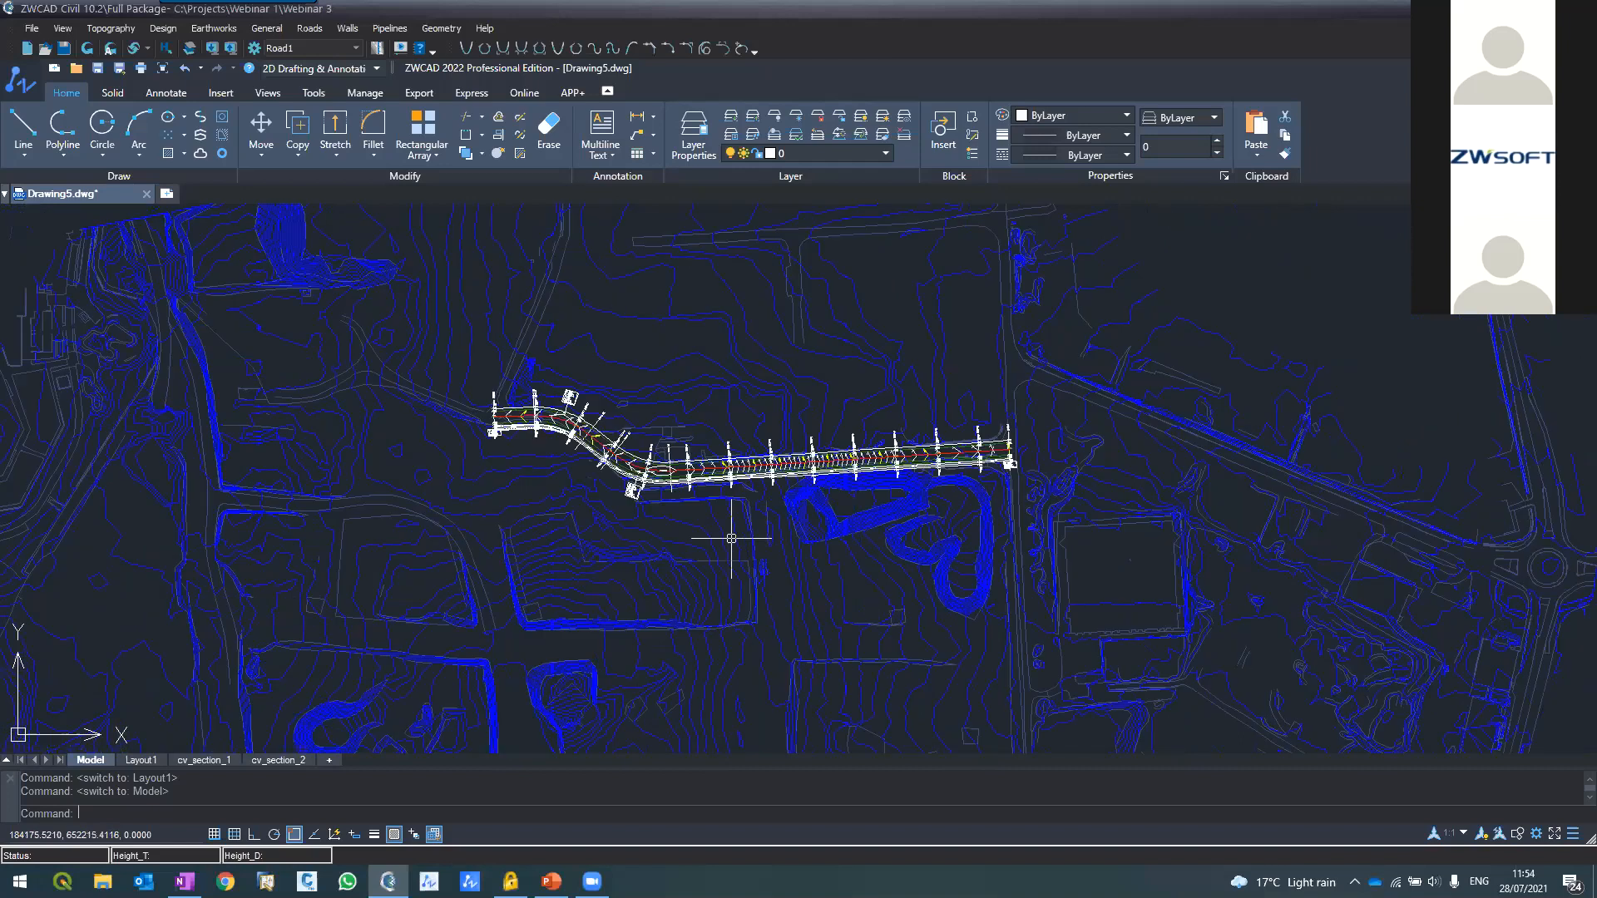
scroll(720, 574, up, 5)
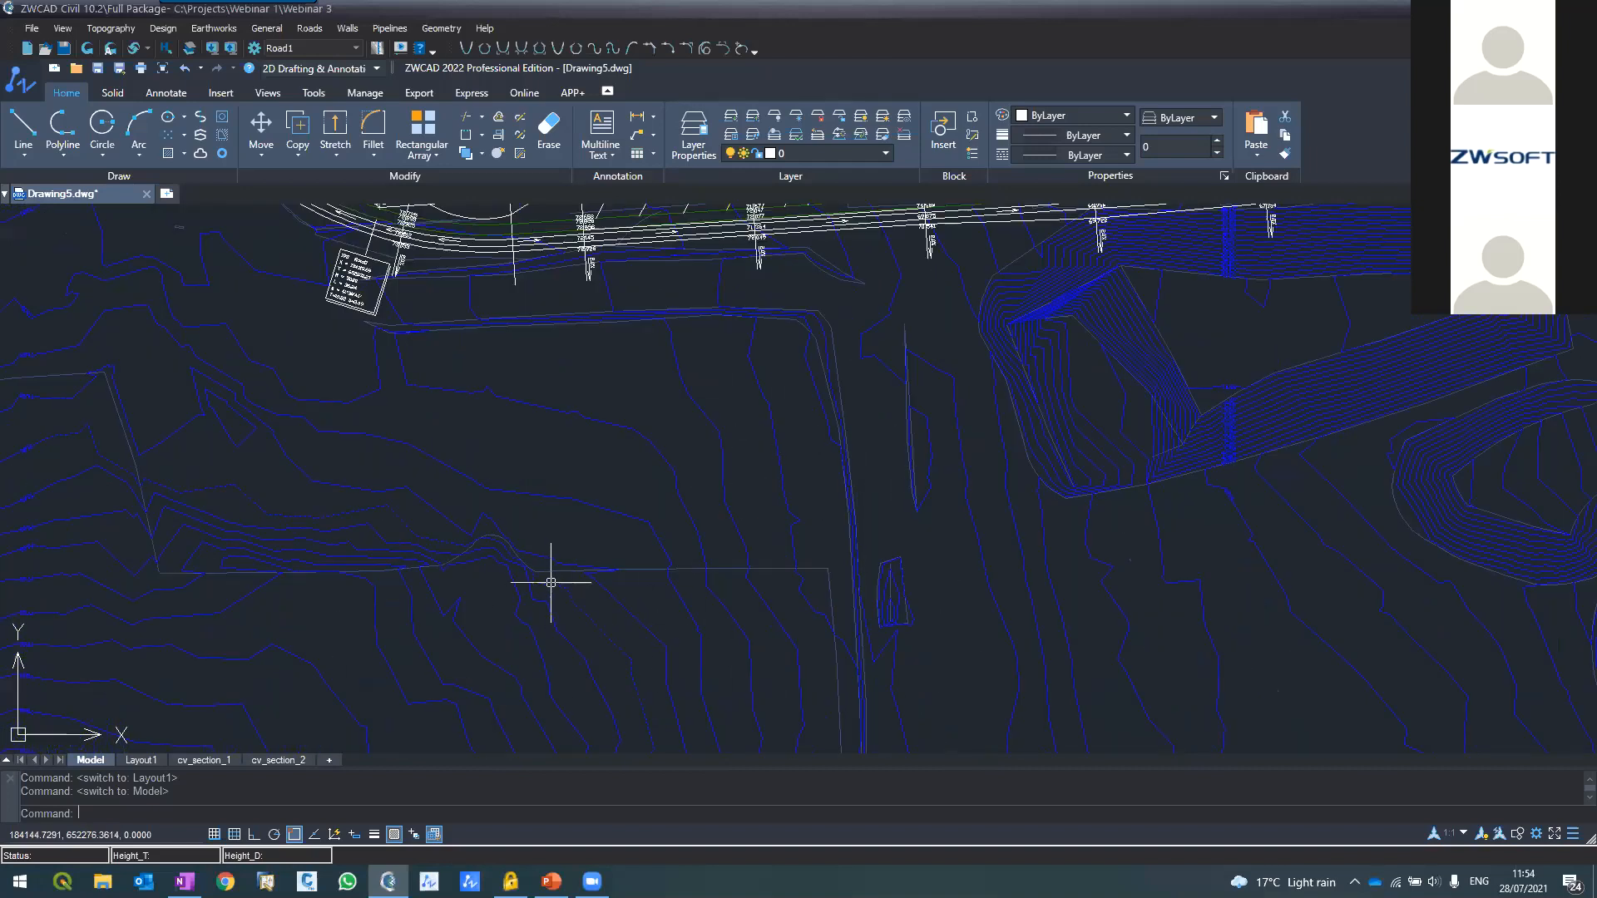
scroll(550, 586, down, 5)
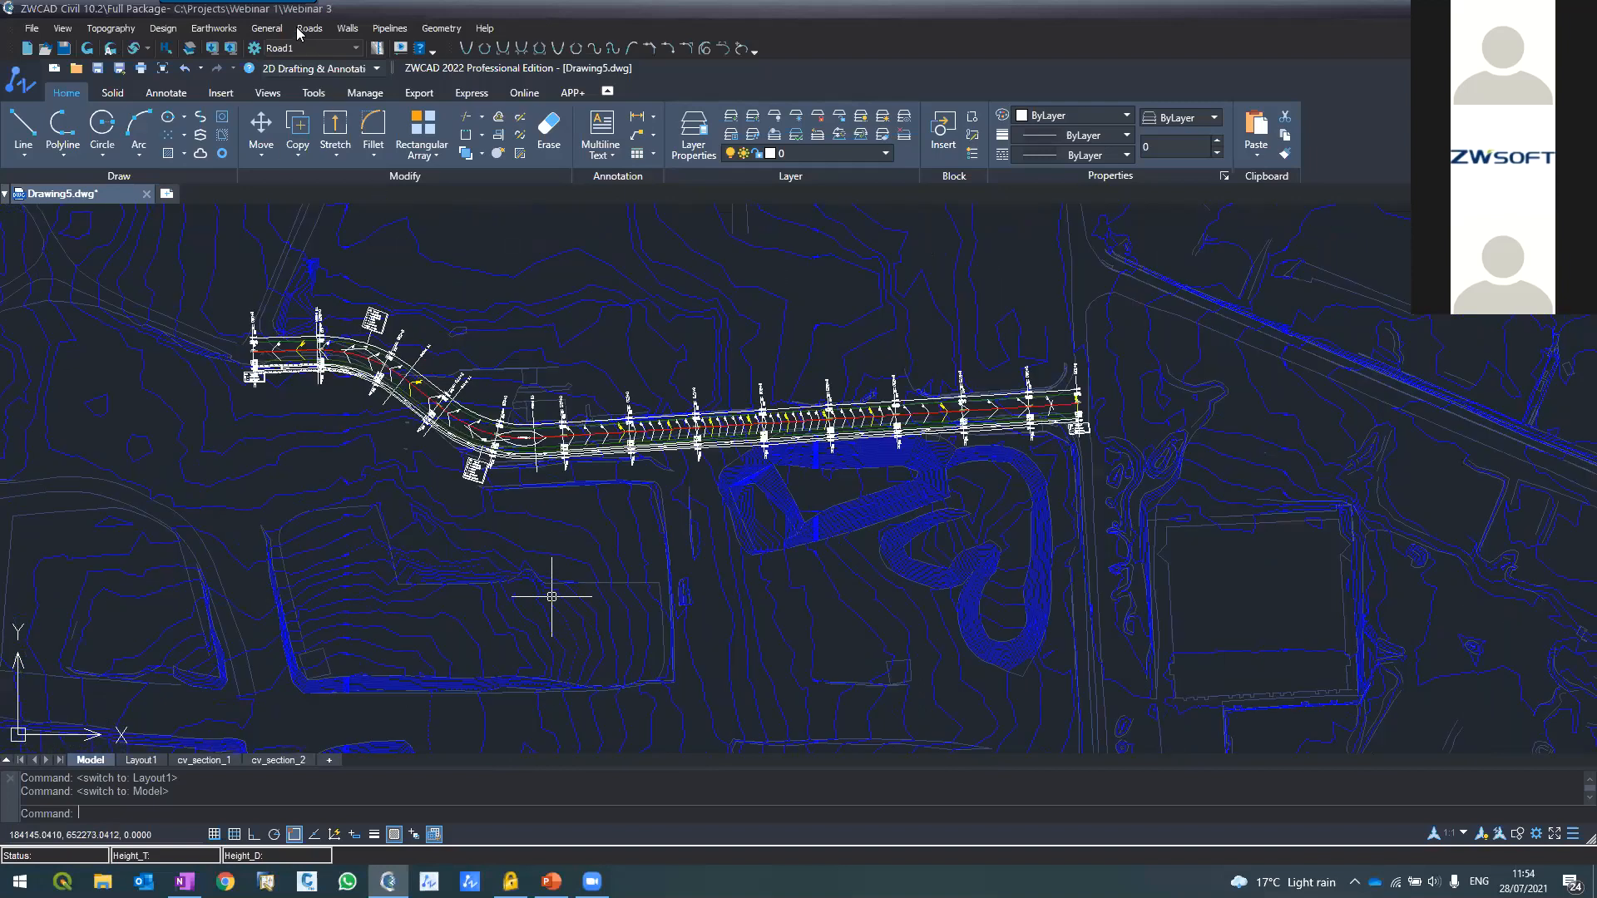
click(374, 29)
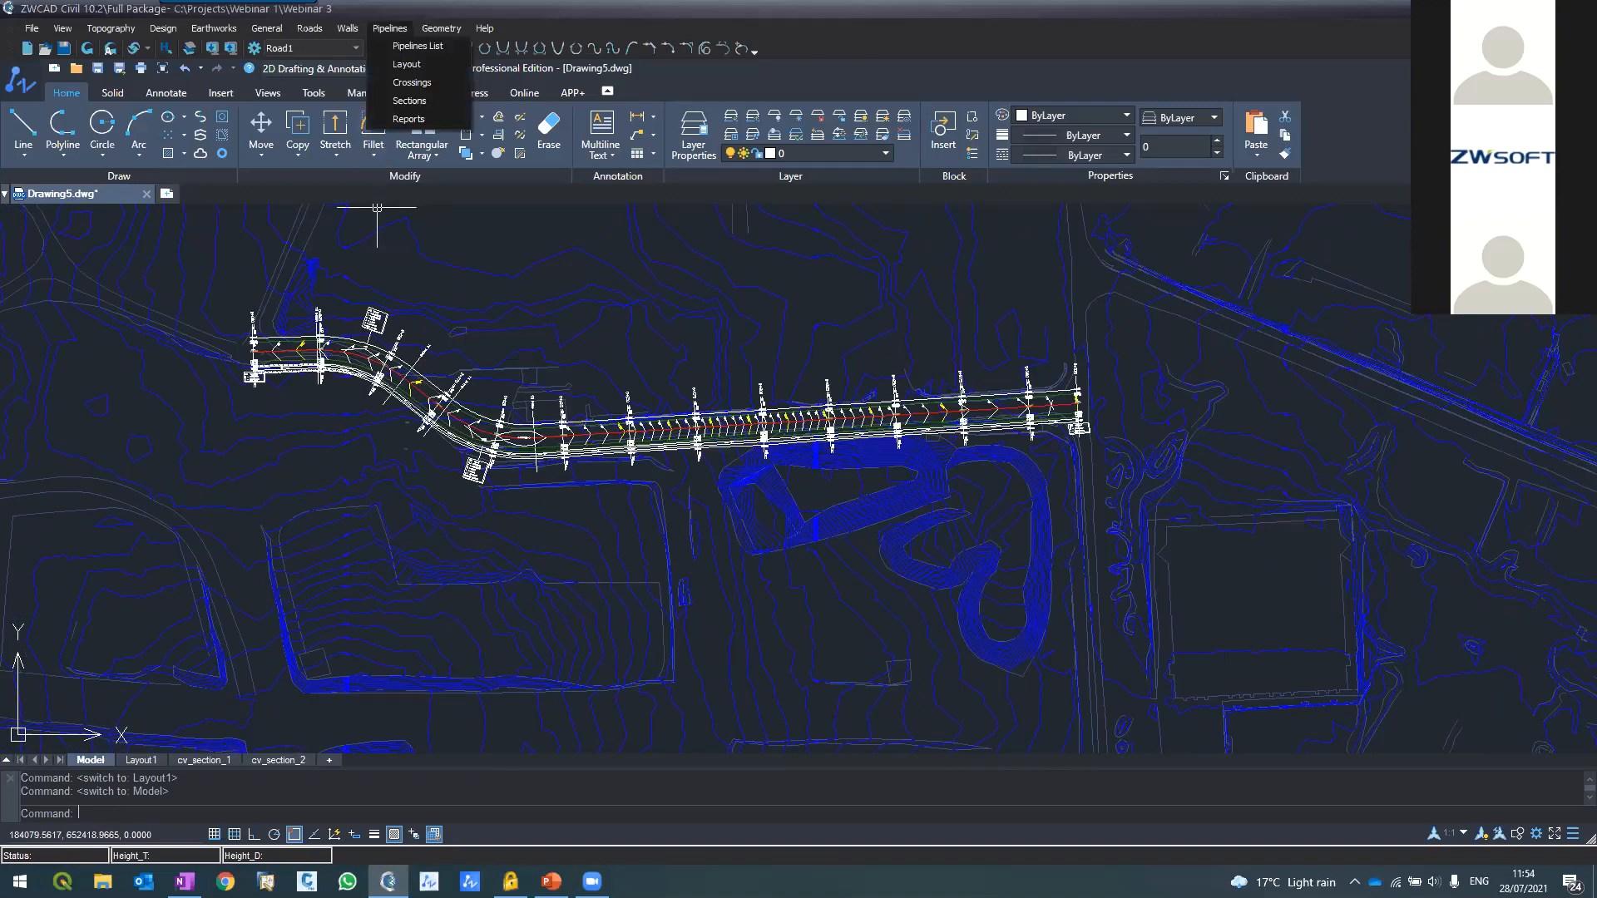
click(320, 413)
Create a new layer named SW and make it the current layer
text(la)
key(Return)
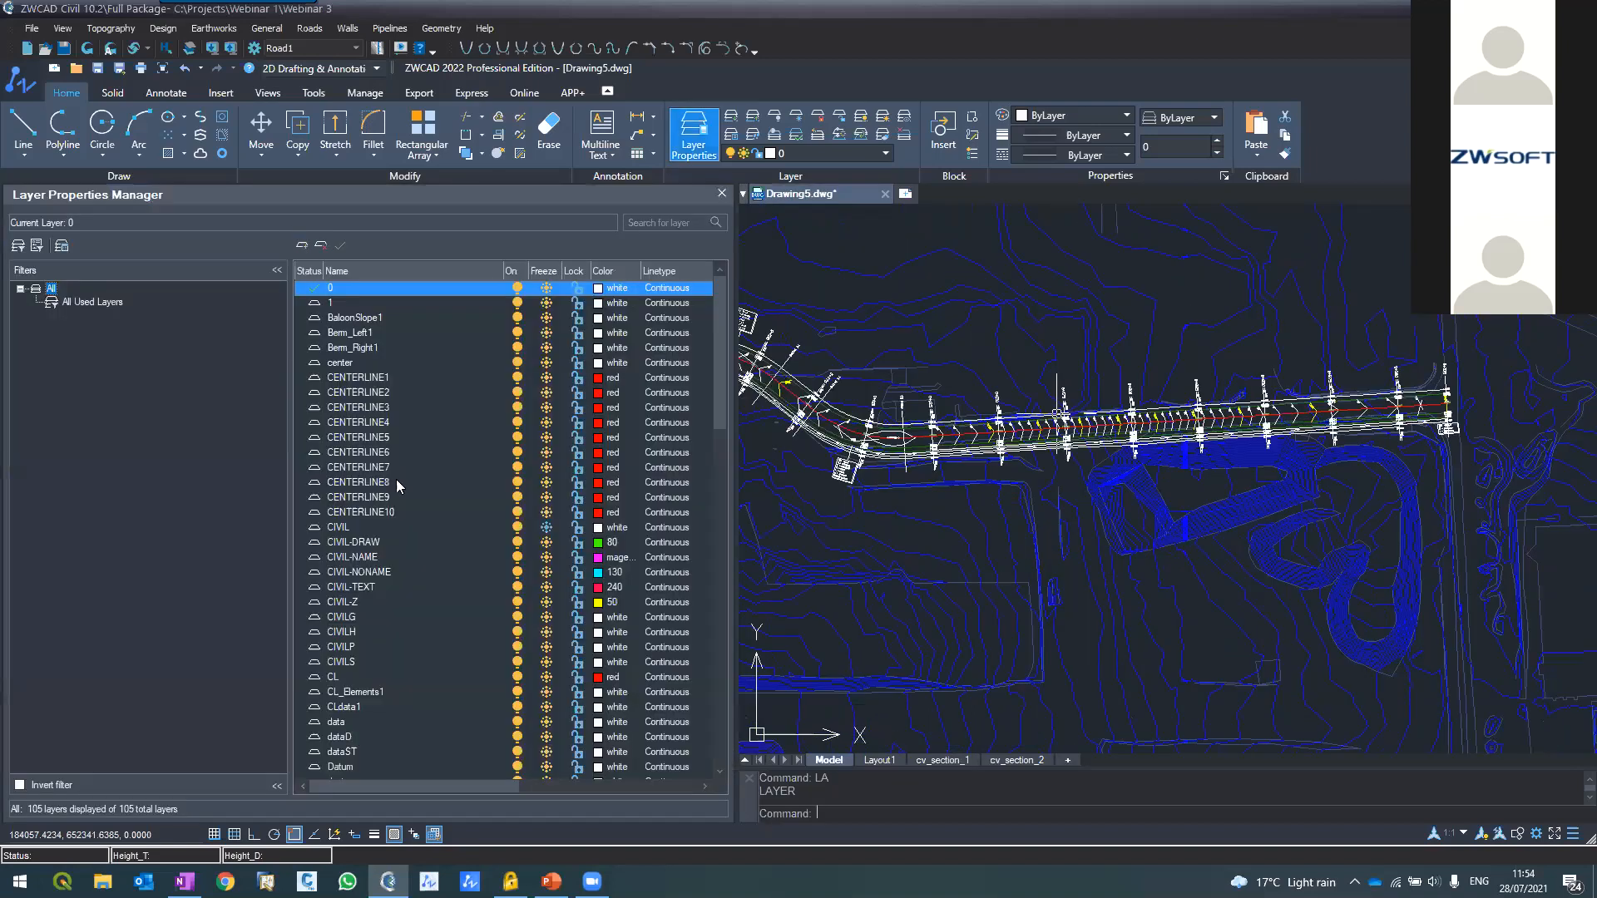
key(Return)
key(Return)
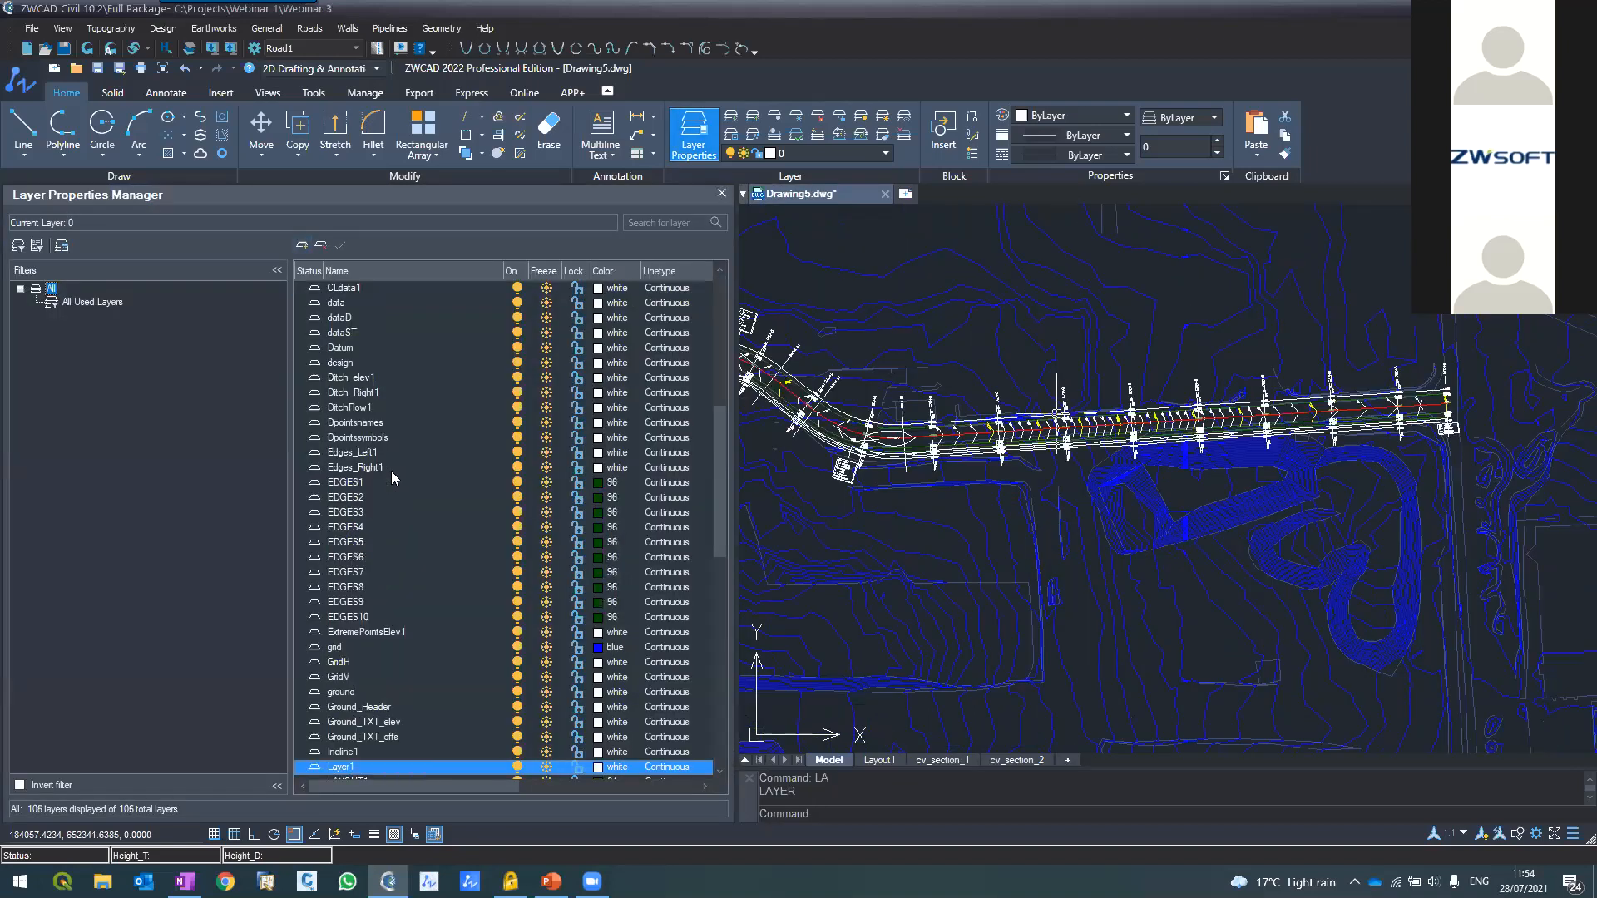
right_click(344, 771)
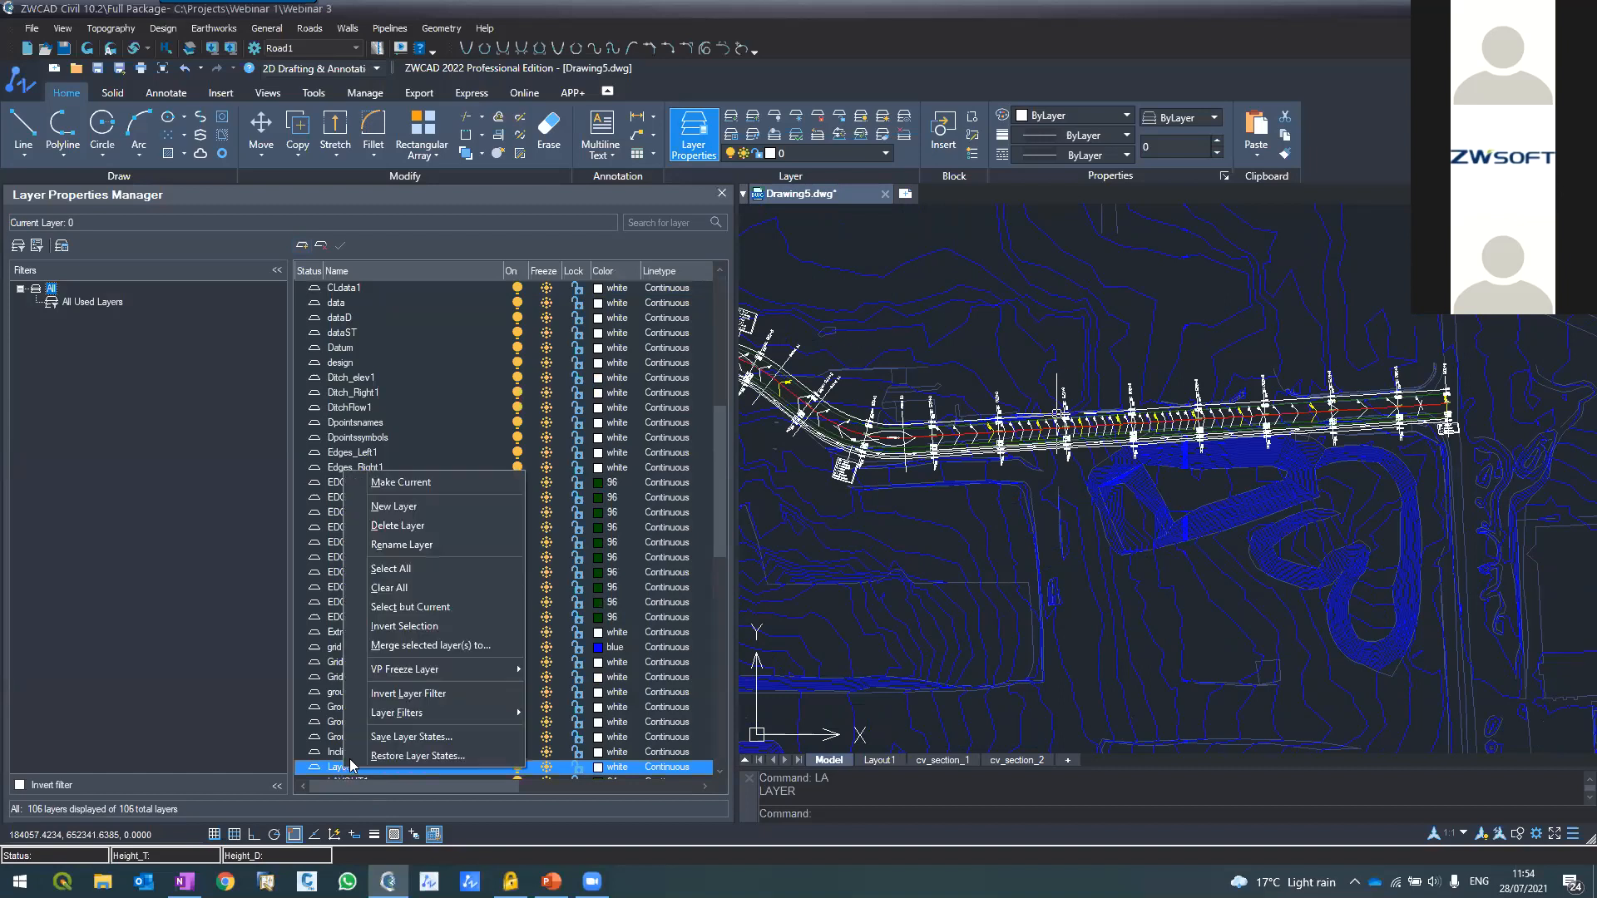
click(378, 546)
text(new)
key(Return)
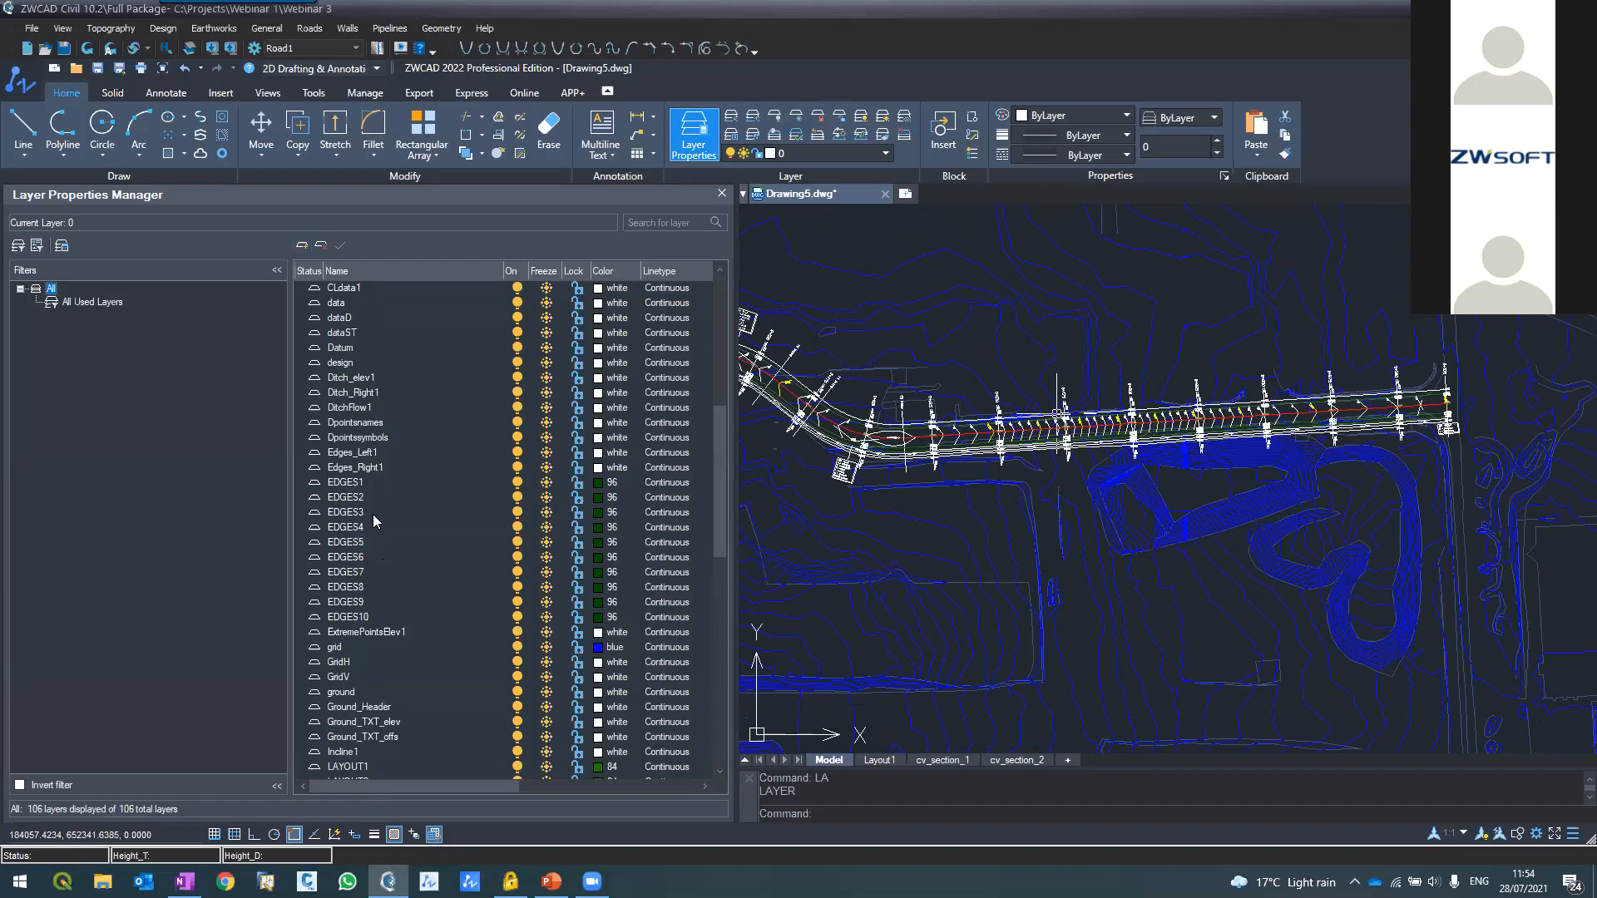
click(342, 245)
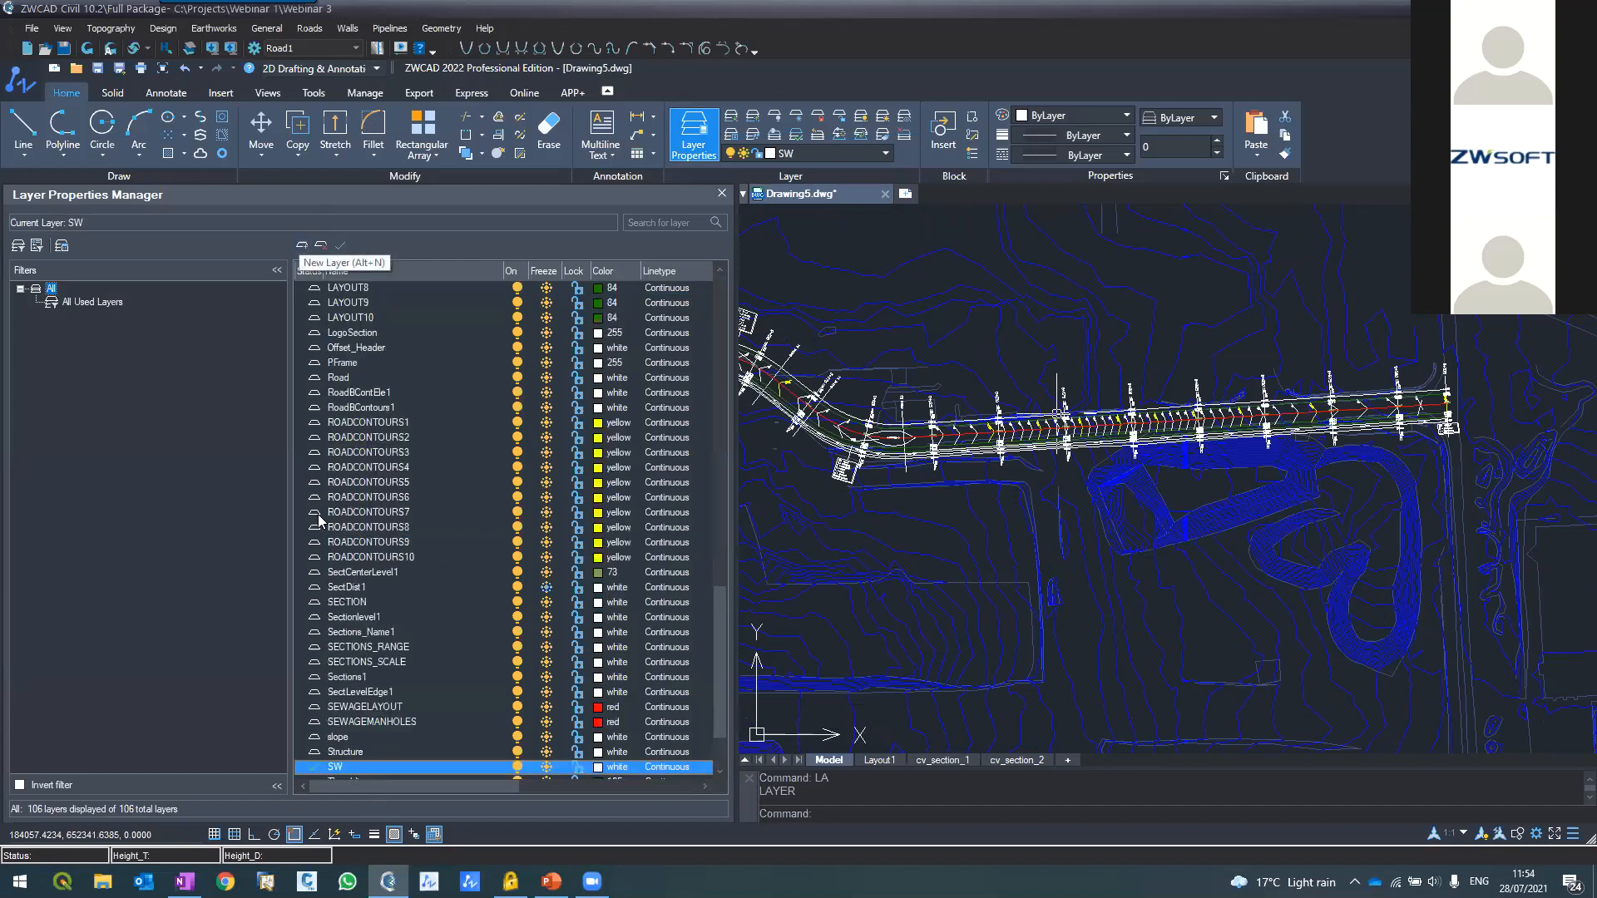
Set the SW layer's color to red and close the layer manager
click(602, 768)
click(624, 502)
click(770, 619)
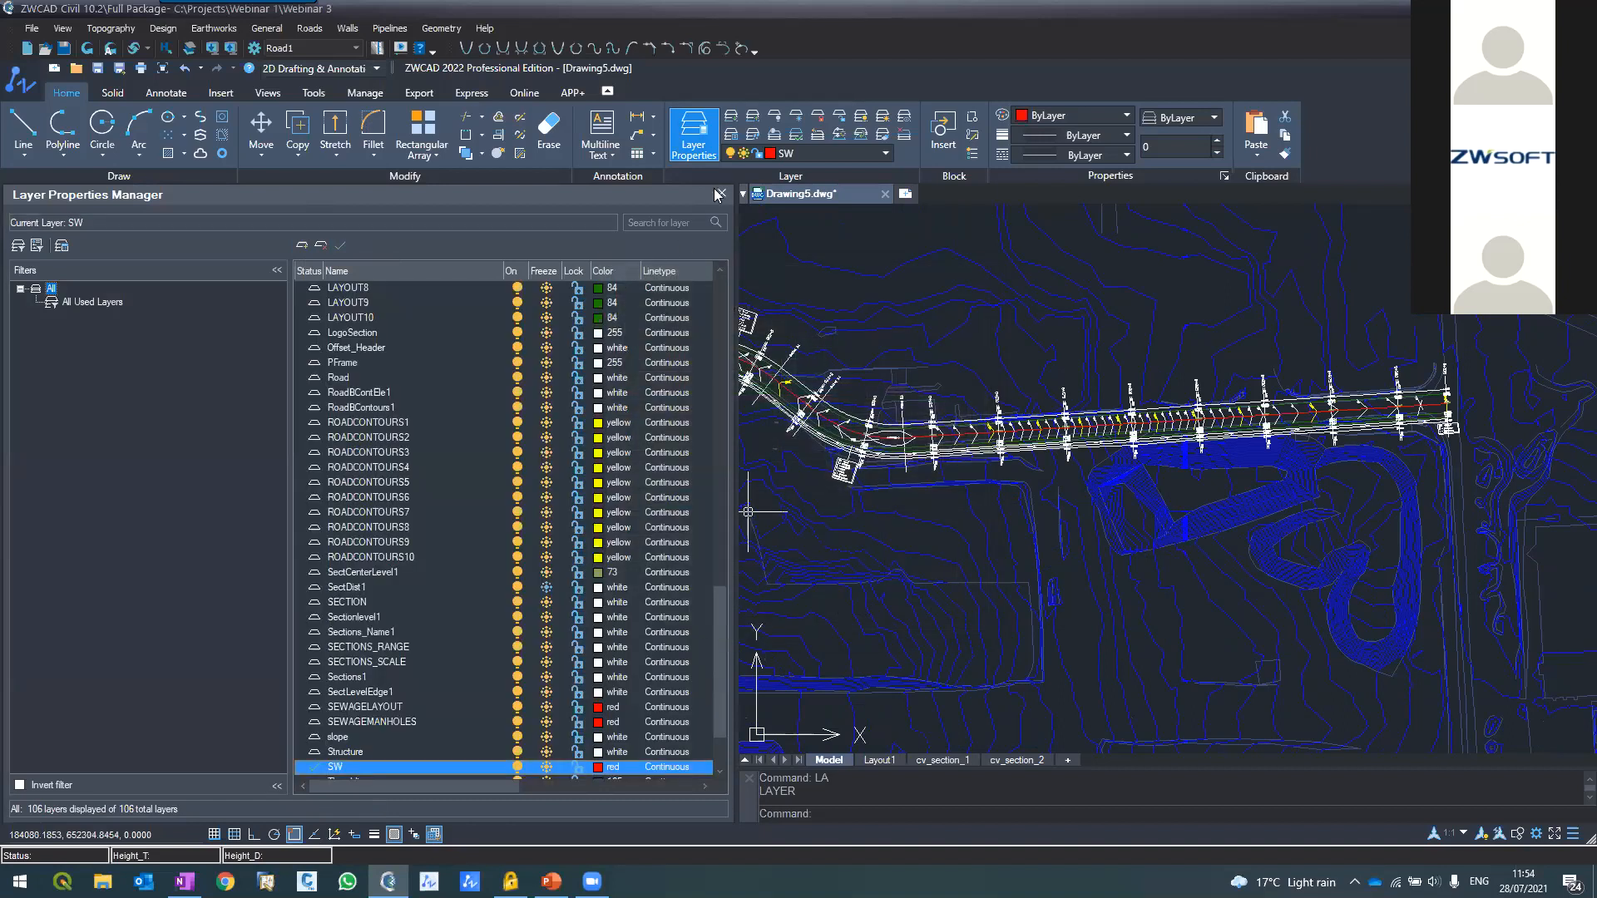
click(721, 193)
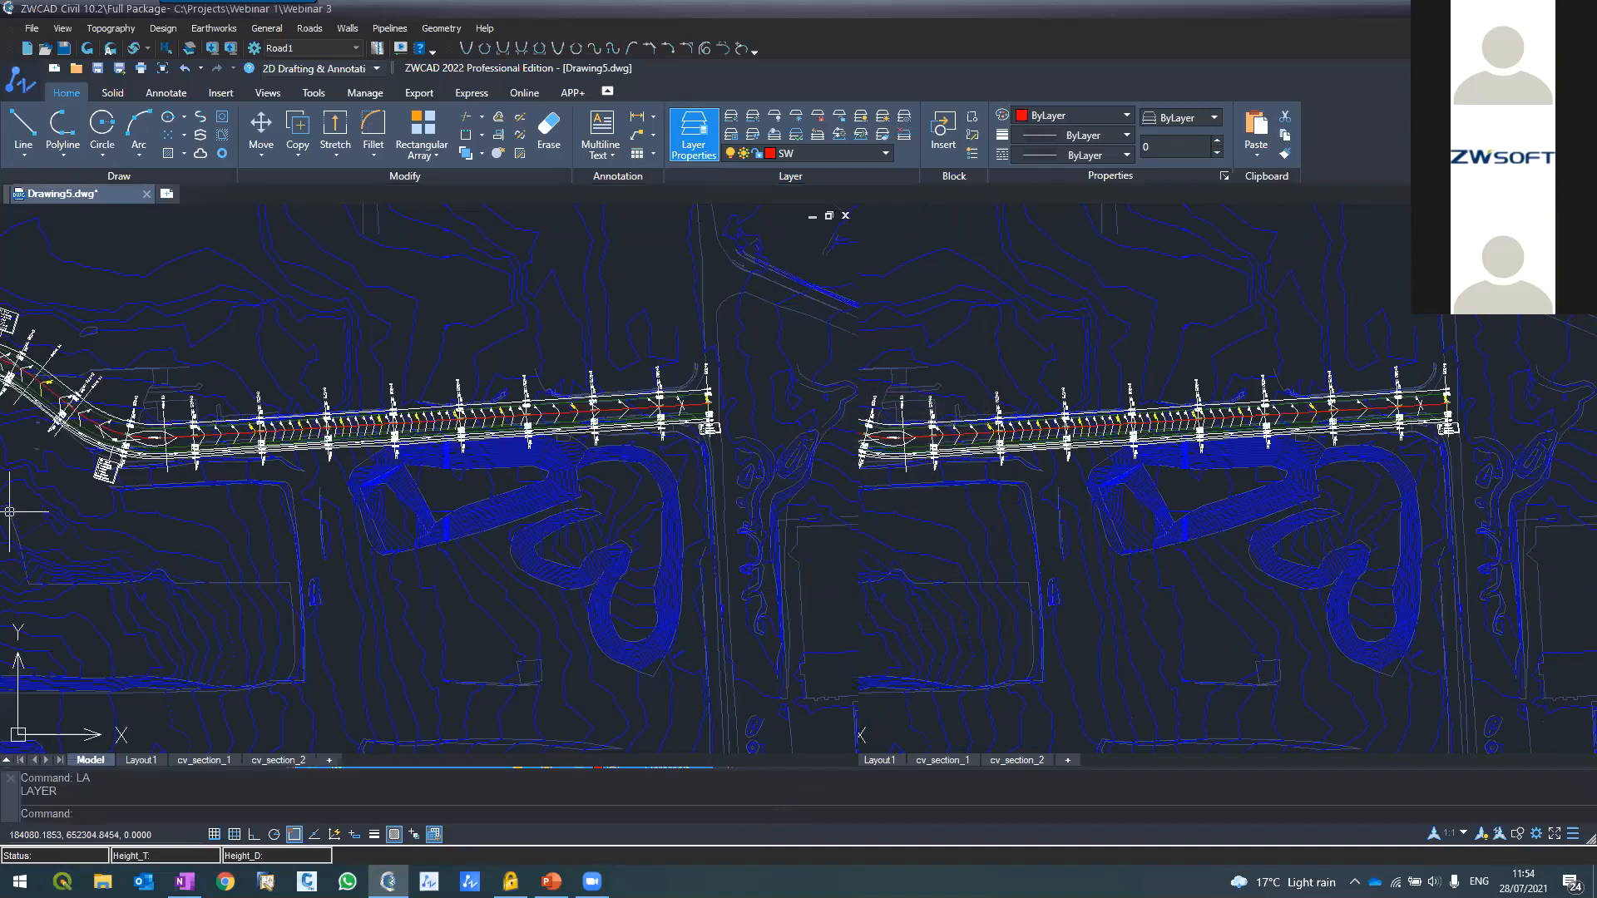
With object snap off, start a polyline above the centerline near 0+000 and draw its first segment just past 0+025
scroll(293, 380, up, 5)
scroll(341, 384, up, 2)
text(PL)
key(Return)
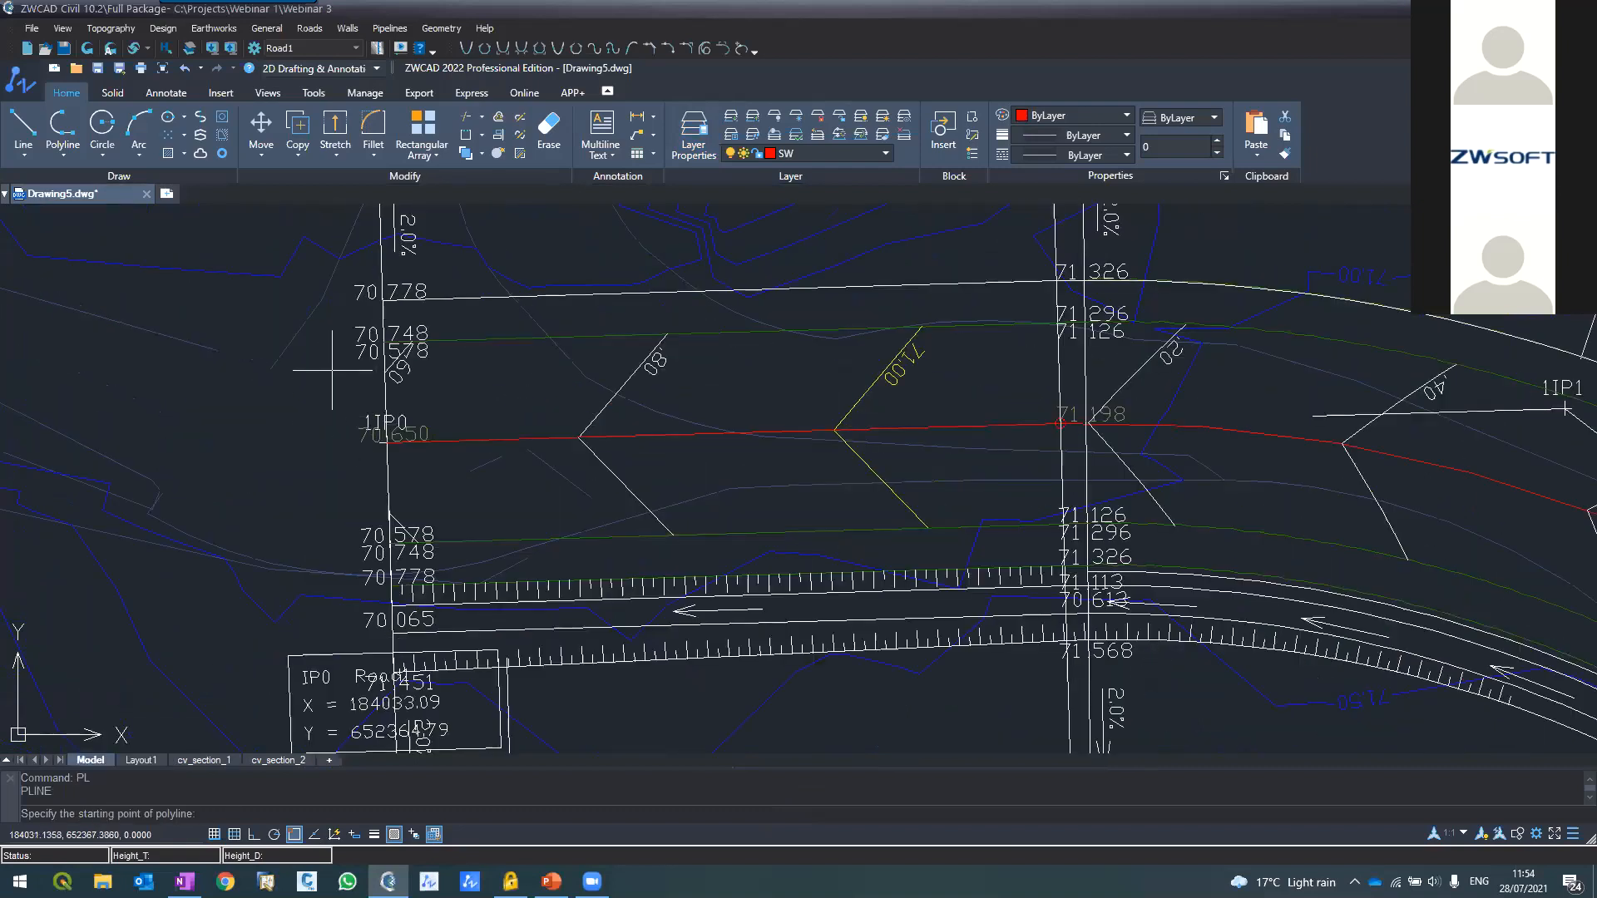
click(429, 366)
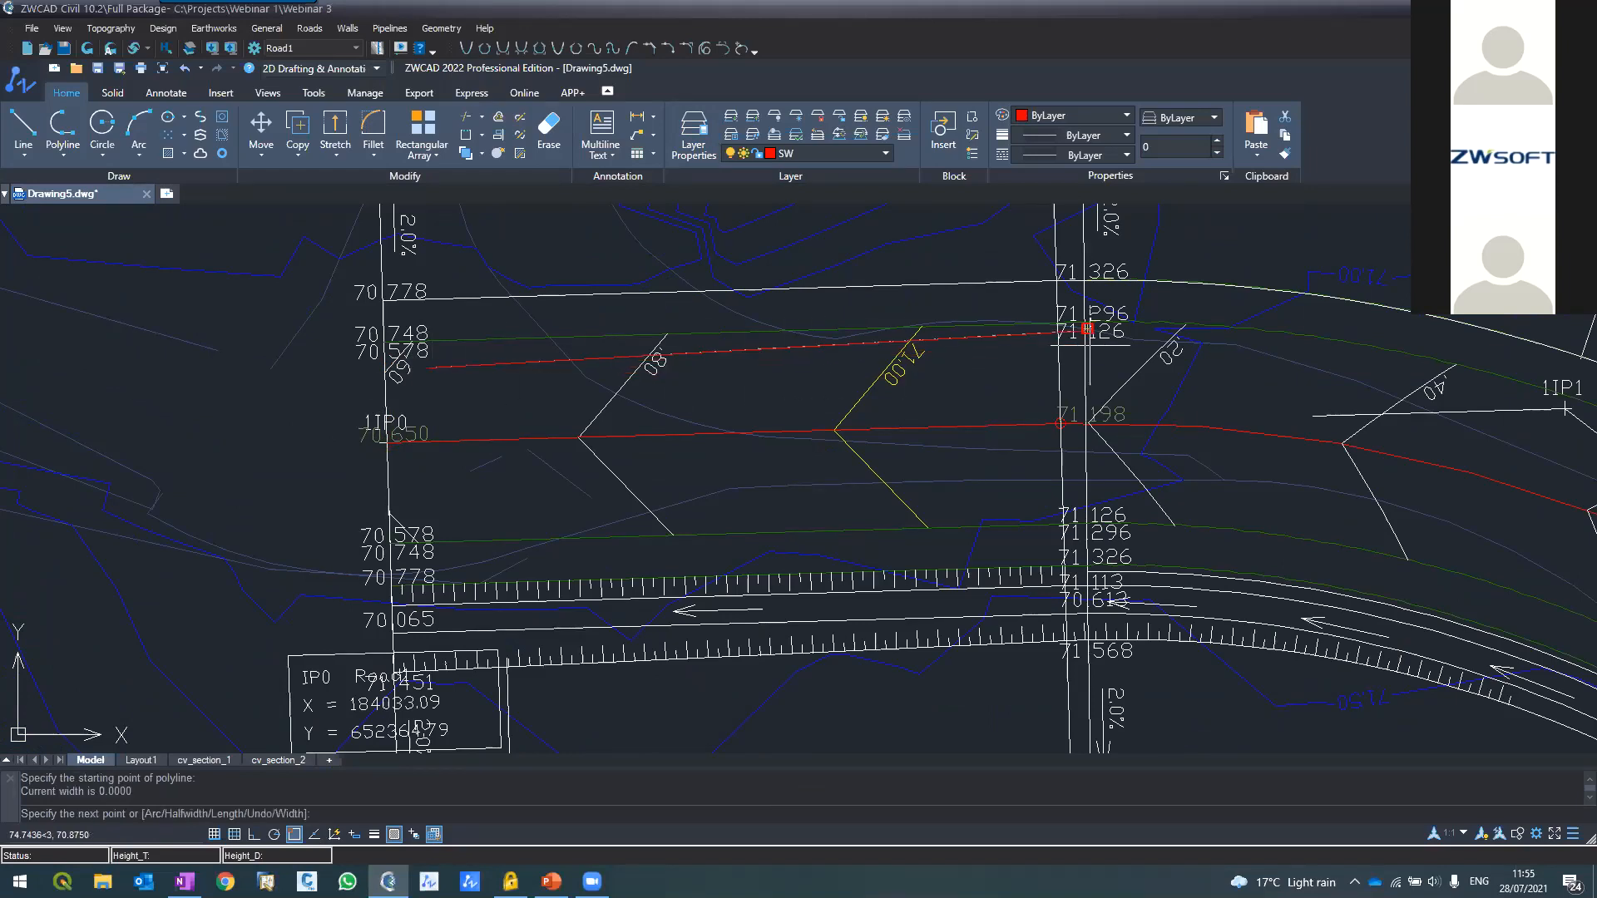
click(294, 834)
click(1221, 367)
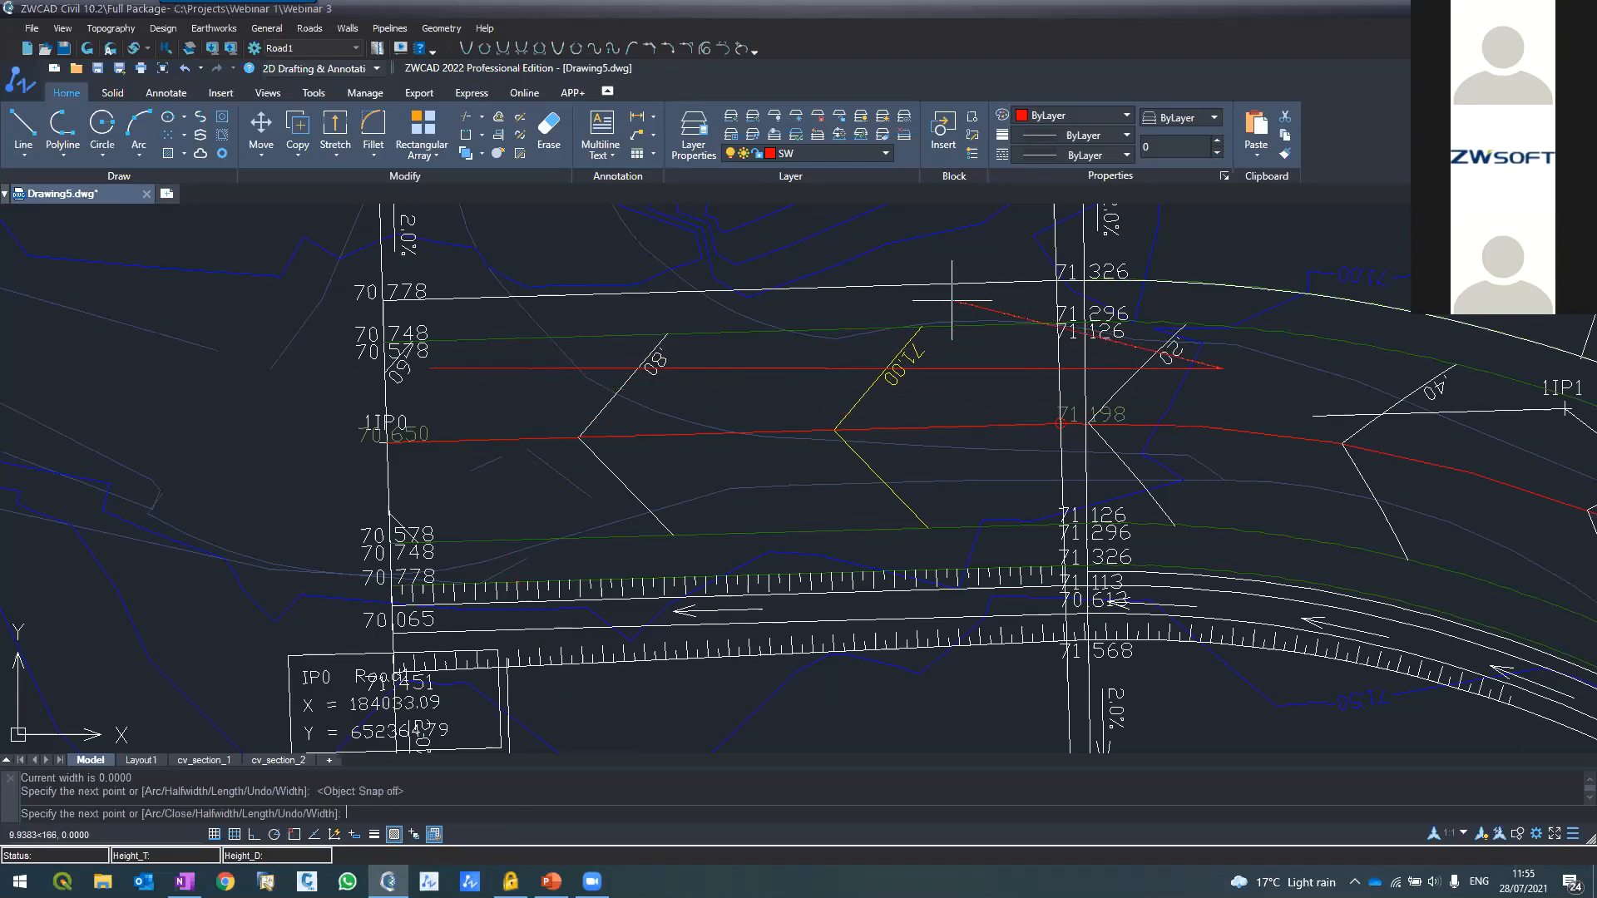
Continue the polyline within the roadway through the curves, placing vertices near 0+050 and just past 0+100
scroll(951, 299, down, 5)
scroll(1031, 325, up, 4)
scroll(899, 316, up, 4)
scroll(1006, 337, down, 4)
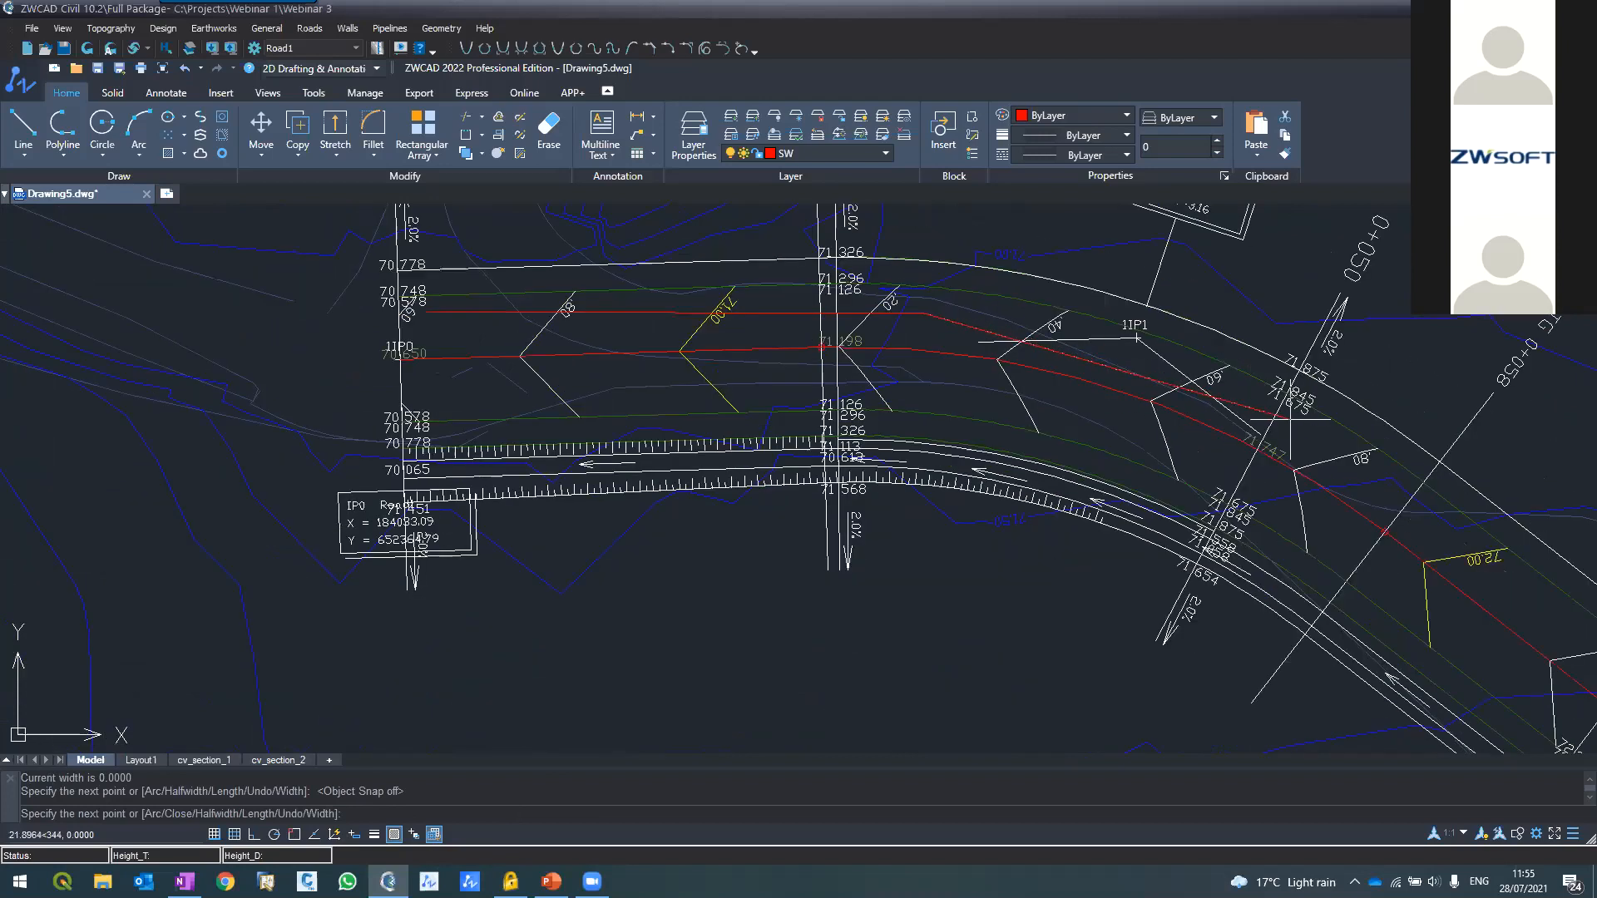
click(1264, 406)
scroll(1206, 383, down, 5)
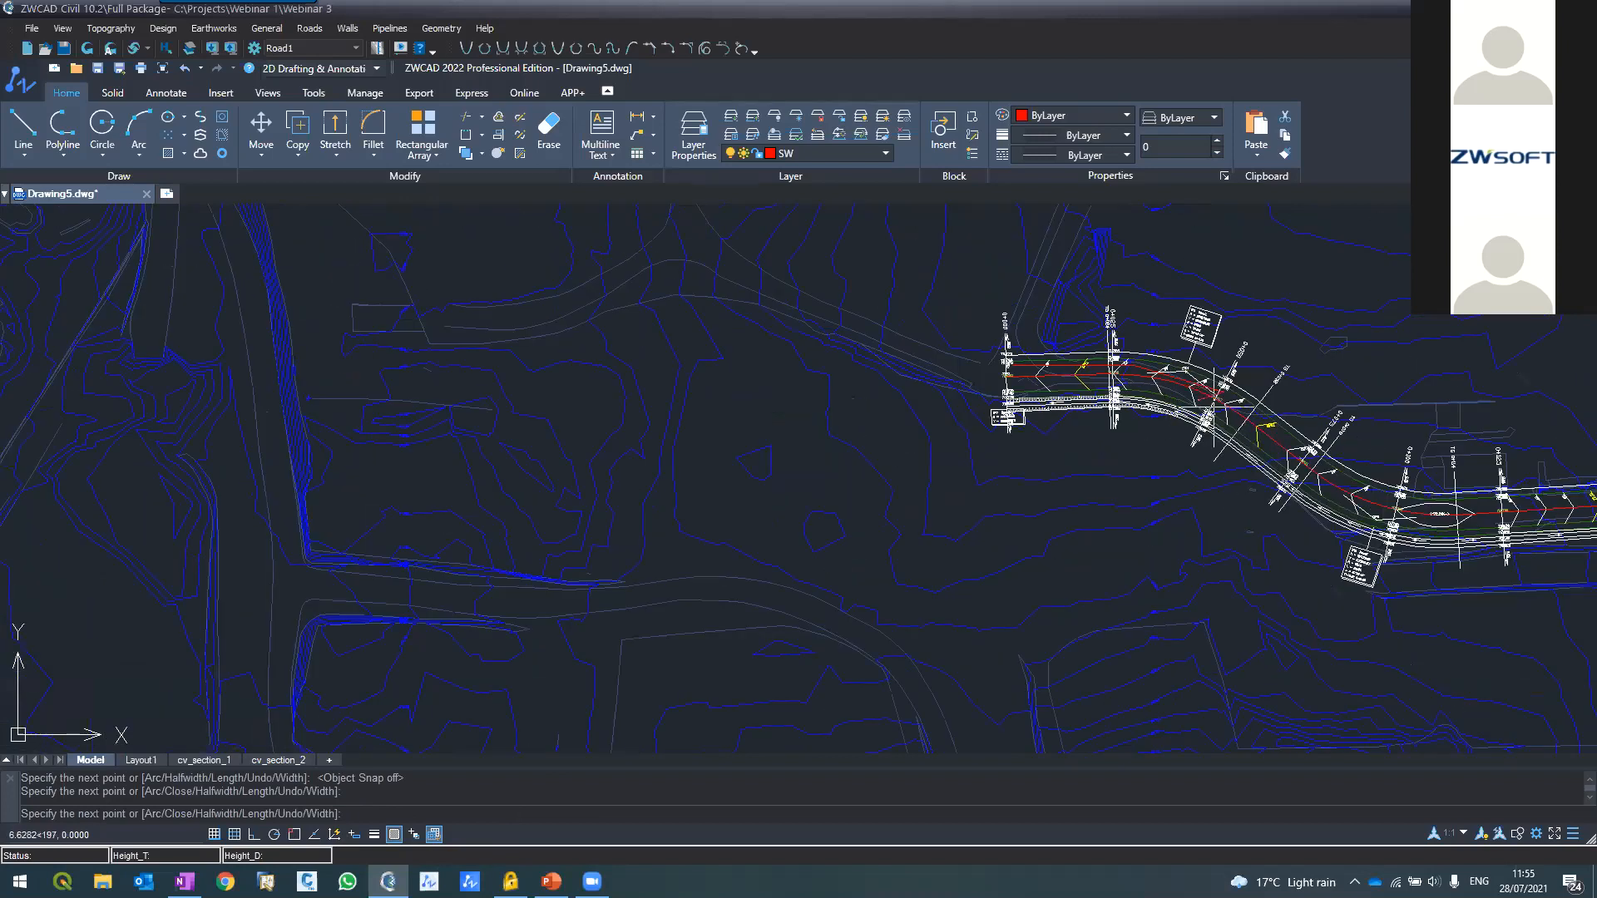
scroll(1248, 453, up, 2)
scroll(1249, 462, down, 5)
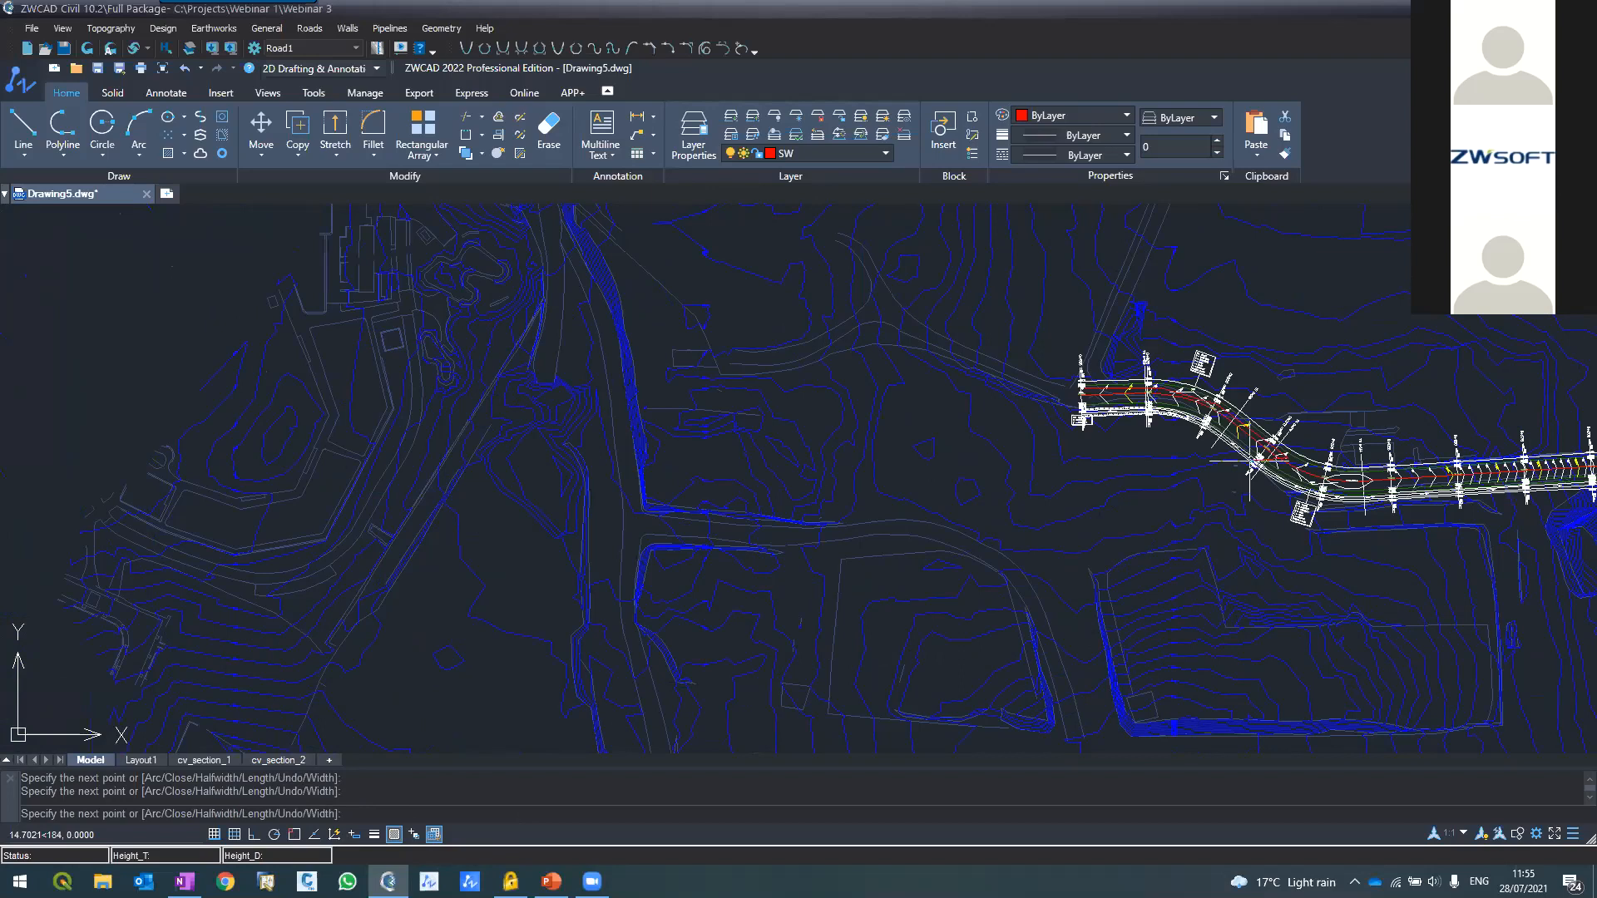
scroll(1249, 461, up, 4)
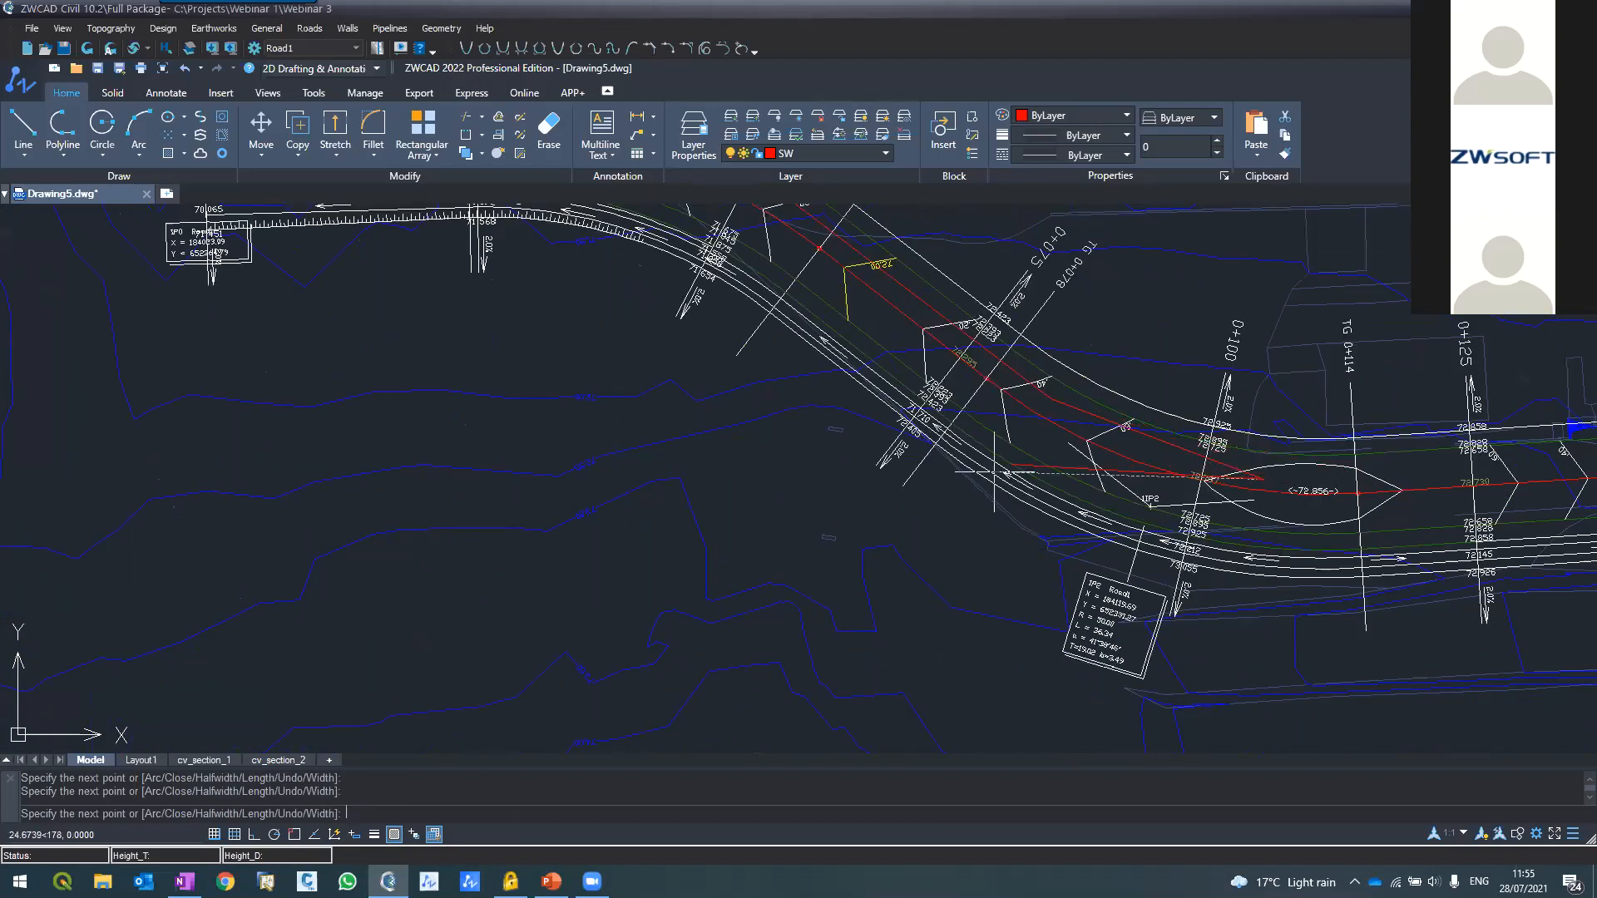
Extend the polyline along the straight stretch to the road's end near 0+318 and finish it
scroll(994, 471, down, 5)
scroll(1167, 466, up, 4)
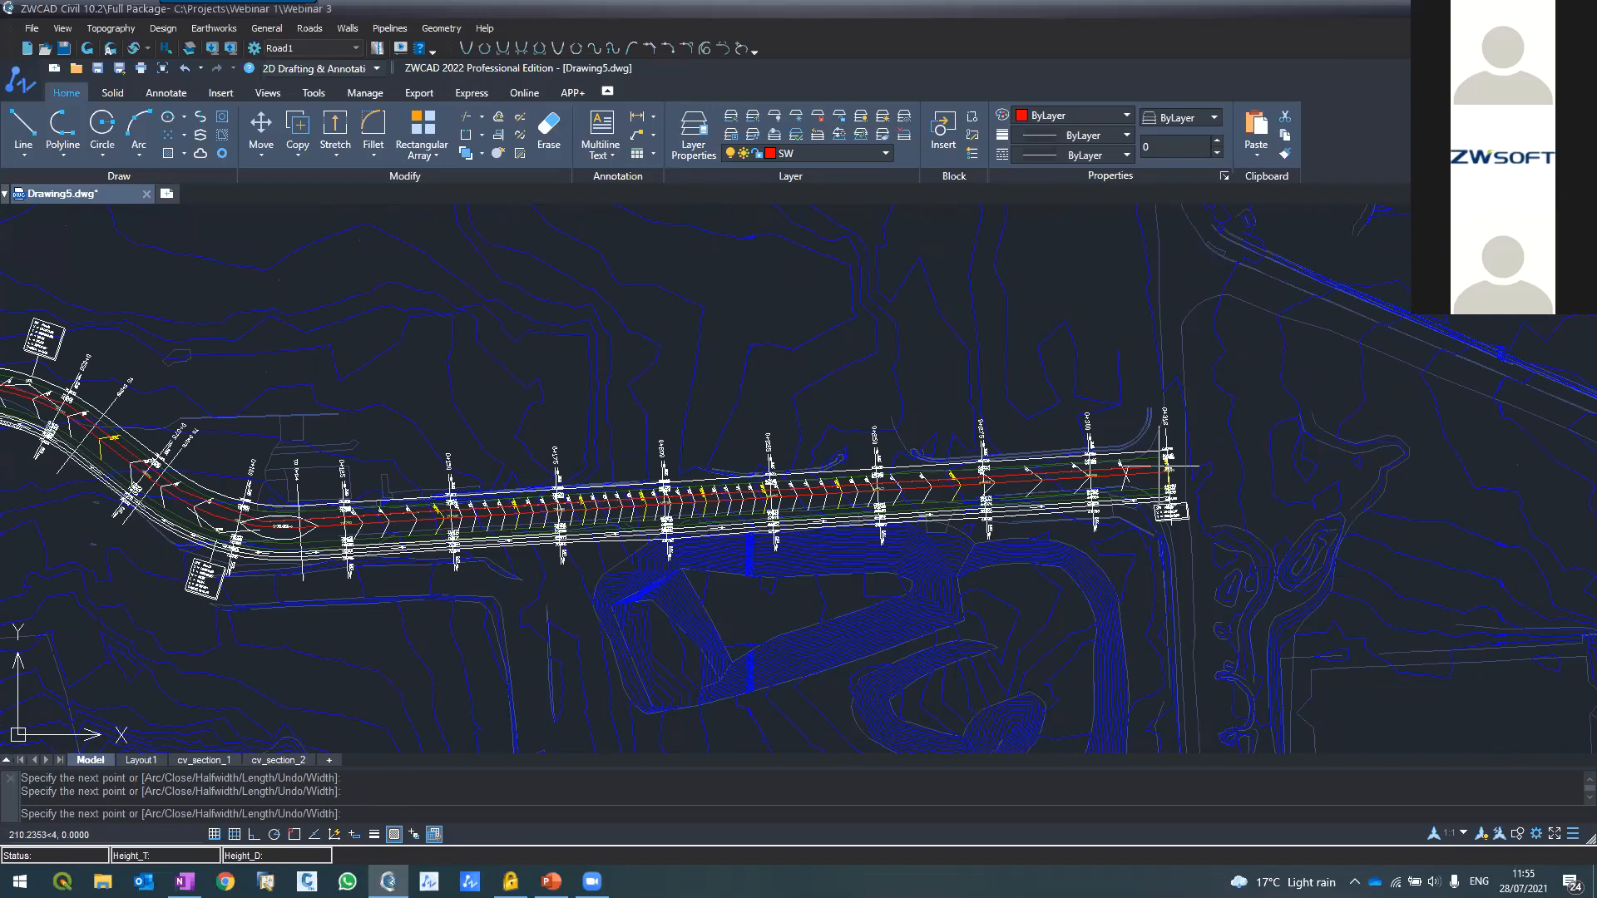
text(04)
key(Return)
text(u)
key(Return)
text(40)
key(Return)
text(40)
key(Return)
text(40)
key(Return)
key(Return)
key(Return)
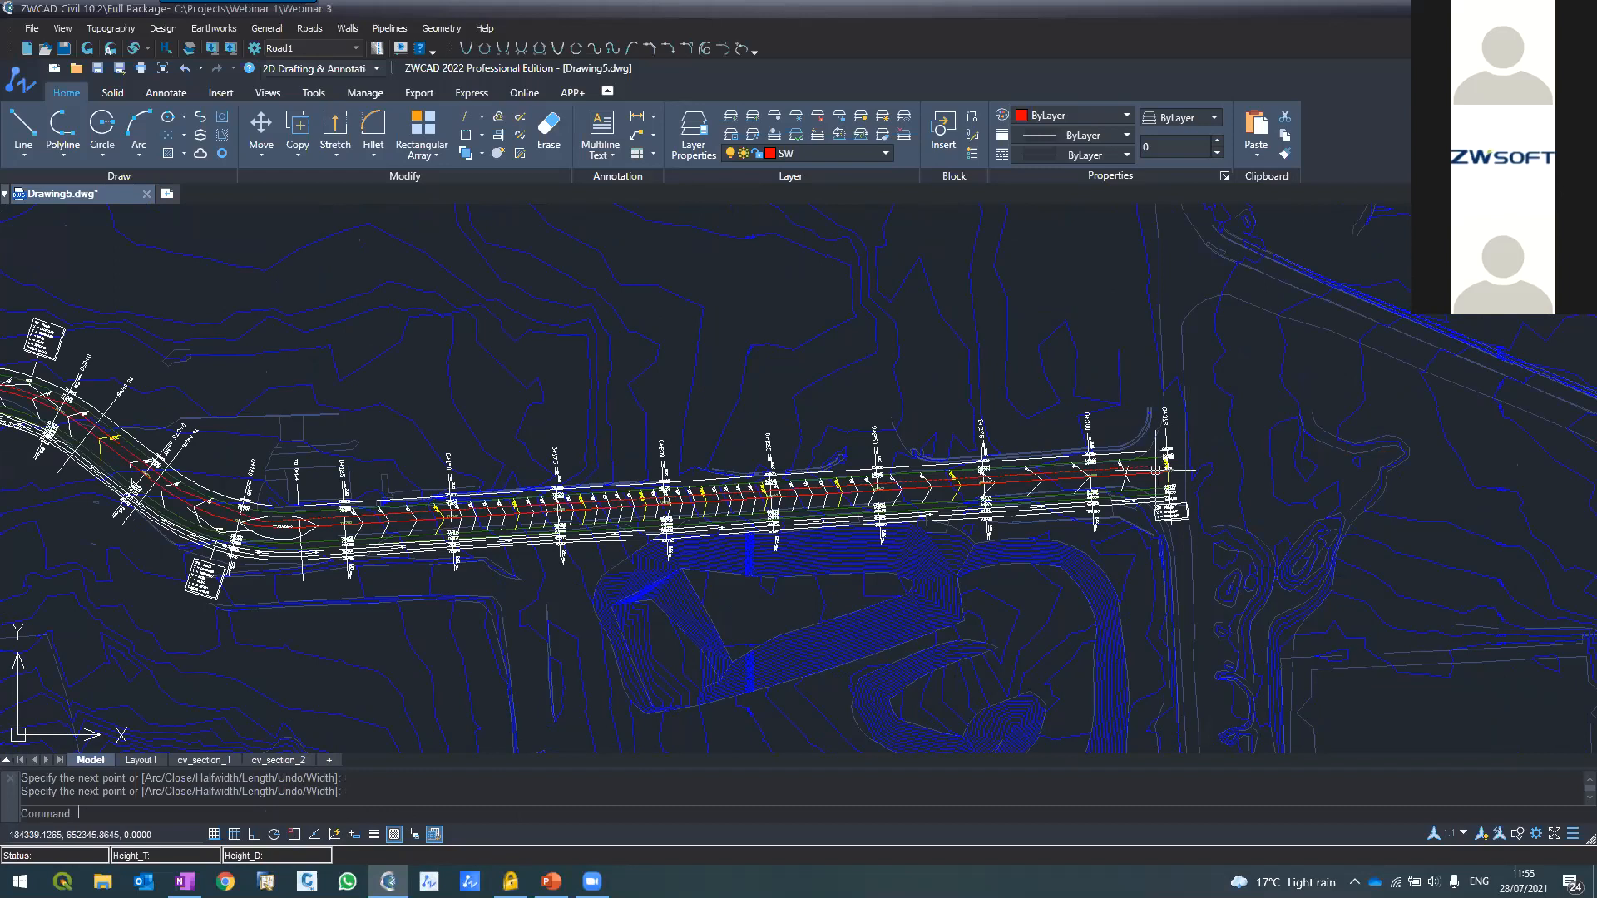
scroll(1069, 476, up, 2)
scroll(1069, 476, up, 2)
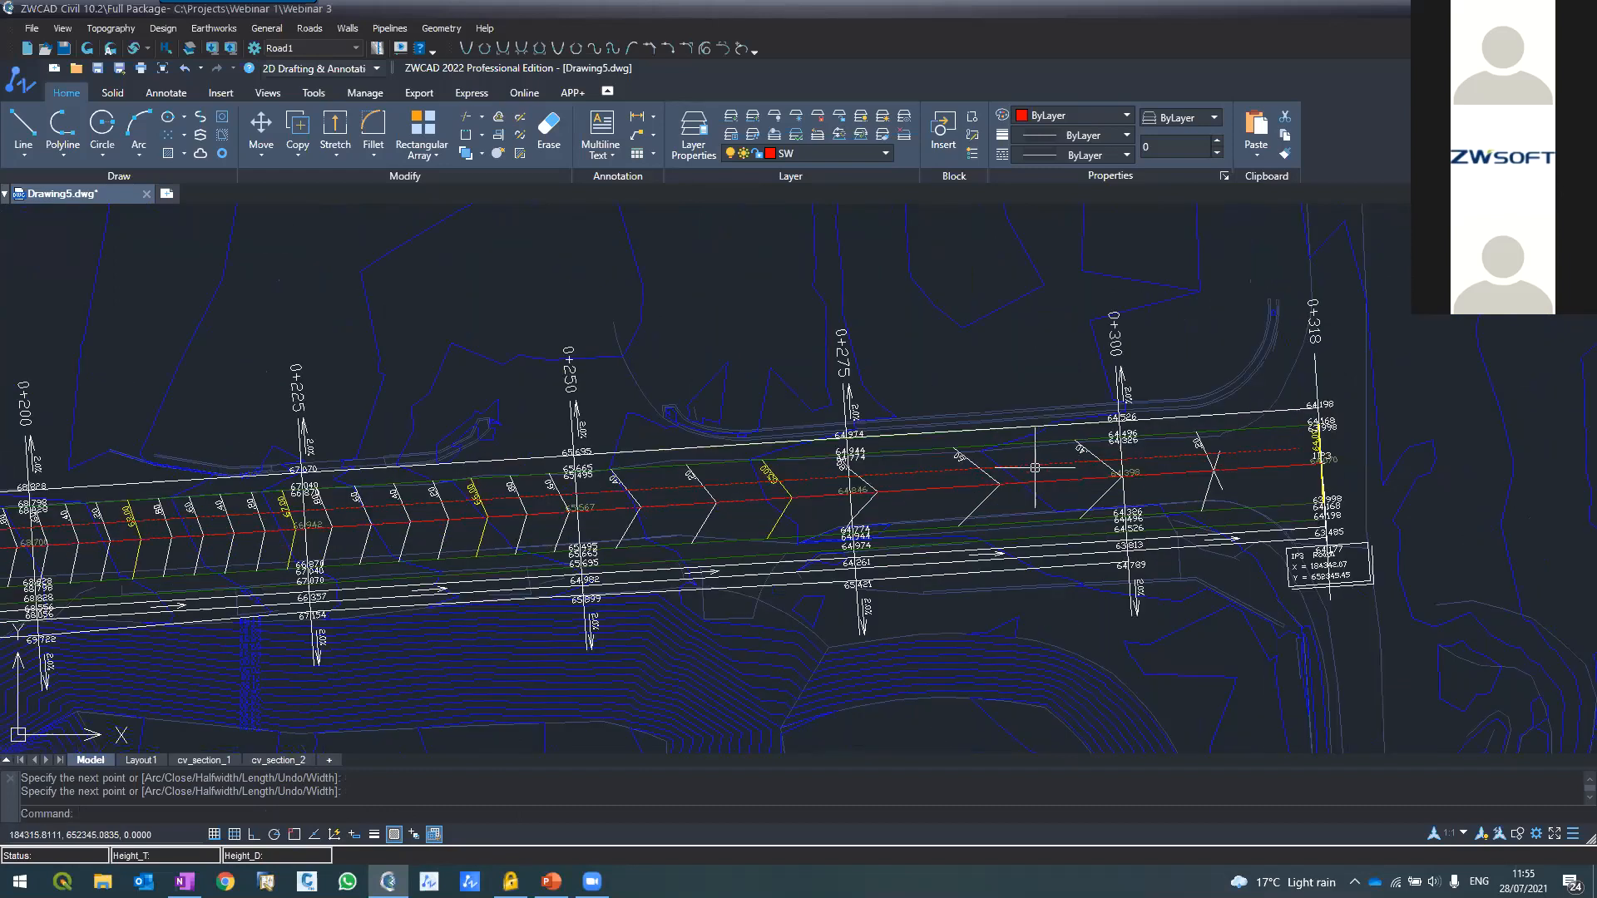
With object snap on, start a second polyline at the first vertex of the red SW polyline near 0+000
click(1034, 465)
scroll(1068, 450, down, 6)
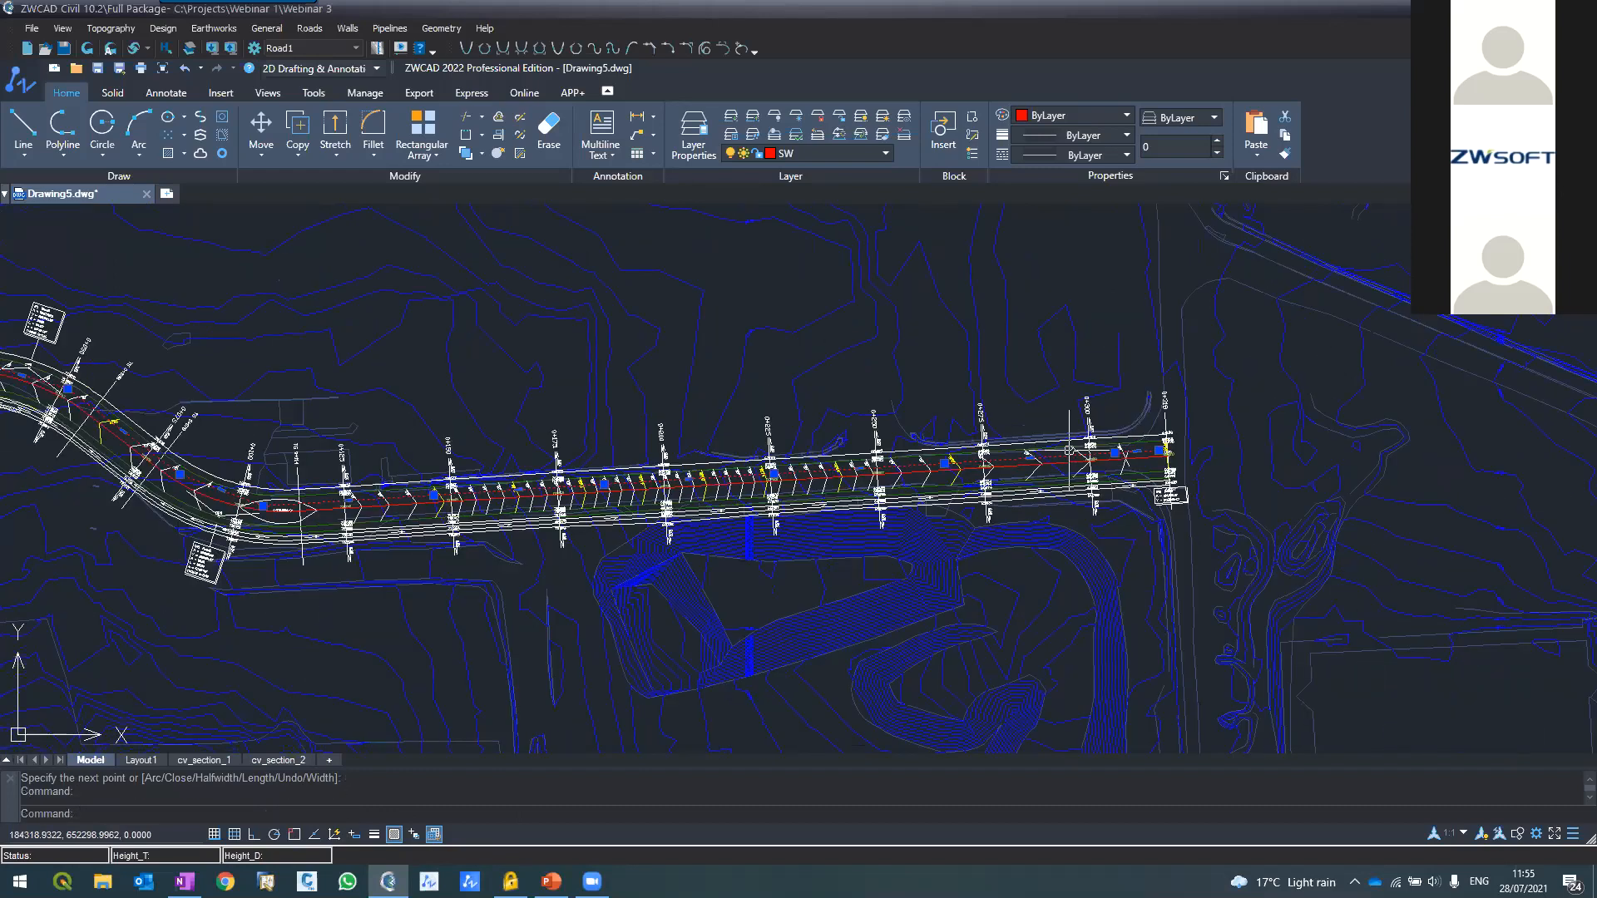
scroll(575, 413, up, 3)
scroll(575, 412, up, 2)
key(Escape)
key(Escape)
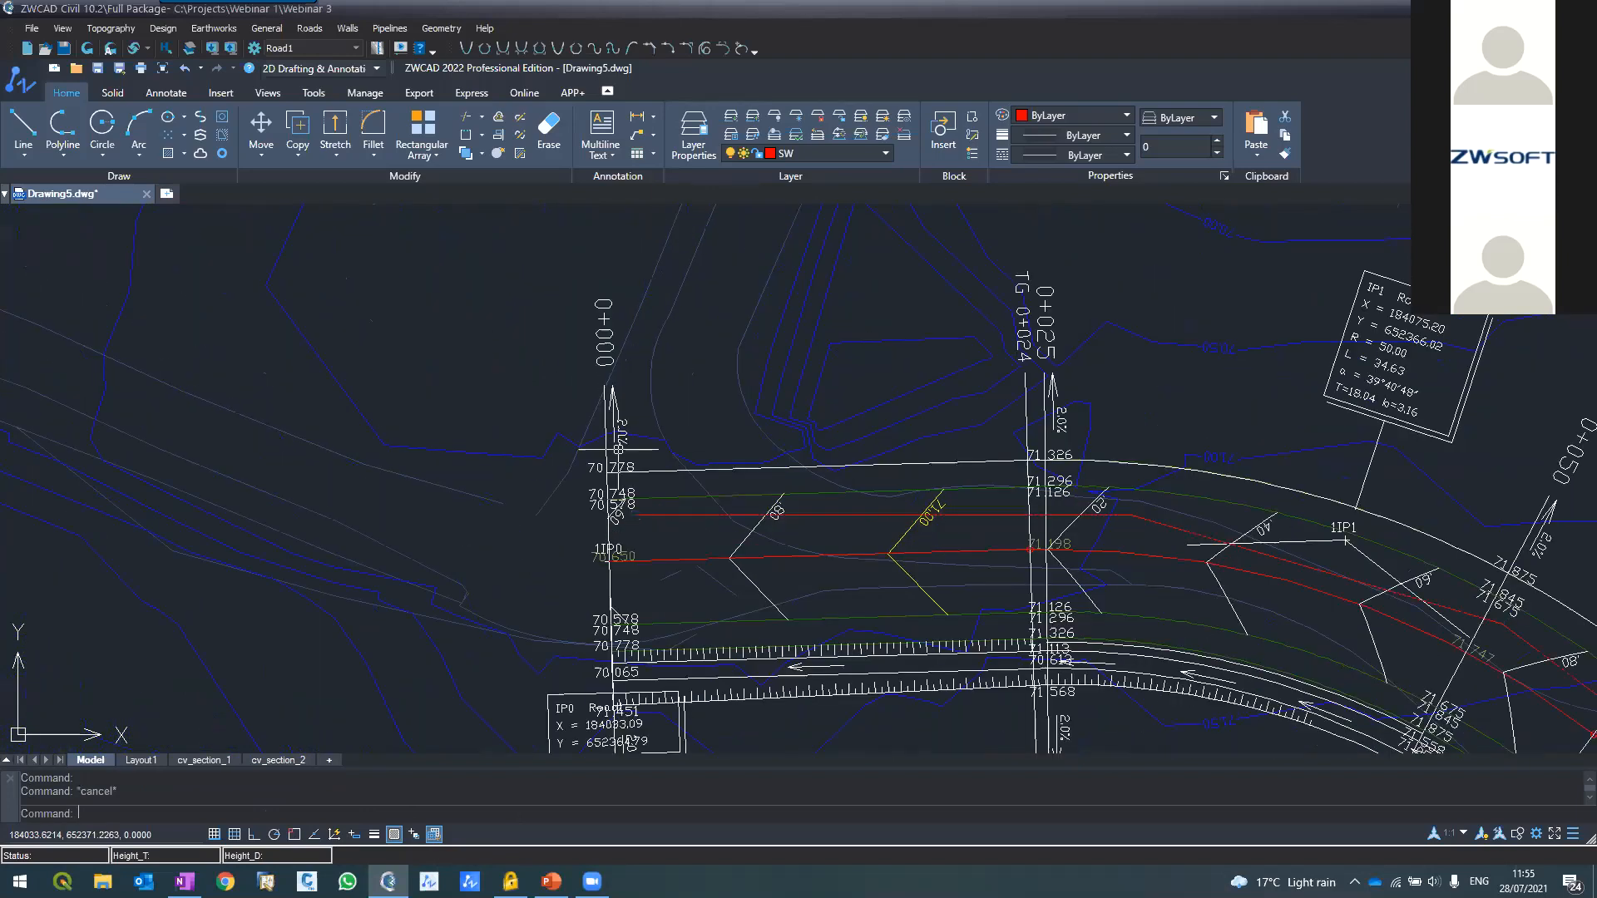
text(pl)
key(Return)
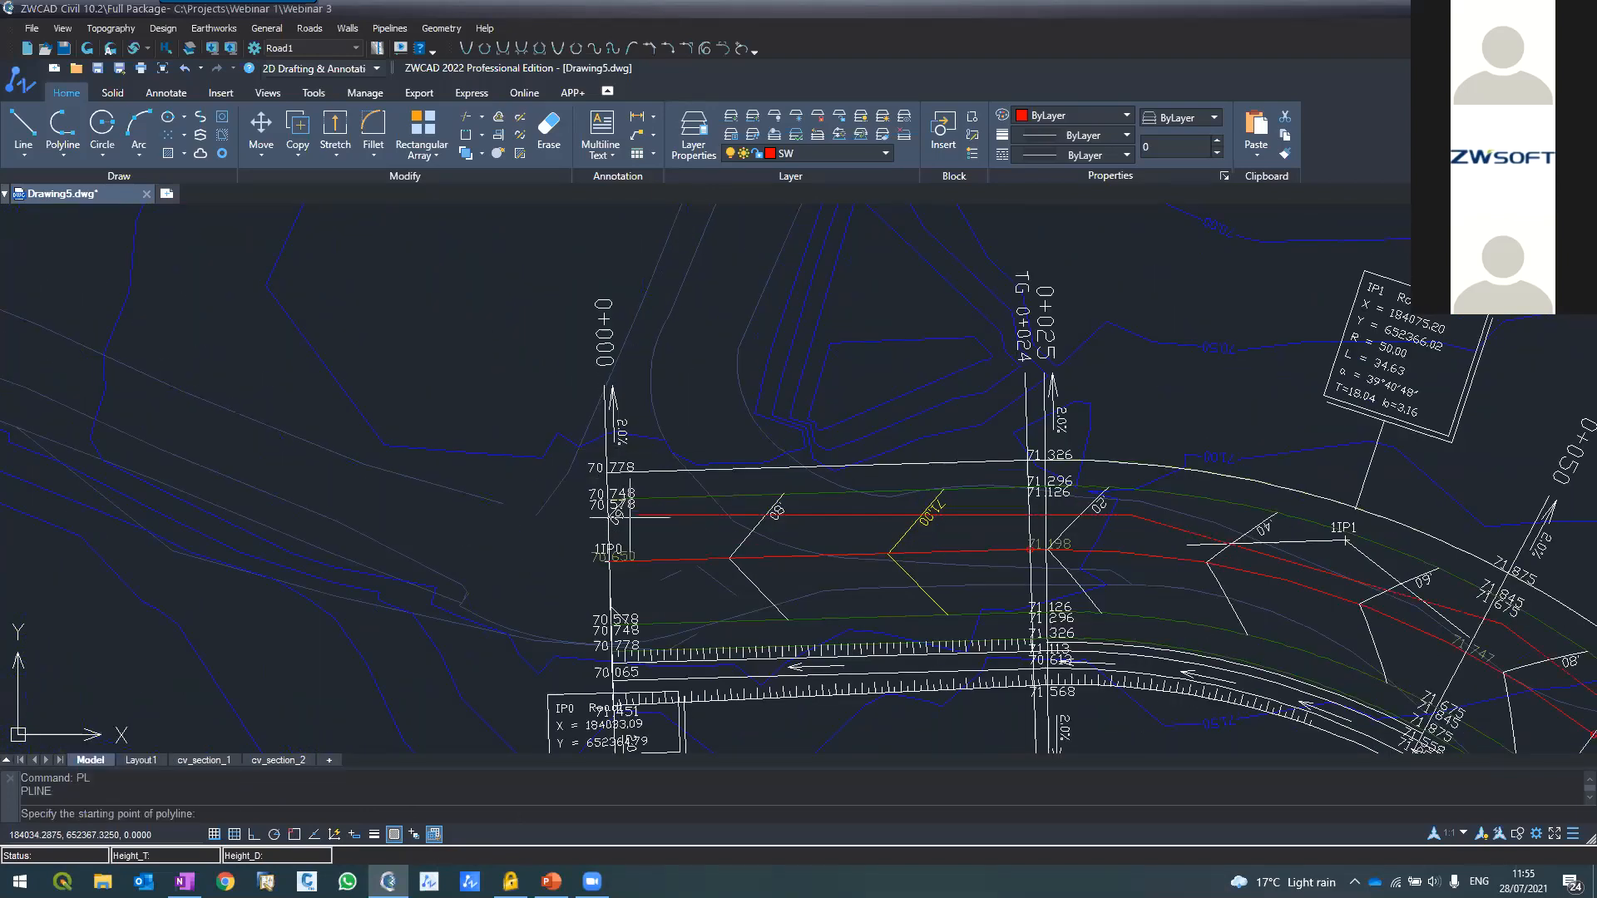
click(295, 834)
click(636, 515)
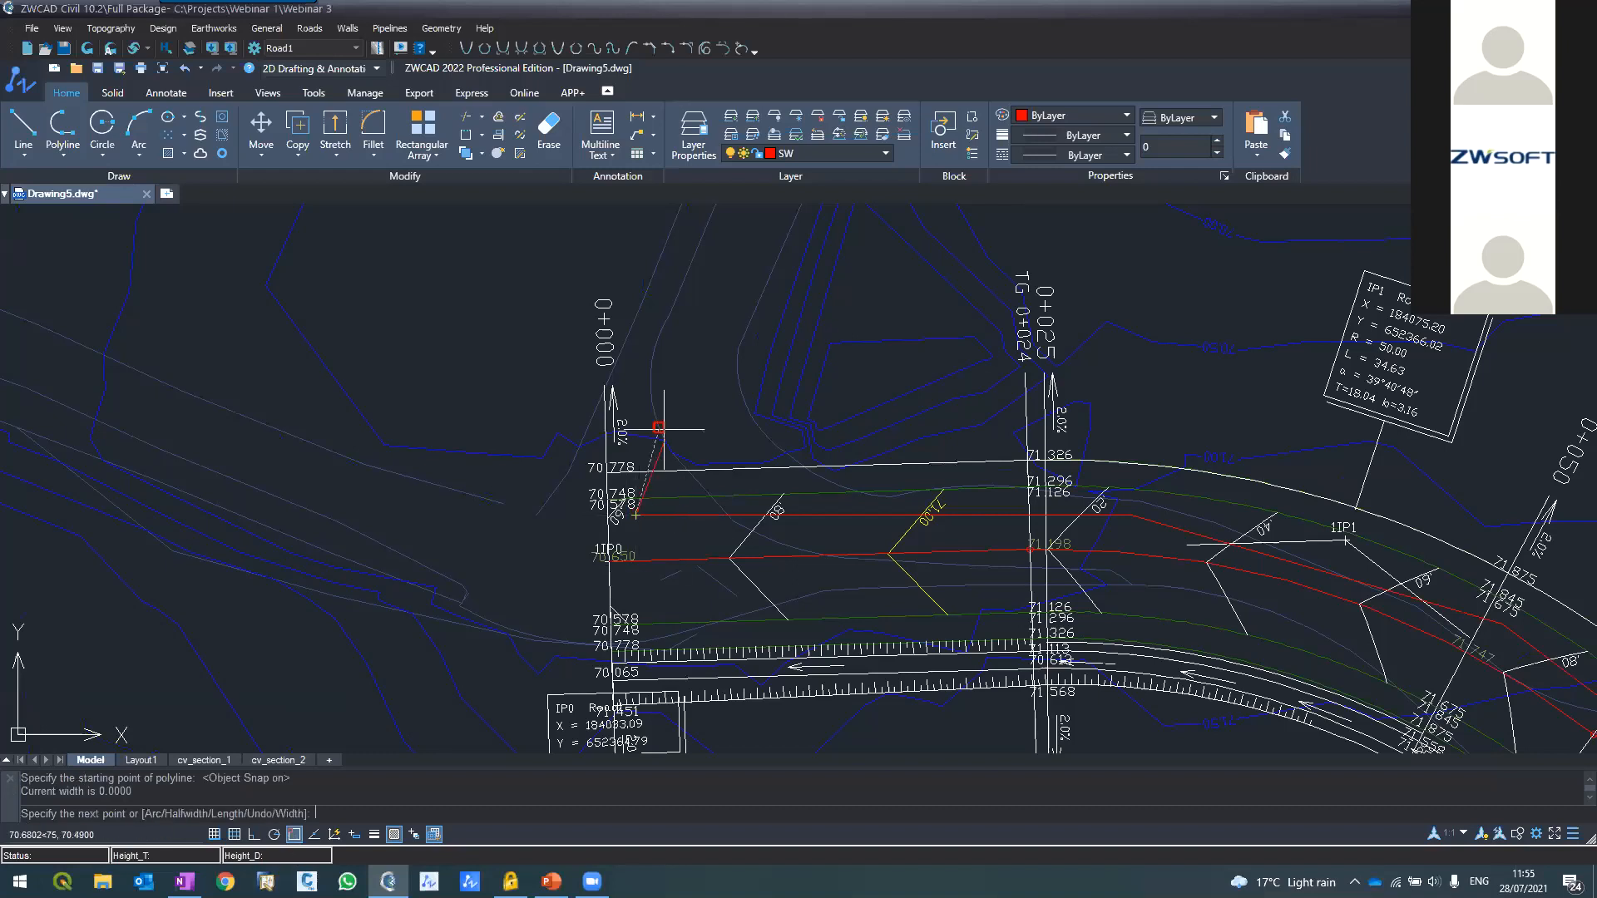
With object snap off, run the branch polyline north along the existing side road with two vertices, ending at the road's bend
scroll(709, 270, down, 6)
scroll(890, 407, up, 10)
scroll(890, 399, down, 5)
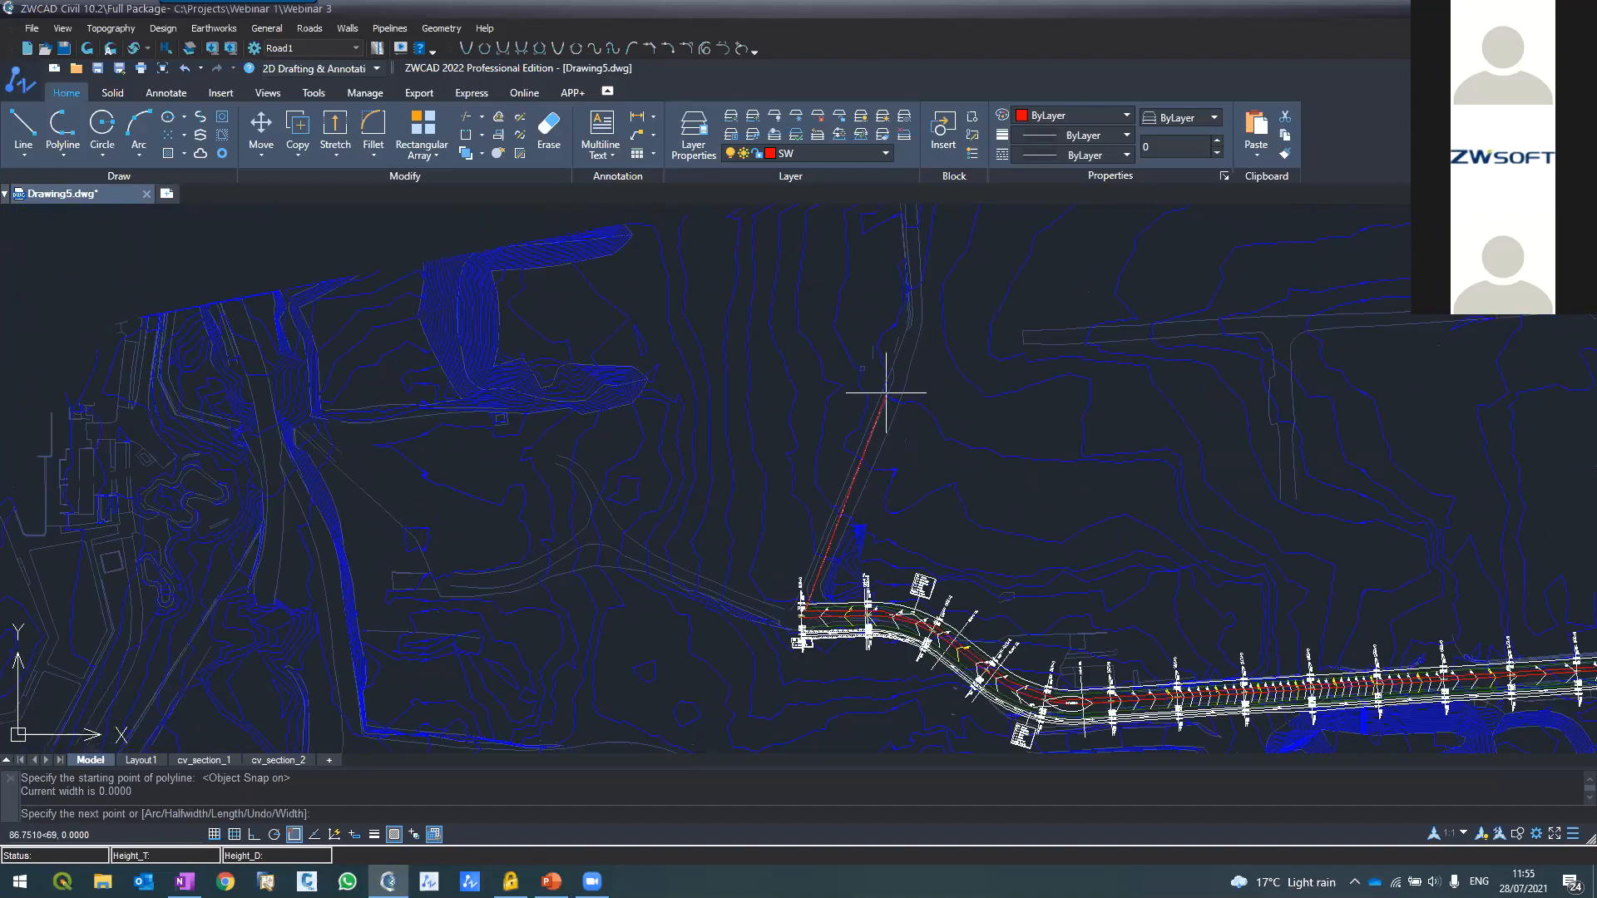
scroll(886, 389, down, 2)
click(294, 834)
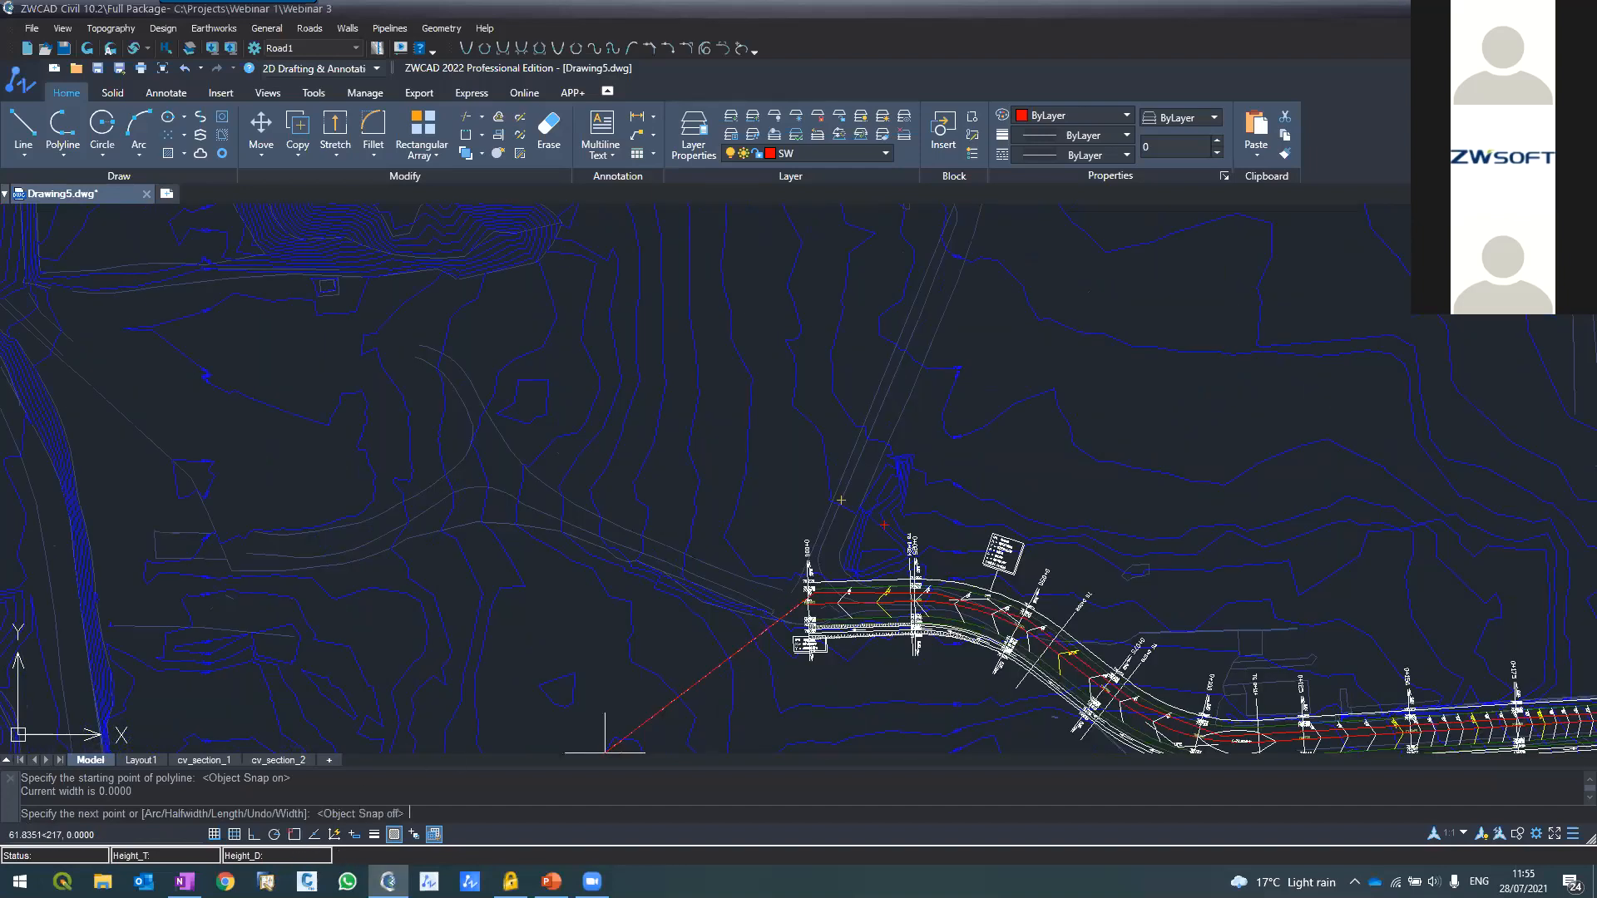
click(848, 490)
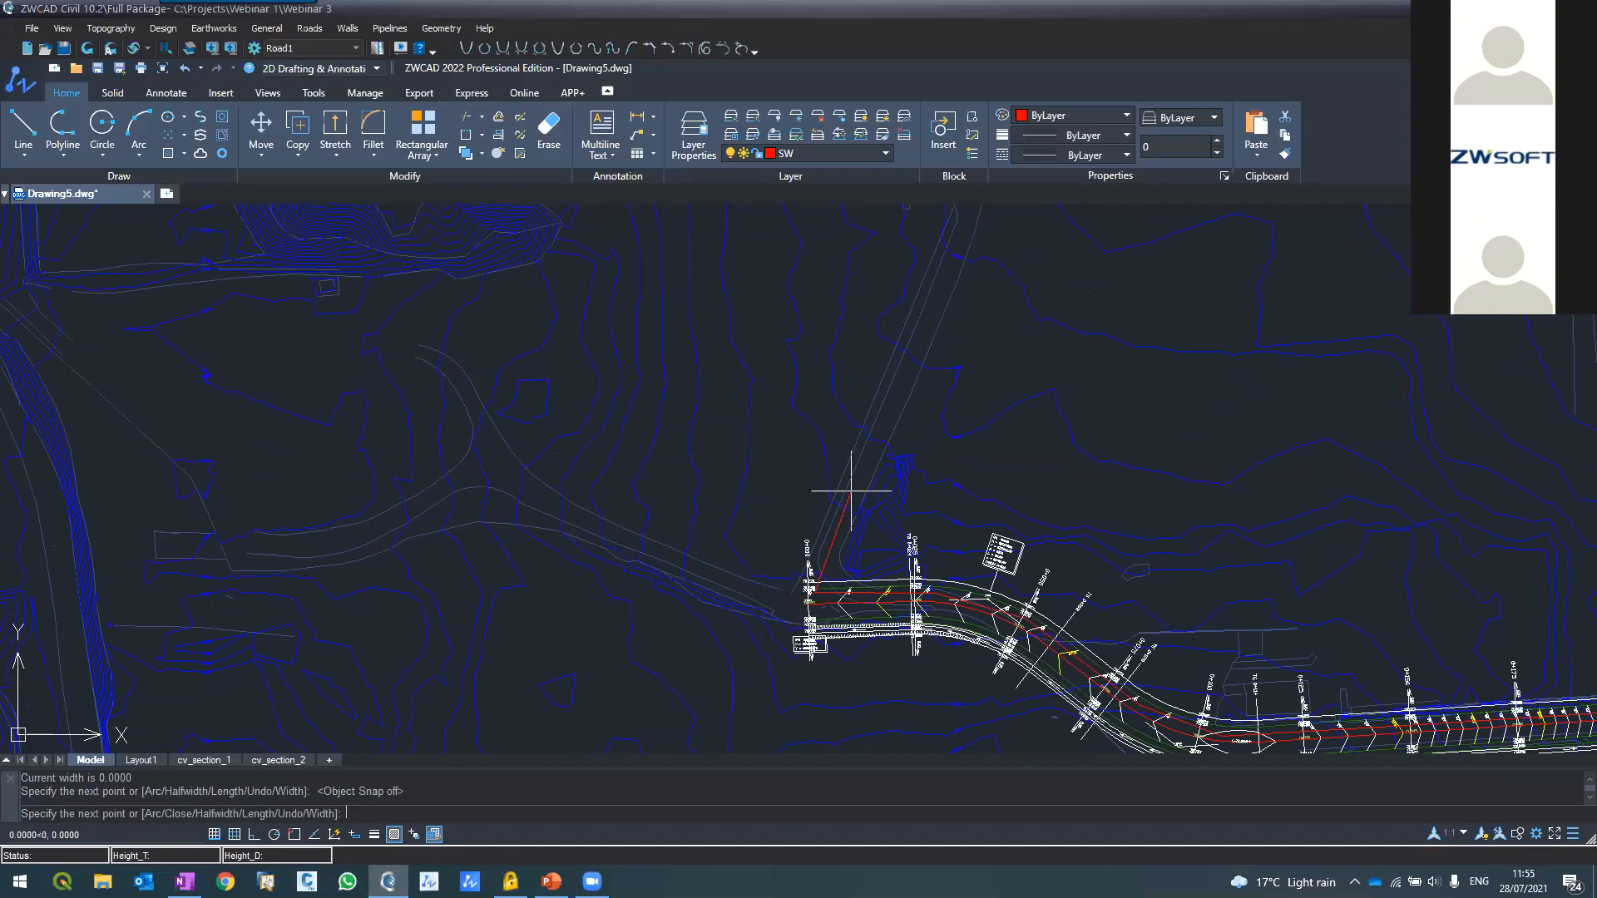
scroll(806, 541, down, 2)
scroll(803, 553, down, 2)
scroll(884, 346, up, 5)
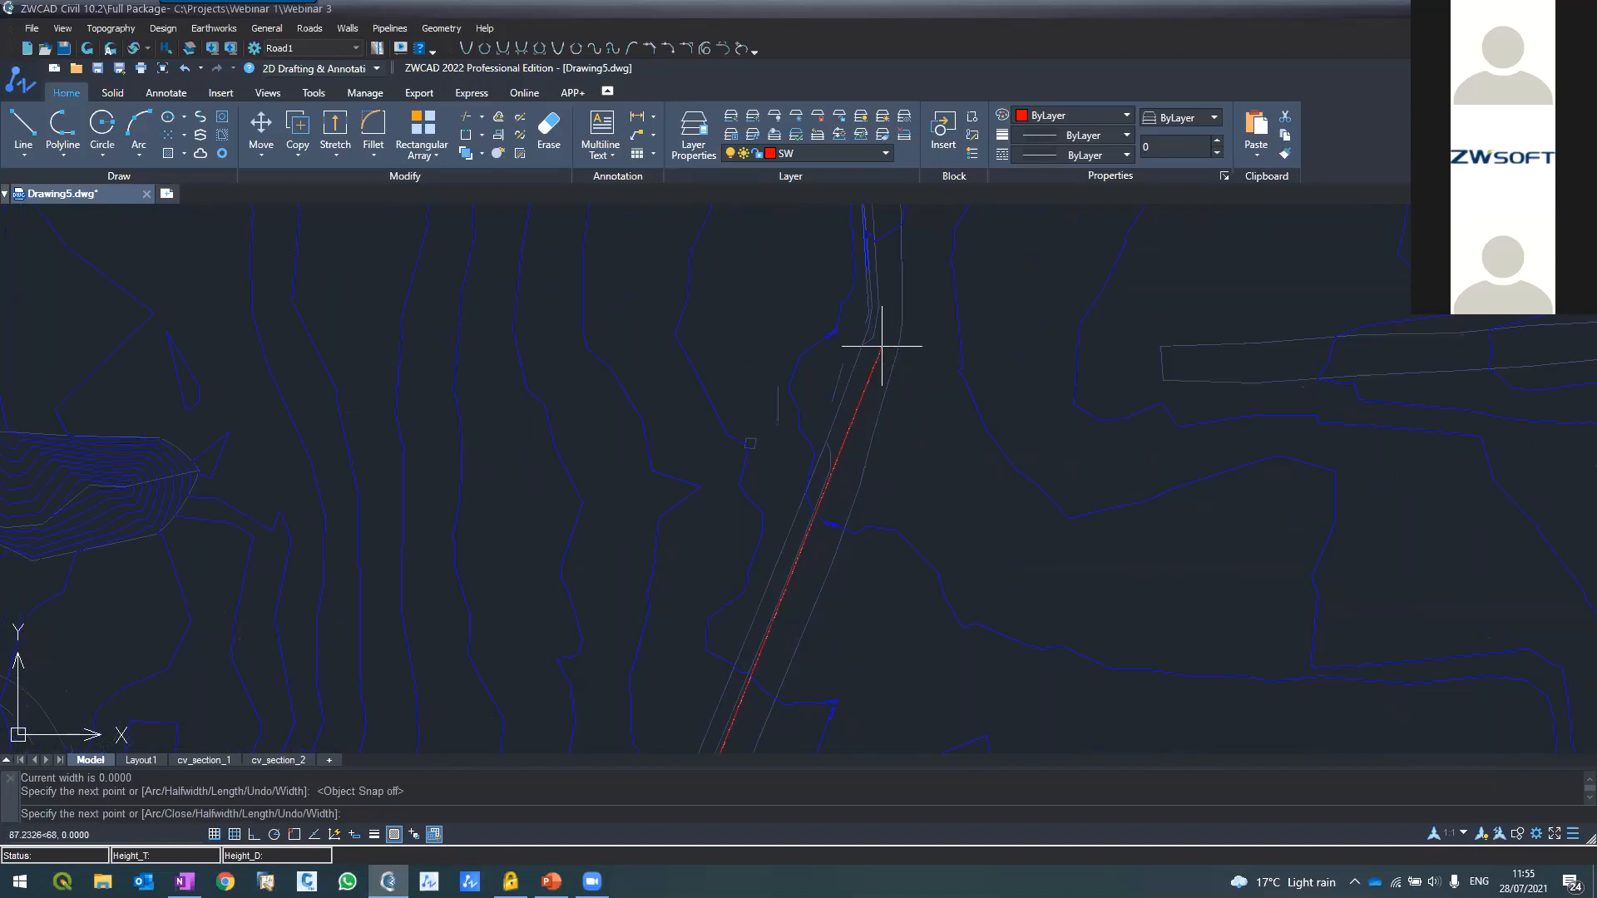
click(883, 350)
key(Return)
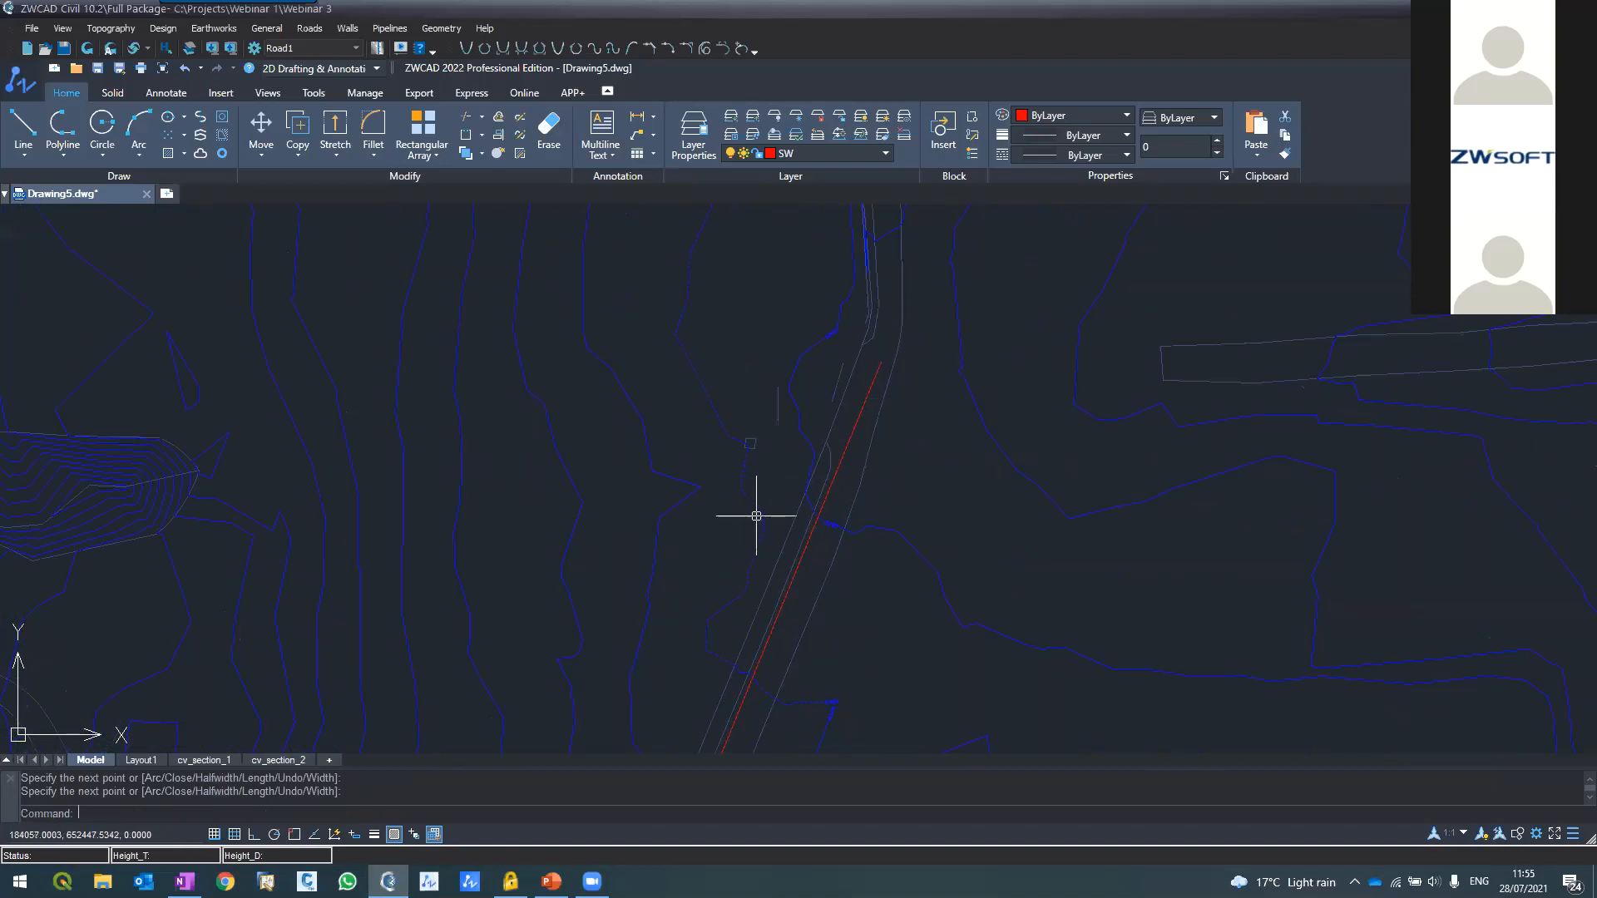
With object snap on, start a third polyline on the red SW polyline about midway between 0+175 and 0+200
scroll(675, 408, down, 6)
scroll(749, 499, up, 7)
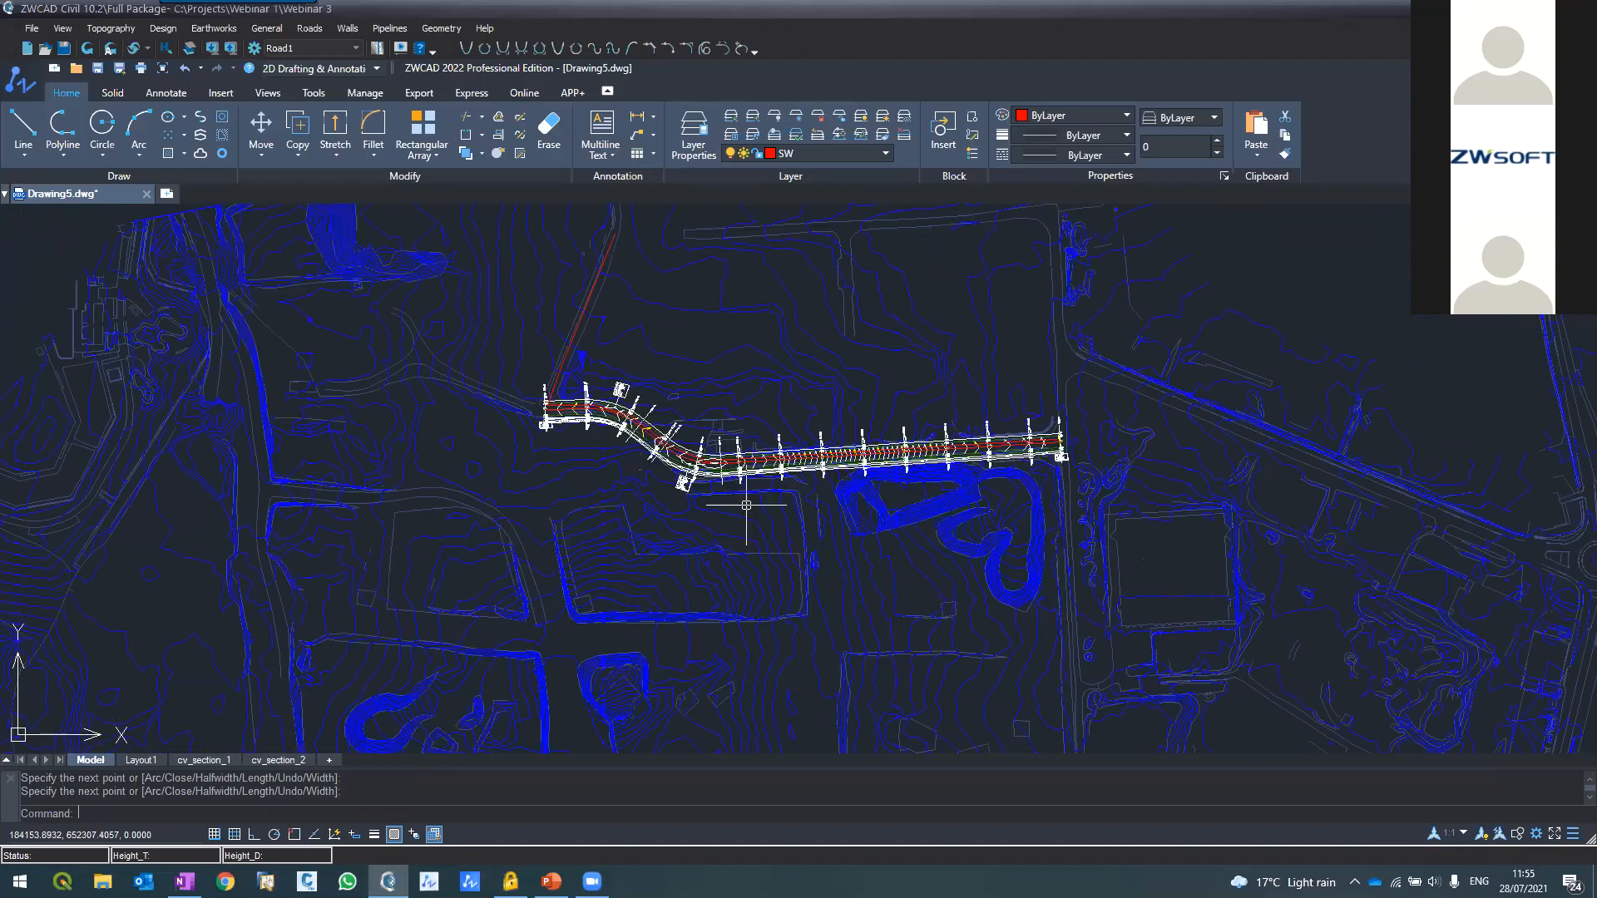
click(774, 407)
text(pl)
key(Return)
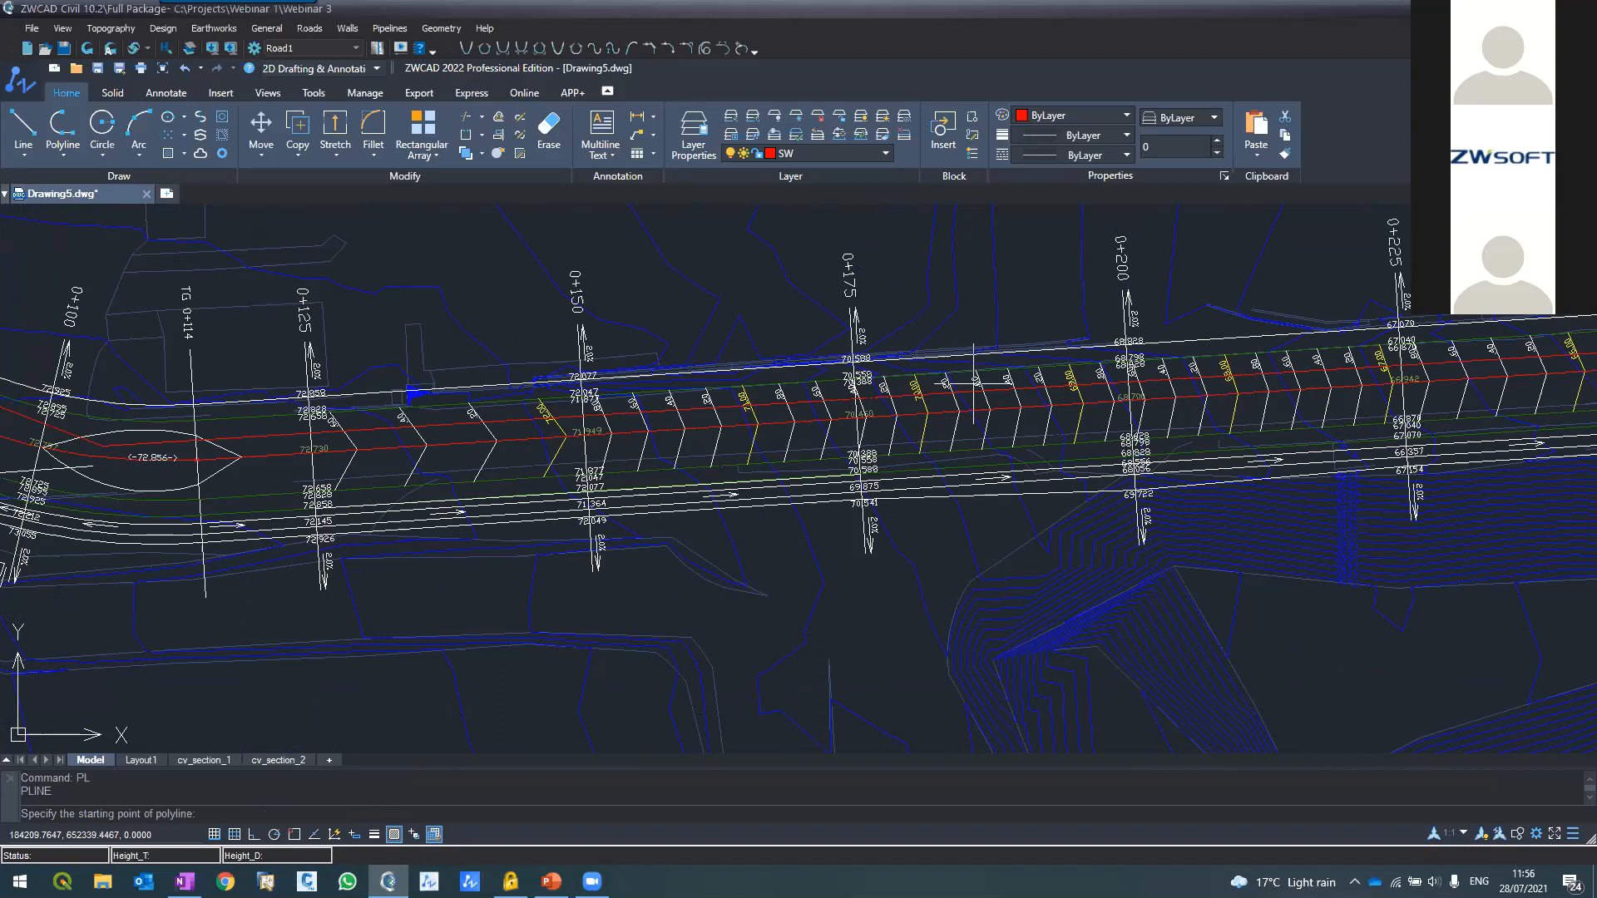
scroll(971, 399, up, 3)
click(295, 835)
click(982, 405)
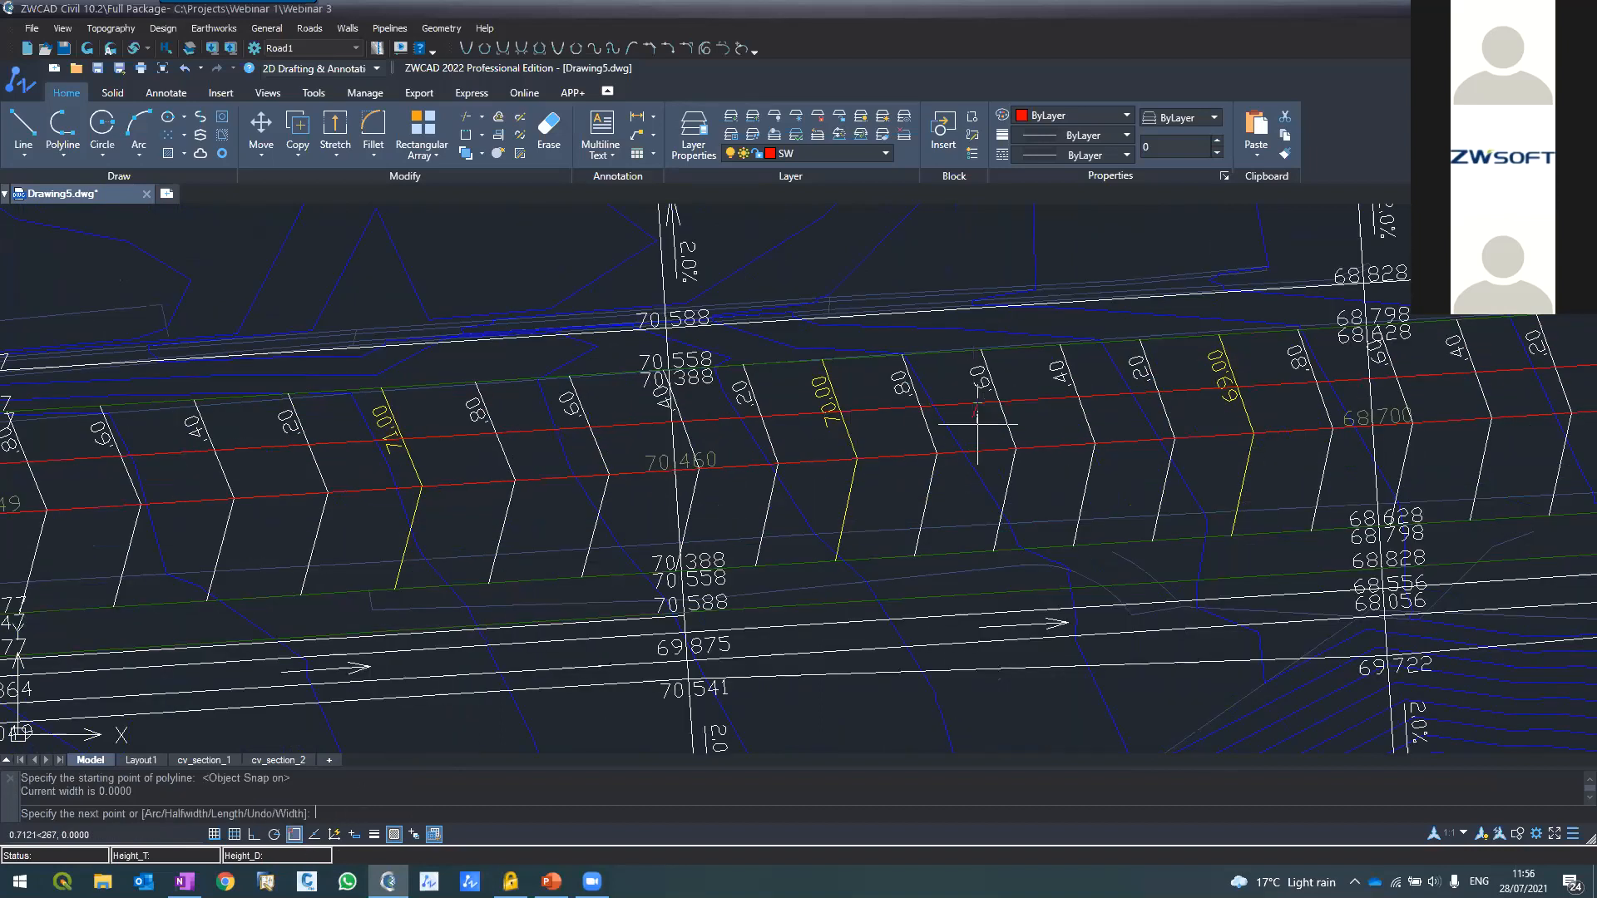
Run this branch polyline southwest across the road, continue it south between the two excavation areas, and finish it
scroll(956, 420, down, 5)
scroll(958, 424, down, 4)
scroll(865, 535, up, 6)
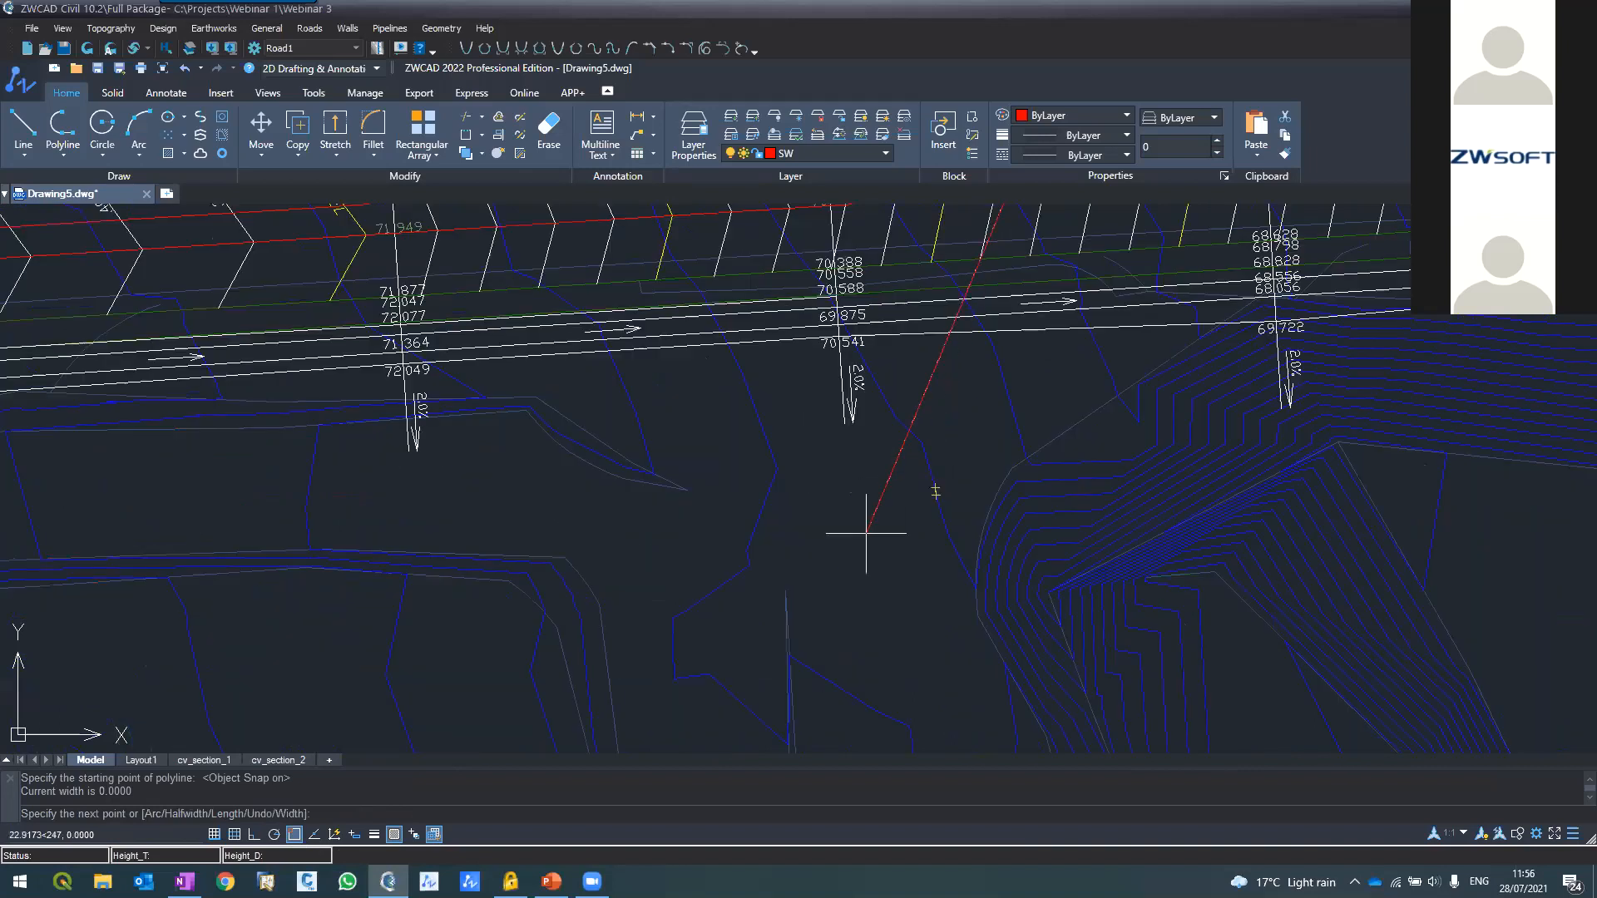
click(867, 535)
scroll(844, 441, down, 6)
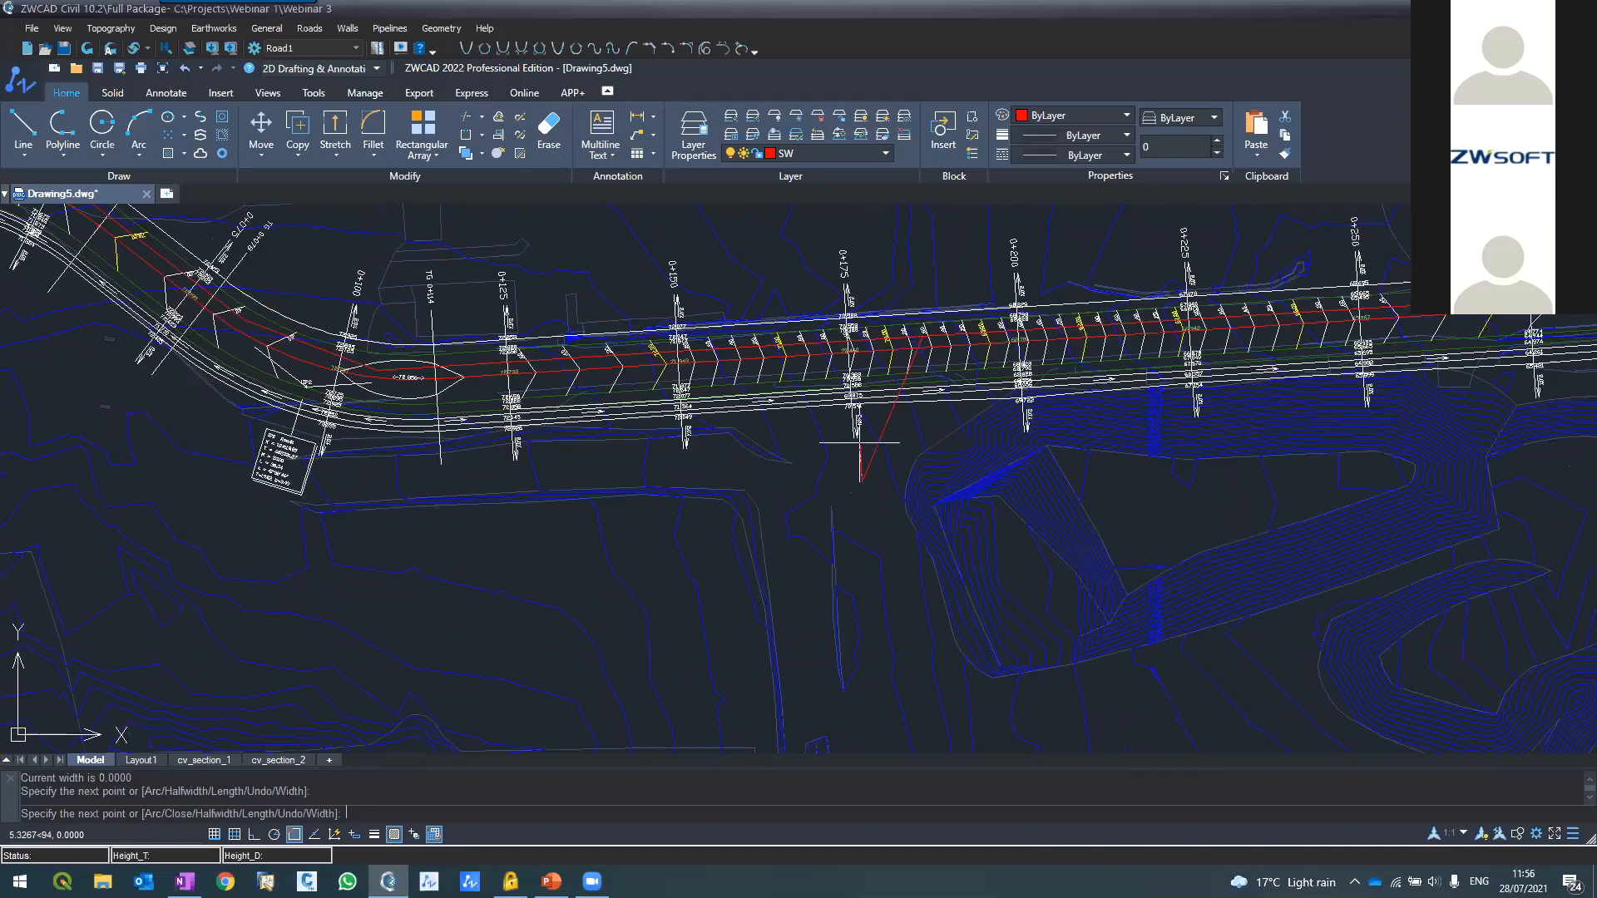
scroll(857, 499, up, 4)
click(864, 553)
key(Return)
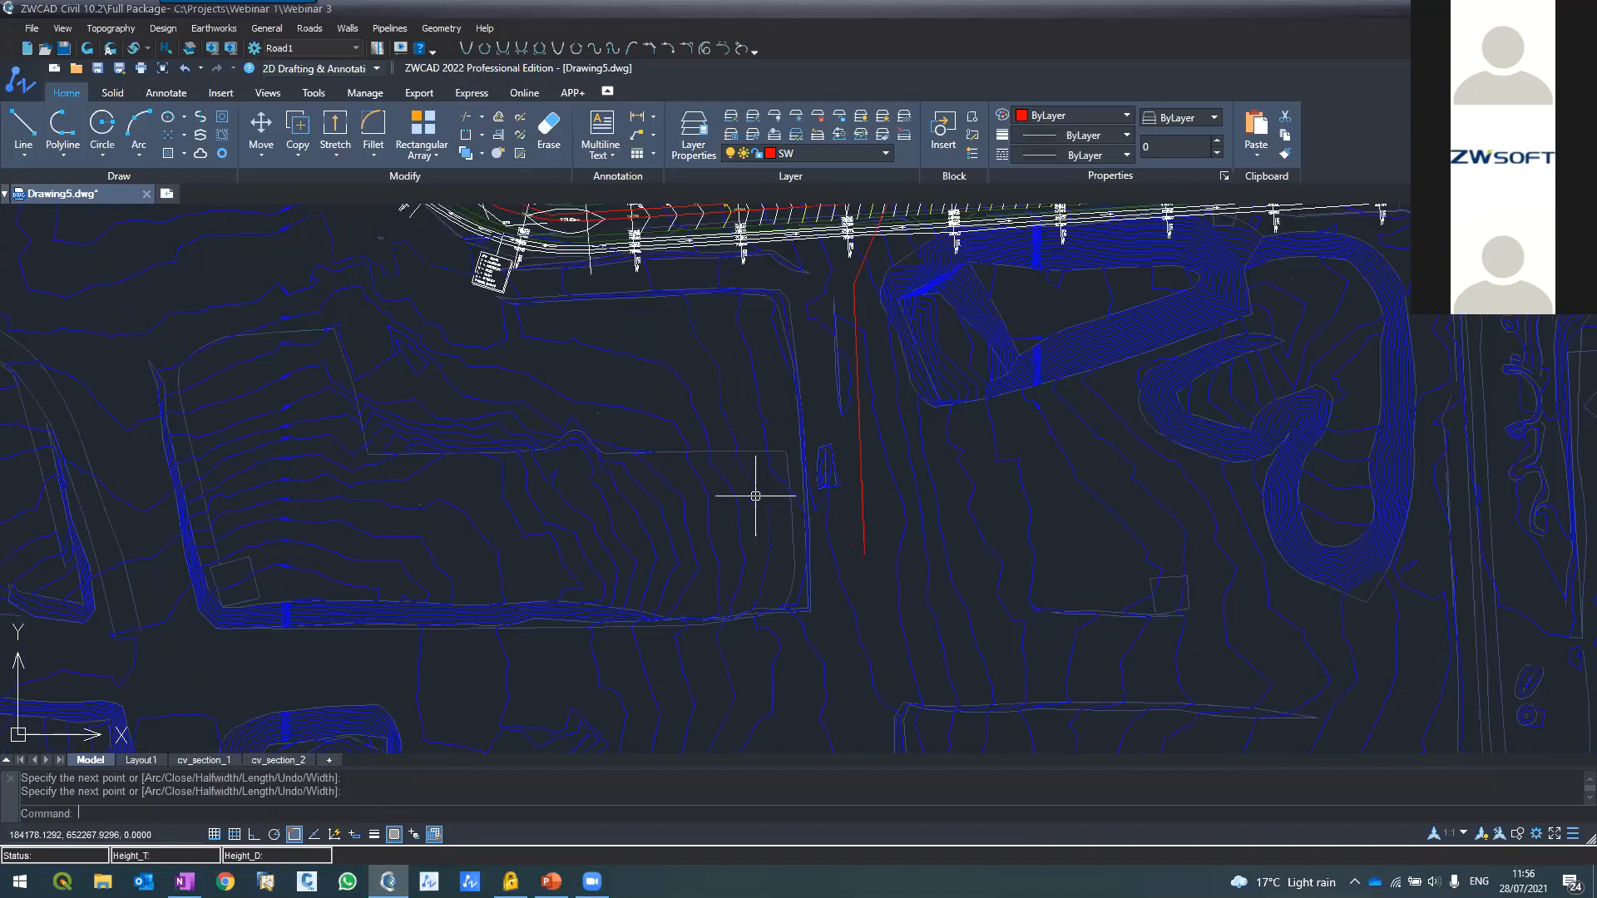
Freeze the BaloonSlope1, Sectionlevel1, CLdata1 and Sections_Name1 layers by picking their objects around 0+025
scroll(738, 503, down, 2)
scroll(737, 519, down, 2)
scroll(519, 426, up, 8)
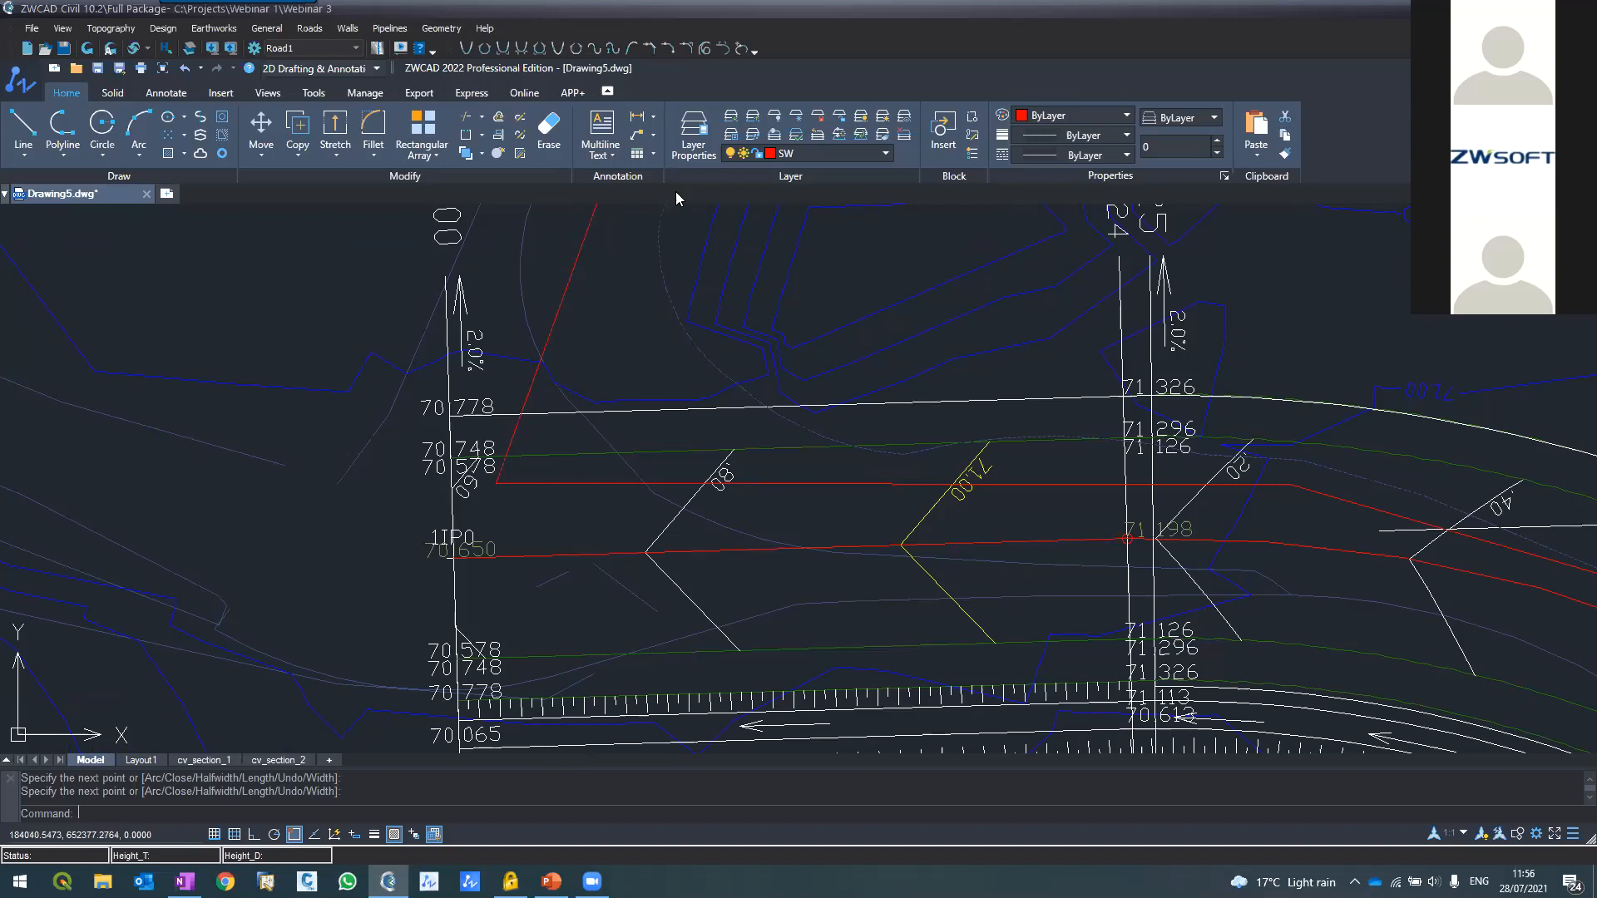
click(796, 118)
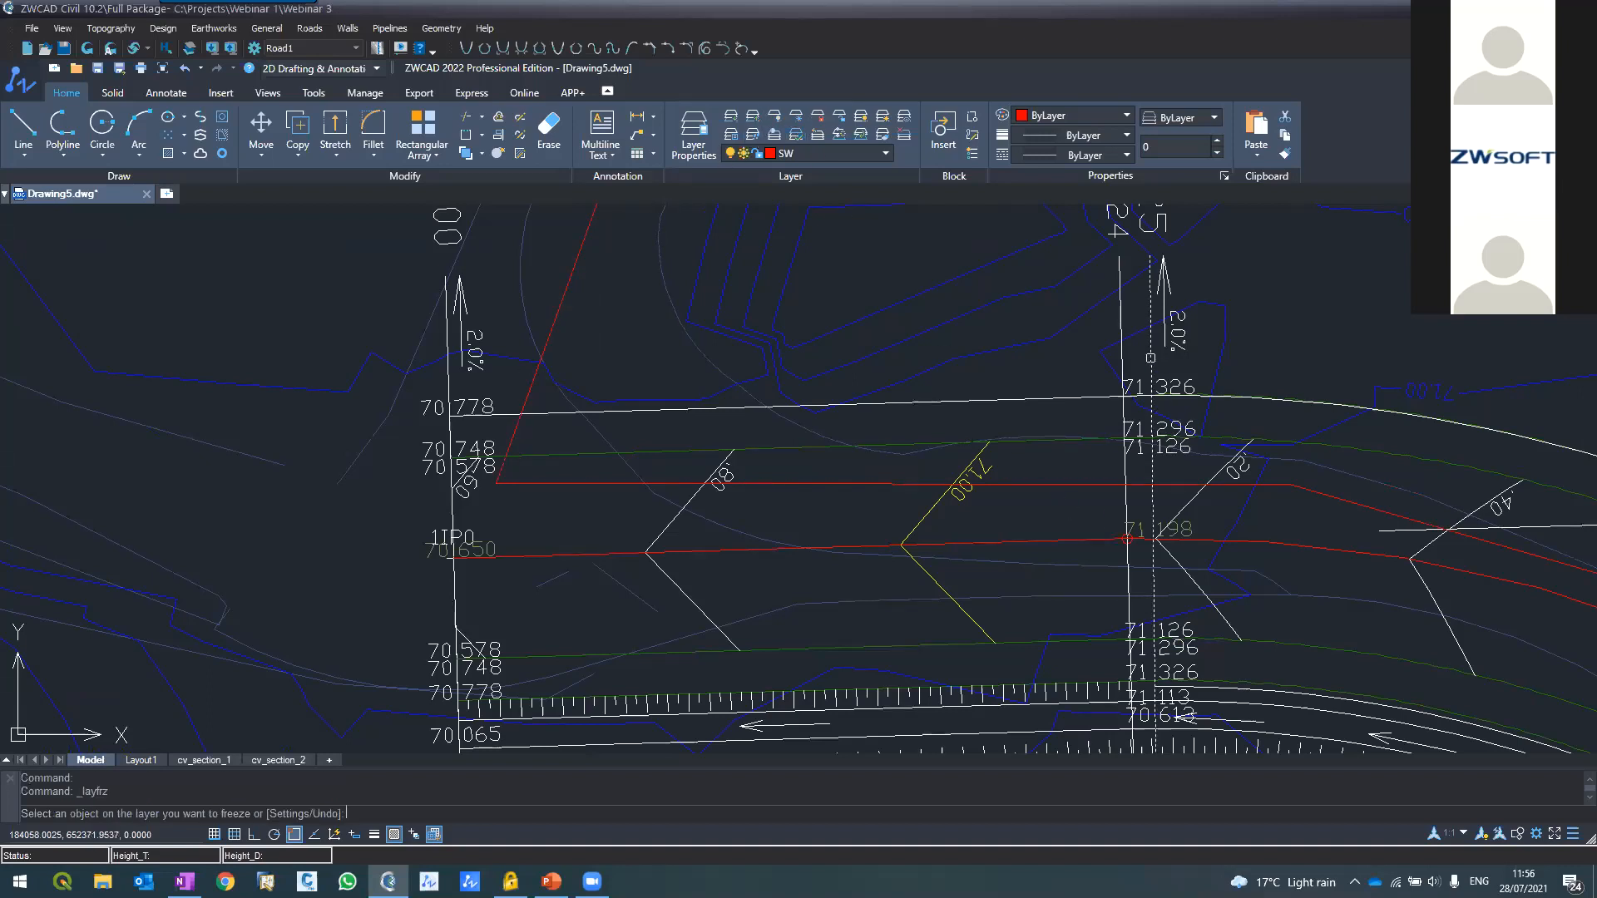
click(1150, 357)
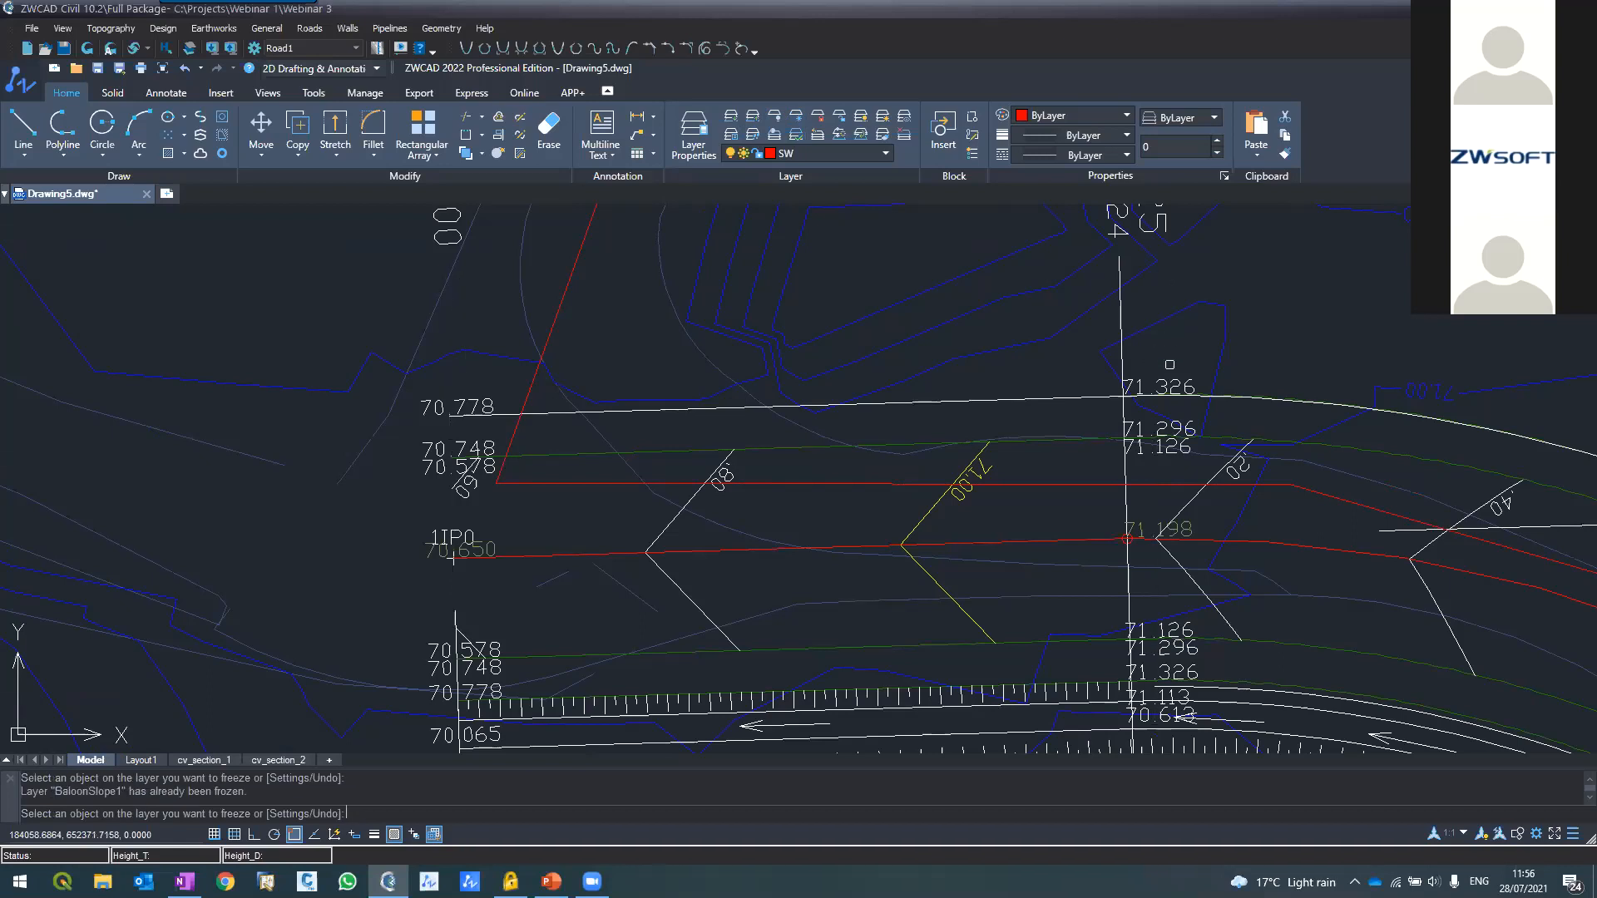
click(1151, 456)
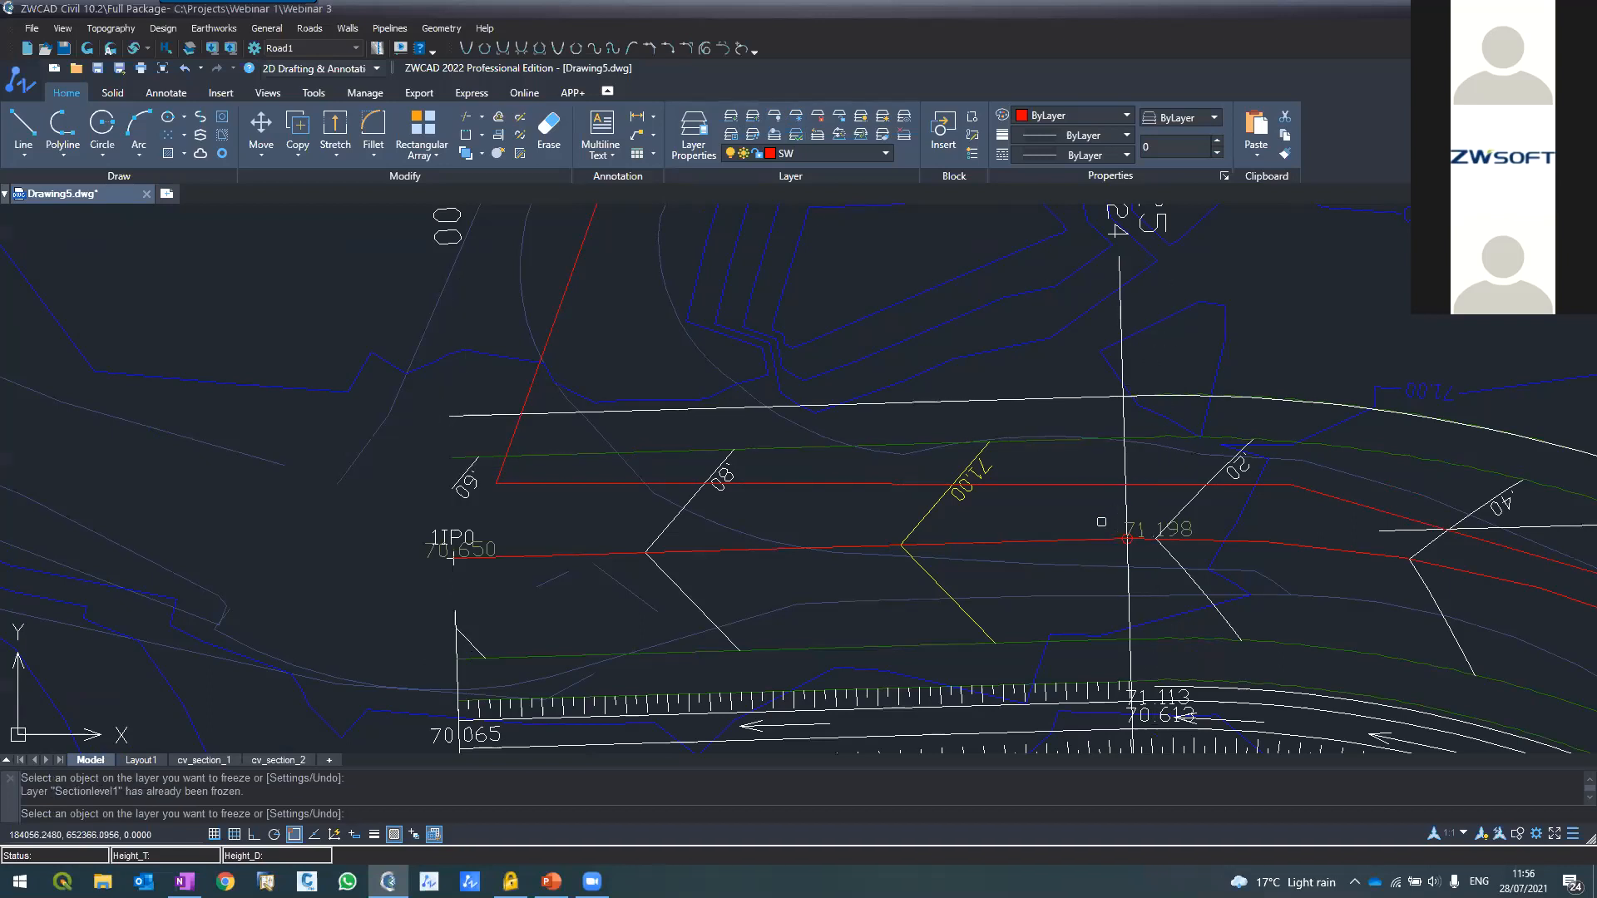
click(1122, 327)
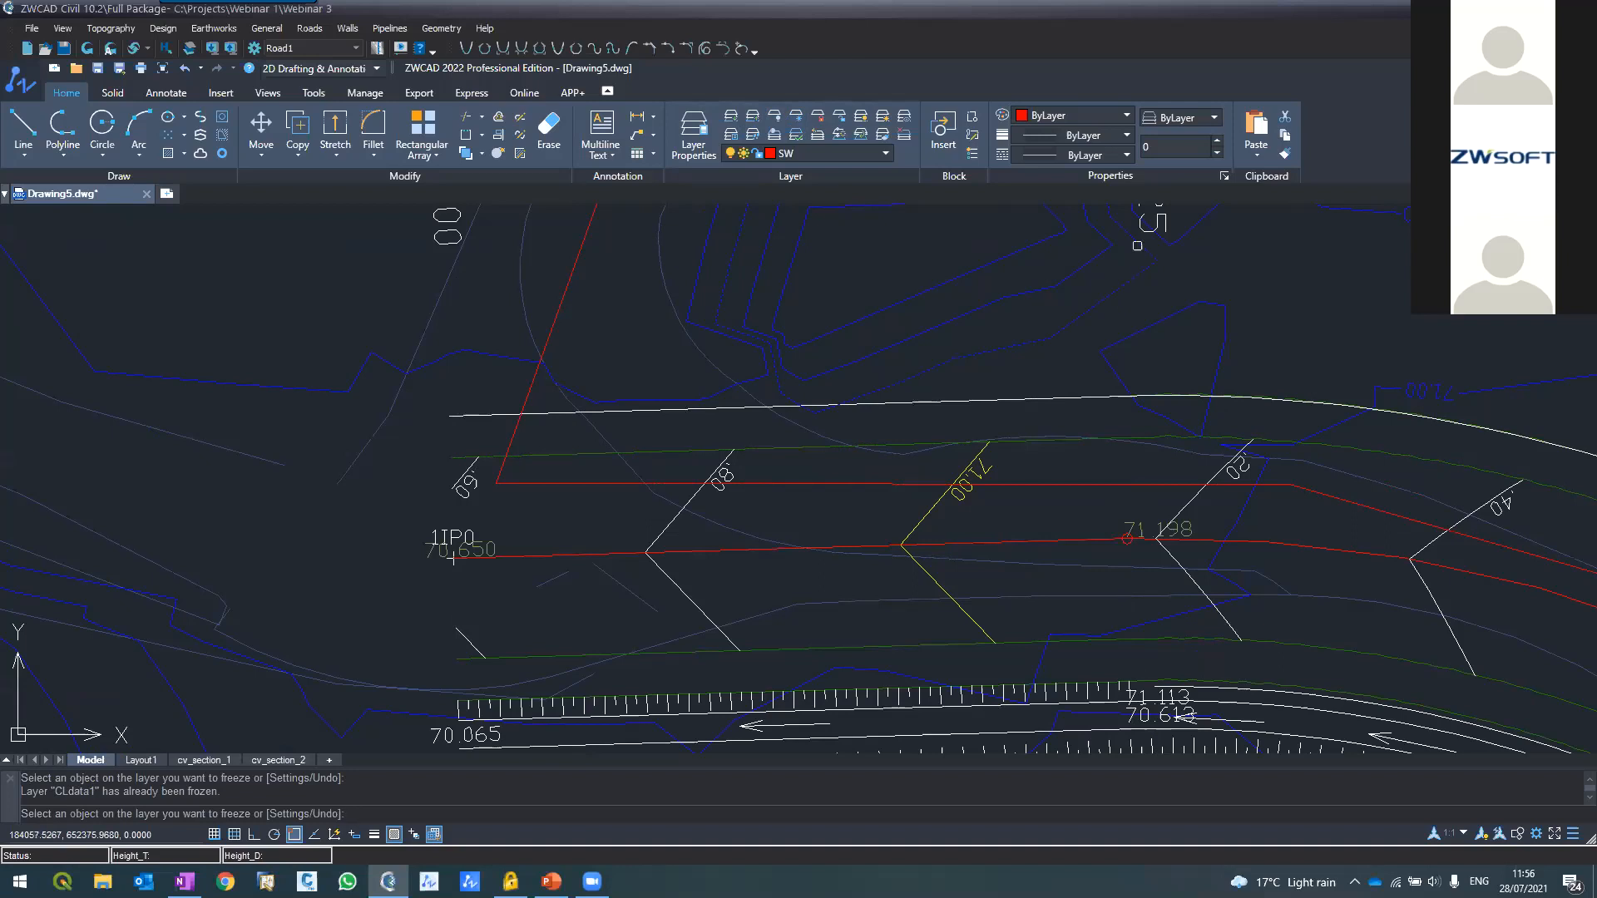
click(1146, 235)
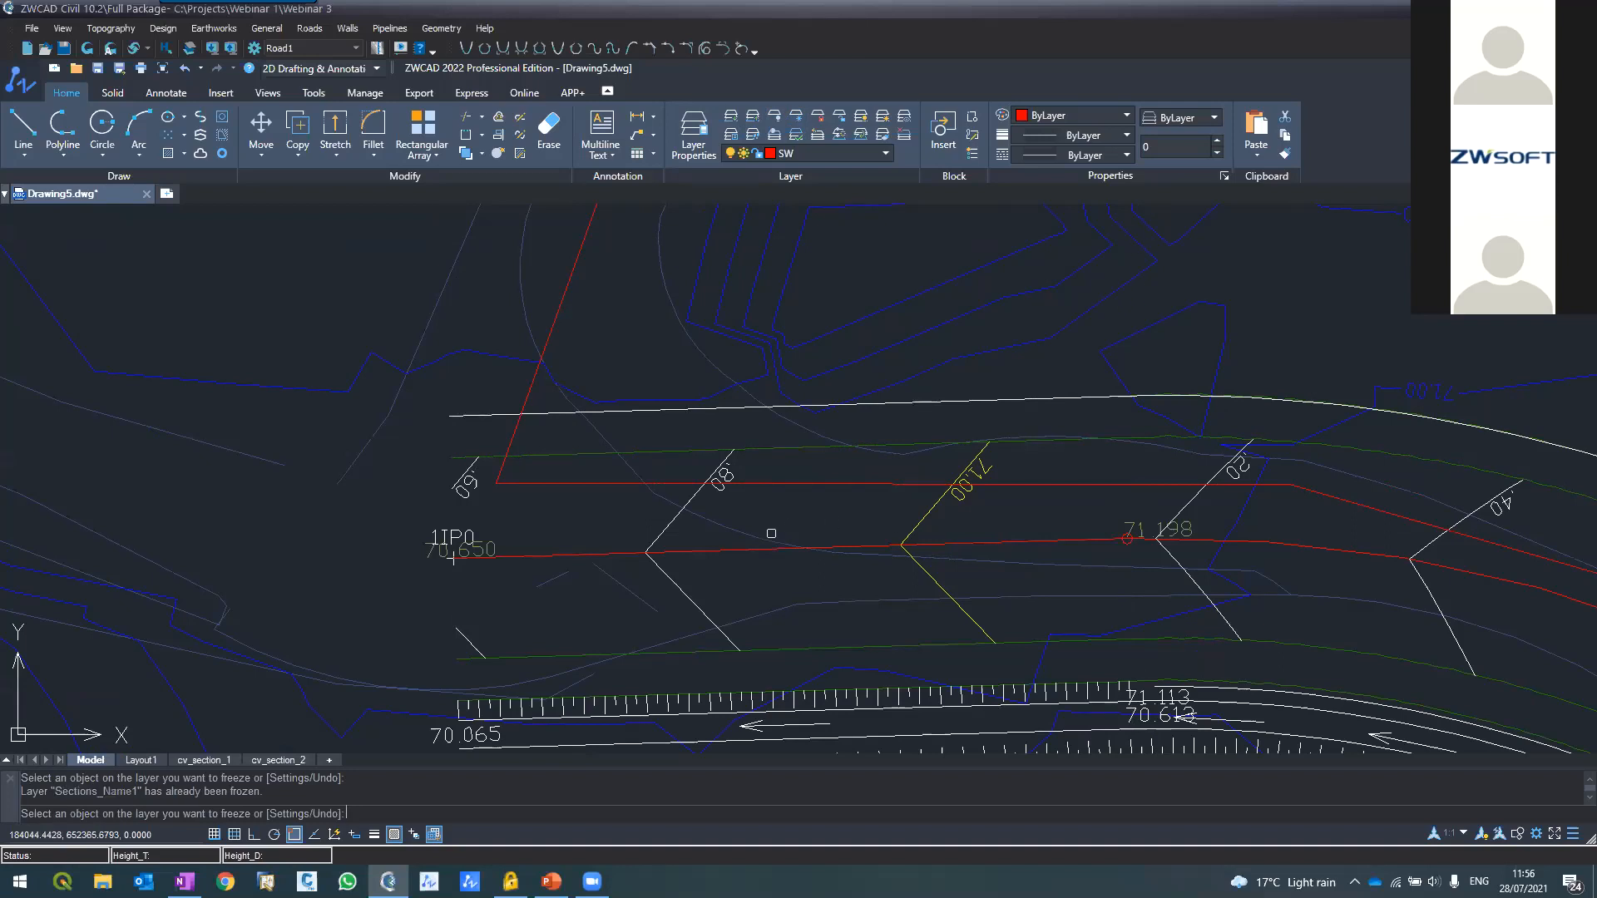
key(Escape)
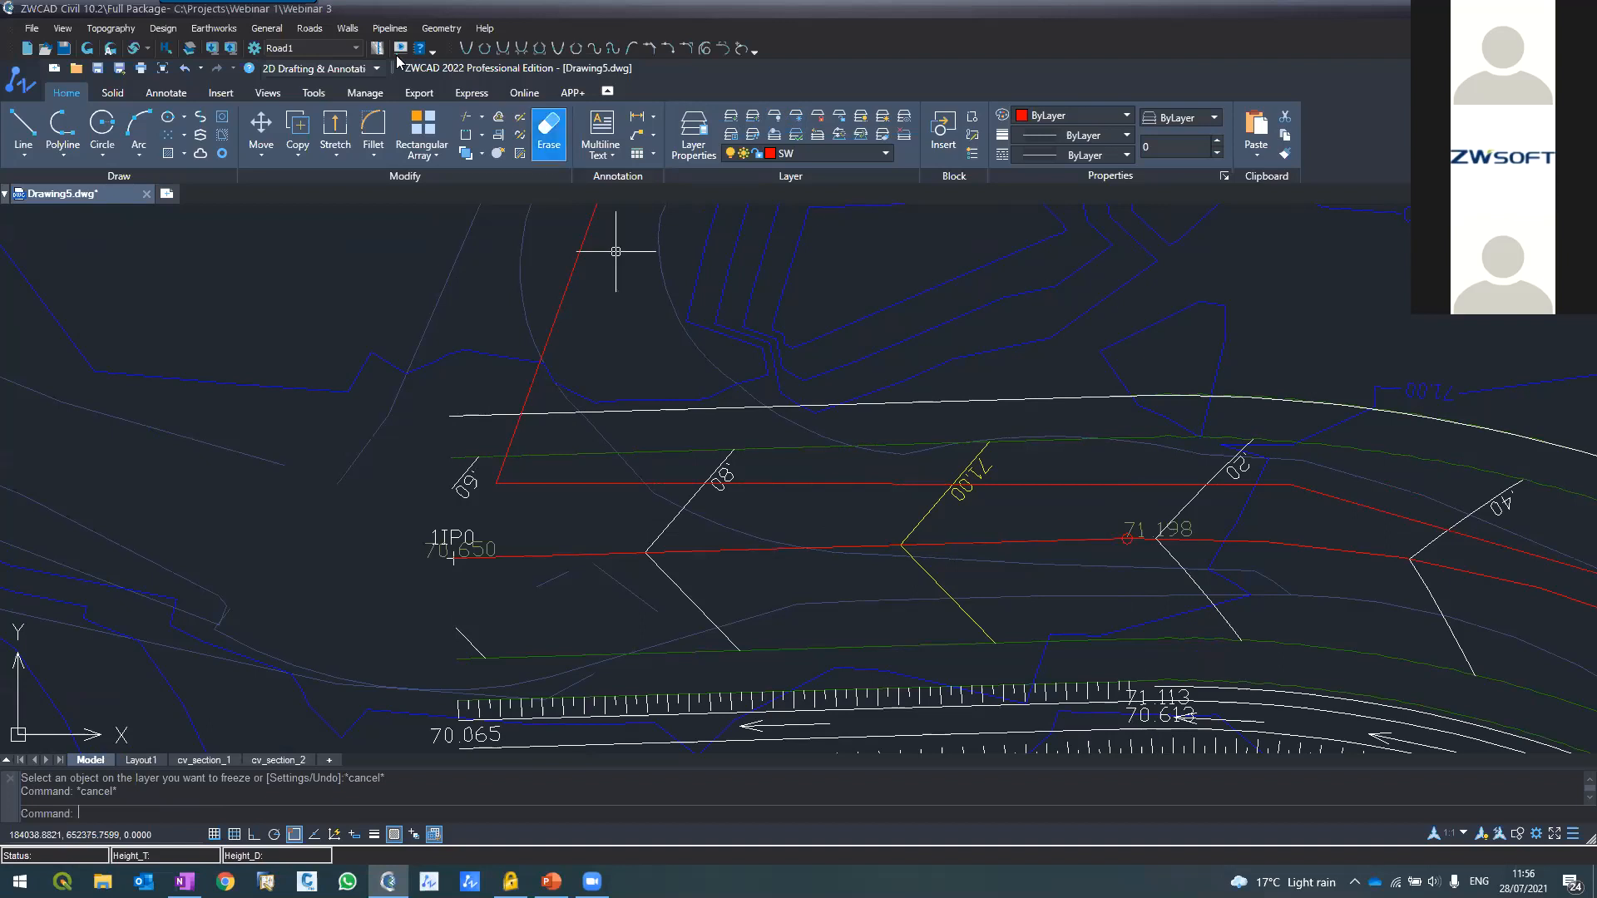
click(385, 30)
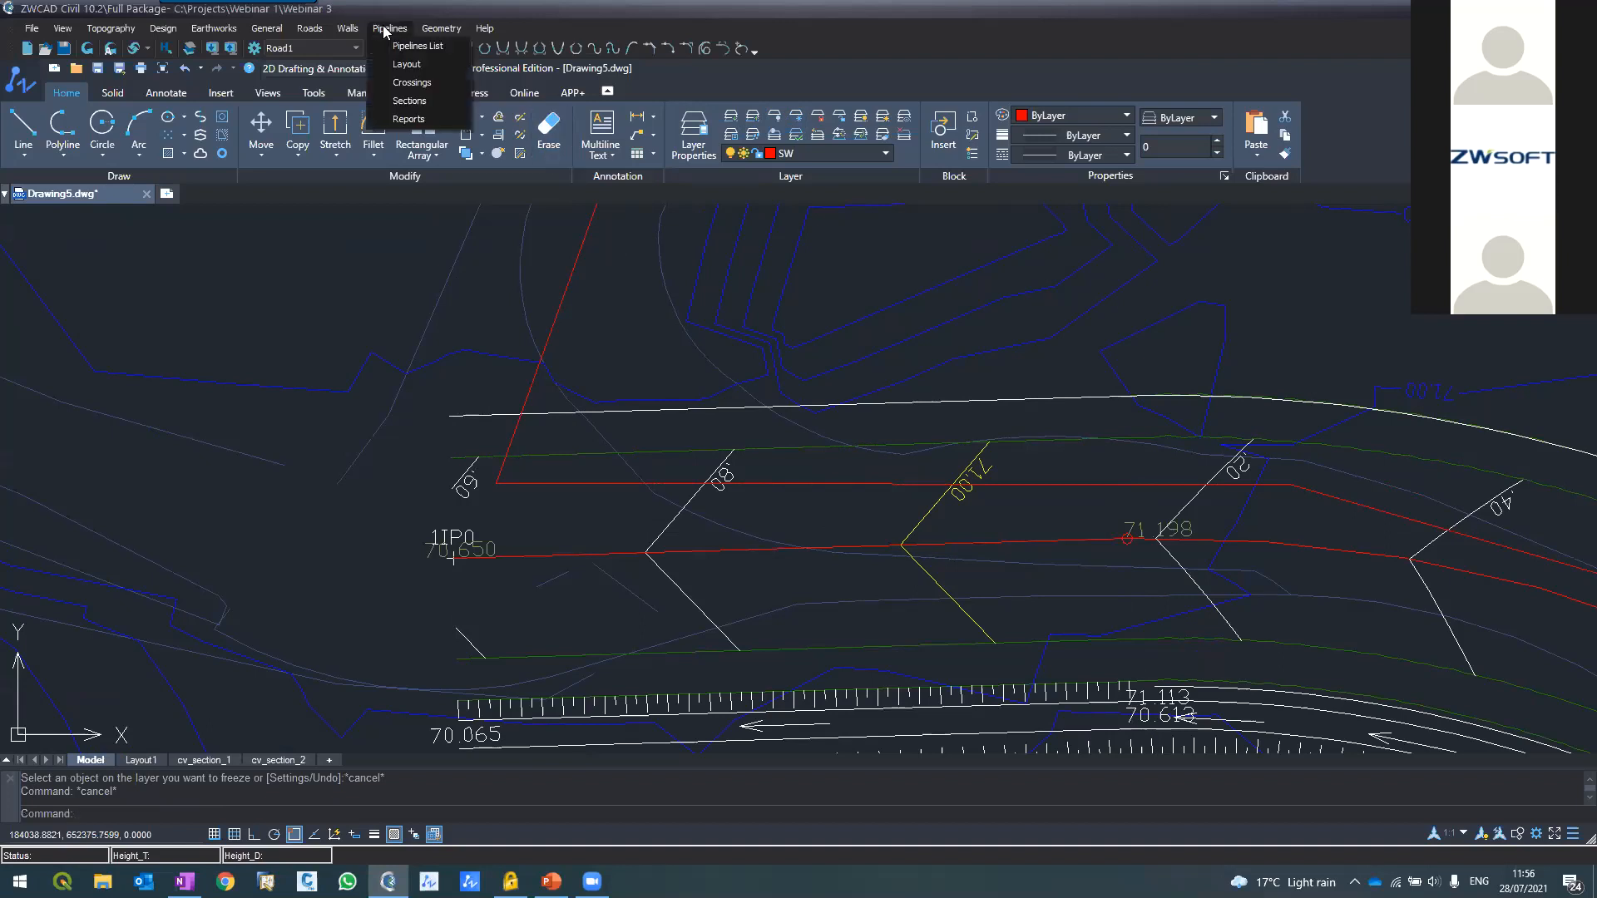
click(385, 44)
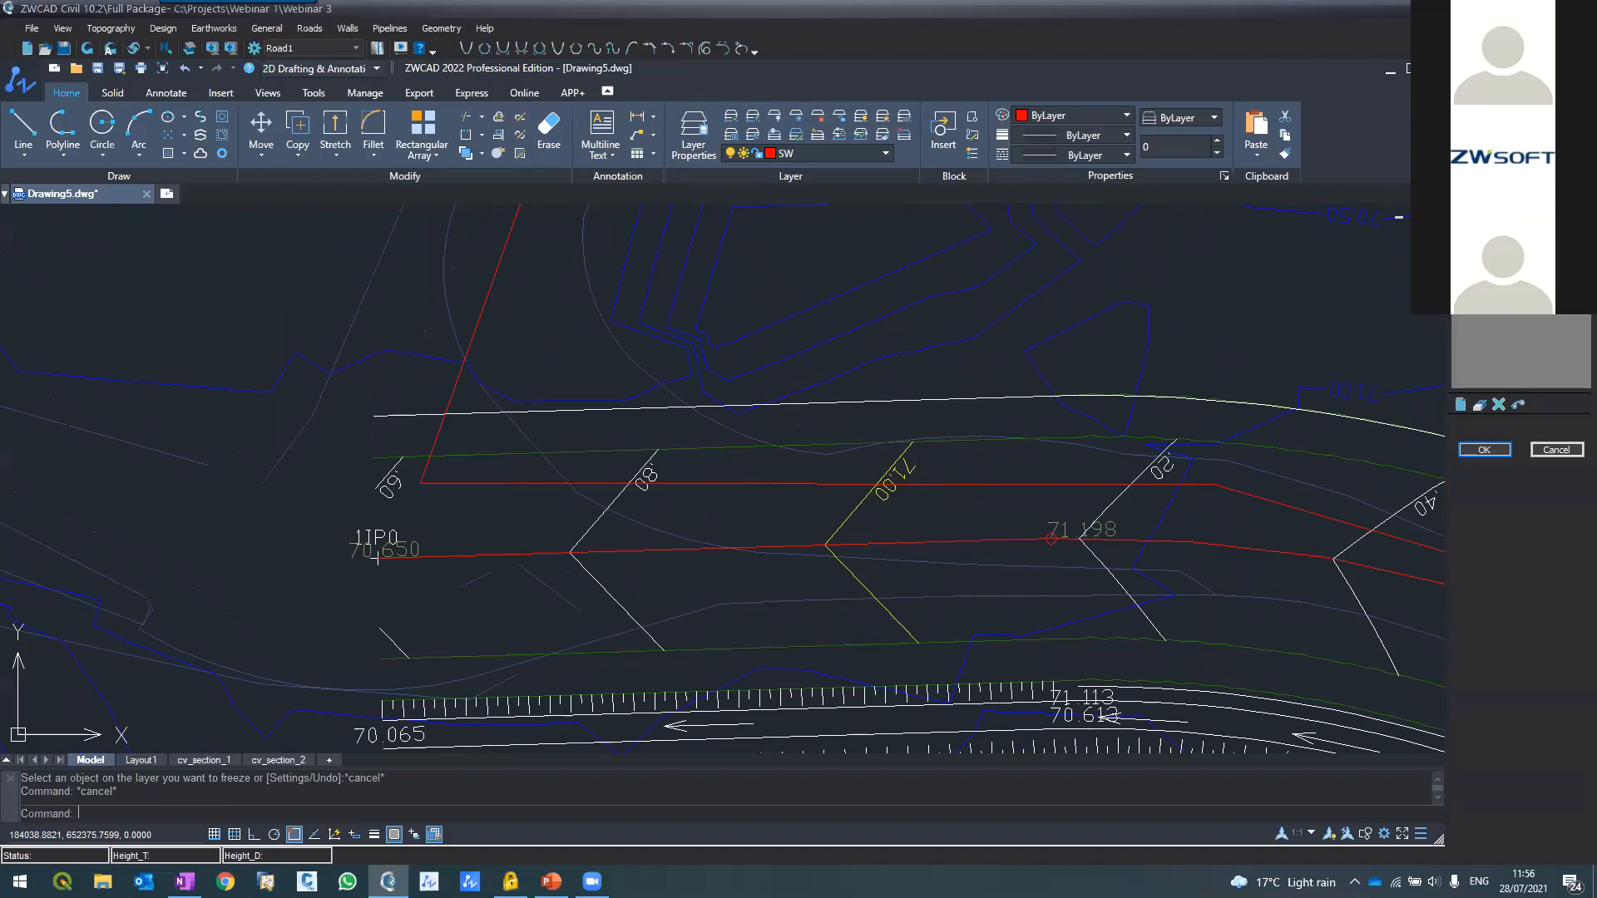
click(1554, 450)
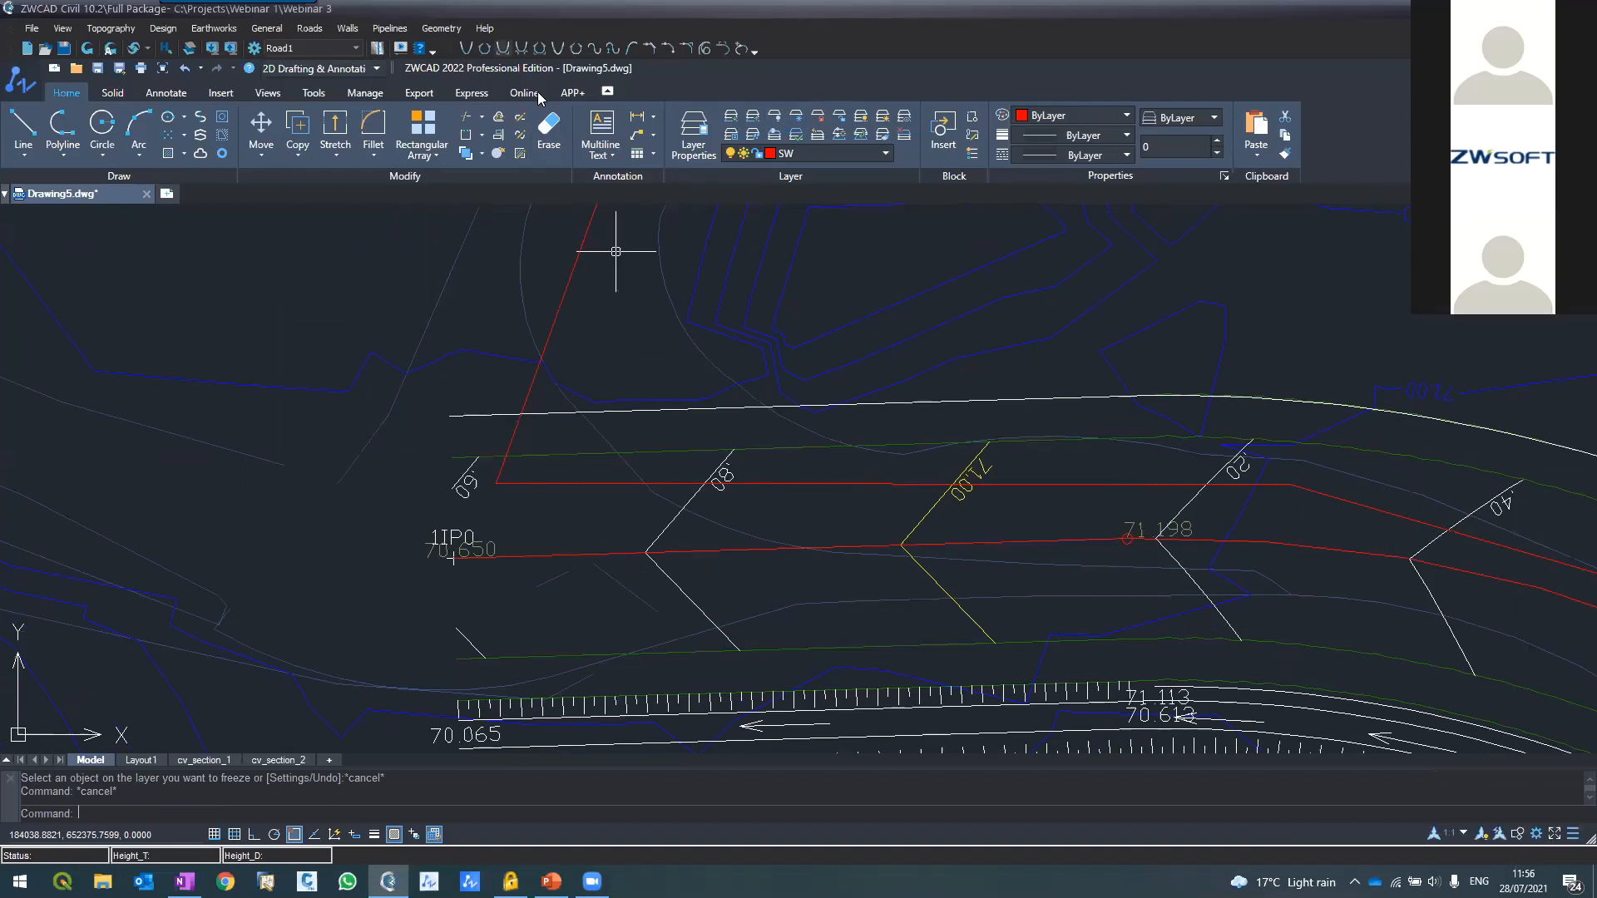
click(389, 28)
click(384, 65)
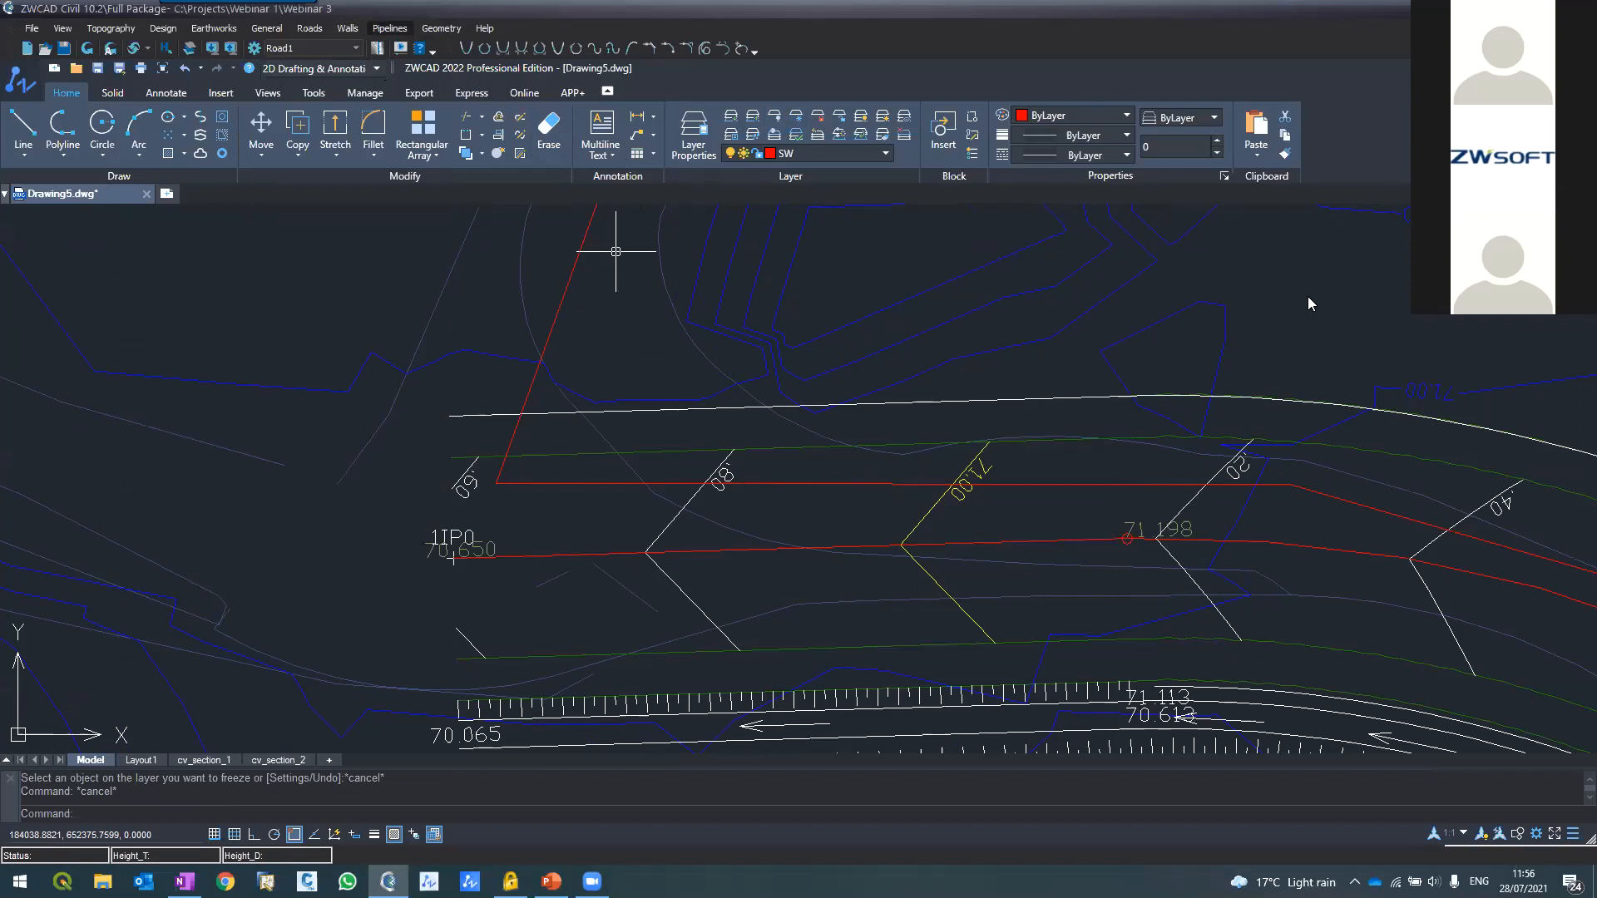
click(1553, 451)
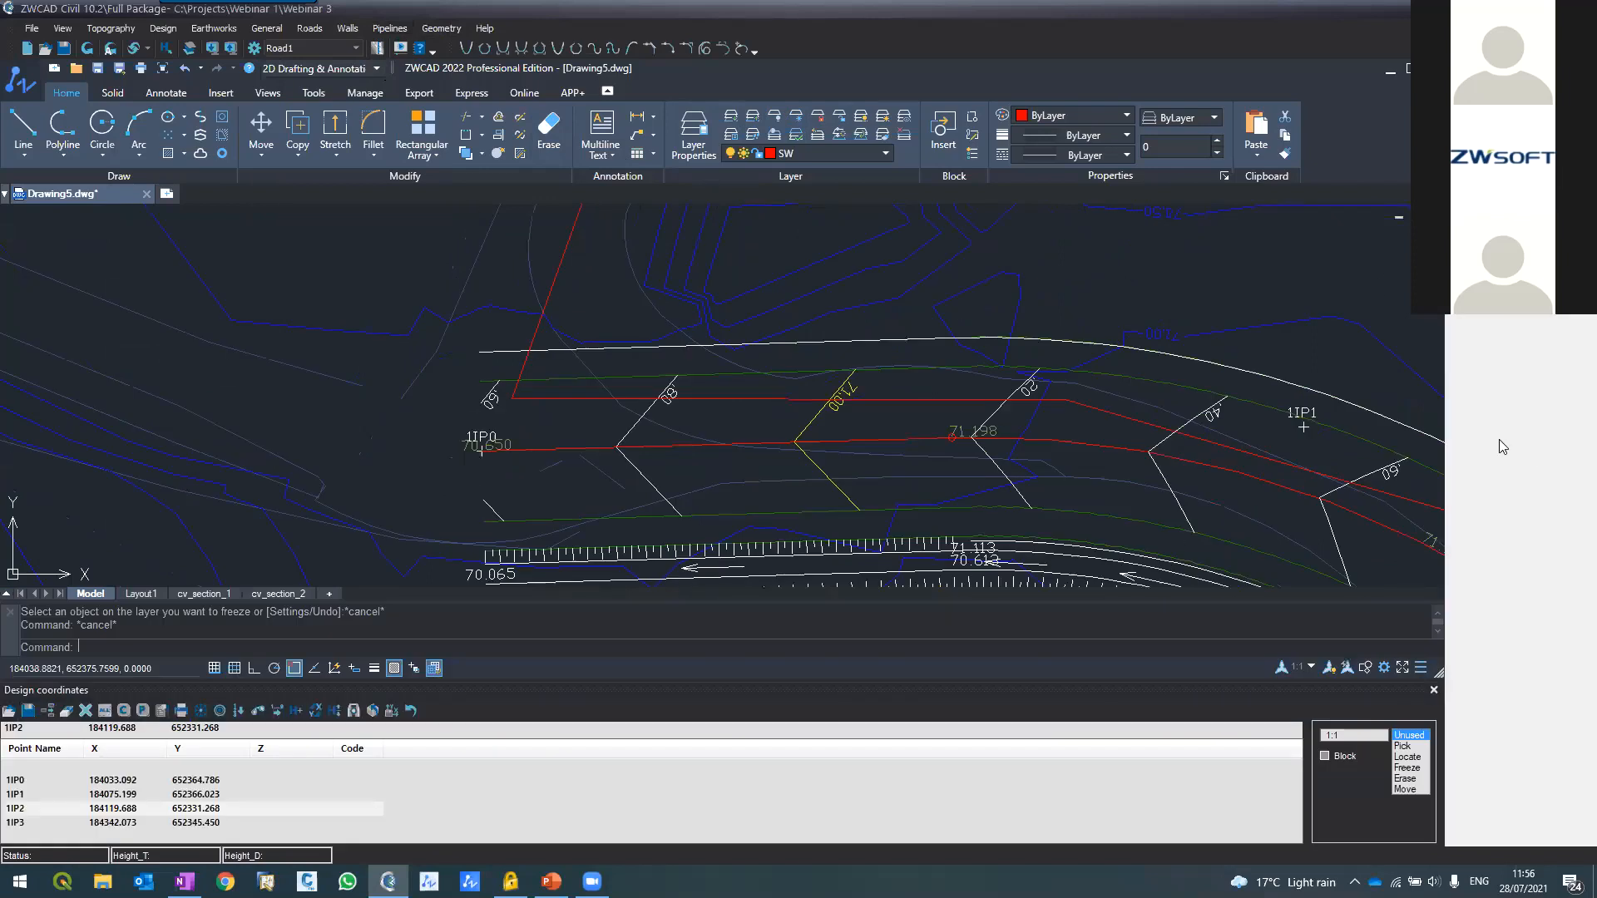
Open the pipelines list and accept the pipeline definition
click(387, 28)
click(383, 47)
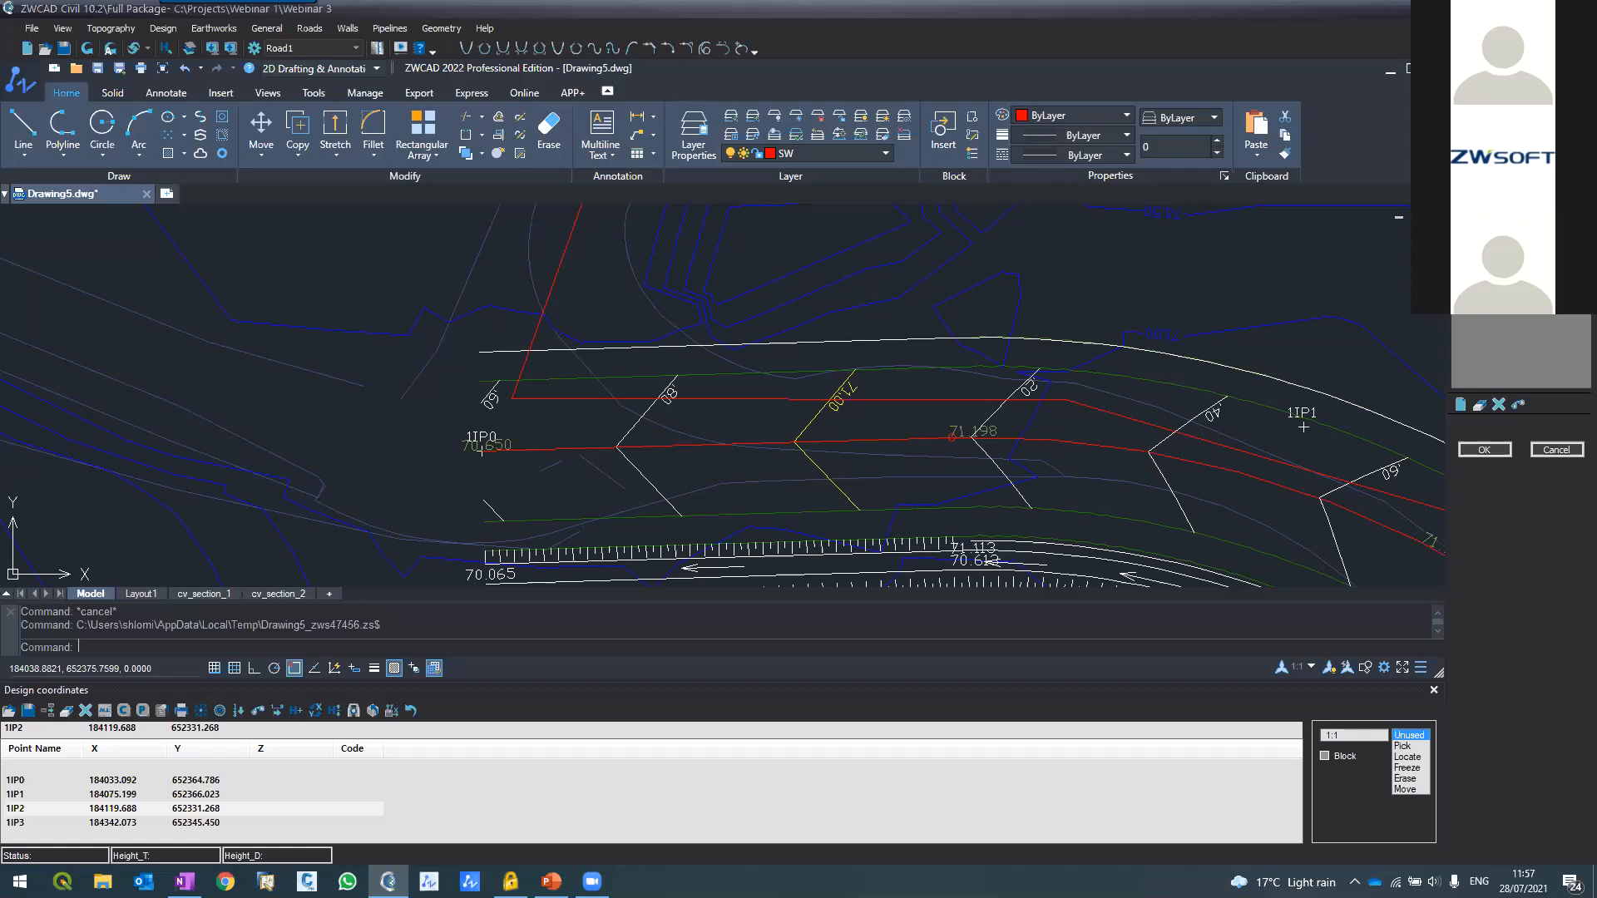
click(1478, 450)
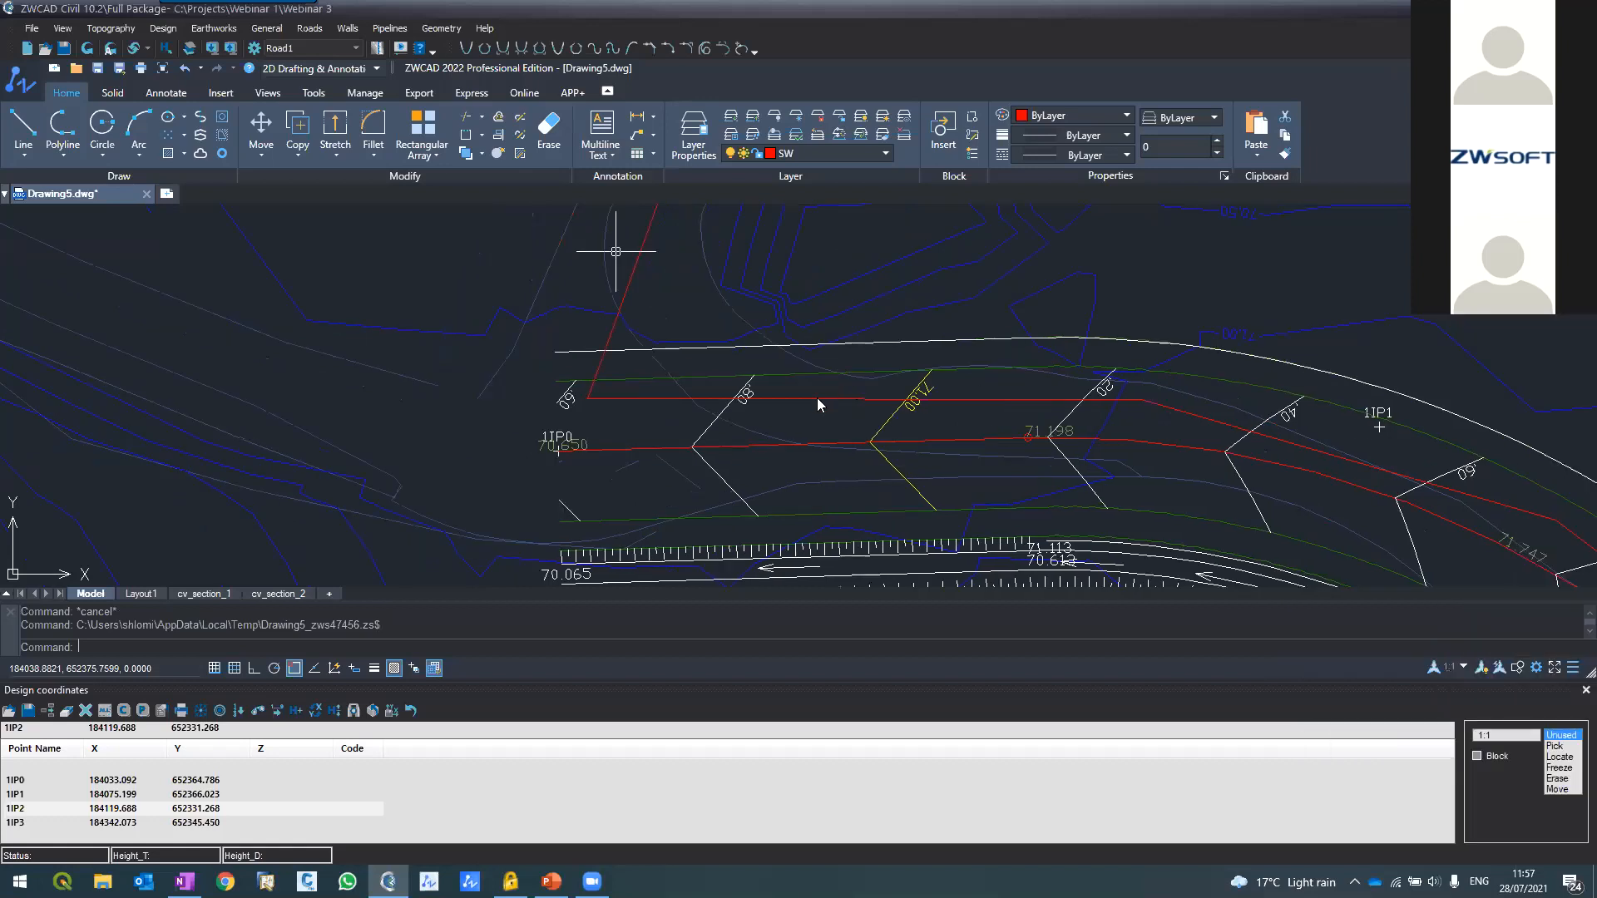
In the pipeline layout, choose the main red SW polyline along the road as the route and apply the layout
click(389, 29)
click(391, 64)
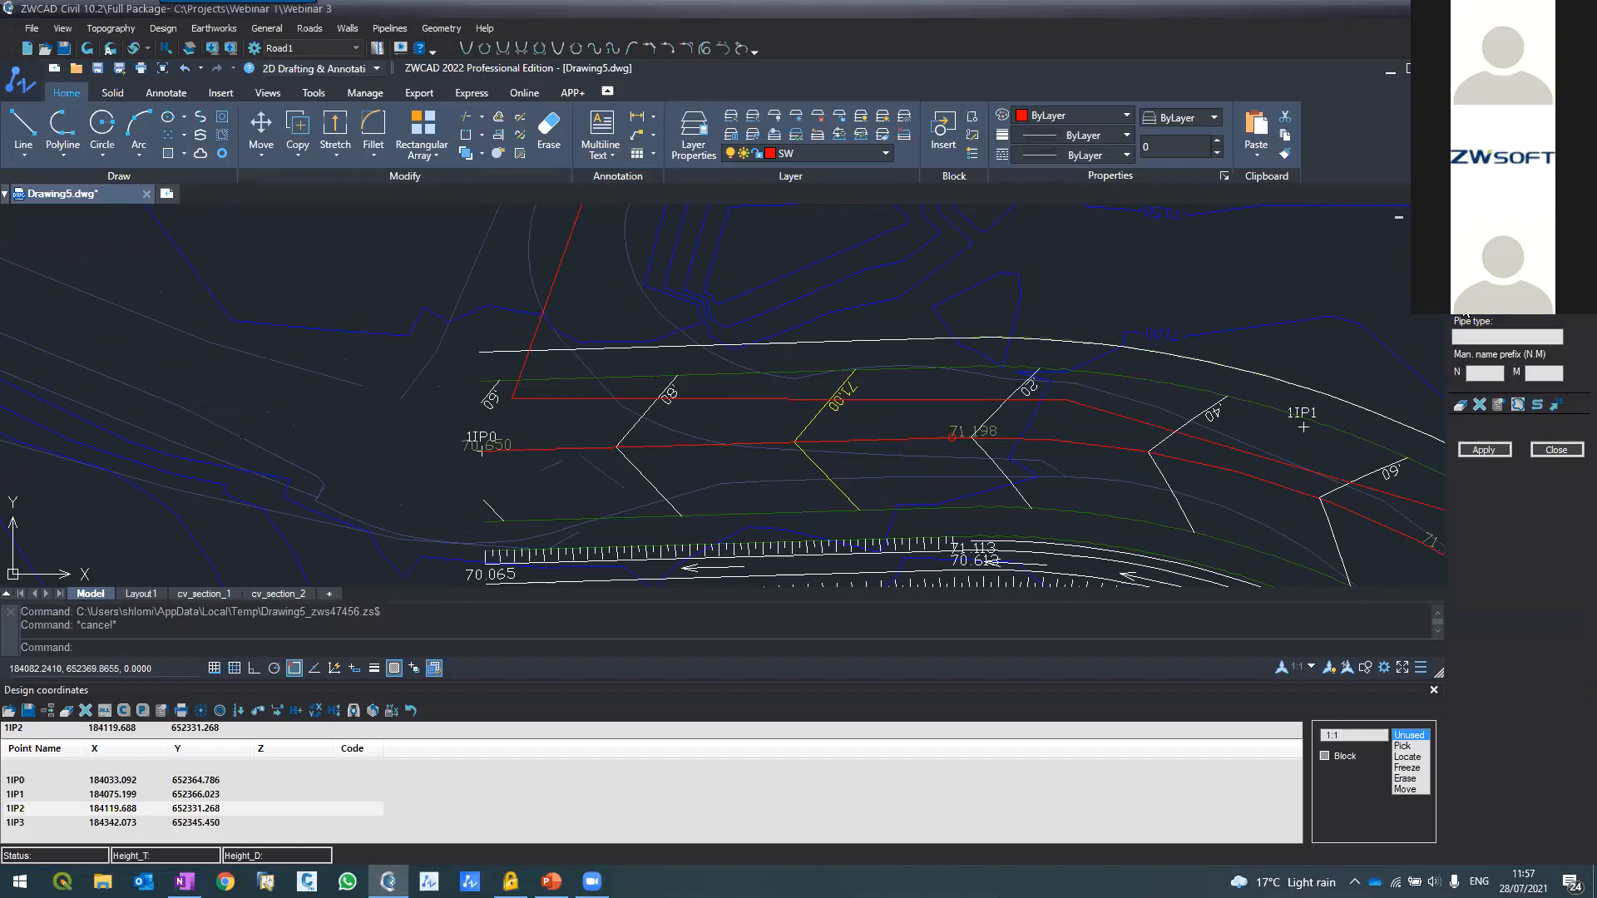
click(881, 400)
key(Return)
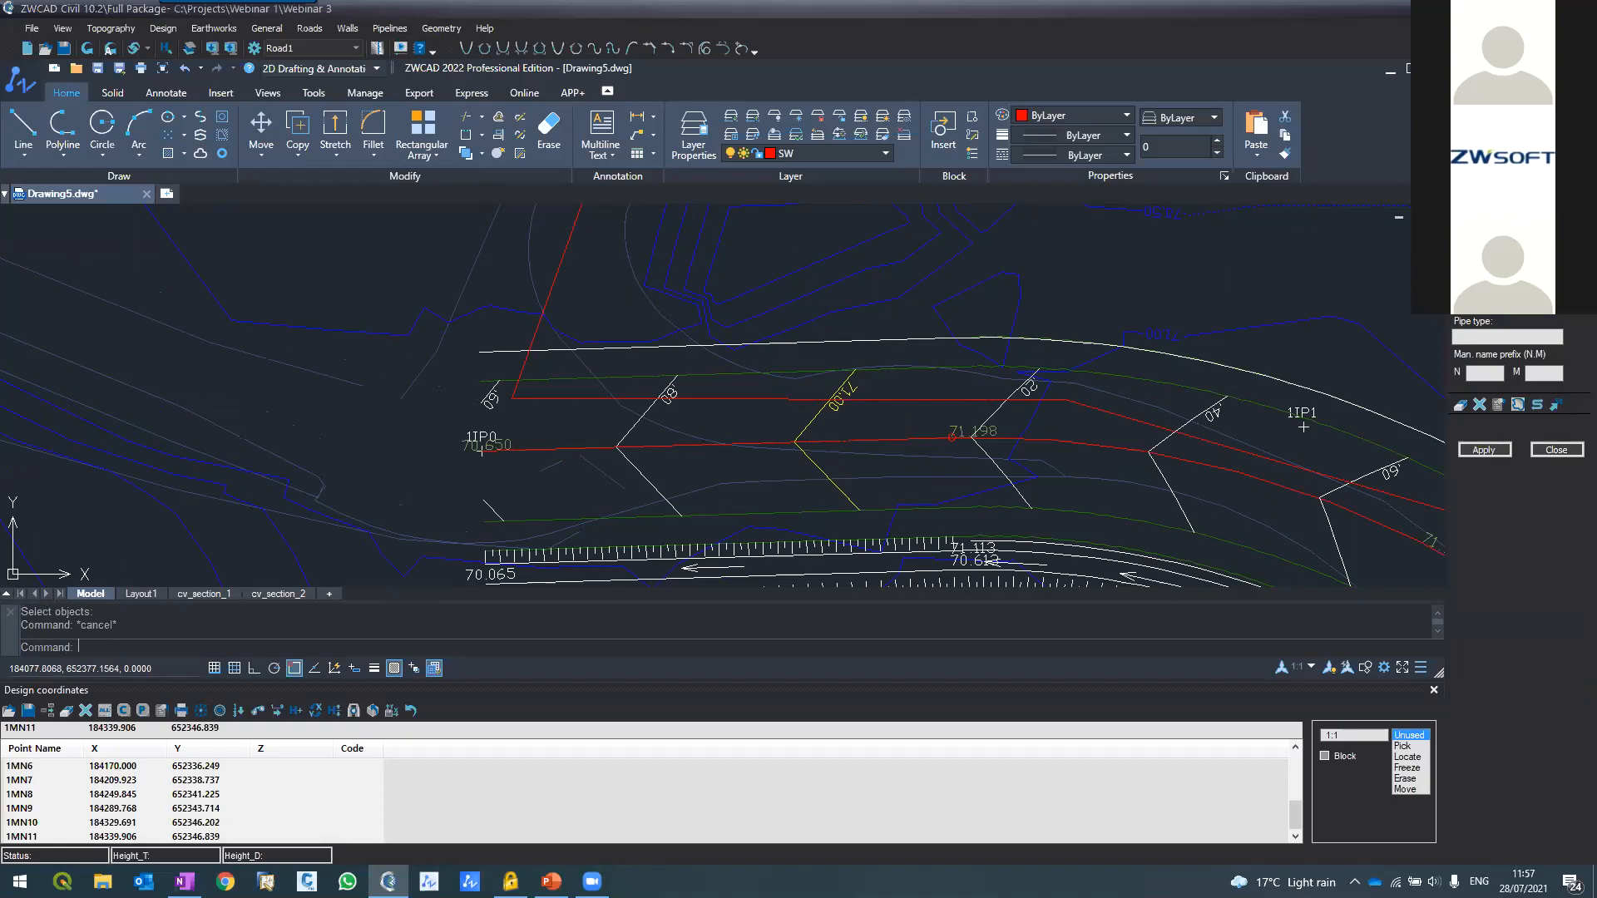
click(1484, 449)
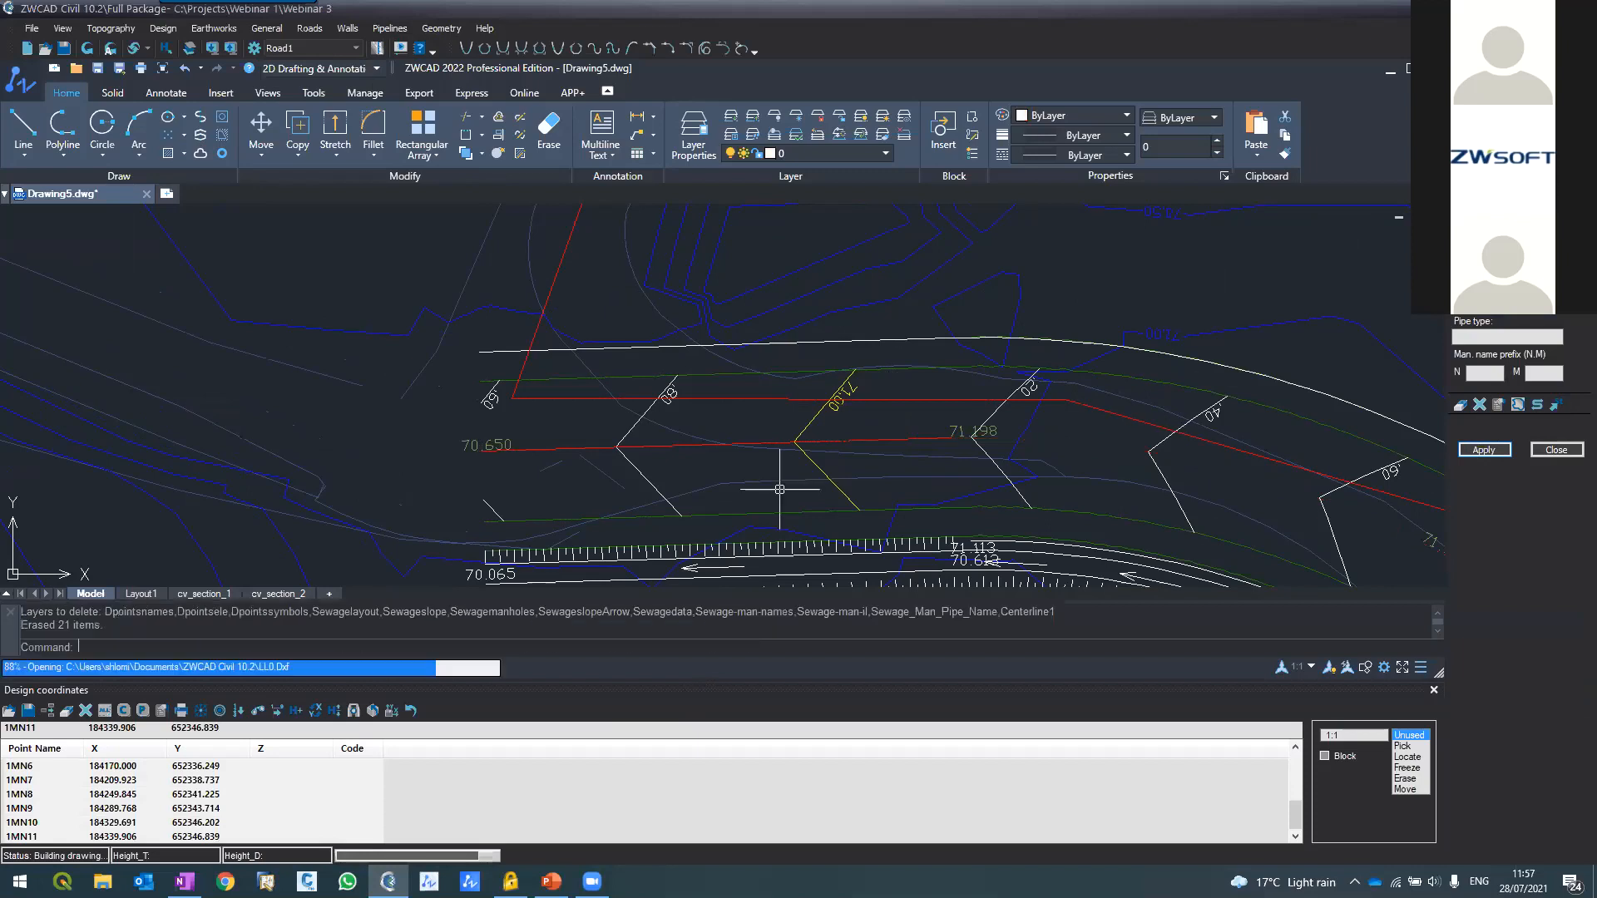
Examine the manholes and pipe segments drawn at the start of the route, around 1MN1 and 1MN2
scroll(495, 385, up, 4)
scroll(496, 385, up, 3)
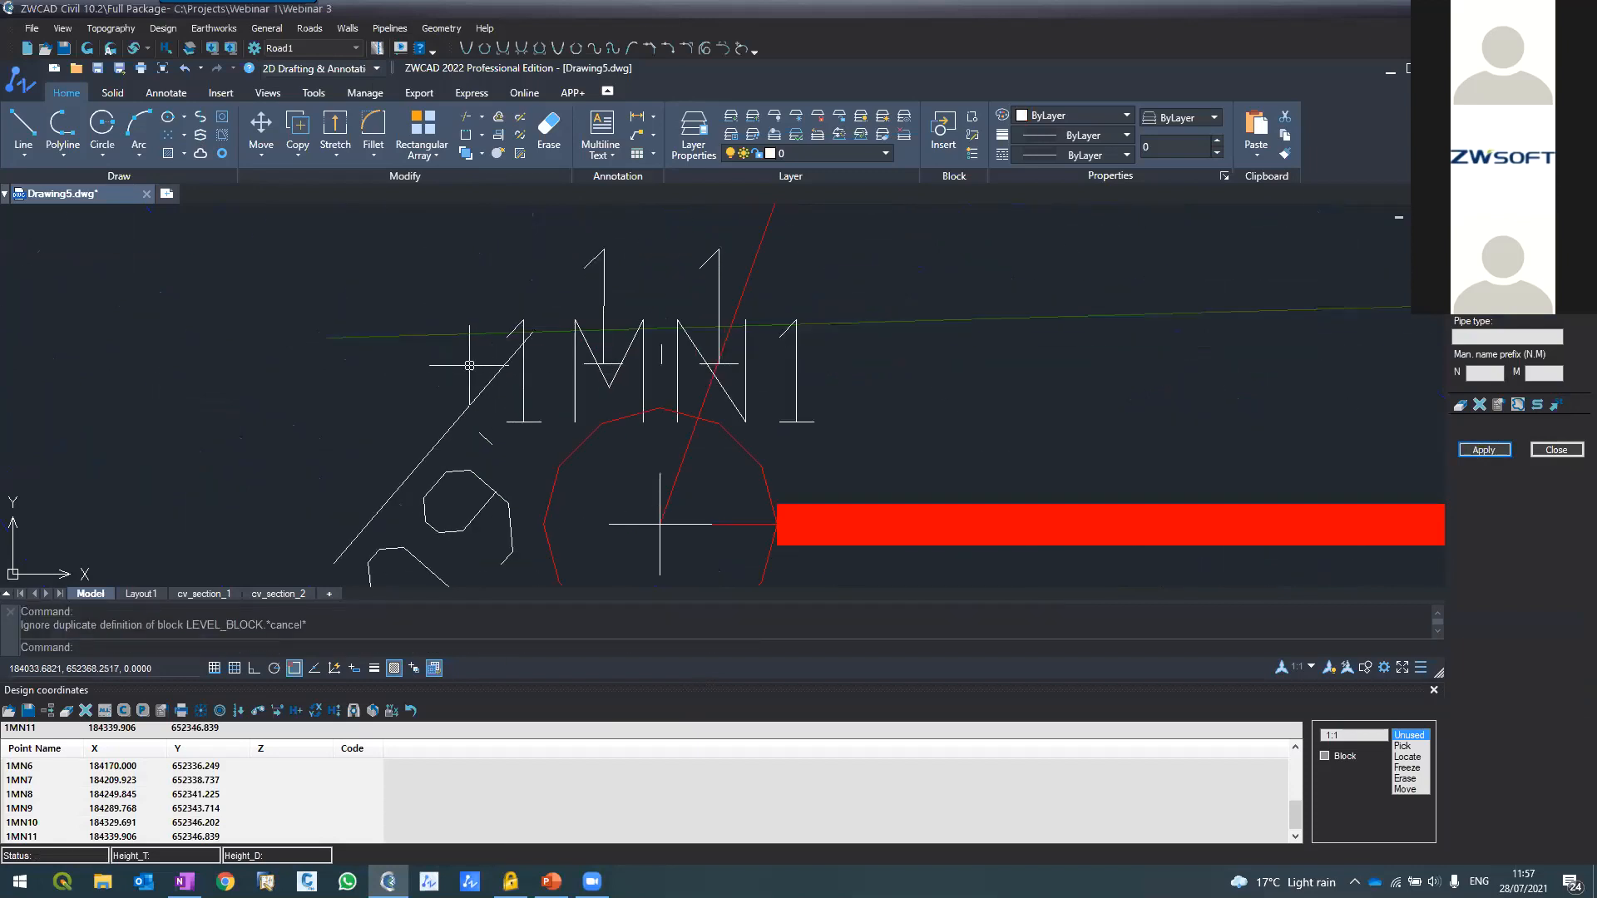
scroll(507, 333, down, 2)
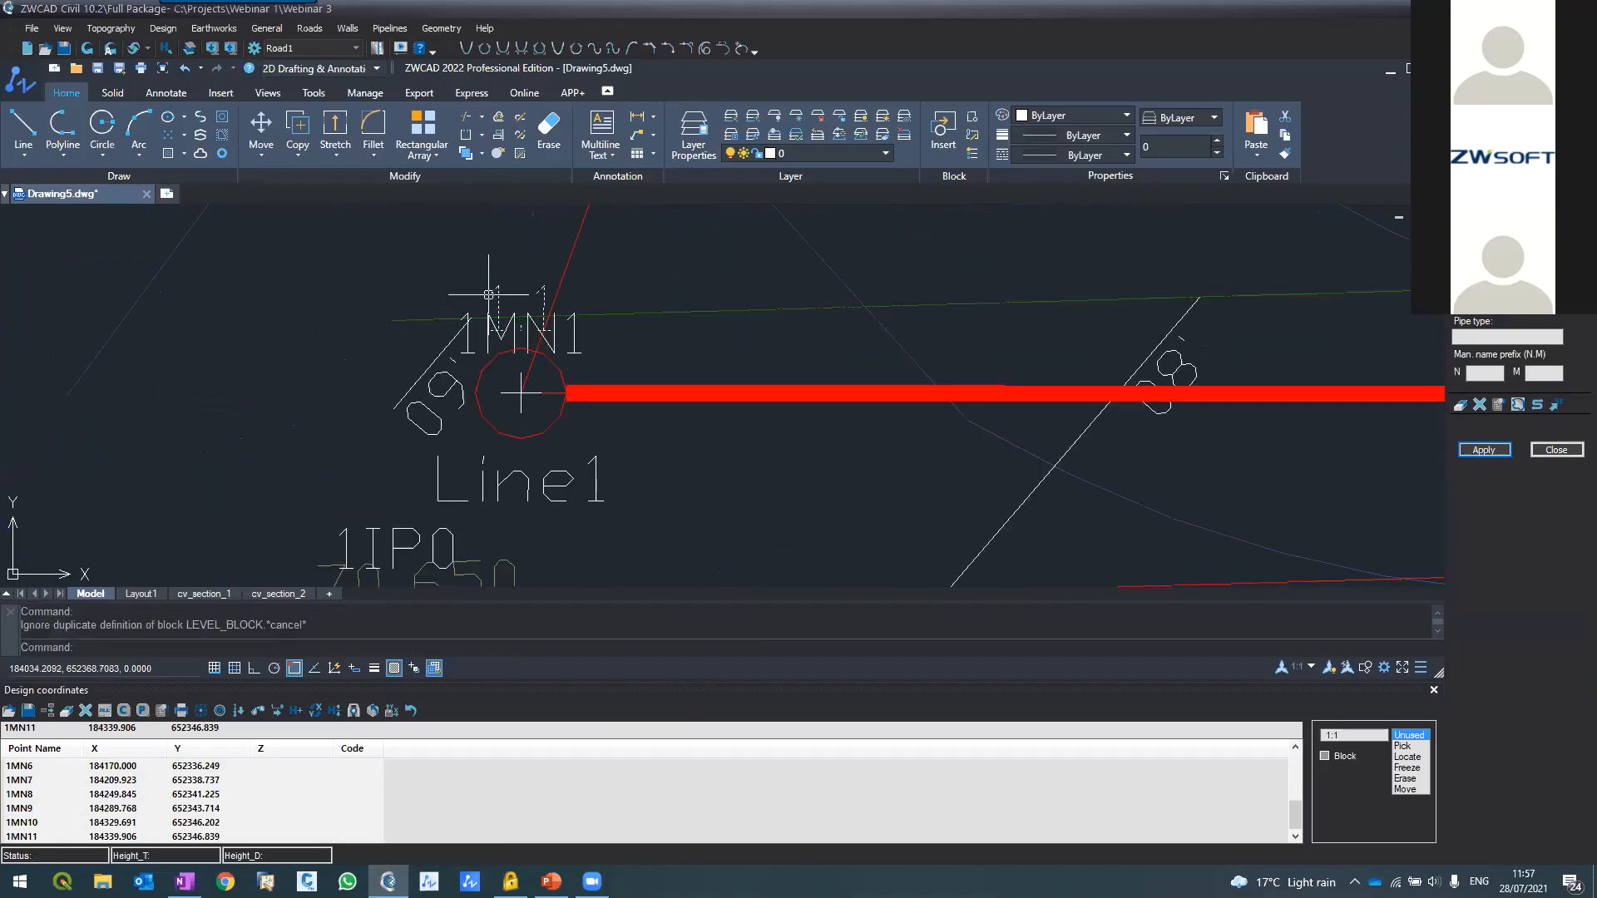
scroll(524, 304, down, 4)
scroll(906, 286, up, 4)
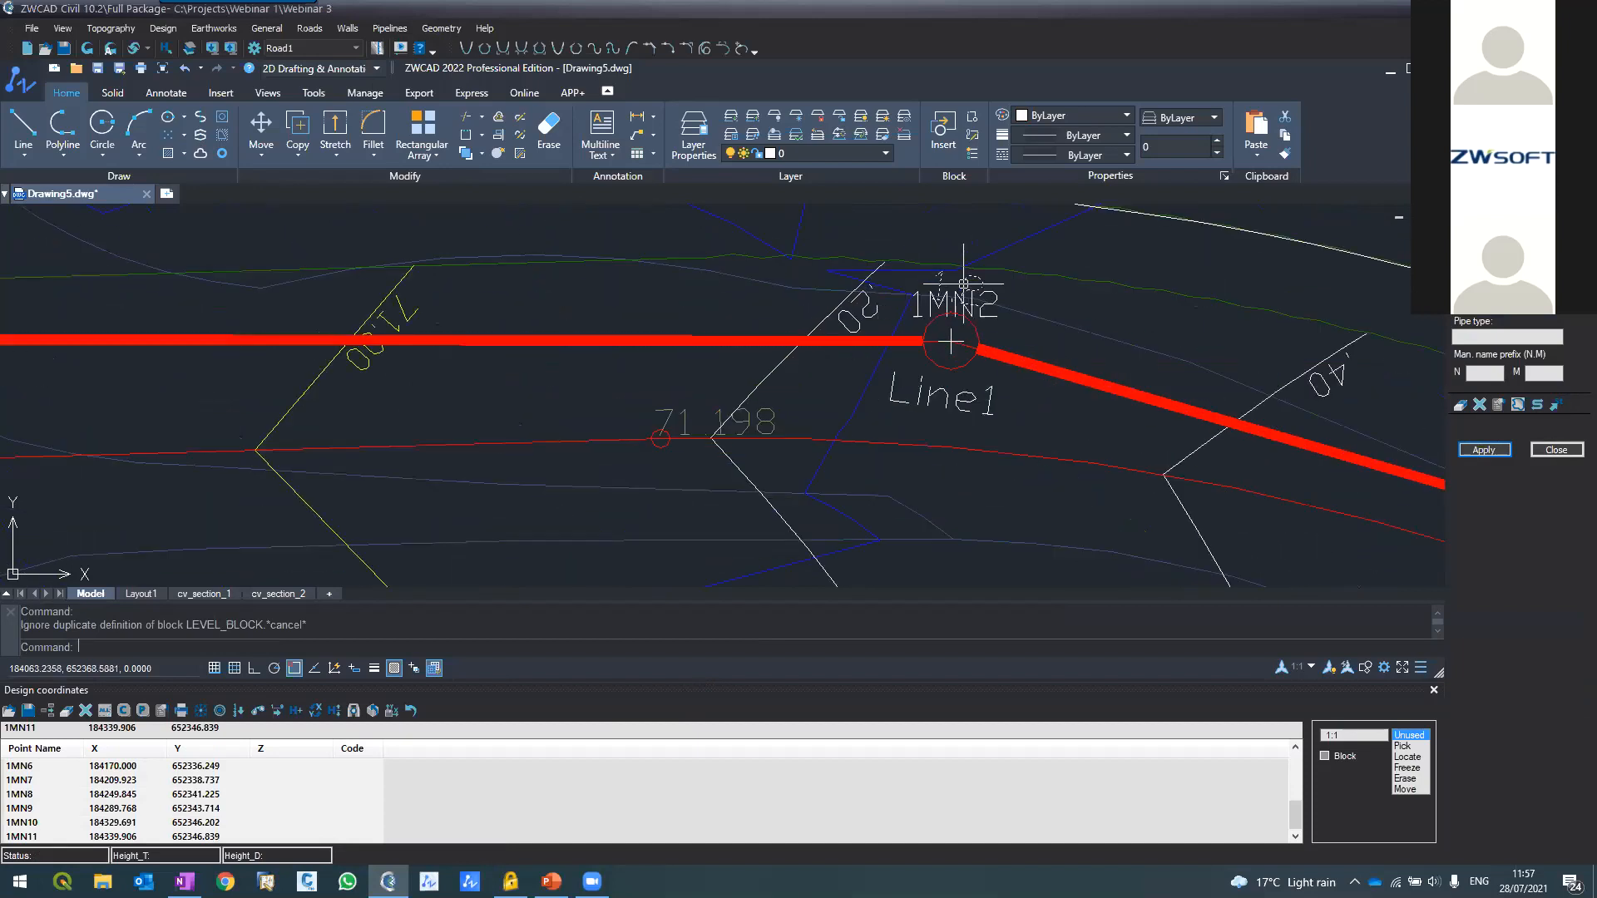
Freeze the Dpointsnames layer by picking the 1MN3 point name along the route
scroll(1237, 420, down, 3)
scroll(1237, 416, up, 3)
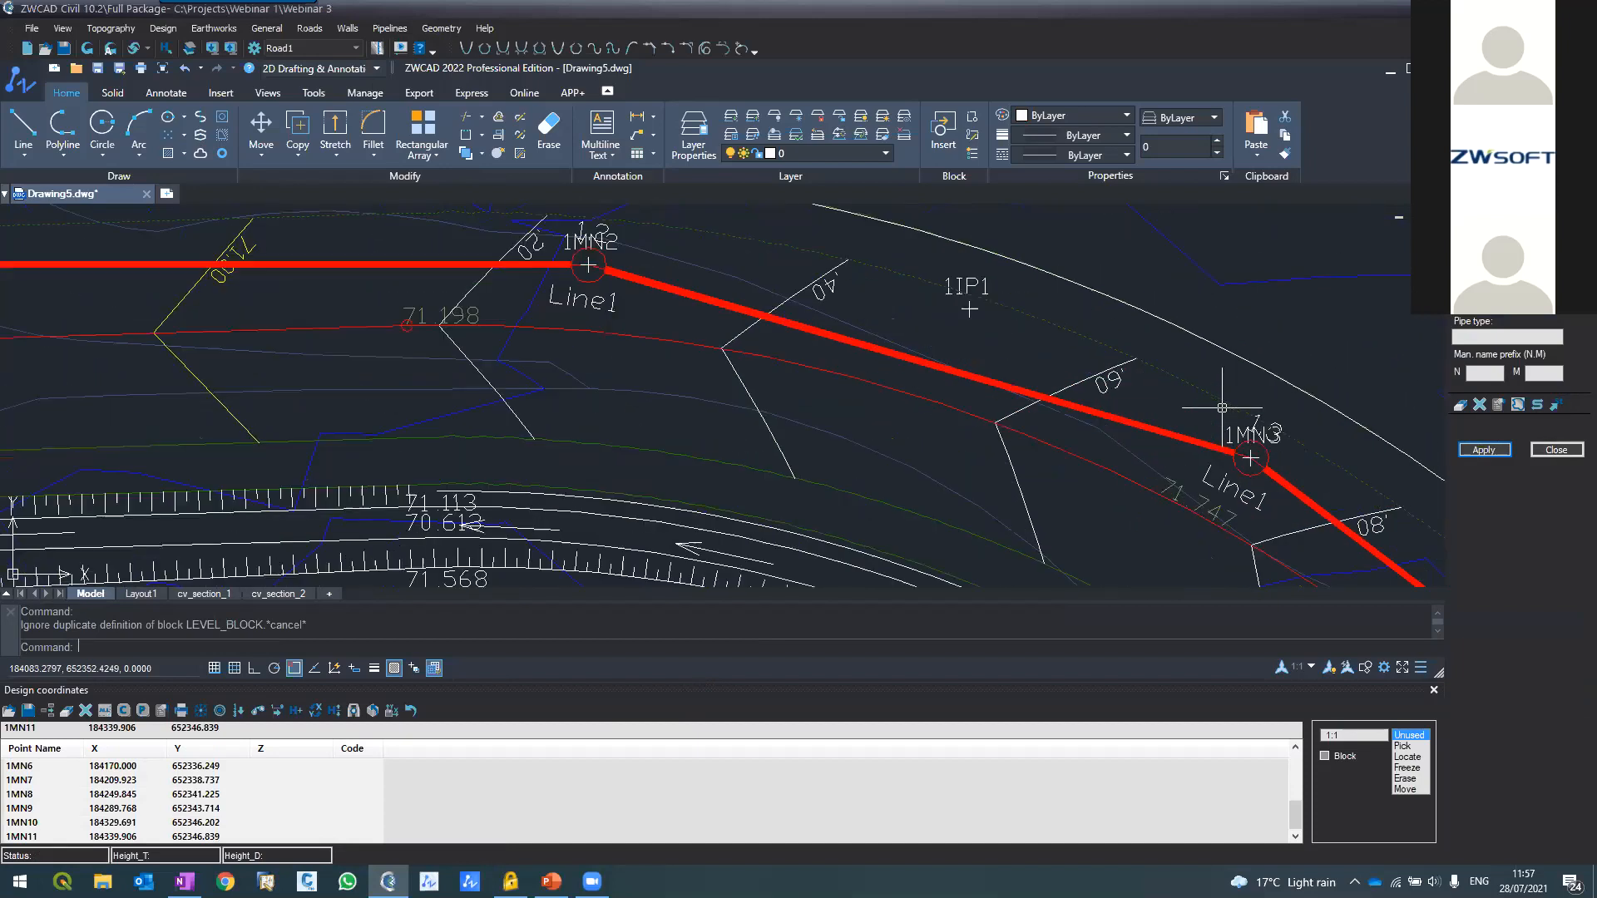
scroll(1221, 408, up, 2)
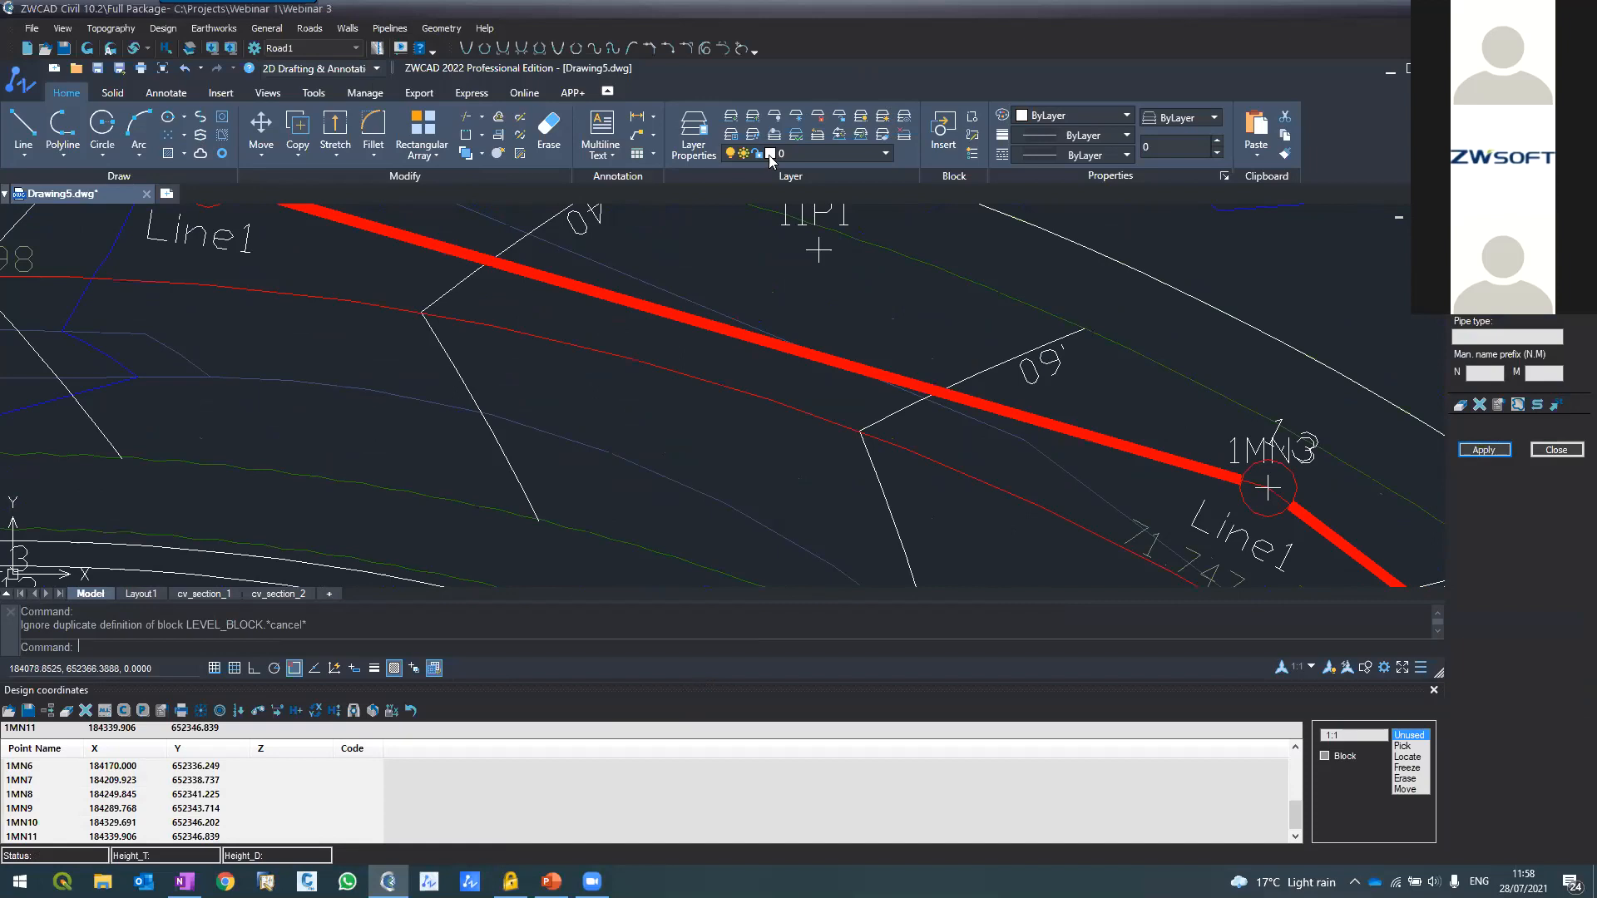
click(796, 116)
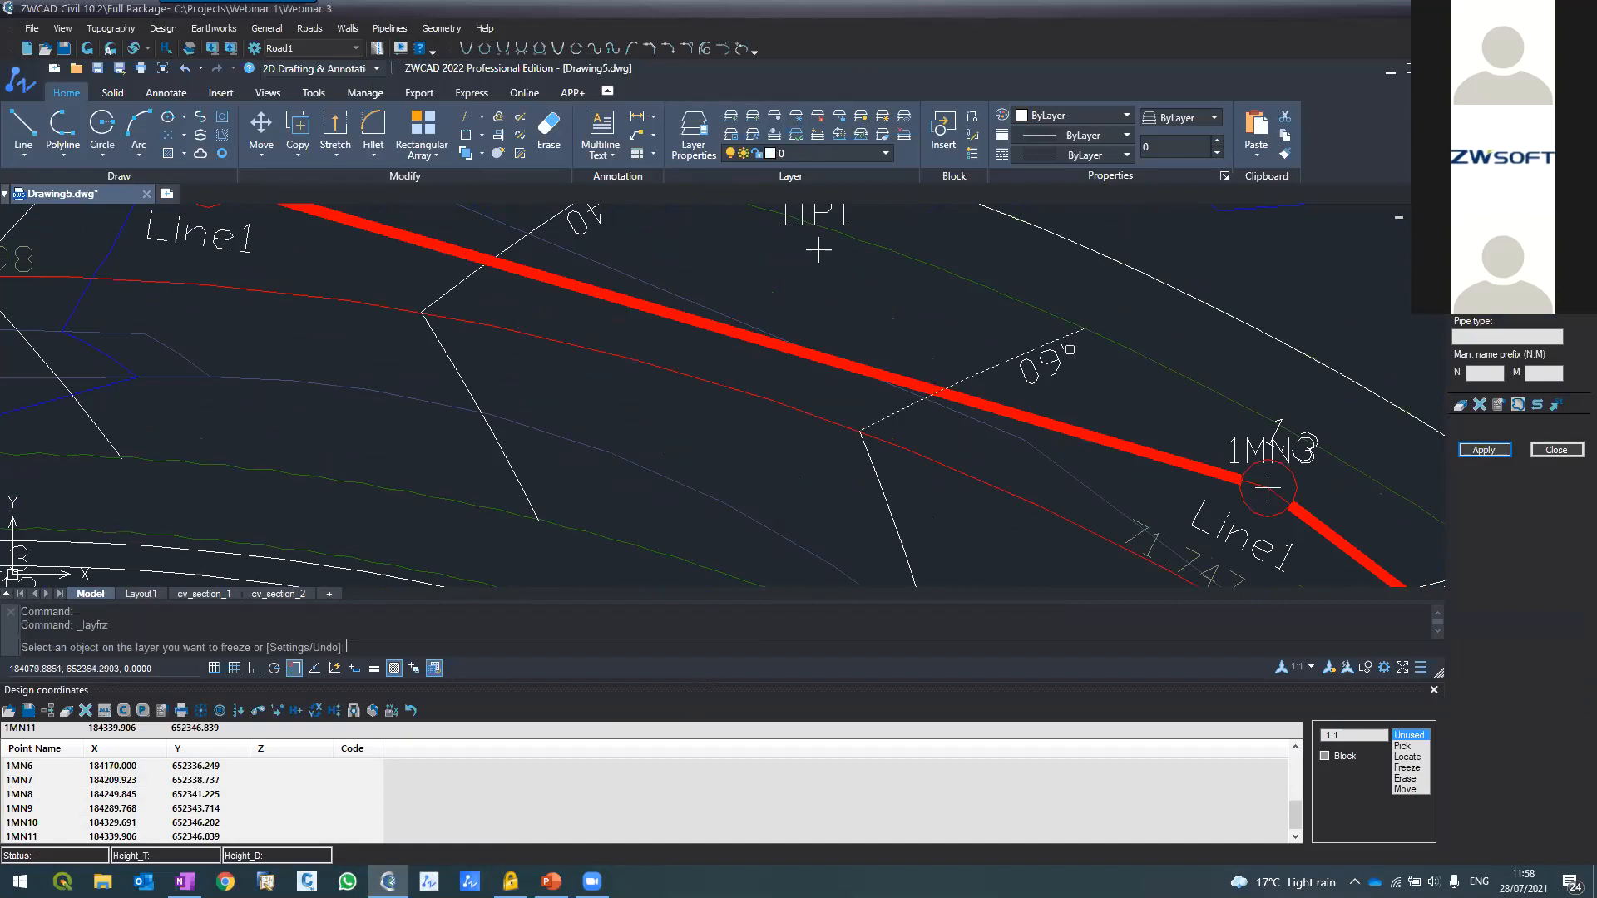
click(1244, 458)
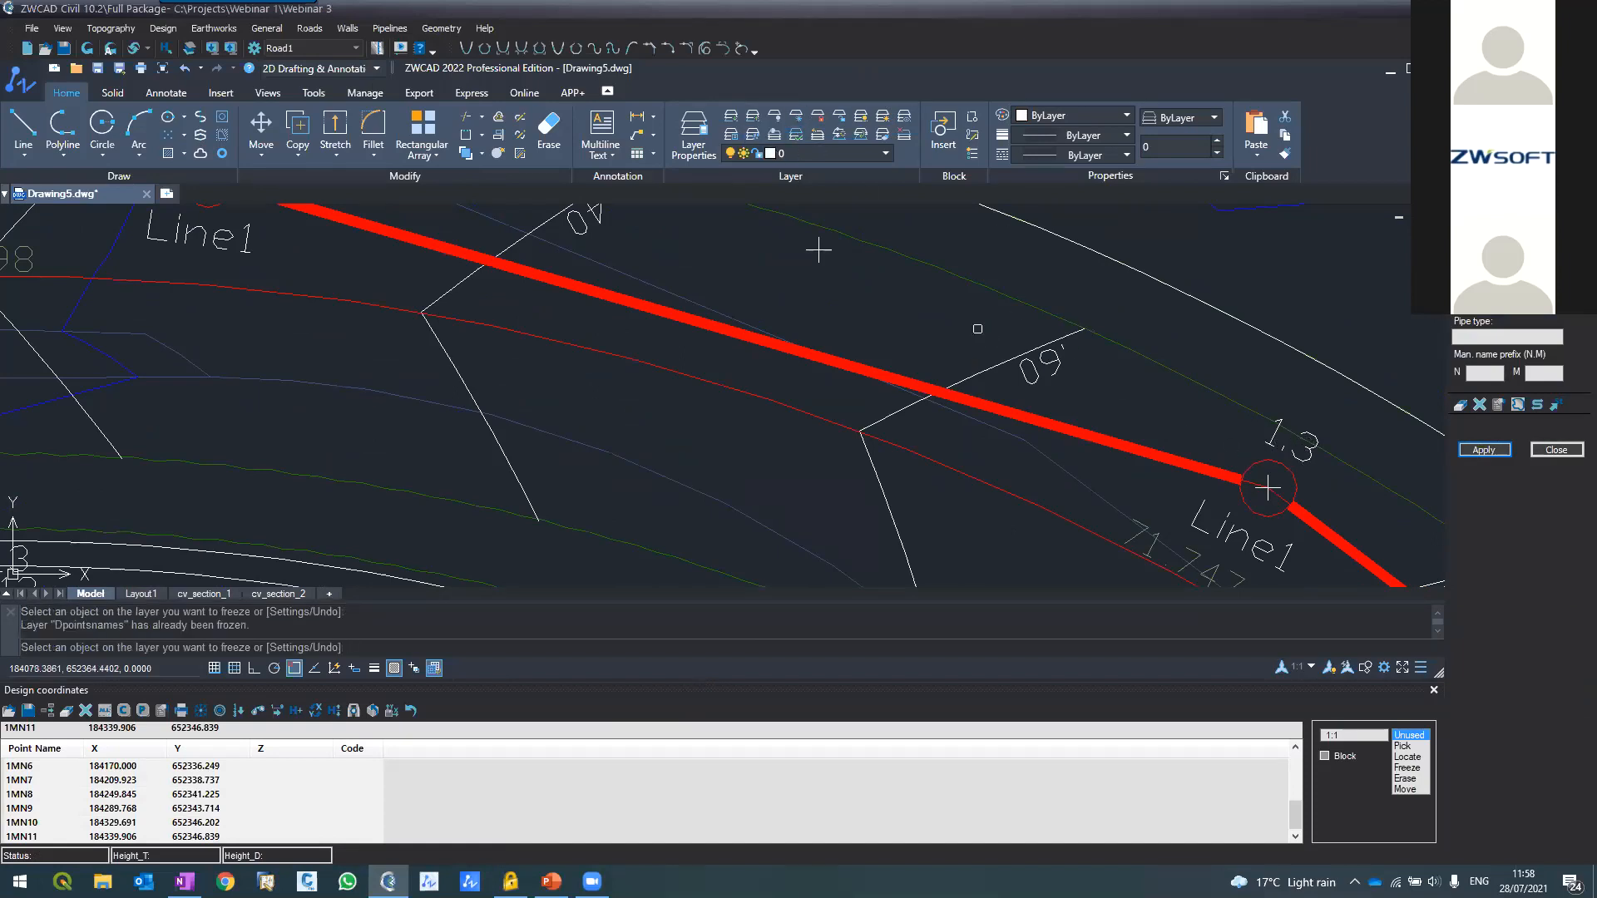
scroll(964, 329, down, 3)
scroll(946, 334, down, 1)
scroll(1028, 406, up, 2)
scroll(1029, 407, down, 3)
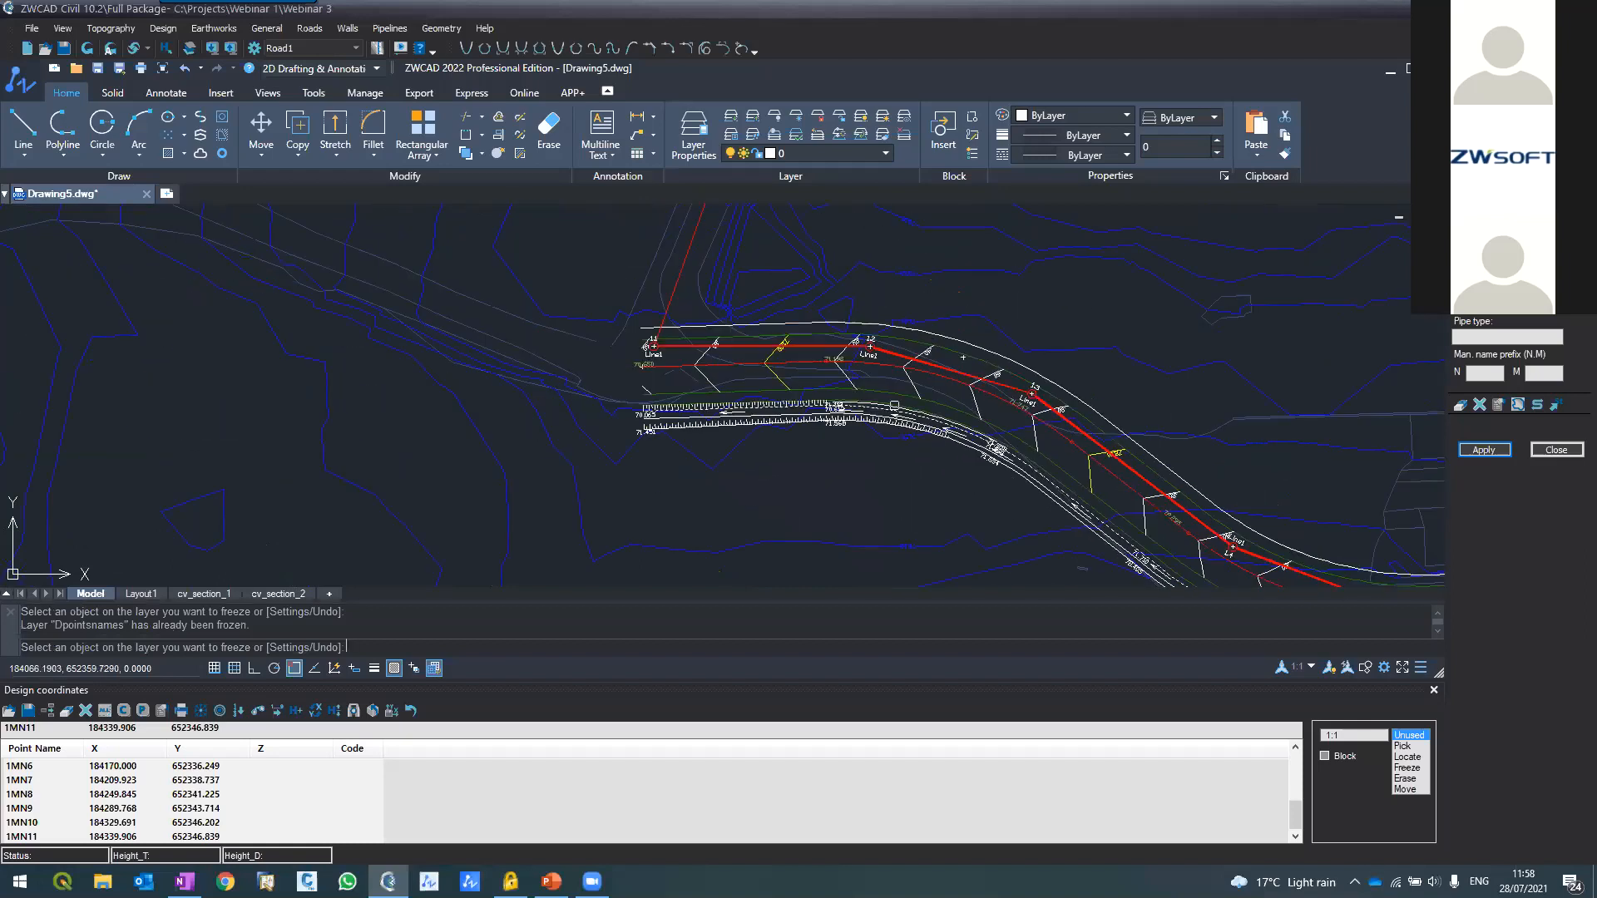
scroll(787, 353, up, 1)
key(Escape)
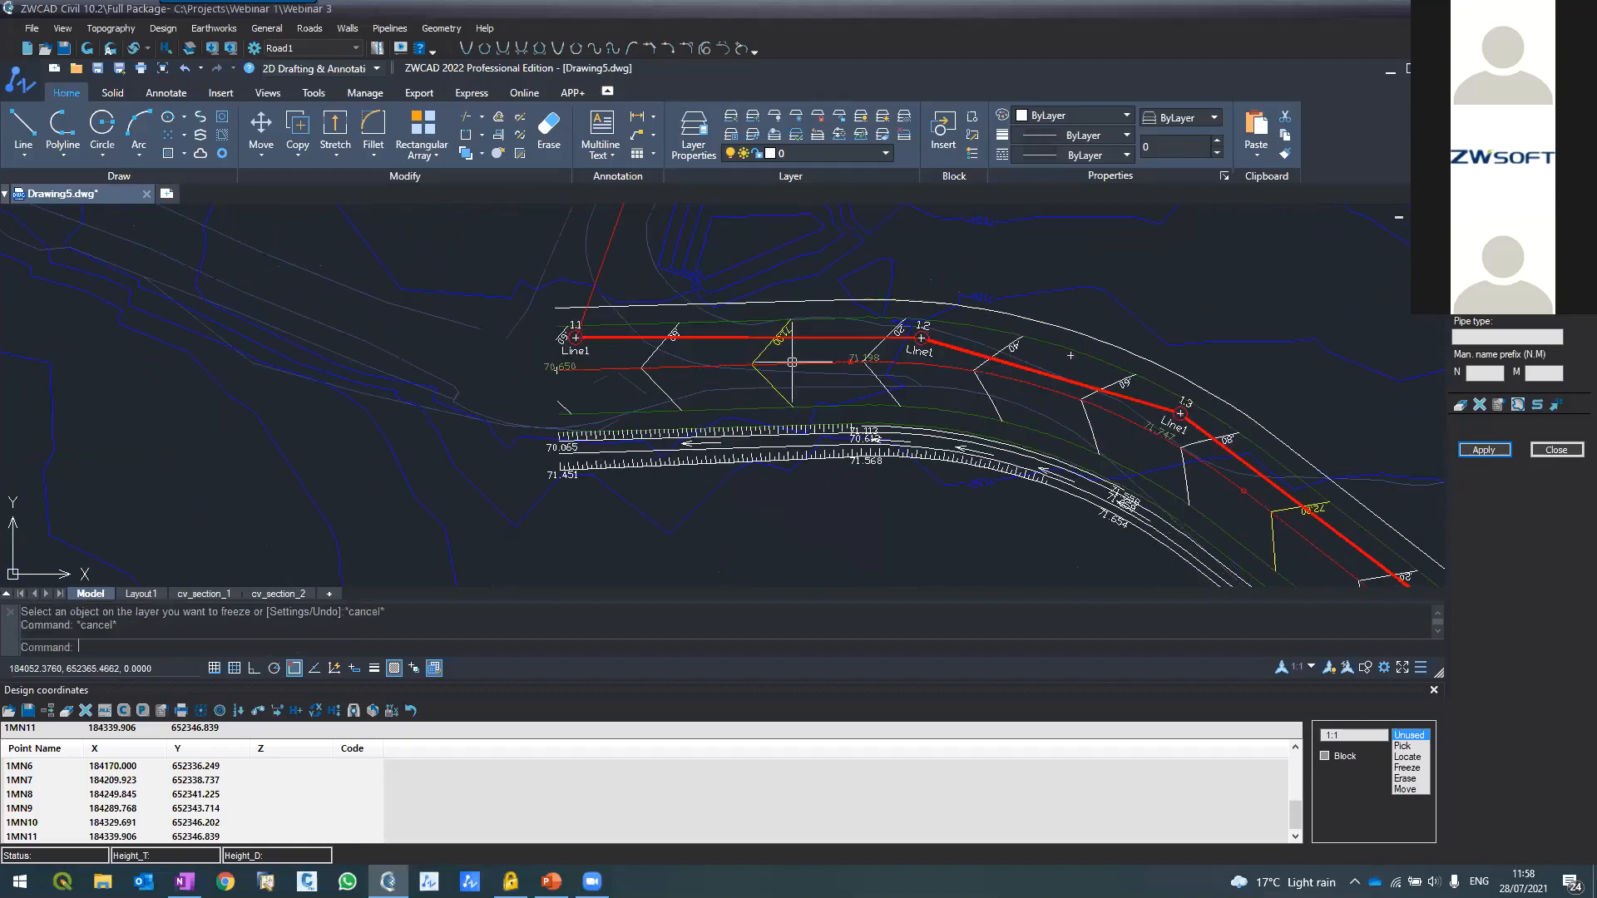
Open the pipelines list and accept the definition for the branch pipeline
click(378, 30)
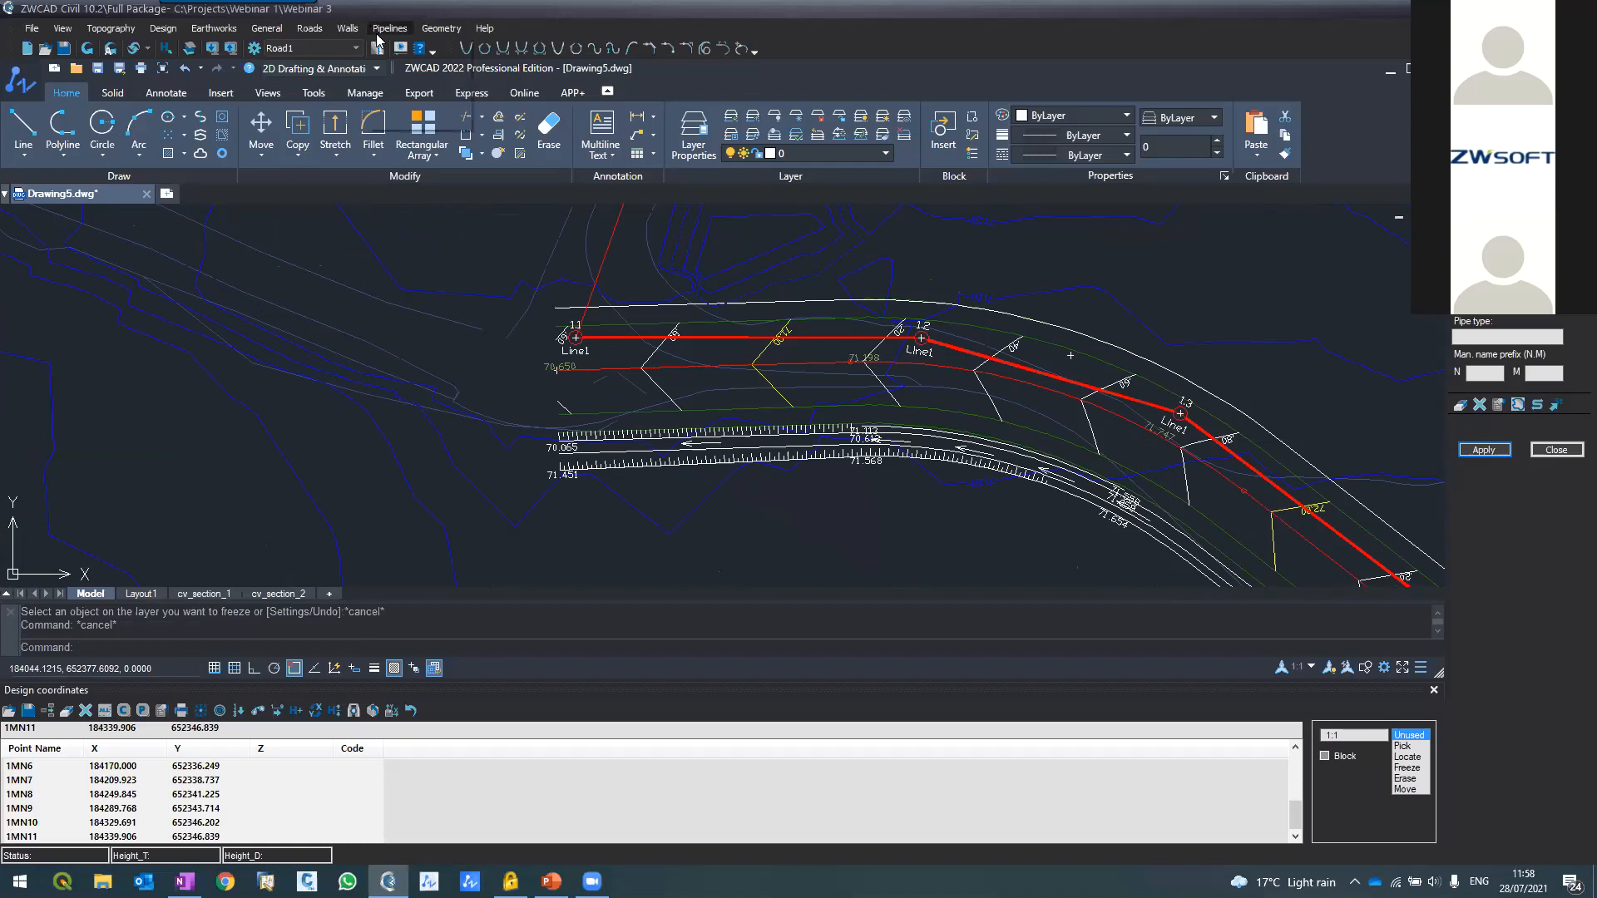
click(383, 47)
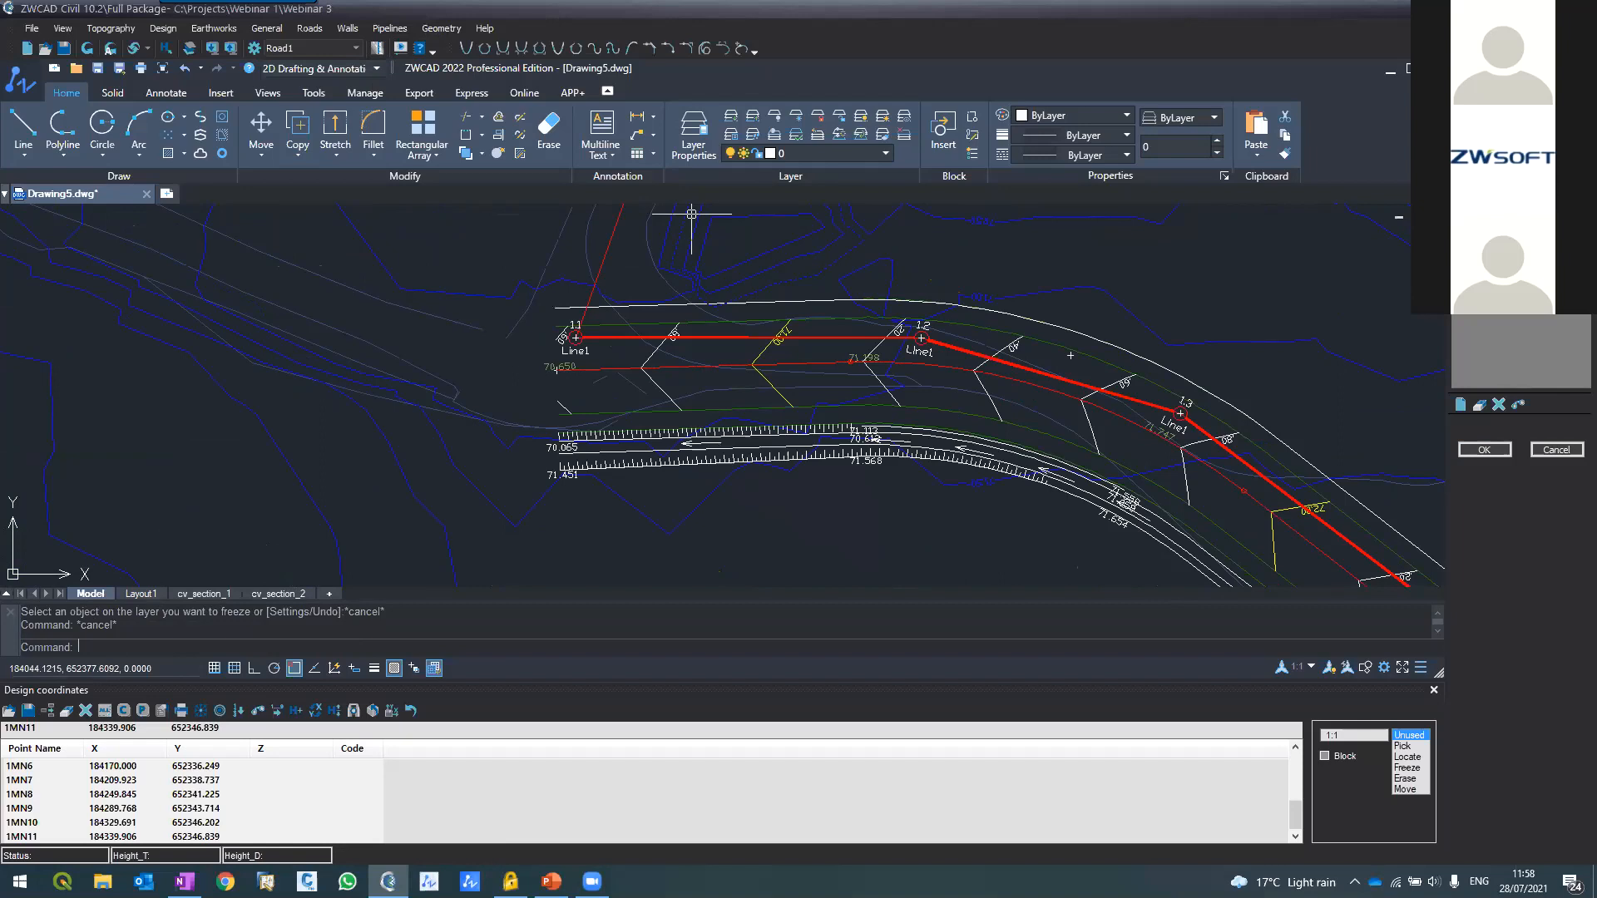
click(1484, 449)
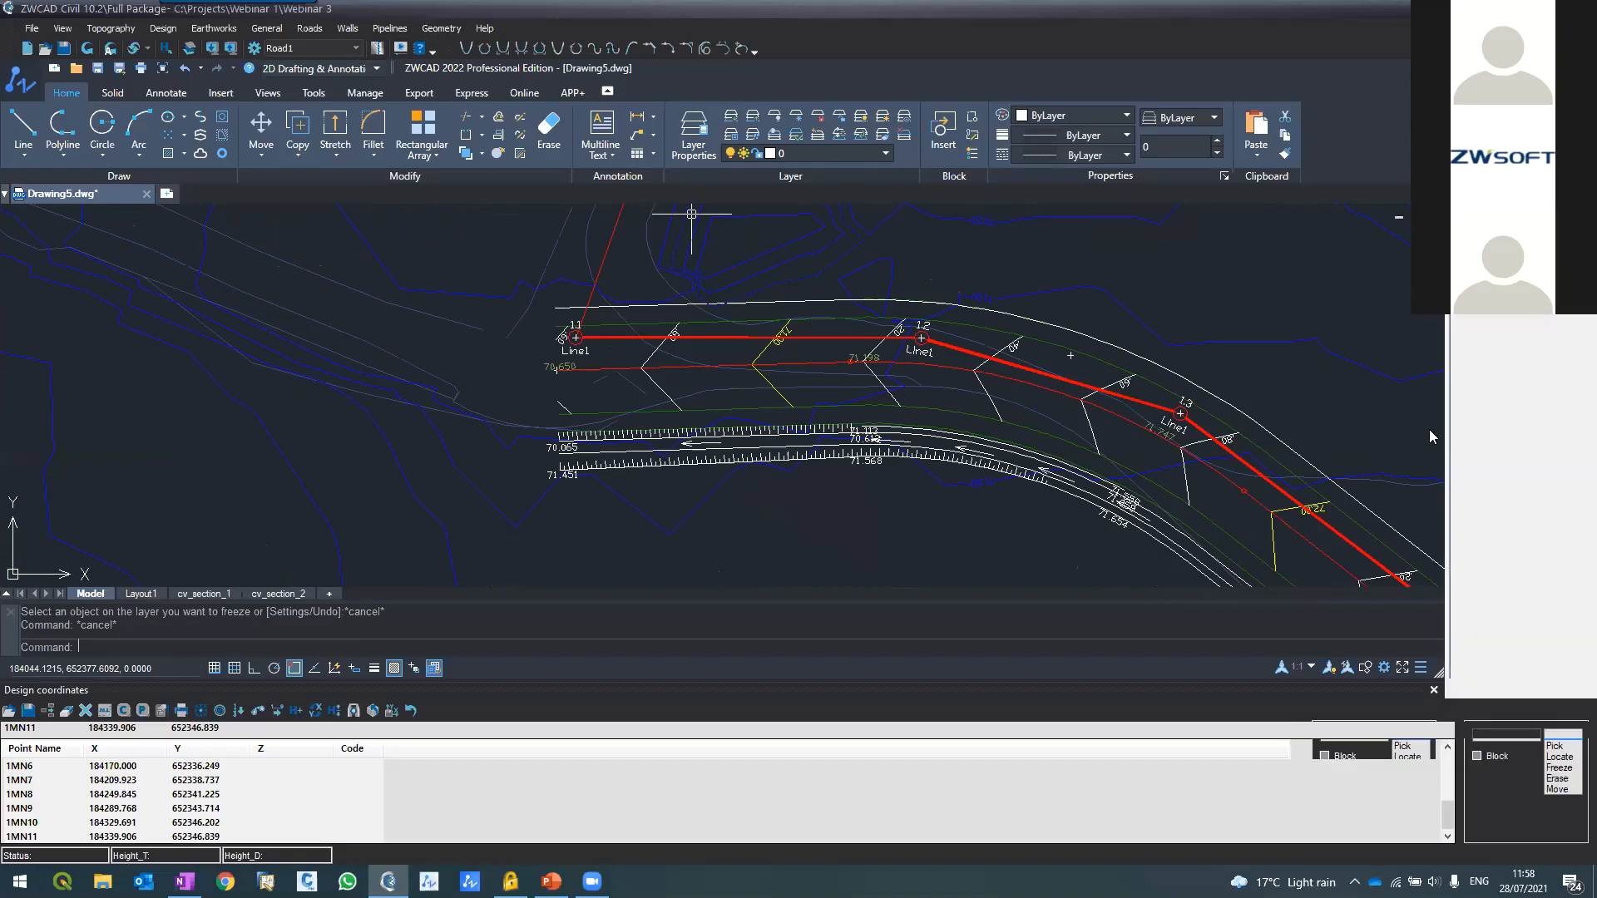
In the pipeline layout, choose the red branch polyline meeting manhole 1.1 as the route and apply the layout
click(389, 29)
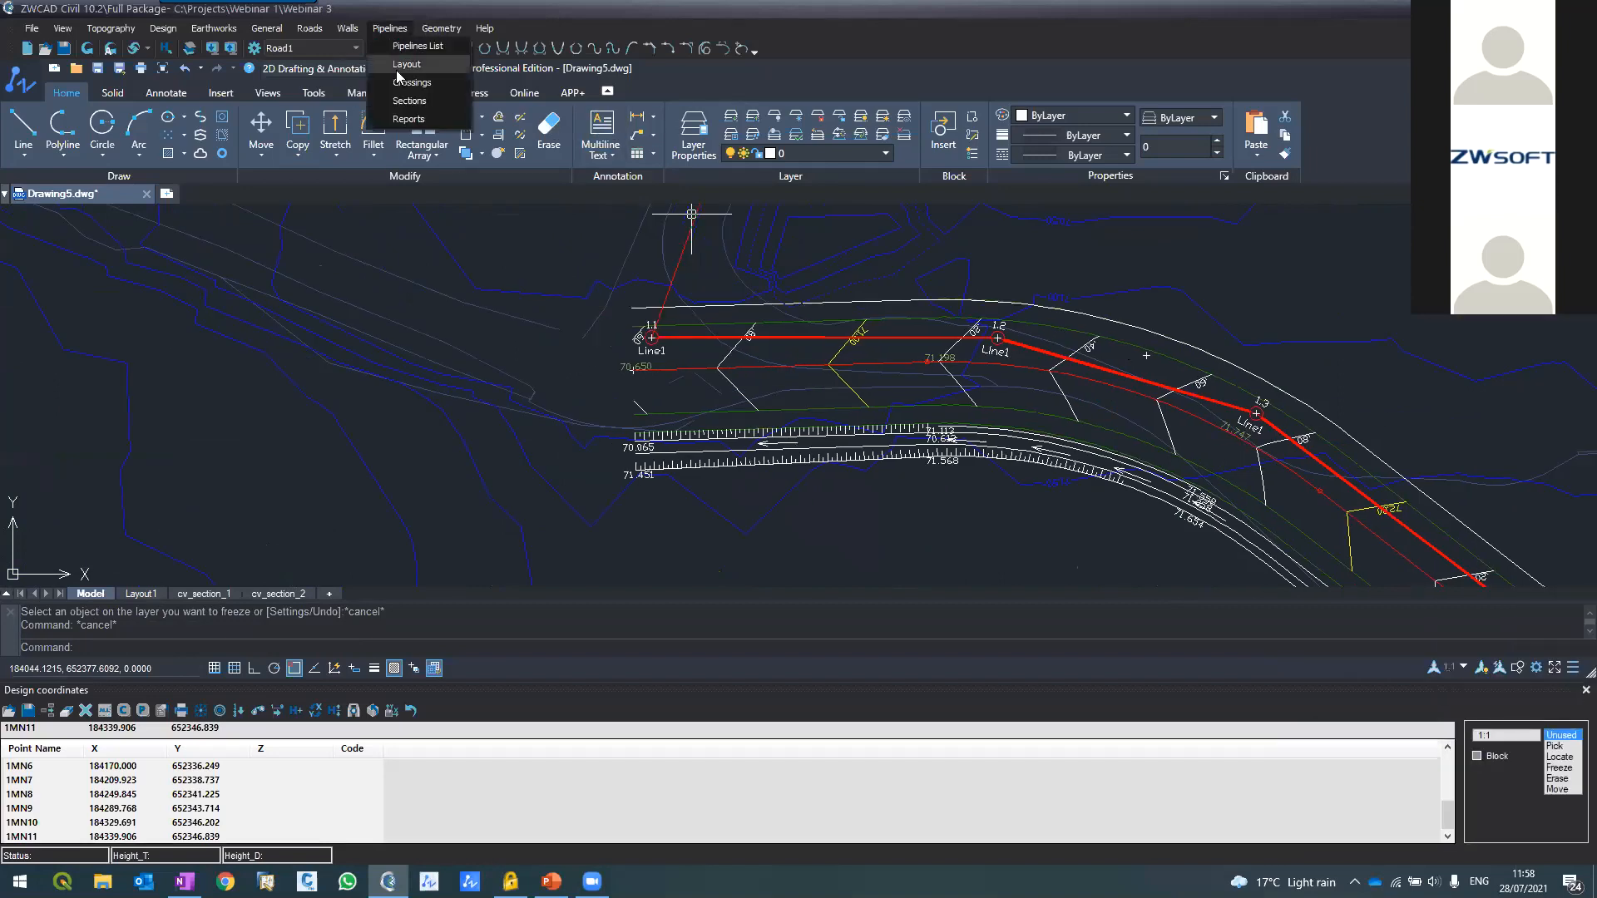
click(401, 65)
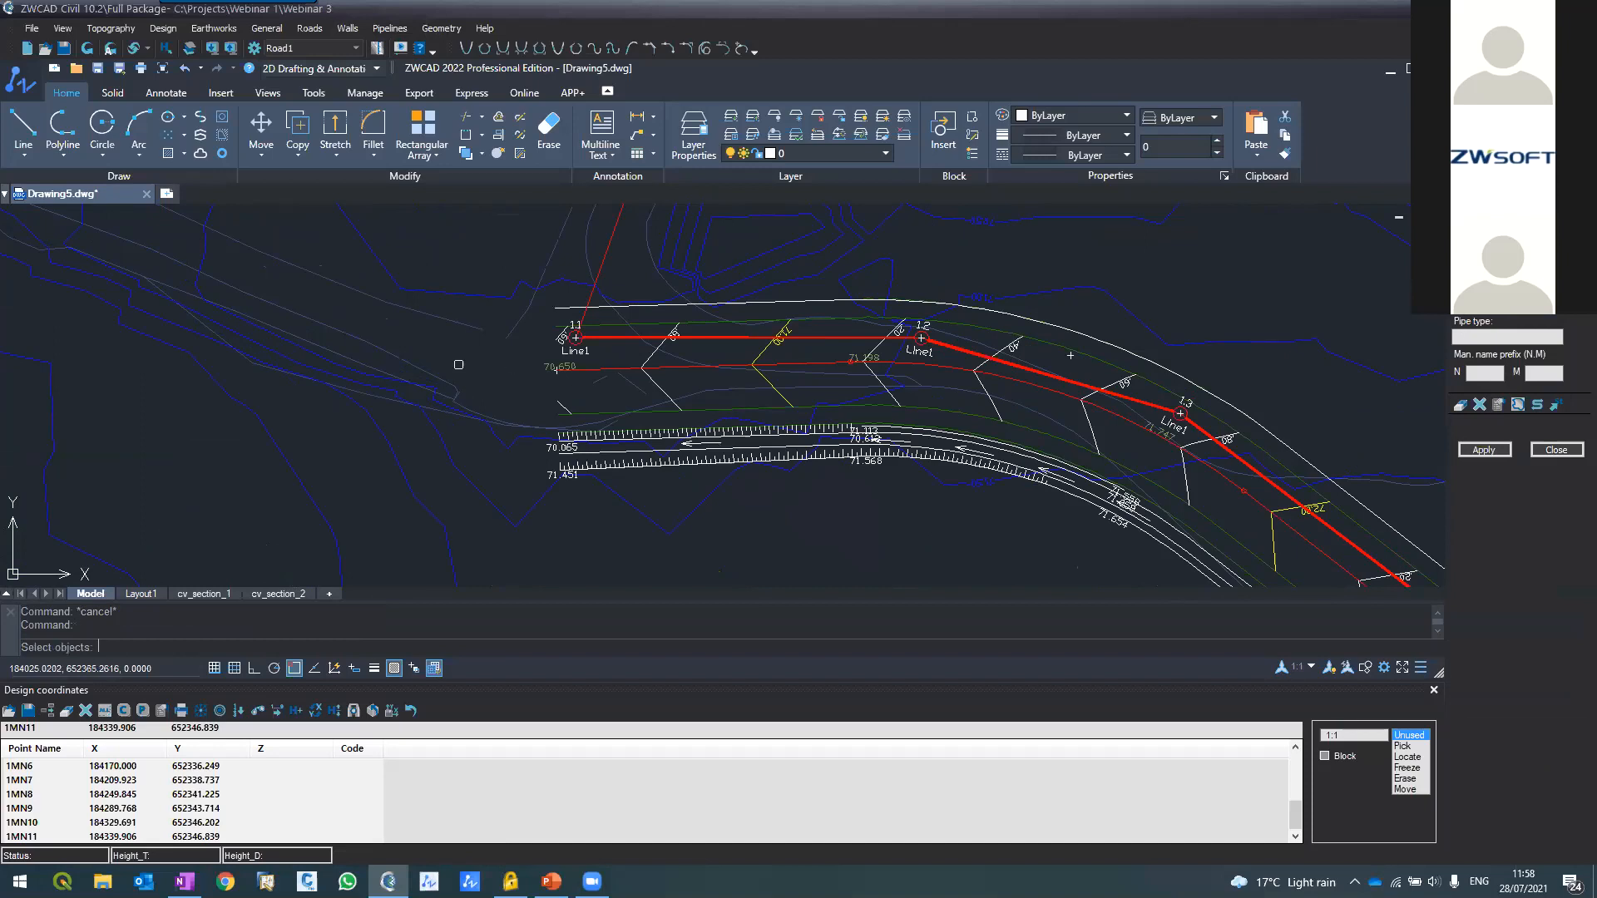
scroll(574, 320, up, 4)
click(601, 310)
key(Escape)
click(1469, 450)
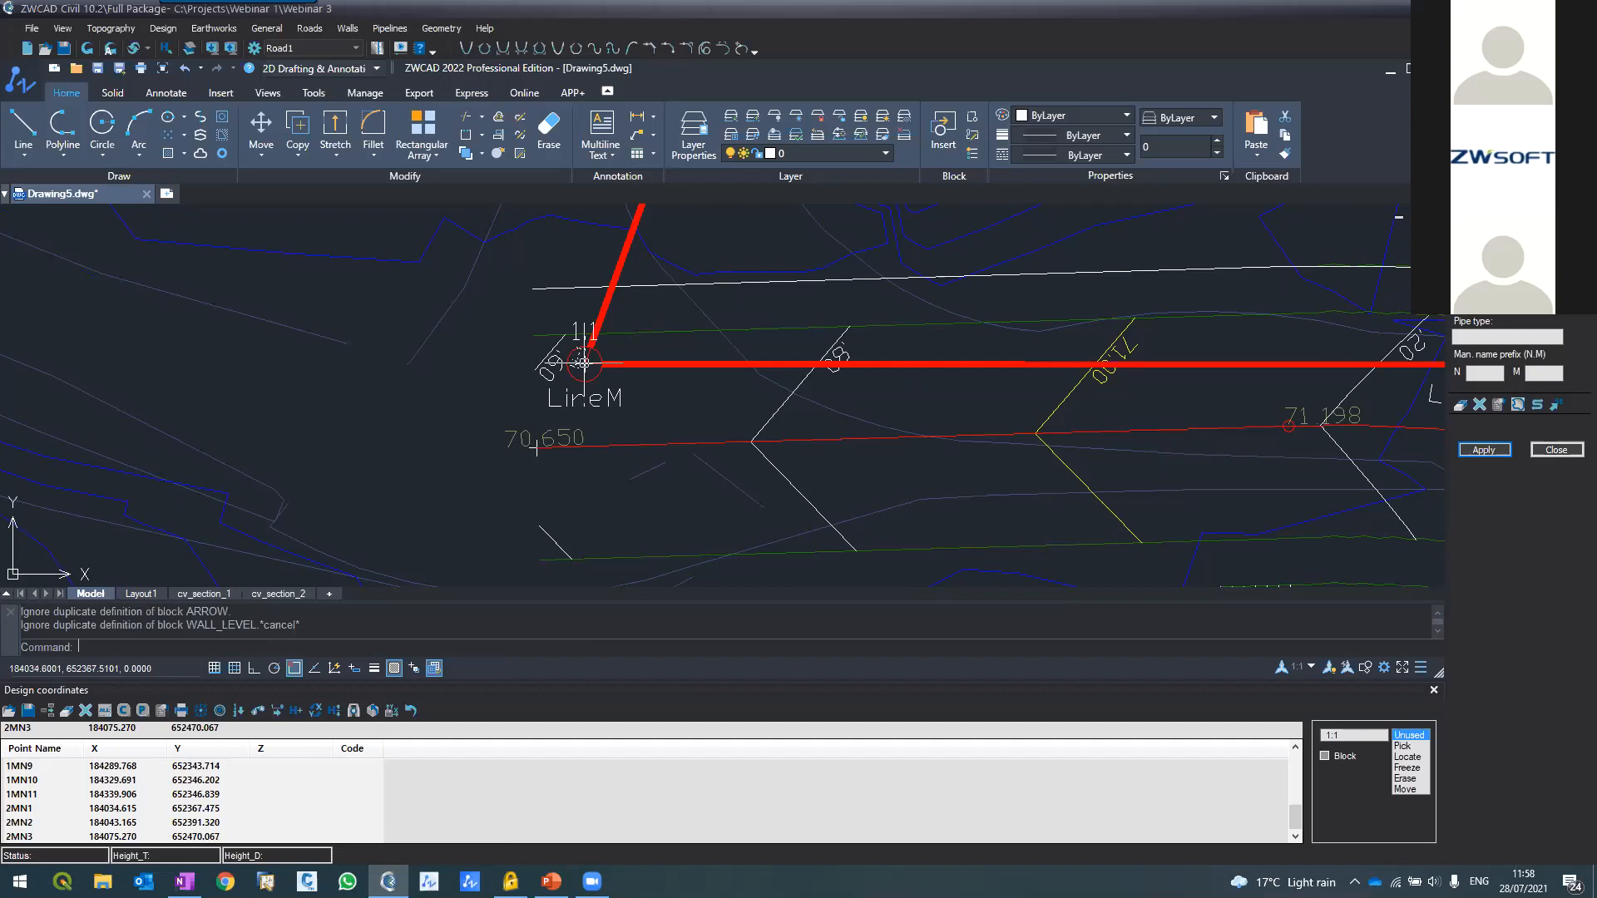
Examine the LineM junction manhole 1.1 where the branch joins the main line, along with the neighbouring pipes
scroll(582, 363, up, 3)
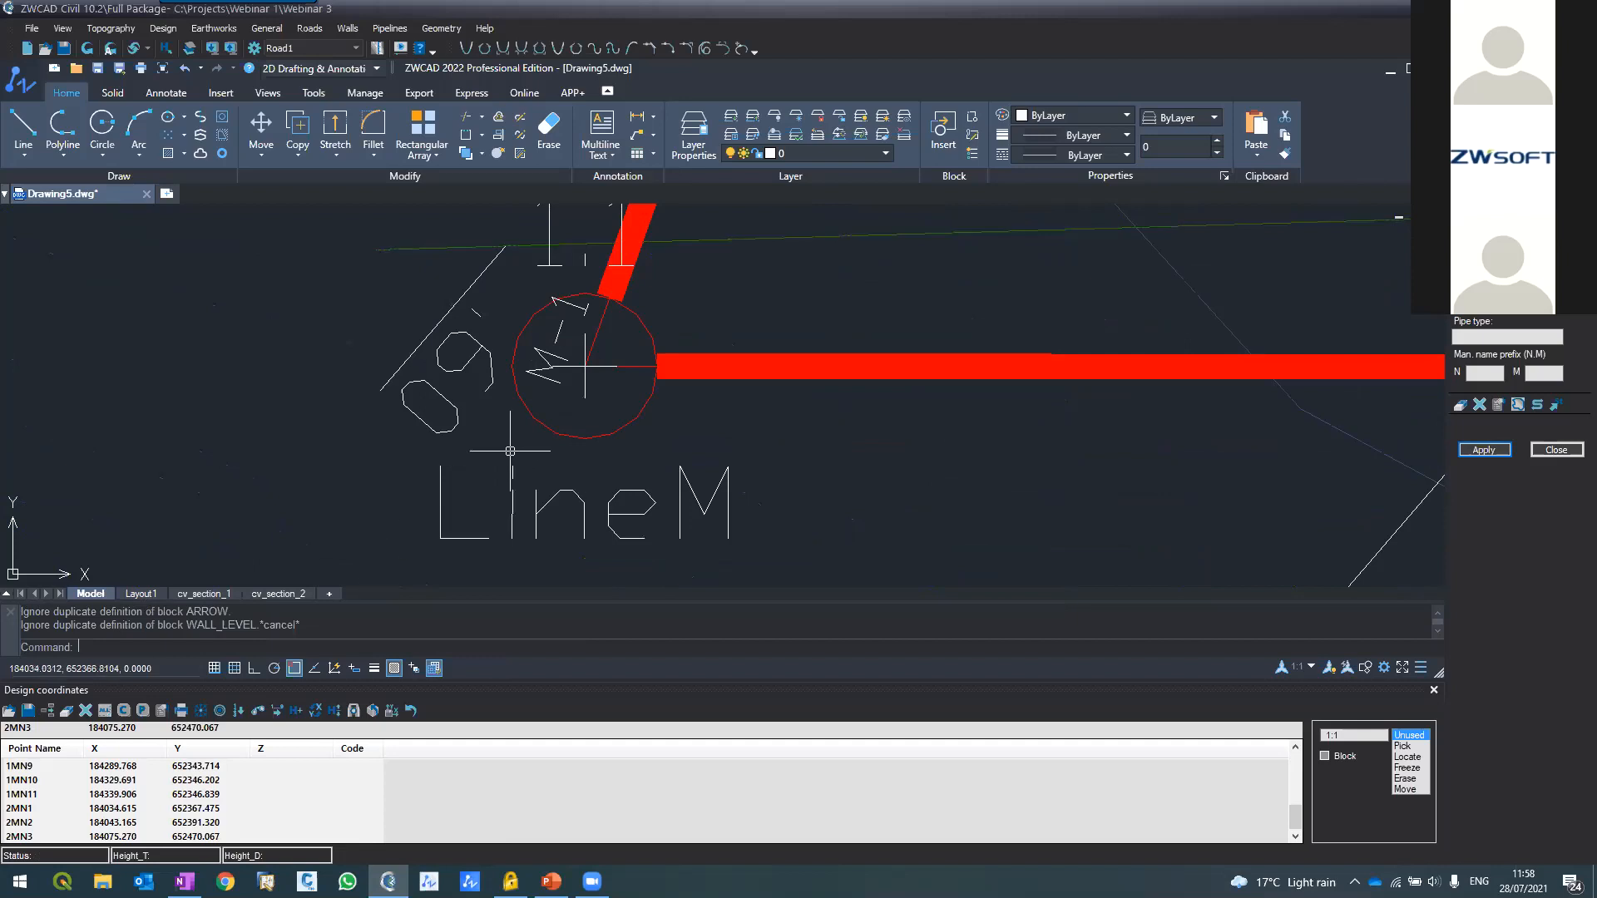
scroll(511, 455, down, 1)
scroll(525, 410, up, 2)
scroll(491, 424, down, 2)
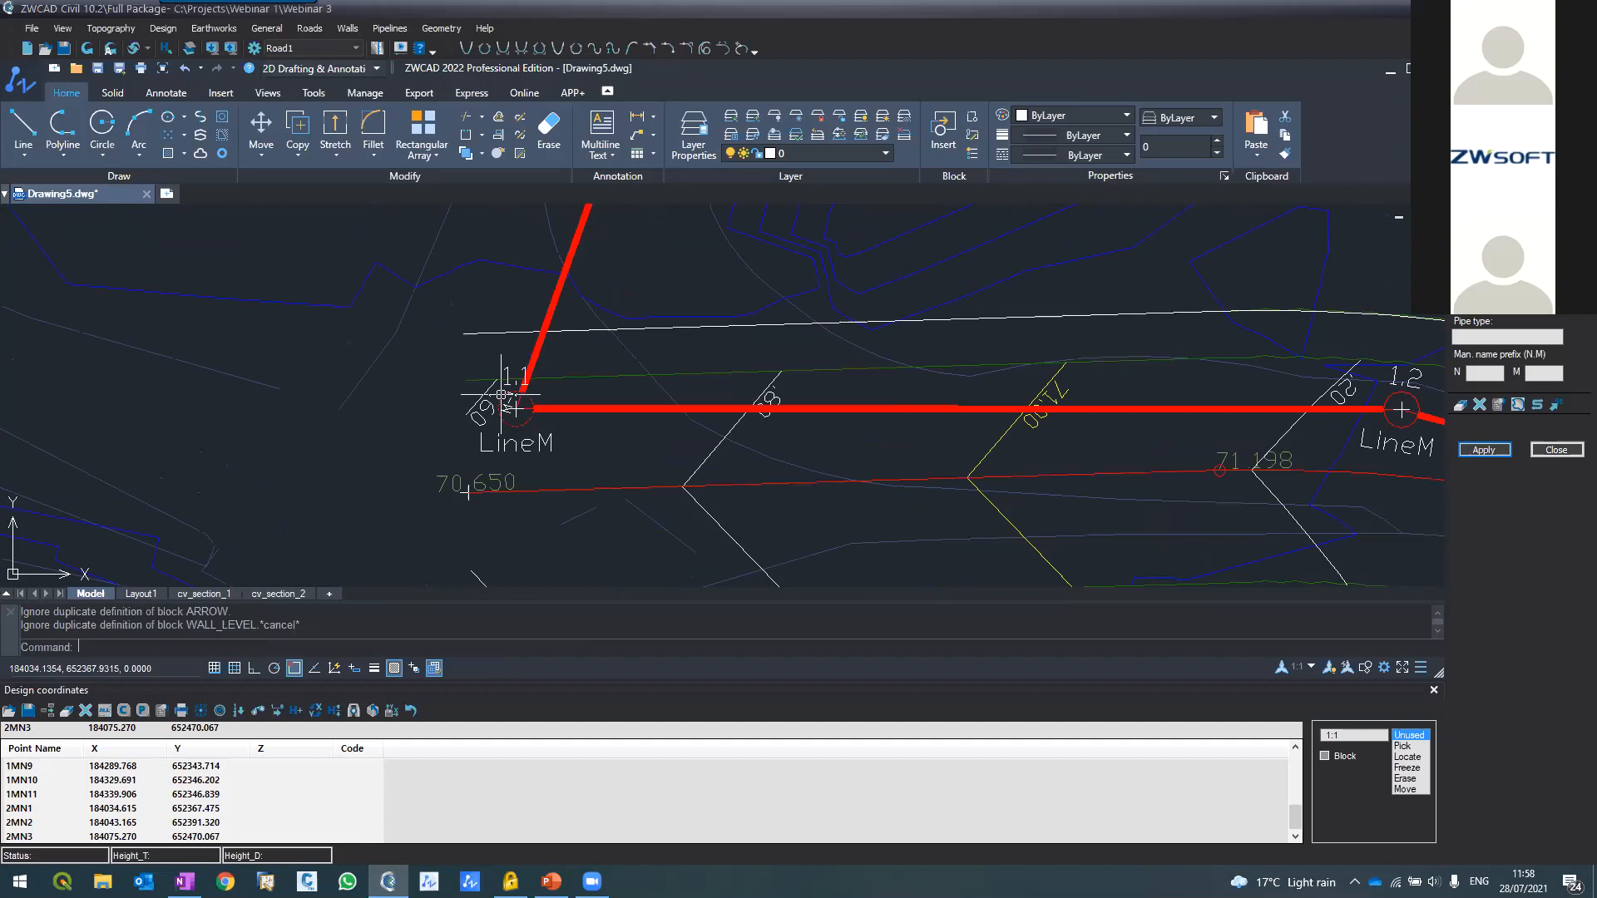
scroll(499, 416, down, 2)
scroll(558, 229, up, 2)
scroll(553, 241, down, 3)
scroll(535, 346, down, 3)
scroll(530, 356, up, 3)
scroll(506, 391, up, 4)
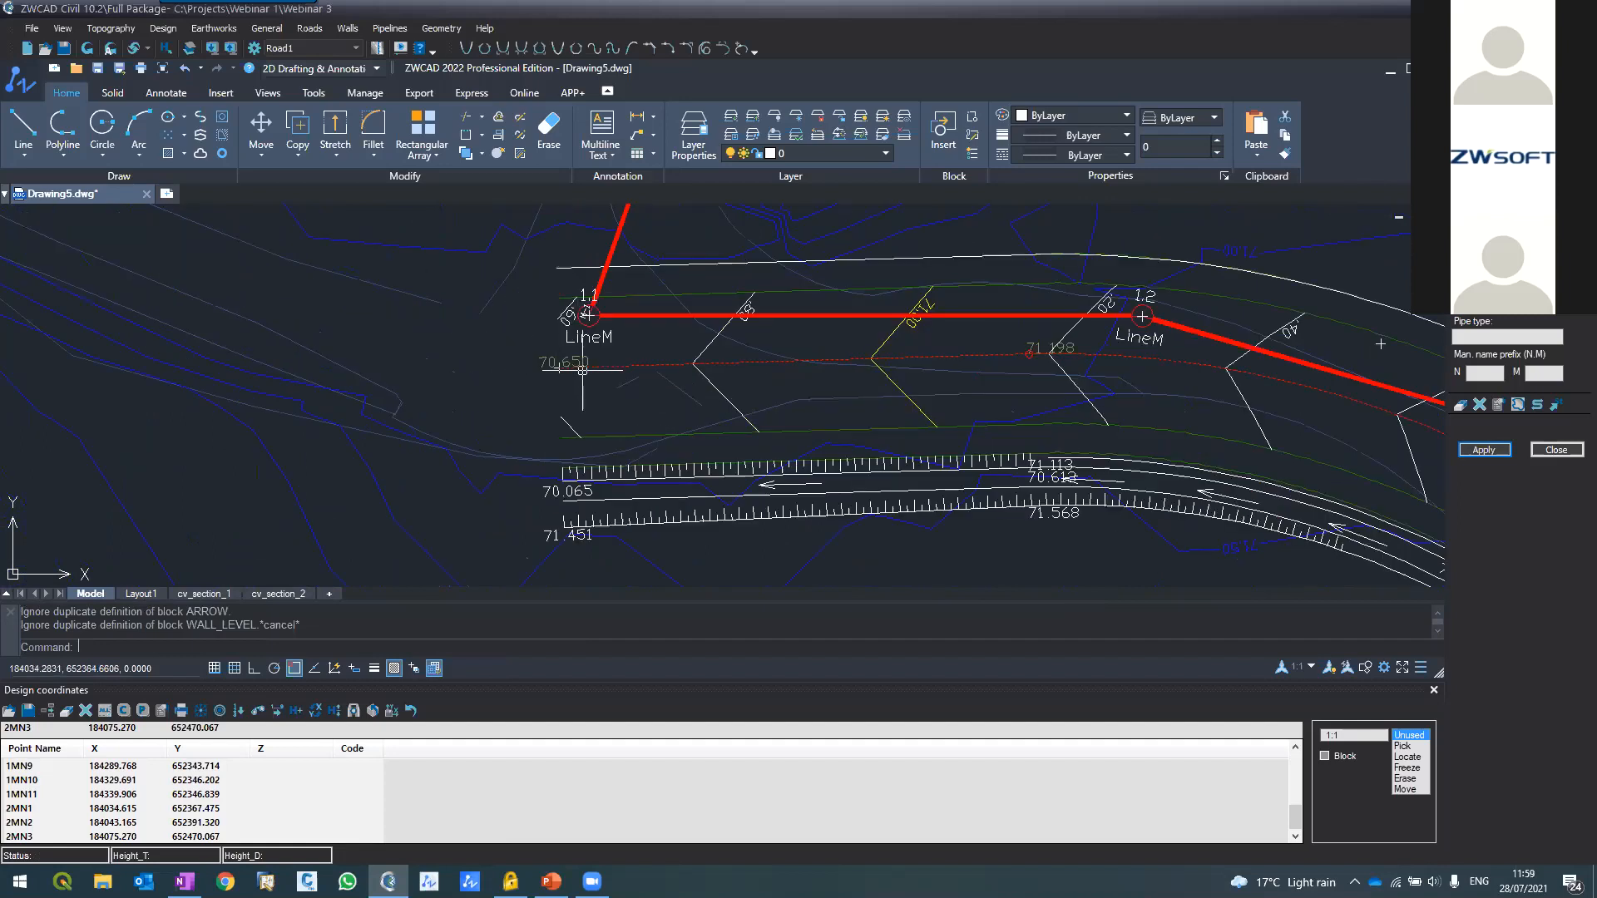
scroll(572, 338, up, 2)
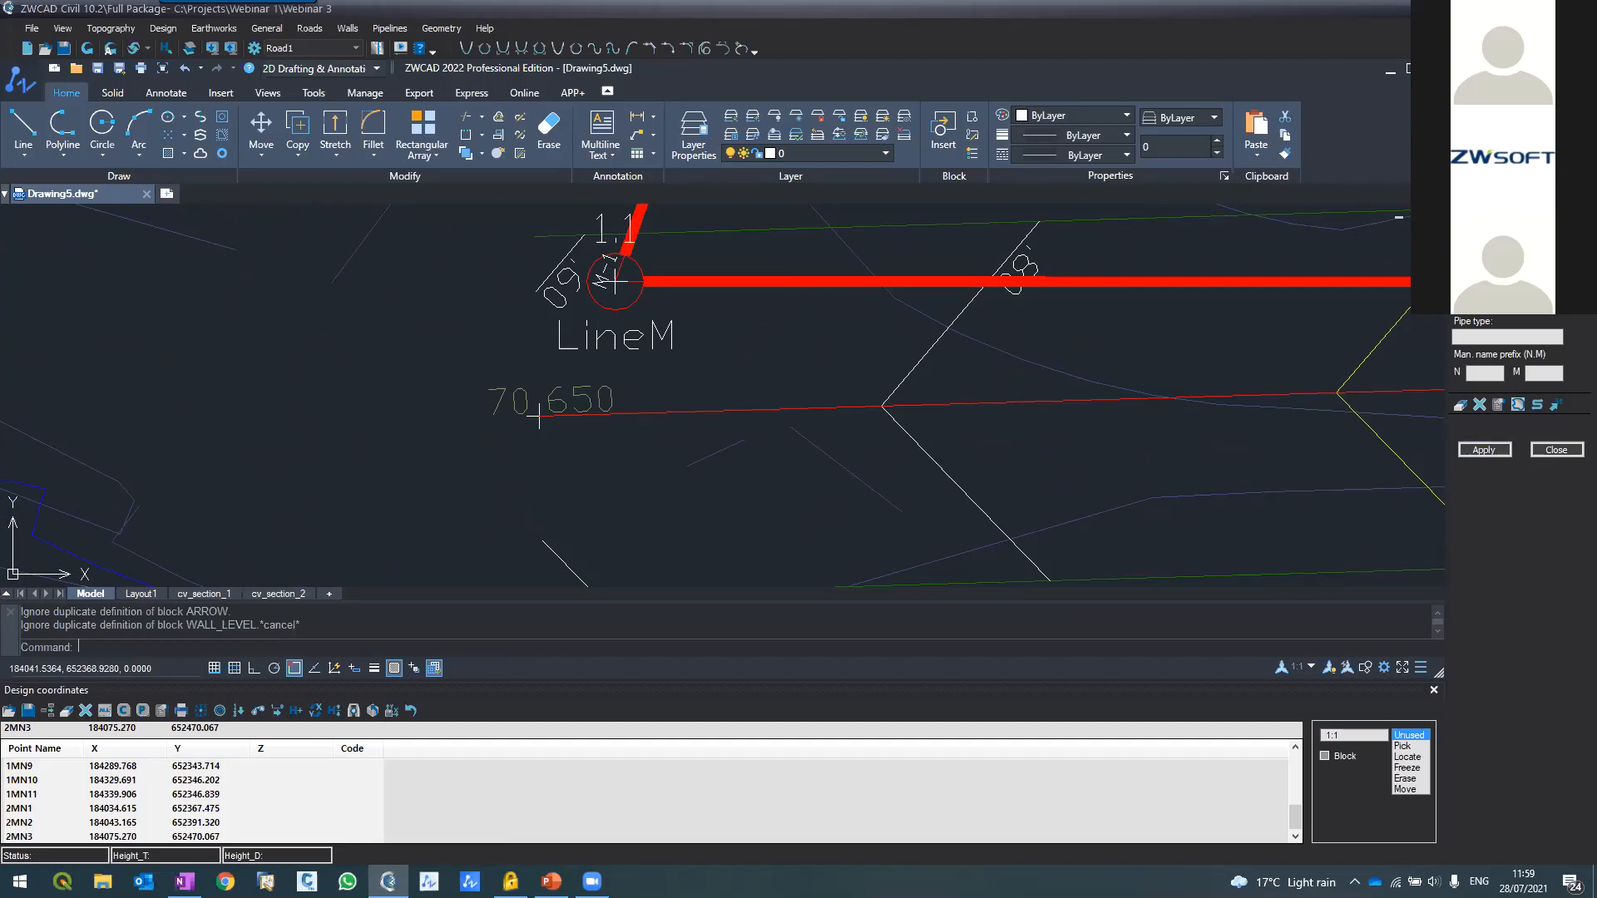
Apply a 400 pipe diameter to the main line's layout and check the pipe labels between manholes 1.1 and 1.2
click(1483, 450)
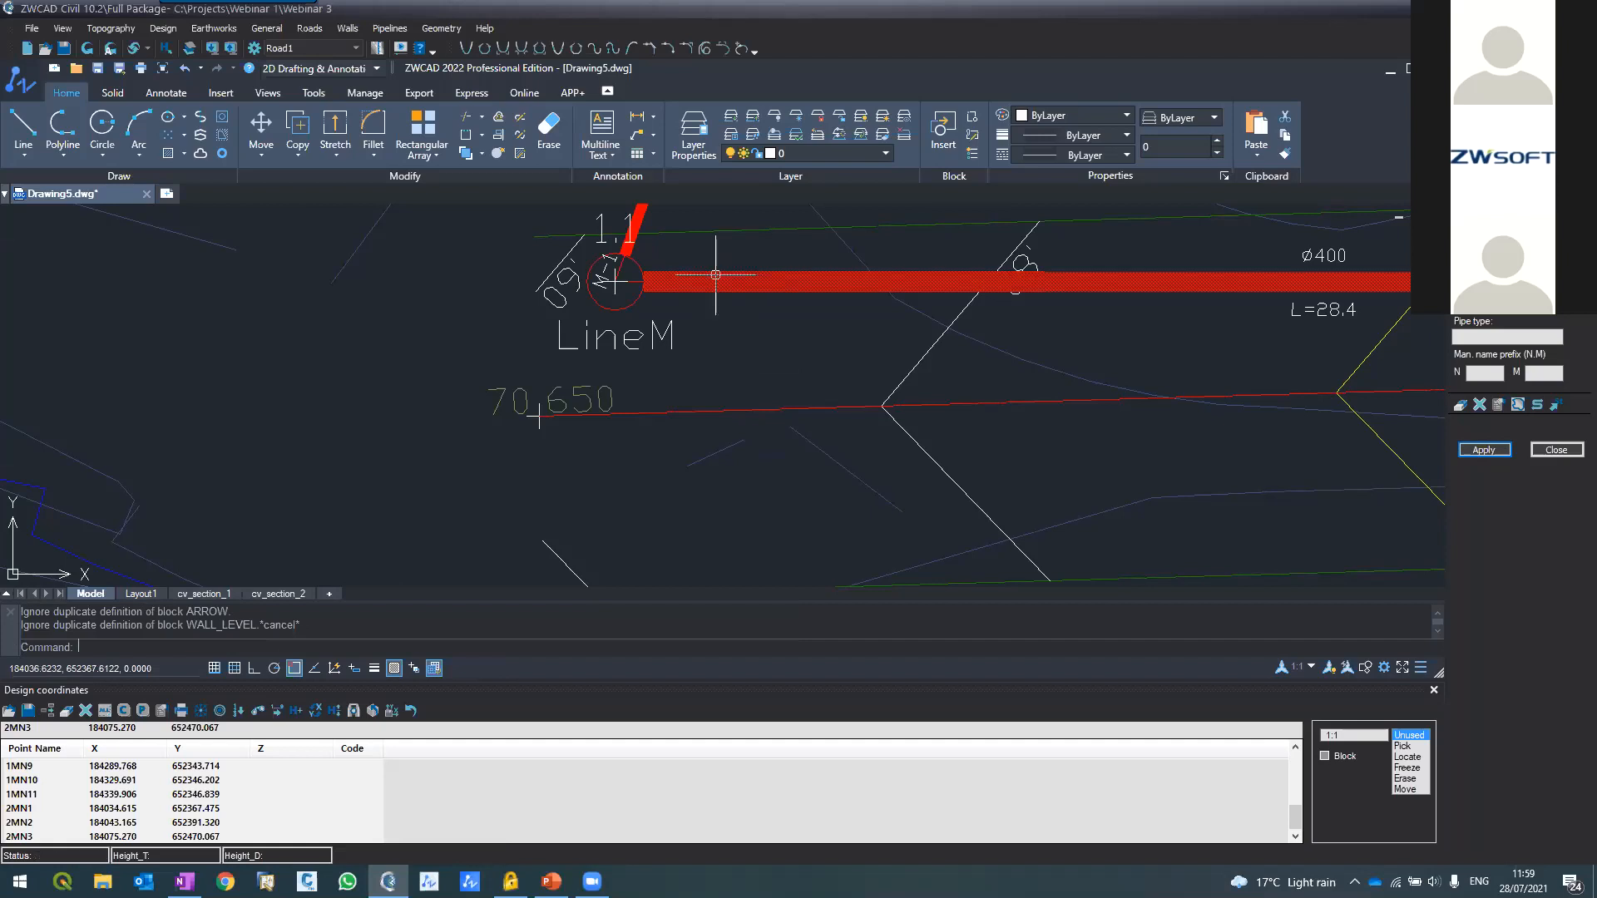
scroll(749, 272, down, 2)
scroll(1086, 259, up, 2)
scroll(1070, 263, down, 2)
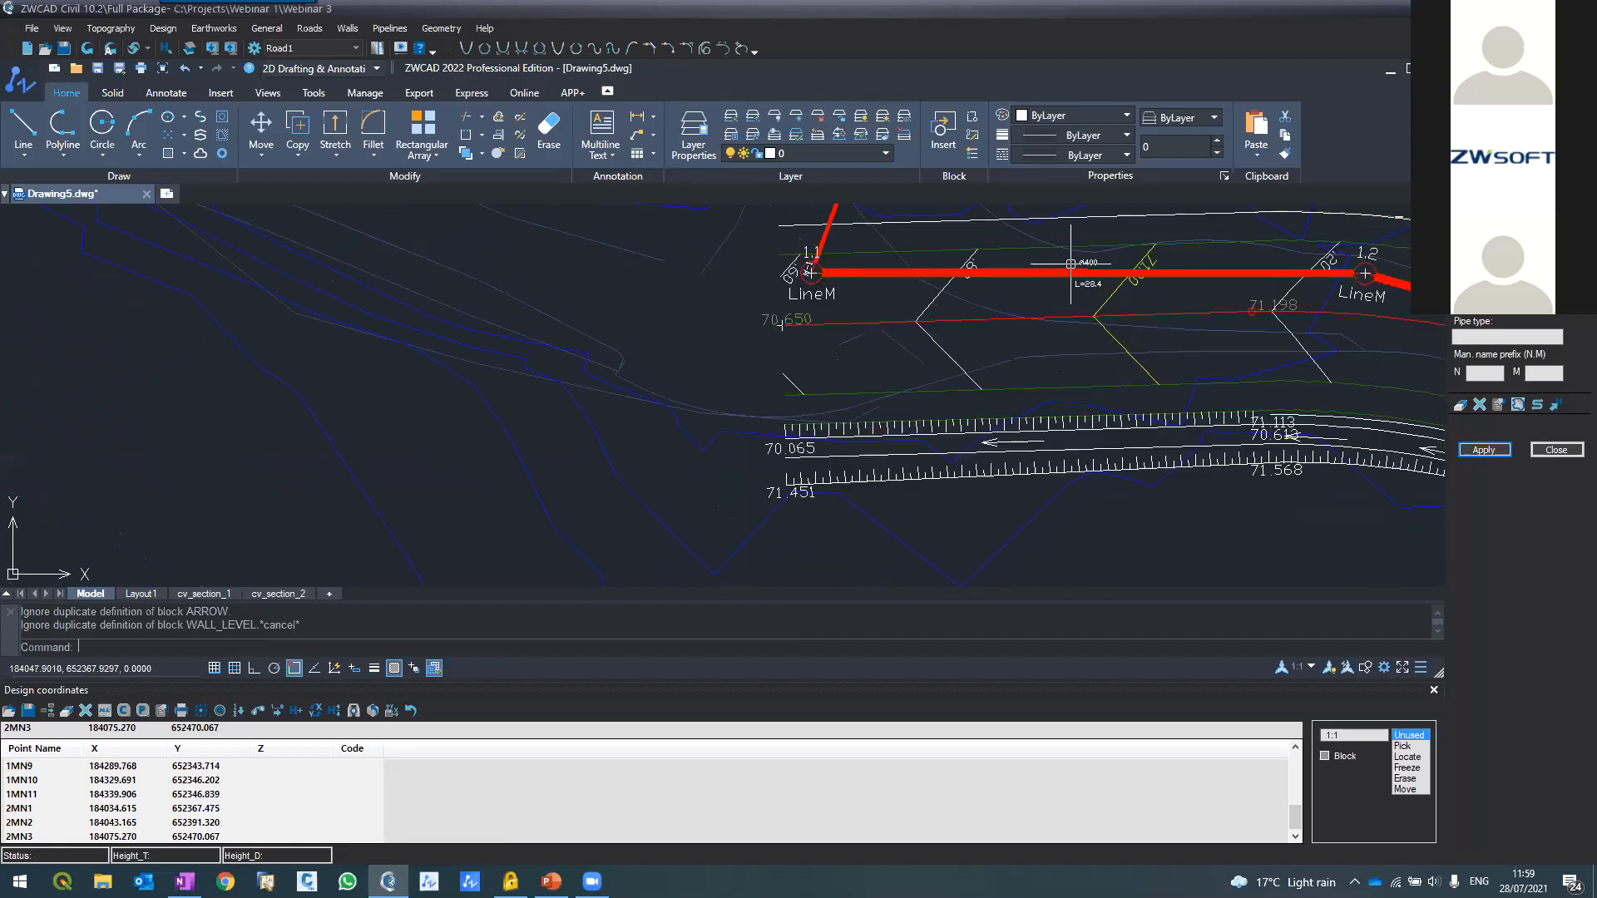
scroll(1070, 264, up, 2)
scroll(884, 366, down, 2)
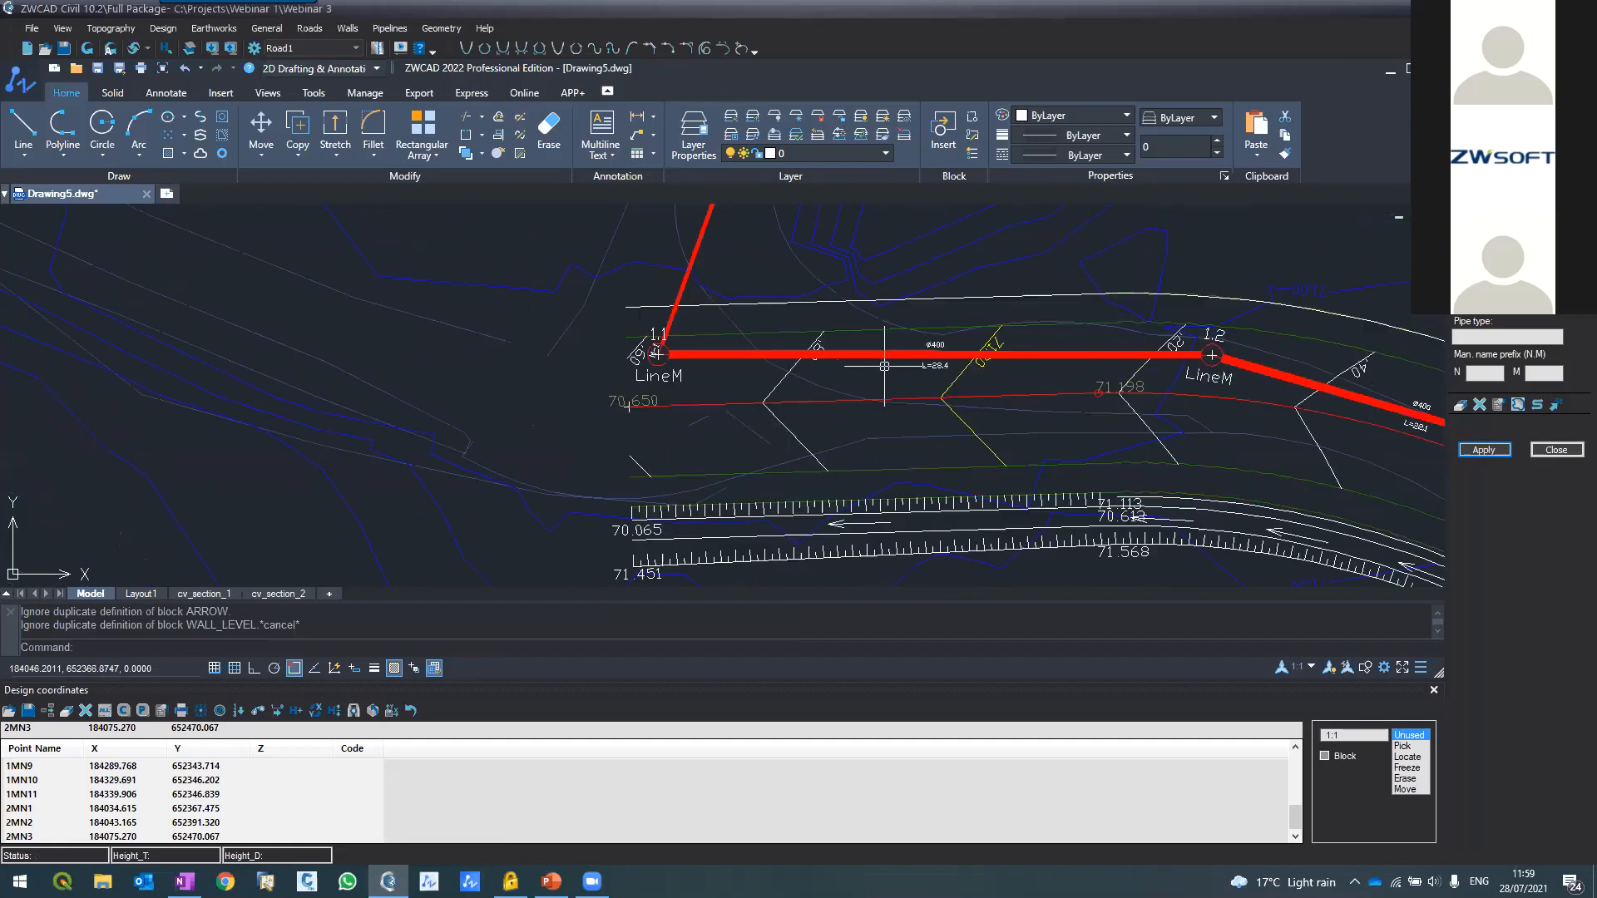
scroll(884, 366, down, 2)
scroll(906, 363, up, 2)
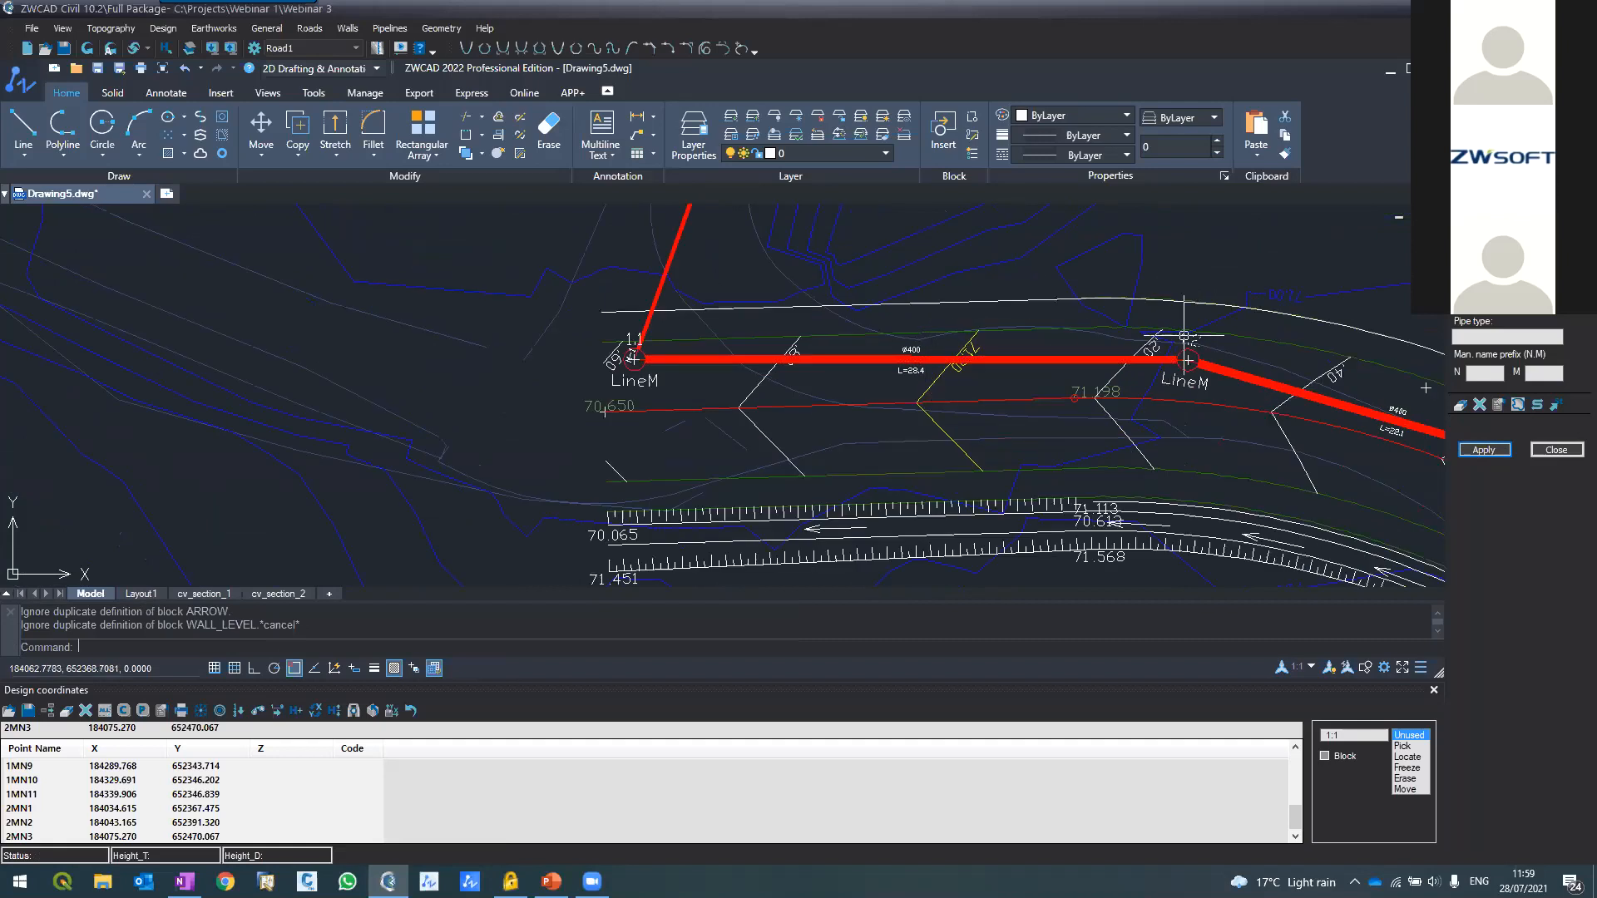
scroll(1184, 335, up, 5)
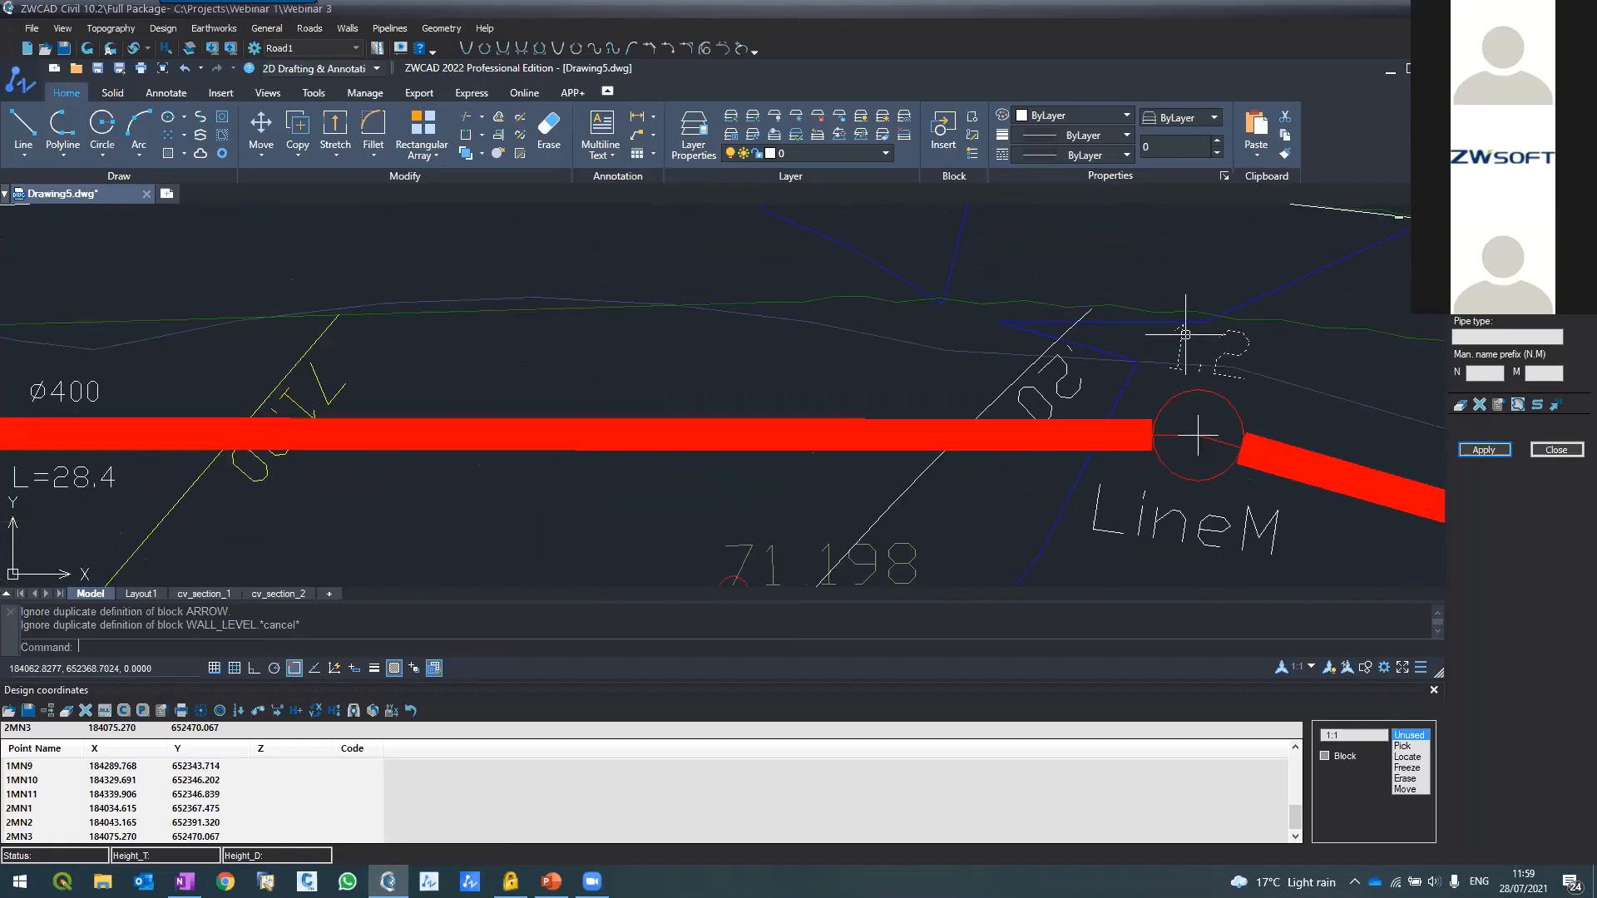
scroll(1185, 335, down, 4)
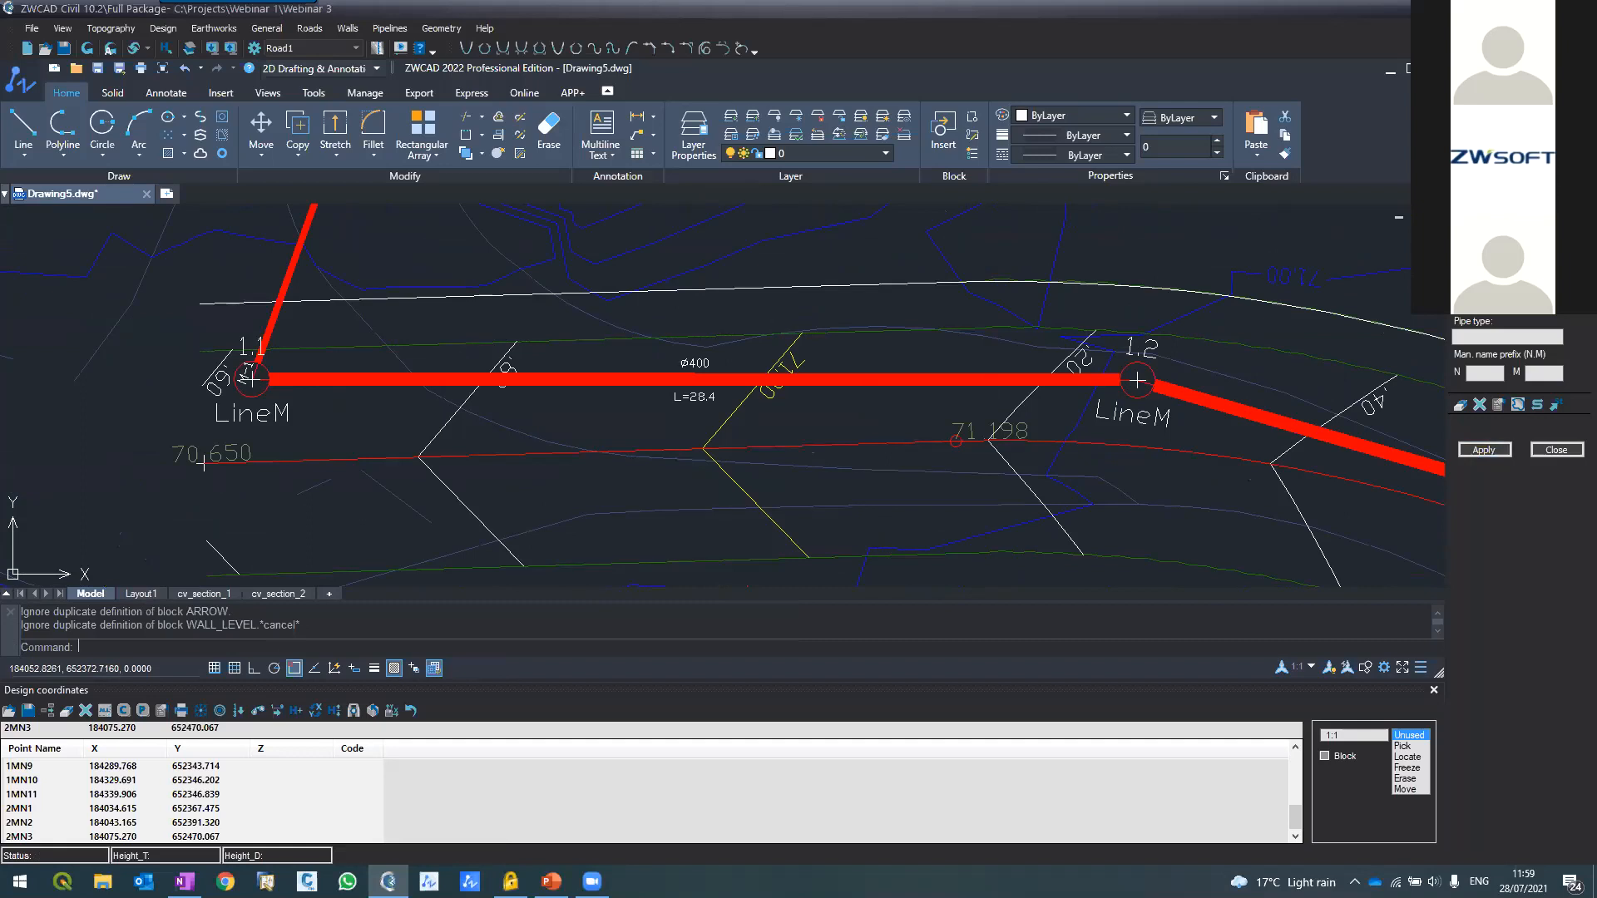
Apply a 200 pipe diameter to the branch line's layout and check the labels along the branch and main line
click(1487, 450)
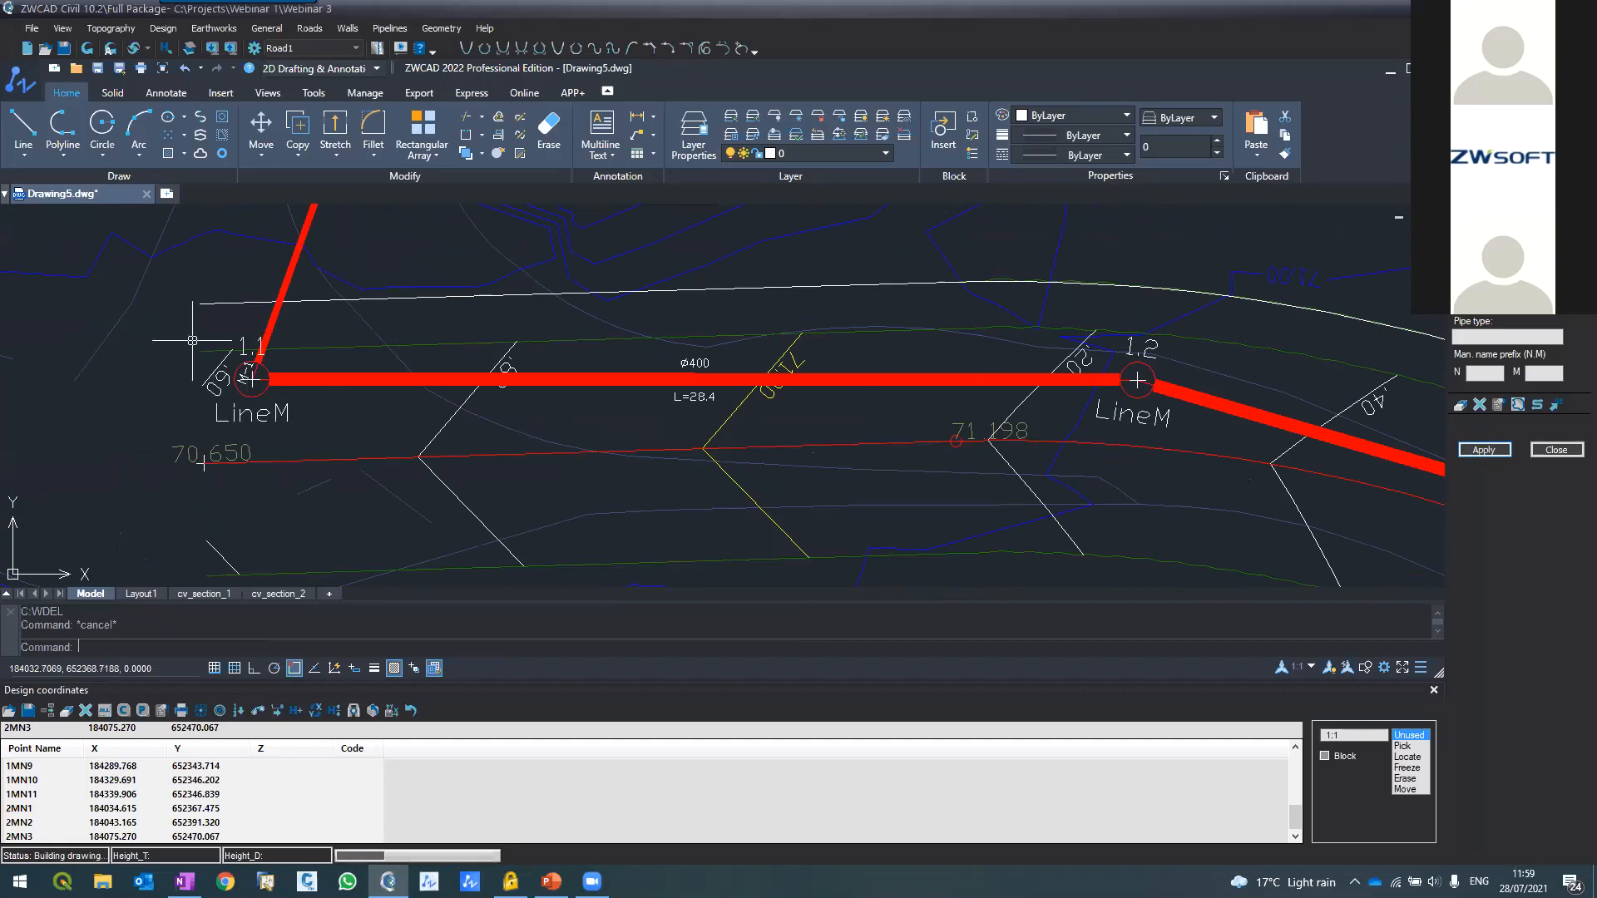
scroll(211, 322, up, 4)
scroll(211, 322, down, 6)
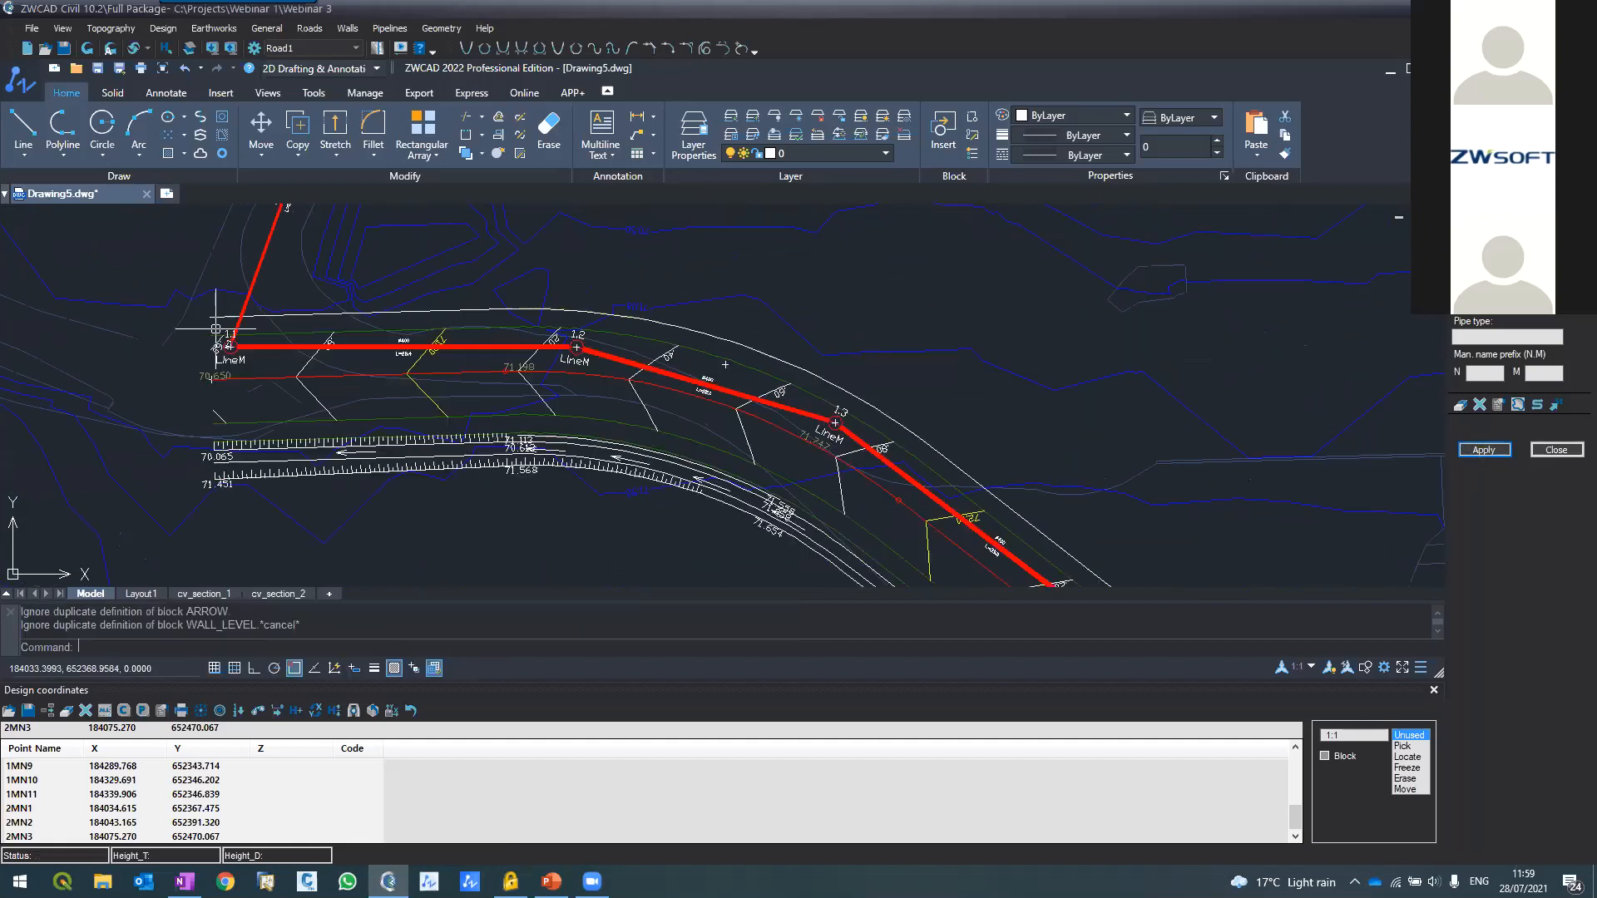
scroll(186, 297, up, 2)
scroll(381, 416, up, 5)
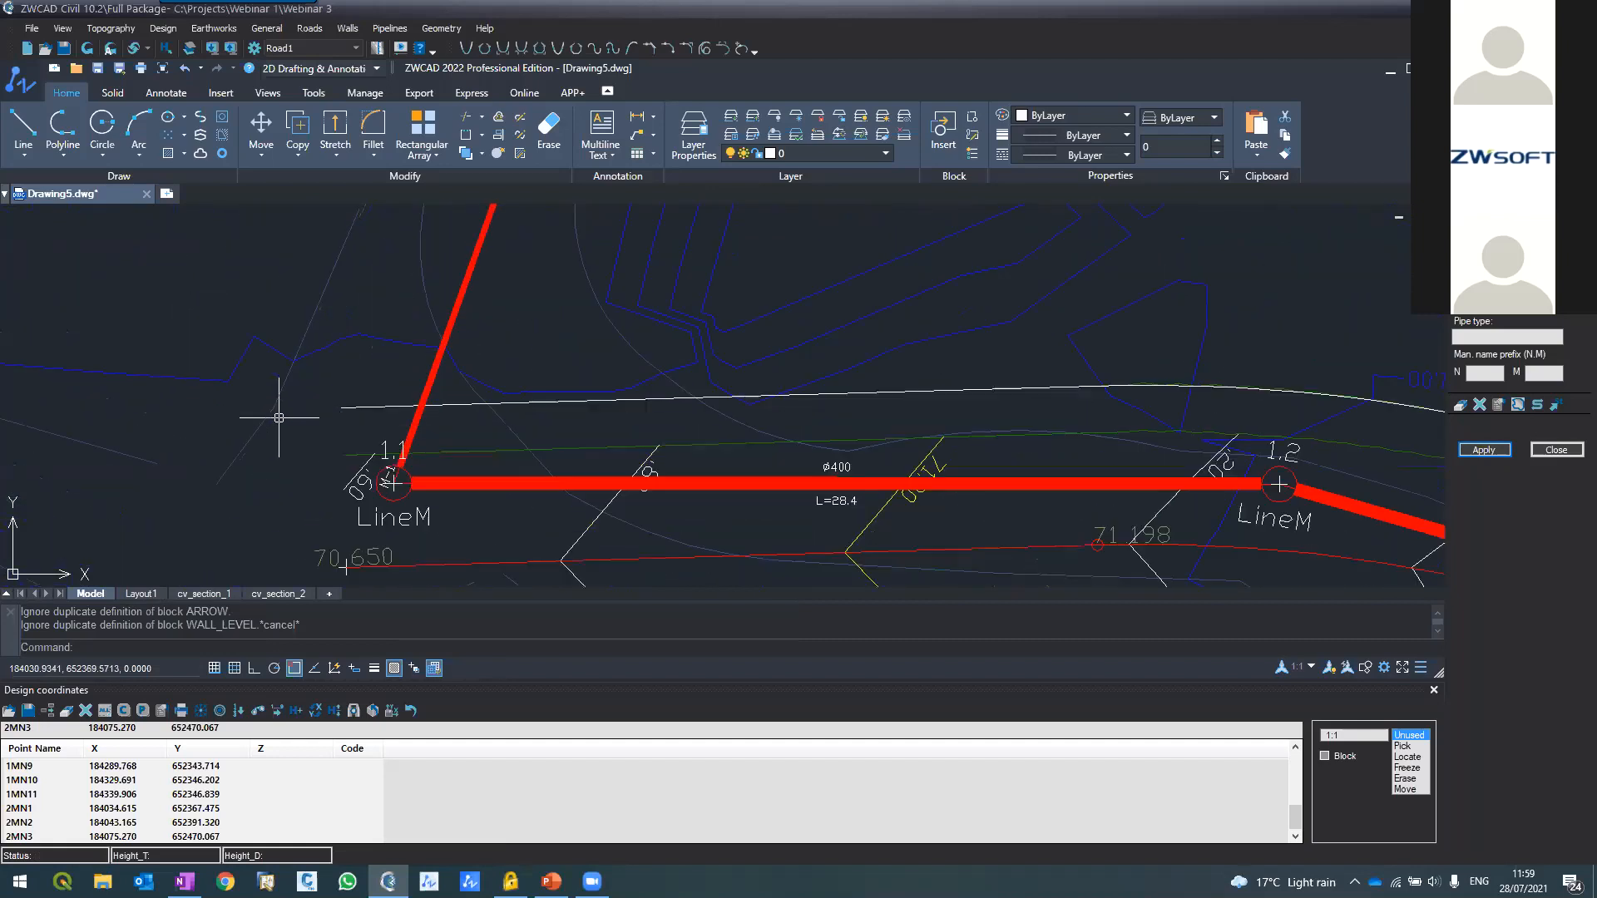
scroll(375, 410, down, 3)
scroll(375, 410, down, 3)
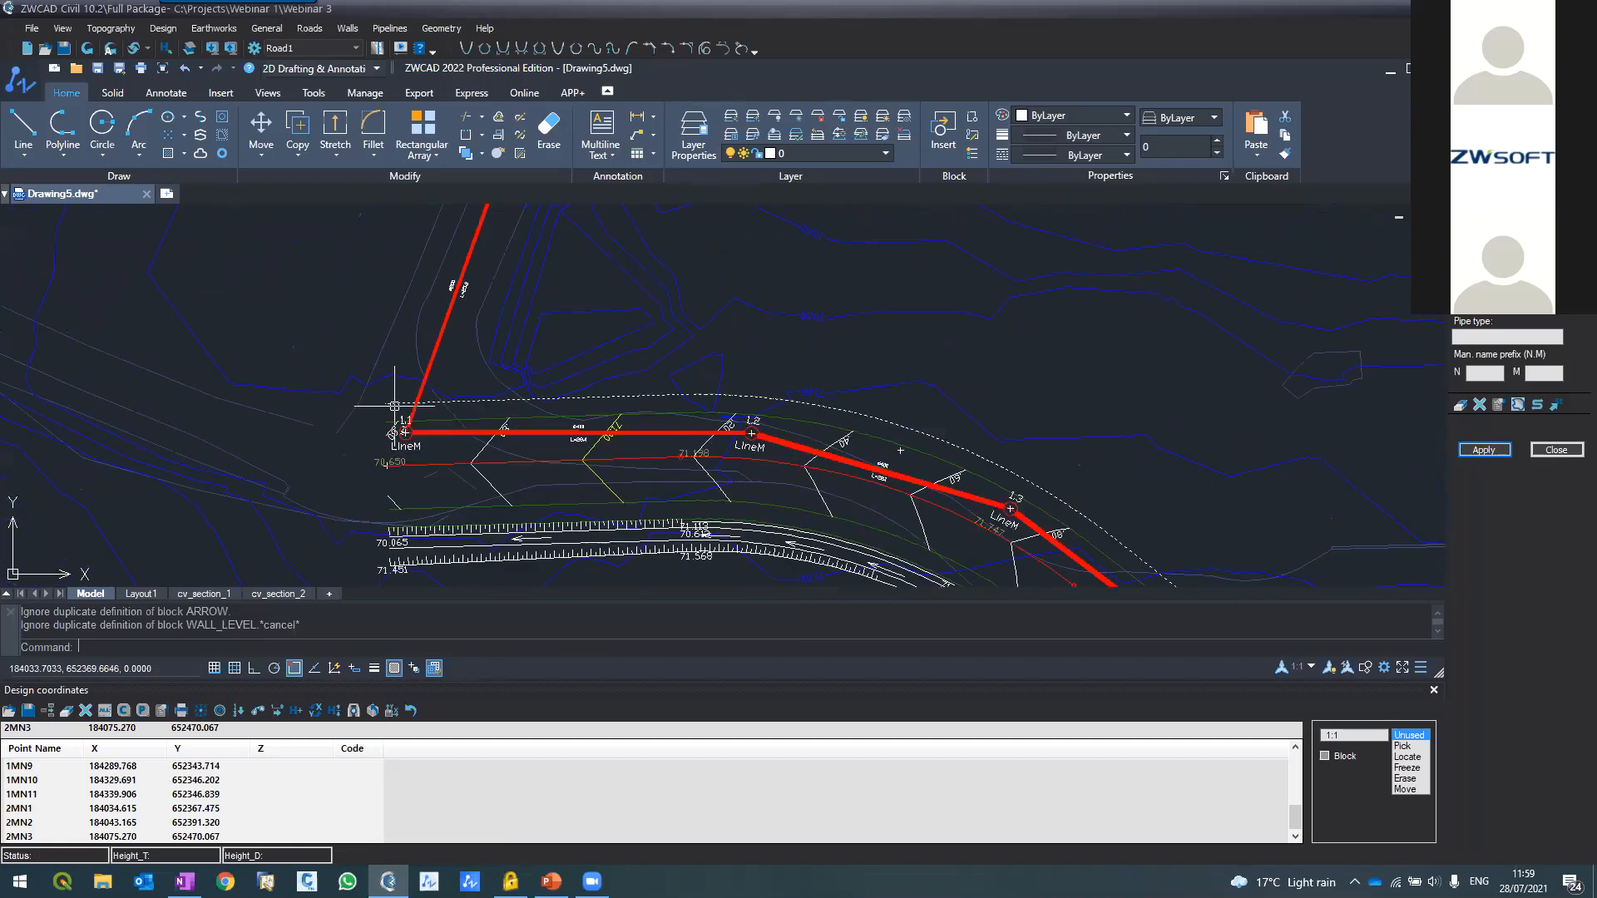
scroll(441, 438, up, 3)
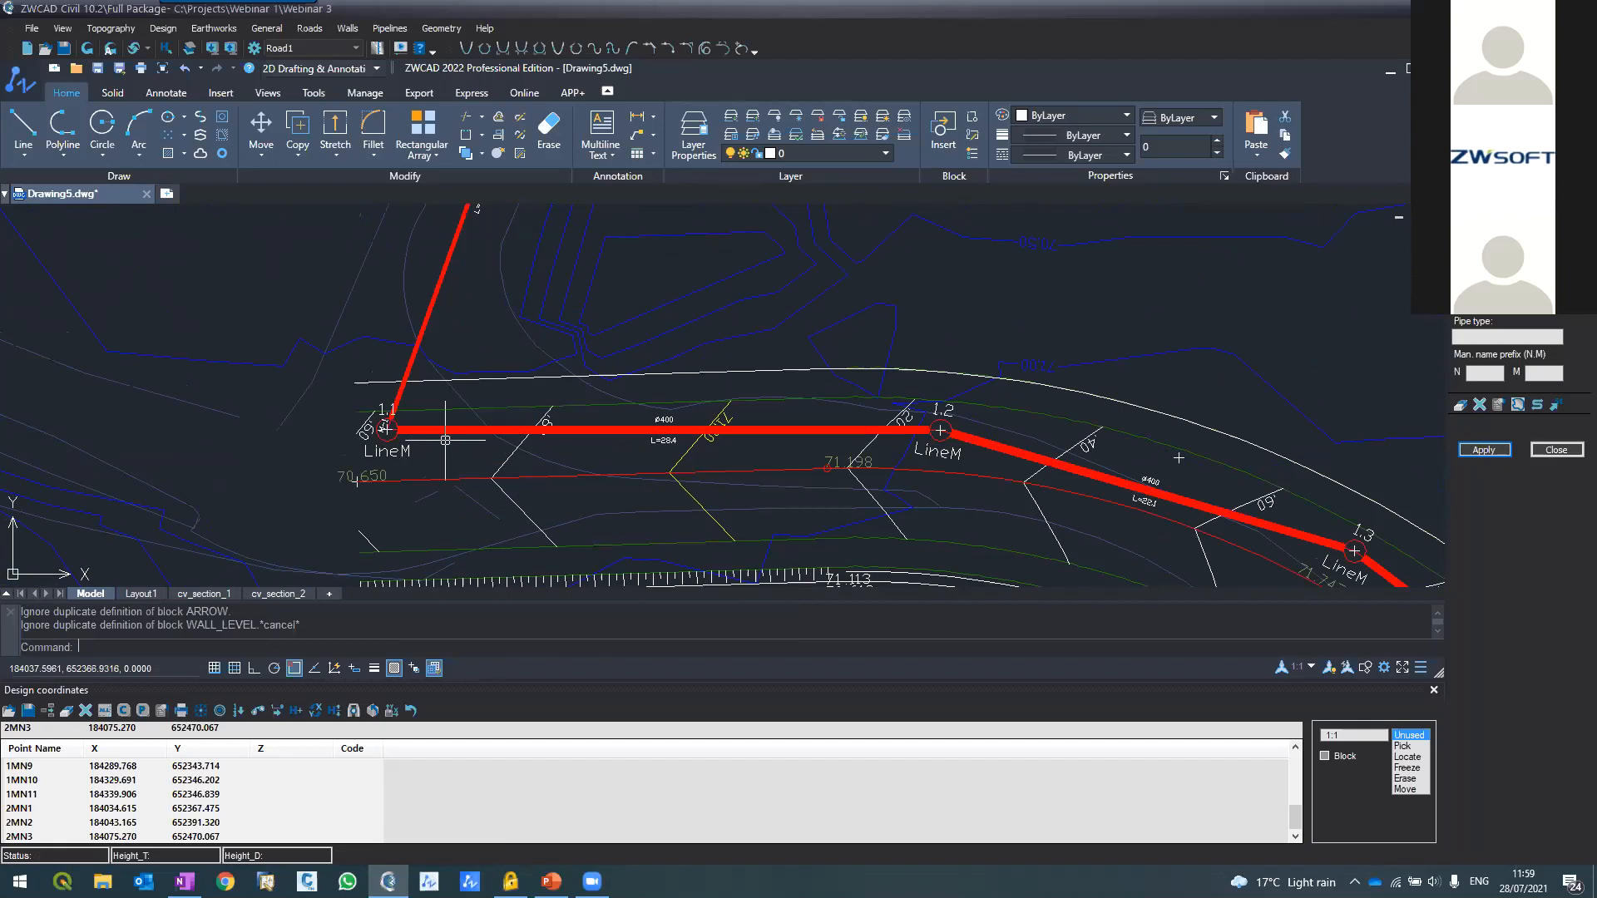
scroll(672, 435, down, 3)
scroll(773, 450, up, 5)
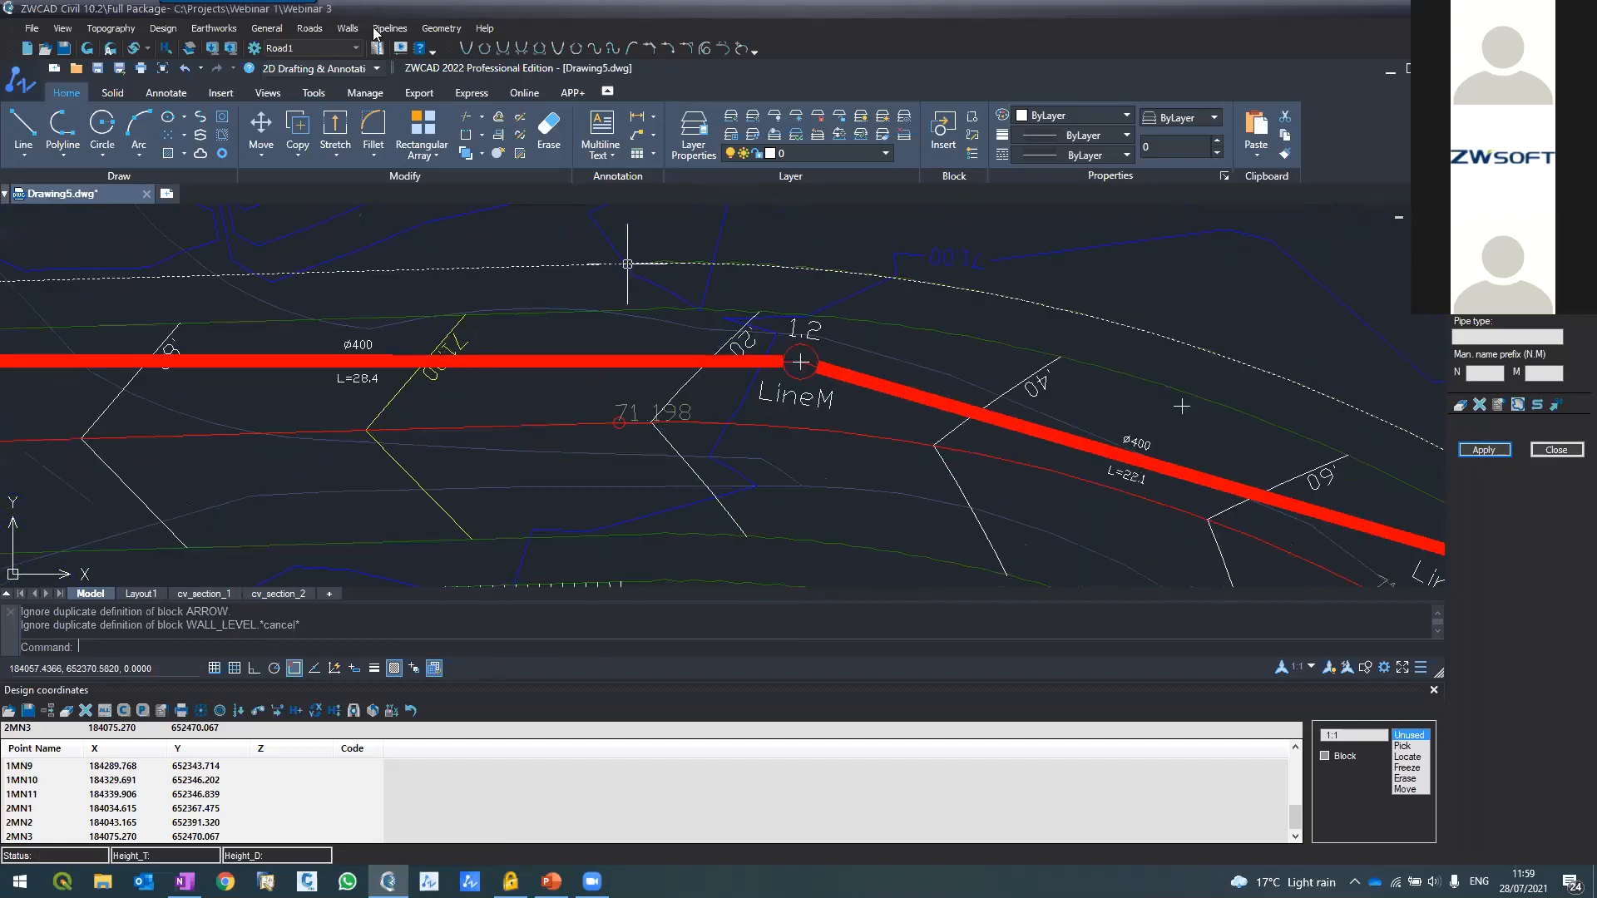
Open the pipeline sections and generate the main line's longitudinal profile with the existing ground level
click(374, 27)
click(385, 111)
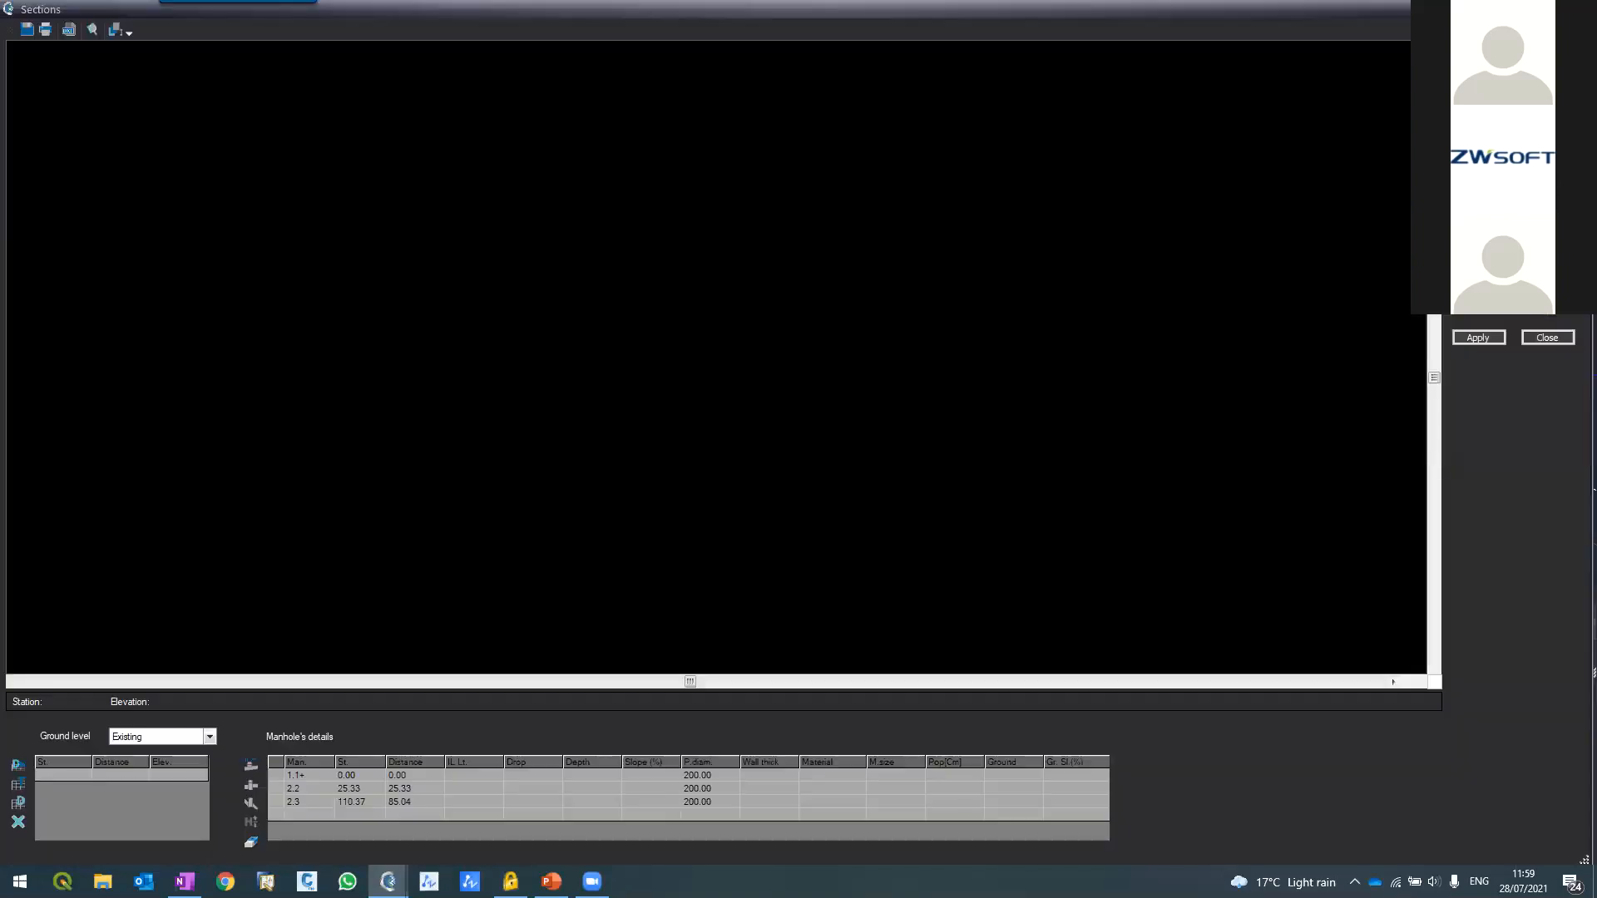
click(1469, 338)
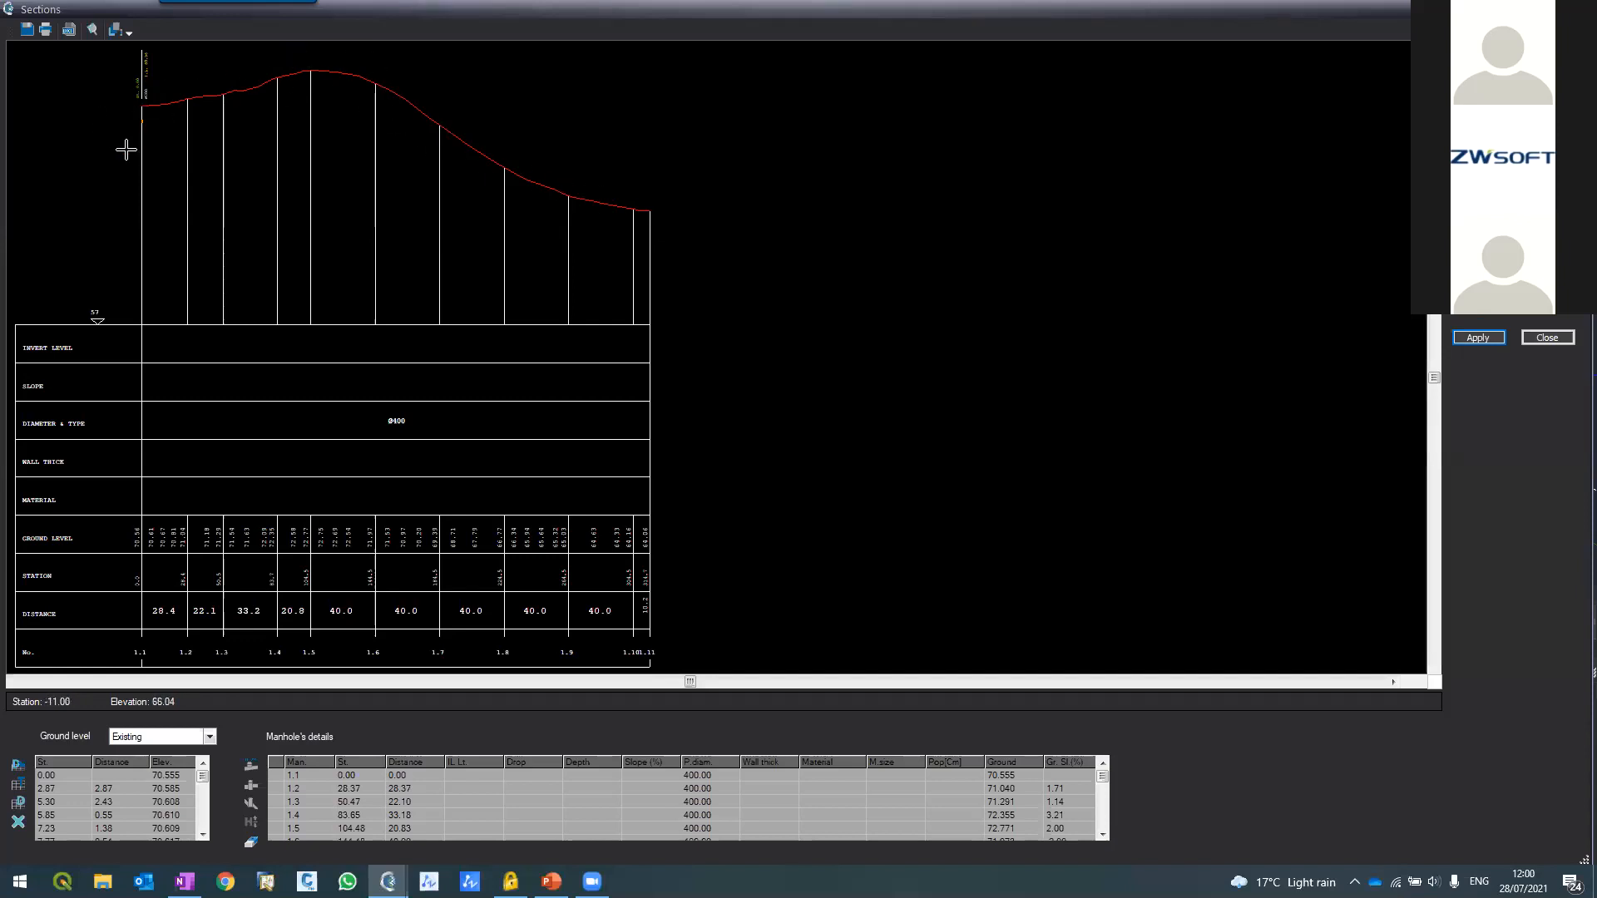
Set the ground level to Design, get the design data and apply it to the main line's profile
click(122, 739)
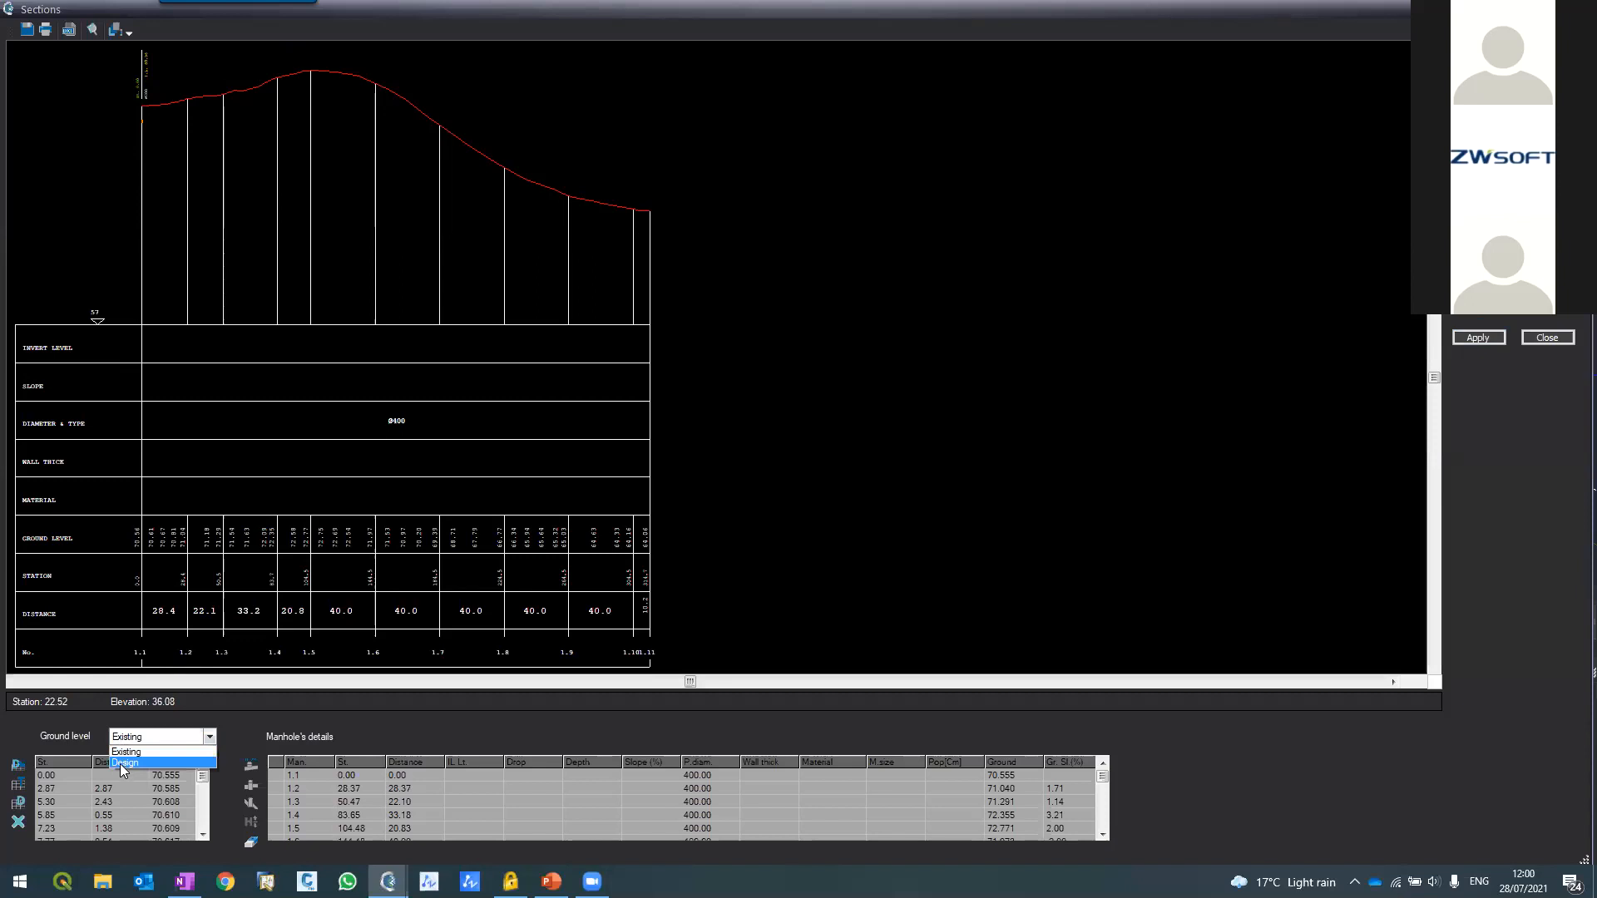
click(121, 764)
click(17, 806)
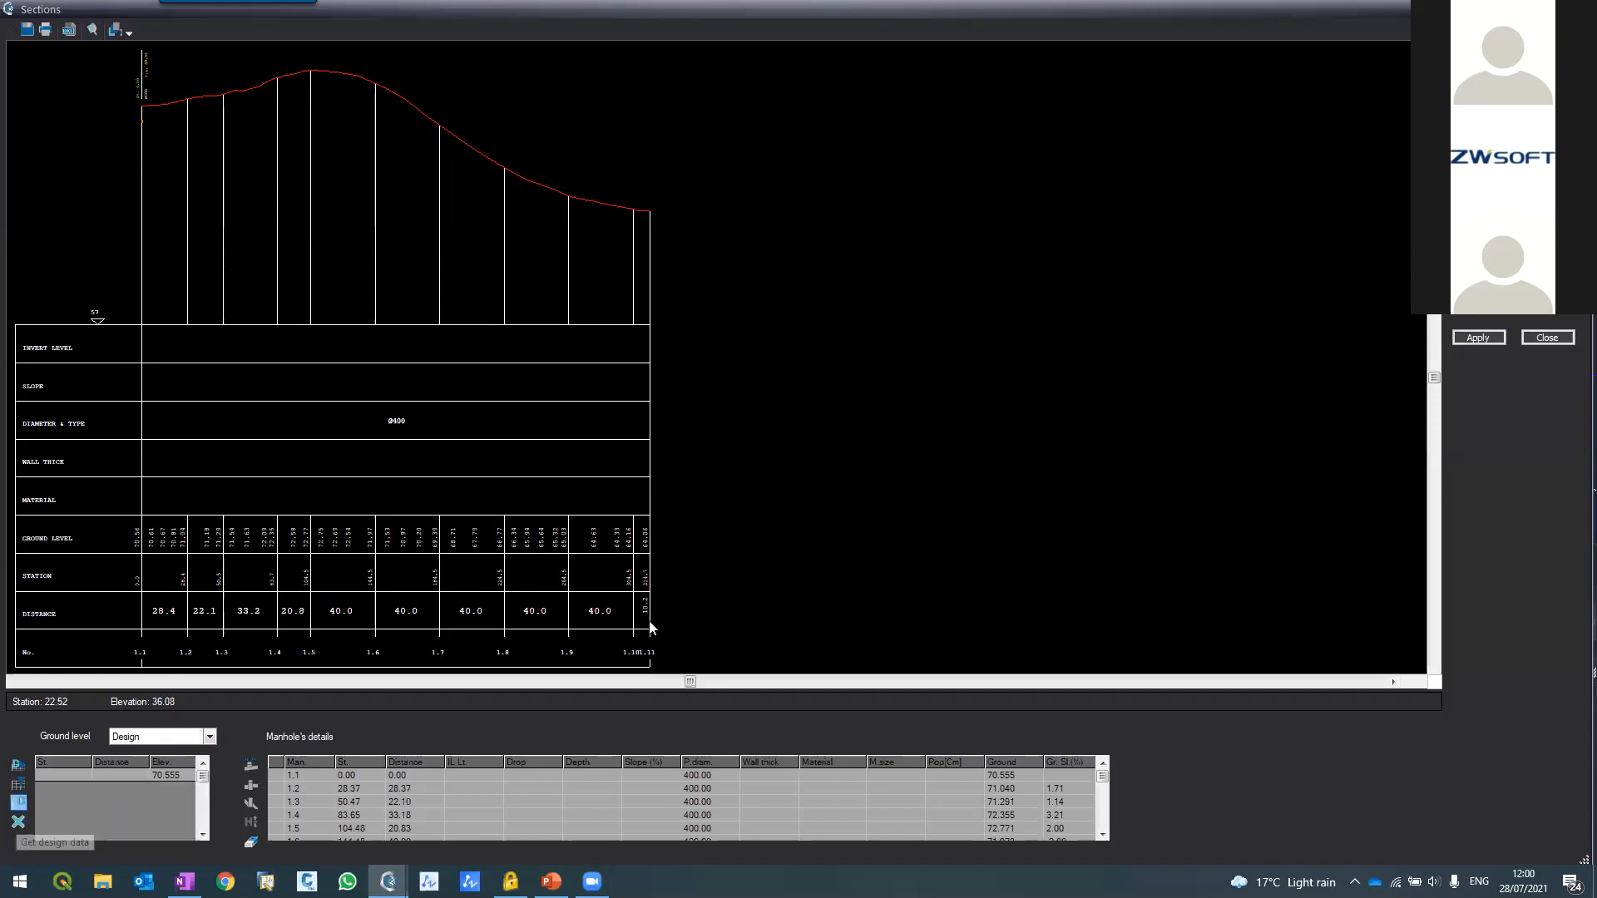
click(1478, 338)
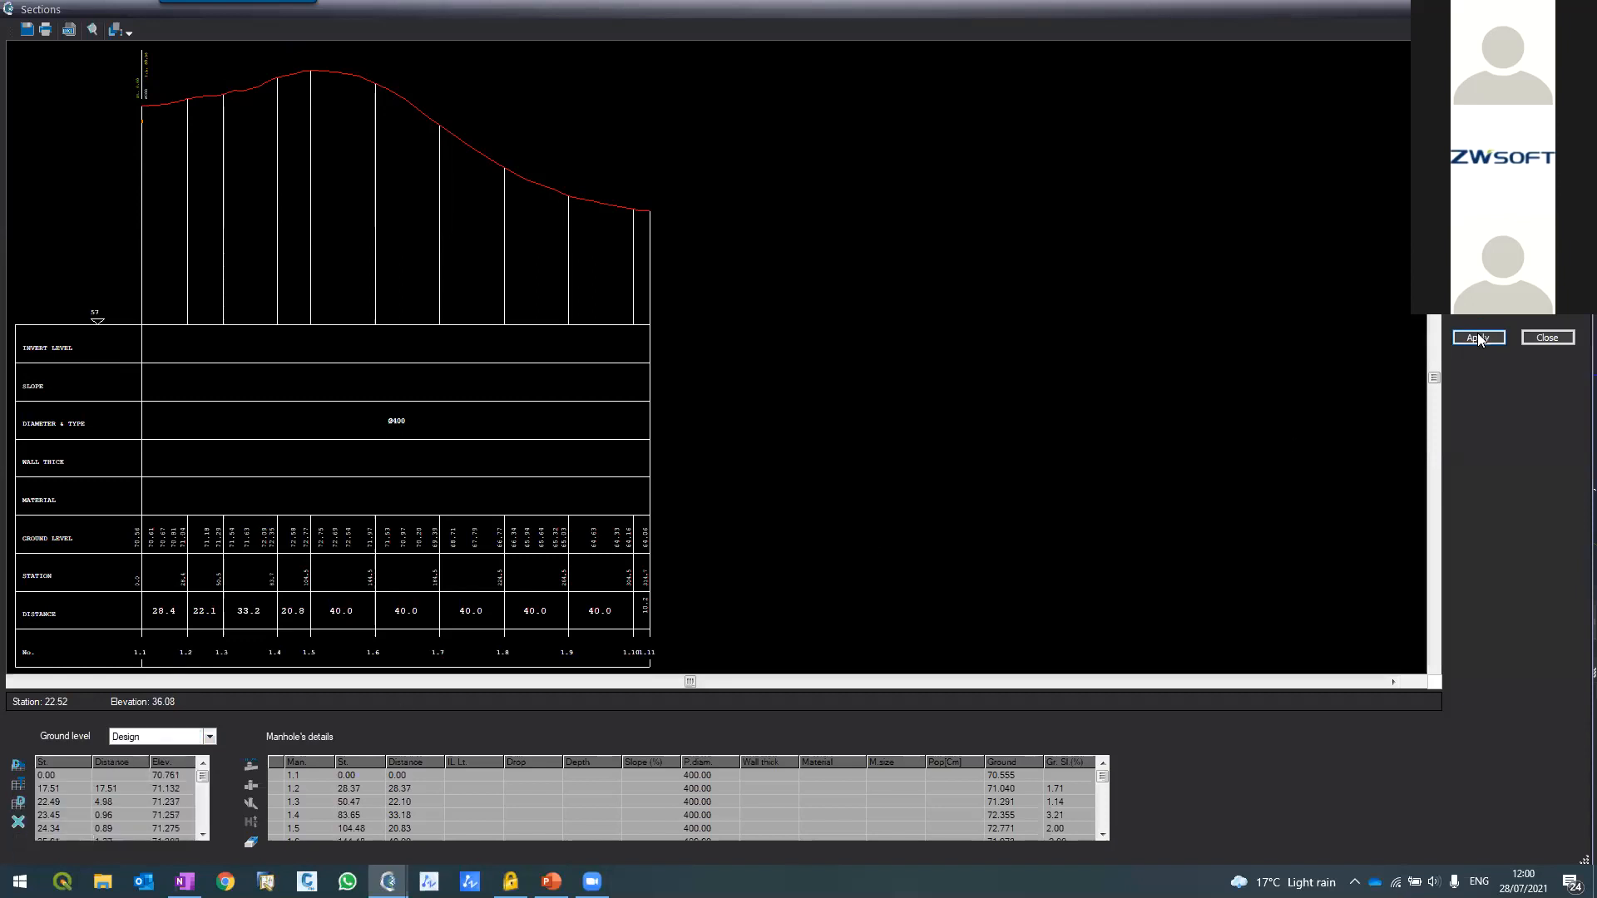
scroll(190, 89, up, 5)
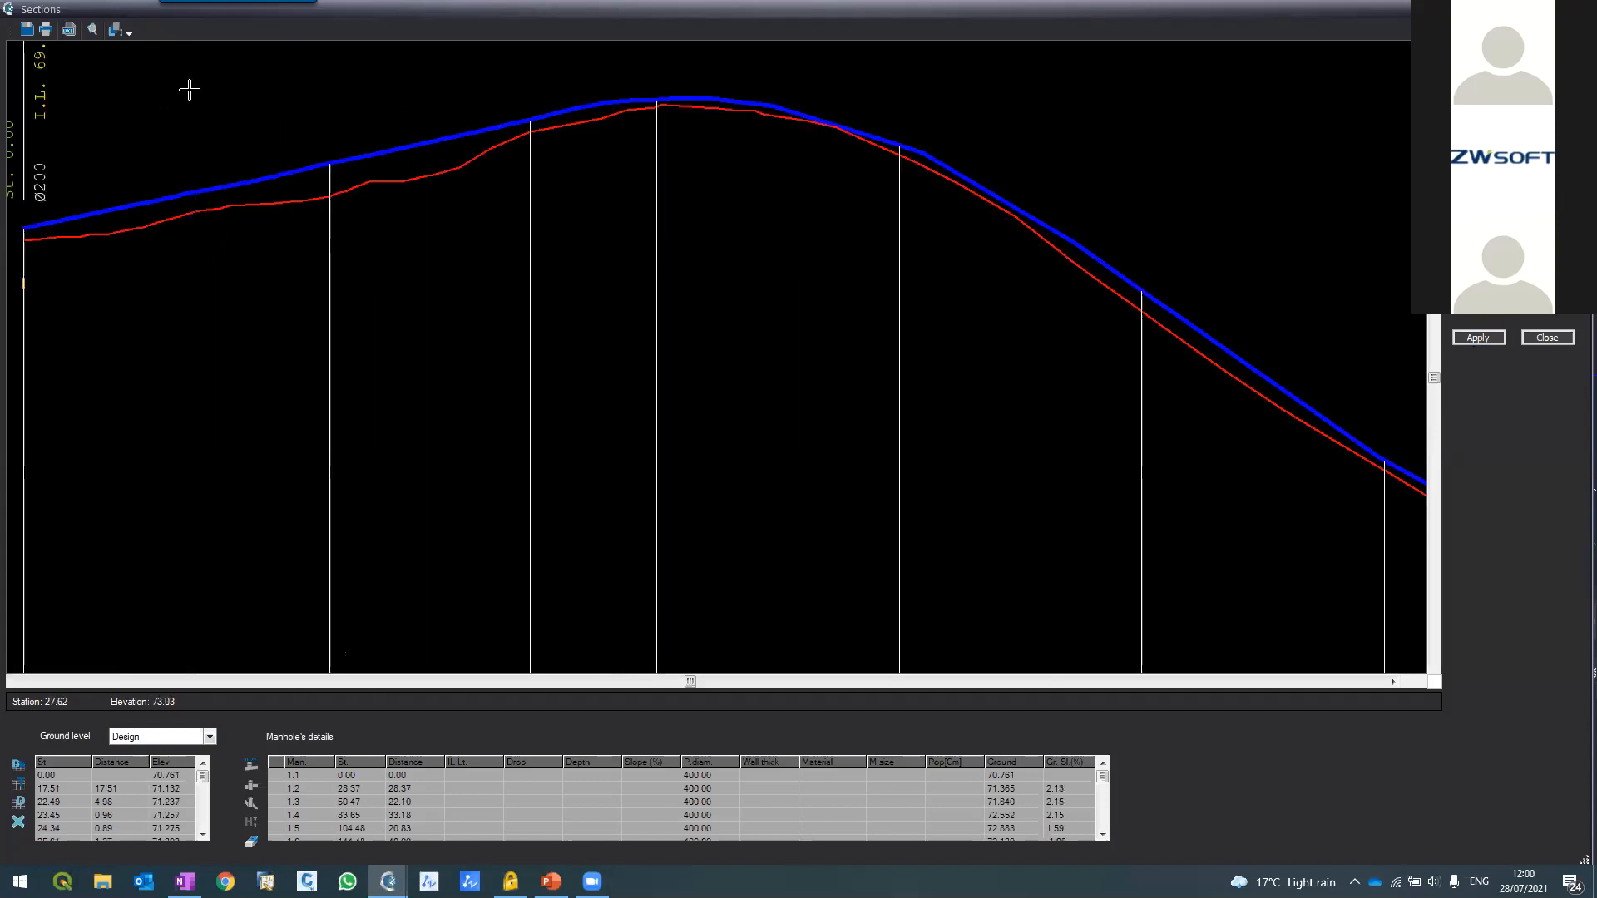
scroll(646, 196, down, 3)
scroll(464, 178, up, 5)
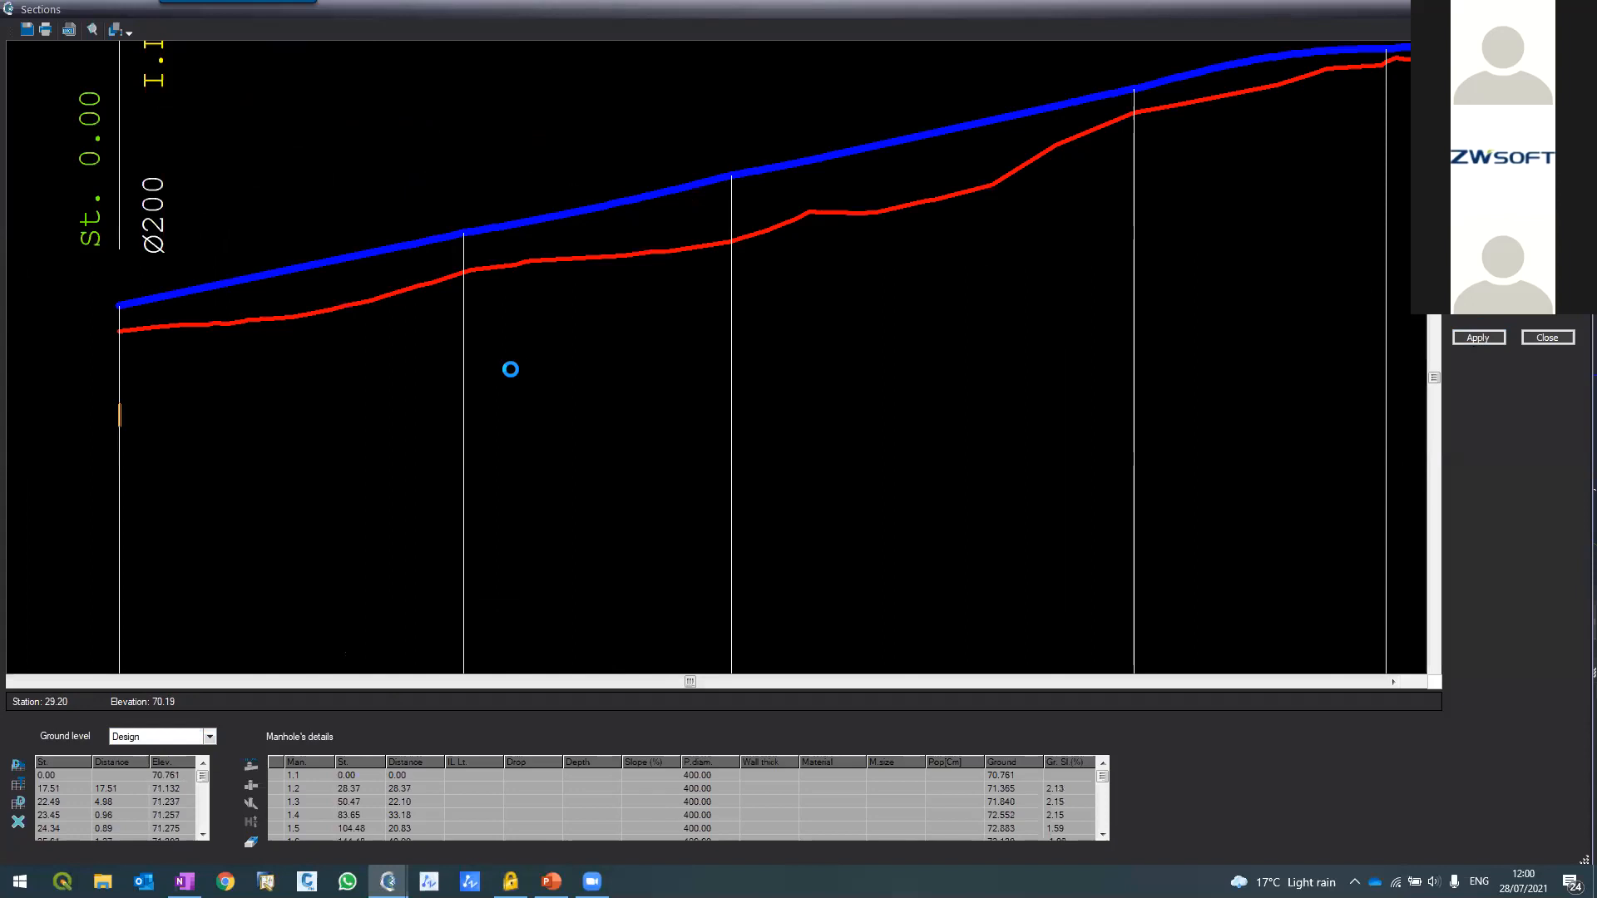
Examine the existing and design ground profiles and the crossing pipe at manhole 1.1, and close the sections
scroll(260, 338, down, 3)
scroll(260, 332, up, 3)
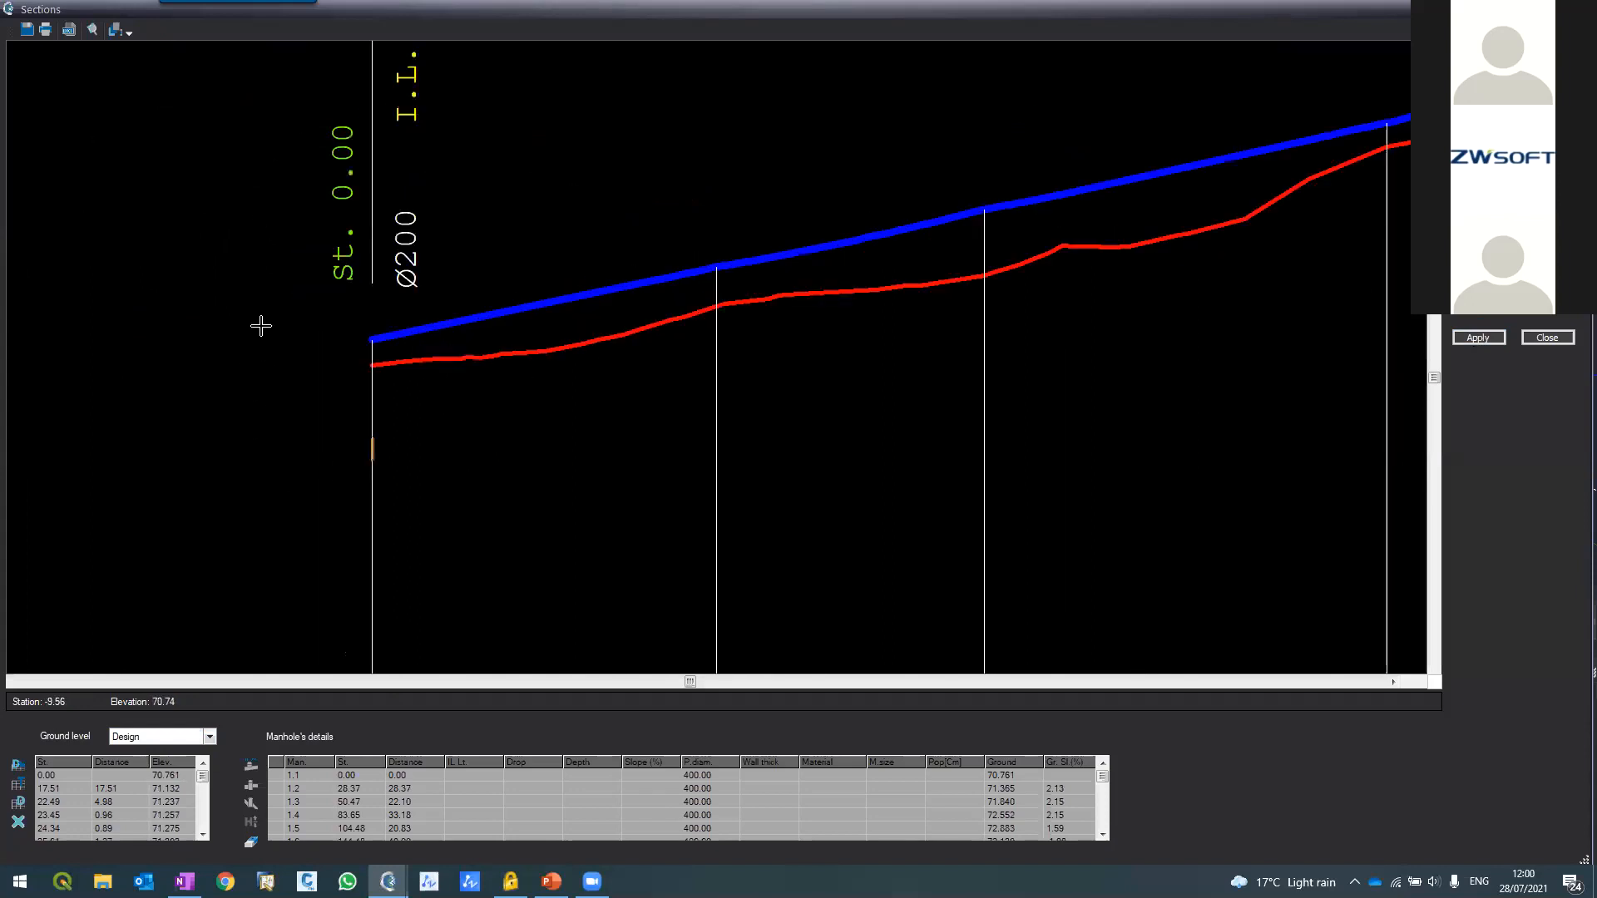
scroll(351, 437, up, 2)
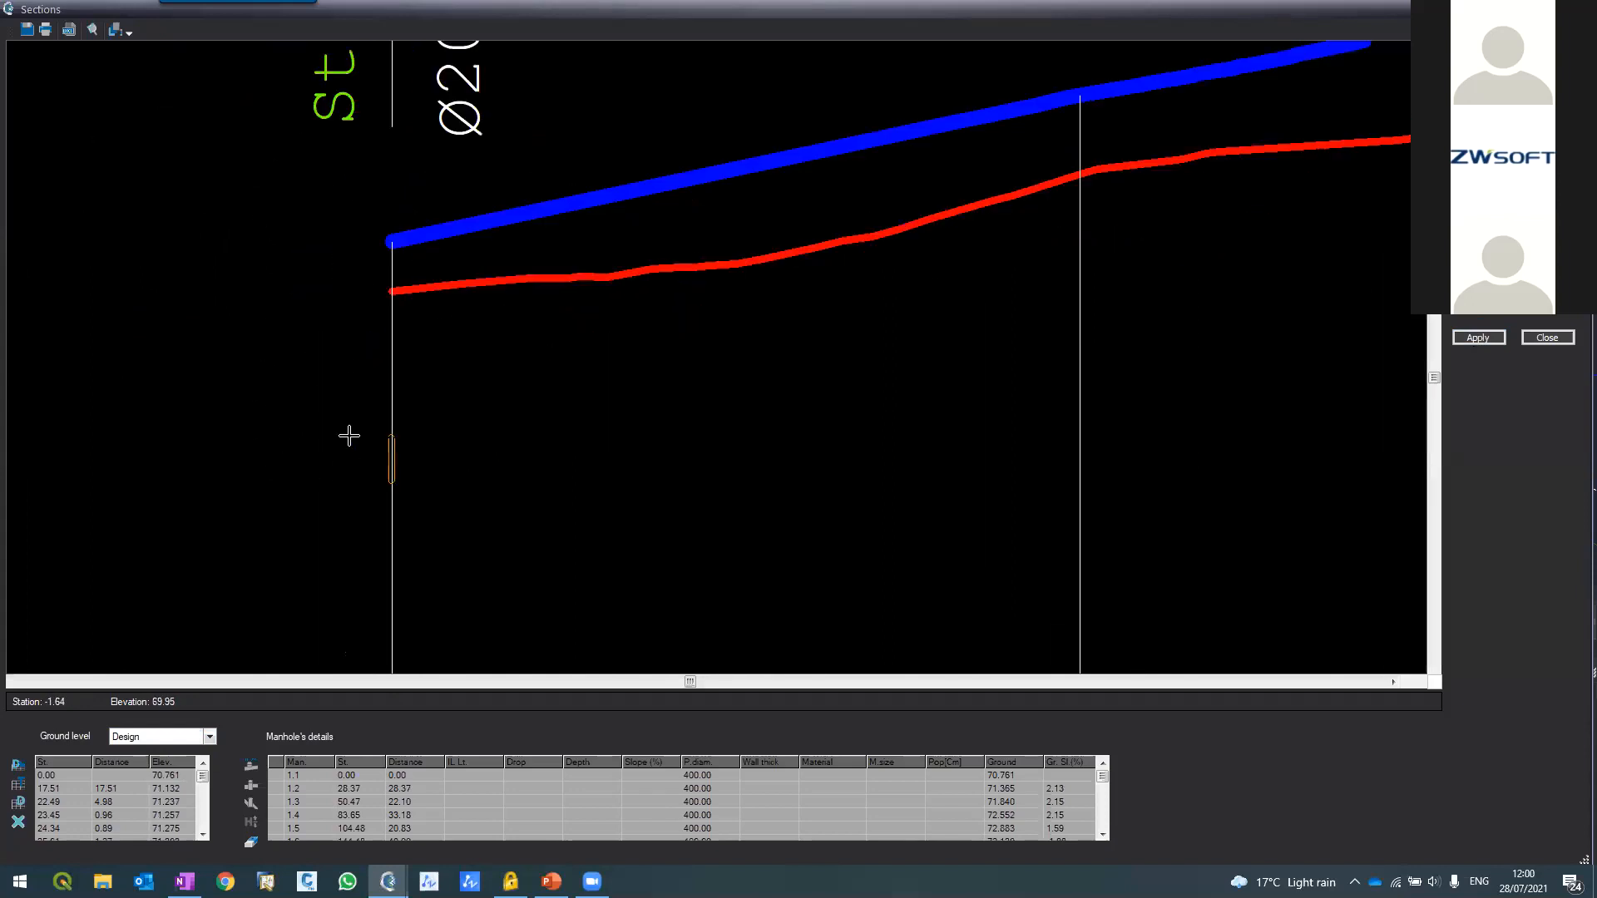
scroll(457, 447, down, 2)
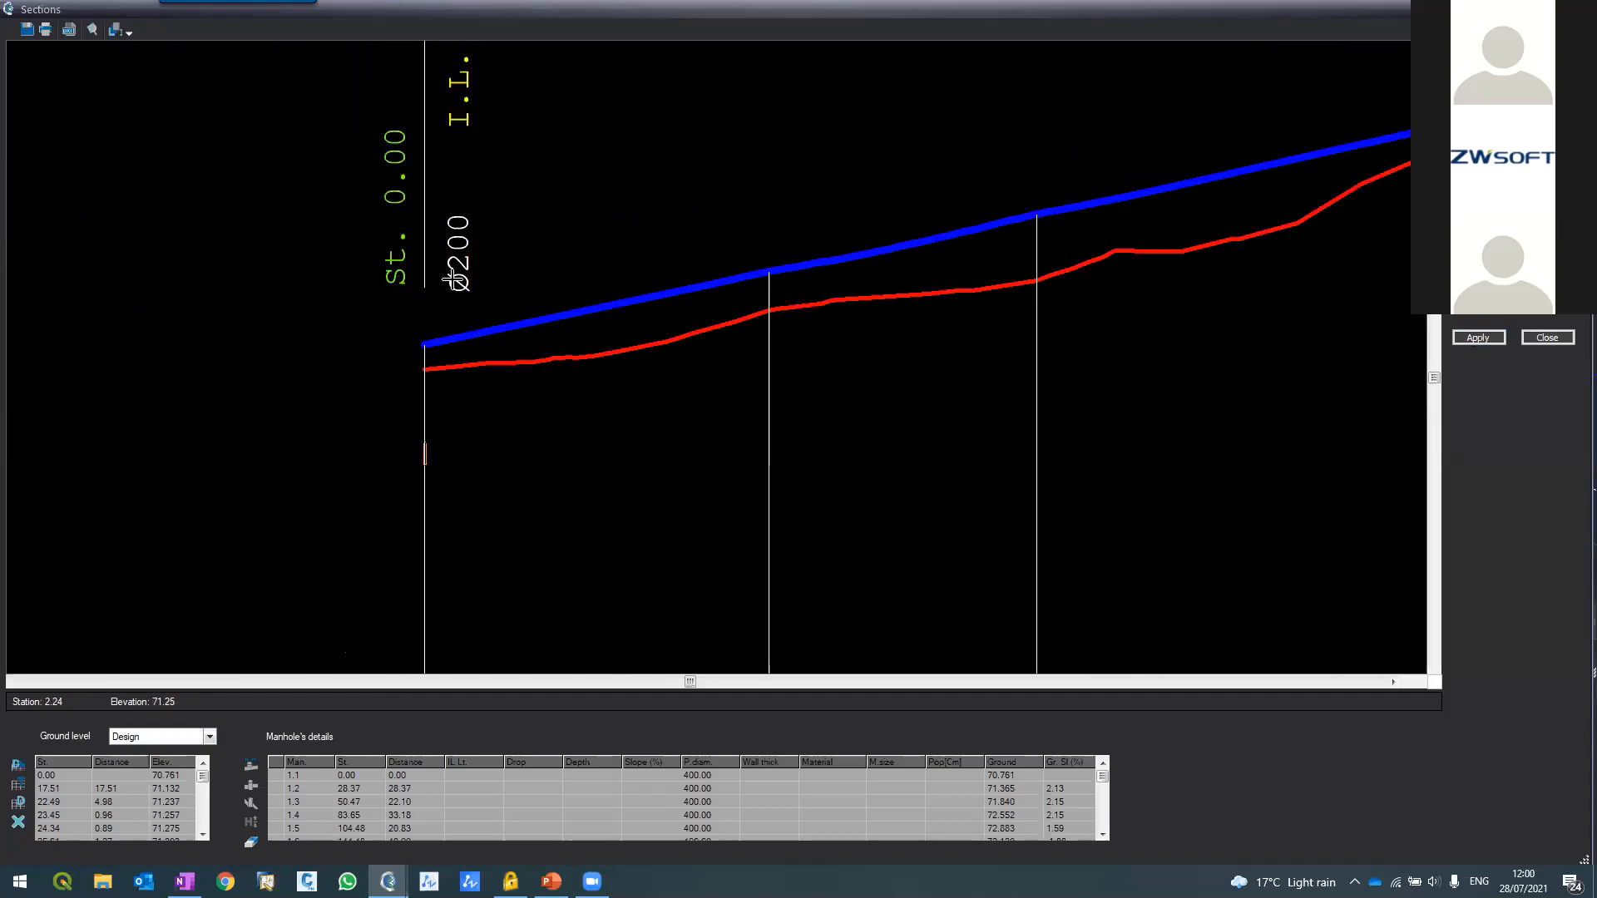
scroll(413, 359, down, 2)
scroll(422, 296, up, 2)
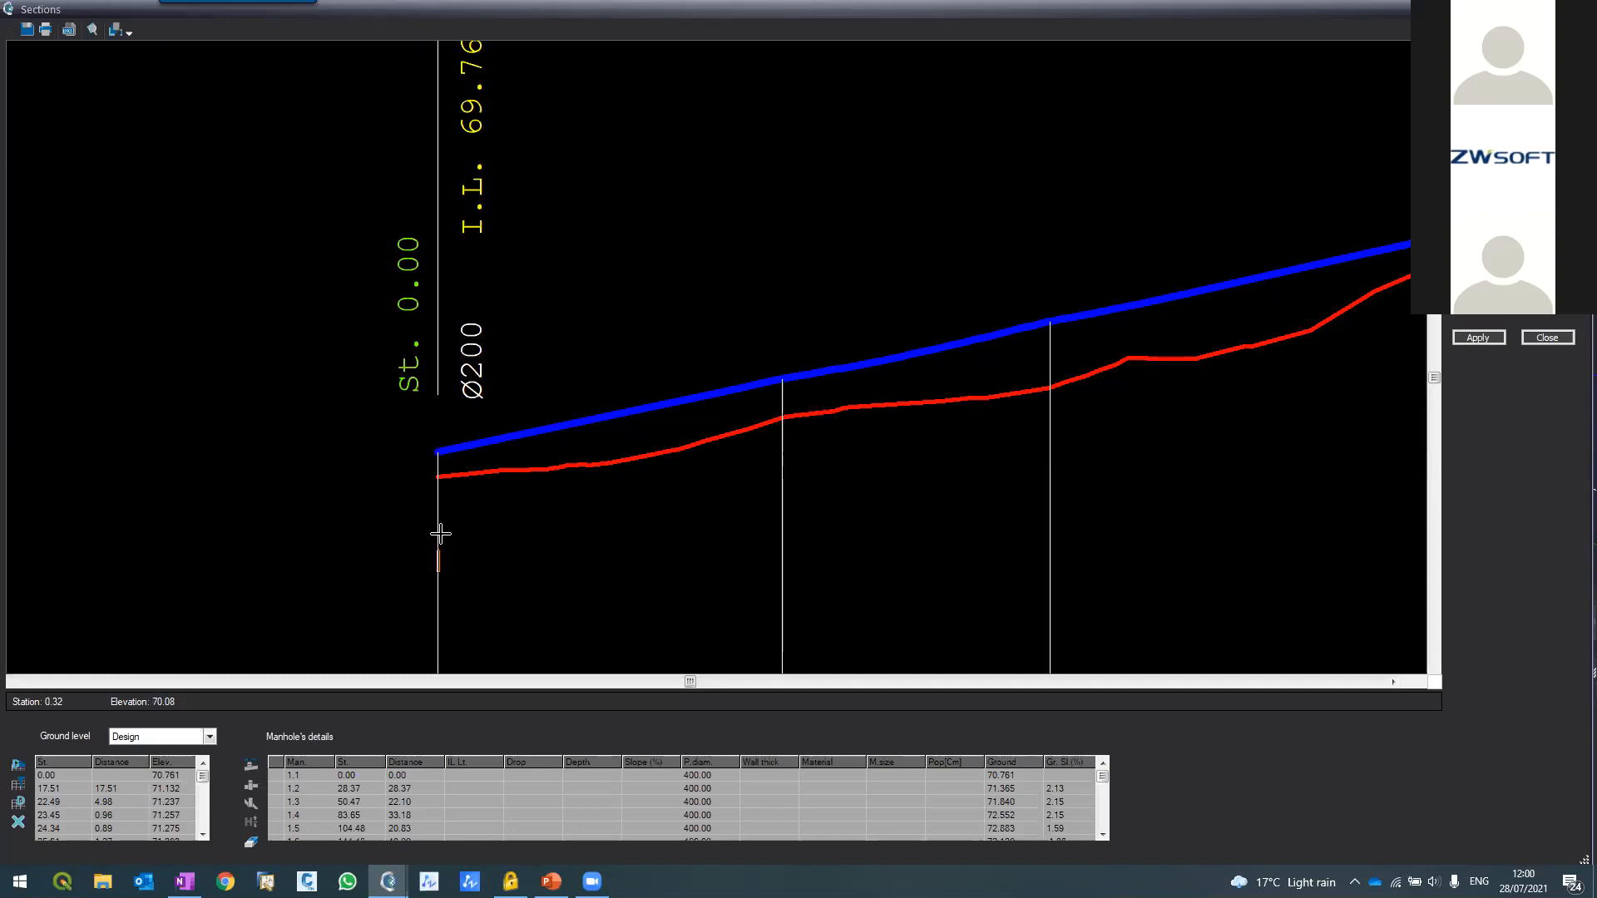
scroll(440, 501, down, 2)
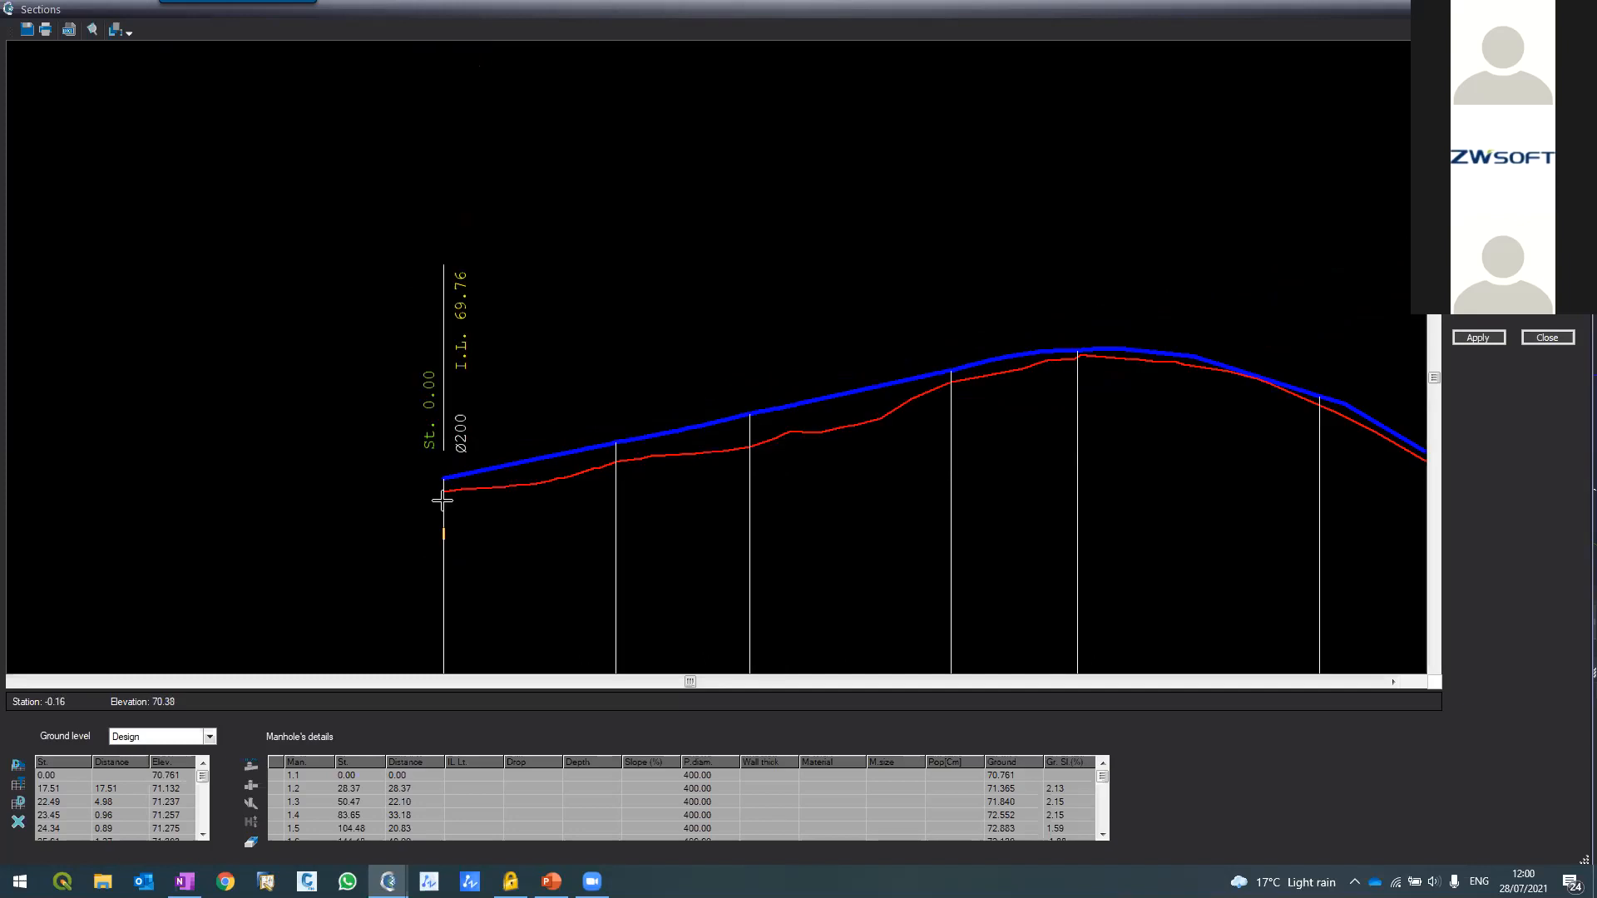
click(1547, 337)
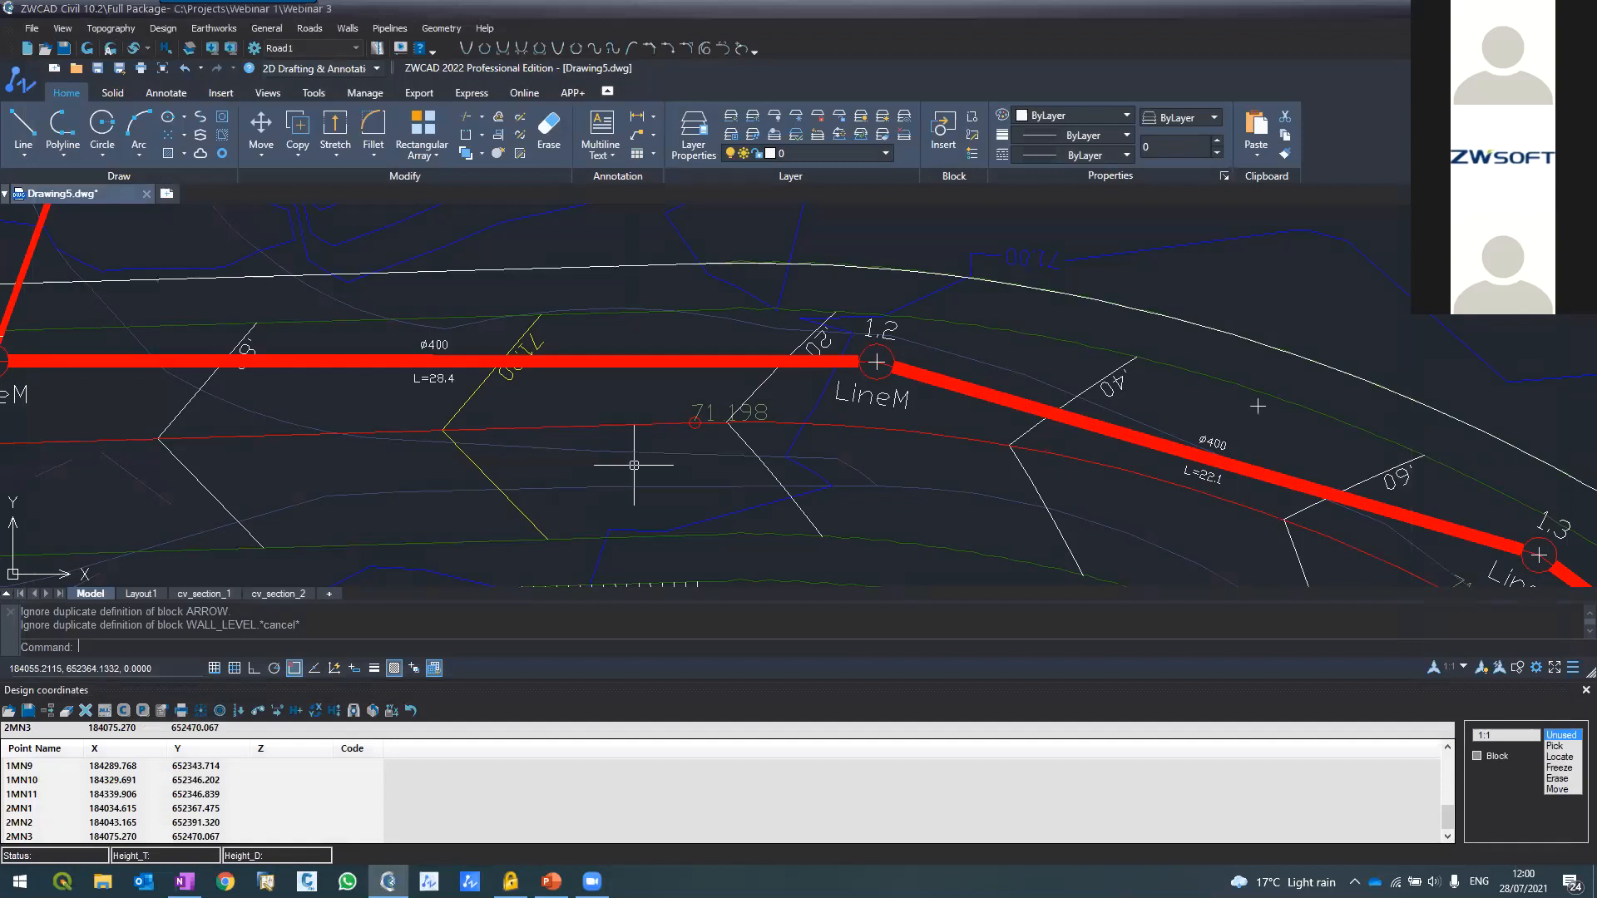
Insert the Electricity.dwg drawing as an exploded block at 0,0,0 with scale 1 and rotation 0
text(inser)
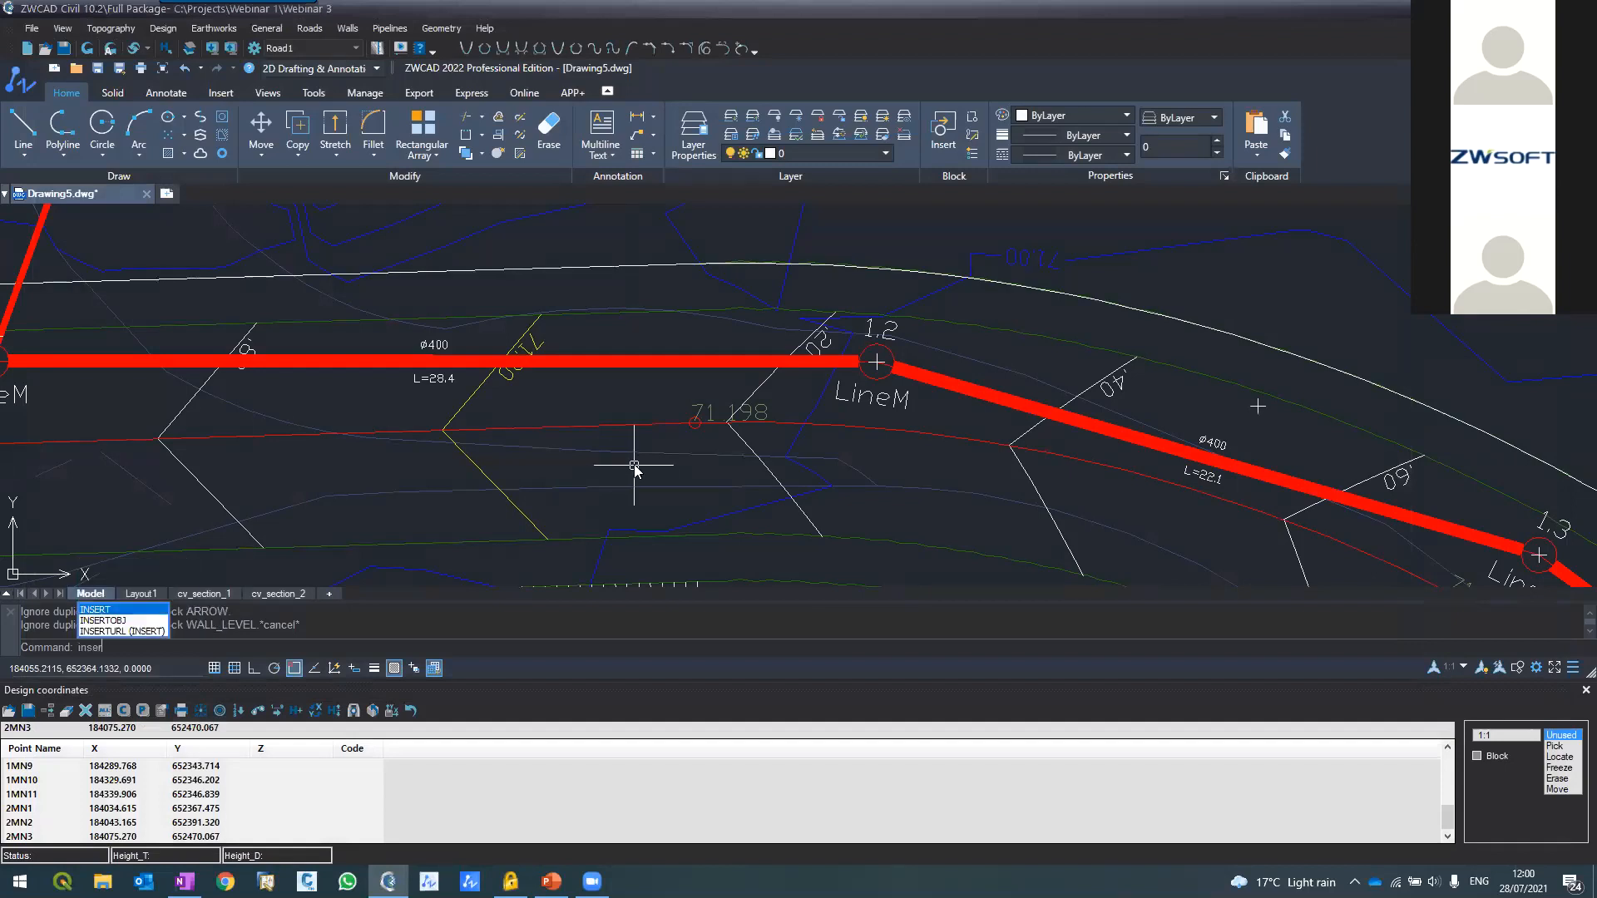
text(t)
key(Return)
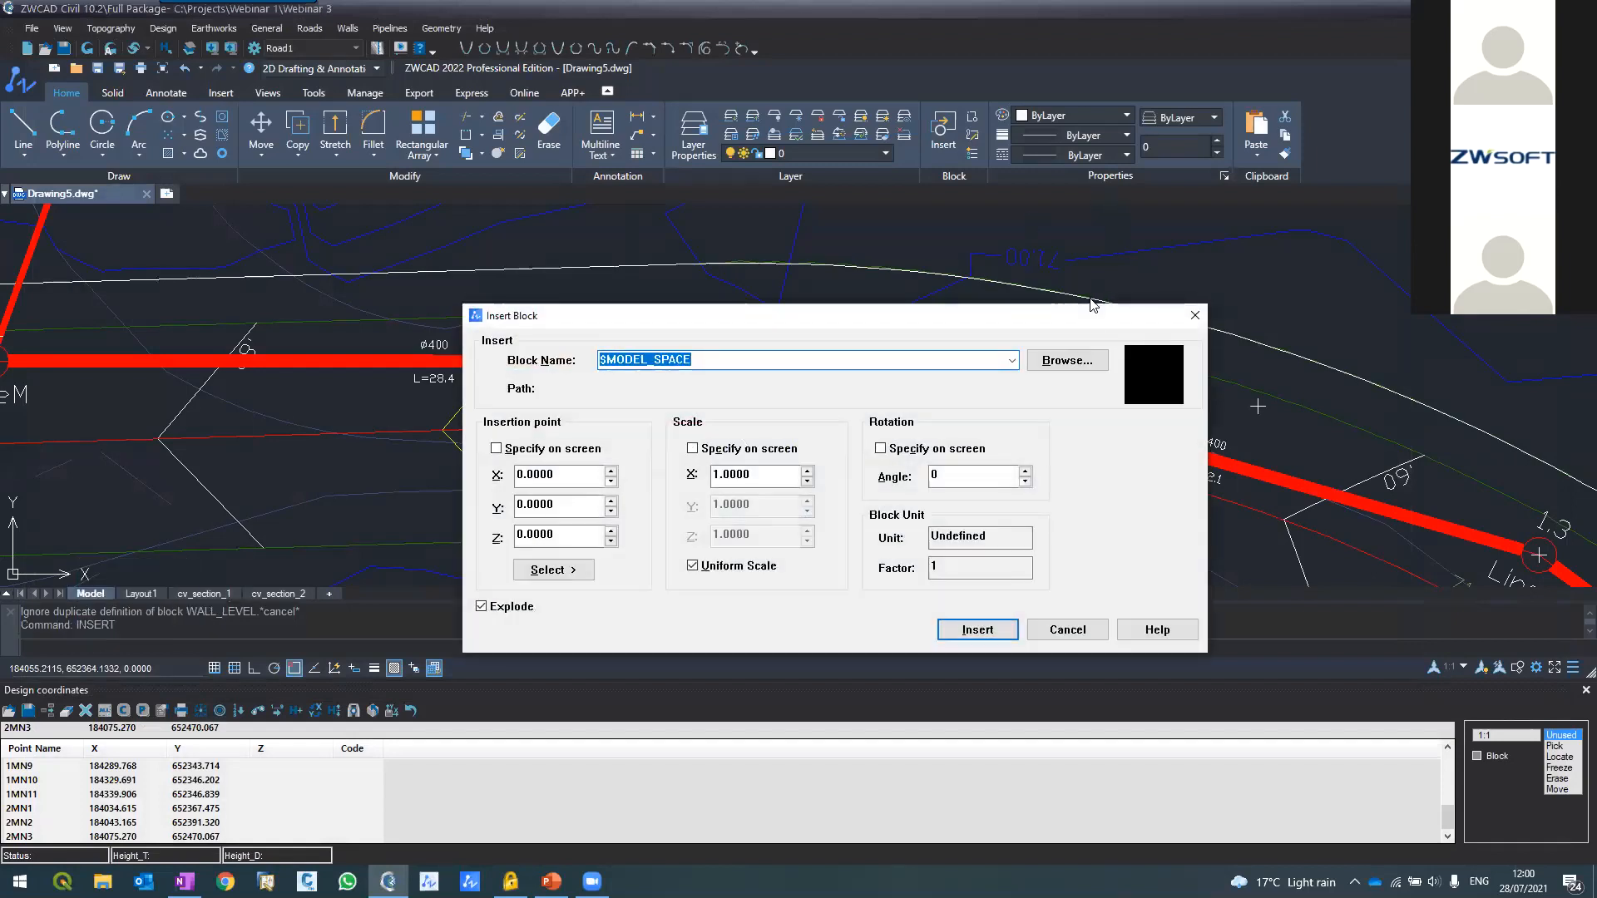
click(1045, 363)
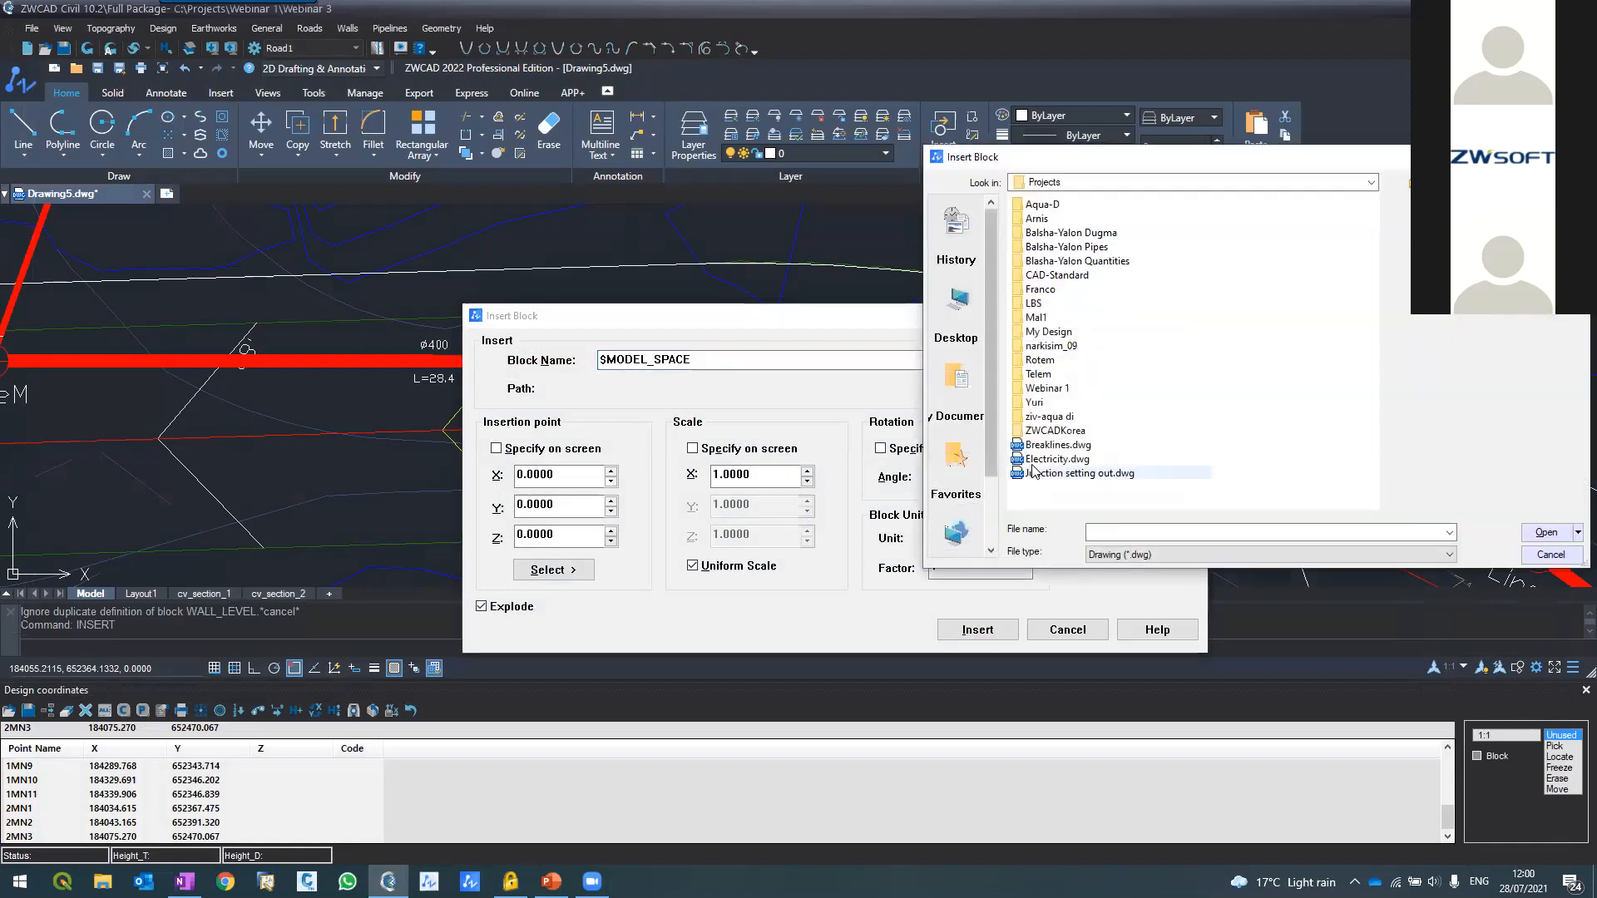
click(1056, 459)
click(1546, 532)
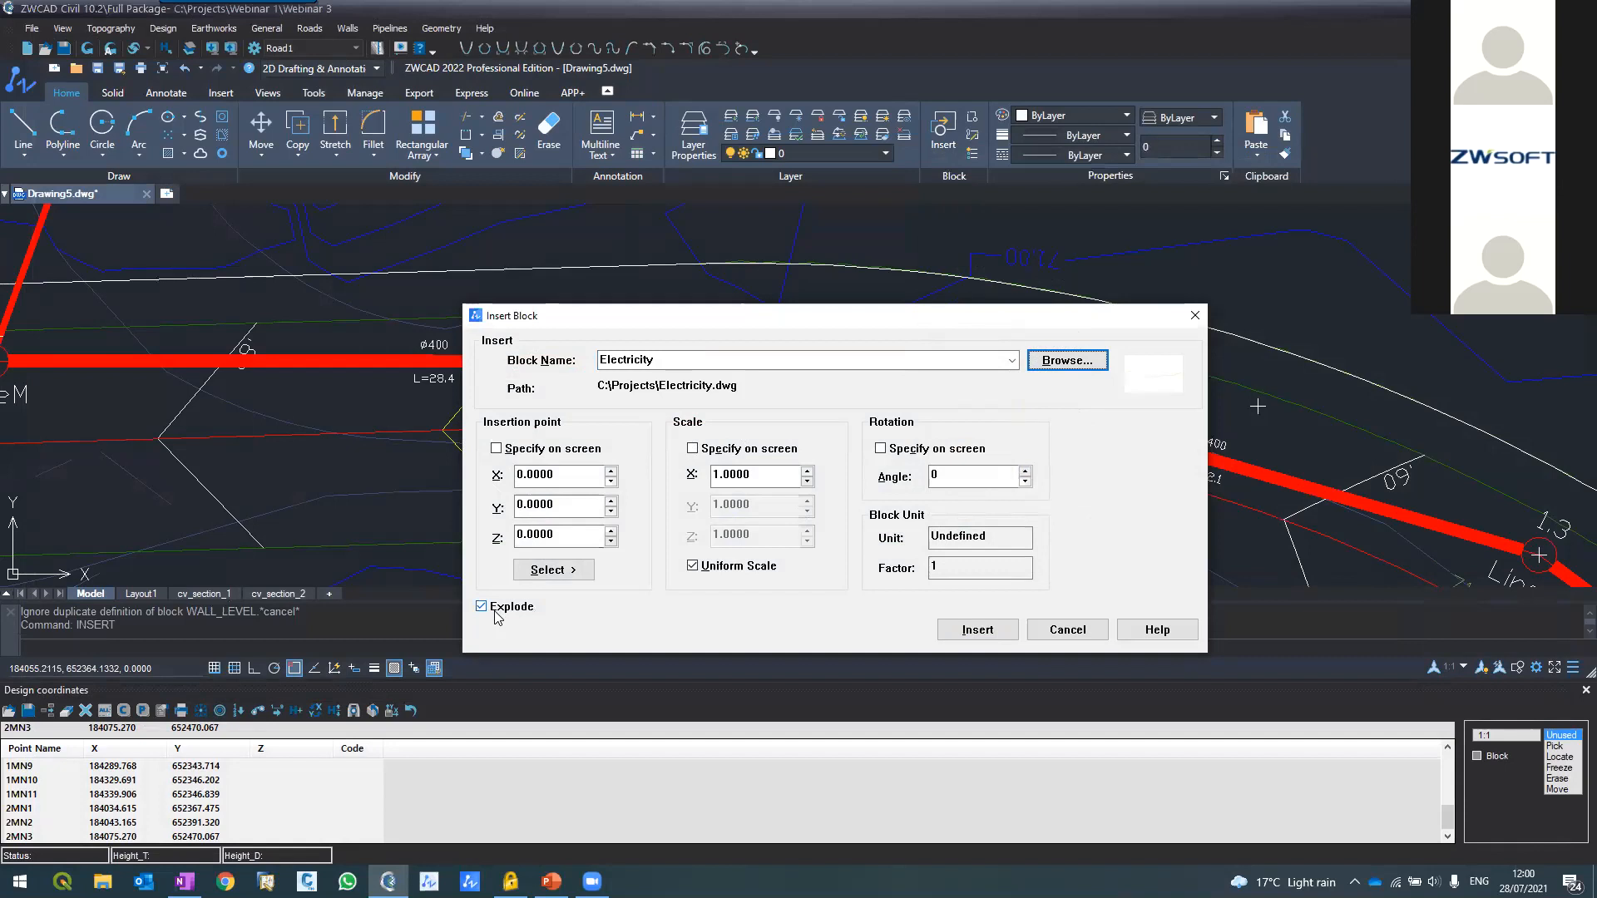
click(978, 629)
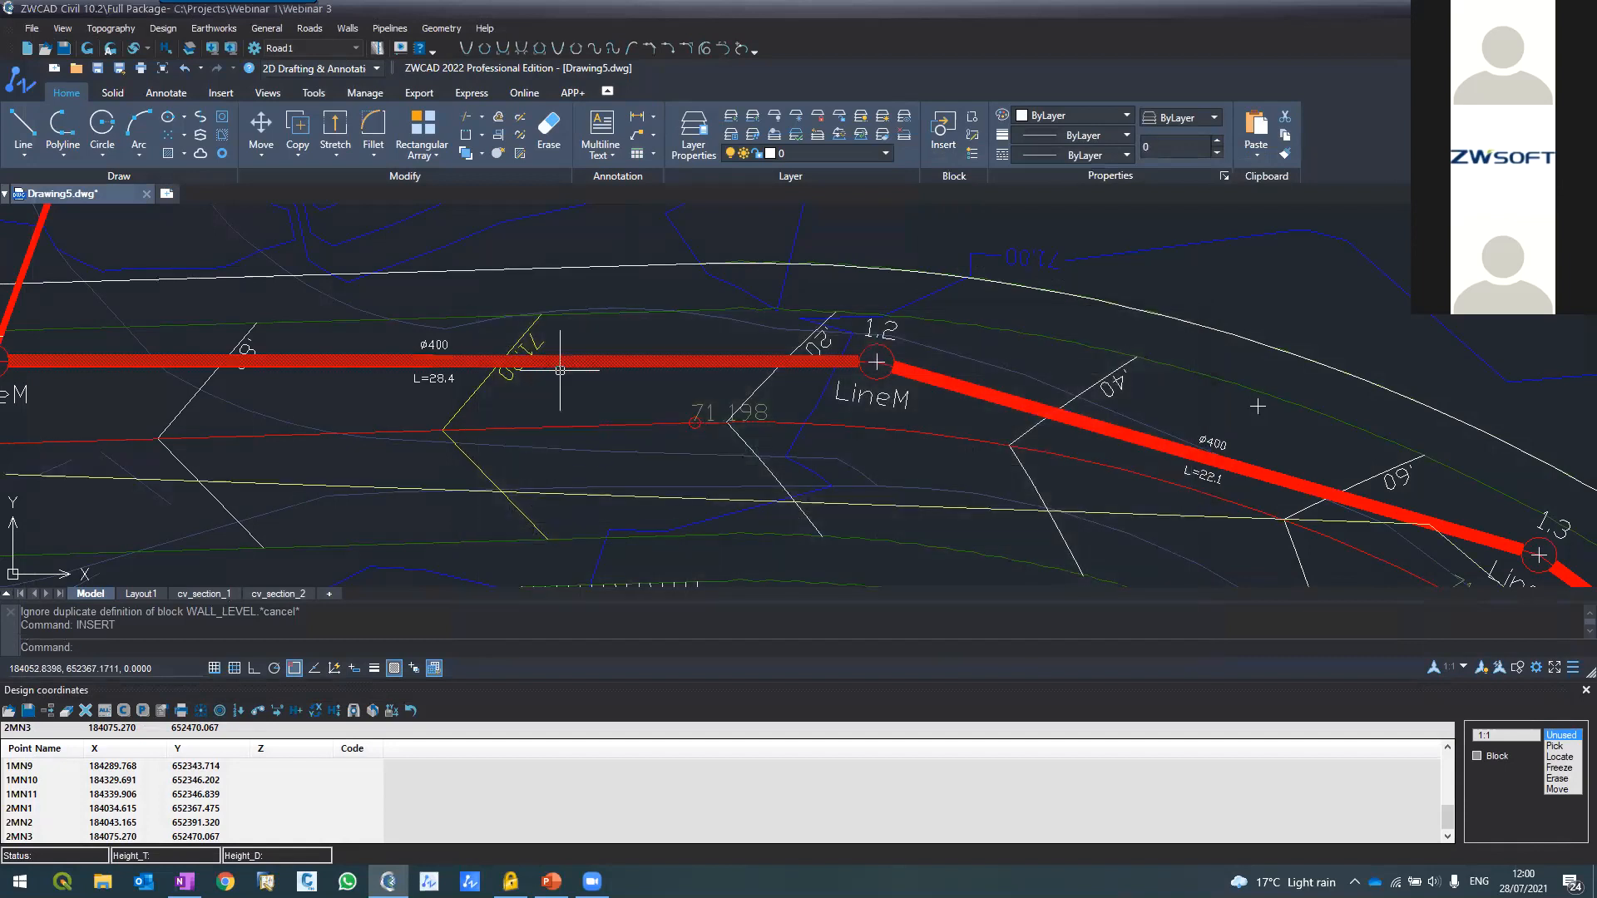
Examine the inserted electricity line along the road and where it crosses the main pipeline
scroll(560, 370, down, 5)
scroll(500, 342, up, 3)
click(500, 343)
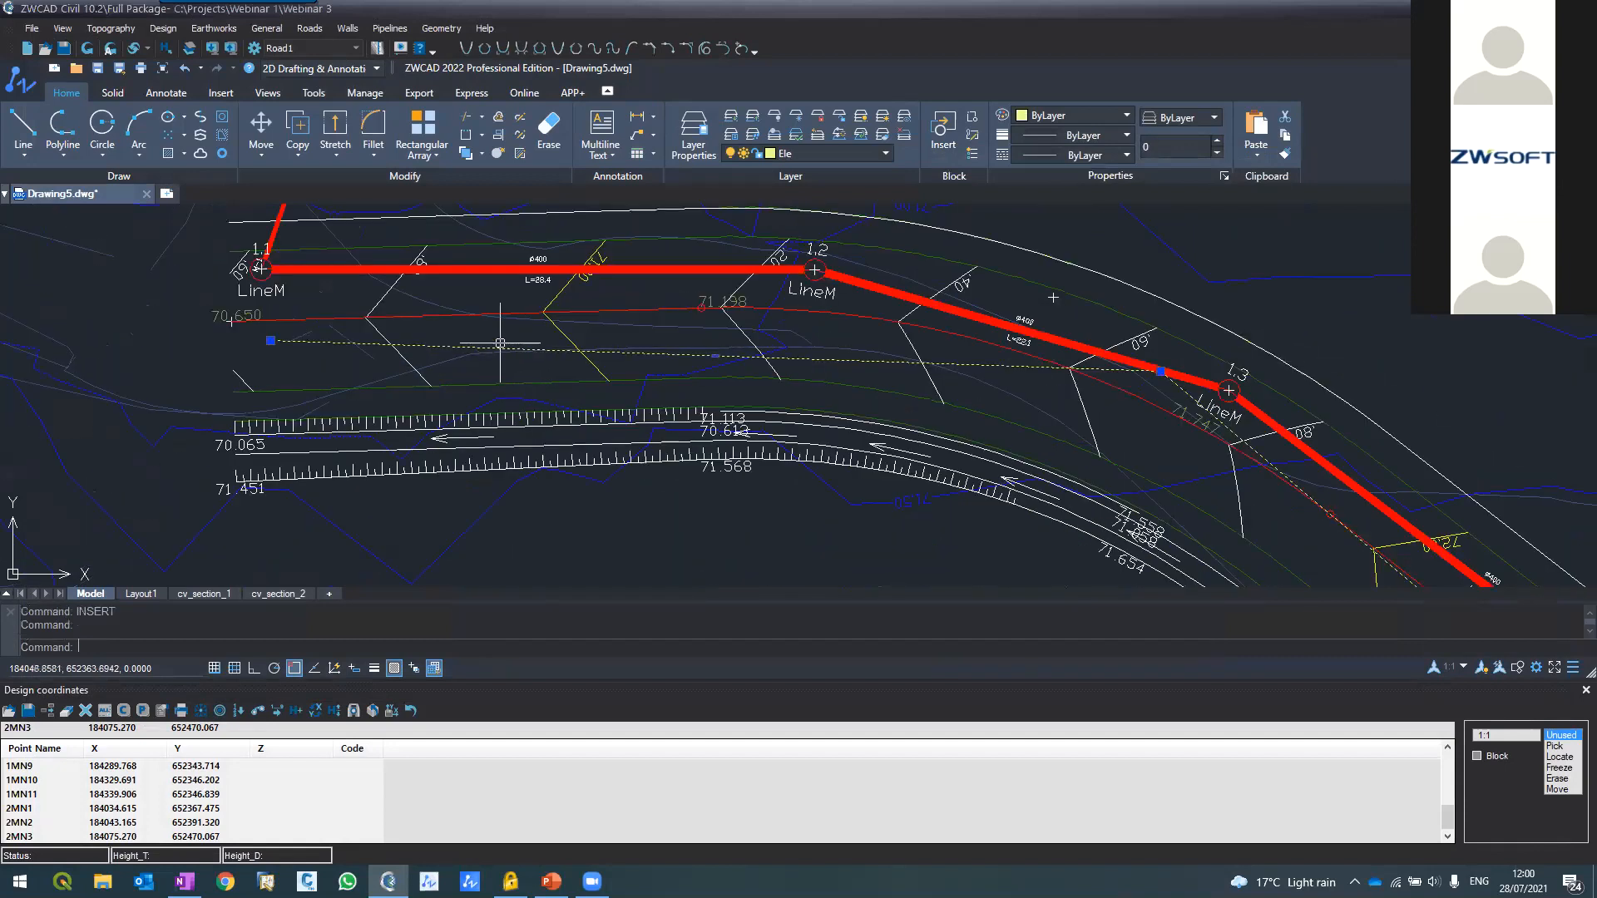
scroll(466, 343, down, 2)
scroll(831, 344, down, 2)
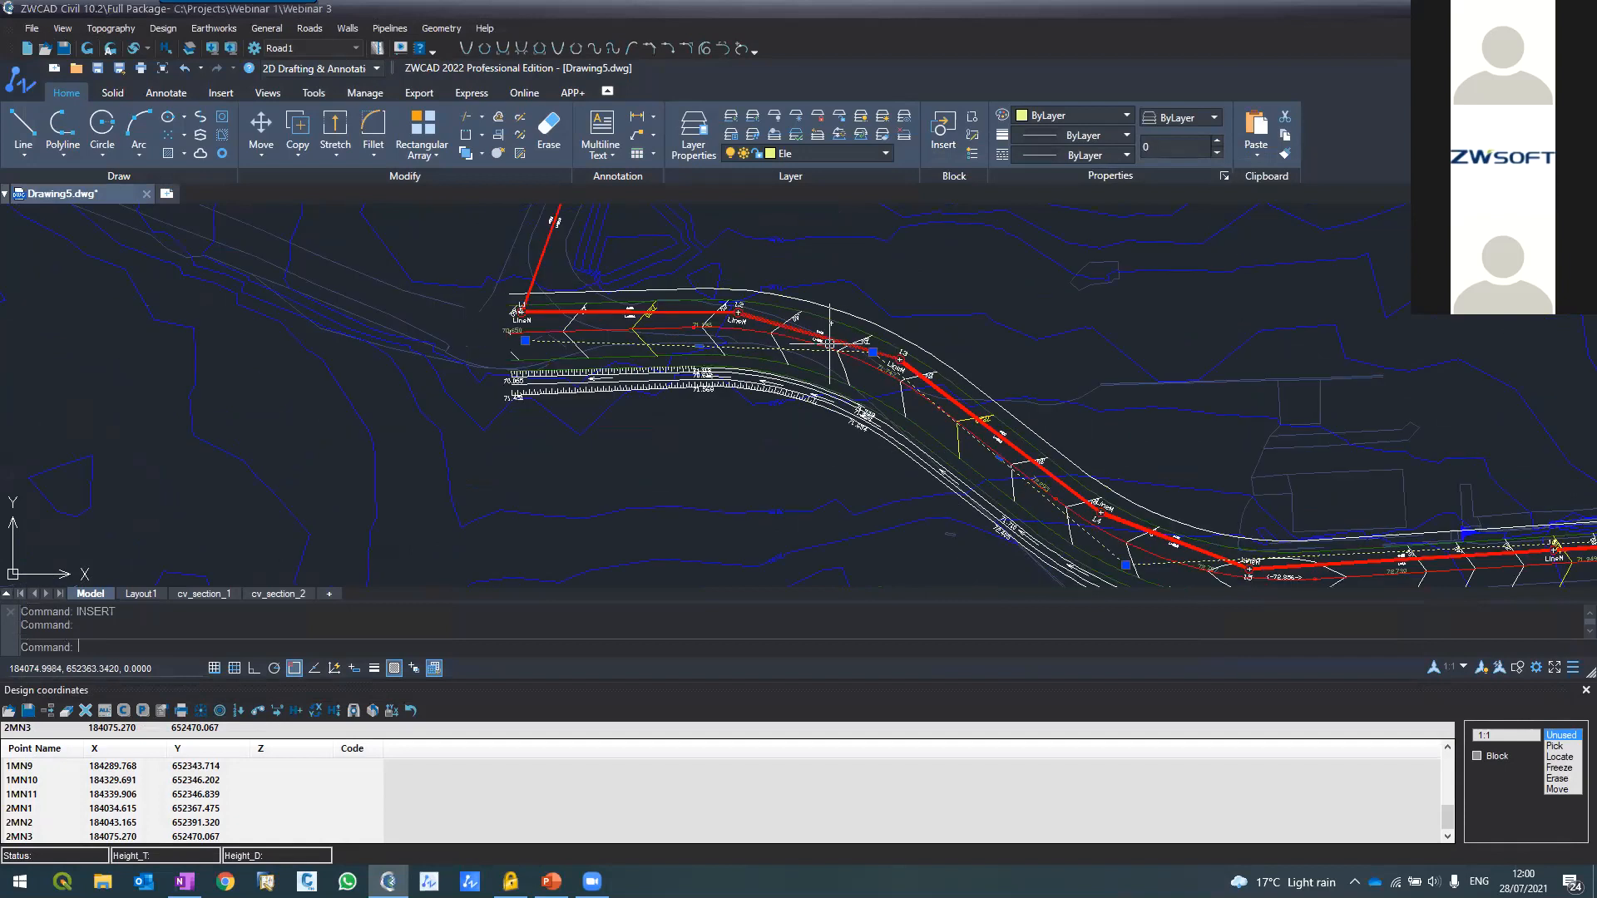
scroll(830, 344, up, 1)
scroll(1096, 485, up, 2)
scroll(1096, 485, up, 5)
scroll(1015, 482, down, 7)
scroll(821, 453, up, 6)
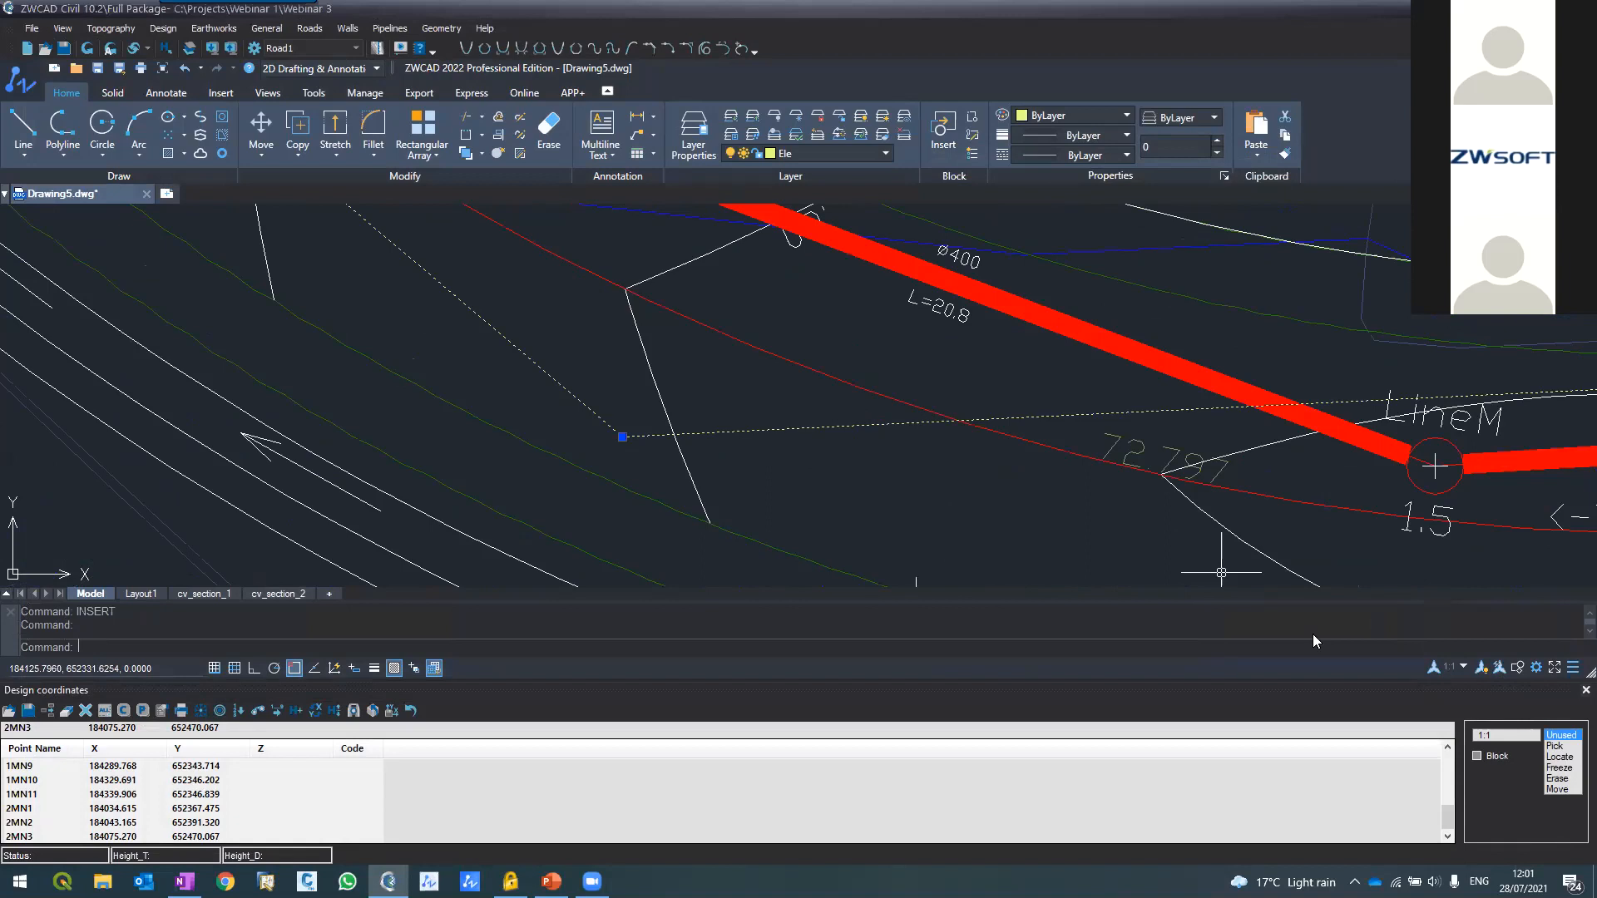
Close the design coordinates and list the electricity polyline's properties
click(1586, 690)
key(Escape)
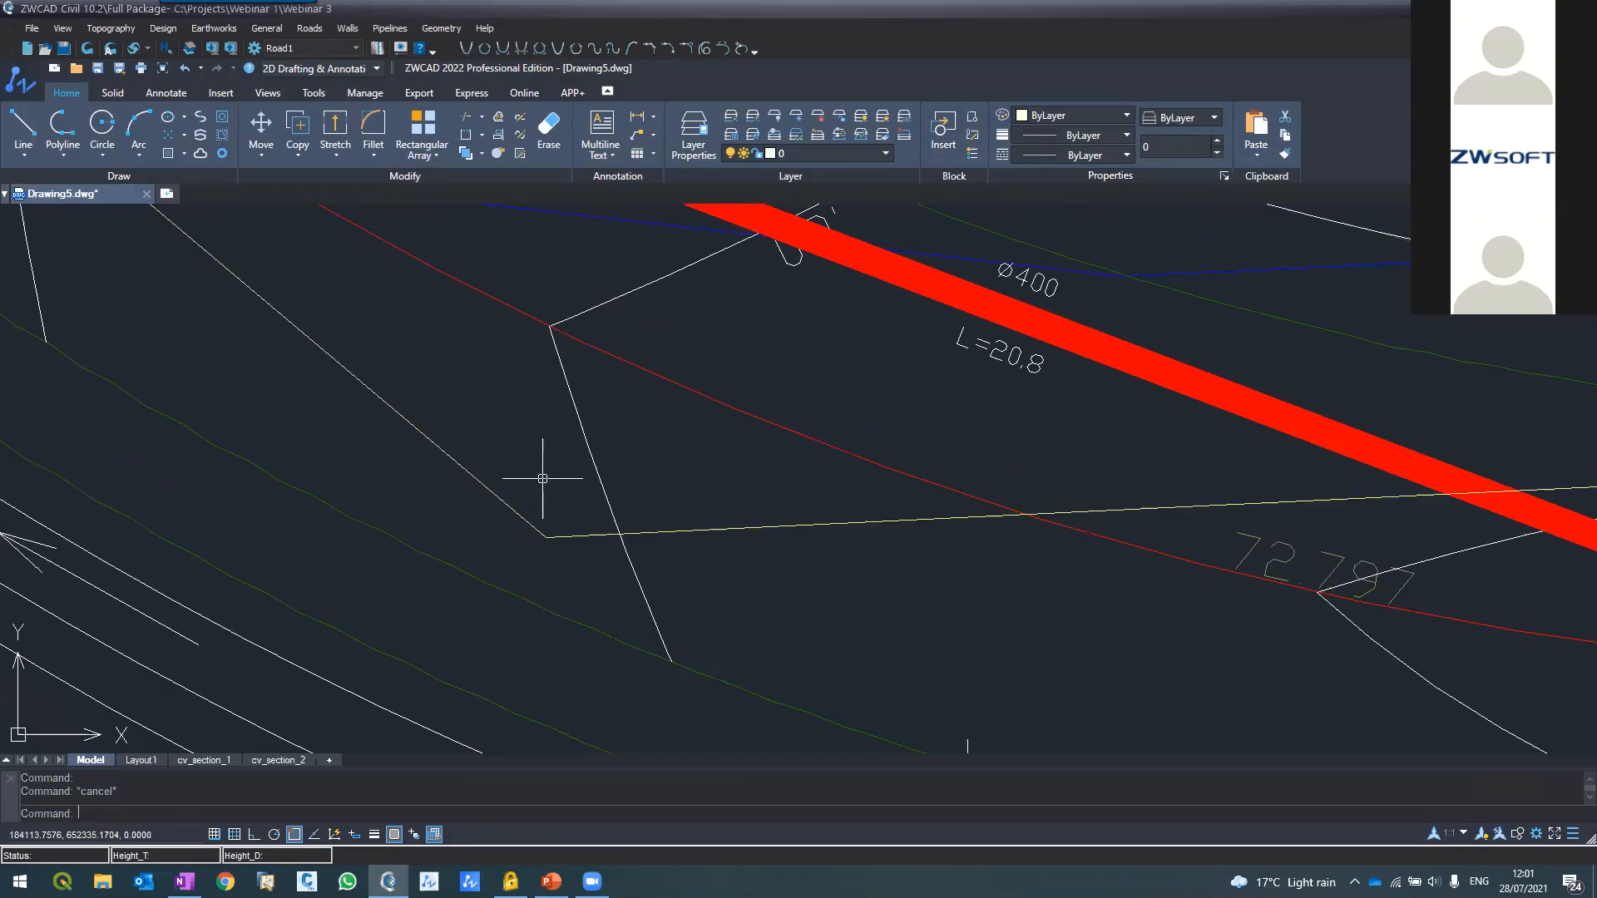
click(527, 509)
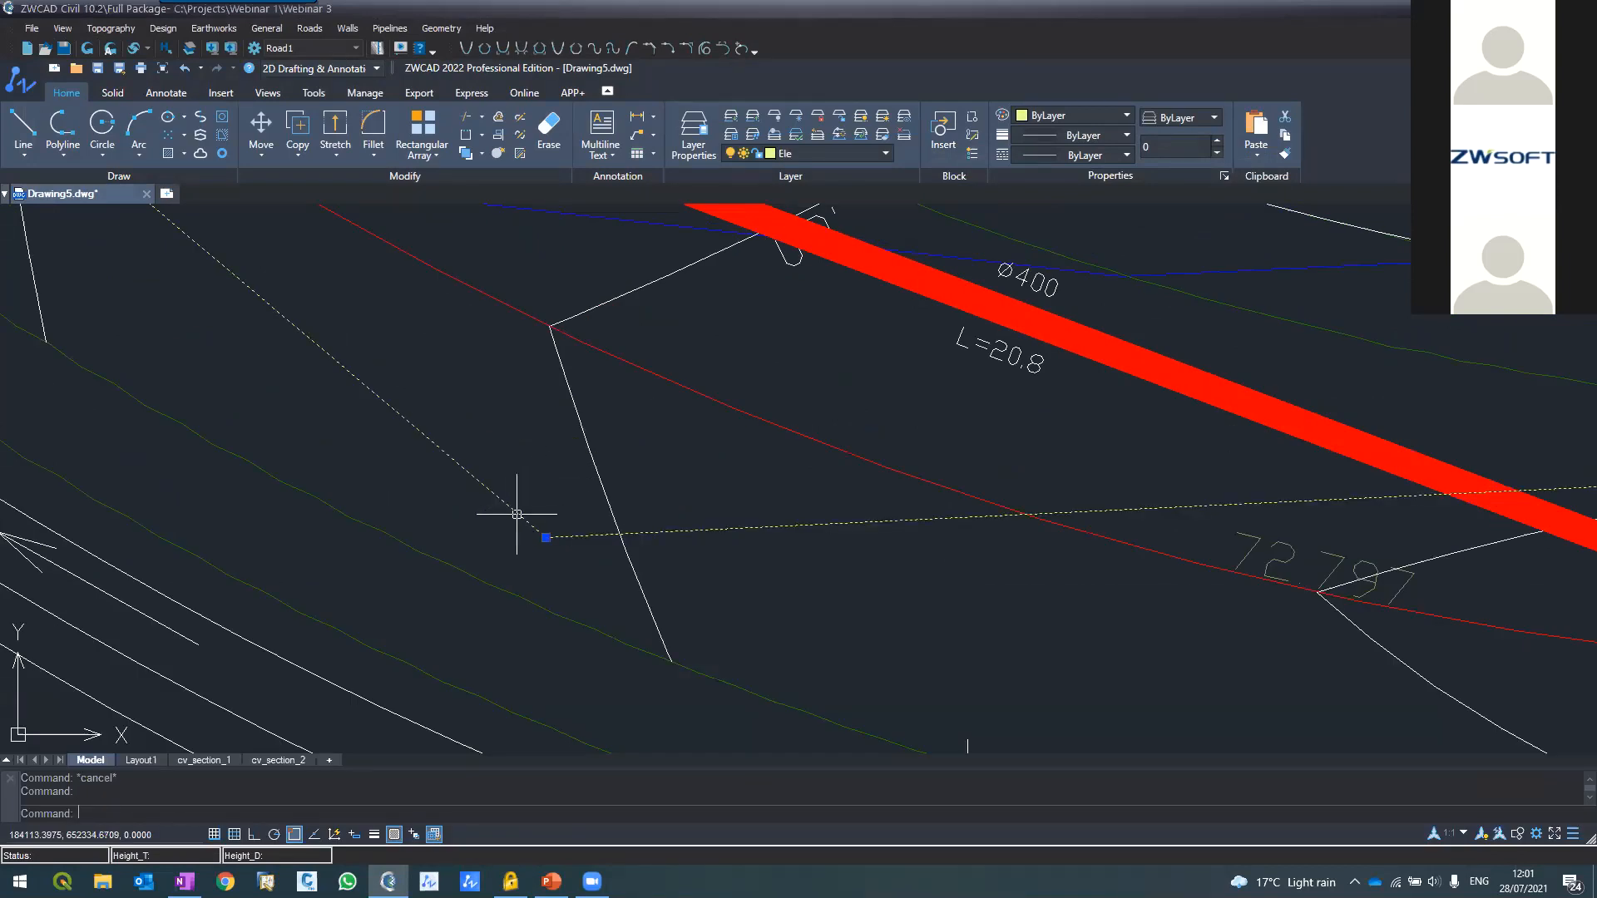
text(li)
key(Return)
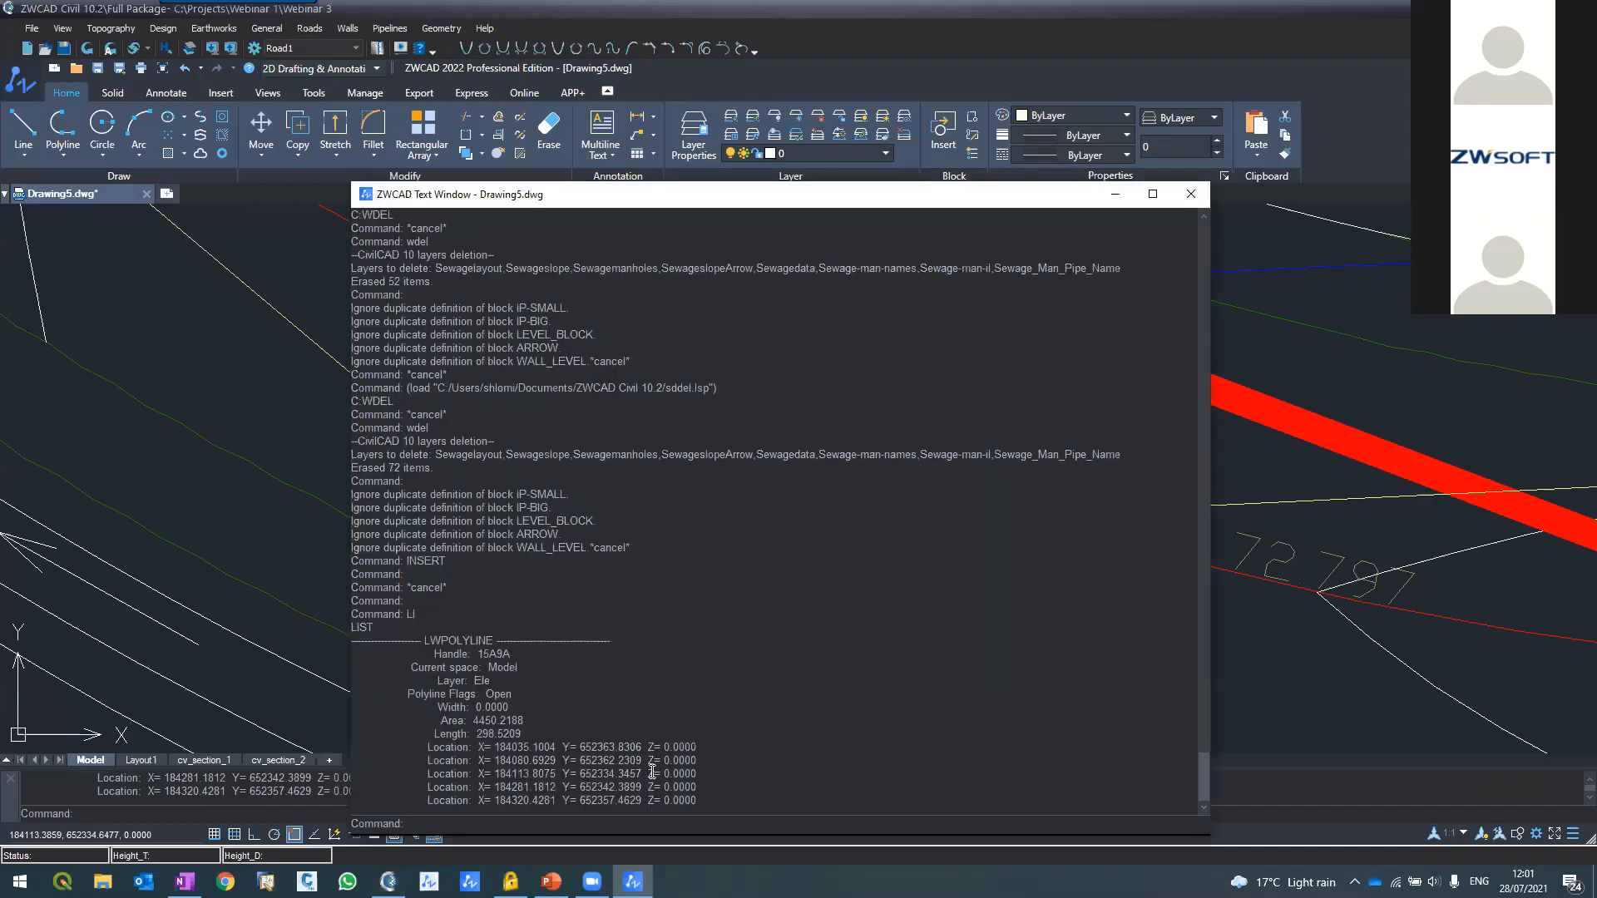
click(1185, 205)
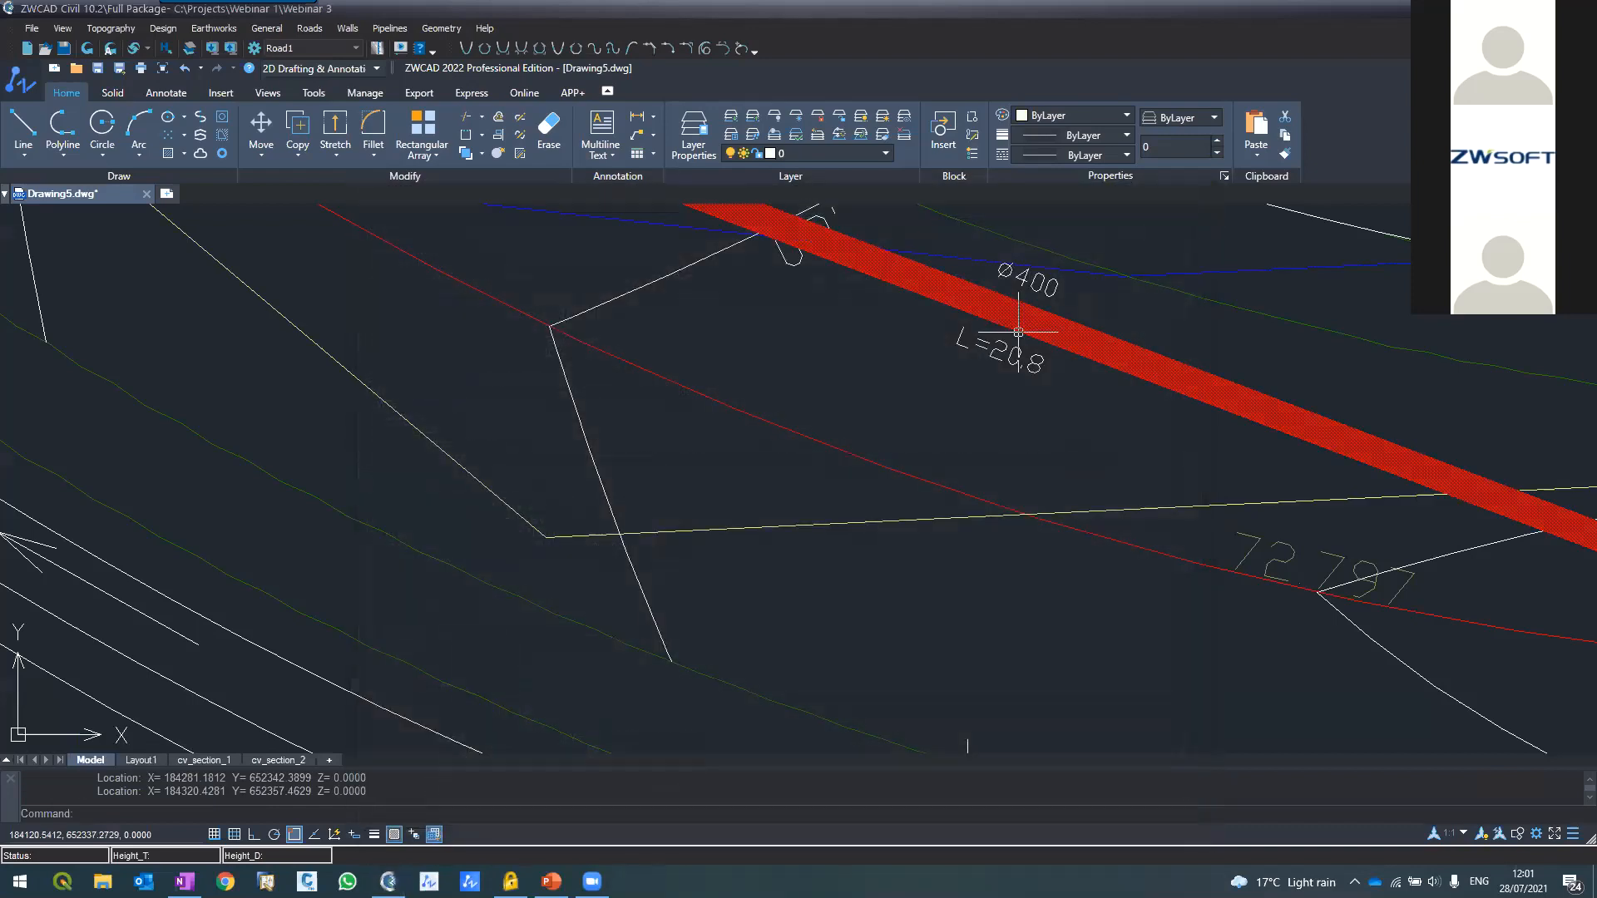
Open the pipeline crossings, filter the drawing for crossings using the electricity polyline, apply the filter and close the crossings
scroll(820, 648, down, 2)
click(385, 31)
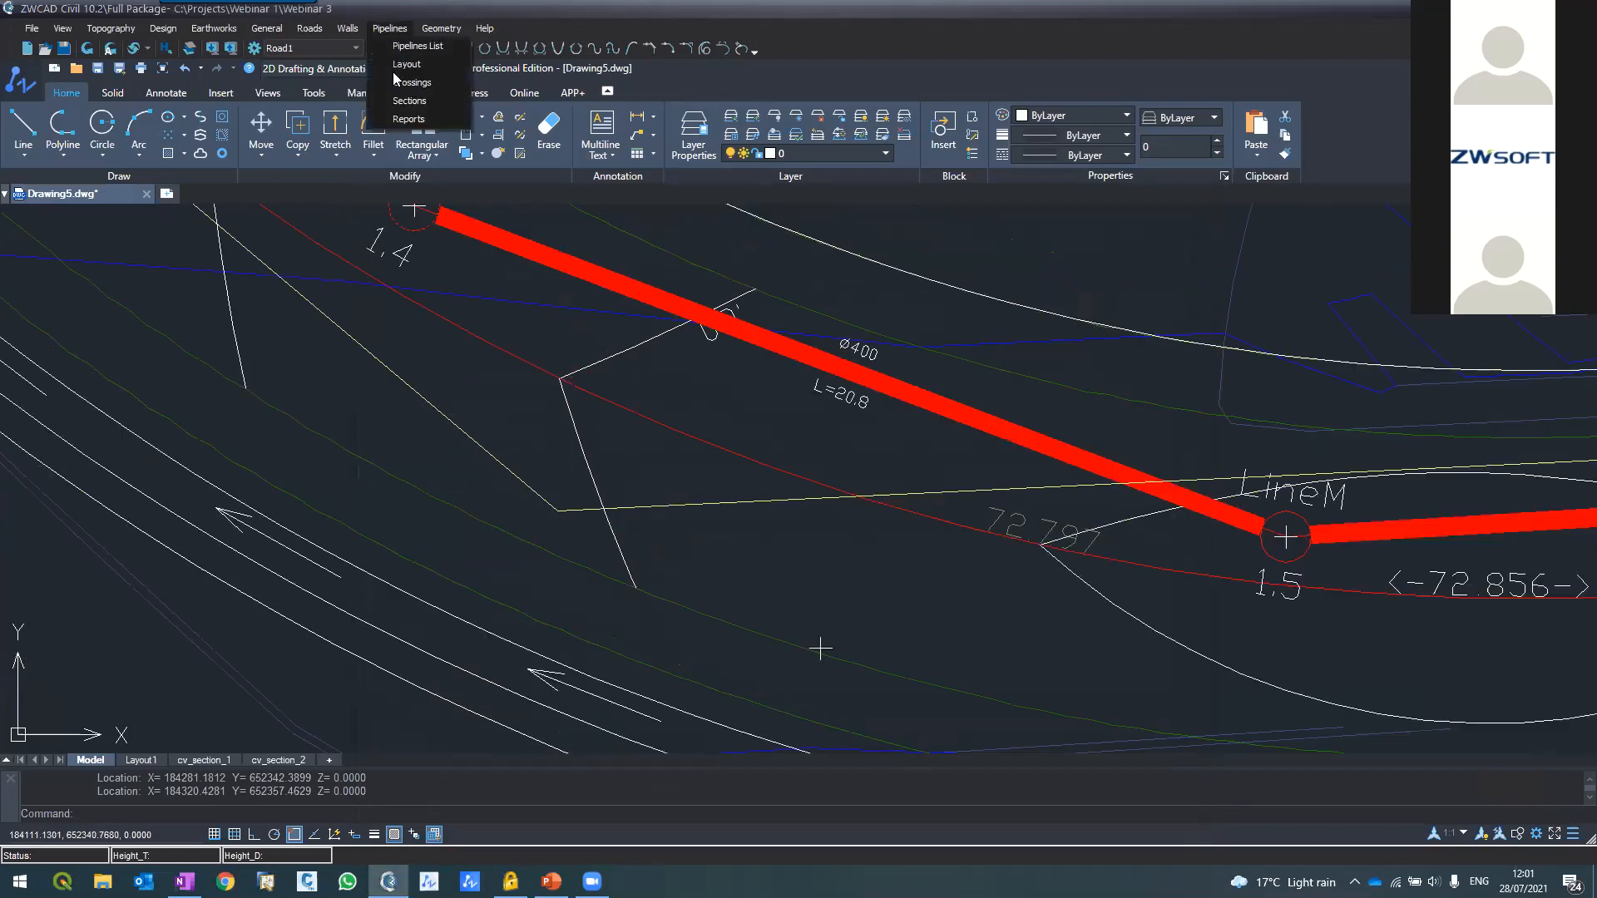
click(400, 87)
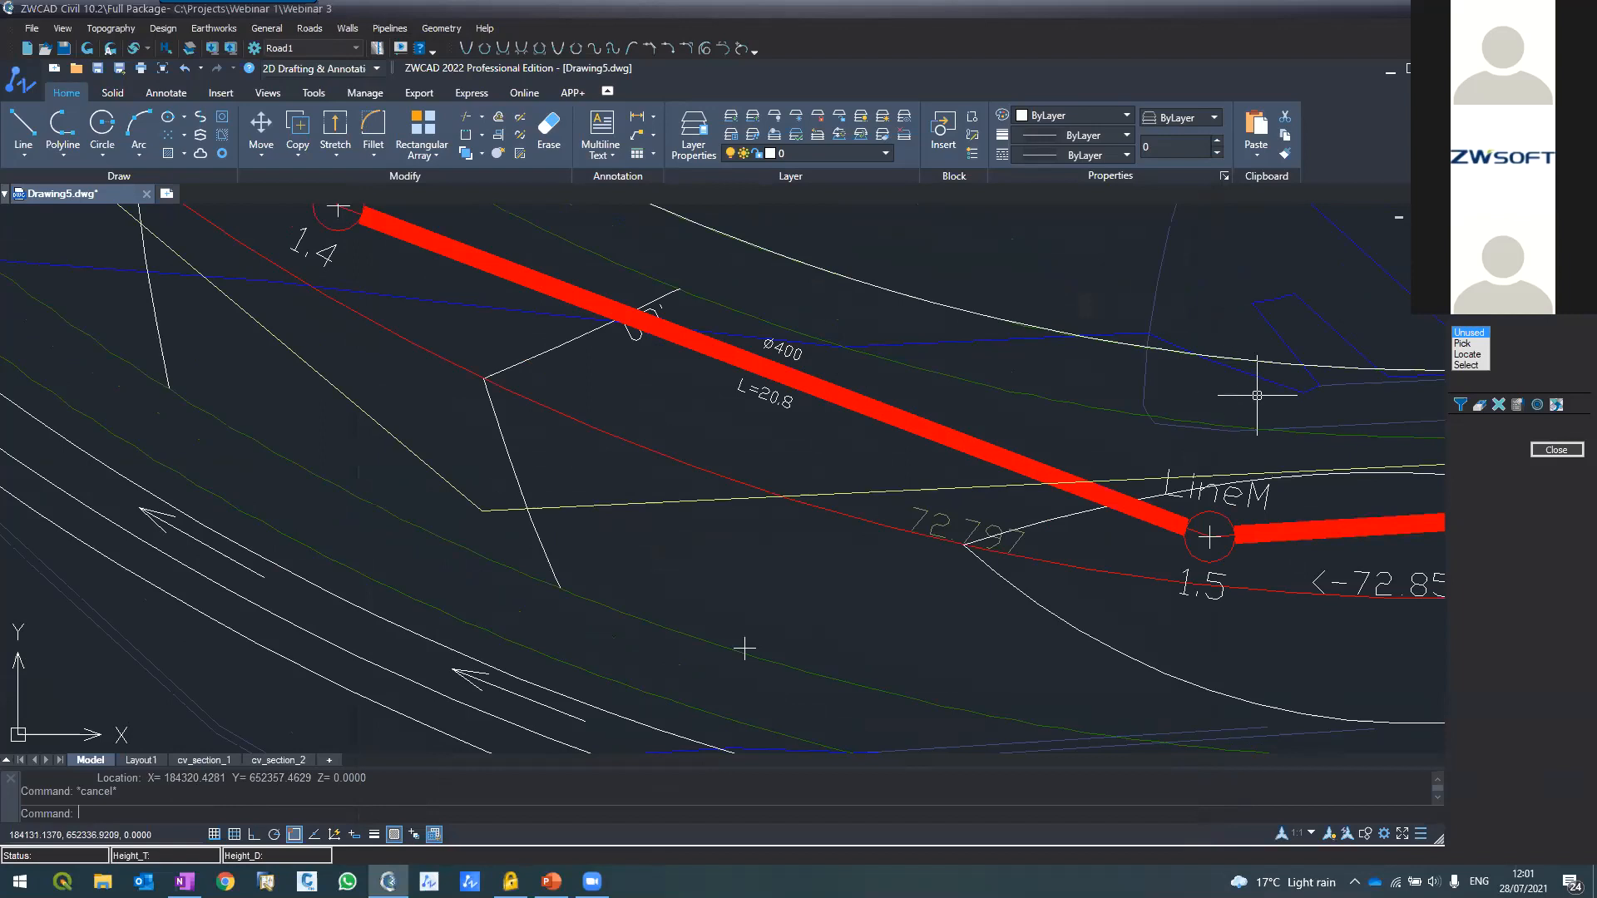
click(1461, 405)
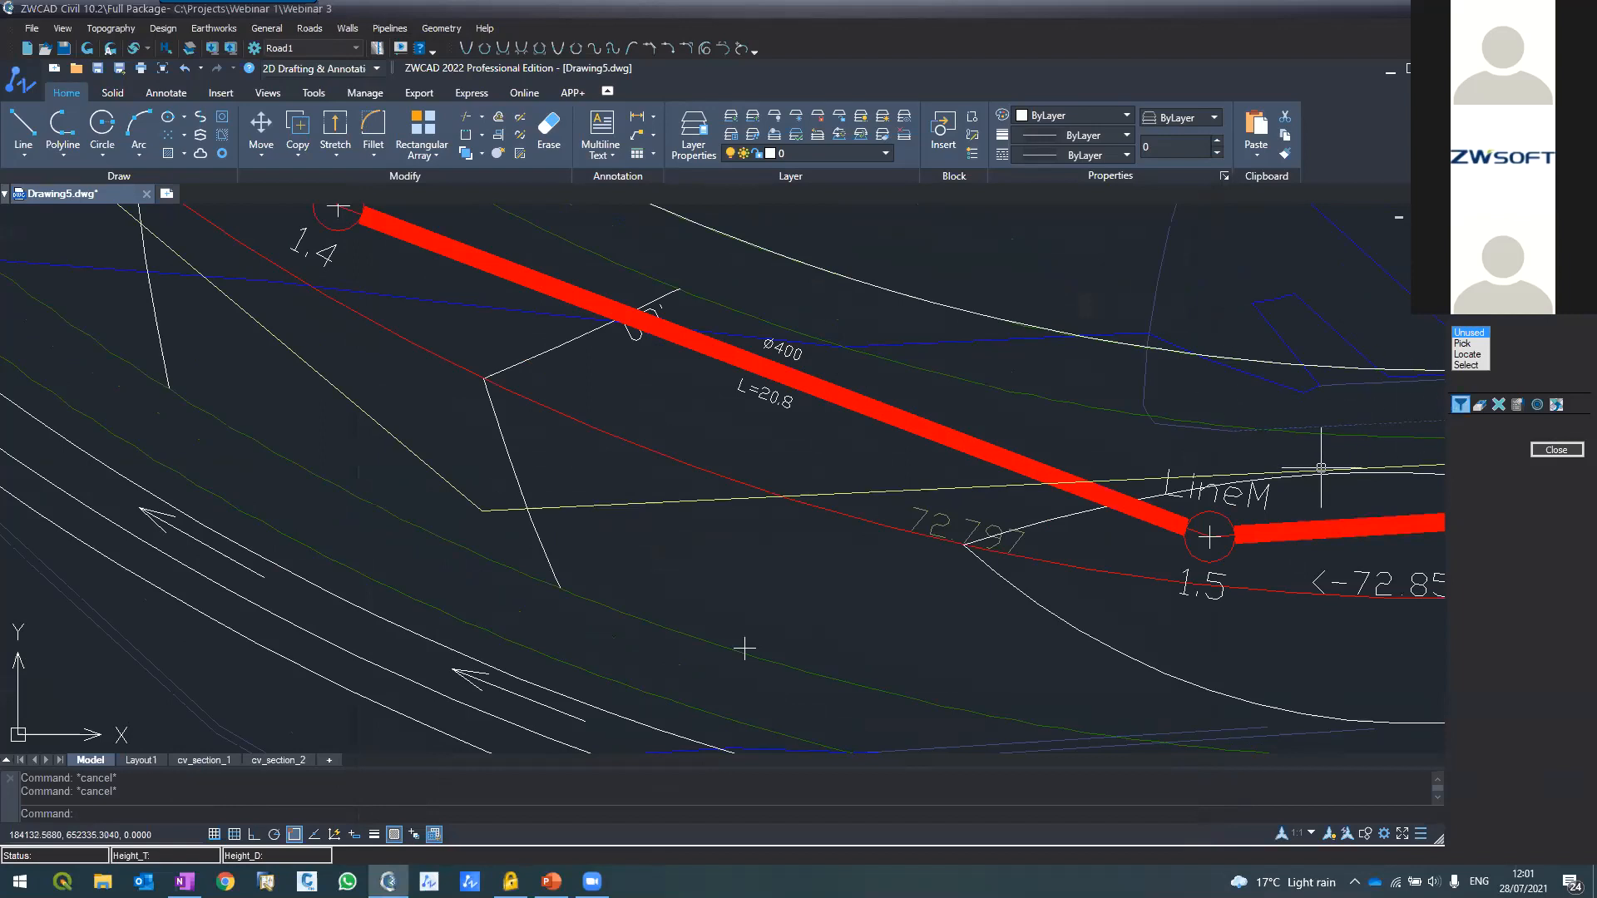
click(1471, 383)
click(625, 504)
key(Return)
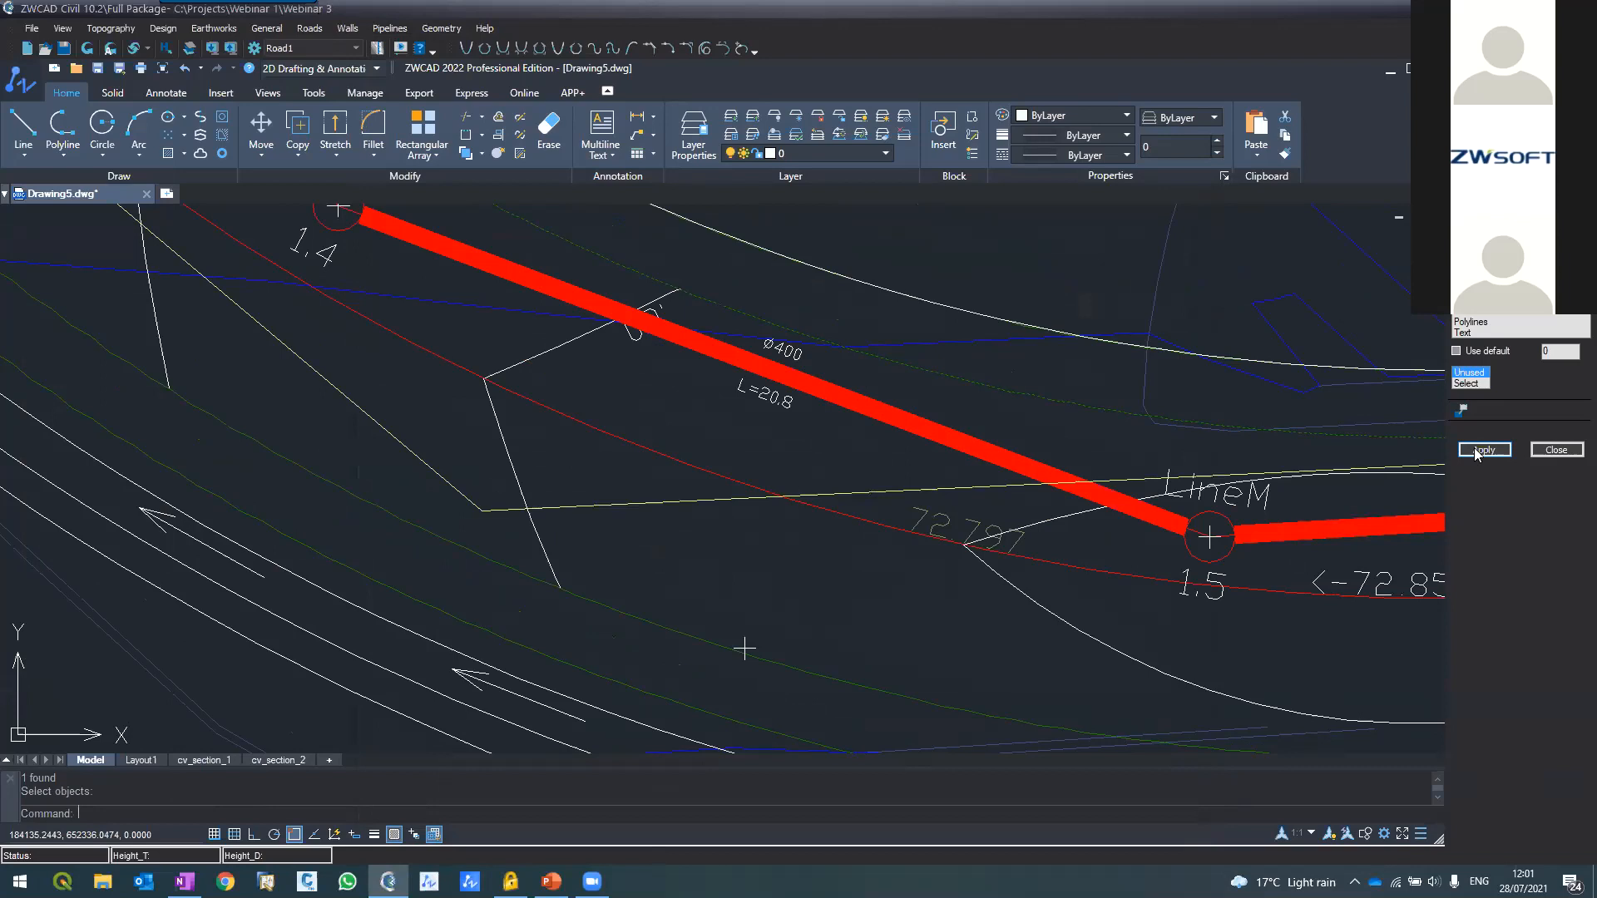
click(1478, 451)
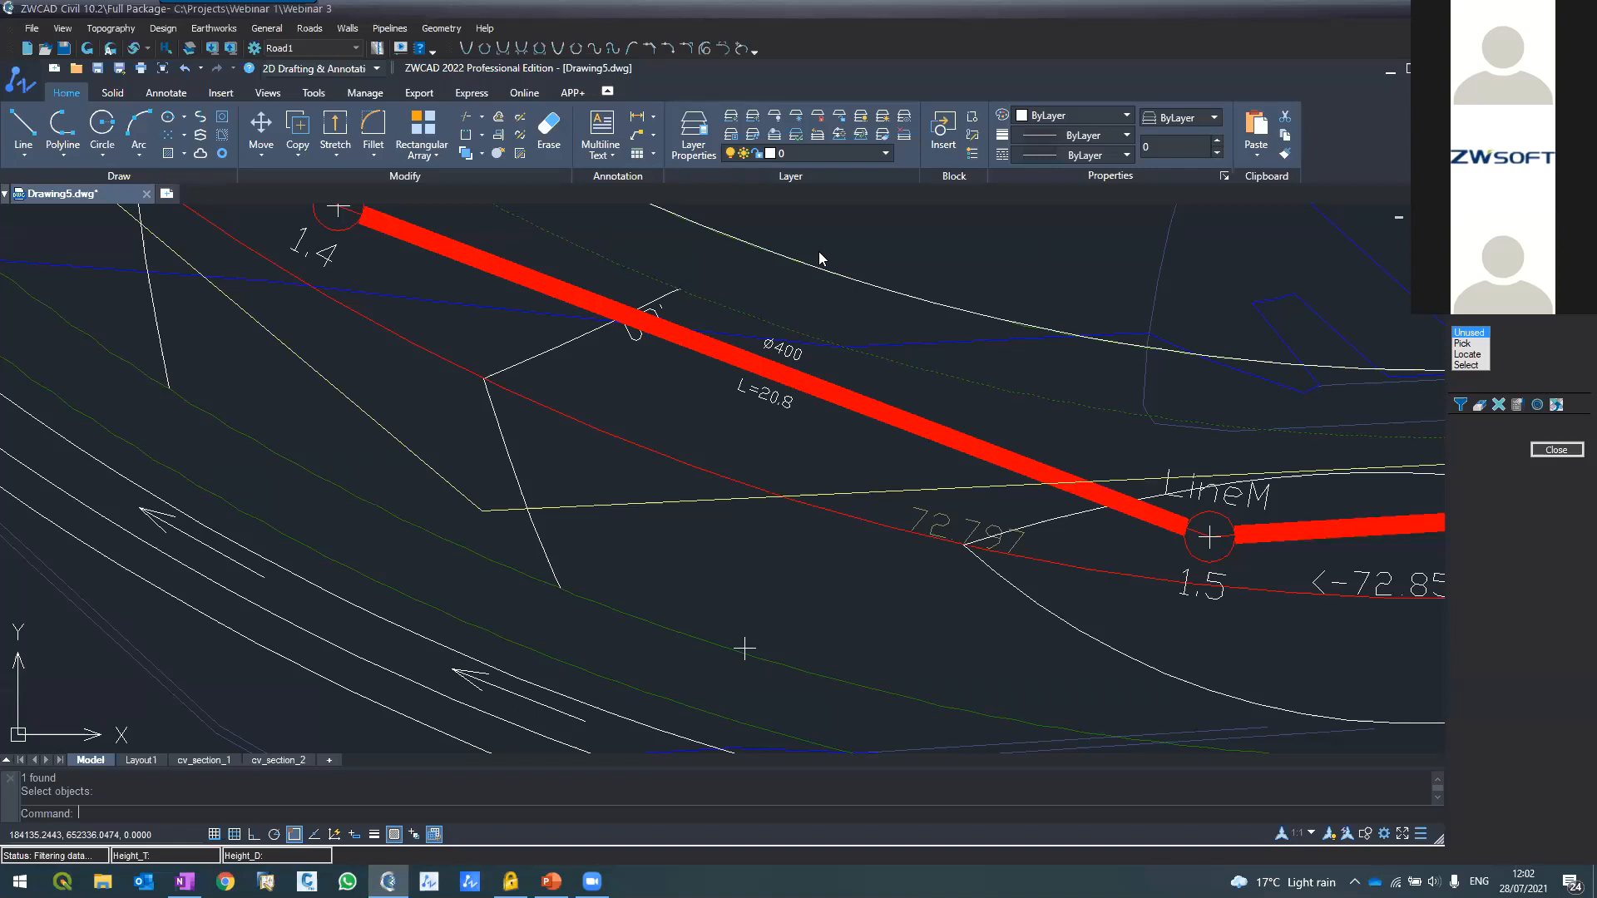
click(1556, 450)
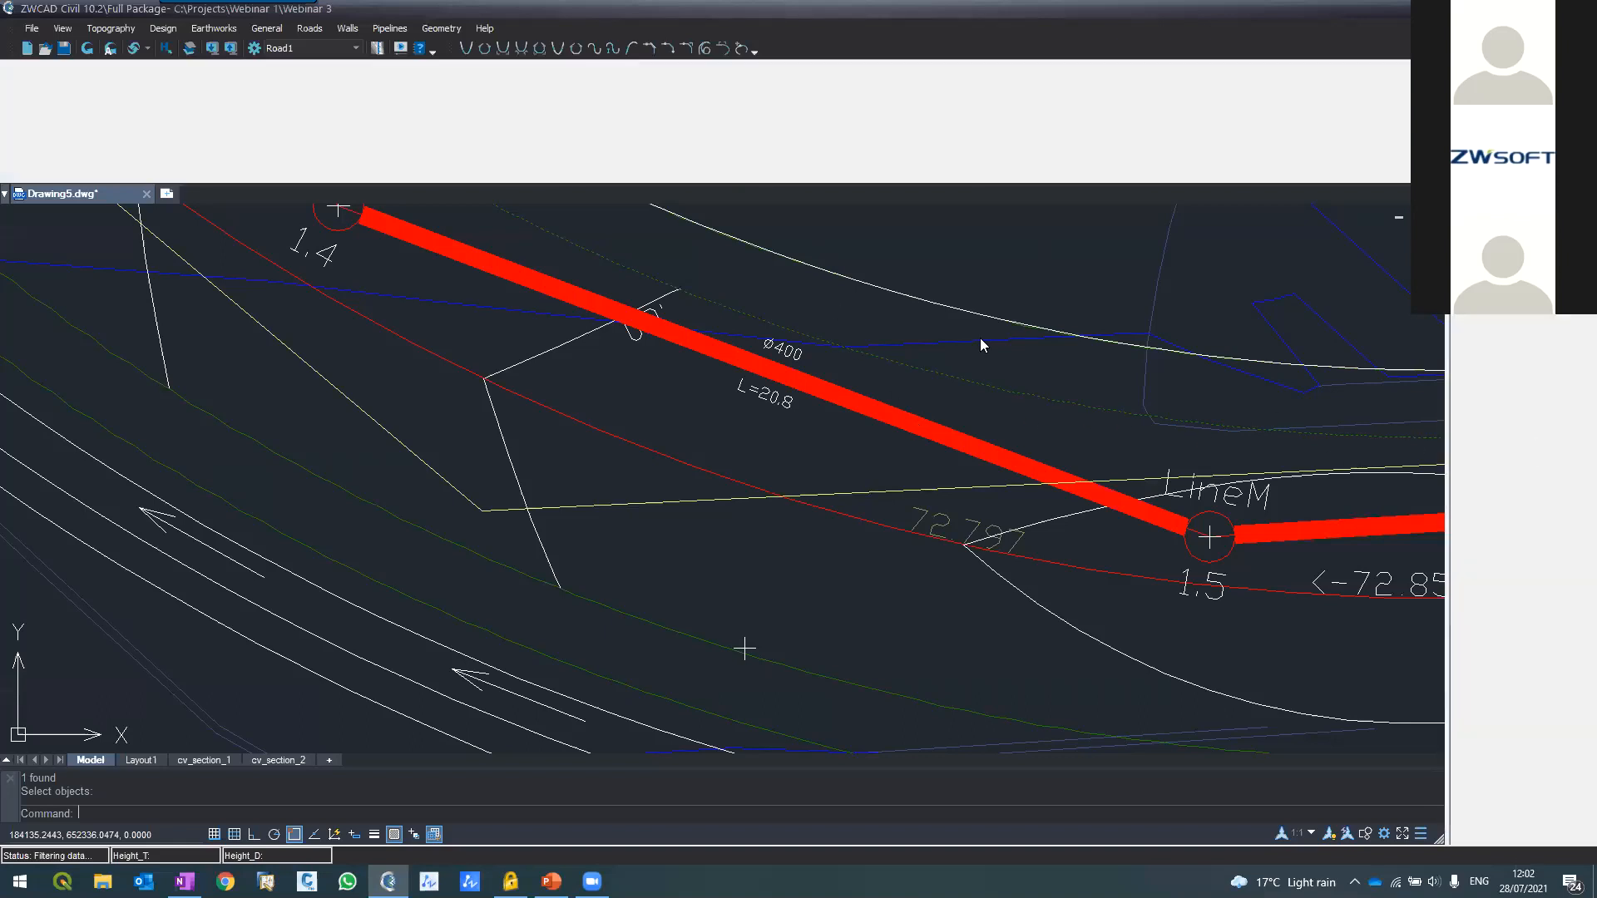
Reopen the pipeline sections and examine the electricity crossings and their distances to the manholes along the main line's profile
click(389, 28)
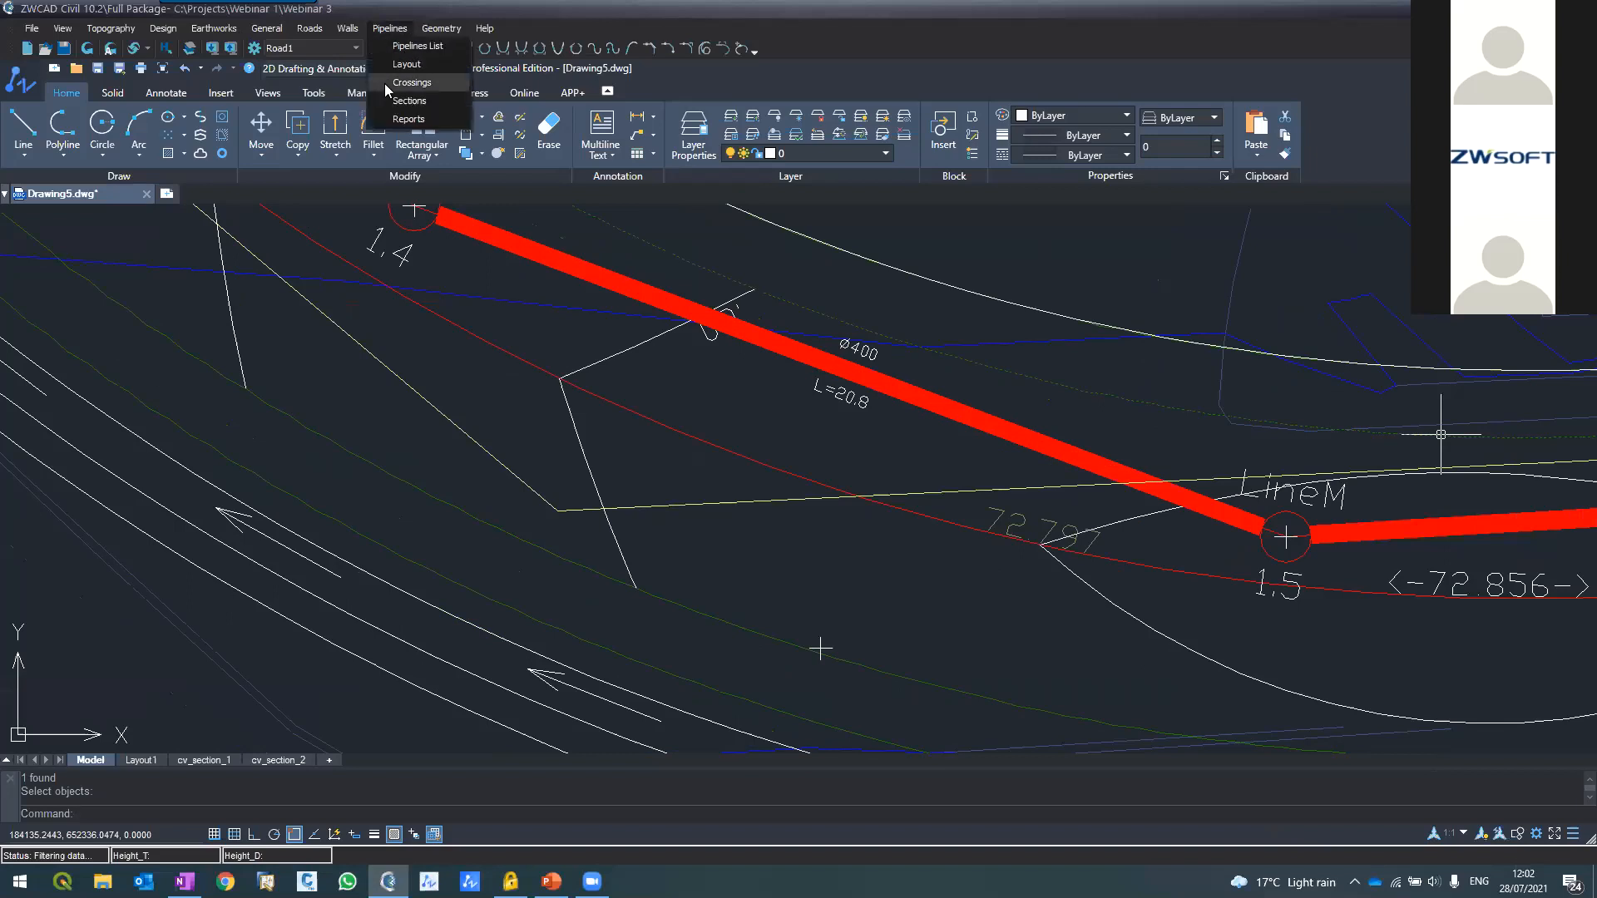
click(388, 101)
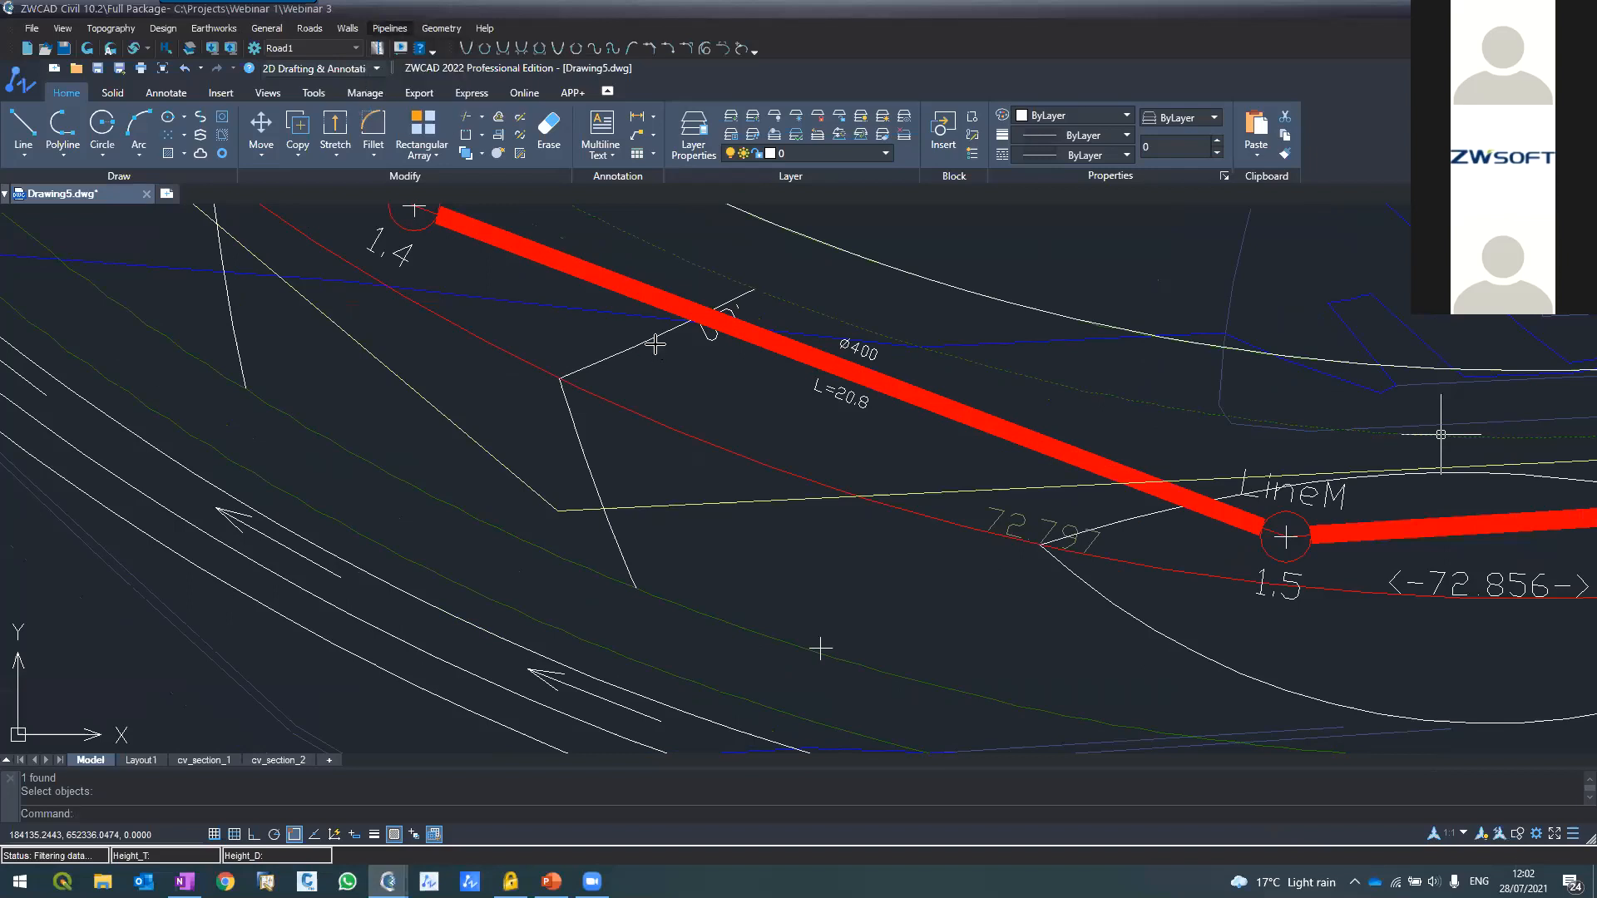
scroll(314, 321, up, 5)
scroll(480, 421, down, 5)
scroll(431, 301, up, 2)
scroll(489, 385, down, 2)
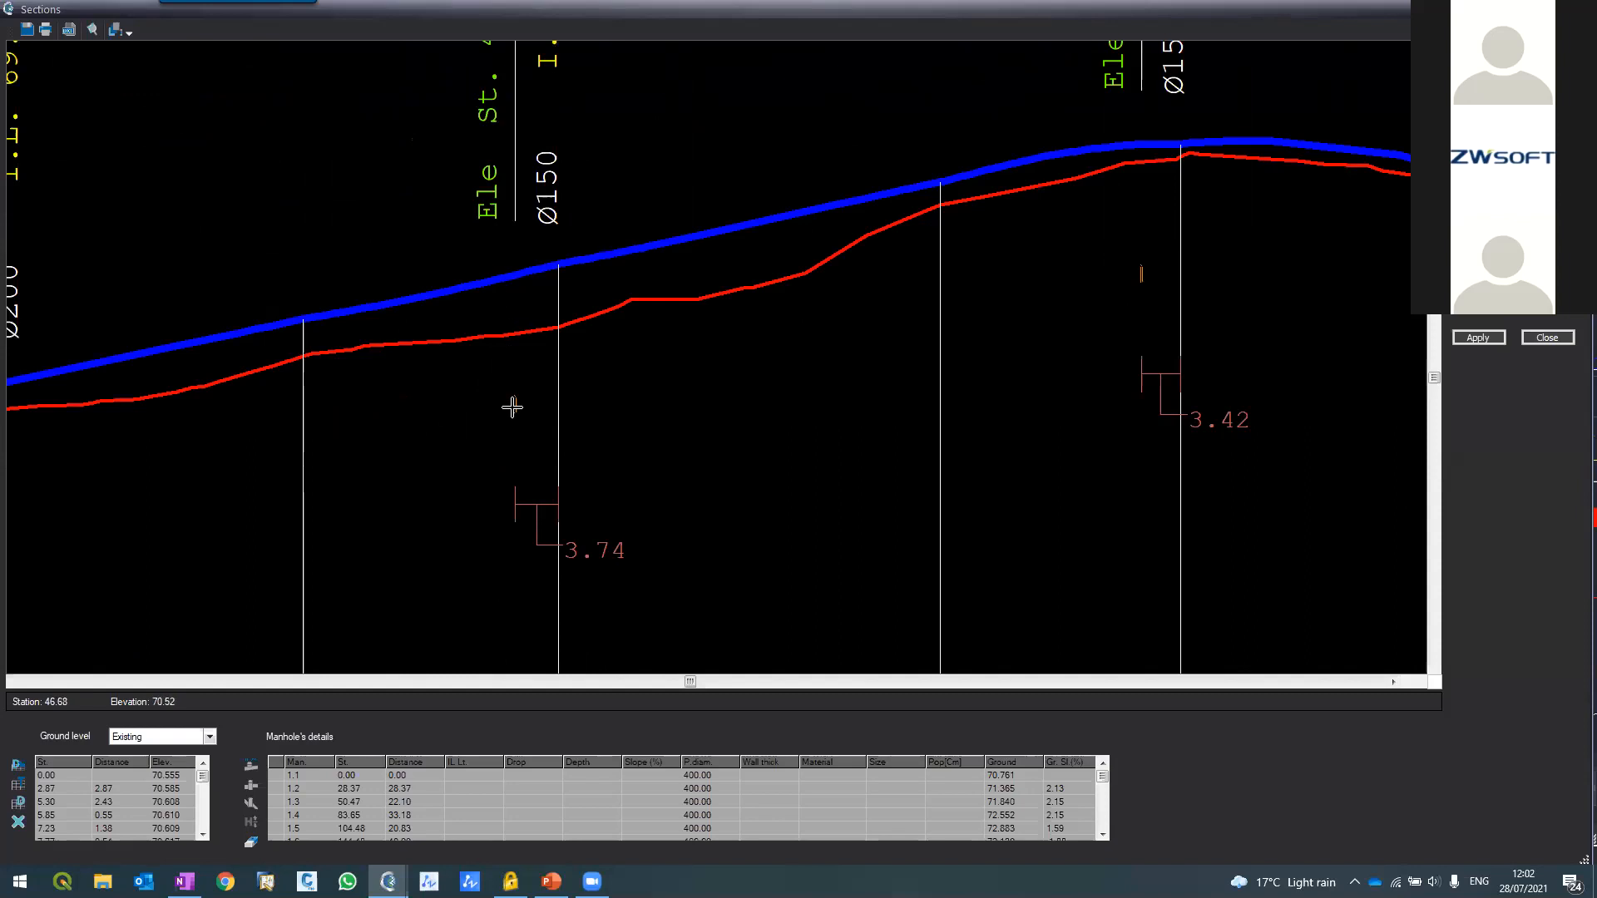
scroll(895, 170, down, 2)
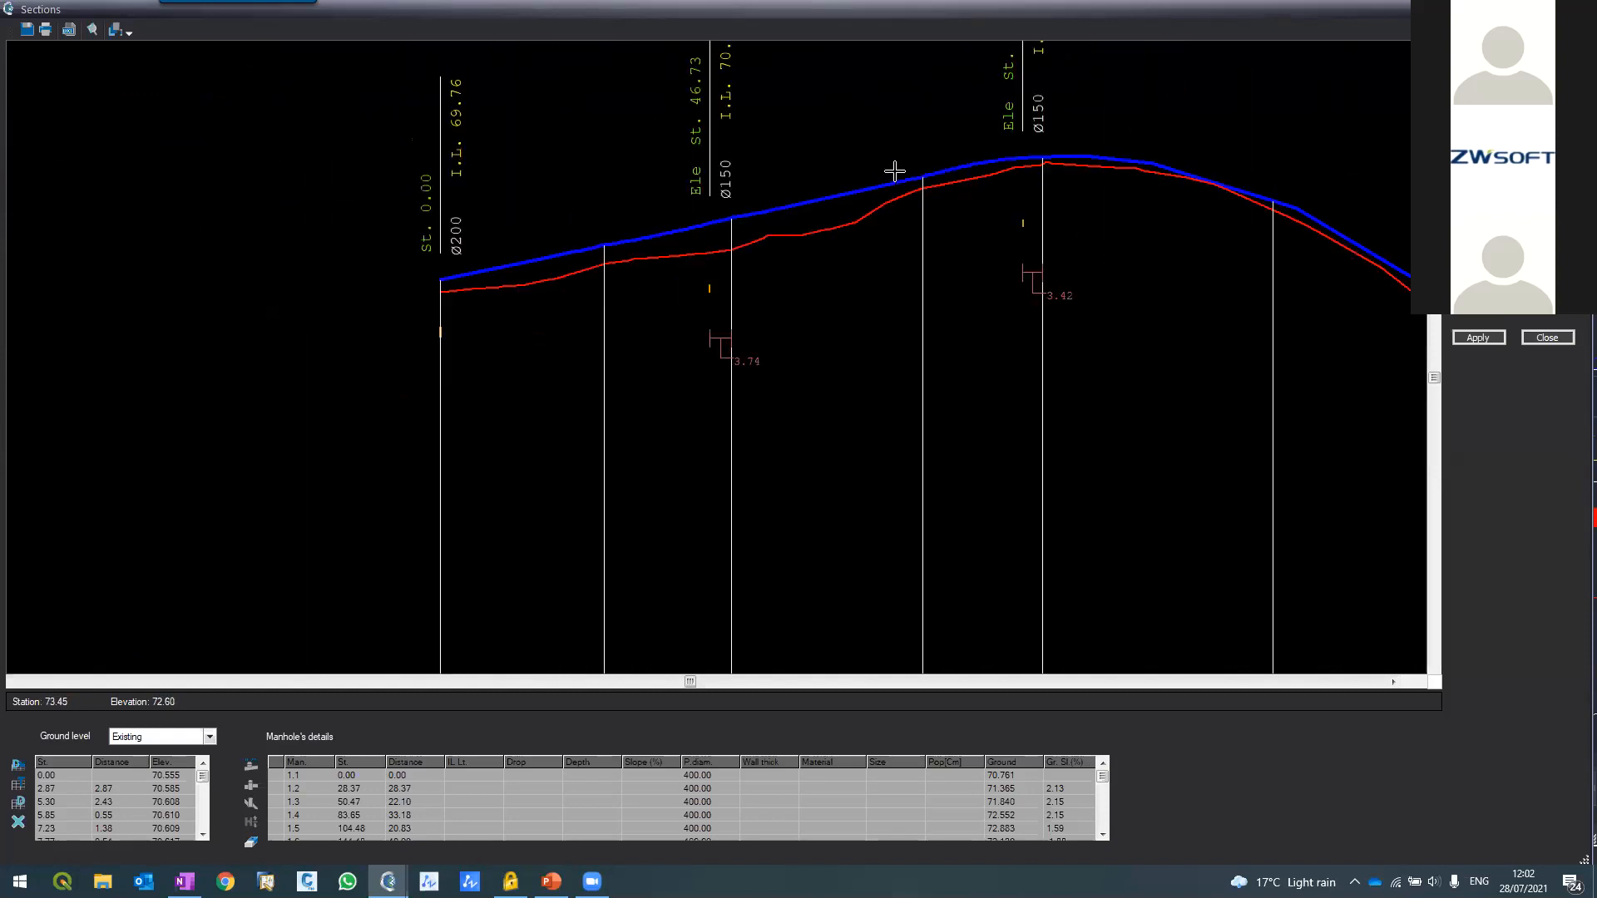
scroll(909, 257, down, 2)
scroll(1305, 377, up, 6)
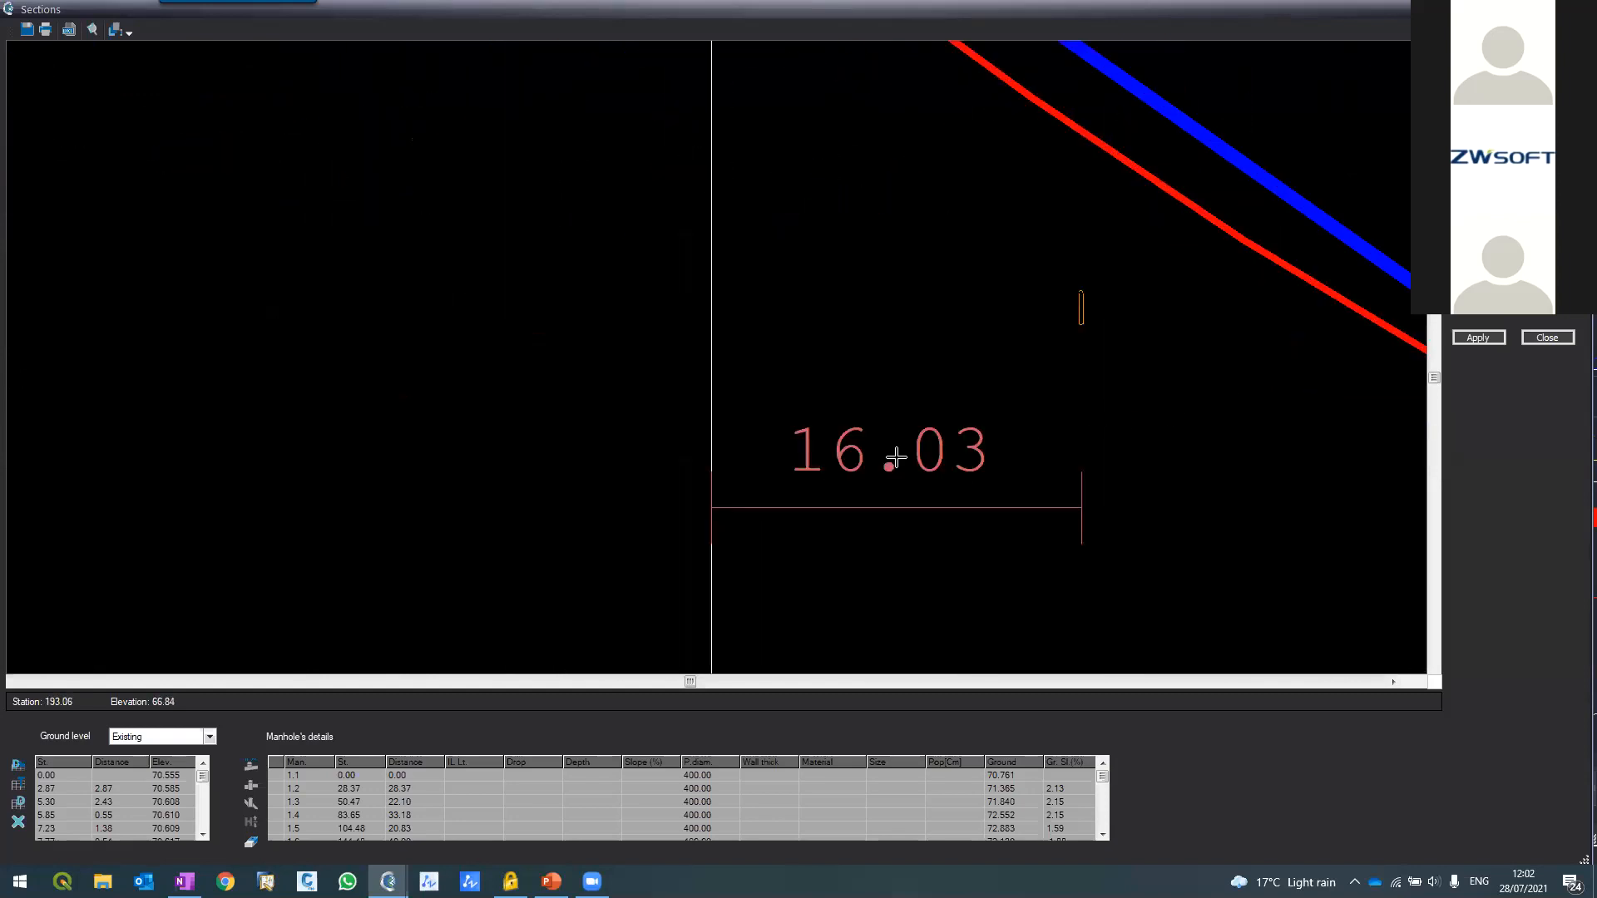
scroll(717, 453, down, 3)
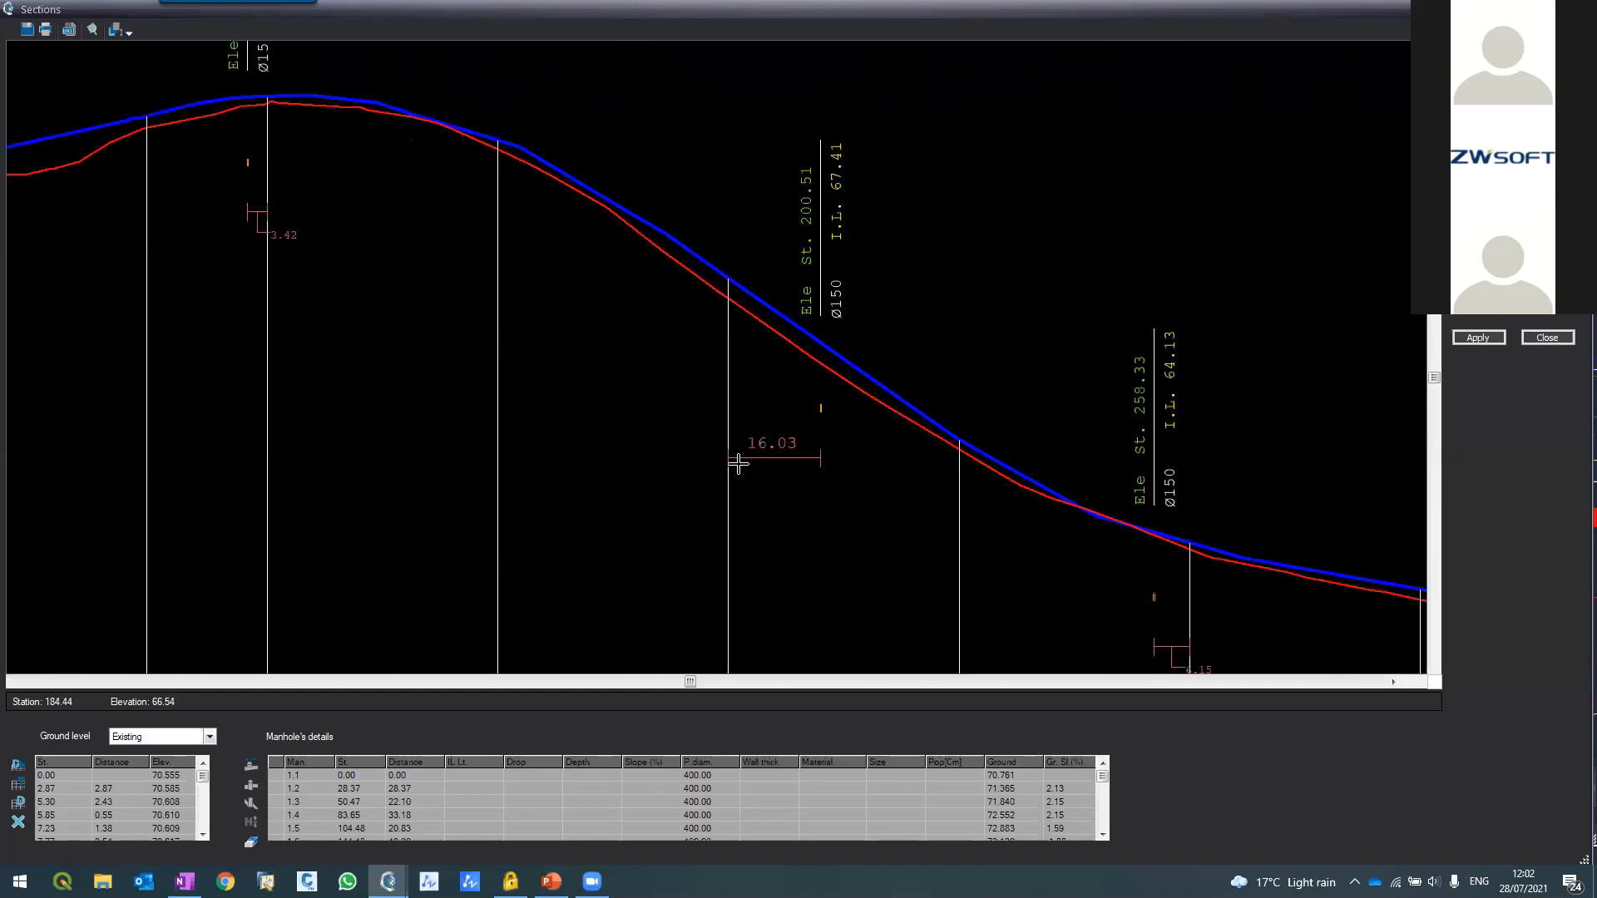
scroll(1159, 595, down, 2)
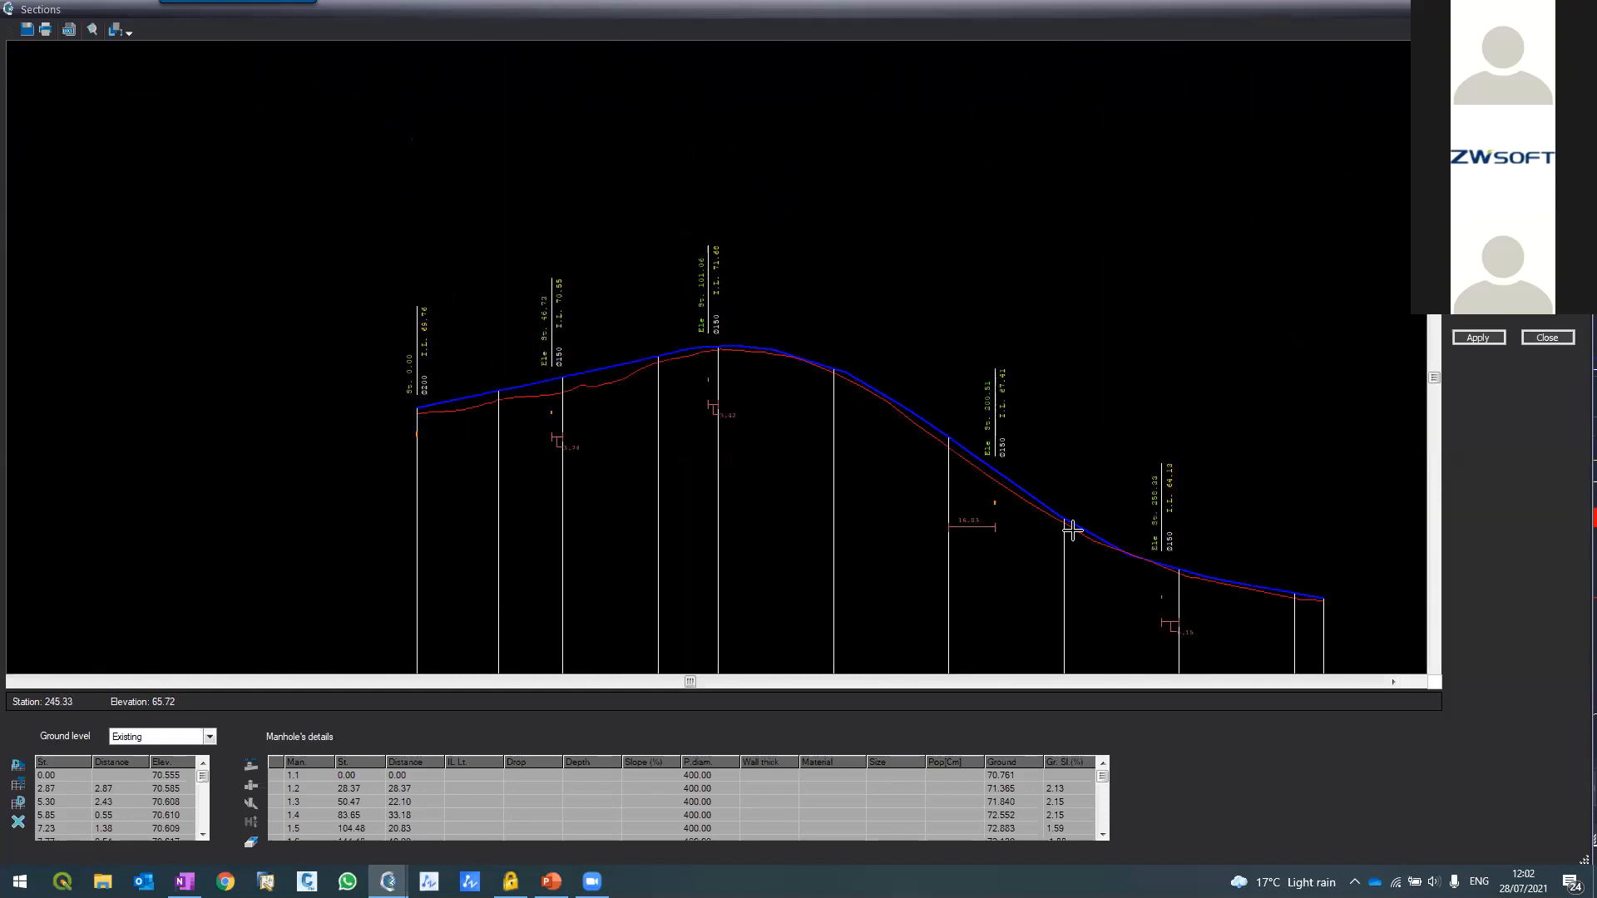
scroll(375, 440, up, 4)
scroll(482, 396, up, 2)
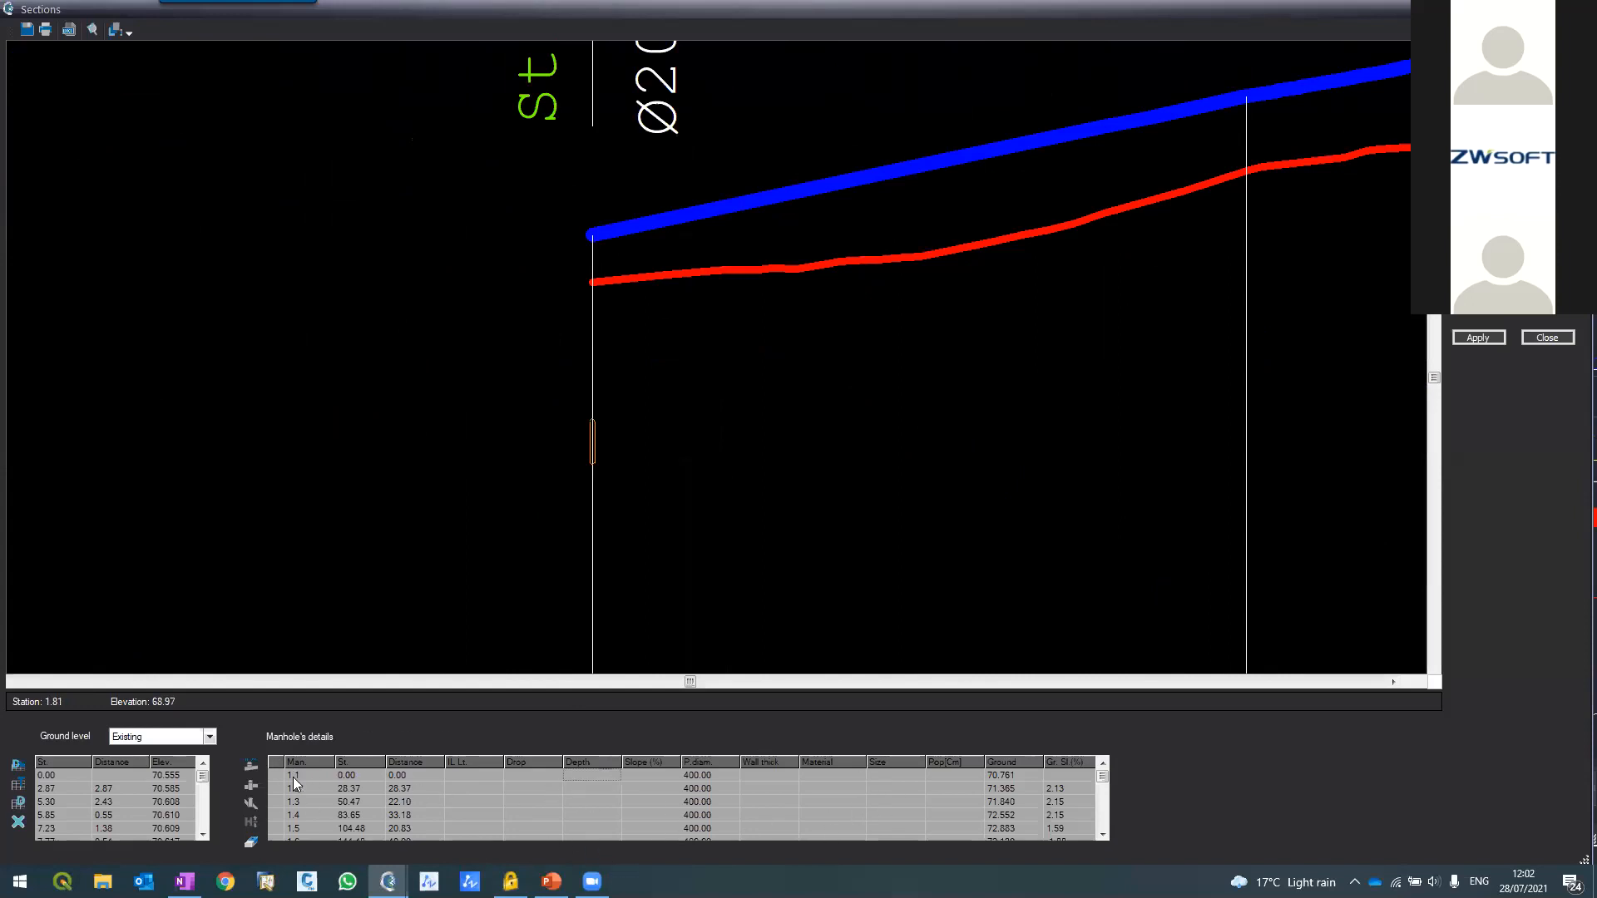
Set the depth of manhole 1.1 to 1.5 in the manhole details and check the main line's profile
click(1102, 834)
click(1102, 833)
click(1102, 833)
click(1102, 833)
click(1102, 834)
click(1102, 833)
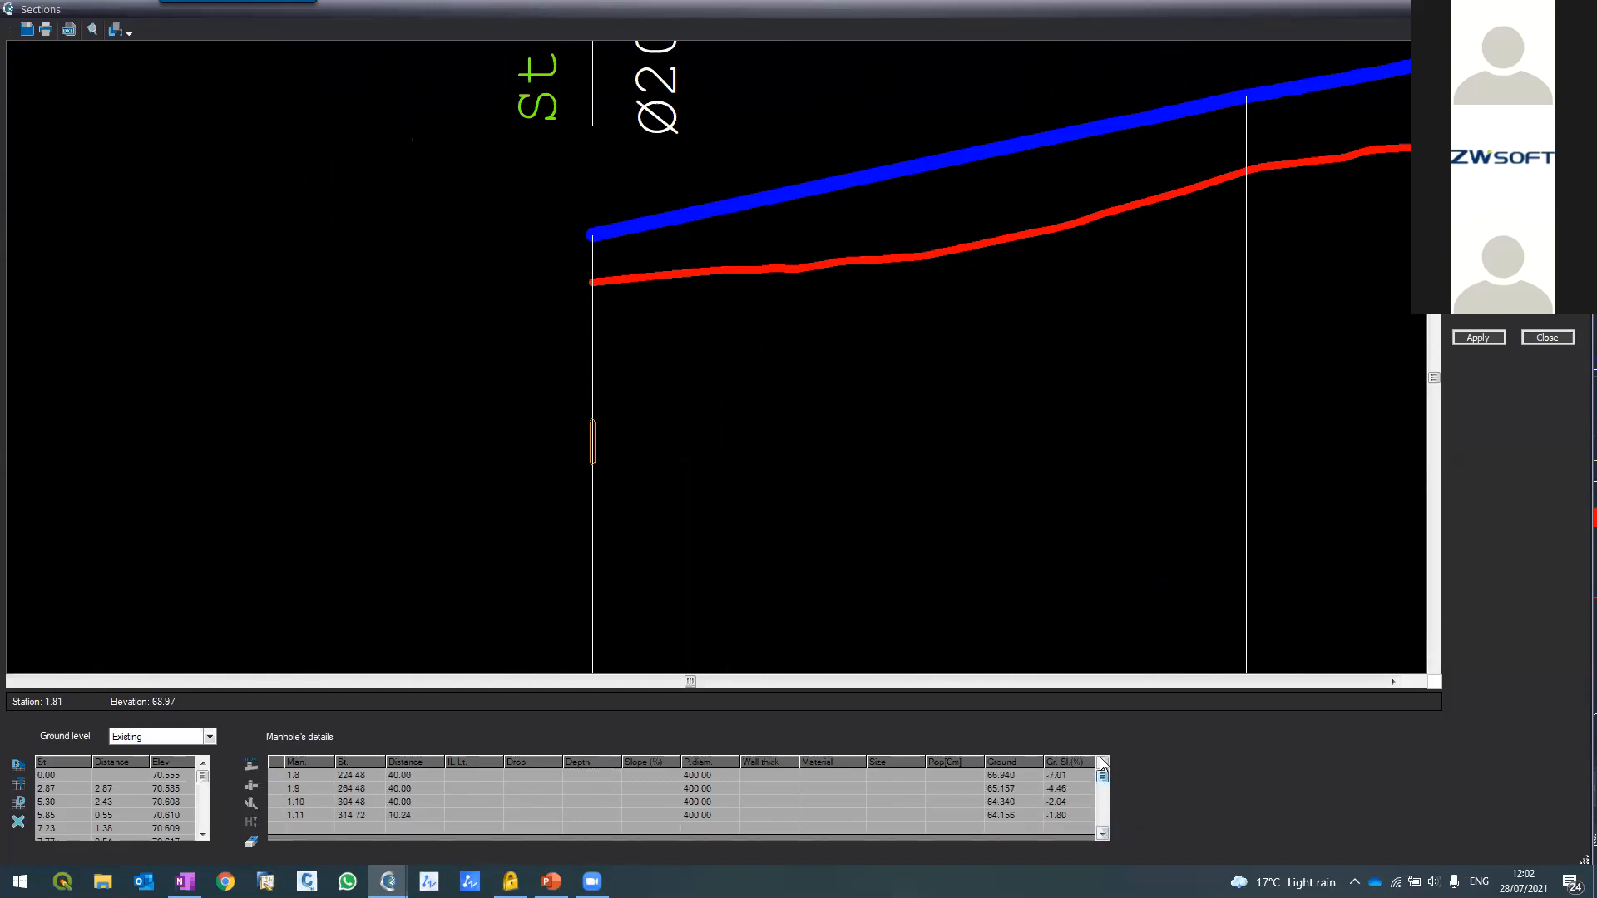
scroll(559, 761, up, 2)
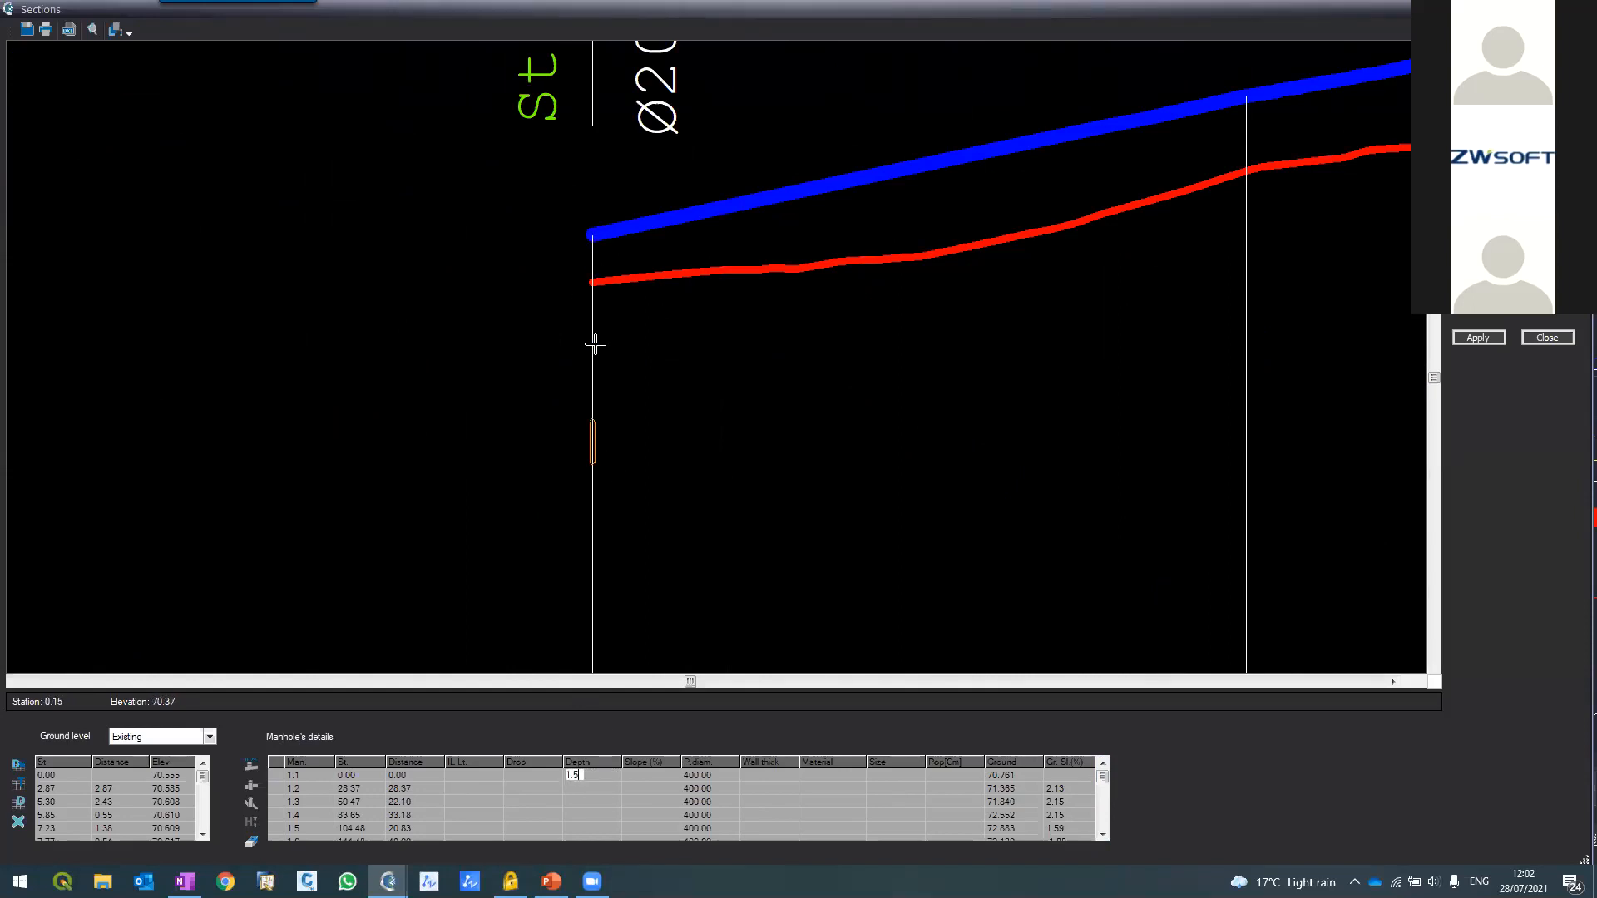
key(Return)
scroll(332, 496, up, 1)
scroll(333, 497, down, 1)
scroll(333, 497, down, 1)
scroll(334, 498, down, 1)
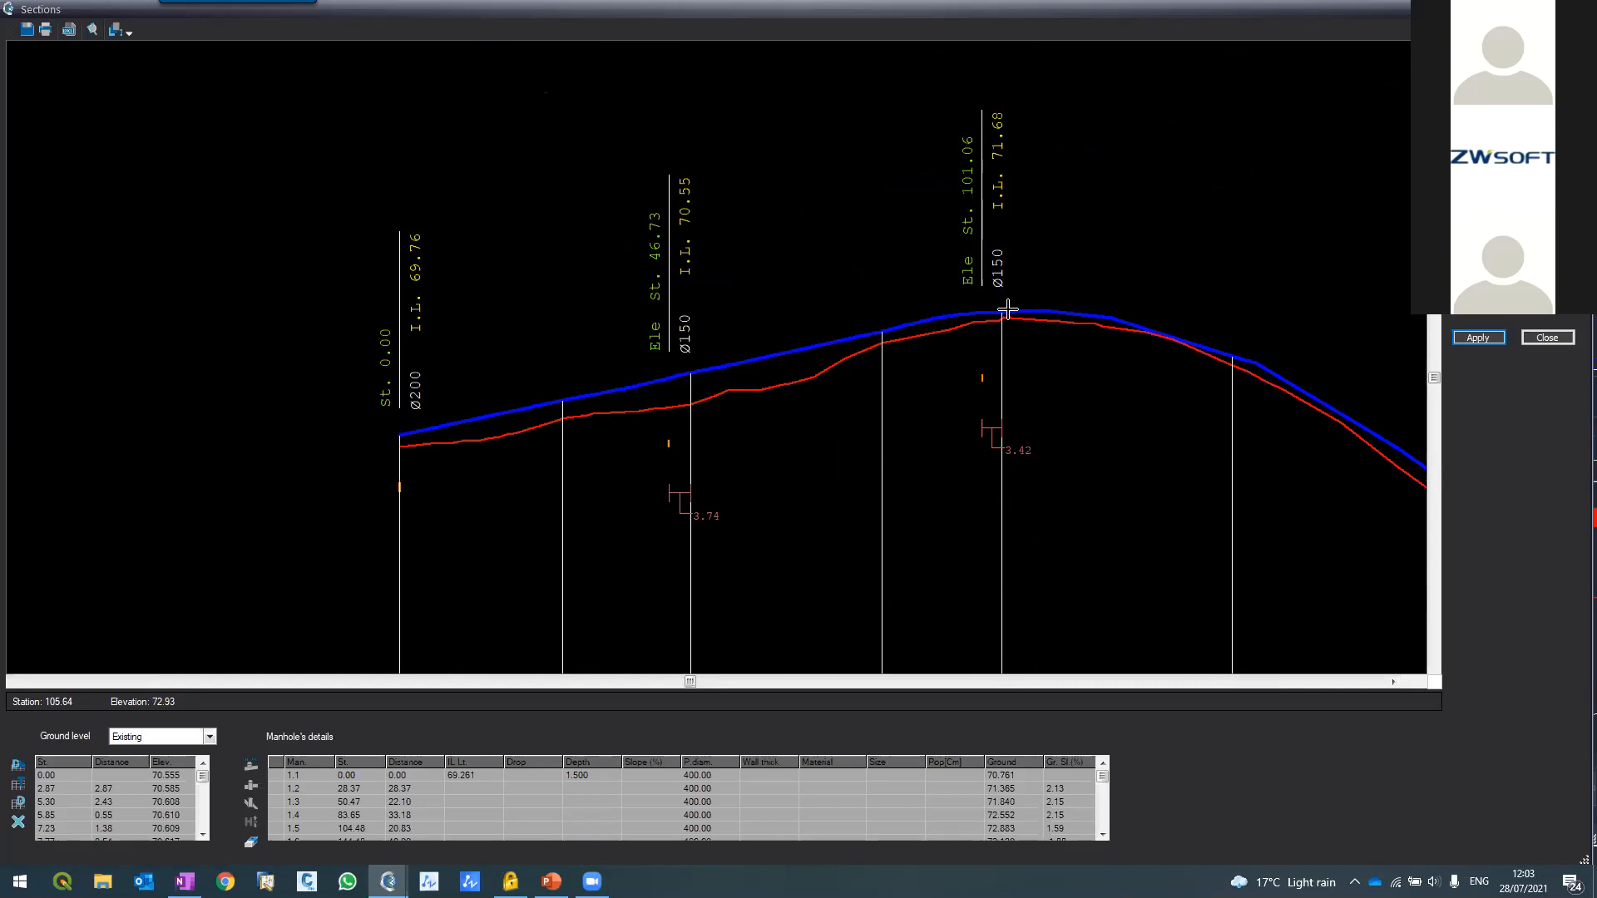
Set the slope from manhole 1.1 to manhole 1.5 to 2% in the manhole details and apply it to the profile
click(342, 828)
click(537, 829)
drag(632, 772, 634, 830)
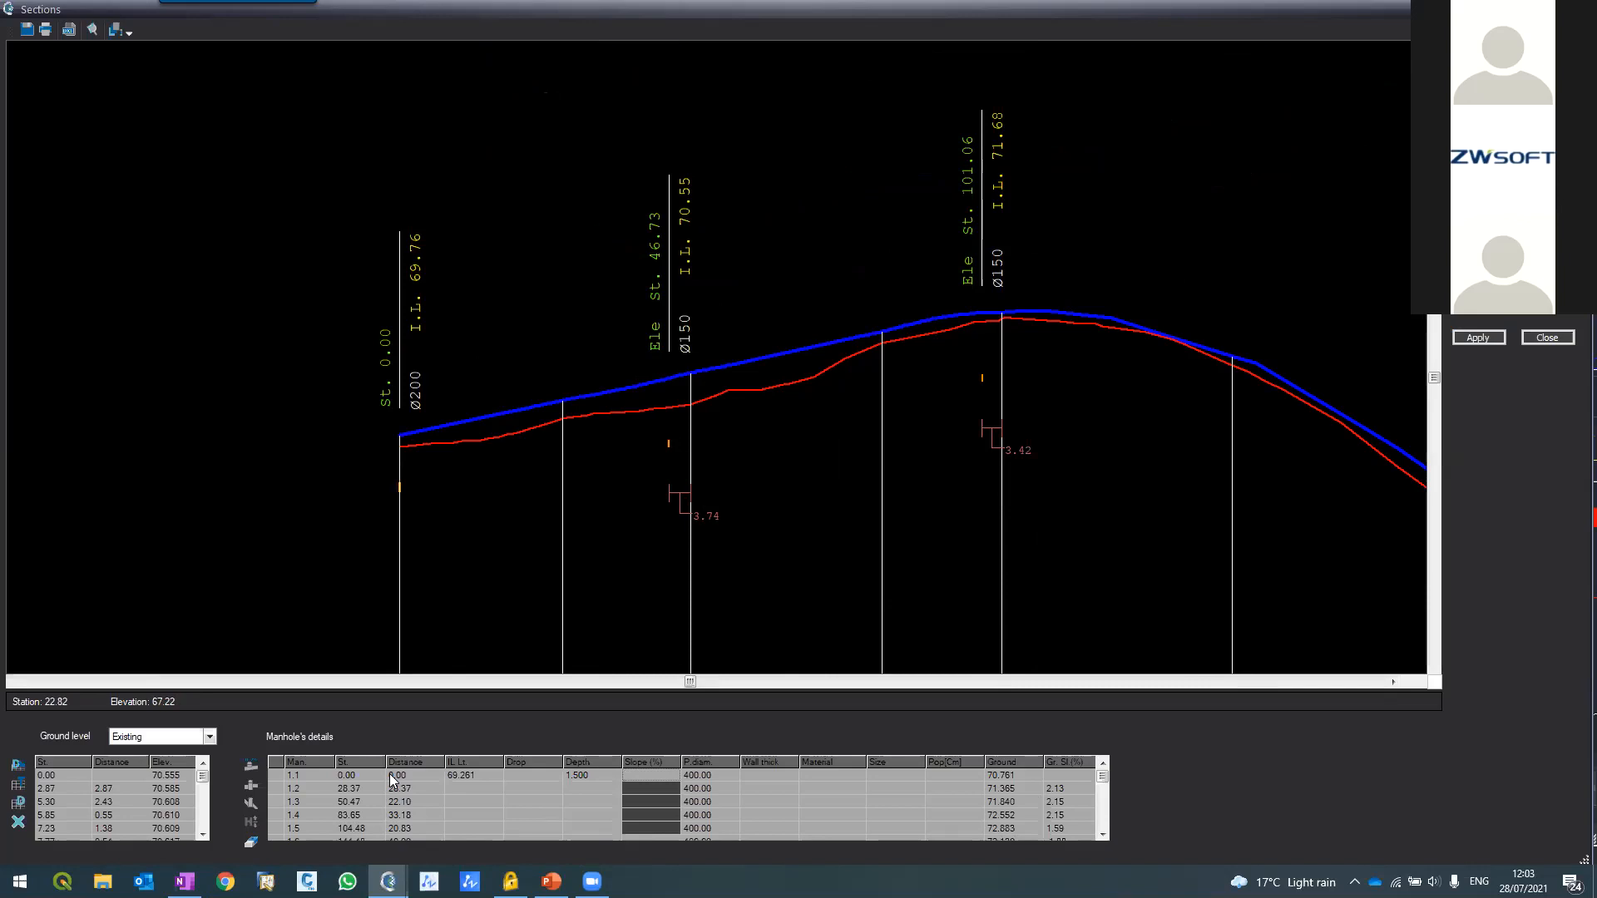
key(Return)
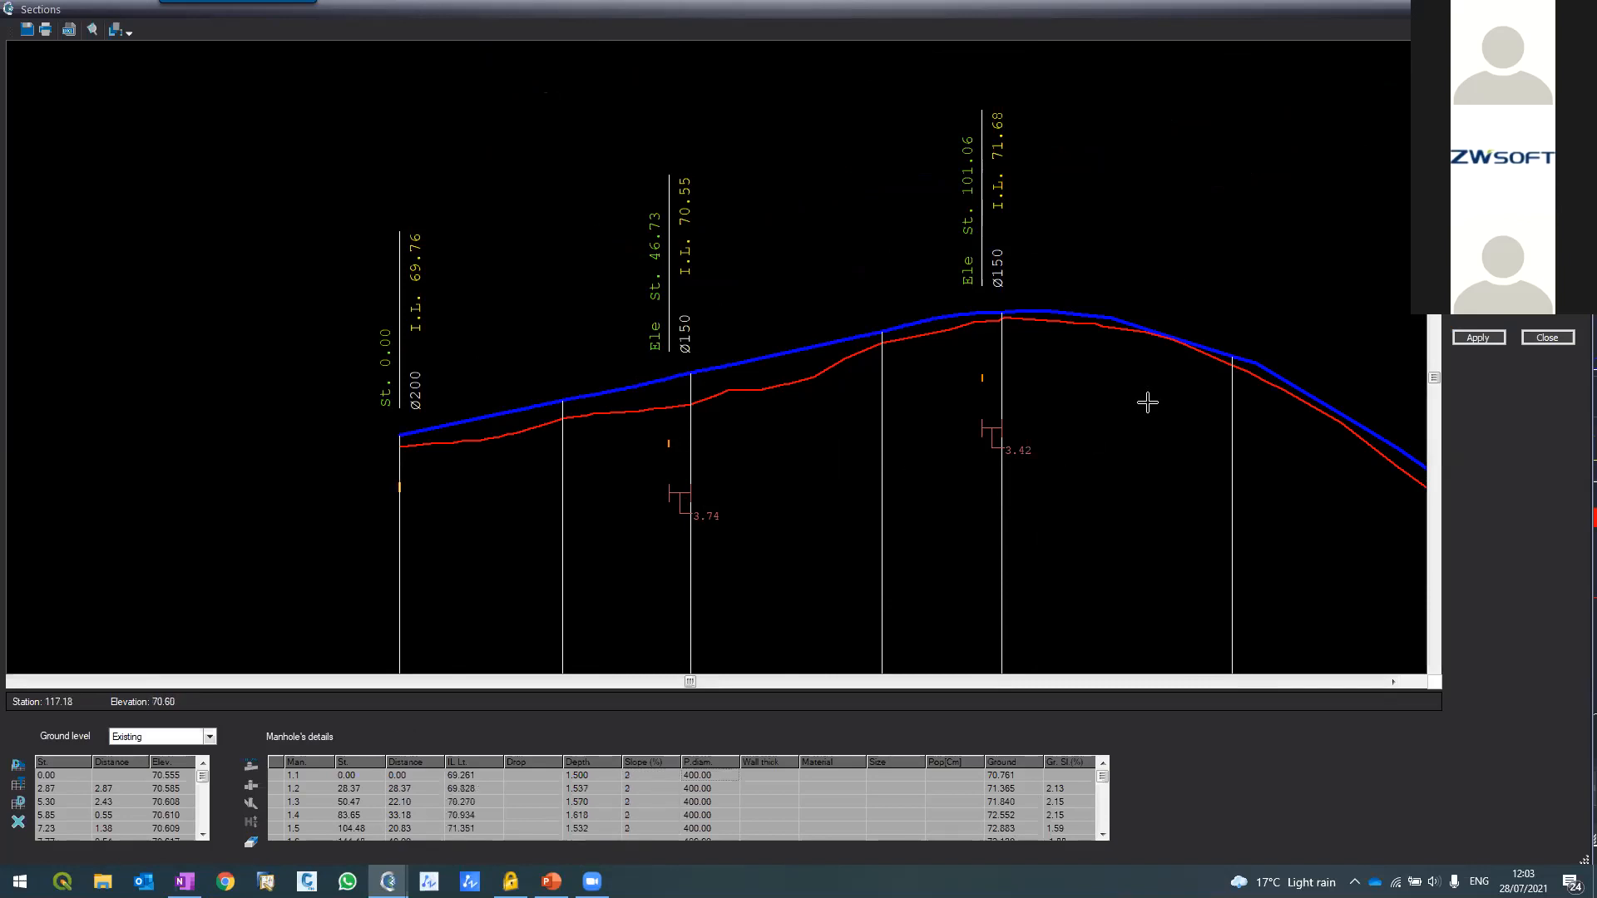
click(1478, 338)
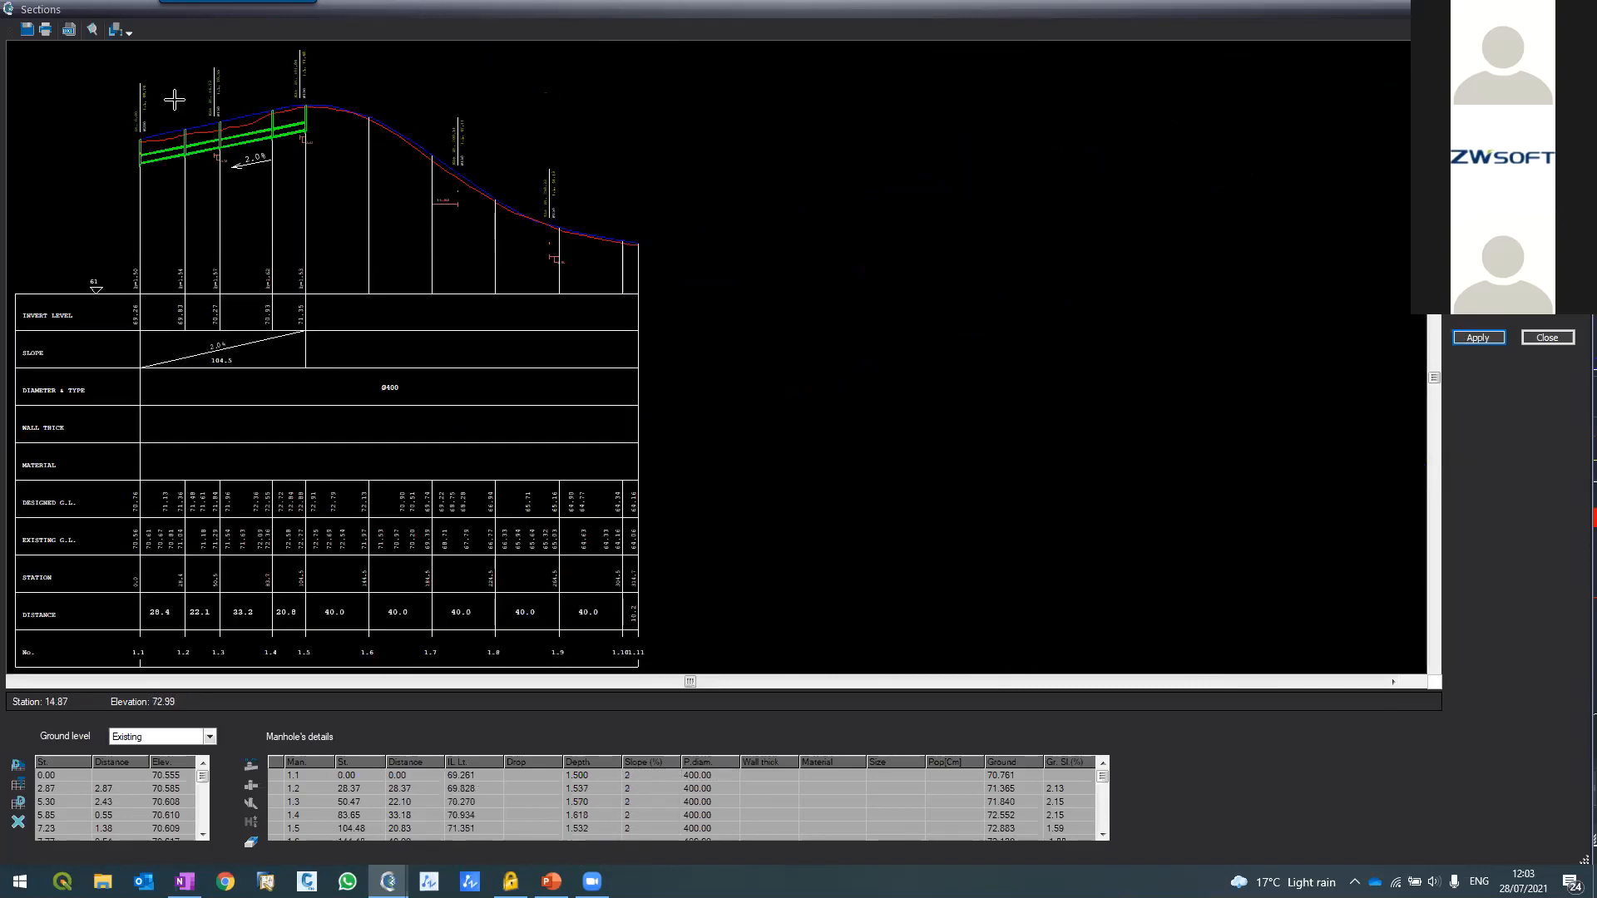
Examine the 2% pipe run between manholes 1.1 and 1.4 against the electricity crossings for clashes
scroll(163, 104, up, 2)
scroll(554, 197, down, 3)
scroll(308, 275, up, 3)
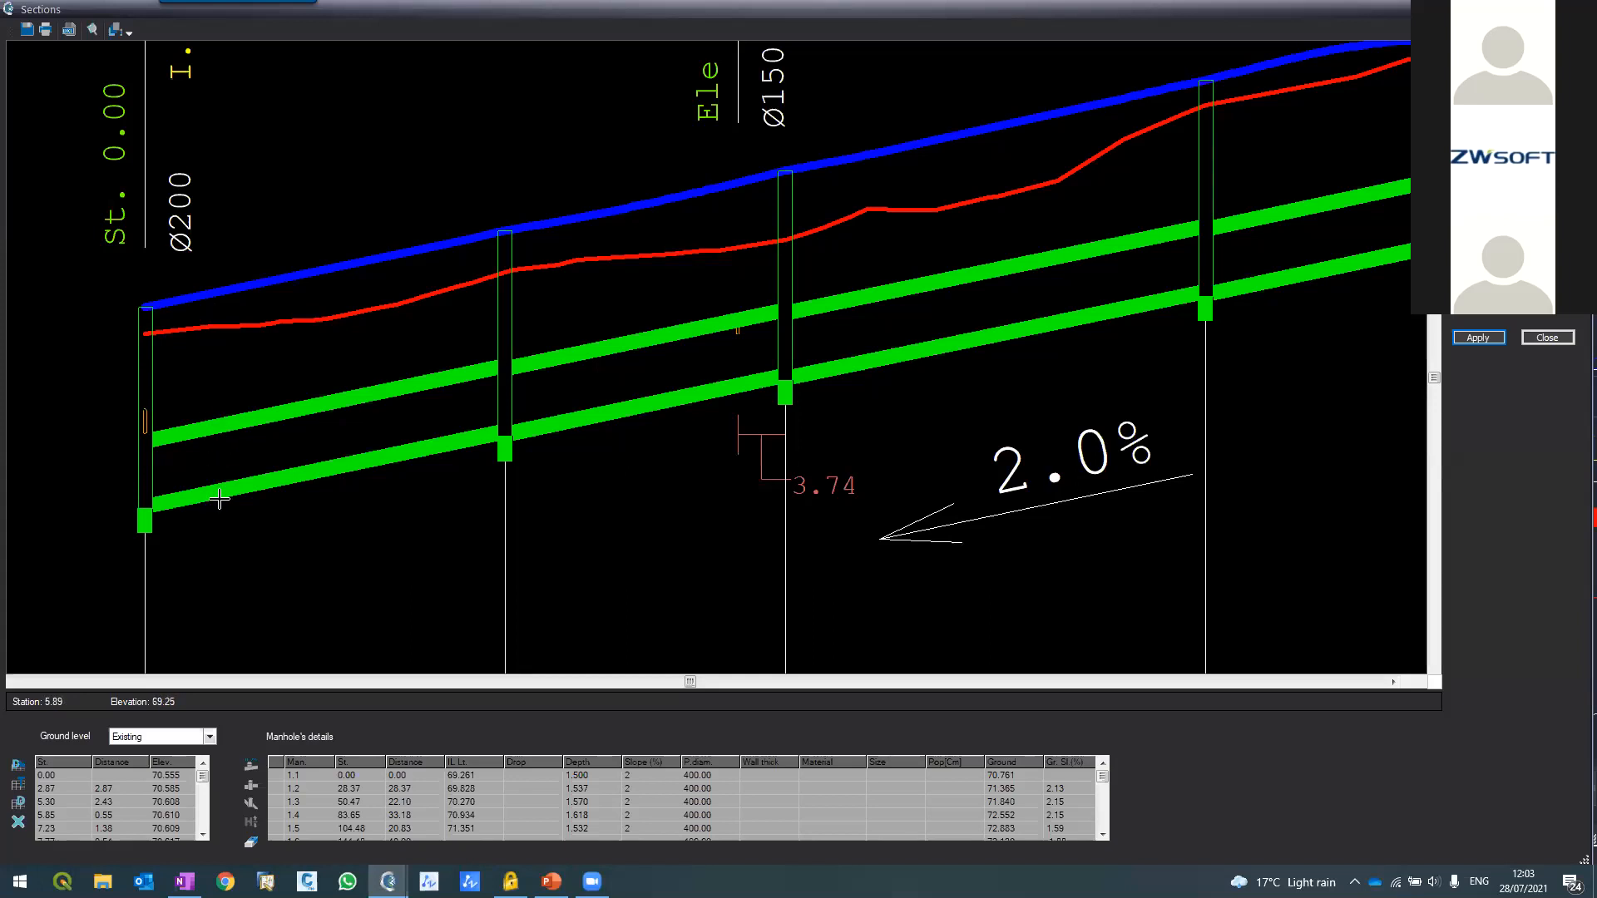
scroll(759, 329, down, 3)
scroll(732, 329, up, 3)
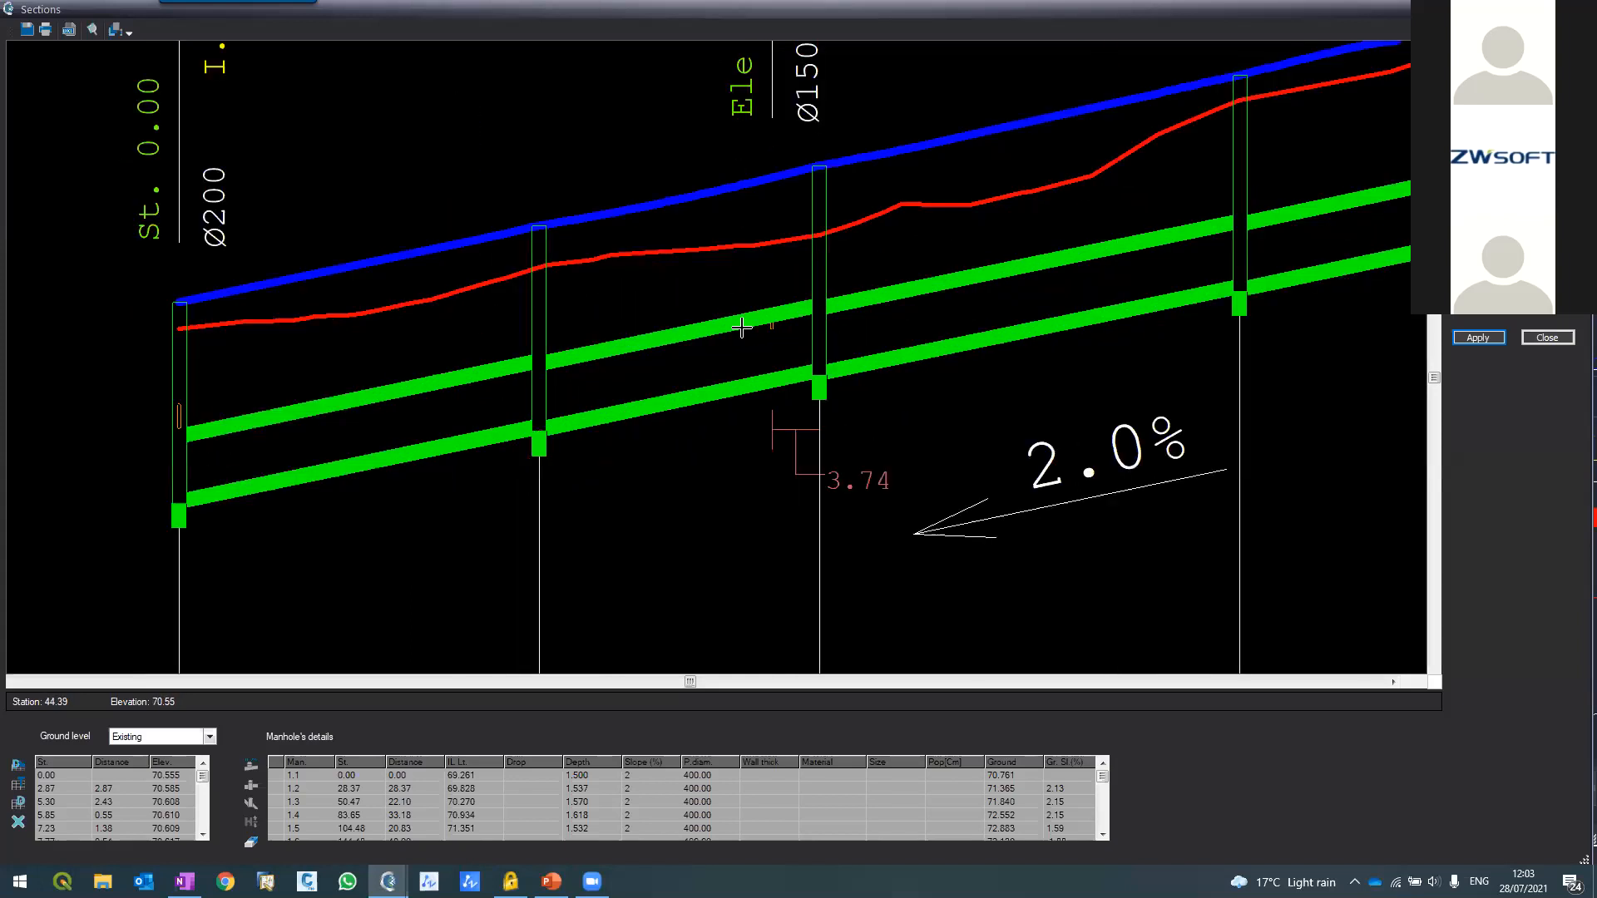
scroll(742, 328, up, 4)
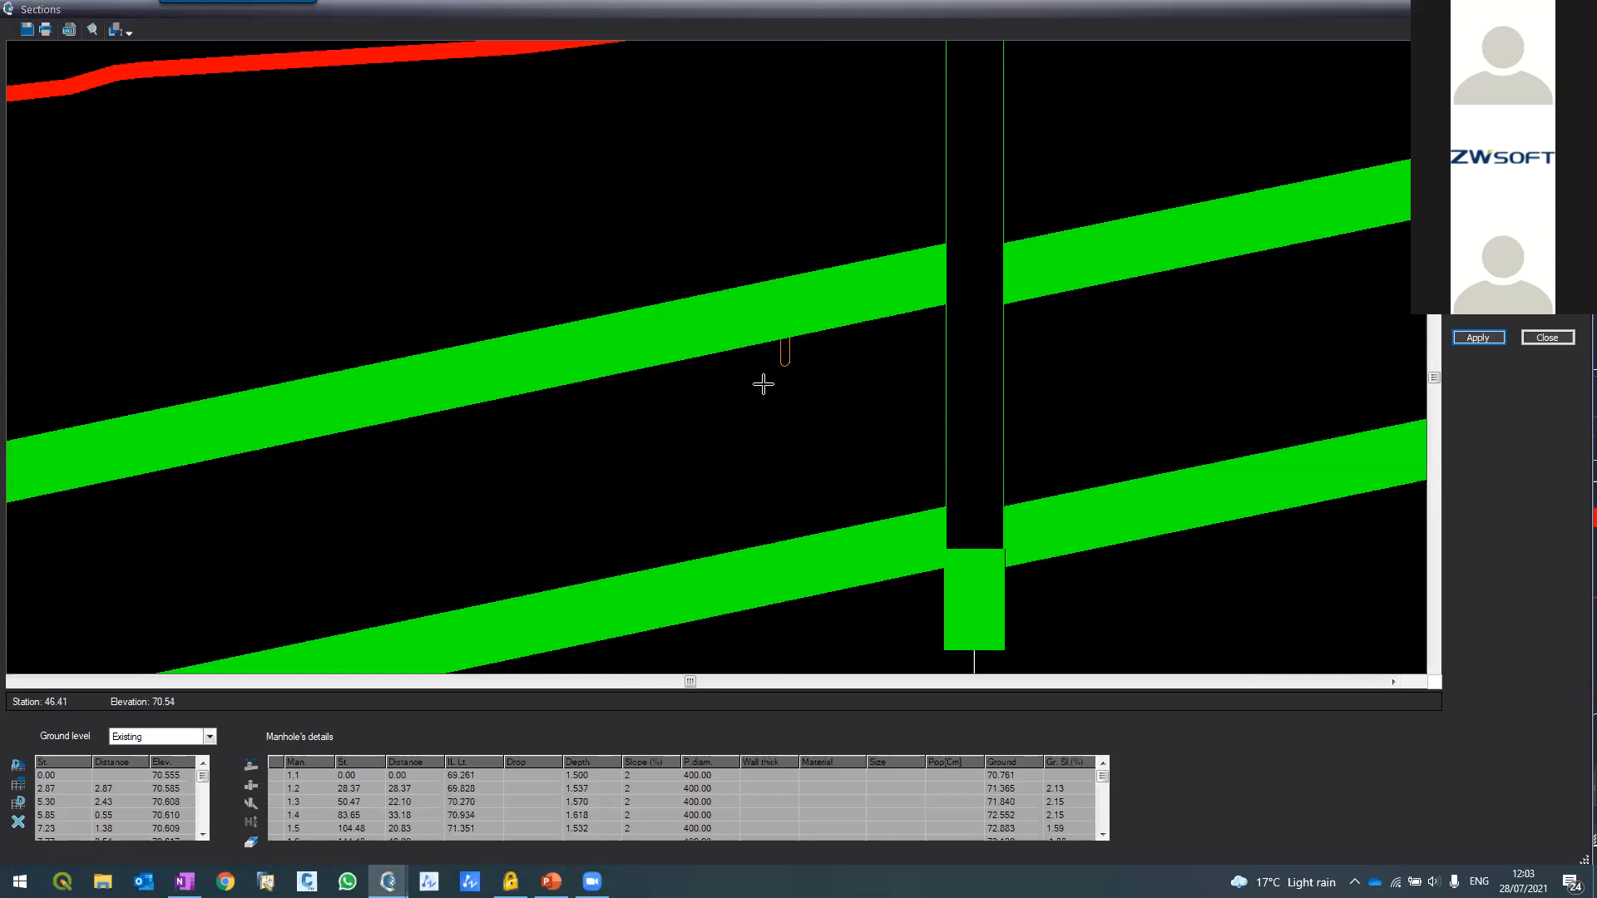
scroll(738, 427, down, 5)
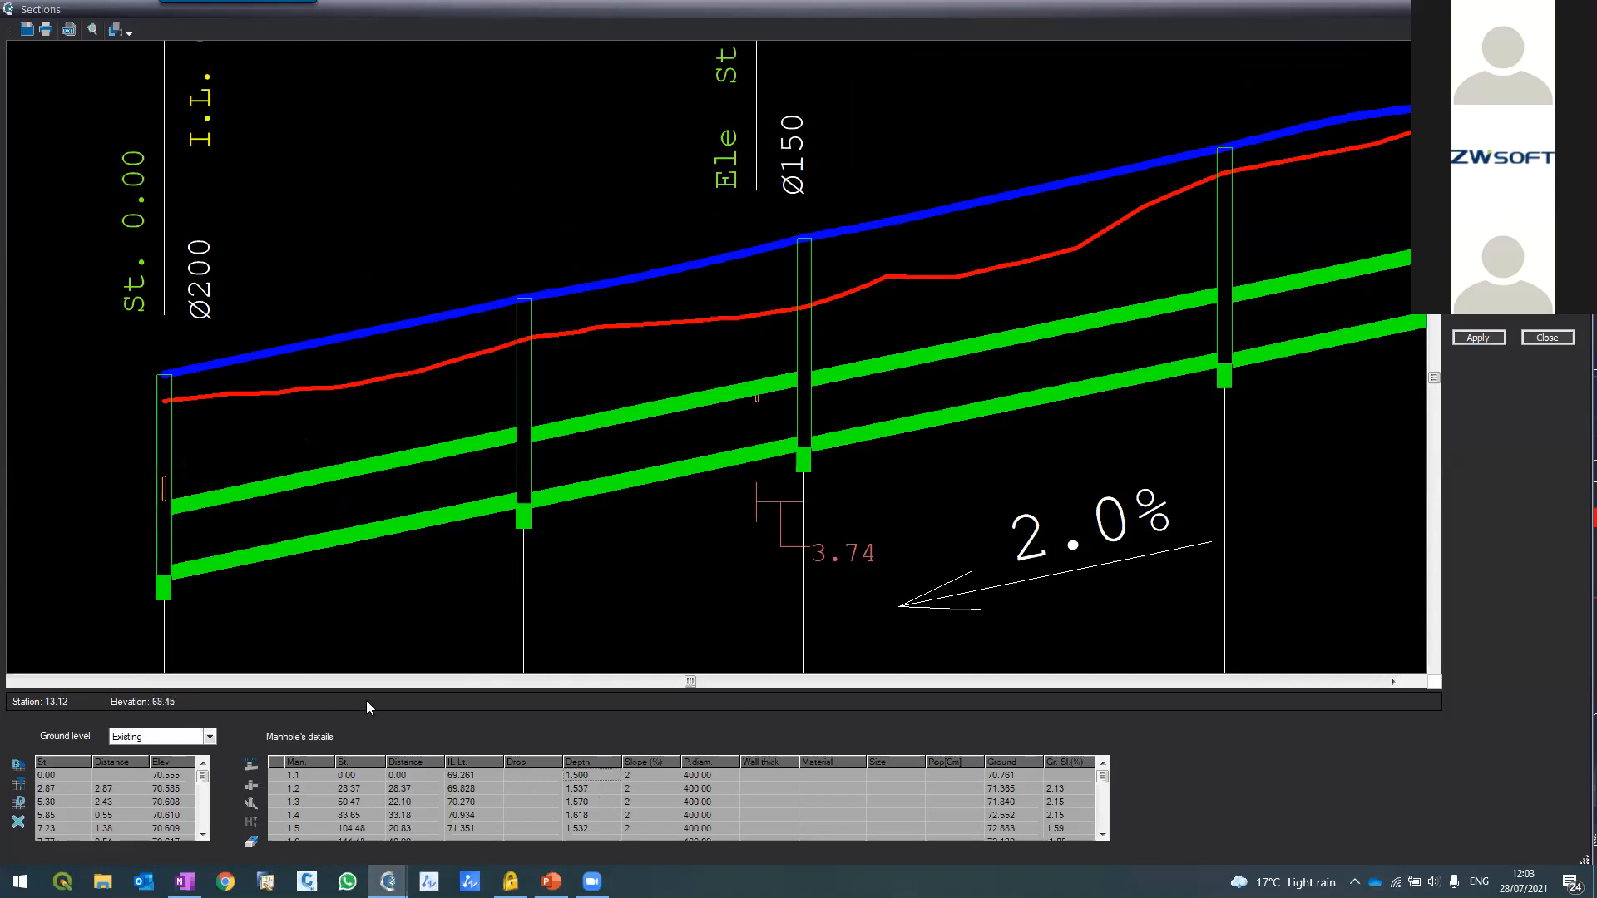
Set the depth of manhole 1.1 to 1.8, apply it and check the pipe's clearance from the electricity crossings up to manhole 1.5
key(BackSpace)
key(BackSpace)
key(BackSpace)
text(800)
key(Return)
scroll(204, 123, up, 3)
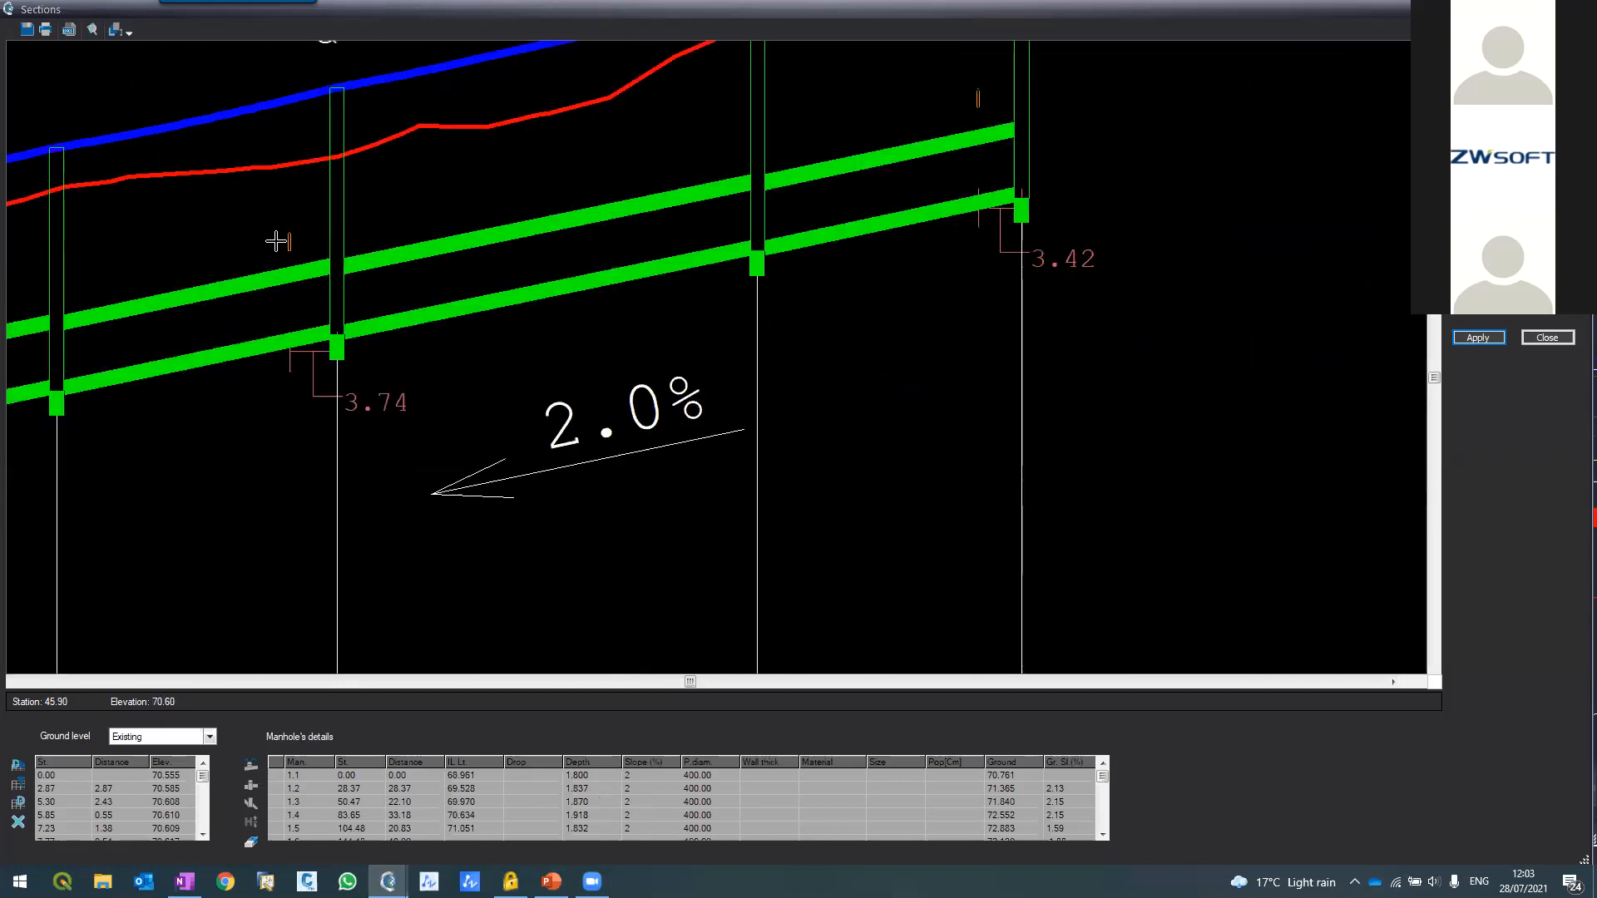
scroll(312, 241, down, 3)
scroll(297, 259, up, 3)
scroll(297, 259, down, 3)
scroll(298, 278, up, 3)
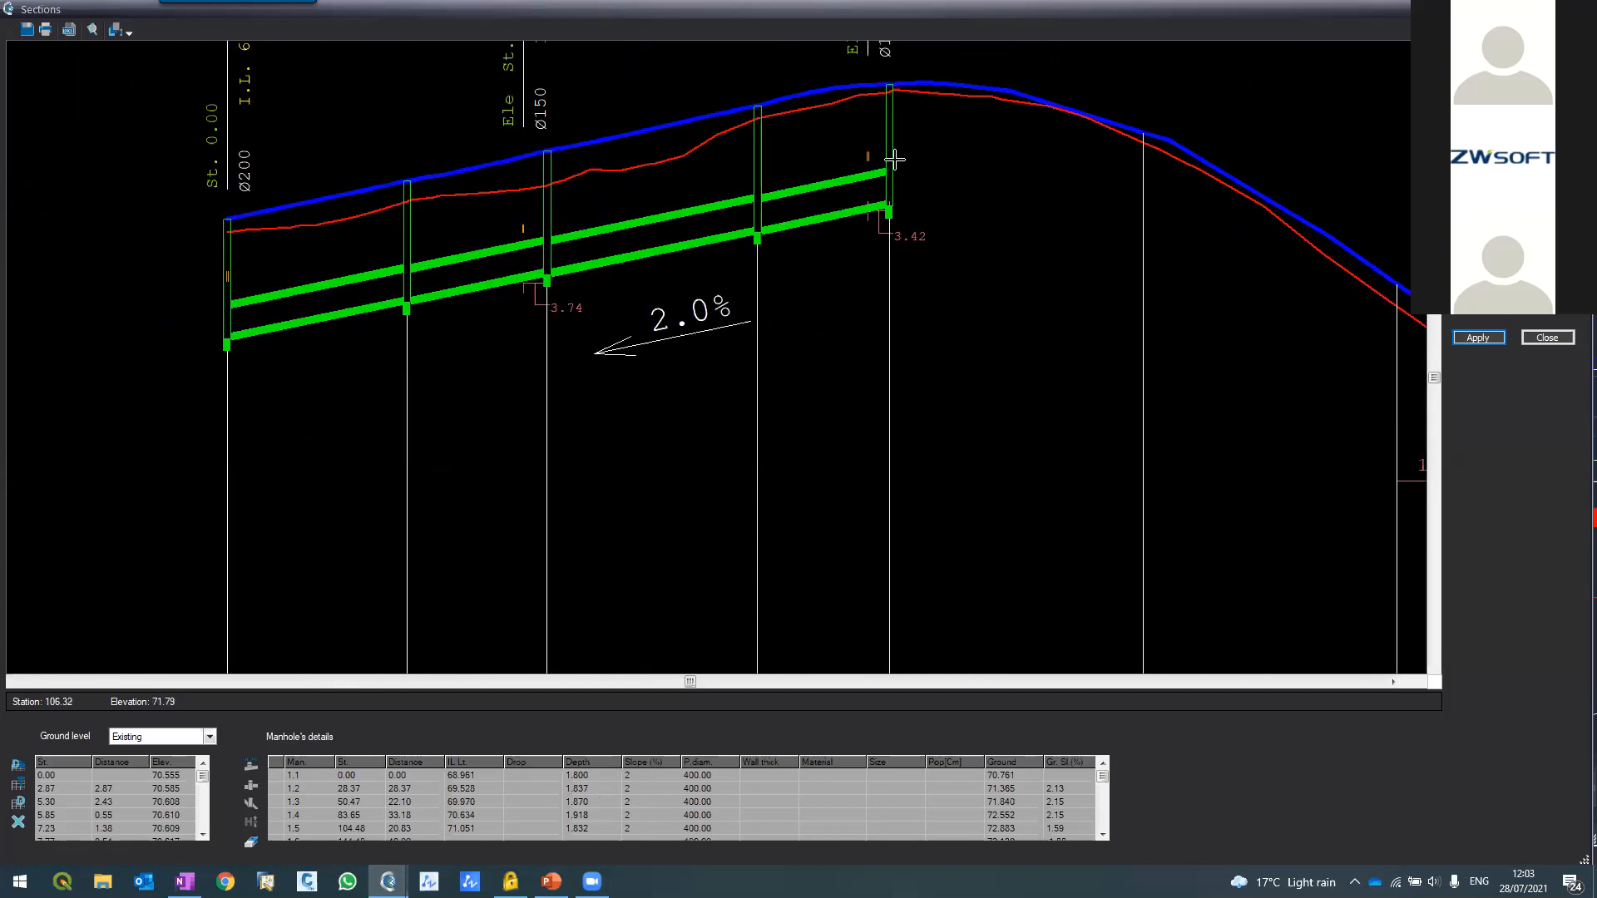
scroll(894, 158, down, 2)
scroll(881, 158, up, 1)
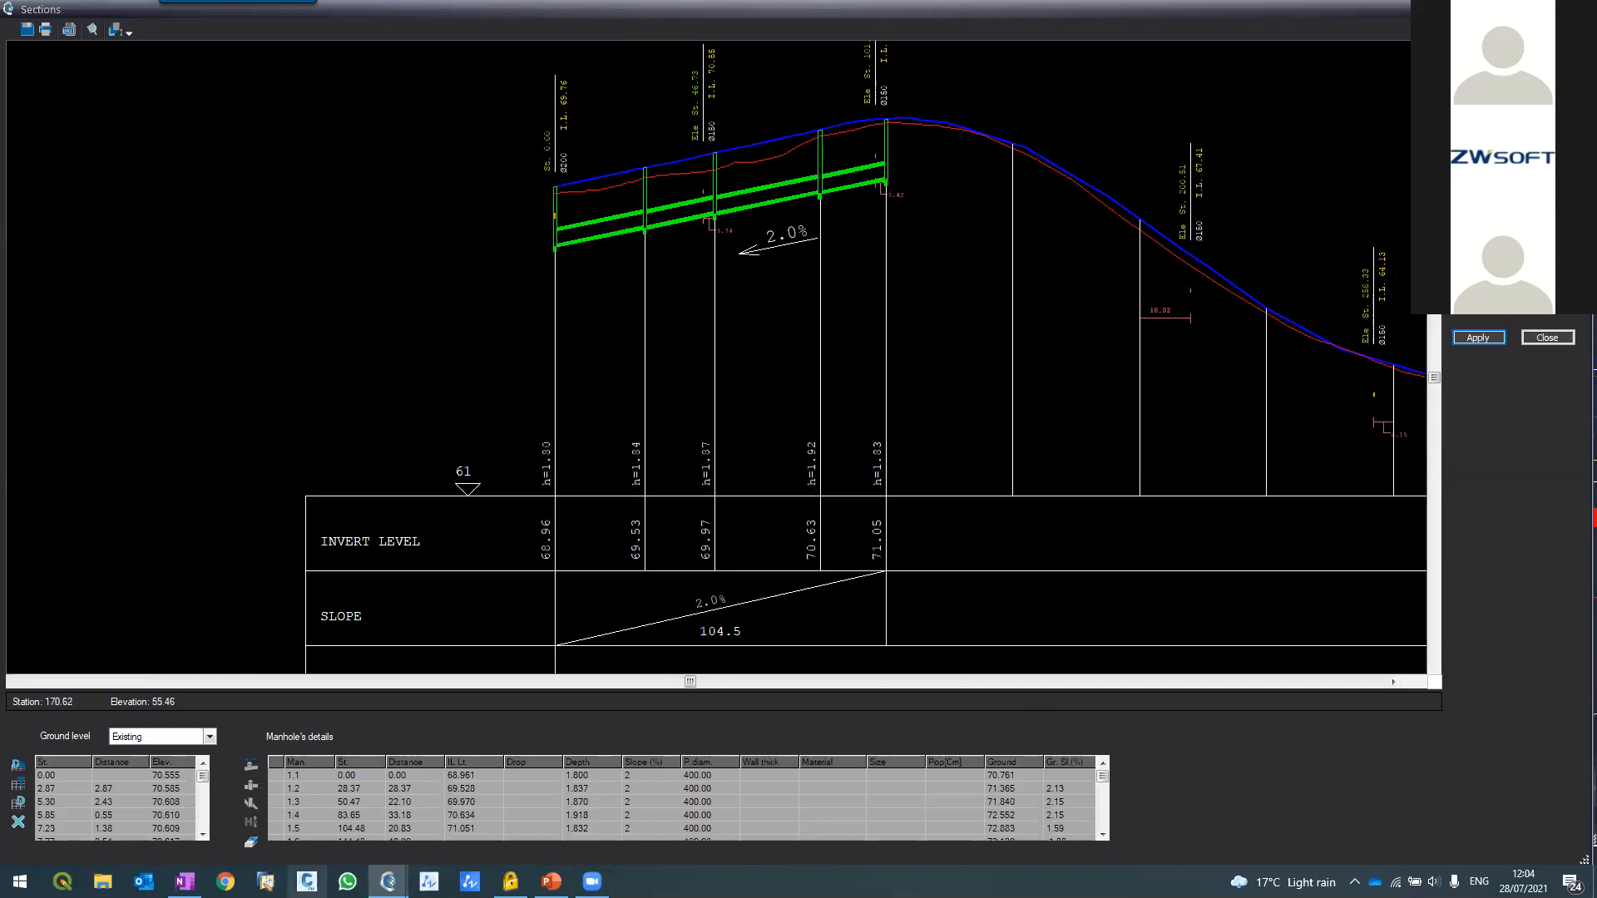
Set the depths of manholes 1.8 and 1.9 to 1.5, apply them and check the downhill part of the profile
scroll(1104, 834, down, 5)
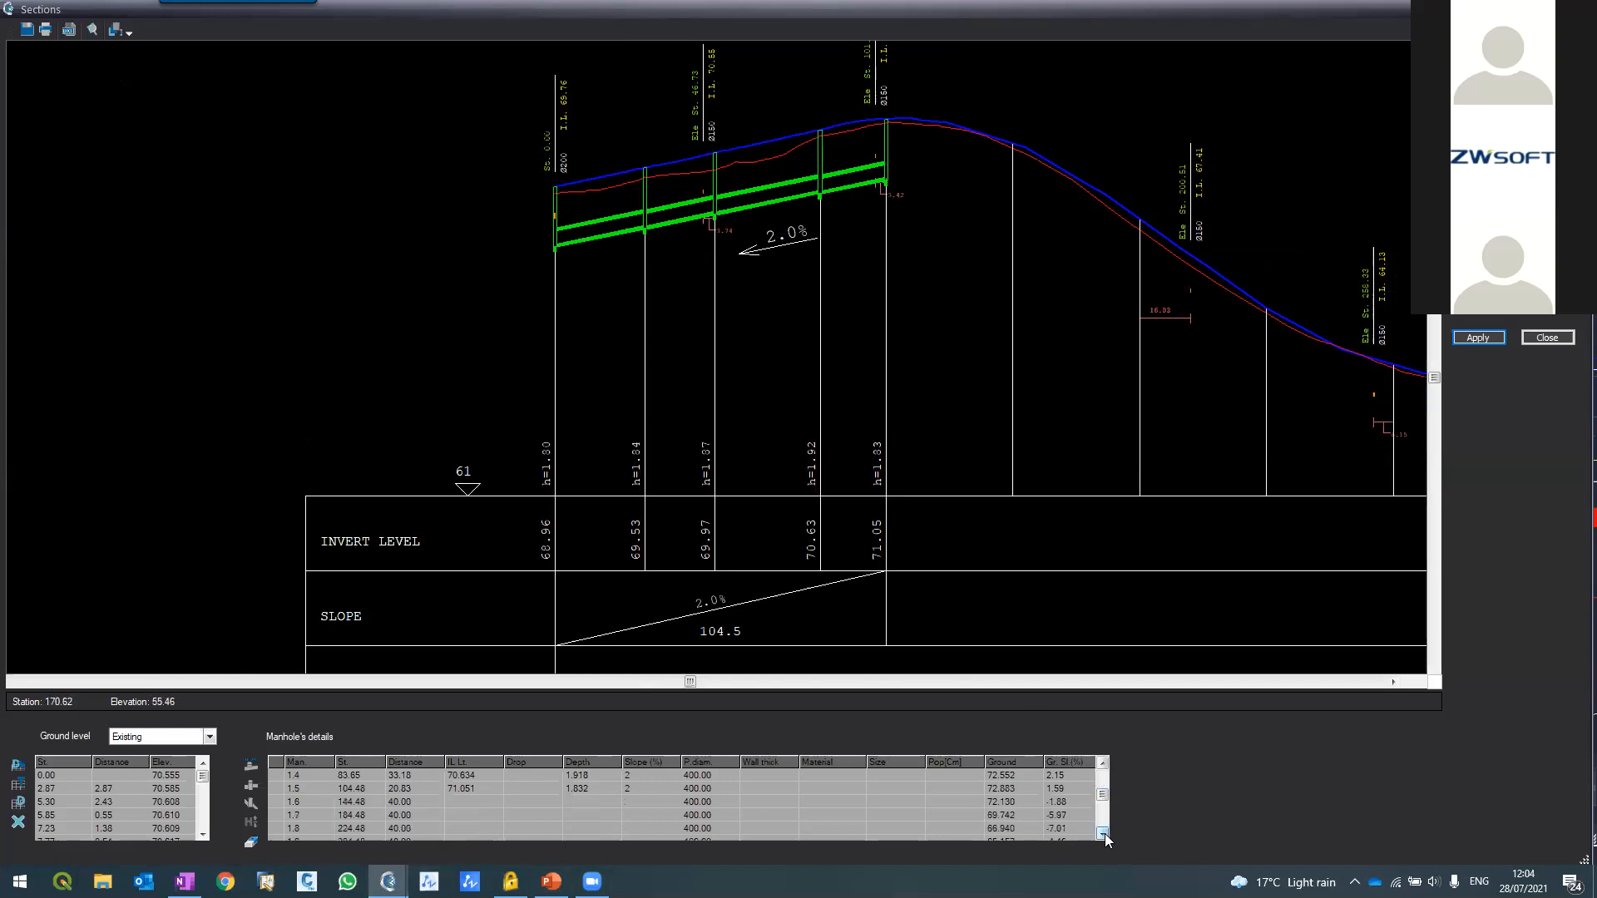
click(416, 816)
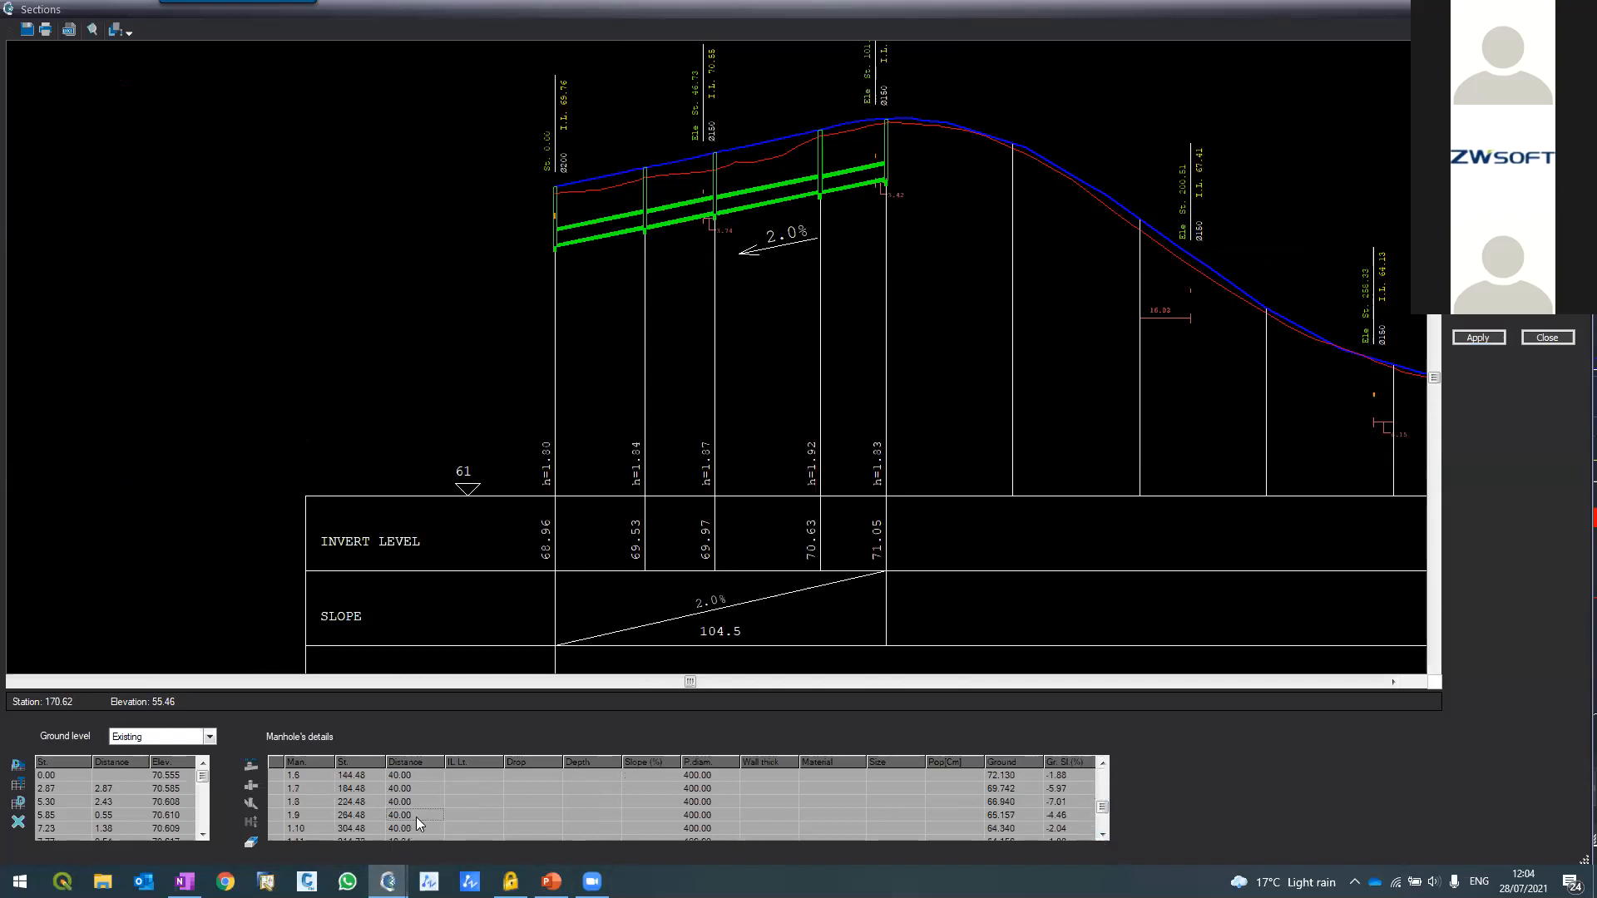
click(533, 813)
key(Return)
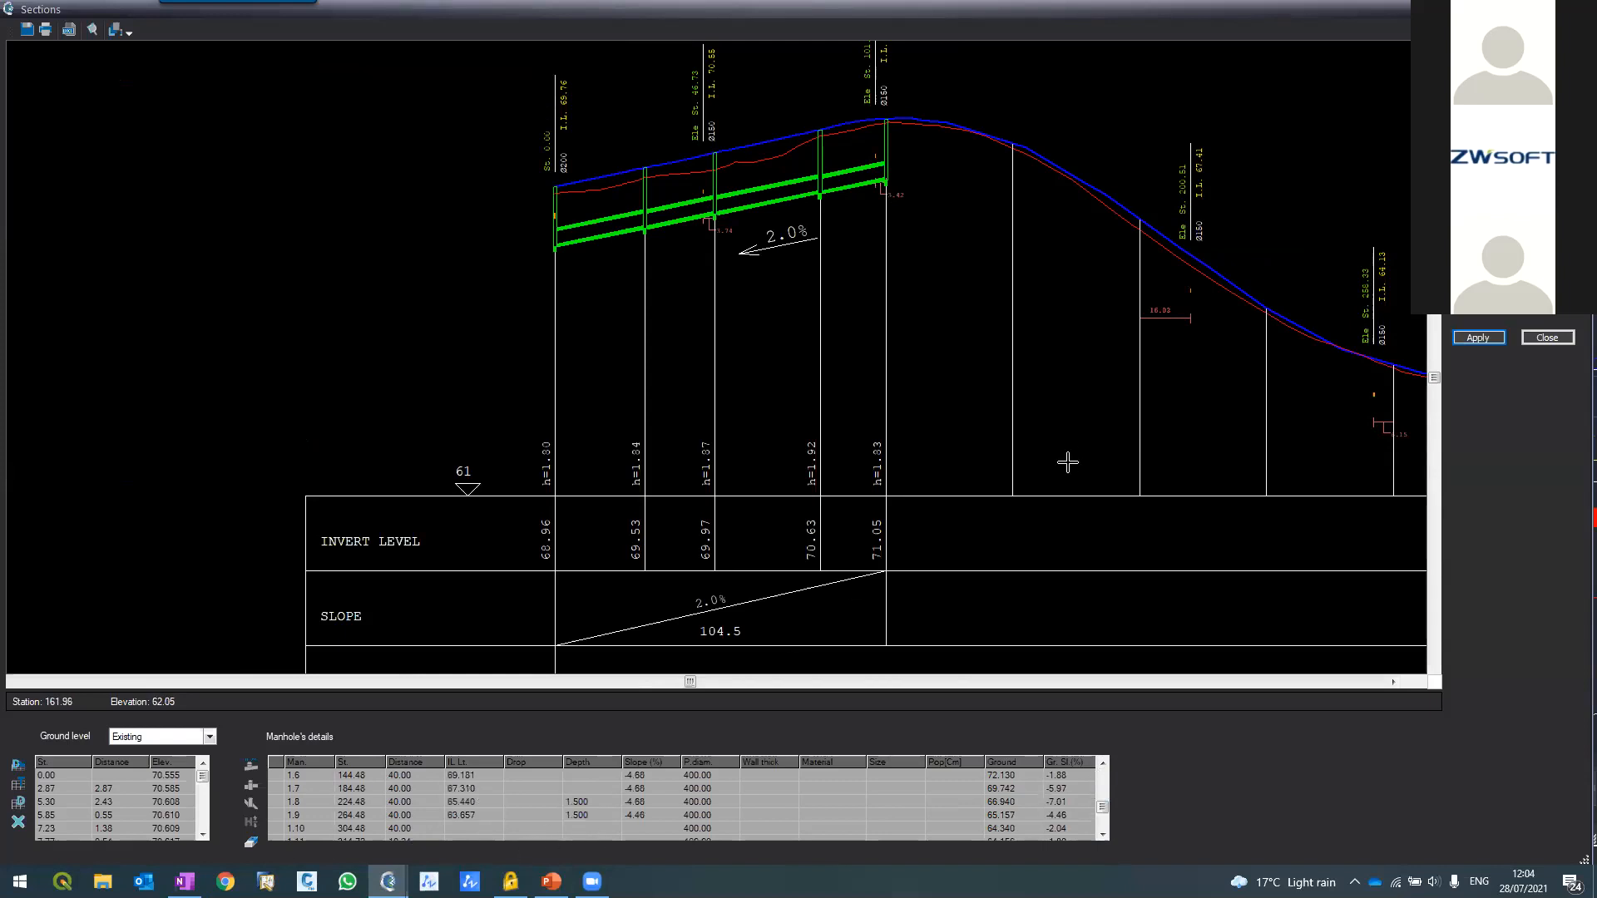
click(1477, 337)
scroll(400, 153, up, 3)
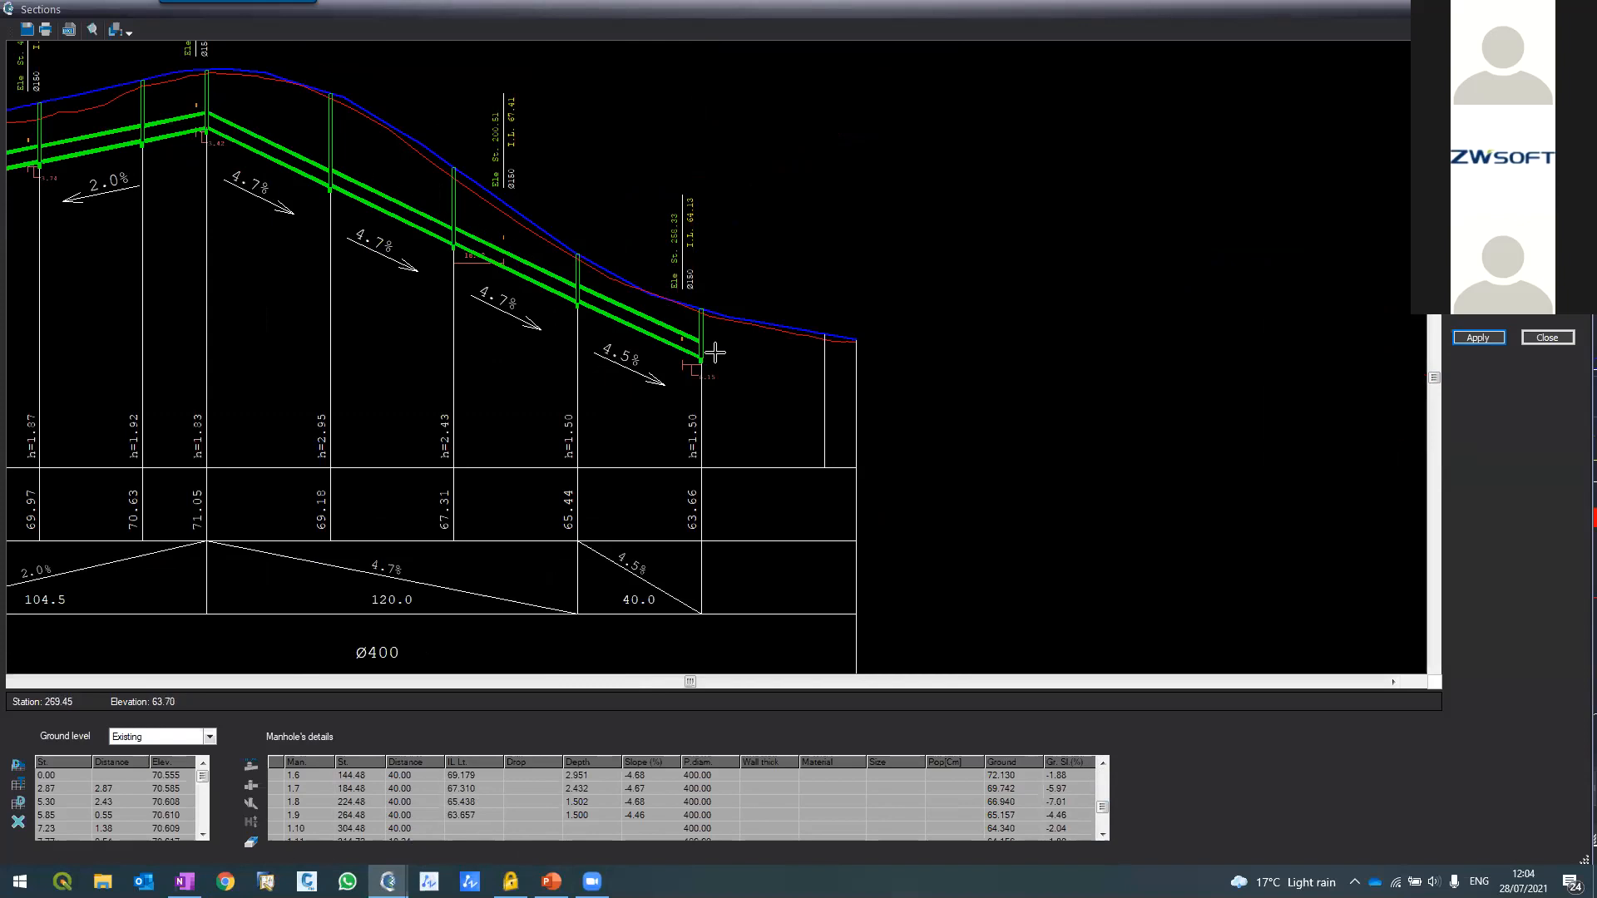
scroll(441, 268, up, 3)
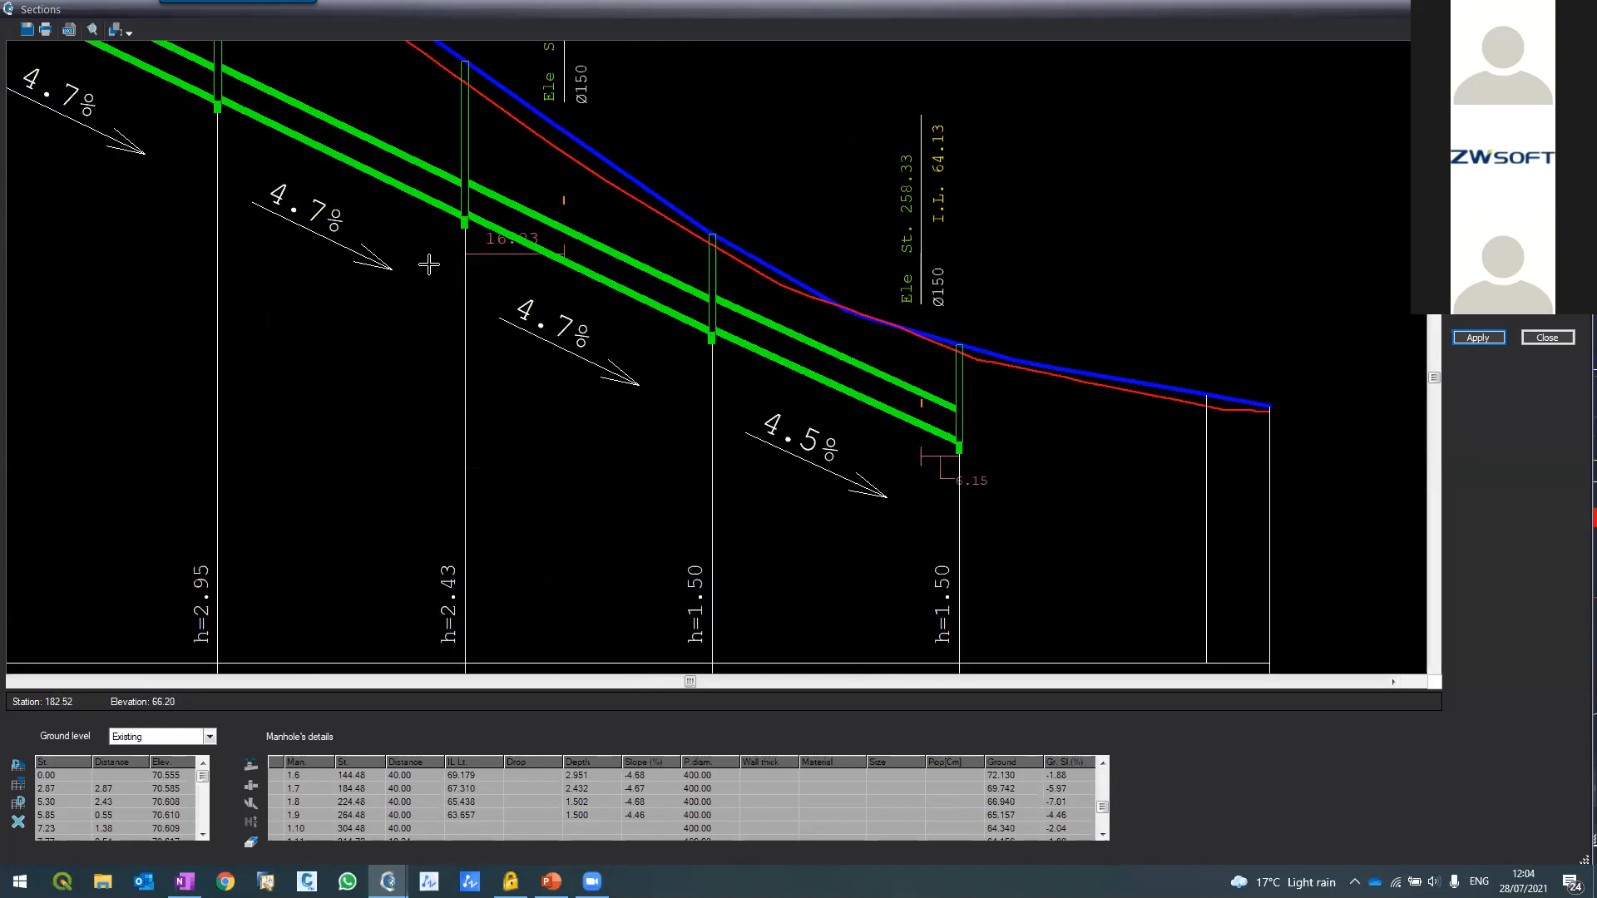
scroll(434, 265, down, 3)
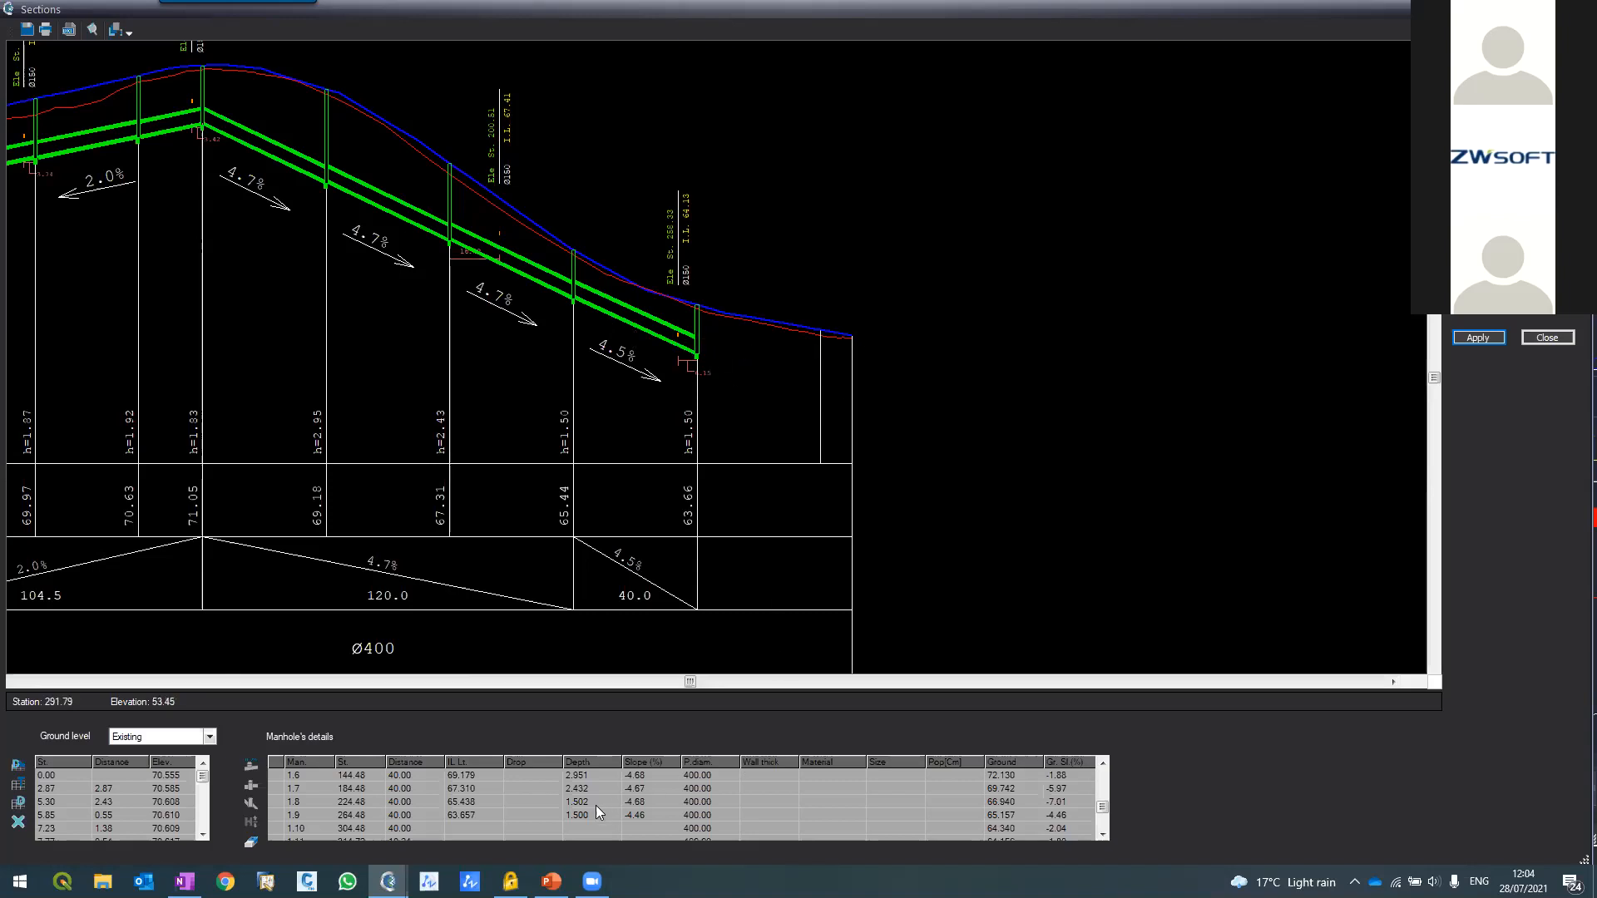
Try a depth of 1.45 for the last manhole, 1.11, in the manhole details
scroll(1091, 836, down, 1)
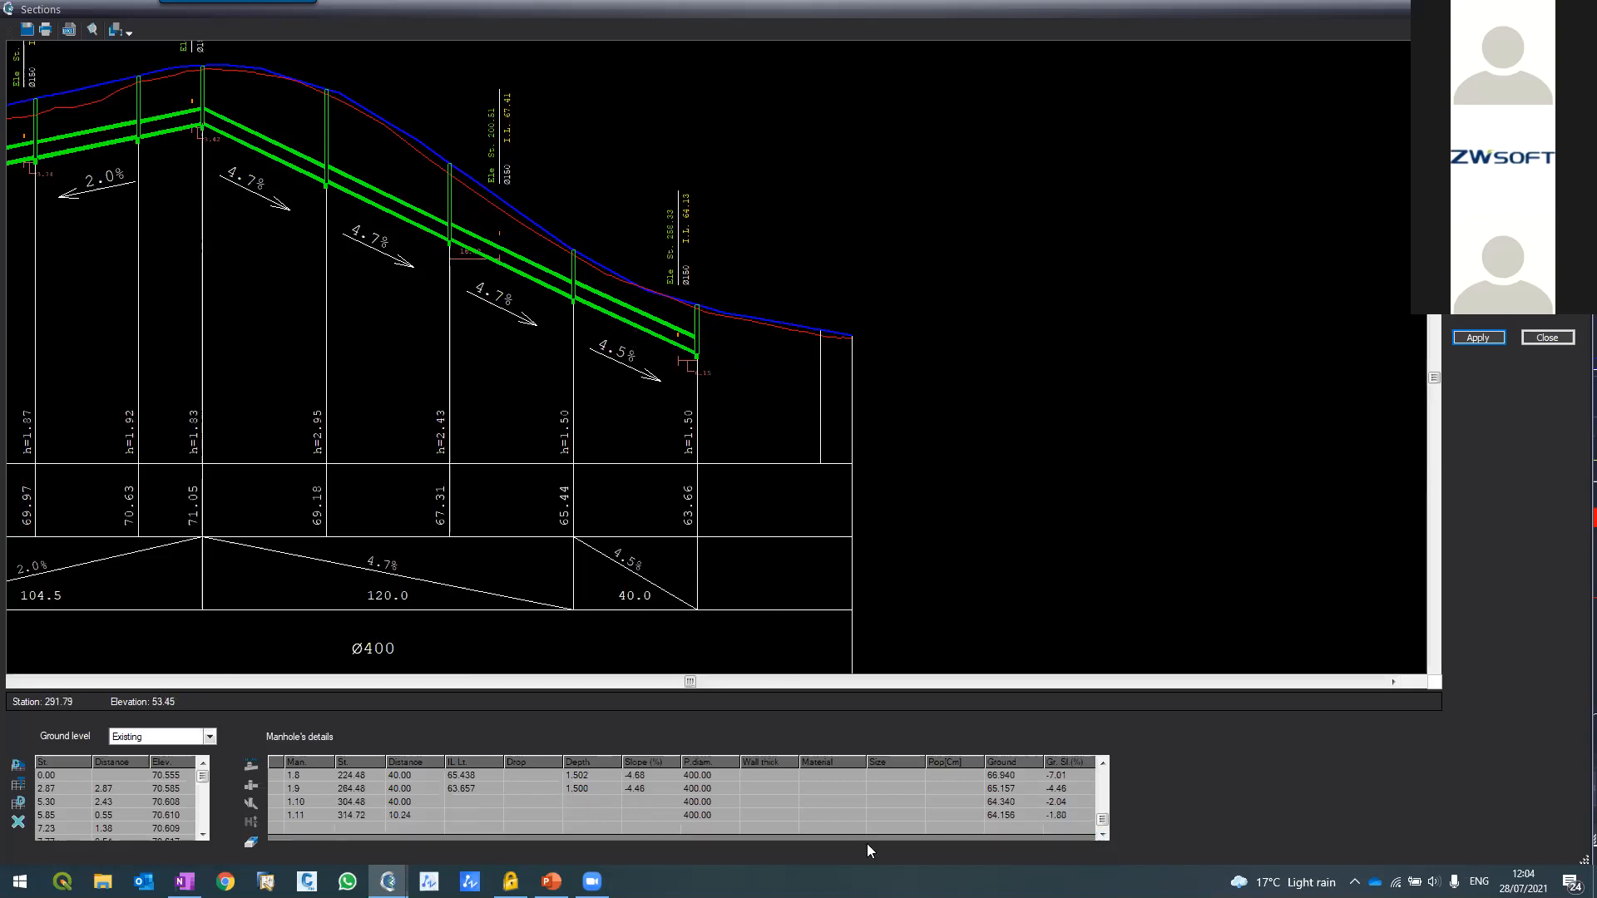
click(576, 817)
text(1.45)
key(Return)
click(580, 817)
key(Return)
Set the slope of manholes 1.10 and 1.11 to -2% and apply it to the profile
click(642, 801)
text(--)
click(1477, 337)
Examine the end of the main line's profile, including manhole 1.8 and the electricity crossing just before manhole 1.9
scroll(530, 237, up, 6)
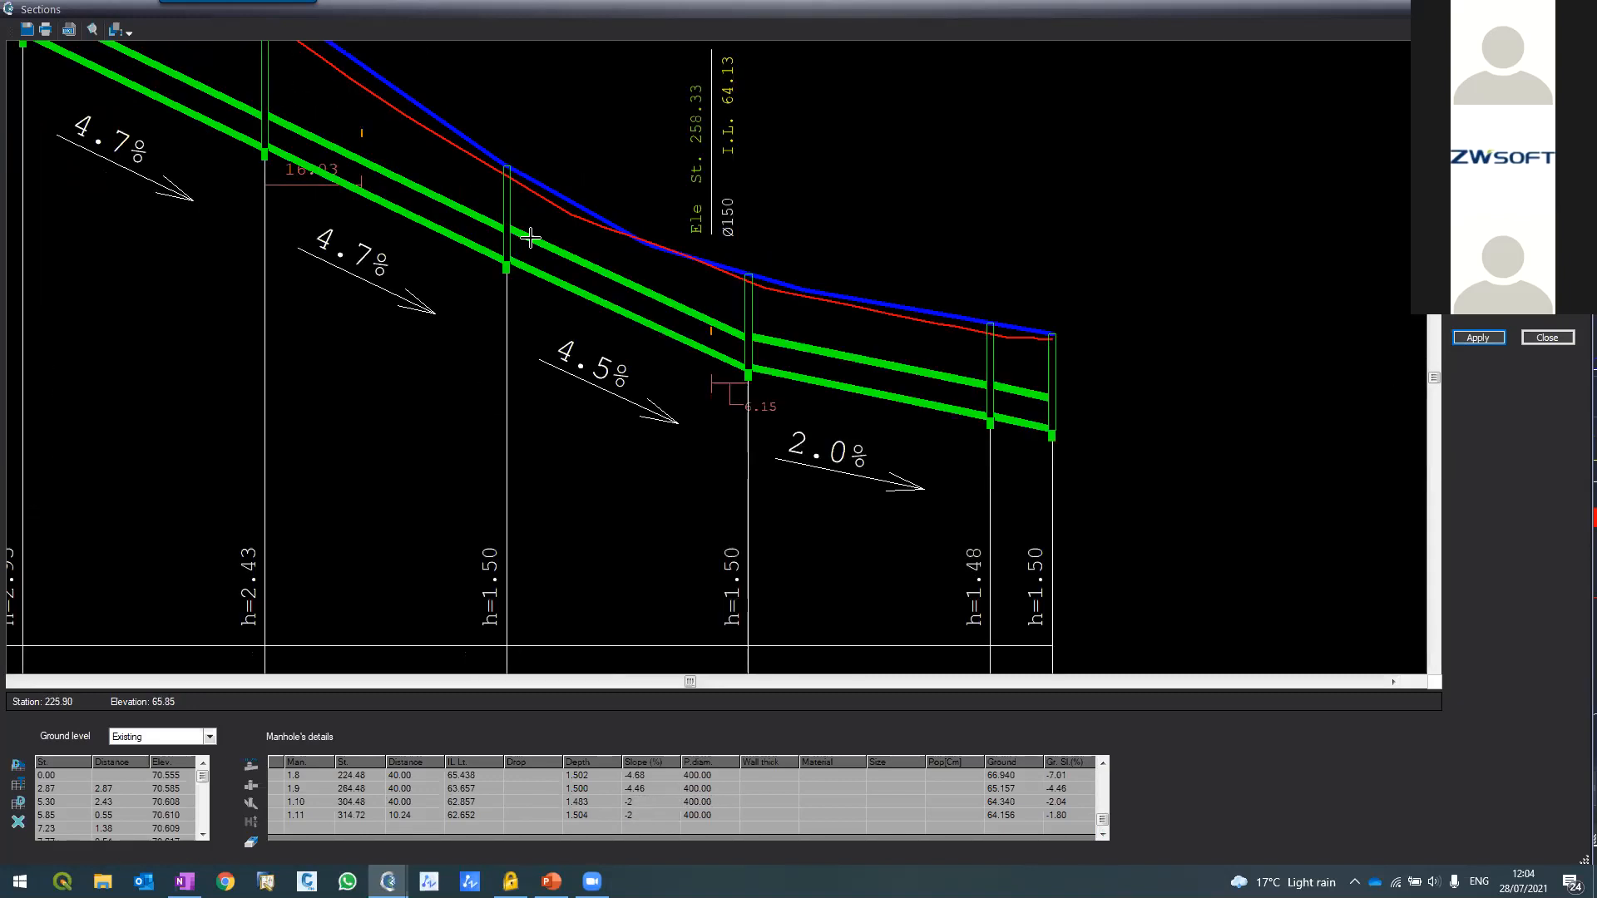
scroll(624, 274, down, 6)
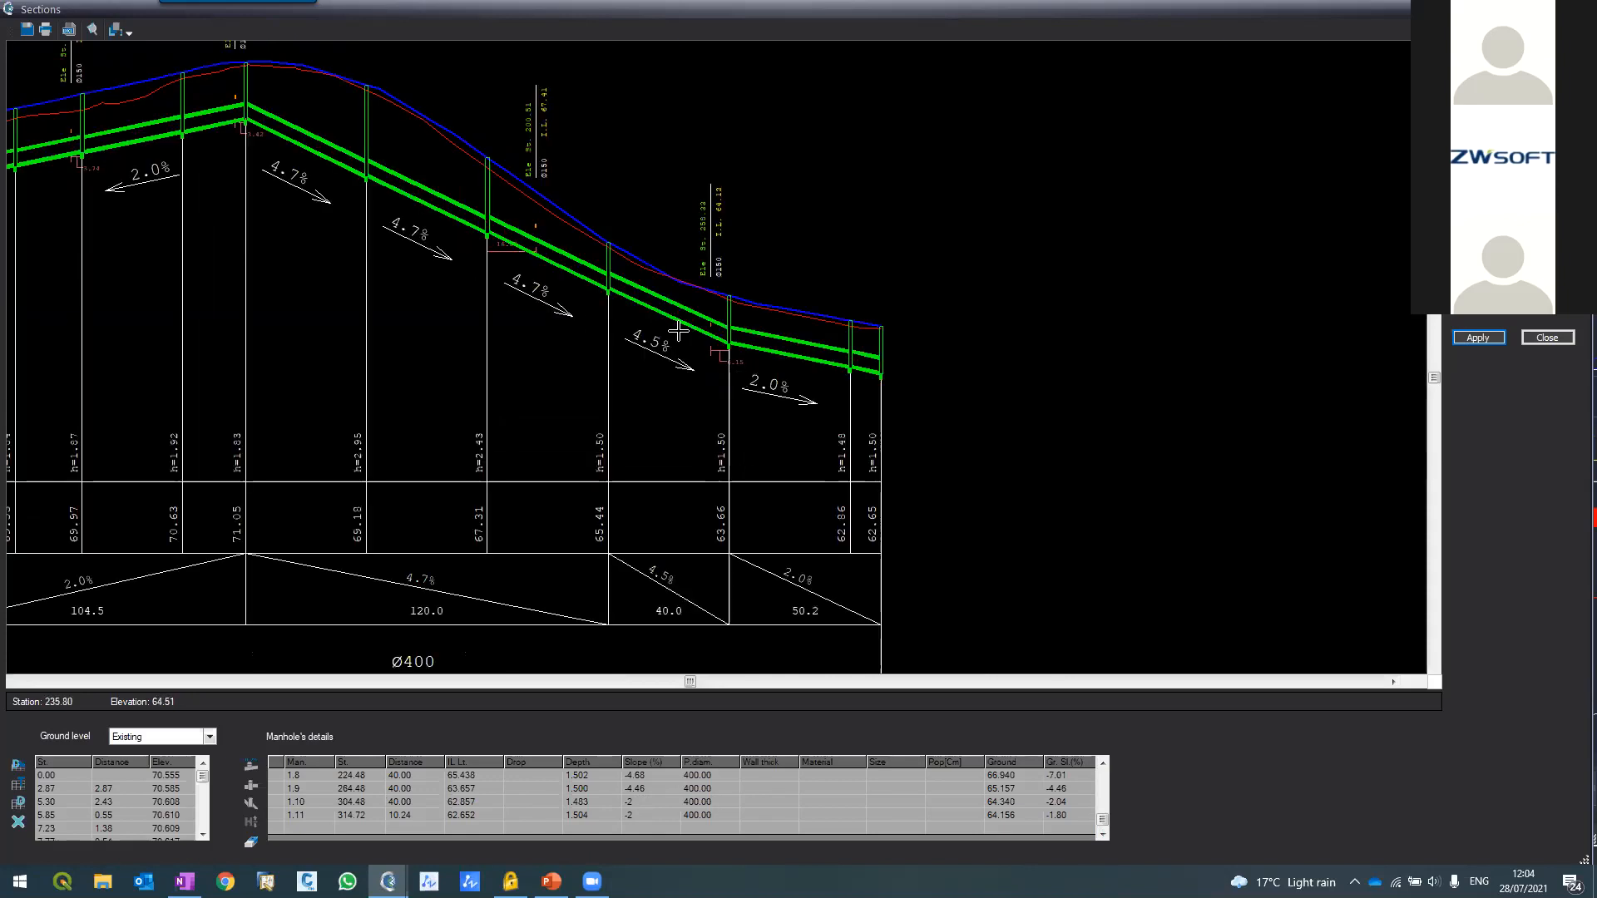
scroll(702, 307, up, 6)
scroll(701, 307, up, 2)
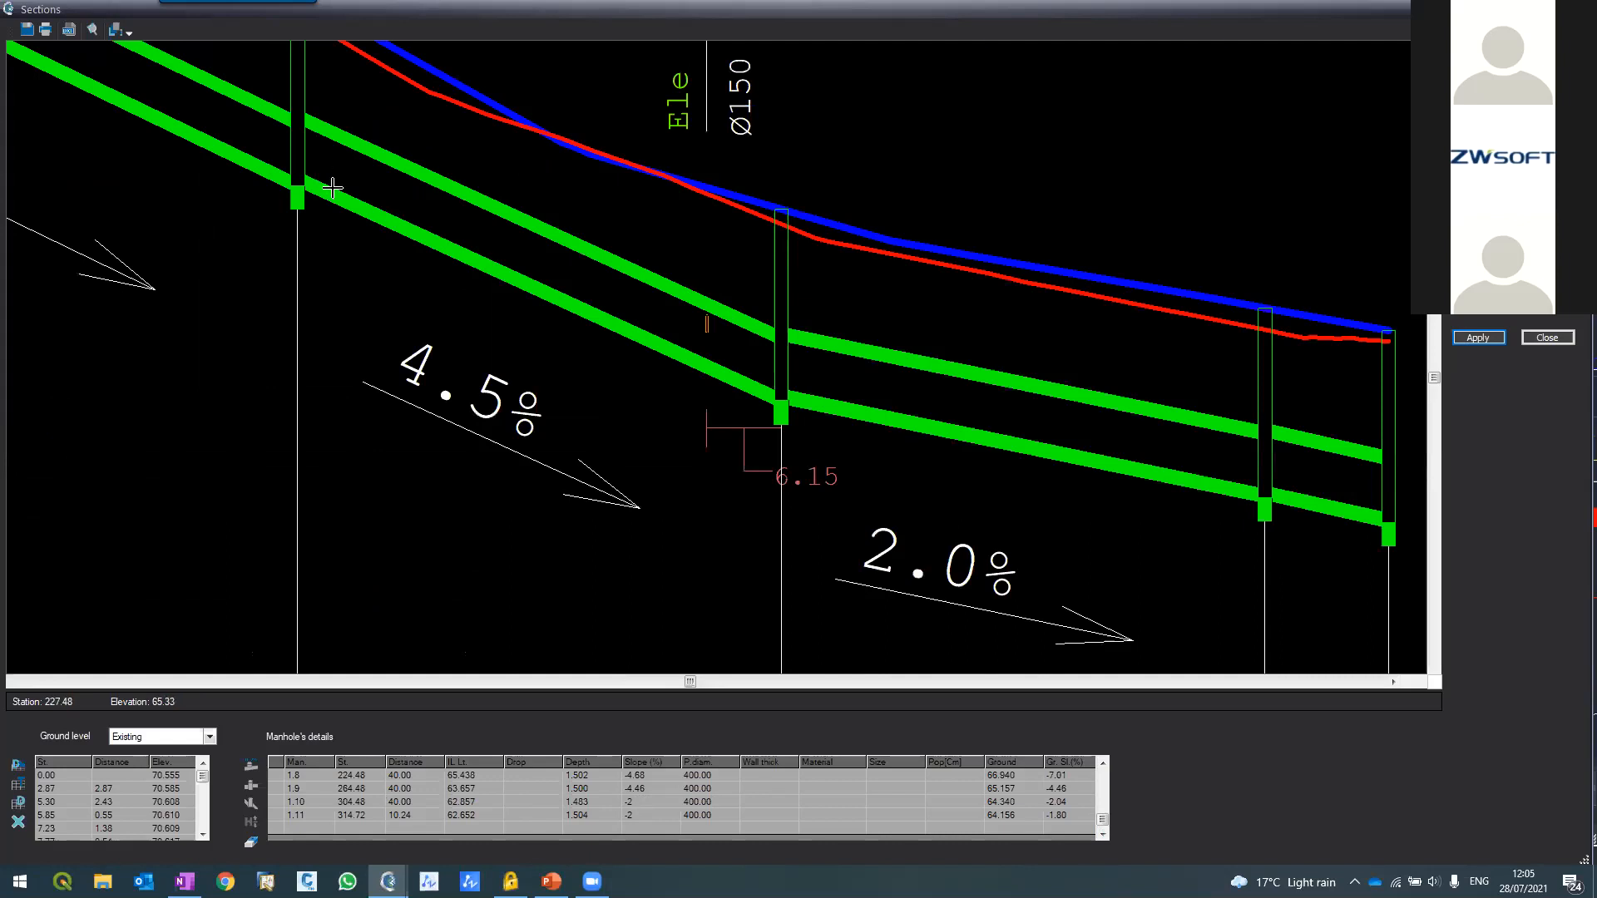
scroll(328, 187, down, 2)
scroll(298, 141, down, 2)
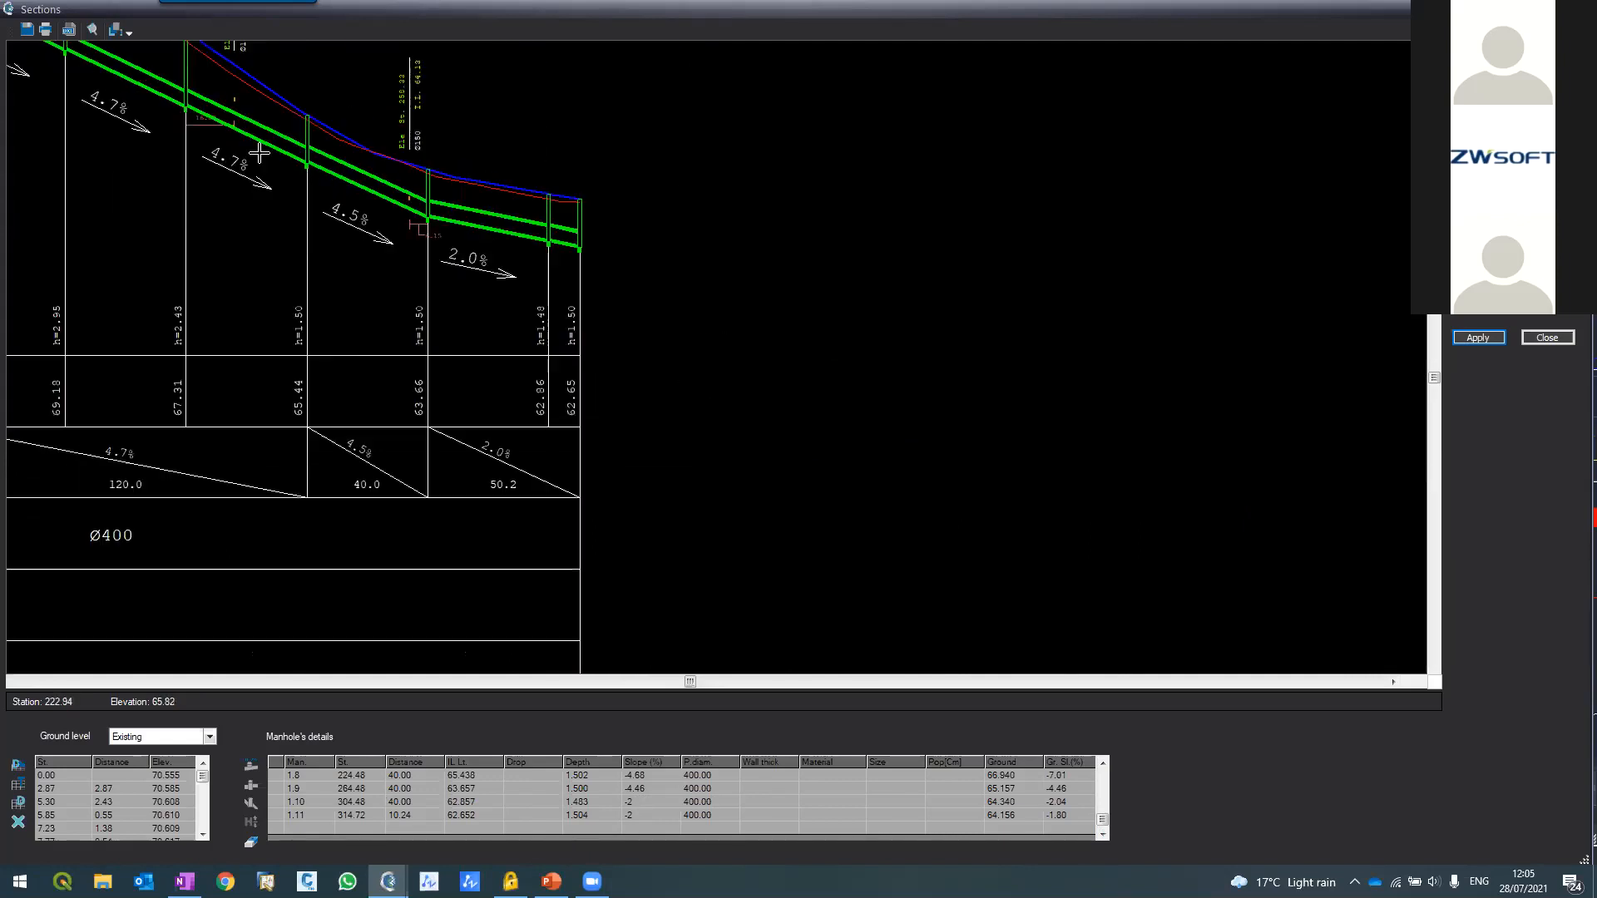
scroll(293, 139, up, 2)
scroll(298, 142, up, 2)
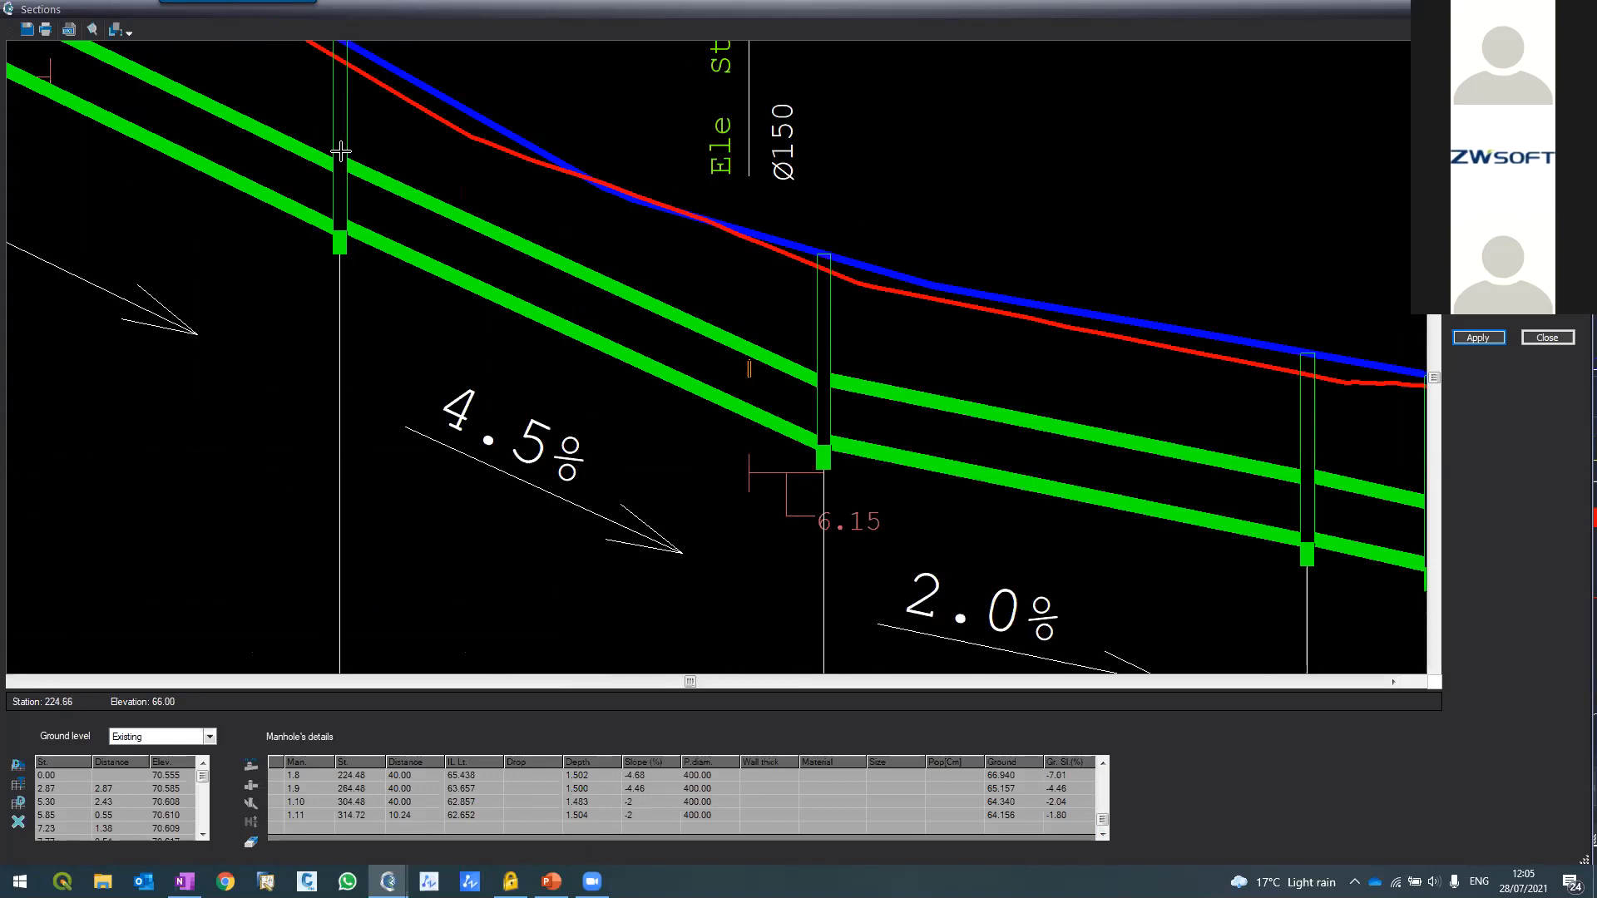
Set a drop of -0.5 at manhole 1.8, apply it and check the drop and the downstream electricity crossing in the profile
click(512, 779)
text(-0.5)
key(Return)
click(1478, 338)
scroll(758, 303, down, 5)
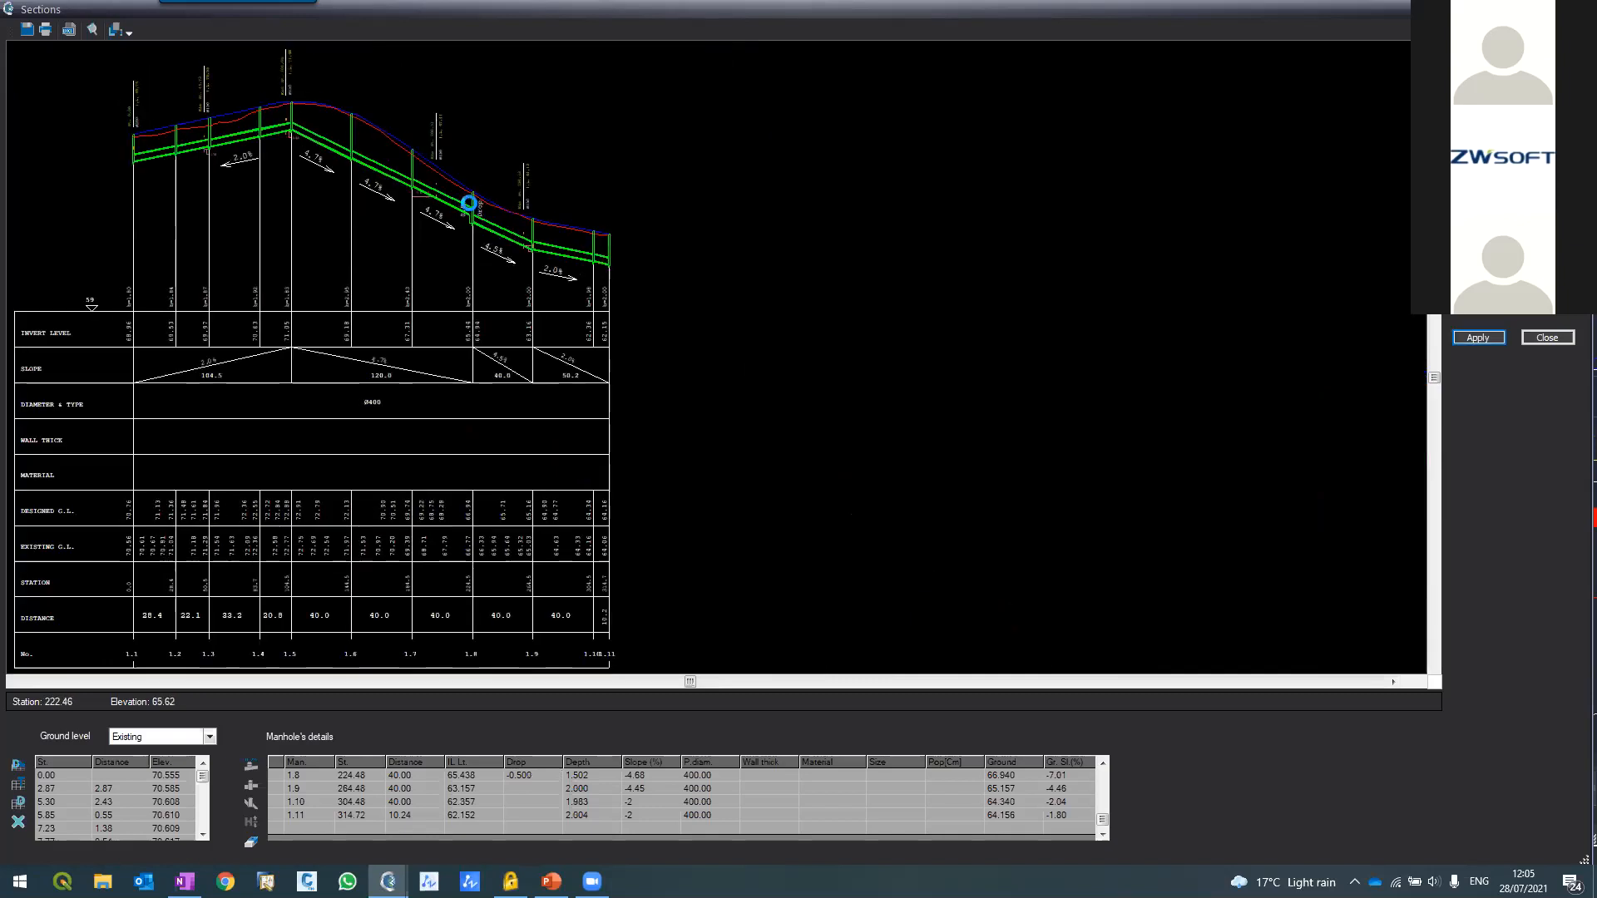
scroll(463, 208, up, 5)
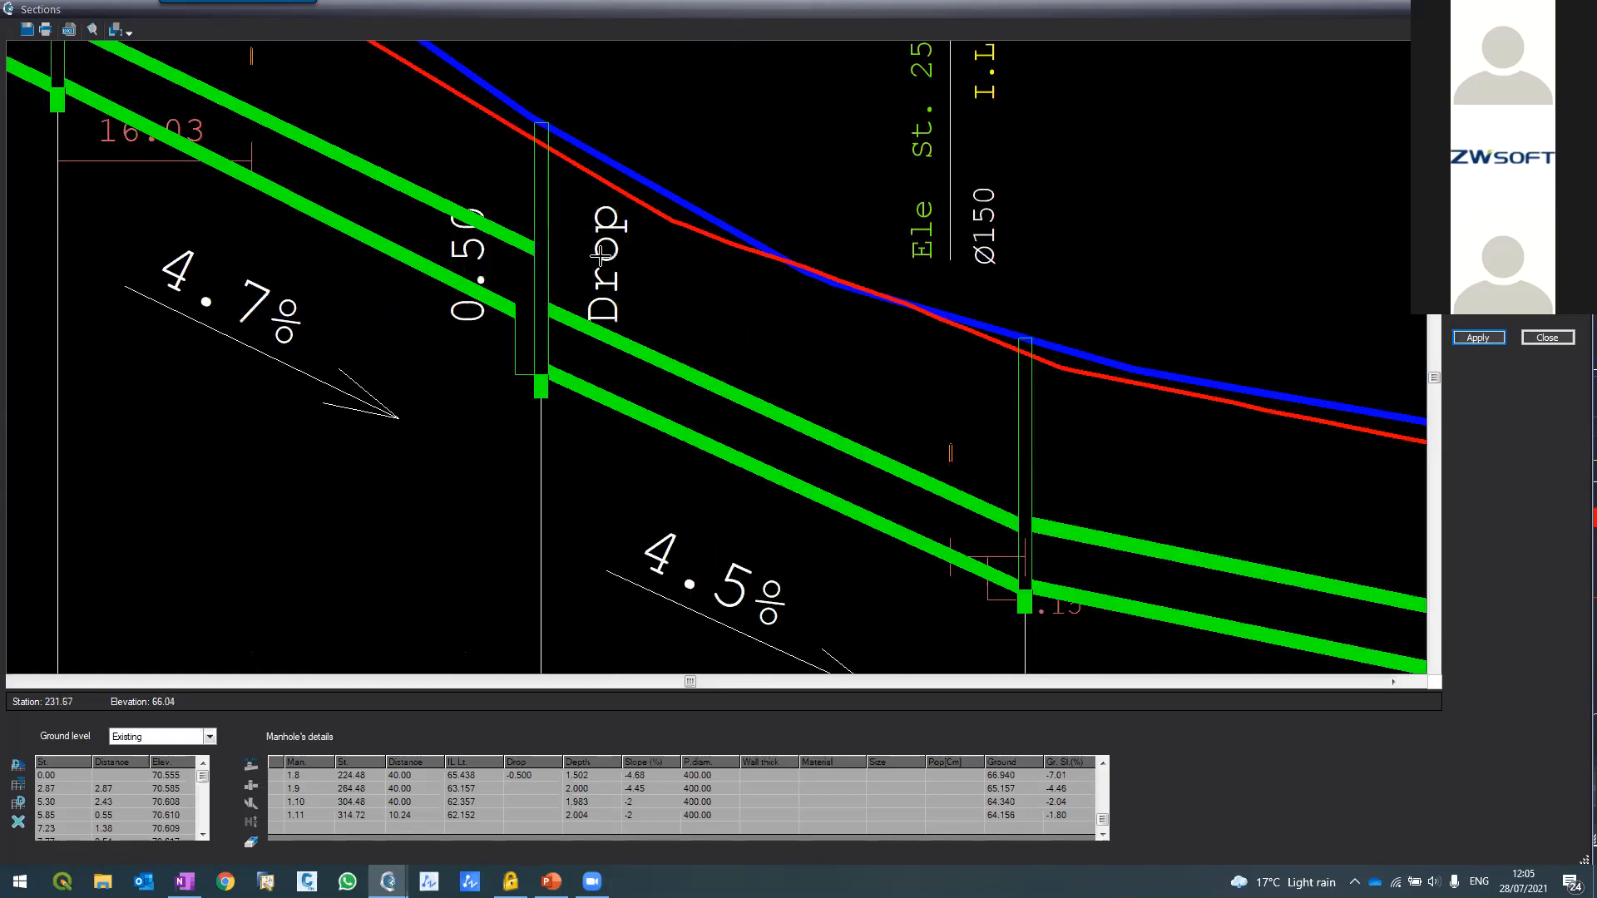
scroll(504, 325, up, 3)
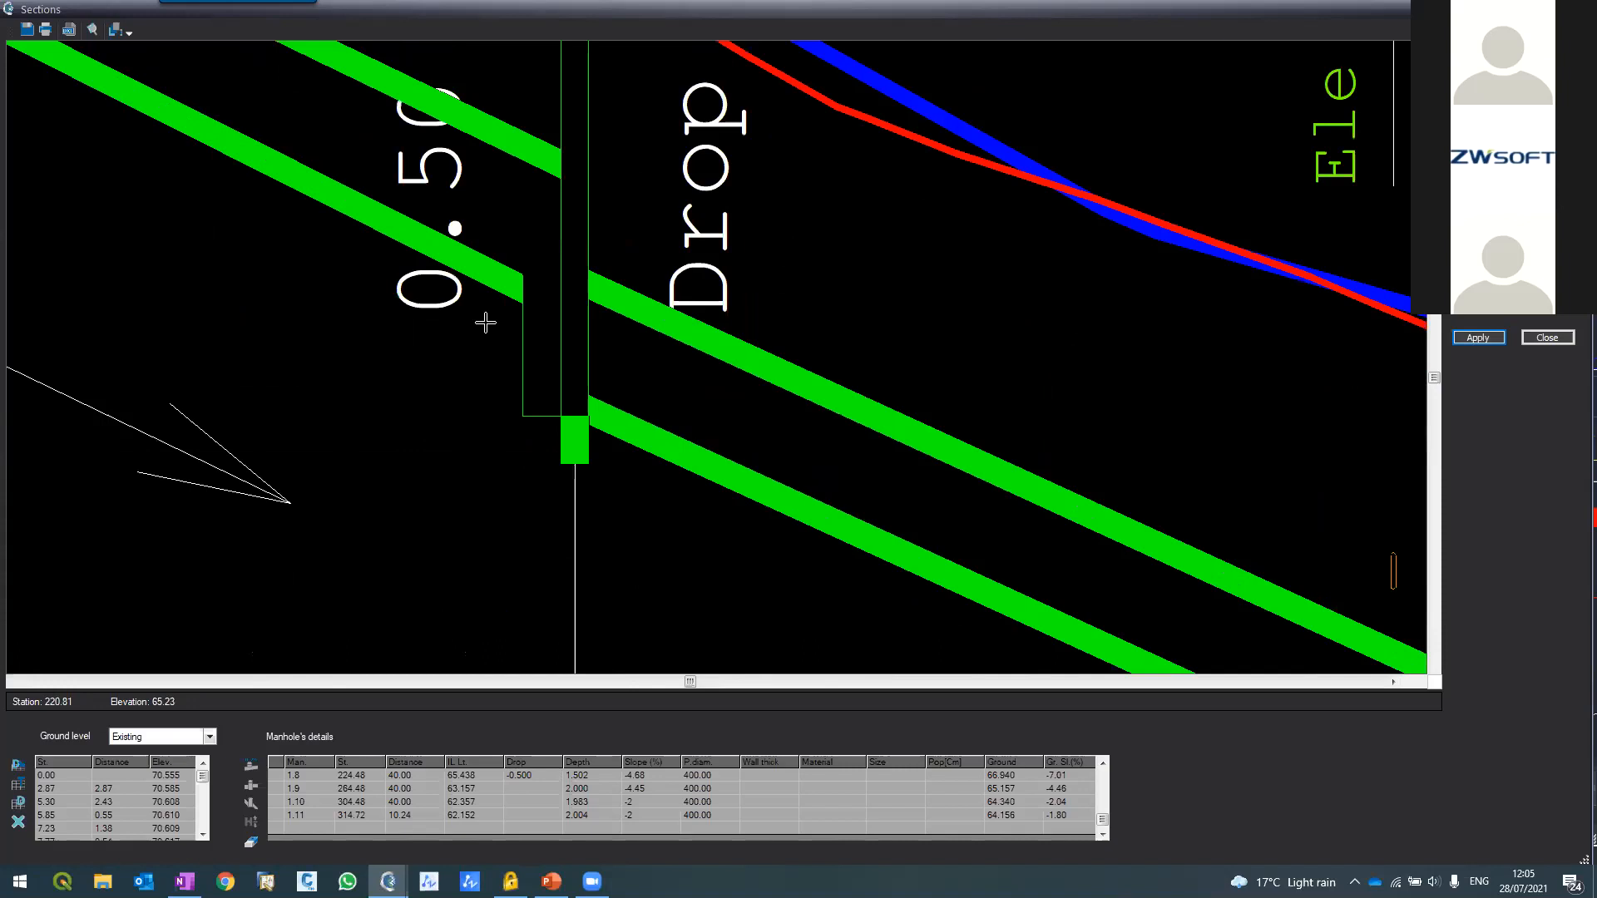
scroll(459, 321, down, 2)
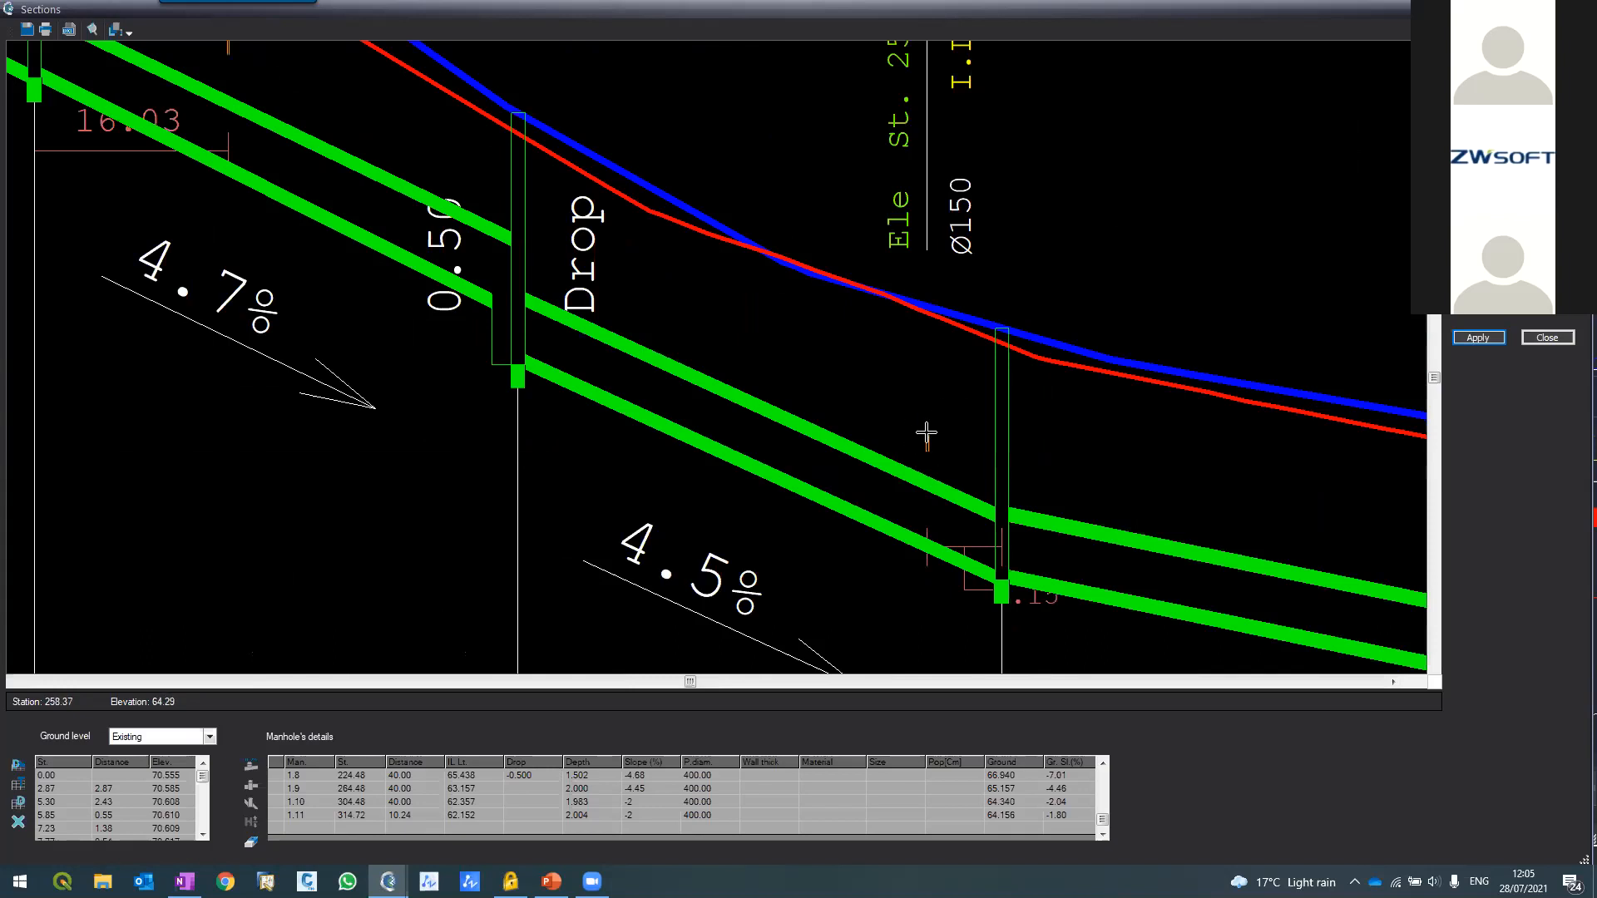
scroll(608, 422, down, 6)
scroll(549, 374, up, 6)
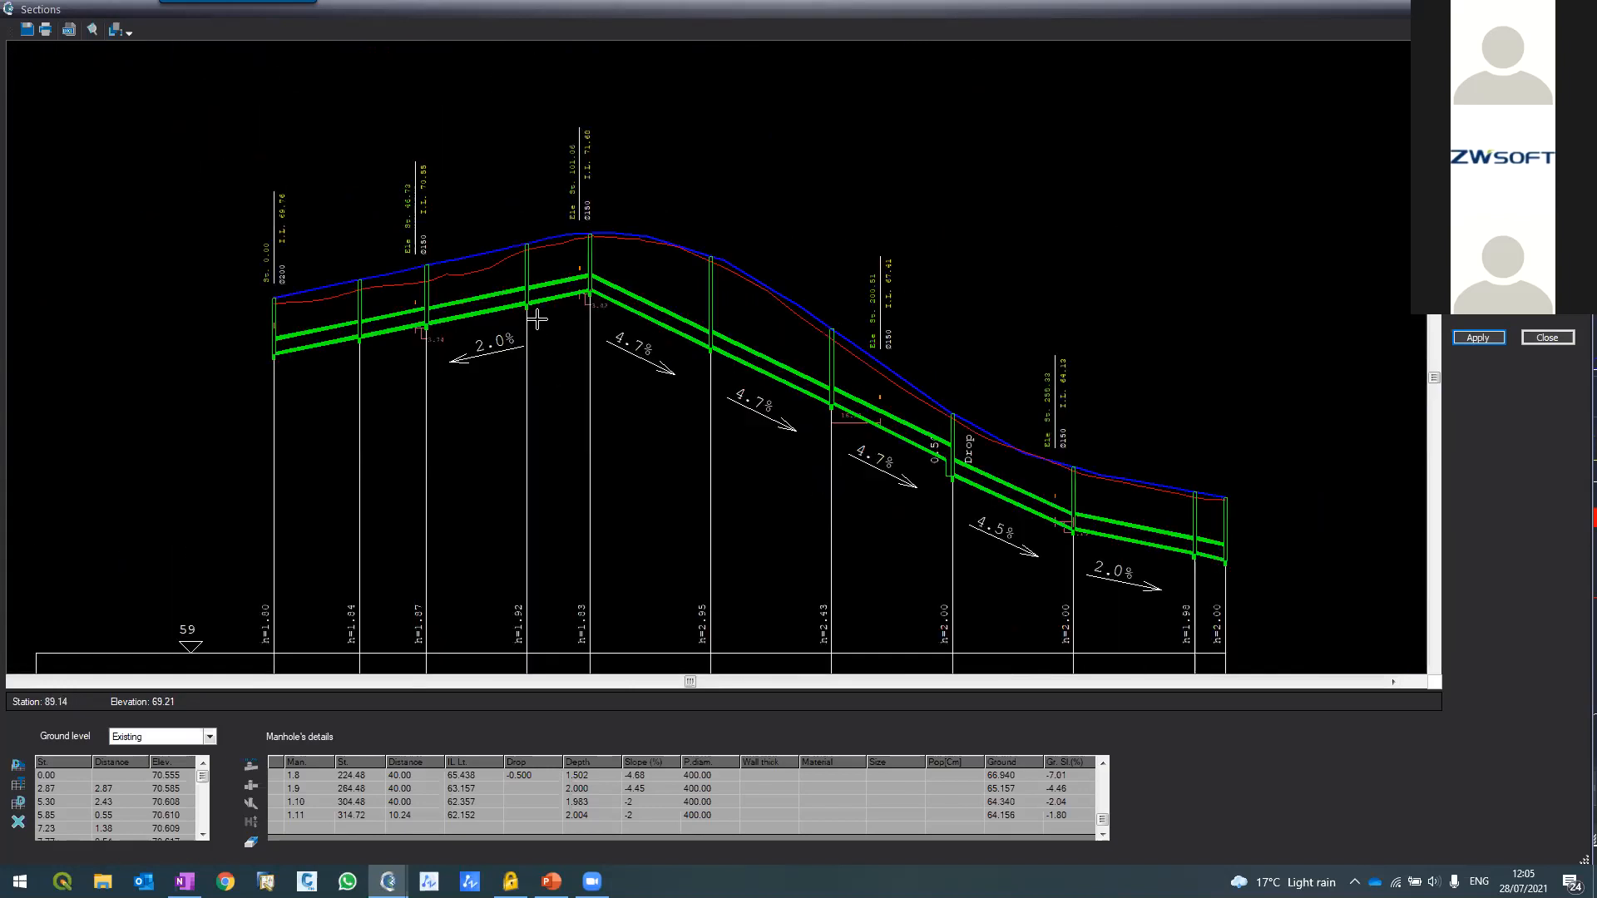
Close the sections, regenerate the pipeline layout from the designed sections and check the level labels around manhole 1.5
click(1547, 337)
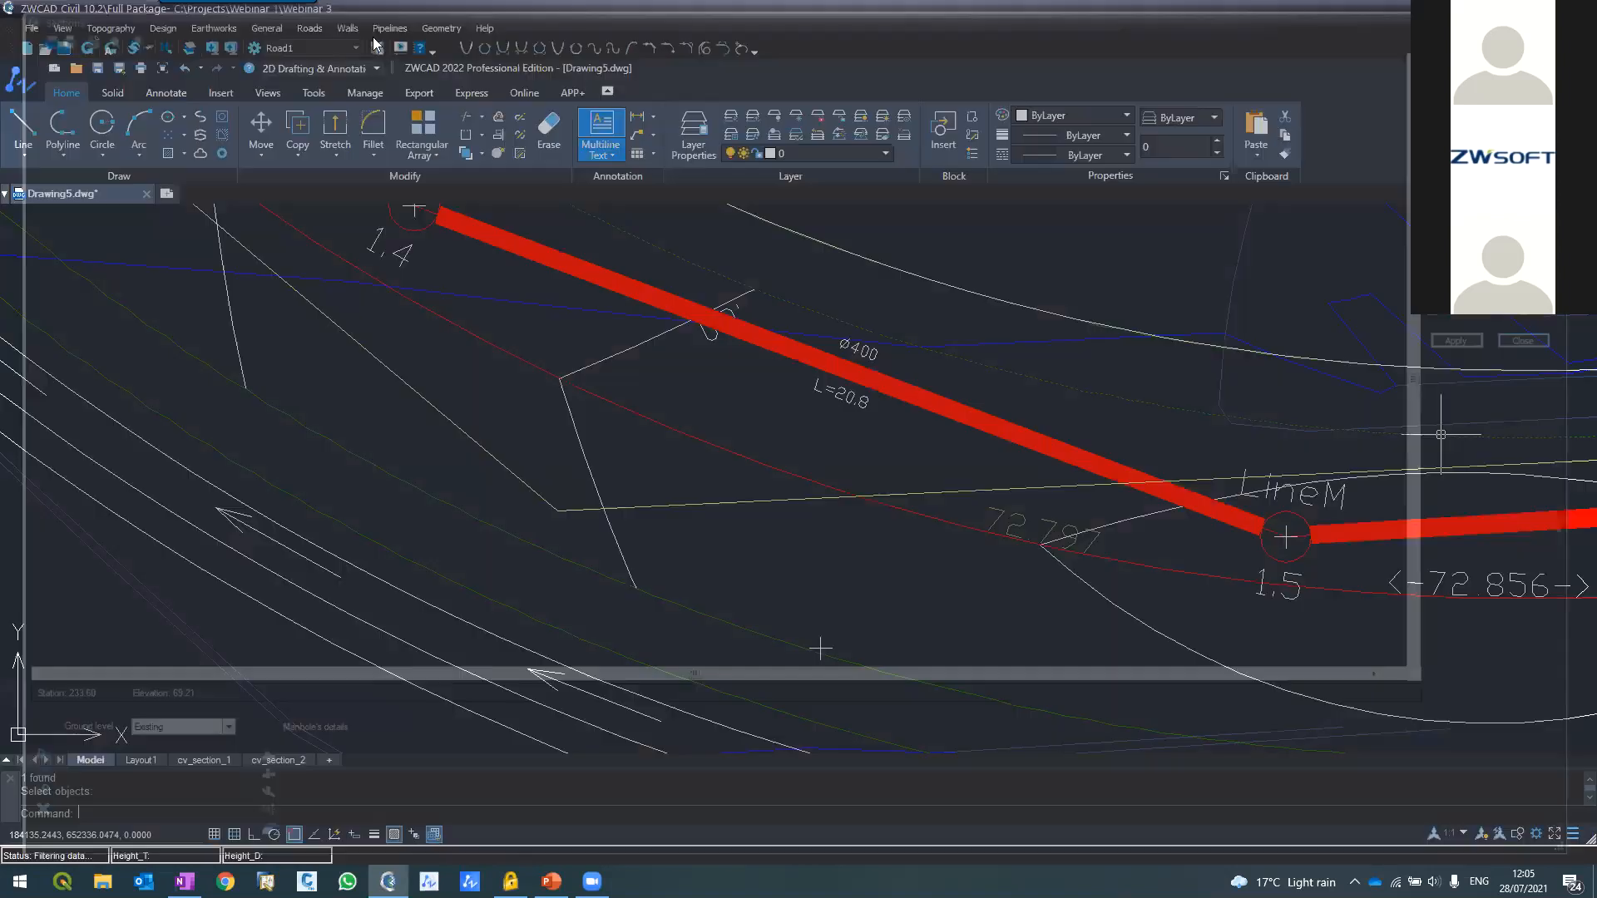
click(389, 30)
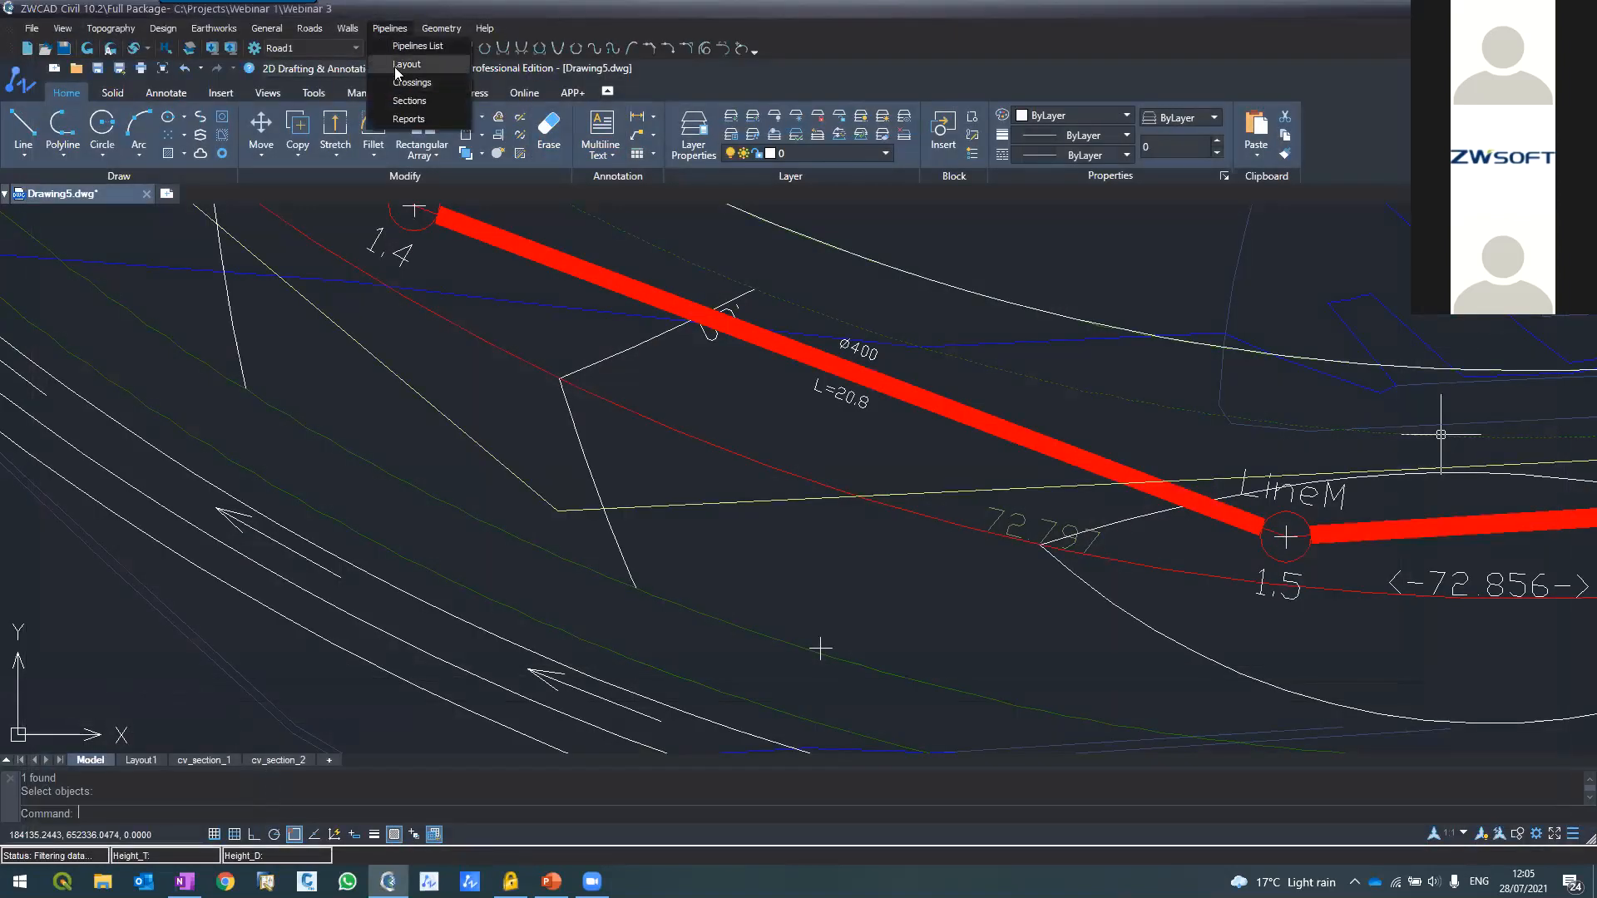
click(397, 79)
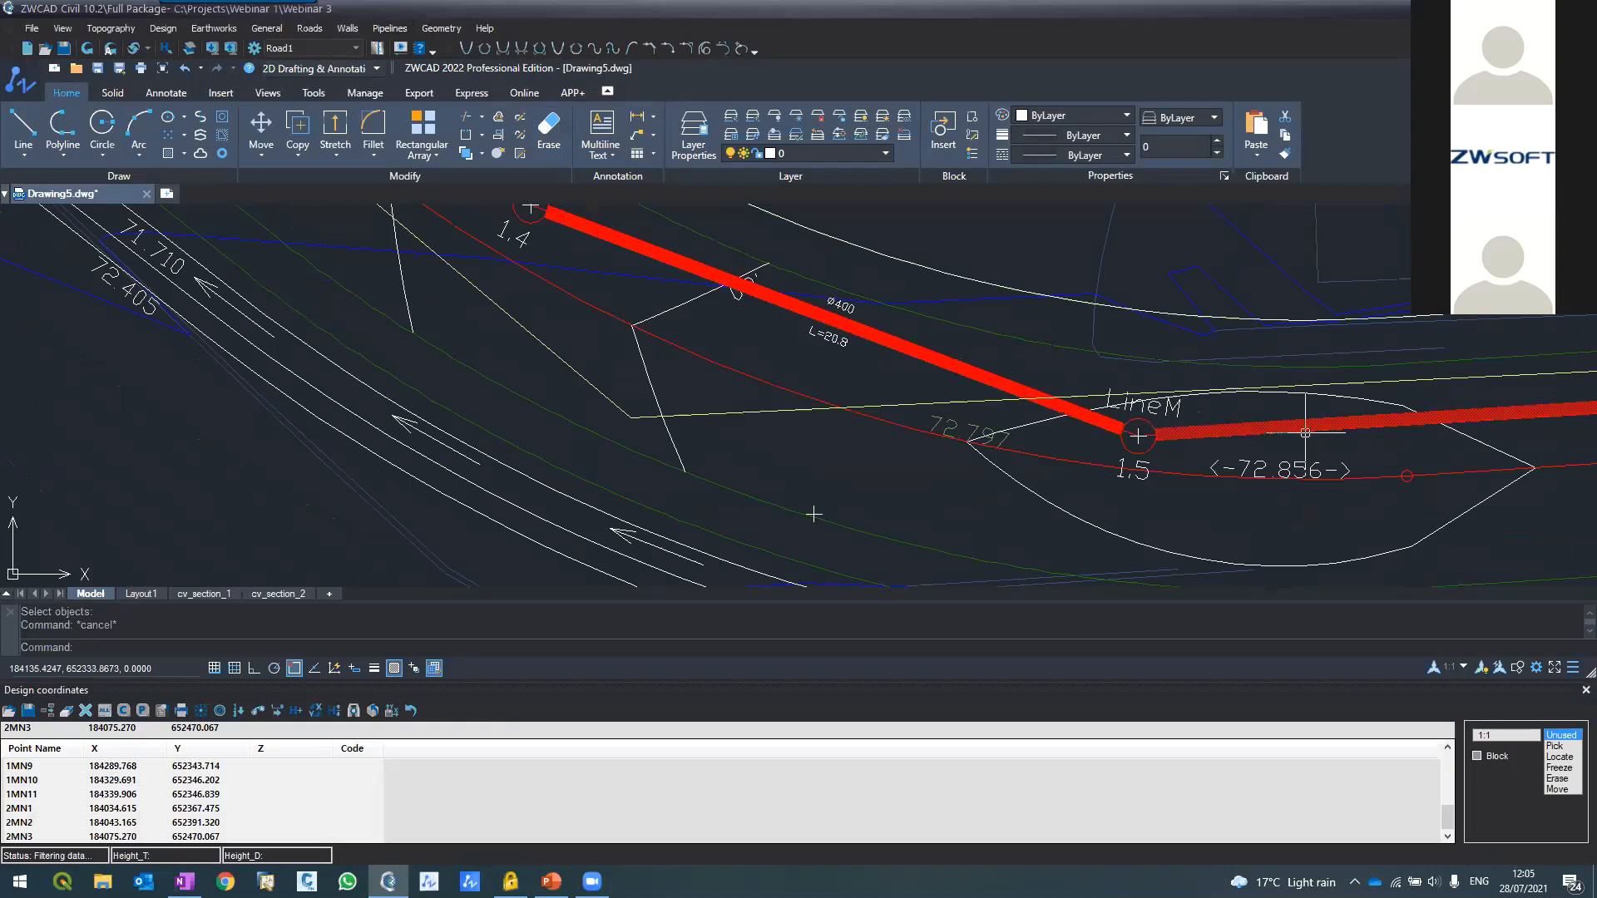
click(1482, 450)
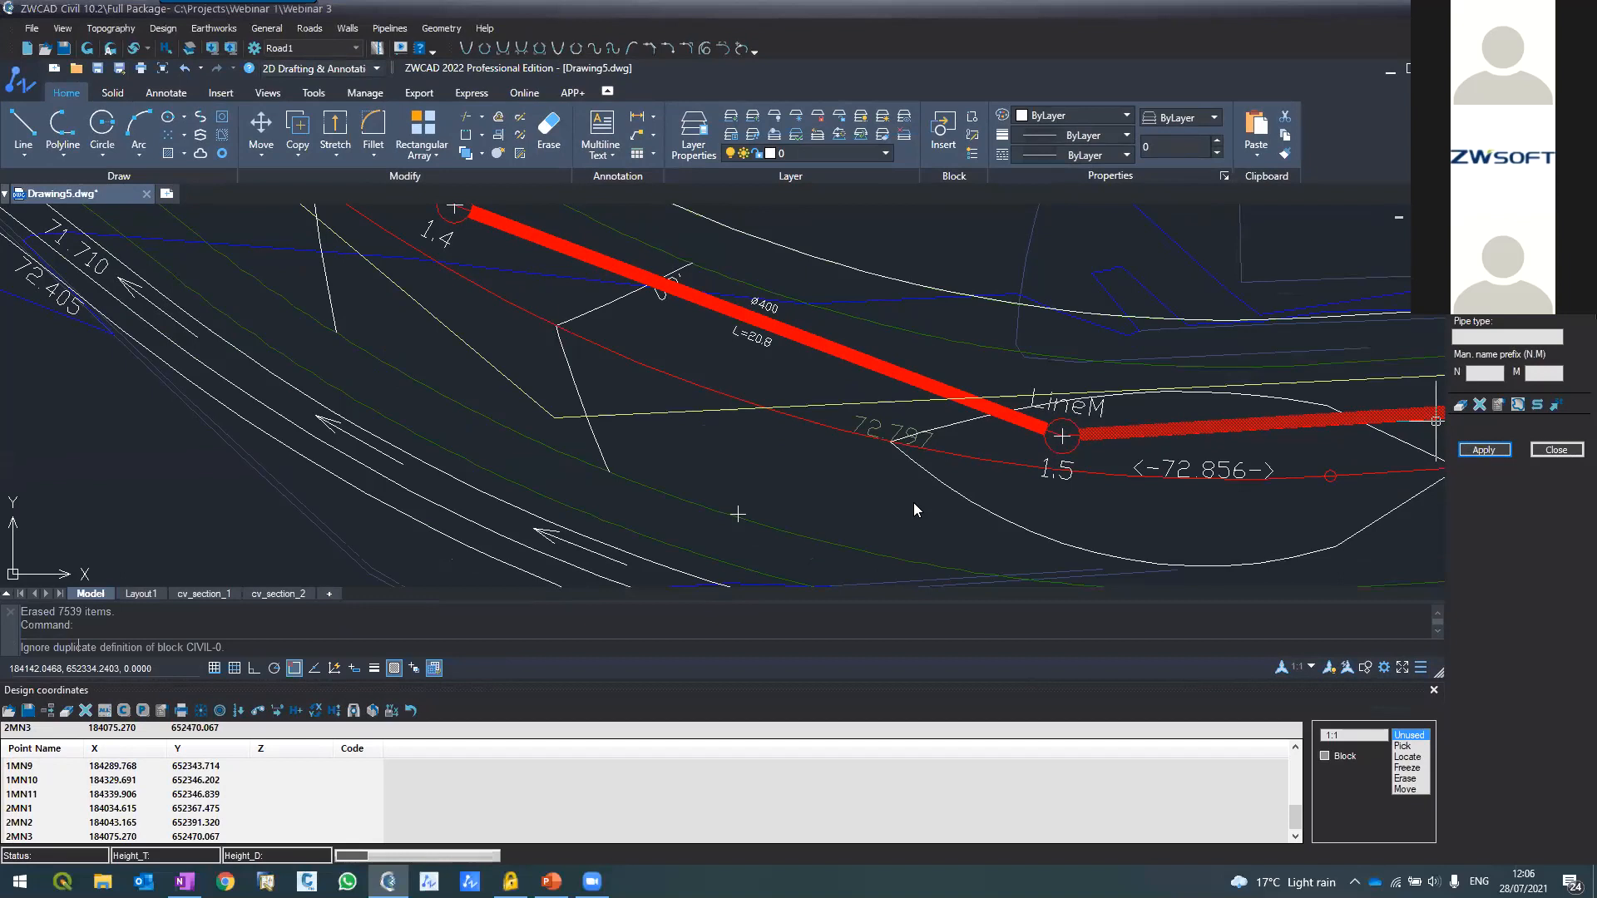
click(913, 503)
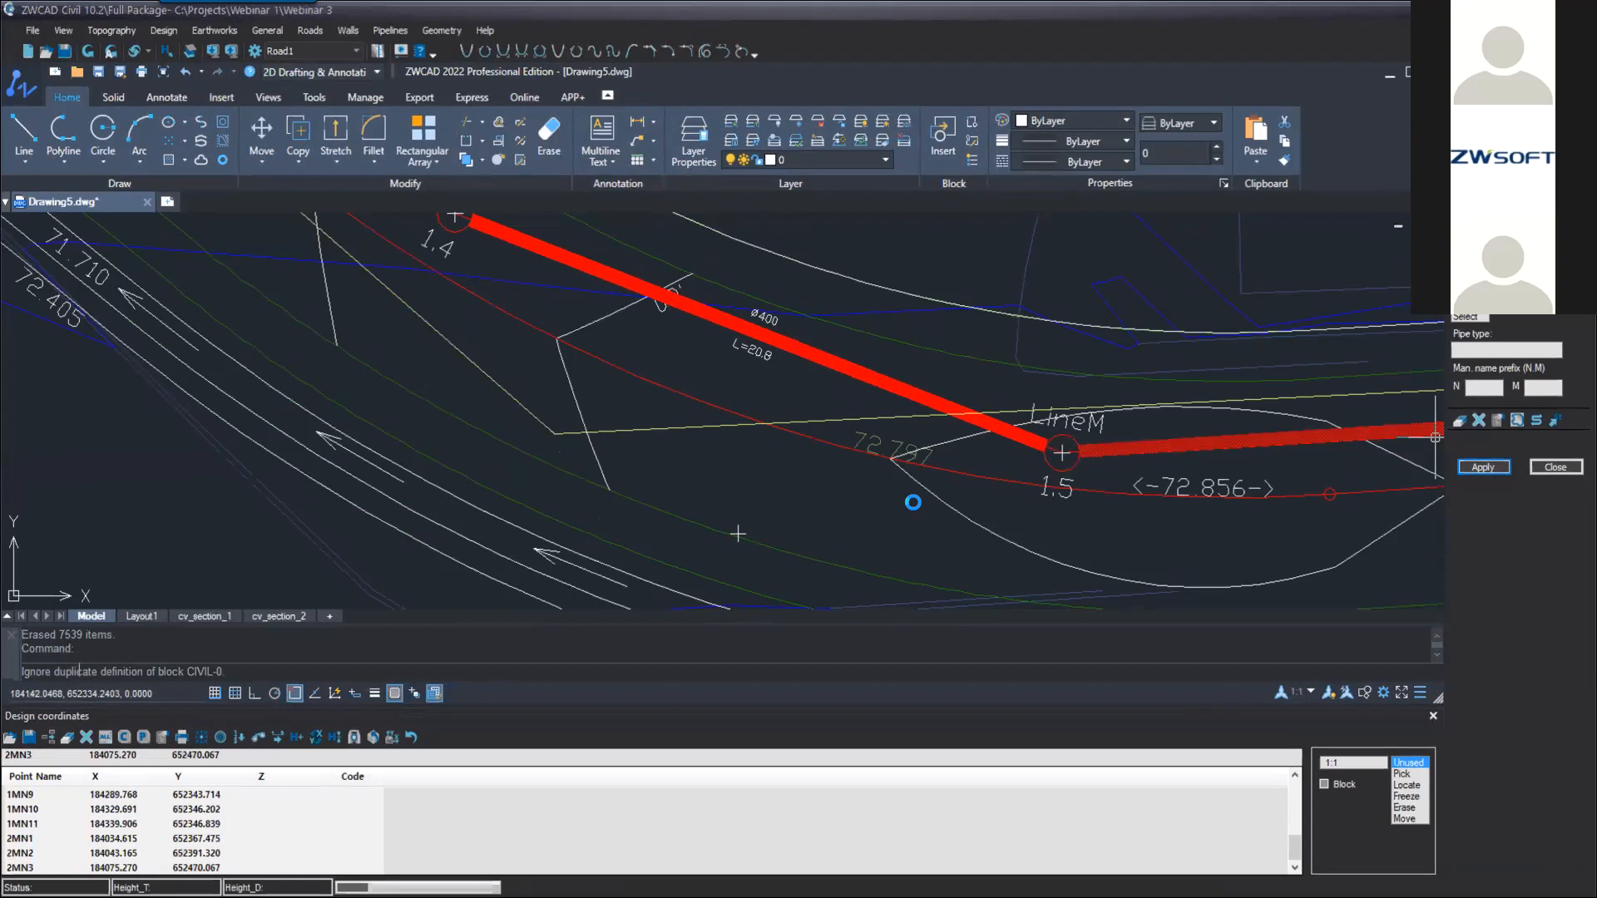
key(Escape)
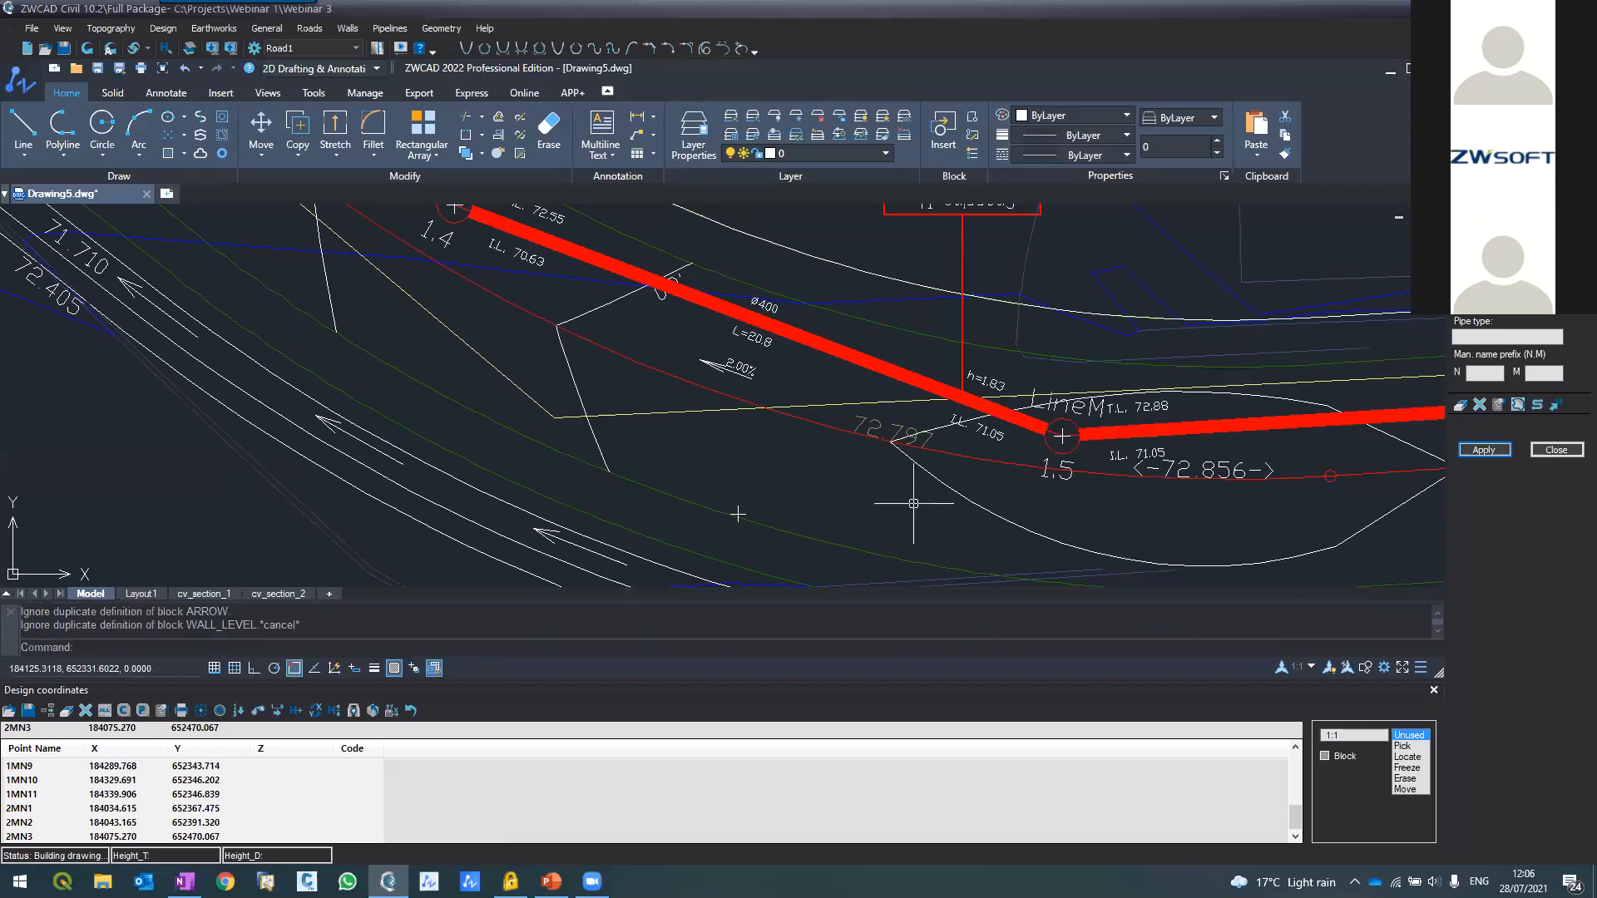
scroll(1148, 391, up, 3)
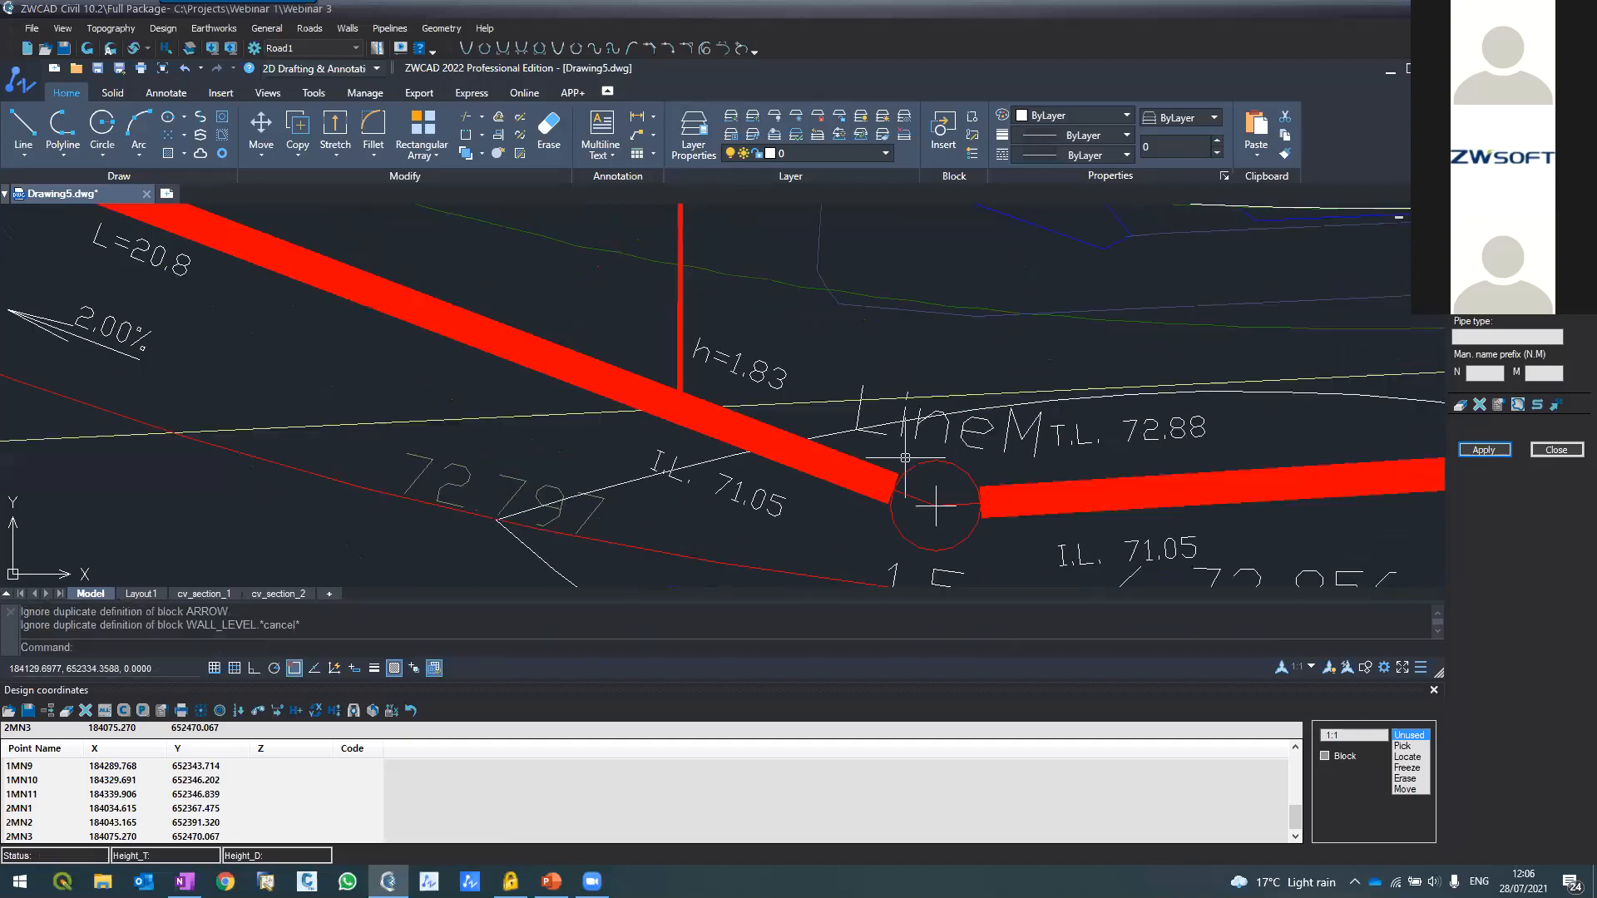
scroll(832, 383, up, 2)
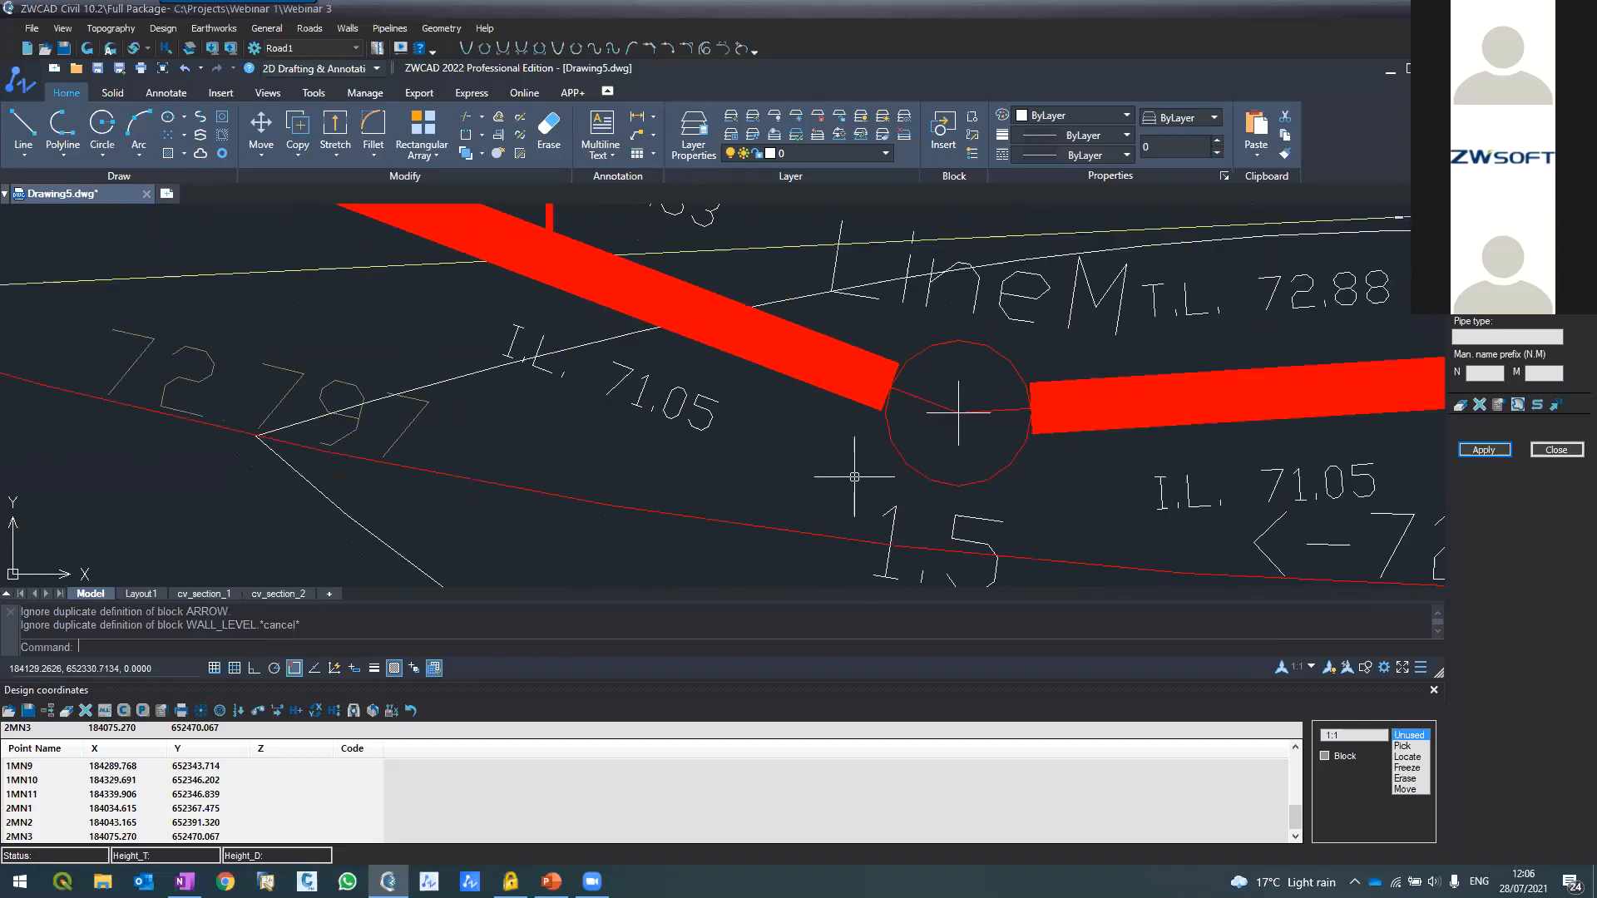
Examine the invert and top level labels at manhole 1.5 and the crossing label between manholes 1.4 and 1.5
scroll(855, 477, down, 2)
scroll(706, 311, up, 2)
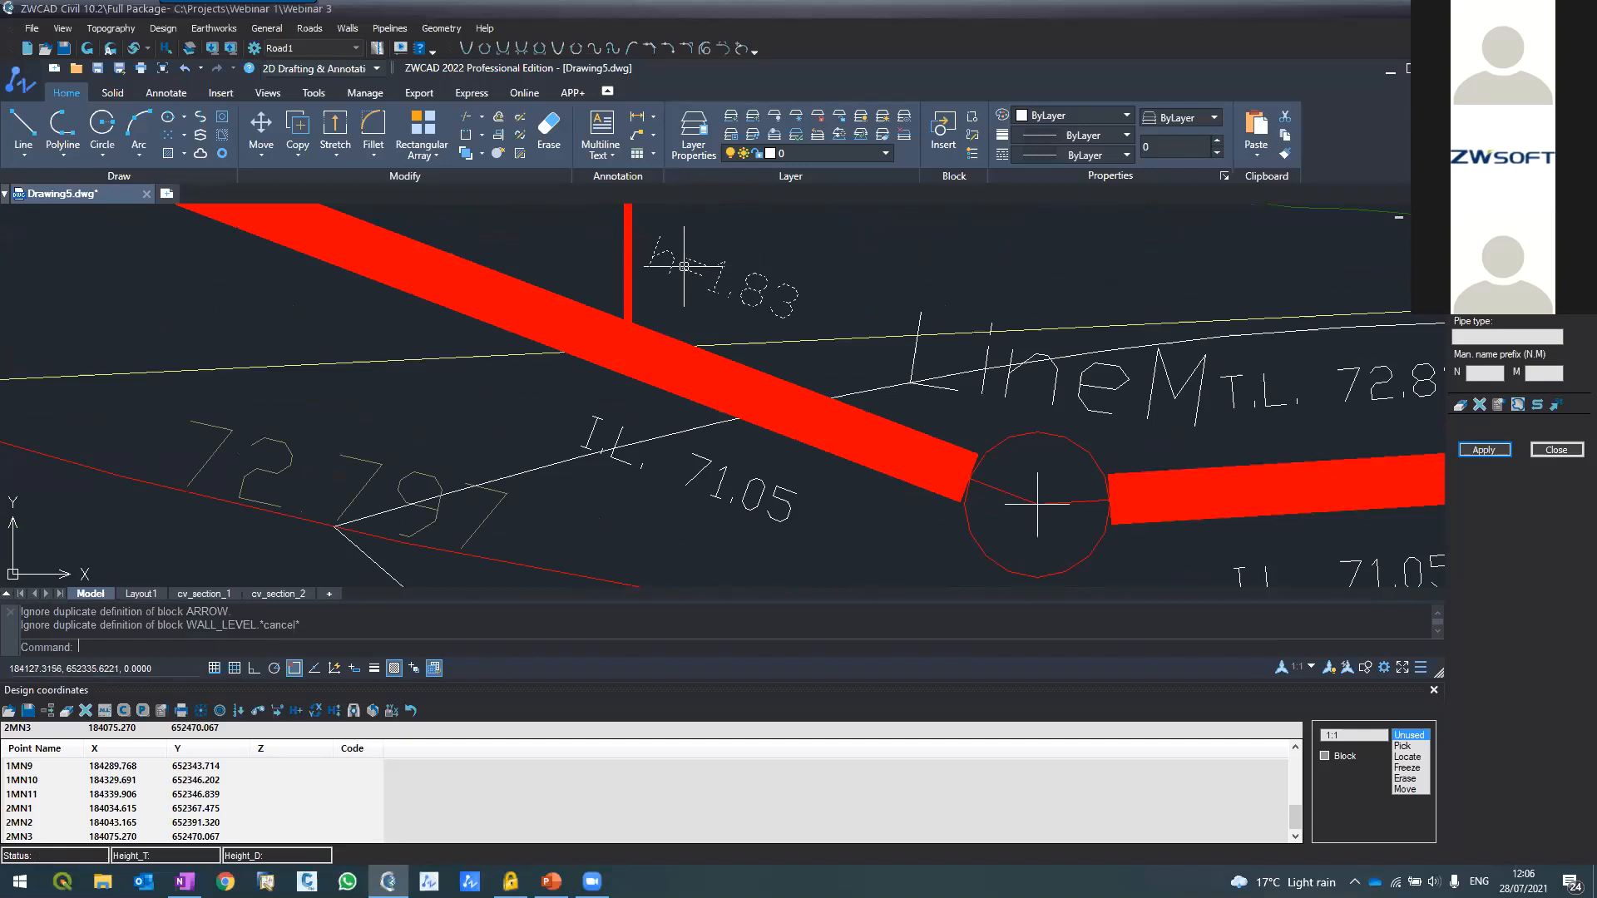
scroll(675, 277, down, 3)
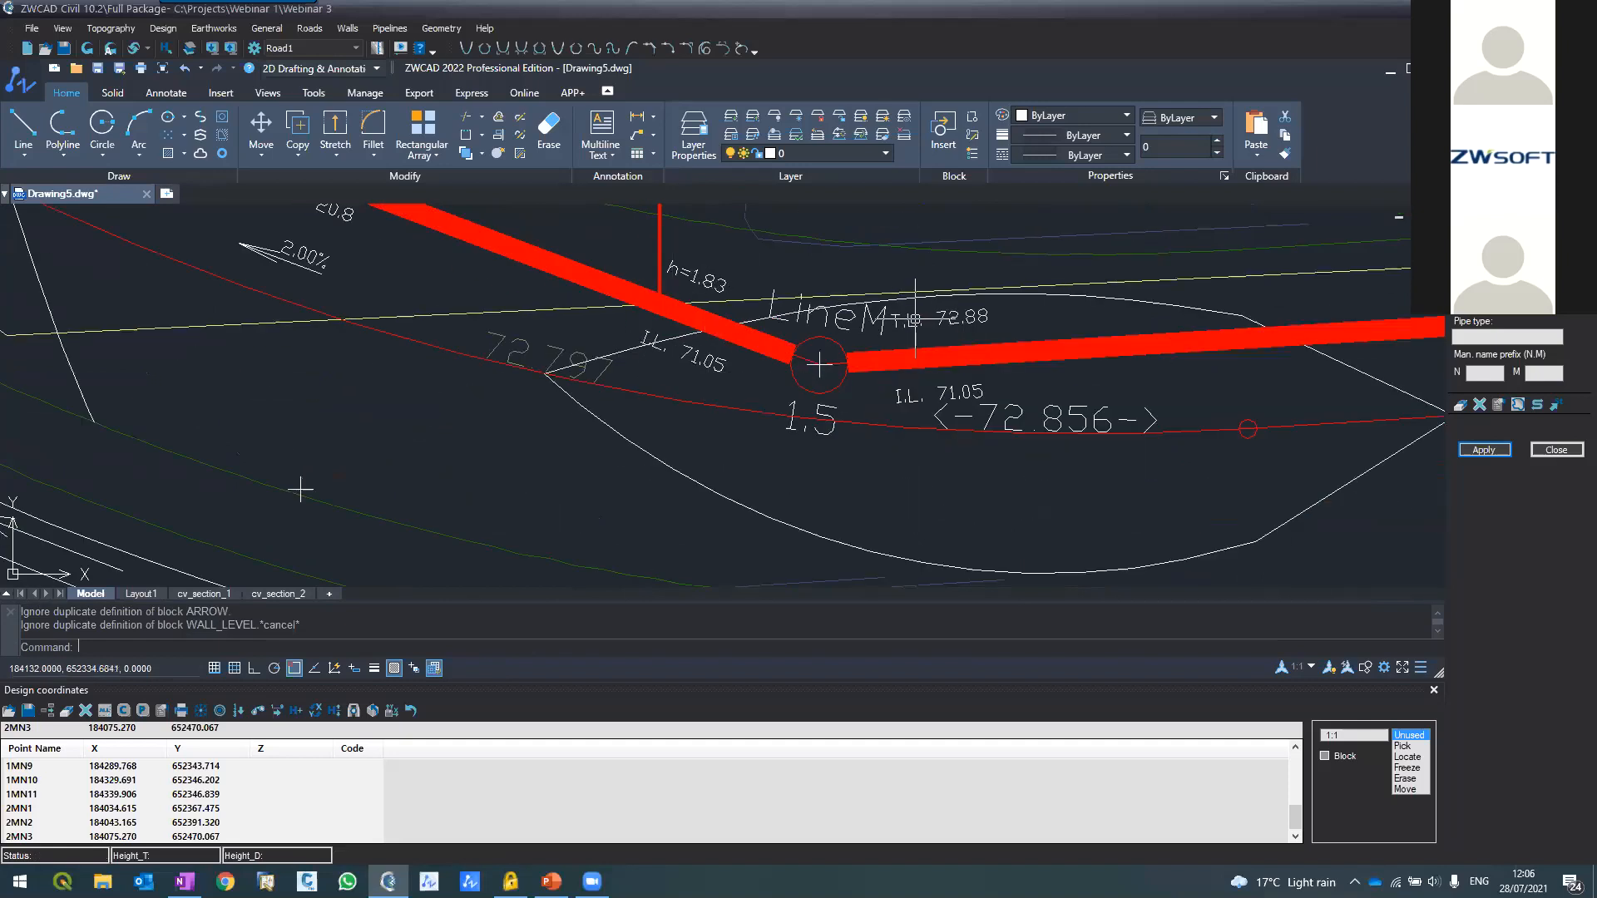
scroll(736, 391, down, 2)
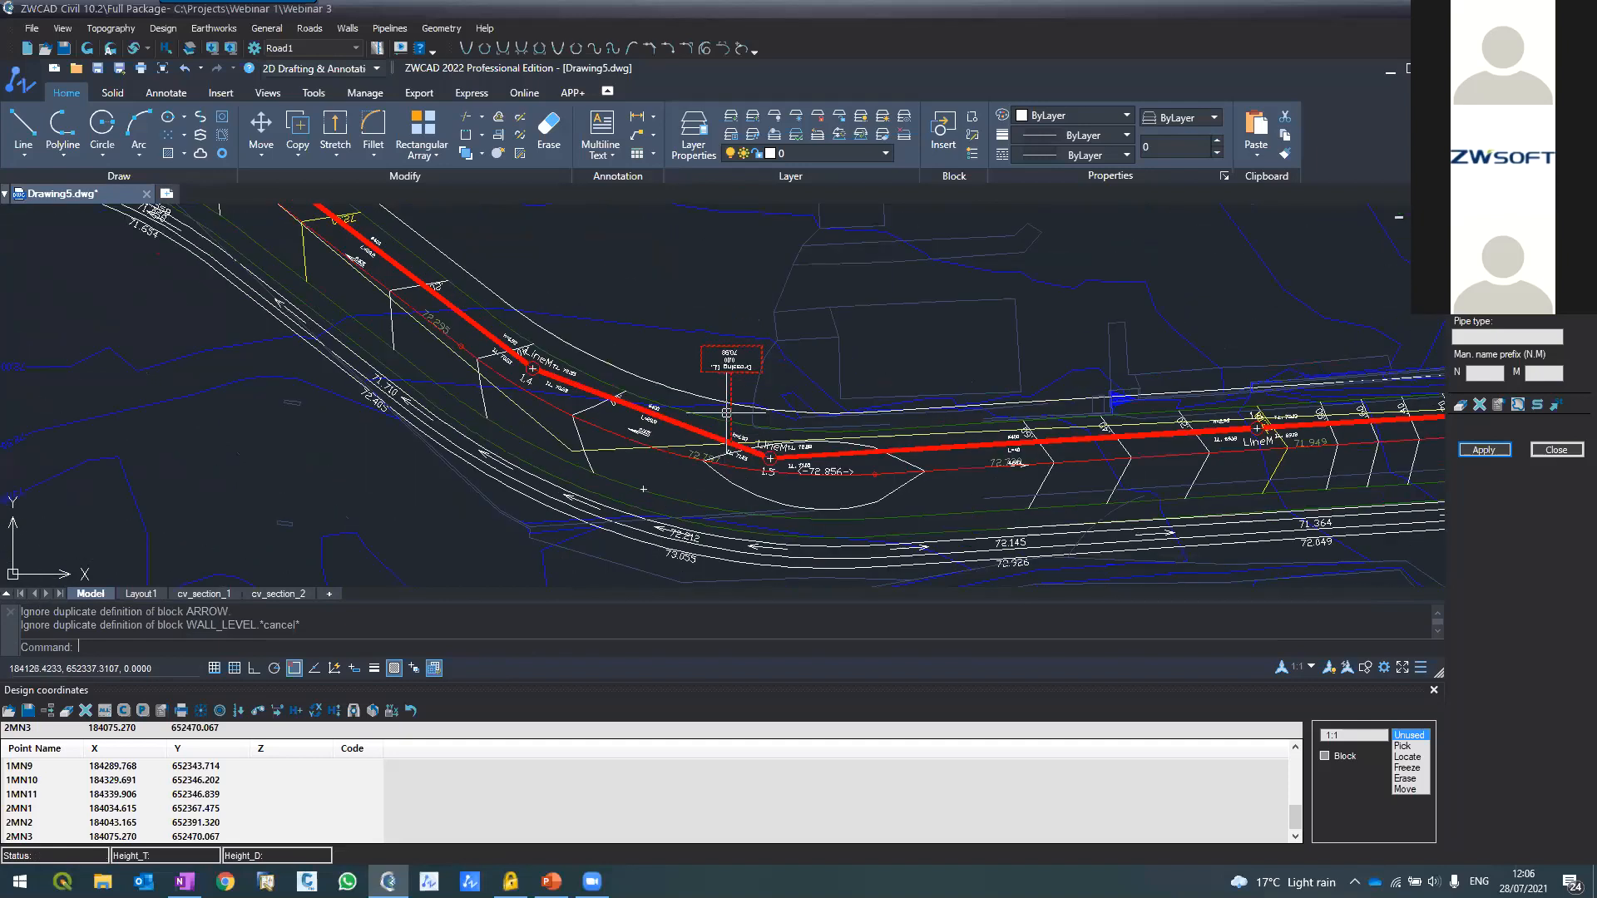
scroll(722, 341, up, 3)
scroll(695, 416, down, 2)
scroll(685, 481, up, 1)
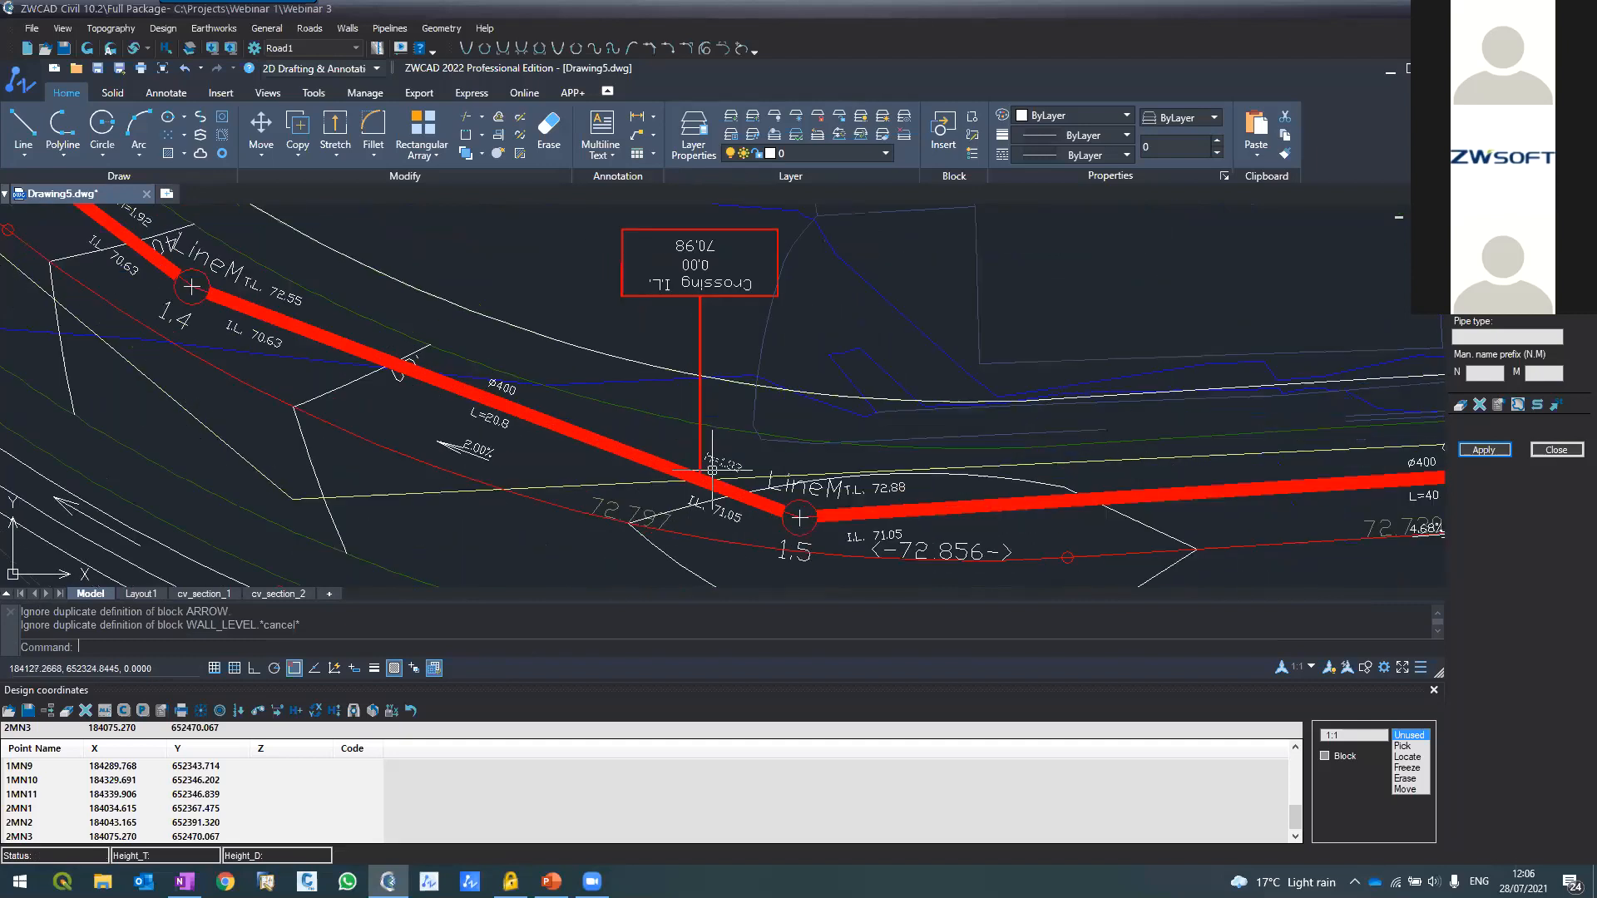
scroll(685, 480, up, 1)
scroll(690, 470, down, 3)
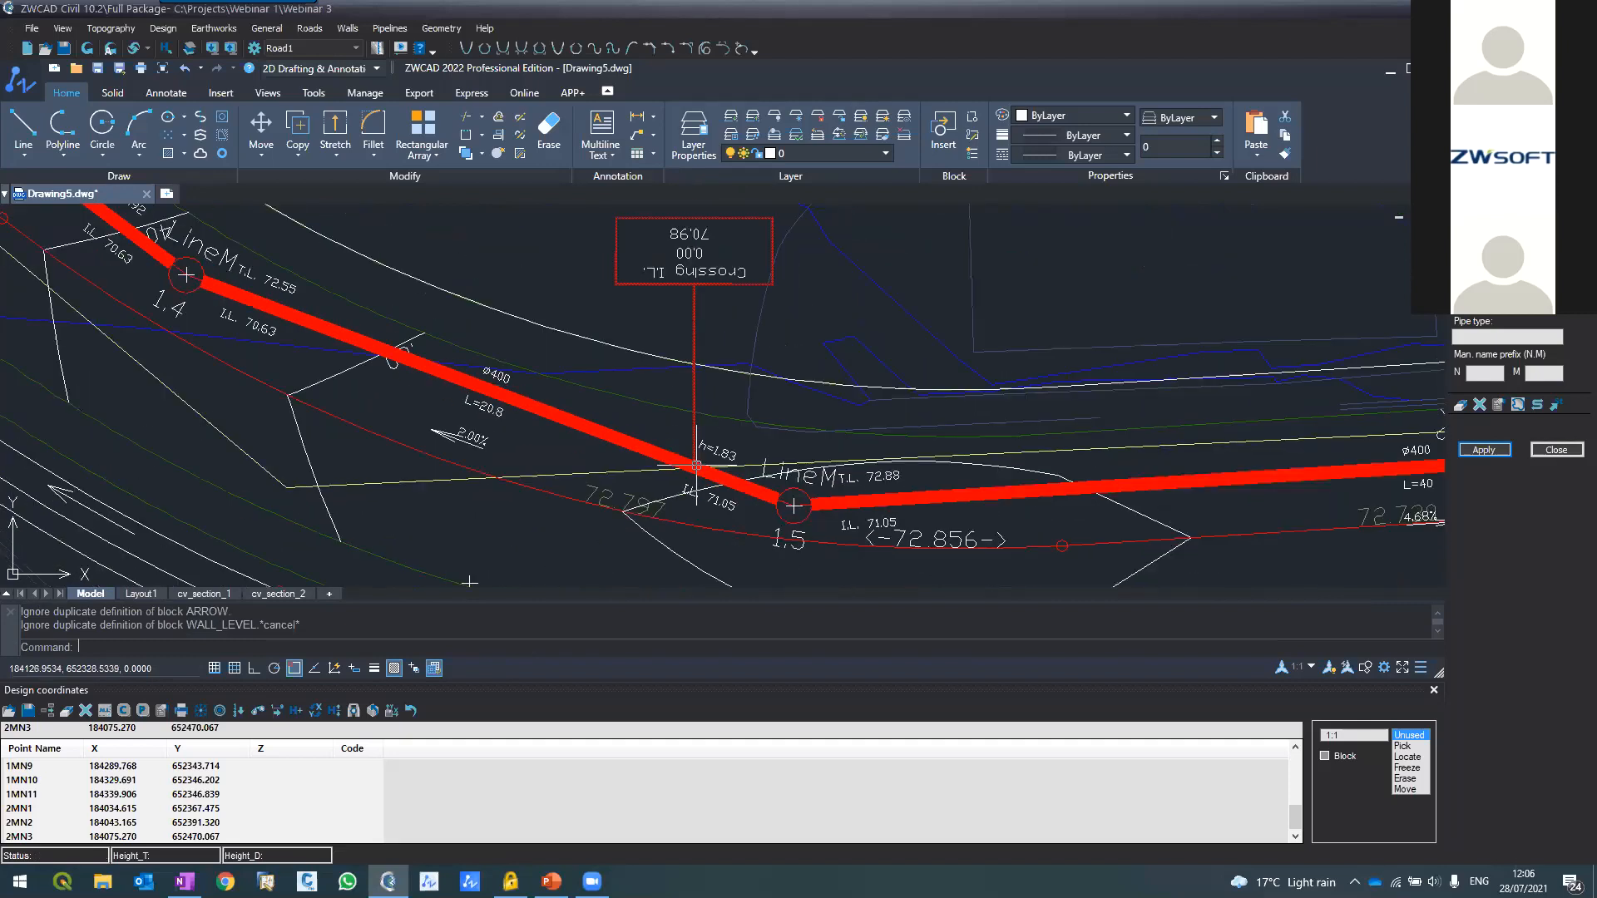
scroll(694, 463, down, 5)
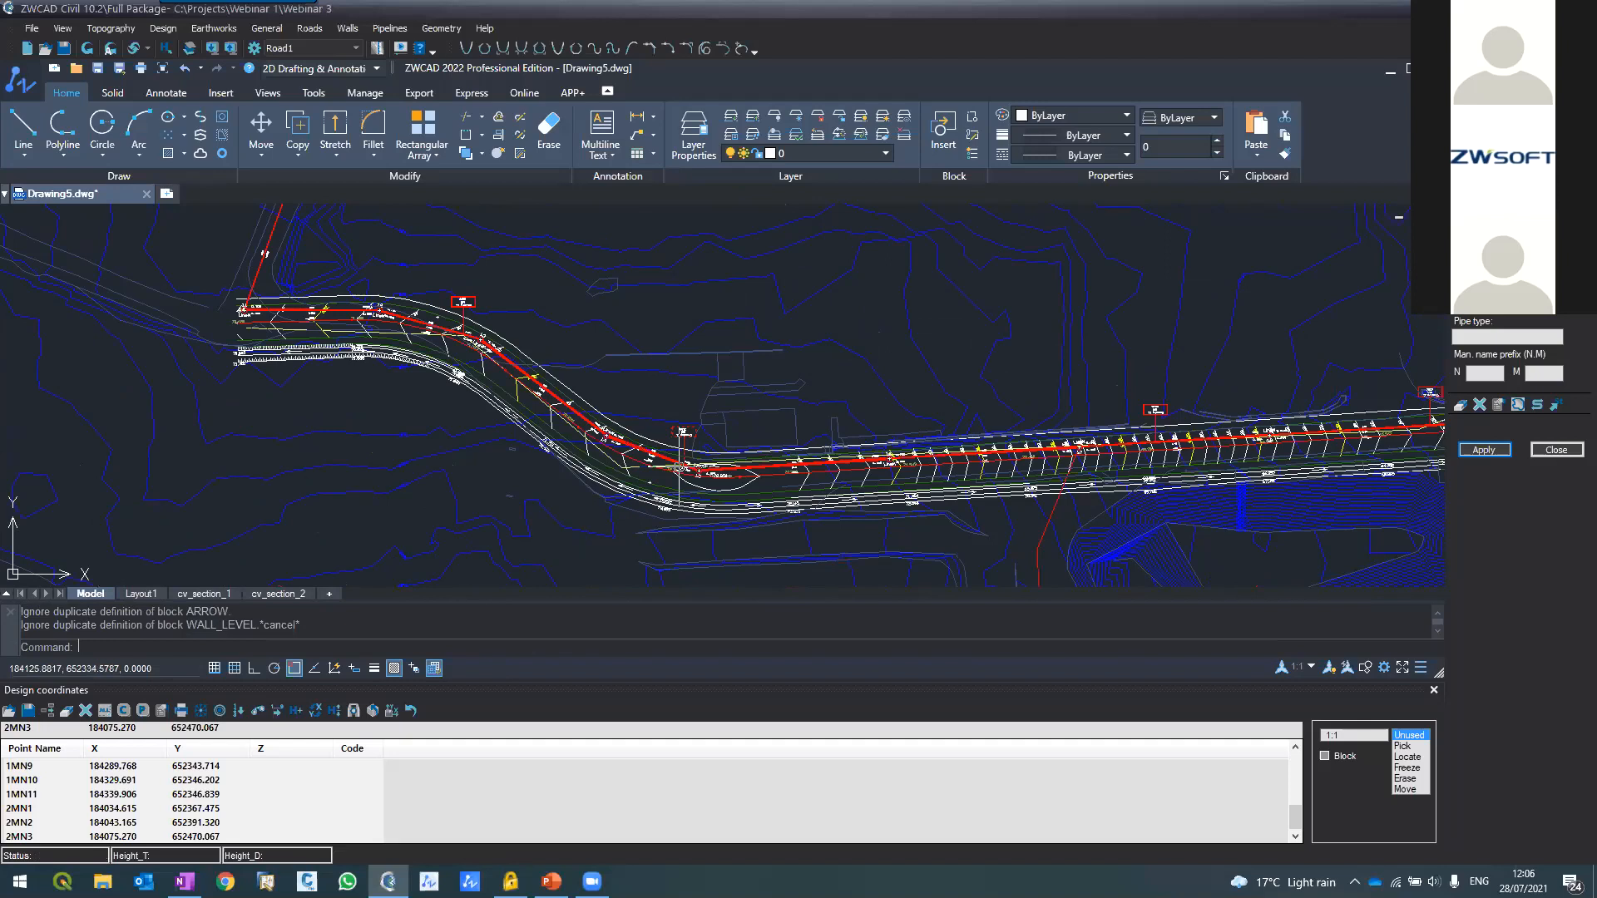
Examine the inlet and outlet levels at manhole 1.8 and the crossing label between manholes 1.7 and 1.8
scroll(931, 457, up, 6)
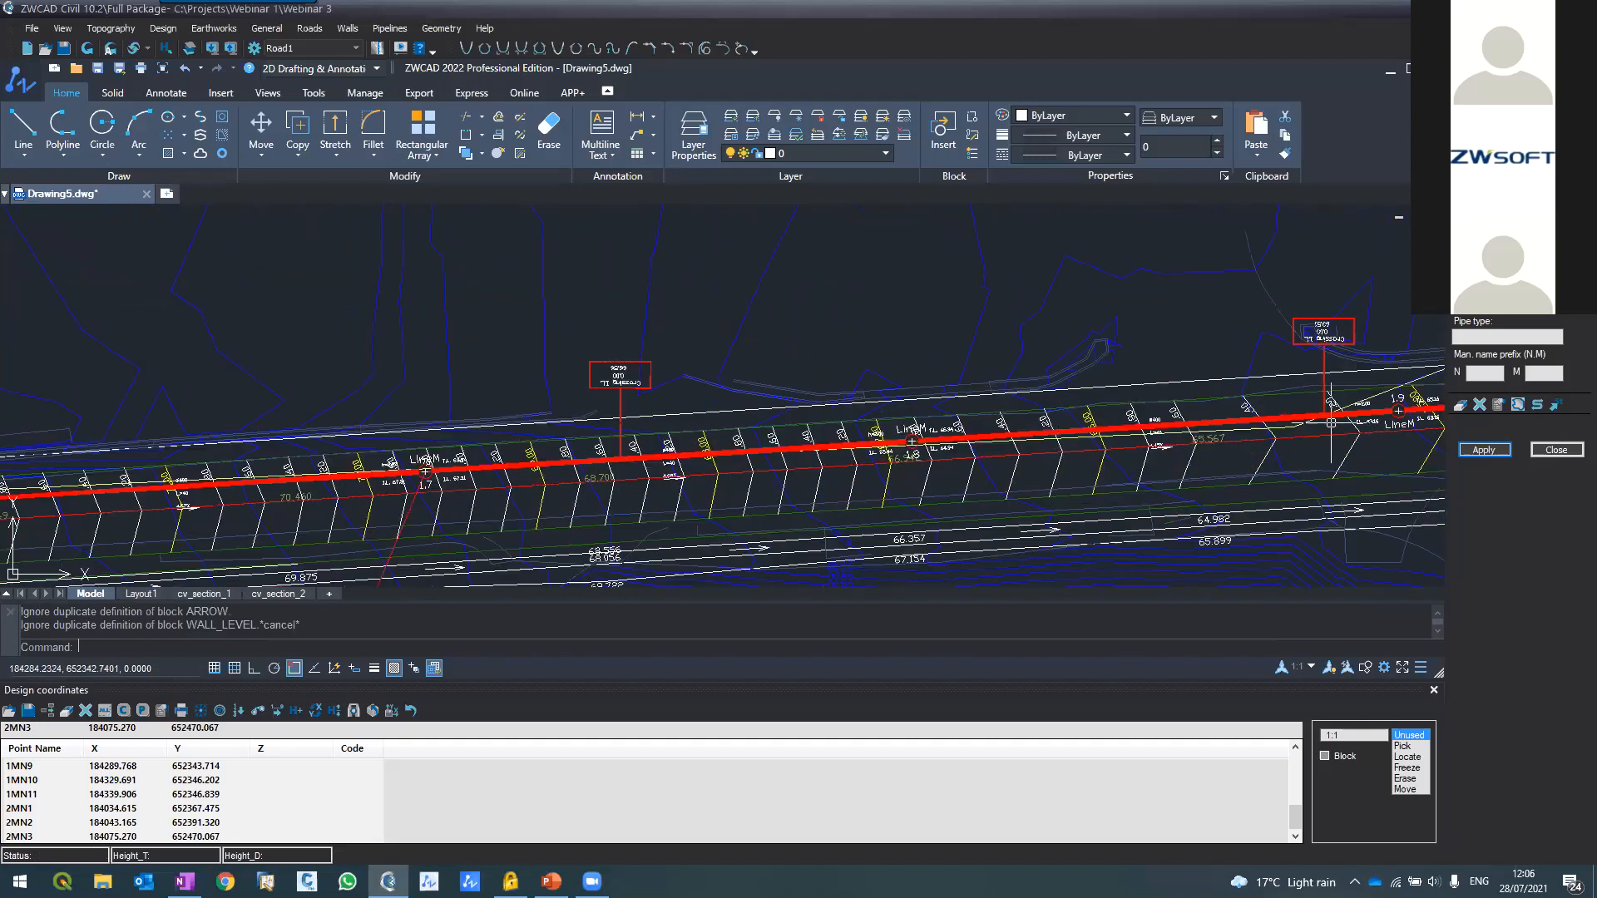
scroll(825, 415, up, 5)
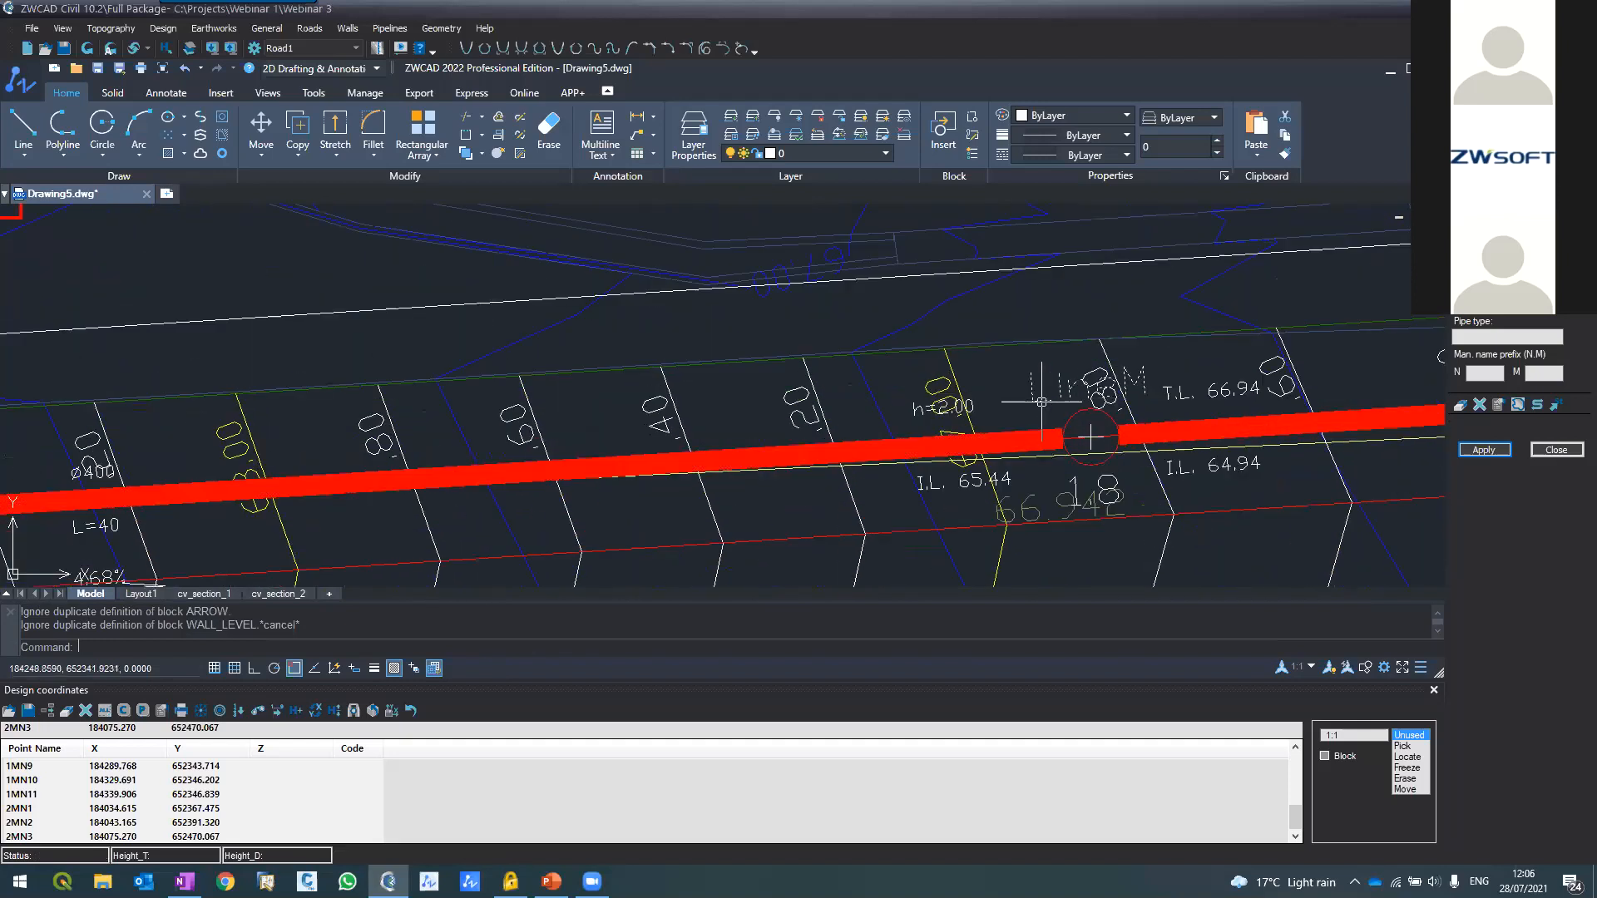
scroll(870, 383, down, 1)
scroll(332, 507, down, 2)
scroll(175, 545, down, 2)
scroll(32, 514, up, 2)
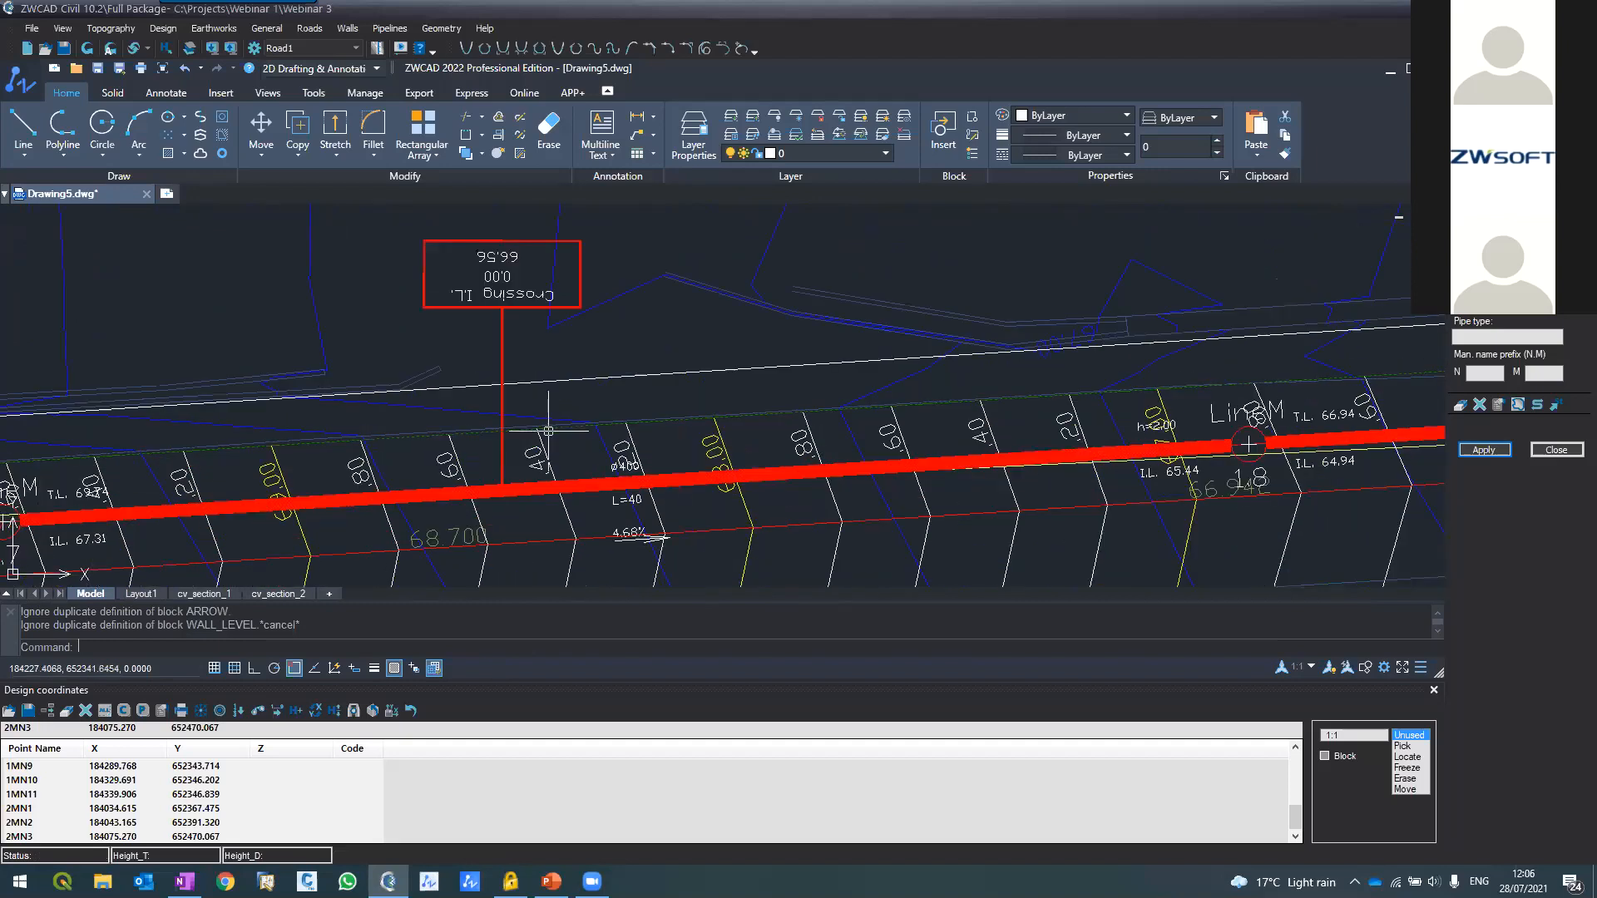
Freeze the layer of the contour elevation texts that overlap the labels at manhole 1.7
scroll(812, 334, down, 2)
scroll(482, 403, up, 6)
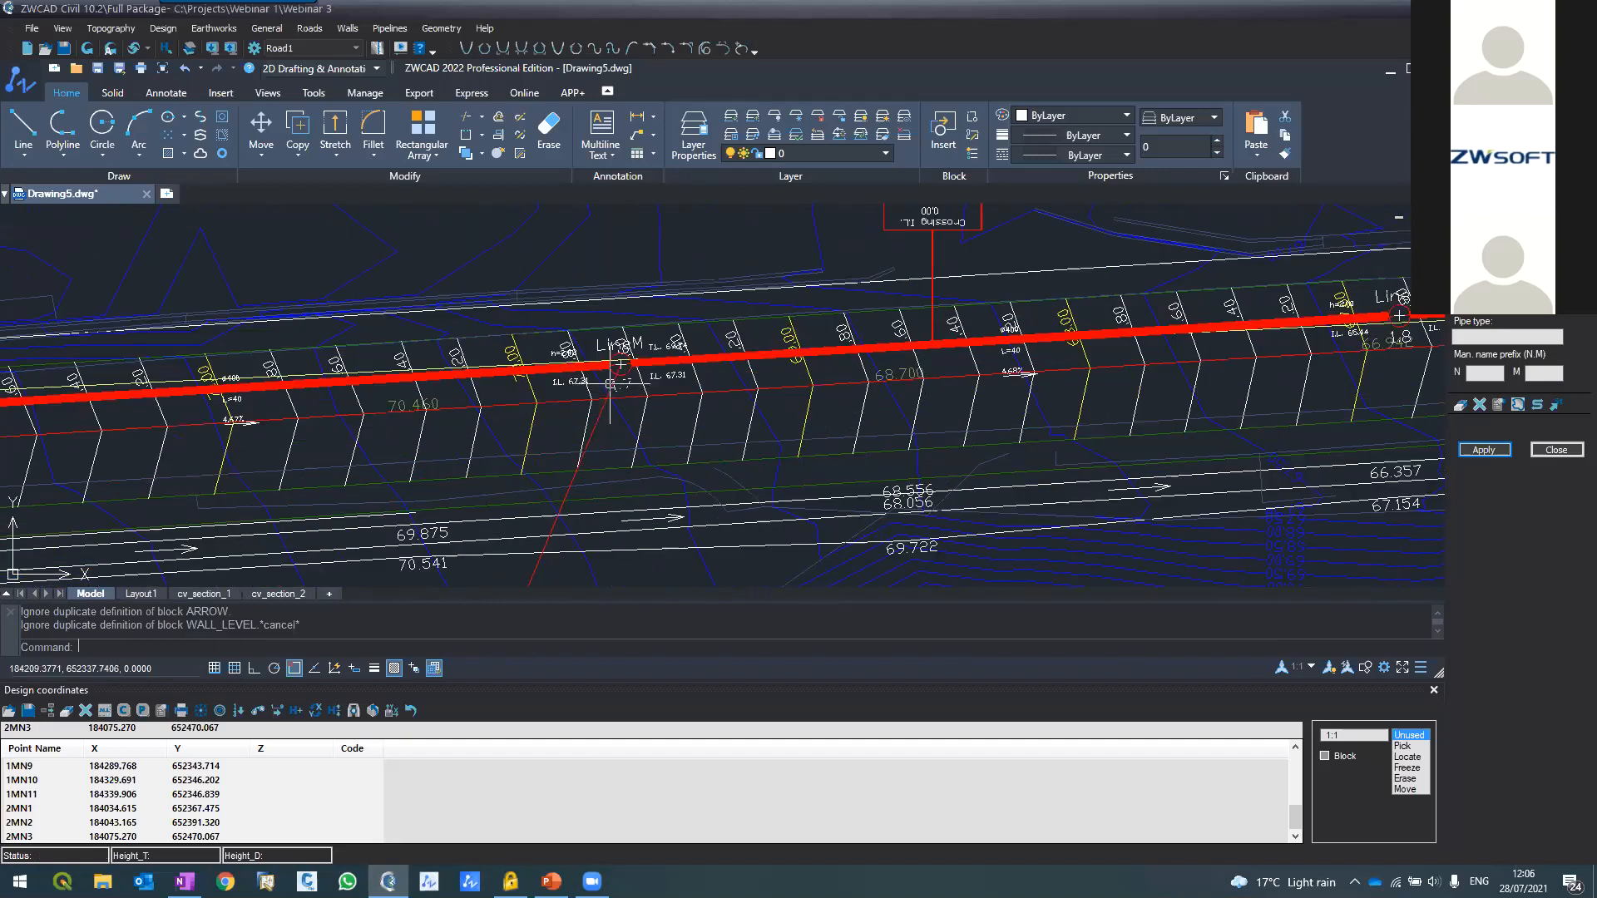
click(776, 133)
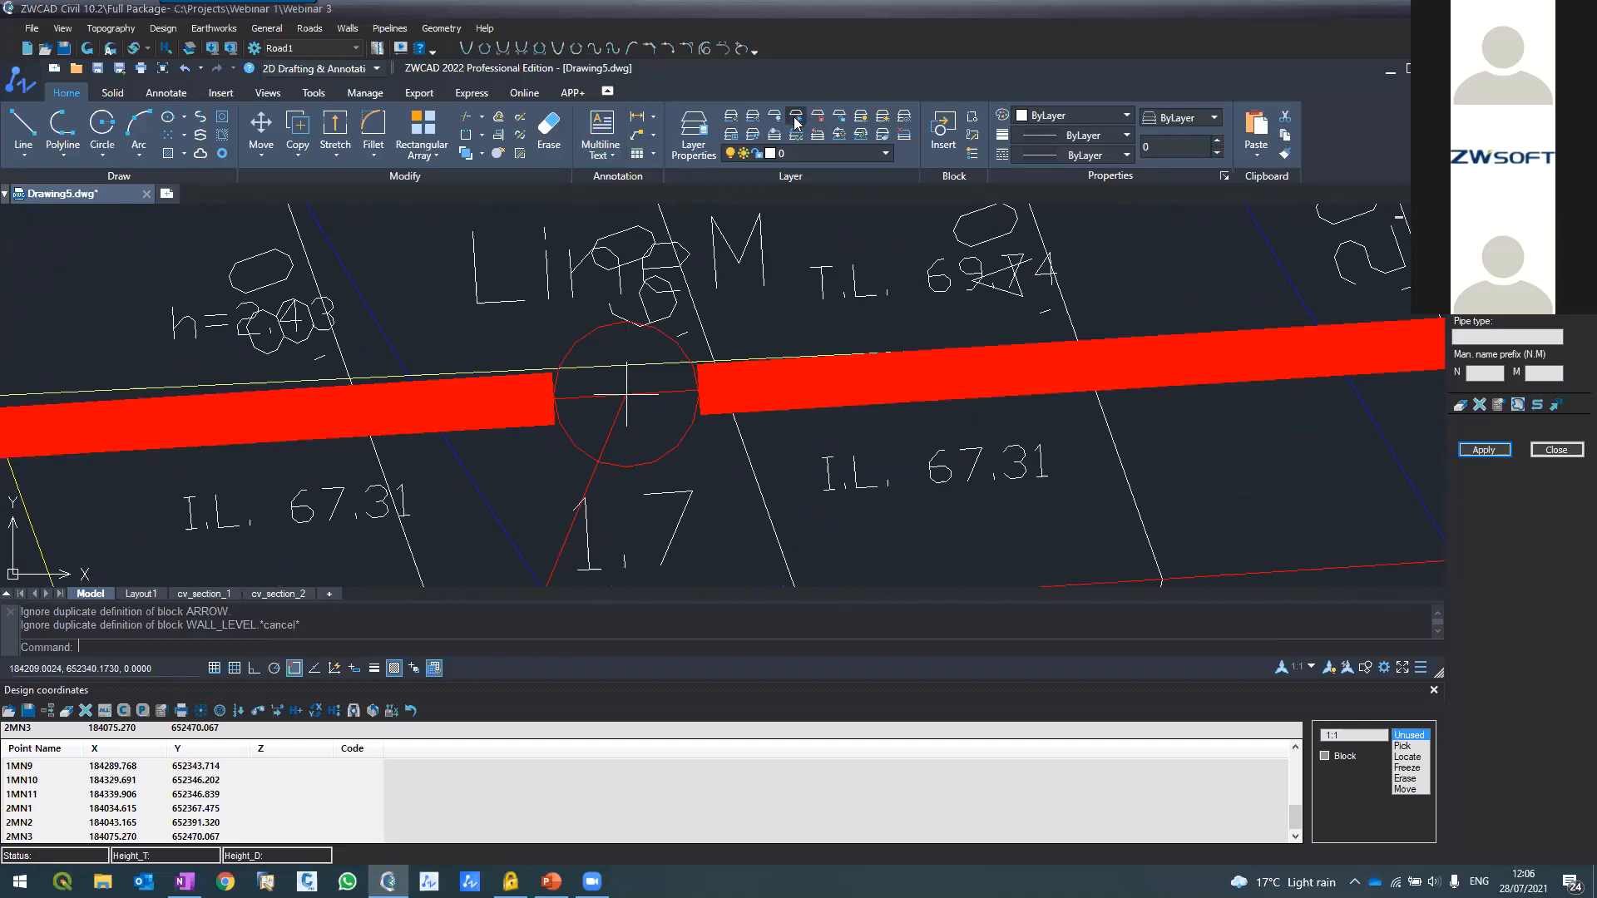
click(981, 241)
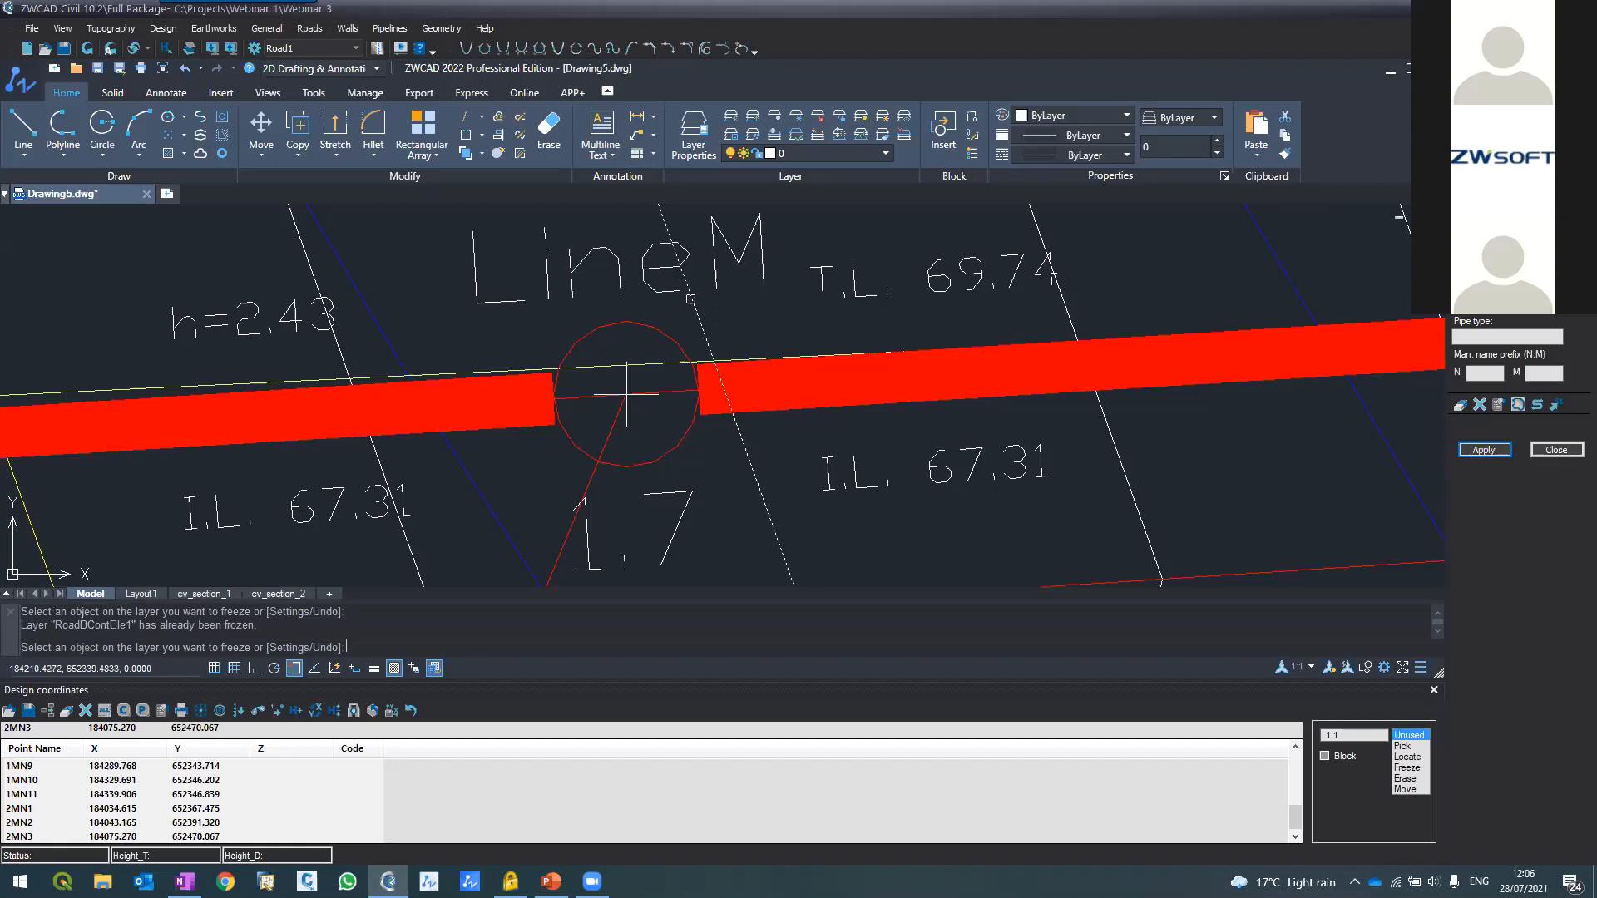
key(Escape)
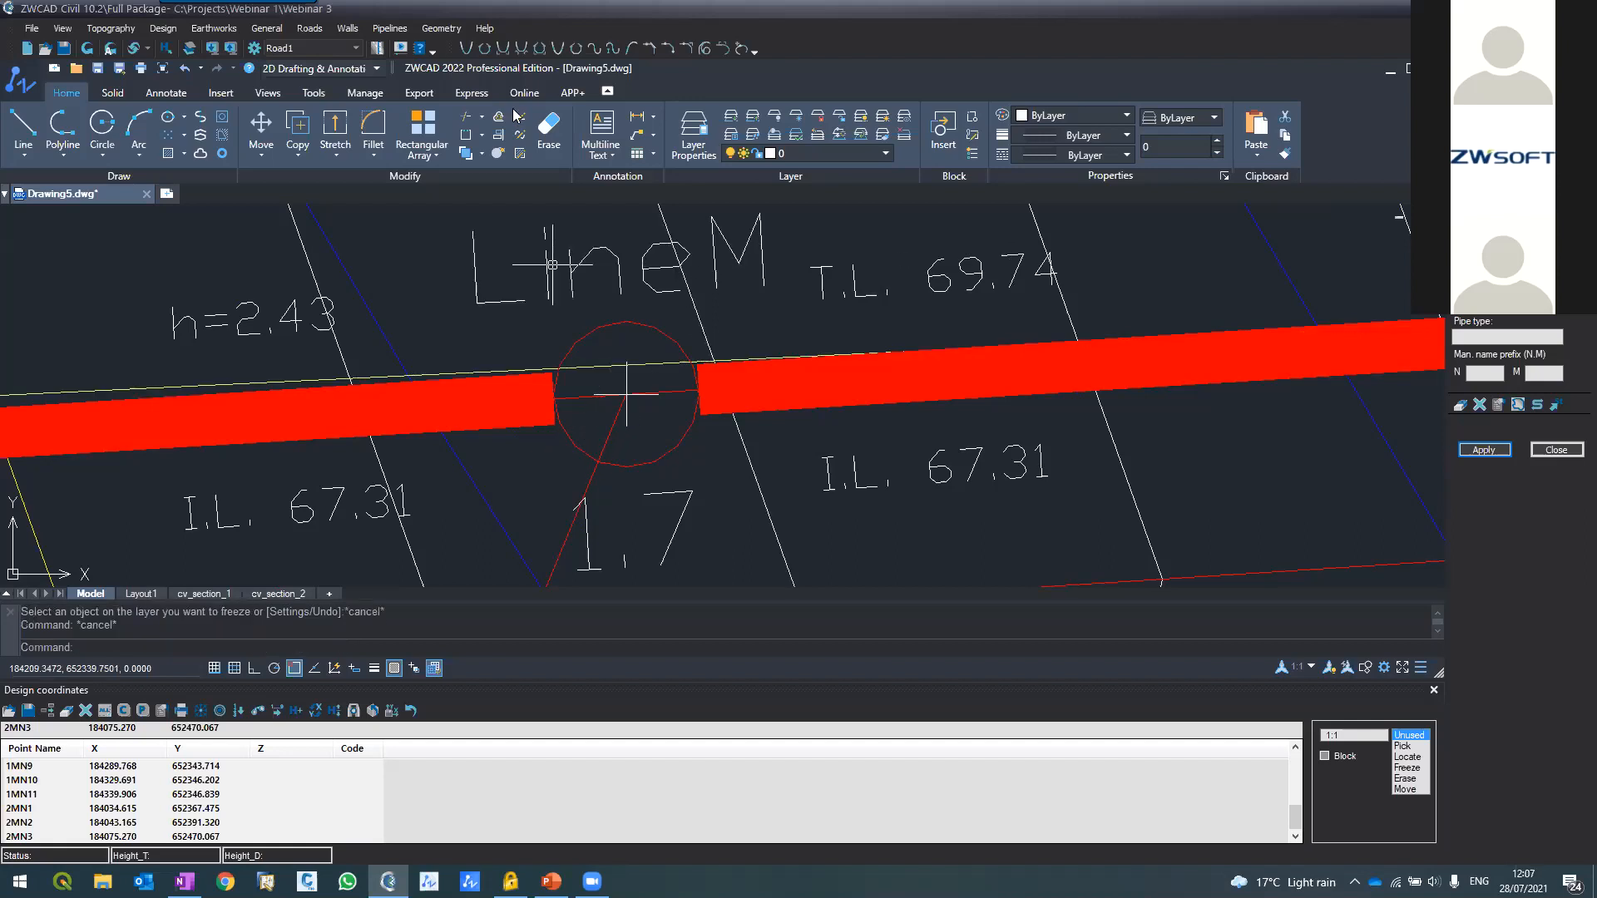
In the pipeline sections, fill in the sizes of all manholes automatically, check them in the profile and close the sections
click(372, 29)
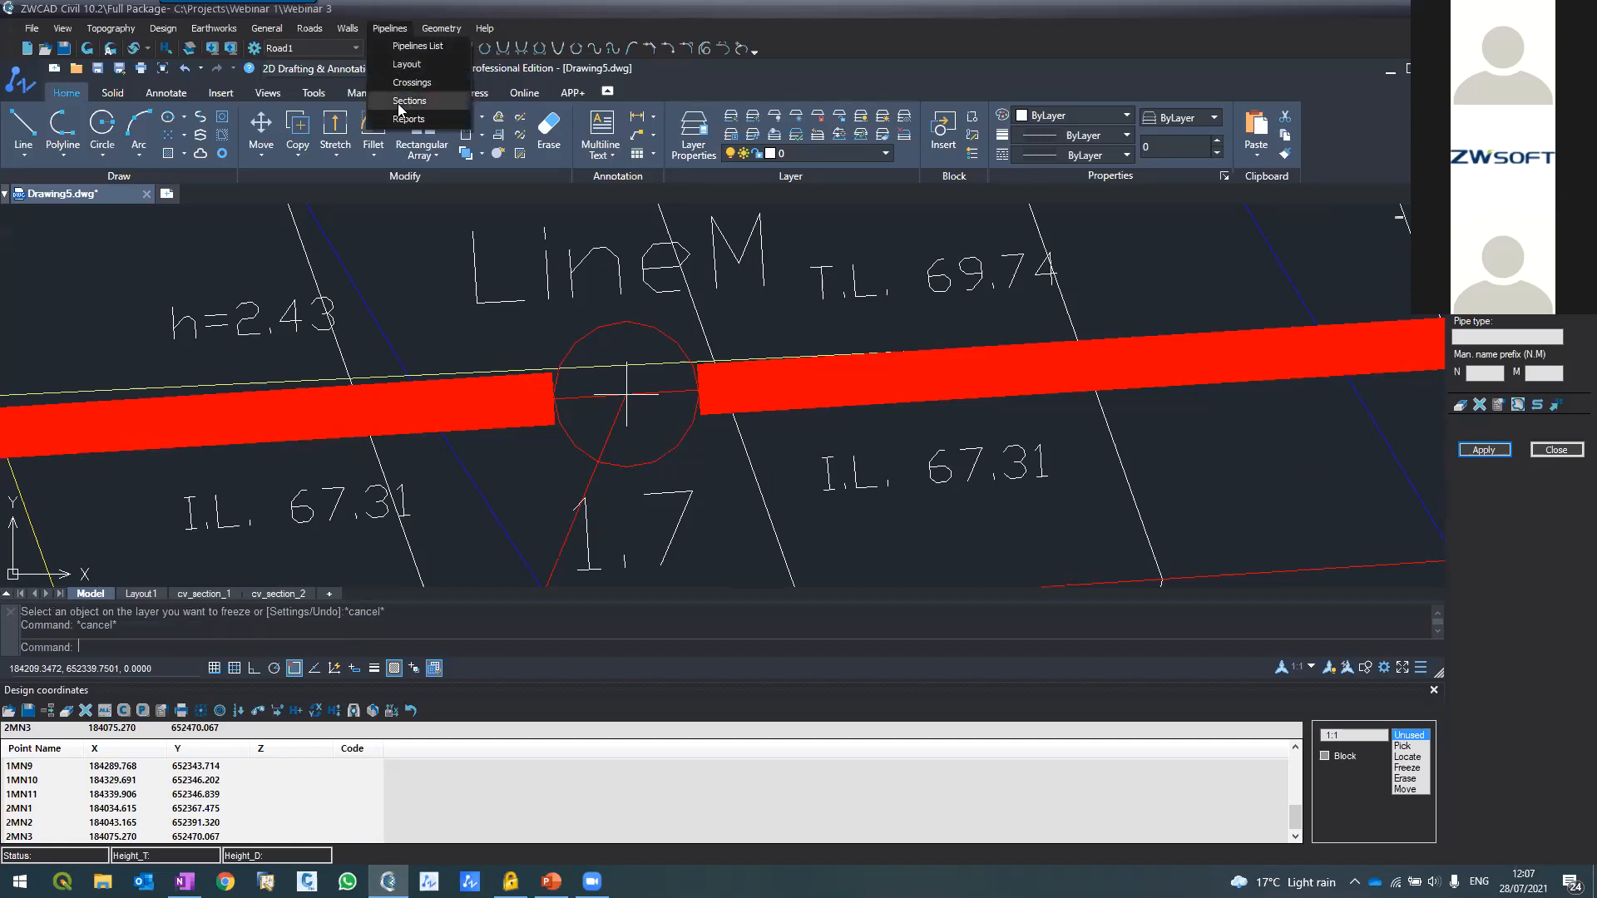
click(399, 101)
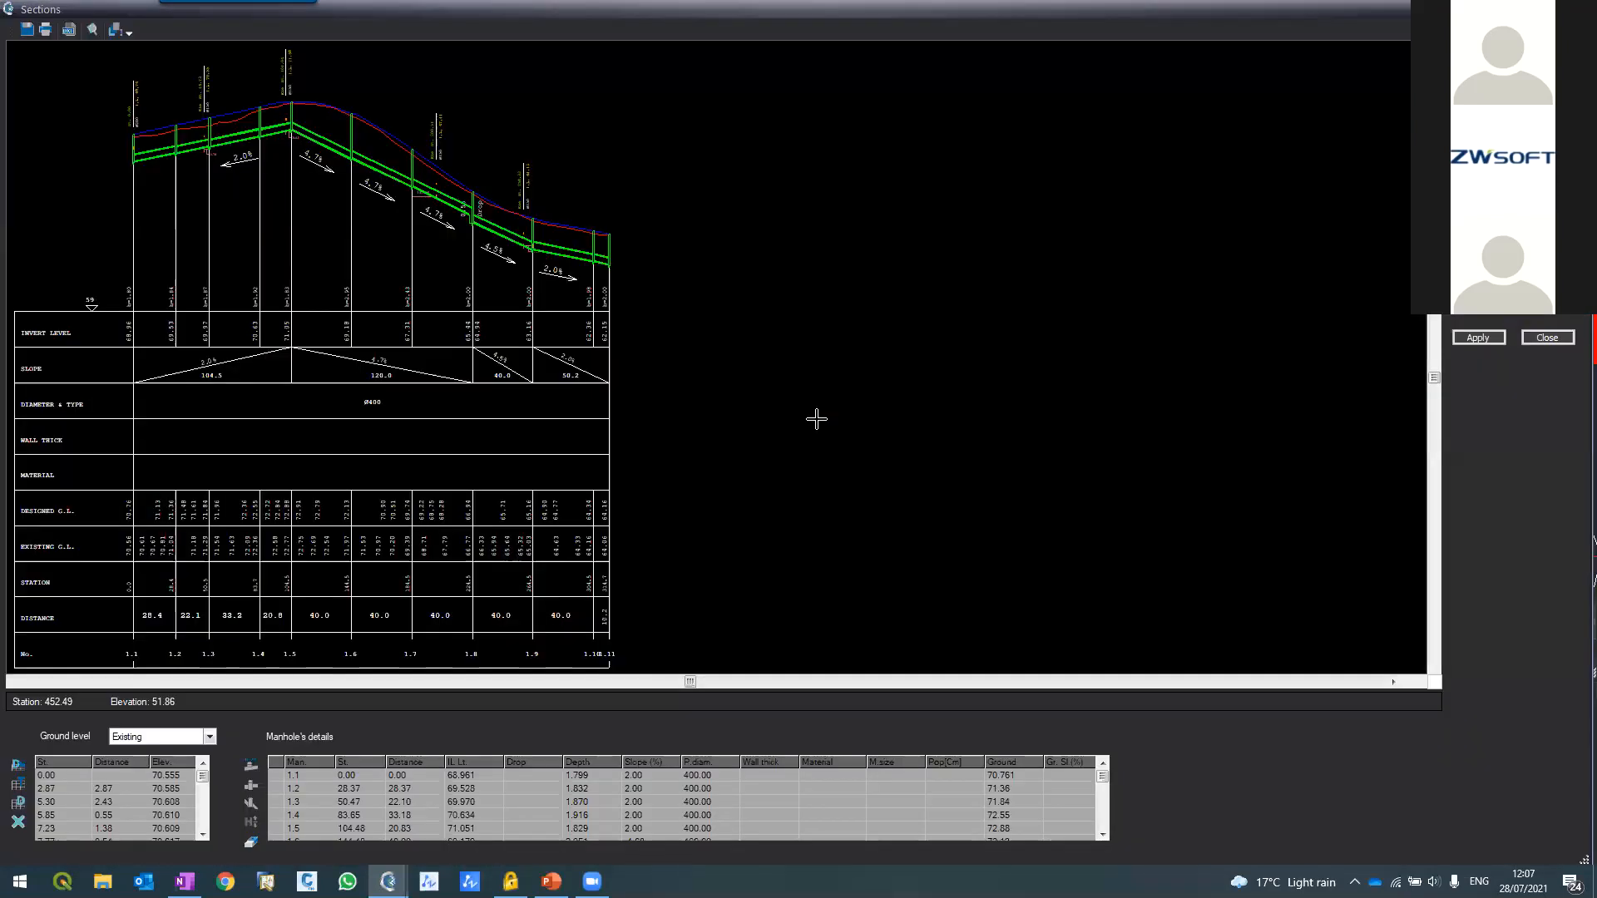
click(251, 766)
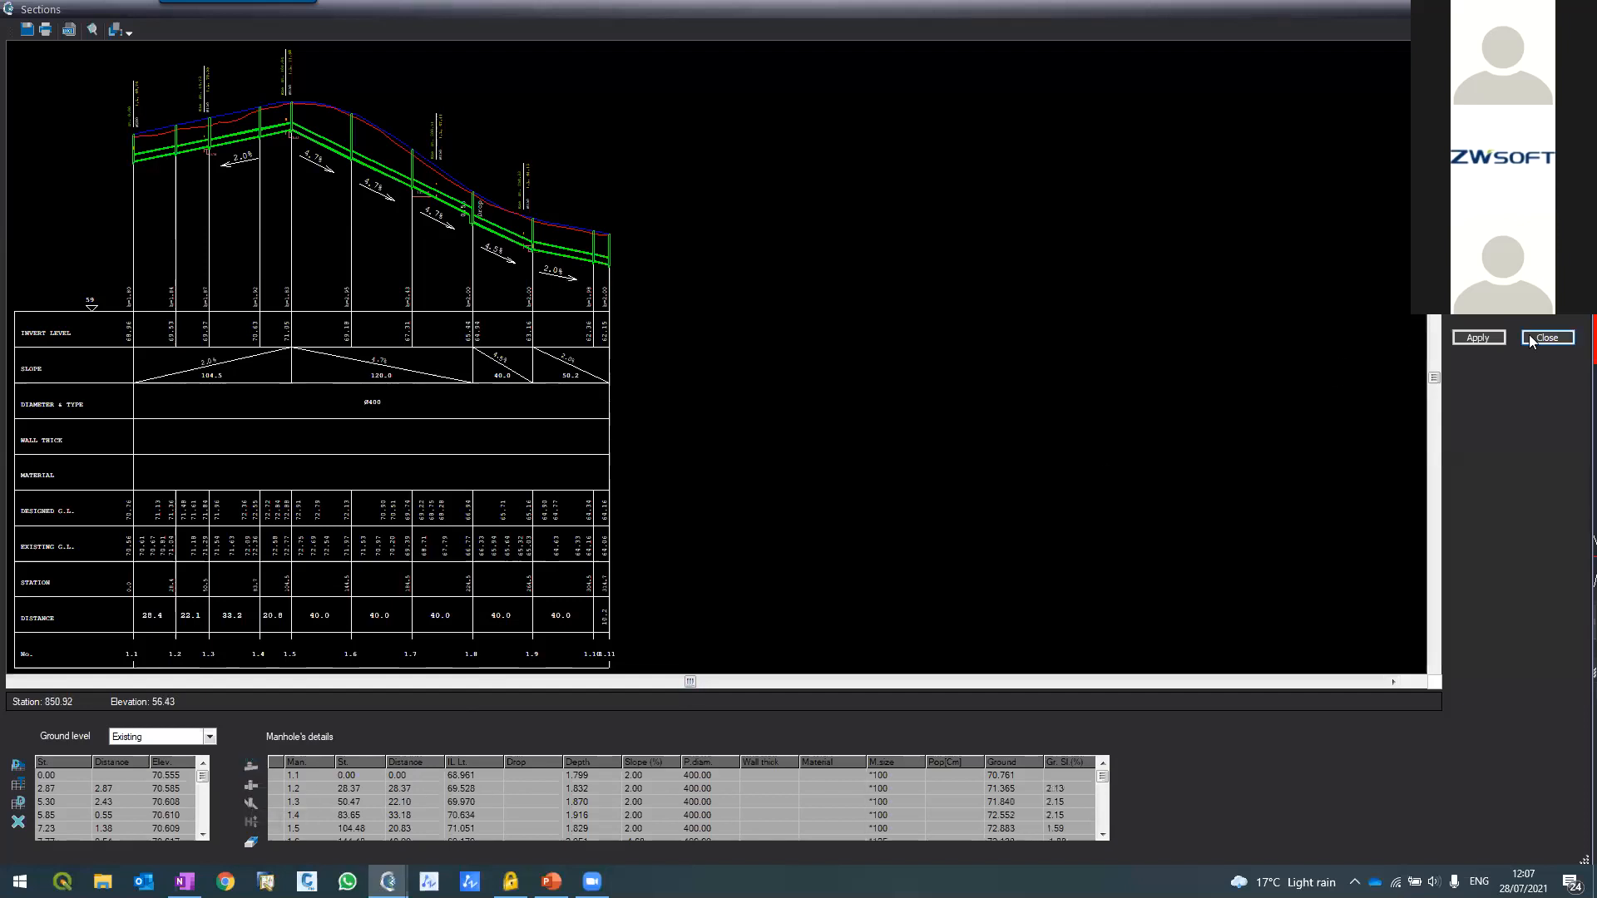
scroll(474, 185, up, 2)
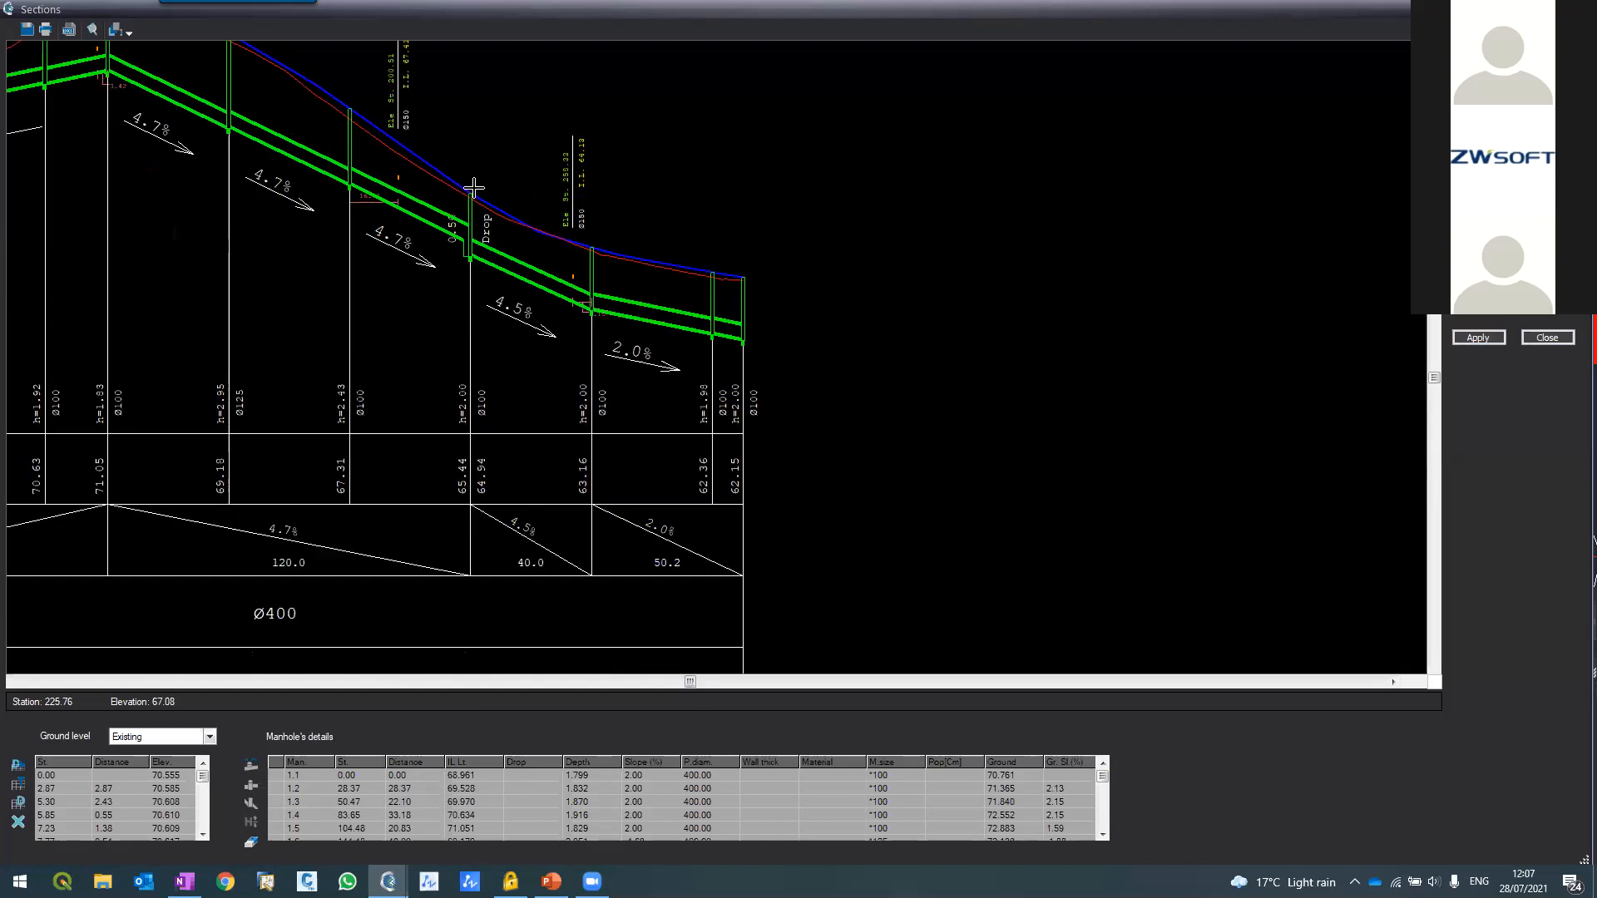
click(1543, 338)
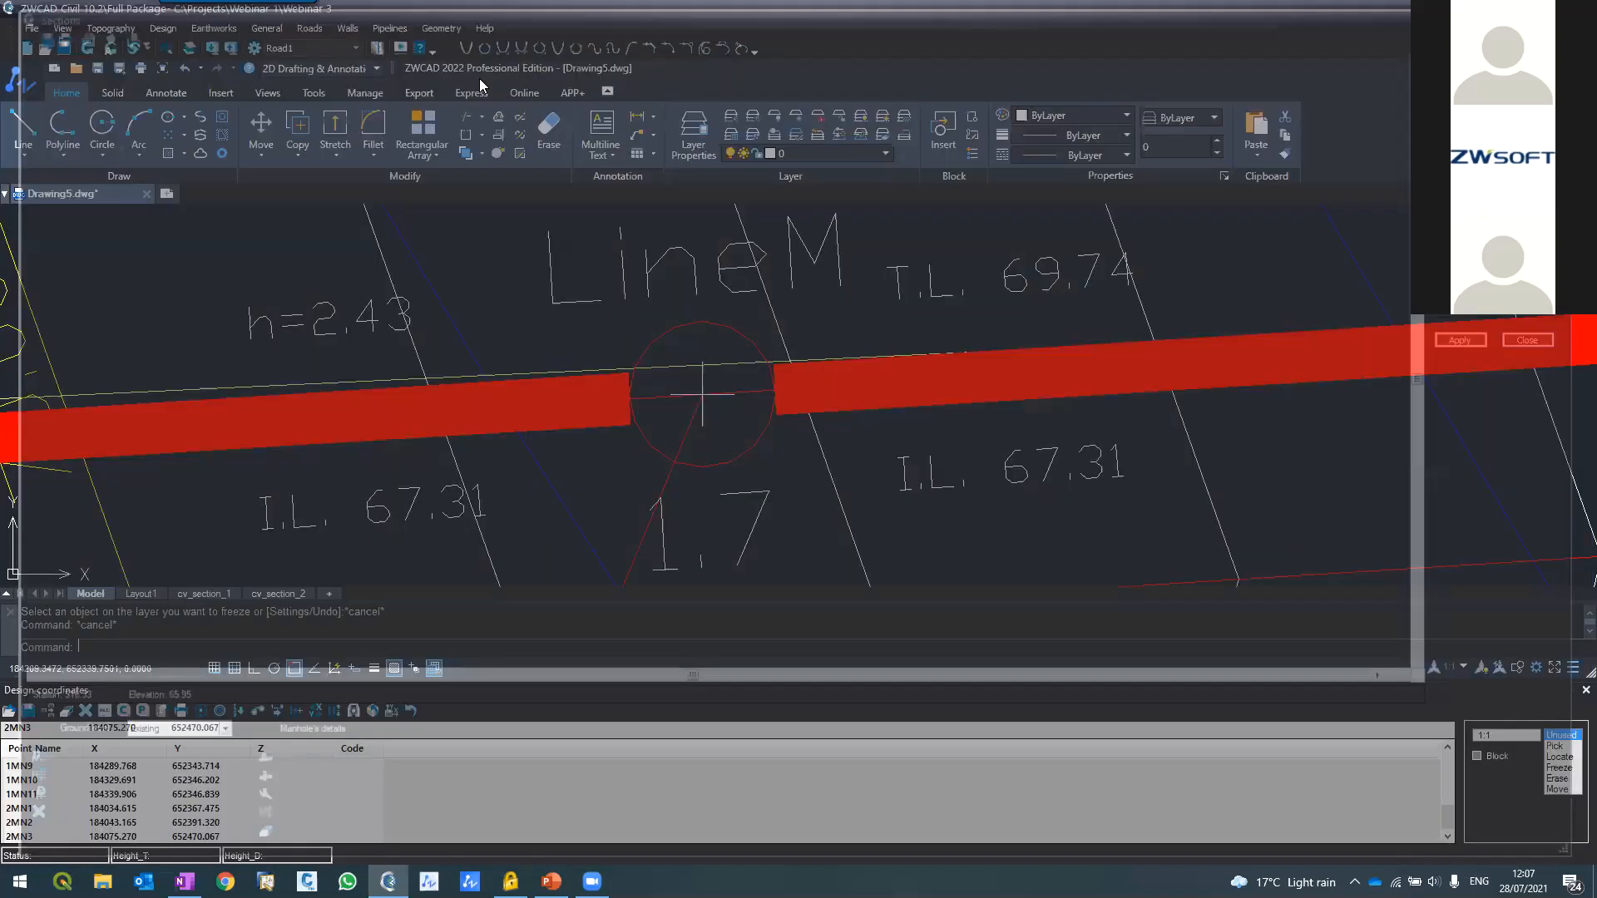
Regenerate the pipeline layout drawing from the updated sections
click(389, 29)
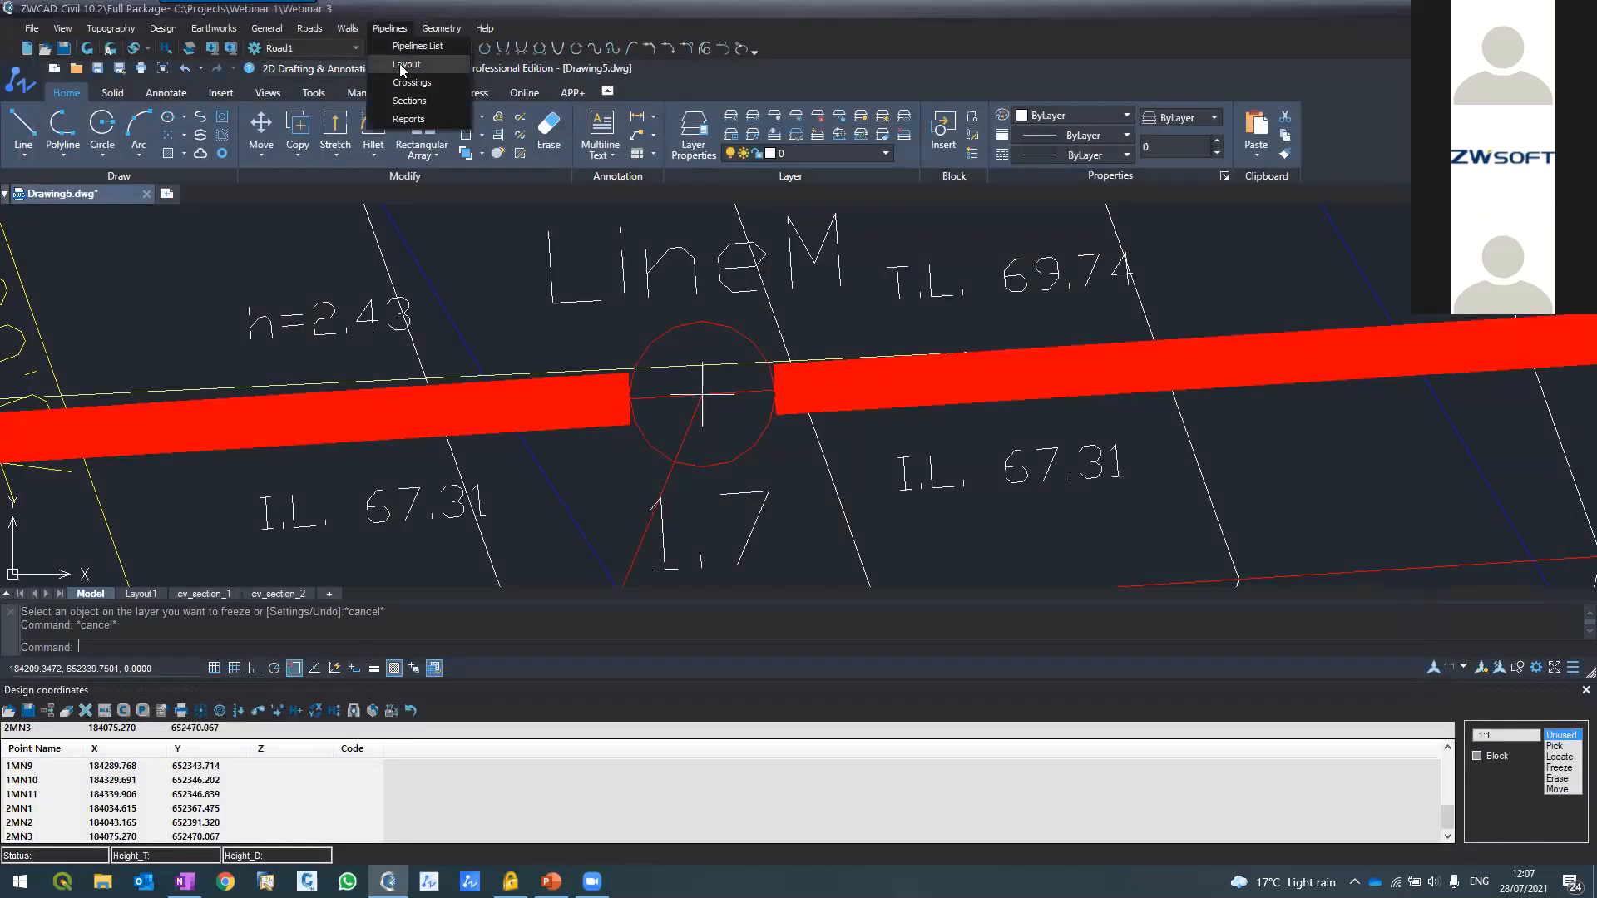
click(406, 64)
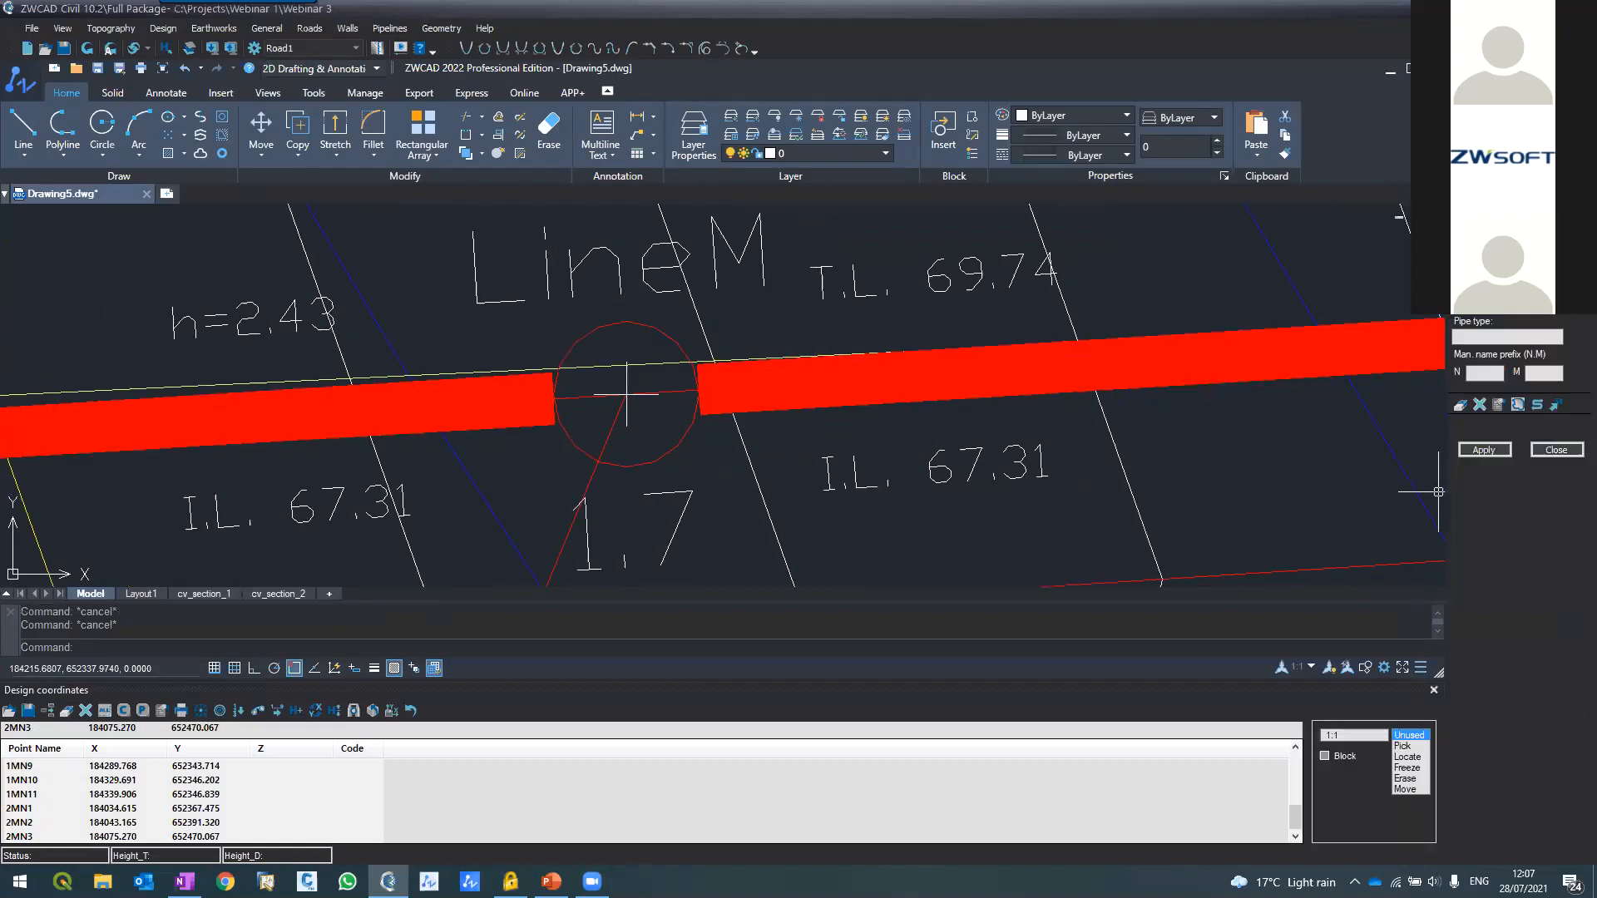
click(1483, 449)
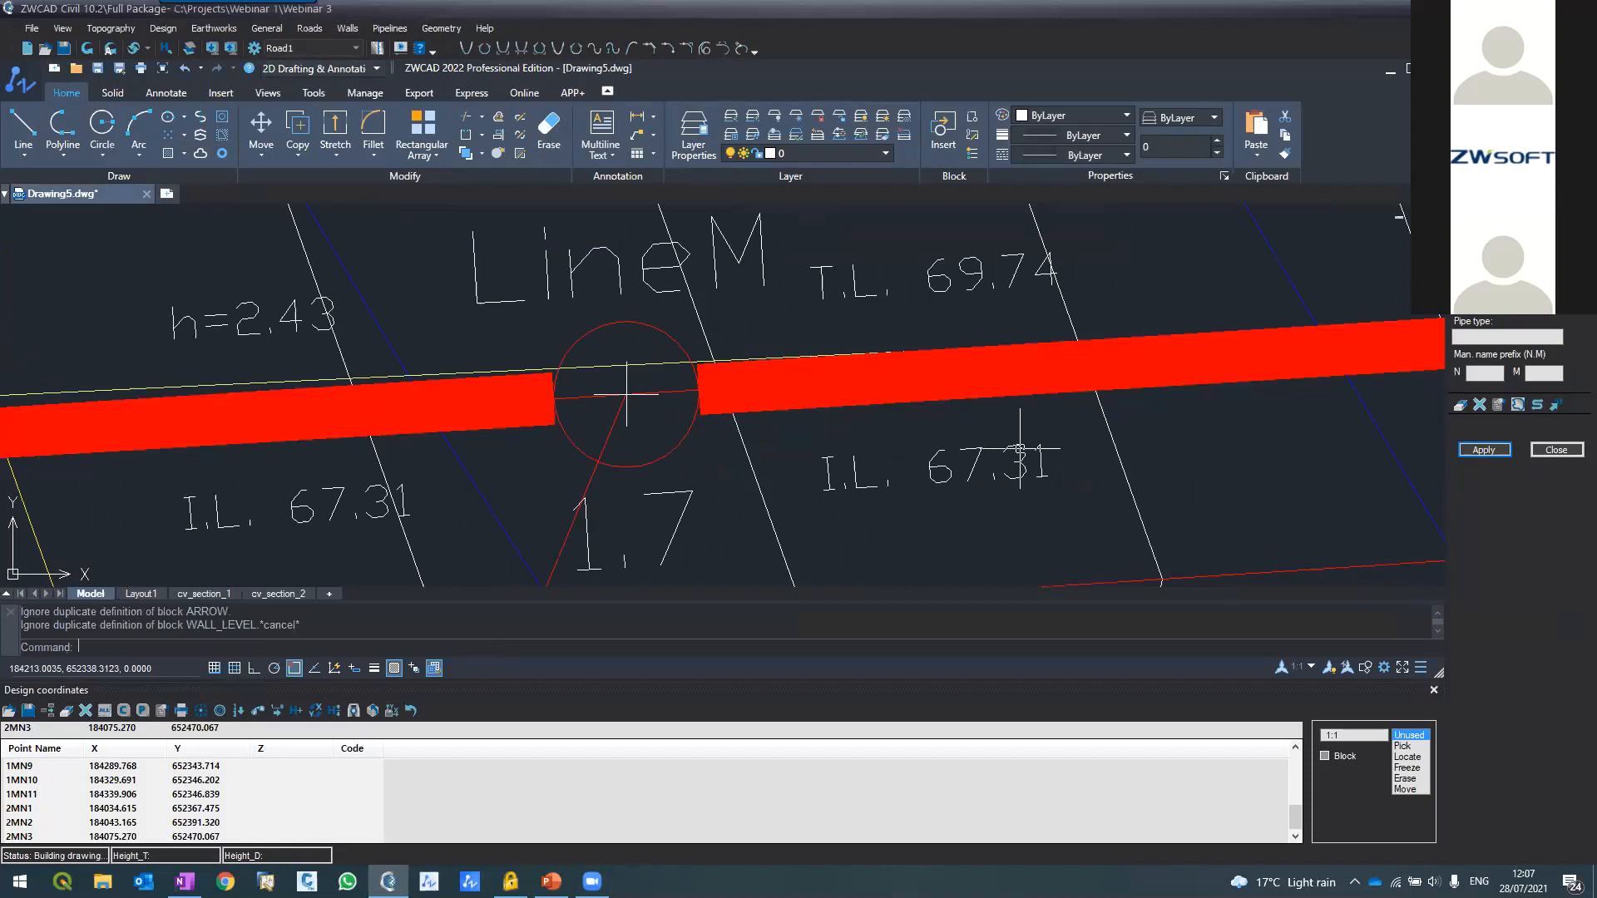
Generate the manholes report, review the rows of manholes 2.2 to 2.3 and 1.1 to 1.11, and close it
click(379, 30)
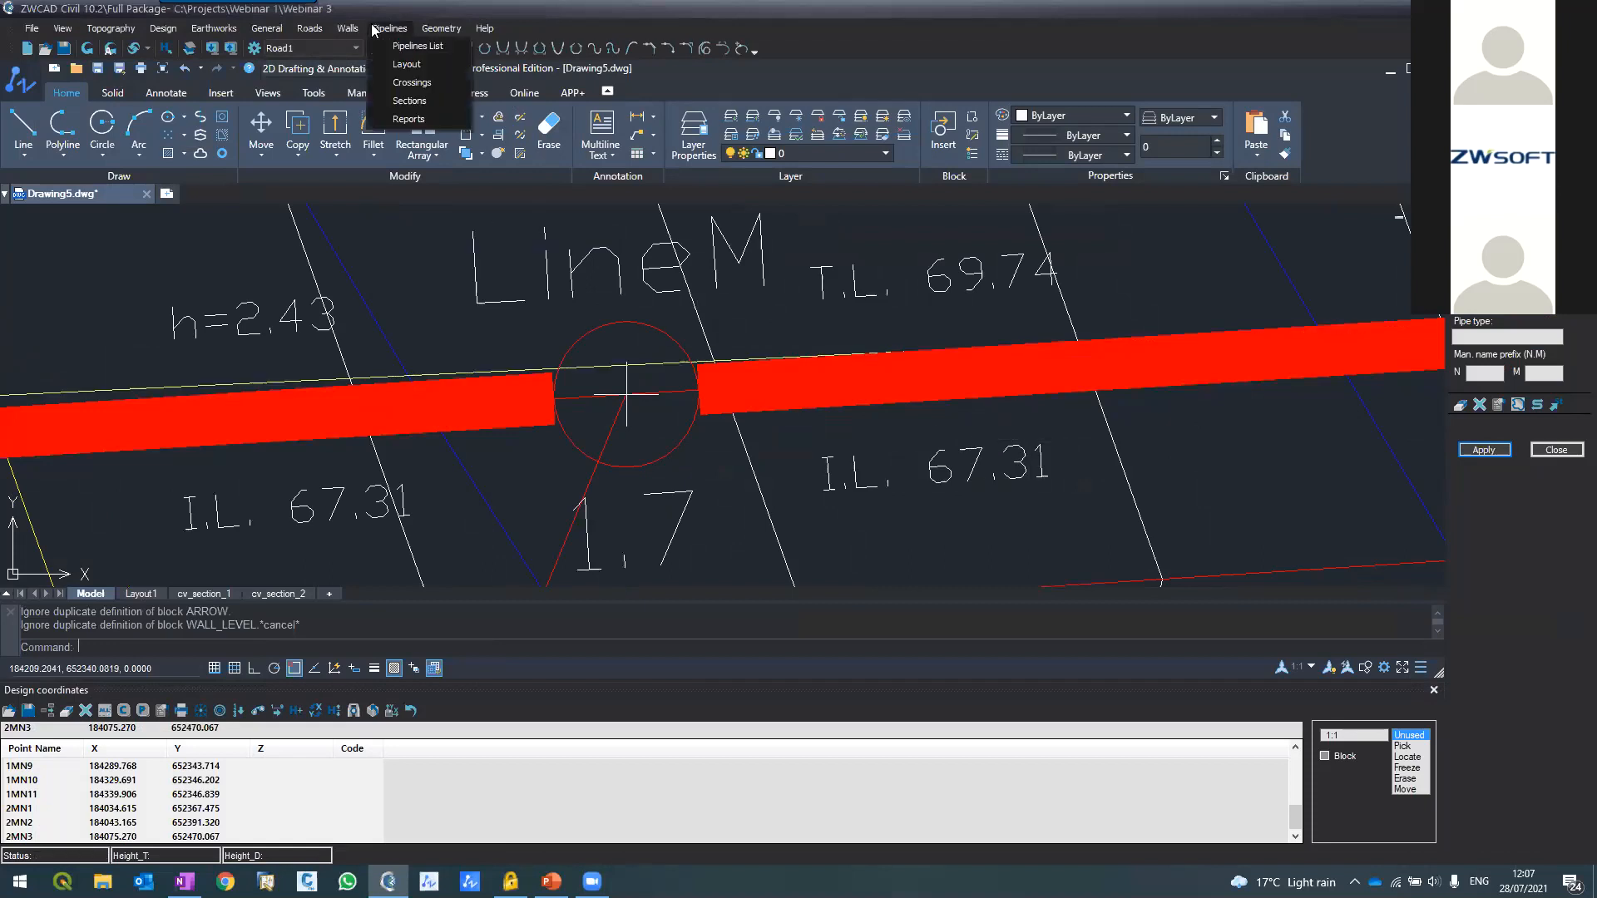
click(402, 121)
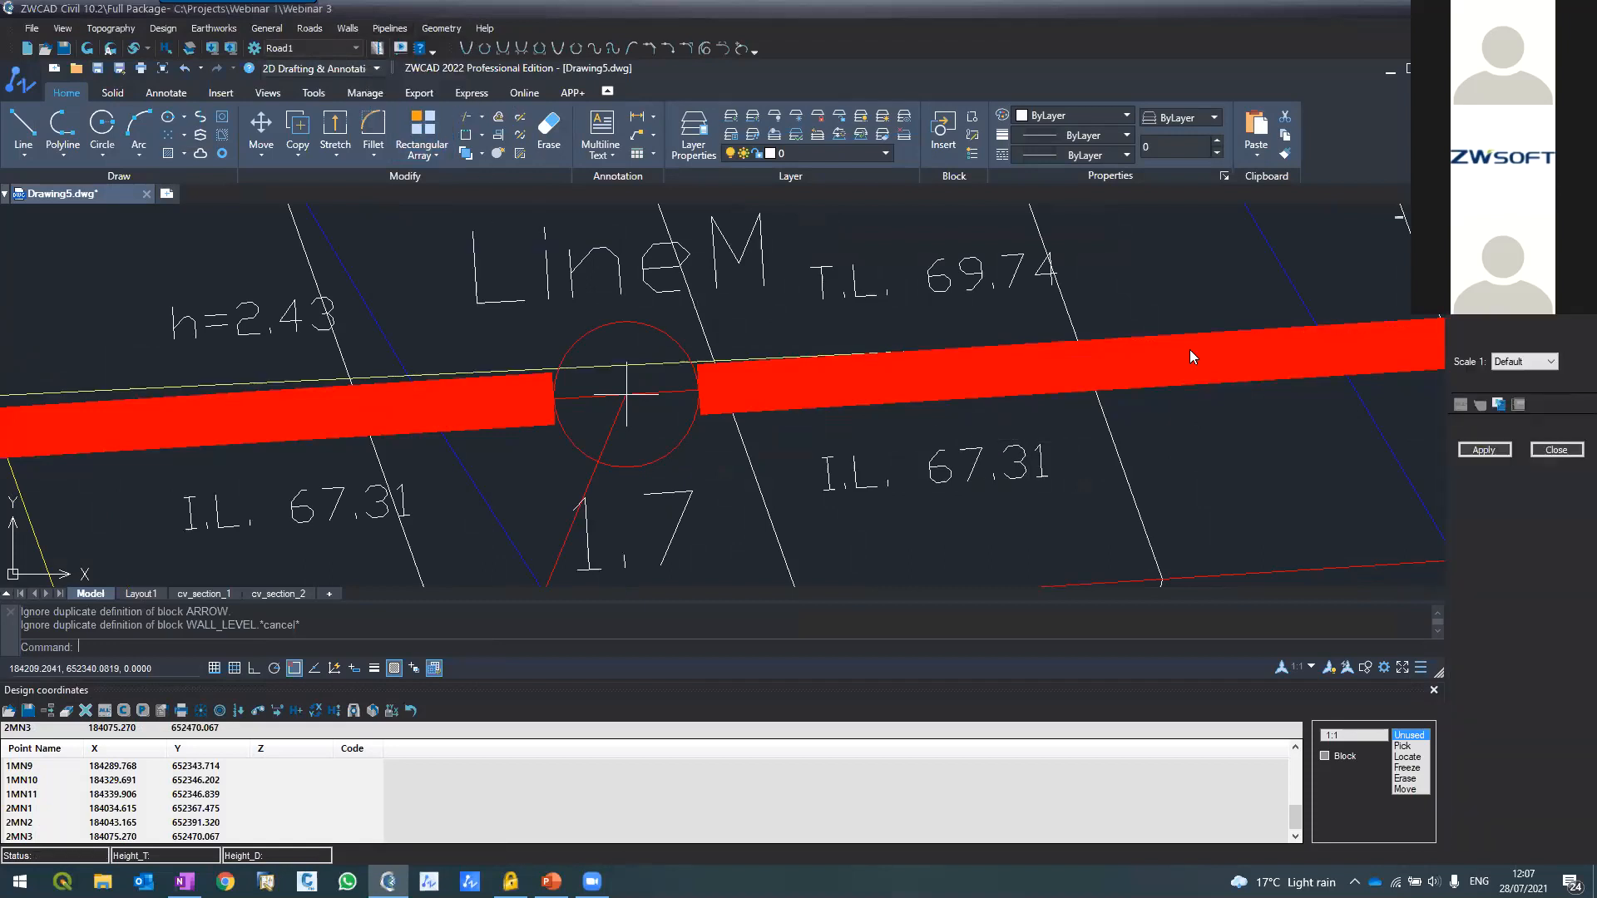
click(1487, 450)
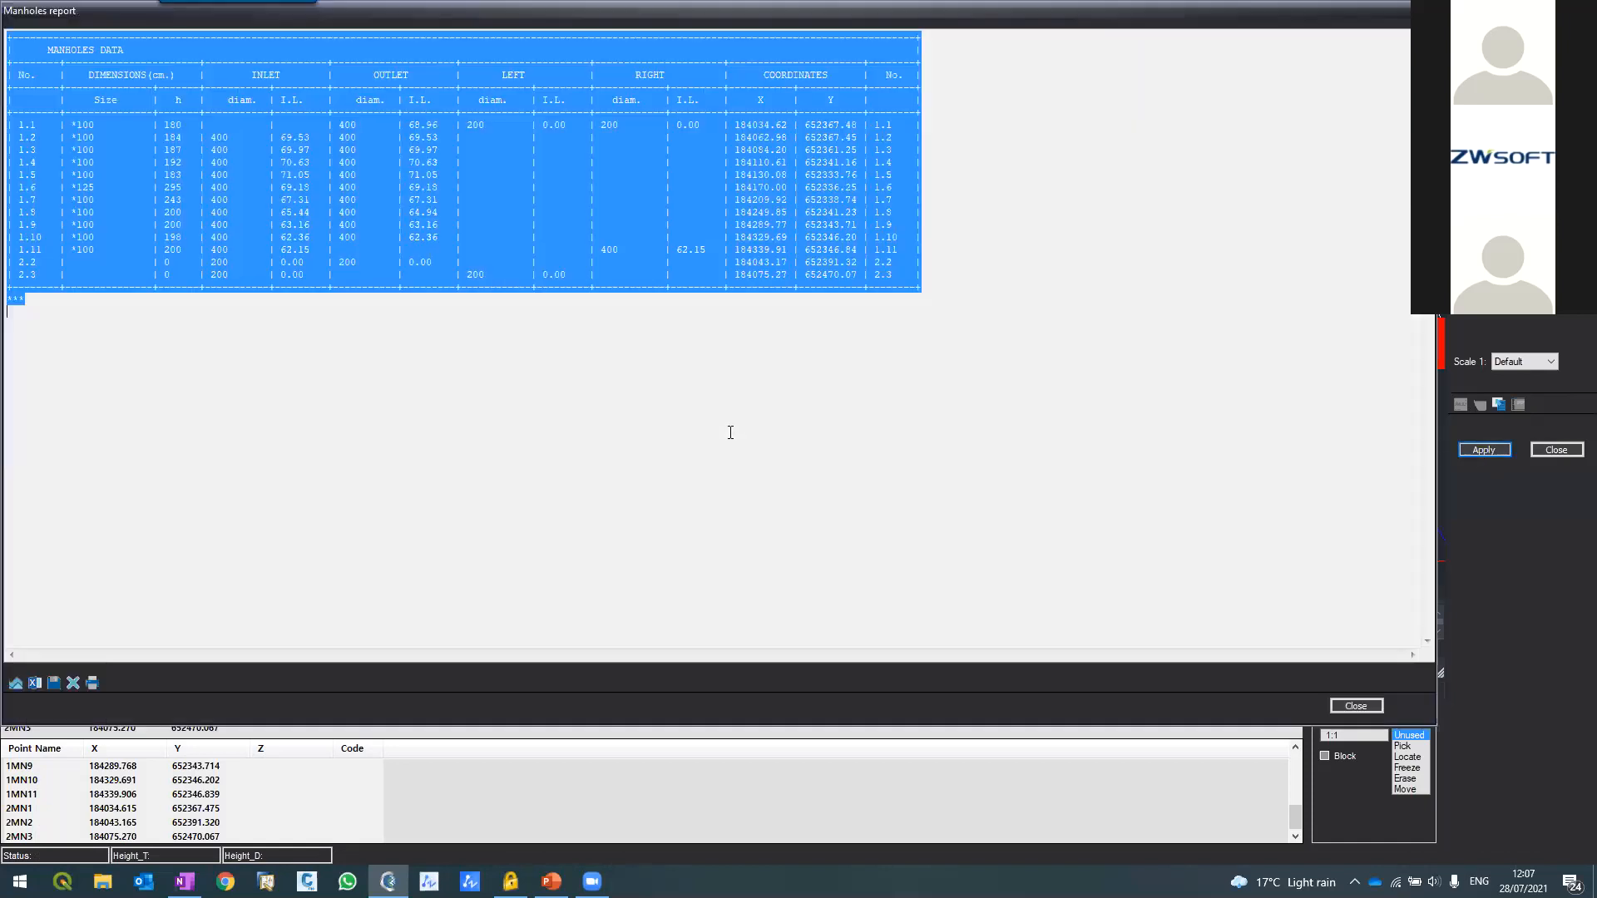
click(332, 223)
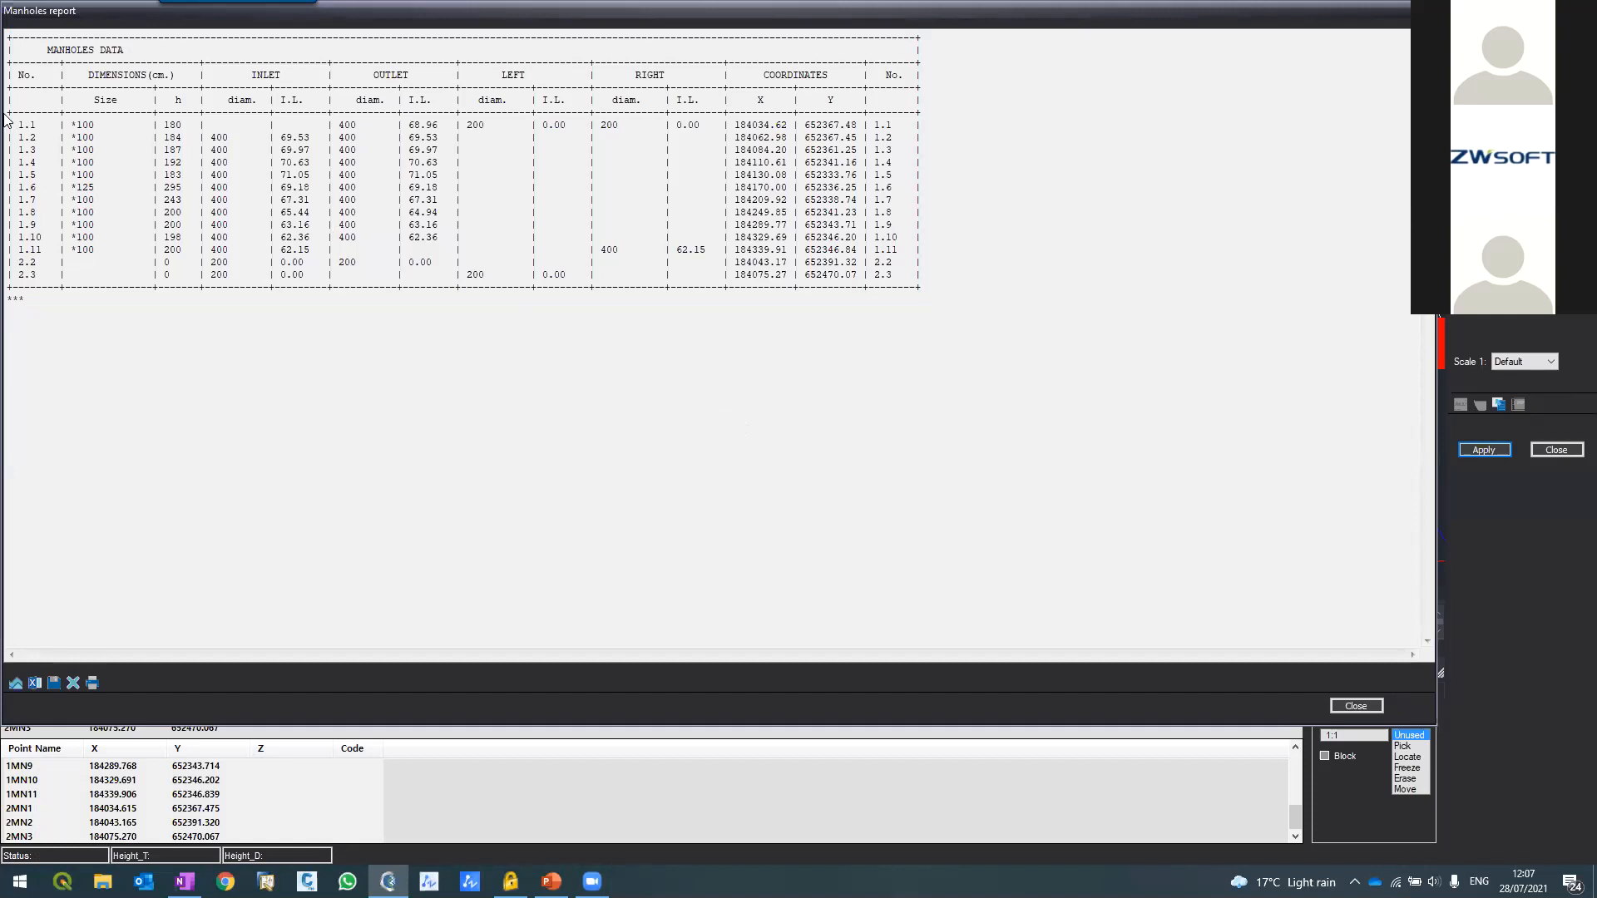
drag(19, 263, 909, 274)
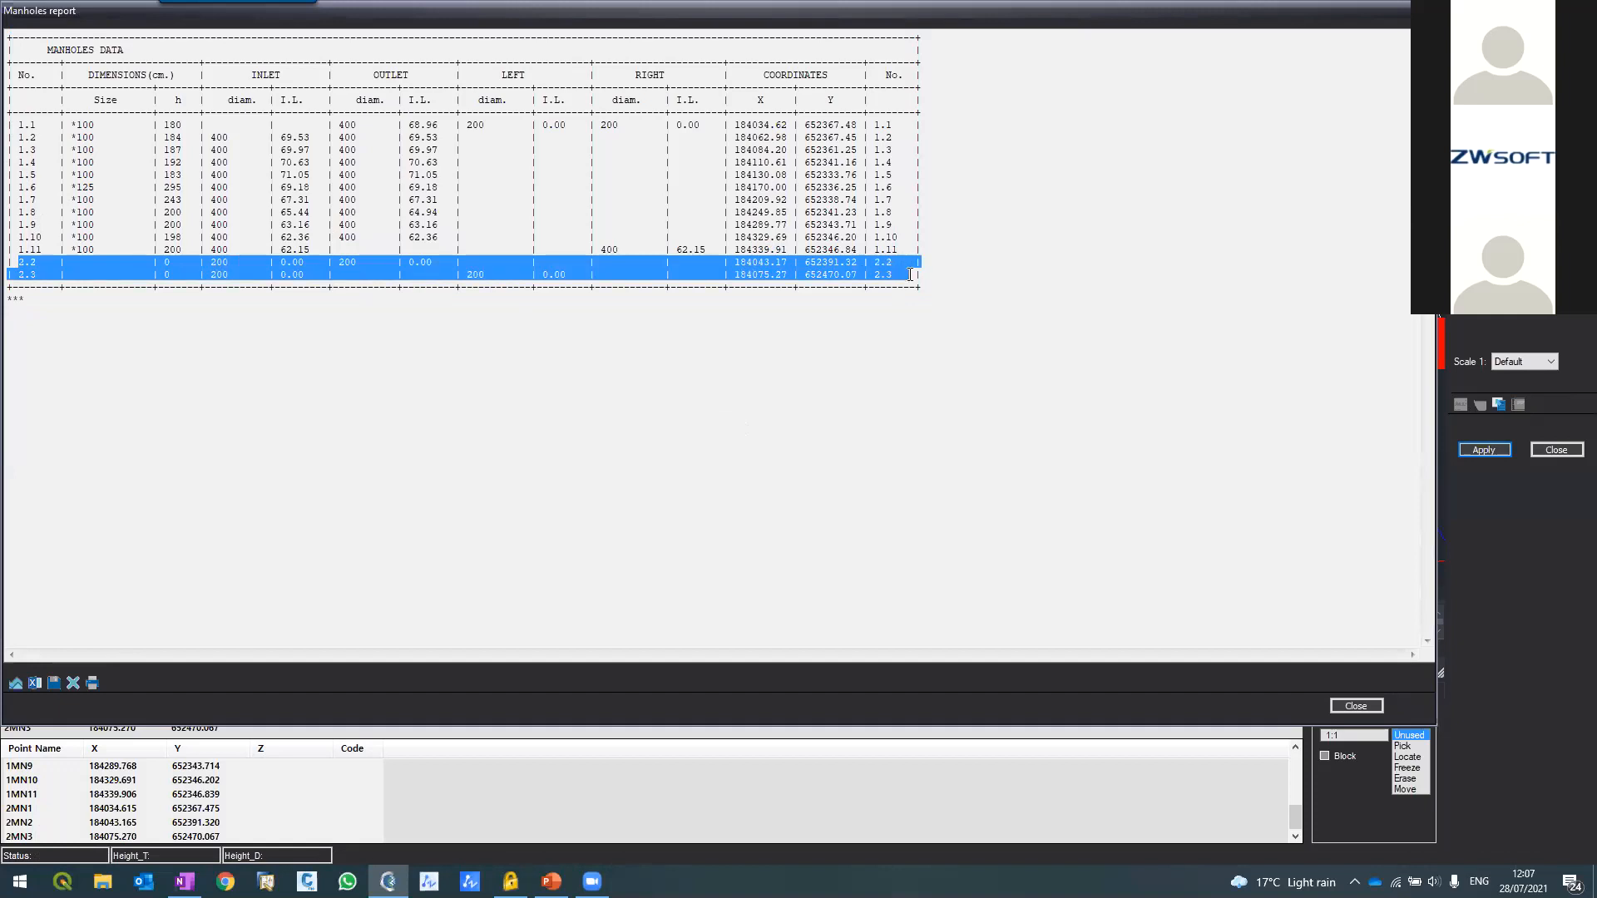
drag(18, 125, 914, 253)
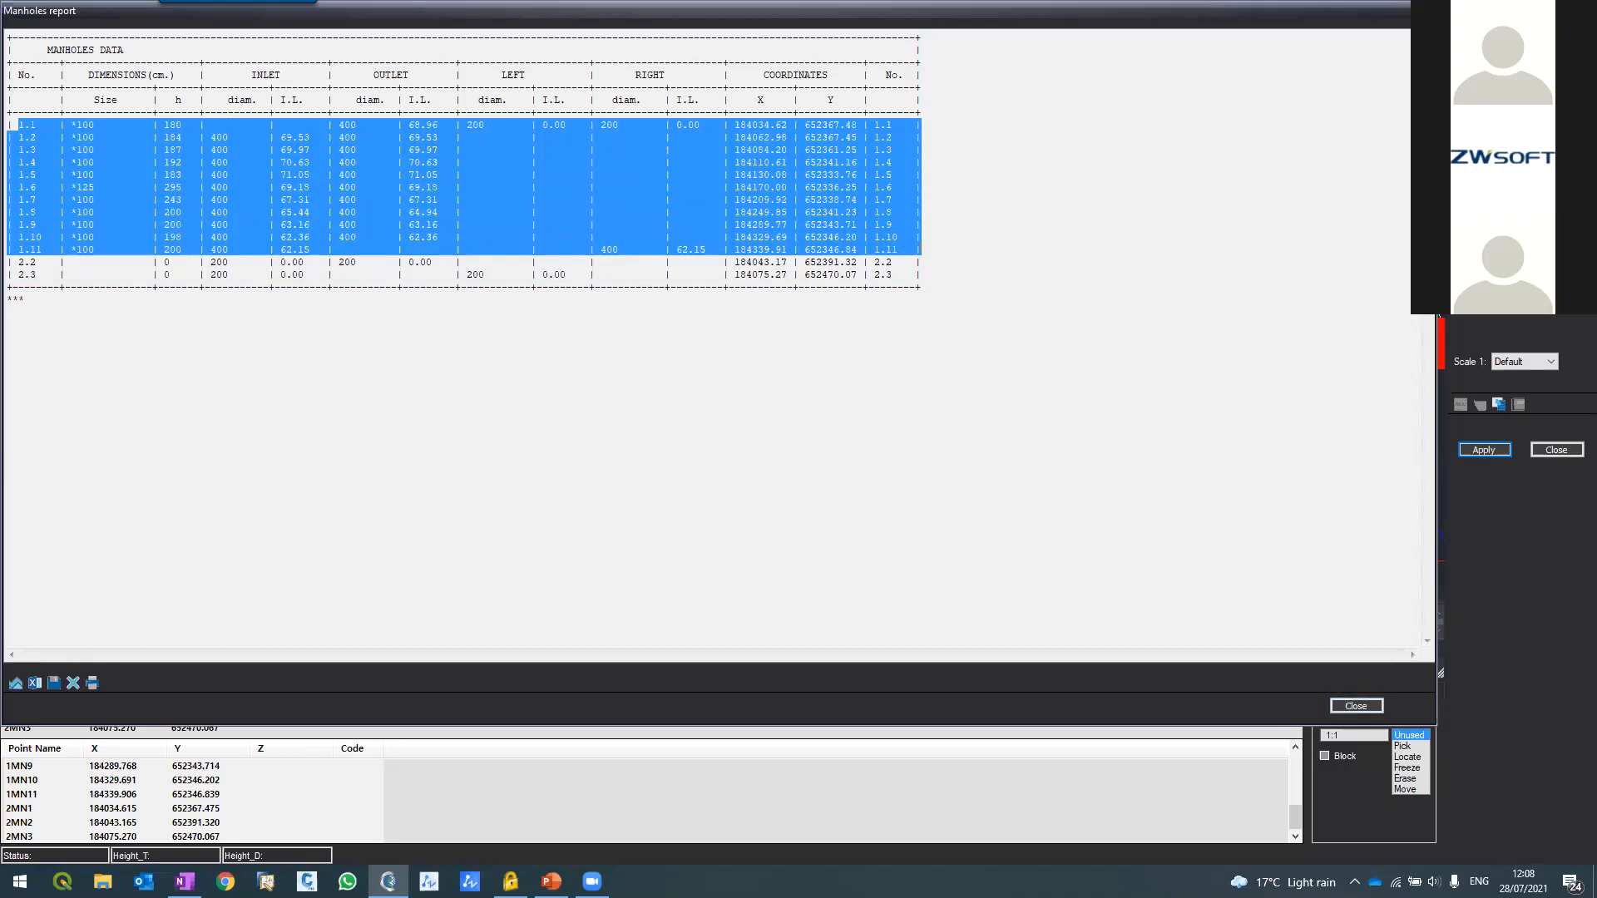
click(1356, 706)
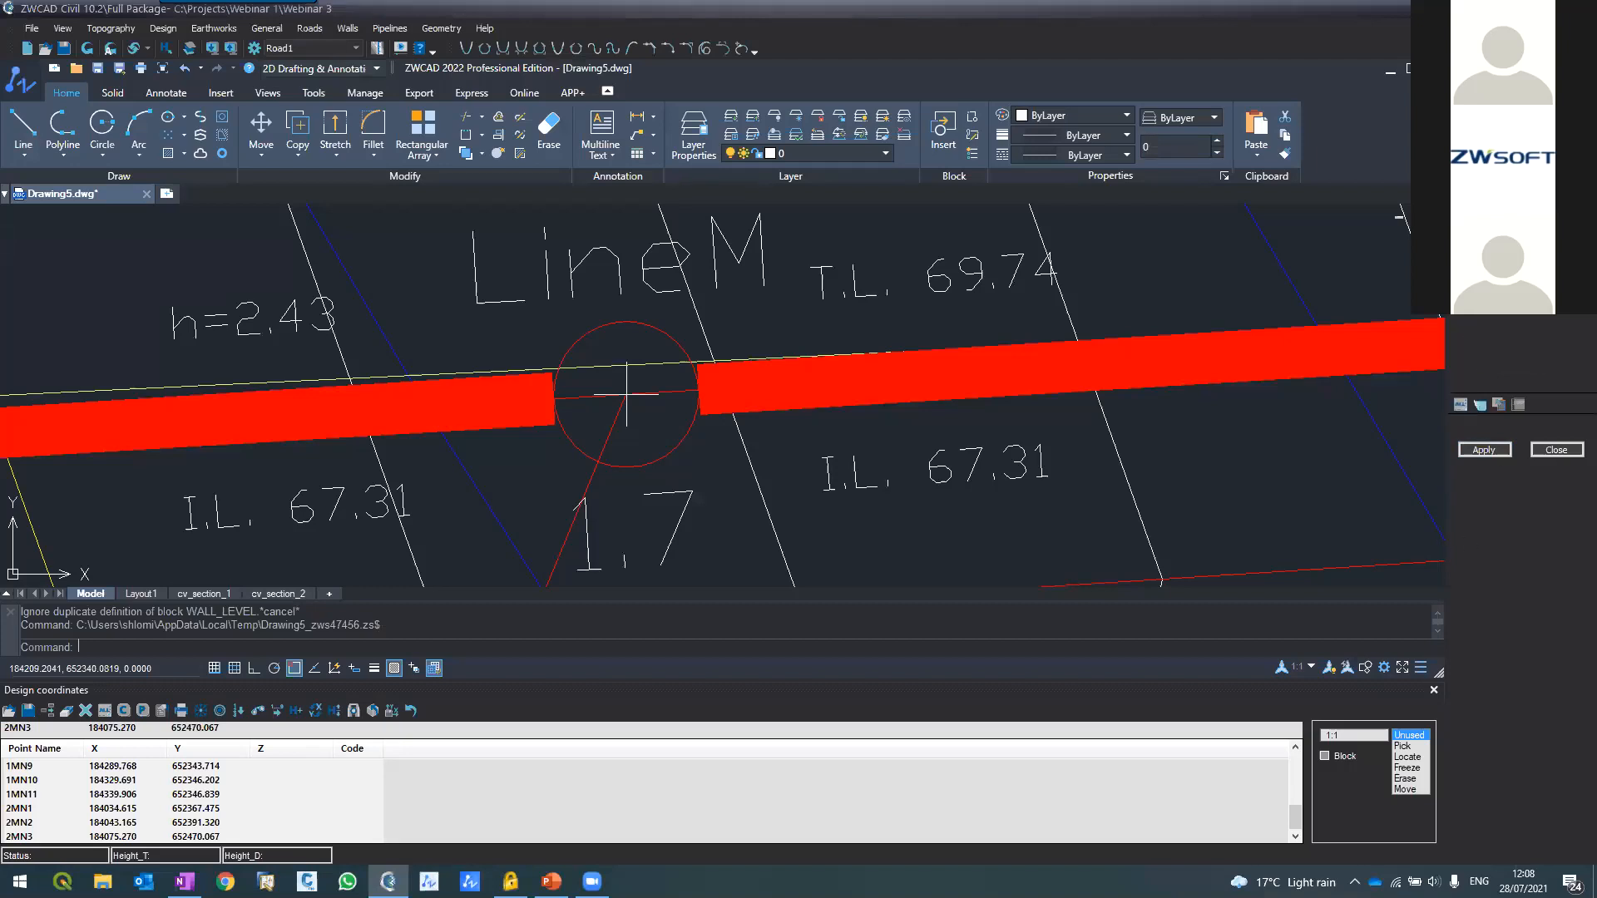
Generate the quantities report, review its pipeline, manhole and external drop tables, and close the reports
click(1484, 450)
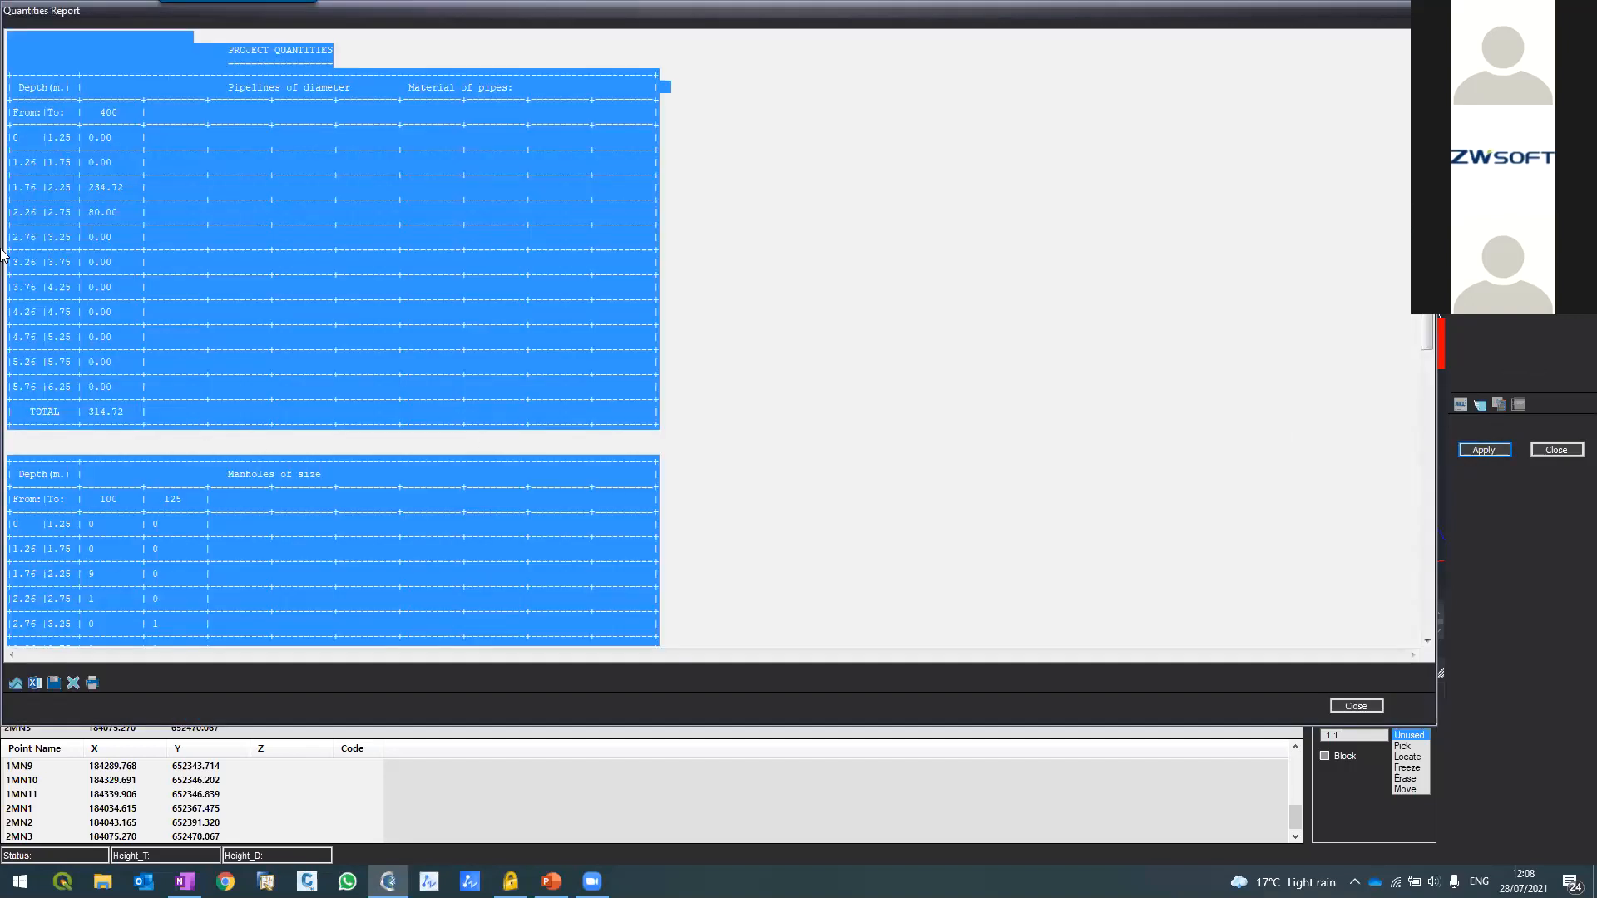
drag(28, 105, 30, 114)
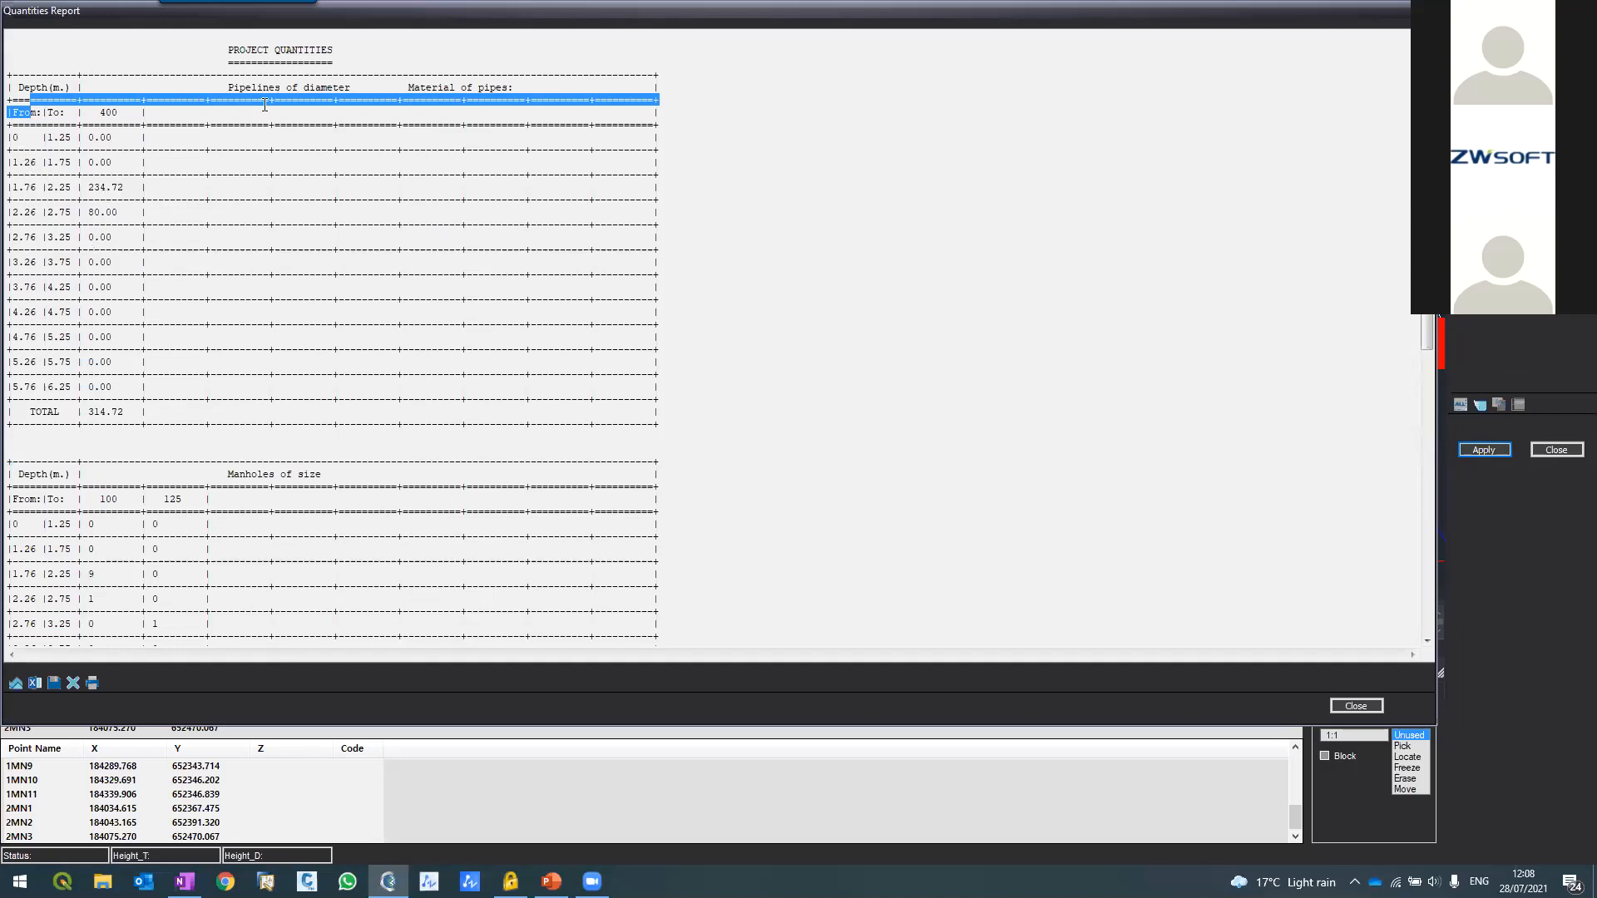
scroll(54, 573, down, 7)
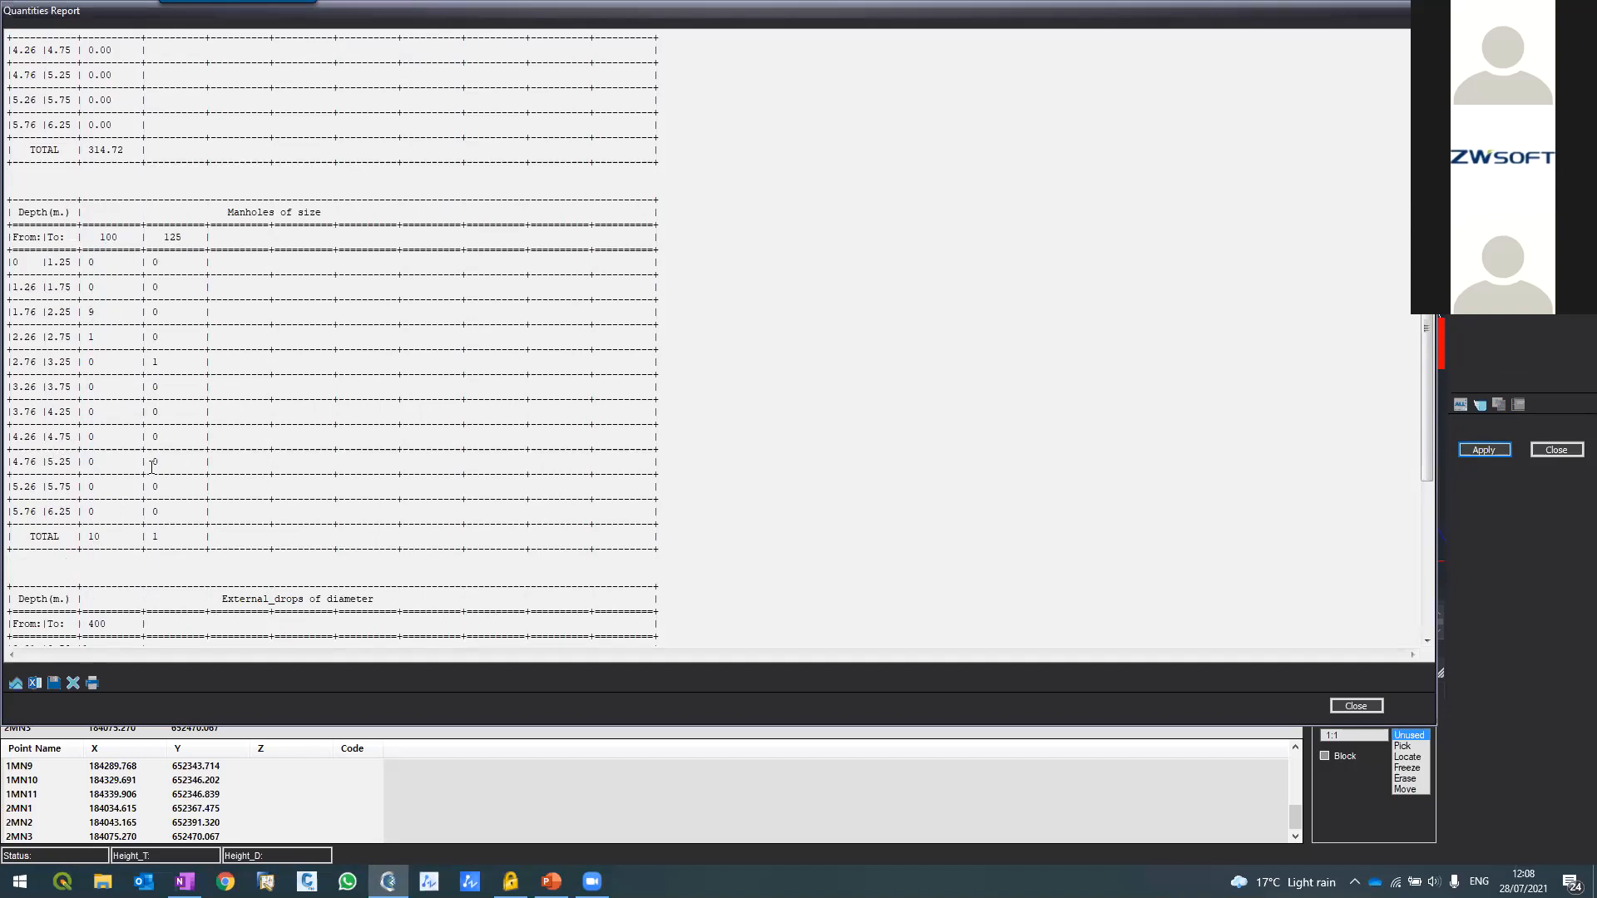
scroll(78, 376, down, 7)
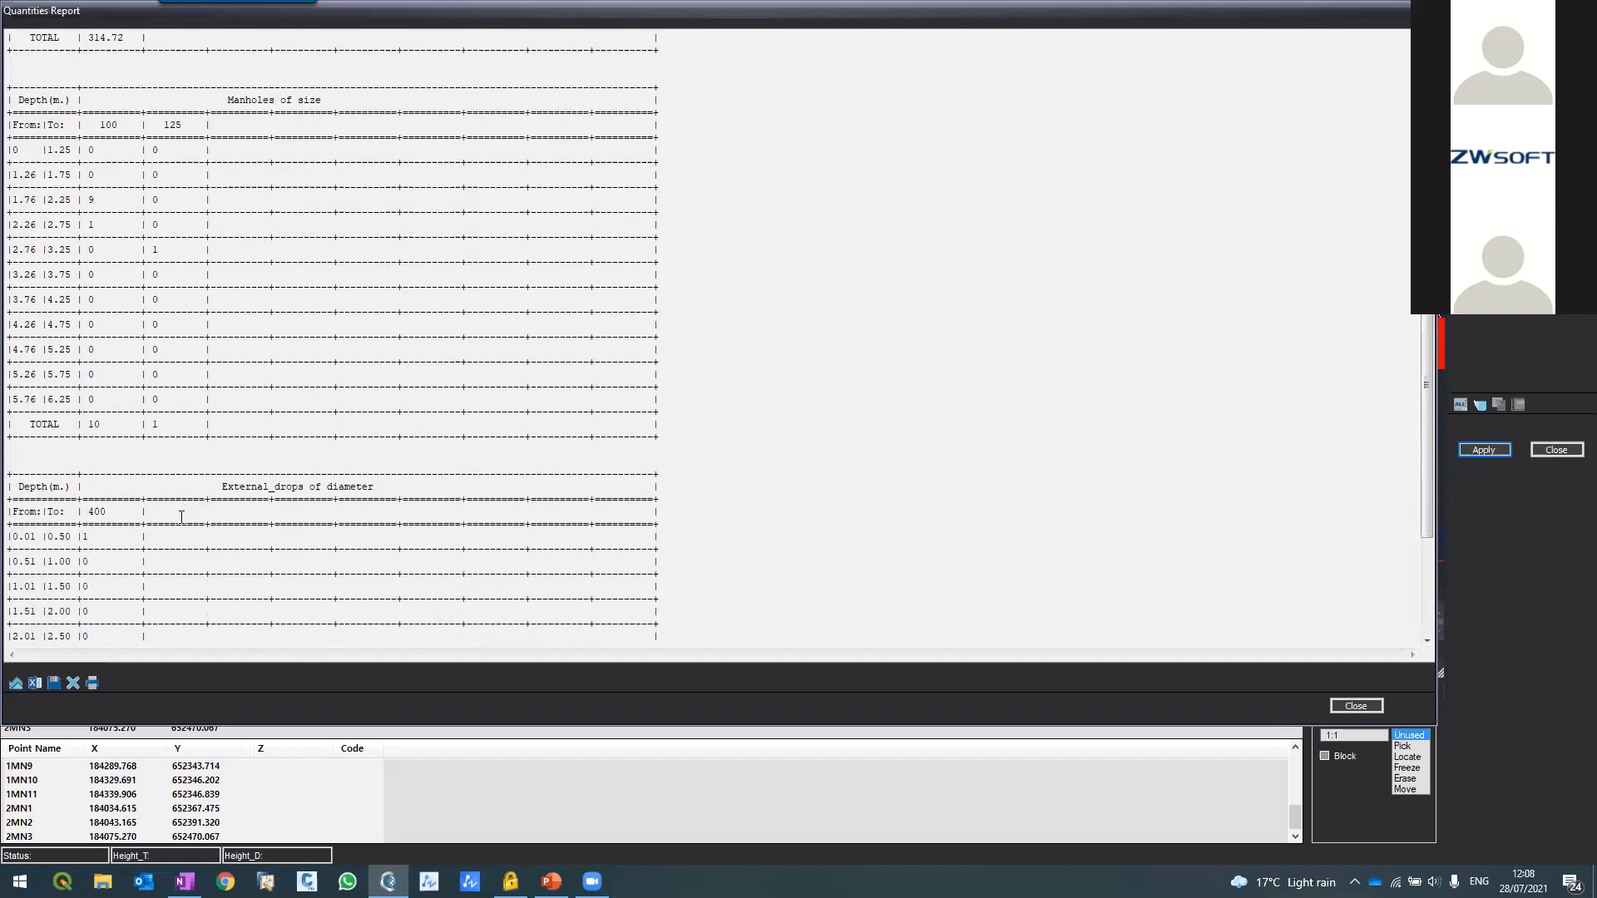
click(1355, 706)
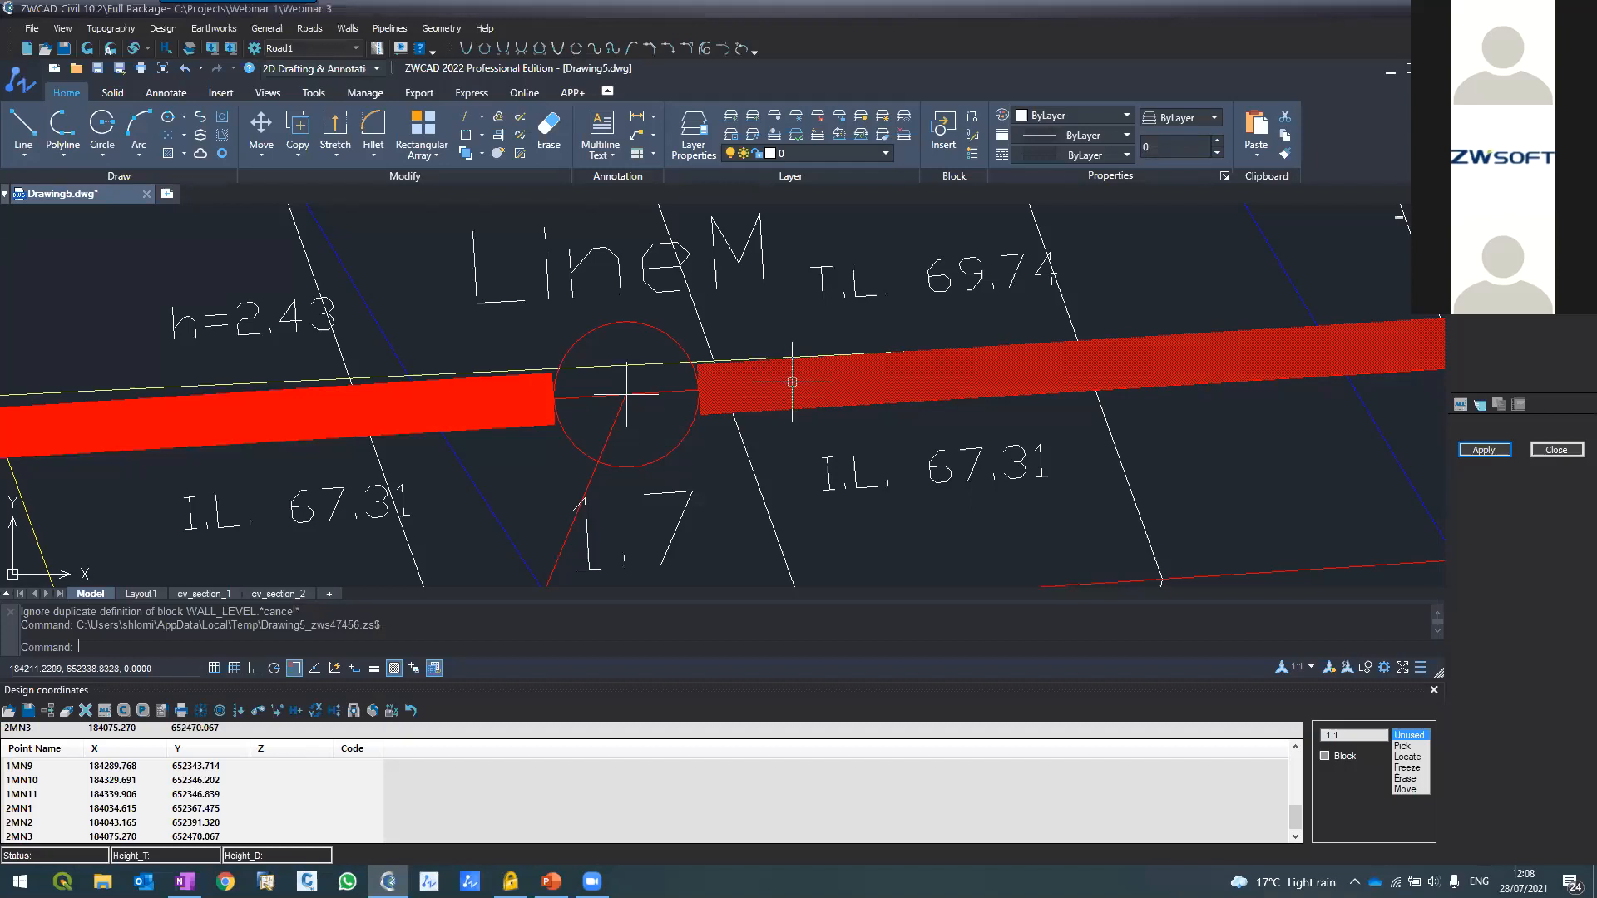
scroll(792, 381, down, 10)
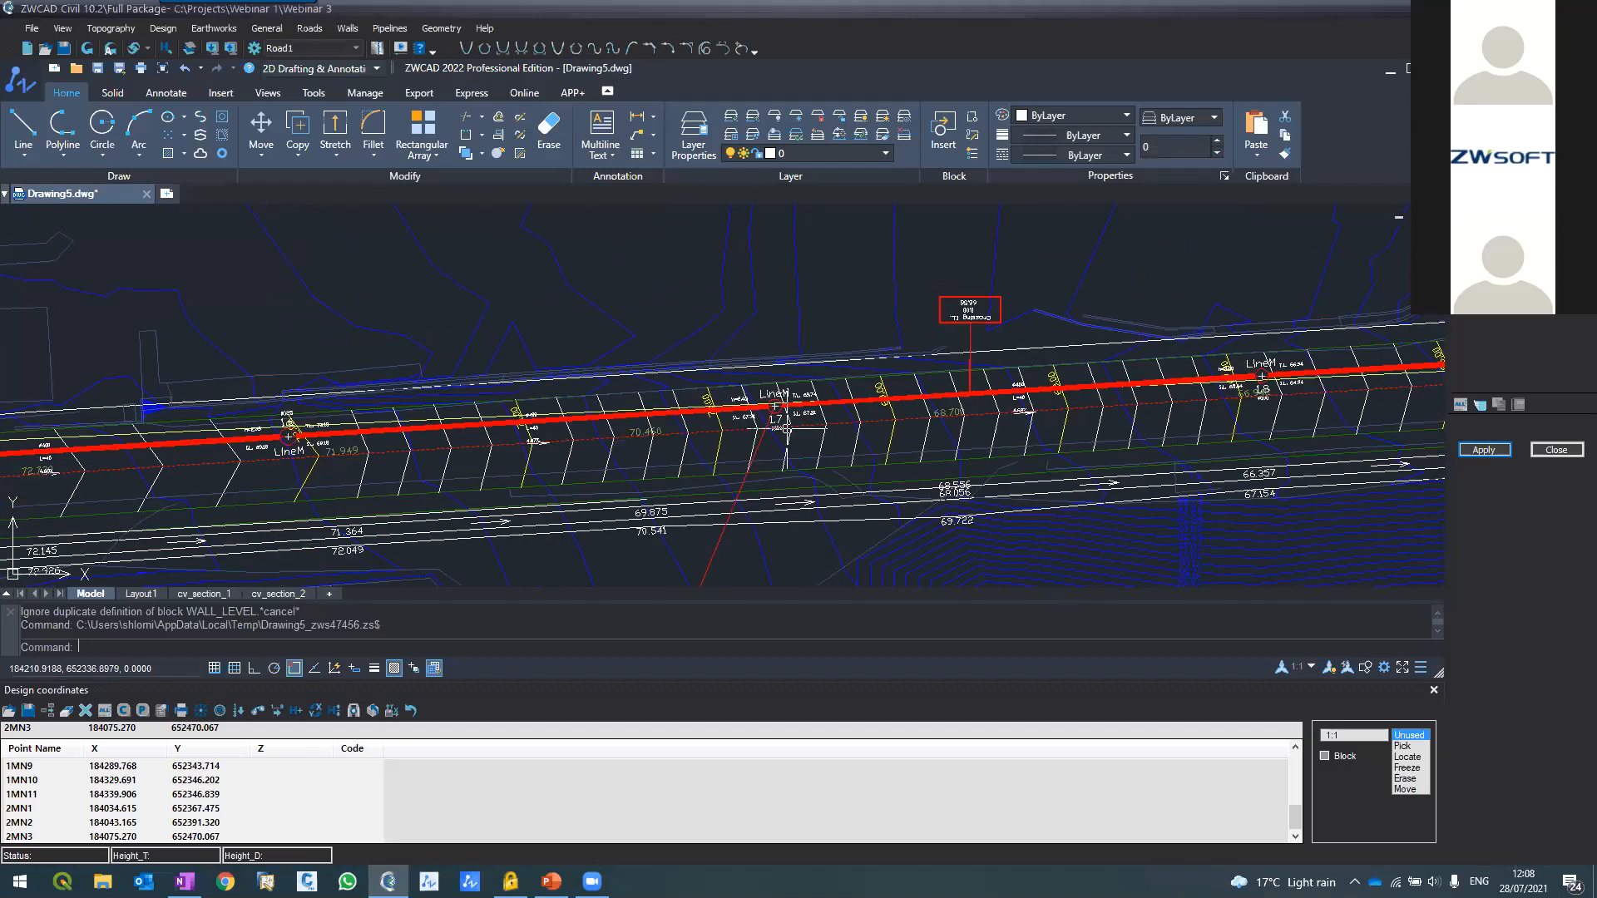
click(1535, 451)
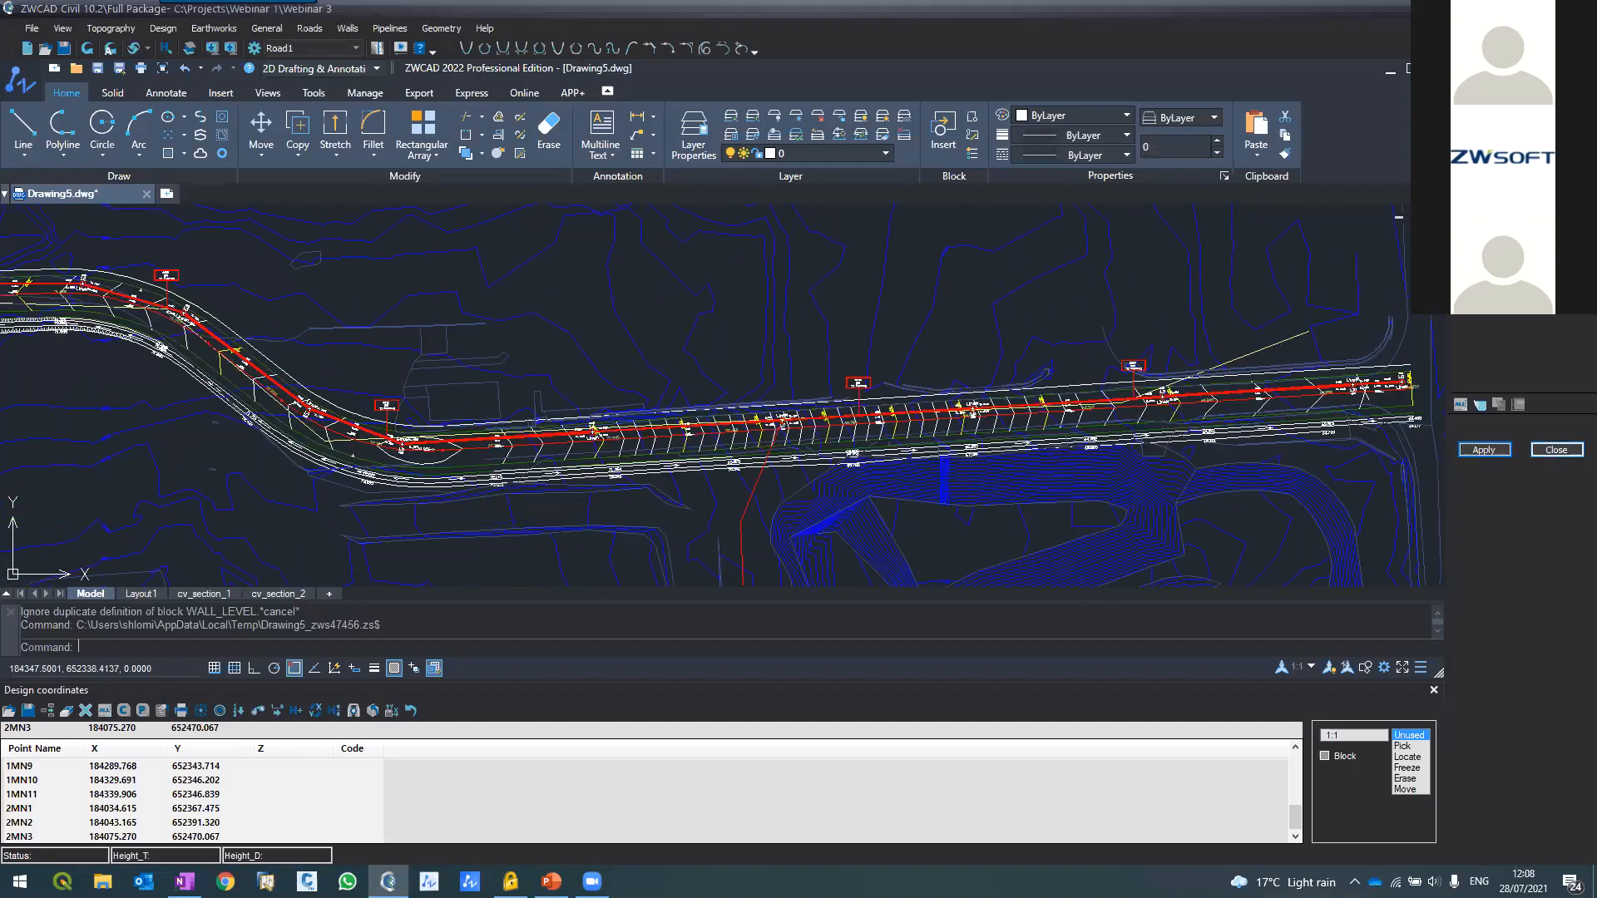
Switch to the PowerPoint presentation "ZWCAD 2022 Launch and ZWCAD Civil demo" and show the Q & A slide
key(super+d)
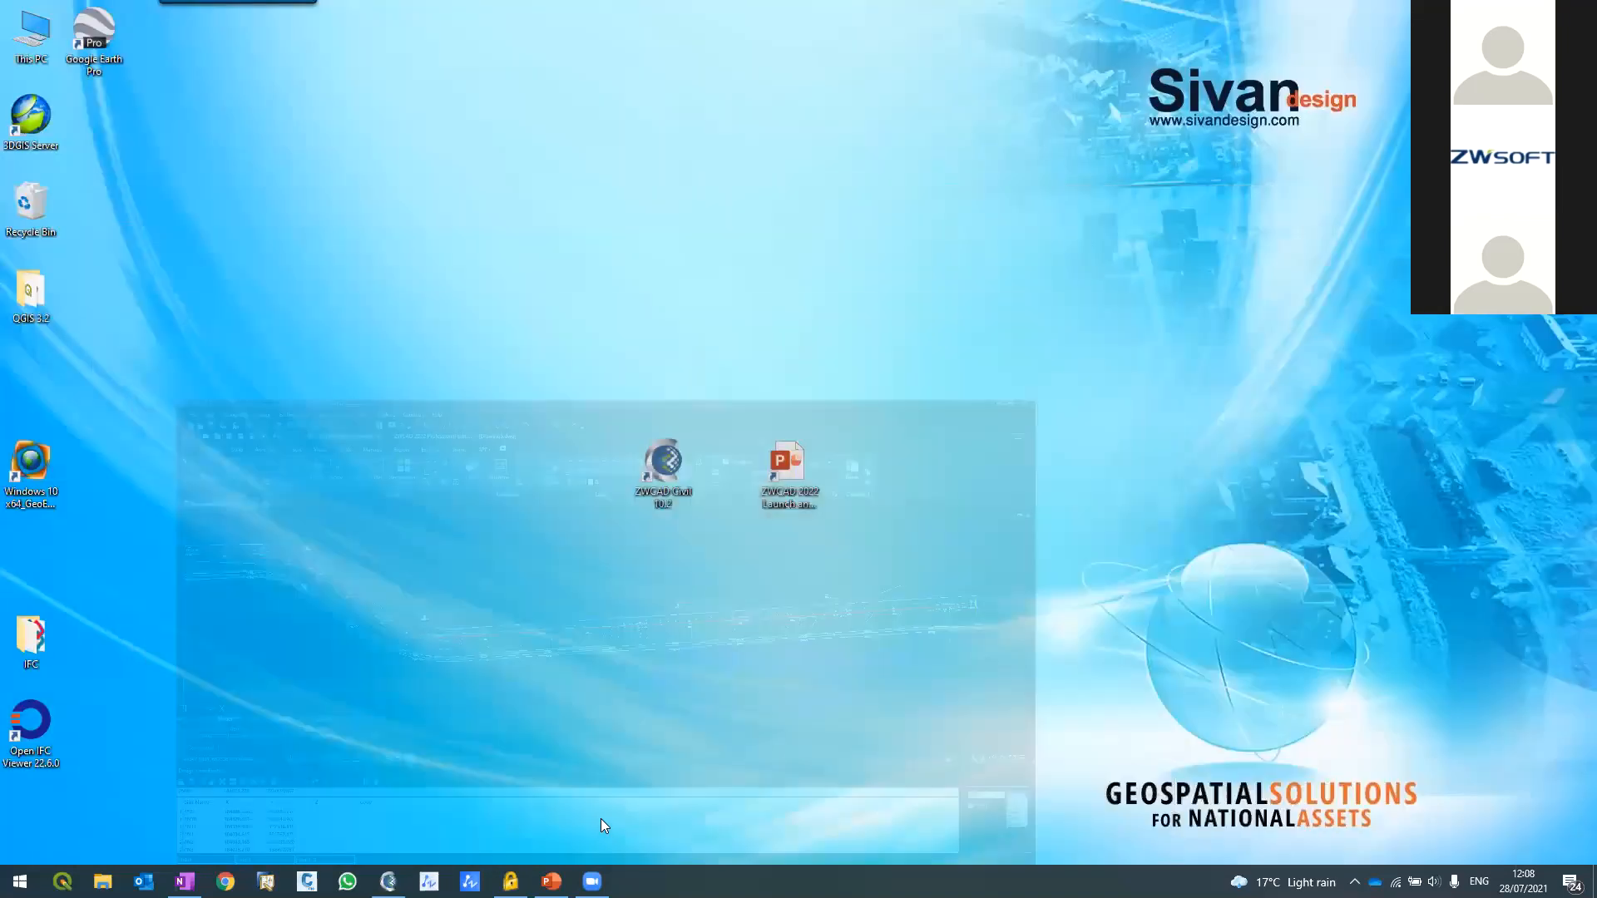
click(552, 882)
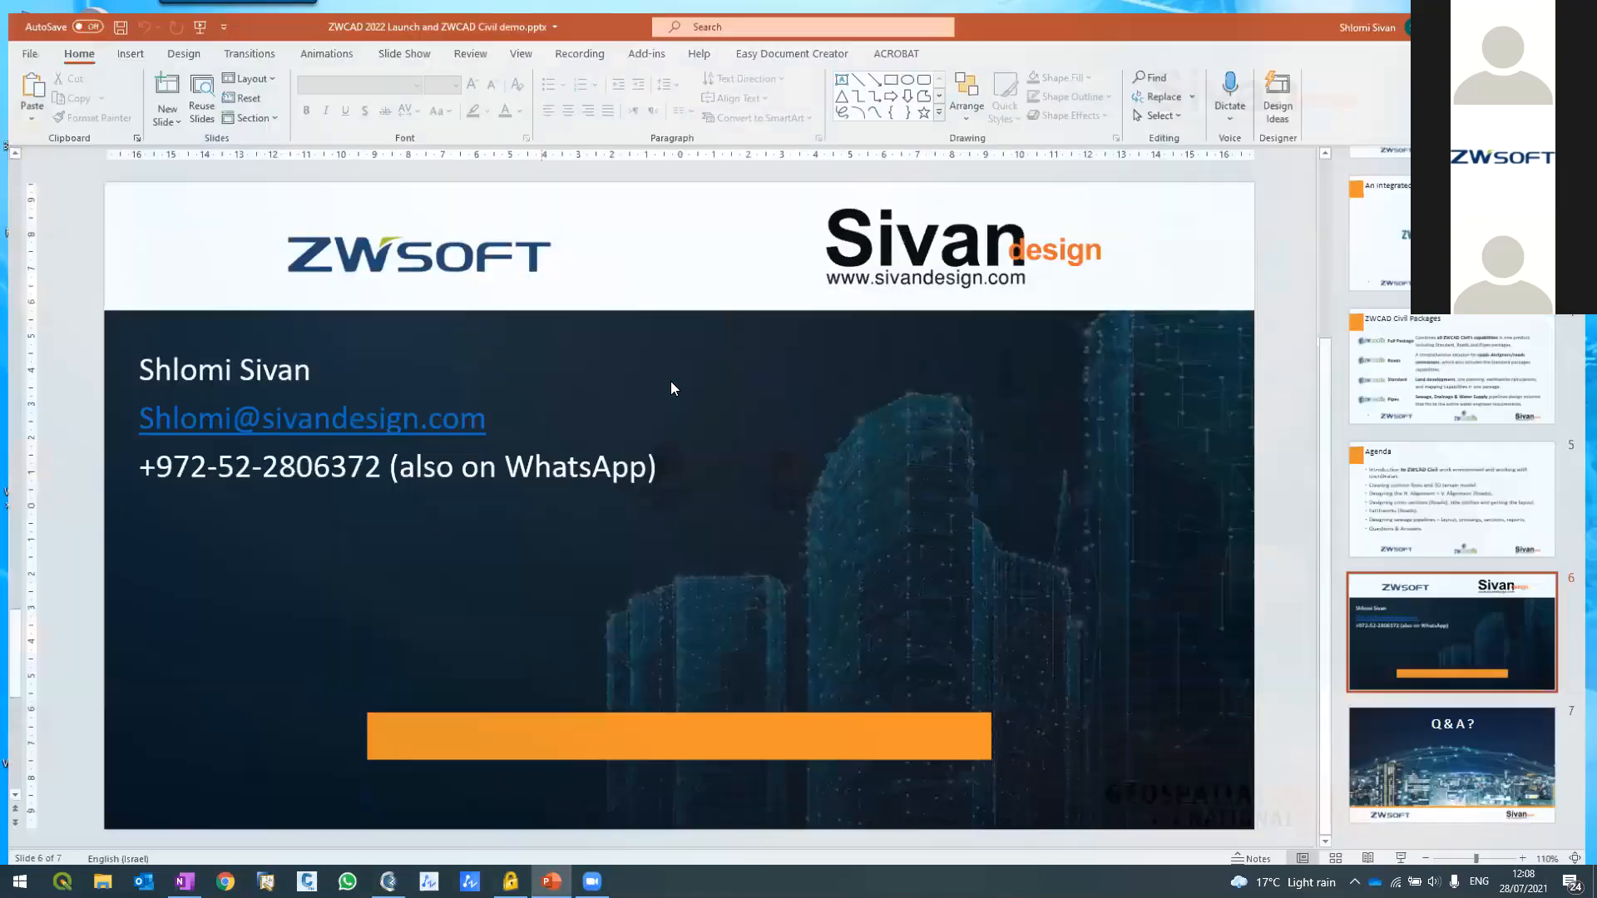
scroll(666, 404, down, 1)
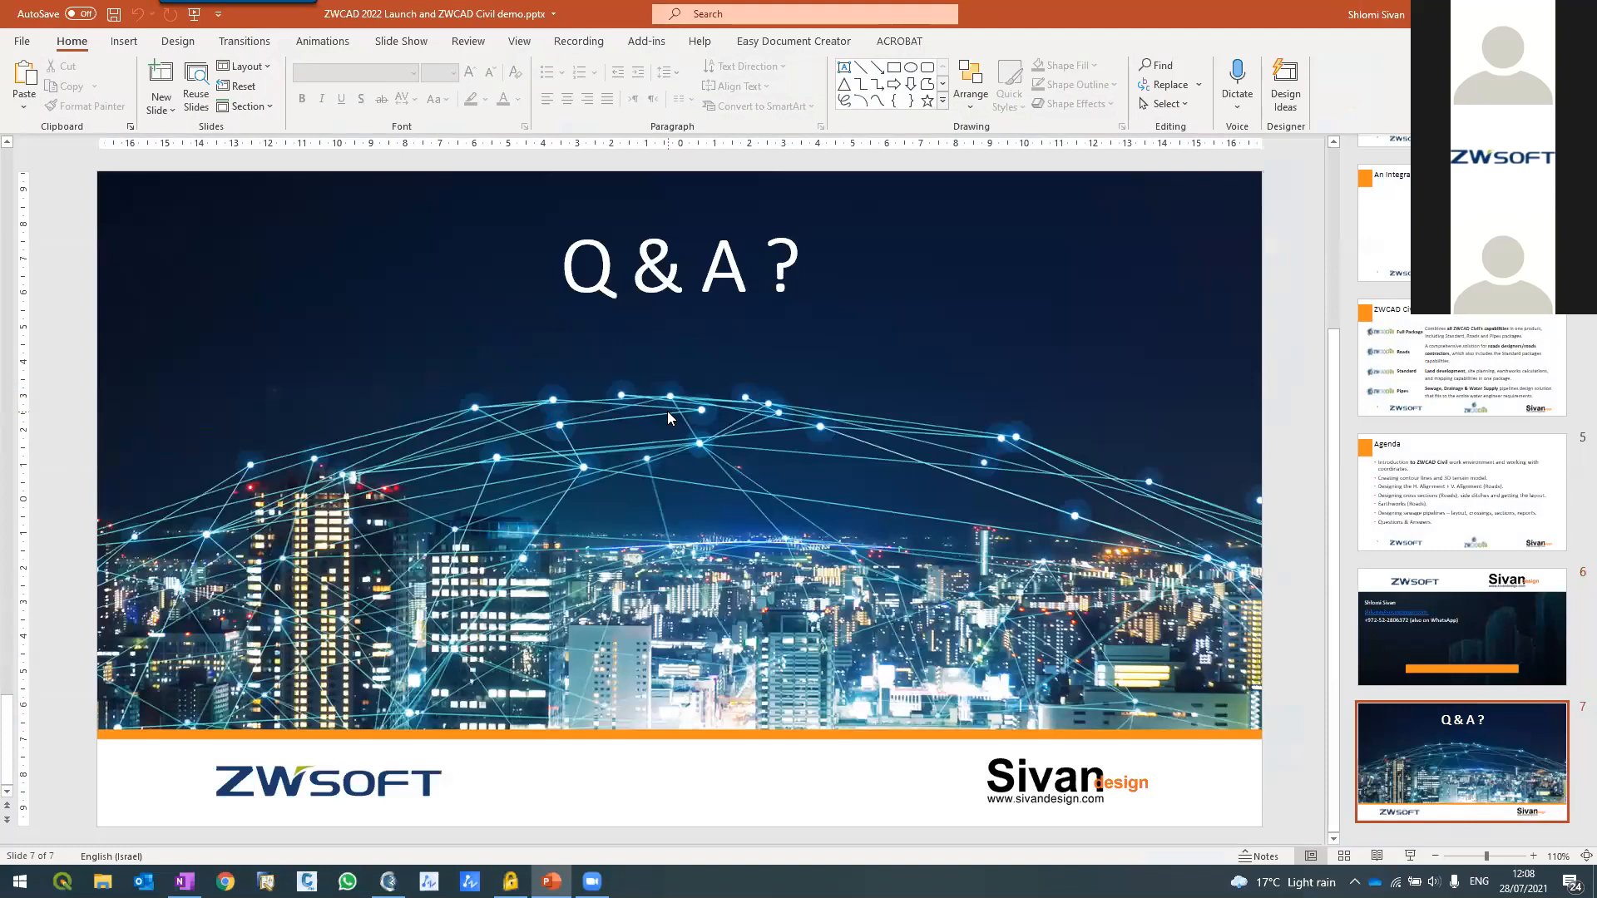
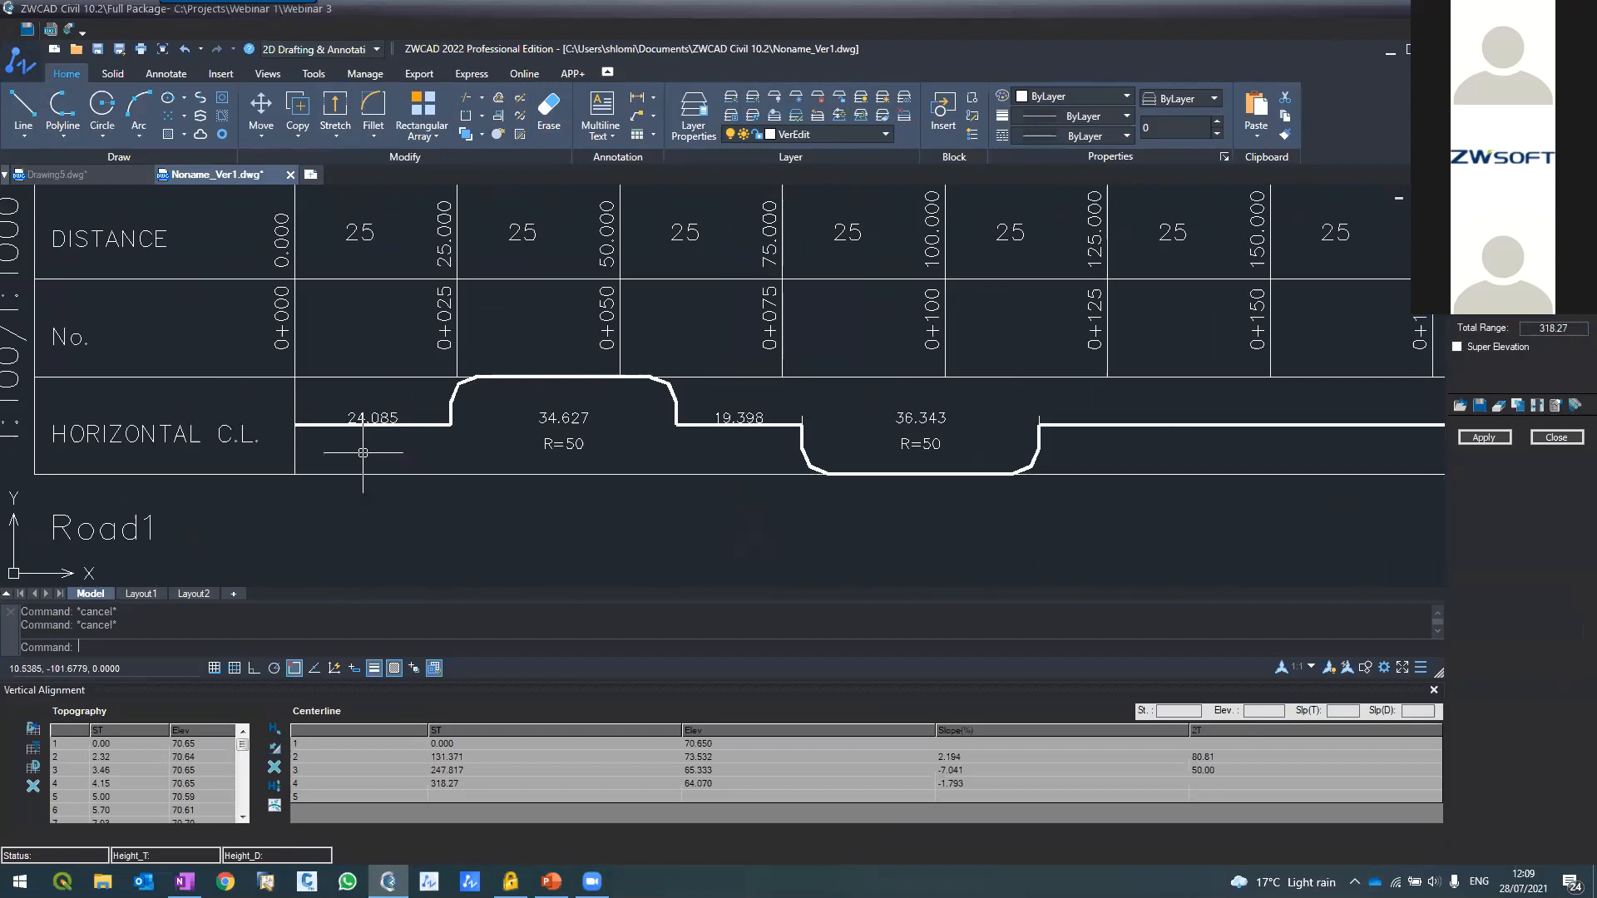
Examine the horizontal centerline row under Road1's longitudinal profile in ZWCAD Civil, and close the vertical alignment
scroll(363, 452, down, 4)
scroll(480, 467, up, 2)
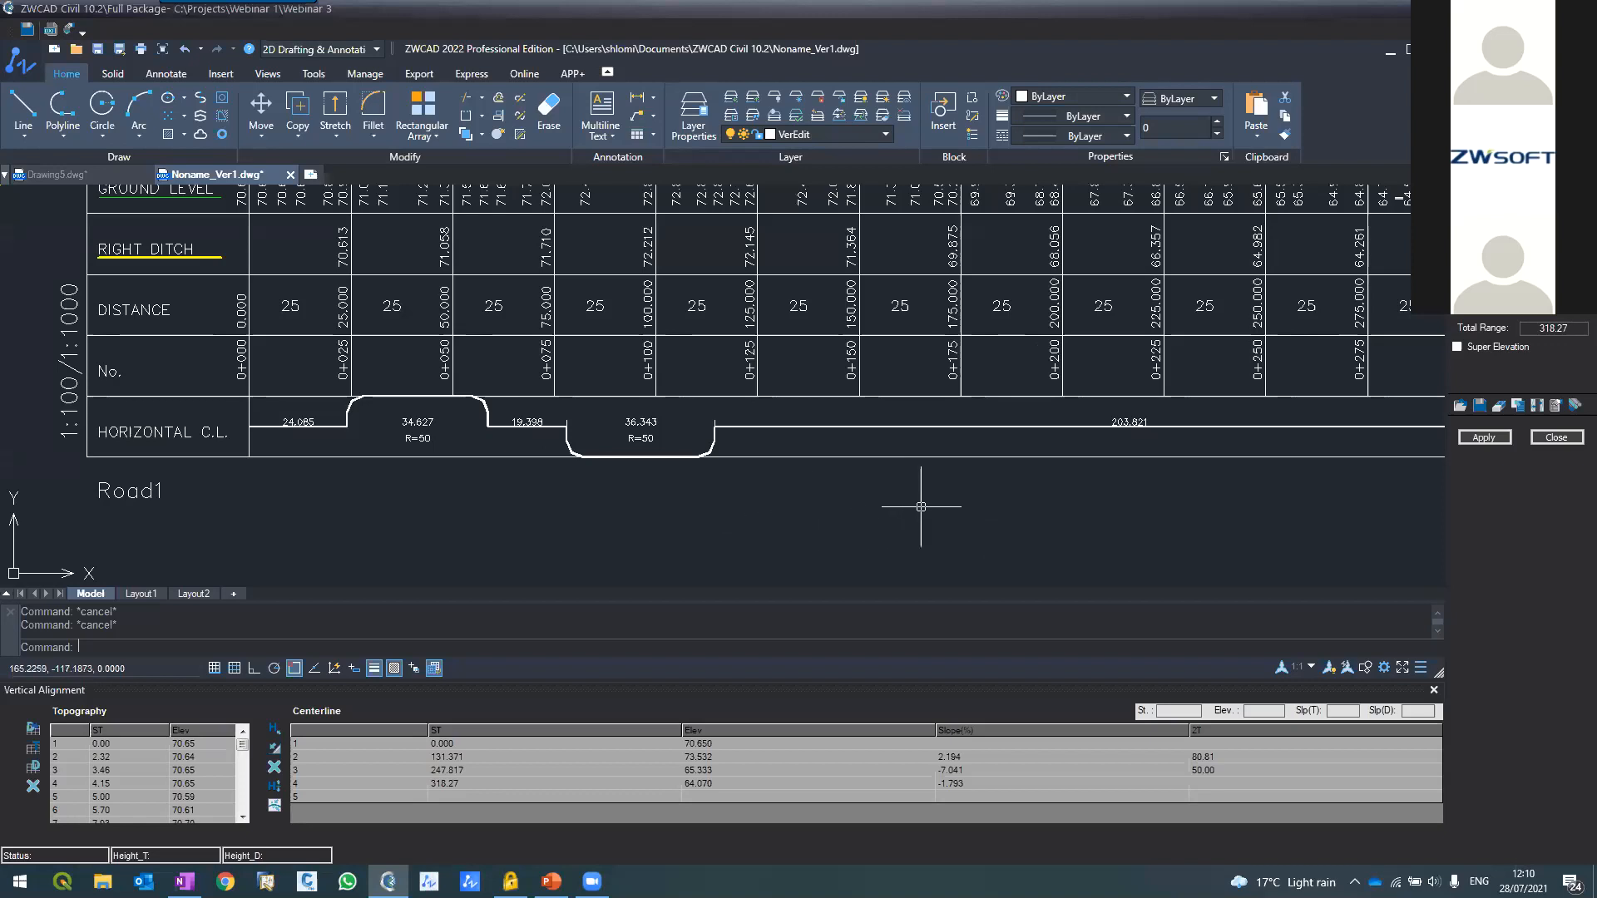
click(1572, 438)
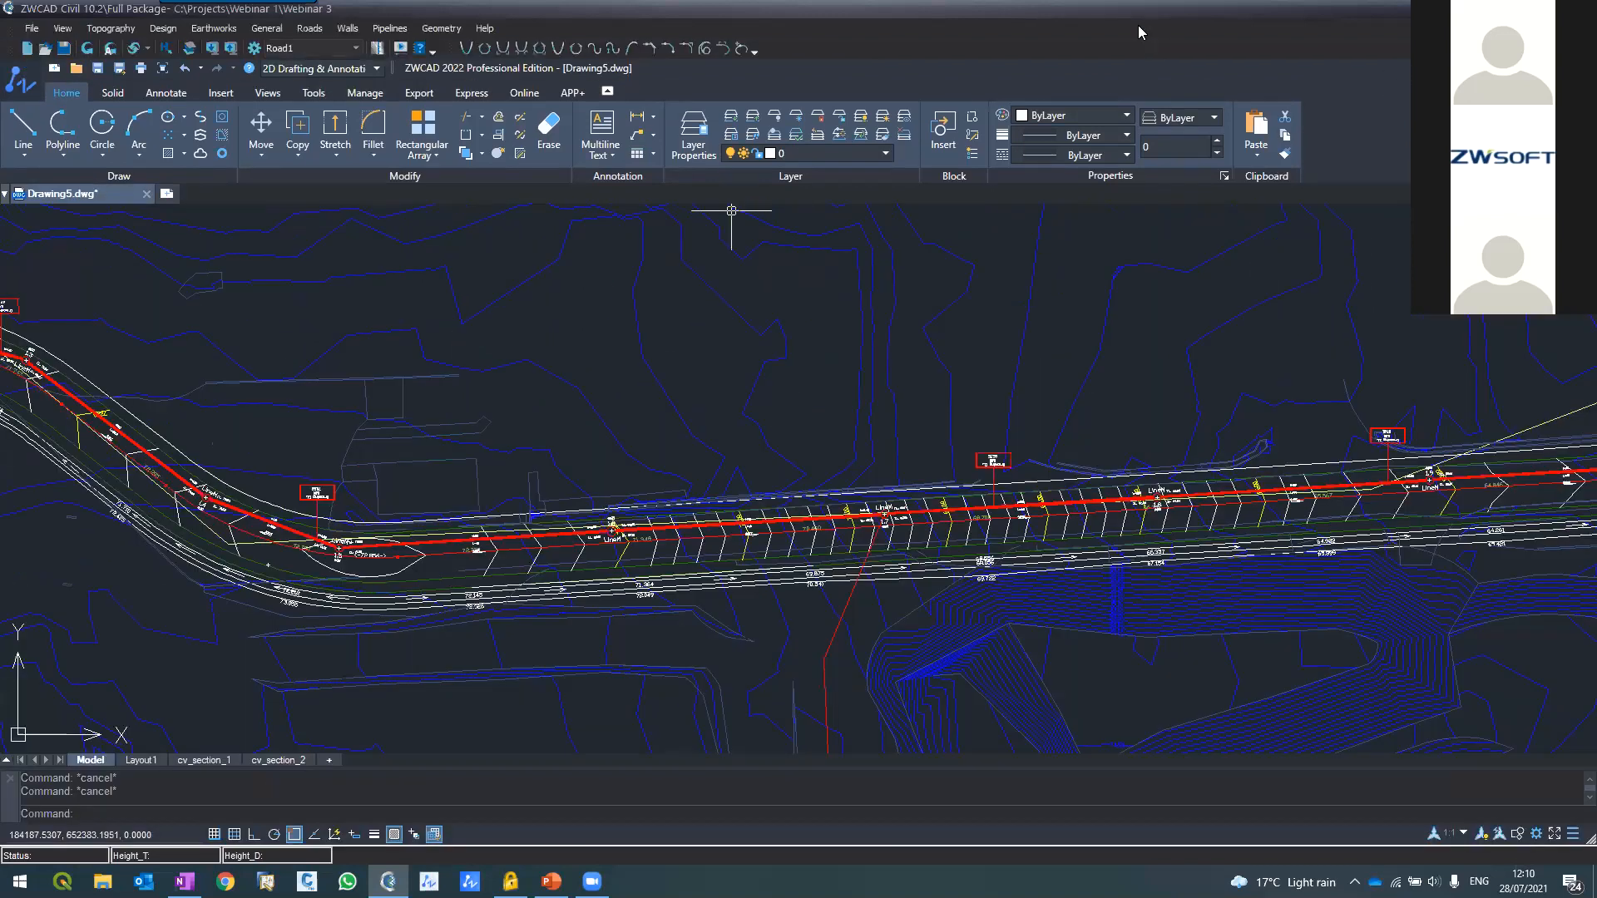
drag(1157, 420, 1156, 423)
Generate the earthworks volumes report for Road1 and export it to Excel
click(310, 27)
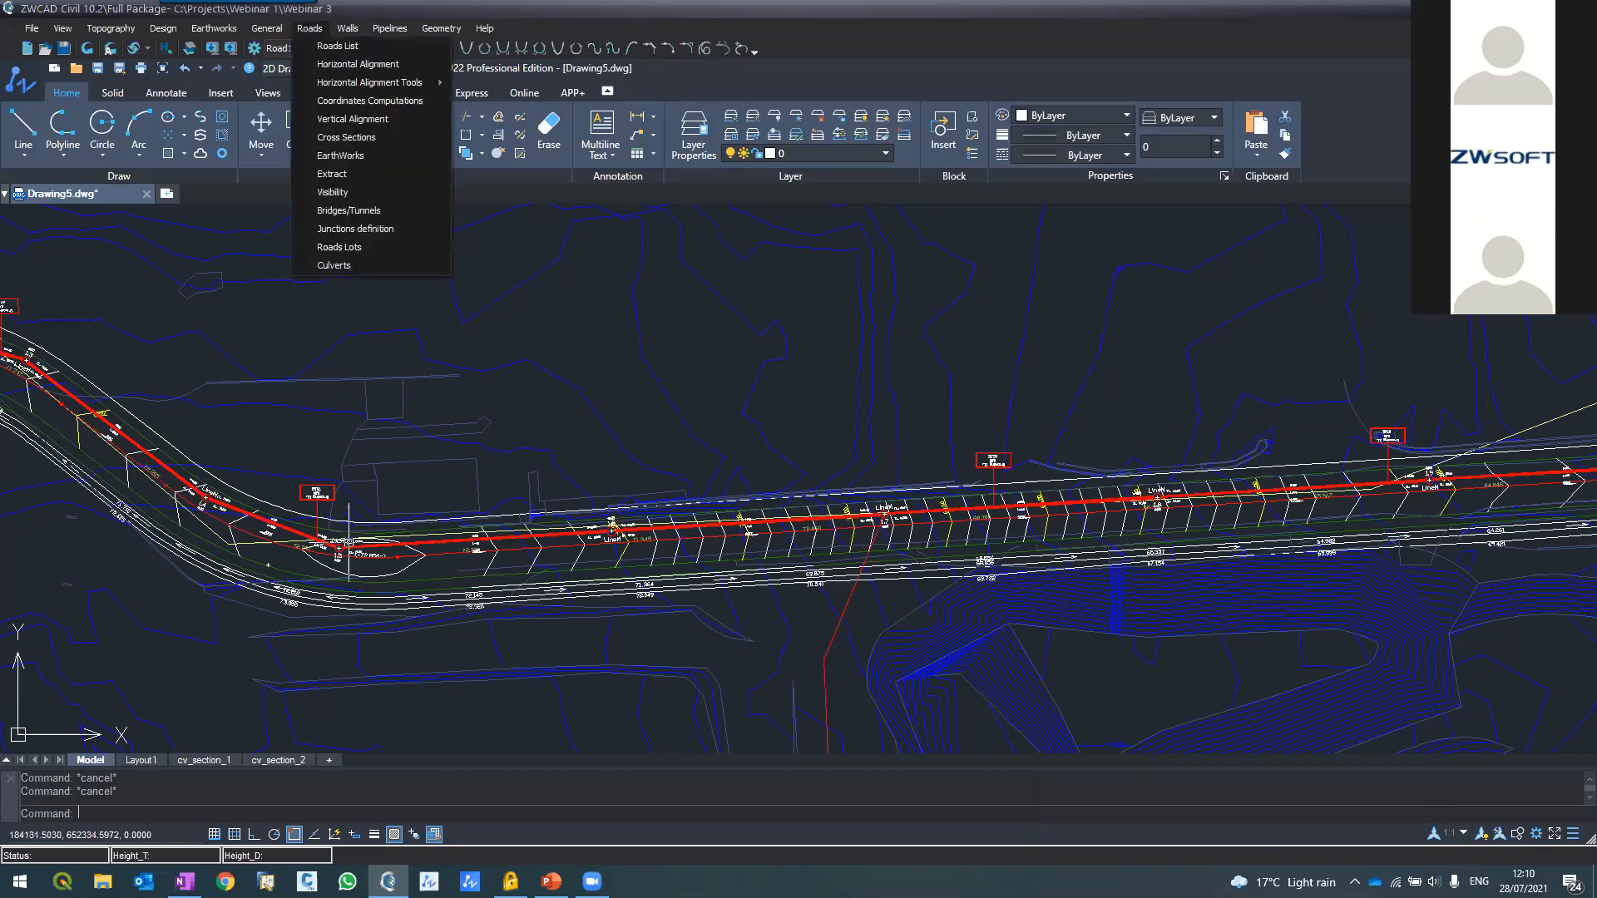
click(341, 155)
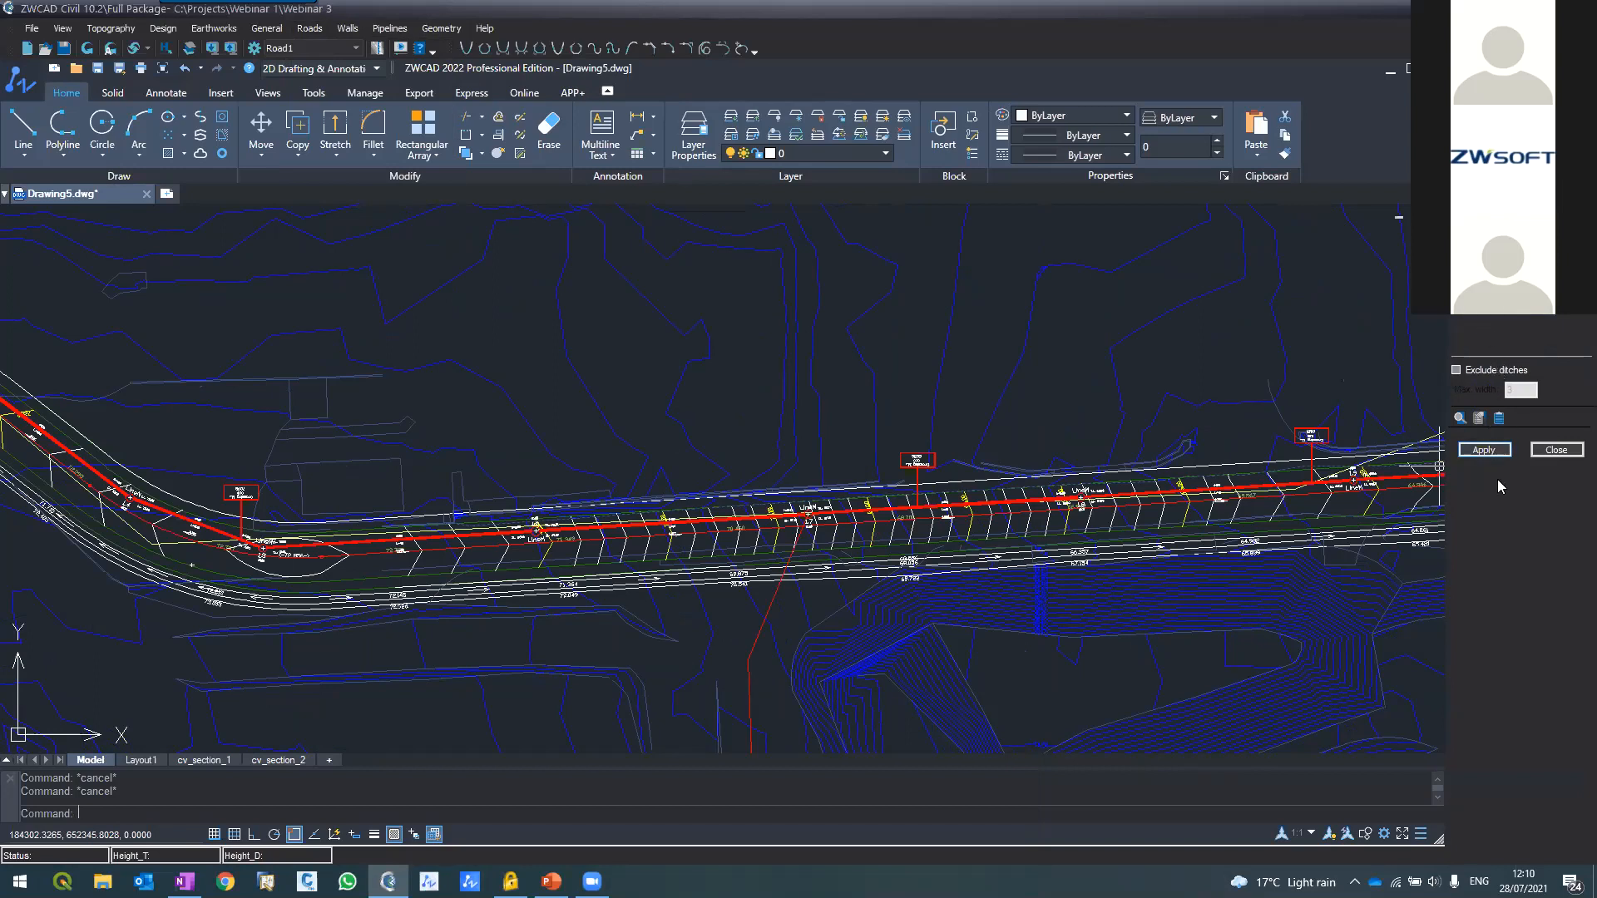
click(1483, 449)
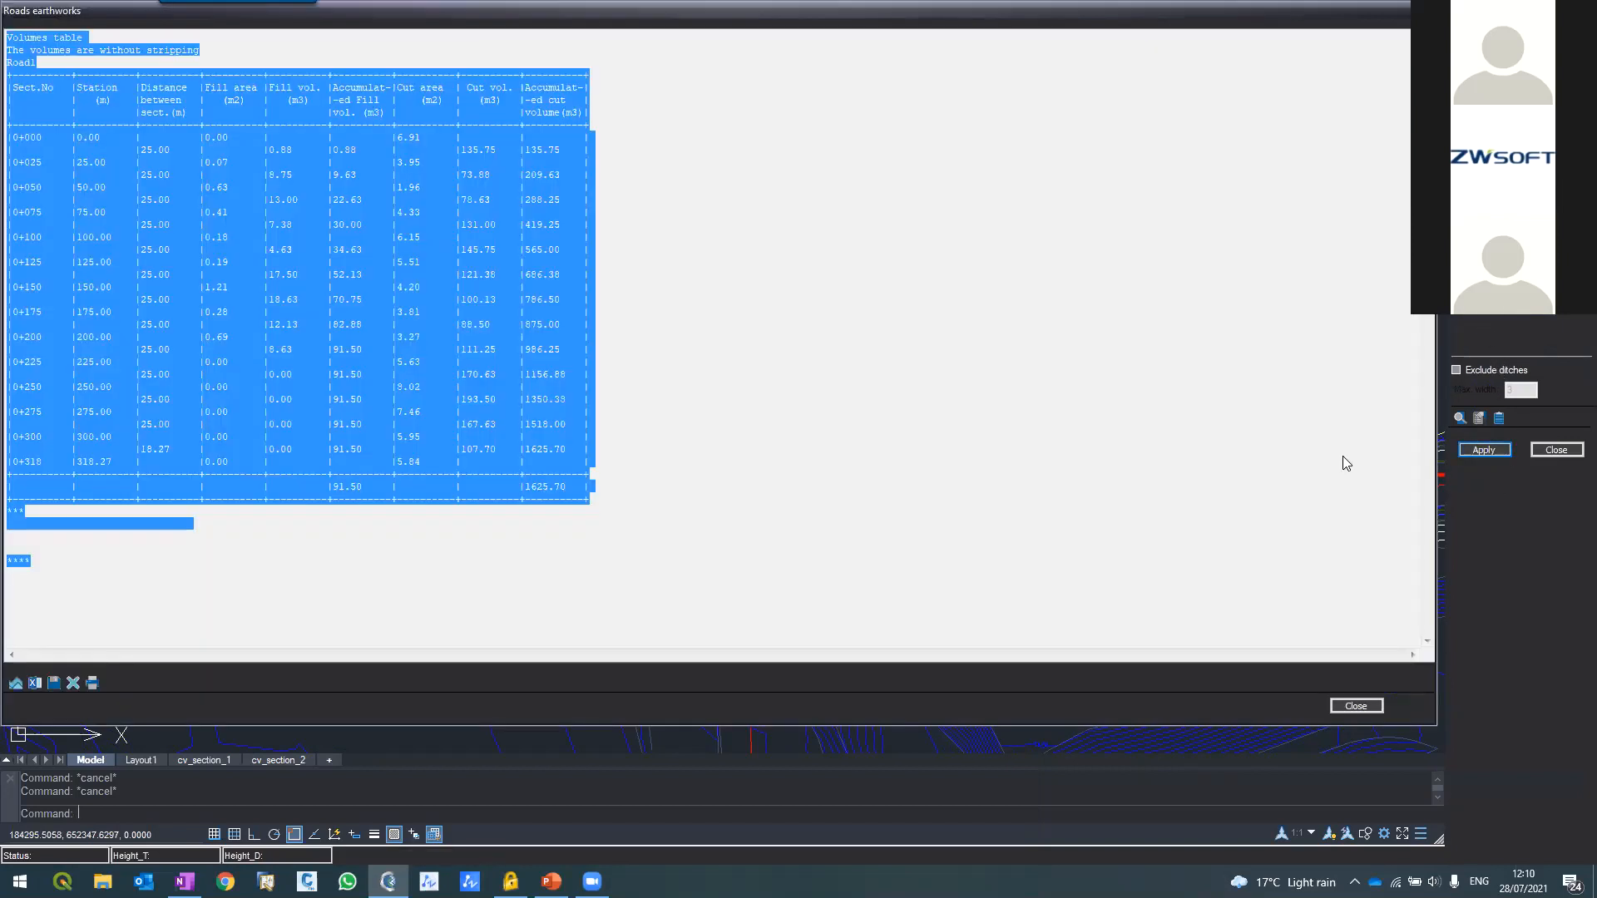
click(322, 200)
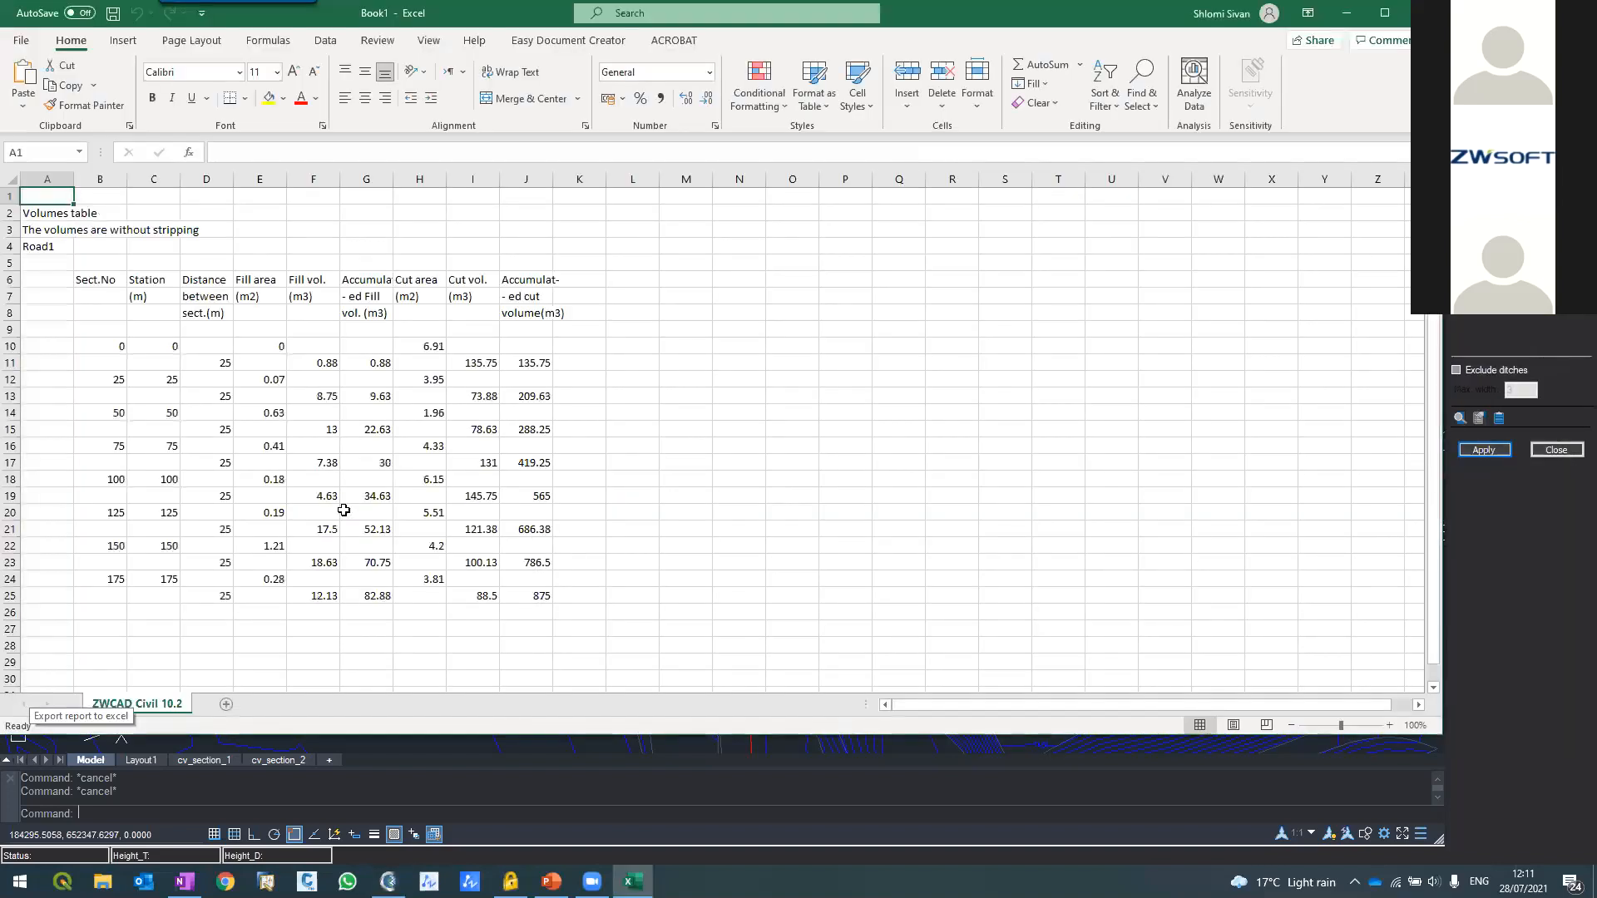
Review the exported volumes table down to its totals and close the workbook without saving
scroll(349, 509, down, 7)
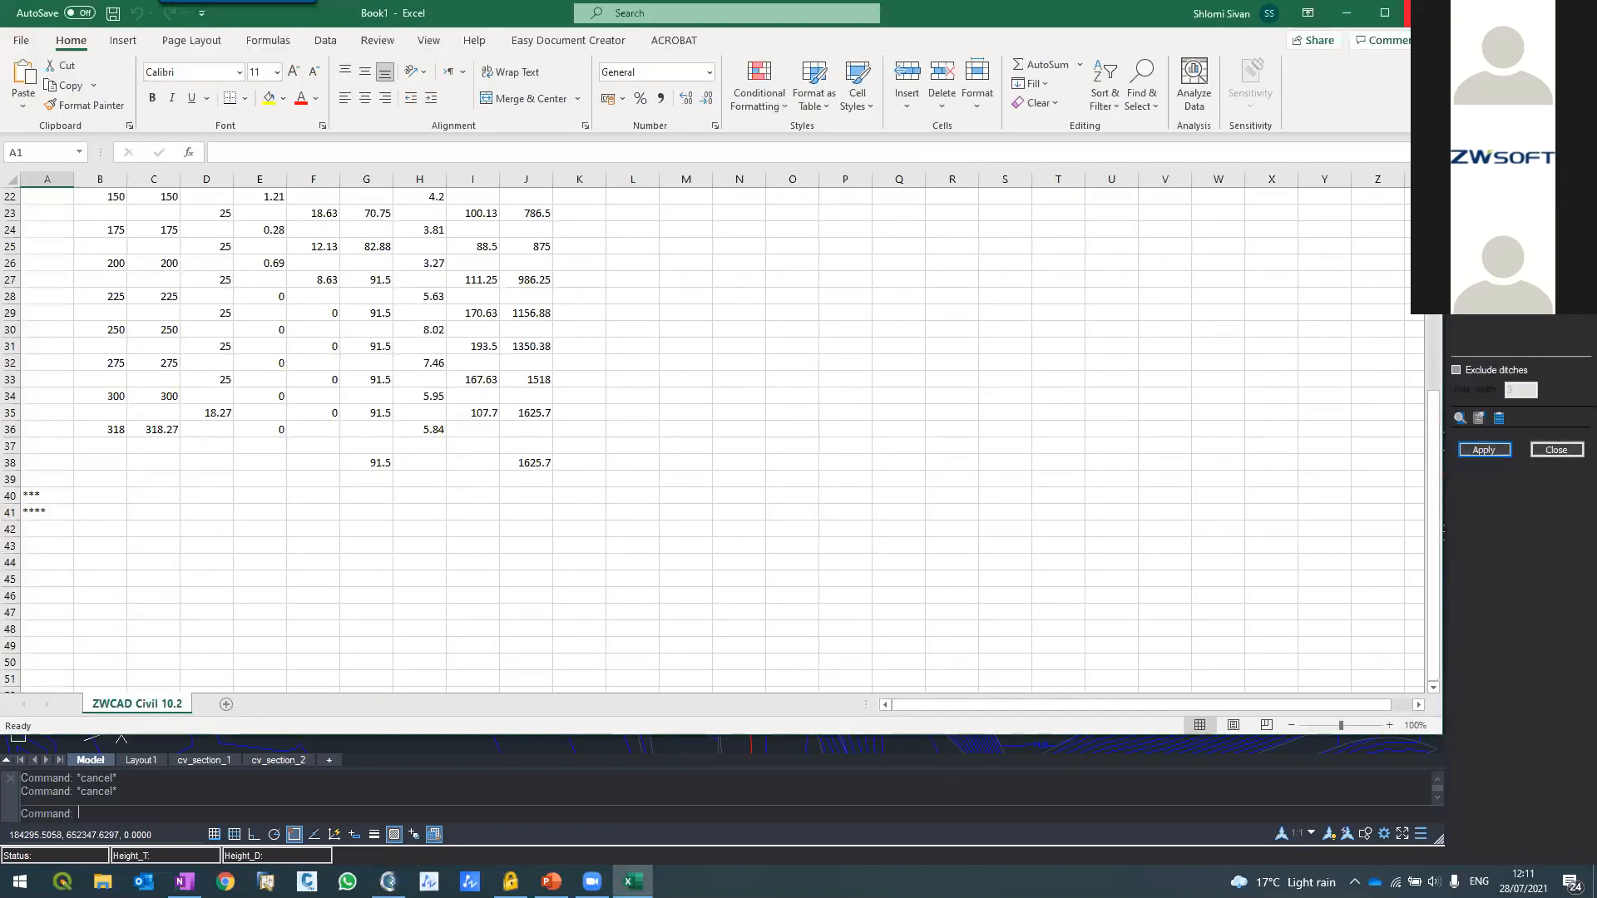
click(1424, 12)
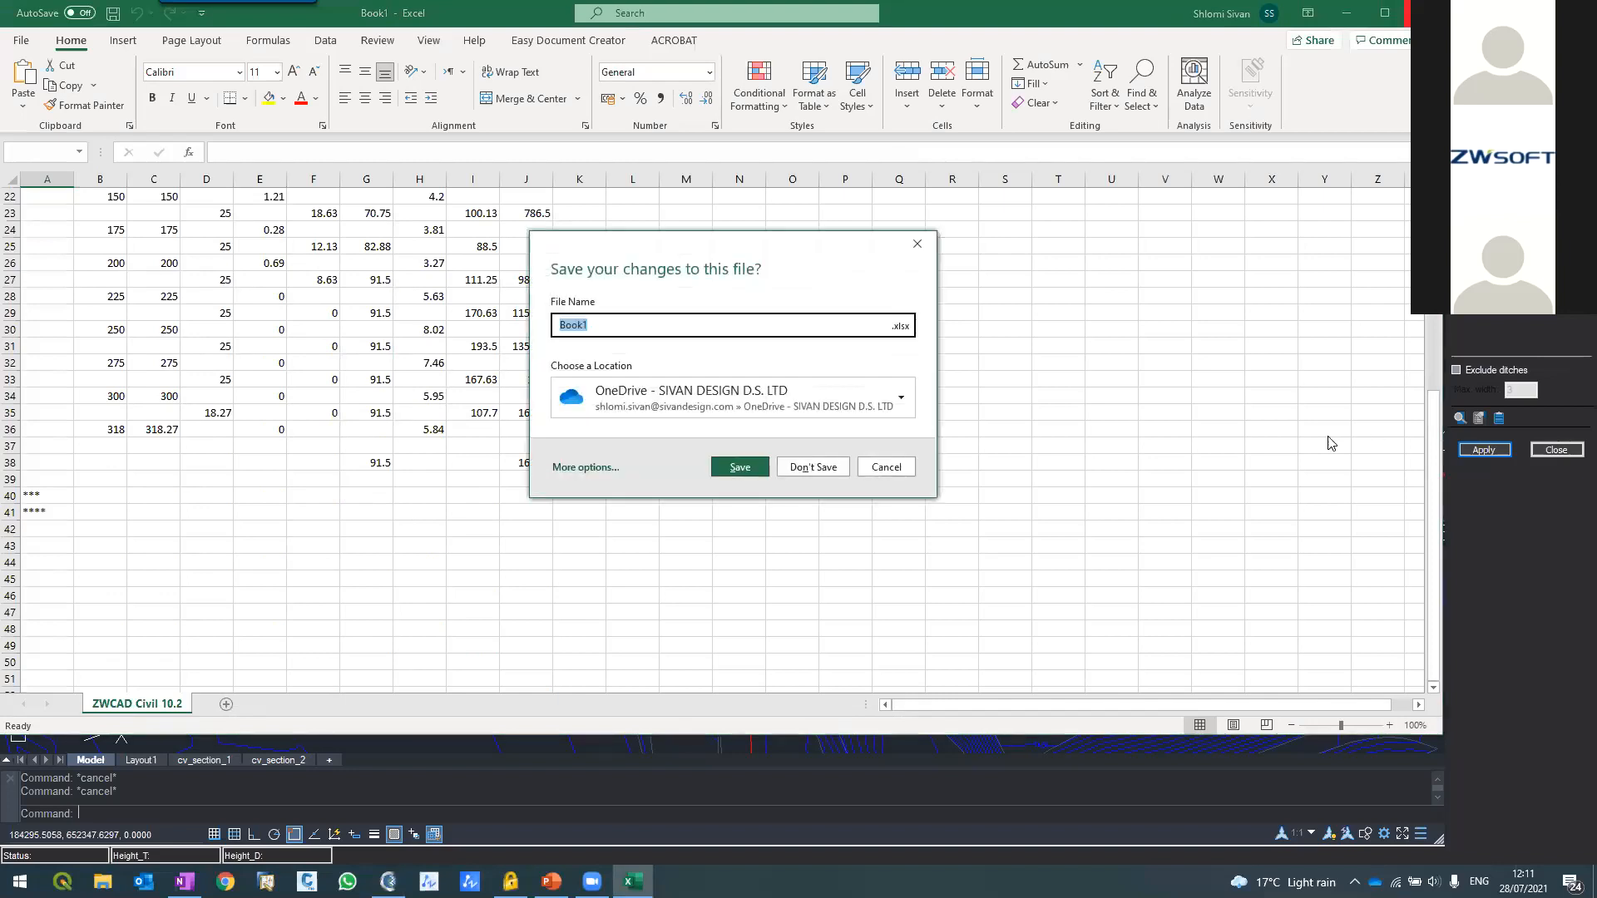
drag(650, 251, 331, 269)
click(482, 491)
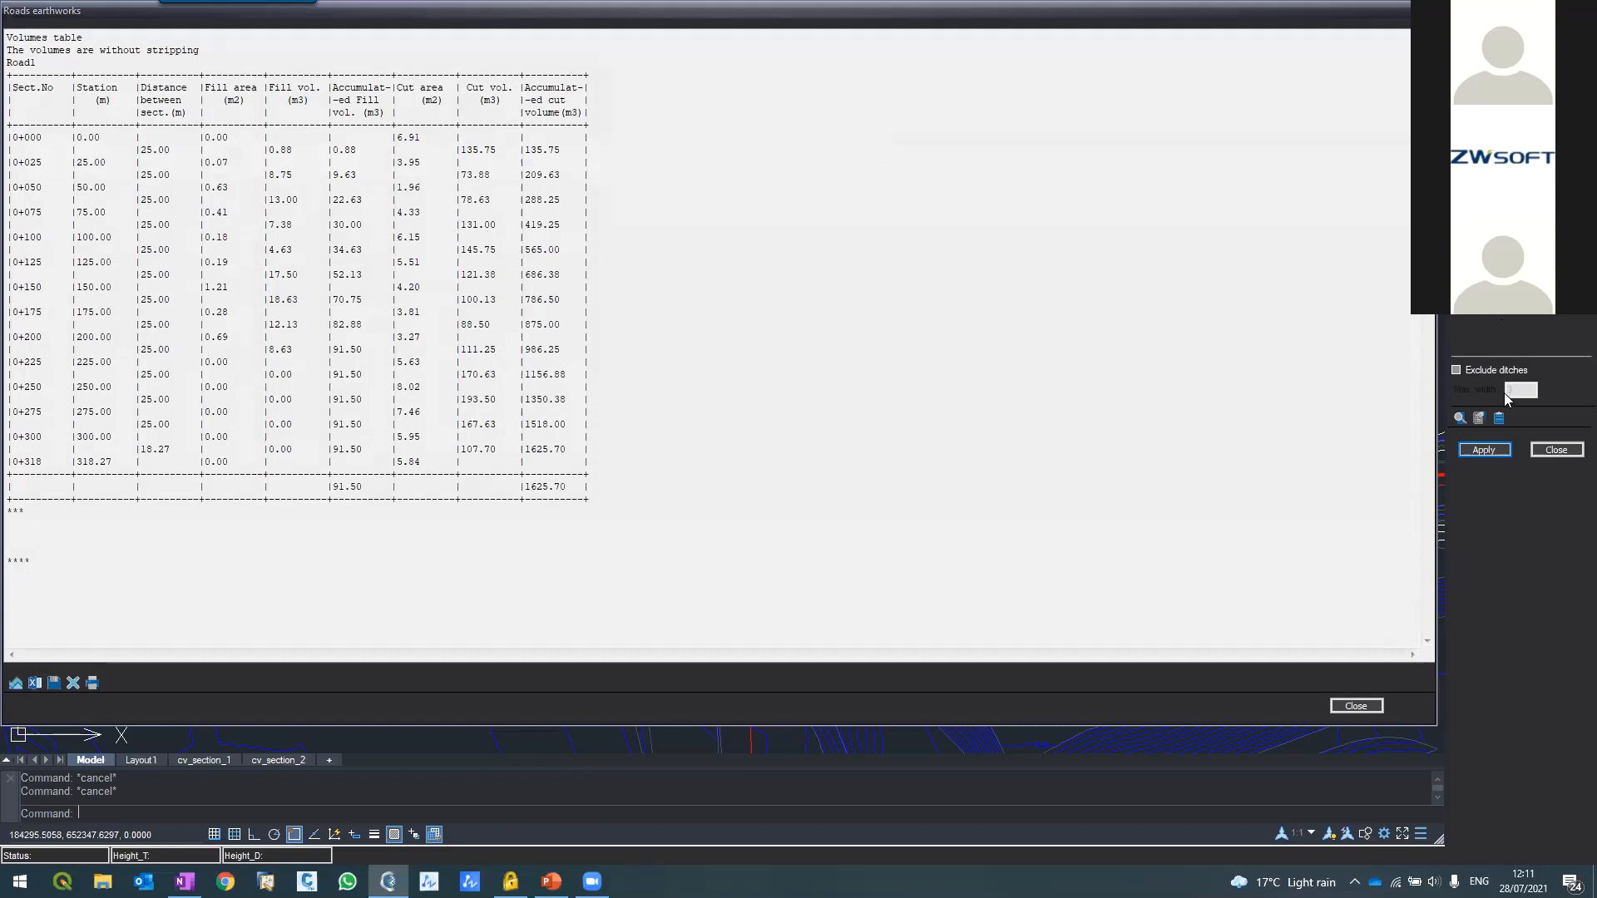
Exclude ditches from the earthworks calculation with a max width of 3 and regenerate the volumes report
click(1456, 369)
click(1356, 705)
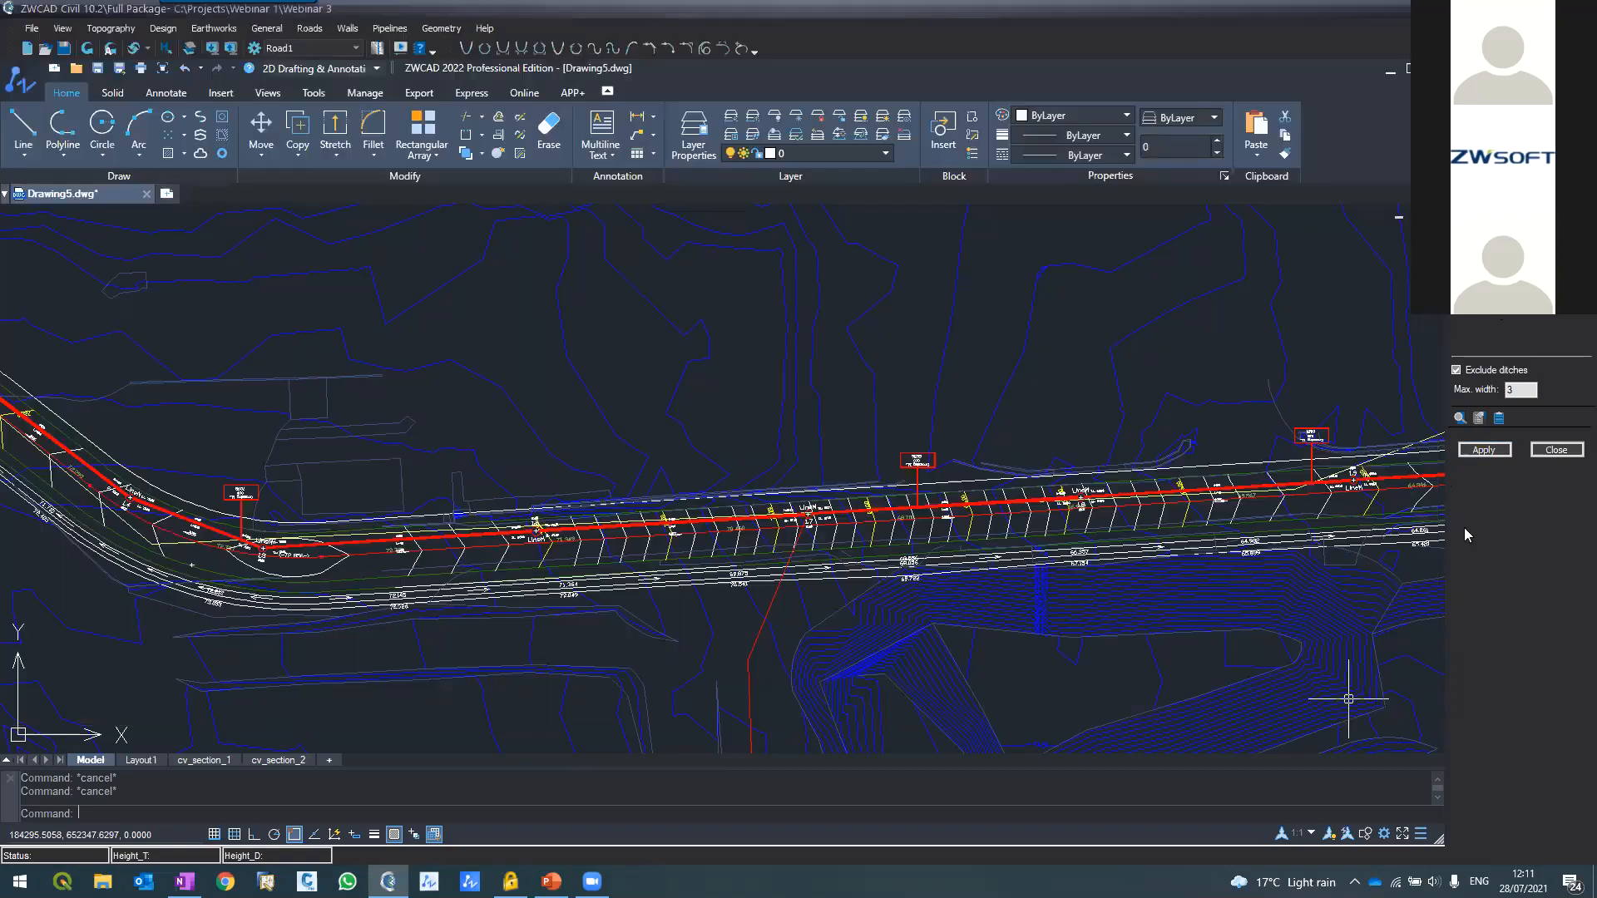
click(1483, 450)
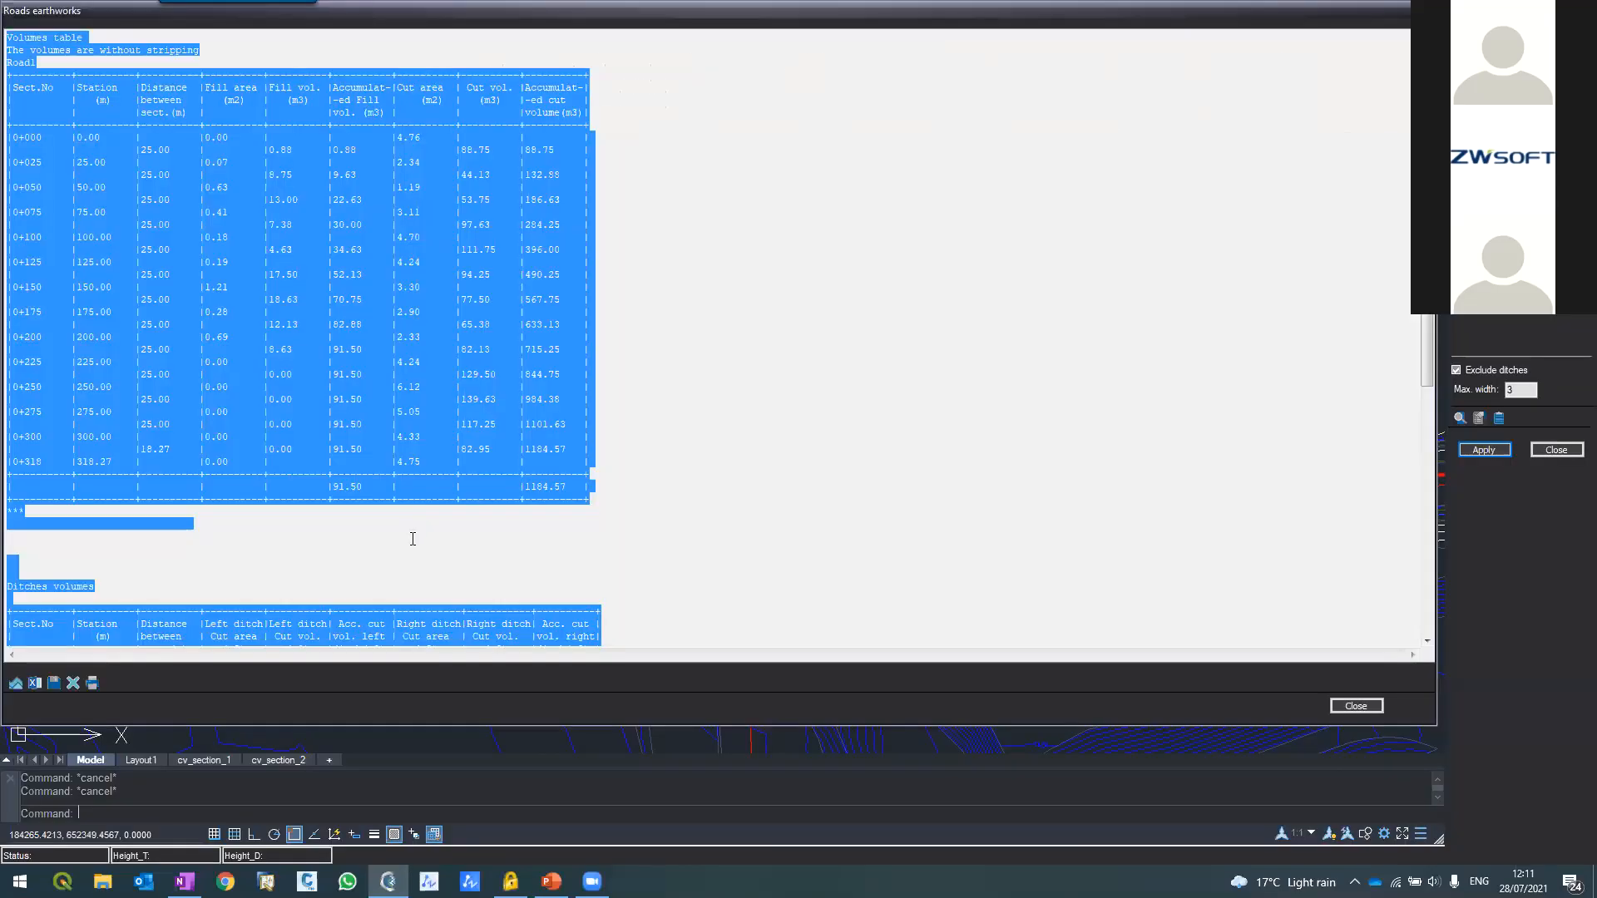
Review the ditches volumes table and the accumulated cut total of the main volumes table, and close the report
scroll(348, 481, down, 9)
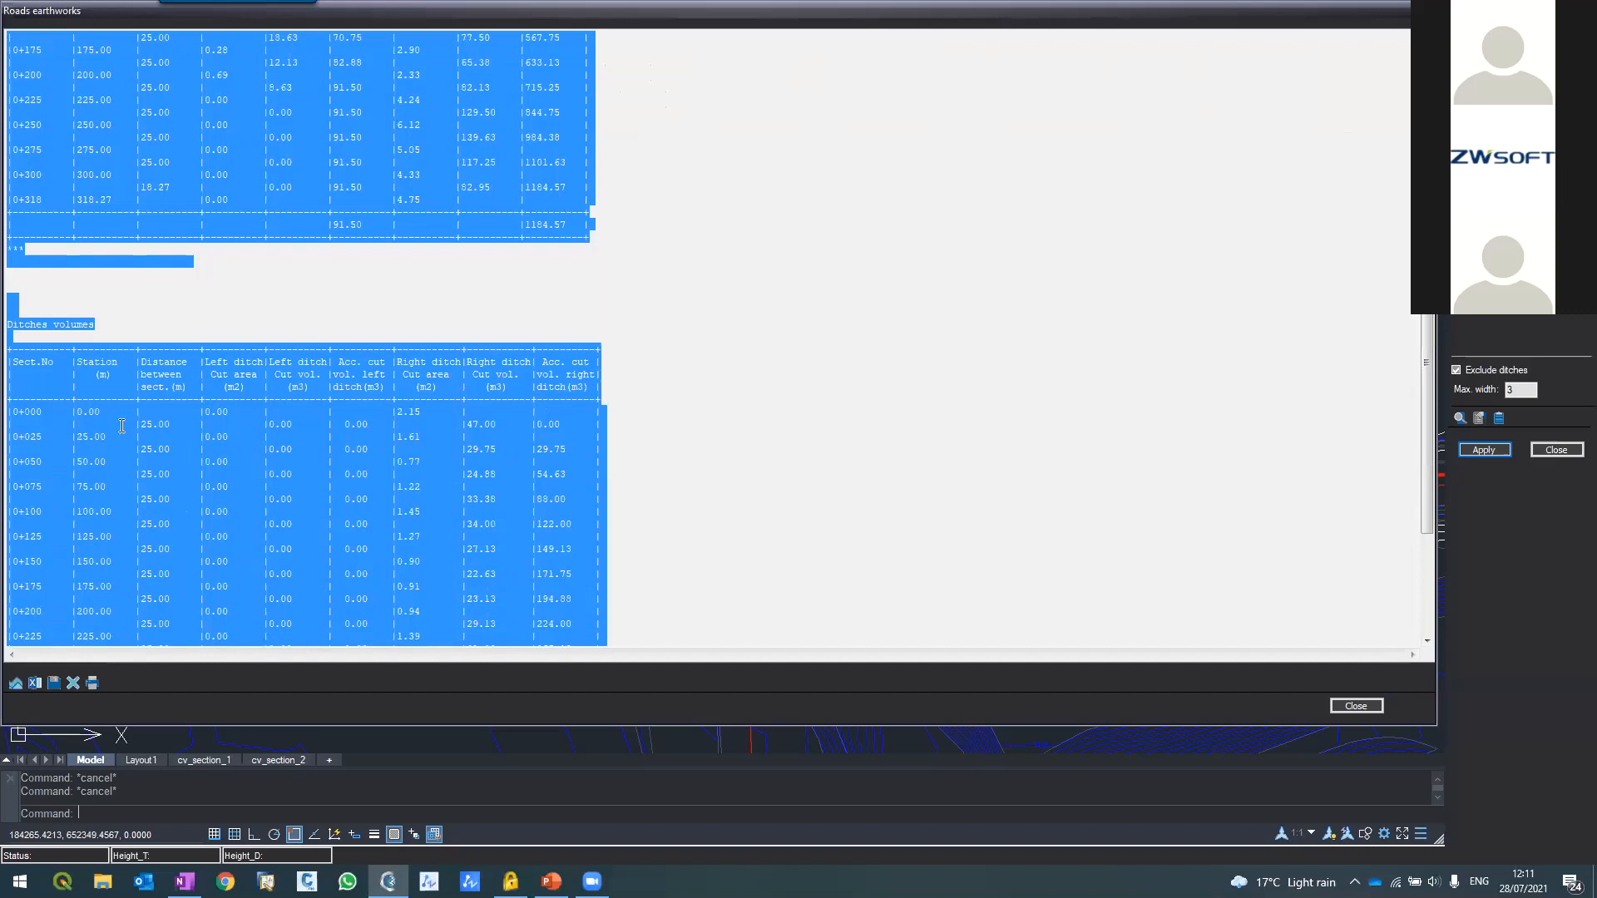
drag(537, 620, 582, 614)
scroll(470, 489, up, 5)
scroll(470, 489, up, 1)
drag(524, 300, 572, 329)
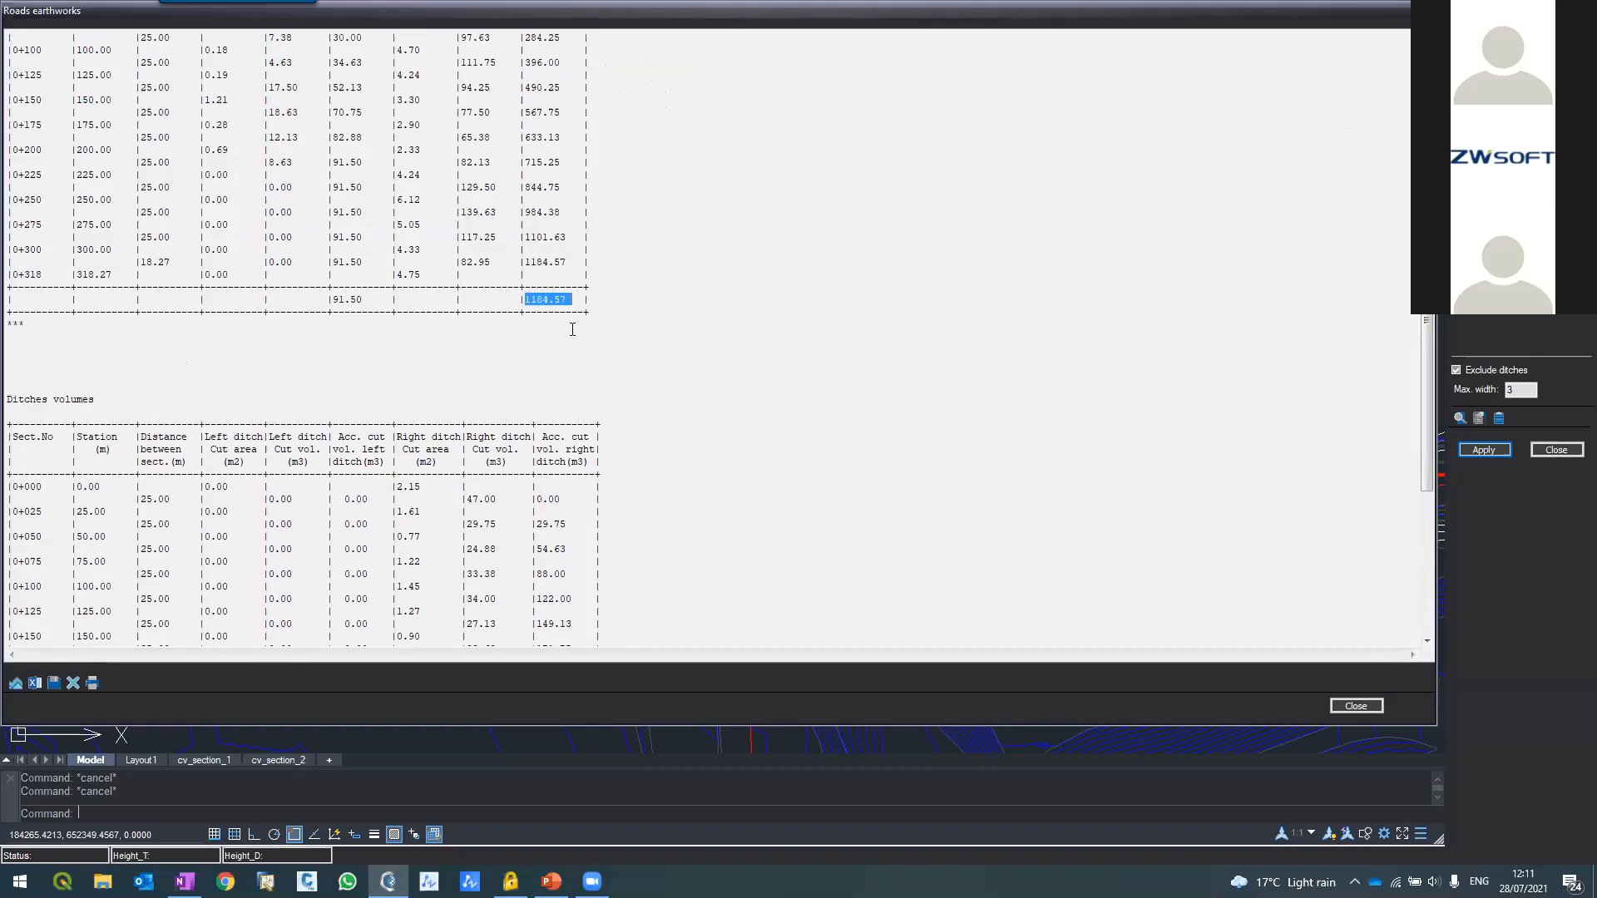
click(1352, 708)
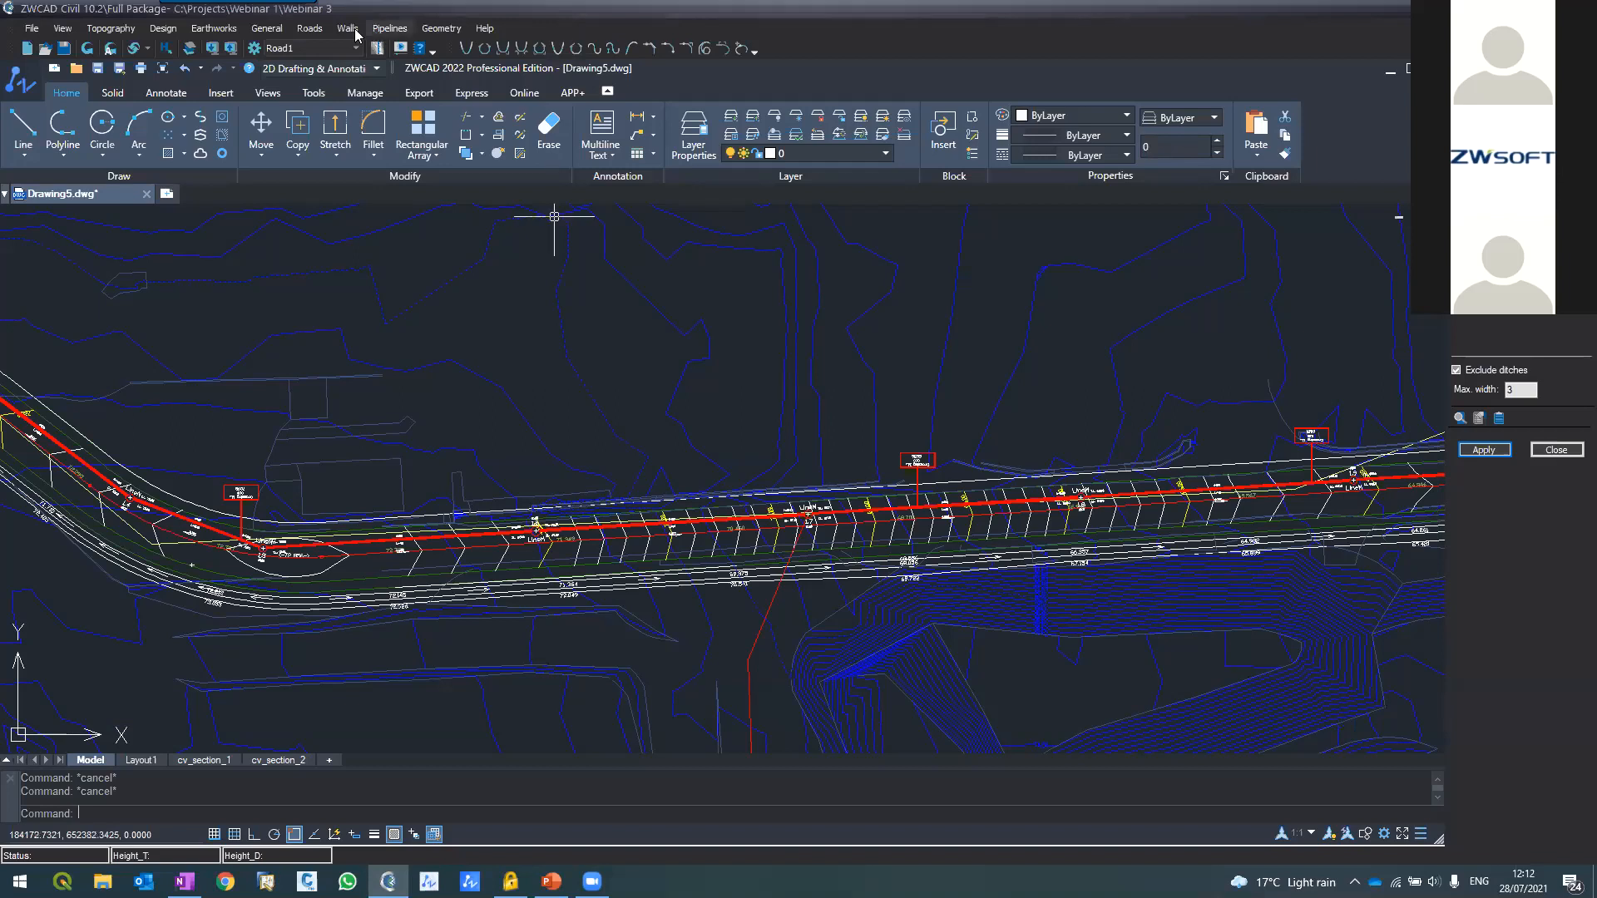
Open Road1's vertical alignment and compare the design line with the ground line along the crest curve
click(309, 28)
click(341, 135)
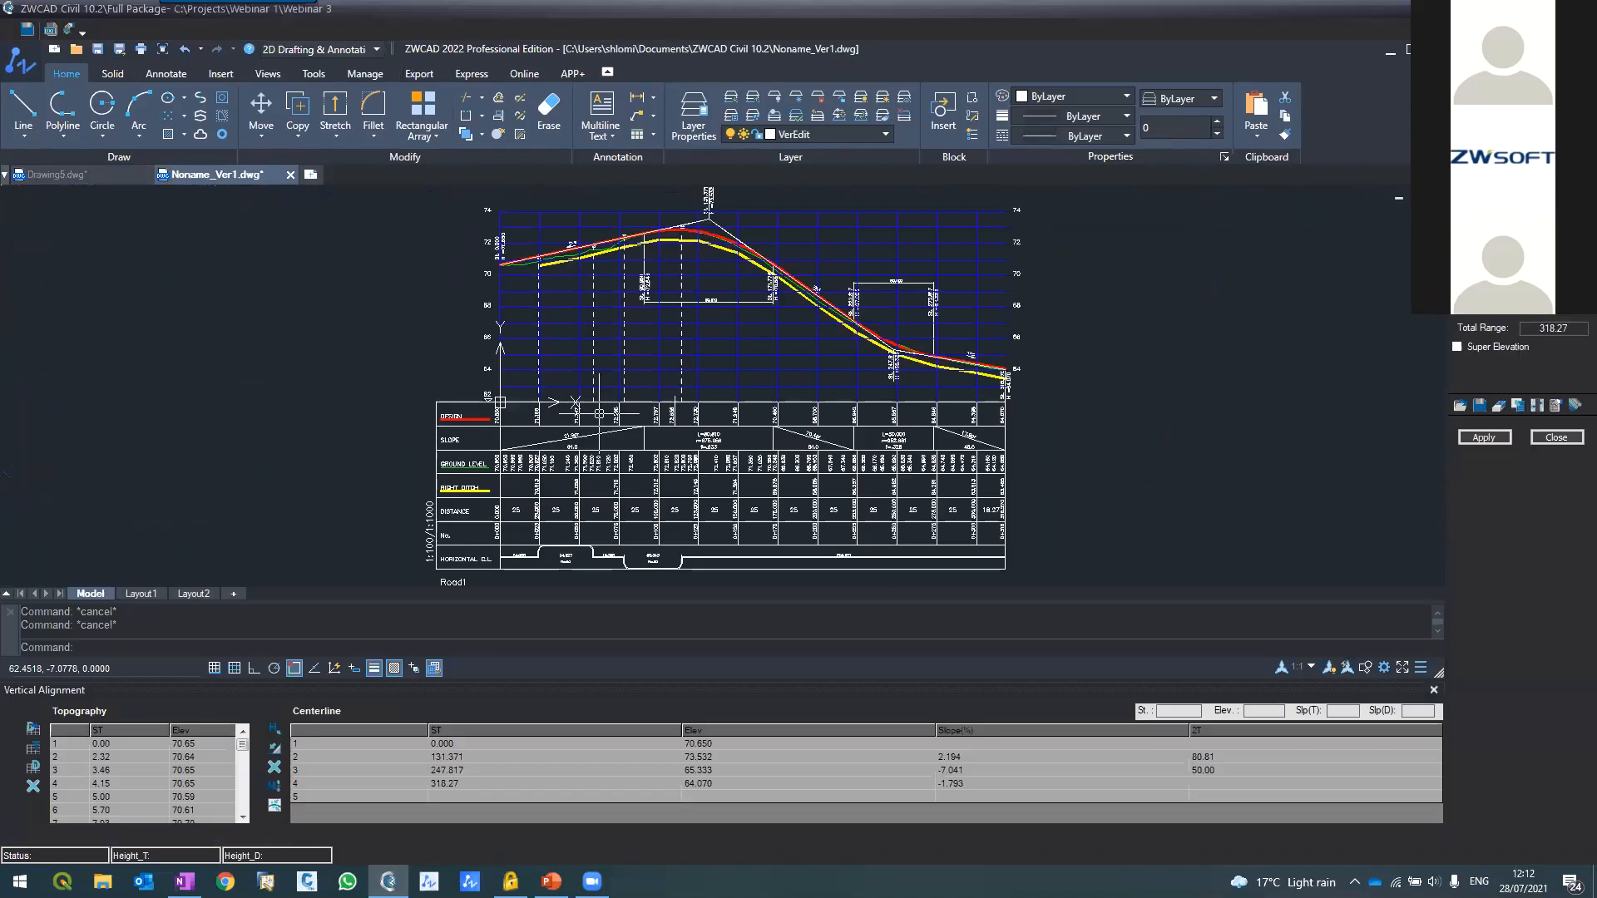
scroll(673, 217, up, 3)
scroll(702, 242, down, 5)
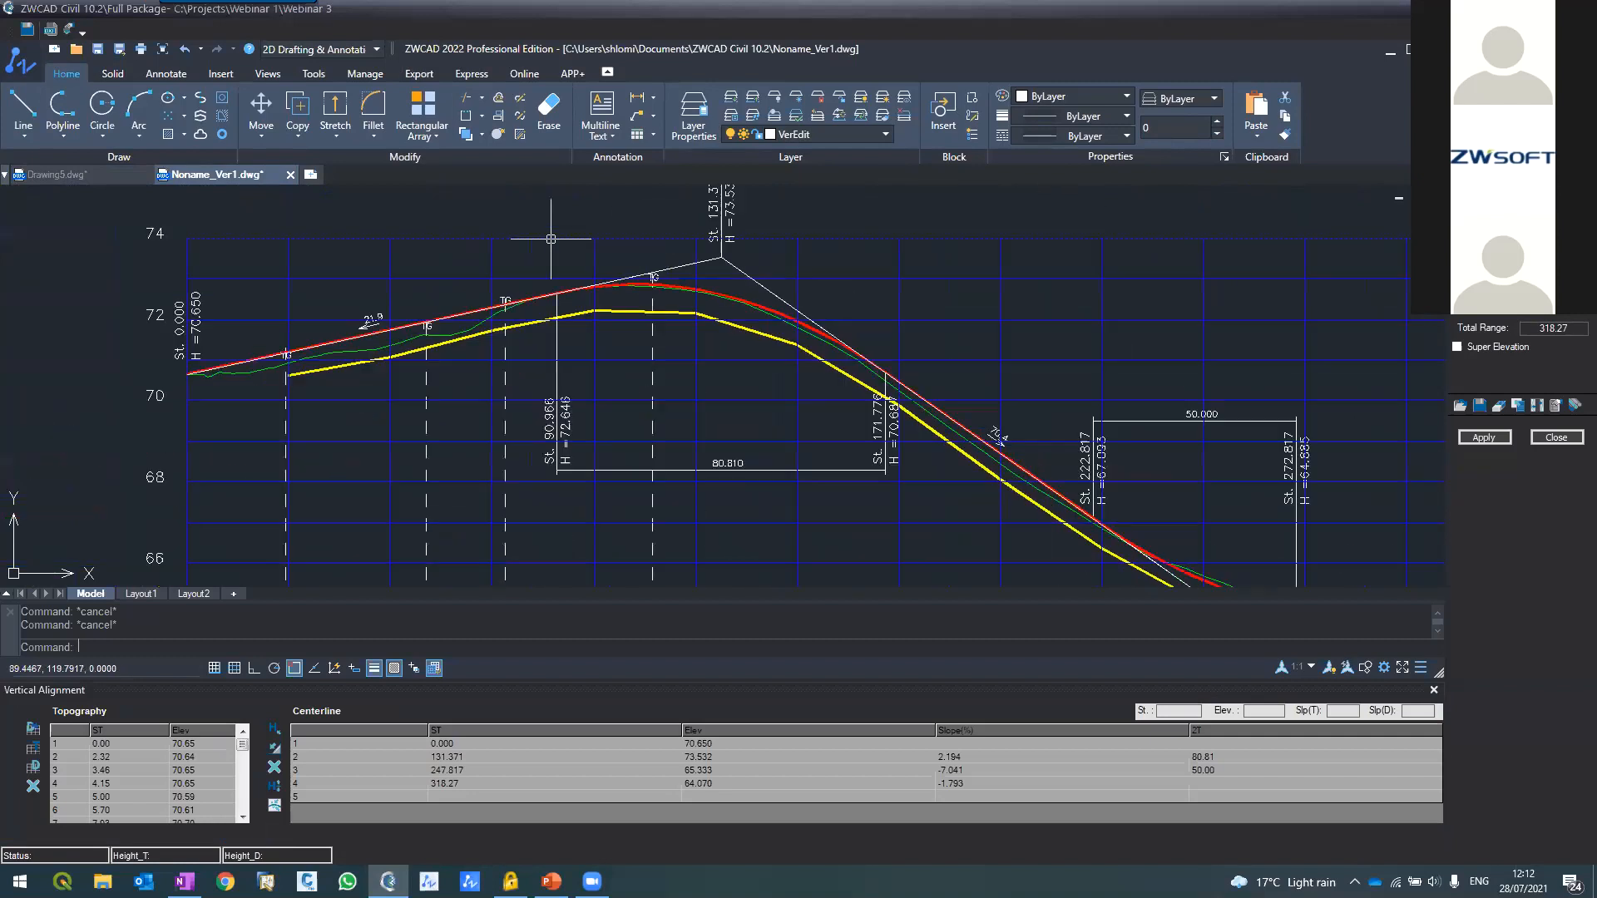
scroll(649, 242, up, 5)
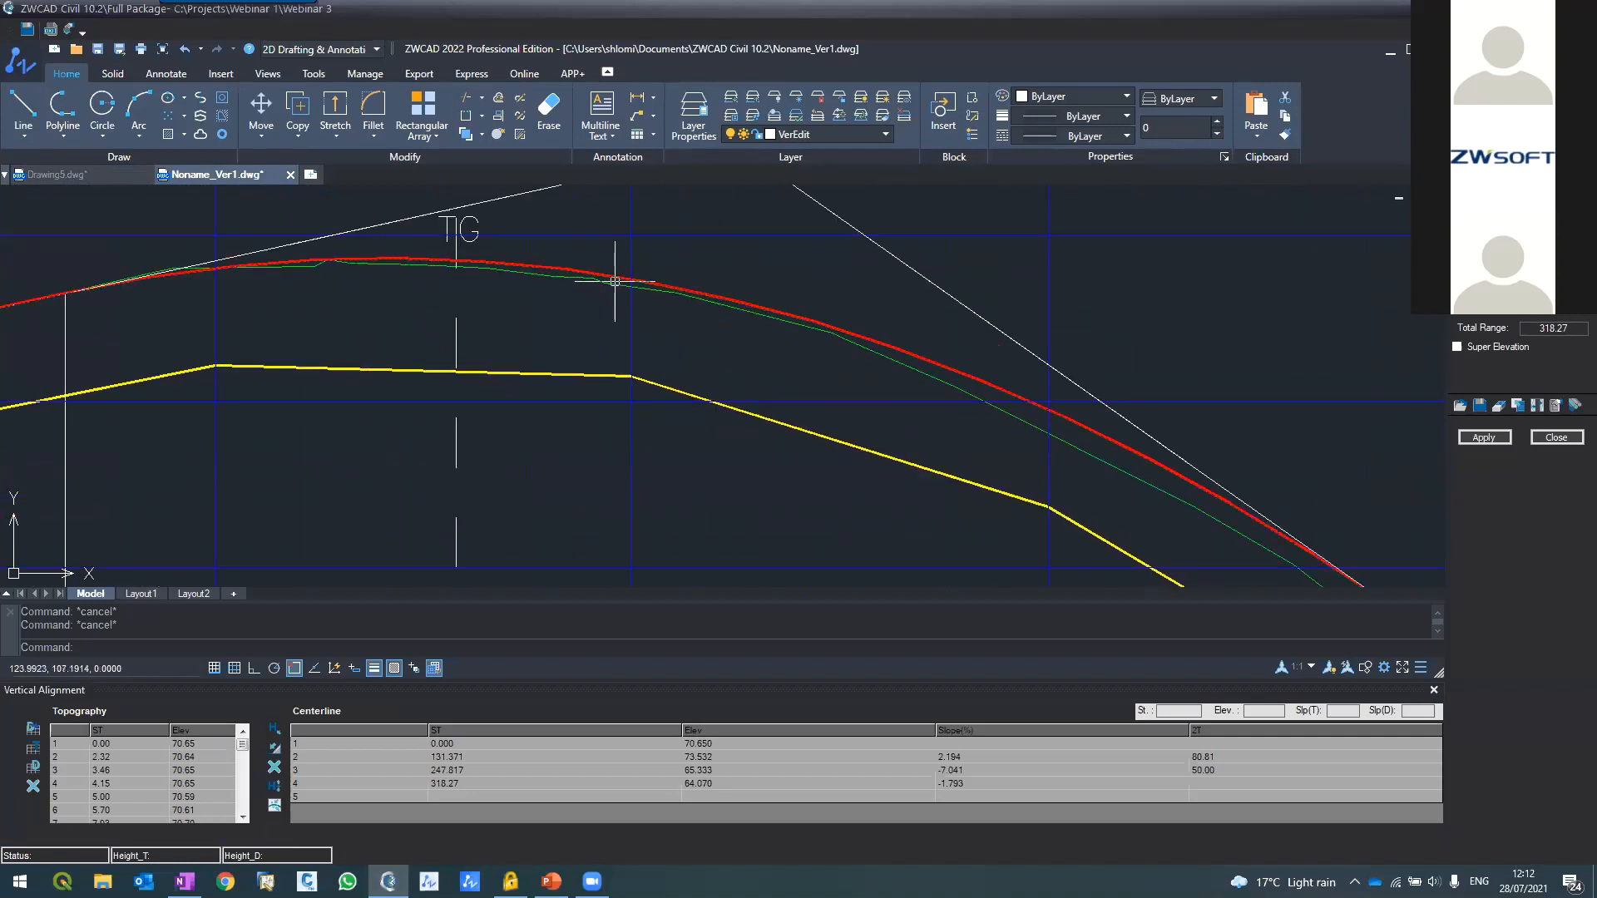
drag(943, 690, 1073, 418)
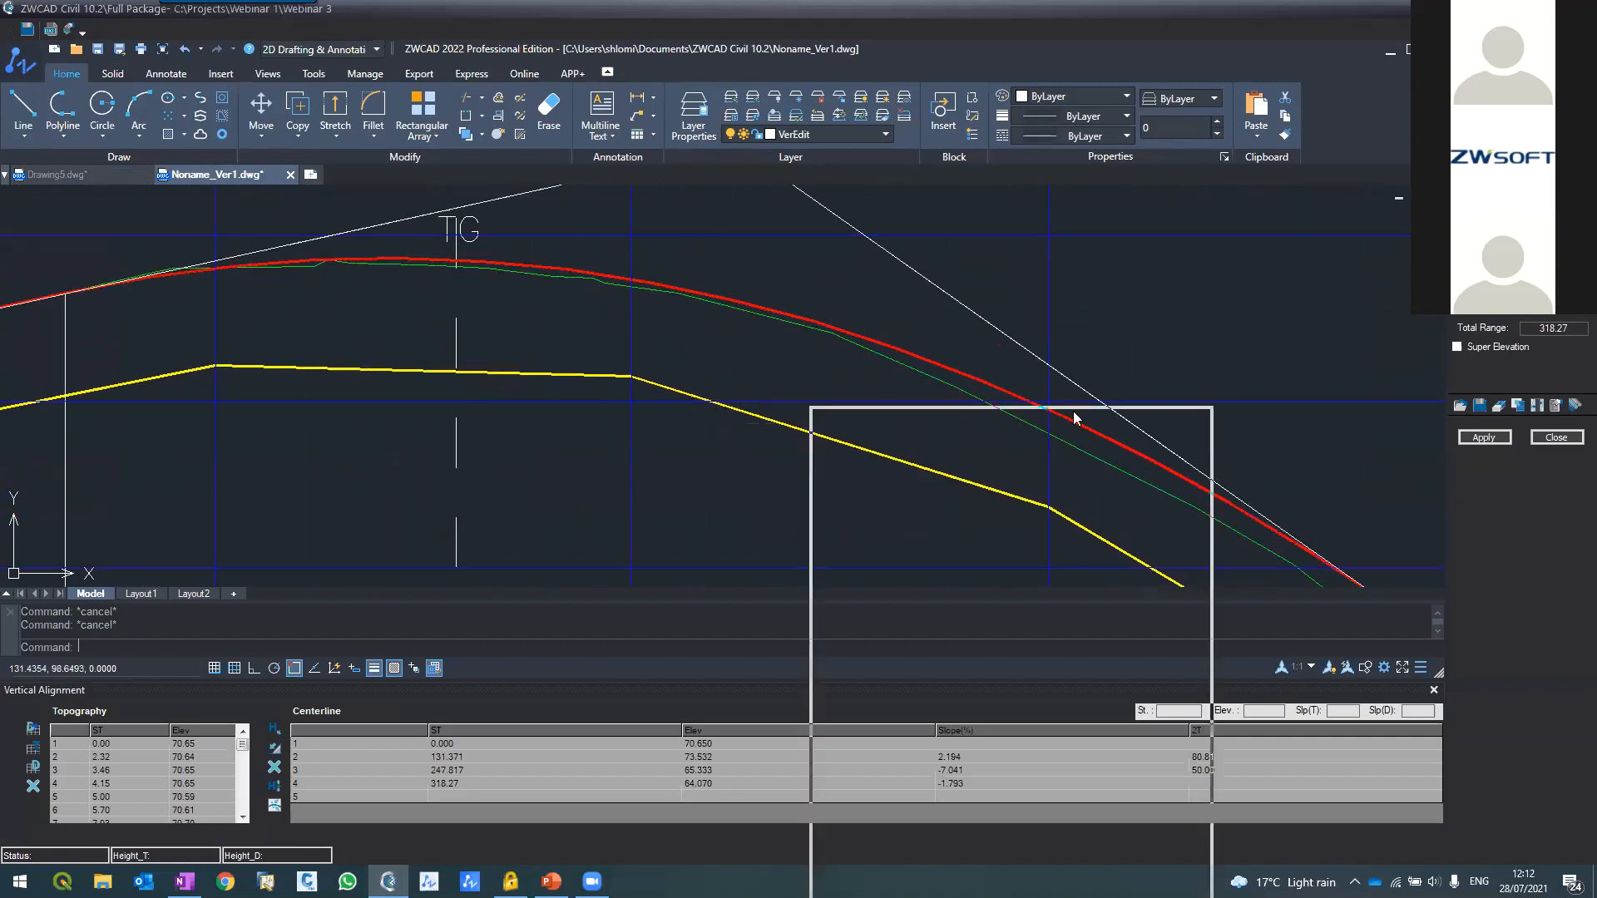
scroll(647, 343, down, 5)
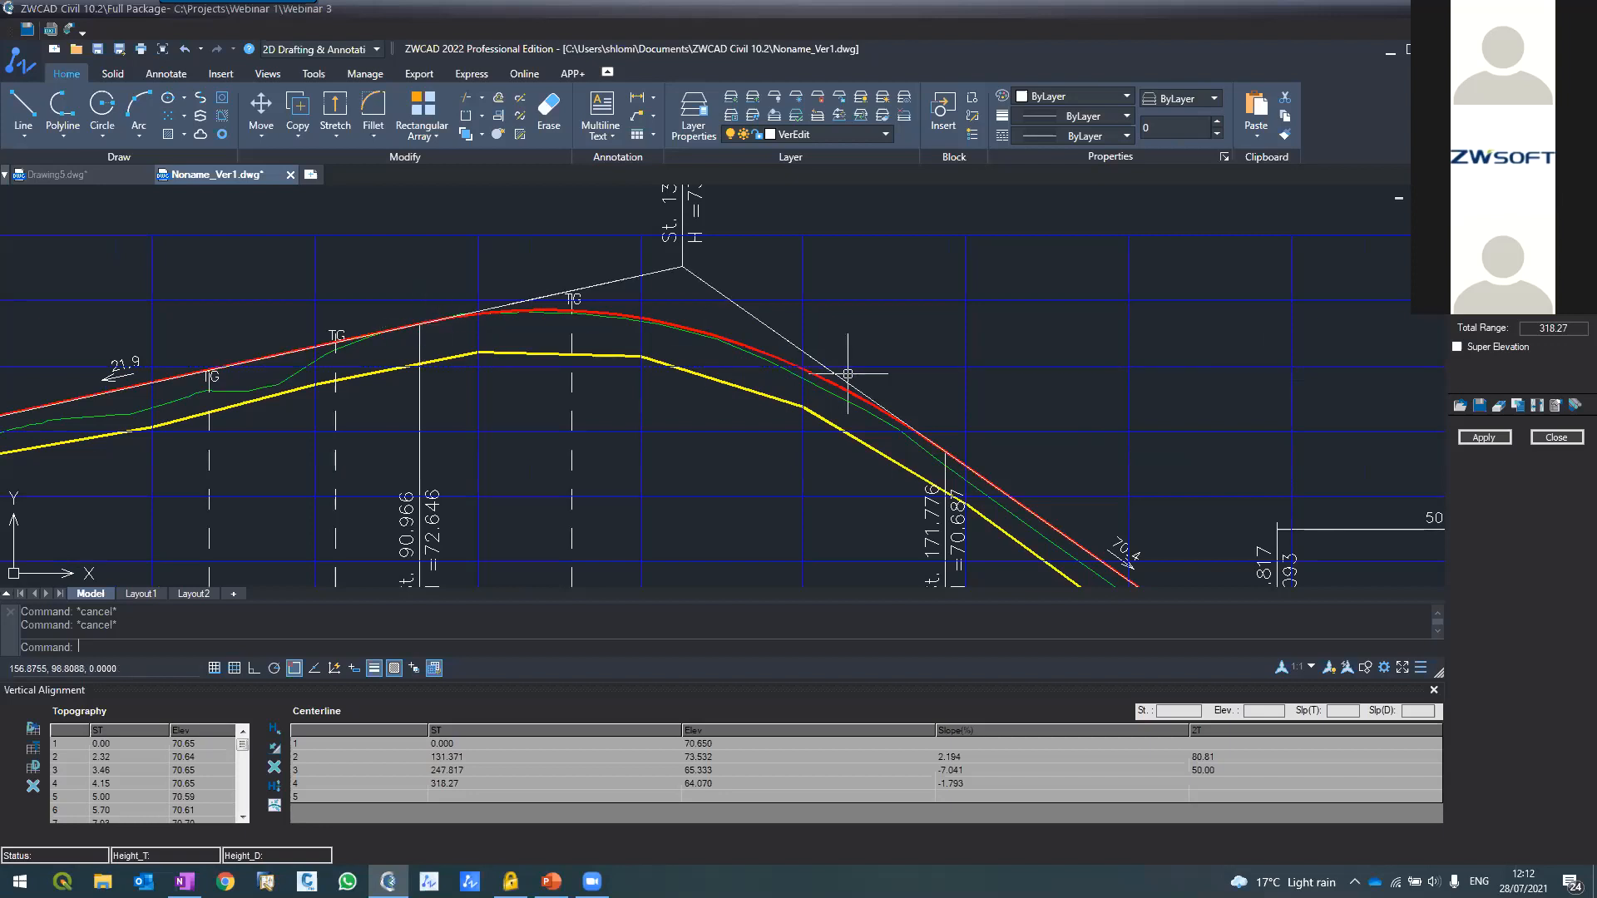
Select centerline point 3 and examine the sag curve at station 247.817 in the profile
click(1200, 770)
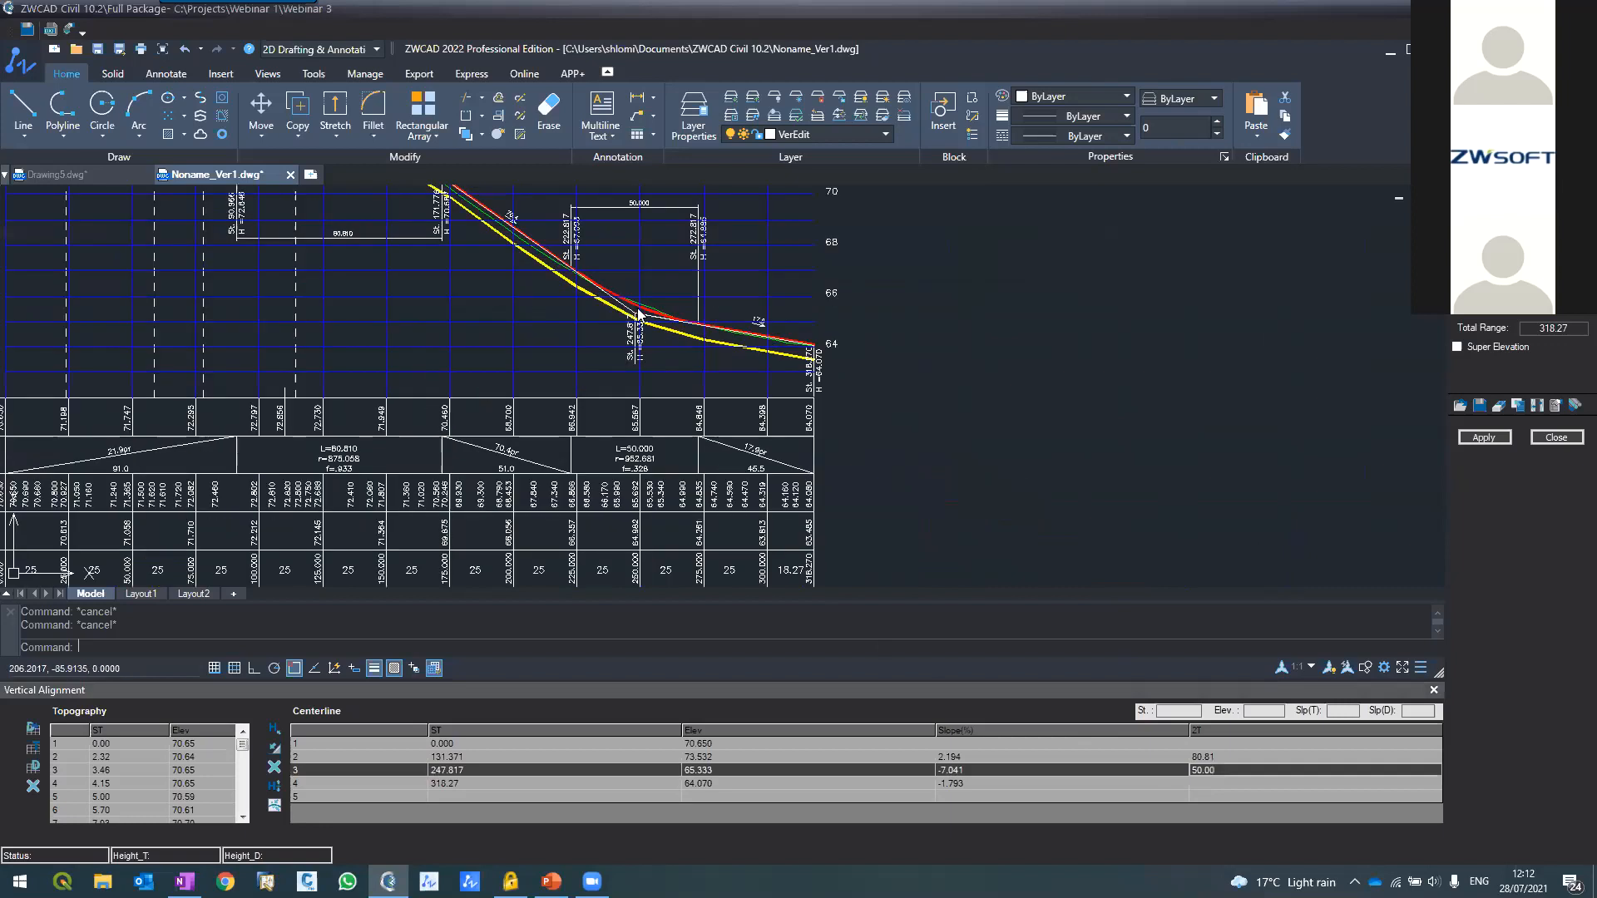
scroll(639, 311, up, 1)
click(629, 262)
scroll(633, 319, down, 1)
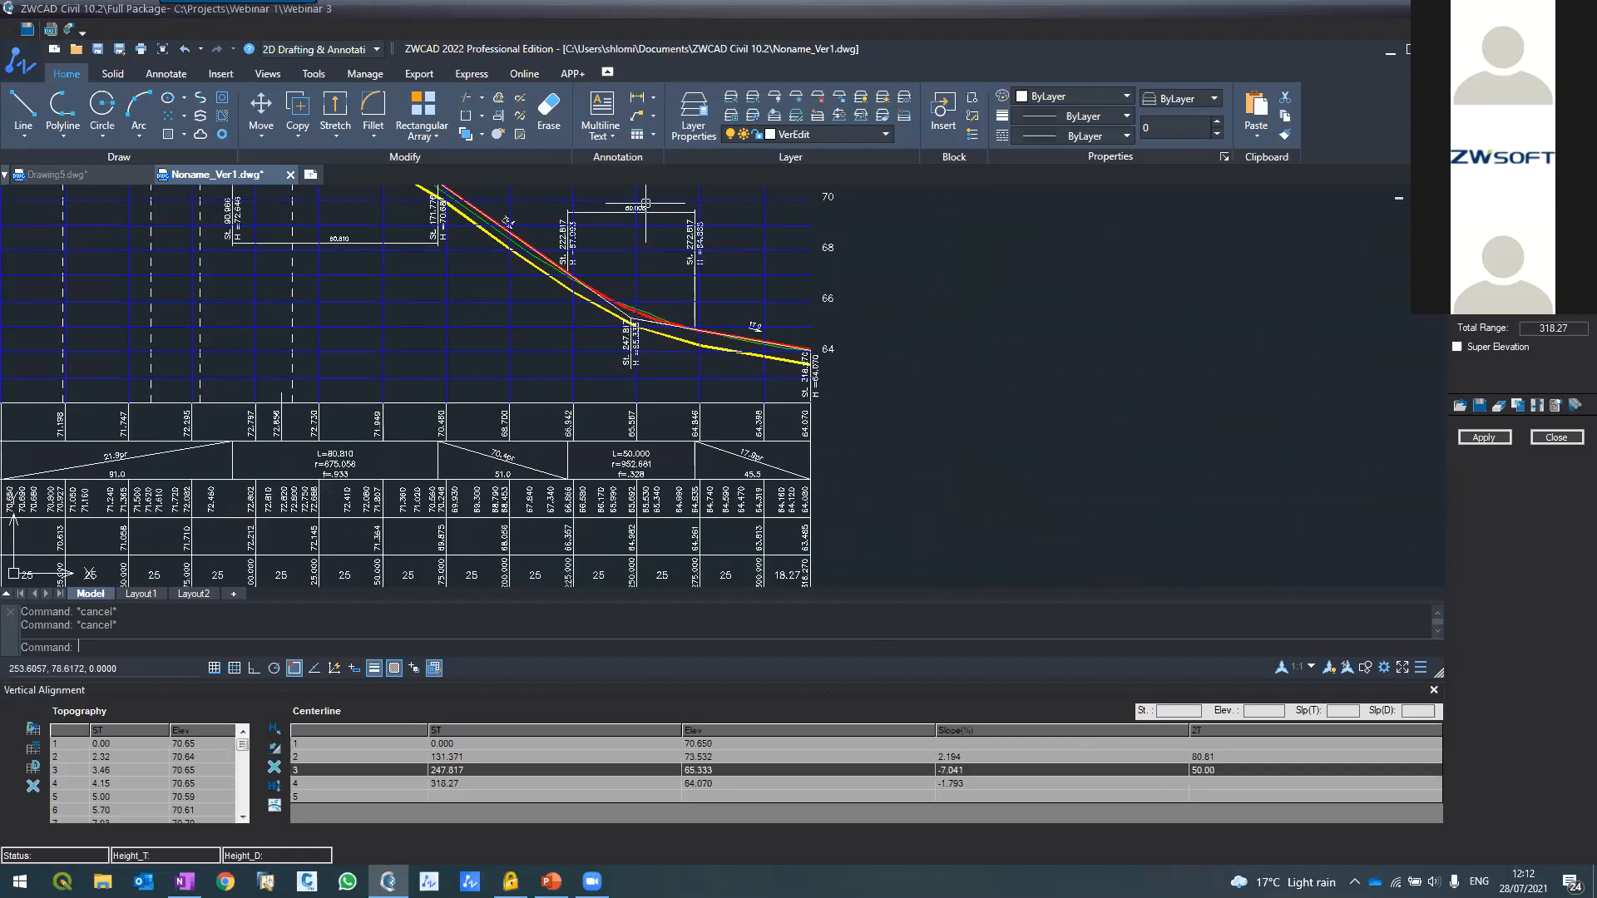
scroll(645, 203, up, 3)
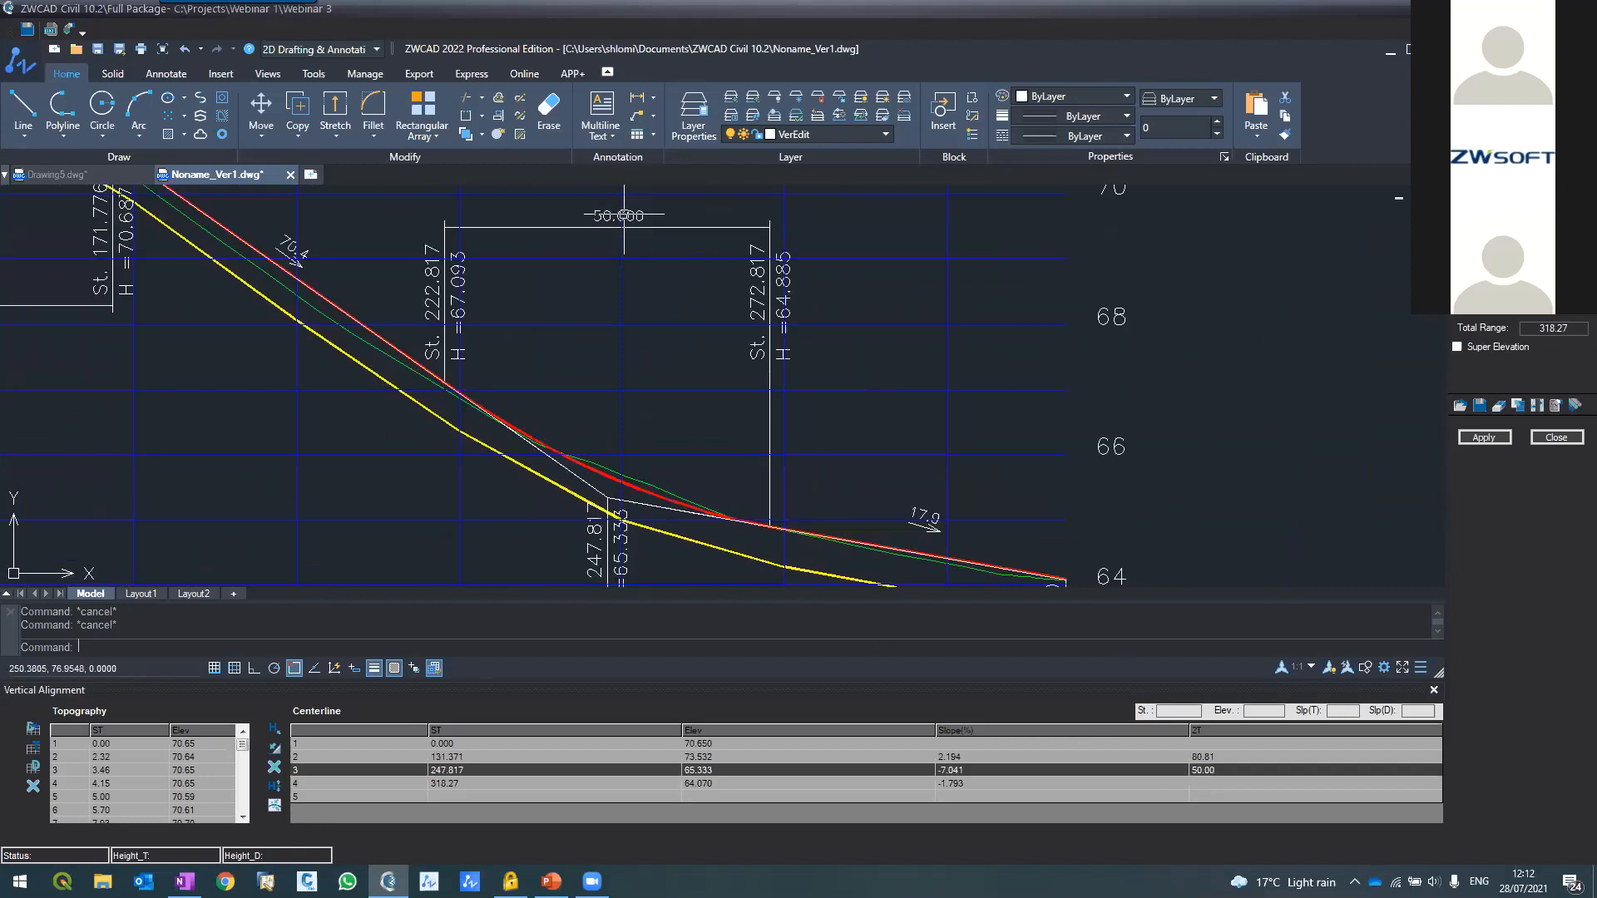
Recheck the crest curve at station 131.371 against the ground line and close the vertical alignment
scroll(624, 215, down, 6)
scroll(586, 221, up, 4)
scroll(586, 222, up, 5)
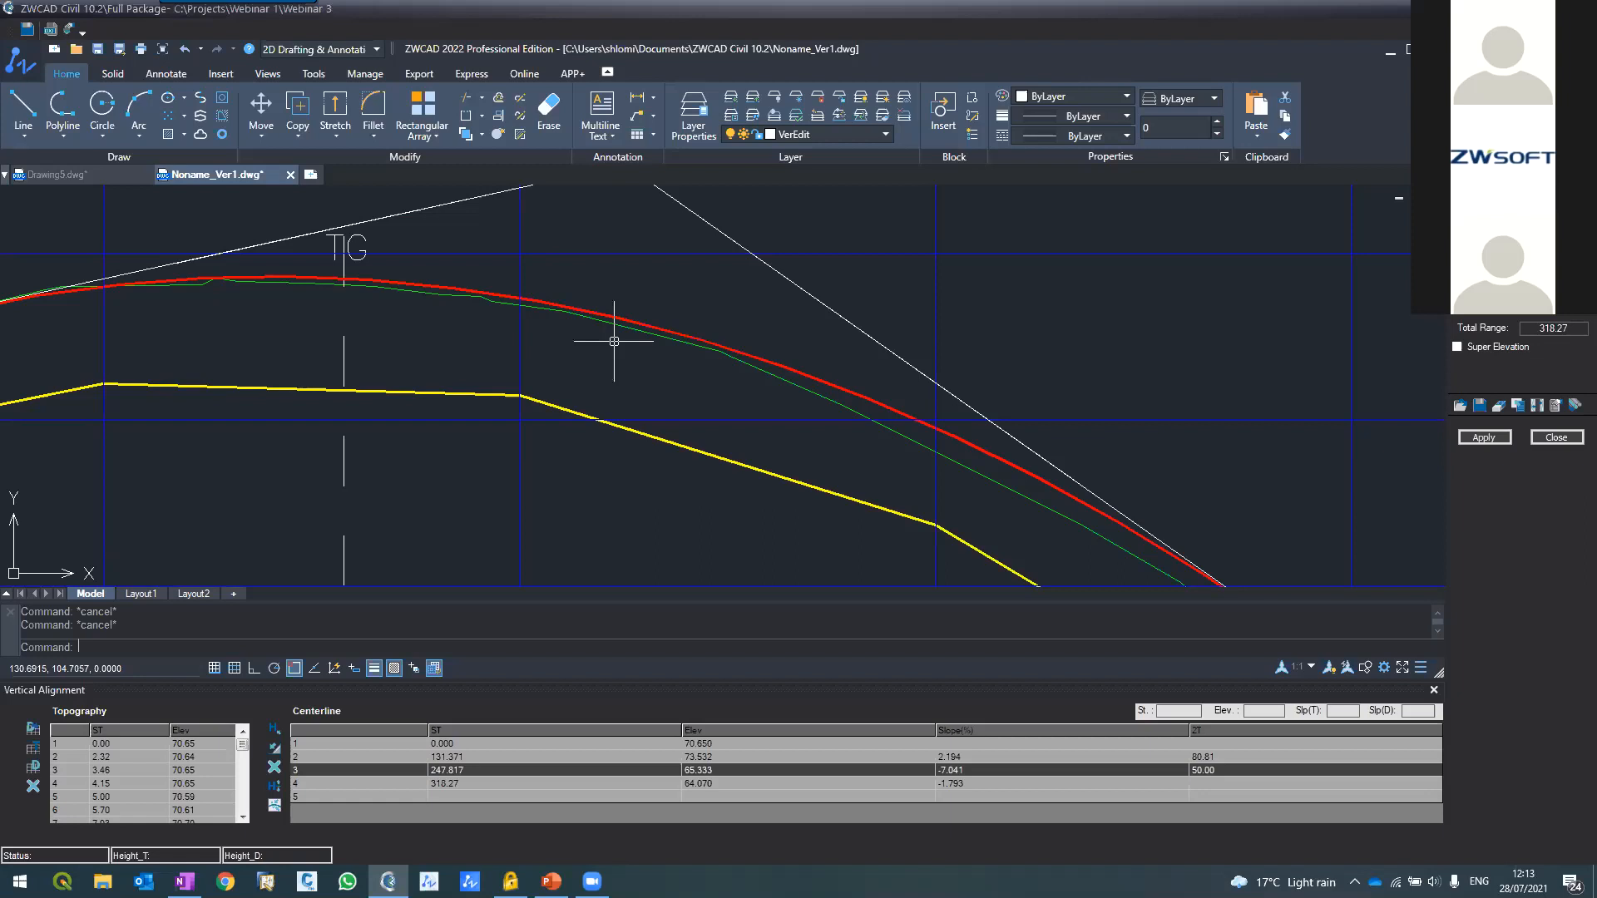
scroll(371, 441, down, 2)
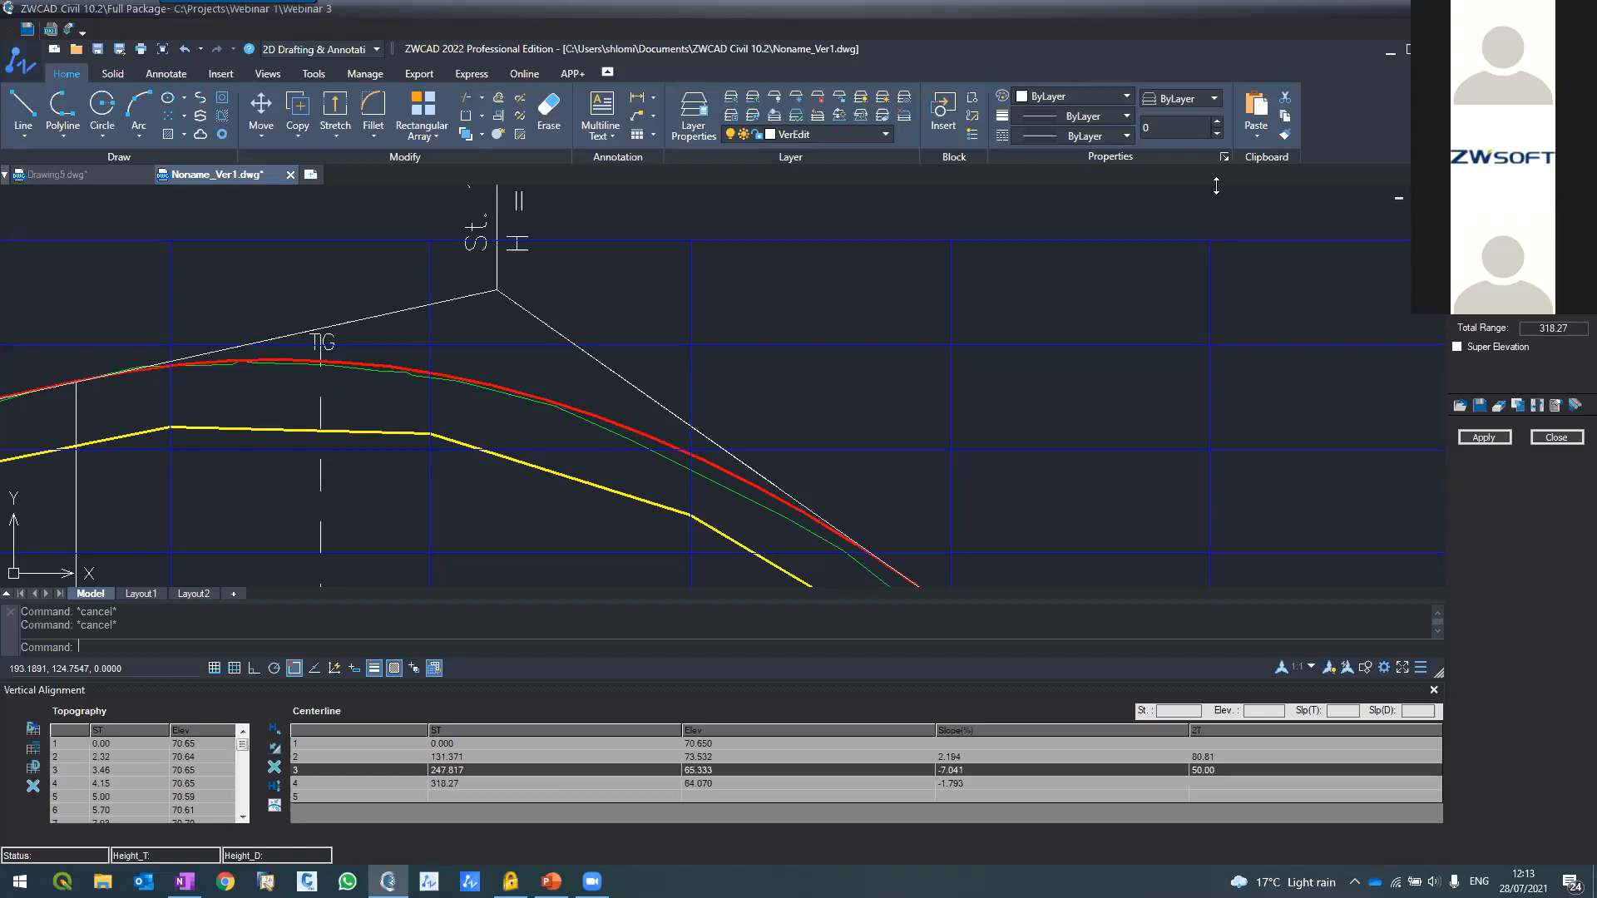
click(1556, 438)
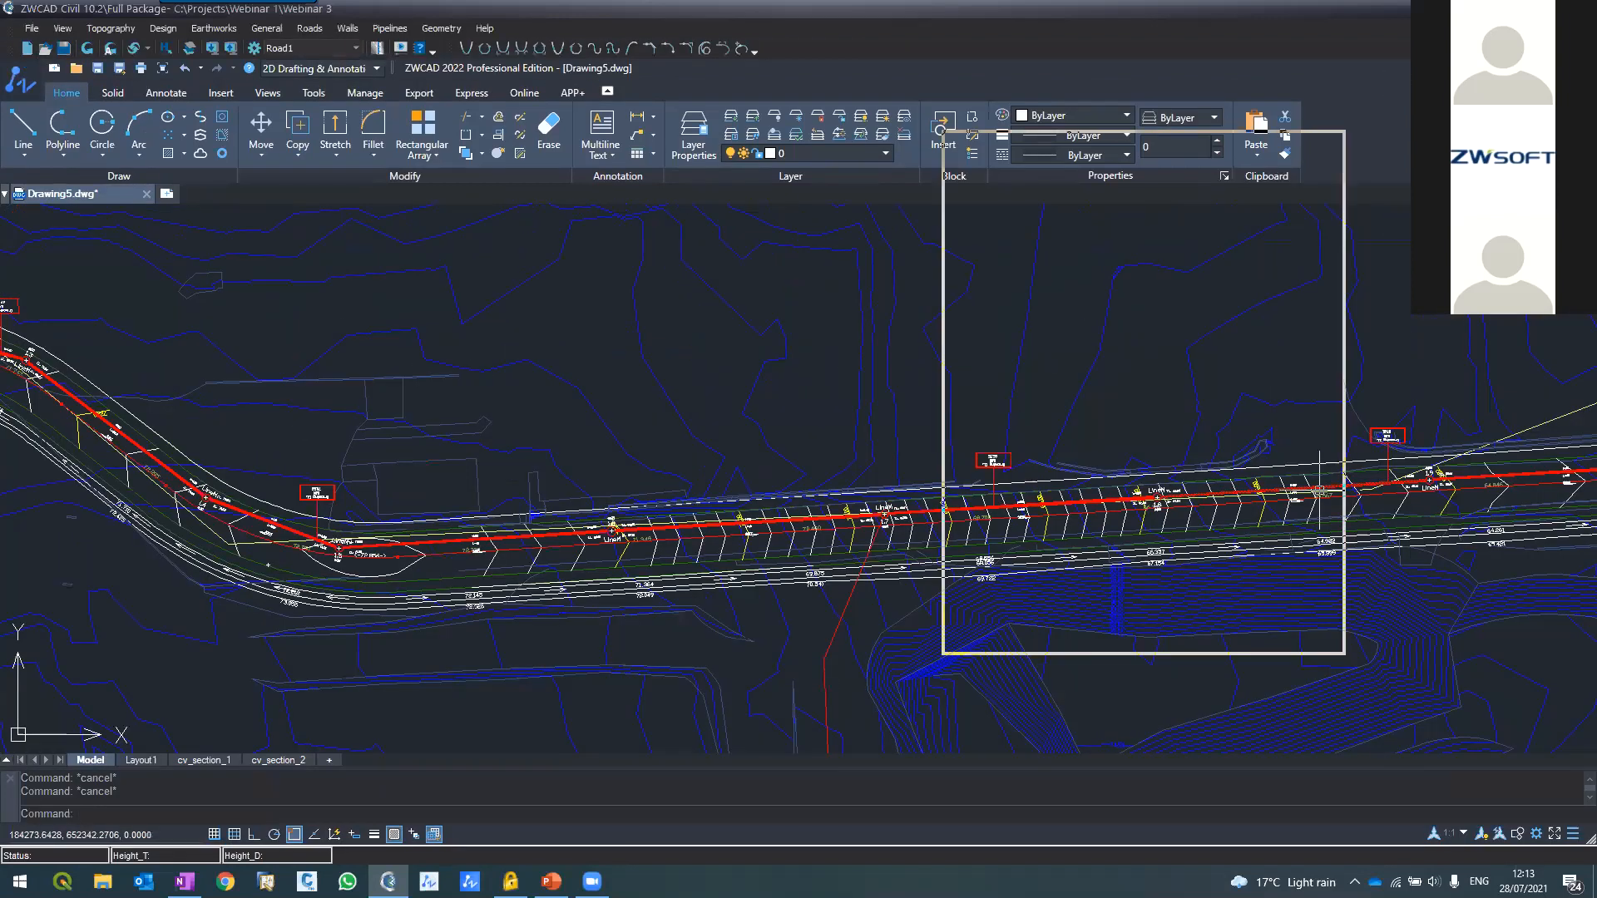
Open the topography coordinates, check which survey file formats can be loaded from a text file, and cancel the loading
click(111, 28)
click(117, 46)
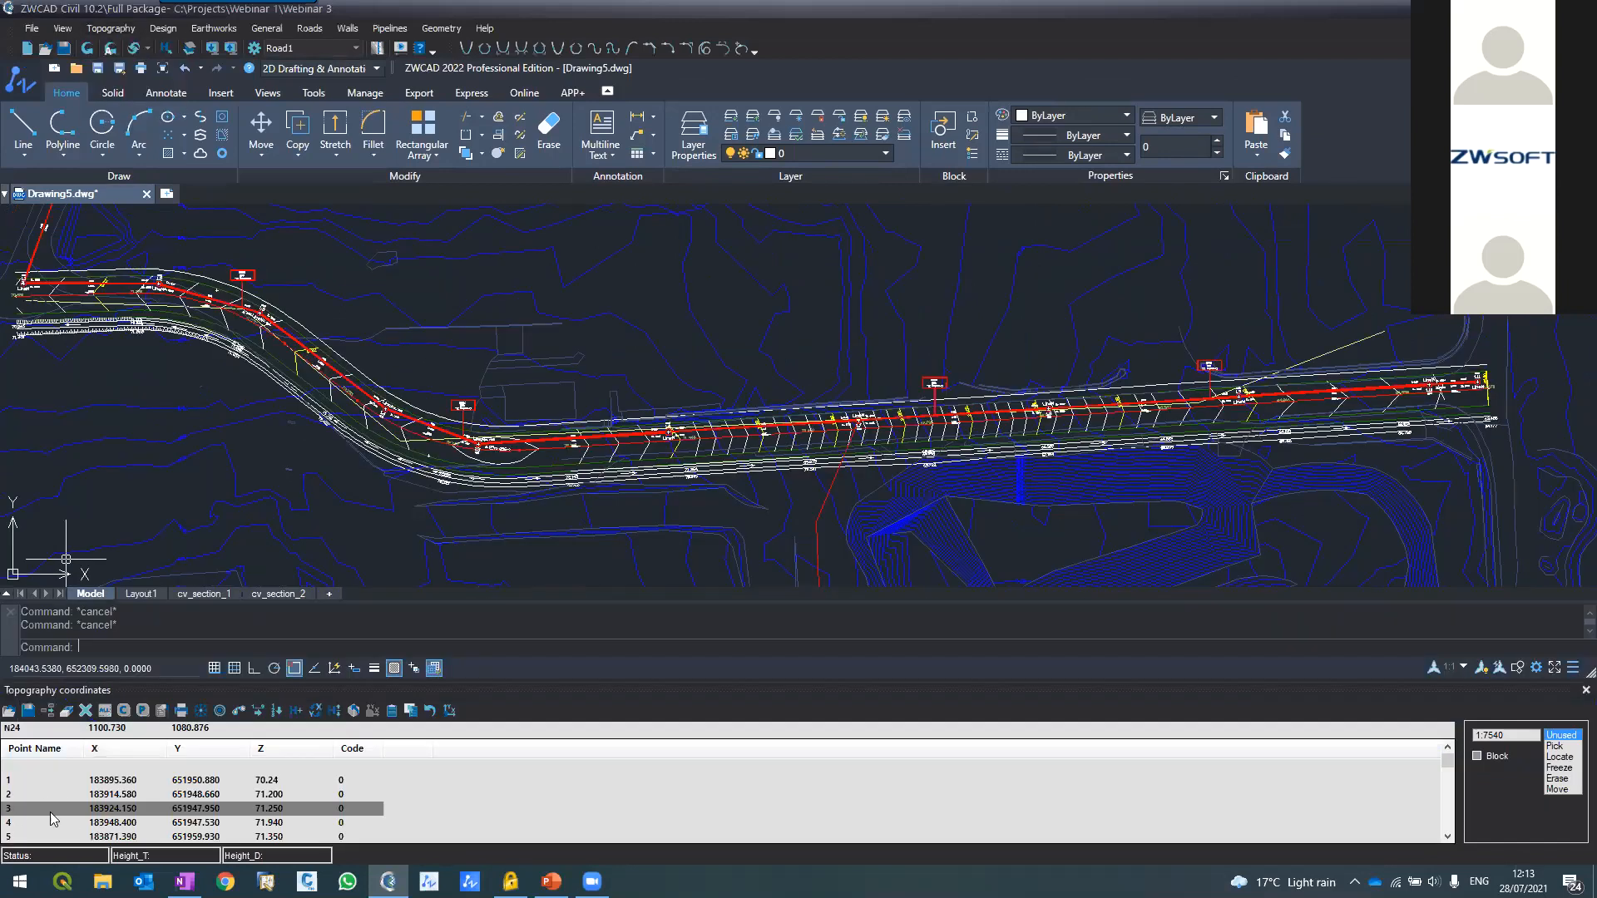
click(8, 712)
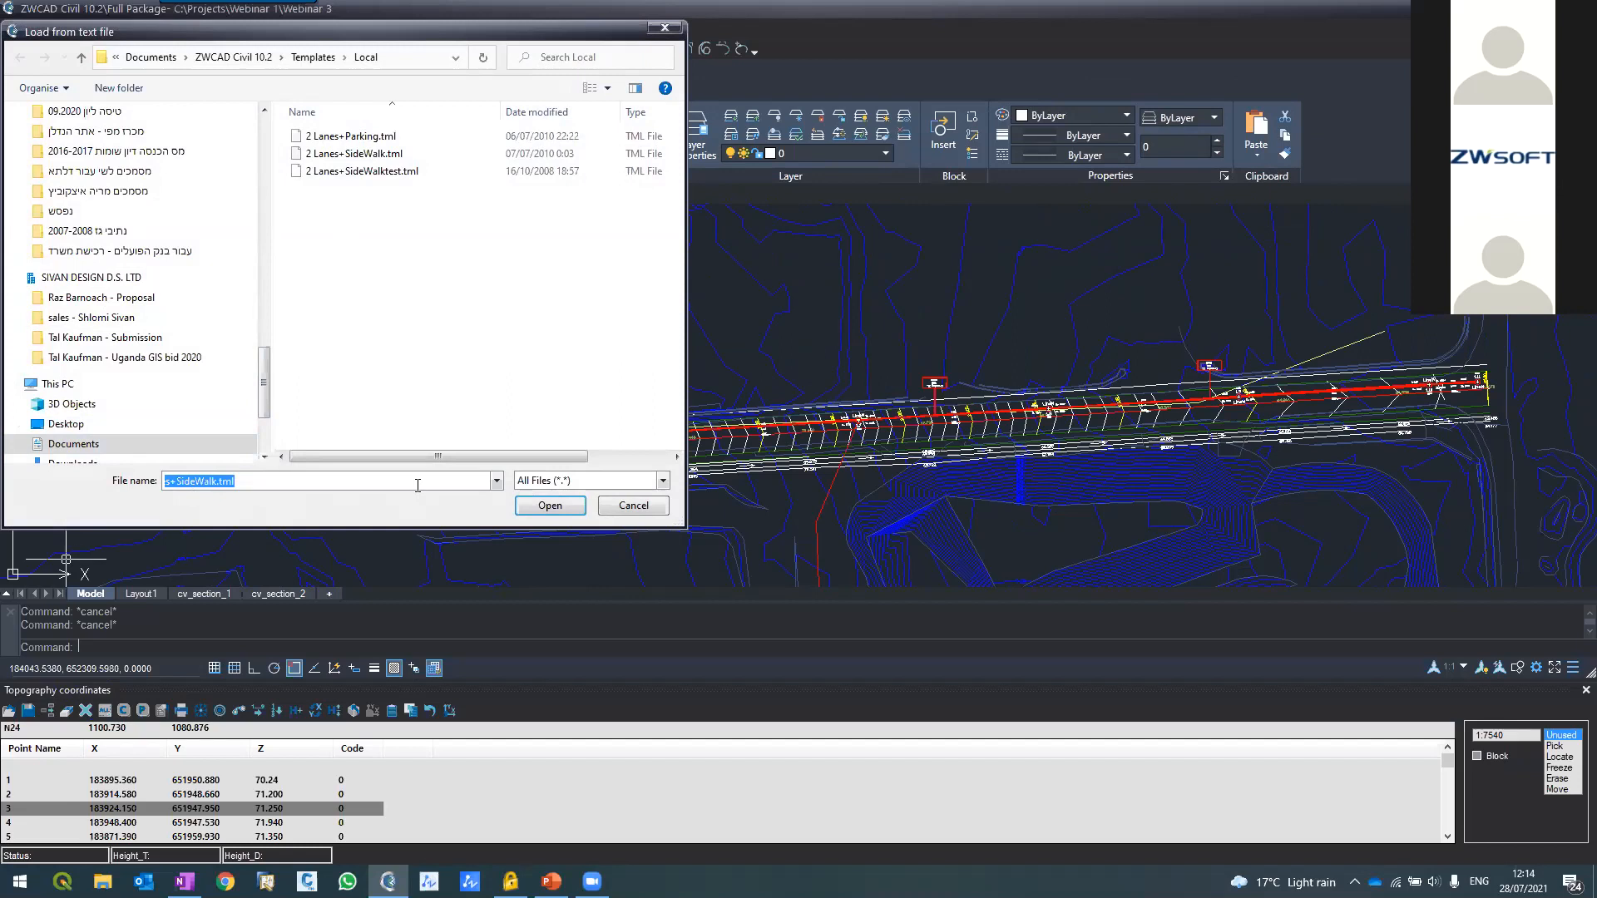
click(418, 485)
click(559, 480)
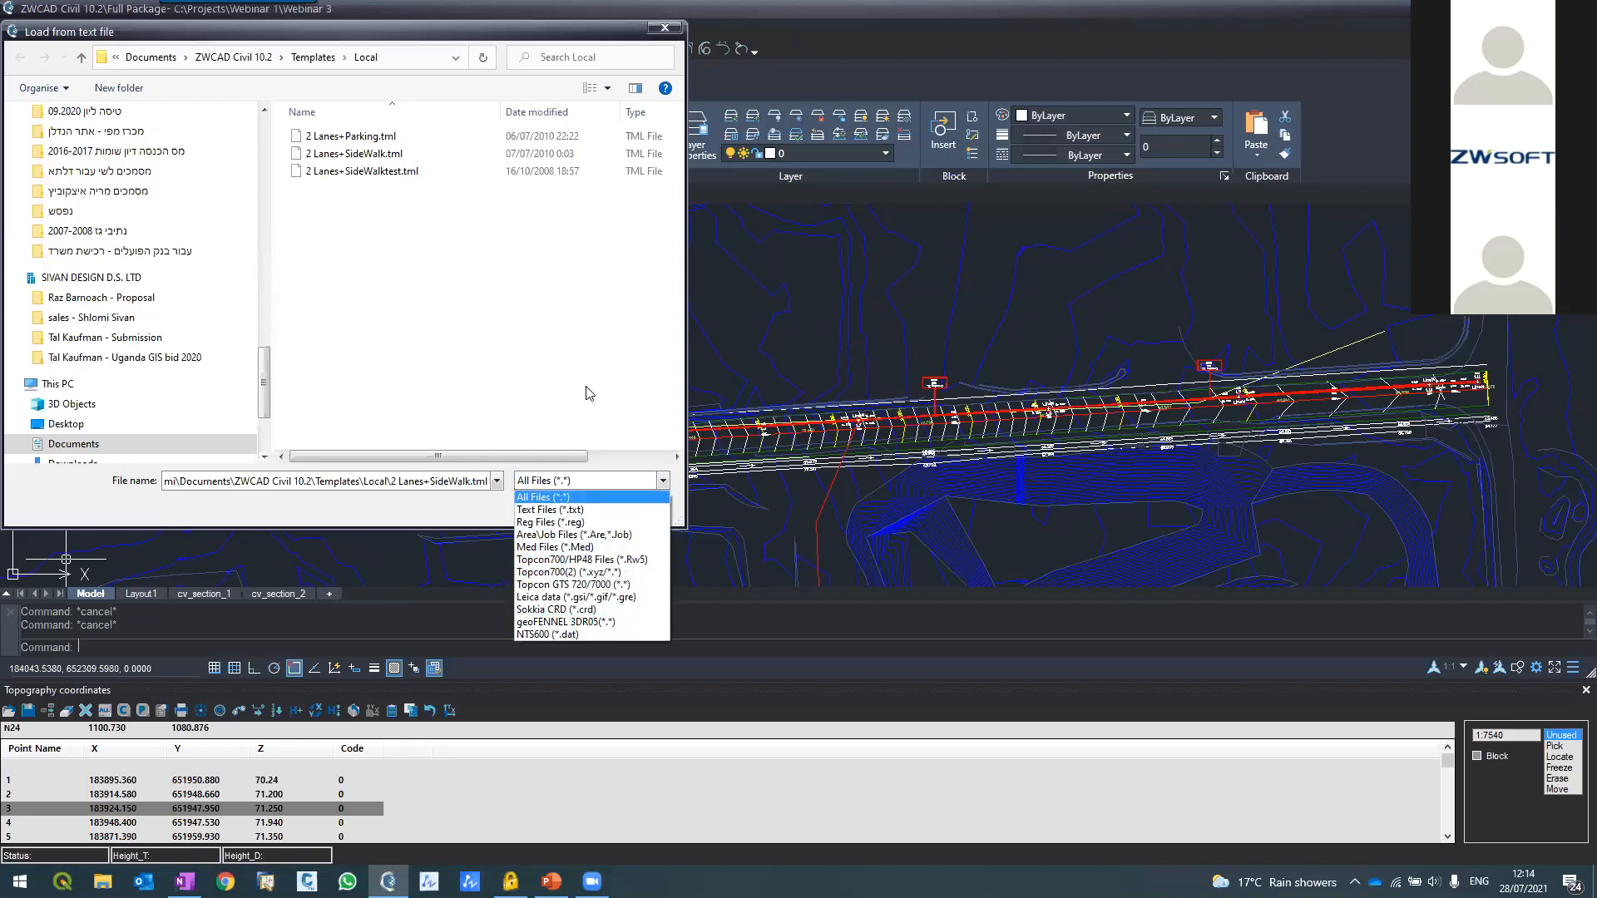
click(606, 405)
click(640, 506)
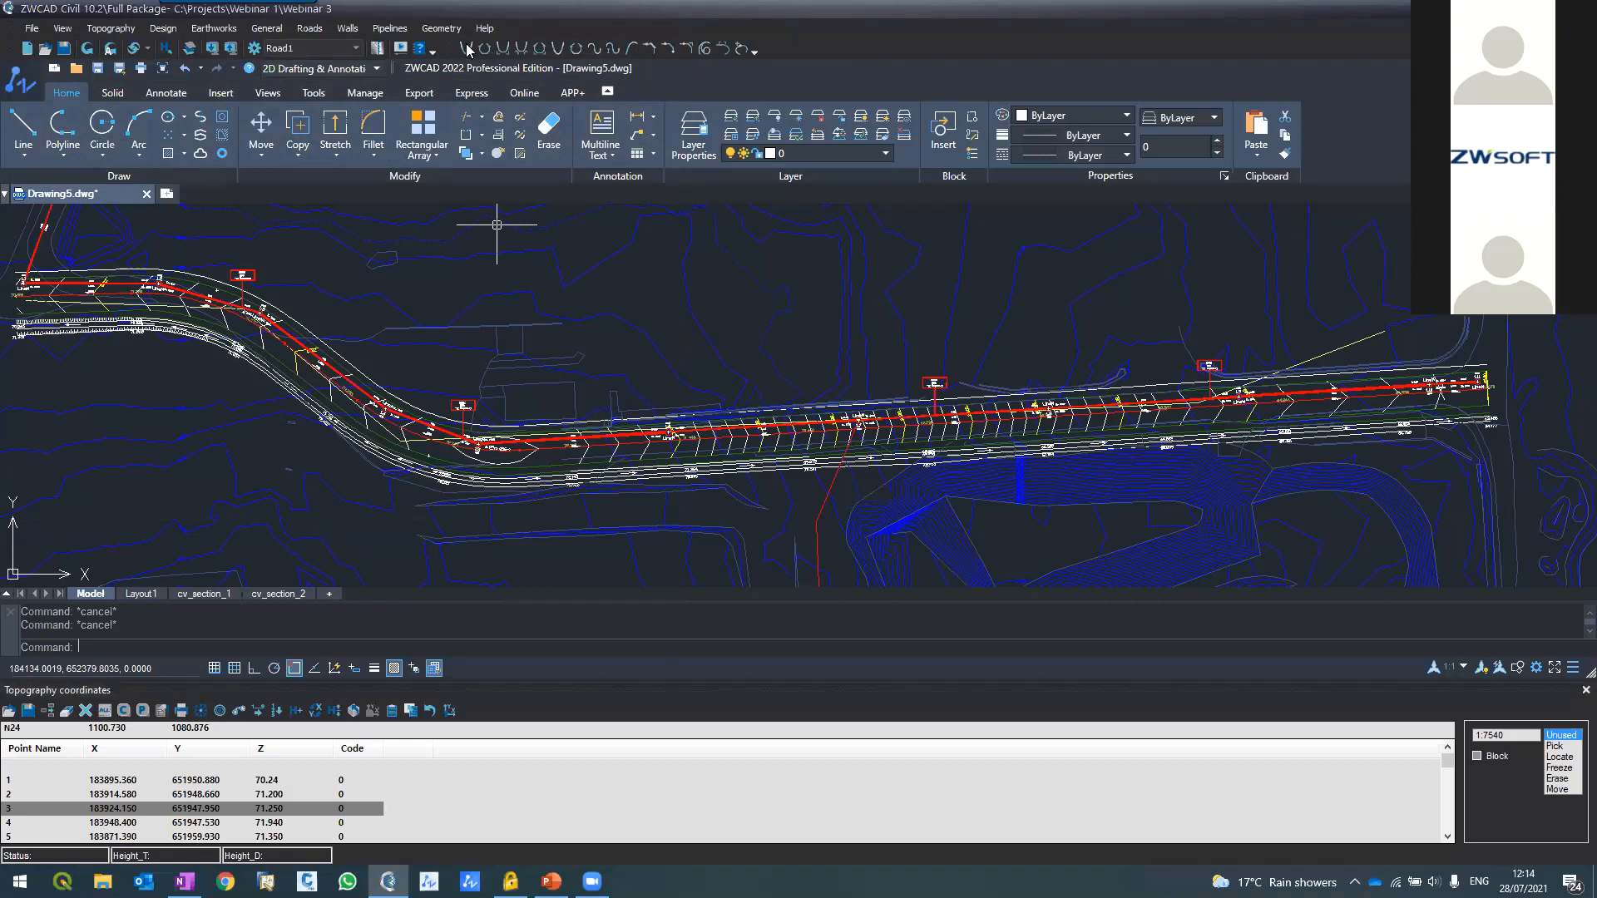
Open the distomats data, check which file types its text file loading accepts, and close it without loading anything
click(439, 28)
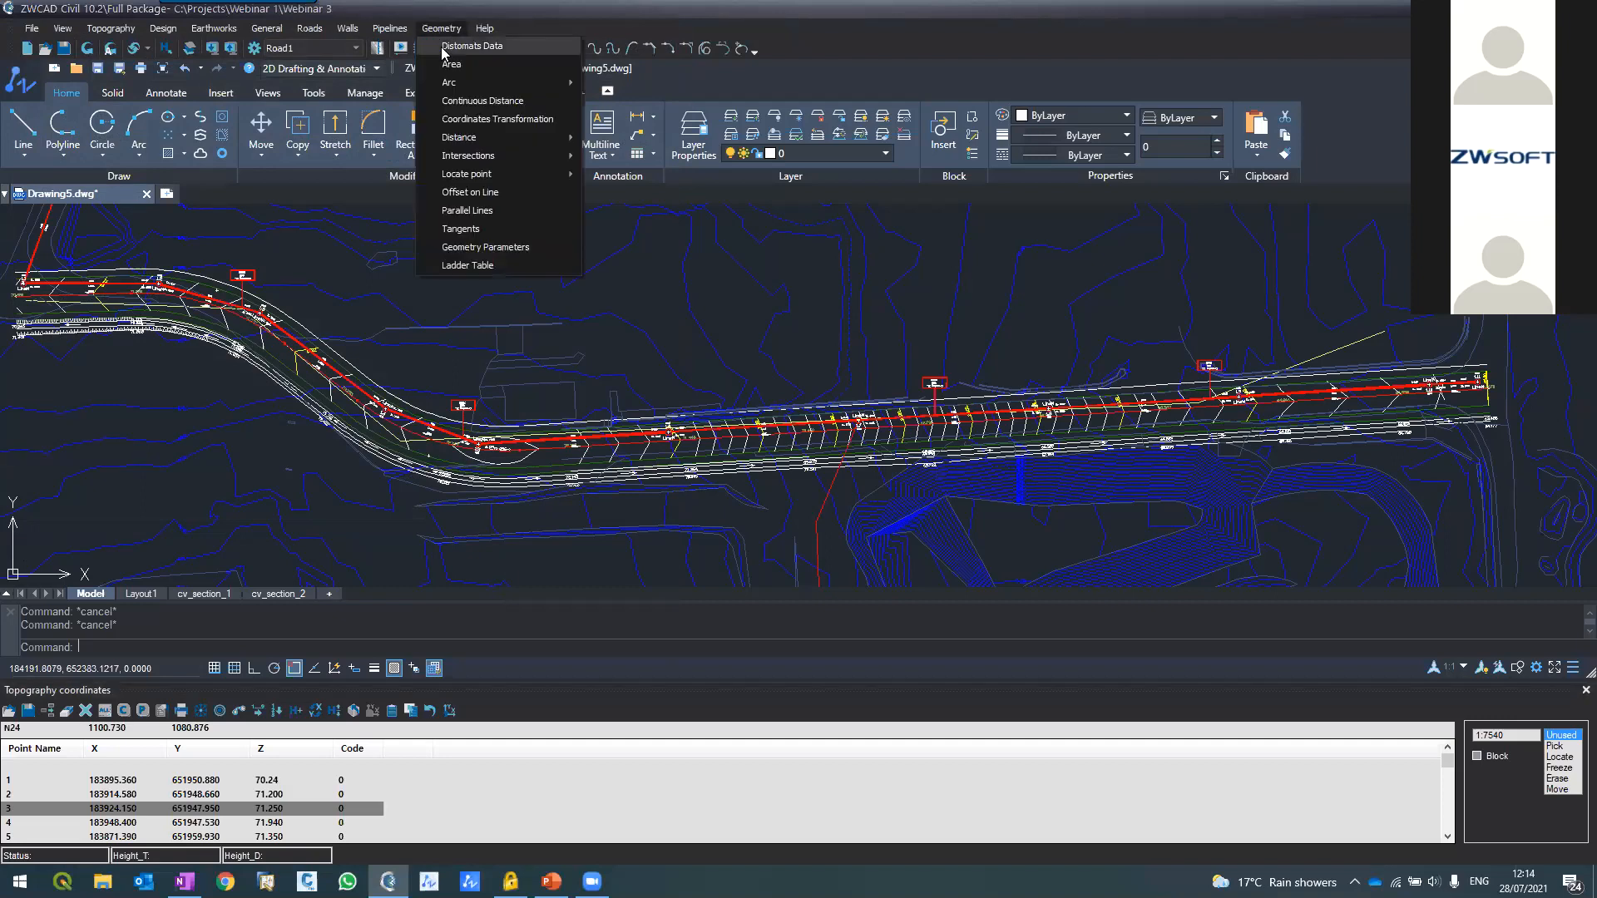
click(471, 46)
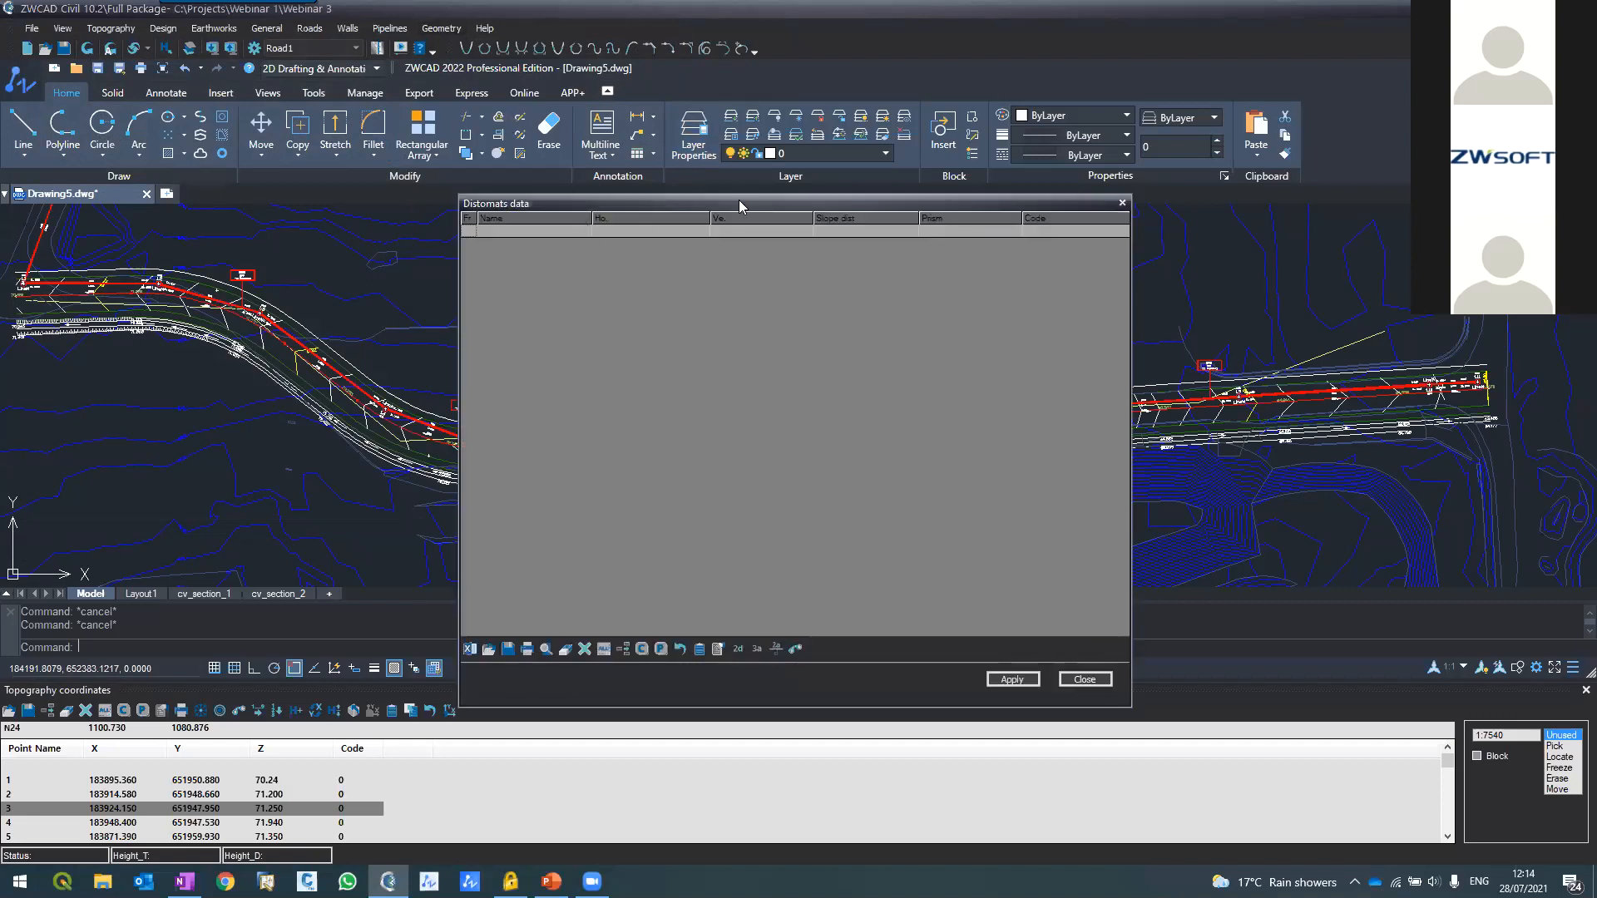
drag(681, 203, 389, 206)
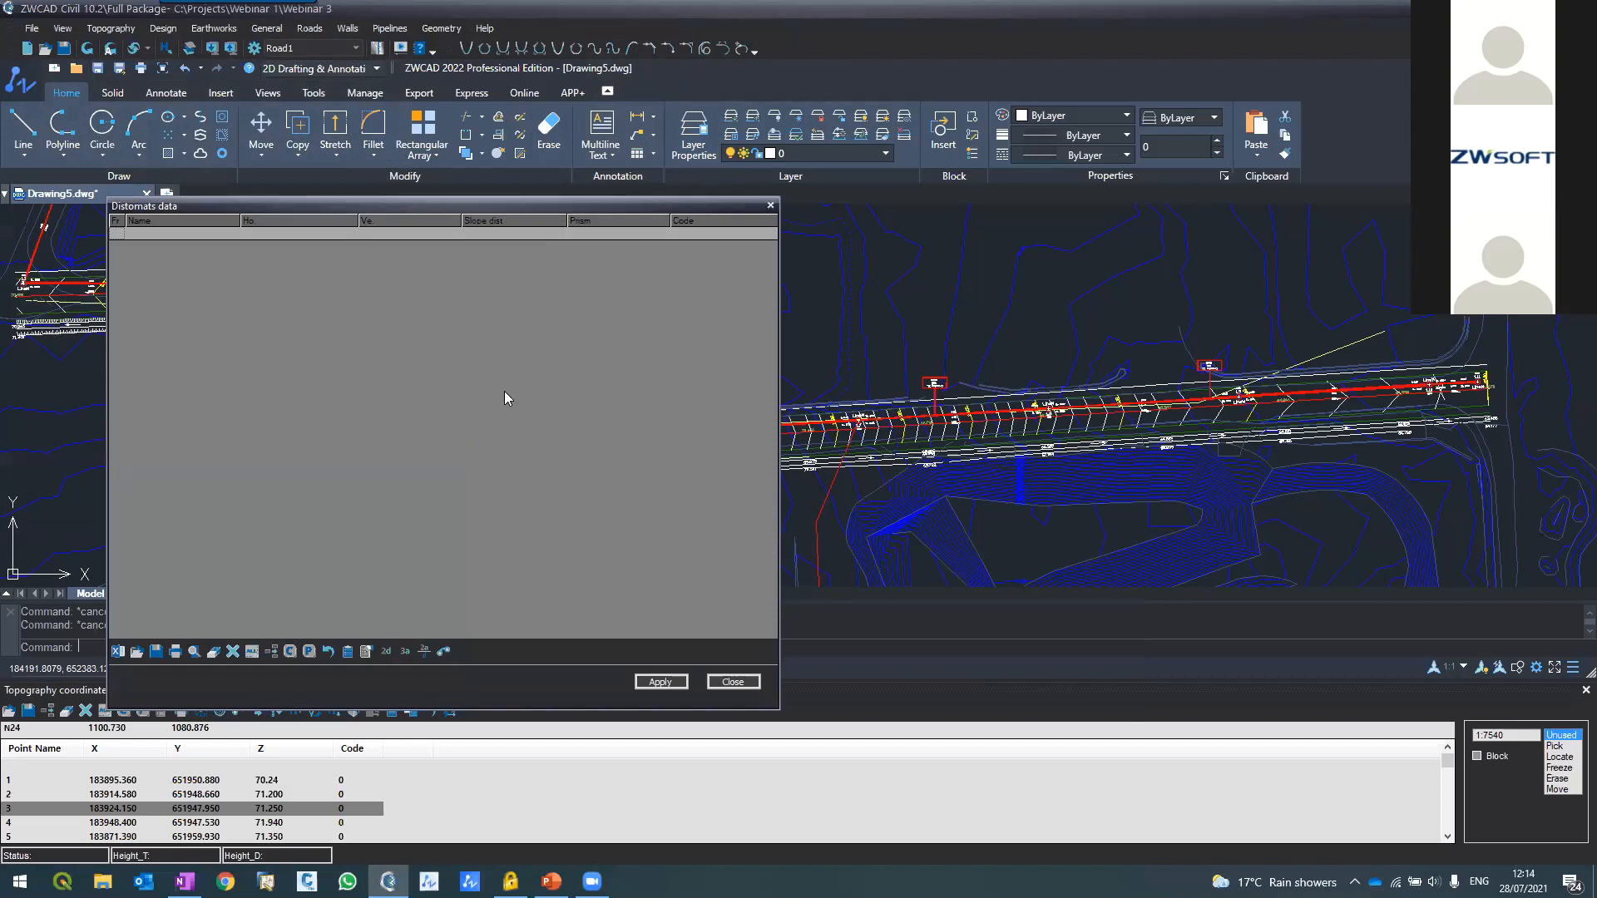
click(364, 236)
click(137, 652)
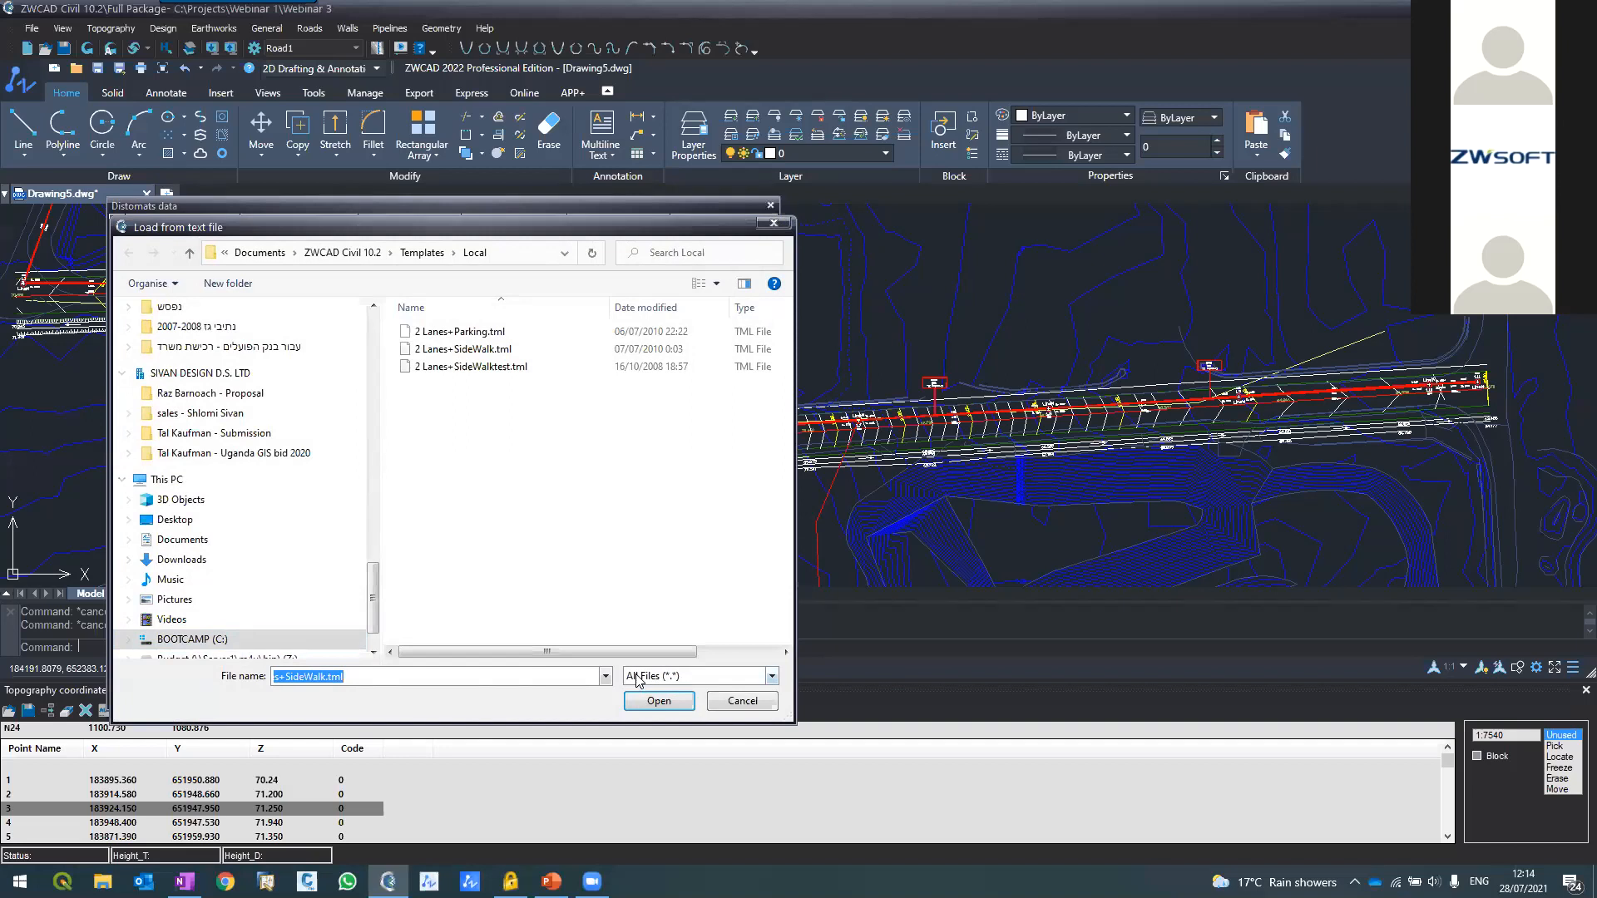
click(636, 677)
click(514, 696)
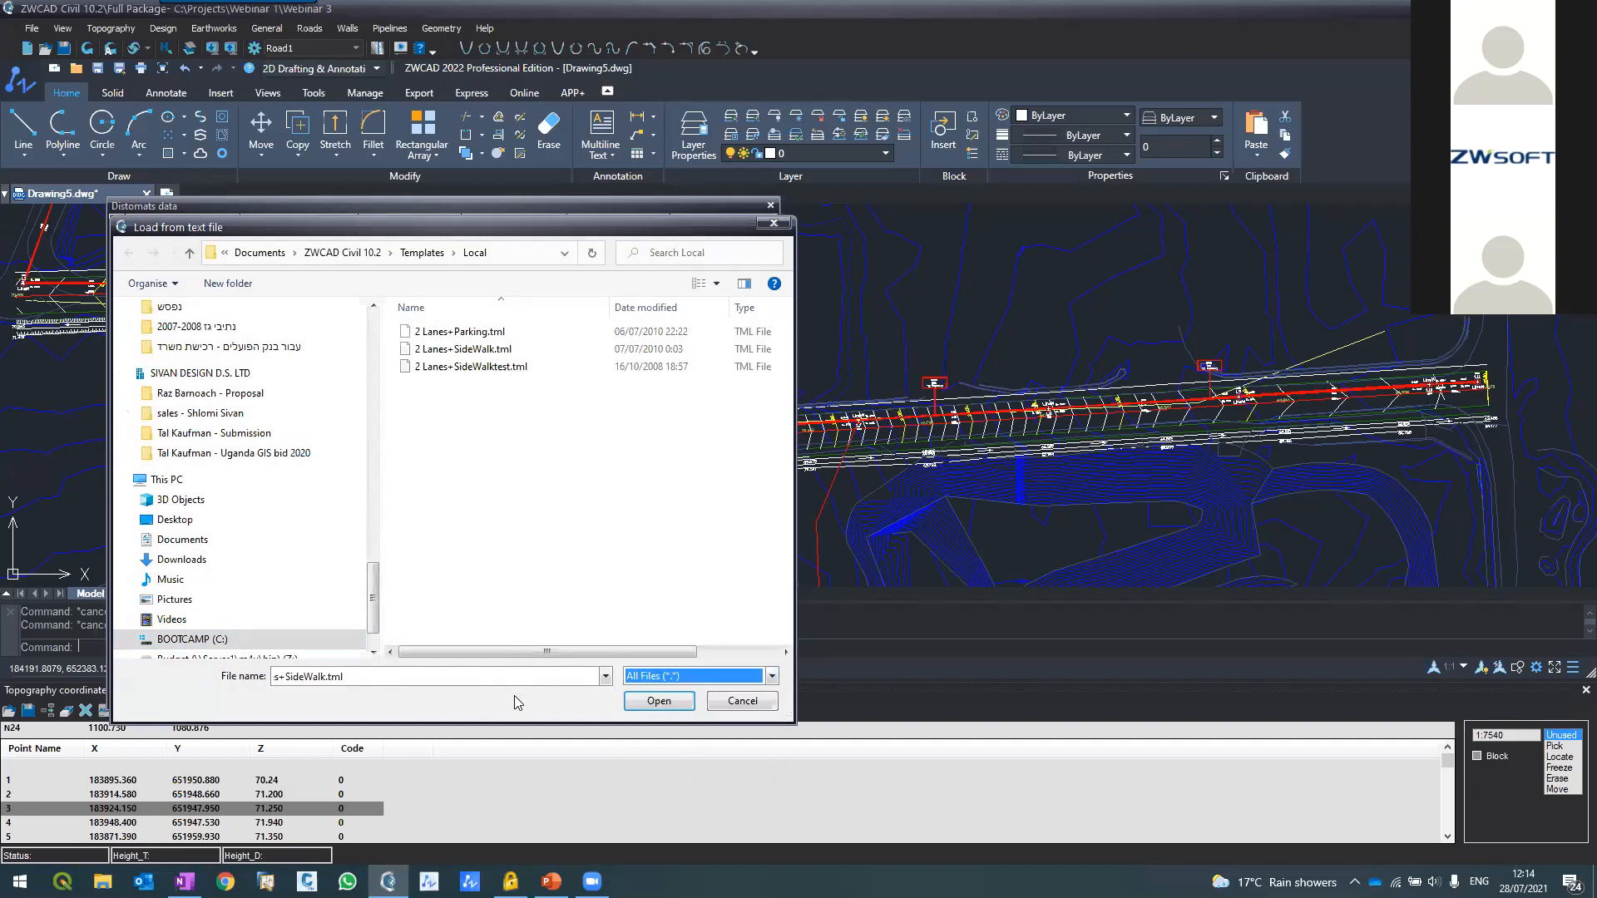
click(747, 704)
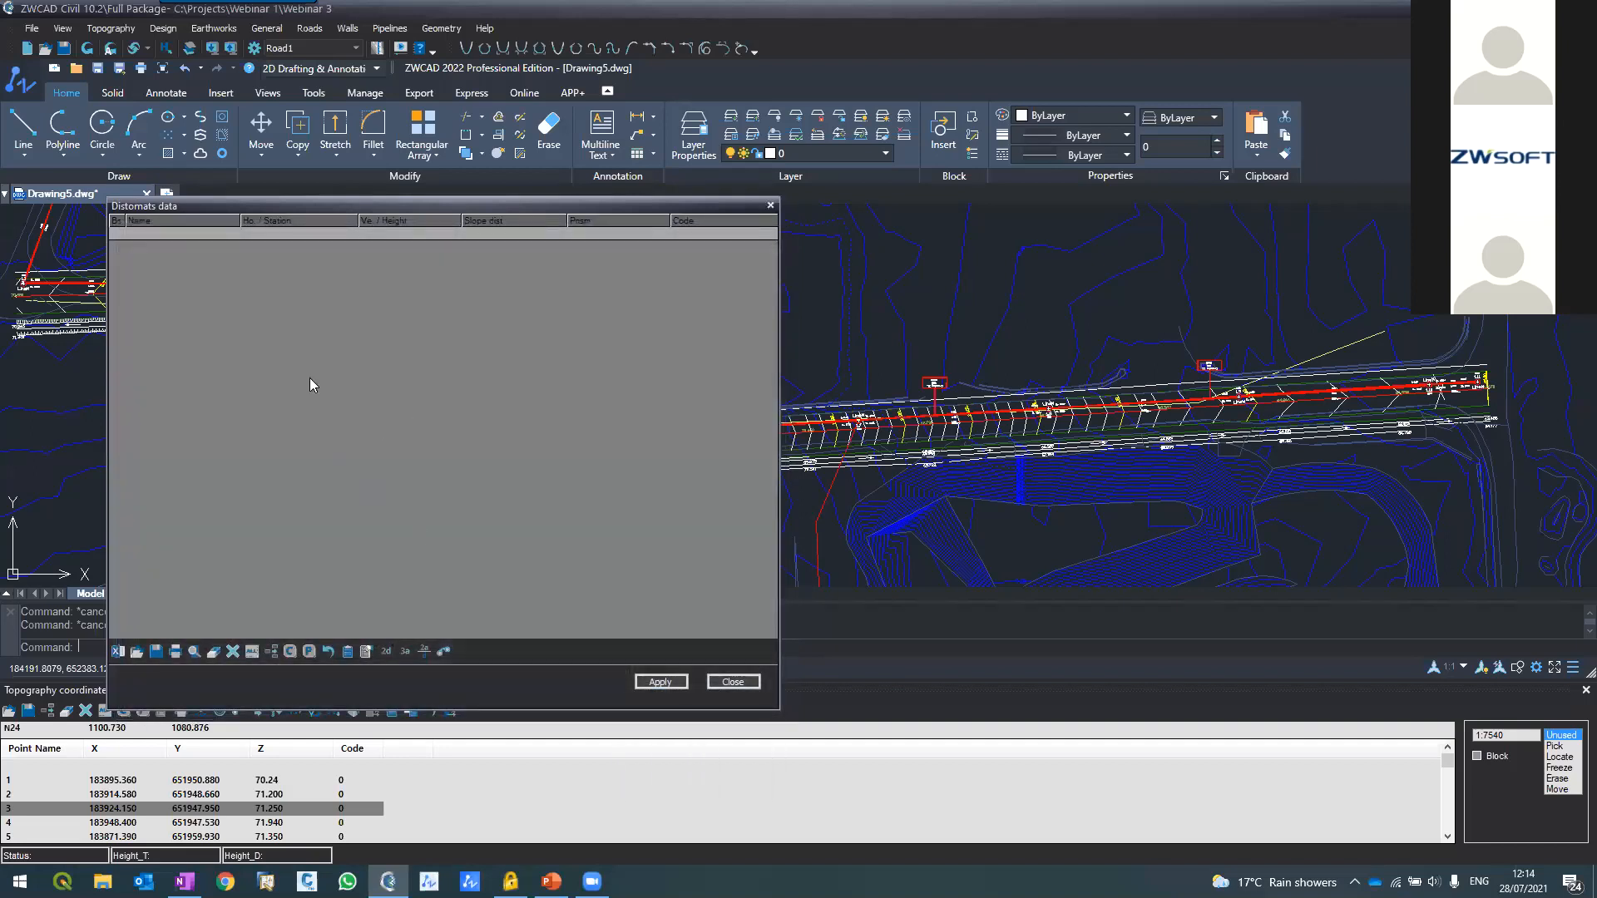
click(732, 682)
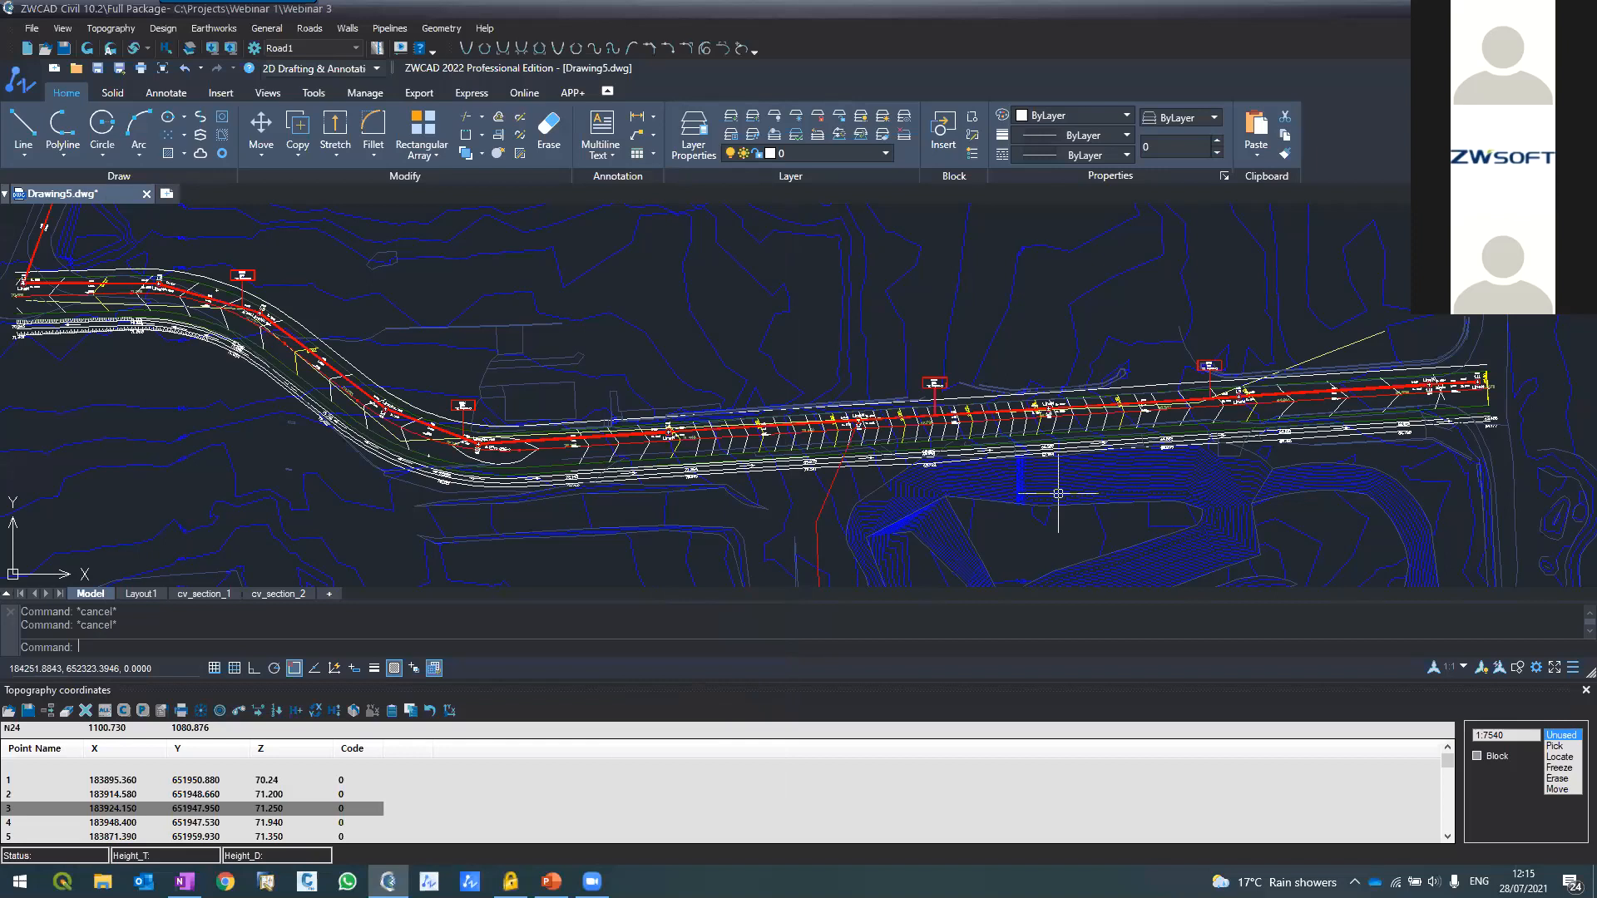
click(872, 530)
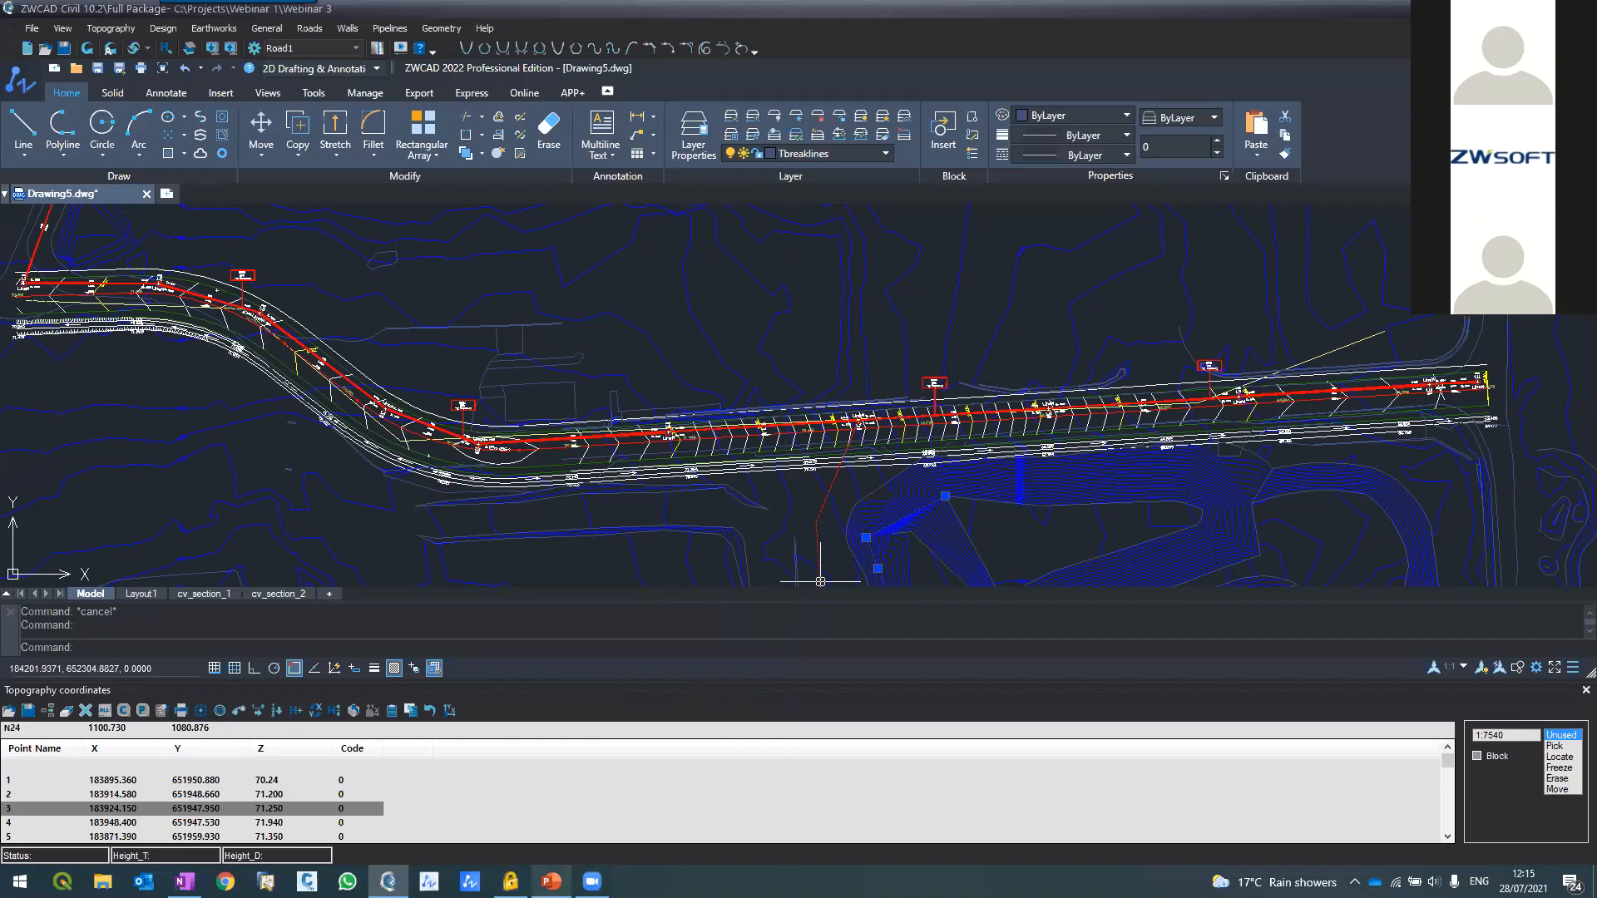
mouse_move(550, 882)
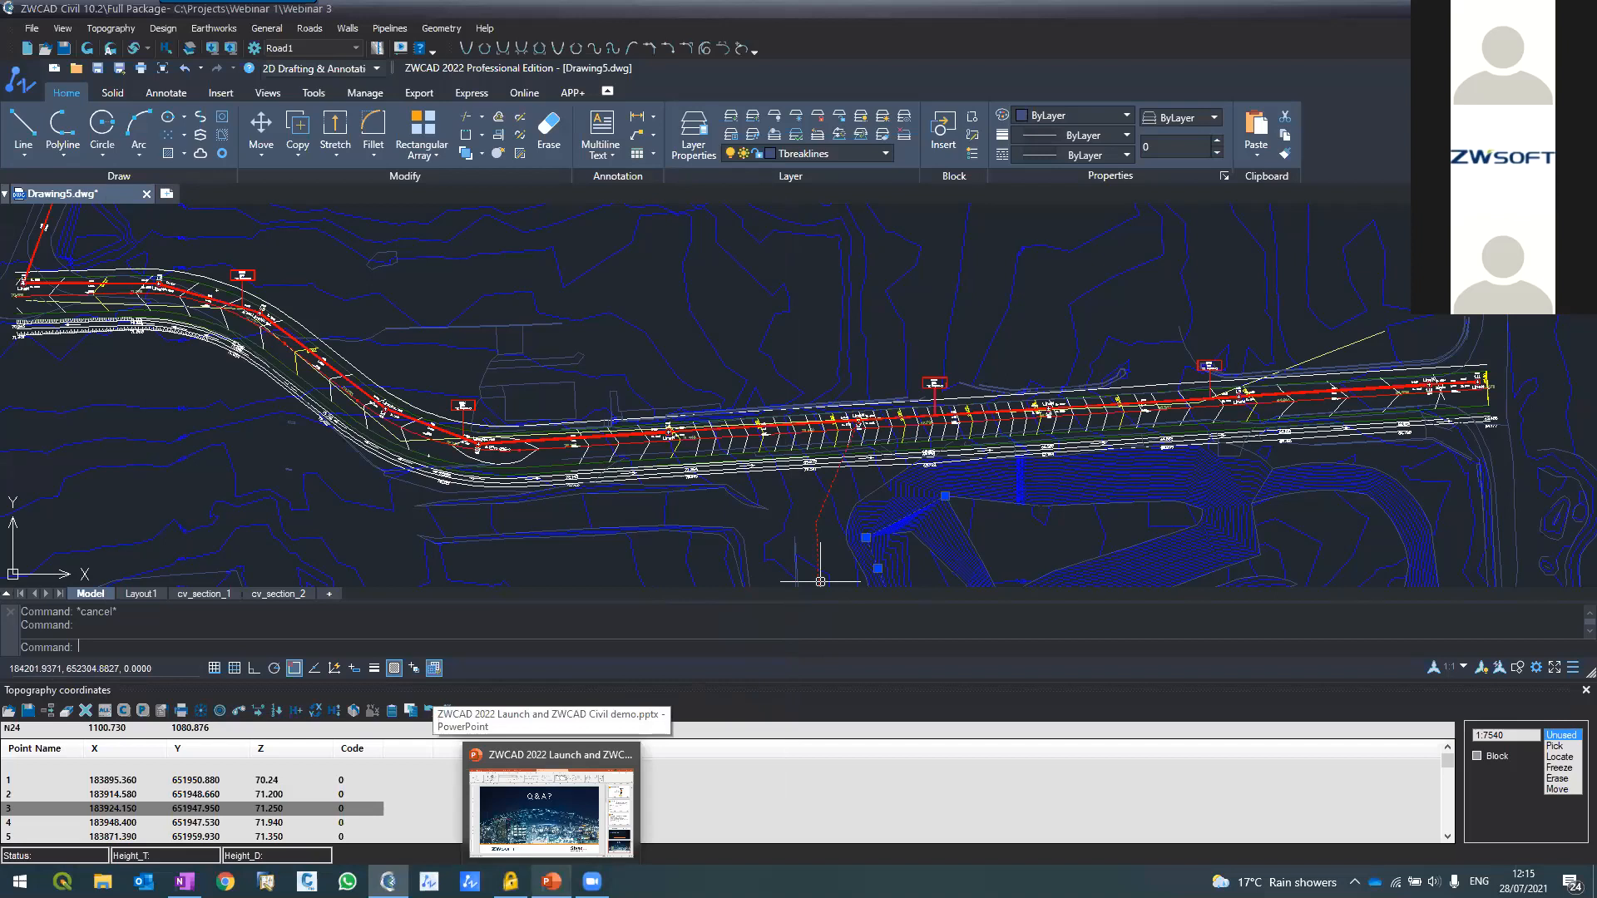
mouse_move(387, 882)
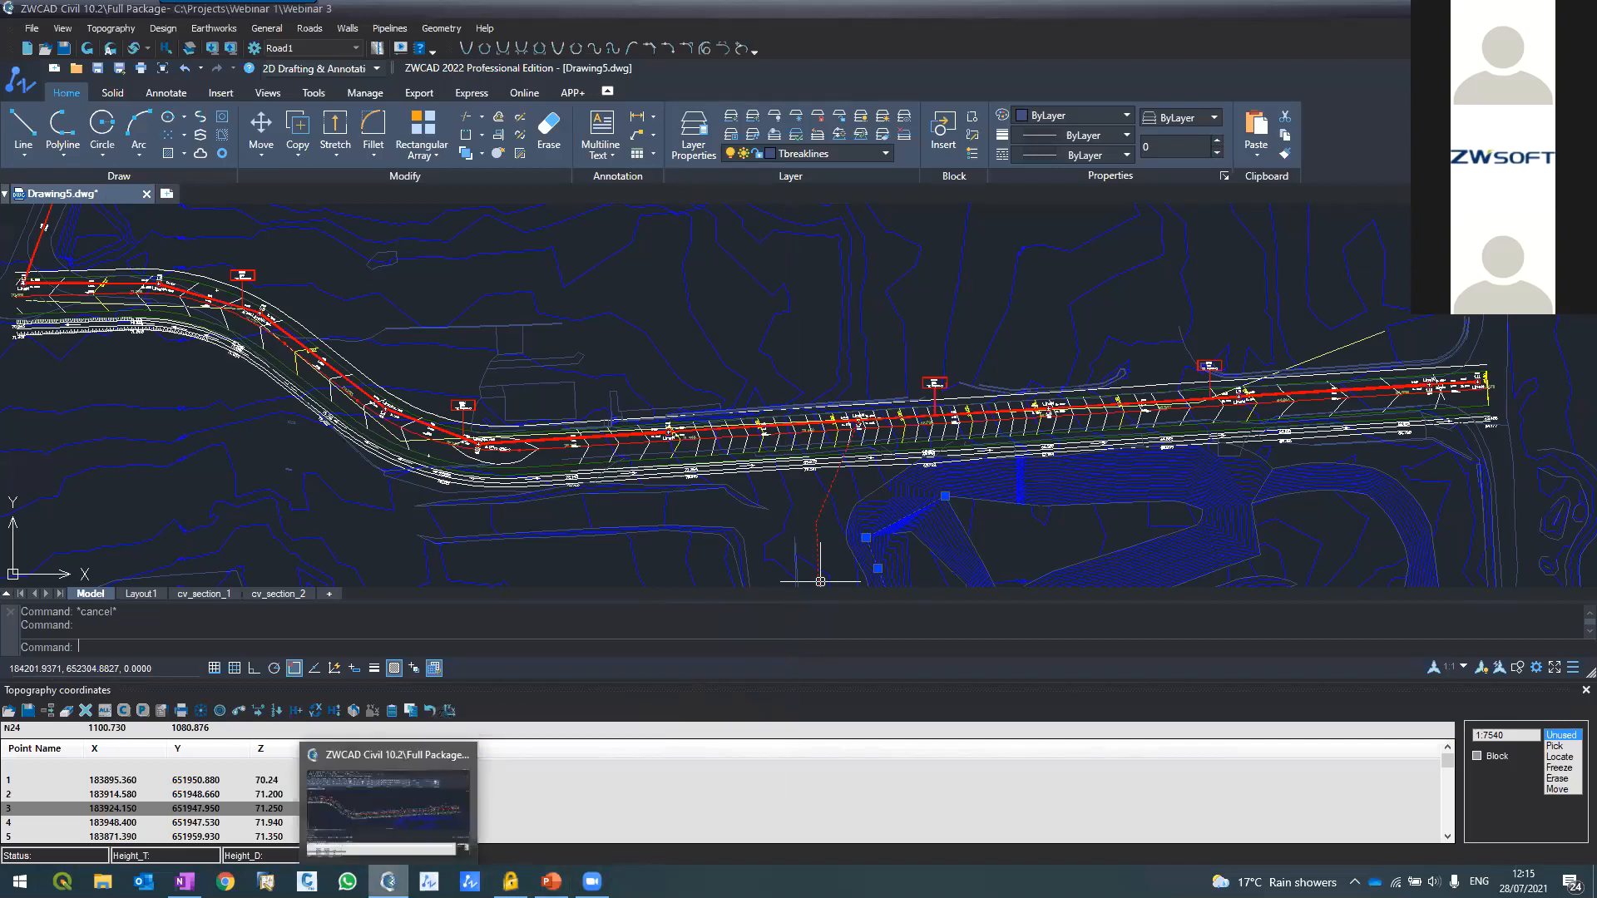
click(387, 882)
Reopen Road1's vertical alignment, examine the sag curve at station 247.817 against the ground line, and close the alignment
click(316, 30)
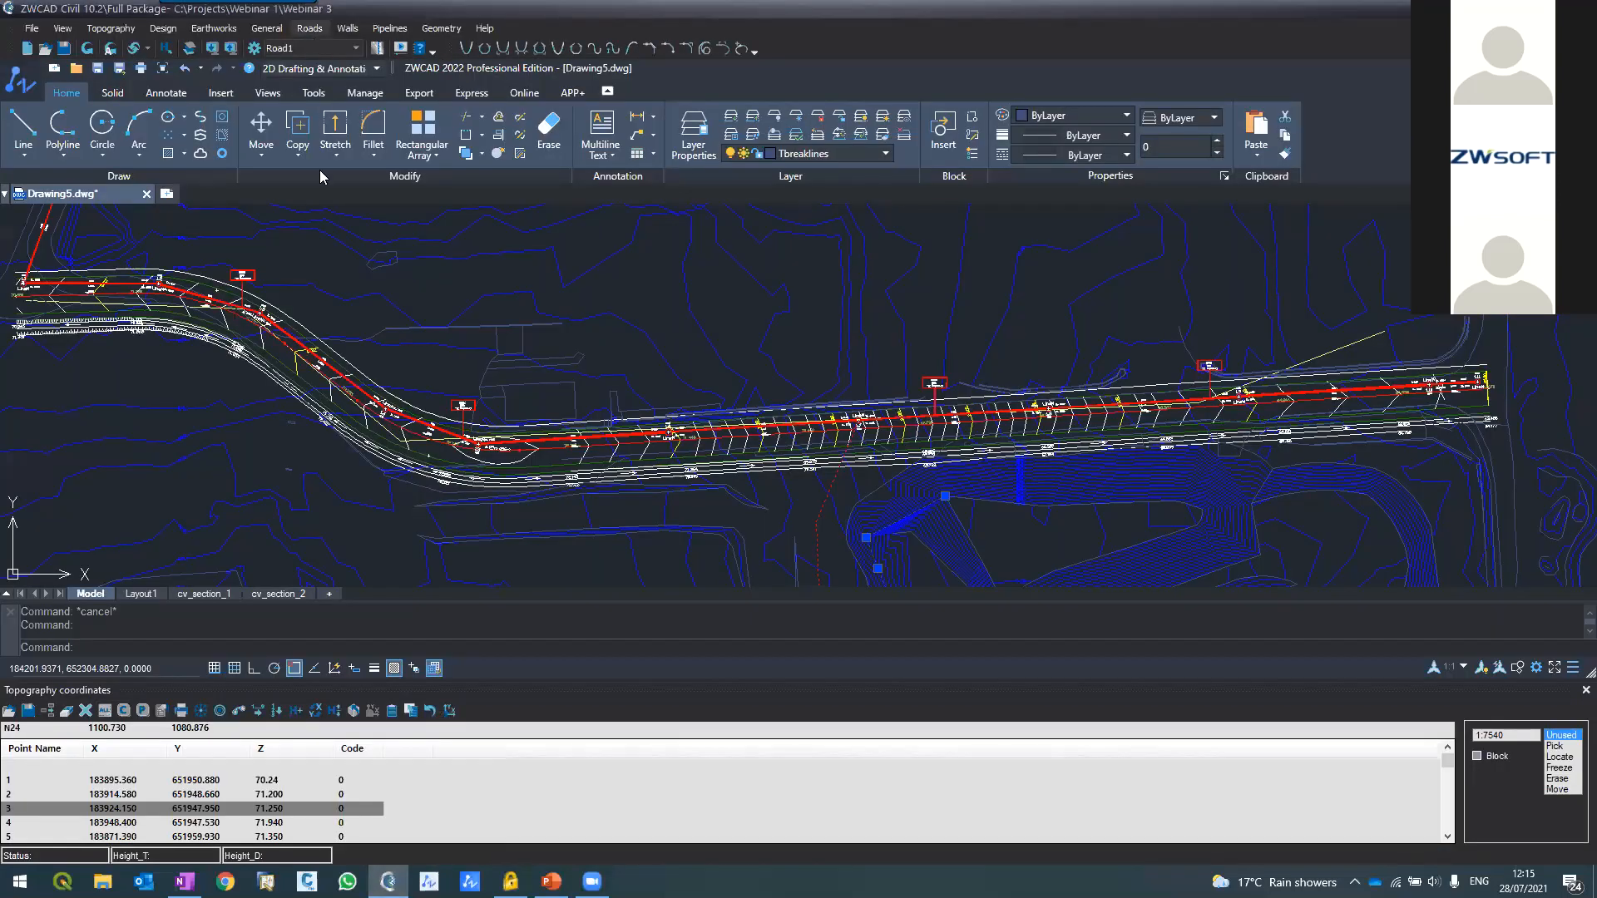
click(358, 120)
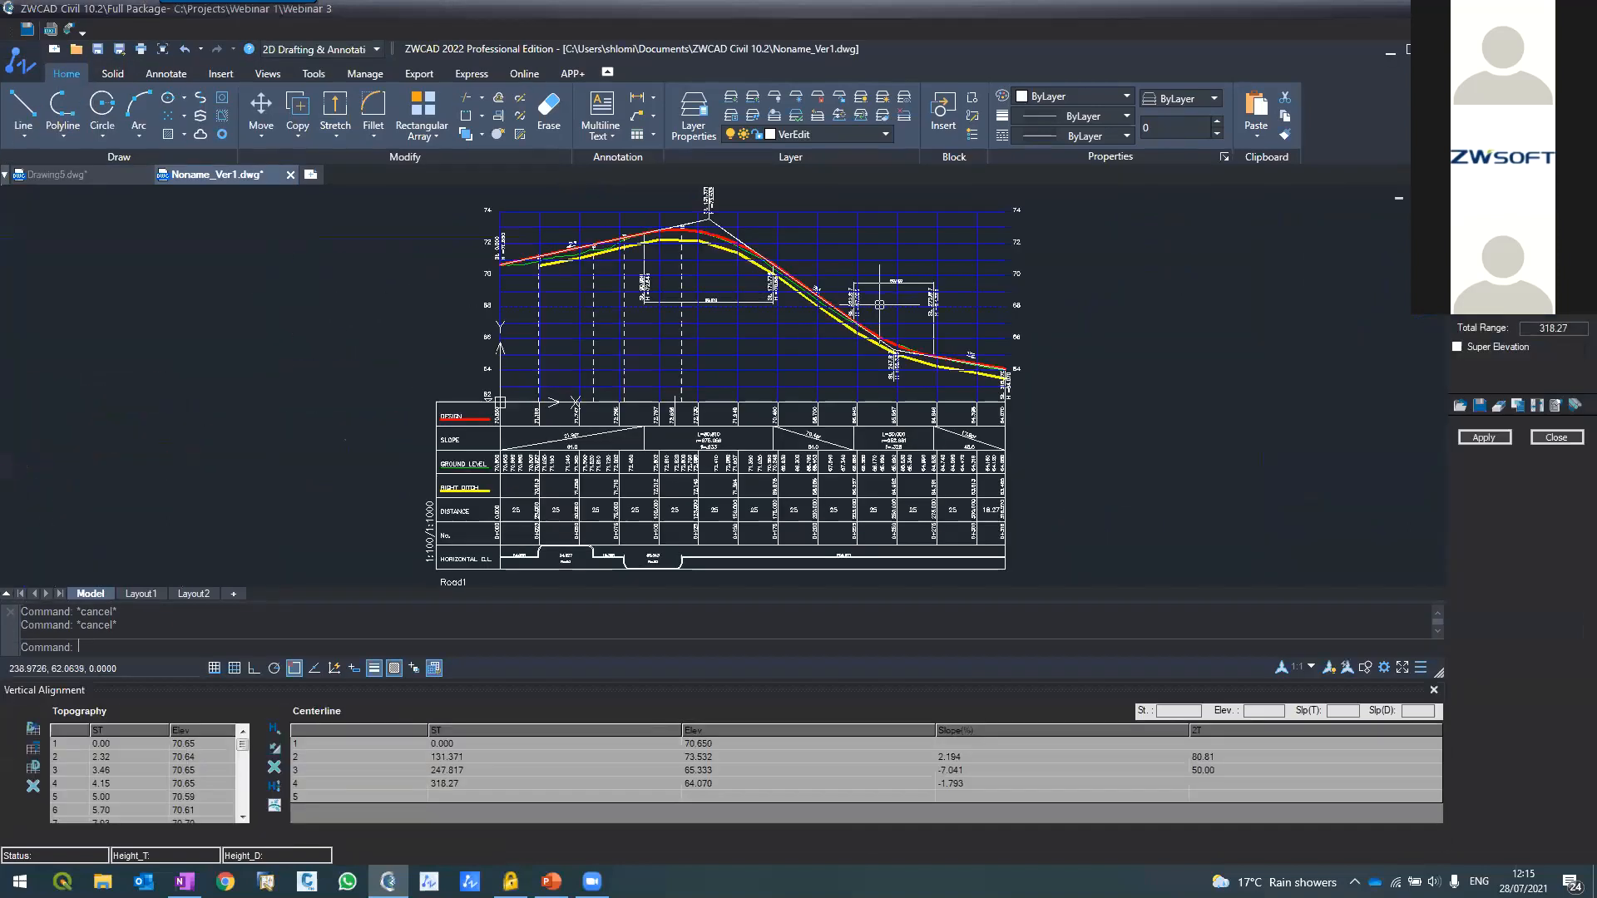
scroll(832, 308, up, 3)
scroll(797, 338, down, 1)
scroll(796, 339, up, 2)
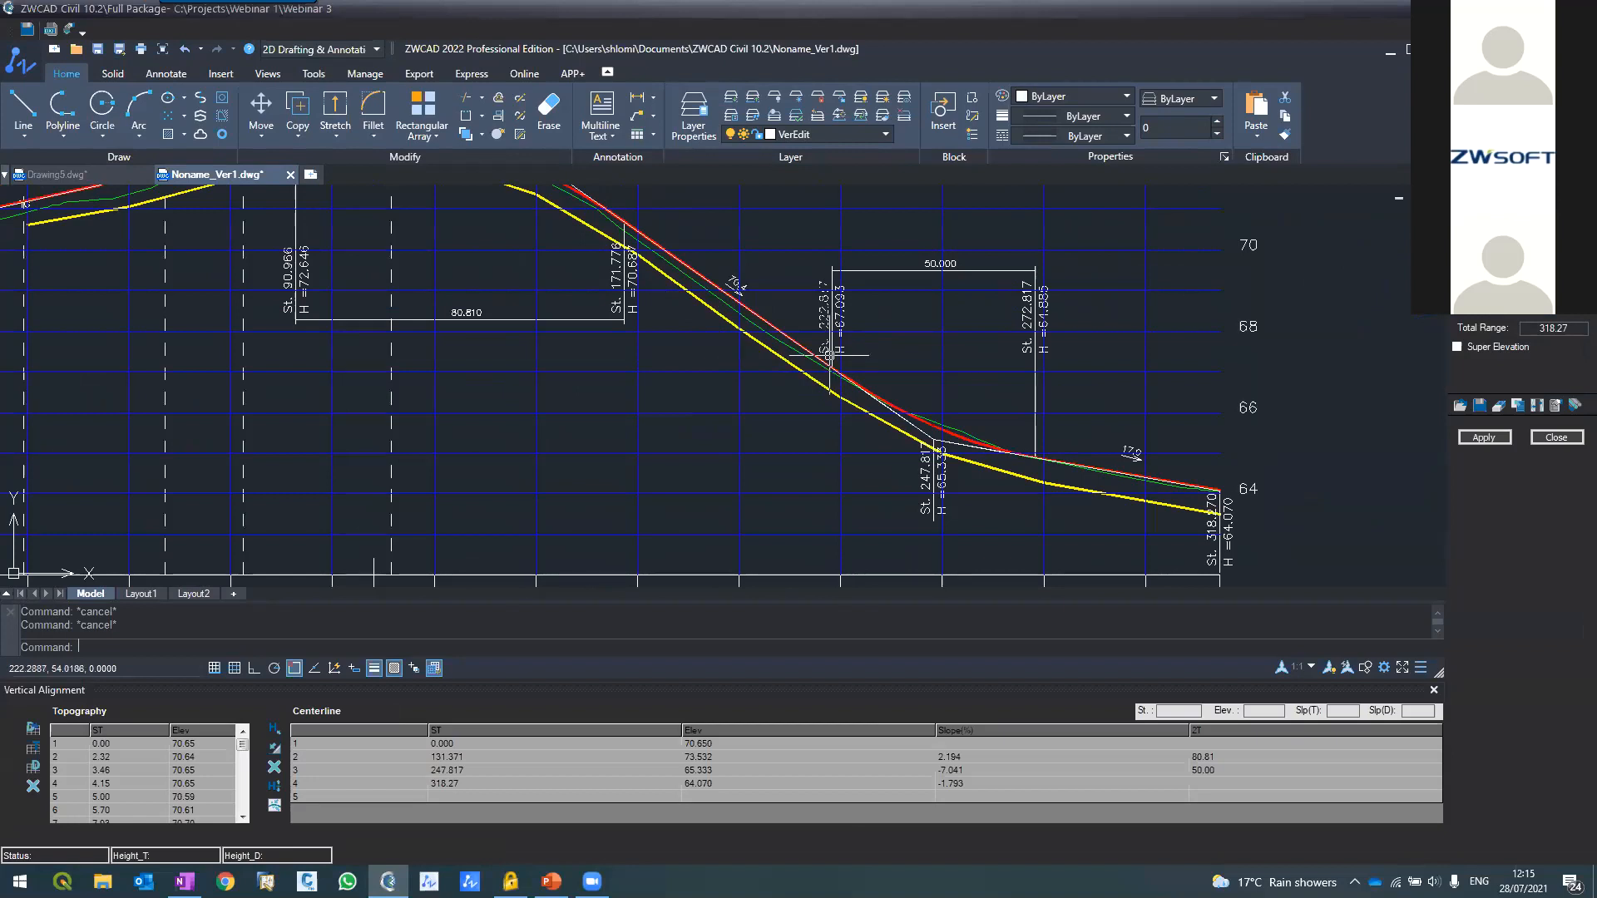
scroll(798, 350, down, 4)
scroll(760, 360, up, 4)
scroll(760, 359, down, 4)
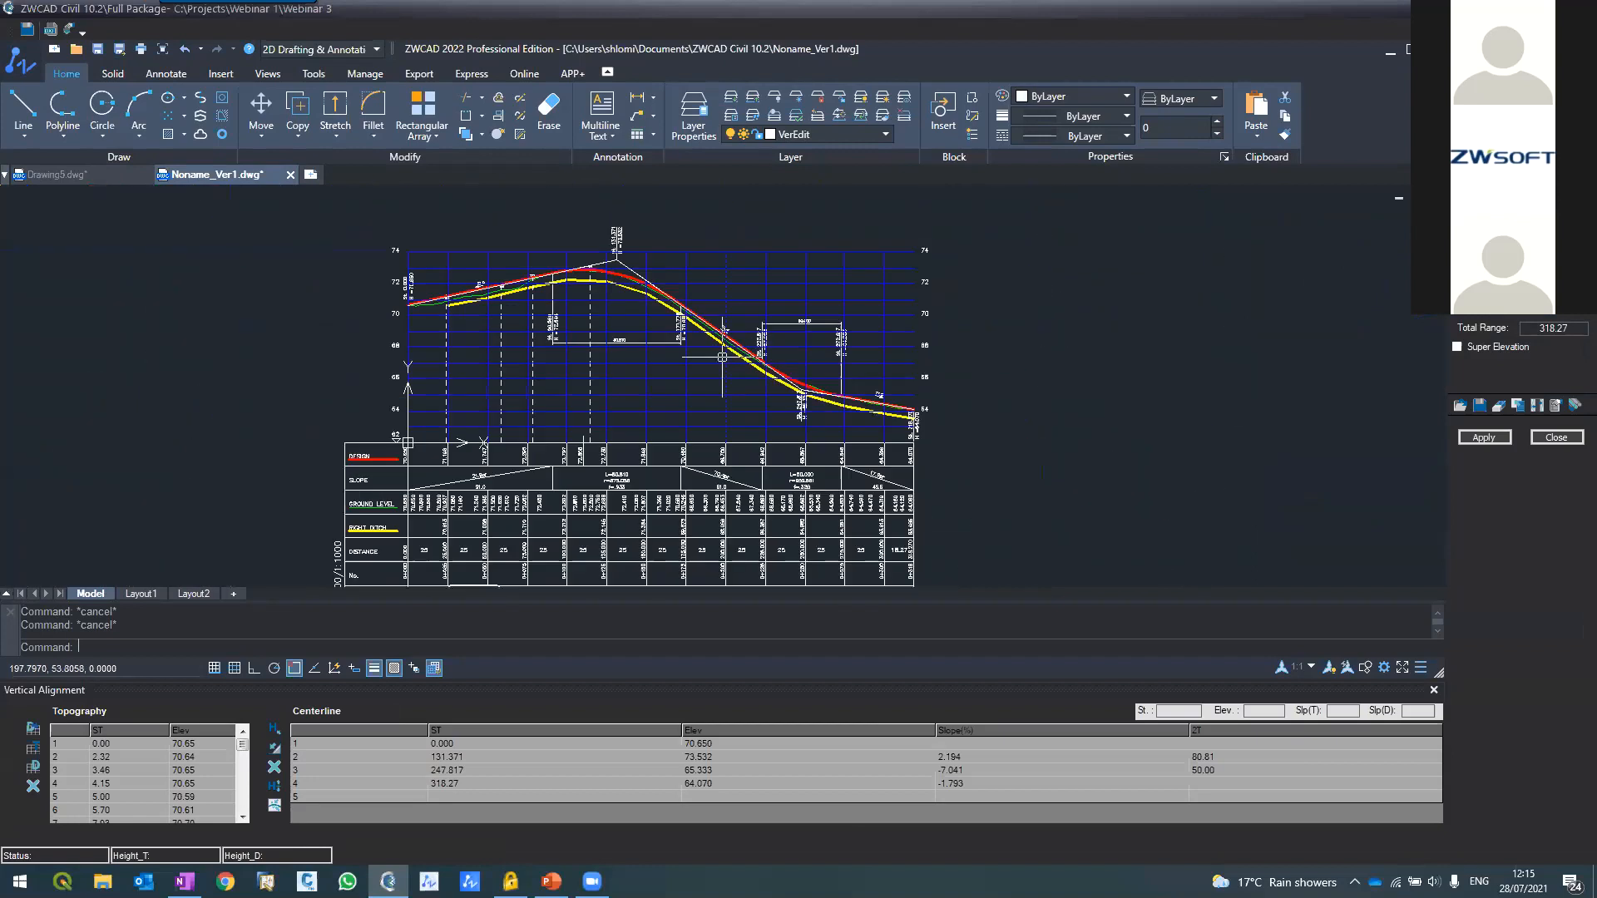
scroll(779, 385, up, 2)
scroll(779, 385, up, 2)
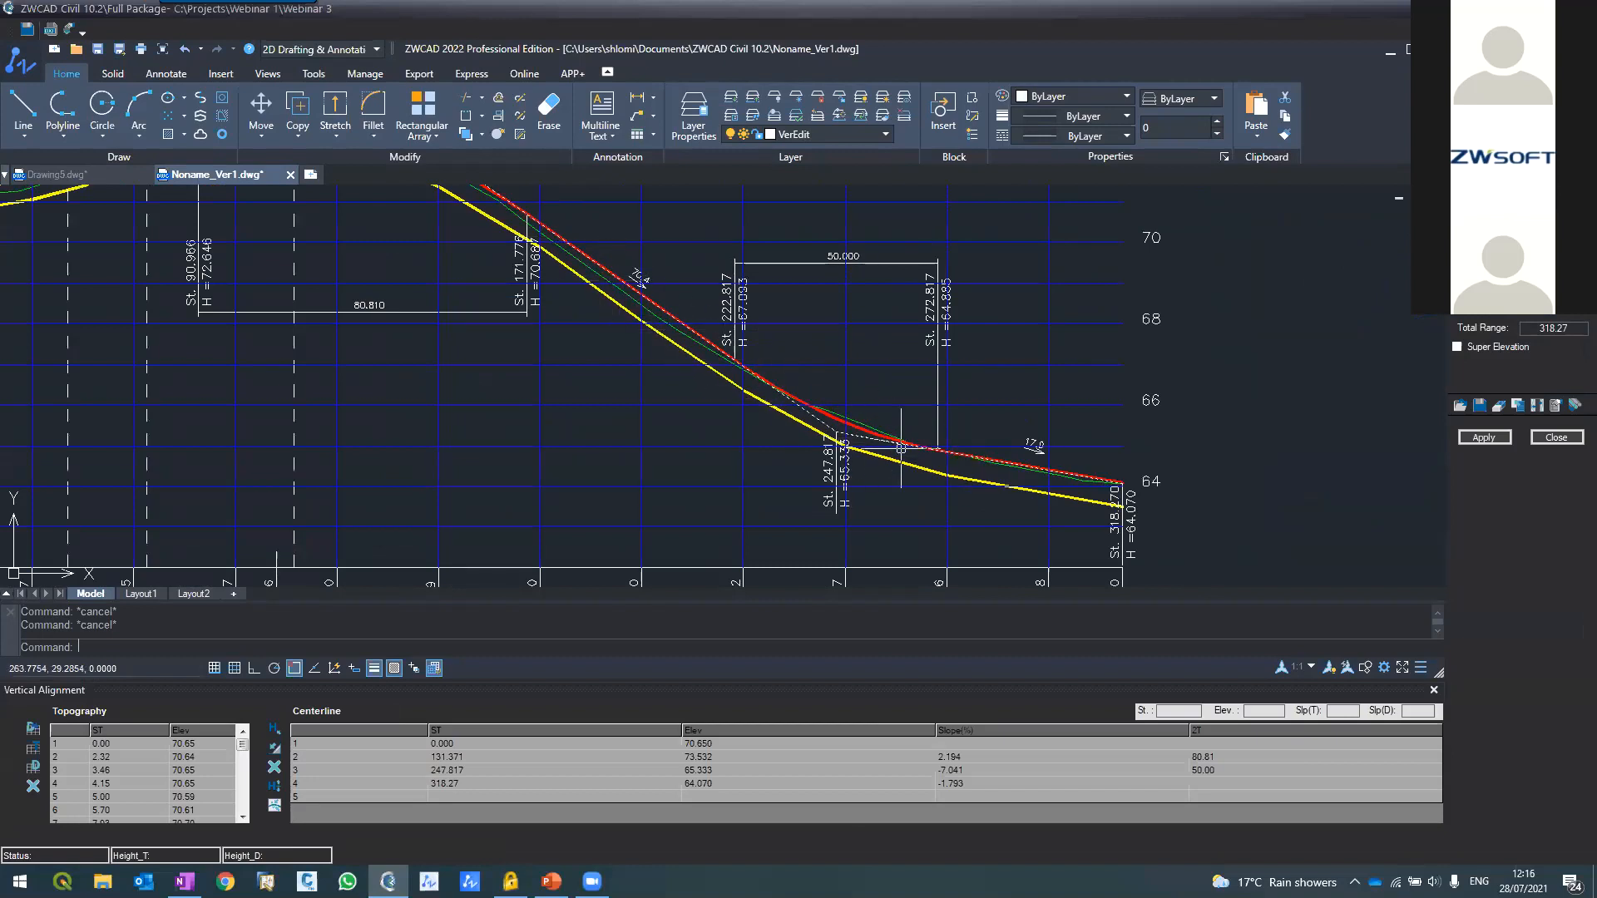
scroll(869, 438, up, 2)
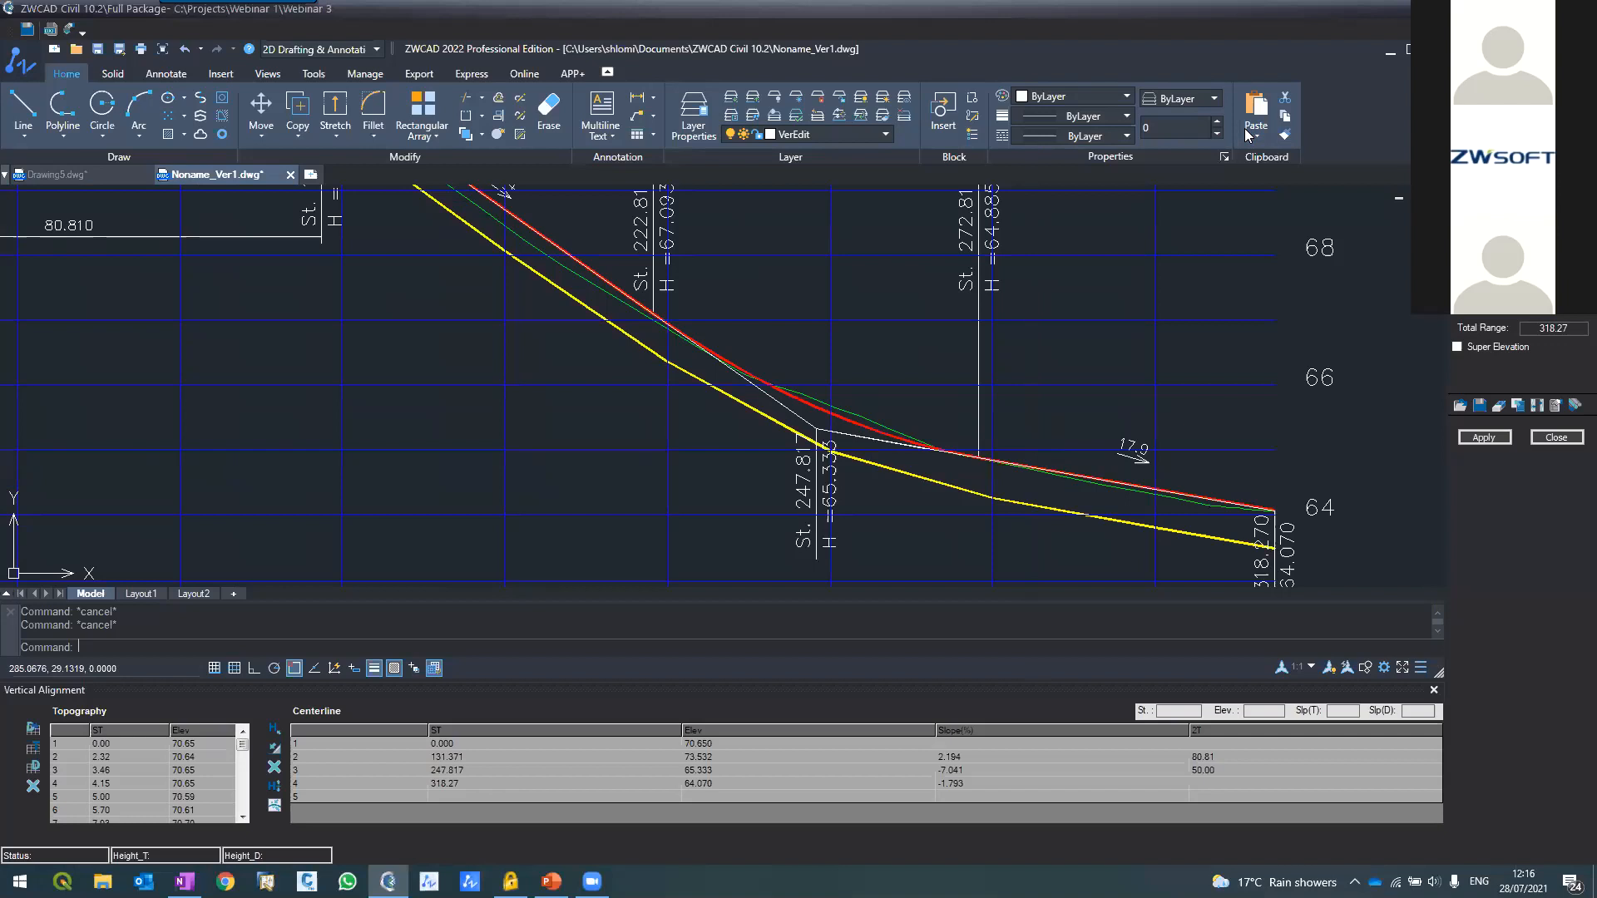
click(1552, 437)
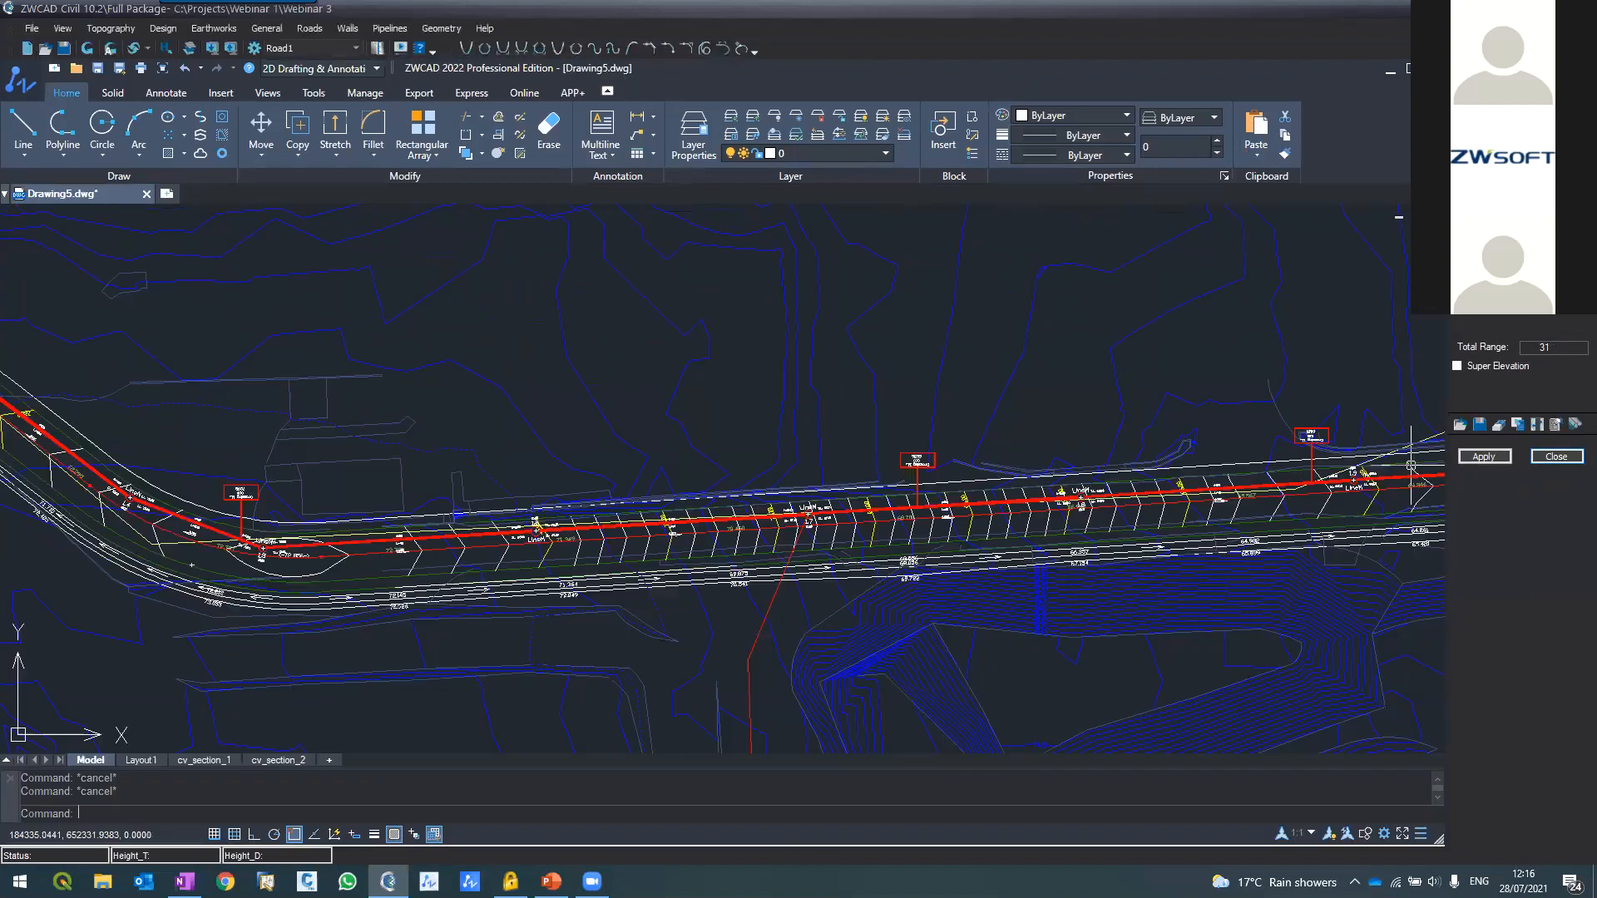
Examine the LineM pipeline's manholes, invert levels and slope labels along Road1 in the plan
scroll(921, 512, up, 8)
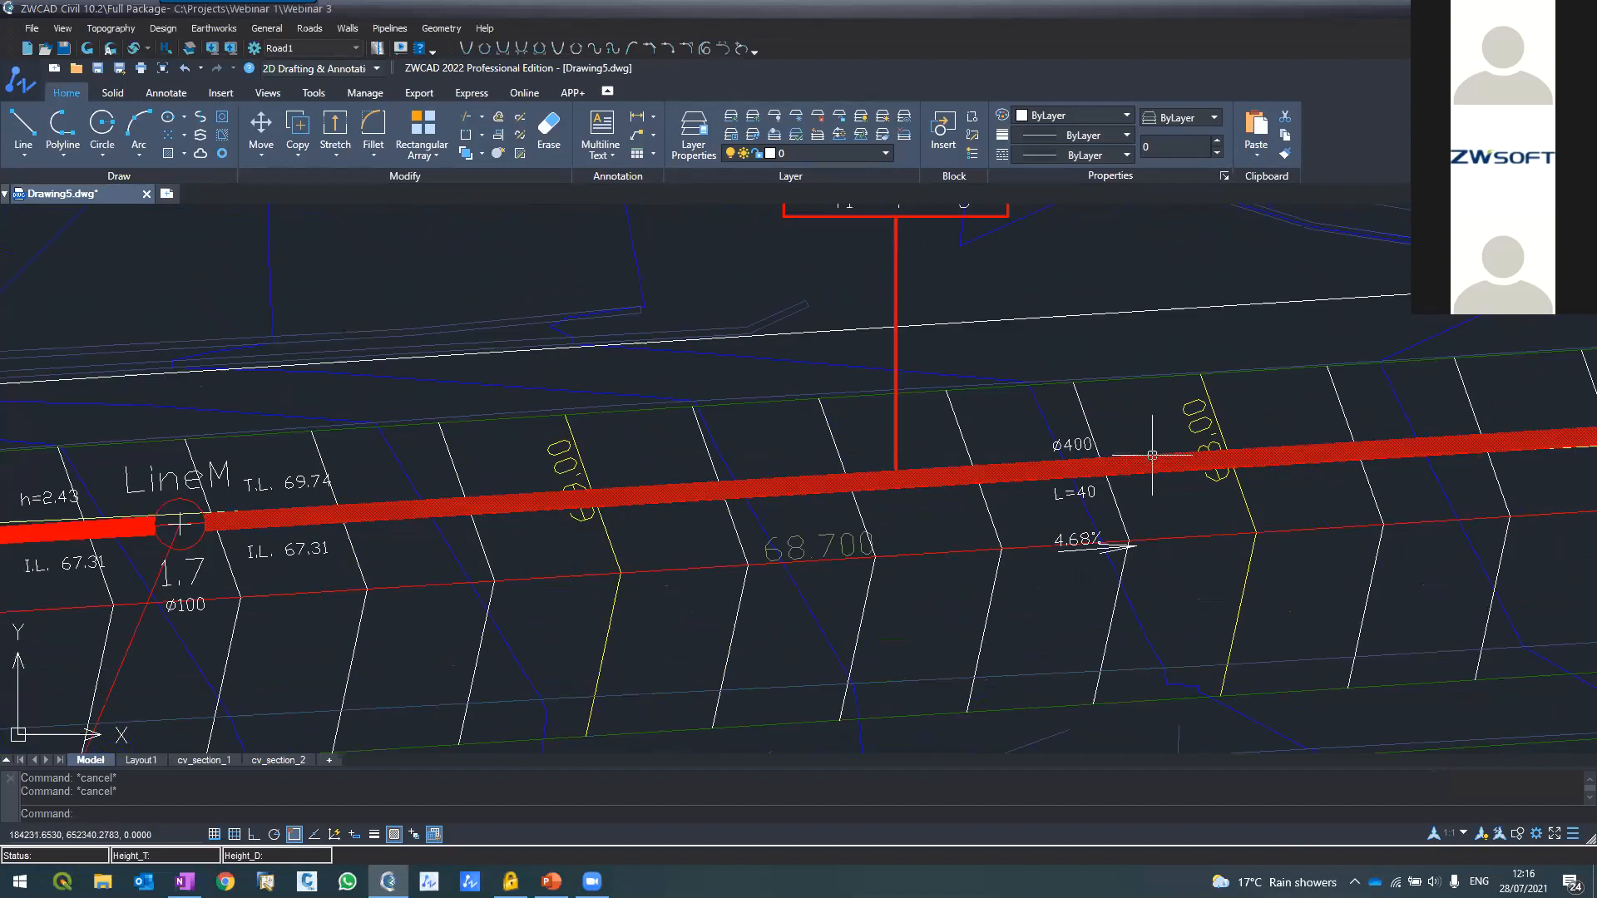
scroll(1152, 455, down, 5)
scroll(1188, 463, up, 3)
scroll(1188, 462, down, 1)
scroll(1188, 462, down, 6)
scroll(123, 586, up, 8)
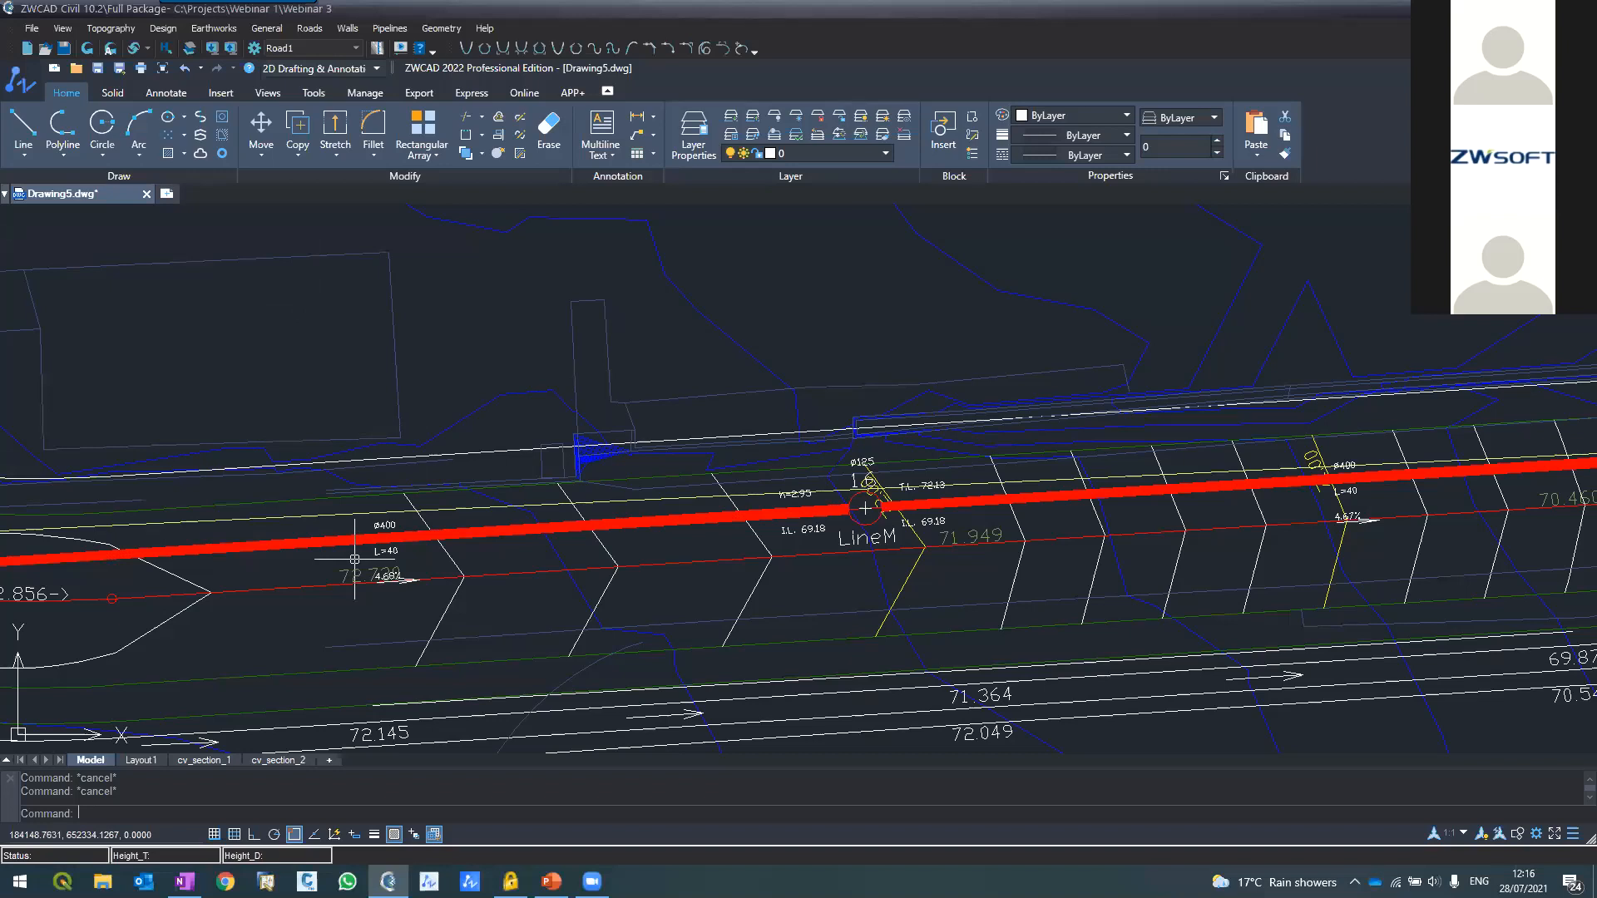
scroll(957, 698, down, 4)
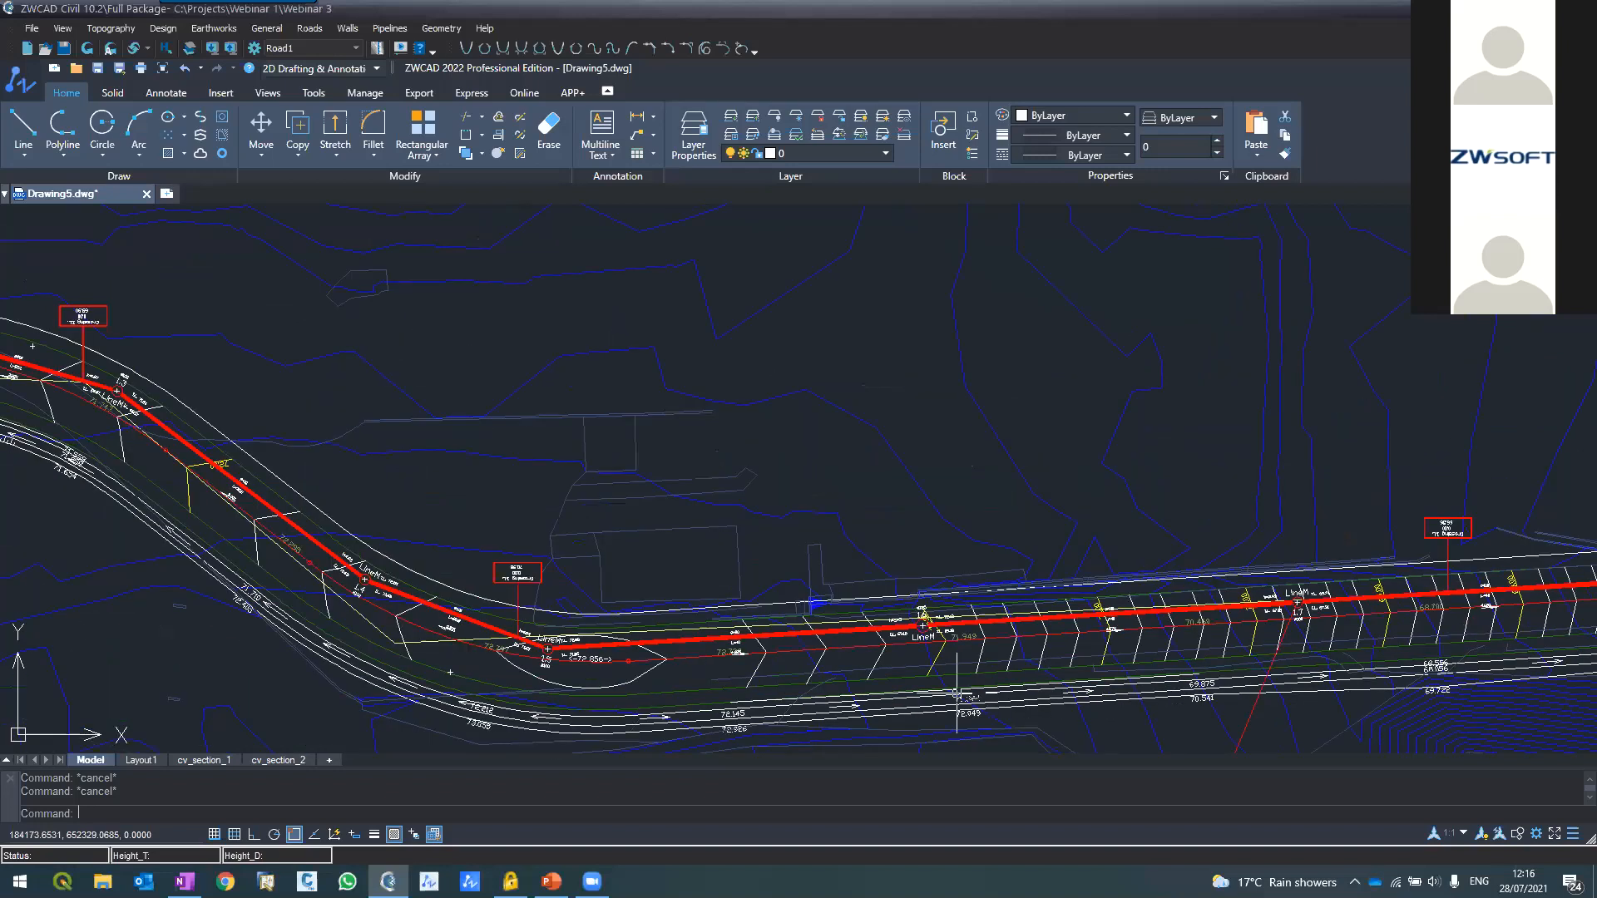
scroll(1027, 717, up, 4)
scroll(1464, 641, up, 3)
scroll(1396, 647, down, 1)
scroll(1395, 648, down, 4)
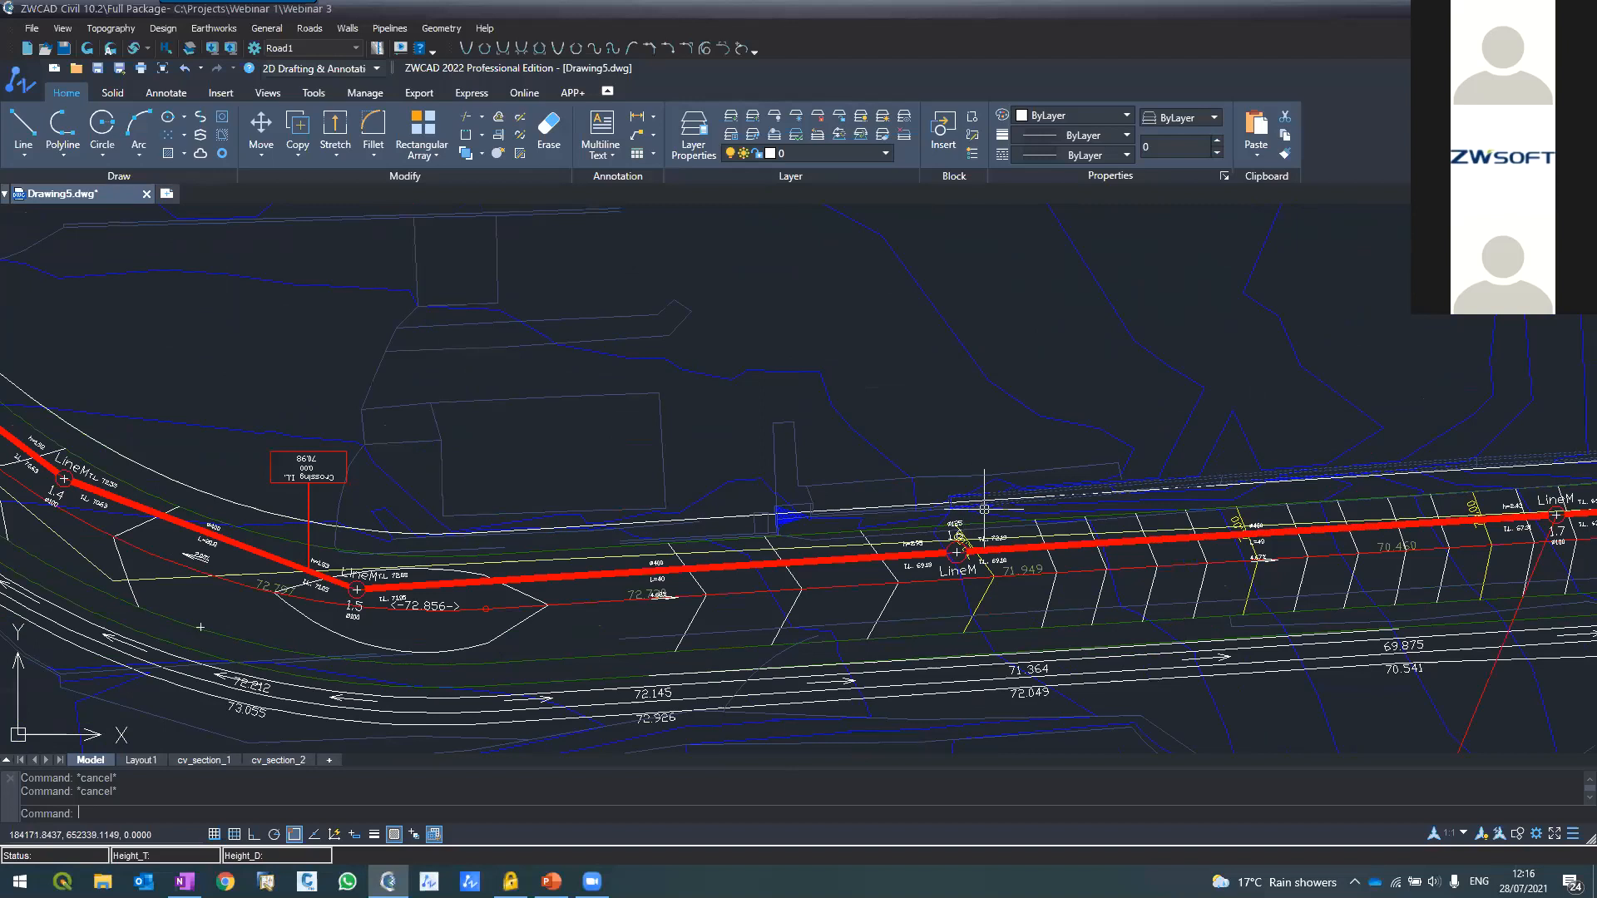
scroll(986, 513, up, 2)
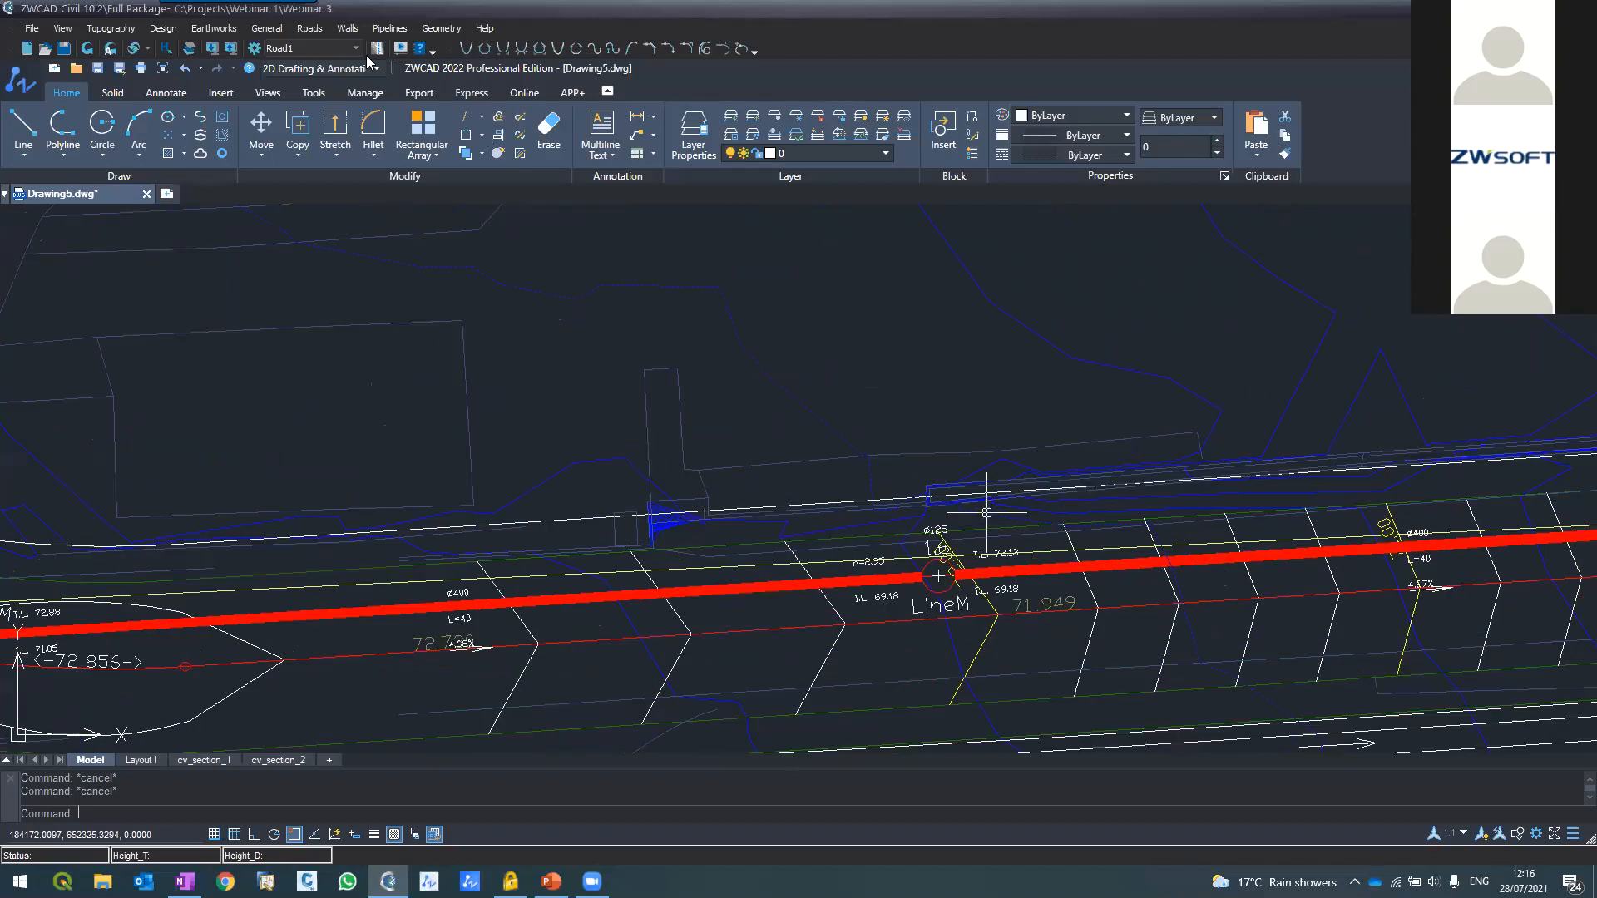
Open Road1's horizontal alignment, check the distance between sections in its section definition options, and cancel the options
click(310, 28)
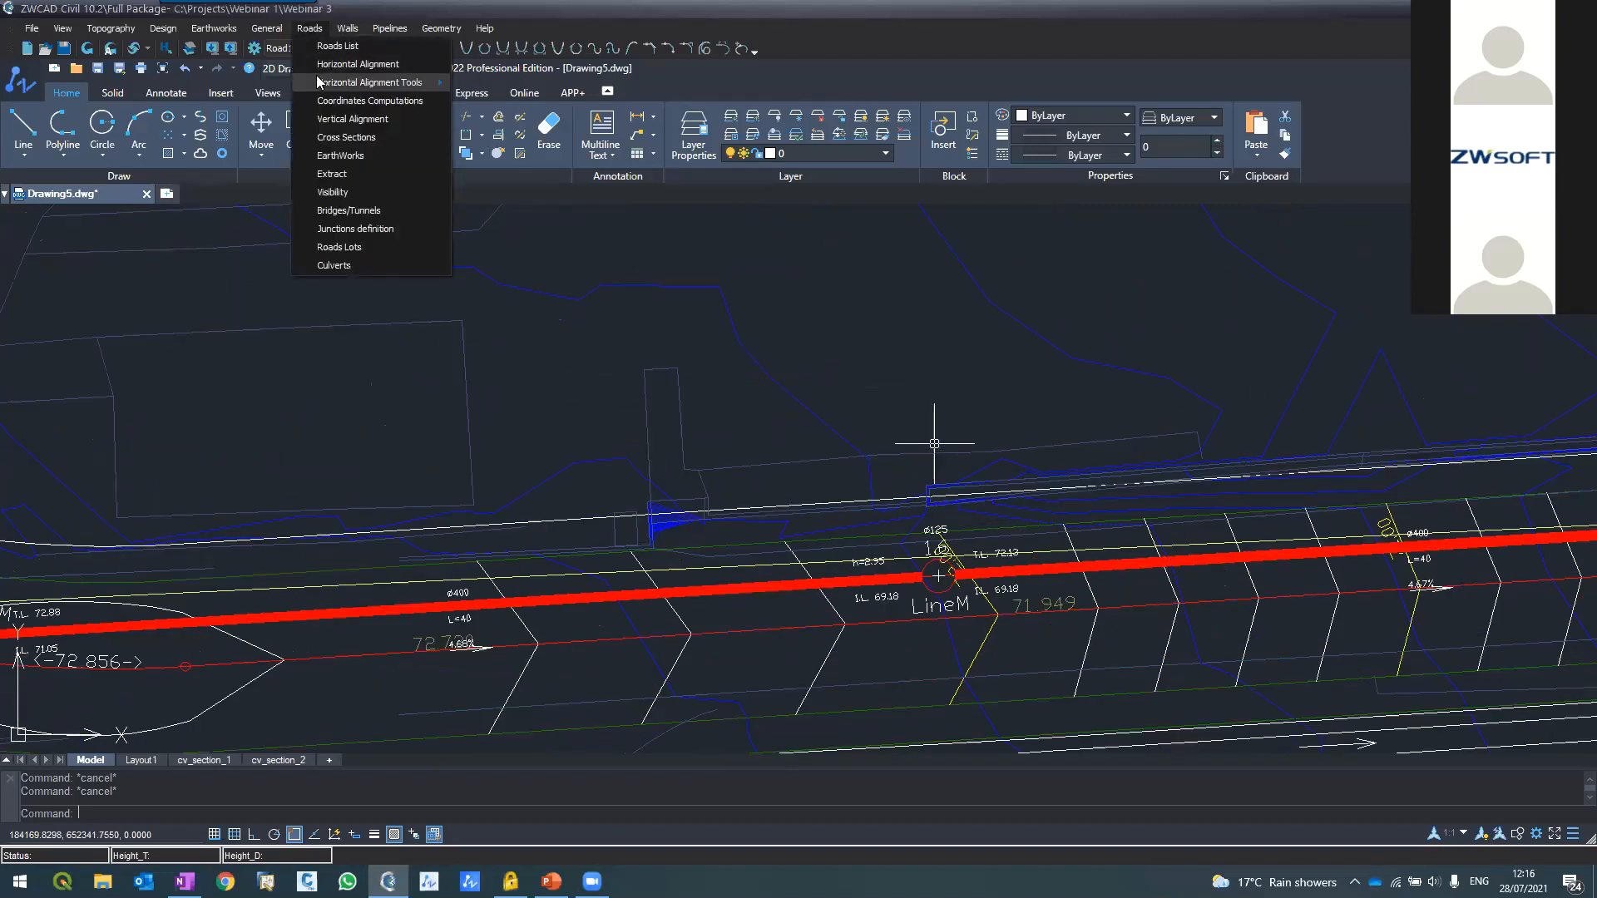
click(316, 63)
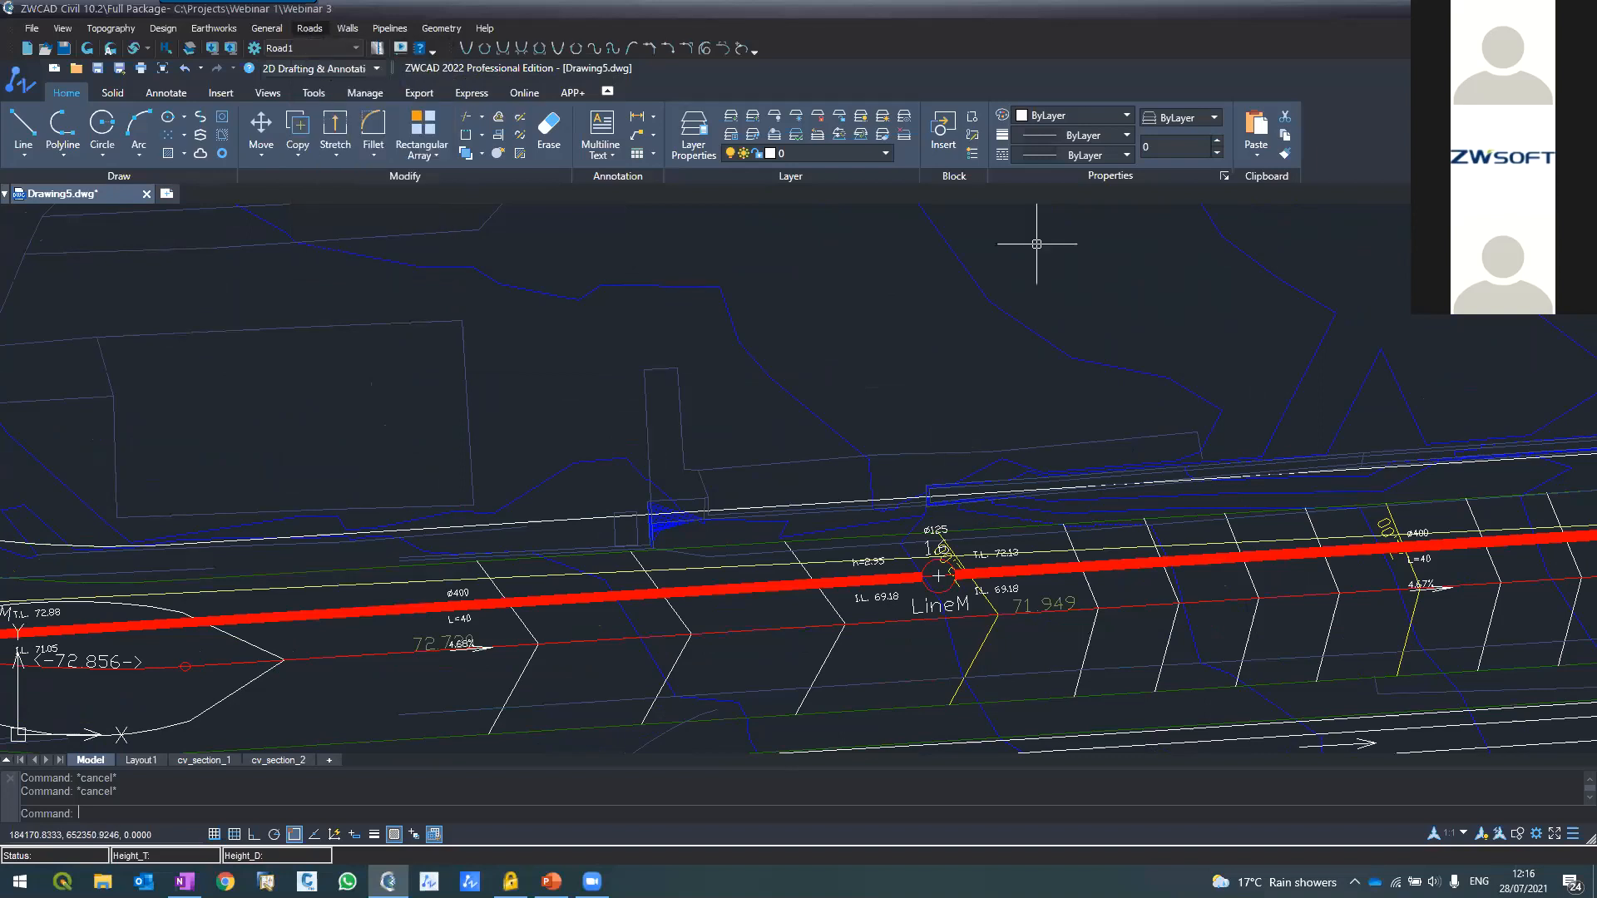
click(1549, 385)
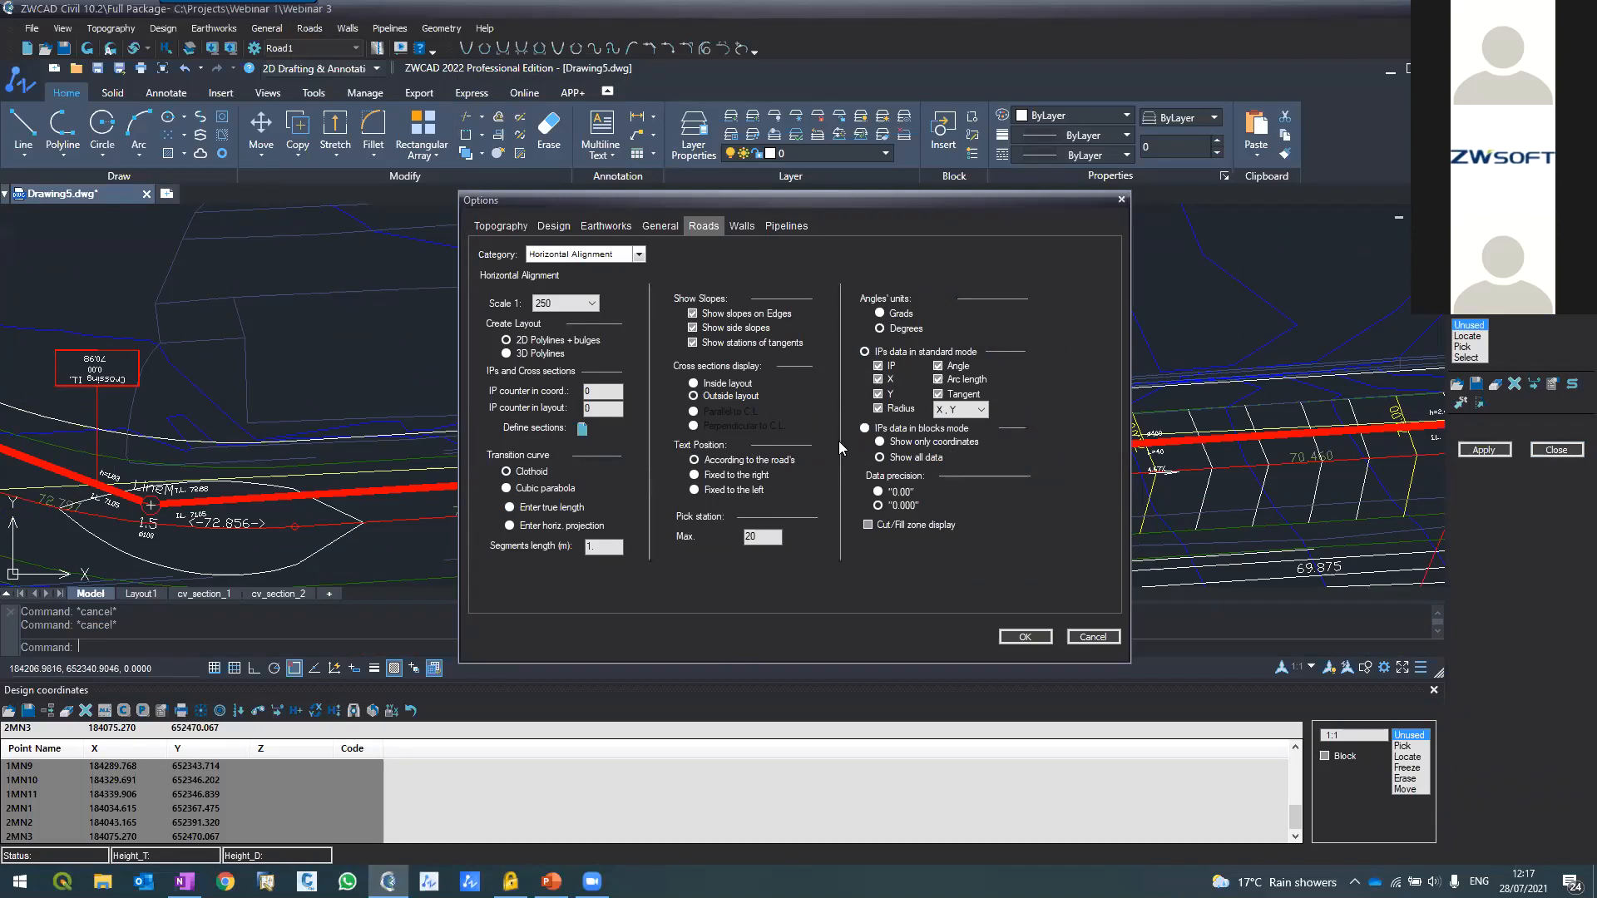
click(582, 428)
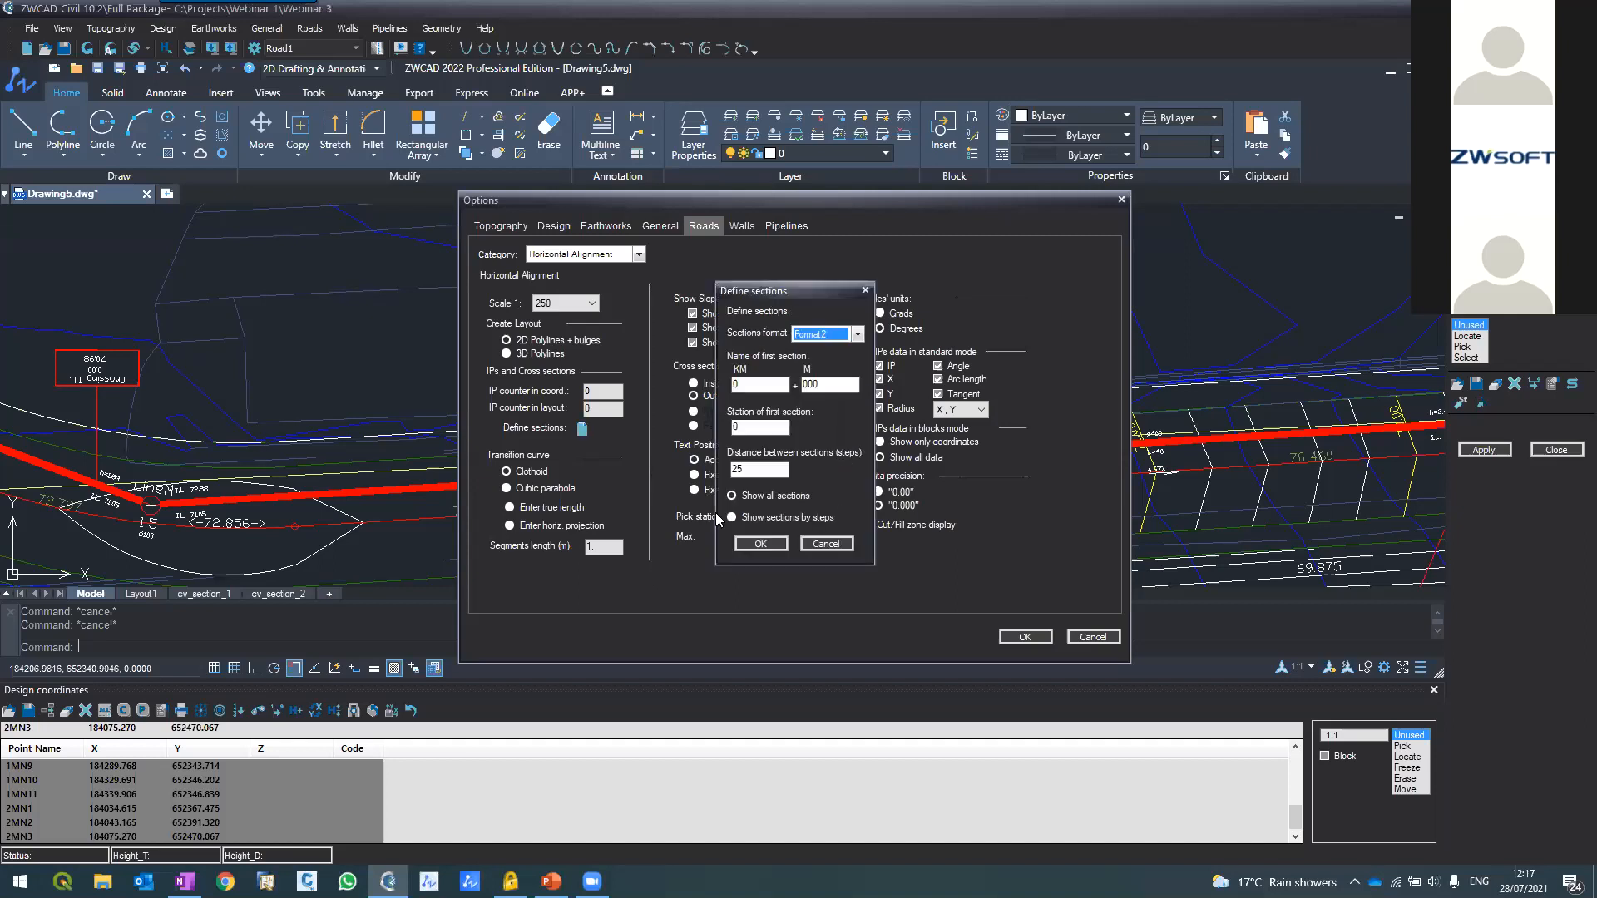
double_click(753, 469)
click(812, 545)
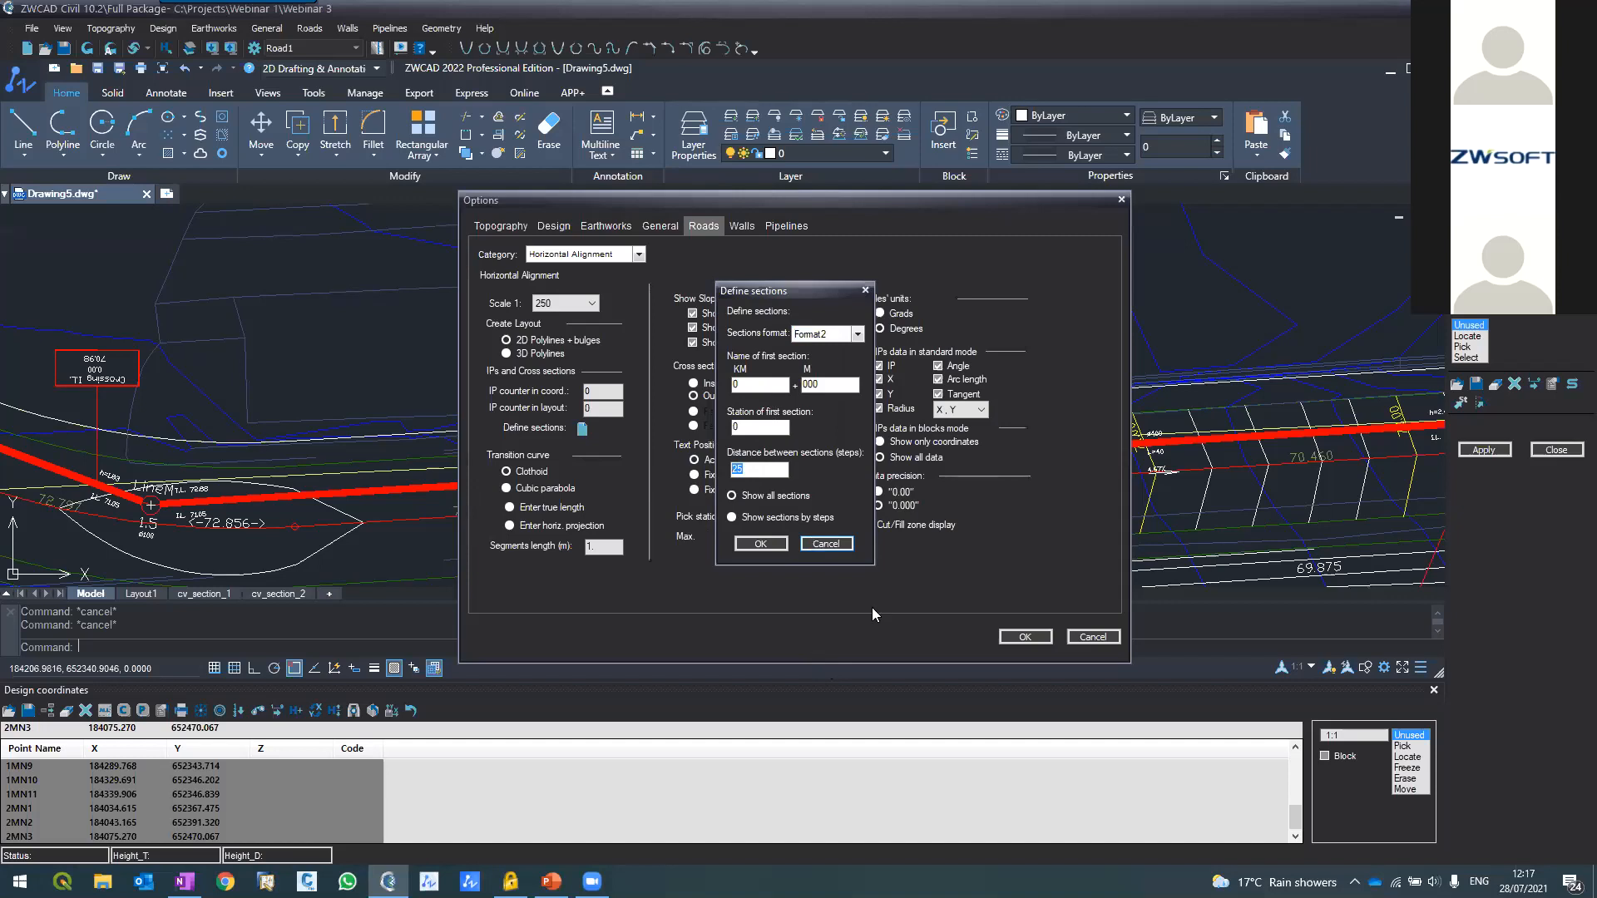
click(1081, 637)
drag(1070, 376, 1068, 345)
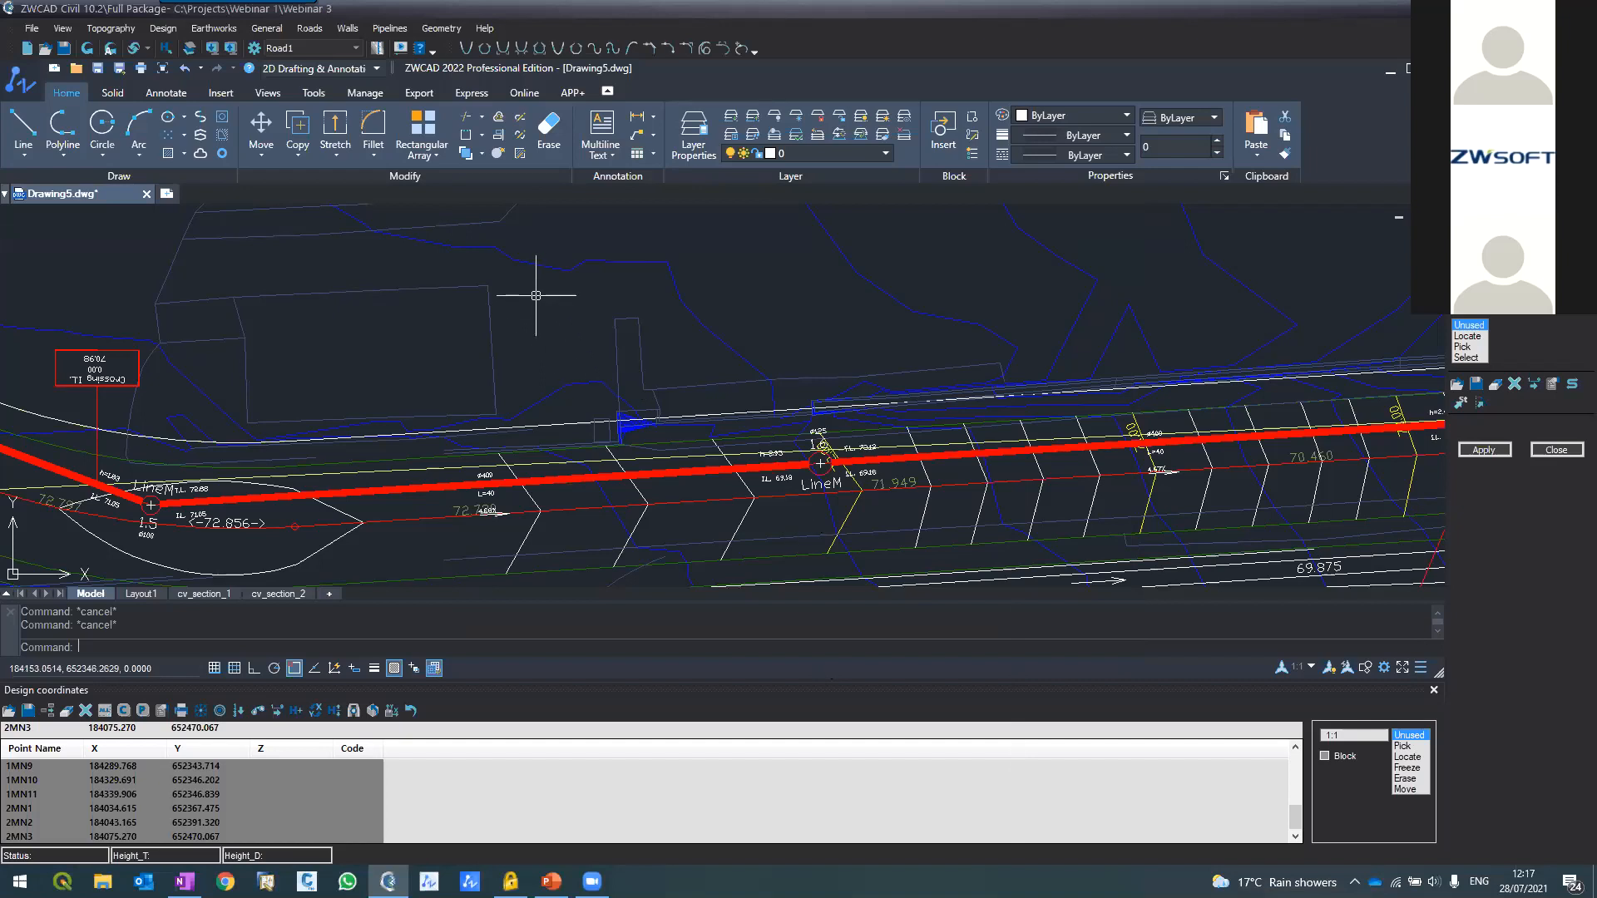
Examine the spacing of the cross sections along Road1's curve and straight stretch in the plan
scroll(535, 295, down, 2)
scroll(536, 296, down, 3)
scroll(514, 347, up, 4)
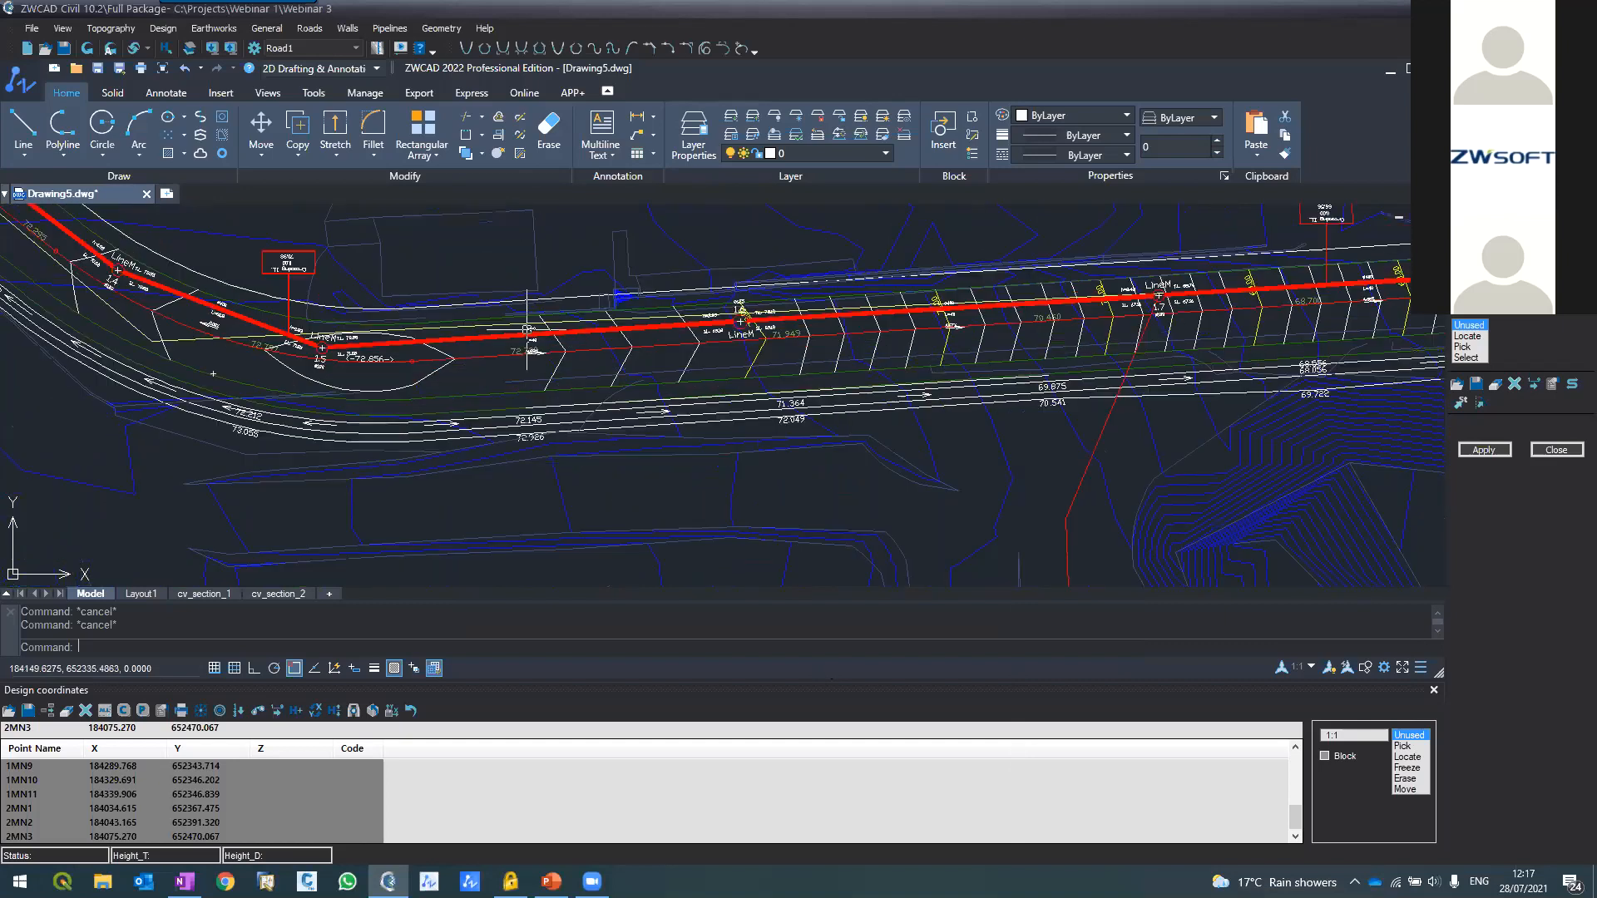
scroll(514, 348, down, 3)
scroll(532, 341, up, 2)
scroll(549, 333, down, 3)
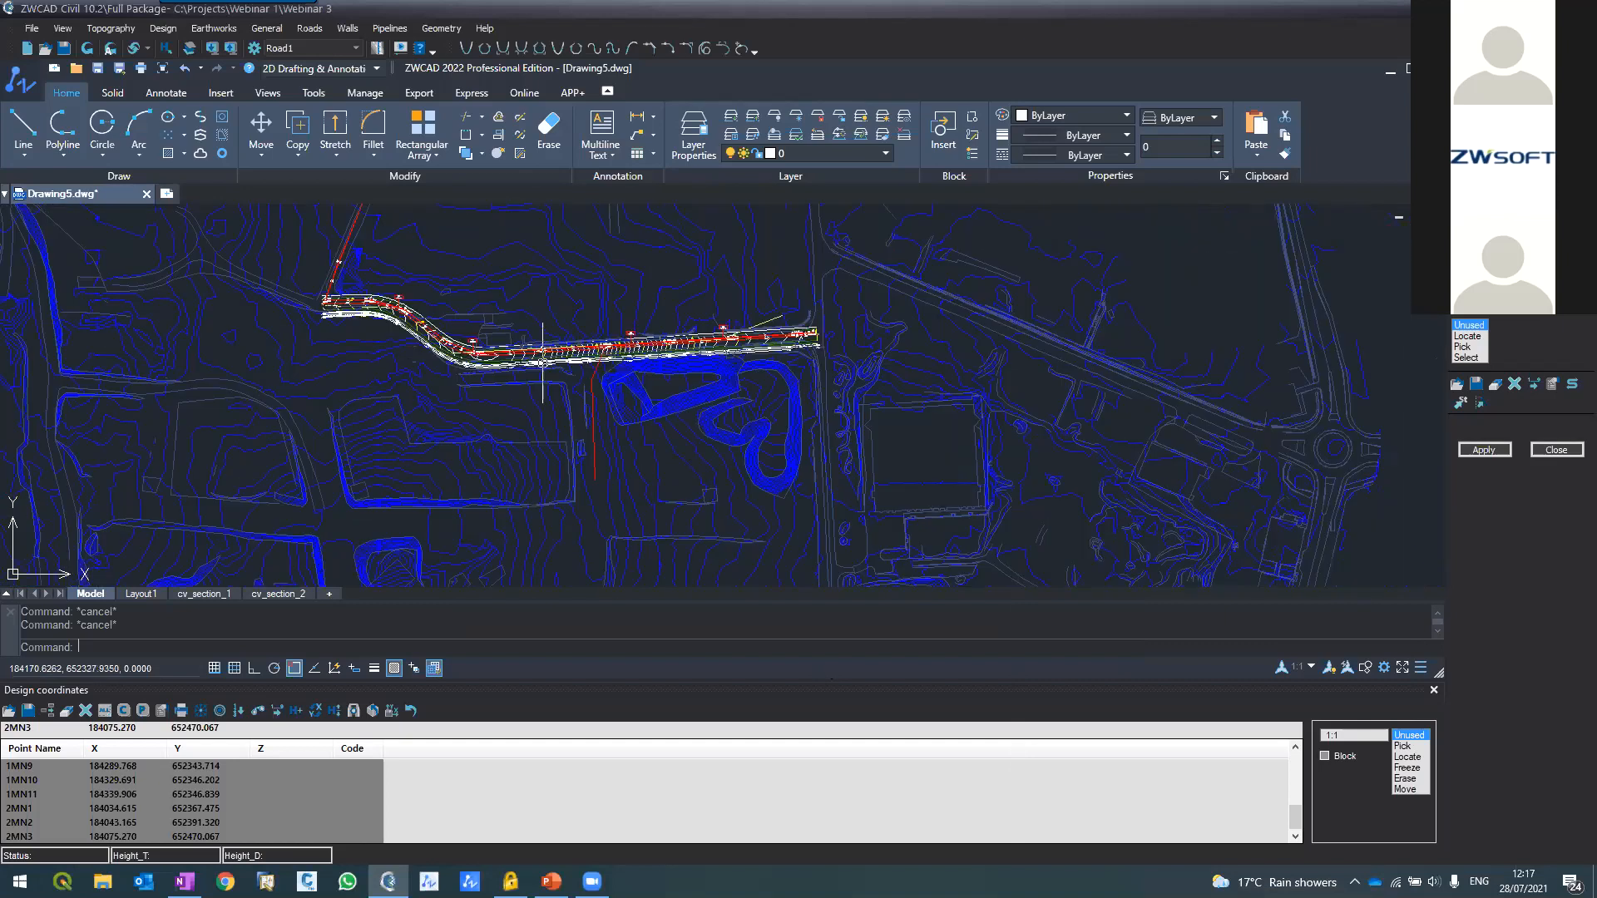
scroll(565, 327, up, 2)
scroll(565, 326, up, 2)
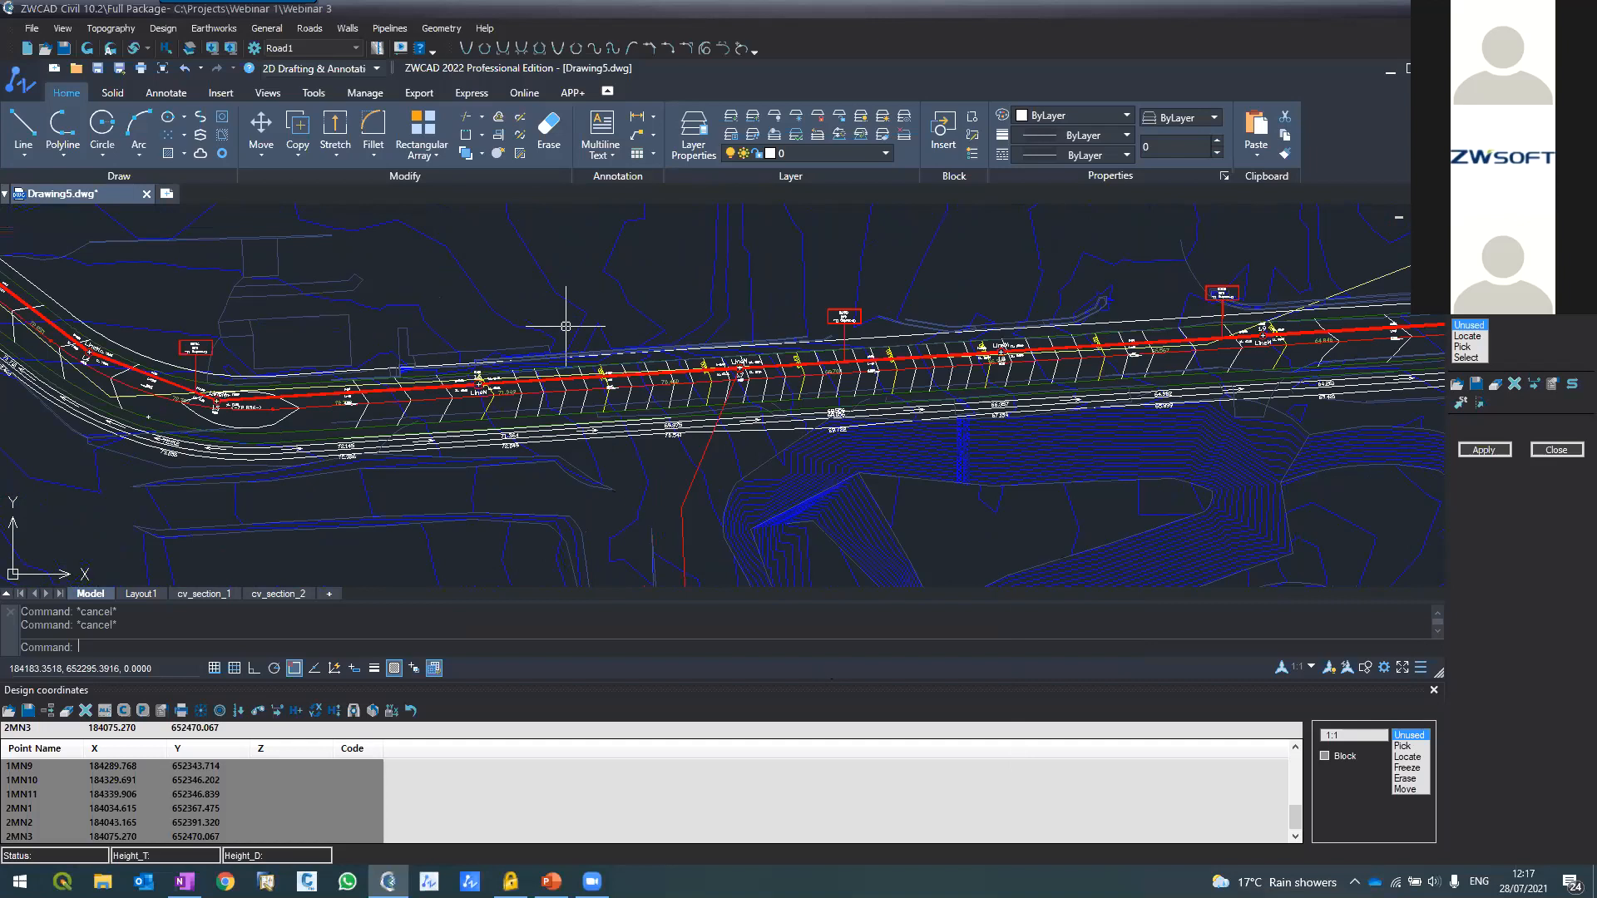
scroll(572, 331, up, 3)
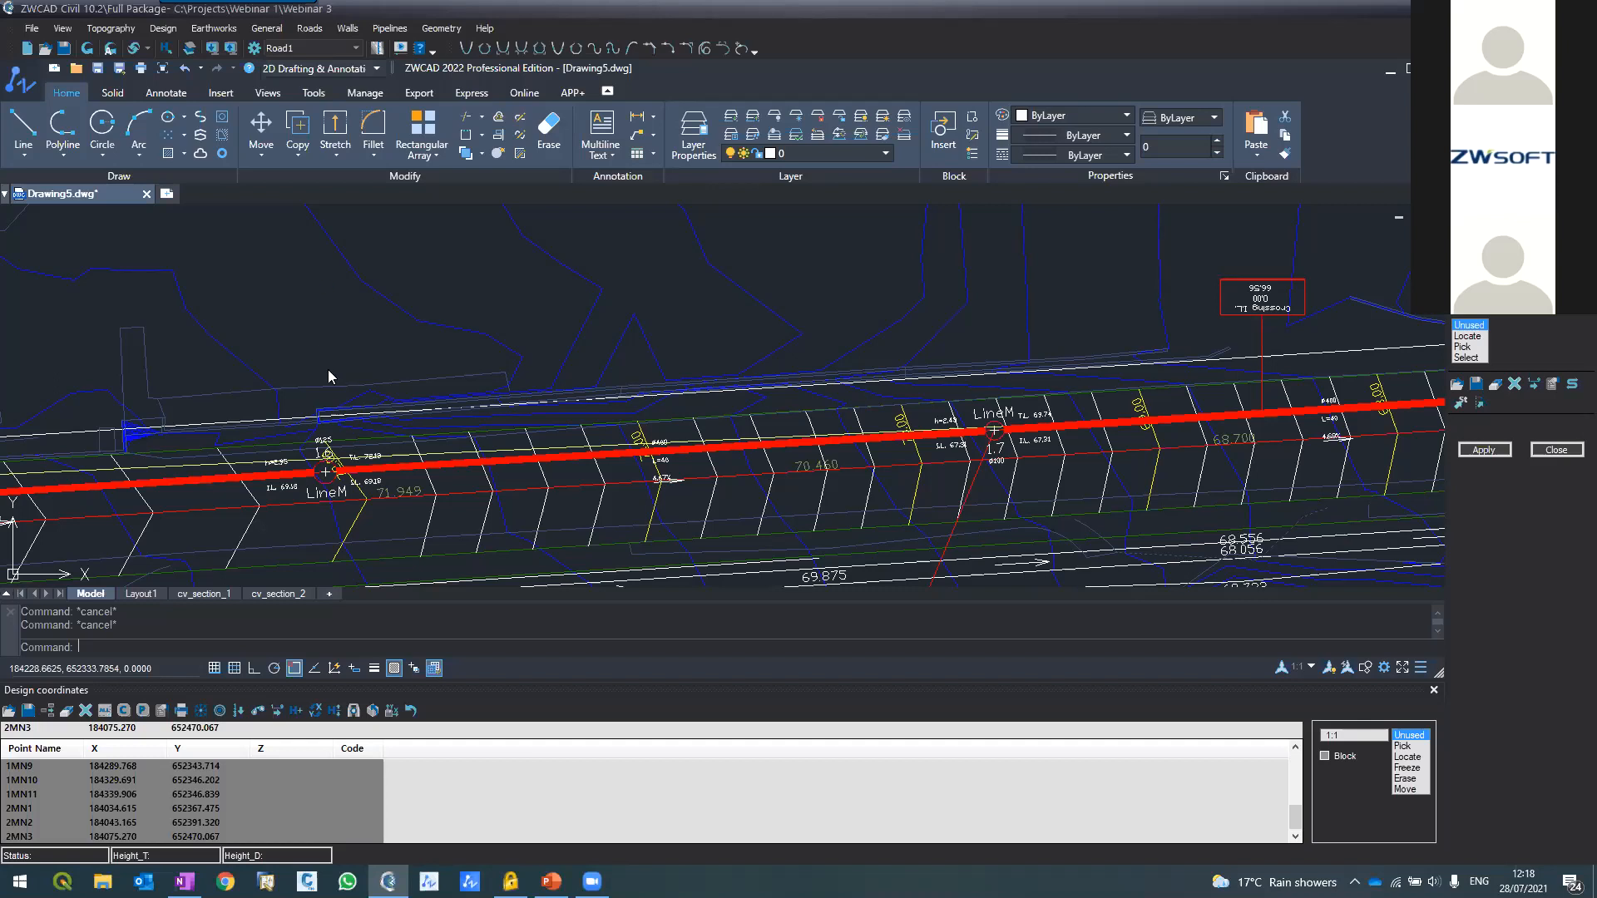
Open the topography contours and display the terrain triangulation over the Road1 plan
click(111, 29)
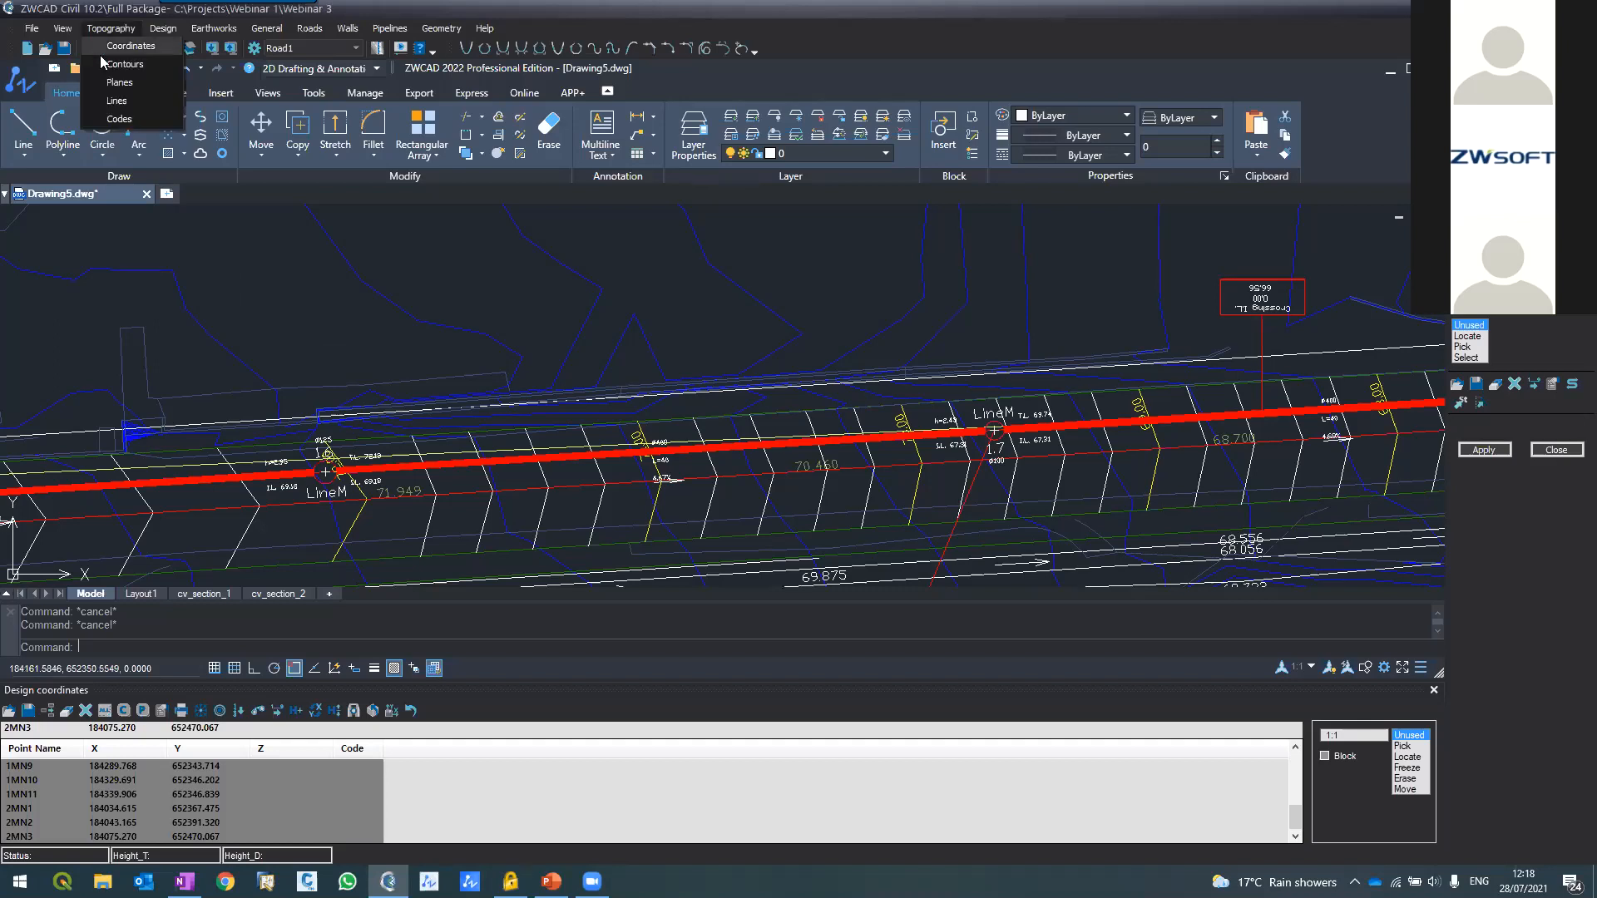
click(100, 52)
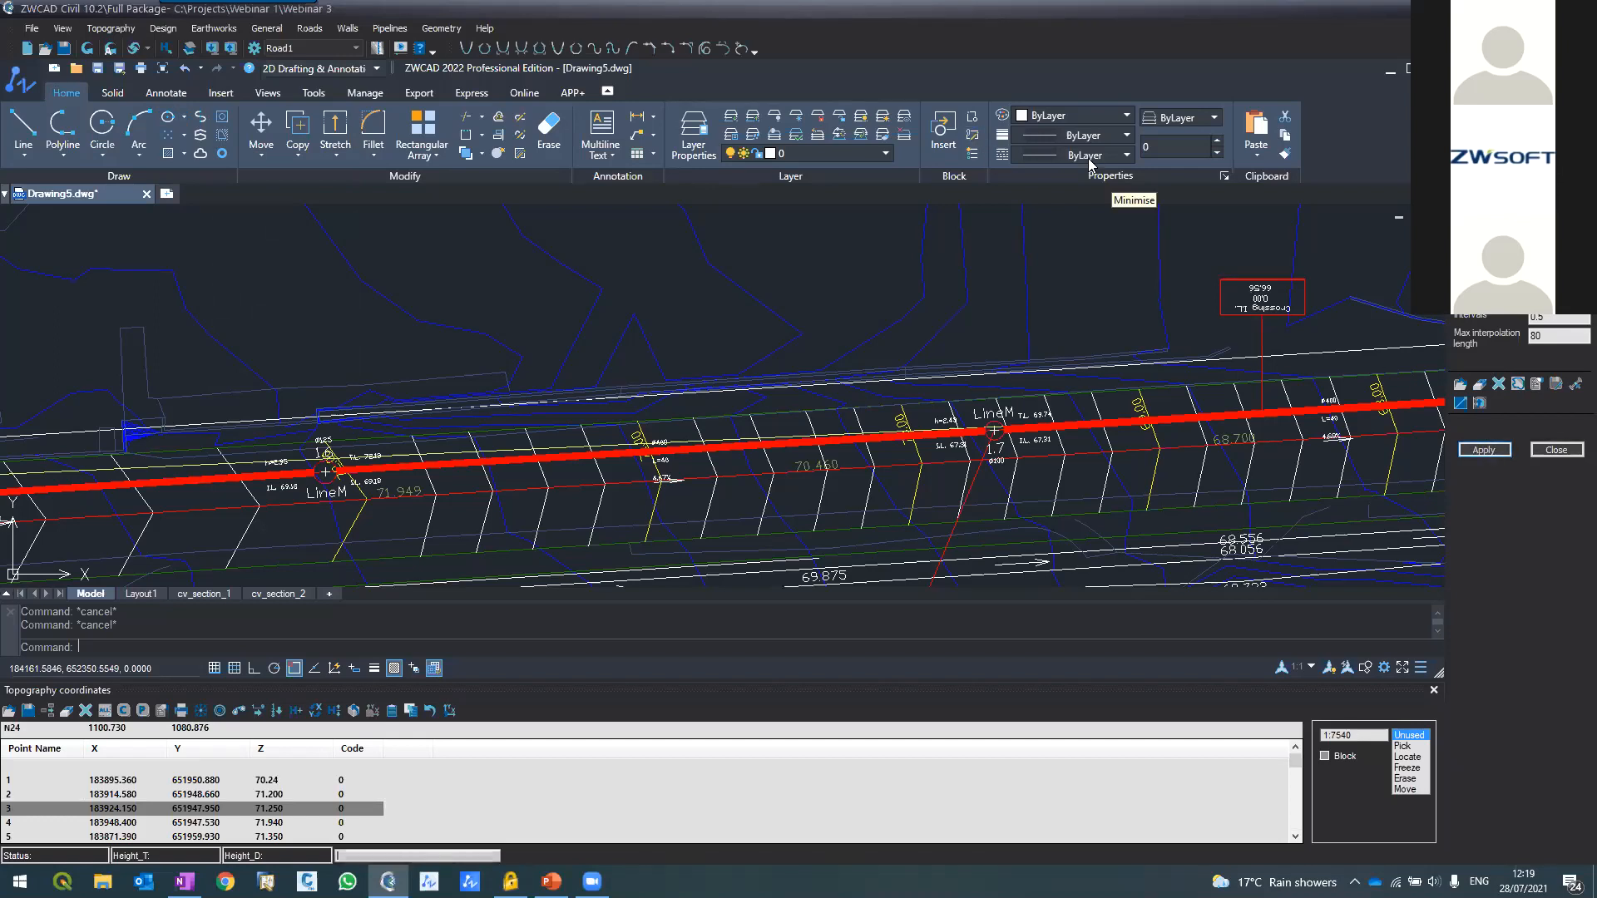
click(911, 502)
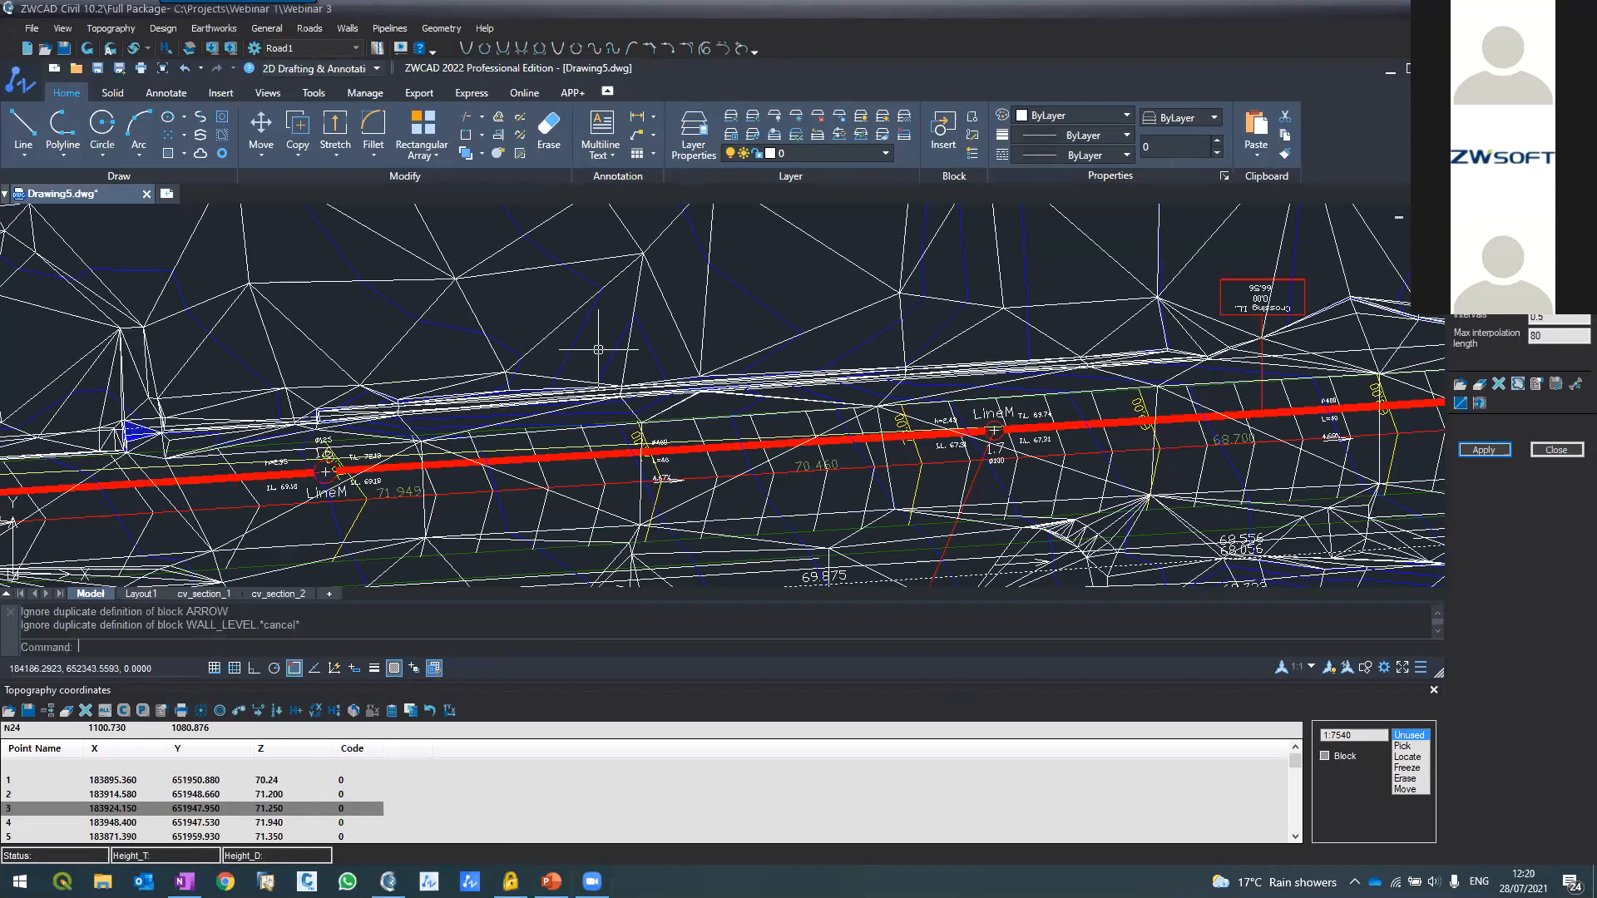
Examine the terrain triangulation around Road1, from the individual triangles along the road to the whole surveyed area
scroll(600, 348, down, 2)
scroll(601, 348, down, 3)
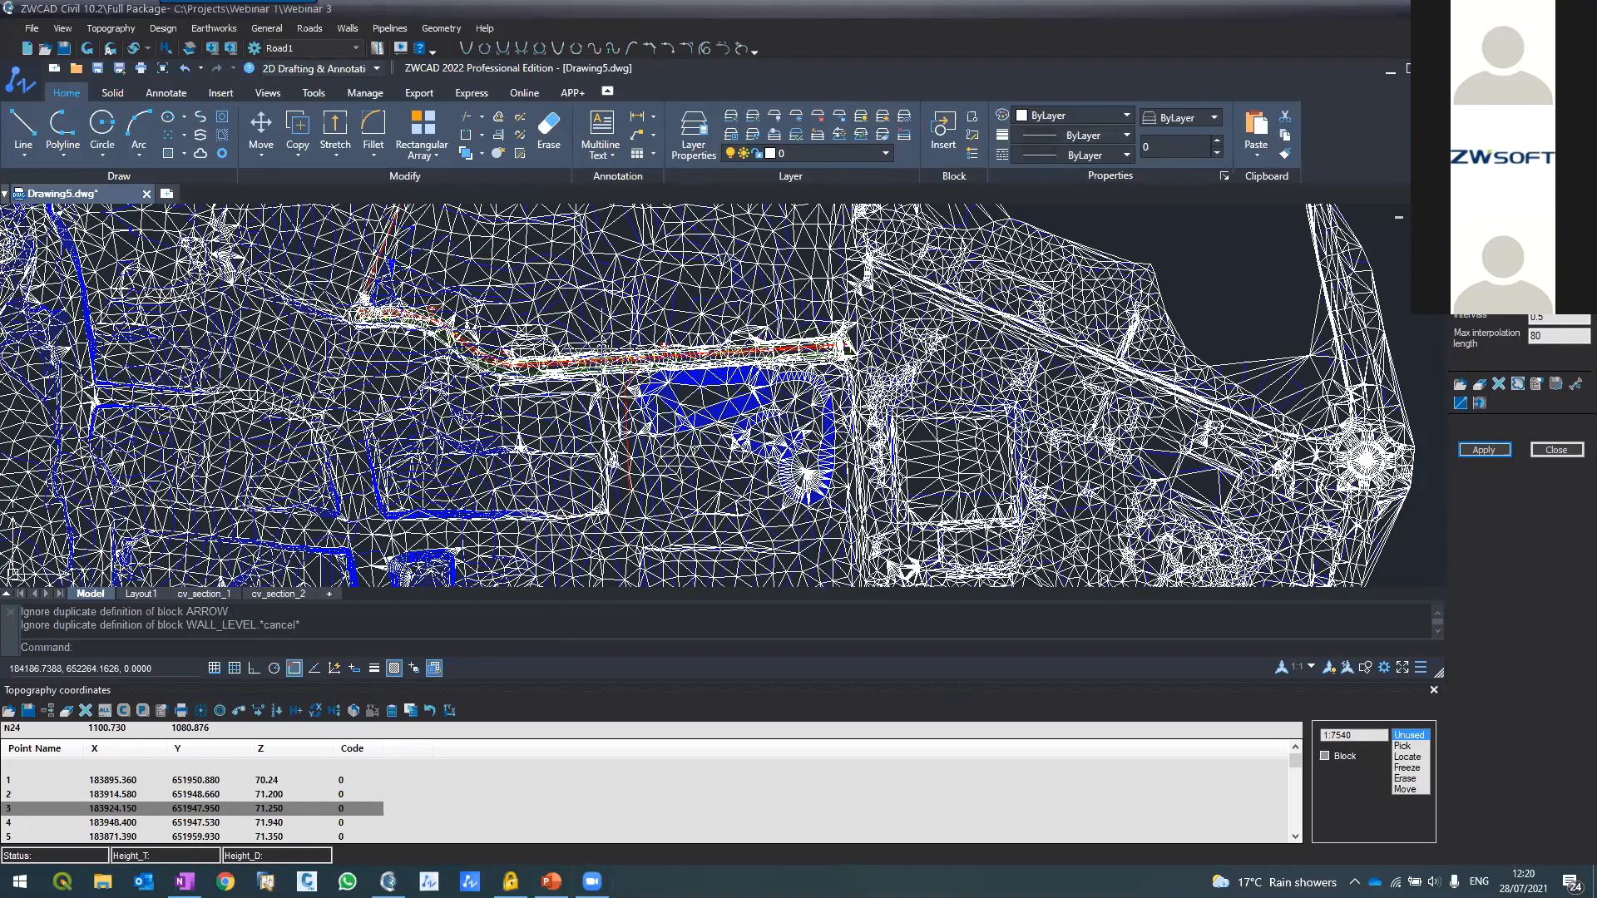
scroll(570, 384, up, 6)
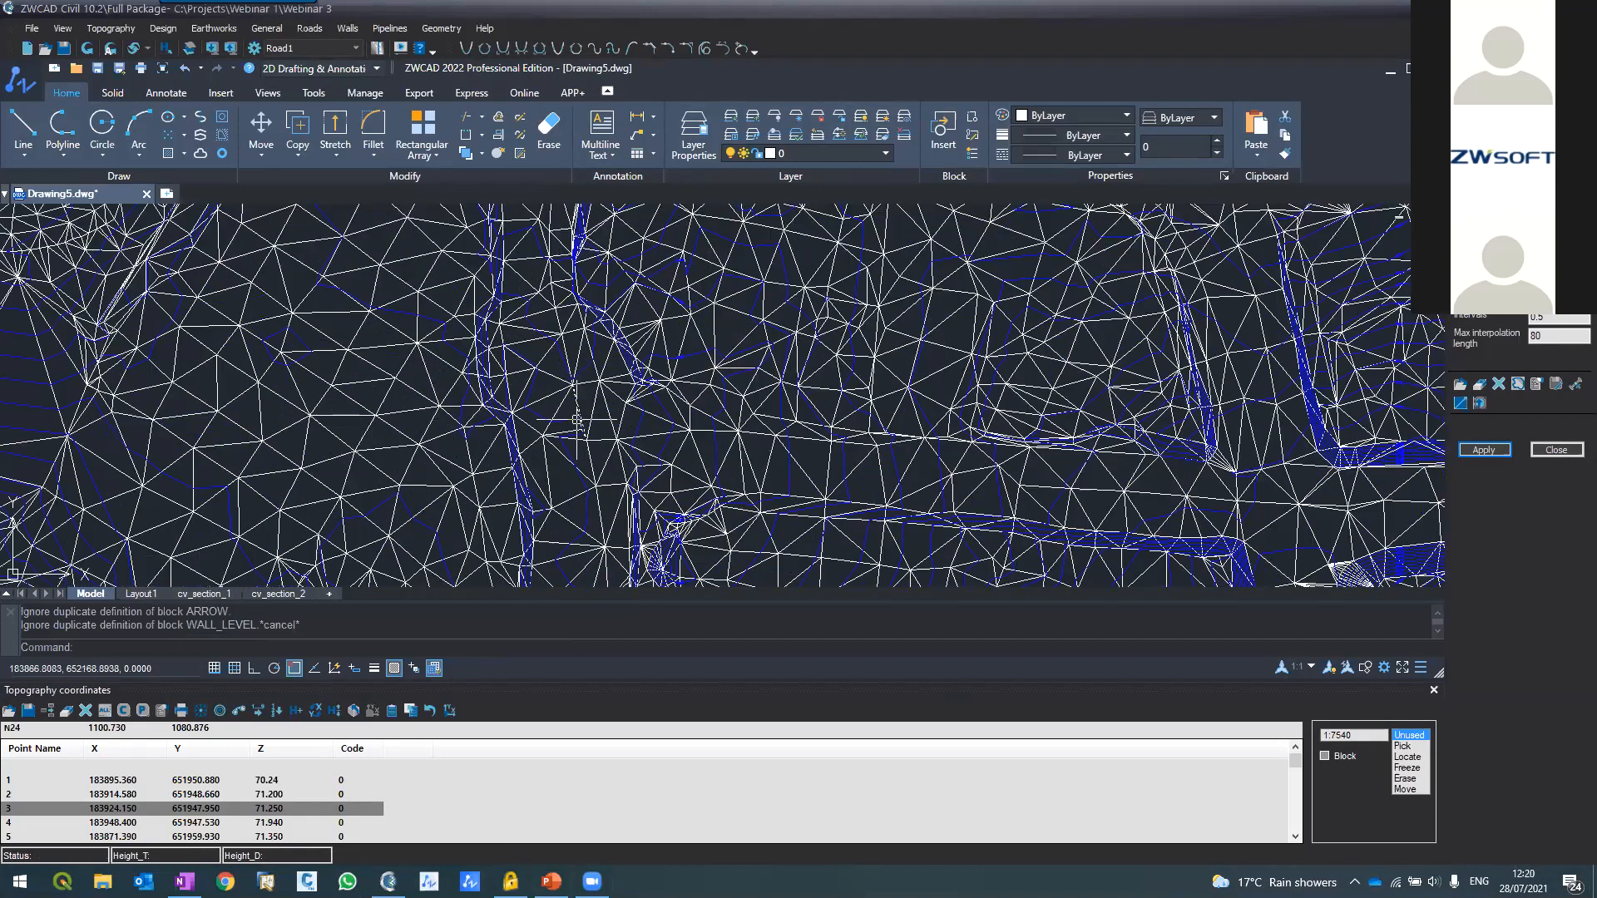
scroll(532, 352, down, 2)
scroll(532, 352, down, 4)
scroll(731, 489, up, 8)
scroll(731, 489, down, 5)
scroll(583, 381, up, 2)
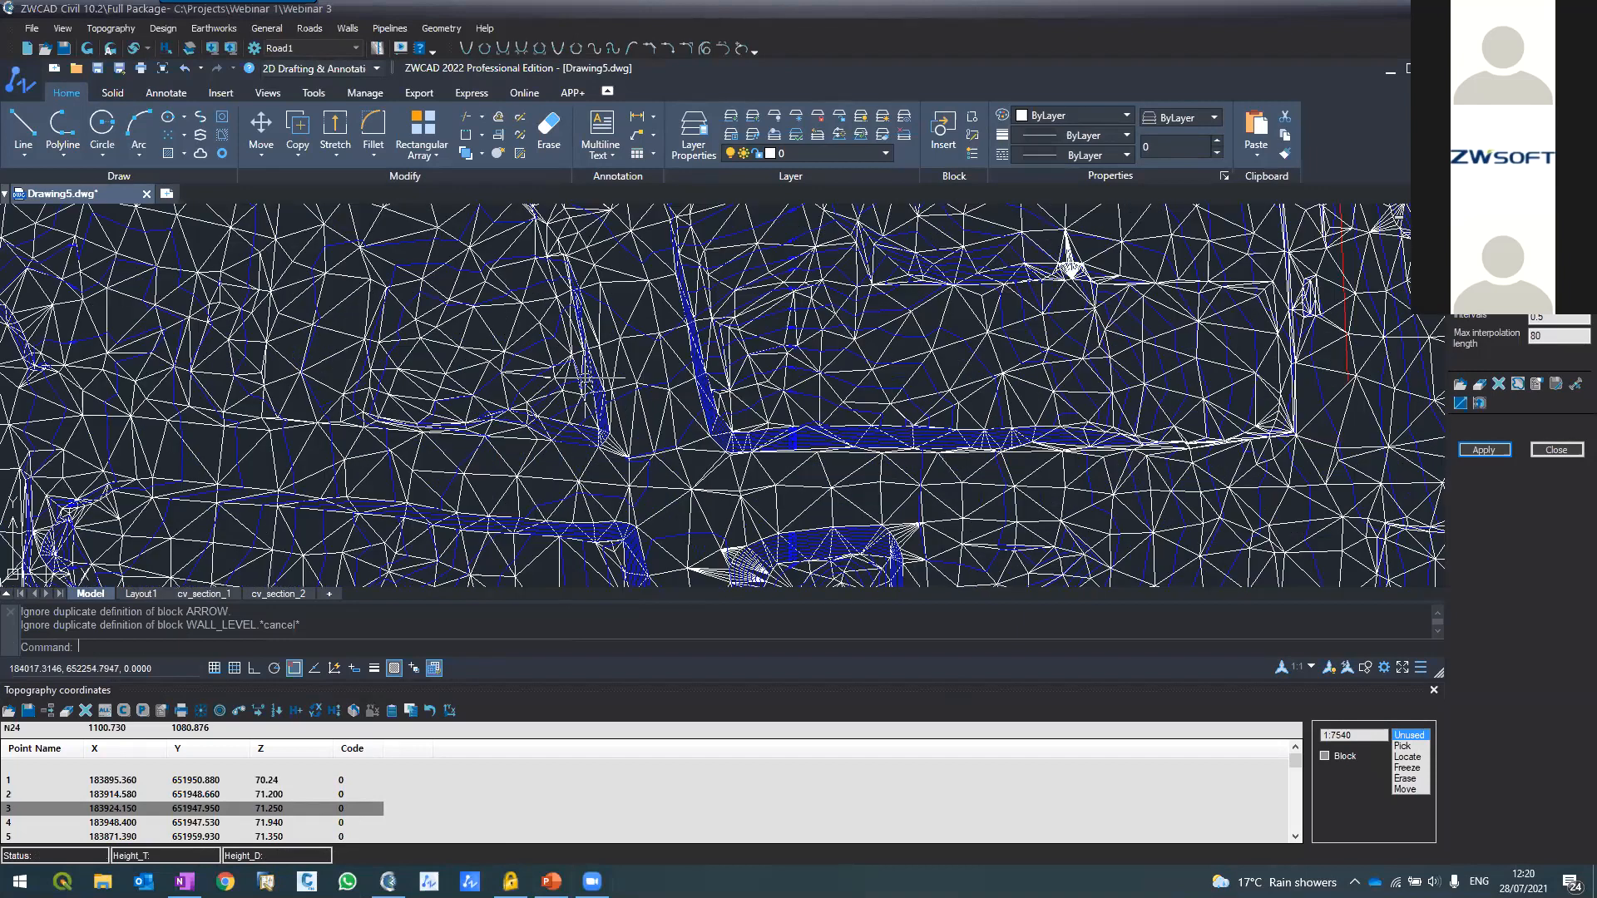
scroll(588, 379, down, 3)
scroll(565, 248, up, 2)
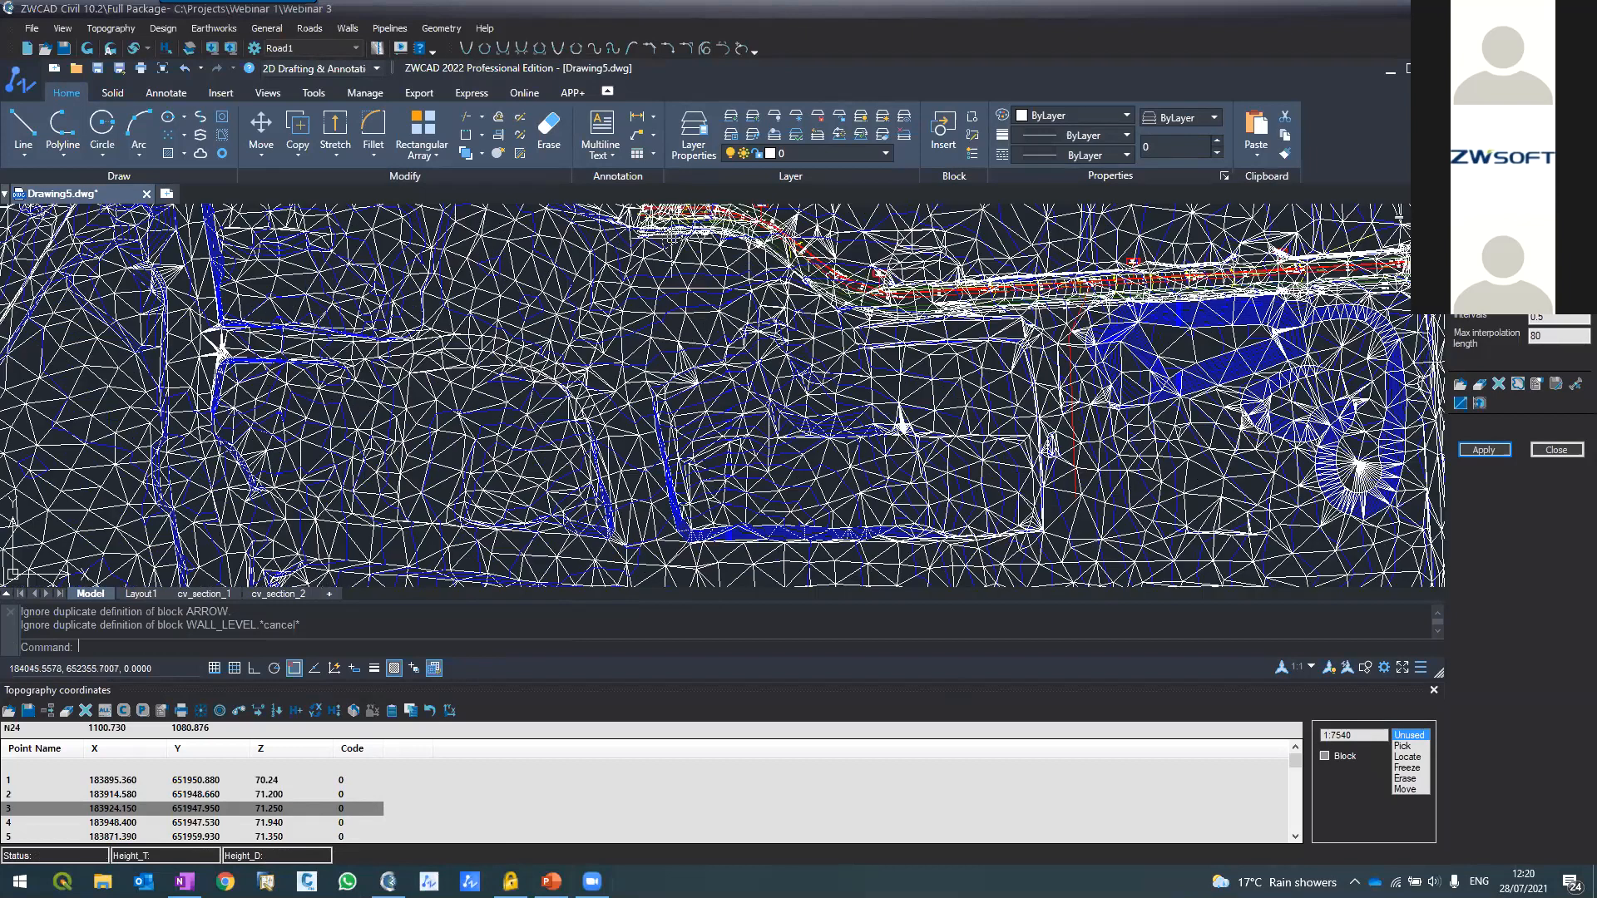
scroll(678, 242, down, 3)
scroll(649, 427, up, 6)
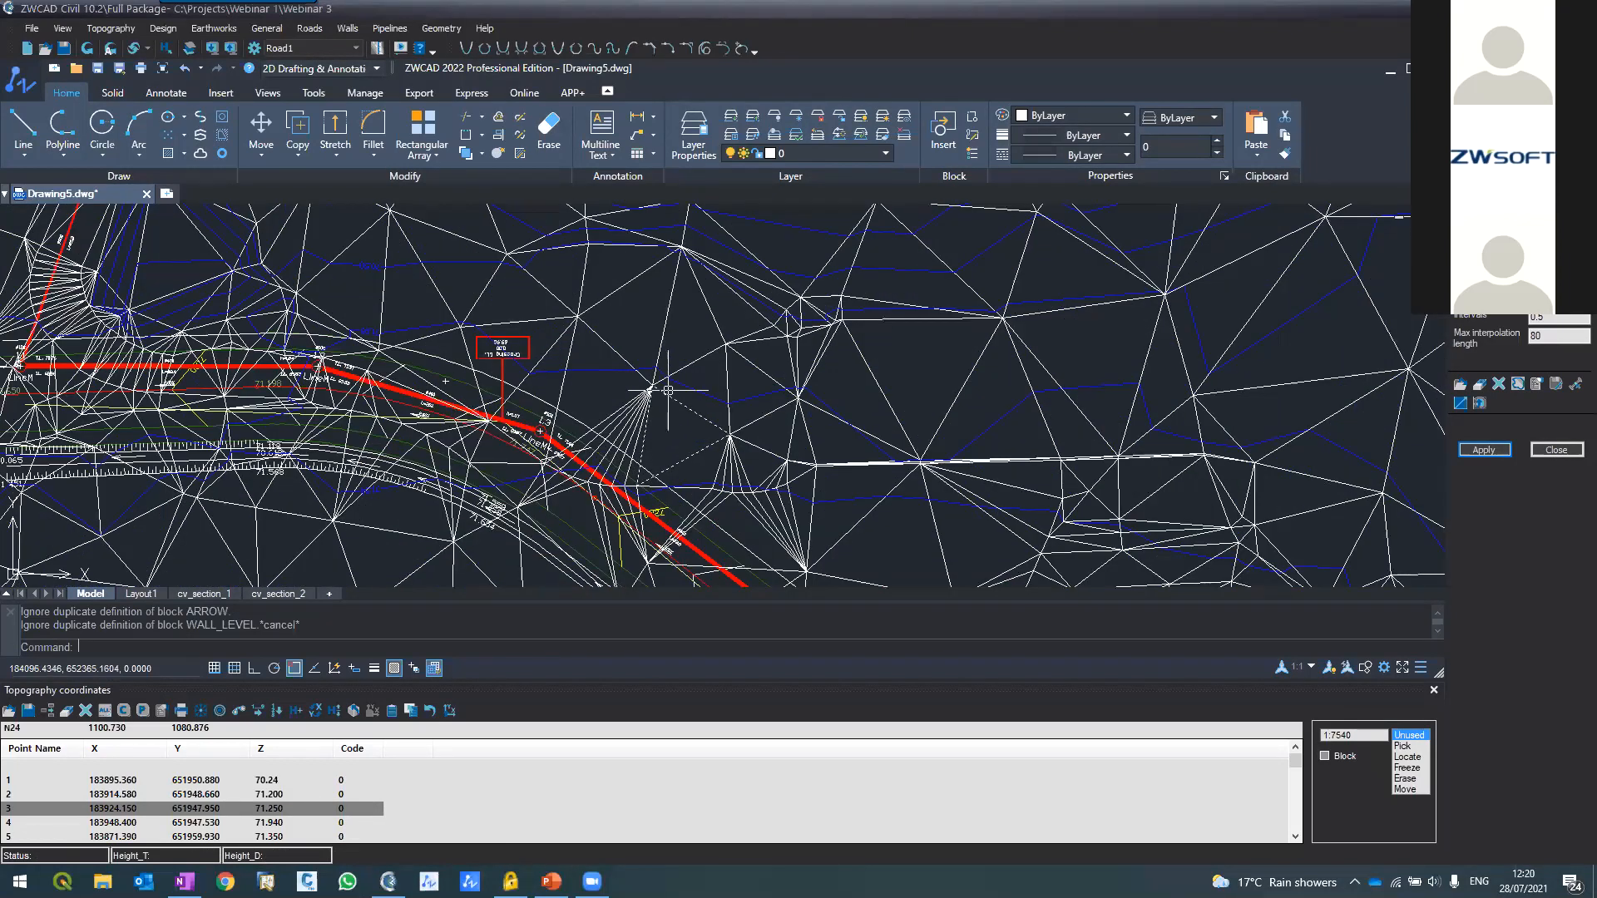
scroll(667, 389, down, 2)
scroll(663, 378, down, 4)
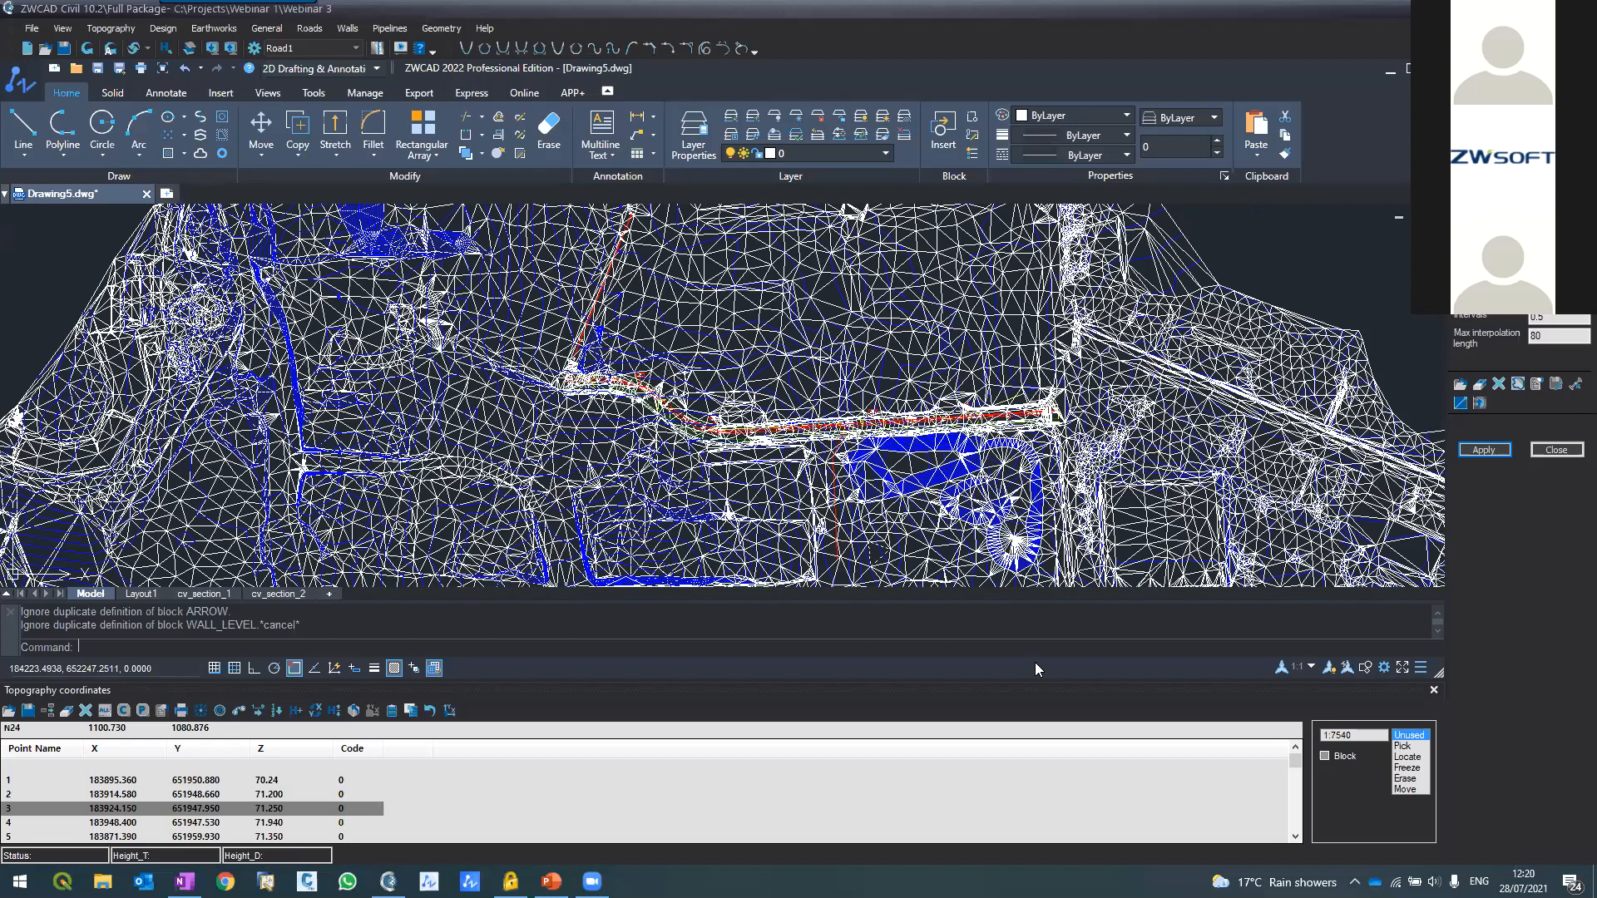
Open Road1's cross sections, browse the road template folders in ZWCAD Civil 10.2's Templates directory, and cancel loading a template
click(310, 28)
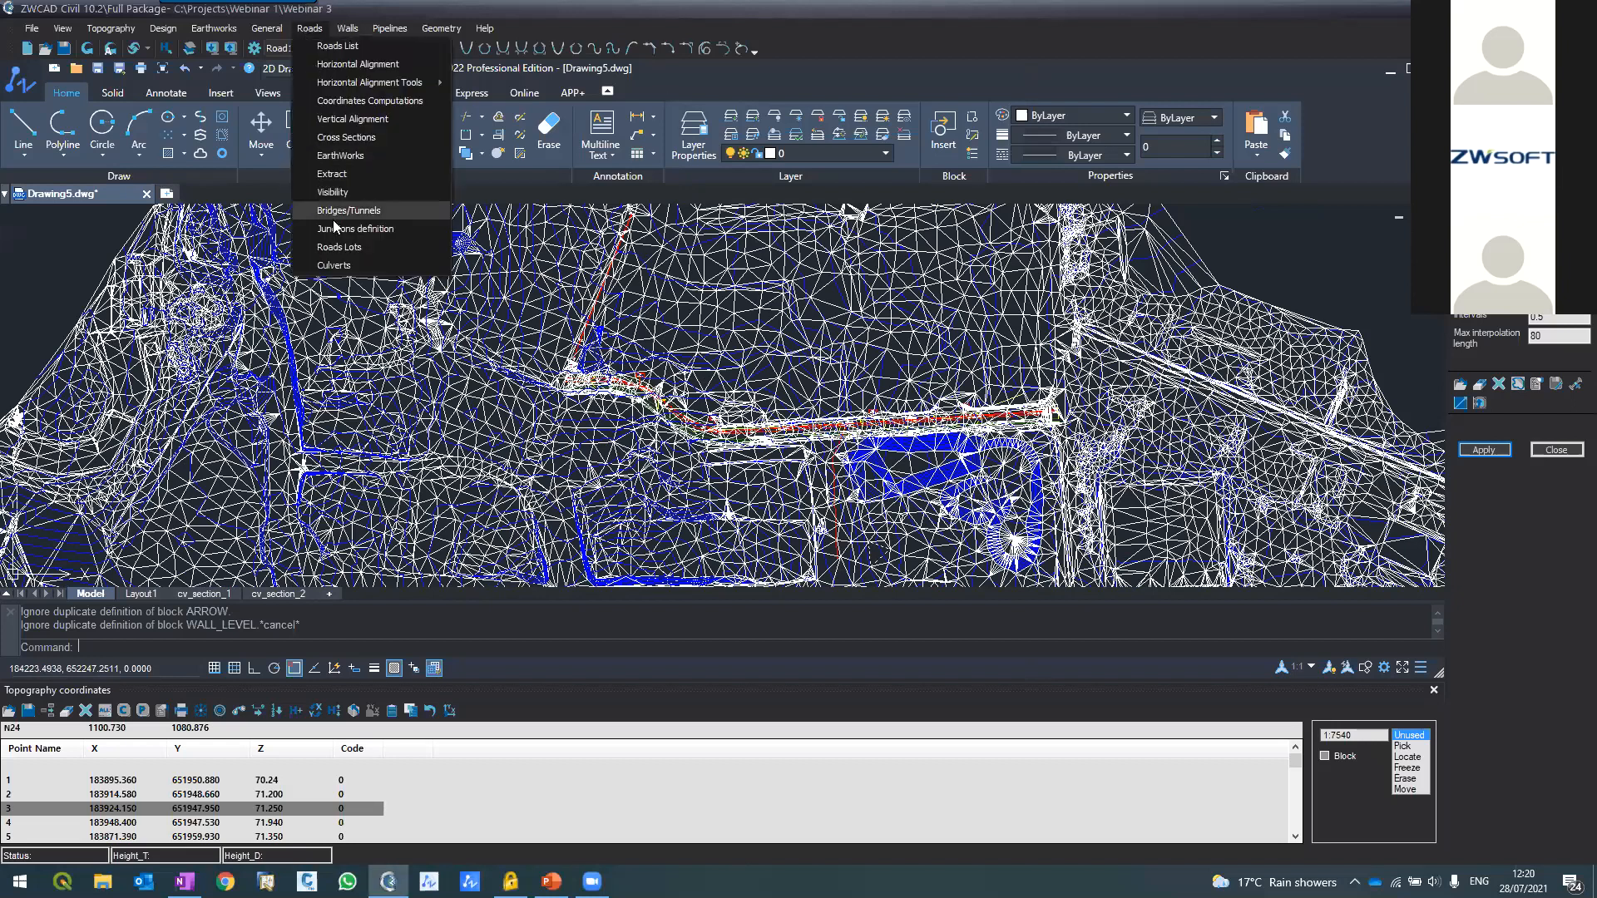
click(324, 138)
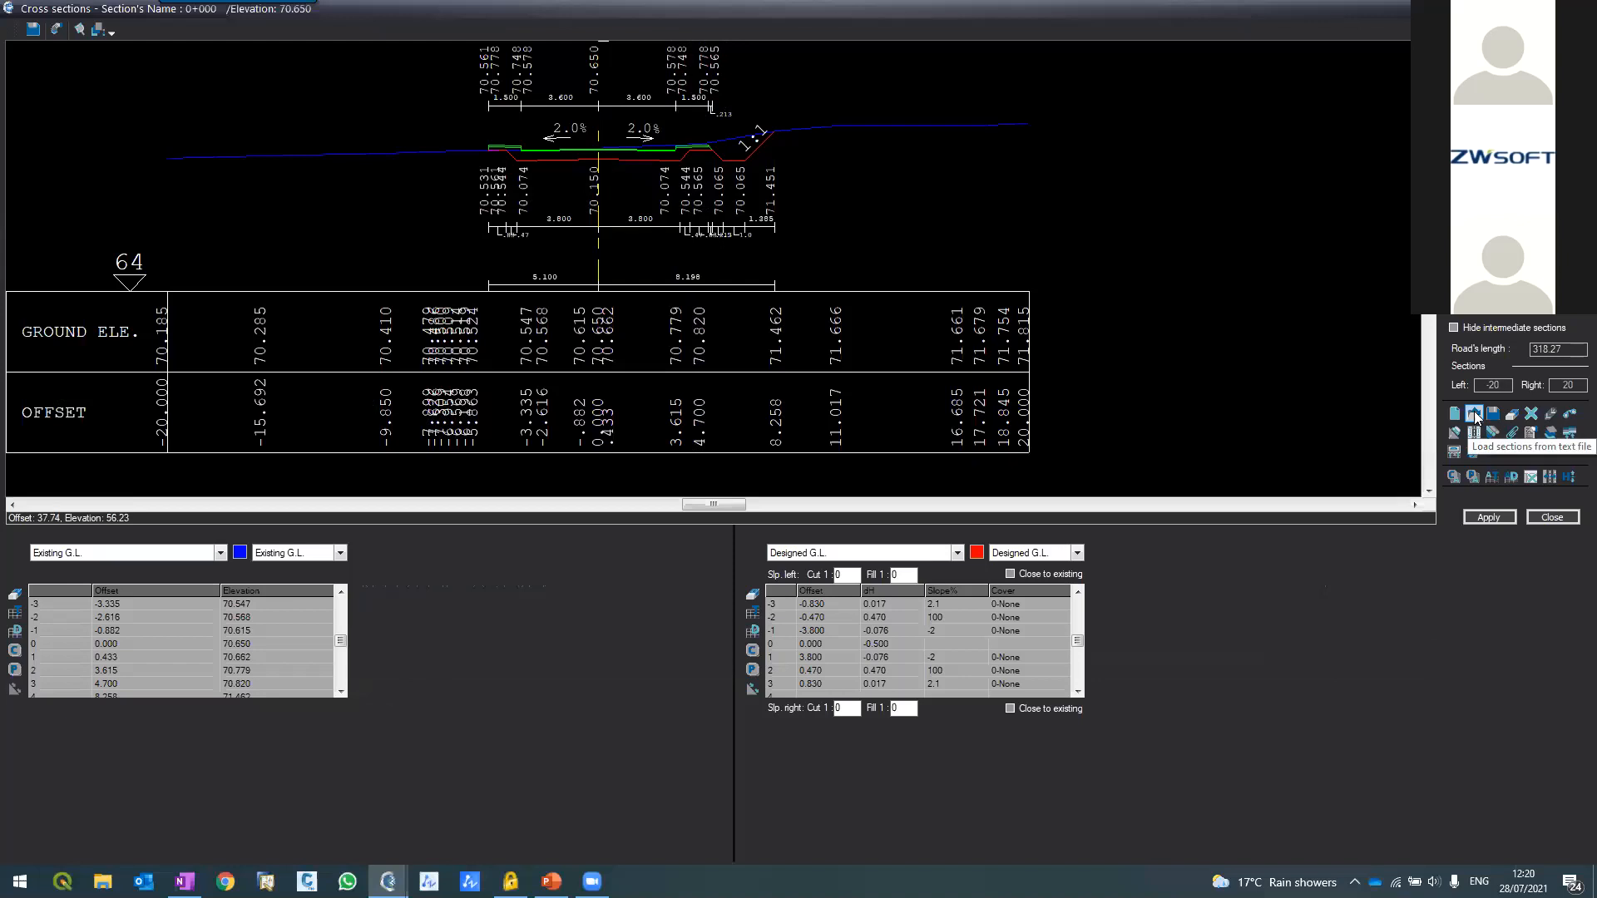
click(1474, 415)
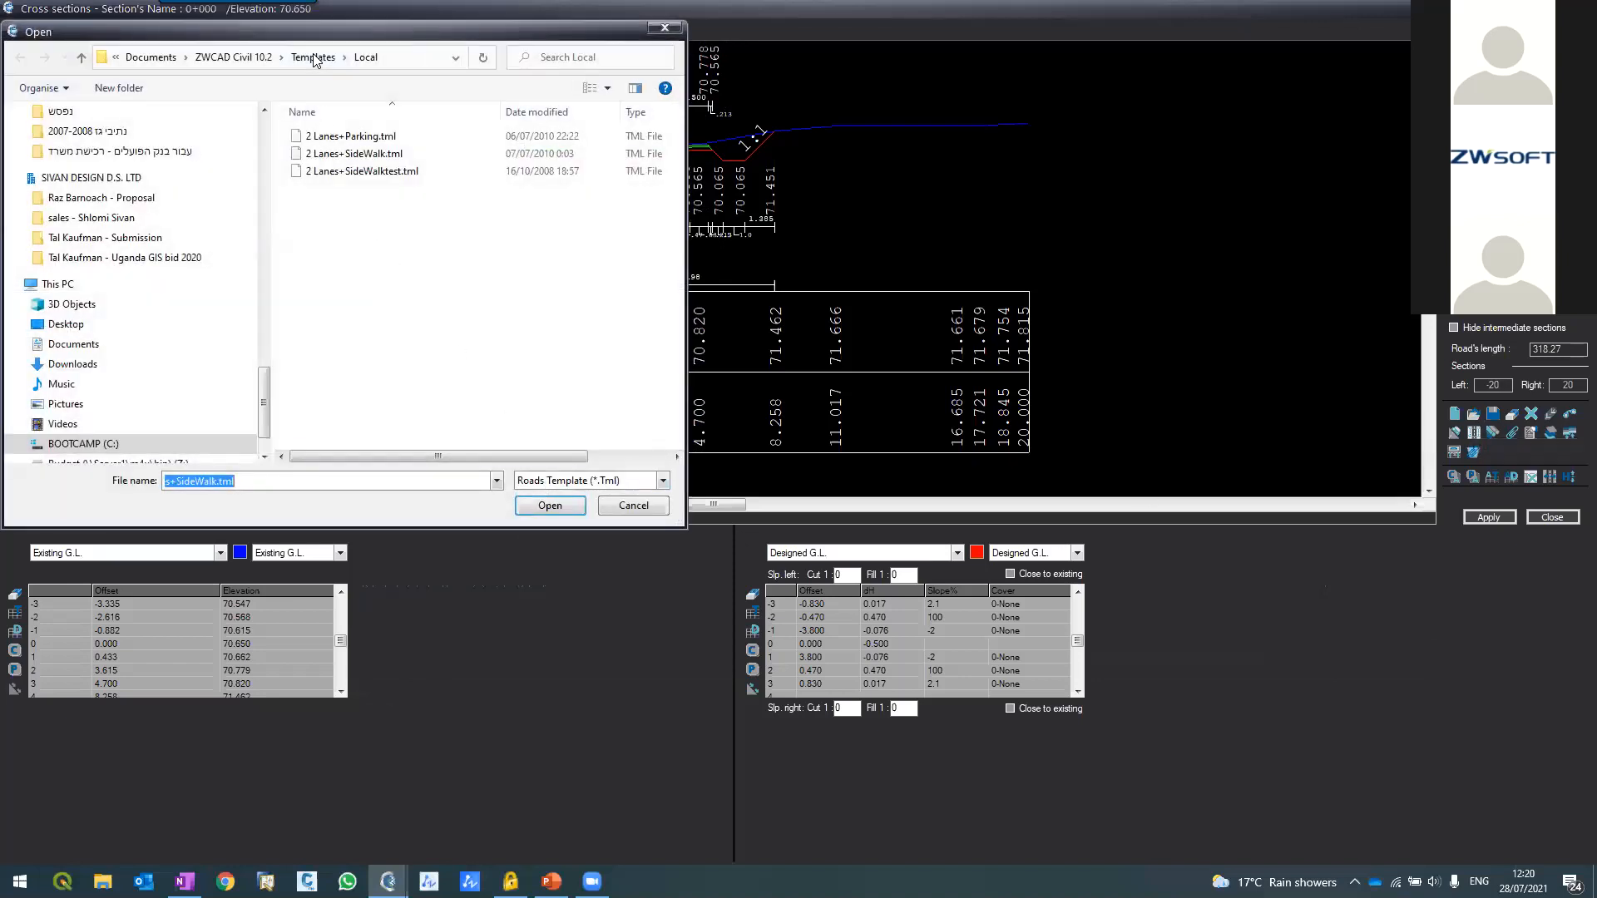
click(241, 58)
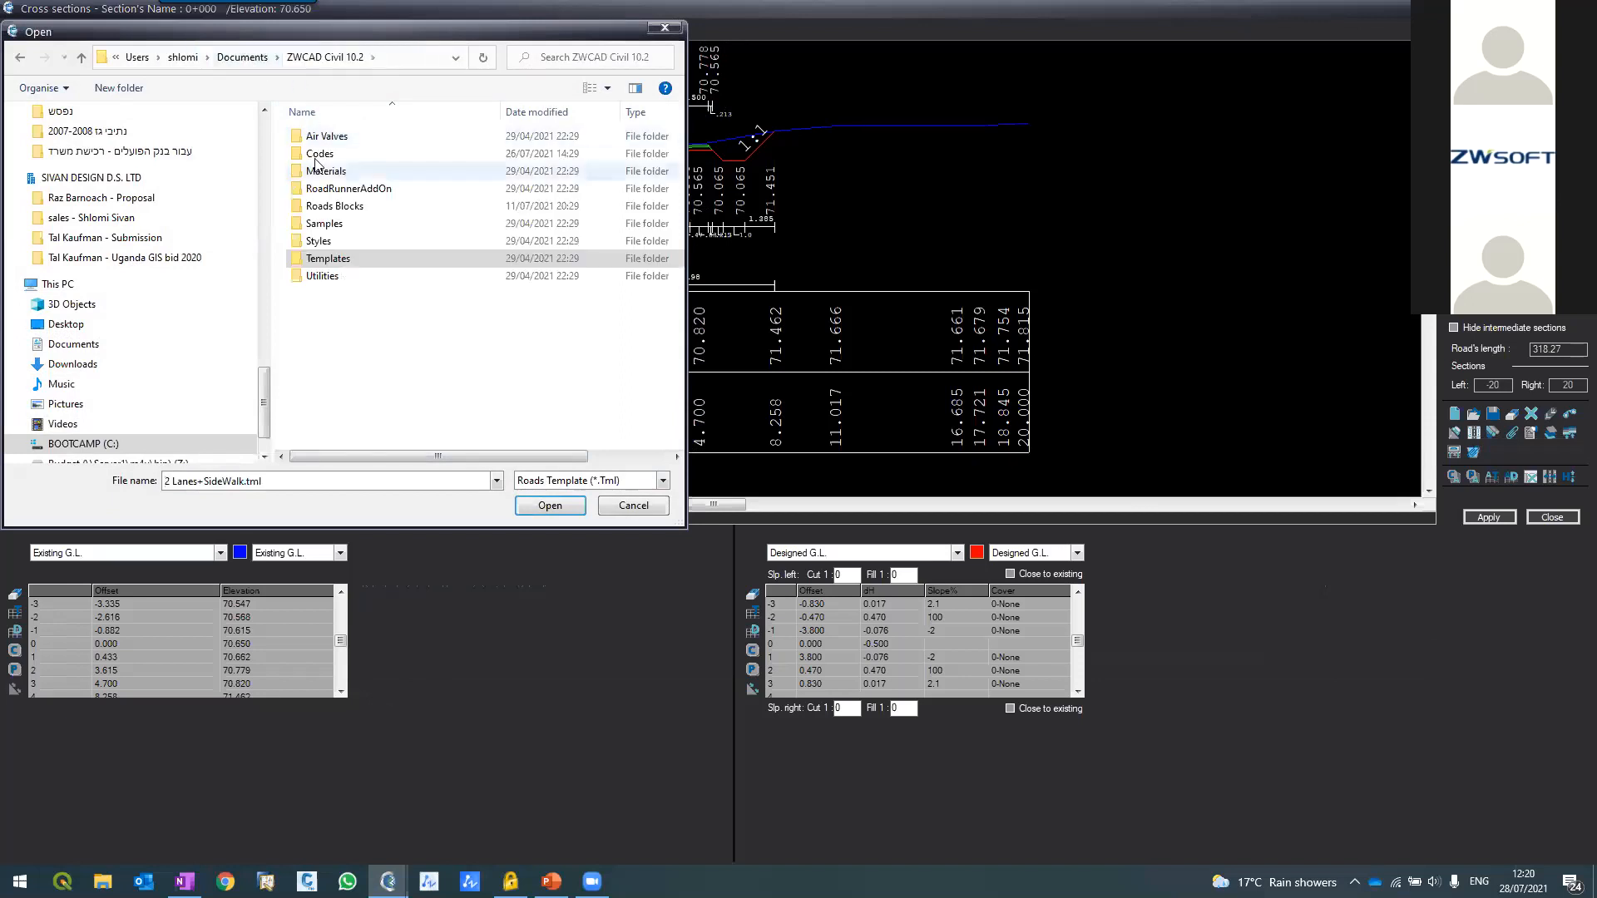
click(317, 262)
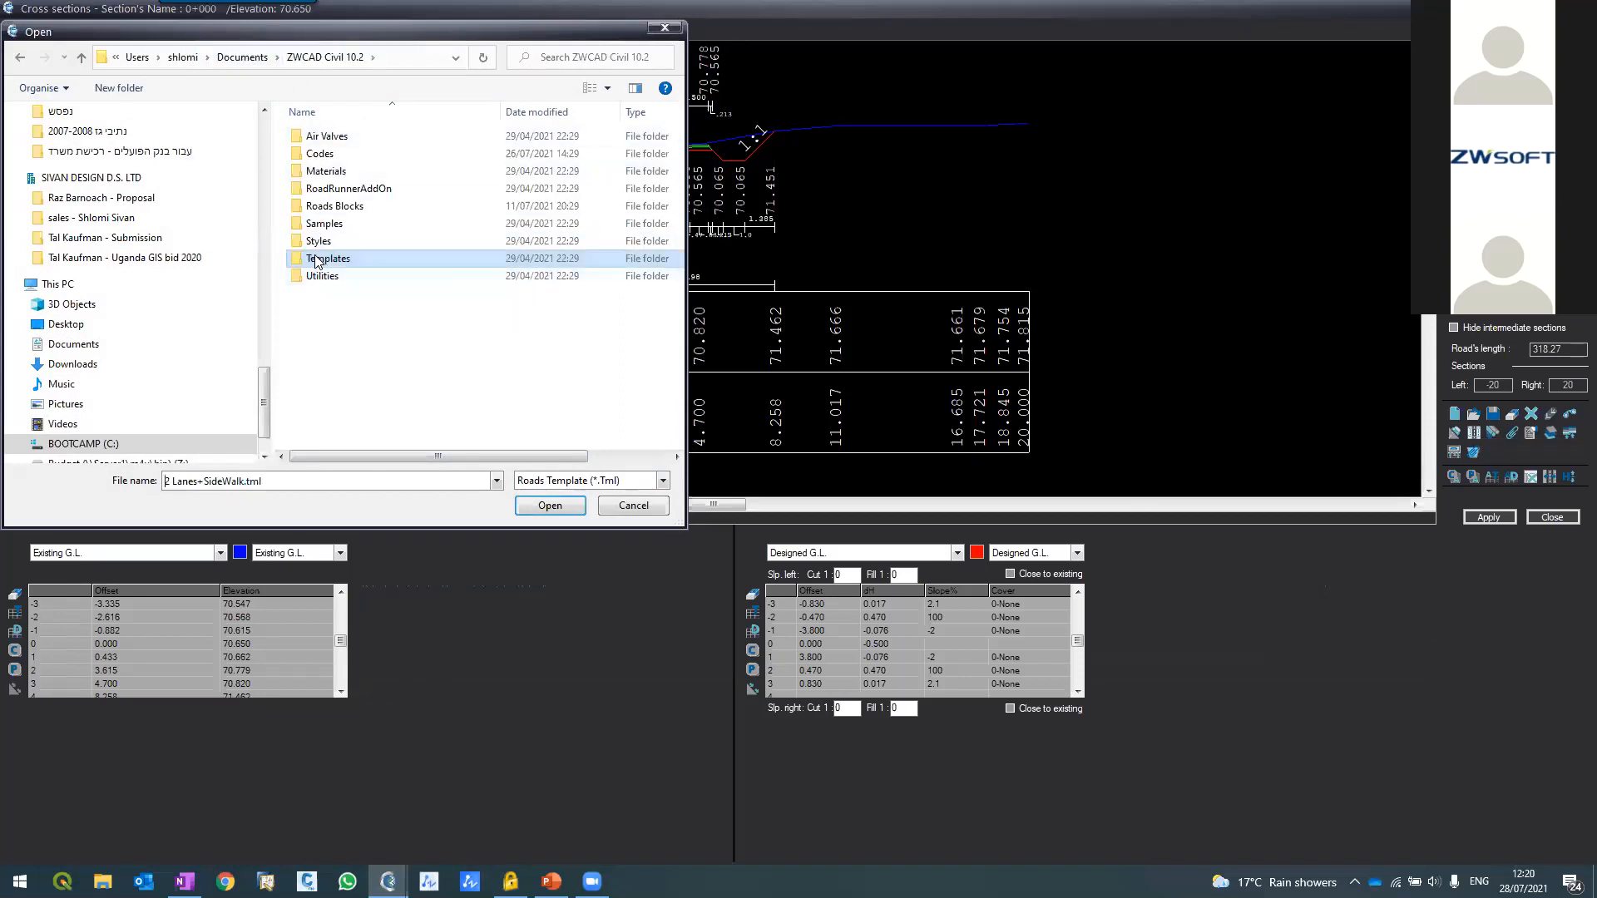
double_click(317, 262)
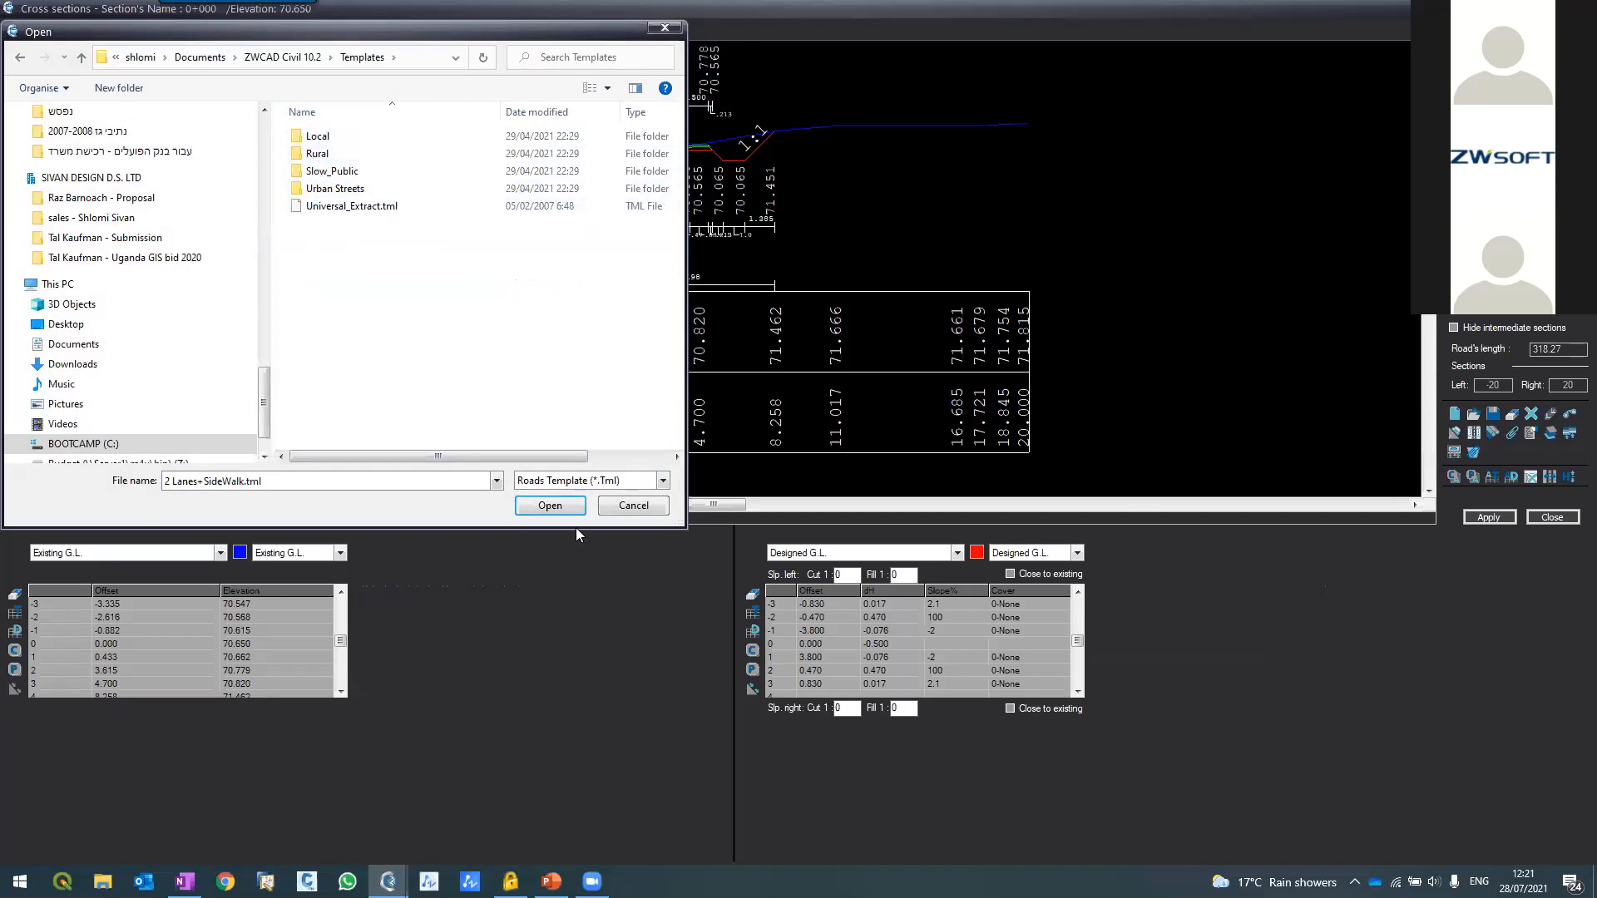
click(607, 507)
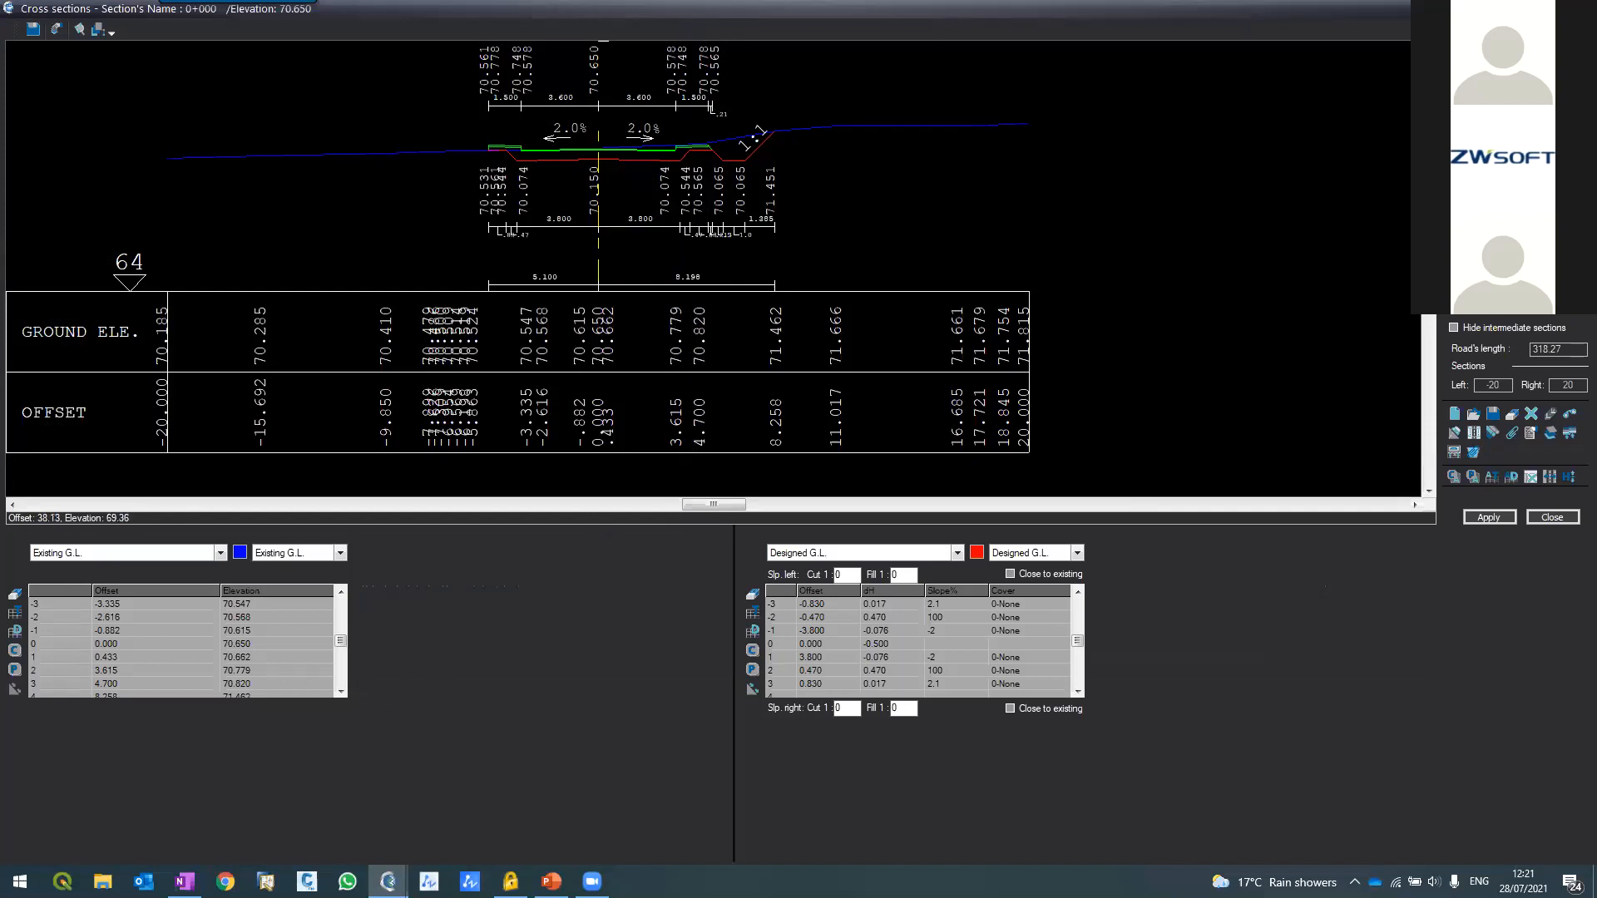
Go to cross section 0+200 and examine its lane widths, cross slopes and side slope
click(1497, 237)
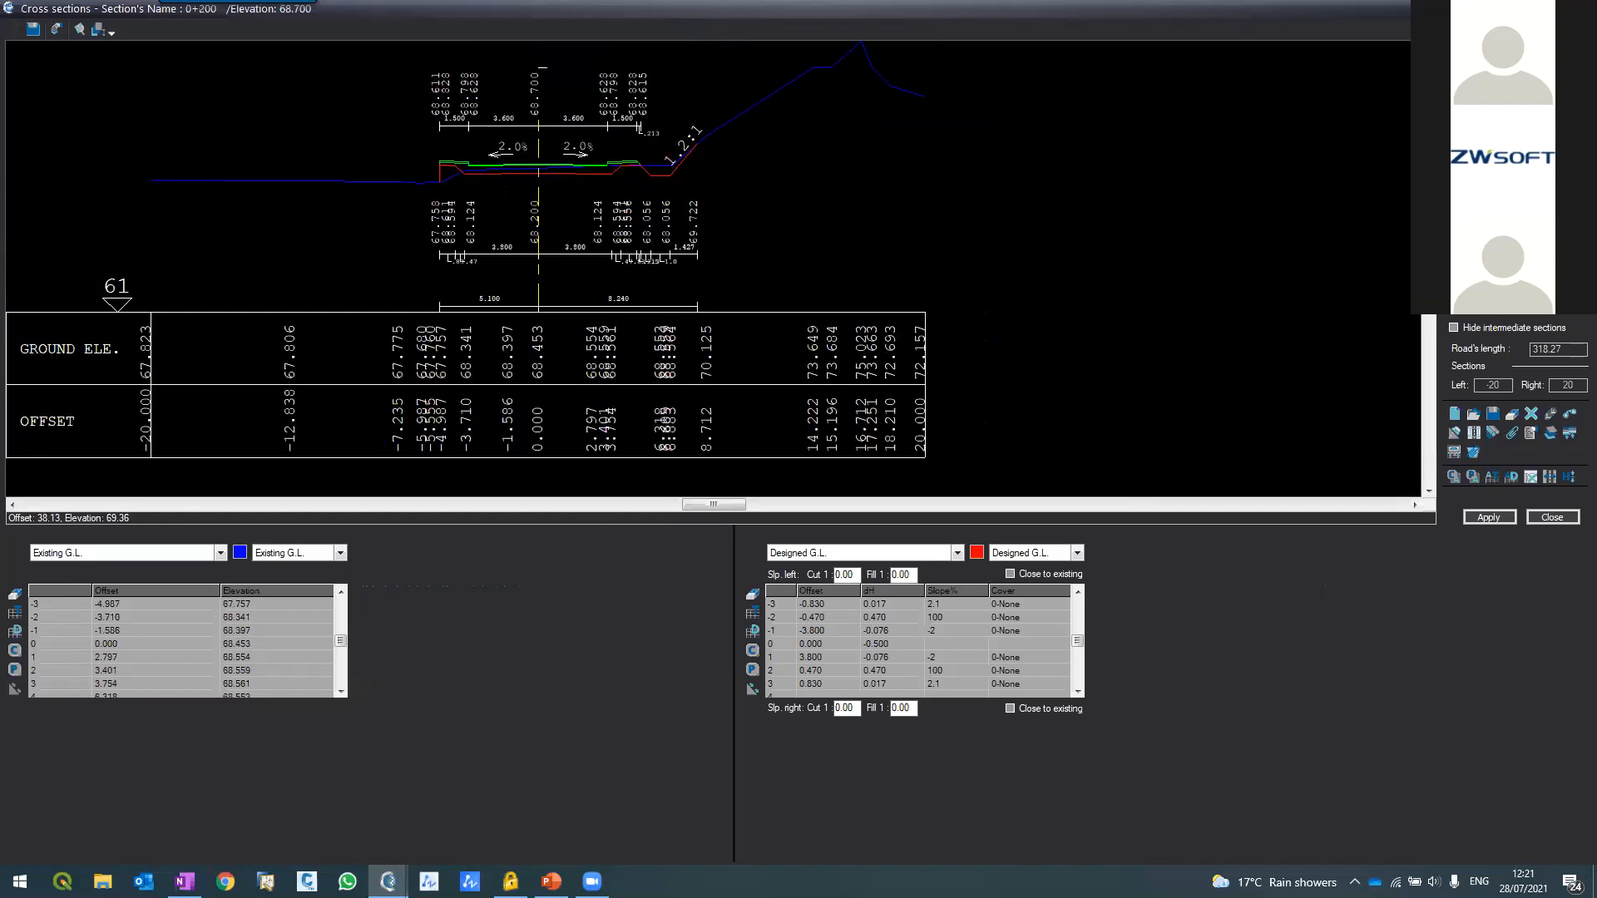
scroll(569, 141, up, 3)
scroll(569, 142, up, 3)
scroll(652, 324, down, 2)
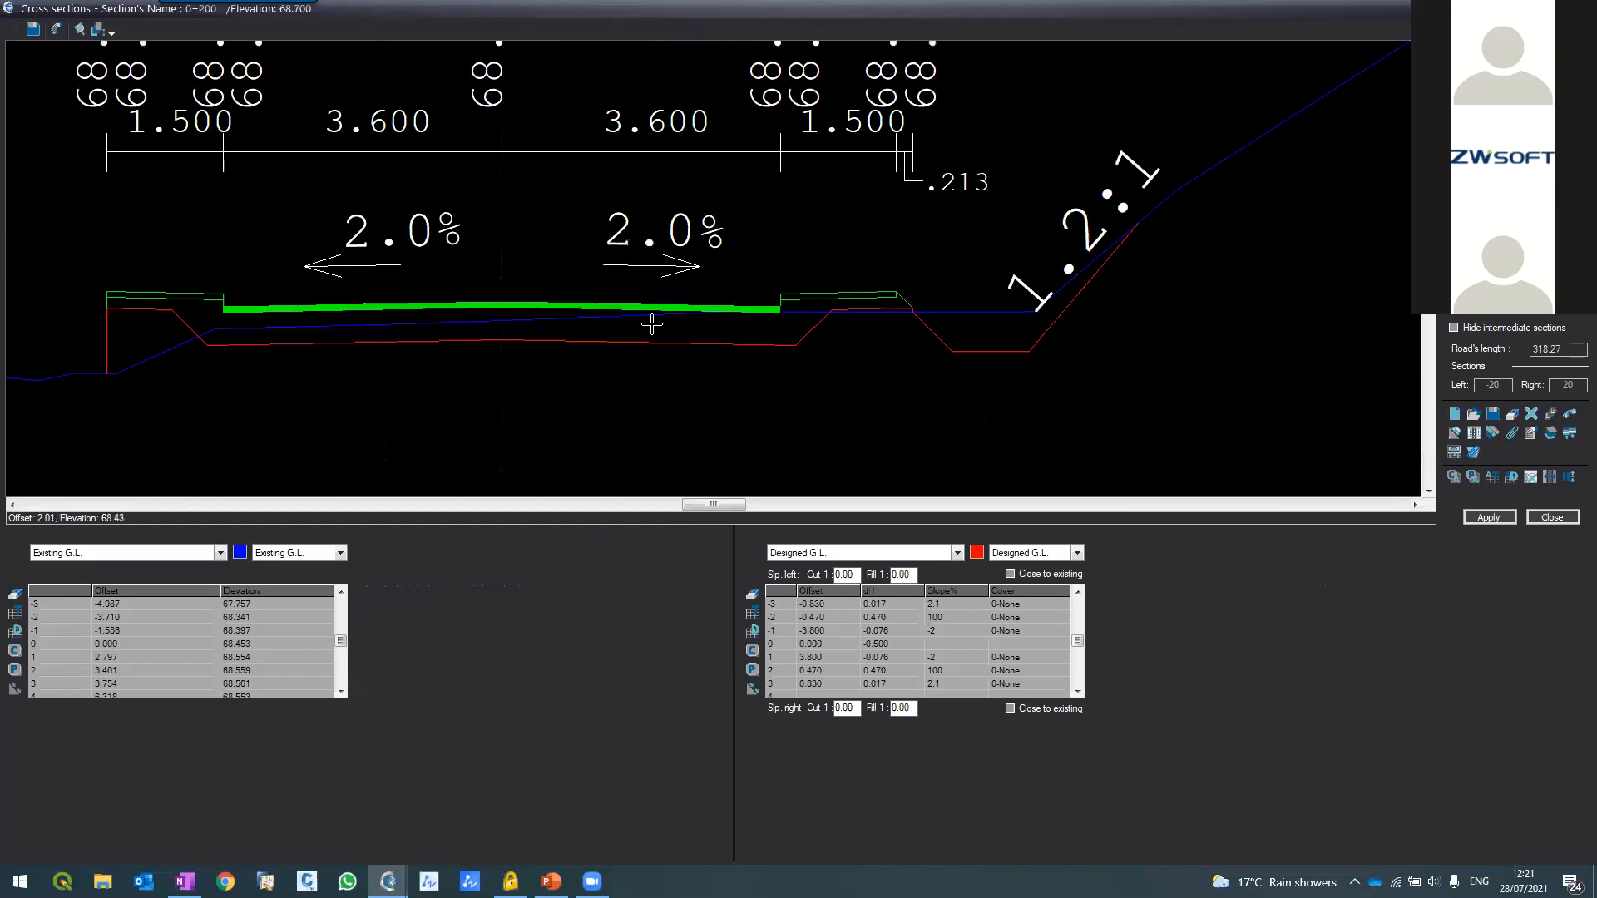
scroll(296, 99, up, 2)
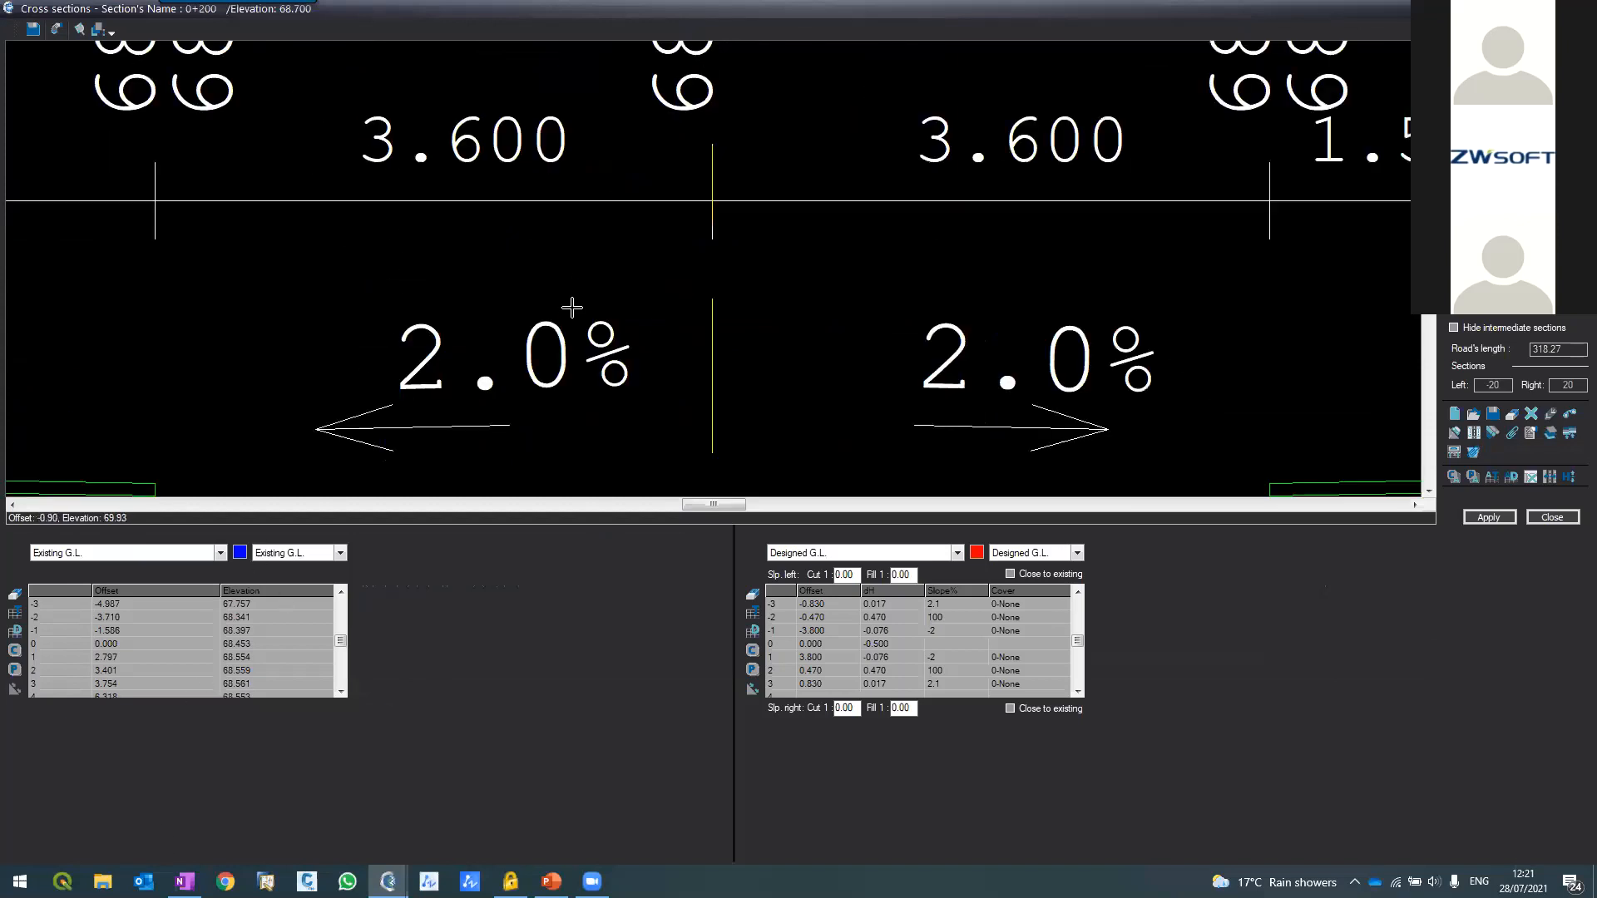
scroll(571, 307, down, 2)
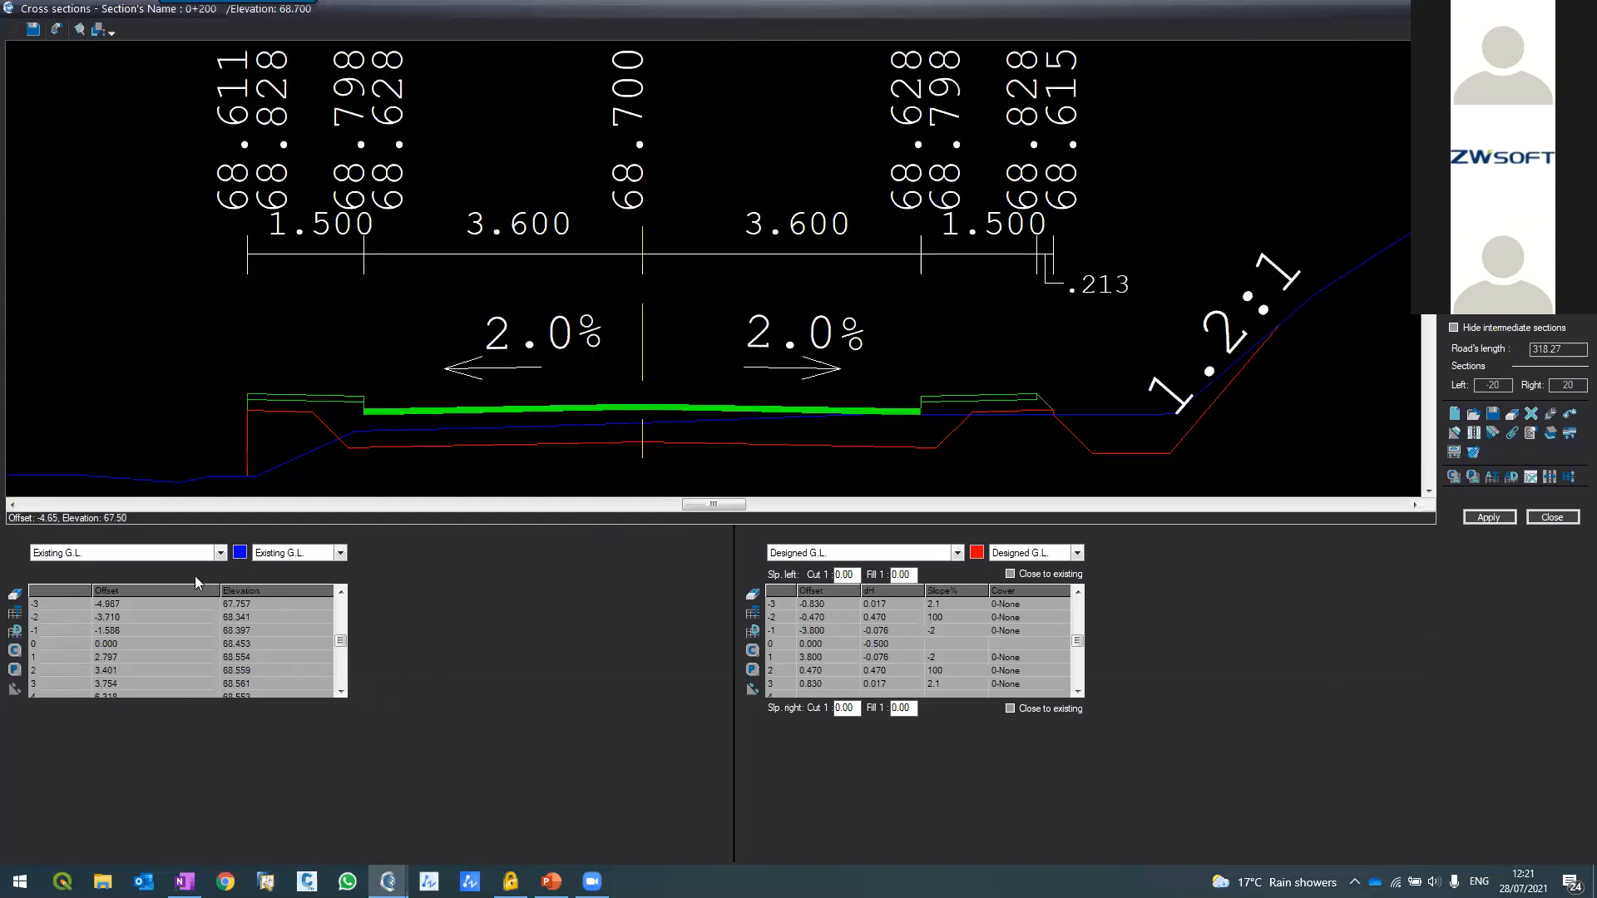
Show section 0+200's Structure data and set the offset of its left asphalt lane, row -1, to -7.2
click(194, 554)
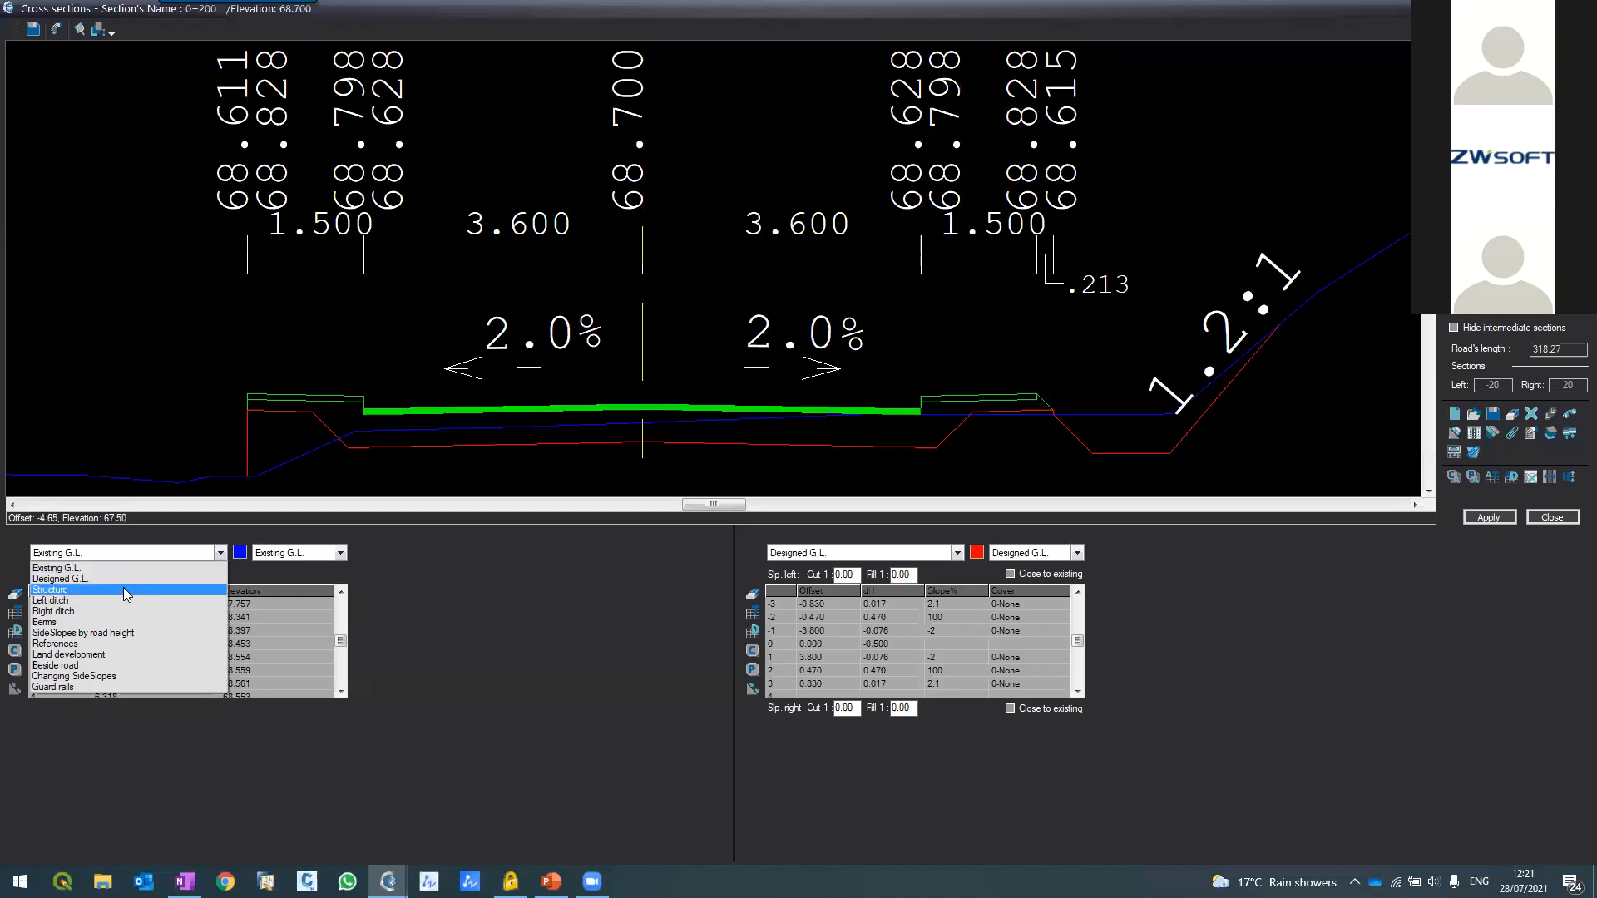
click(123, 592)
click(102, 634)
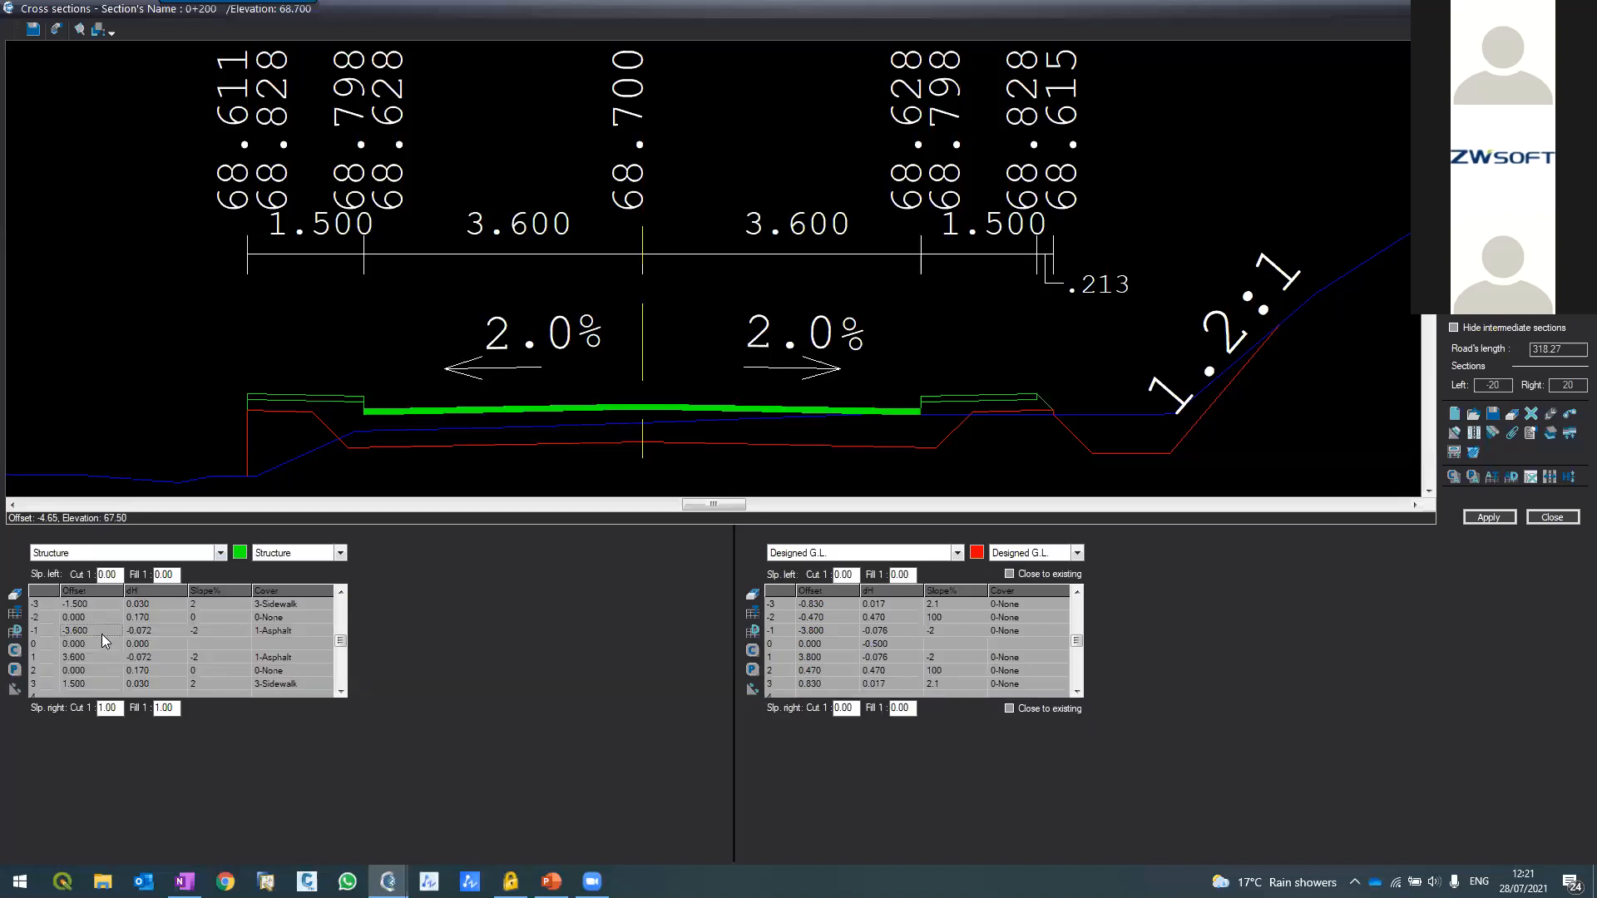
text(-3)
key(BackSpace)
text(7.2)
key(Tab)
key(Return)
Set the Designed G.L. row -1 offset to -7.4 with a -2% slope and apply the changes to section 0+200
click(824, 633)
key(BackSpace)
key(BackSpace)
key(BackSpace)
key(BackSpace)
text(7.4)
key(Tab)
text(2)
key(Return)
click(1488, 517)
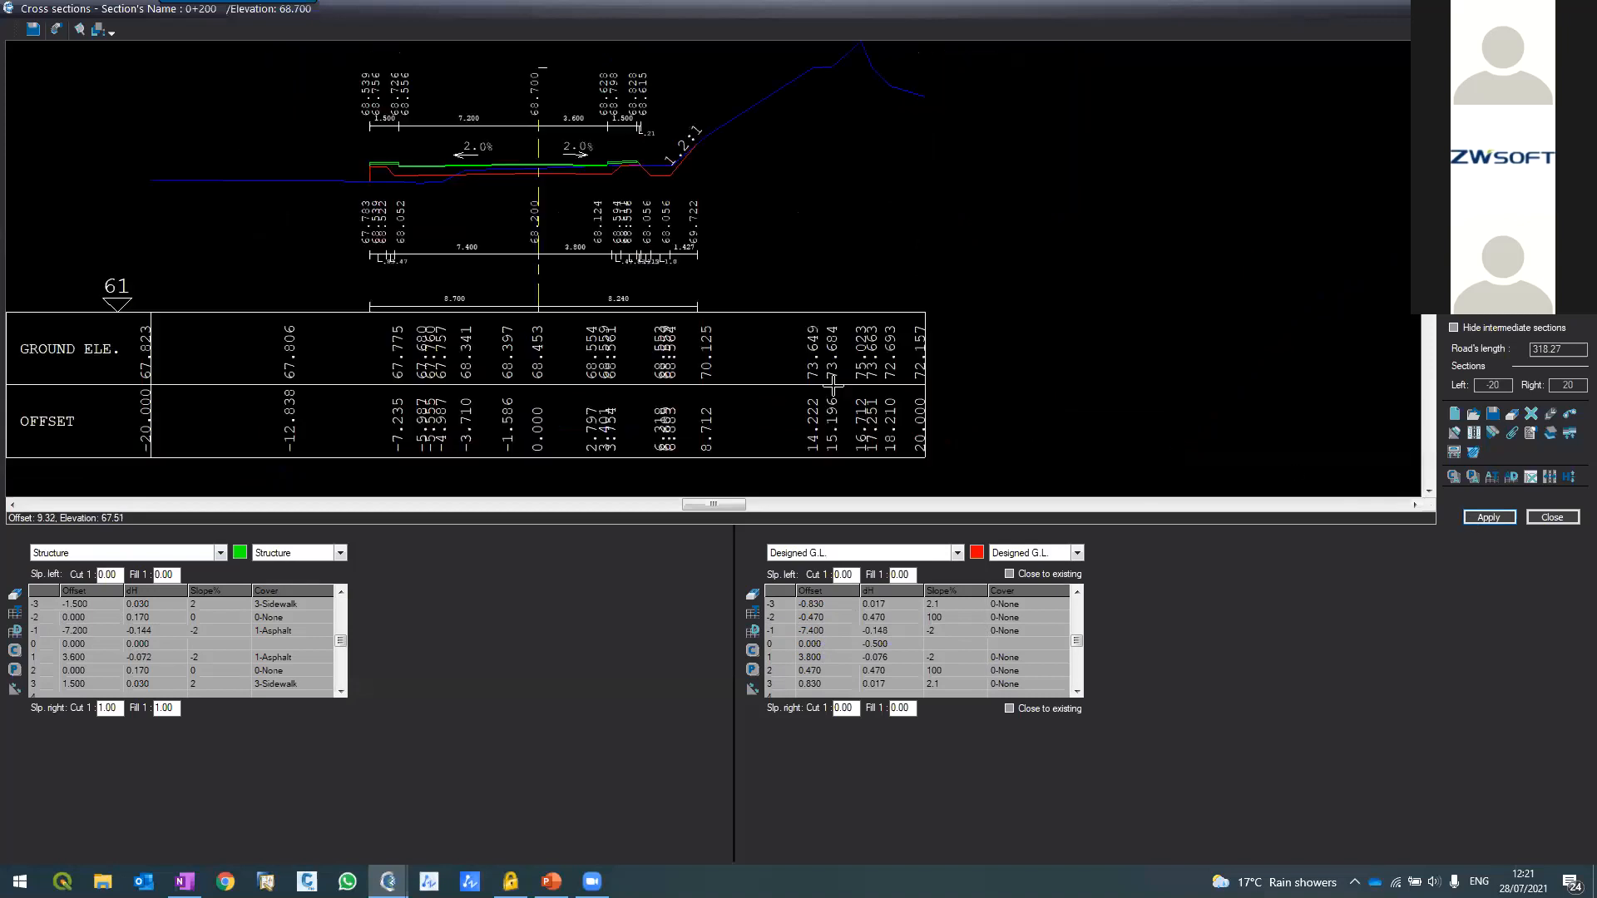
Inspect the widened left lane and send Structure row -1 to sections 0+225 through 0+318
scroll(415, 133, up, 3)
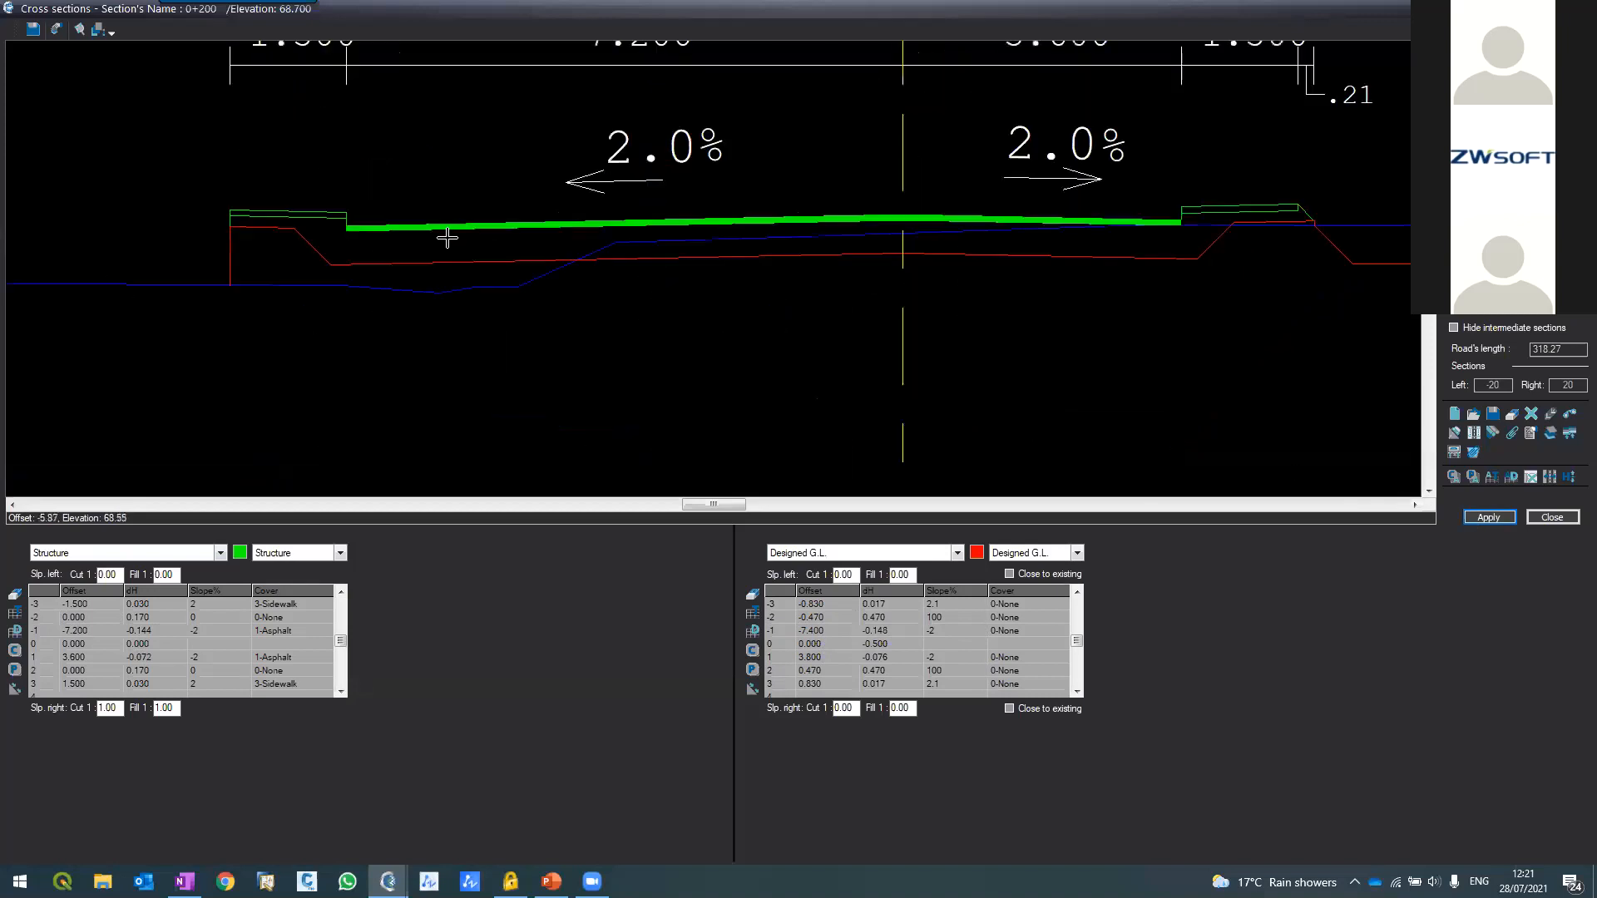
scroll(453, 216, down, 2)
scroll(508, 128, up, 2)
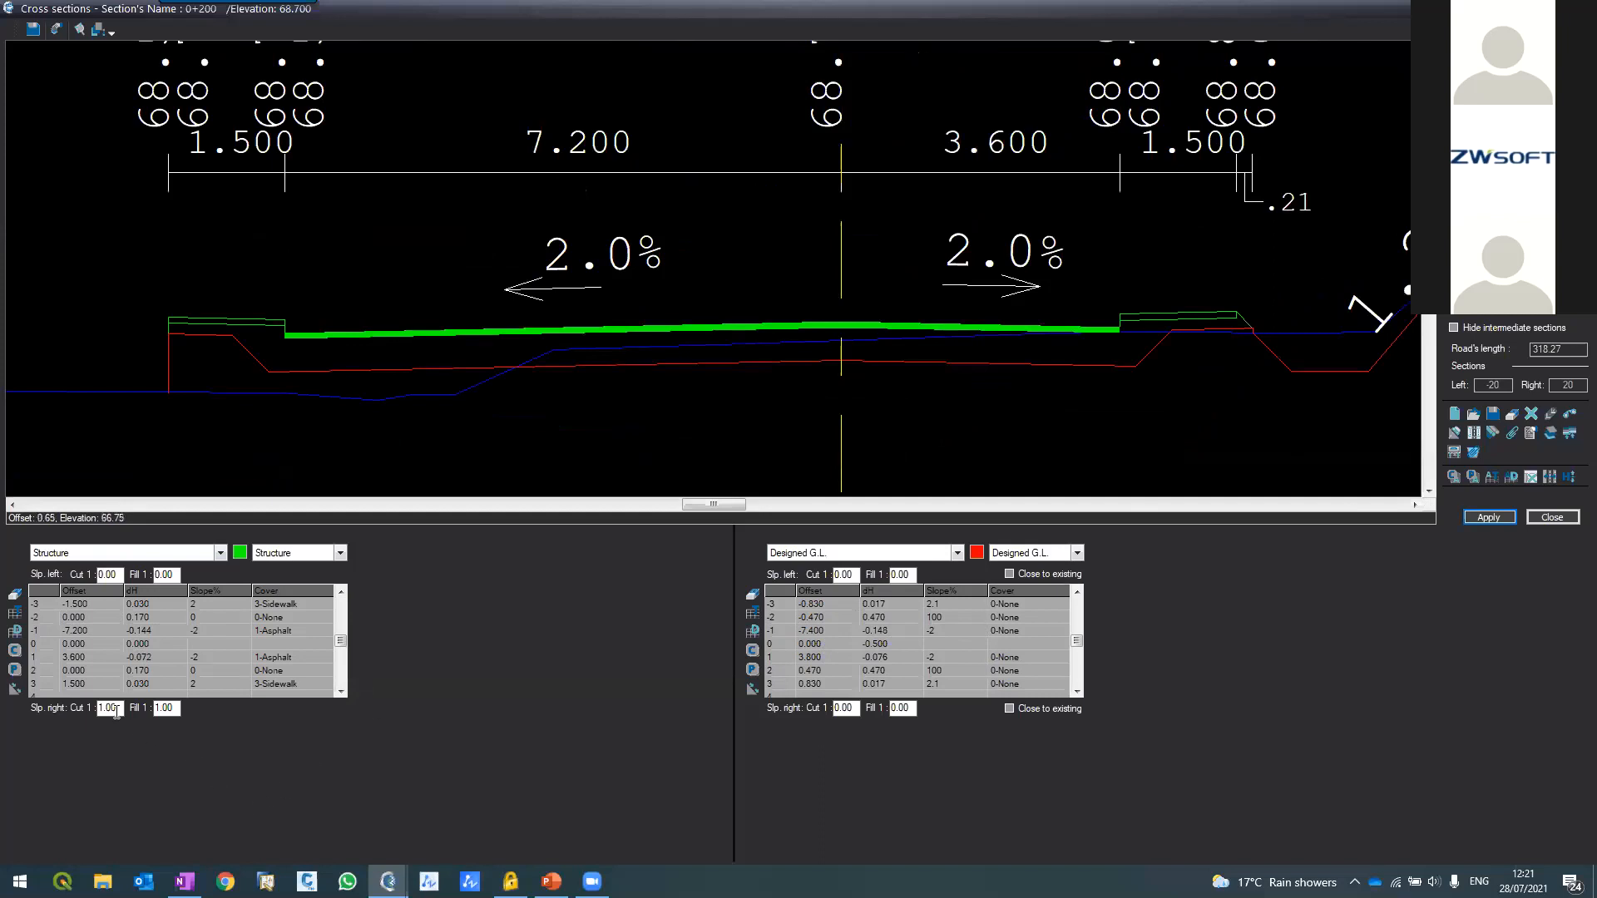
right_click(49, 637)
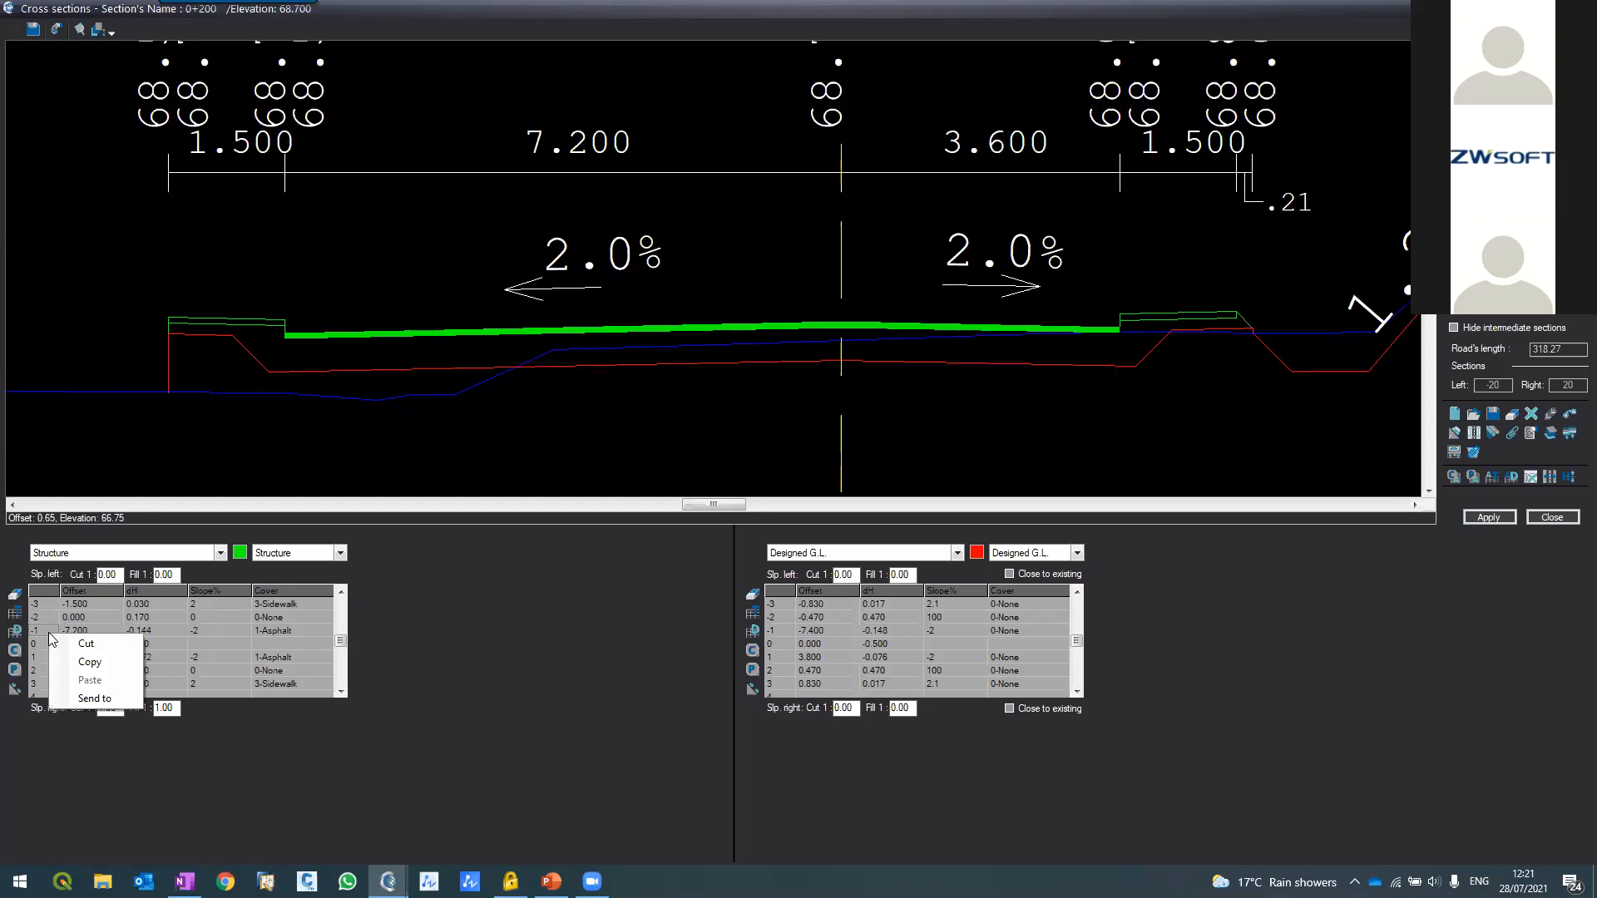
click(79, 703)
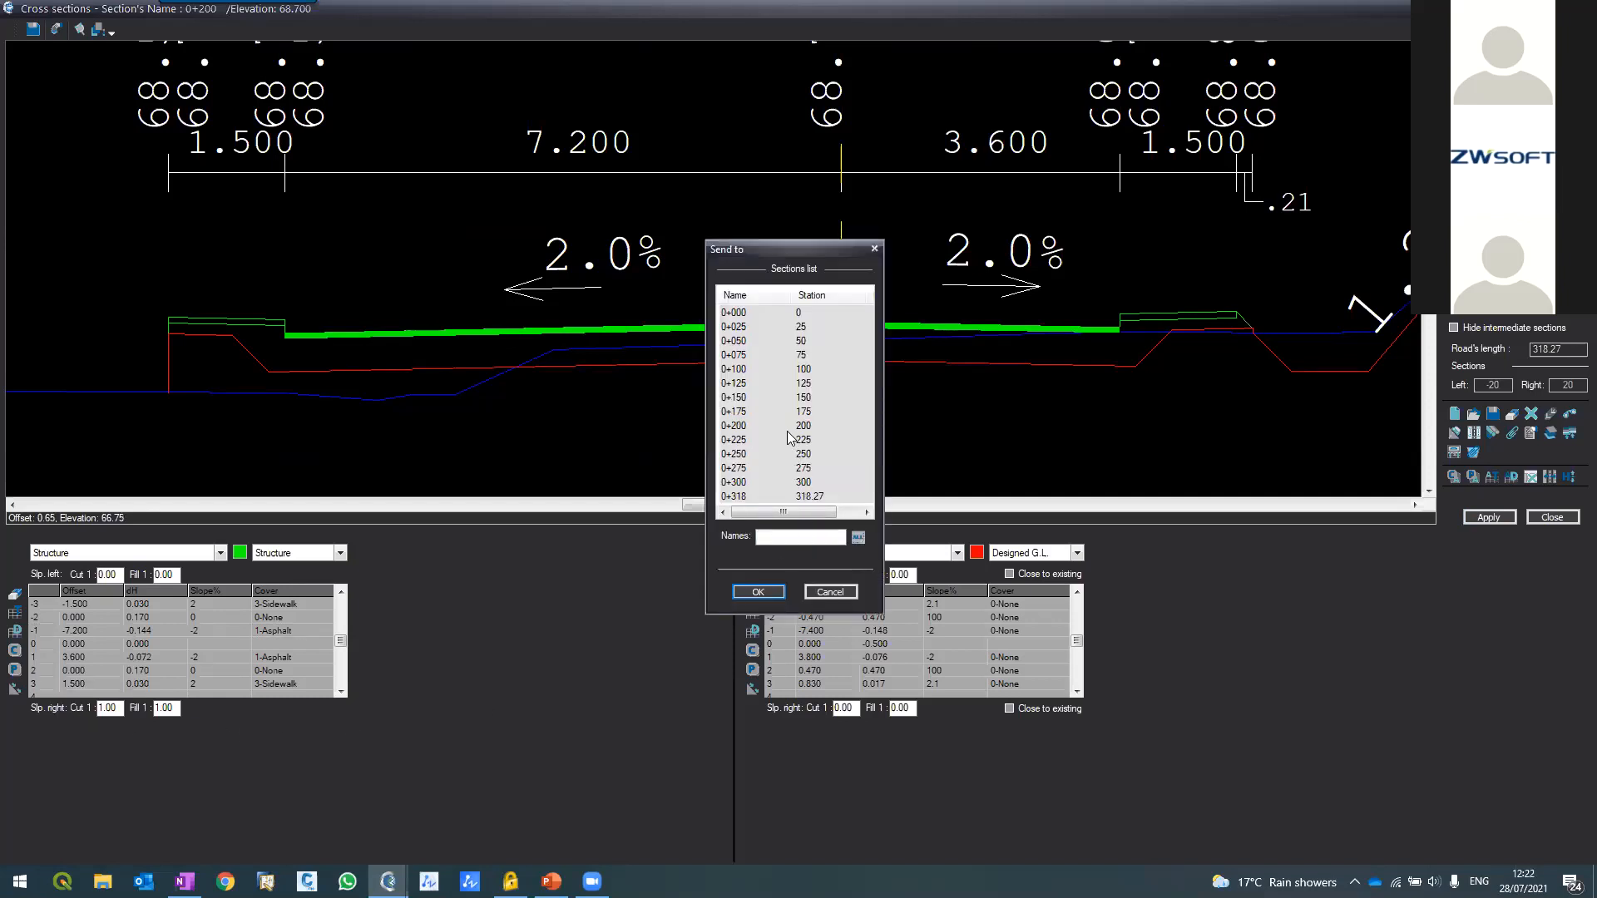
click(792, 441)
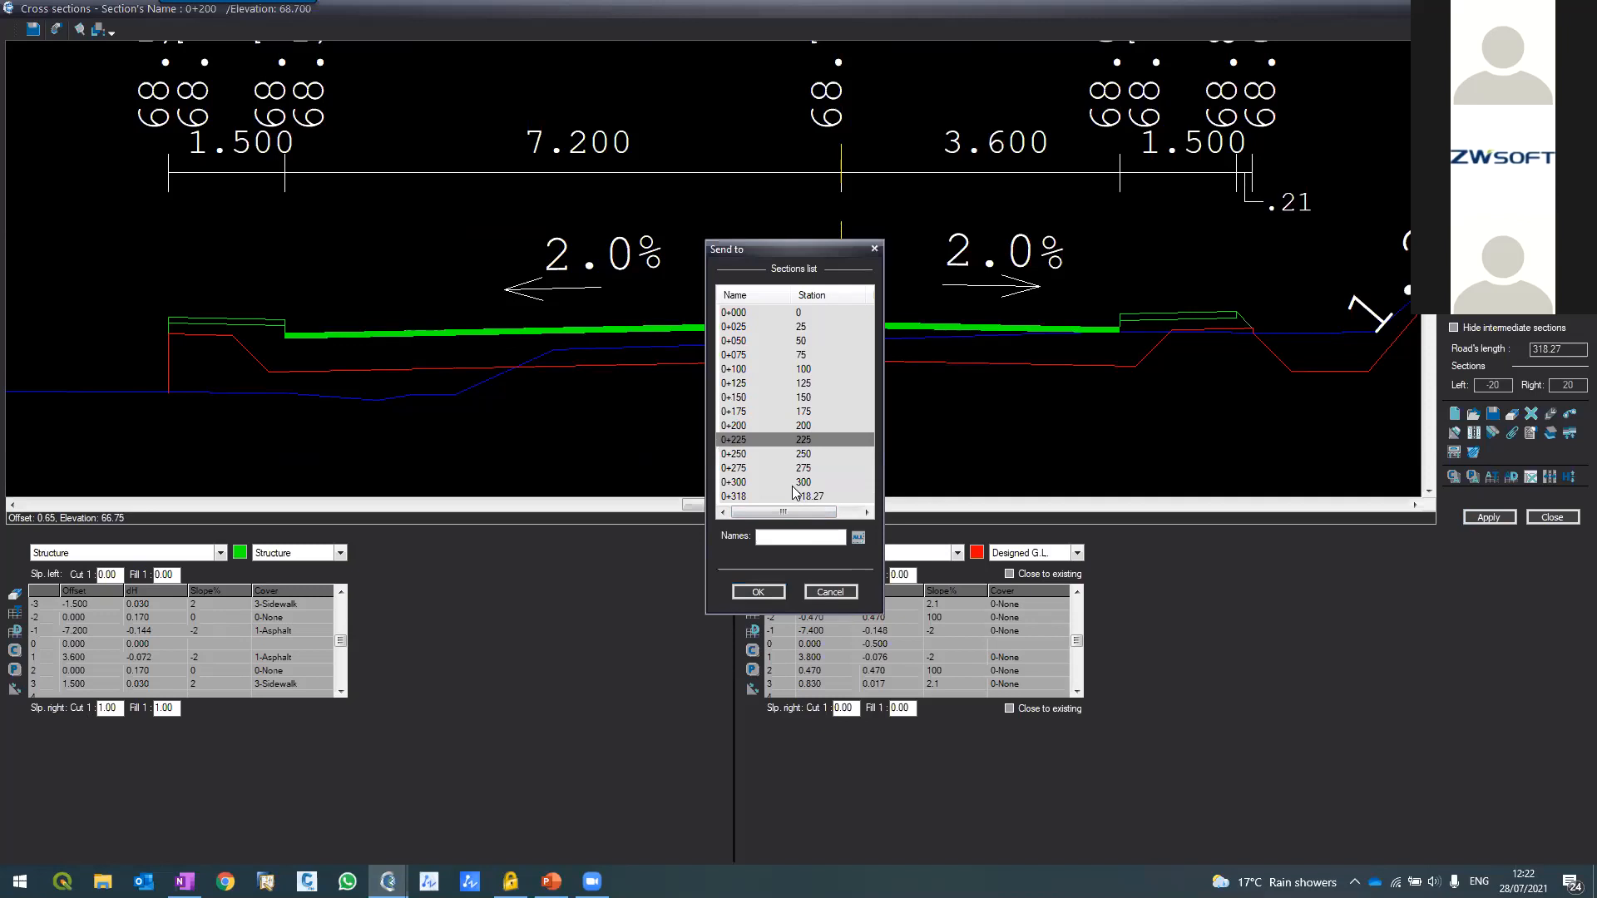
shift+click(795, 495)
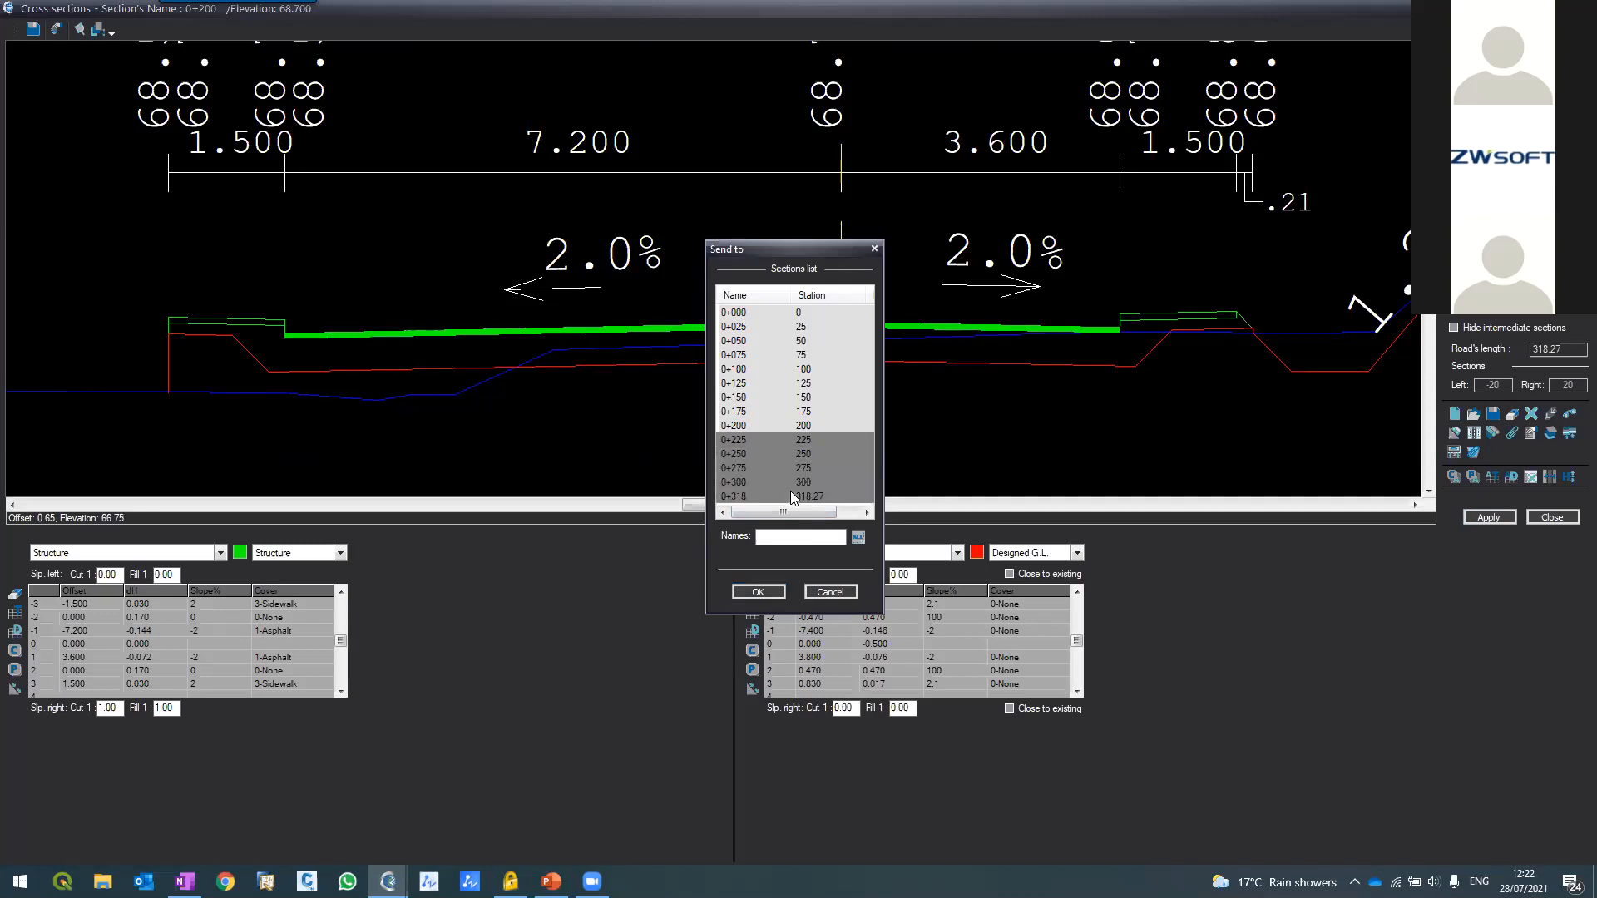
click(760, 594)
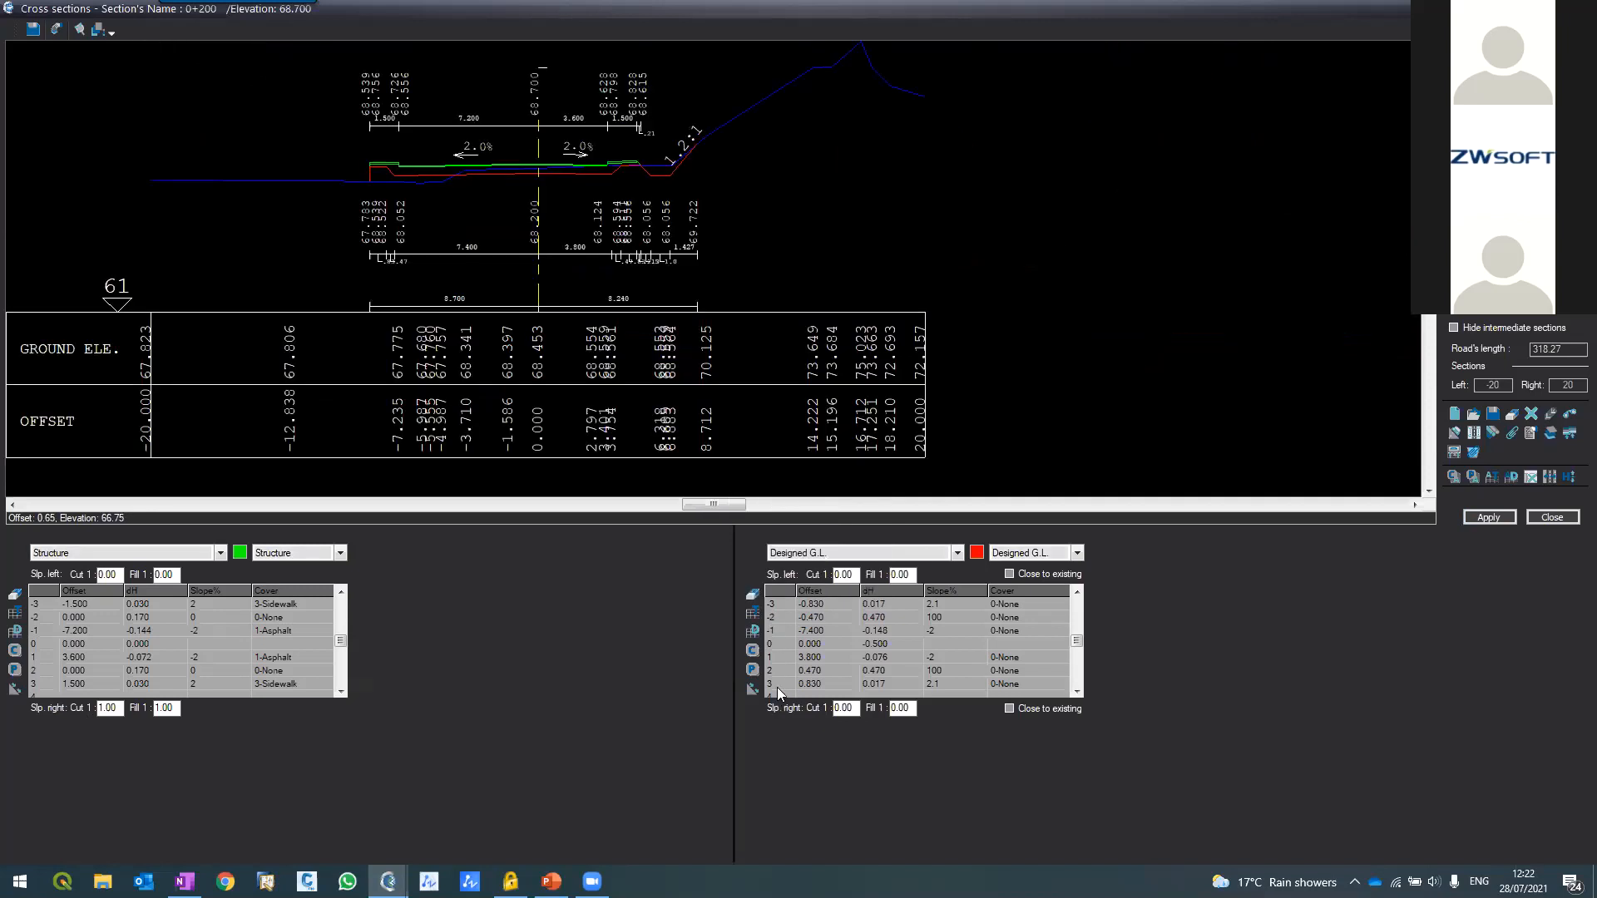
Send Designed G.L. row 1 of section 0+200 to sections 0+200 through 0+318
right_click(775, 655)
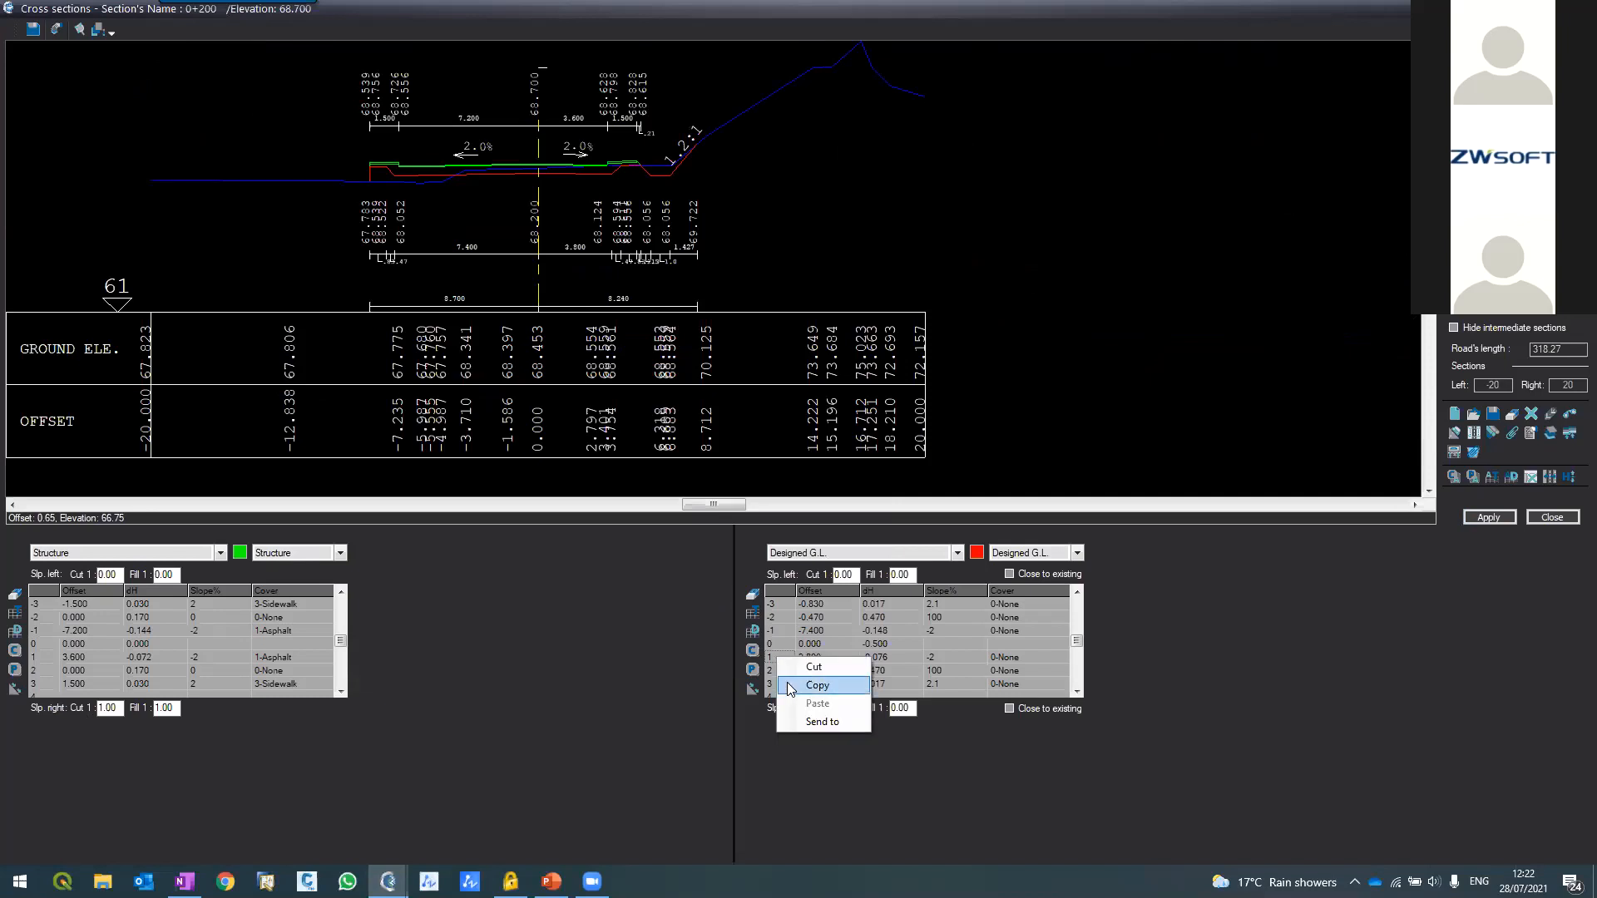
click(800, 725)
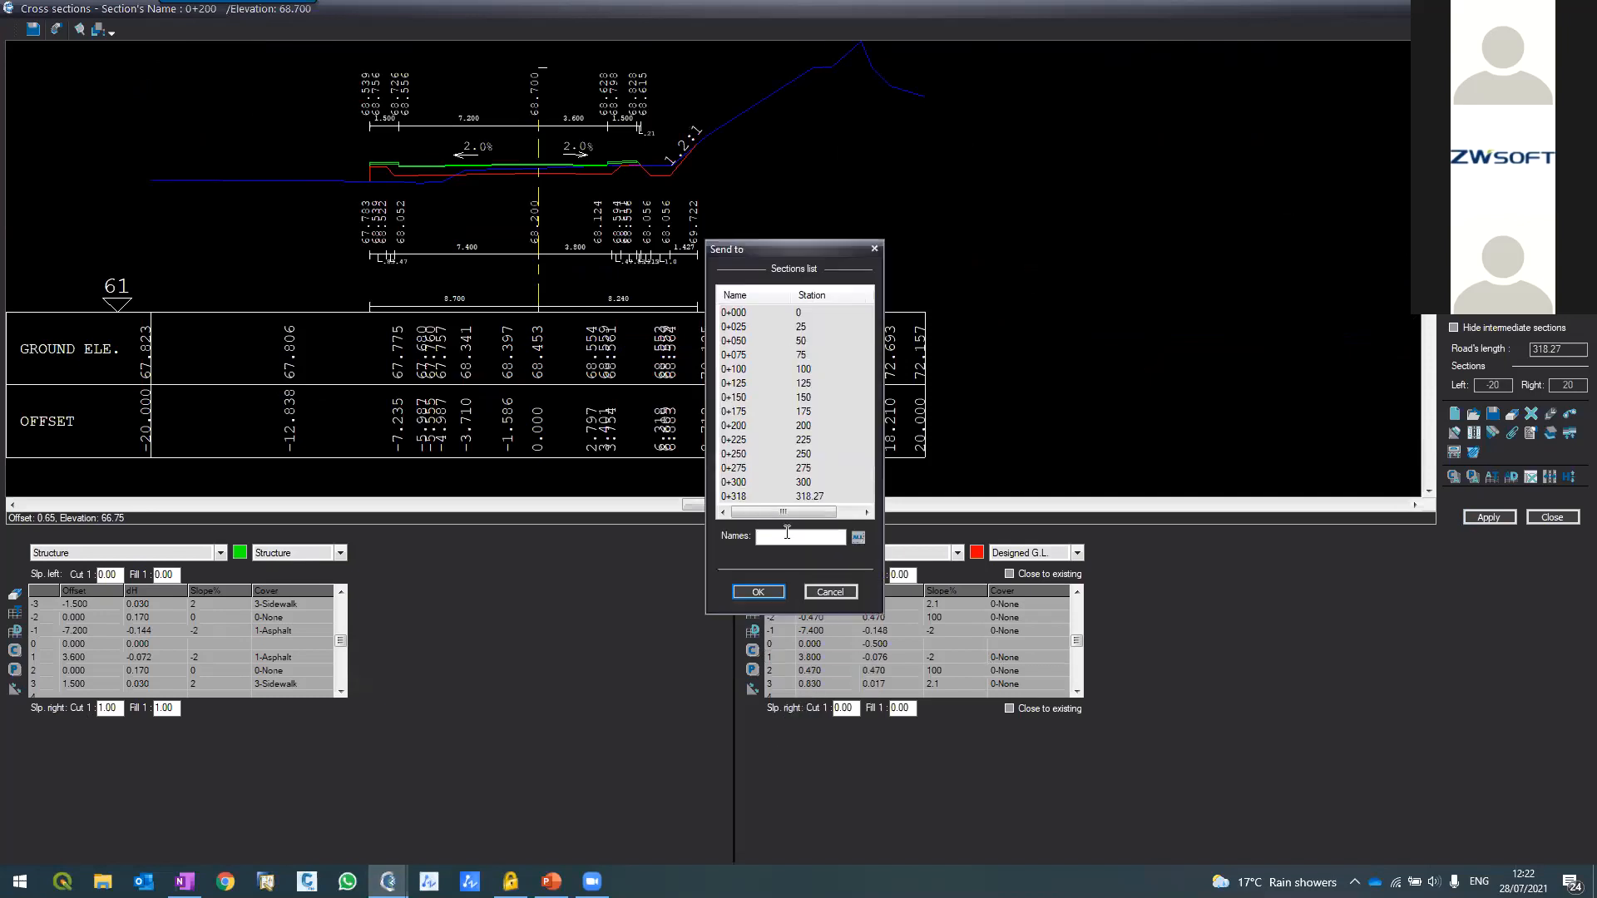
click(735, 424)
shift+click(775, 498)
click(764, 593)
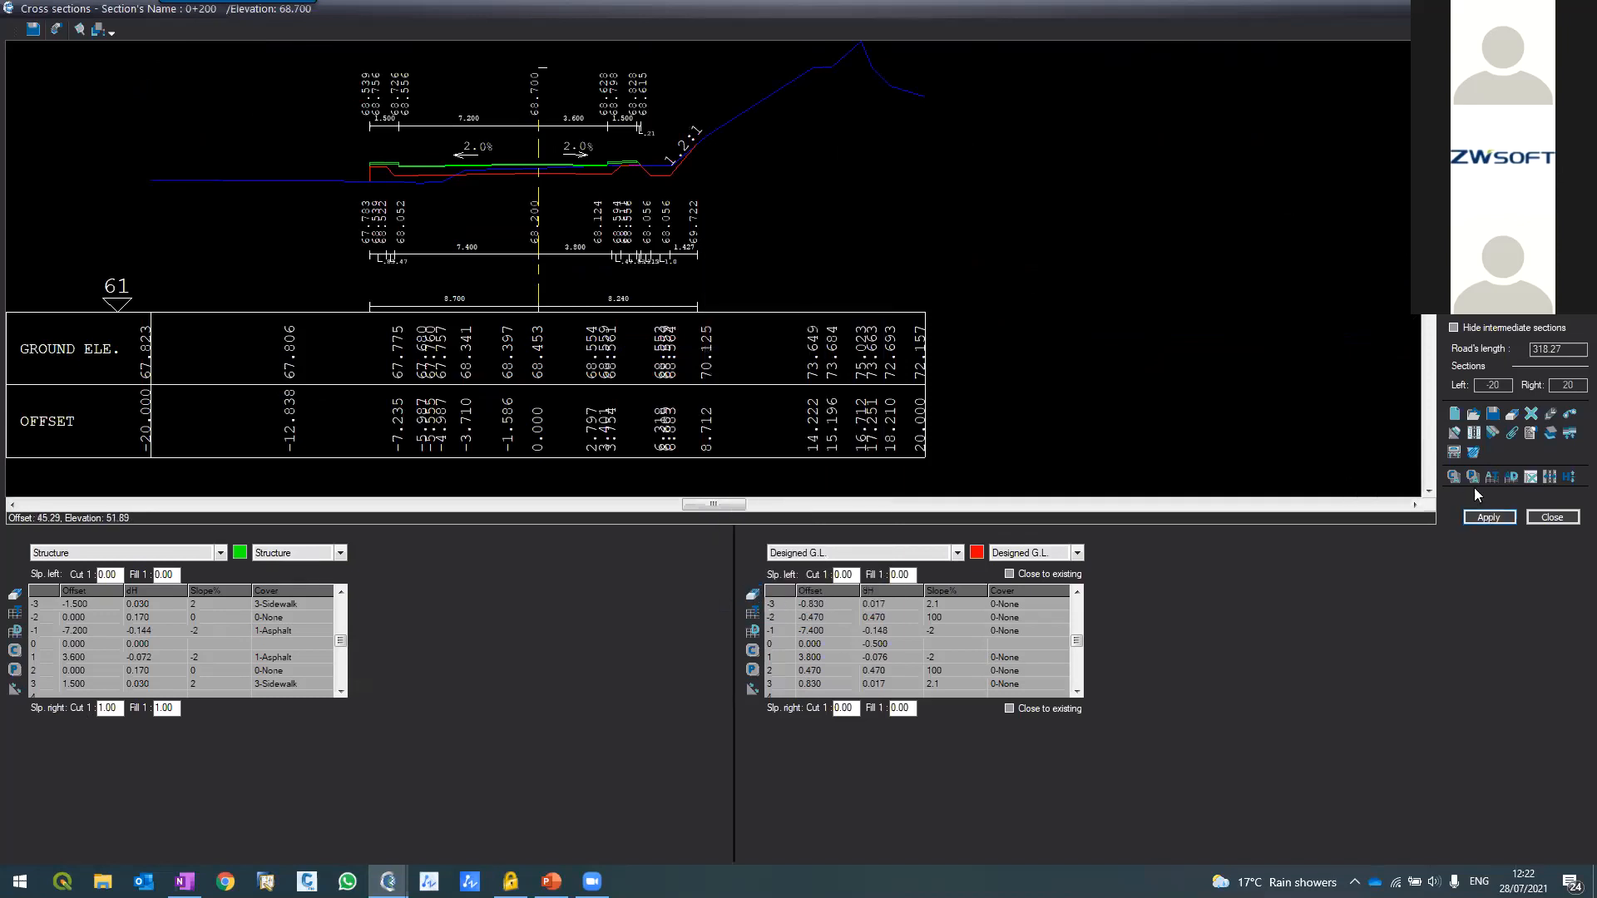
click(1473, 439)
click(761, 470)
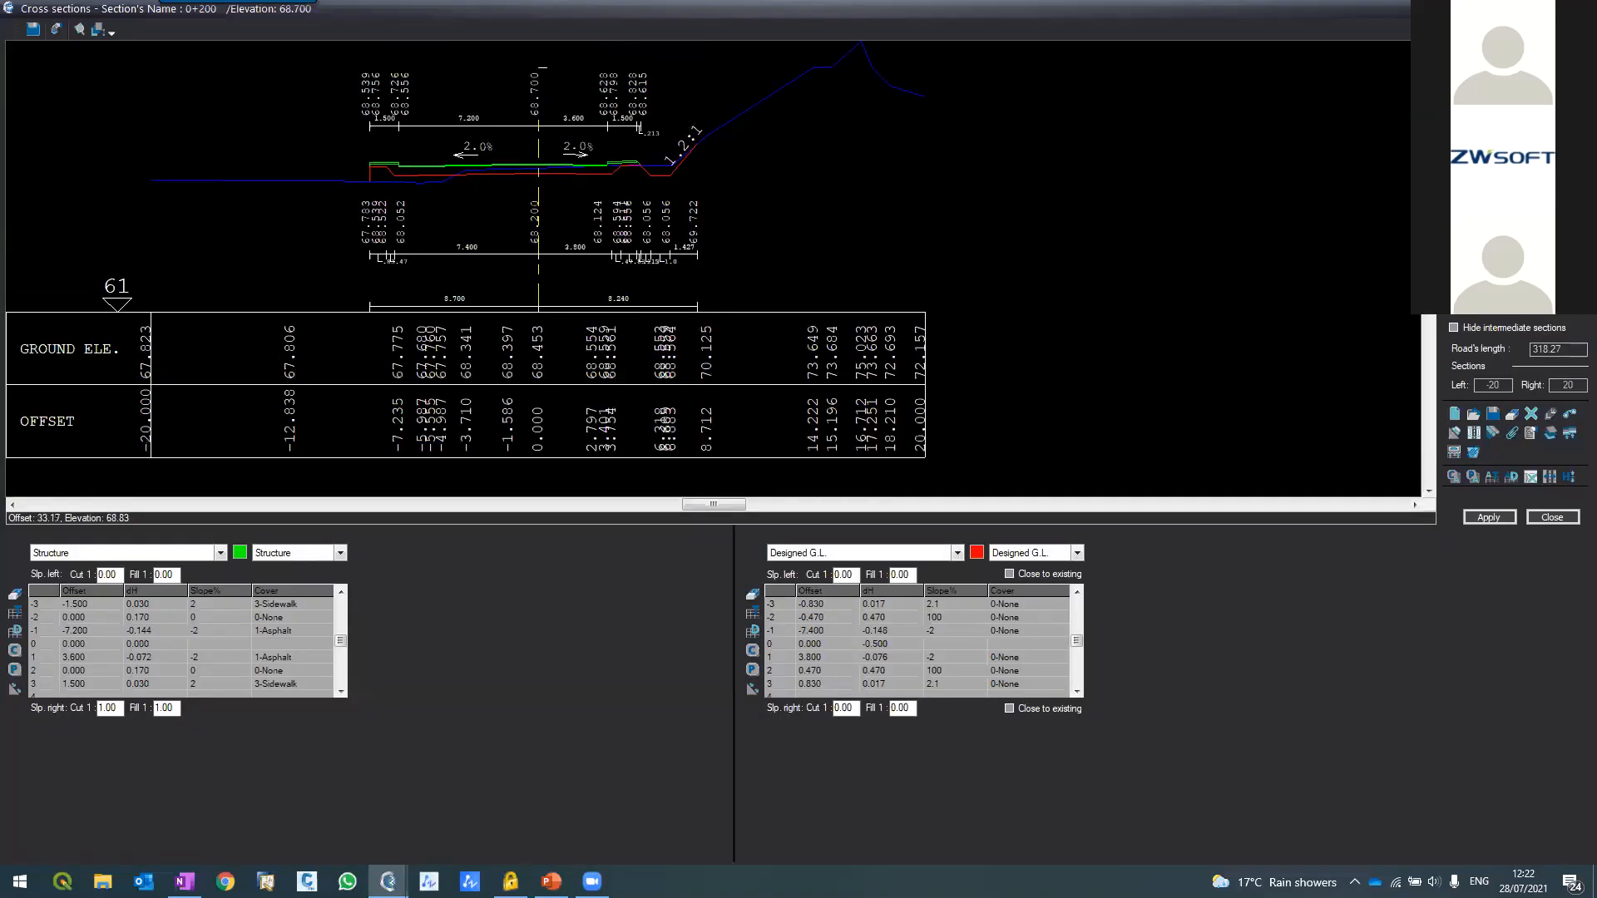
Page through the neighbouring cross sections to check the widened lane at 0+225, and return to section 0+200
key(Page_Up)
key(Page_Up)
key(Page_Up)
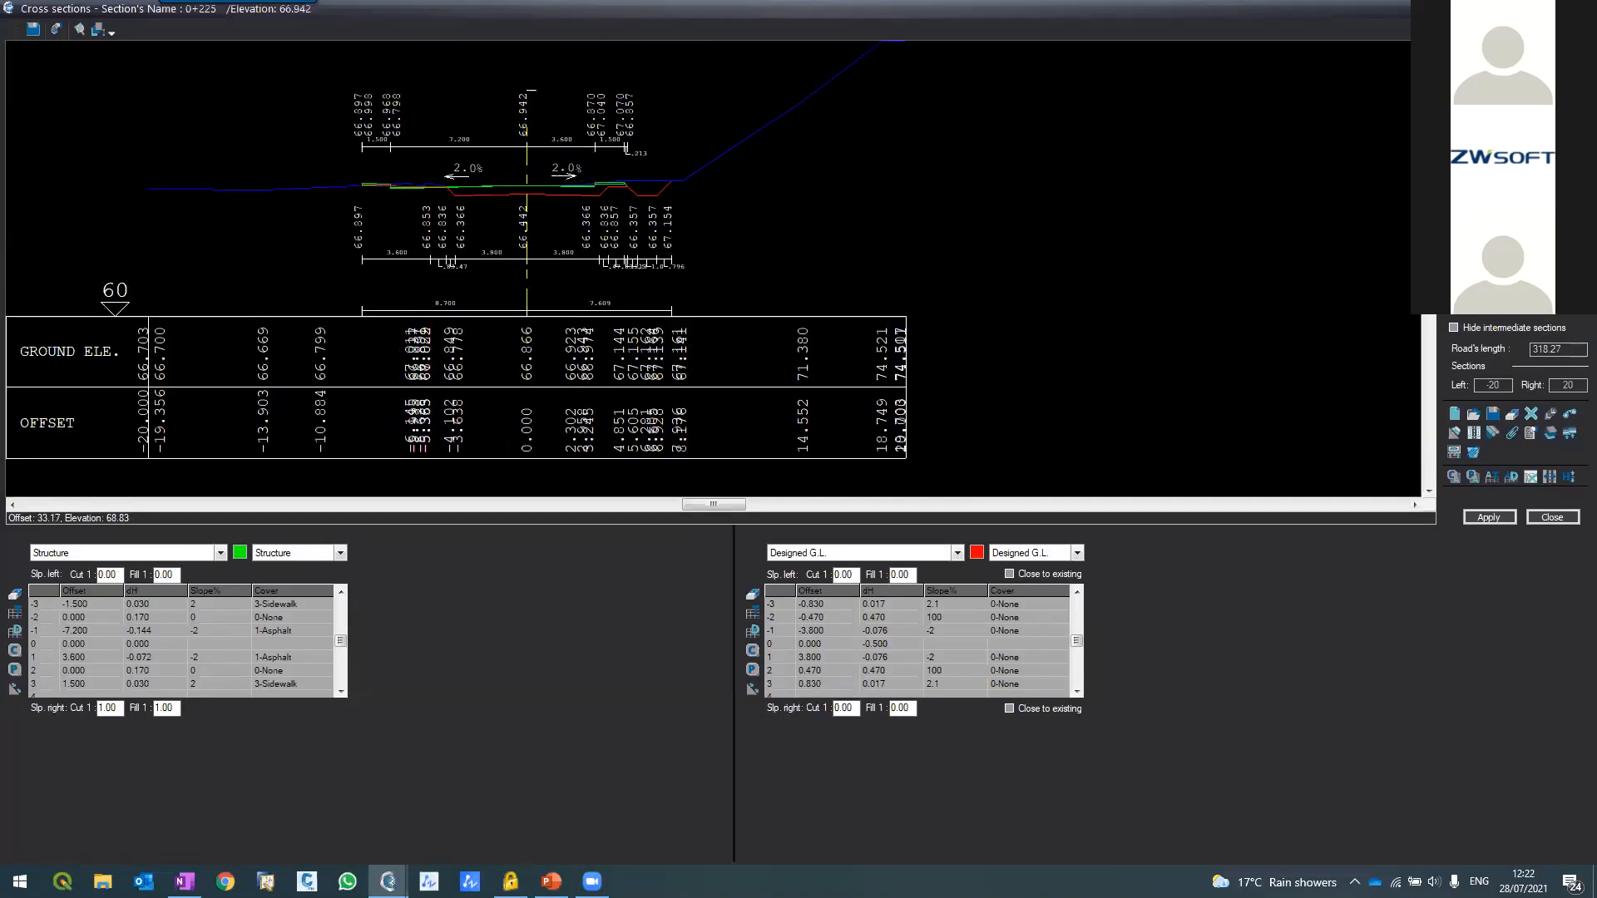
key(Page_Up)
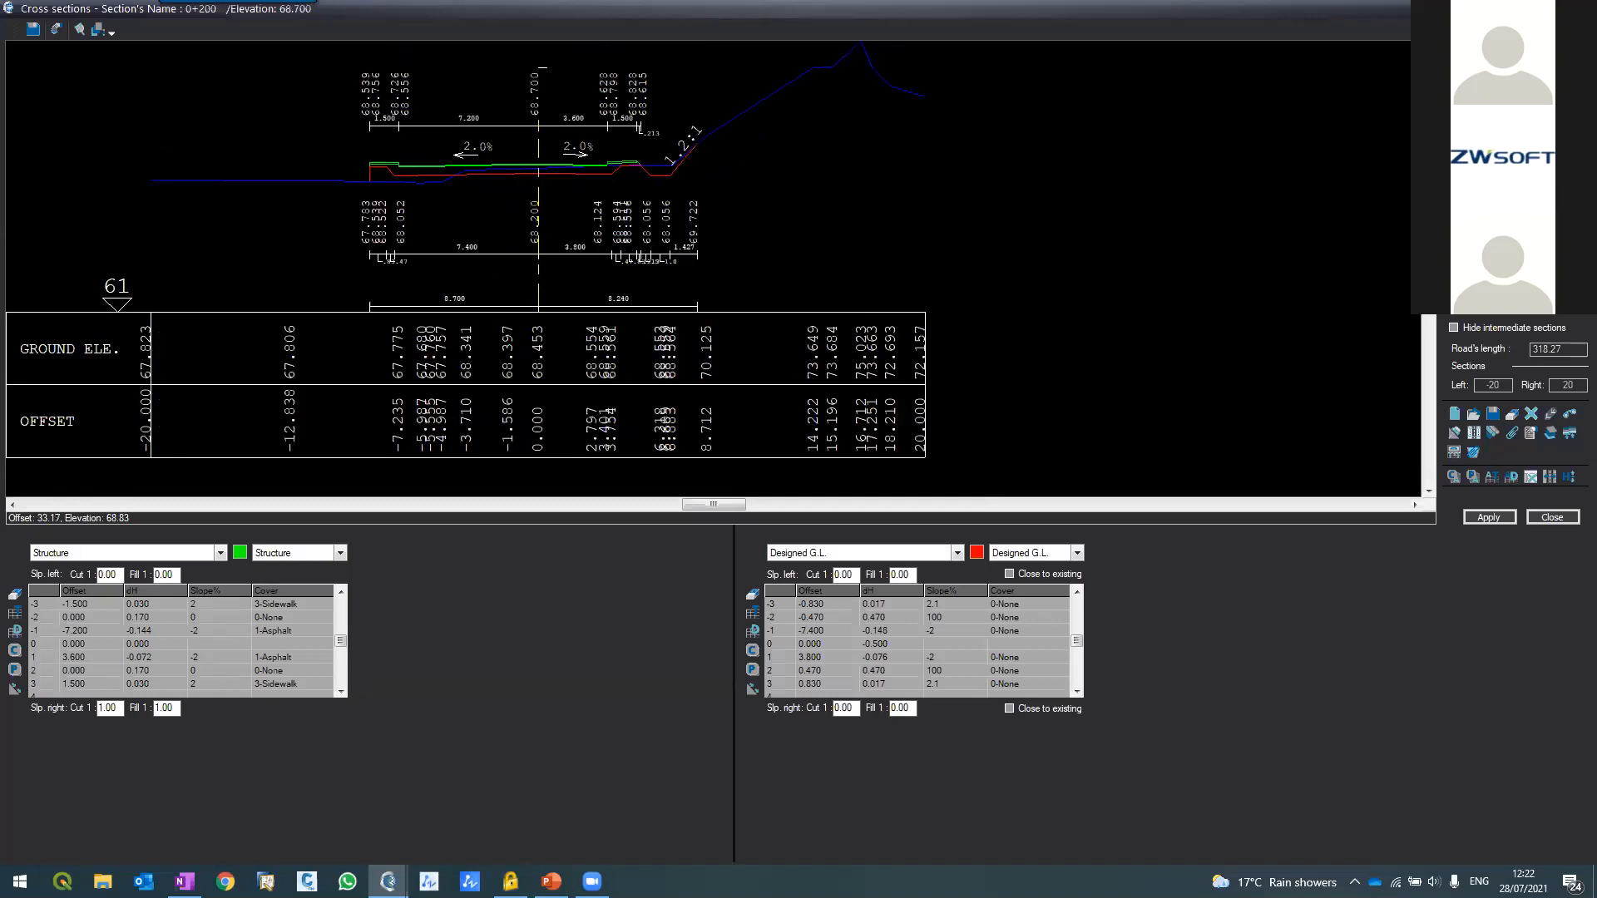
Send Designed G.L. row -1 of section 0+200 to sections 0+225 through 0+318
right_click(774, 627)
click(794, 694)
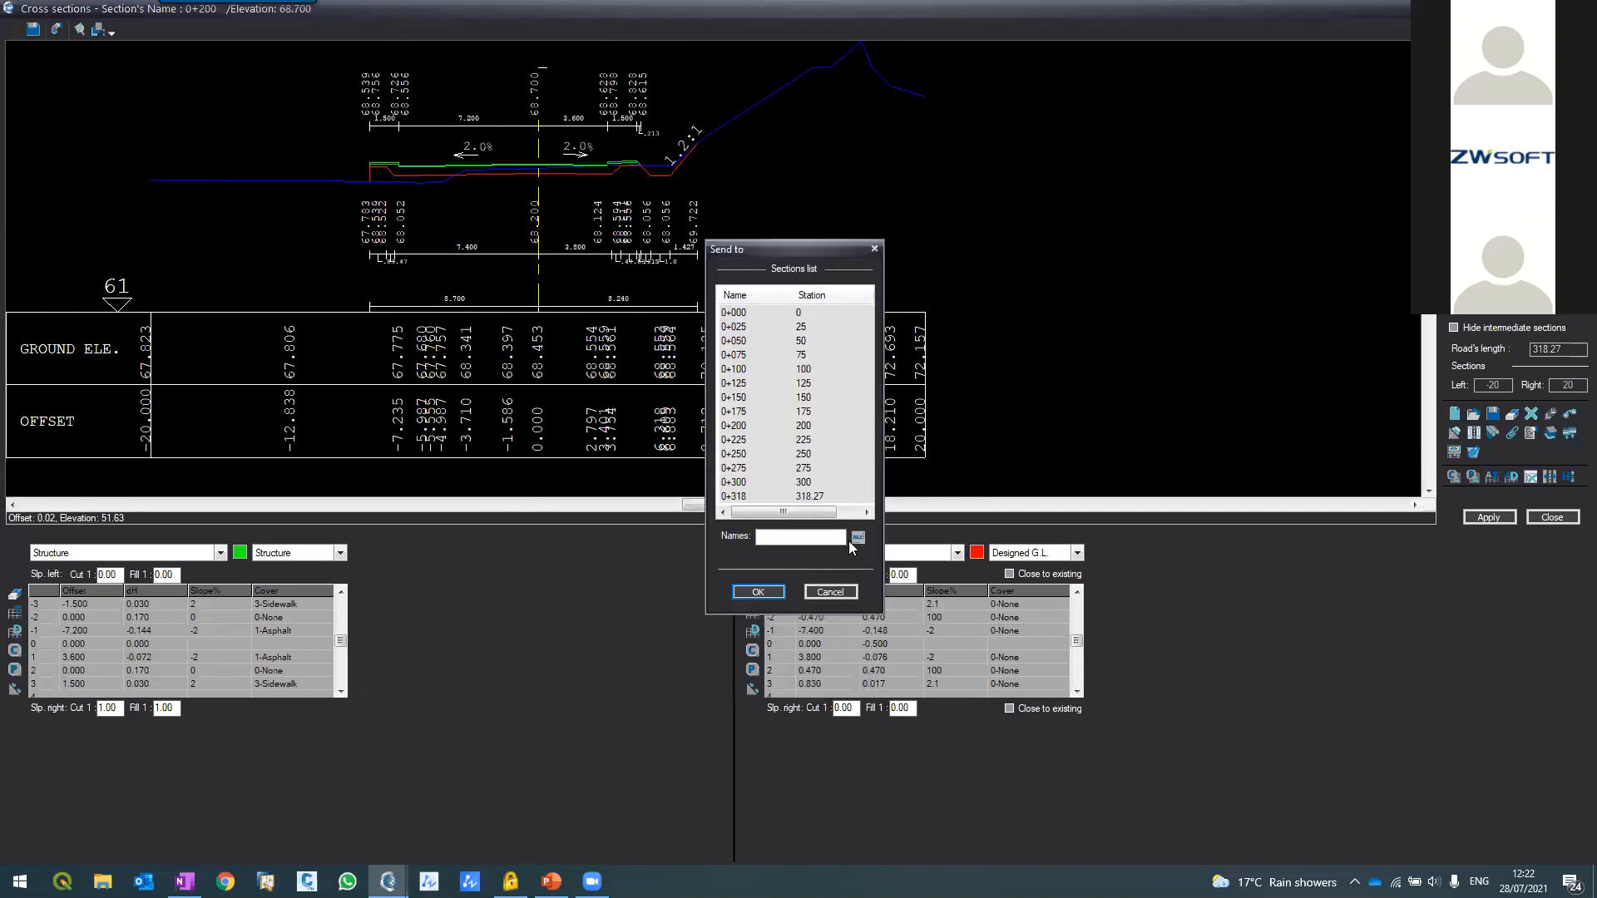
click(750, 443)
shift+click(743, 496)
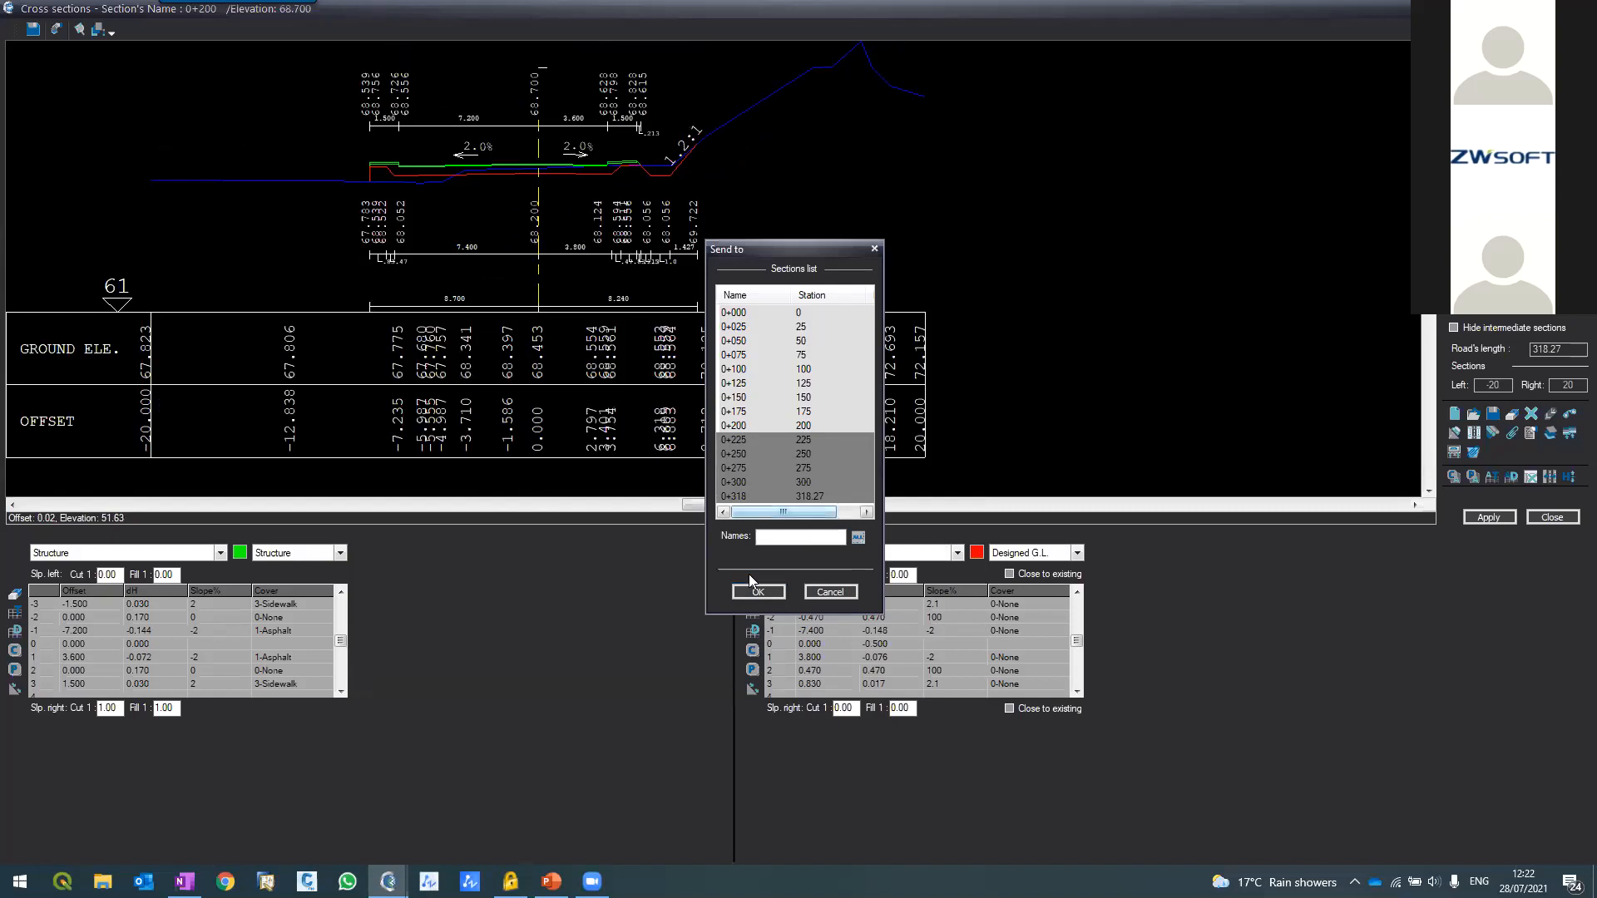
click(755, 591)
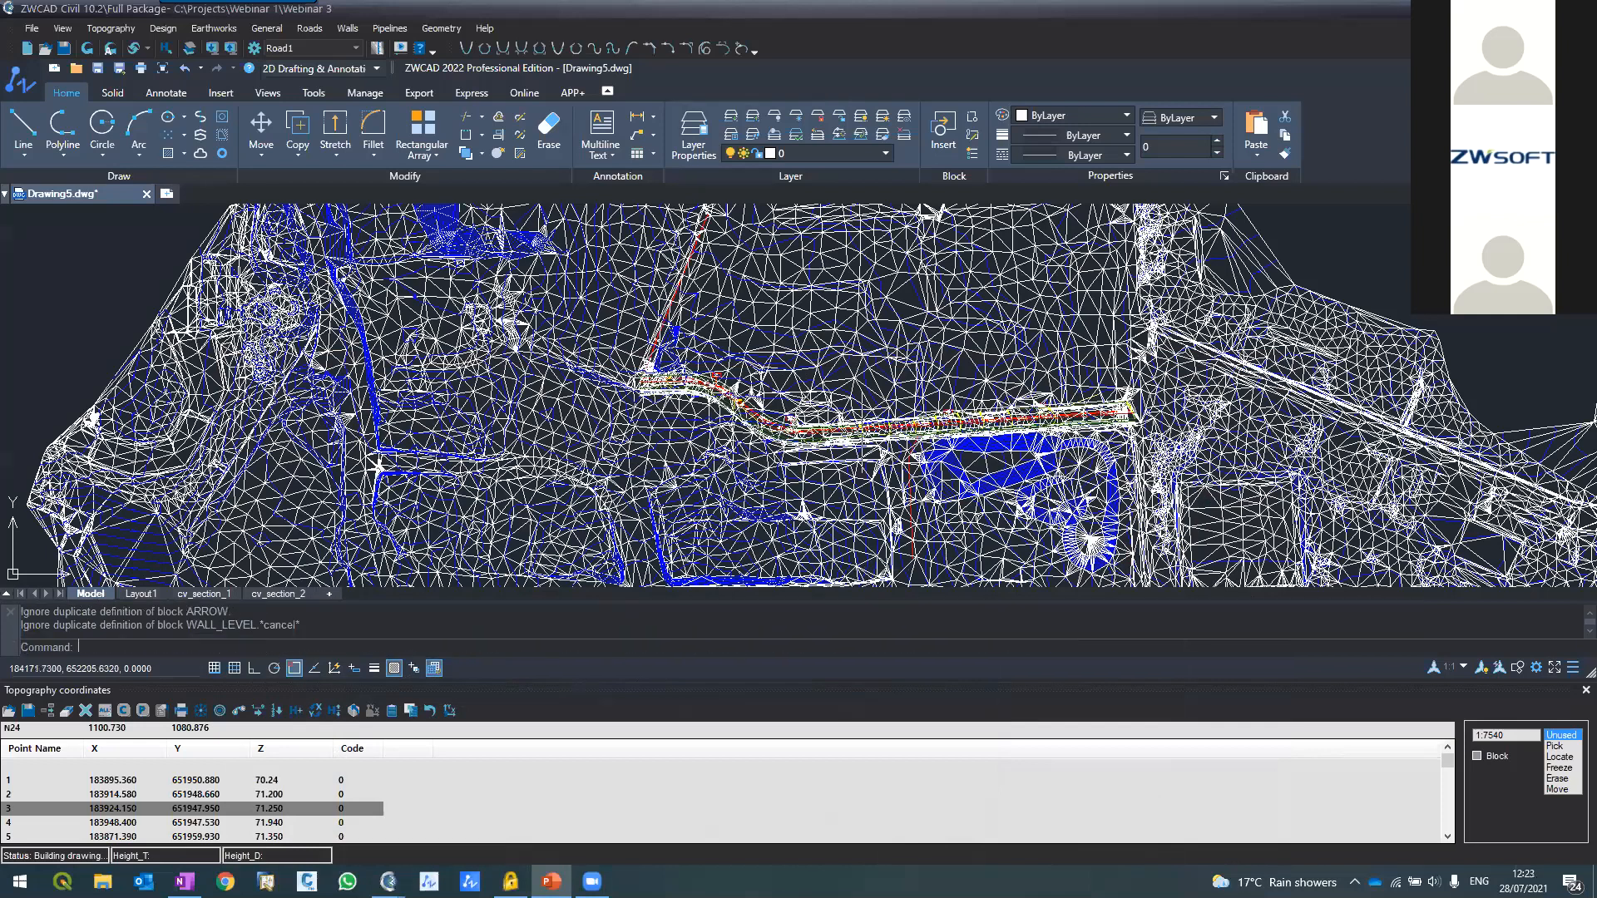
Freeze the terrain triangles layer in the plan drawing by picking one of the triangulation lines
scroll(861, 429, up, 5)
scroll(767, 444, up, 2)
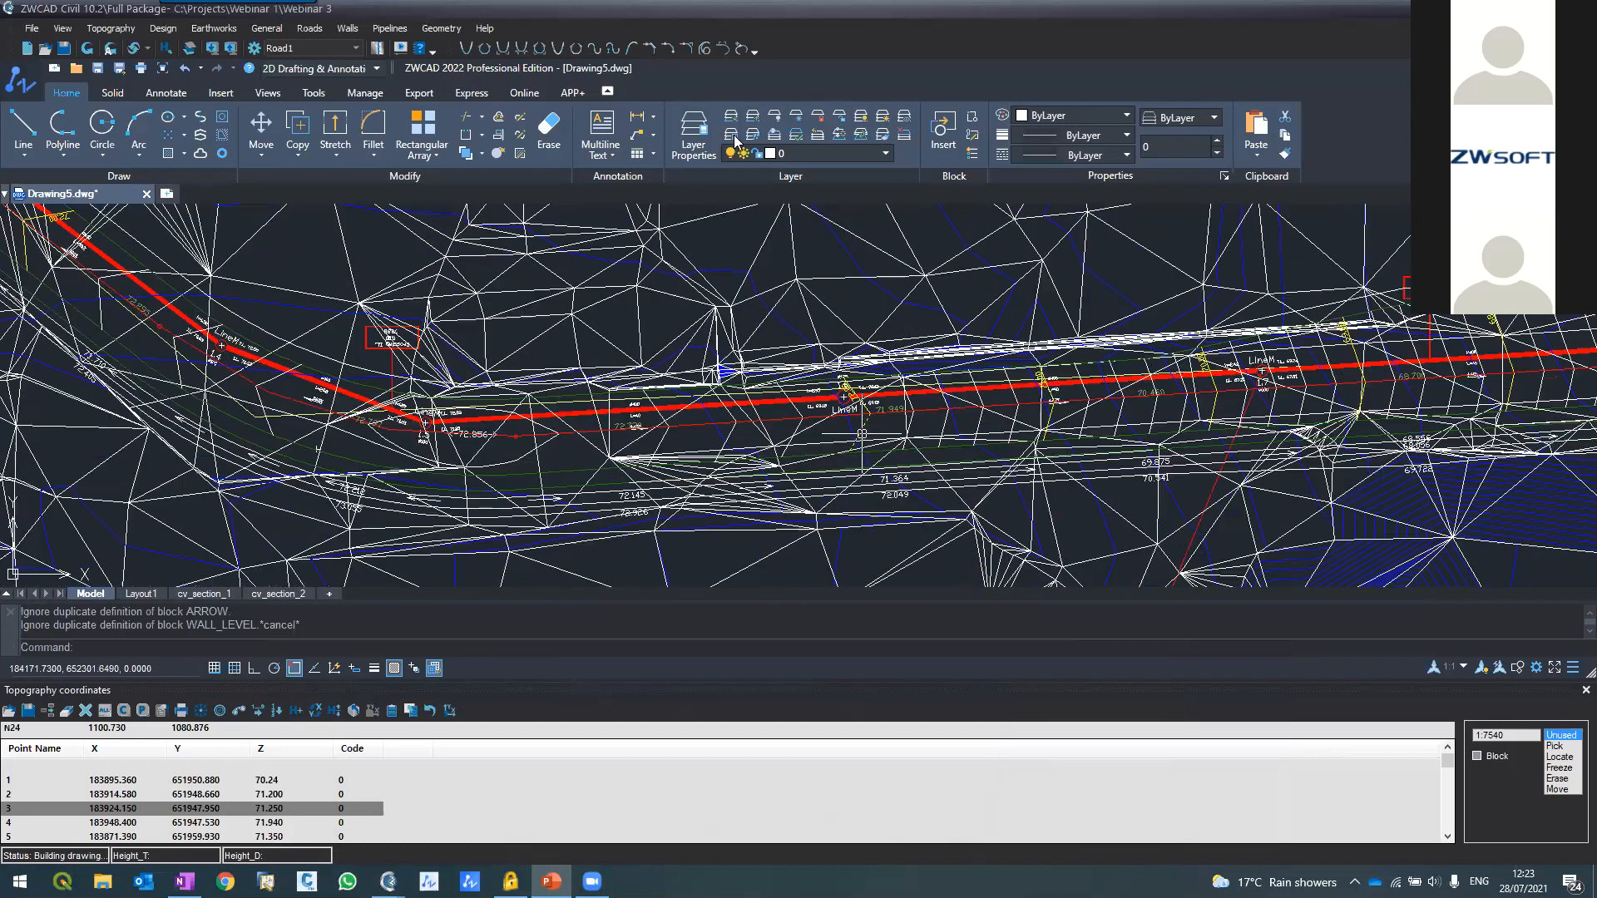
scroll(767, 444, up, 2)
click(796, 120)
click(517, 278)
scroll(431, 284, down, 2)
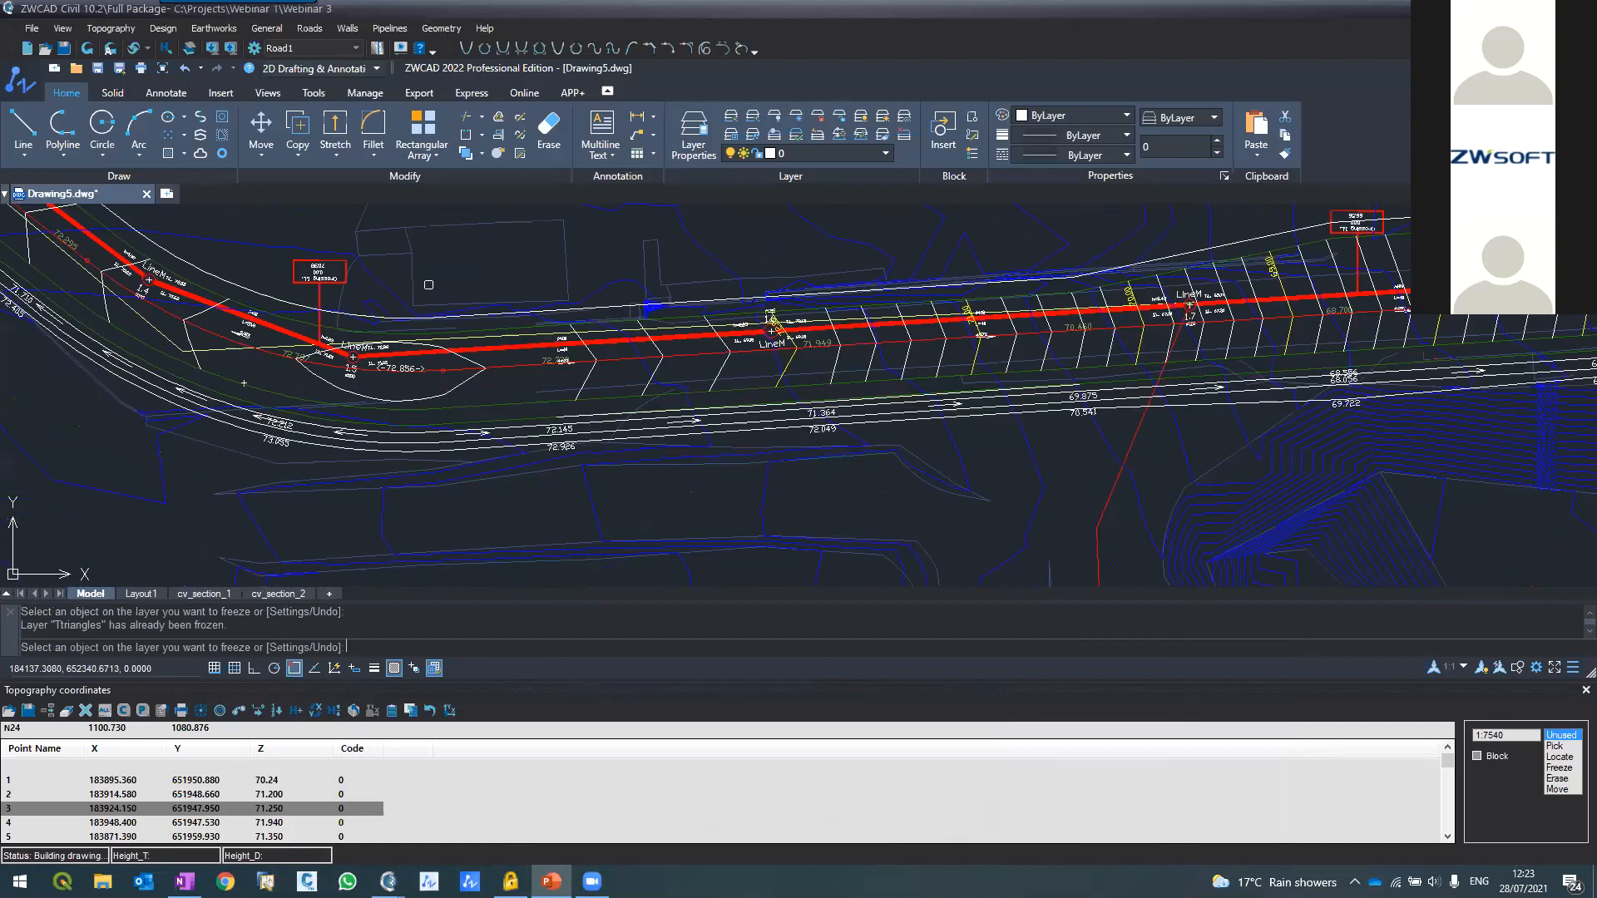
scroll(410, 372, down, 3)
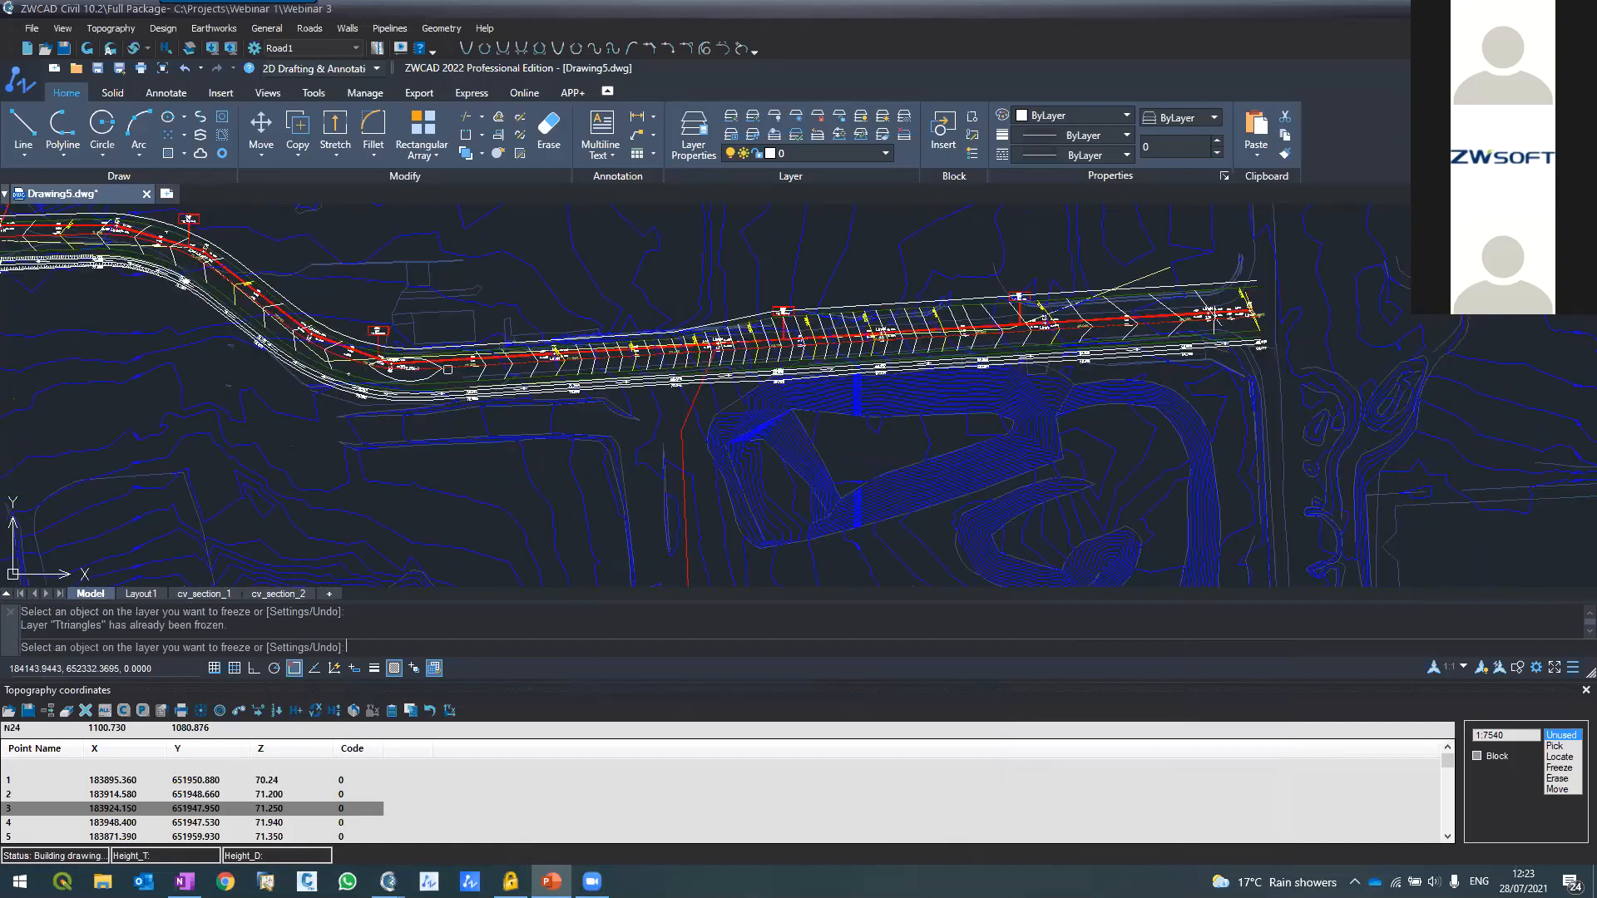
scroll(447, 369, up, 2)
scroll(548, 368, up, 2)
scroll(865, 316, up, 3)
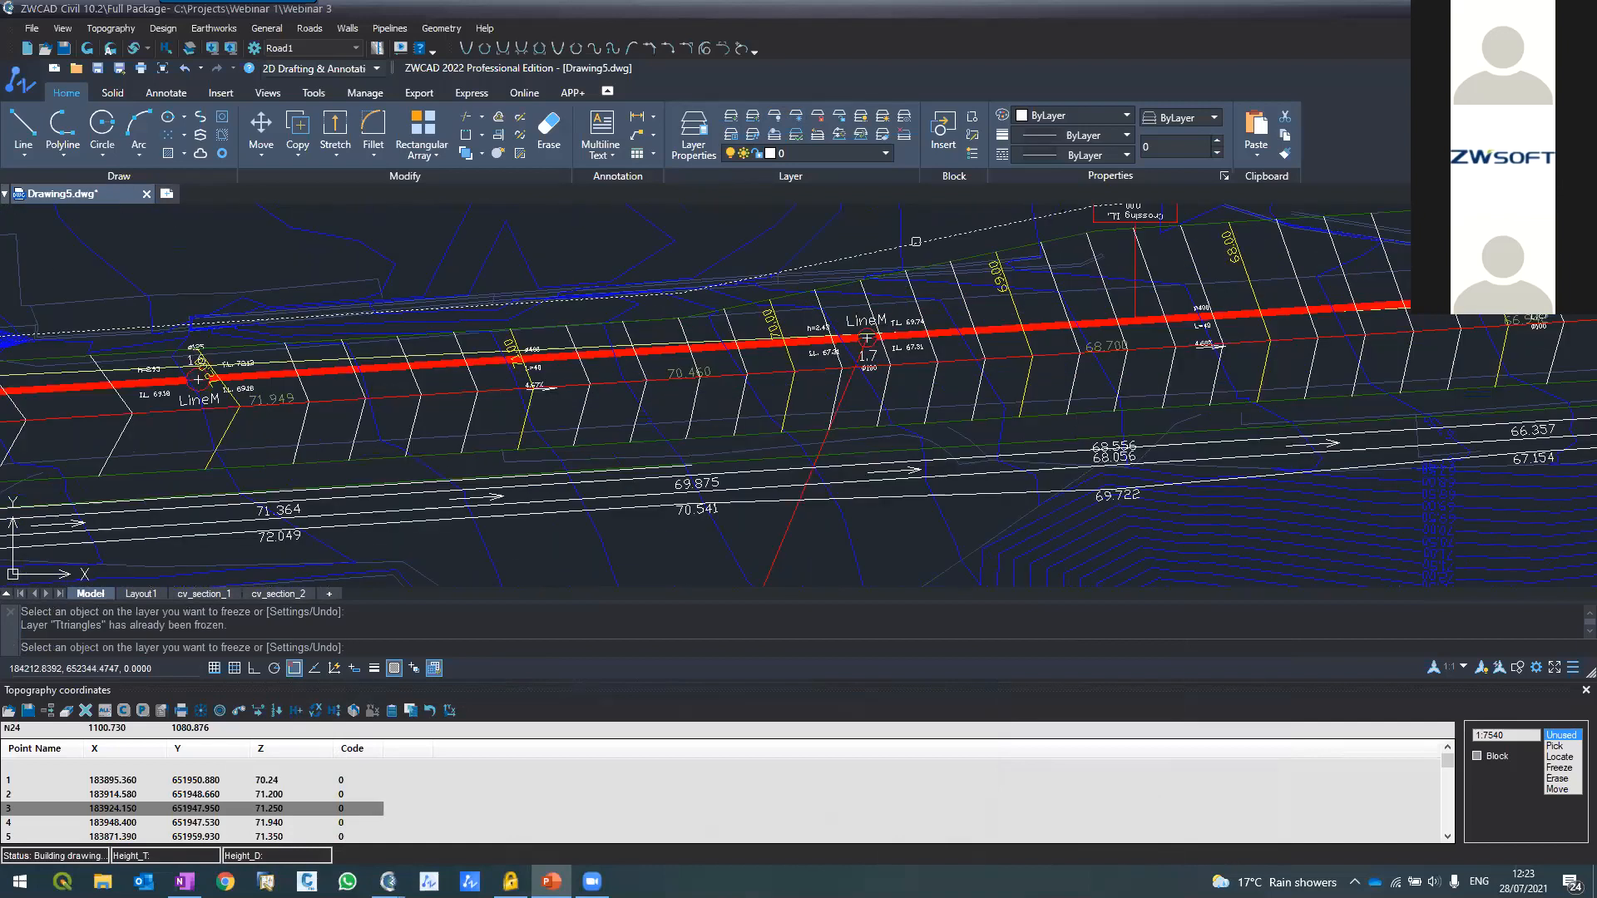
key(Escape)
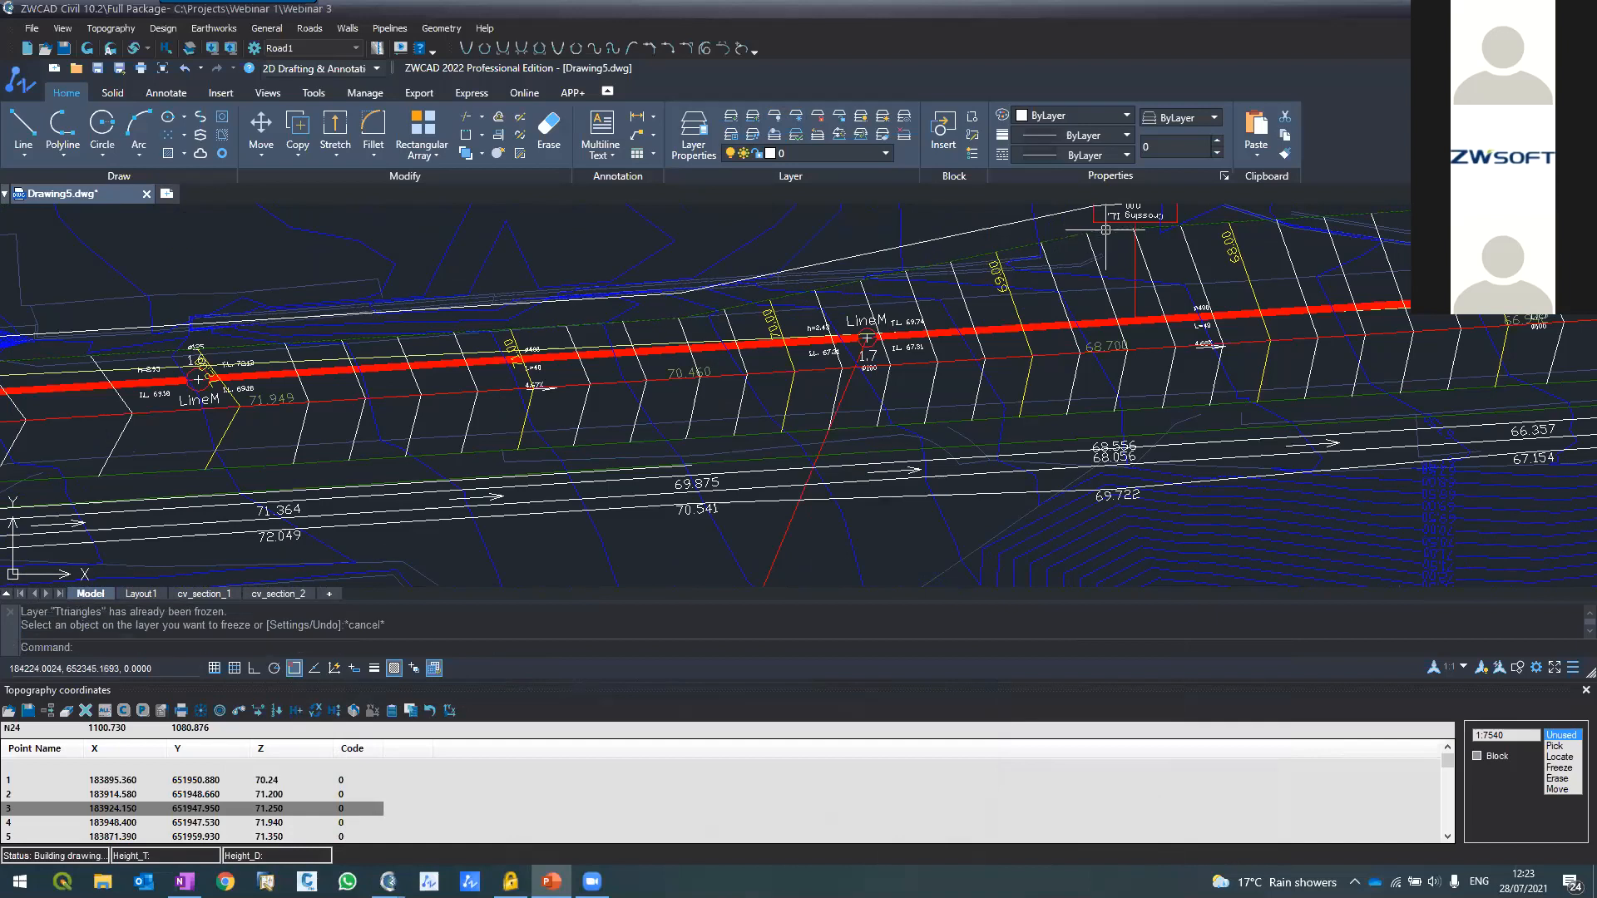
Select the road's left edge line on layer LAYOUT1 and examine the lane widening along the road in plan
click(787, 329)
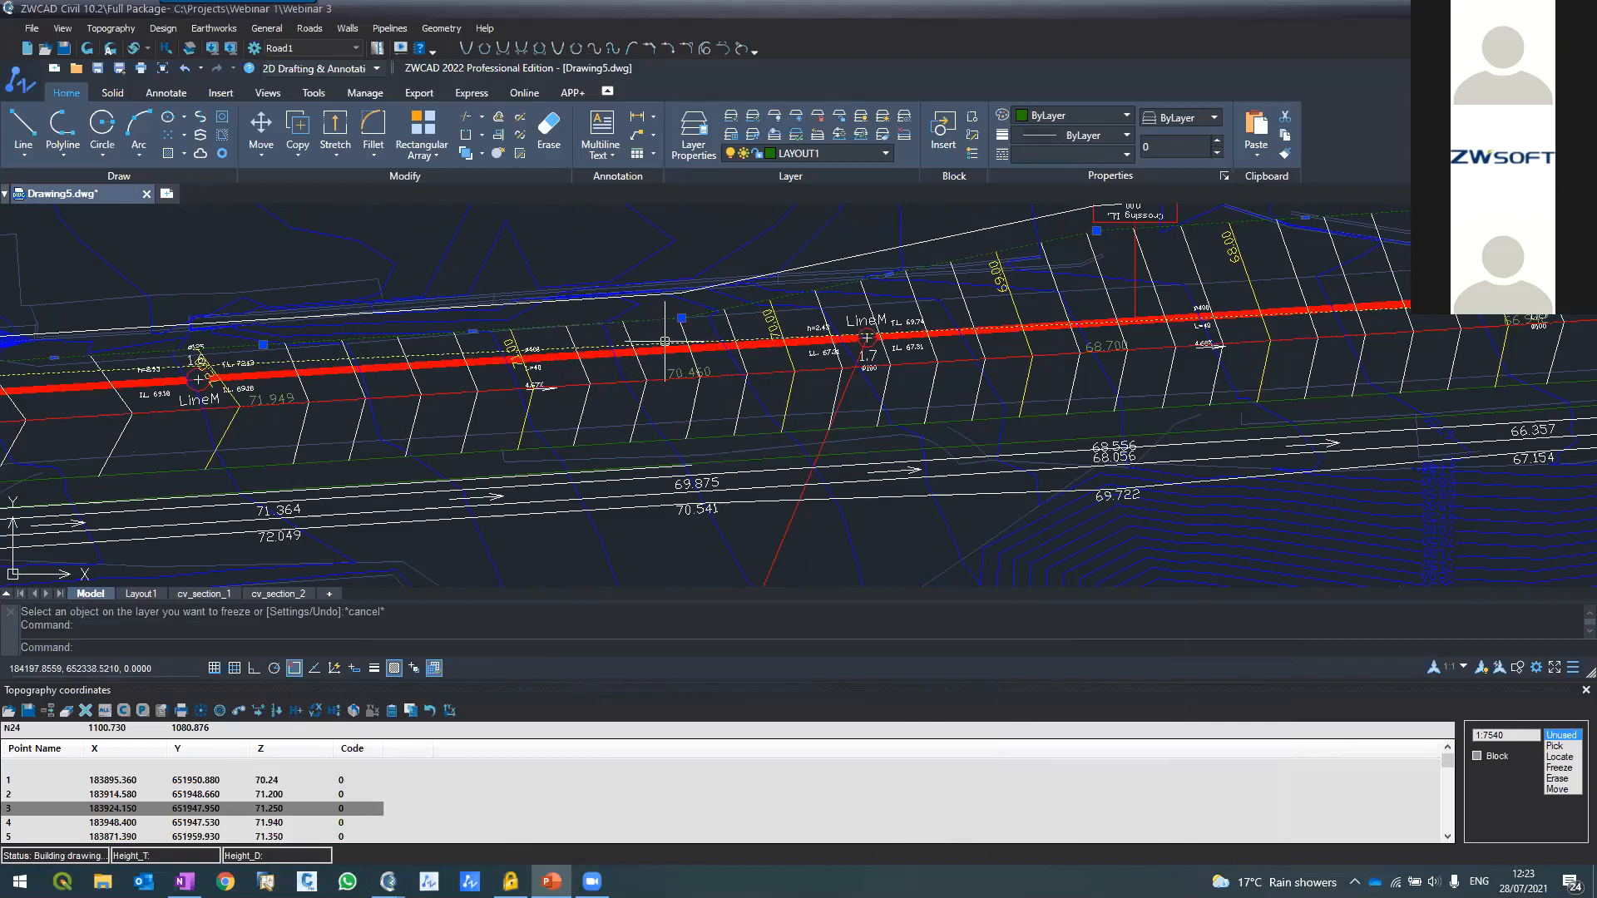
scroll(778, 273, down, 2)
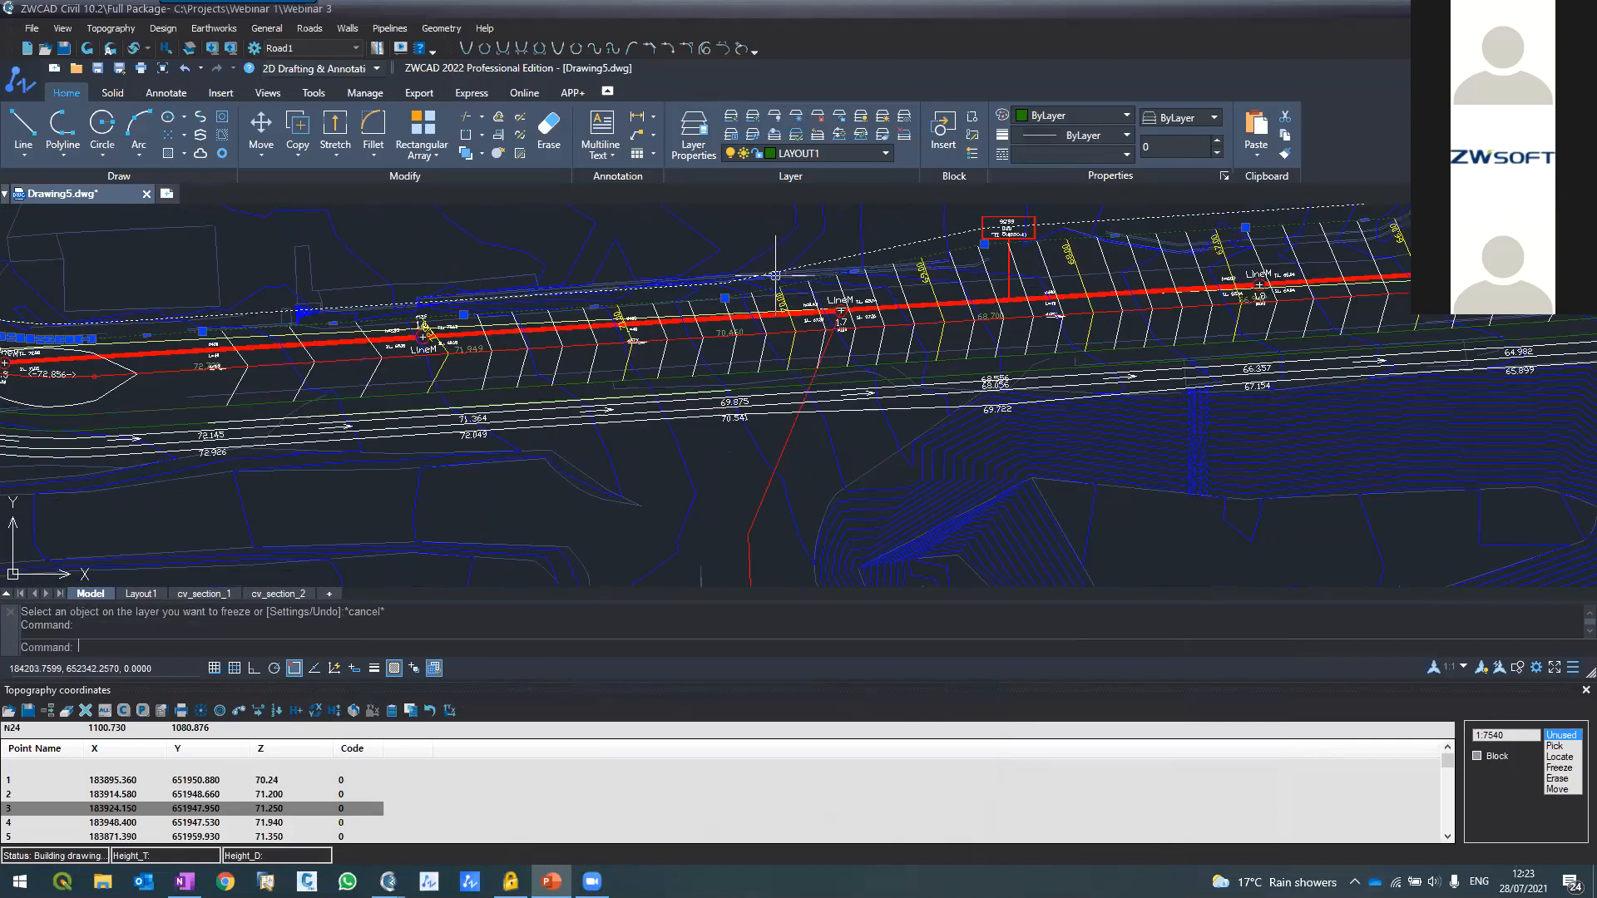
scroll(775, 274, down, 2)
scroll(908, 269, up, 4)
scroll(908, 269, down, 4)
scroll(1034, 272, up, 4)
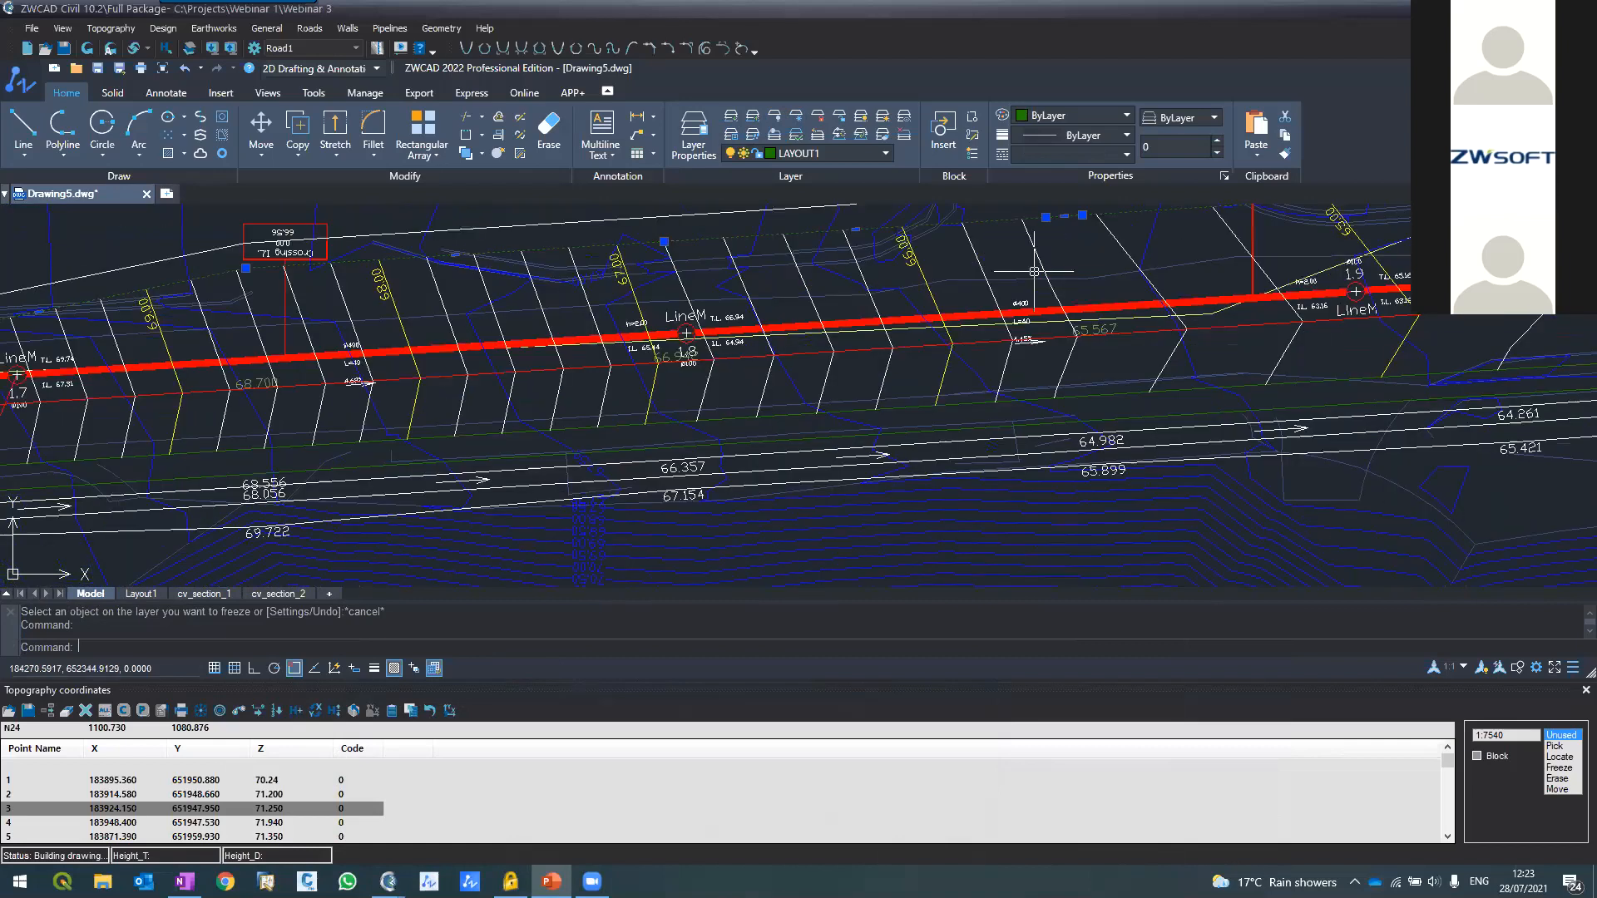
scroll(1034, 271, down, 3)
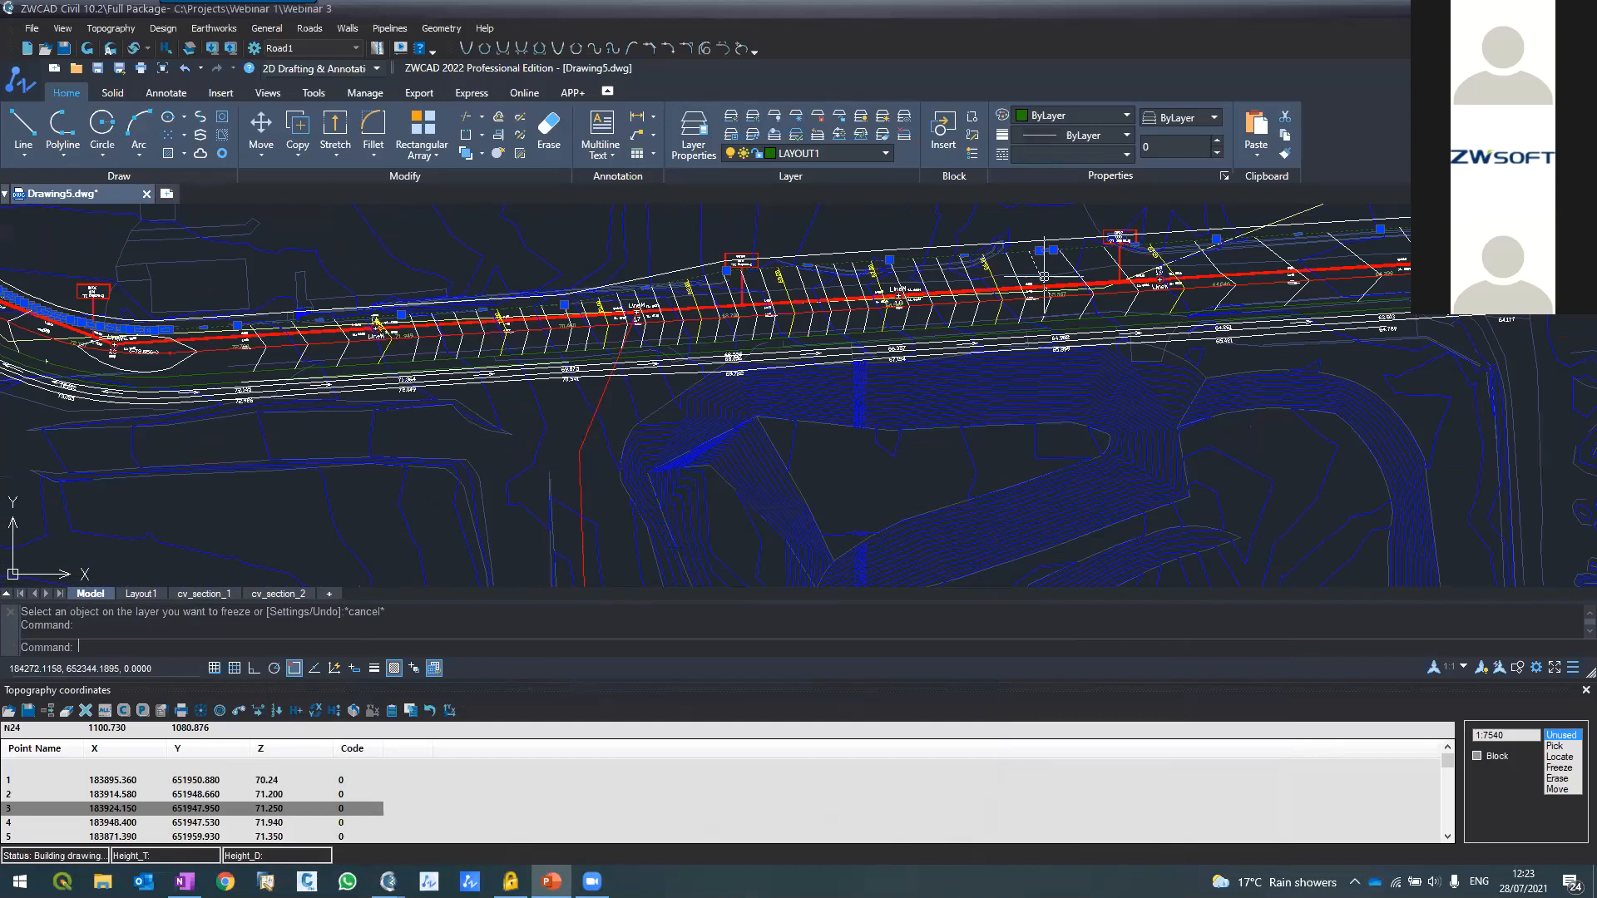
scroll(563, 335, up, 2)
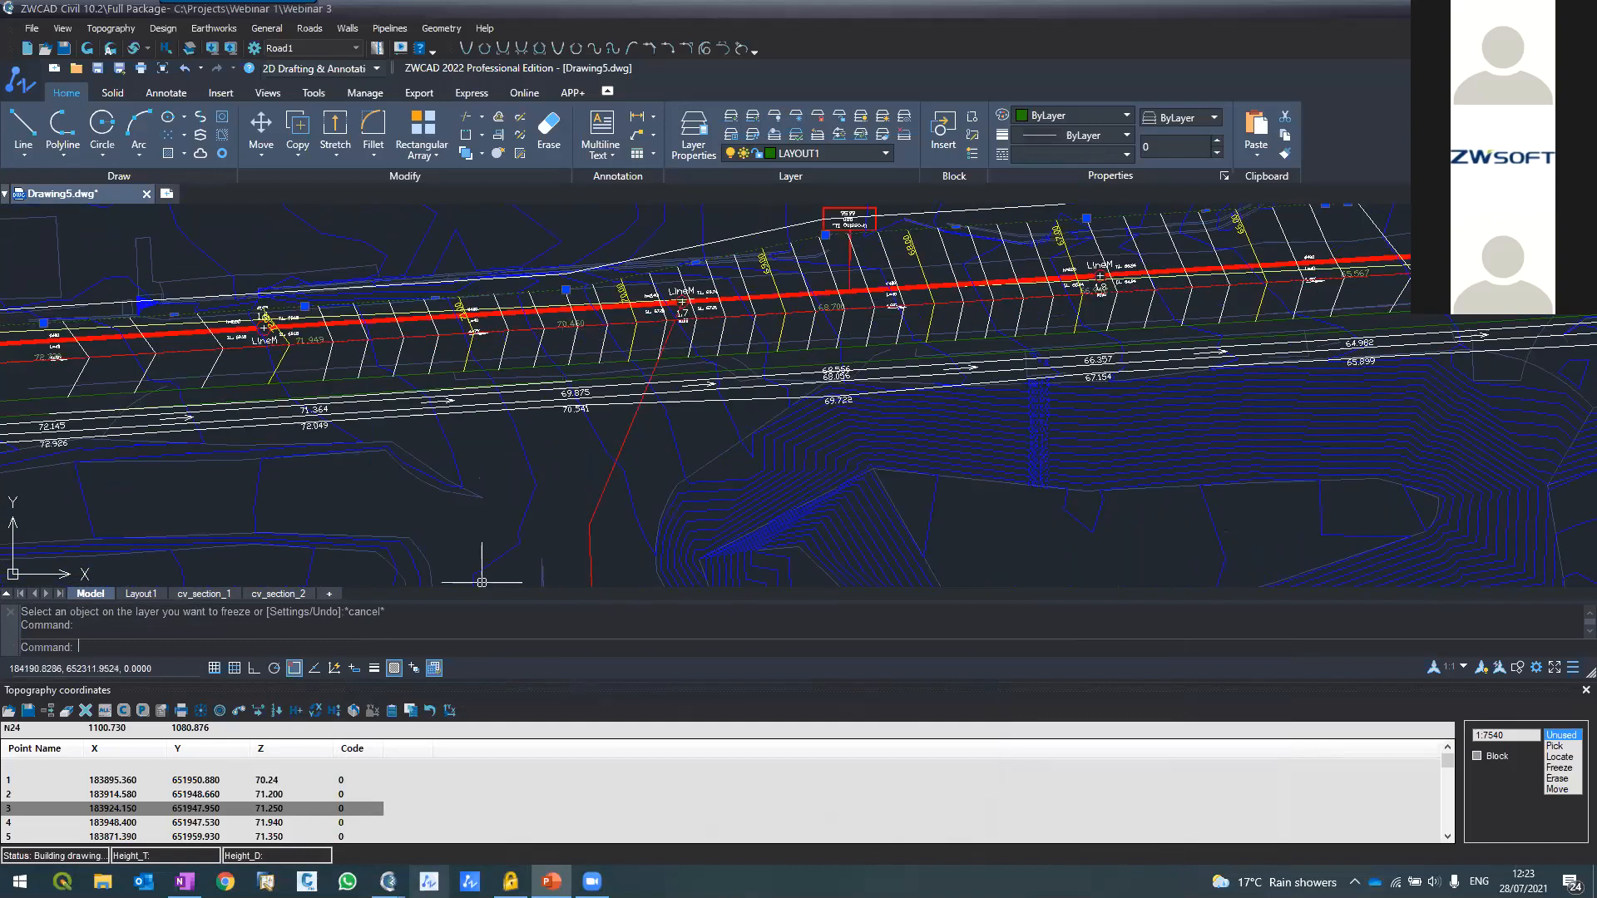
Switch to the Cross sections window and page through the sections to check the widened lane at 0+250 and 0+275
mouse_move(387, 881)
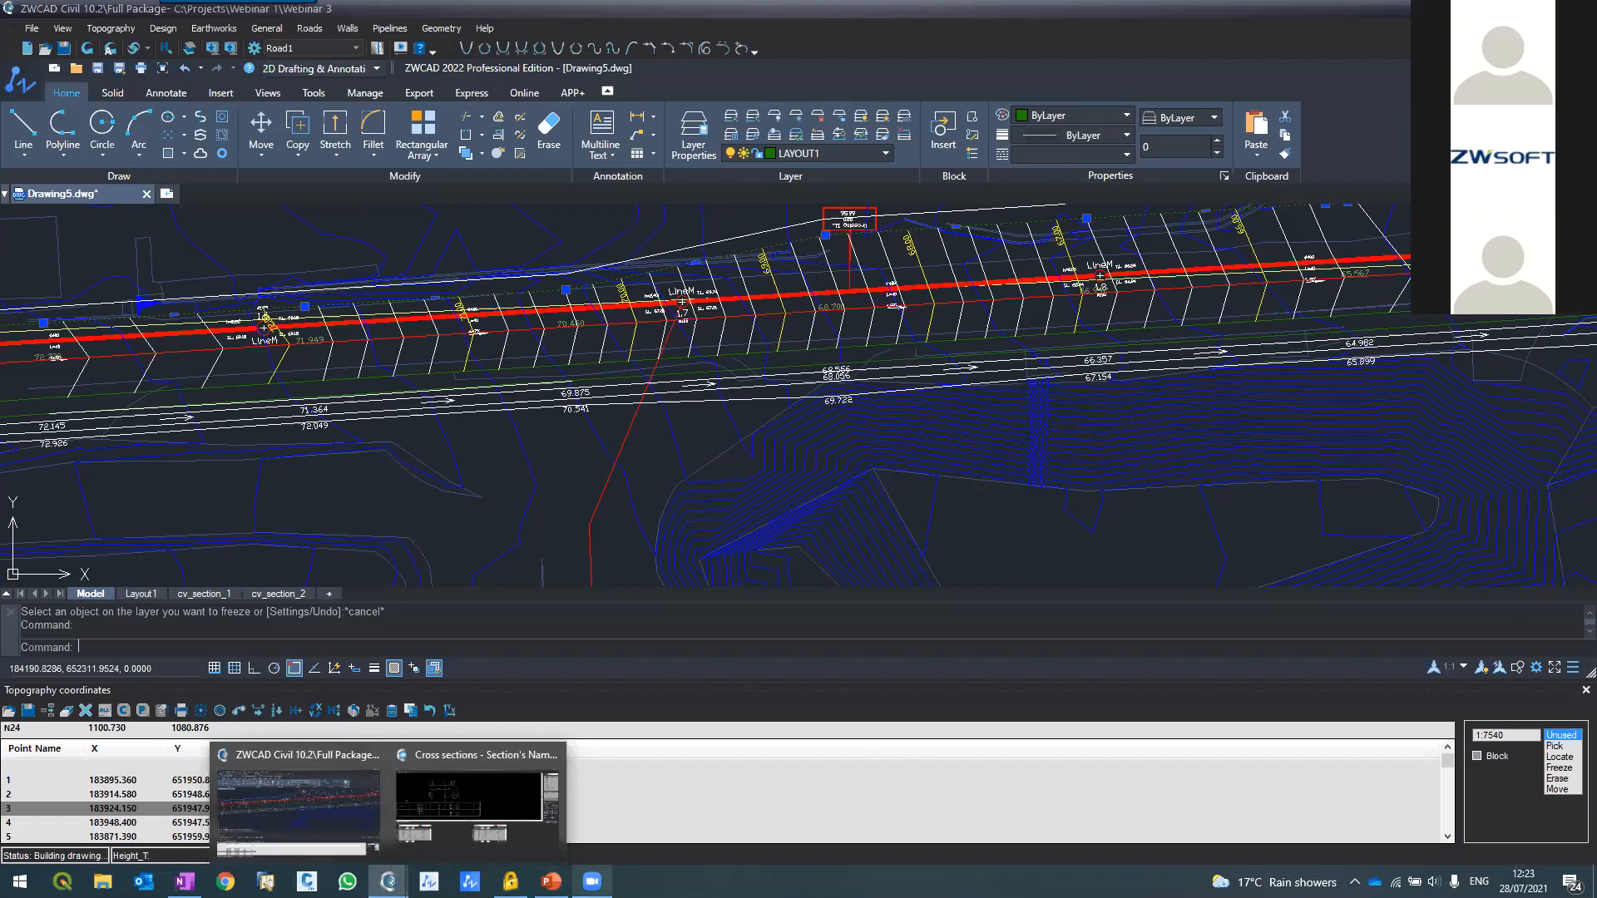
click(1527, 8)
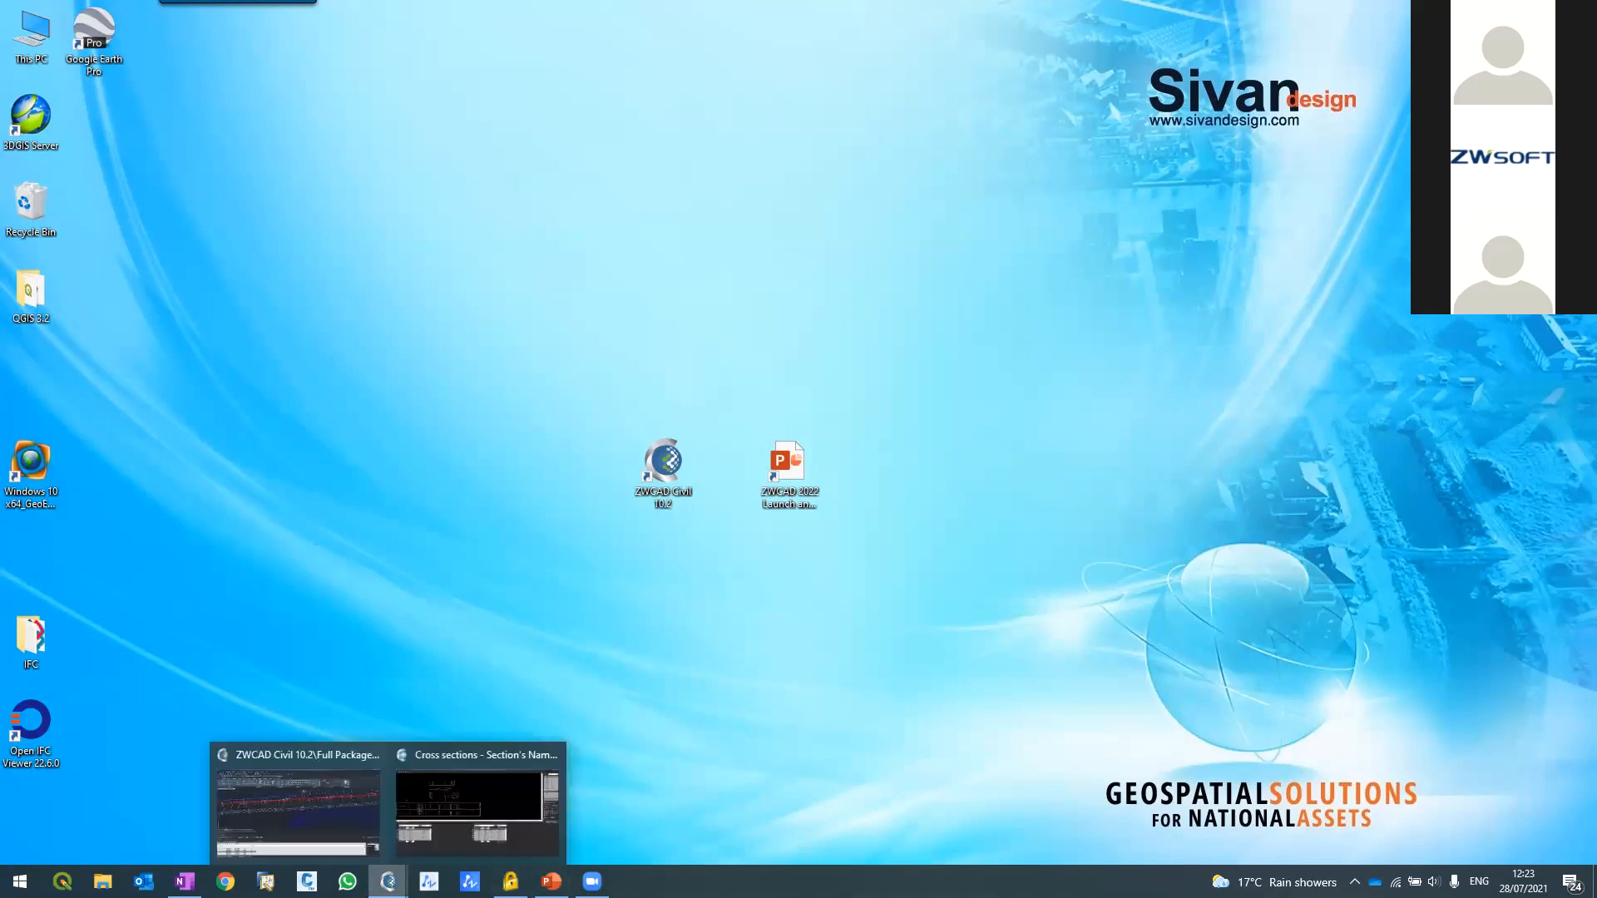
click(484, 825)
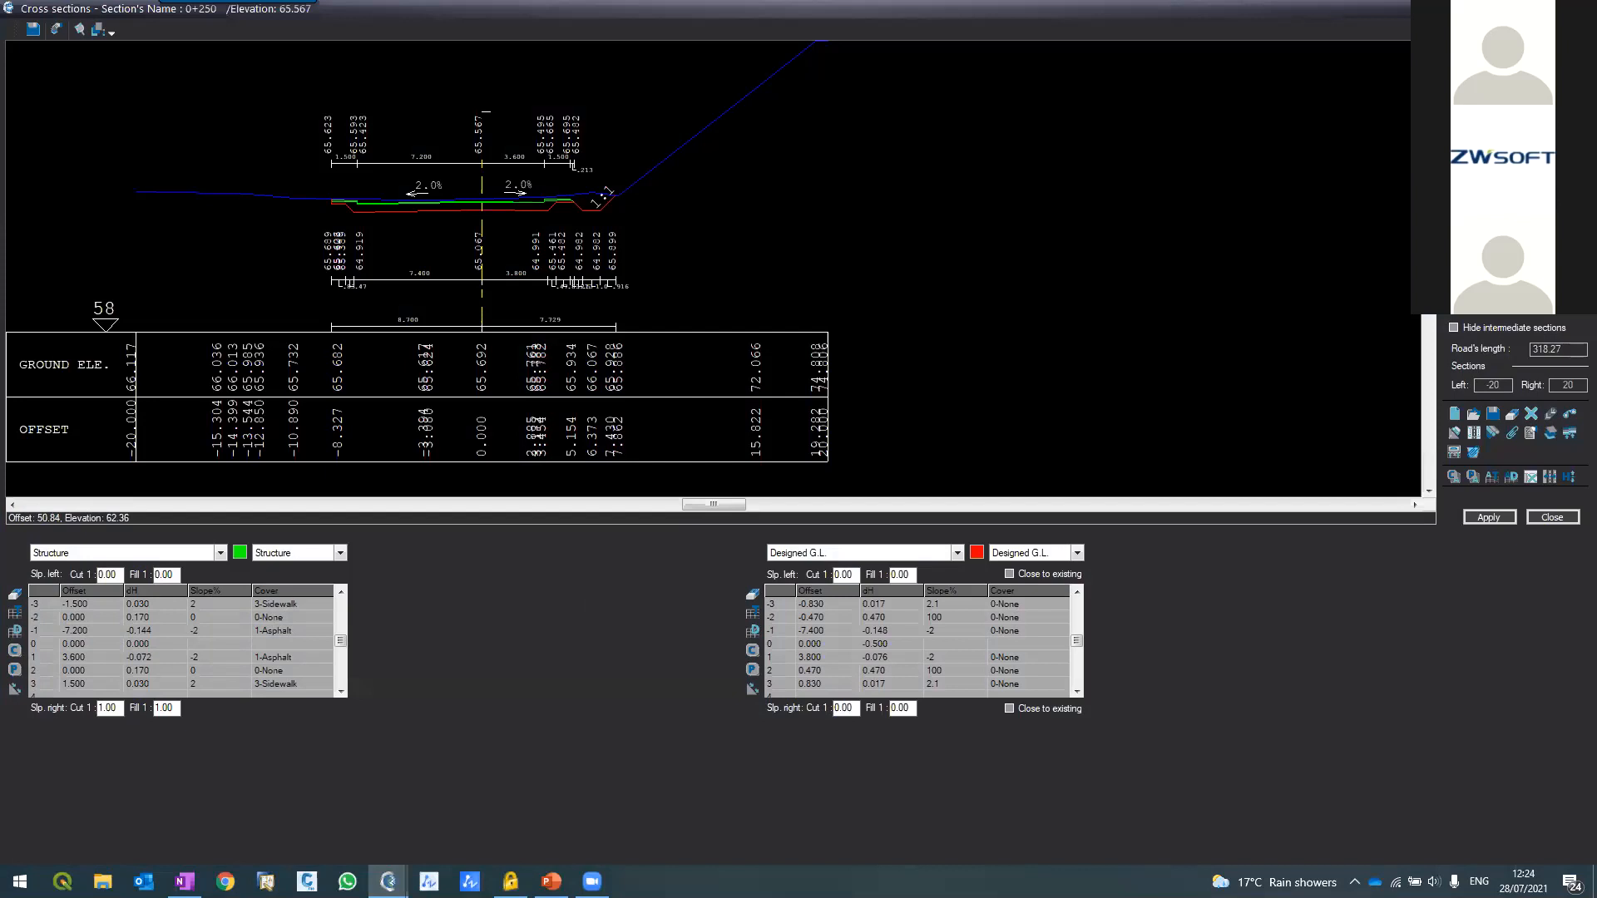
key(Up)
key(Page_Down)
key(Page_Down)
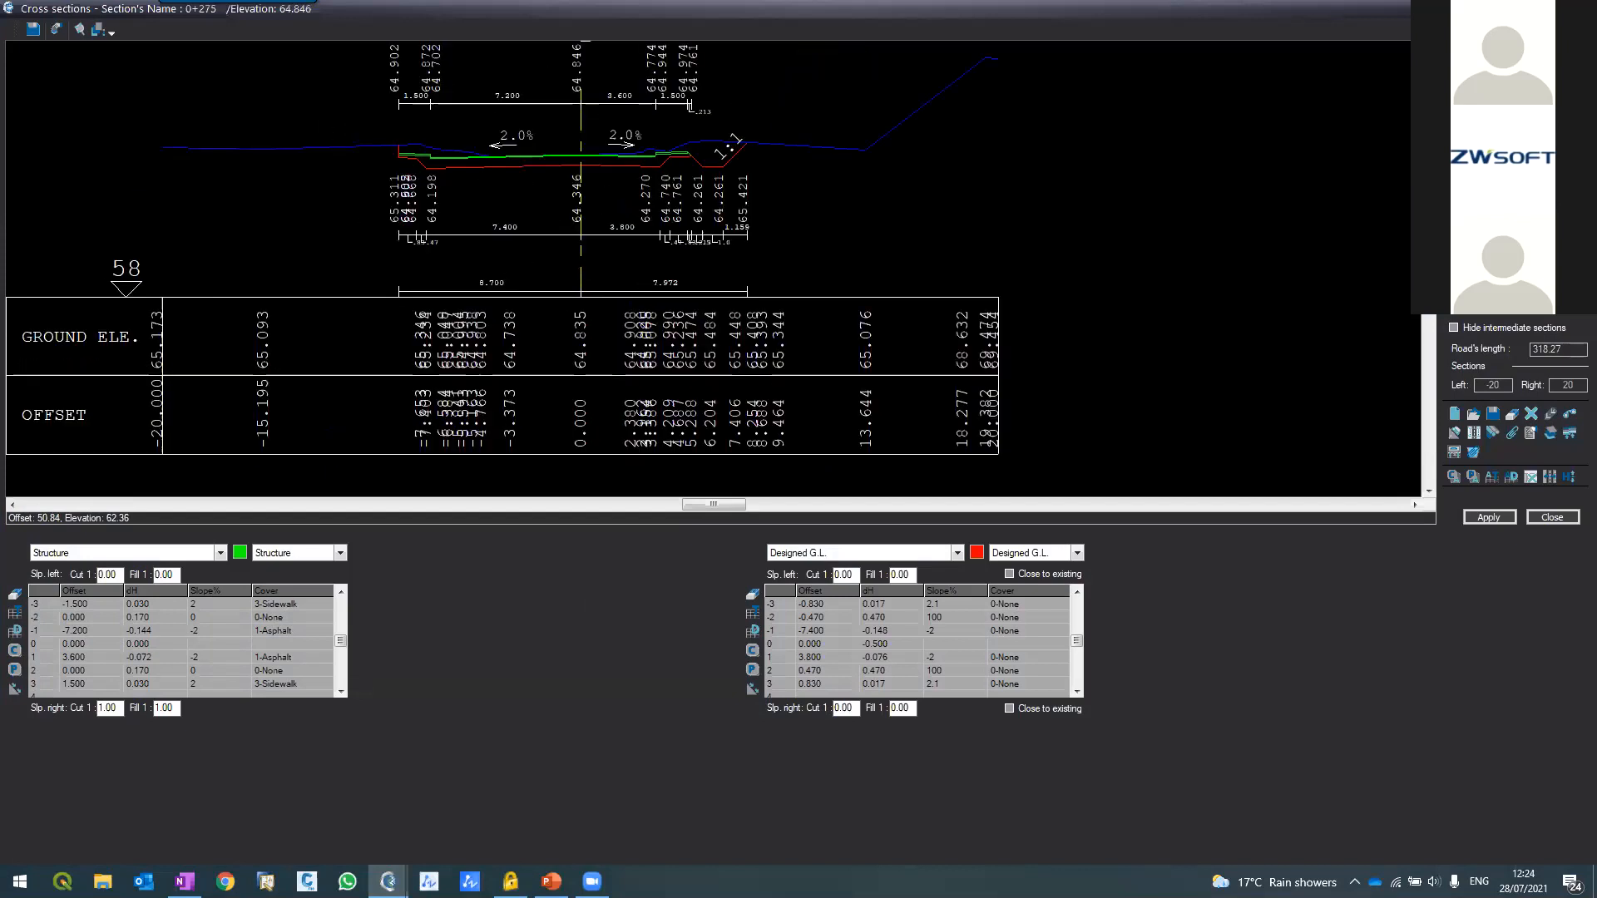
Return to the plan drawing, examine where the left lane begins to widen, and clear the selection
click(1501, 9)
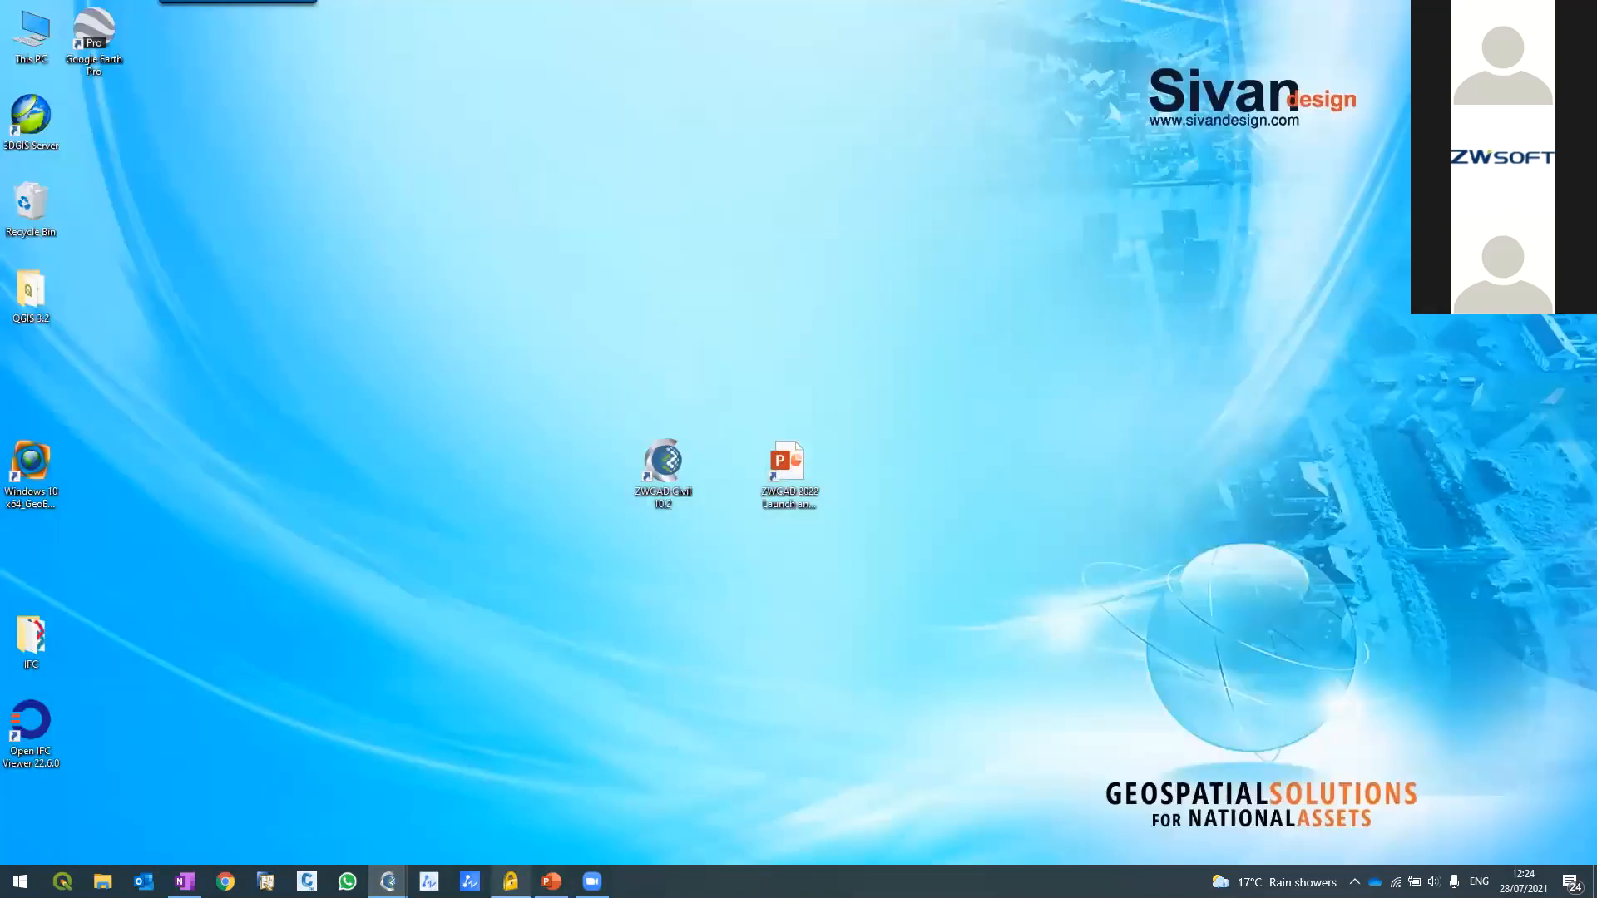
mouse_move(388, 880)
click(371, 813)
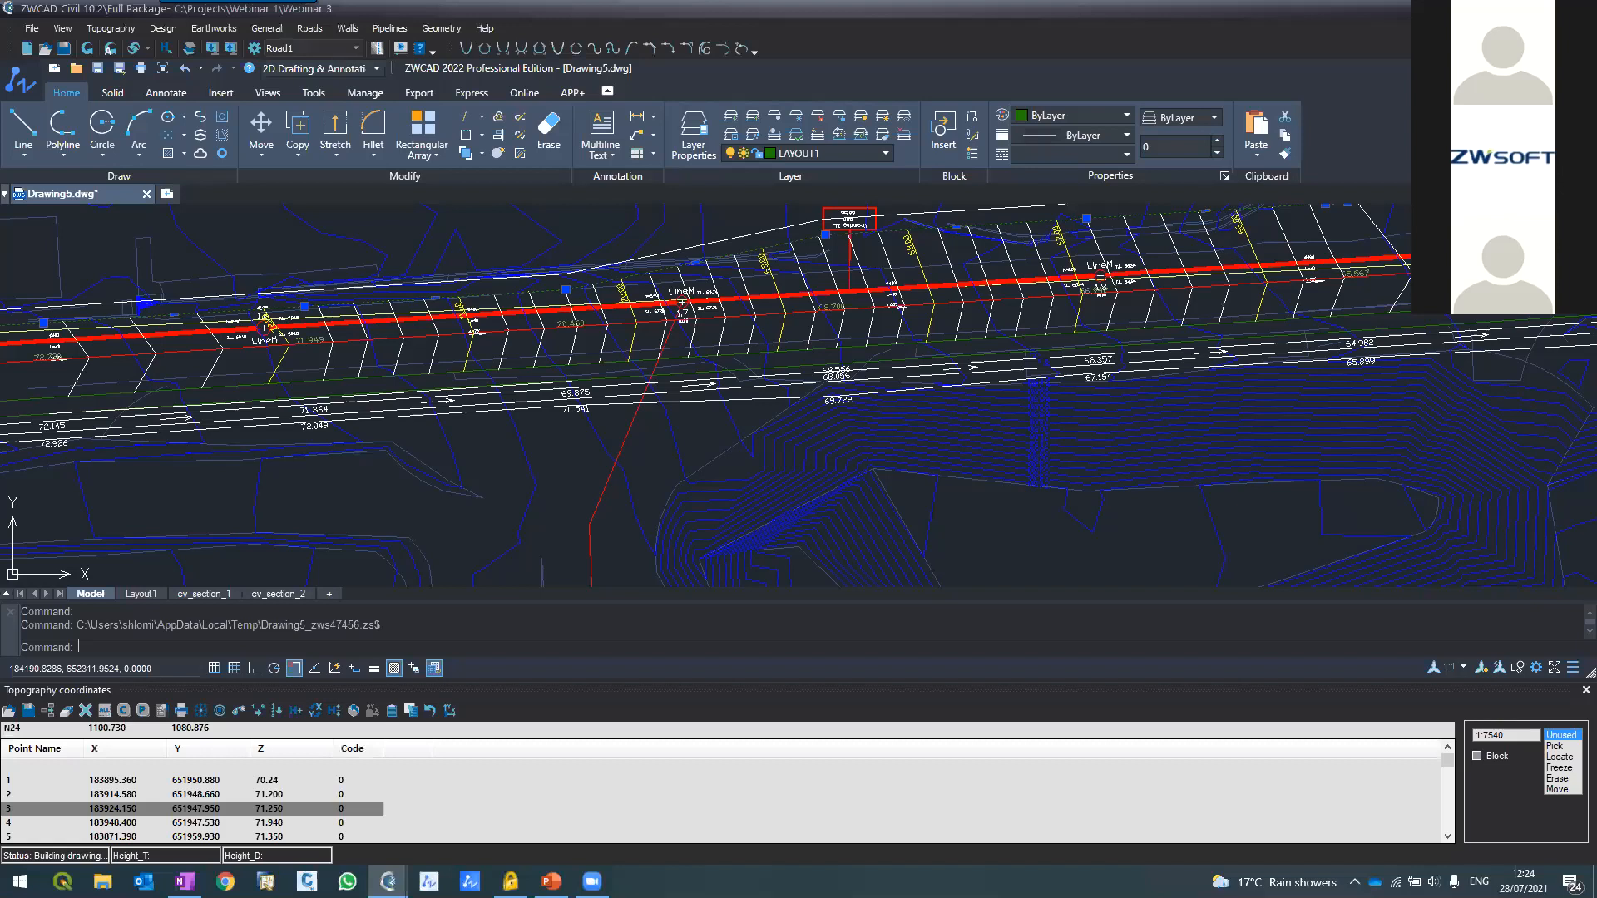
scroll(545, 283, up, 4)
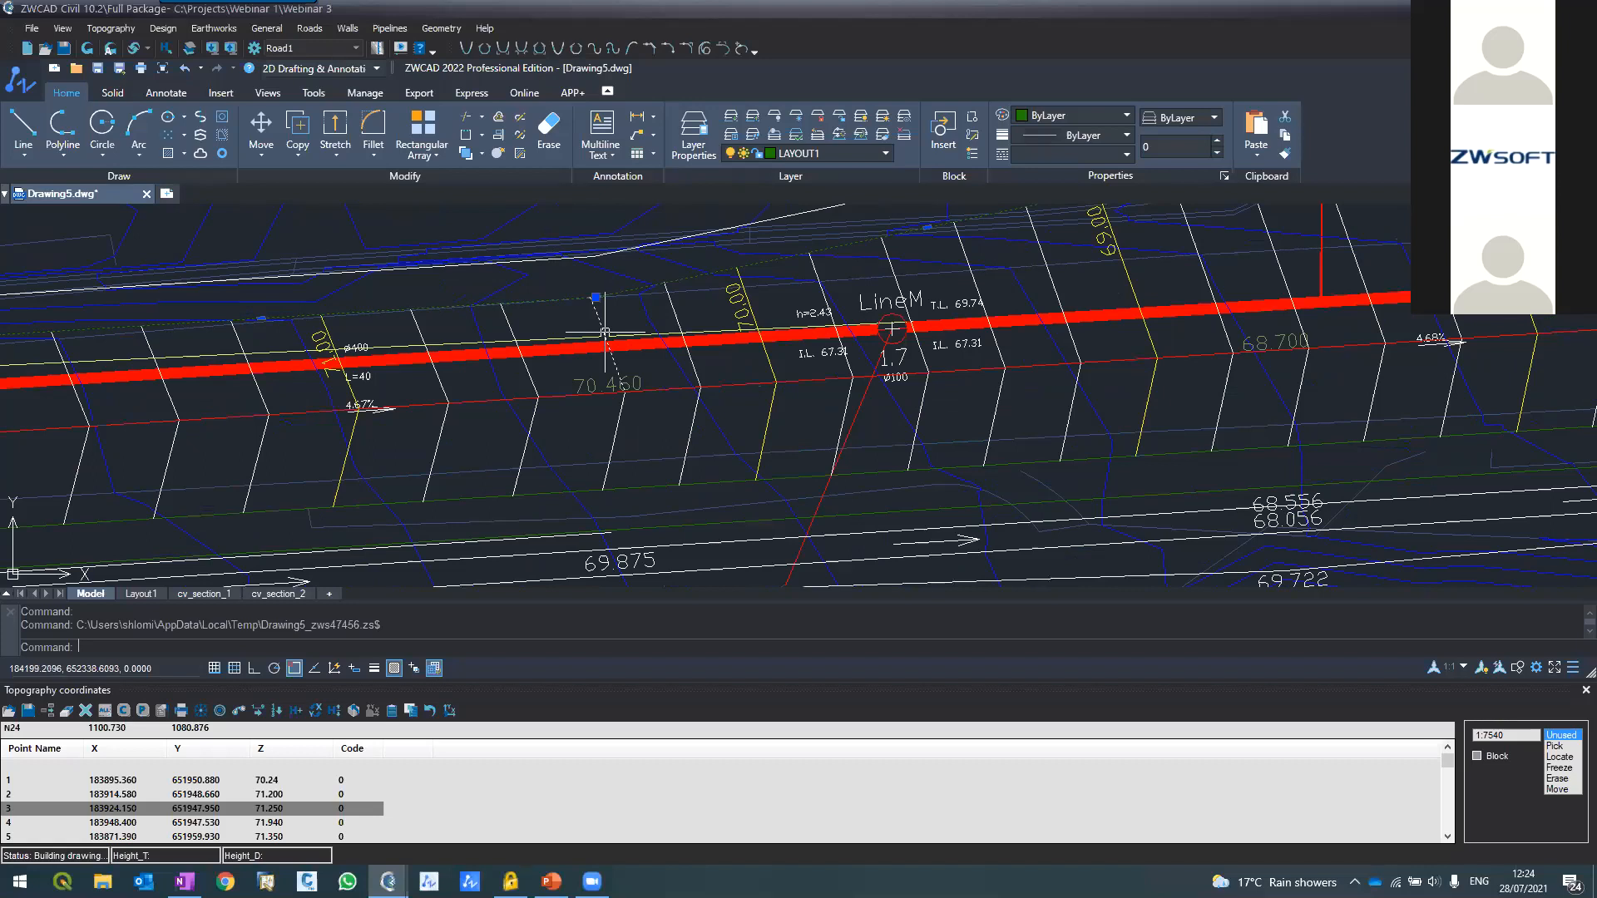
scroll(605, 332, down, 2)
key(Escape)
key(Escape)
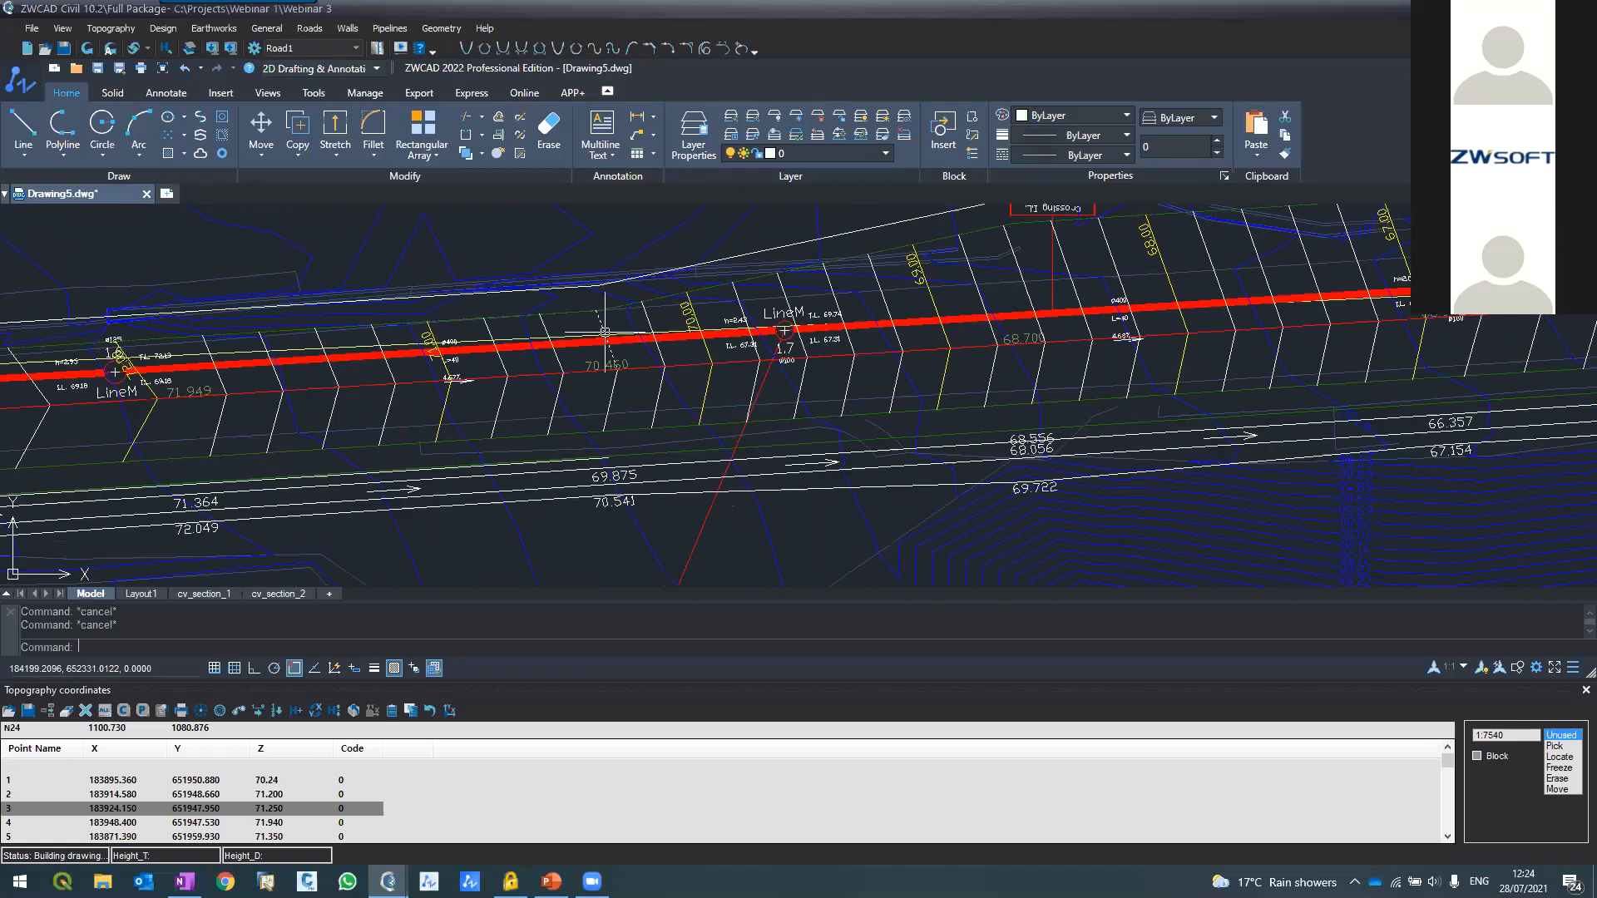